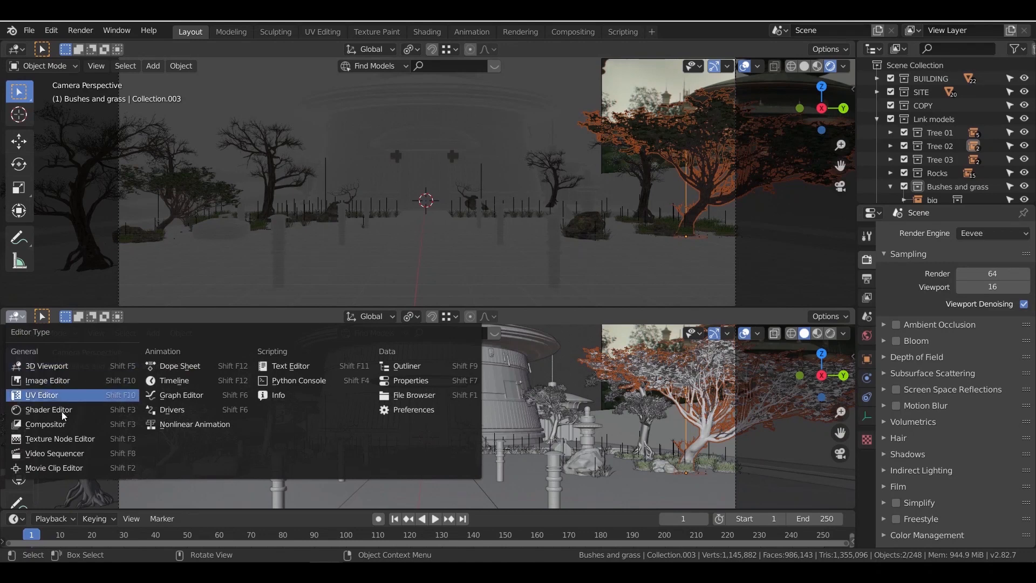
Turn the lower 3D viewport into a slightly taller Shader Editor showing the World shader nodes
{"action": "left_click", "coordinate": [598, 305]}
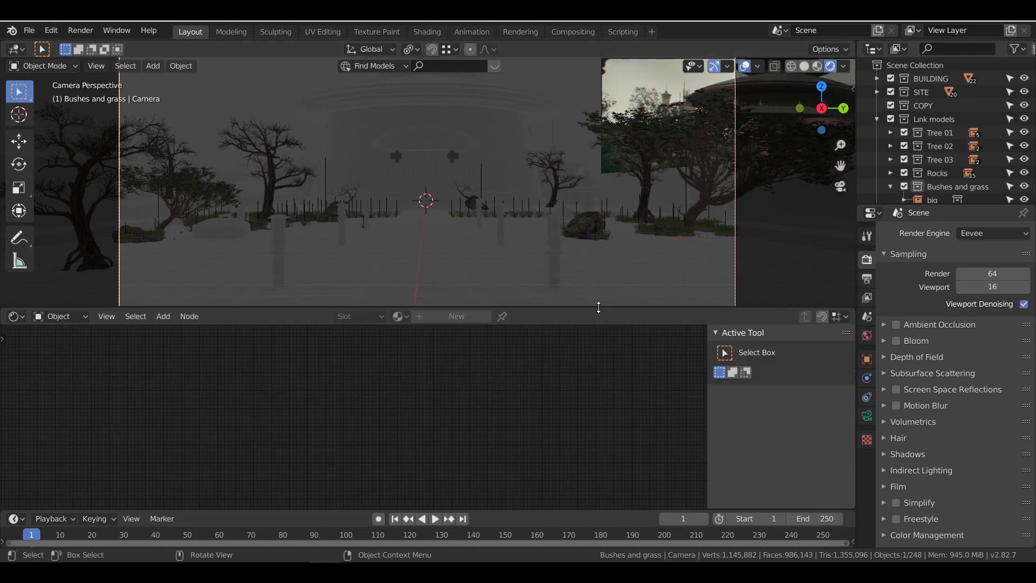
{"action": "left_click_drag", "start_coordinate": [598, 307], "coordinate": [599, 281]}
{"action": "left_click", "coordinate": [81, 291]}
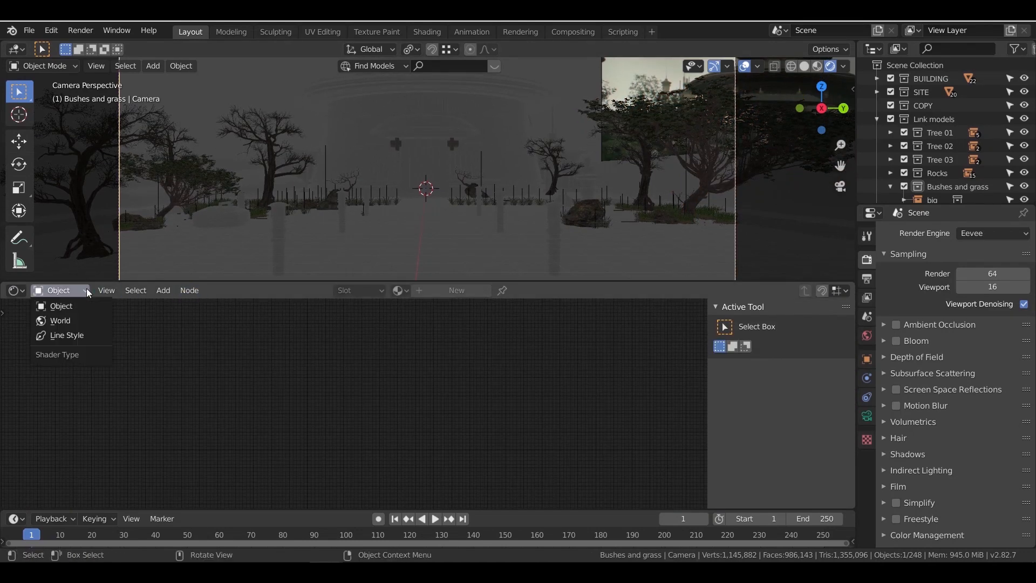
{"action": "left_click", "coordinate": [78, 320]}
{"action": "scroll", "coordinate": [572, 375], "scroll_direction": "up", "scroll_amount": 1}
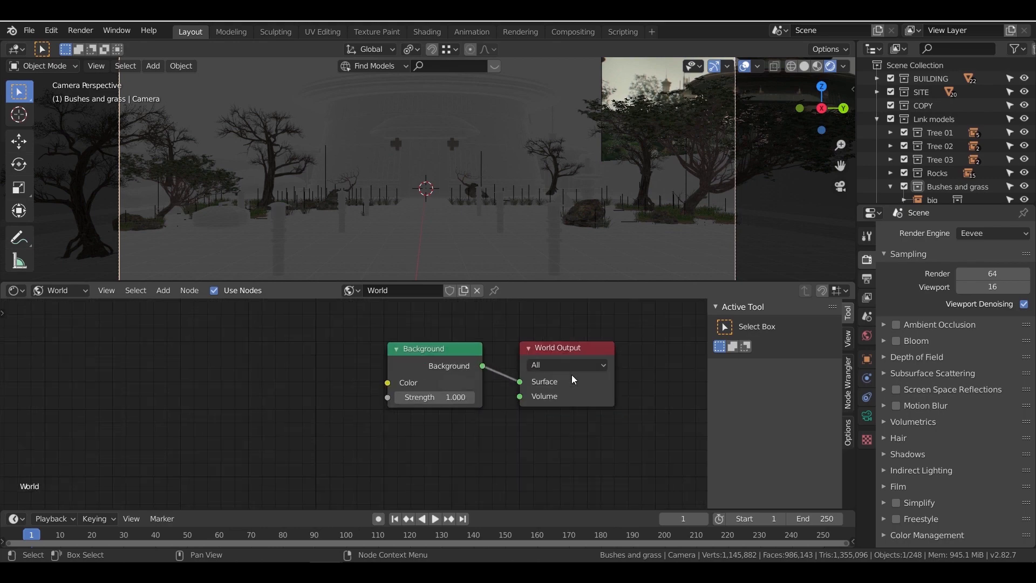
Add an Environment Texture node before the Background node and load syferfontein_1d_clear_2k.hdr into it
{"action": "key", "text": "shift+a"}
{"action": "mouse_move", "coordinate": [261, 381]}
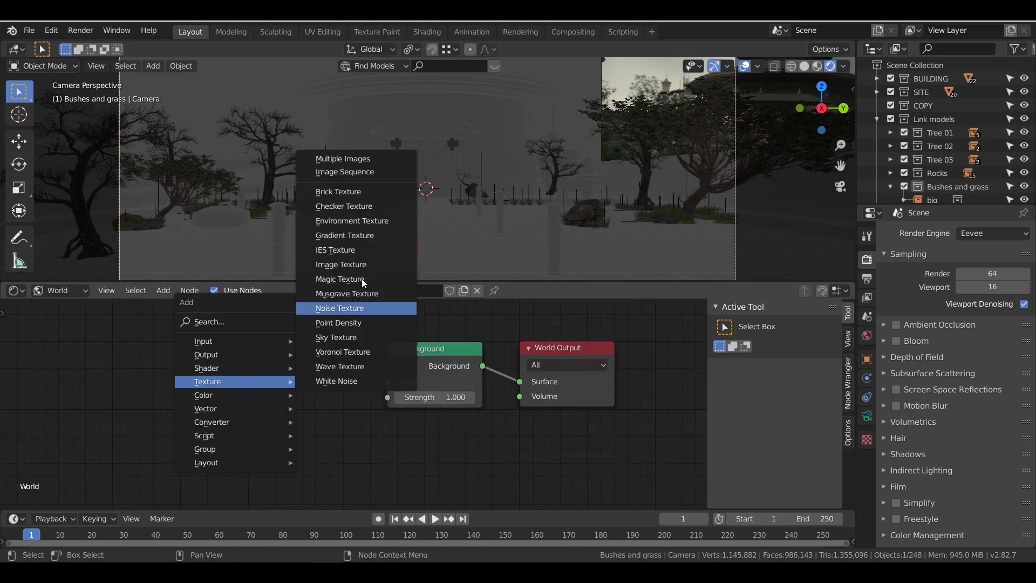
{"action": "left_click", "coordinate": [361, 225]}
{"action": "left_click", "coordinate": [138, 346]}
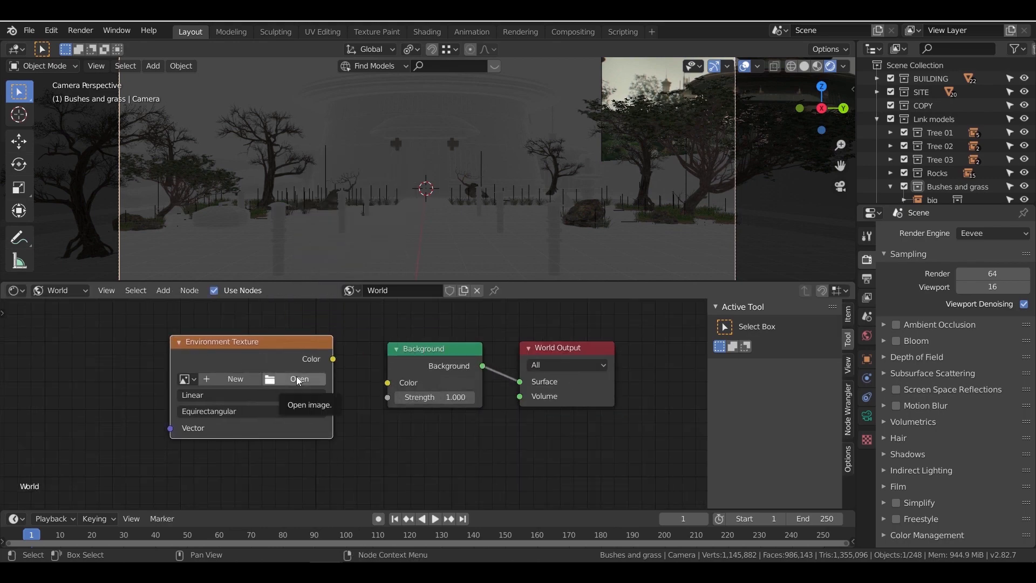
{"action": "left_click", "coordinate": [299, 396]}
{"action": "left_click", "coordinate": [708, 204]}
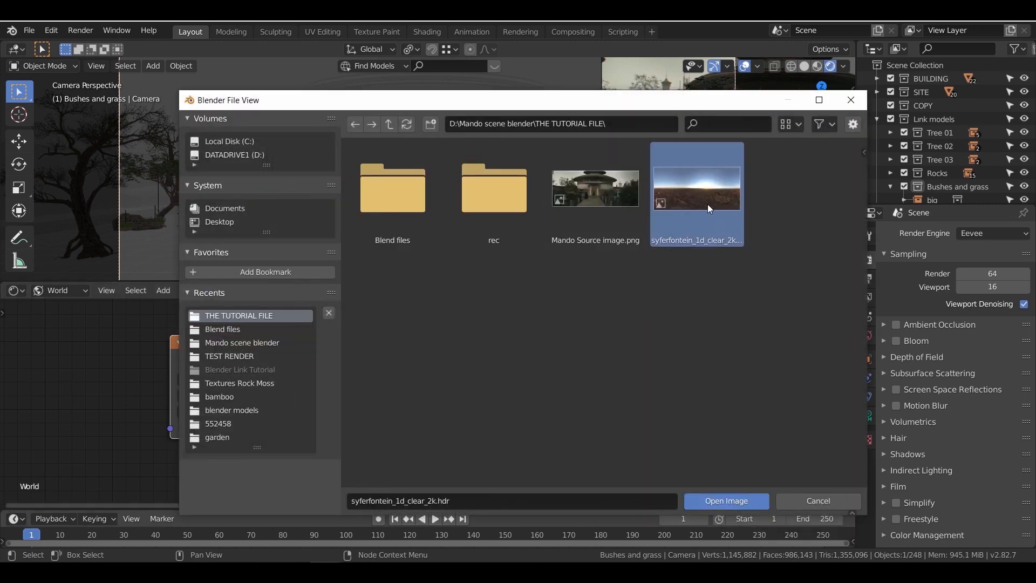
{"action": "double_click", "coordinate": [707, 204]}
Connect the environment texture's Color output to the Background node's Color and set the background strength to 0.1
{"action": "middle_click_drag", "start_coordinate": [335, 357], "coordinate": [385, 348]}
{"action": "left_click_drag", "start_coordinate": [383, 351], "coordinate": [438, 375]}
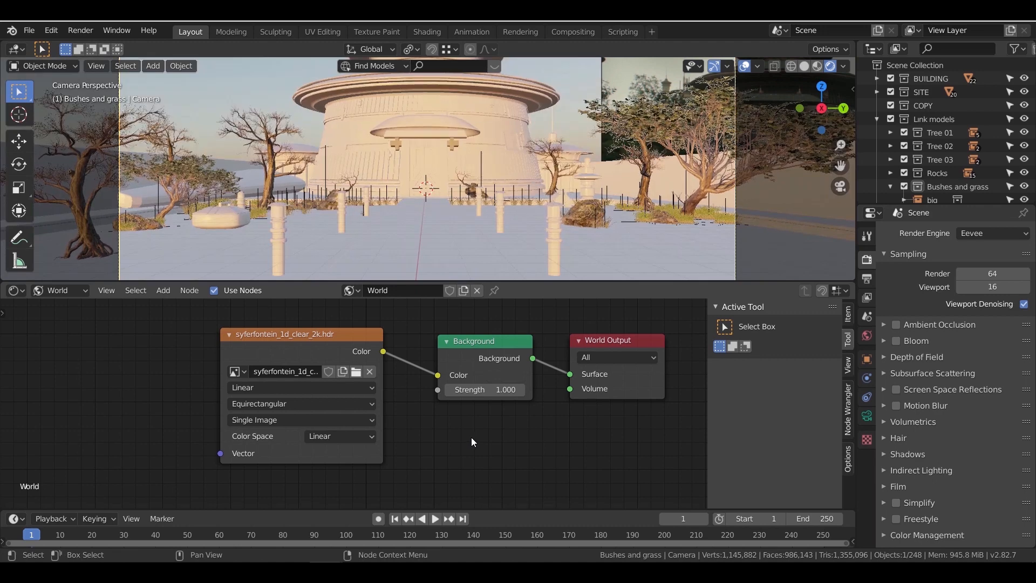
{"action": "left_click", "coordinate": [477, 390]}
{"action": "type", "text": "0"}
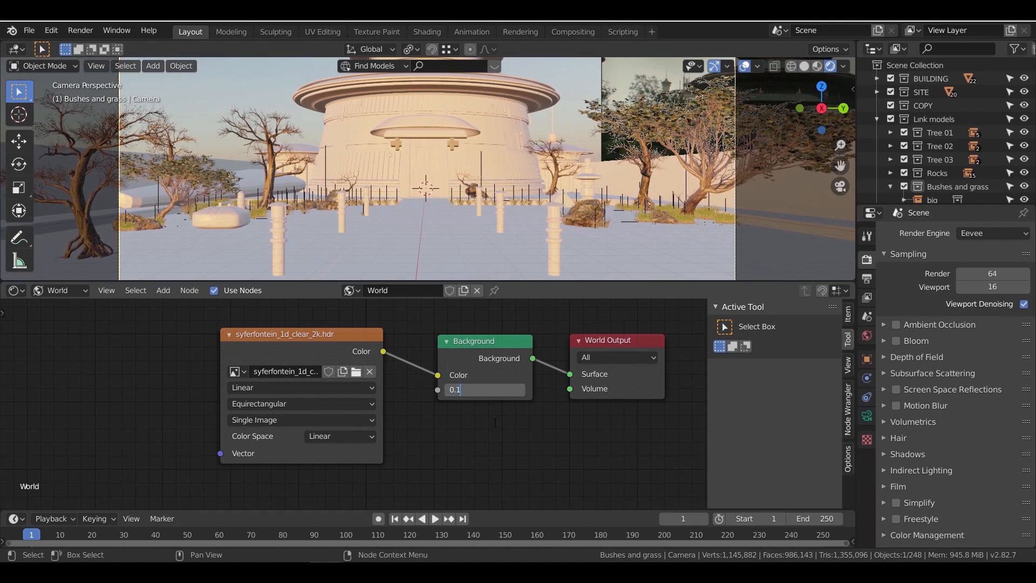
{"action": "type", "text": ".1"}
{"action": "key", "text": "Return"}
Add connected Mapping and Texture Coordinate nodes to the HDR environment texture
{"action": "left_click", "coordinate": [280, 341]}
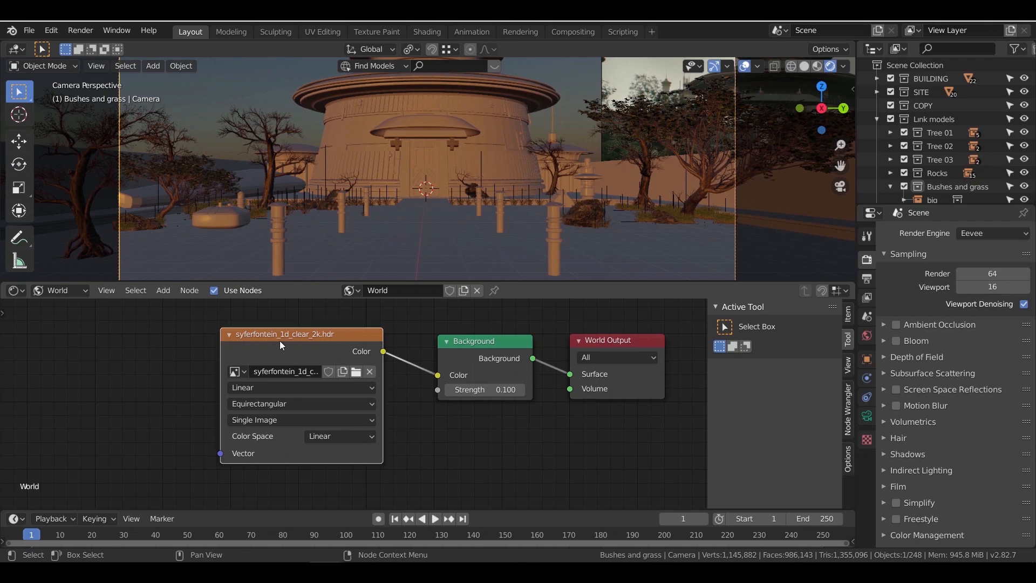
{"action": "key", "text": "ctrl+t"}
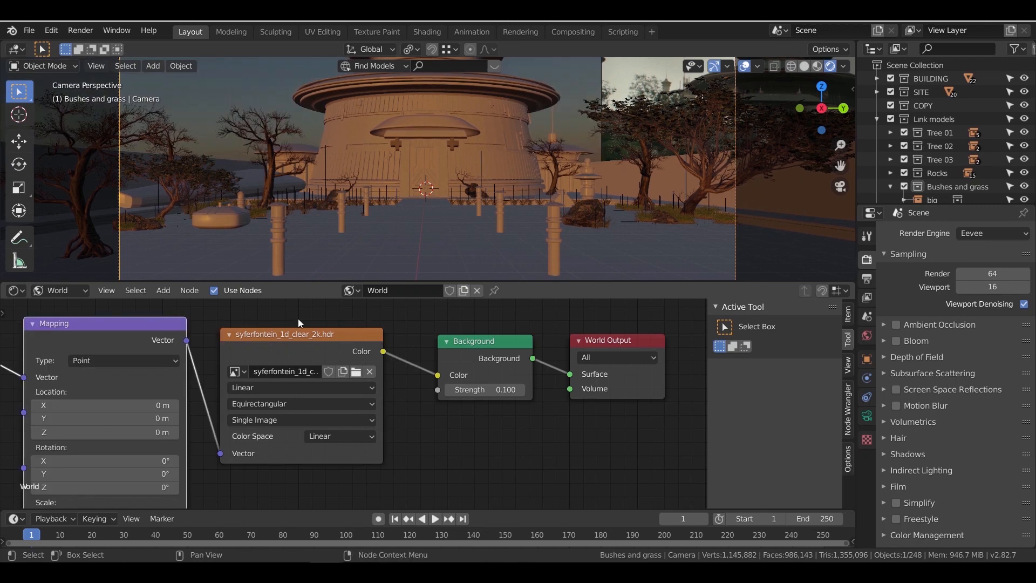
{"action": "key", "text": "n"}
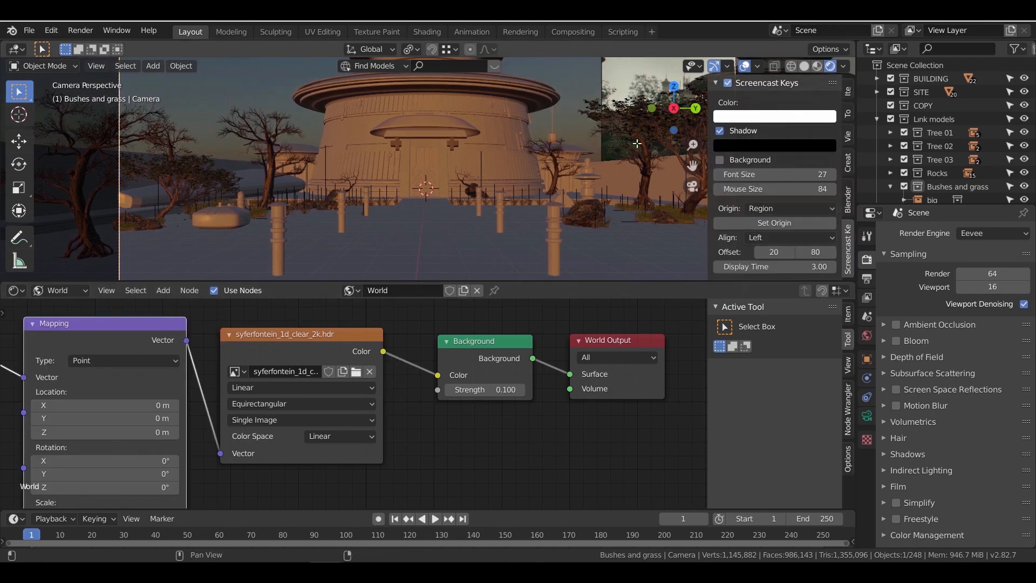
{"action": "key", "text": "n"}
{"action": "middle_click_drag", "start_coordinate": [235, 350], "coordinate": [619, 335]}
{"action": "middle_click_drag", "start_coordinate": [391, 377], "coordinate": [307, 347]}
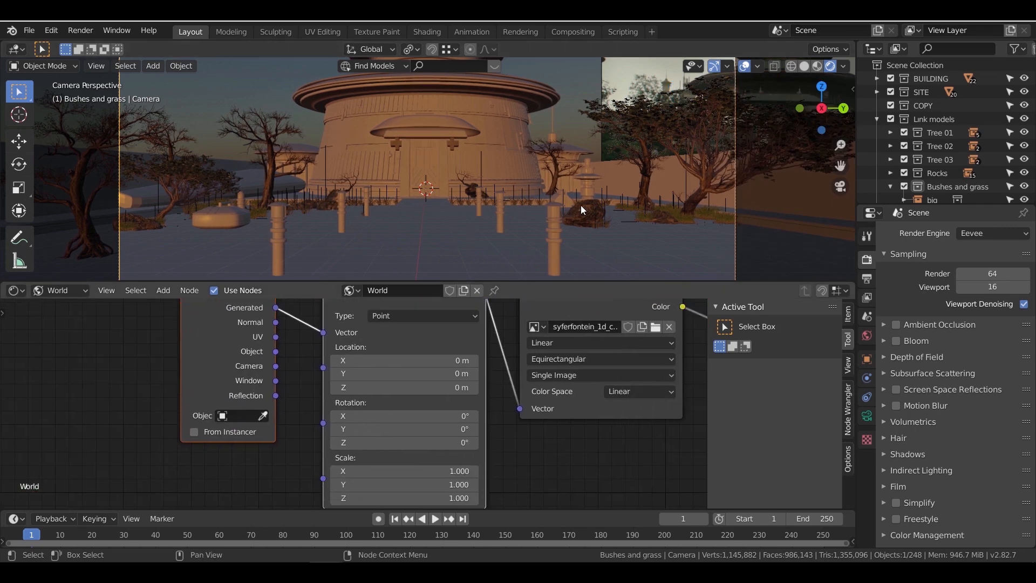
{"action": "key", "text": "n"}
{"action": "key", "text": "n"}
{"action": "middle_click_drag", "start_coordinate": [479, 317], "coordinate": [443, 308]}
Rotate the HDR sky so the sun sits behind the building, setting the Mapping node's Z rotation to 145°
{"action": "left_click", "coordinate": [405, 380]}
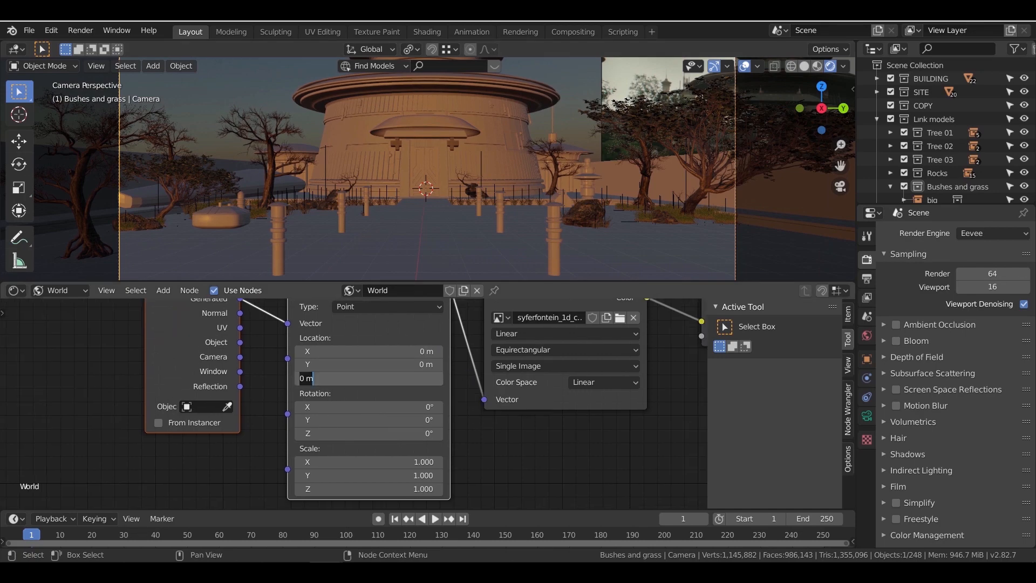
{"action": "left_click", "coordinate": [541, 203]}
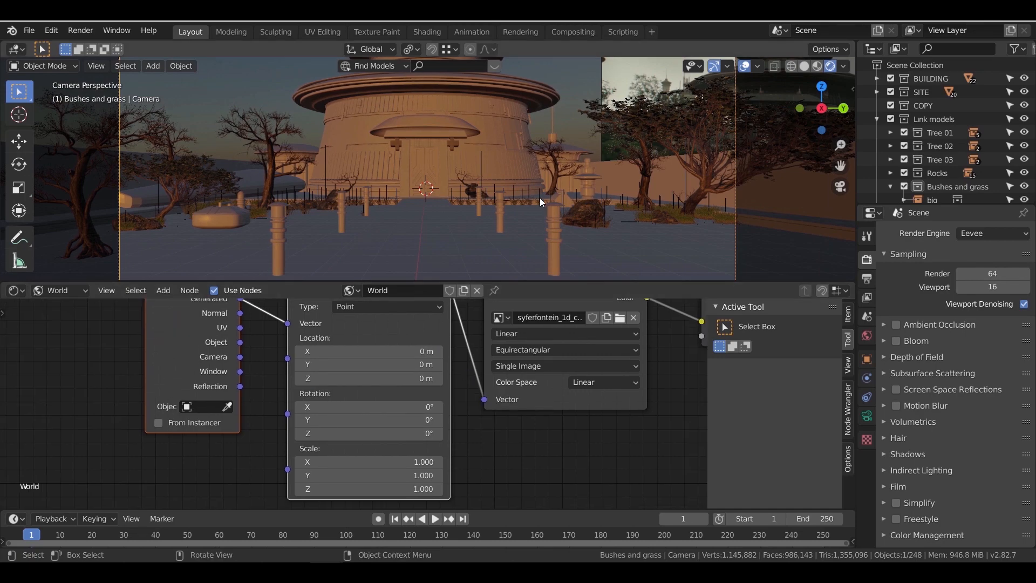
{"action": "scroll", "coordinate": [577, 197], "scroll_direction": "down", "scroll_amount": 2}
{"action": "middle_click_drag", "start_coordinate": [580, 195], "coordinate": [449, 184]}
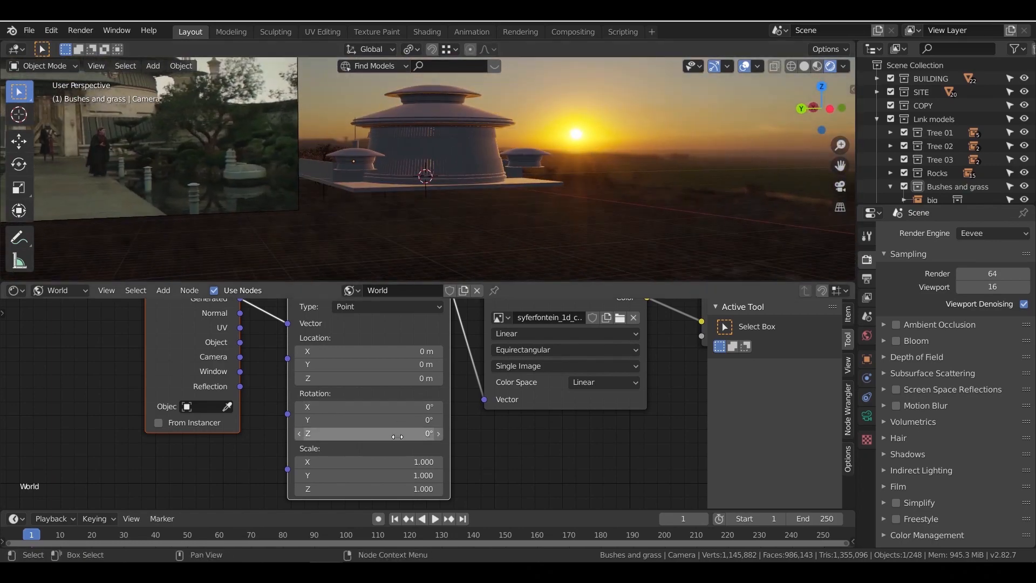
{"action": "left_click_drag", "start_coordinate": [387, 436], "coordinate": [431, 436]}
{"action": "middle_click_drag", "start_coordinate": [356, 219], "coordinate": [574, 222]}
{"action": "left_click_drag", "start_coordinate": [378, 433], "coordinate": [471, 433]}
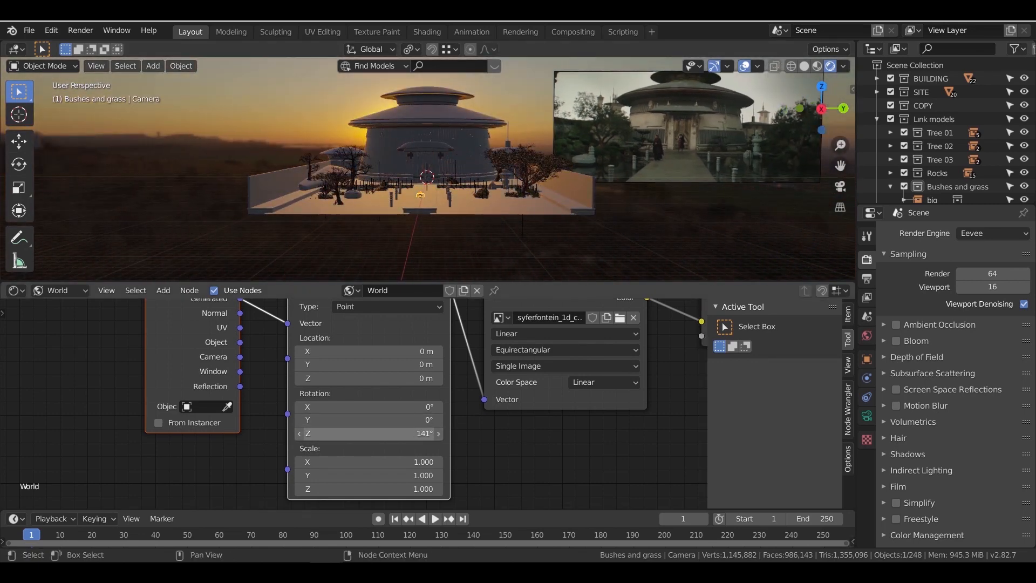
{"action": "left_click", "coordinate": [378, 433]}
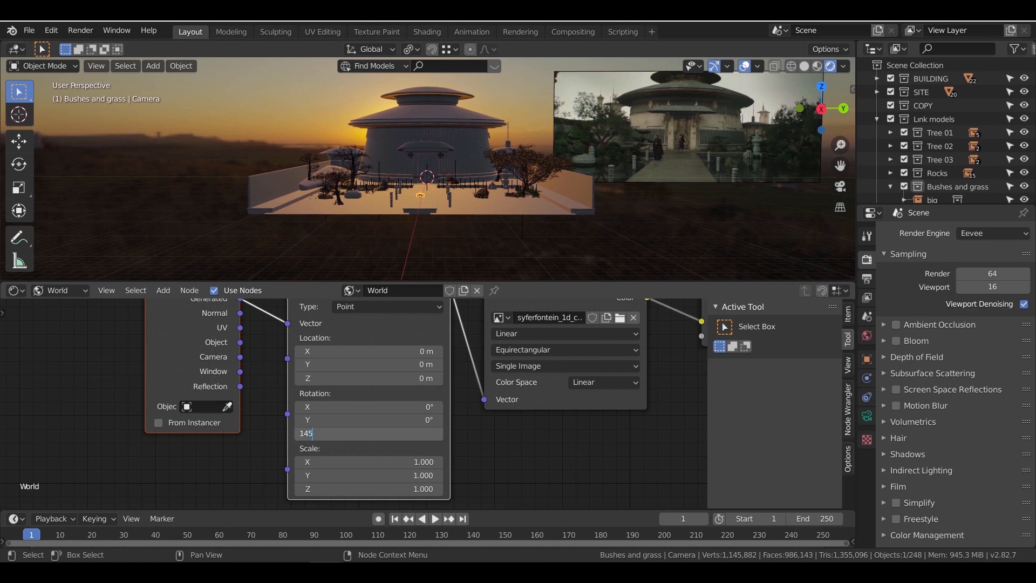
{"action": "type", "text": "145"}
{"action": "key", "text": "Return"}
Set the Mapping node's Z location to 0.05 m and return to the camera view
{"action": "left_click", "coordinate": [437, 379]}
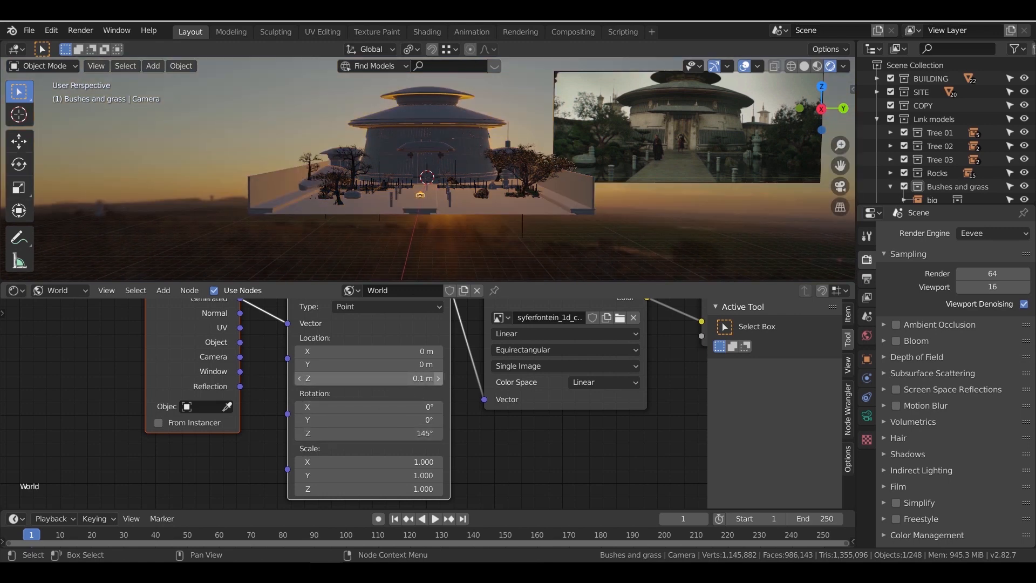
{"action": "mouse_move", "coordinate": [601, 214]}
{"action": "middle_mouse_down"}
{"action": "mouse_move", "coordinate": [566, 192]}
{"action": "mouse_move", "coordinate": [603, 195]}
{"action": "middle_mouse_up"}
{"action": "left_click", "coordinate": [372, 379]}
{"action": "type", "text": "0.05"}
{"action": "key", "text": "Return"}
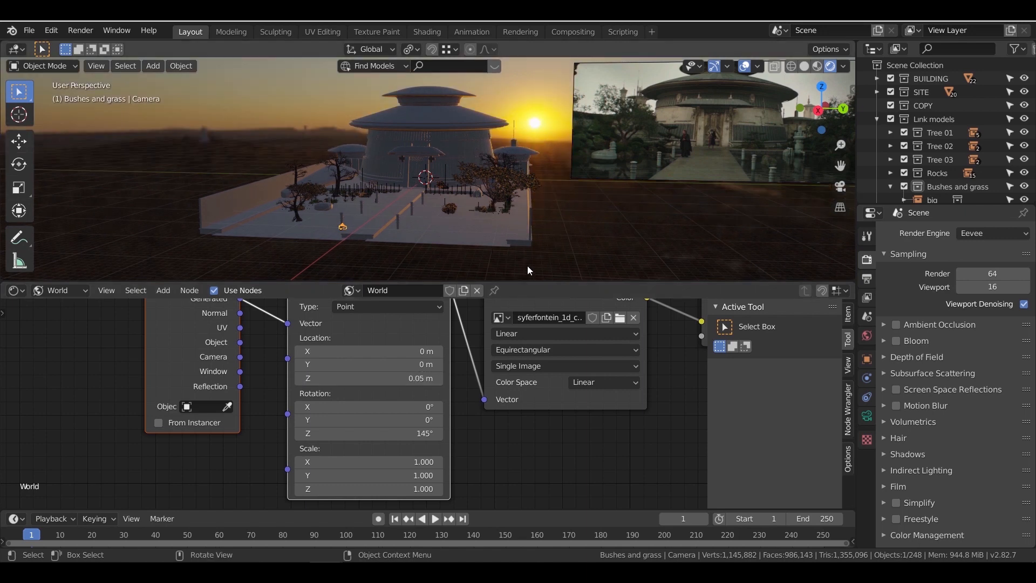
{"action": "middle_click_drag", "start_coordinate": [527, 265], "coordinate": [536, 262]}
{"action": "key", "text": "KP_0"}
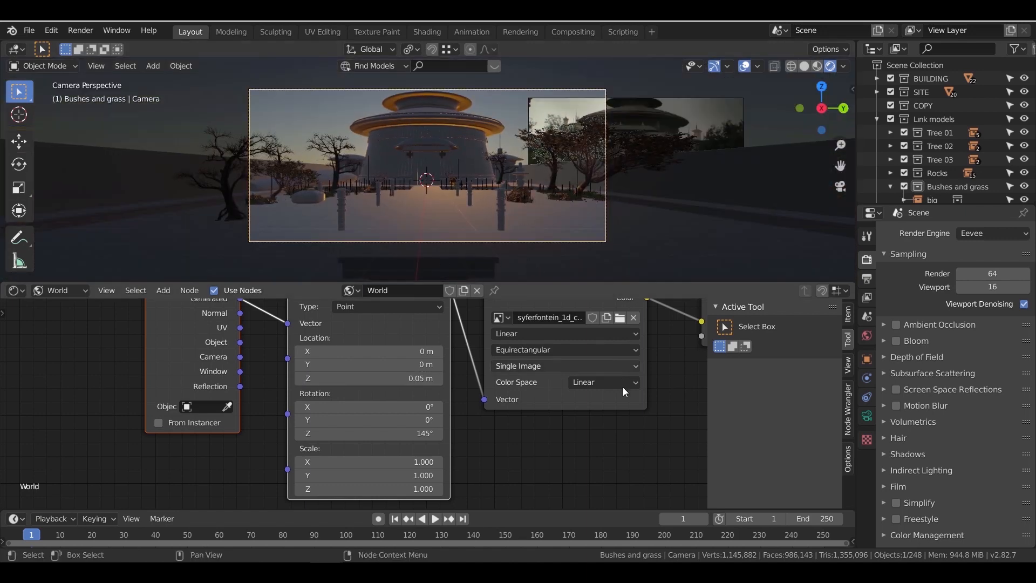
Raise the world Background node's strength to 0.15
{"action": "key", "text": "Home"}
{"action": "left_click", "coordinate": [572, 355]}
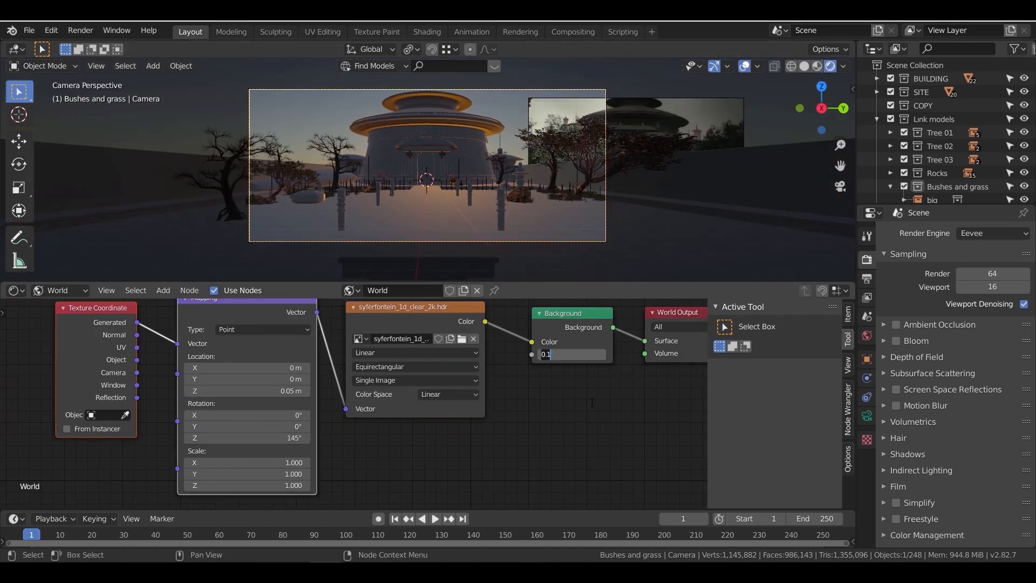
{"action": "type", "text": "5"}
{"action": "key", "text": "Return"}
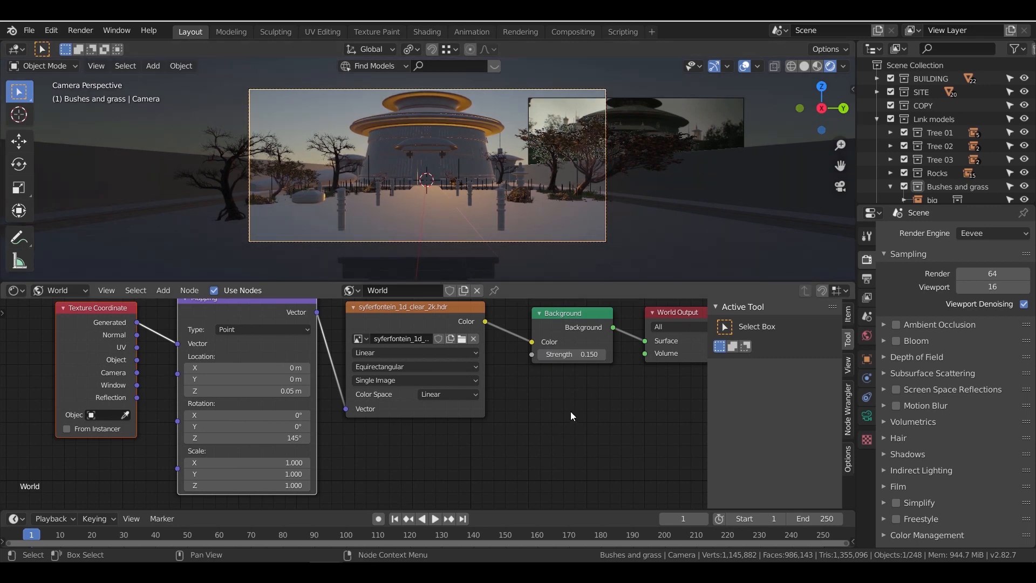
{"action": "key", "text": "Home"}
Display the viewport in solid shading and set the render engine to Cycles with GPU Compute as the device
{"action": "left_click", "coordinate": [804, 65]}
{"action": "left_click", "coordinate": [993, 234]}
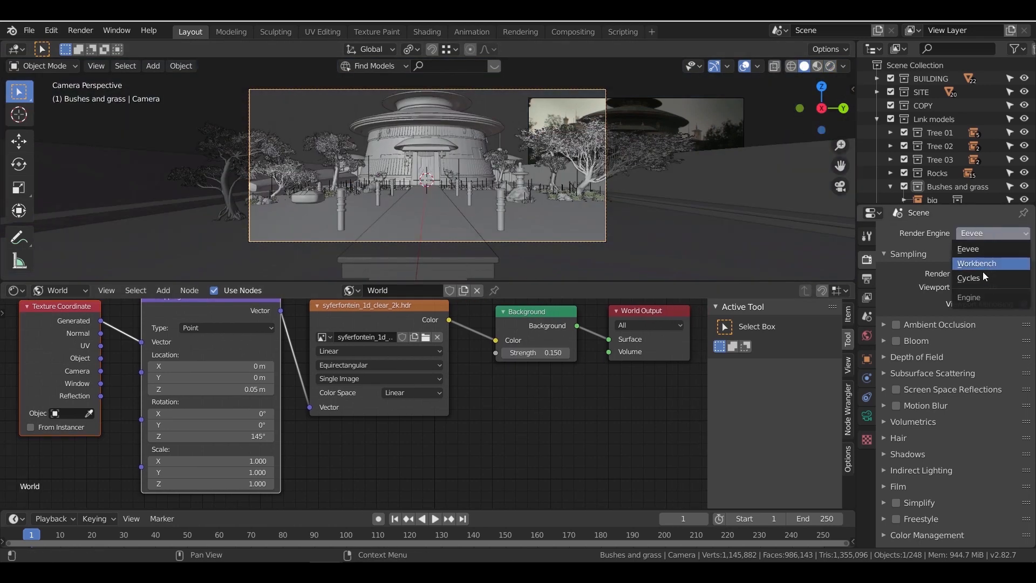
{"action": "left_click", "coordinate": [990, 278]}
{"action": "left_click", "coordinate": [991, 269]}
{"action": "left_click", "coordinate": [981, 296]}
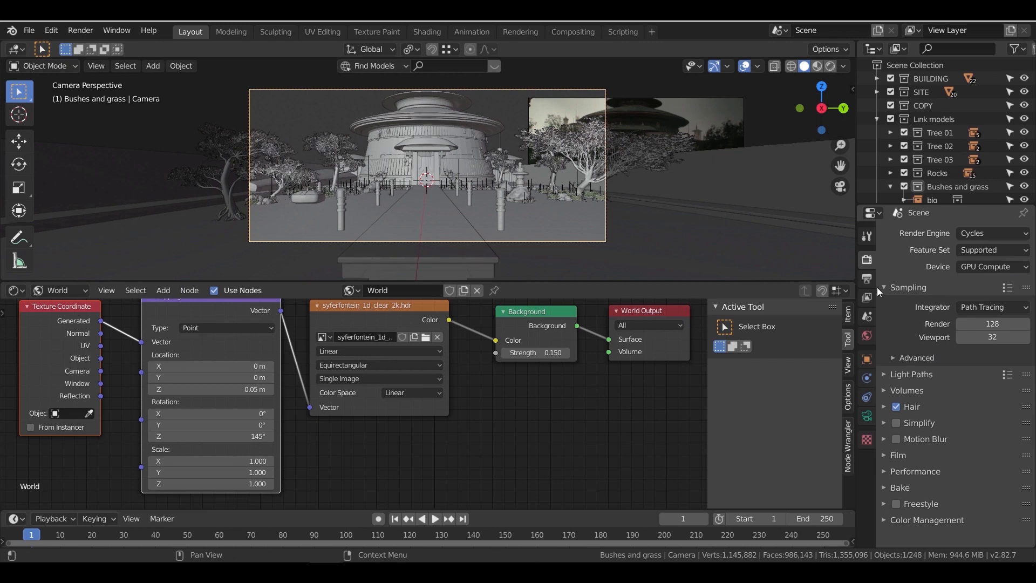
Enable Render Region in the output dimensions and preview the camera view in rendered shading
{"action": "left_click", "coordinate": [866, 279]}
{"action": "left_click", "coordinate": [1024, 325]}
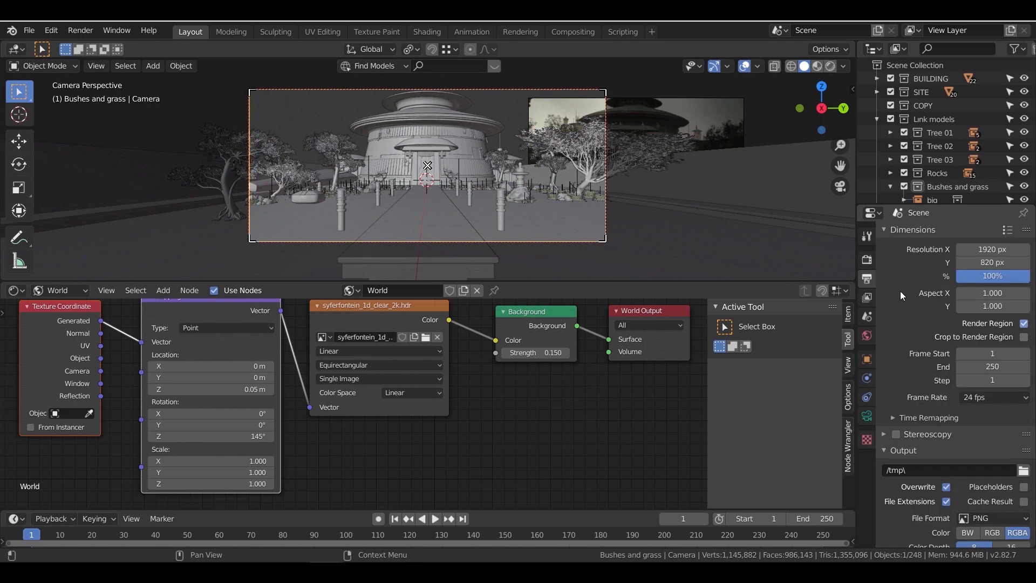
{"action": "scroll", "coordinate": [510, 117], "scroll_direction": "up", "scroll_amount": 1}
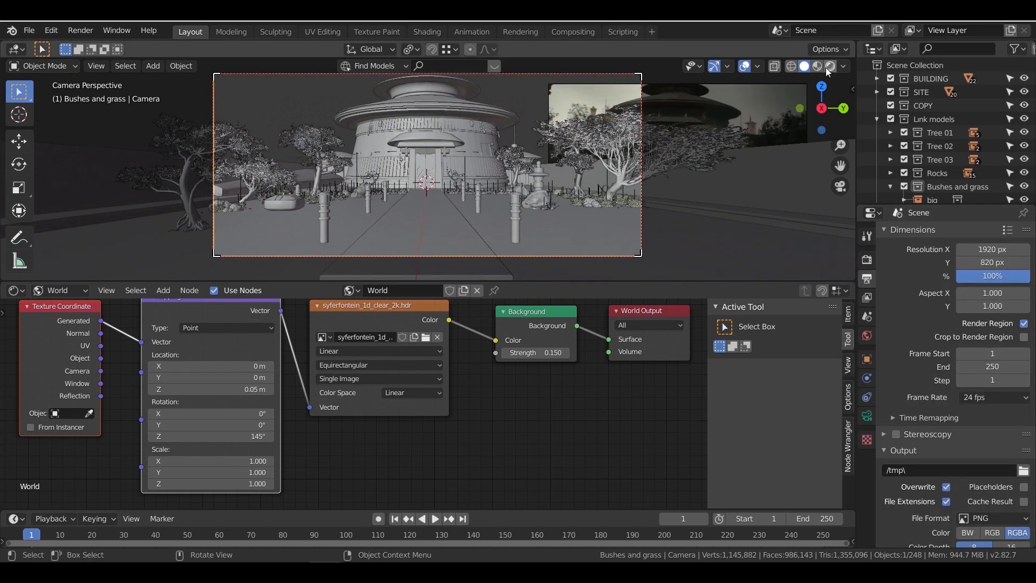
{"action": "left_click", "coordinate": [830, 66]}
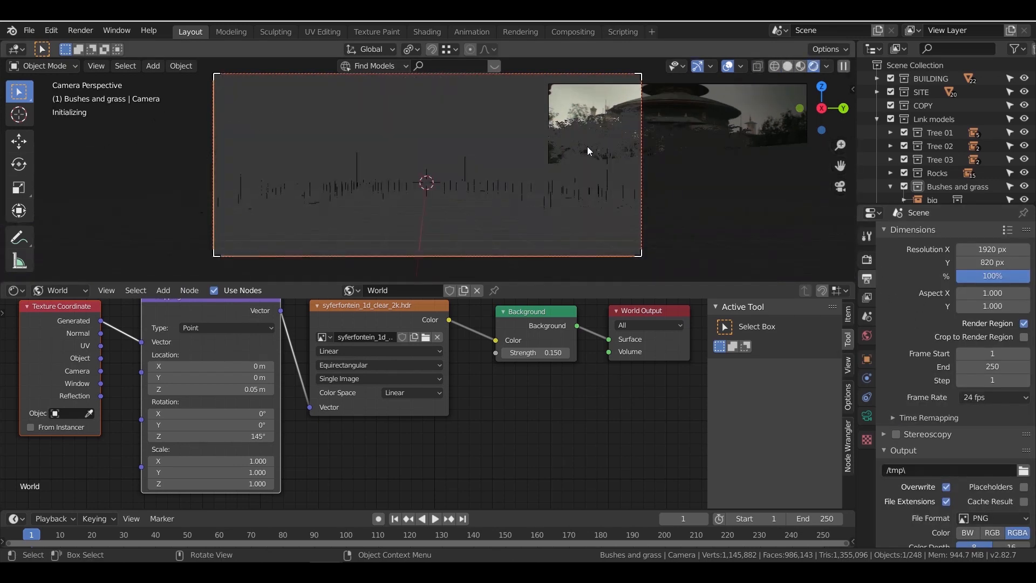
Move the reference image empty about 35.7 m along the Y axis, out of the camera frame
{"action": "left_click", "coordinate": [668, 166]}
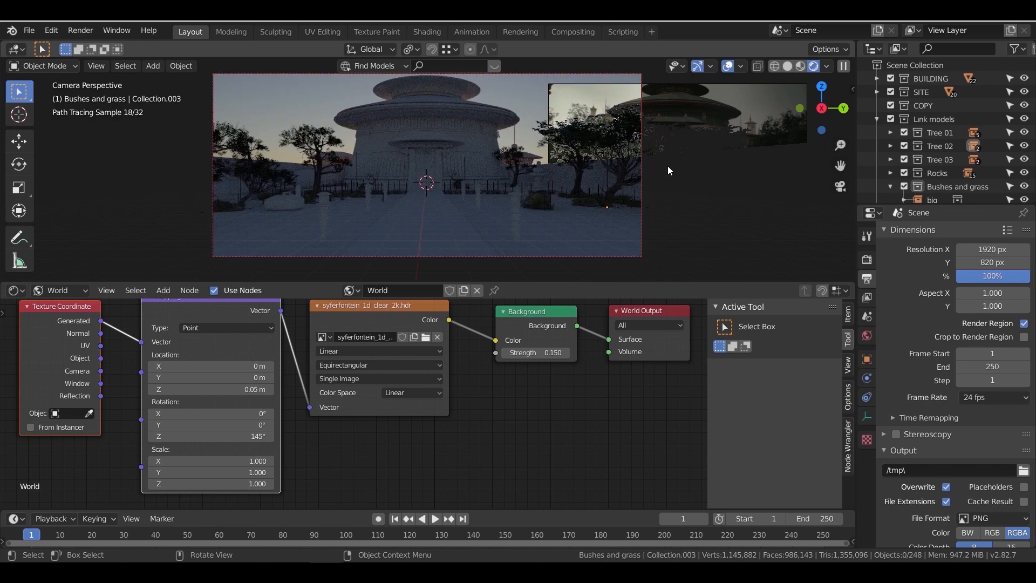
{"action": "left_click", "coordinate": [645, 199]}
{"action": "key", "text": "g"}
{"action": "key", "text": "y"}
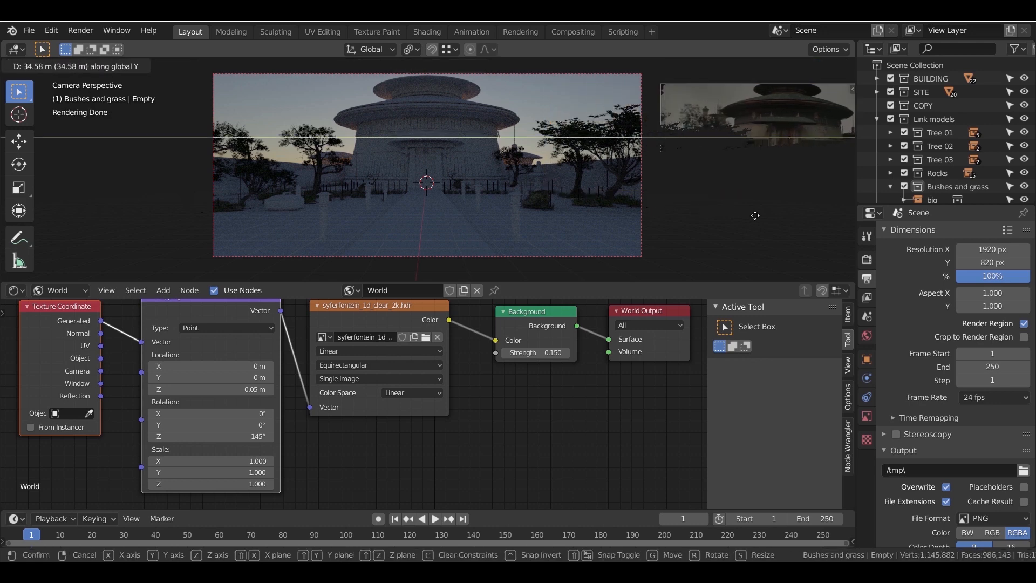
{"action": "left_click", "coordinate": [757, 215]}
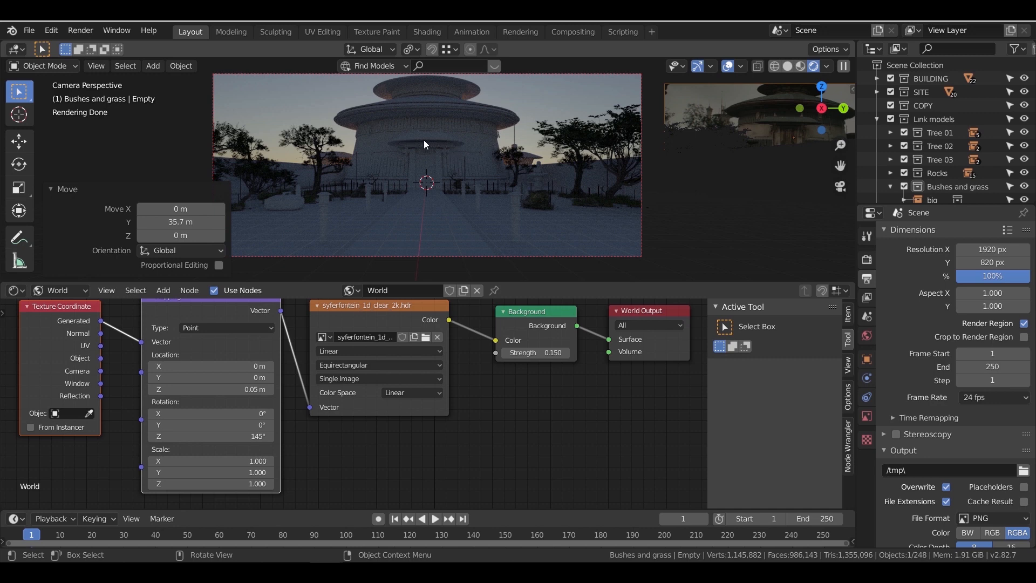
Return to solid shading and place the 3D cursor on the front of the canopy above the entrance door
{"action": "left_click", "coordinate": [789, 70]}
{"action": "middle_click_drag", "start_coordinate": [486, 156], "coordinate": [510, 199]}
{"action": "scroll", "coordinate": [508, 197], "scroll_direction": "up", "scroll_amount": 4}
{"action": "mouse_move", "coordinate": [477, 165]}
{"action": "middle_mouse_down"}
{"action": "mouse_move", "coordinate": [430, 131]}
{"action": "mouse_move", "coordinate": [485, 237]}
{"action": "middle_mouse_up"}
{"action": "right_click", "coordinate": [396, 122], "text": "shift"}
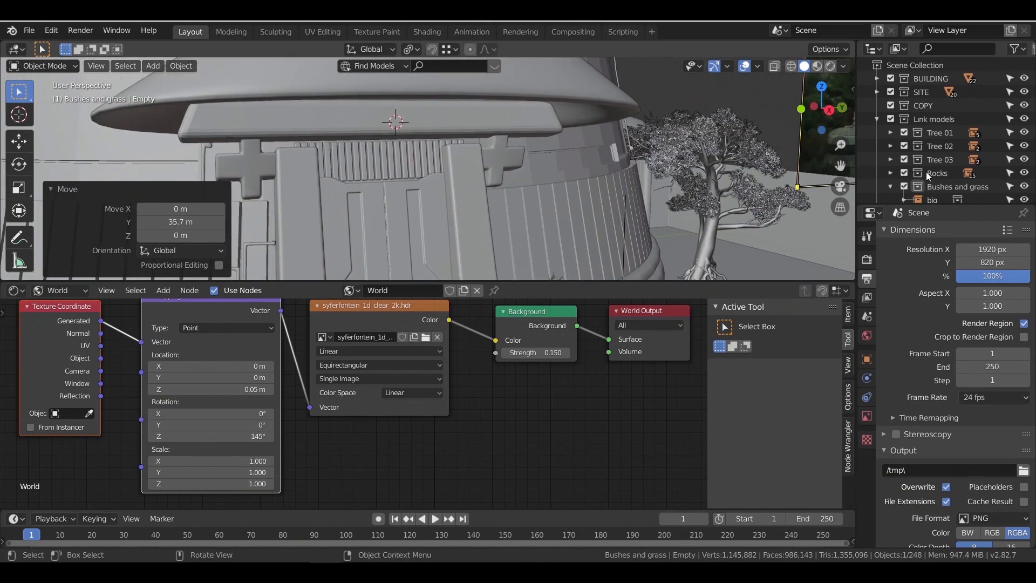
Collapse the Link models collection and create a new collection named Lights
{"action": "left_click", "coordinate": [876, 118]}
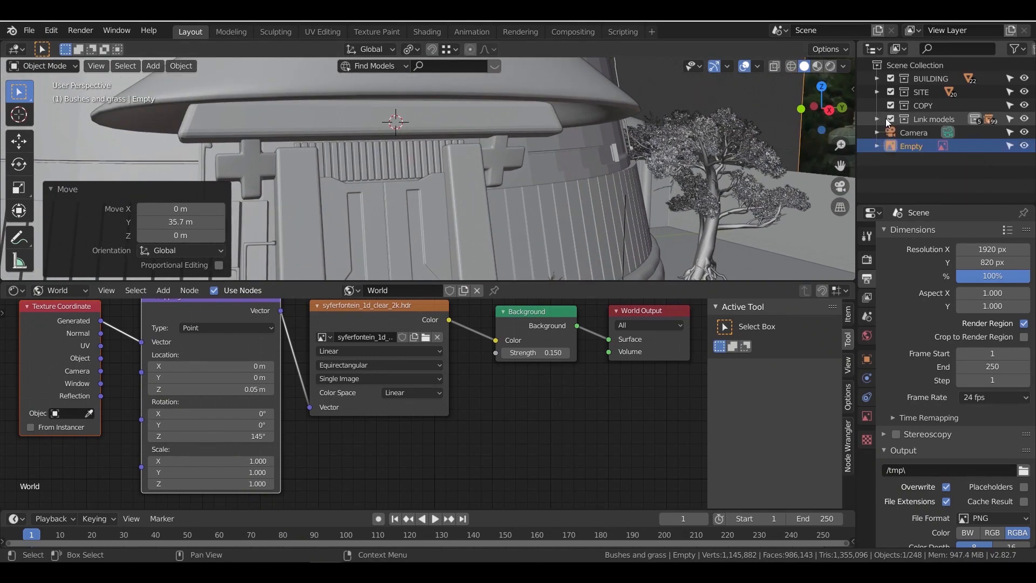
{"action": "right_click", "coordinate": [931, 170]}
{"action": "left_click", "coordinate": [931, 170]}
{"action": "double_click", "coordinate": [922, 132]}
{"action": "type", "text": "L"}
{"action": "key", "text": "Return"}
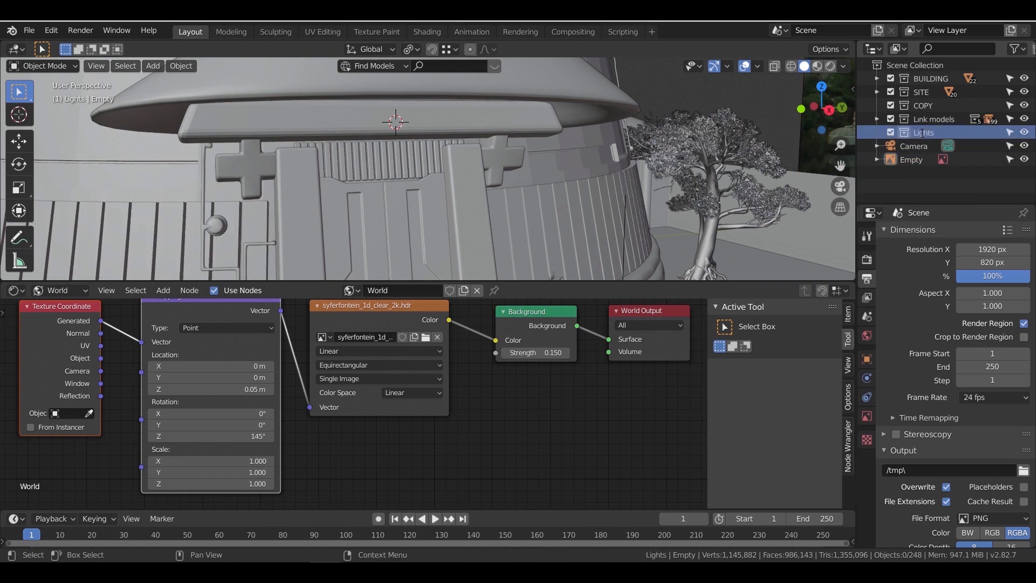
Add an area light at the 3D cursor, scale it up and resize it along Y to suit the entrance canopy
{"action": "key", "text": "shift+a"}
{"action": "mouse_move", "coordinate": [378, 296]}
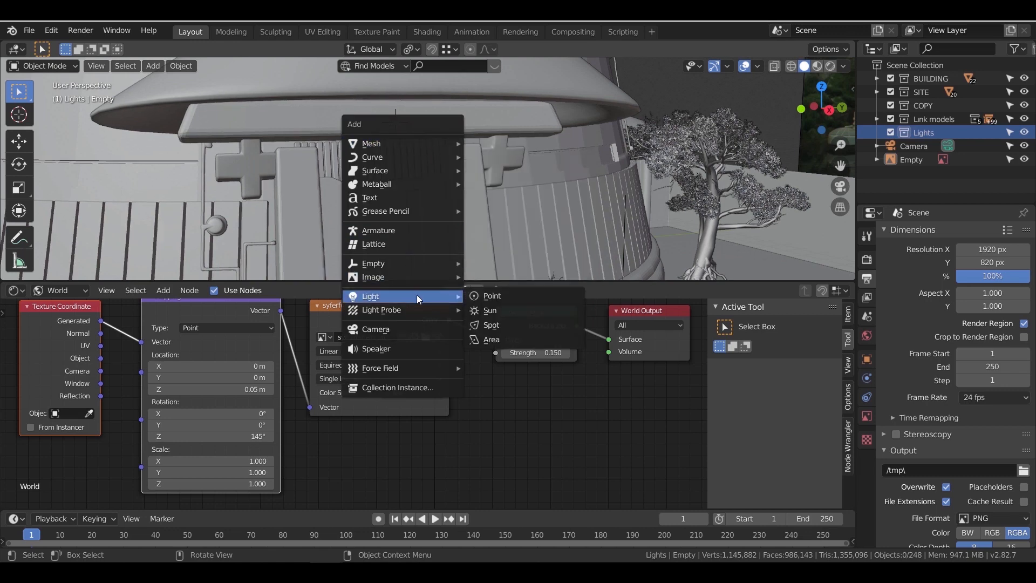
{"action": "left_click", "coordinate": [509, 340]}
{"action": "middle_click_drag", "start_coordinate": [526, 198], "coordinate": [486, 186]}
{"action": "key", "text": "s"}
{"action": "left_click", "coordinate": [686, 204]}
{"action": "key", "text": "s"}
{"action": "key", "text": "y"}
{"action": "left_click", "coordinate": [554, 198]}
Position the area light inside the entrance canopy by moving it along X and Z in the wireframe front view
{"action": "mouse_move", "coordinate": [552, 195]}
{"action": "middle_mouse_down"}
{"action": "mouse_move", "coordinate": [582, 203]}
{"action": "mouse_move", "coordinate": [340, 214]}
{"action": "middle_mouse_up"}
{"action": "key", "text": "KP_1"}
{"action": "key", "text": "shift+z"}
{"action": "scroll", "coordinate": [340, 214], "scroll_direction": "up", "scroll_amount": 3}
{"action": "middle_click_drag", "start_coordinate": [503, 216], "coordinate": [485, 189], "text": "shift"}
{"action": "key", "text": "g"}
{"action": "key", "text": "x"}
{"action": "left_click", "coordinate": [513, 167]}
{"action": "key", "text": "g"}
{"action": "key", "text": "z"}
{"action": "left_click", "coordinate": [516, 139]}
Scale the area light along X to fit the canopy's depth, finishing with a factor of about 0.869
{"action": "middle_click_drag", "start_coordinate": [516, 139], "coordinate": [459, 186]}
{"action": "key", "text": "s"}
{"action": "key", "text": "x"}
{"action": "left_click", "coordinate": [552, 174]}
{"action": "key", "text": "s"}
{"action": "key", "text": "x"}
{"action": "left_click", "coordinate": [496, 171]}
Rotate the area light by about -6.2° in the front view to follow the slope of the entrance canopy
{"action": "middle_click_drag", "start_coordinate": [495, 170], "coordinate": [555, 164]}
{"action": "key", "text": "KP_1"}
{"action": "key", "text": "r"}
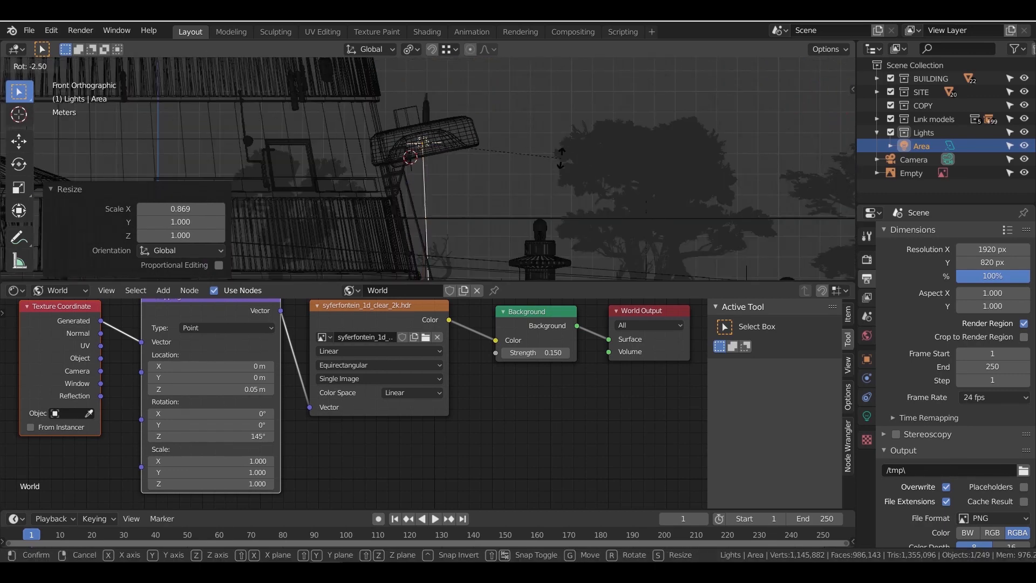
{"action": "left_click", "coordinate": [570, 141]}
{"action": "middle_click_drag", "start_coordinate": [570, 141], "coordinate": [500, 145]}
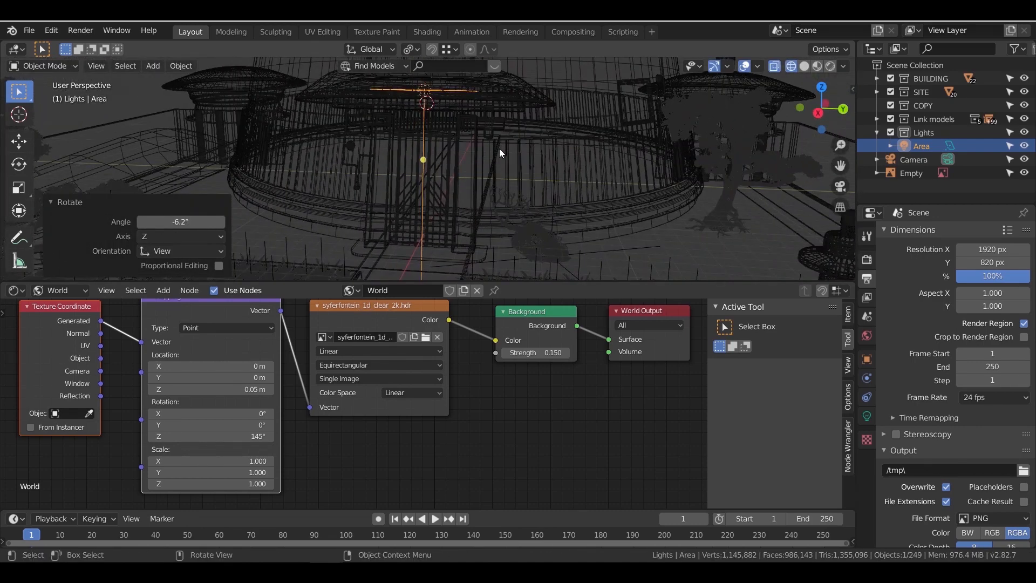
Set the area light's colour to the warm orange hex value FFBE7C
{"action": "left_click", "coordinate": [867, 416]}
{"action": "left_click", "coordinate": [969, 306]}
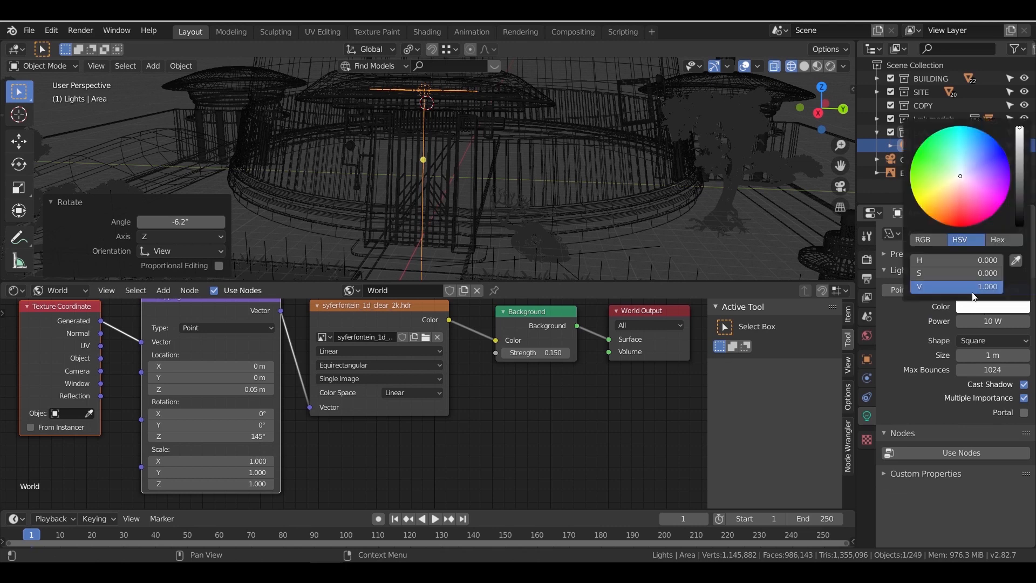
{"action": "left_click", "coordinate": [955, 184]}
{"action": "left_click_drag", "start_coordinate": [951, 186], "coordinate": [950, 190]}
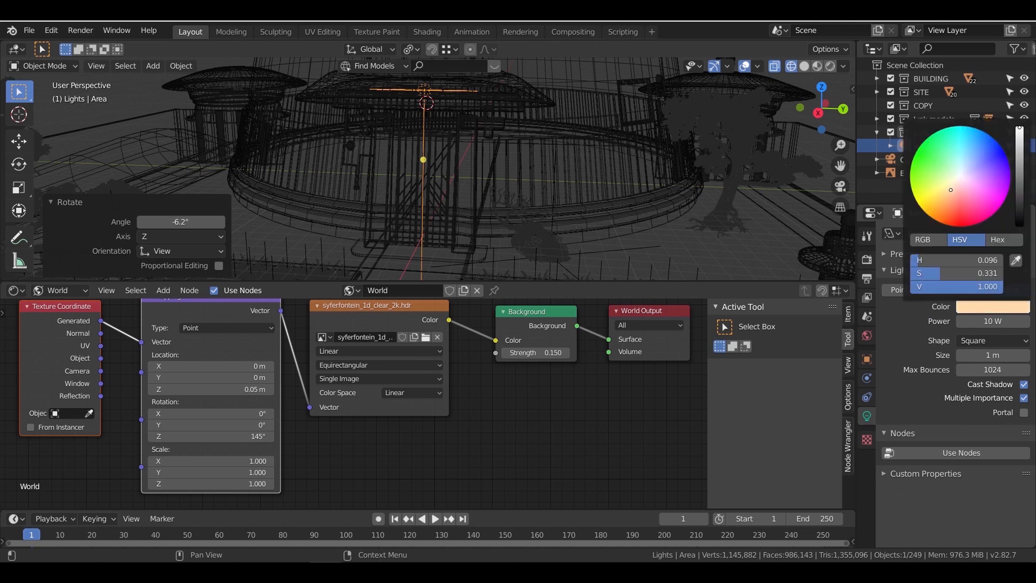
{"action": "left_click", "coordinate": [998, 239]}
{"action": "left_click", "coordinate": [970, 258]}
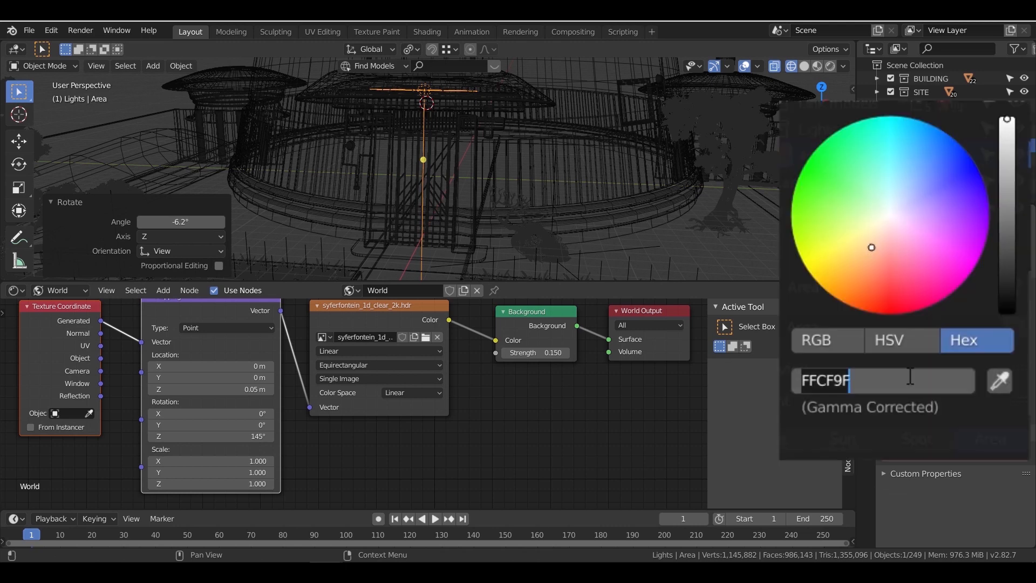
{"action": "type", "text": "FFBE7C"}
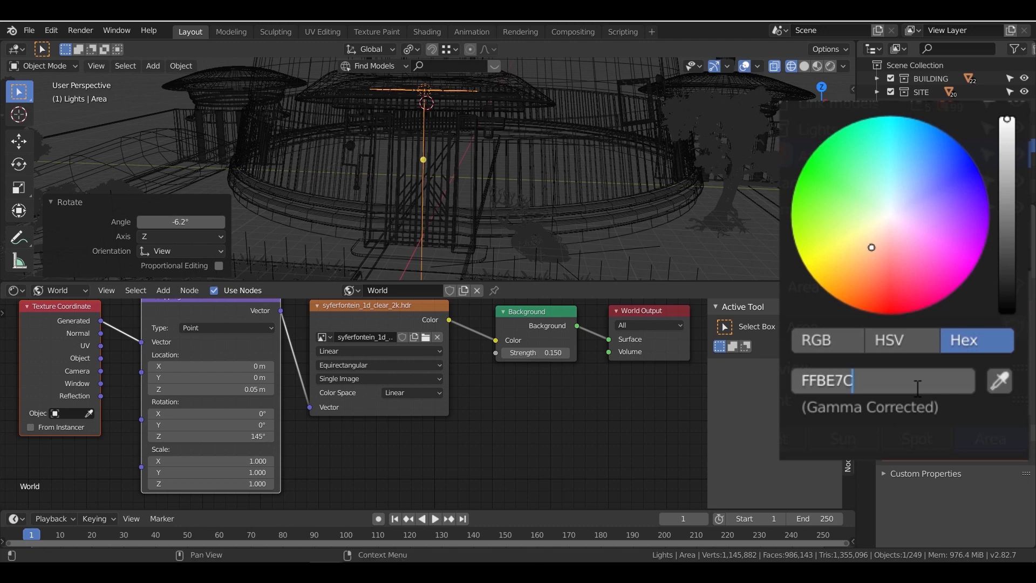
{"action": "key", "text": "Return"}
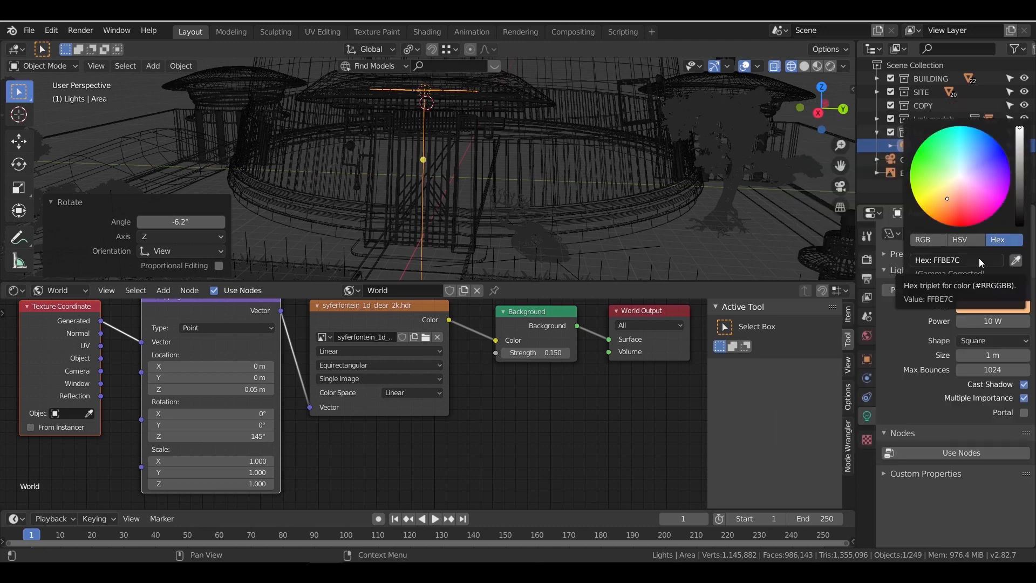
Set the area light's power to 40 W and preview the camera view in rendered shading
{"action": "left_click", "coordinate": [979, 321]}
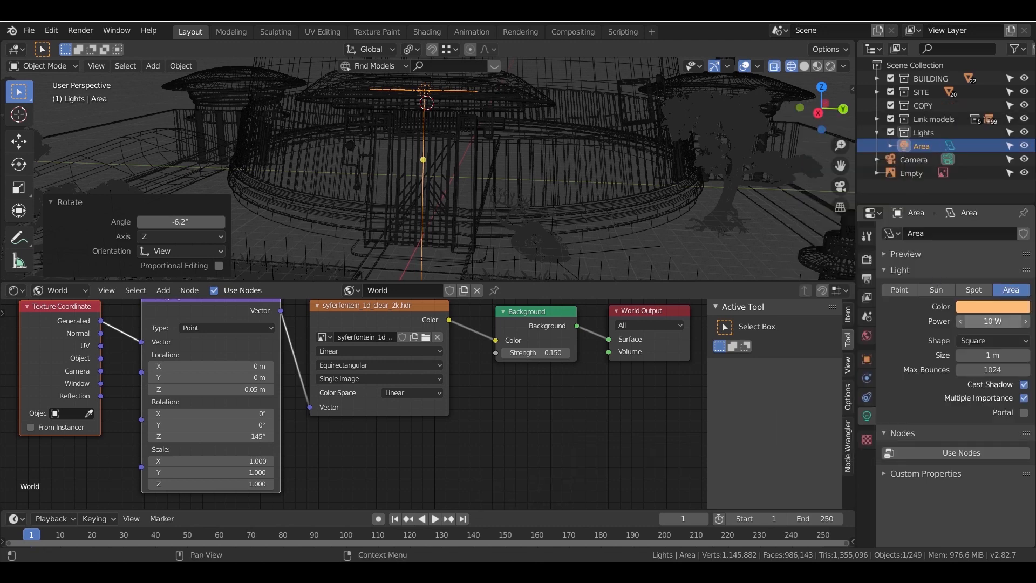
{"action": "type", "text": "40"}
{"action": "key", "text": "Return"}
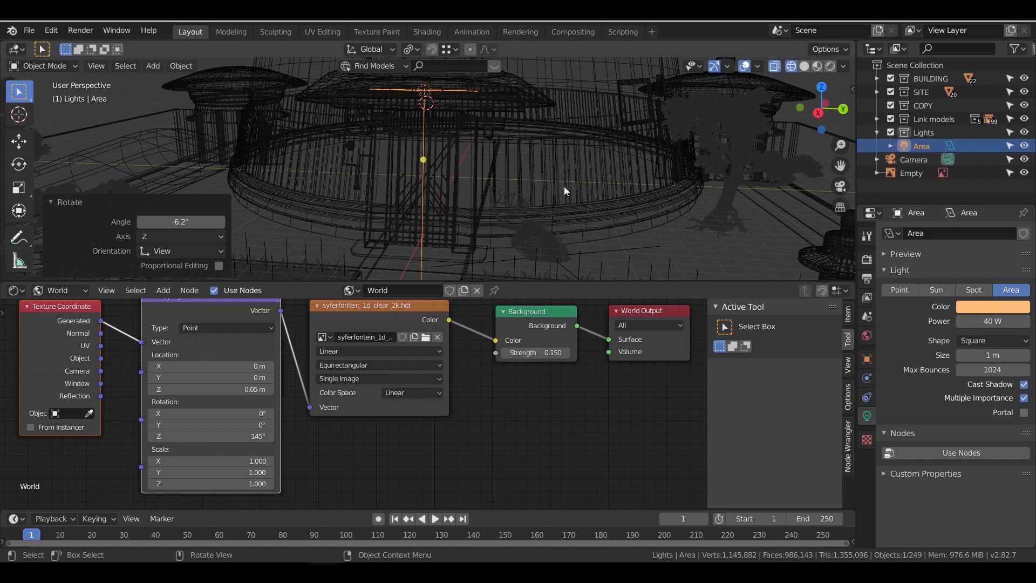
{"action": "key", "text": "KP_0"}
{"action": "left_click", "coordinate": [830, 66]}
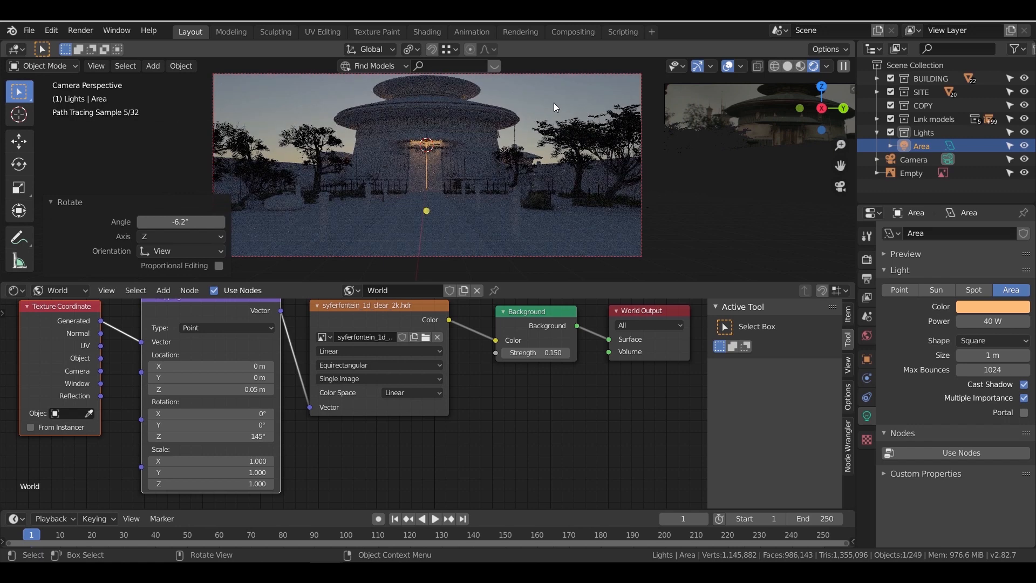
{"action": "left_click", "coordinate": [553, 102]}
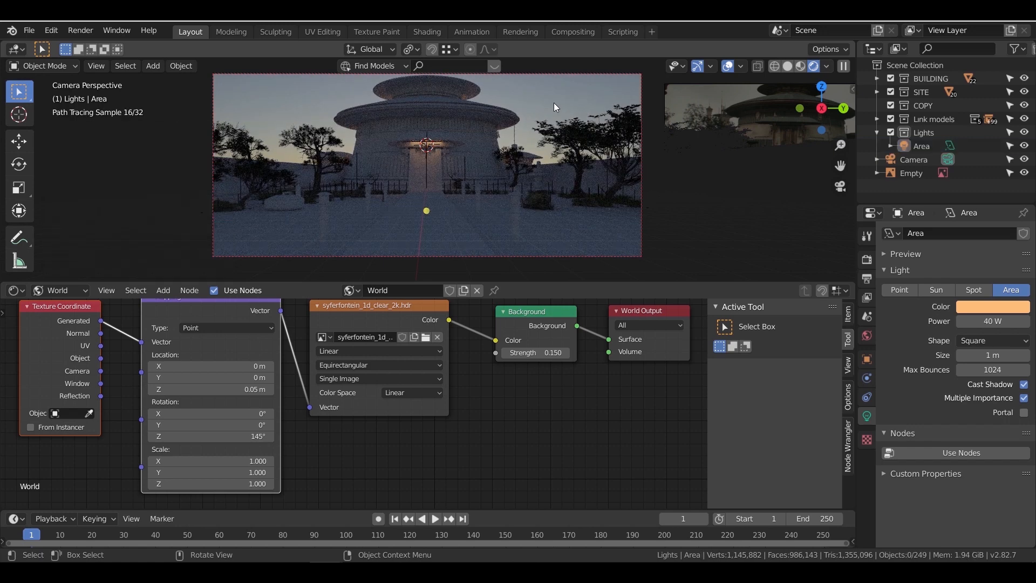
Set the canopy area light's power to 60 W
{"action": "left_click", "coordinate": [995, 321]}
{"action": "type", "text": "60"}
{"action": "key", "text": "Return"}
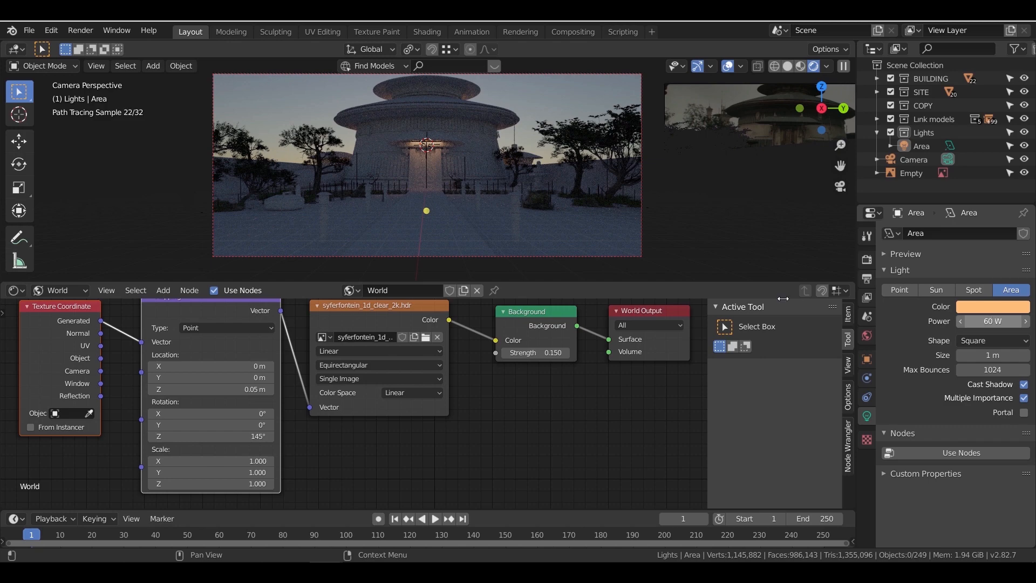
Return to solid shading, duplicate the canopy area light and place the copy over the front courtyard in the horizontal plane
{"action": "key", "text": "z"}
{"action": "left_click", "coordinate": [528, 186]}
{"action": "mouse_move", "coordinate": [519, 97]}
{"action": "middle_mouse_down"}
{"action": "mouse_move", "coordinate": [458, 128]}
{"action": "mouse_move", "coordinate": [409, 196]}
{"action": "mouse_move", "coordinate": [544, 118]}
{"action": "middle_mouse_up"}
{"action": "left_click", "coordinate": [433, 141]}
{"action": "key", "text": "shift+d"}
{"action": "key", "text": "shift+z"}
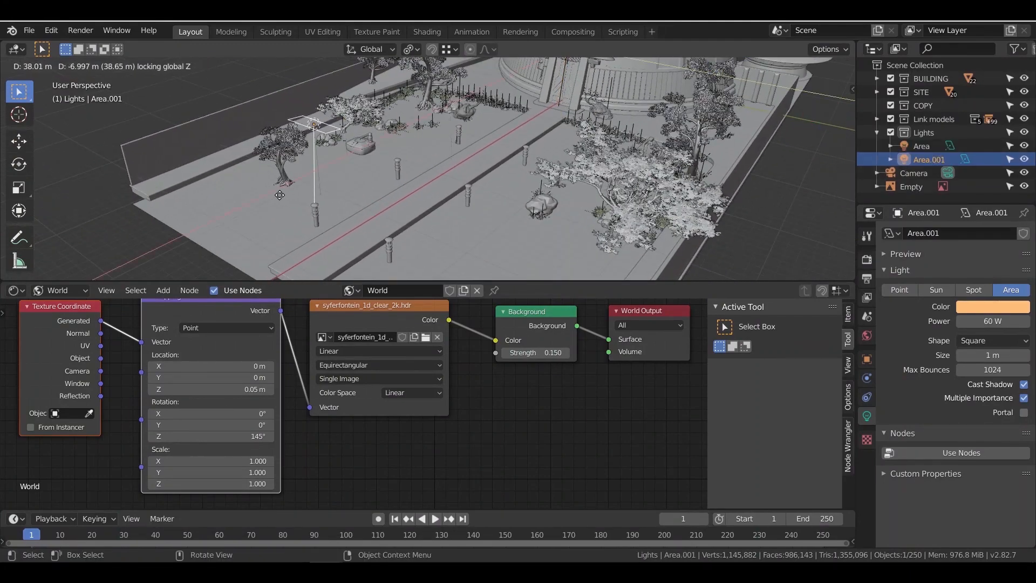
{"action": "left_click", "coordinate": [358, 198]}
Clear the duplicated light's rotation, rotate it 90° about Y and lower it about 7.72 m along Z
{"action": "key", "text": "alt+r"}
{"action": "type", "text": "ry"}
{"action": "type", "text": "90"}
{"action": "key", "text": "Return"}
{"action": "middle_click_drag", "start_coordinate": [375, 155], "coordinate": [467, 153]}
{"action": "key", "text": "g"}
{"action": "key", "text": "z"}
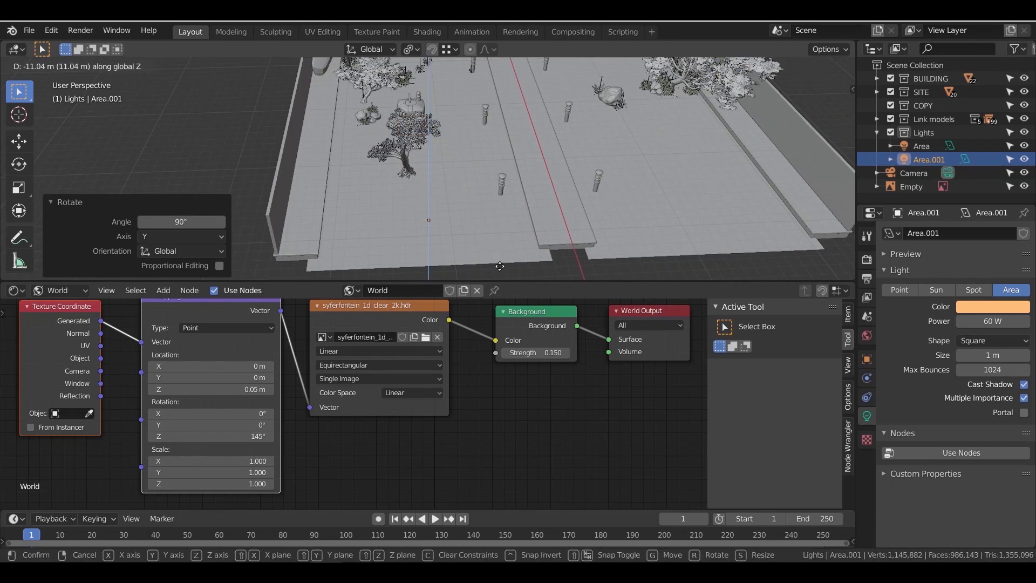
{"action": "left_click", "coordinate": [527, 219]}
Turn the courtyard light about -31.9° around Z and shift it about 6.55 m in X and -4.82 m in Y
{"action": "key", "text": "r"}
{"action": "key", "text": "z"}
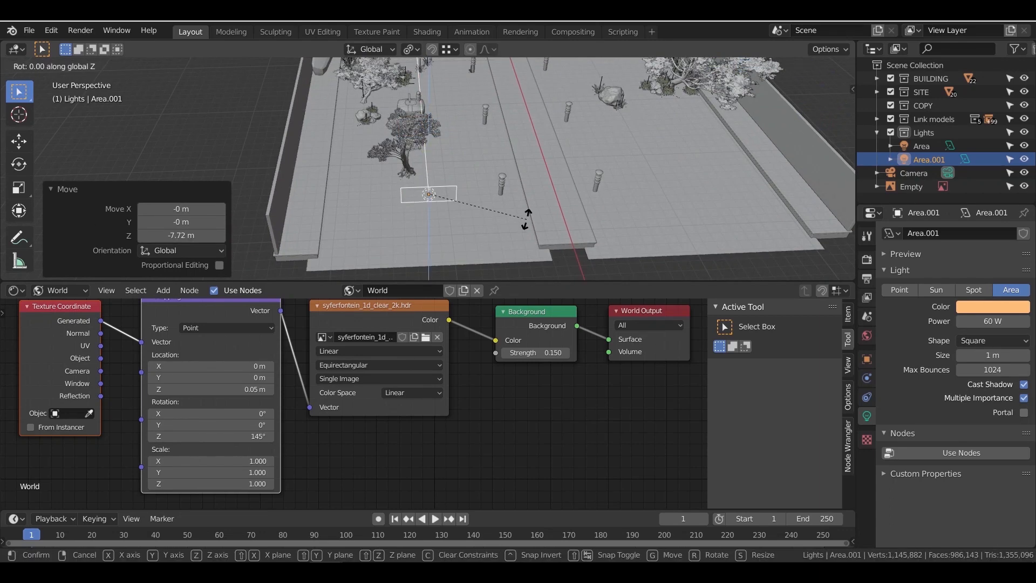
{"action": "left_click", "coordinate": [544, 160]}
{"action": "key", "text": "g"}
{"action": "key", "text": "shift+z"}
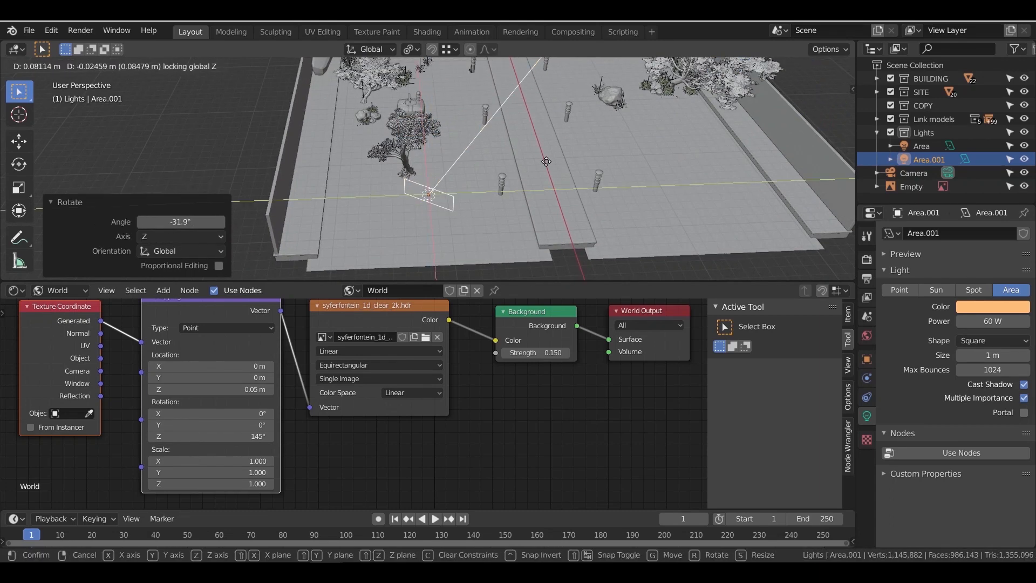
{"action": "left_click", "coordinate": [491, 214]}
Set the courtyard light's power to 70 W
{"action": "left_click", "coordinate": [999, 322]}
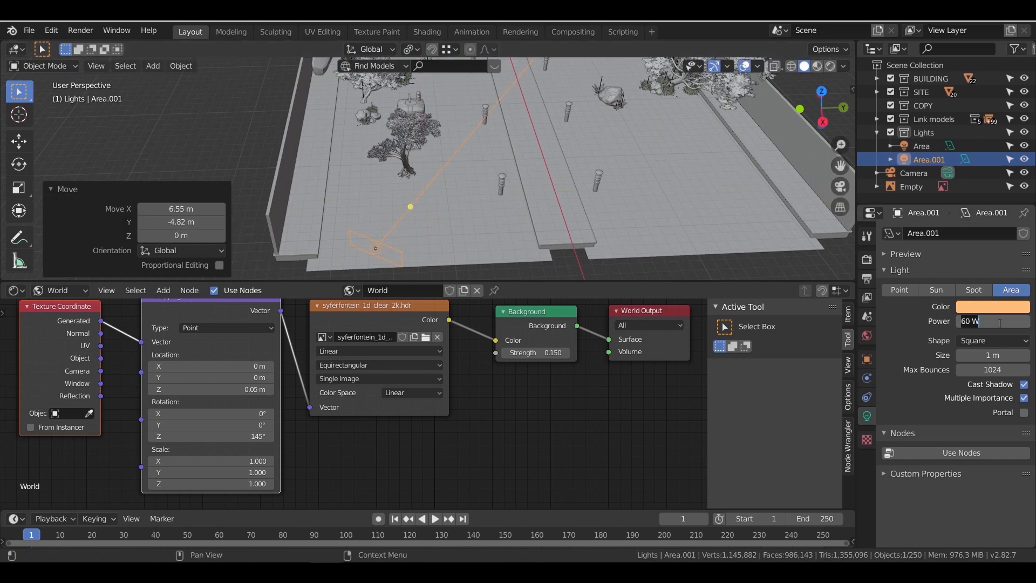
{"action": "type", "text": "70"}
{"action": "key", "text": "Return"}
Duplicate the courtyard light along Y to the opposite side of the path and rotate the copy about 46.2° around Z
{"action": "scroll", "coordinate": [452, 218], "scroll_direction": "down", "scroll_amount": 2}
{"action": "key", "text": "shift+d"}
{"action": "key", "text": "x"}
{"action": "key", "text": "y"}
{"action": "left_click", "coordinate": [740, 234]}
{"action": "key", "text": "r"}
{"action": "key", "text": "z"}
{"action": "left_click", "coordinate": [708, 242]}
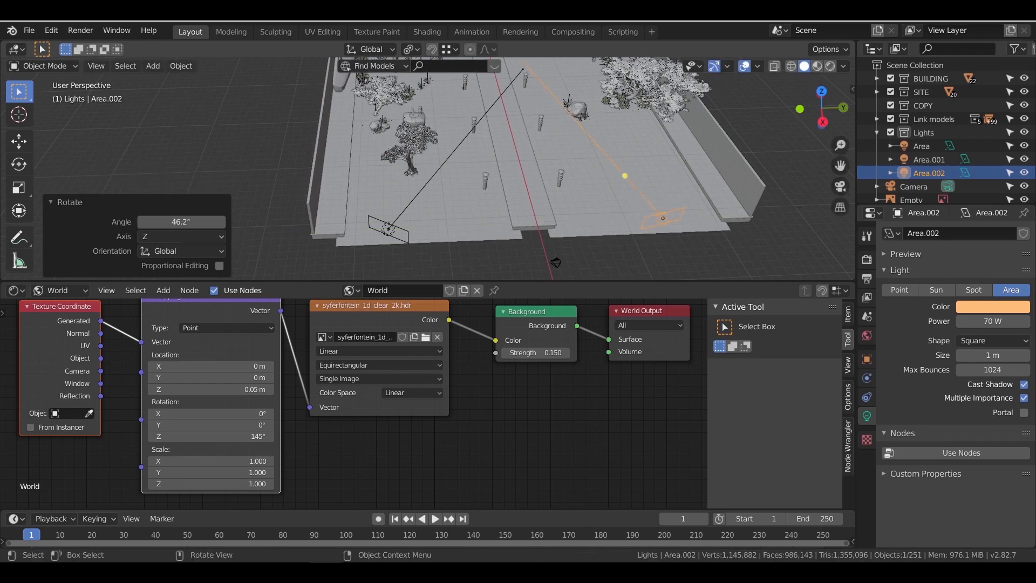
{"action": "left_click", "coordinate": [715, 250]}
Preview the lighting in the rendered camera view, return to solid shading and examine the posts and entrance in the reference image
{"action": "key", "text": "KP_0"}
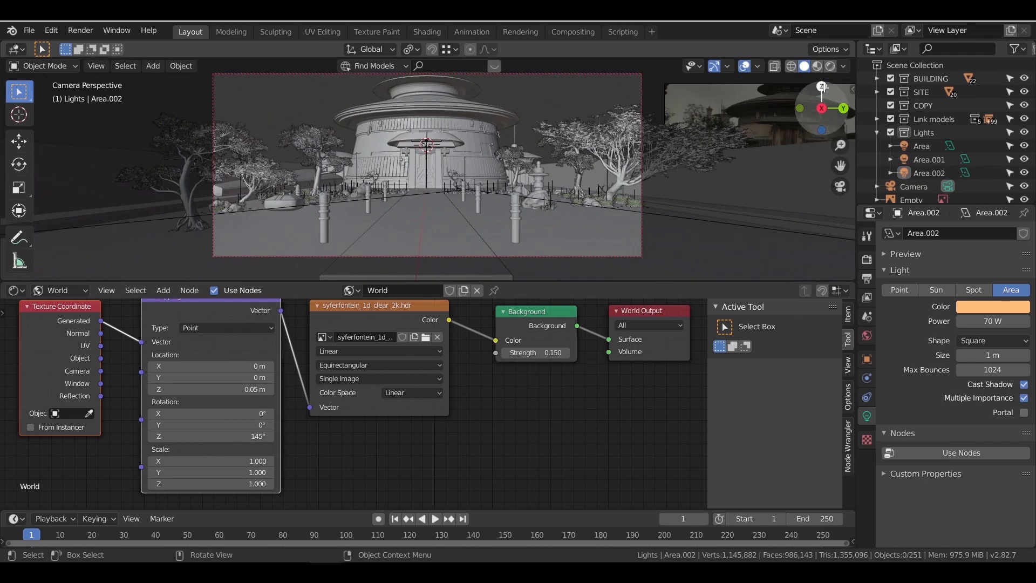
{"action": "left_click", "coordinate": [830, 67]}
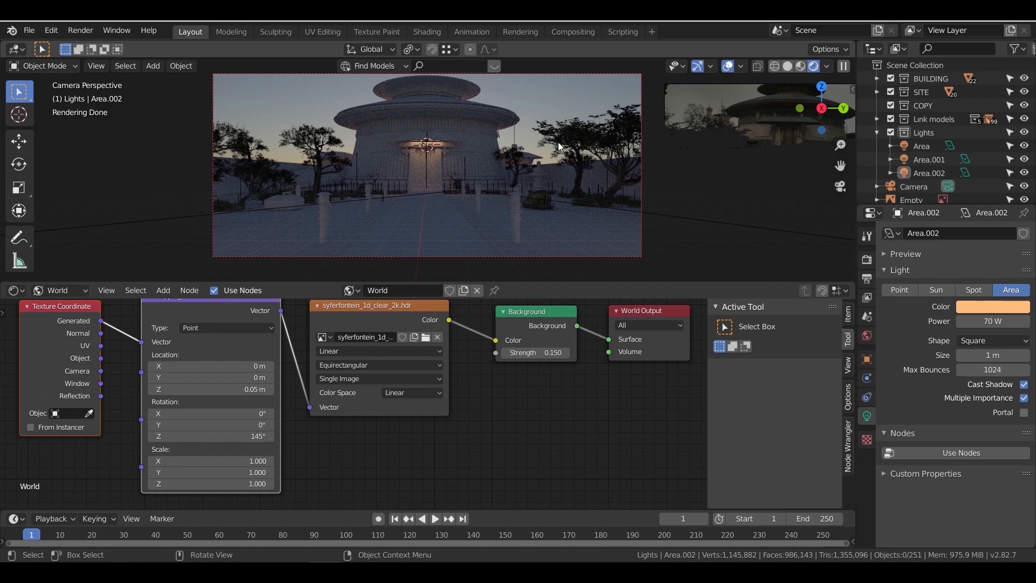
{"action": "middle_click_drag", "start_coordinate": [467, 148], "coordinate": [474, 152]}
{"action": "key", "text": "z"}
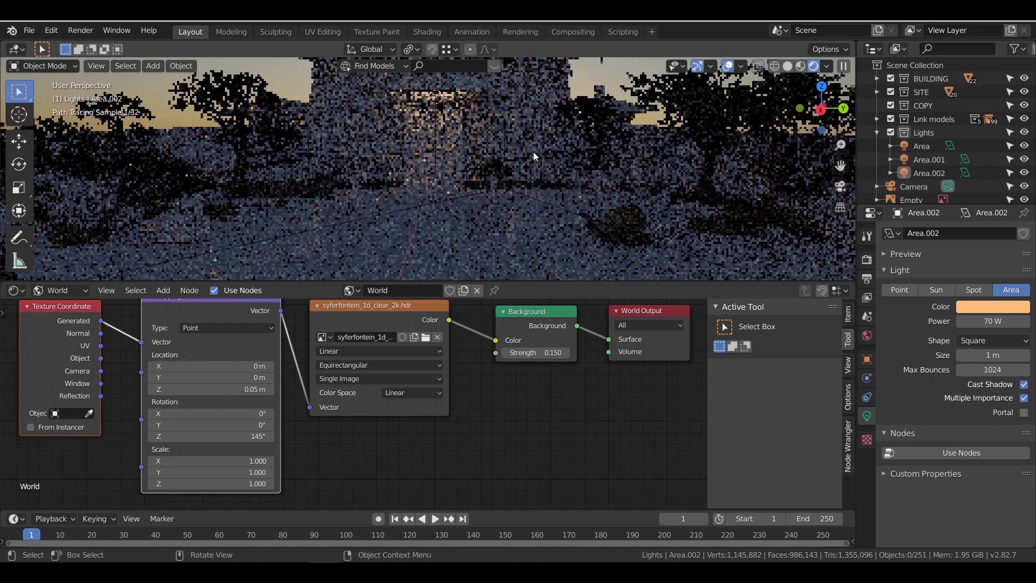
{"action": "left_click", "coordinate": [574, 151]}
{"action": "mouse_move", "coordinate": [574, 151]}
{"action": "middle_mouse_down"}
{"action": "mouse_move", "coordinate": [533, 150]}
{"action": "mouse_move", "coordinate": [596, 139]}
{"action": "mouse_move", "coordinate": [572, 144]}
{"action": "middle_mouse_up"}
{"action": "scroll", "coordinate": [642, 148], "scroll_direction": "down", "scroll_amount": 10}
{"action": "middle_click_drag", "start_coordinate": [642, 148], "coordinate": [471, 161], "text": "shift"}
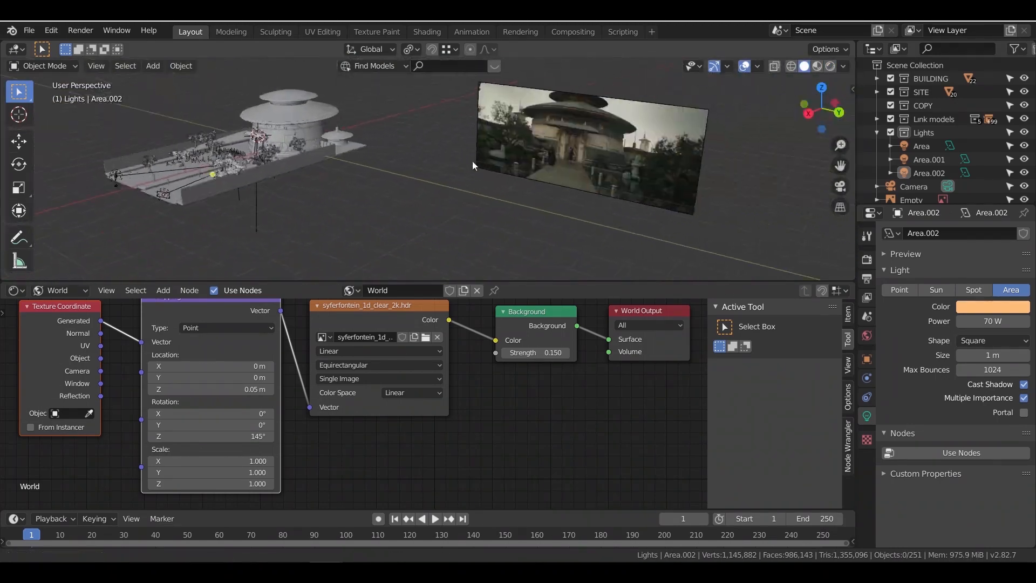
{"action": "scroll", "coordinate": [598, 194], "scroll_direction": "up", "scroll_amount": 6}
{"action": "middle_click_drag", "start_coordinate": [598, 194], "coordinate": [548, 192], "text": "shift"}
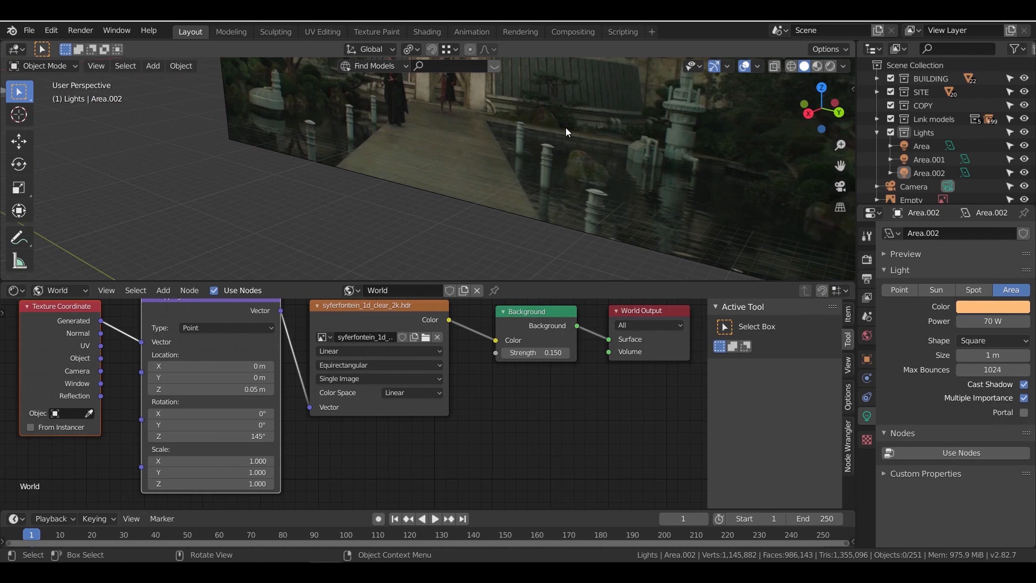
{"action": "middle_click_drag", "start_coordinate": [565, 128], "coordinate": [541, 211], "text": "shift"}
Add a cube on the front of the slanted door column and scale it down to about 0.122
{"action": "scroll", "coordinate": [487, 176], "scroll_direction": "up", "scroll_amount": 4}
{"action": "middle_click_drag", "start_coordinate": [542, 138], "coordinate": [469, 196]}
{"action": "left_click", "coordinate": [455, 183]}
{"action": "key", "text": "KP_Decimal"}
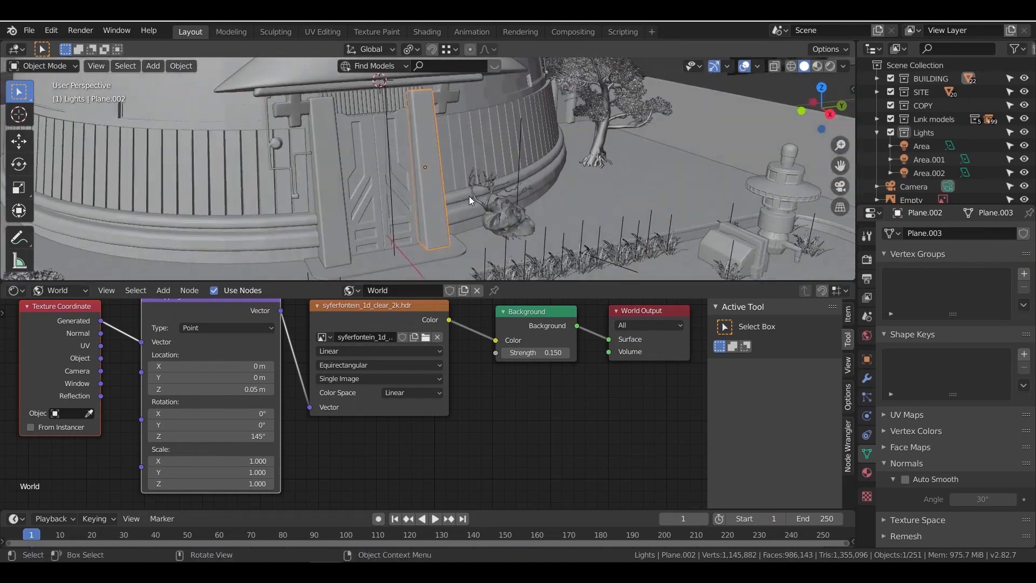
{"action": "scroll", "coordinate": [450, 200], "scroll_direction": "up", "scroll_amount": 7}
{"action": "key", "text": "shift+a"}
{"action": "mouse_move", "coordinate": [427, 56]}
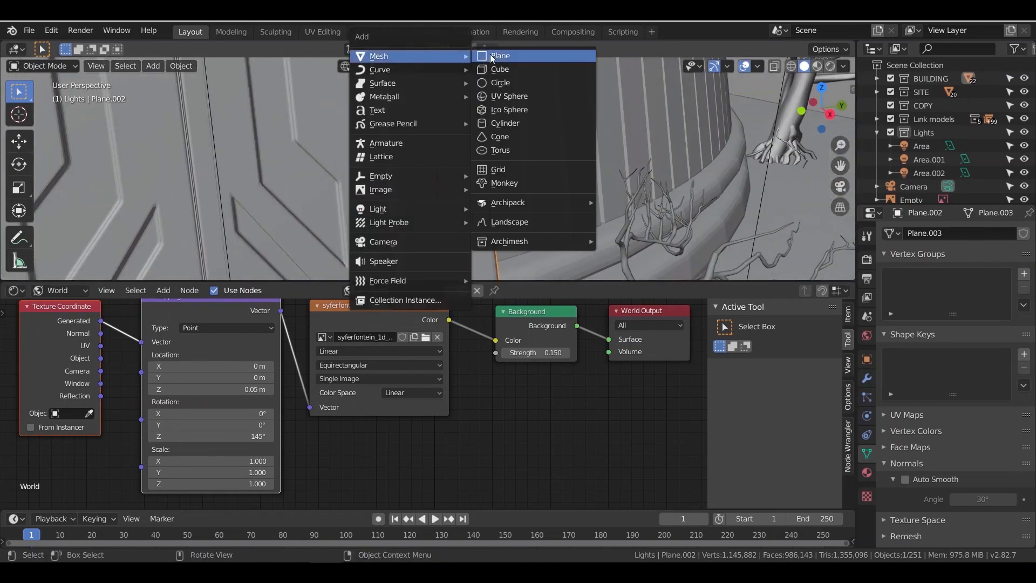
{"action": "left_click", "coordinate": [506, 70]}
{"action": "key", "text": "s"}
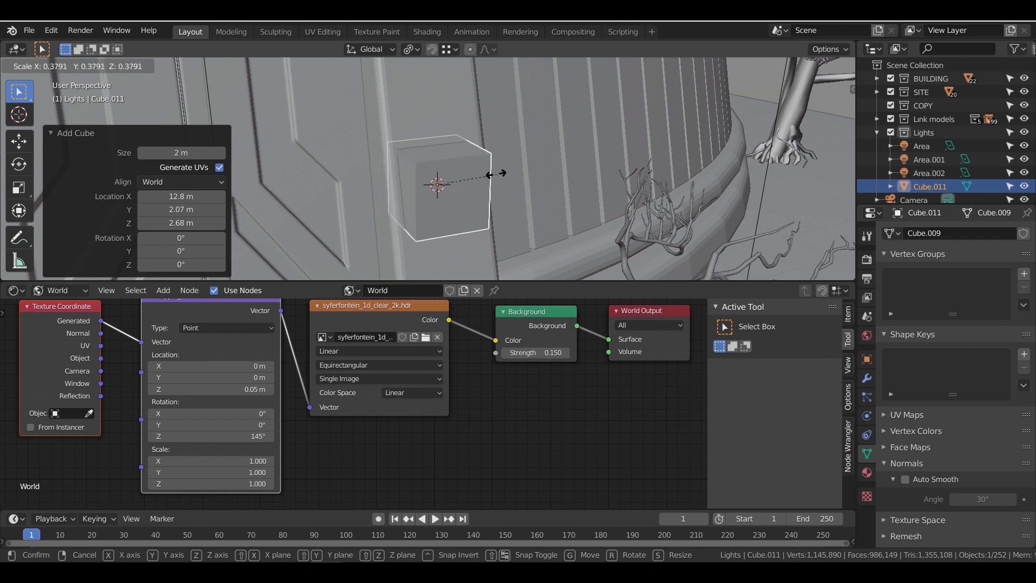
{"action": "left_click", "coordinate": [459, 196]}
Move the small cube about 0.303 m along X so it stands out from the door column
{"action": "scroll", "coordinate": [458, 192], "scroll_direction": "up", "scroll_amount": 3}
{"action": "middle_click_drag", "start_coordinate": [479, 205], "coordinate": [474, 153], "text": "shift"}
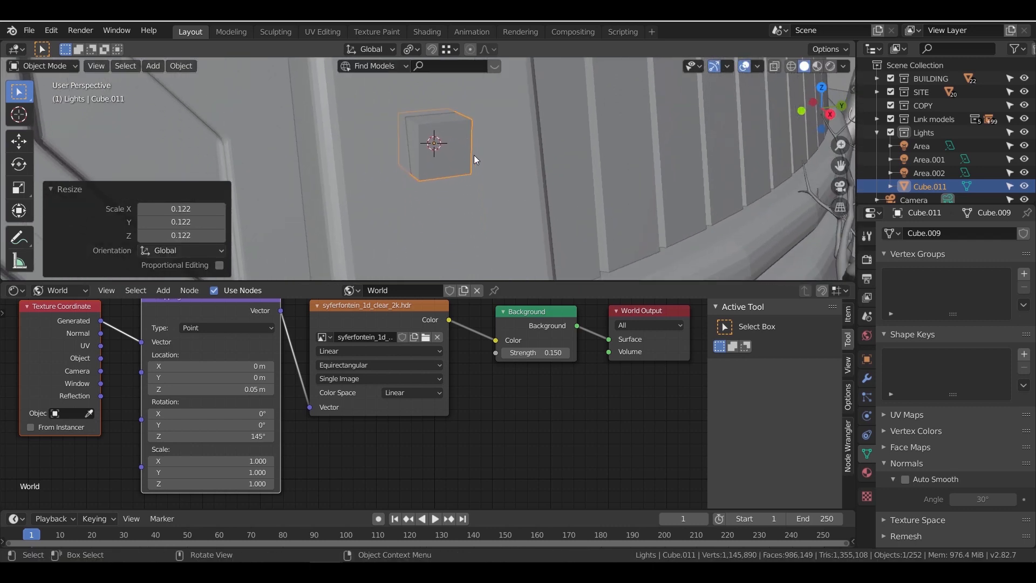
{"action": "key", "text": "g"}
{"action": "key", "text": "x"}
{"action": "left_click", "coordinate": [502, 192]}
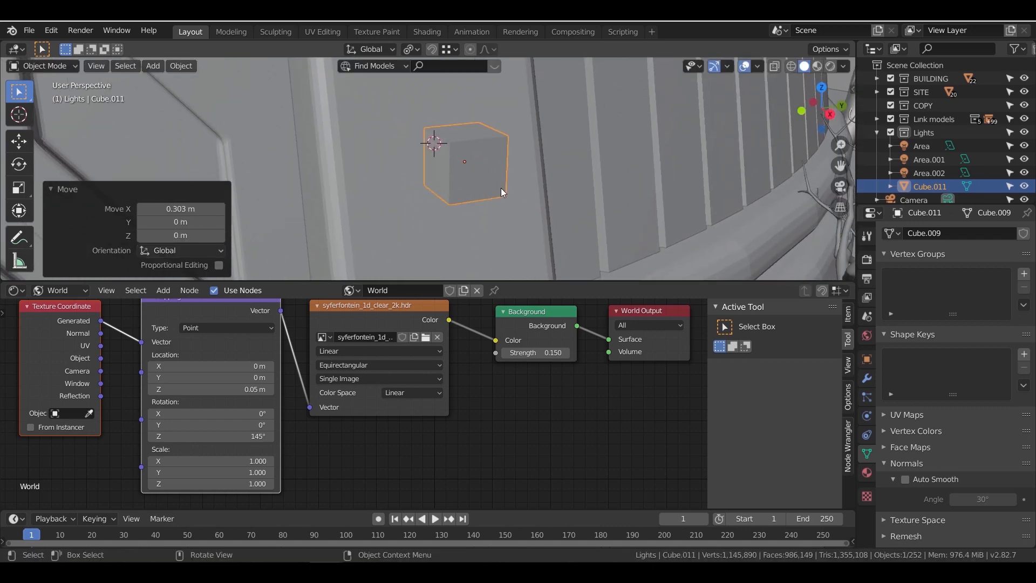
Extrude the cube's top face in place and scale the new face down to start a narrow neck
{"action": "middle_click_drag", "start_coordinate": [494, 192], "coordinate": [500, 147]}
{"action": "key", "text": "Tab"}
{"action": "left_click", "coordinate": [115, 66]}
{"action": "left_click", "coordinate": [488, 143]}
{"action": "key", "text": "e"}
{"action": "right_click", "coordinate": [569, 185]}
{"action": "key", "text": "s"}
{"action": "left_click", "coordinate": [540, 169]}
Extrude the neck upward, widen its top face by about 1.562 and extrude it about 0.198 m into an upper block
{"action": "key", "text": "e"}
{"action": "left_click", "coordinate": [540, 165]}
{"action": "key", "text": "s"}
{"action": "left_click", "coordinate": [585, 177]}
{"action": "key", "text": "e"}
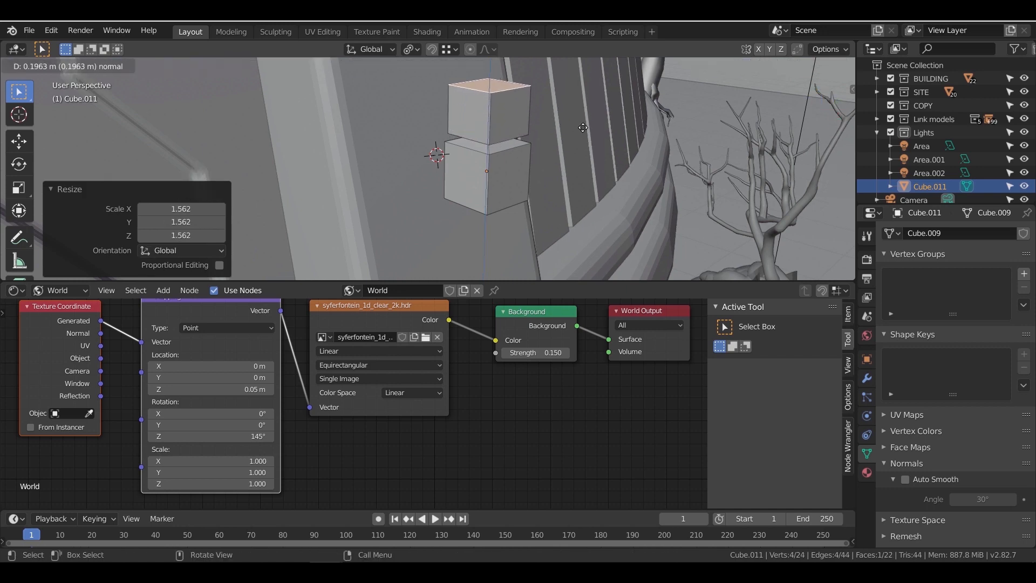
{"action": "left_click", "coordinate": [583, 128]}
Taper the top of the upper block by scaling its top face to about 0.579, and bevel that face
{"action": "middle_click_drag", "start_coordinate": [575, 152], "coordinate": [557, 196]}
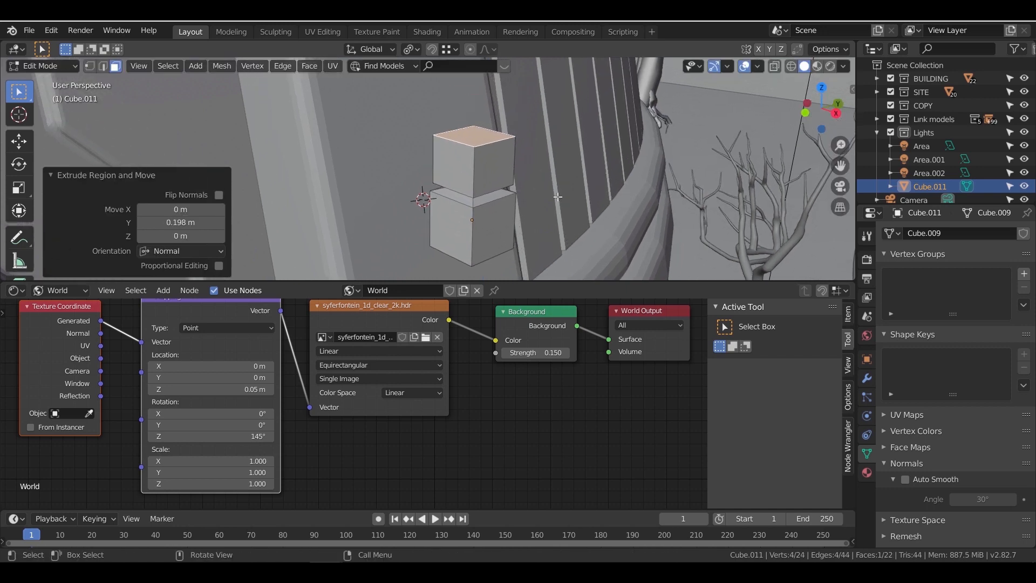
{"action": "key", "text": "s"}
{"action": "left_click", "coordinate": [535, 162]}
{"action": "key", "text": "ctrl+b"}
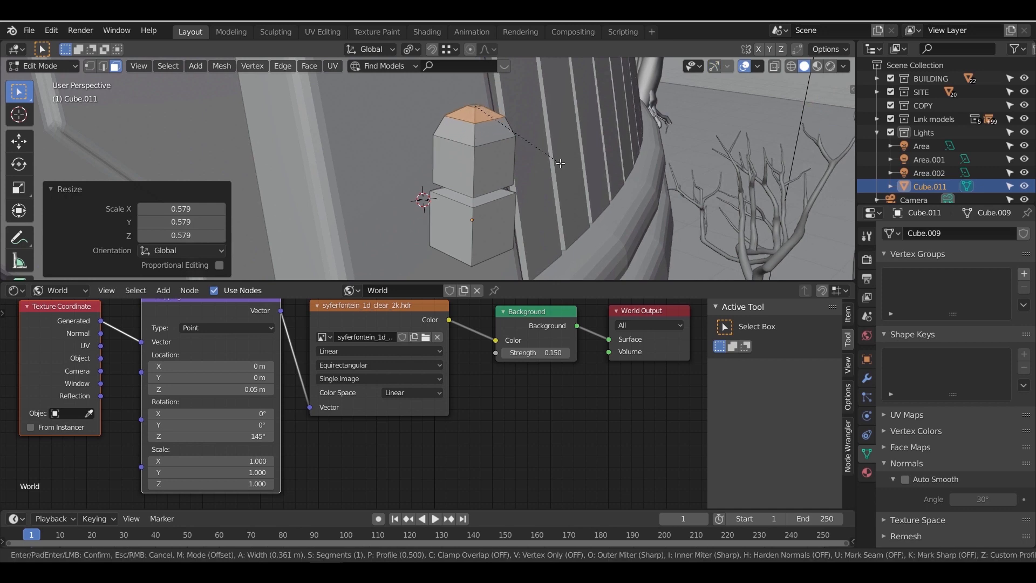
{"action": "left_click", "coordinate": [561, 163]}
Add two evenly spaced horizontal loop cuts around the lower block of the lamp
{"action": "middle_click_drag", "start_coordinate": [560, 163], "coordinate": [572, 213]}
{"action": "key", "text": "ctrl+r"}
{"action": "scroll", "coordinate": [574, 221], "scroll_direction": "up", "scroll_amount": 1}
{"action": "left_click", "coordinate": [574, 220]}
{"action": "right_click", "coordinate": [574, 220]}
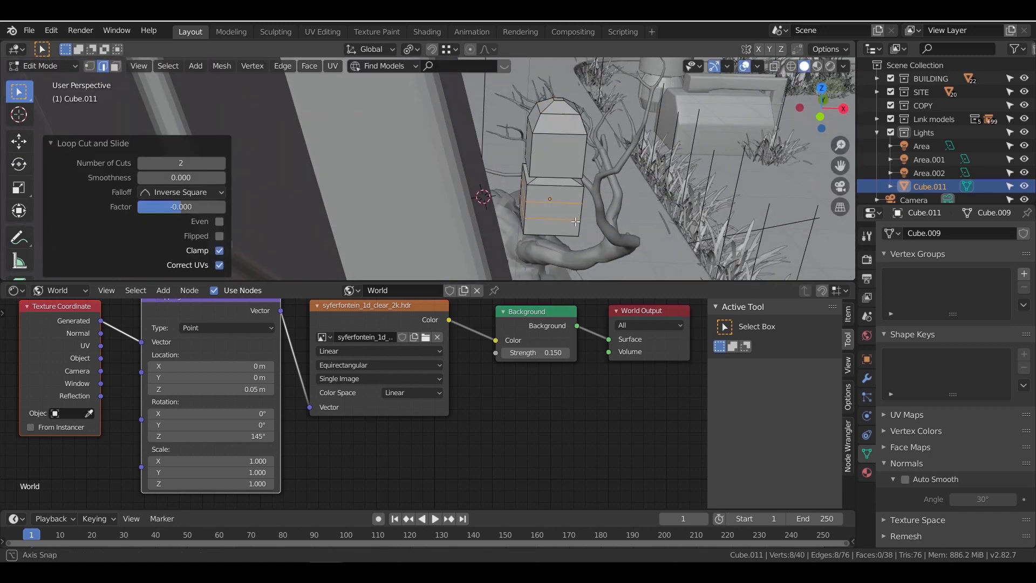
Inset the middle face on the side of the lower block that faces the door column
{"action": "middle_click_drag", "start_coordinate": [574, 221], "coordinate": [527, 187]}
{"action": "left_click", "coordinate": [115, 66]}
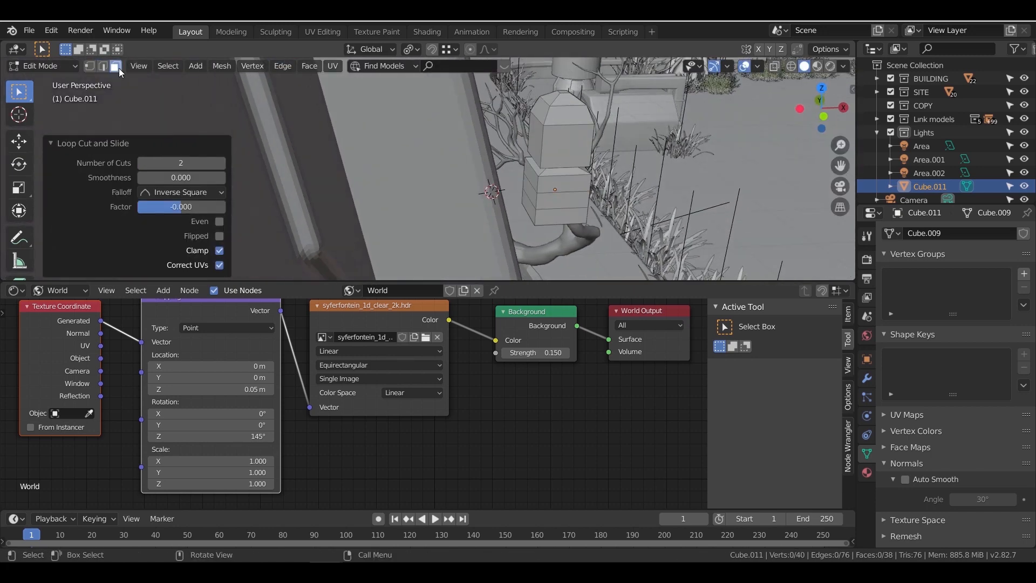
{"action": "left_click", "coordinate": [526, 197]}
{"action": "key", "text": "i"}
{"action": "left_click", "coordinate": [600, 234]}
Extrude the inset face about 0.114 m toward the door column, then shrink its end face and shift it along X
{"action": "middle_click_drag", "start_coordinate": [626, 233], "coordinate": [607, 235]}
{"action": "key", "text": "e"}
{"action": "left_click", "coordinate": [587, 237]}
{"action": "key", "text": "s"}
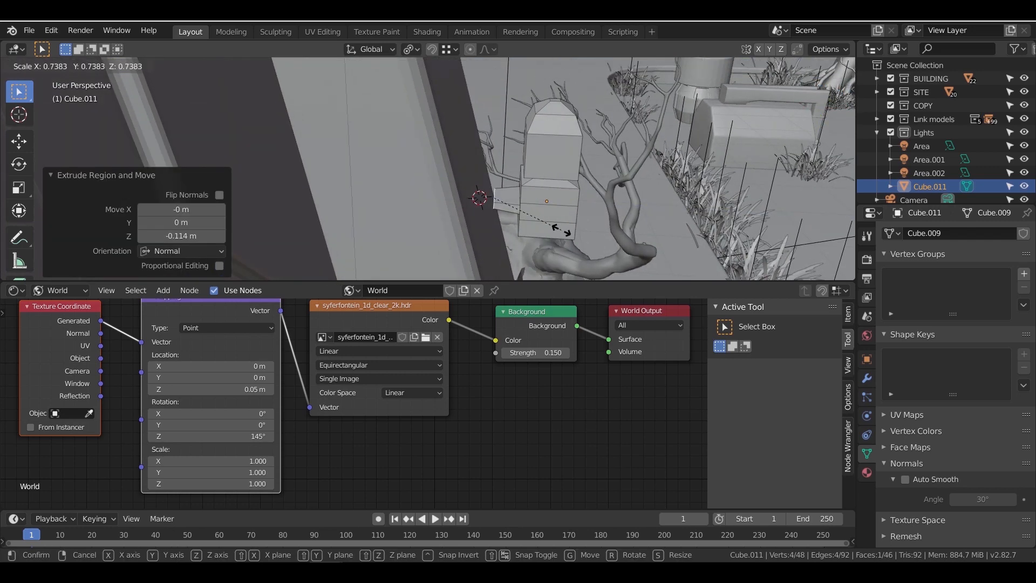
{"action": "left_click", "coordinate": [561, 231]}
{"action": "key", "text": "g"}
{"action": "key", "text": "x"}
{"action": "left_click", "coordinate": [579, 230]}
Add a Subdivision Surface modifier to the lamp and set its viewport subdivisions to 2
{"action": "middle_click_drag", "start_coordinate": [578, 229], "coordinate": [881, 291]}
{"action": "key", "text": "Tab"}
{"action": "left_click", "coordinate": [867, 378]}
{"action": "left_click", "coordinate": [911, 233]}
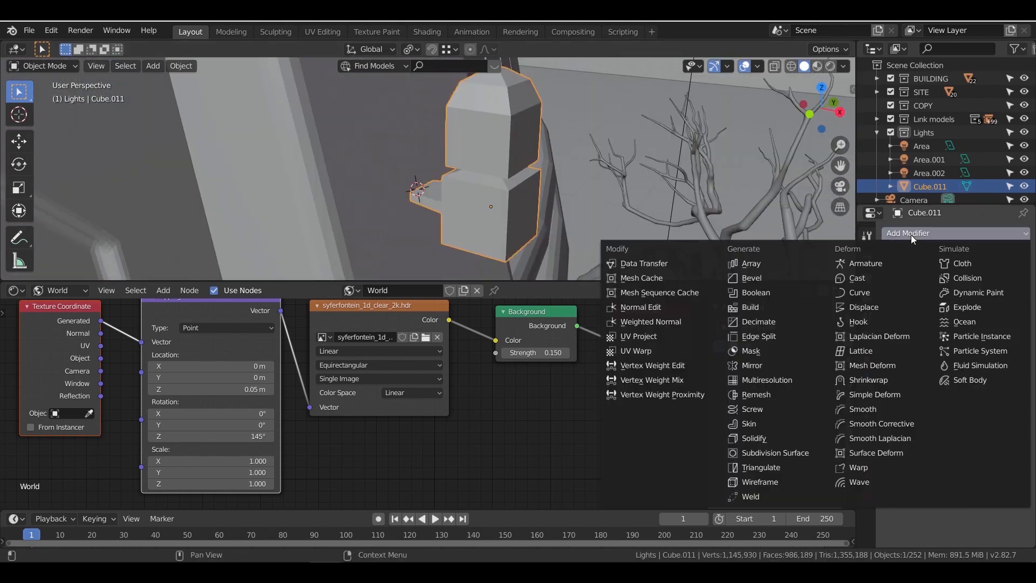
{"action": "left_click", "coordinate": [764, 450]}
{"action": "middle_click_drag", "start_coordinate": [610, 240], "coordinate": [675, 249]}
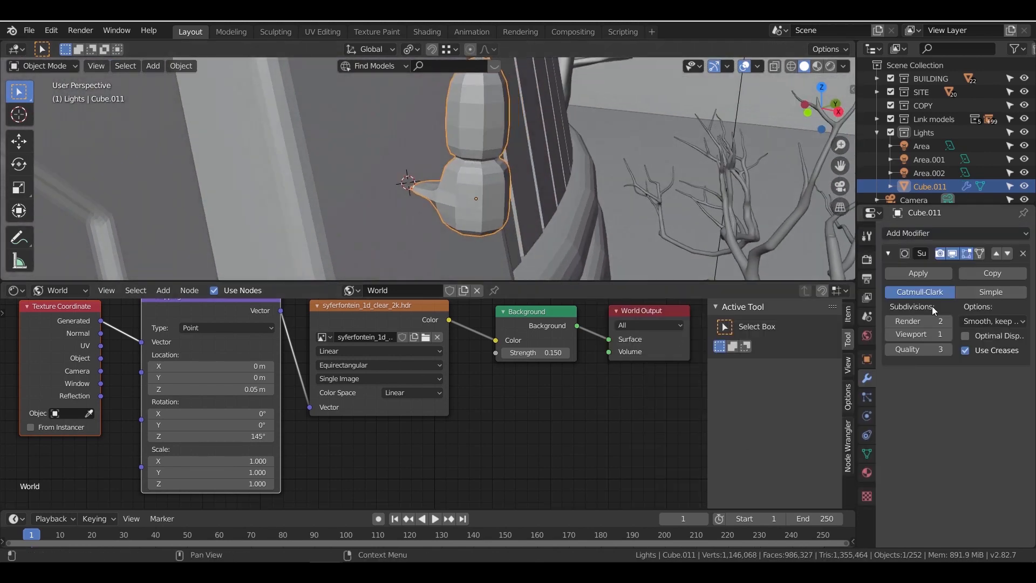
{"action": "left_click", "coordinate": [950, 333]}
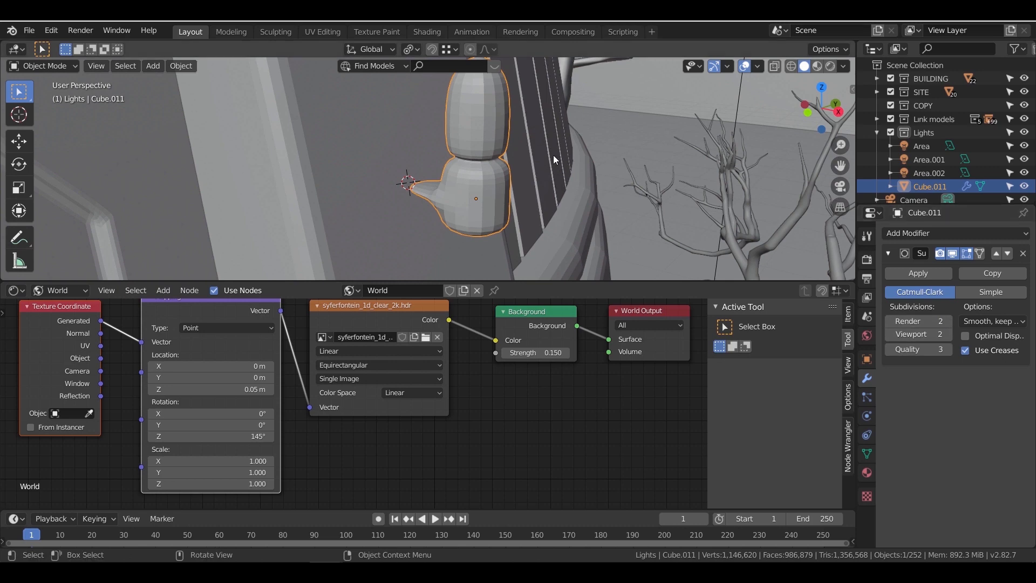
Hide the subdivision preview and delete the vertices that form the tapered top of the lamp's upper block
{"action": "middle_click_drag", "start_coordinate": [553, 154], "coordinate": [542, 185]}
{"action": "key", "text": "Tab"}
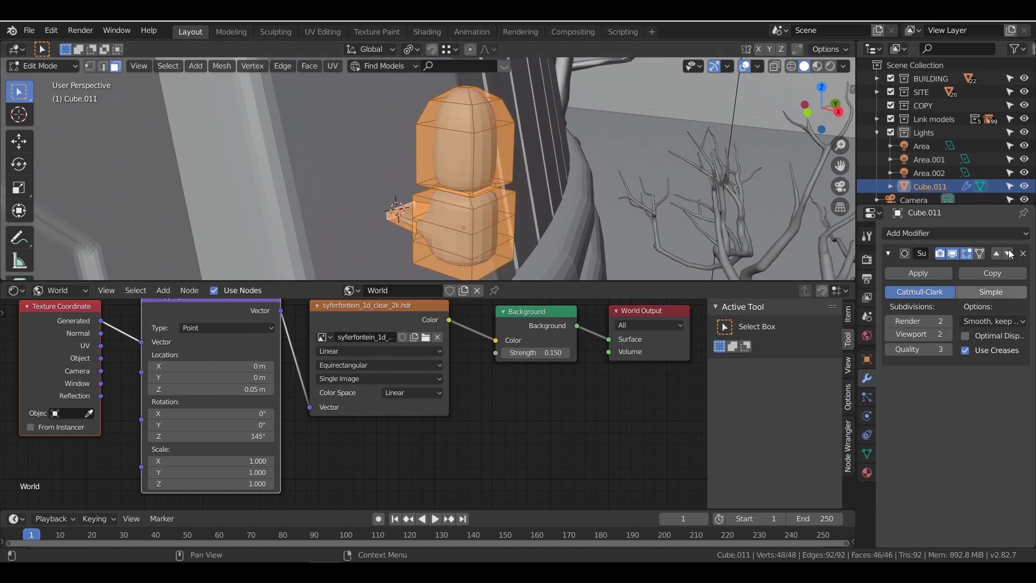
{"action": "left_click", "coordinate": [953, 254]}
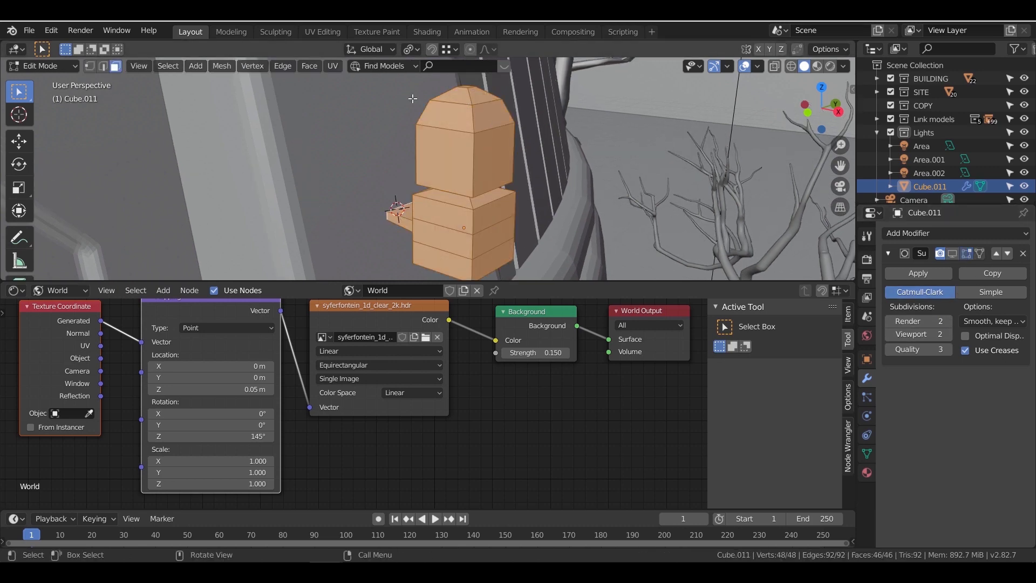
{"action": "left_click", "coordinate": [88, 68]}
{"action": "middle_click_drag", "start_coordinate": [353, 144], "coordinate": [360, 132]}
{"action": "key", "text": "shift+z"}
{"action": "mouse_move", "coordinate": [434, 120]}
{"action": "middle_mouse_down", "text": "shift"}
{"action": "mouse_move", "coordinate": [447, 103]}
{"action": "mouse_move", "coordinate": [447, 135]}
{"action": "middle_mouse_up", "text": "shift"}
{"action": "left_click_drag", "start_coordinate": [429, 117], "coordinate": [541, 151]}
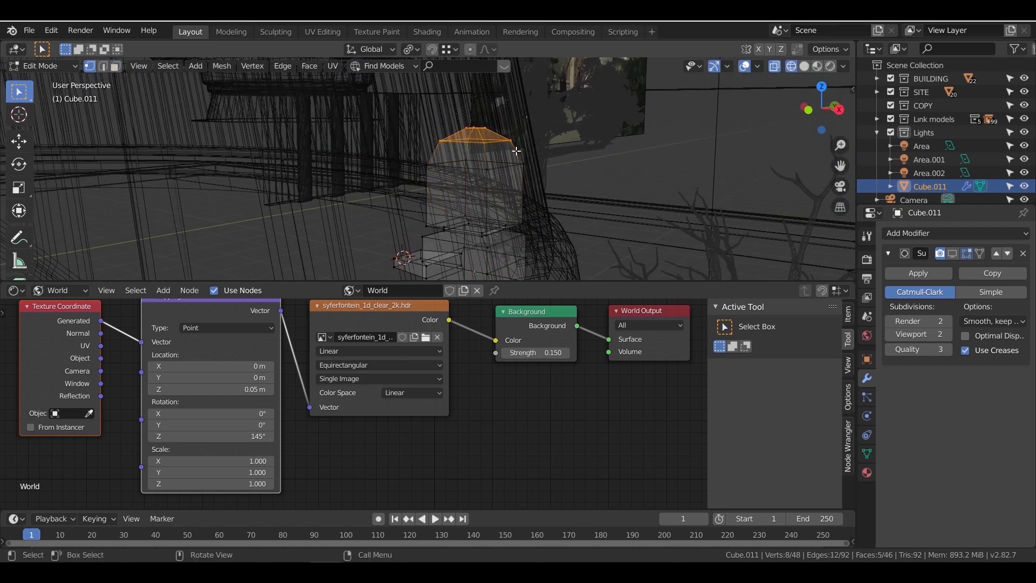
{"action": "key", "text": "x"}
{"action": "left_click", "coordinate": [515, 150]}
Fill the open top of the upper block with a flat face between its four rim vertices
{"action": "middle_click_drag", "start_coordinate": [515, 150], "coordinate": [527, 194]}
{"action": "left_click_drag", "start_coordinate": [410, 173], "coordinate": [534, 213]}
{"action": "key", "text": "f"}
{"action": "key", "text": "shift+z"}
{"action": "middle_click_drag", "start_coordinate": [612, 230], "coordinate": [615, 200]}
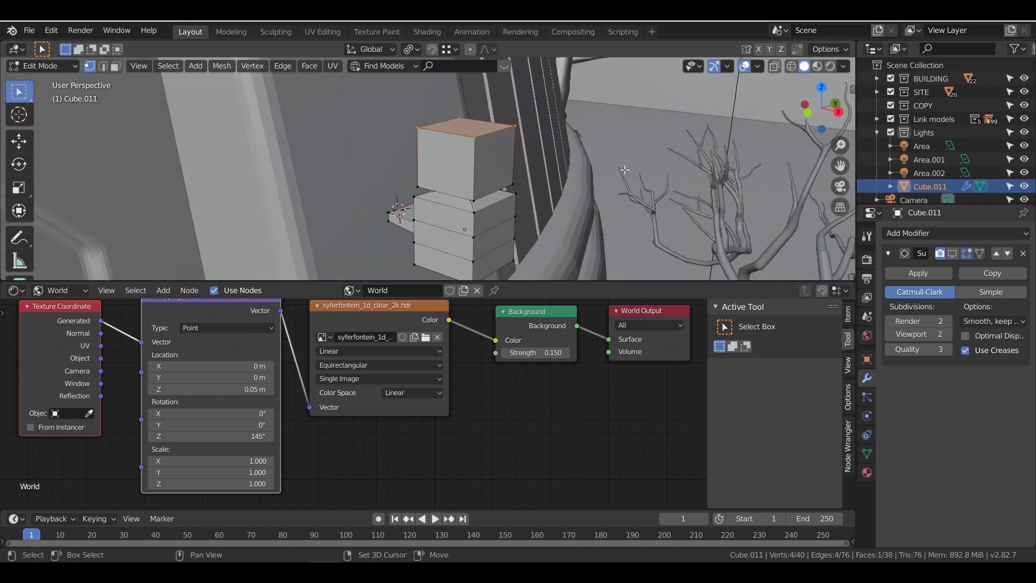
Show the subdivision preview again and raise the upper block's top face about 0.0456 m along Z
{"action": "left_click", "coordinate": [953, 254]}
{"action": "middle_click_drag", "start_coordinate": [542, 217], "coordinate": [523, 205]}
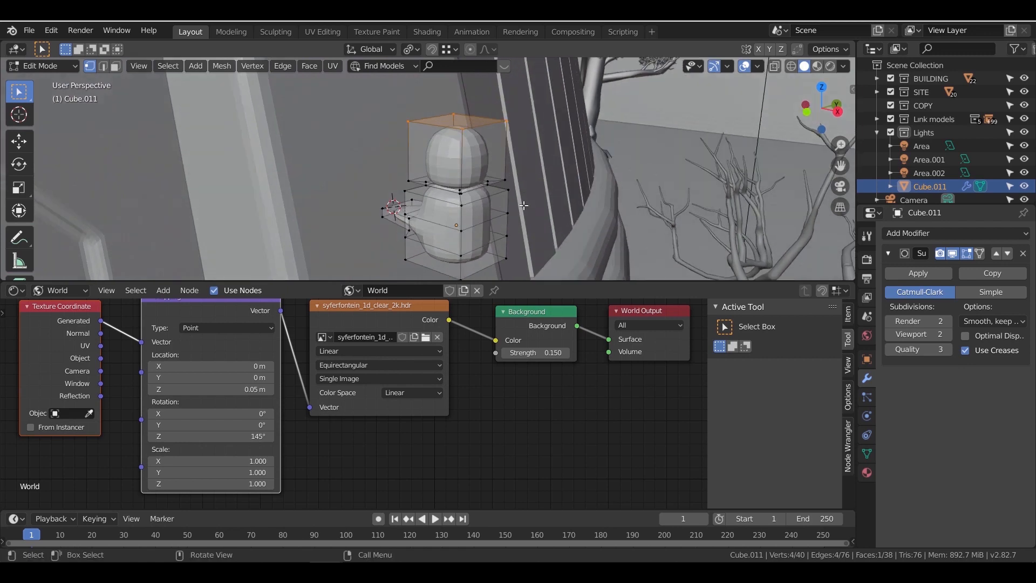
{"action": "key", "text": "g"}
{"action": "key", "text": "z"}
{"action": "left_click", "coordinate": [525, 148]}
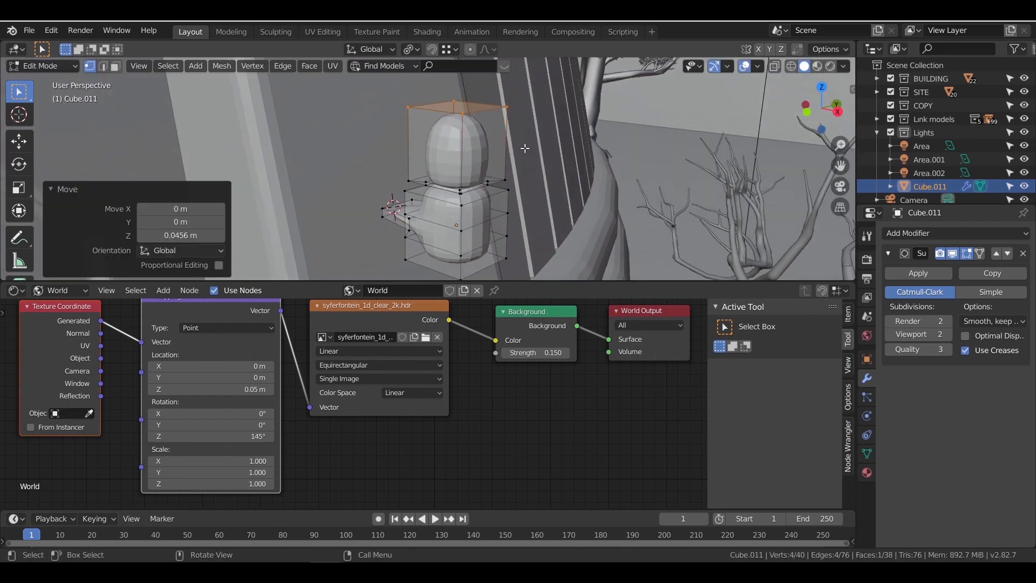
Scale the whole upper block to about 1.3555 in X and Y, then adjust its scale along Z
{"action": "key", "text": "ctrl+KP_Add"}
{"action": "key", "text": "s"}
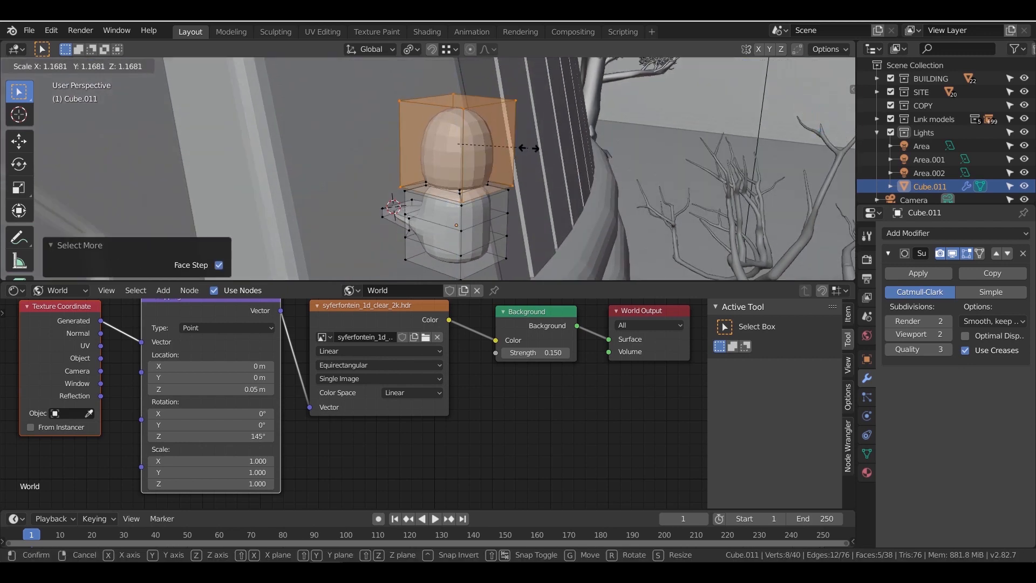
{"action": "key", "text": "shift+z"}
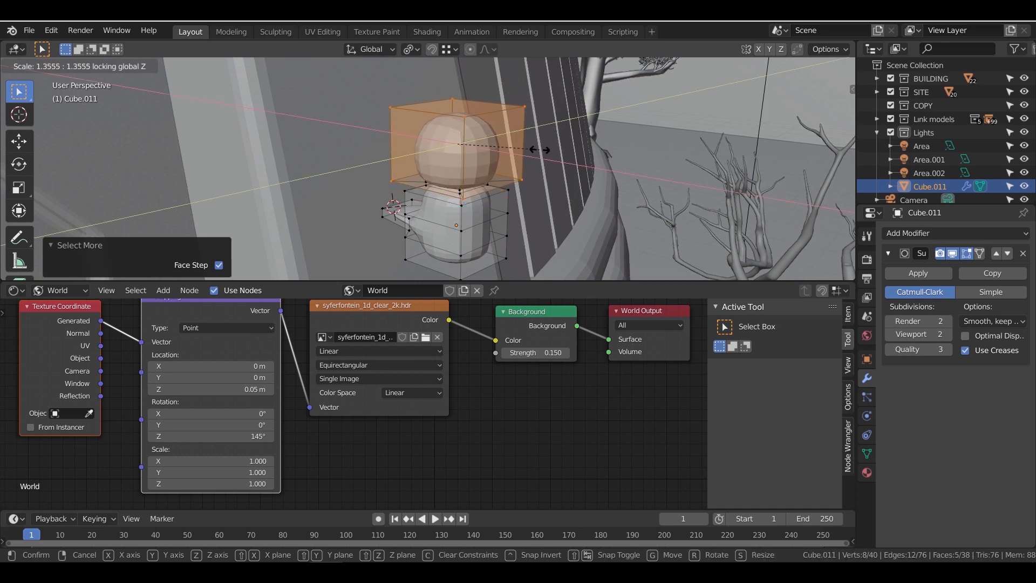
{"action": "left_click", "coordinate": [539, 149]}
{"action": "key", "text": "s"}
{"action": "key", "text": "z"}
{"action": "left_click", "coordinate": [551, 187]}
{"action": "mouse_move", "coordinate": [552, 186]}
{"action": "middle_mouse_down"}
{"action": "mouse_move", "coordinate": [542, 171]}
{"action": "mouse_move", "coordinate": [545, 183]}
{"action": "middle_mouse_up"}
{"action": "key", "text": "Tab"}
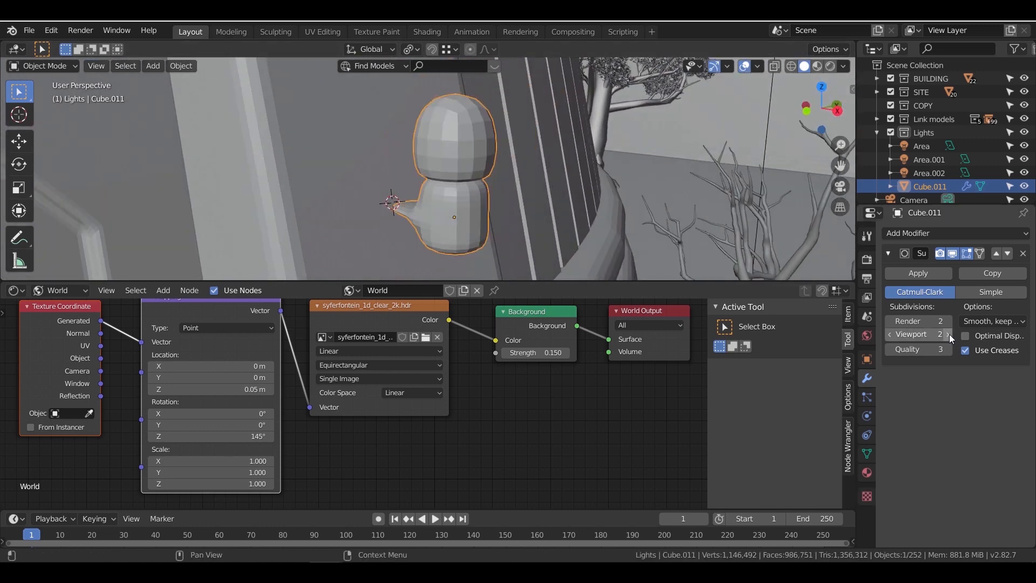
Add two horizontal loop cuts to the upper block, slid toward its top at factor -0.390 and its bottom at 0.261
{"action": "key", "text": "Tab"}
{"action": "key", "text": "ctrl+r"}
{"action": "left_click", "coordinate": [446, 140]}
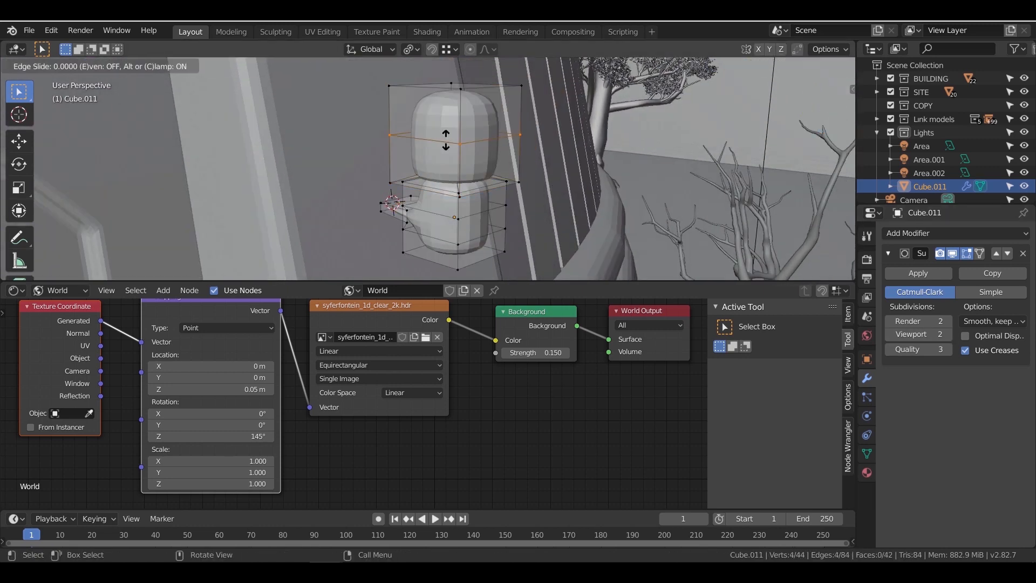
{"action": "left_click", "coordinate": [446, 119]}
{"action": "key", "text": "ctrl+r"}
{"action": "left_click", "coordinate": [466, 157]}
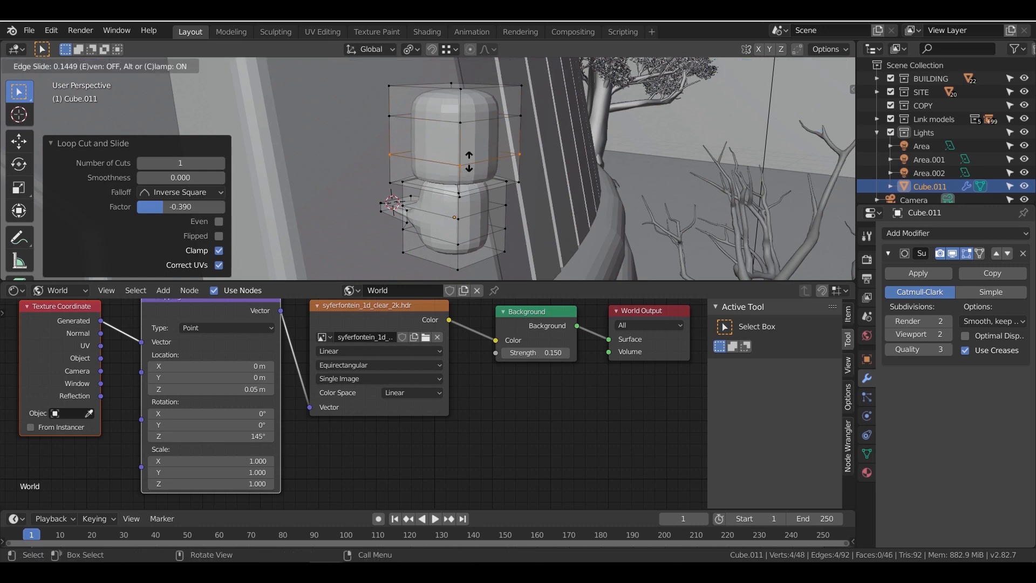
{"action": "left_click", "coordinate": [472, 171]}
Try to add a horizontal loop cut around the lower block and its arm
{"action": "key", "text": "ctrl+r"}
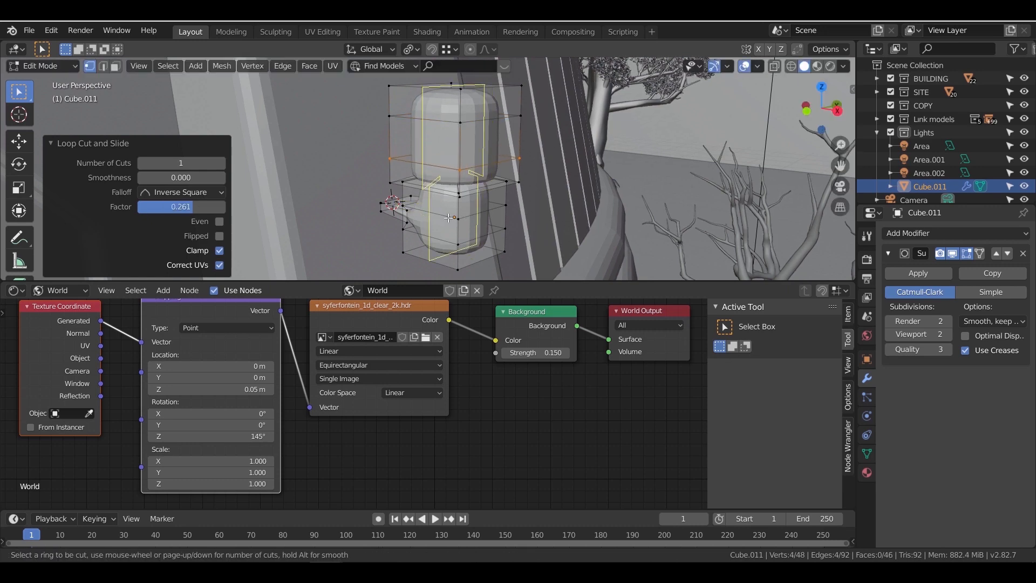
{"action": "left_click", "coordinate": [454, 220]}
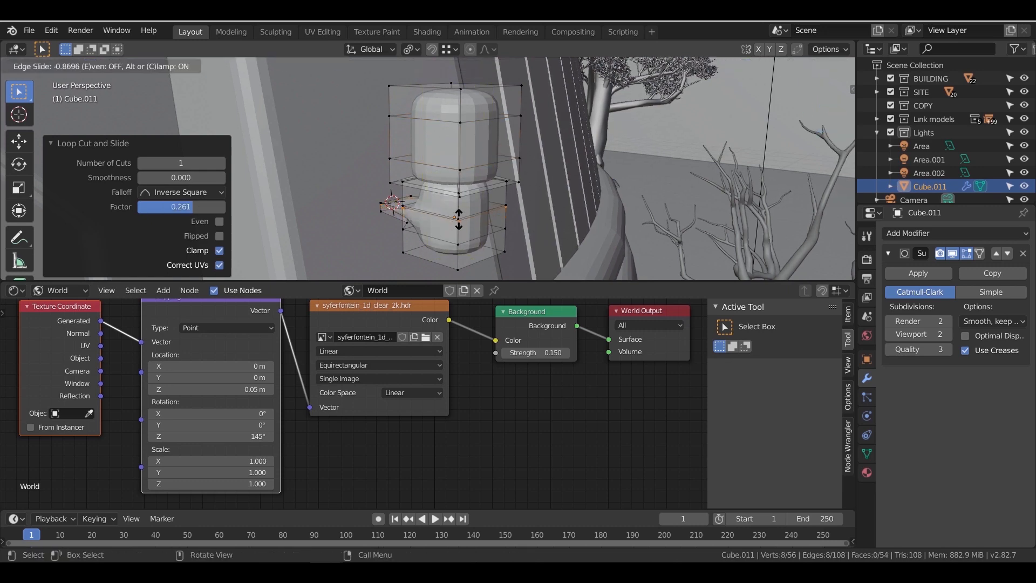
{"action": "left_click", "coordinate": [461, 227]}
{"action": "middle_click_drag", "start_coordinate": [463, 226], "coordinate": [604, 186]}
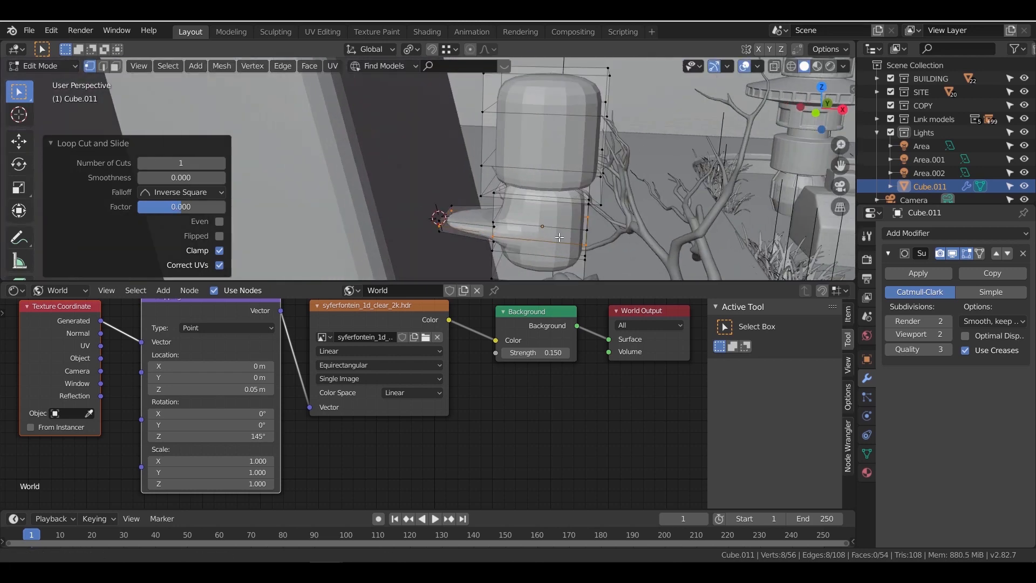
{"action": "scroll", "coordinate": [613, 180], "scroll_direction": "up", "scroll_amount": 4}
{"action": "key", "text": "ctrl+z"}
Add three horizontal loop cuts to the lower block: one through the arm, one above it at factor -0.734, and one near the base
{"action": "key", "text": "ctrl+r"}
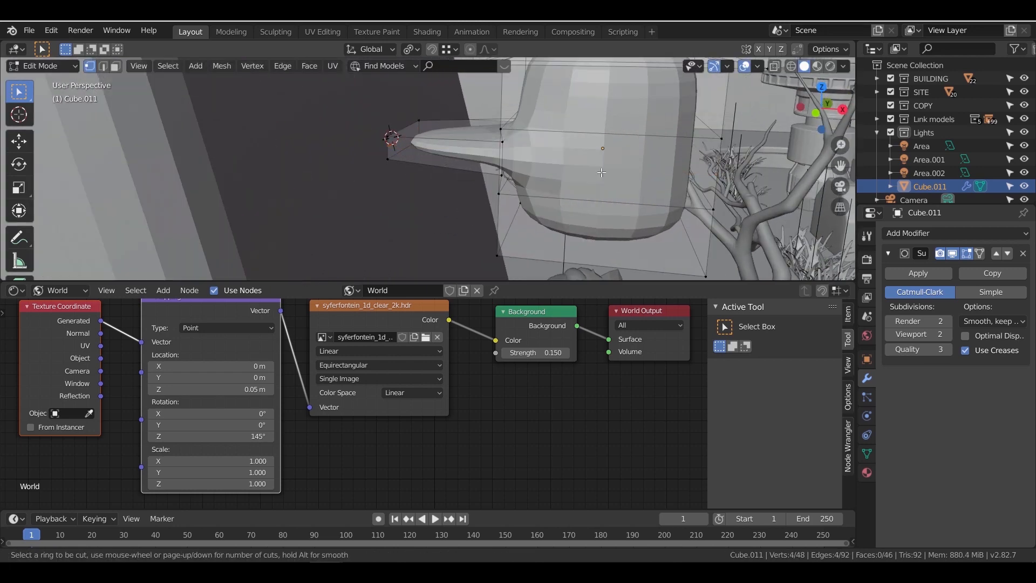
{"action": "left_click", "coordinate": [475, 149]}
{"action": "left_click", "coordinate": [662, 124]}
{"action": "key", "text": "ctrl+r"}
{"action": "left_click", "coordinate": [508, 100]}
{"action": "left_click", "coordinate": [510, 86]}
{"action": "key", "text": "ctrl+r"}
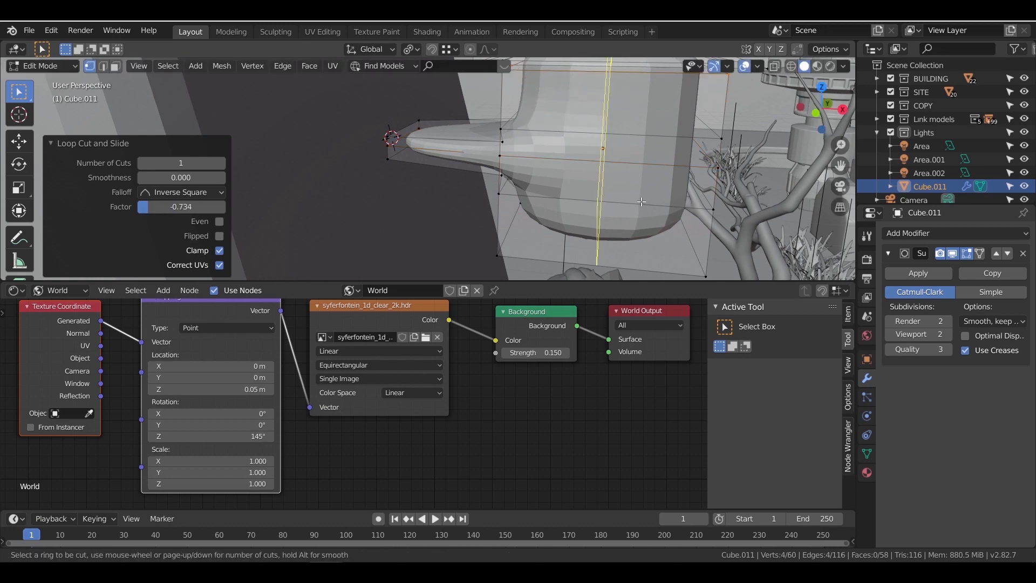
{"action": "left_click", "coordinate": [724, 228]}
{"action": "left_click", "coordinate": [707, 221]}
Apply the Subdivision Surface modifier and shade the lamp smooth
{"action": "middle_click_drag", "start_coordinate": [707, 221], "coordinate": [581, 234]}
{"action": "key", "text": "Tab"}
{"action": "left_click", "coordinate": [936, 274]}
{"action": "key", "text": "Tab"}
{"action": "key", "text": "Tab"}
{"action": "mouse_move", "coordinate": [457, 161]}
{"action": "middle_mouse_down"}
{"action": "mouse_move", "coordinate": [433, 165]}
{"action": "mouse_move", "coordinate": [461, 187]}
{"action": "mouse_move", "coordinate": [458, 158]}
{"action": "mouse_move", "coordinate": [460, 217]}
{"action": "middle_mouse_up"}
{"action": "scroll", "coordinate": [435, 154], "scroll_direction": "up", "scroll_amount": 2}
{"action": "right_click", "coordinate": [435, 155]}
{"action": "left_click", "coordinate": [435, 155]}
Select all faces of the upper block by growing the selection outward from the faces at its top centre
{"action": "key", "text": "Tab"}
{"action": "left_click", "coordinate": [117, 66]}
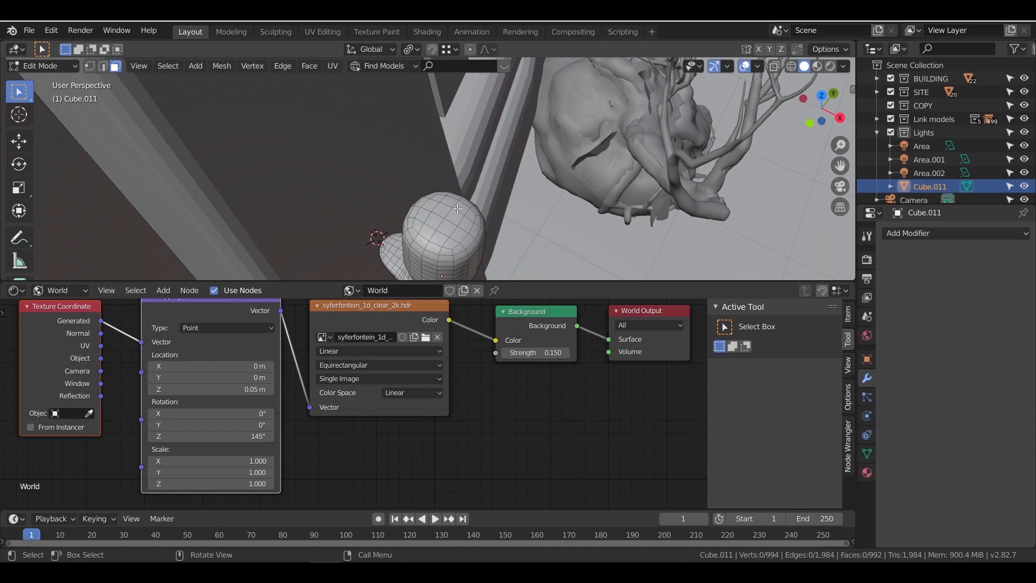
{"action": "left_click_drag", "start_coordinate": [455, 209], "coordinate": [449, 227]}
{"action": "middle_click_drag", "start_coordinate": [463, 229], "coordinate": [535, 162]}
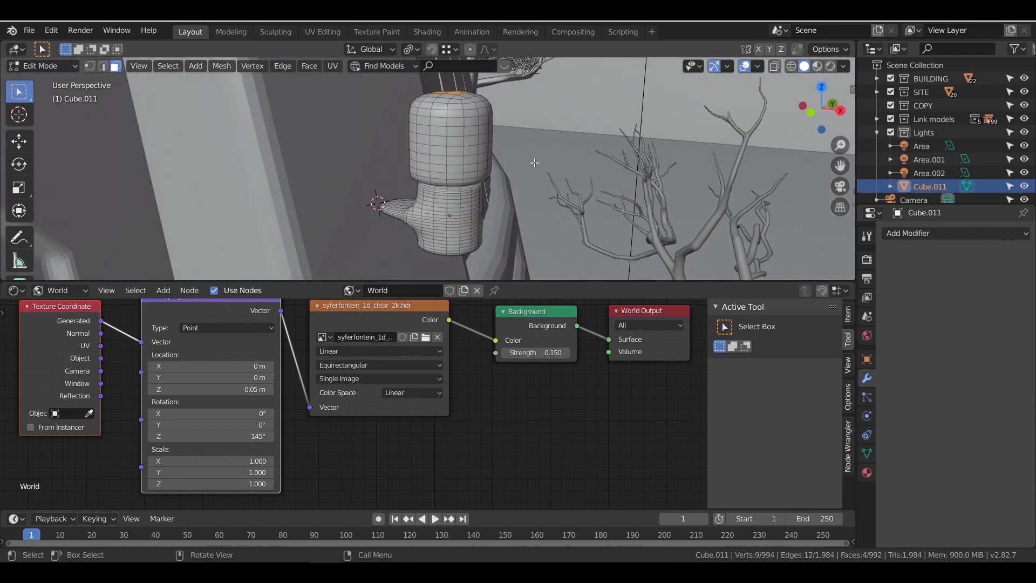
{"action": "key", "text": "ctrl+KP_Add"}
{"action": "key", "text": "ctrl+KP_Add"}
{"action": "key", "text": "ctrl+KP_Add"}
{"action": "key", "text": "ctrl+KP_Add"}
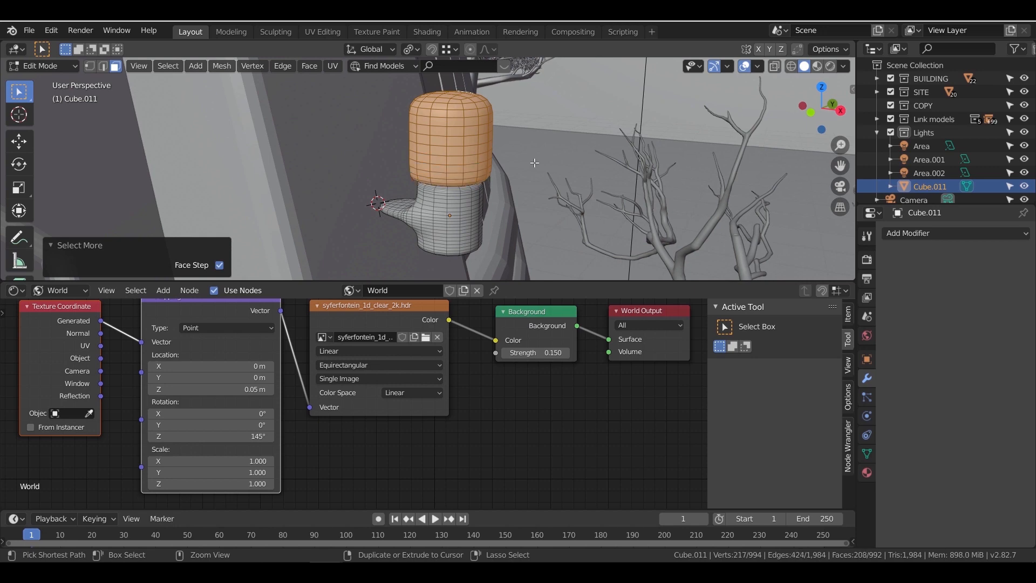
{"action": "middle_click_drag", "start_coordinate": [533, 191], "coordinate": [528, 158]}
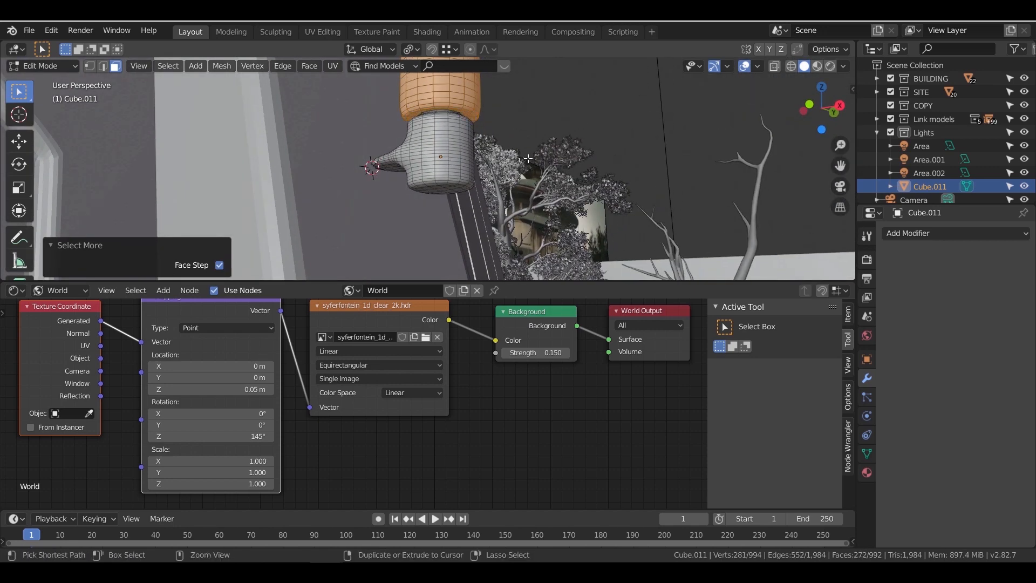
Create a new material for the lamp and name it base
{"action": "left_click", "coordinate": [867, 472]}
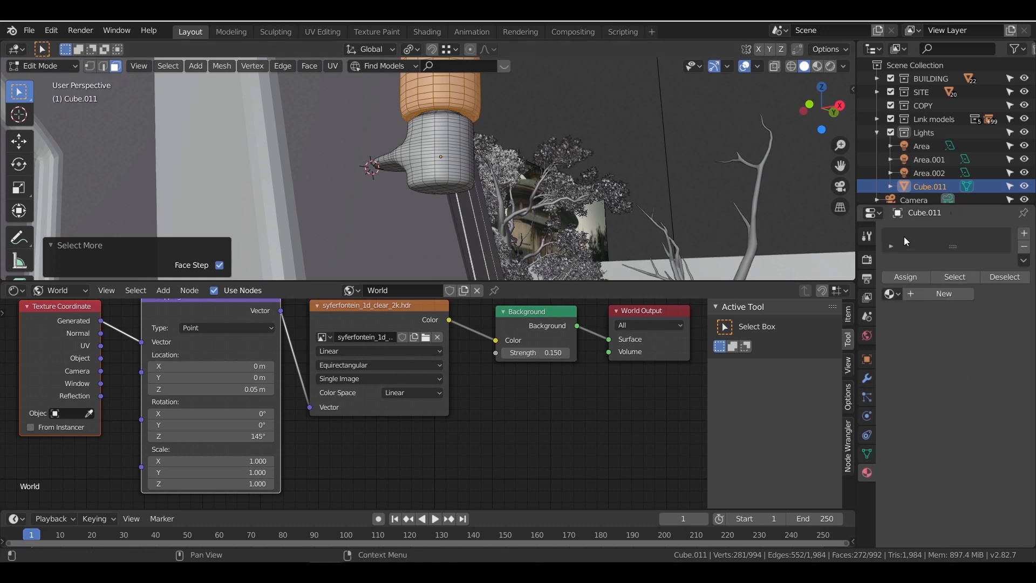
{"action": "left_click", "coordinate": [942, 294]}
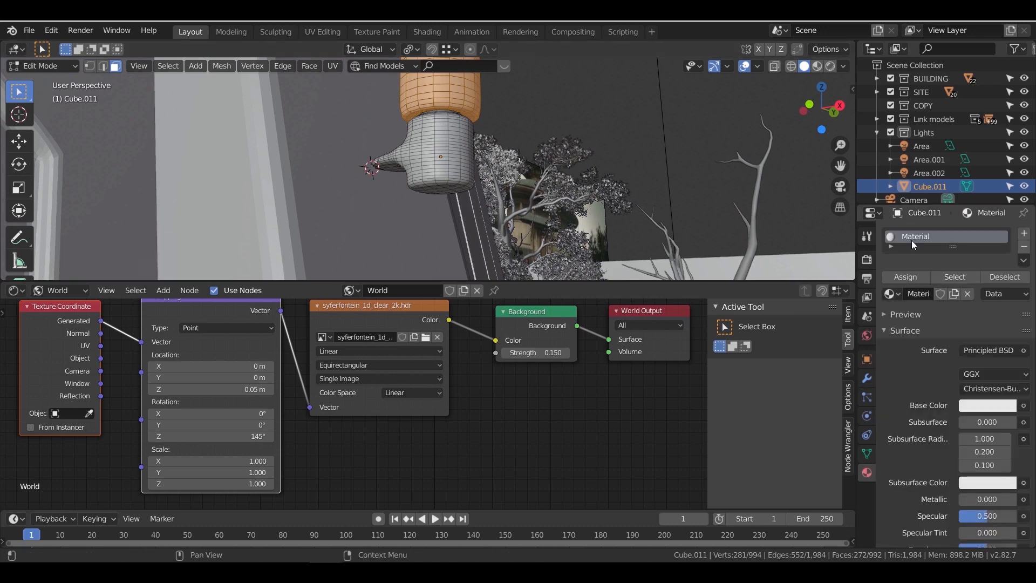
{"action": "double_click", "coordinate": [927, 294]}
{"action": "type", "text": "base"}
{"action": "key", "text": "Return"}
Create a second material named emission for the upper block and set its surface shader to Emission
{"action": "left_click", "coordinate": [1024, 233]}
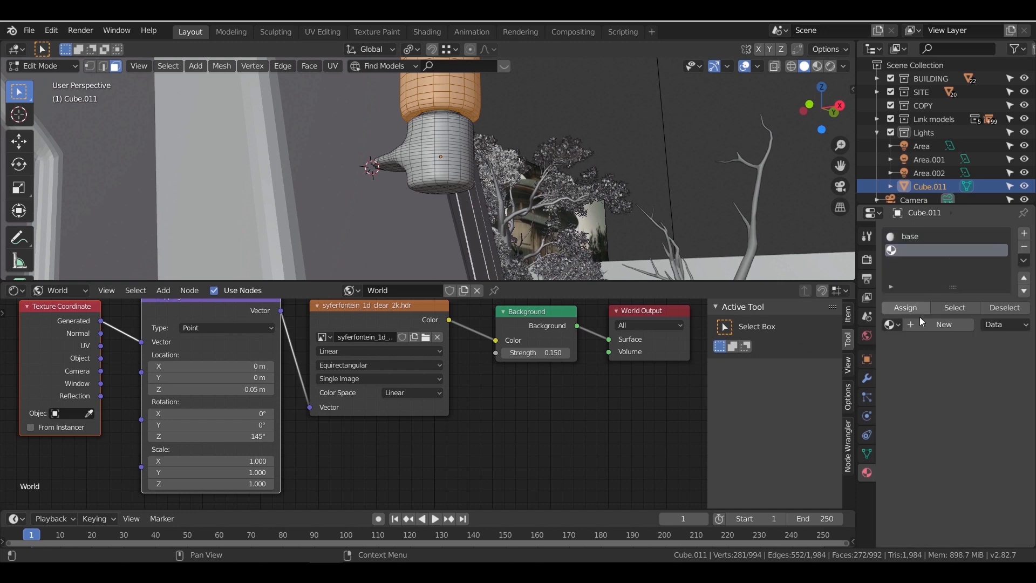
{"action": "left_click", "coordinate": [921, 323]}
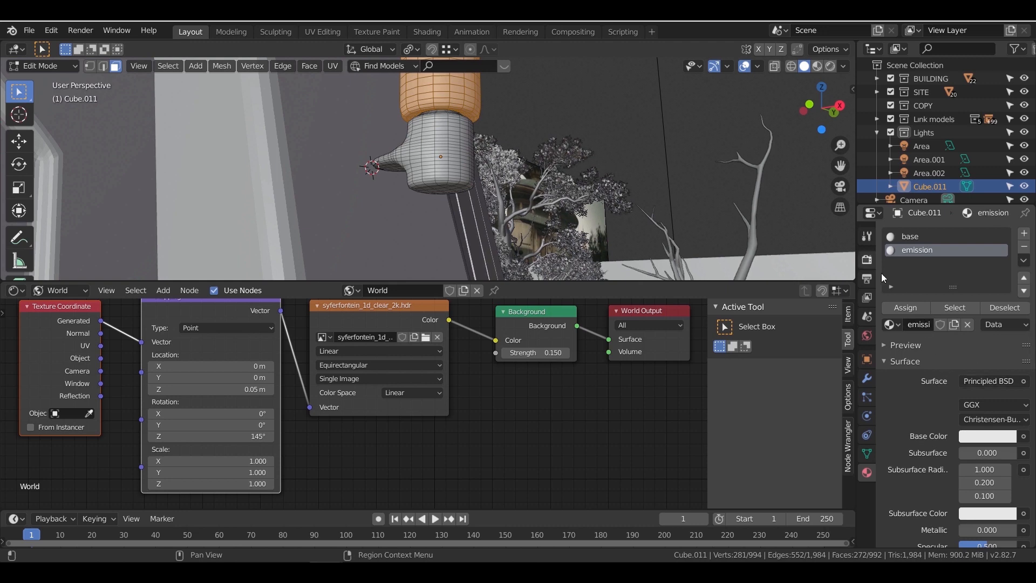
{"action": "left_click", "coordinate": [988, 380]}
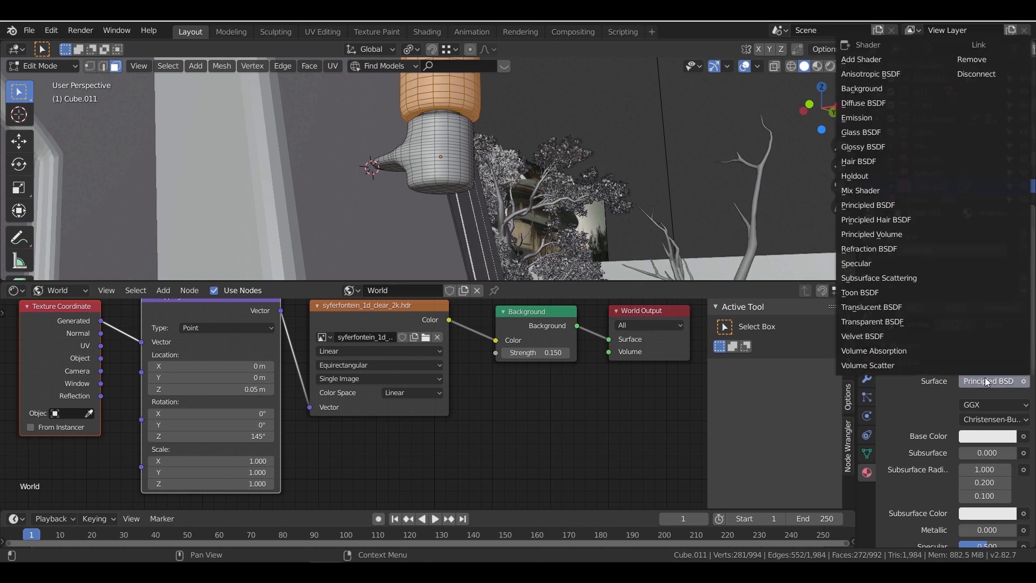
{"action": "left_click", "coordinate": [860, 118]}
Set the emission color to hex FFBE7C and its strength to 12
{"action": "middle_click_drag", "start_coordinate": [675, 178], "coordinate": [621, 186]}
{"action": "left_click", "coordinate": [979, 405]}
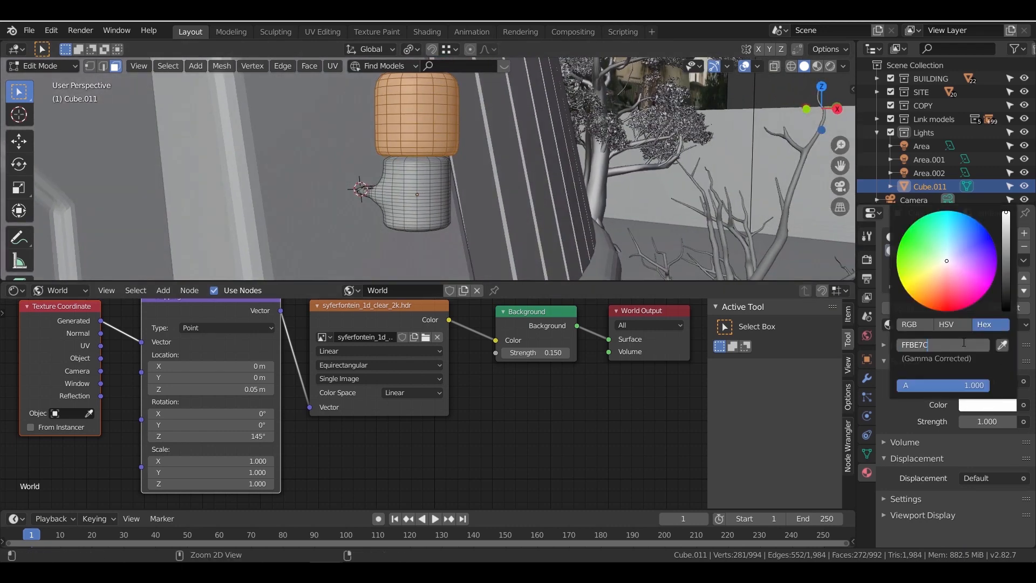
{"action": "key", "text": "Return"}
{"action": "left_click", "coordinate": [967, 421]}
{"action": "type", "text": "12"}
{"action": "key", "text": "Return"}
Move the whole lamp slightly along X and rotate it about -12.4° around Y to match the leaning door column
{"action": "middle_click_drag", "start_coordinate": [534, 205], "coordinate": [559, 216]}
{"action": "key", "text": "Tab"}
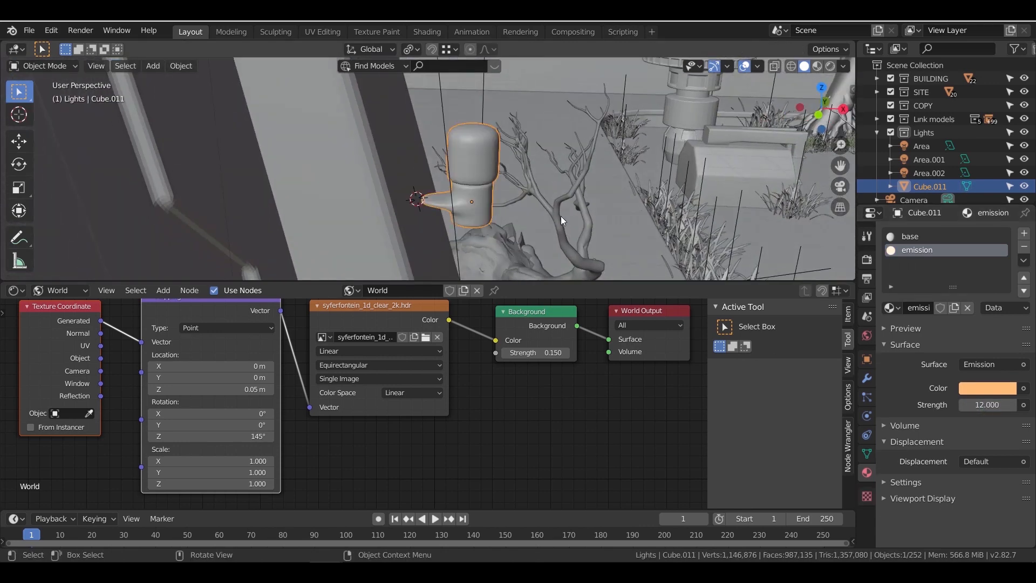
{"action": "key", "text": "g"}
{"action": "key", "text": "x"}
{"action": "left_click", "coordinate": [581, 218]}
{"action": "key", "text": "r"}
{"action": "key", "text": "y"}
{"action": "left_click", "coordinate": [564, 192]}
Preview the temple in rendered shading through the camera, with the lamp deselected and viewport overlays hidden
{"action": "middle_click_drag", "start_coordinate": [565, 193], "coordinate": [527, 192]}
{"action": "scroll", "coordinate": [528, 193], "scroll_direction": "down", "scroll_amount": 2}
{"action": "key", "text": "KP_0"}
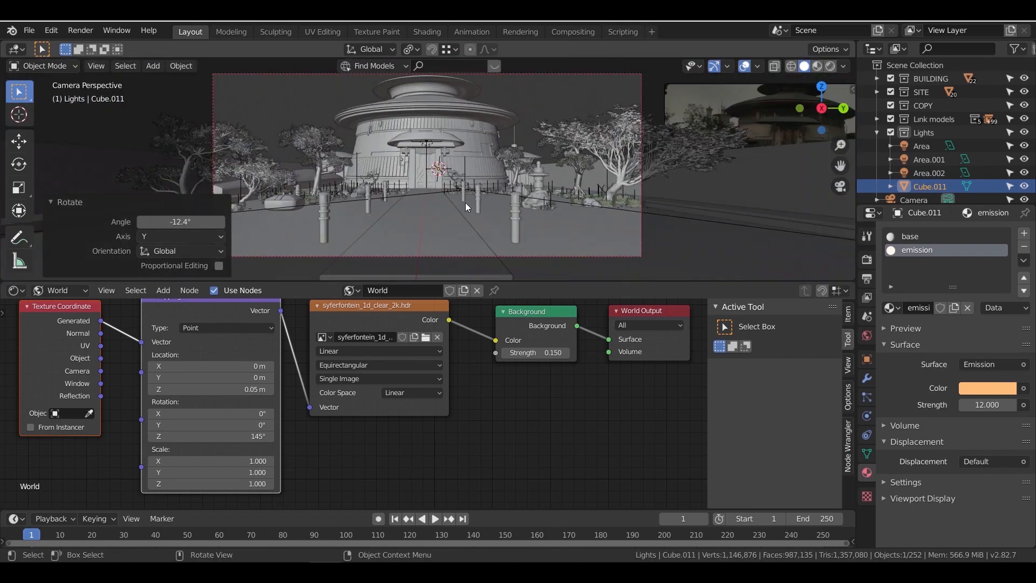
{"action": "left_click", "coordinate": [542, 96]}
{"action": "left_click", "coordinate": [830, 66]}
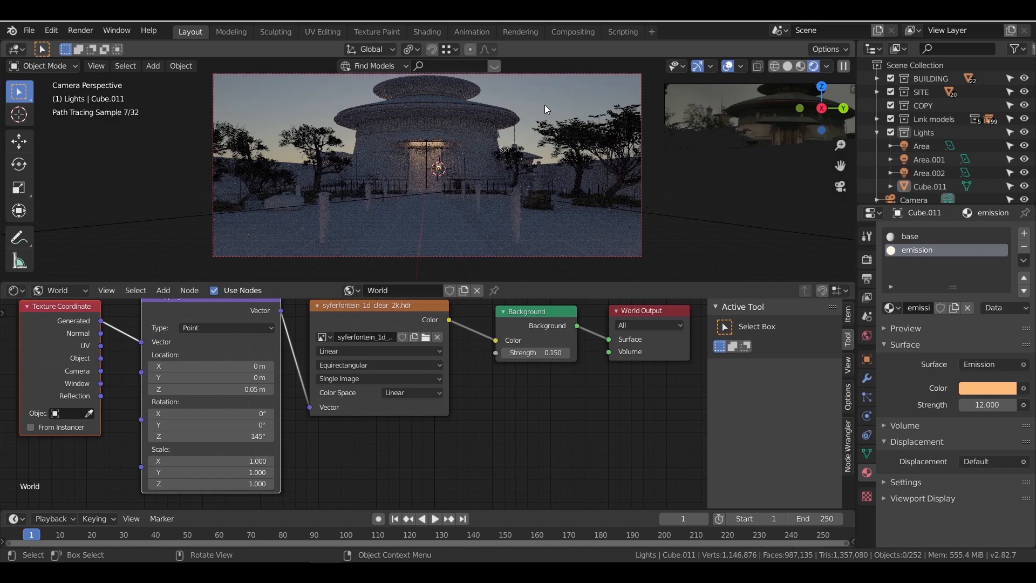
{"action": "scroll", "coordinate": [545, 104], "scroll_direction": "up", "scroll_amount": 2}
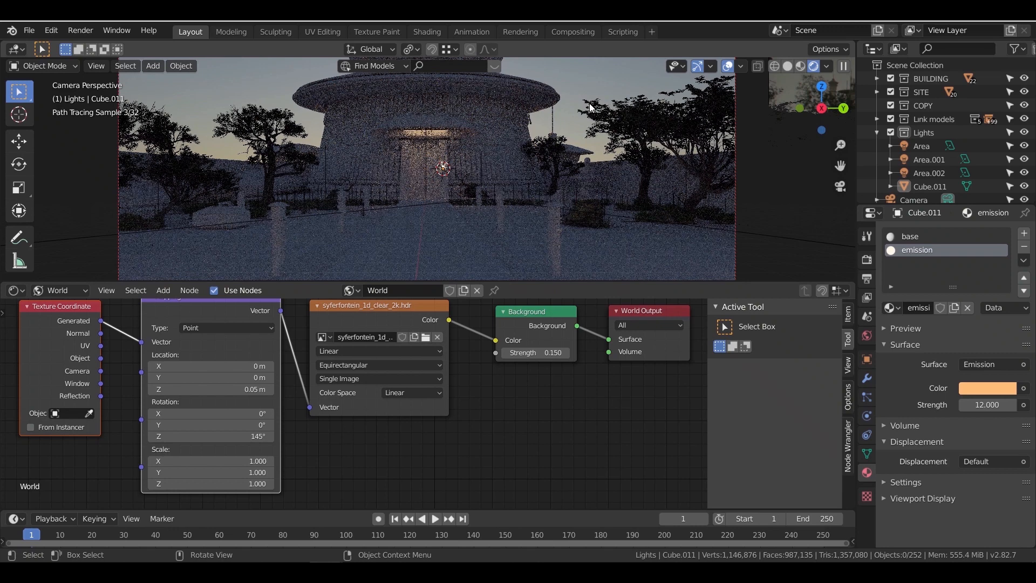
{"action": "right_click", "coordinate": [506, 121], "text": "shift"}
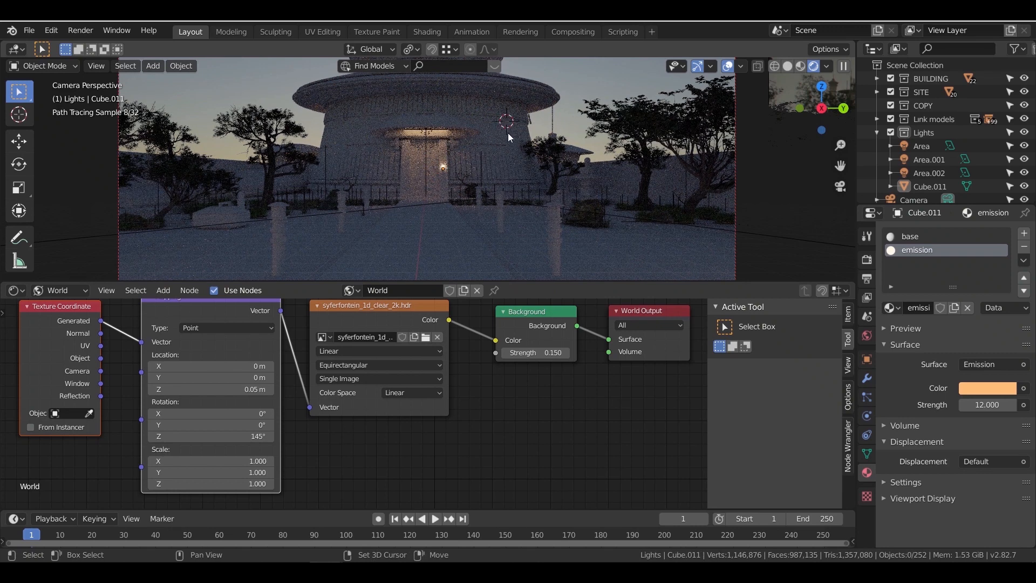
{"action": "left_click", "coordinate": [728, 66]}
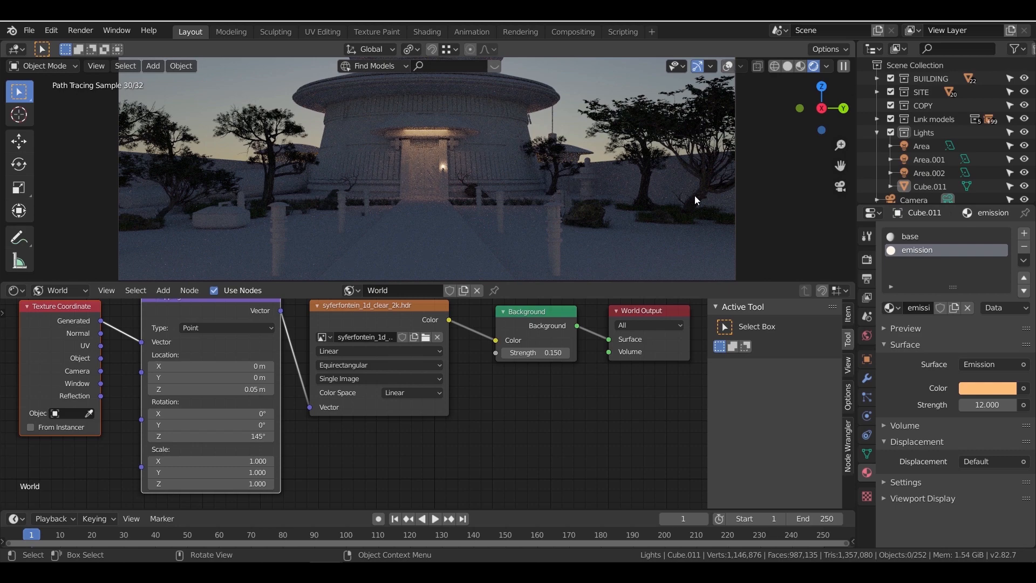
In solid shading, duplicate the door lamp about -4.56 m along Y onto the opposite door column
{"action": "left_click", "coordinate": [787, 66]}
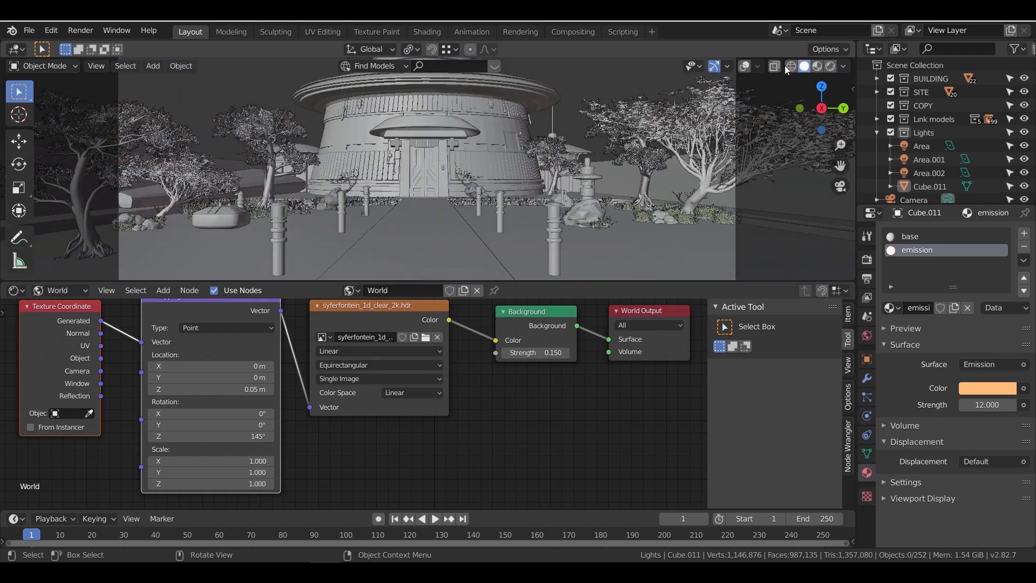
{"action": "mouse_move", "coordinate": [814, 103]}
{"action": "left_mouse_down"}
{"action": "mouse_move", "coordinate": [616, 108]}
{"action": "mouse_move", "coordinate": [465, 202]}
{"action": "mouse_move", "coordinate": [448, 158]}
{"action": "left_mouse_up"}
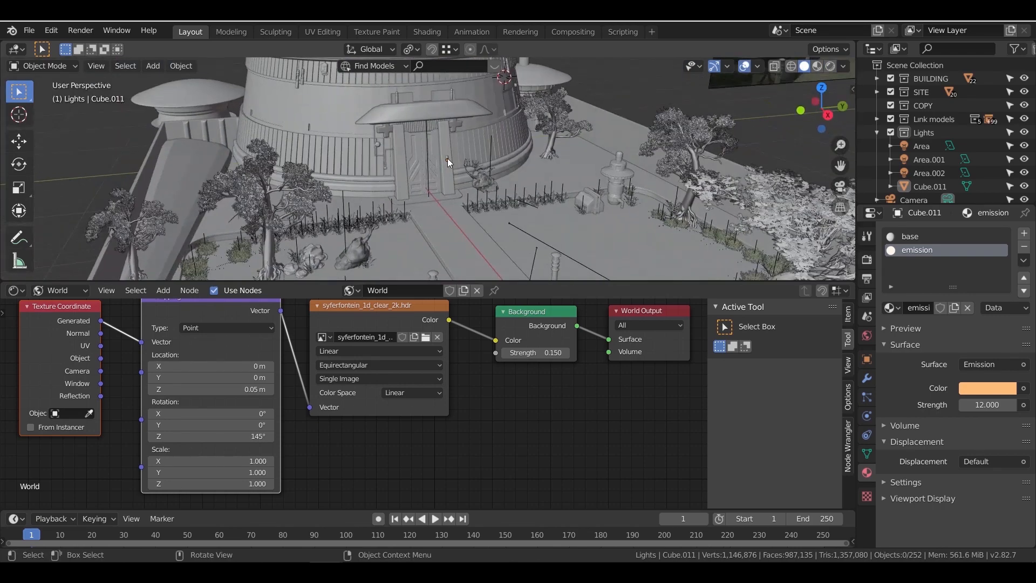
{"action": "left_click", "coordinate": [448, 158]}
{"action": "key", "text": "KP_Decimal"}
{"action": "scroll", "coordinate": [458, 203], "scroll_direction": "down", "scroll_amount": 6}
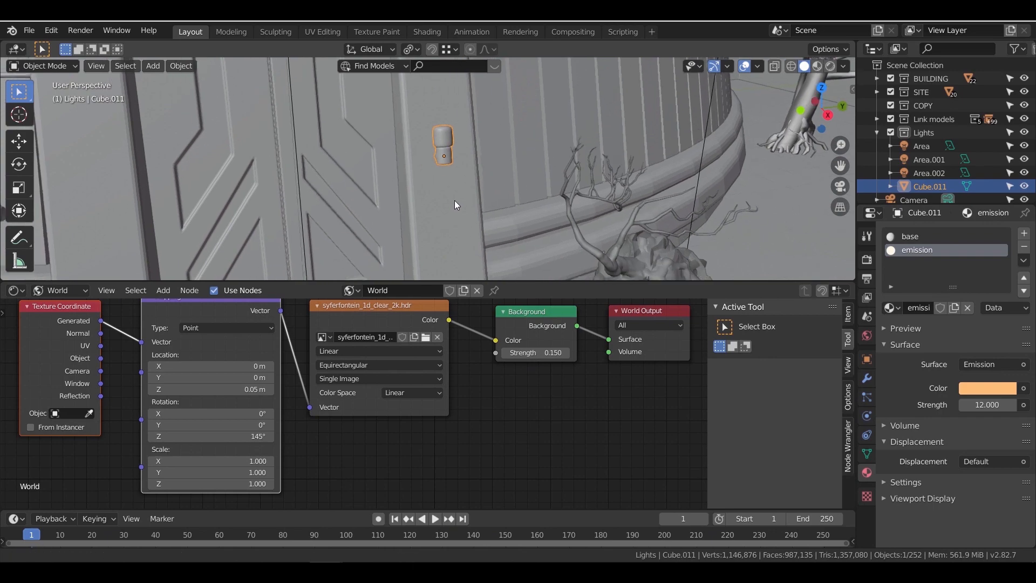
{"action": "key", "text": "shift+d"}
{"action": "key", "text": "y"}
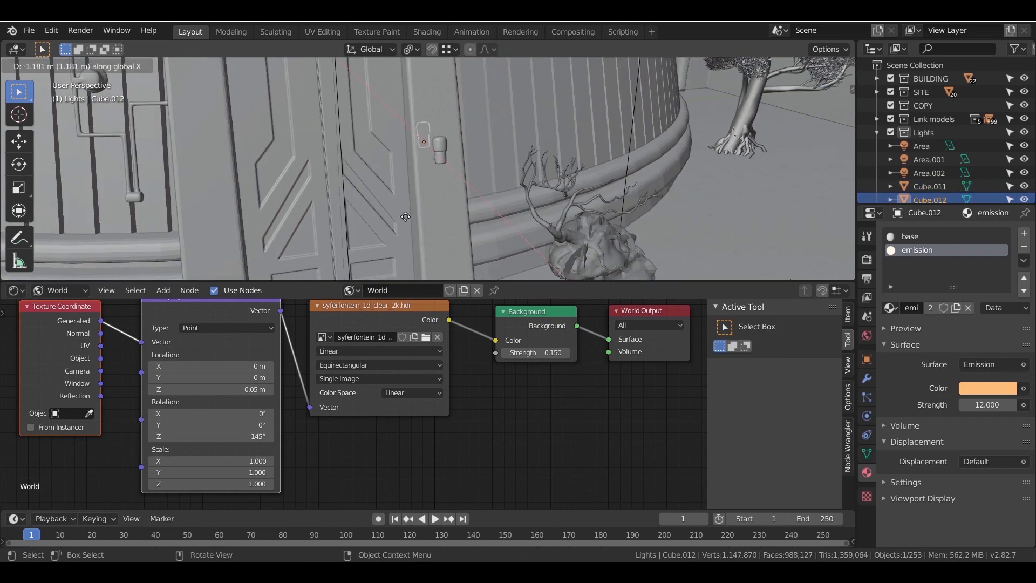
{"action": "left_click", "coordinate": [204, 241]}
{"action": "scroll", "coordinate": [328, 206], "scroll_direction": "down", "scroll_amount": 6}
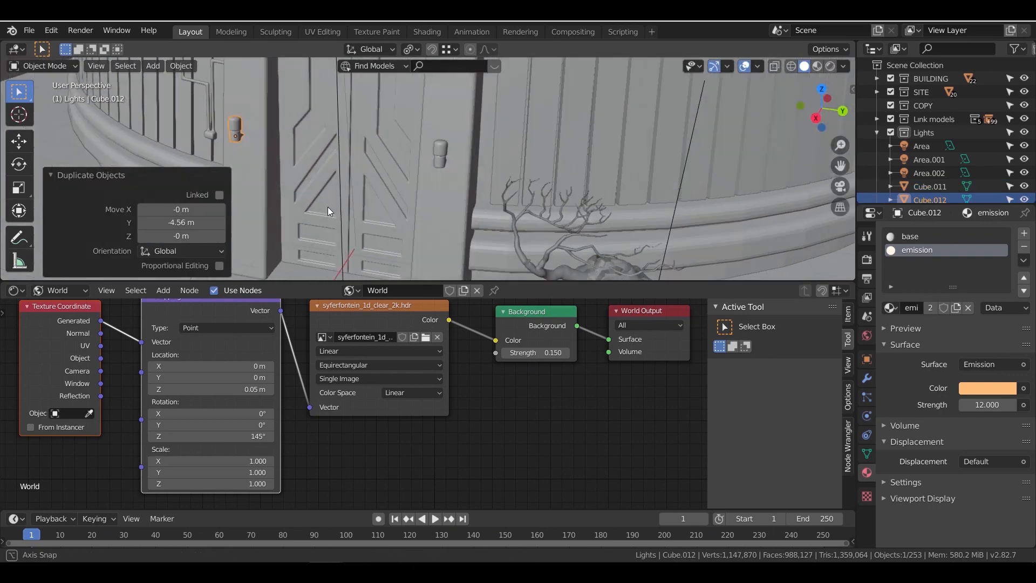
Duplicate the door lamp about -22.7 m along Y to the courtyard's side wall
{"action": "middle_click_drag", "start_coordinate": [538, 153], "coordinate": [517, 177]}
{"action": "key", "text": "shift+d"}
{"action": "key", "text": "y"}
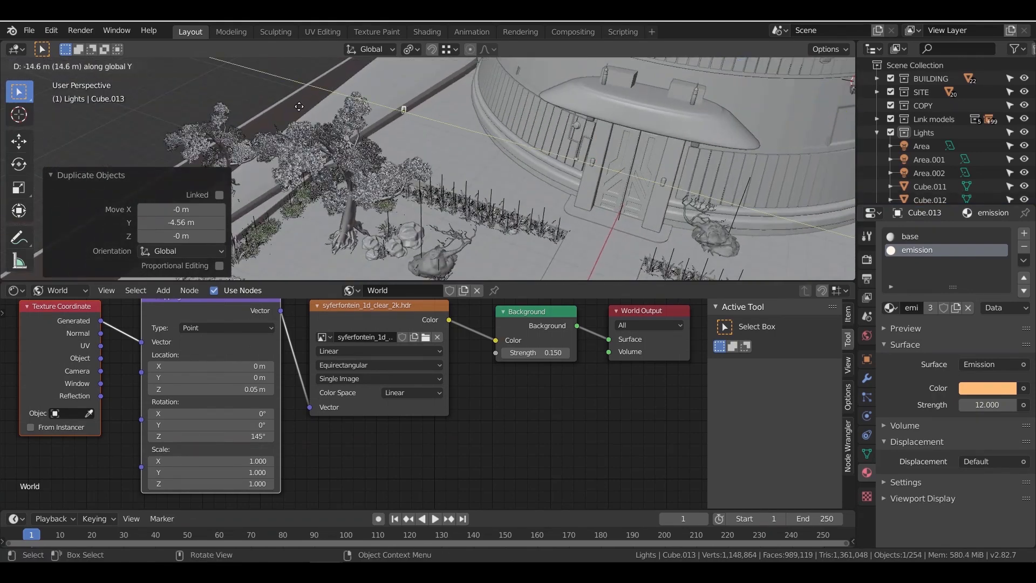
{"action": "left_click", "coordinate": [419, 124]}
{"action": "key", "text": "KP_Decimal"}
{"action": "scroll", "coordinate": [427, 137], "scroll_direction": "down", "scroll_amount": 4}
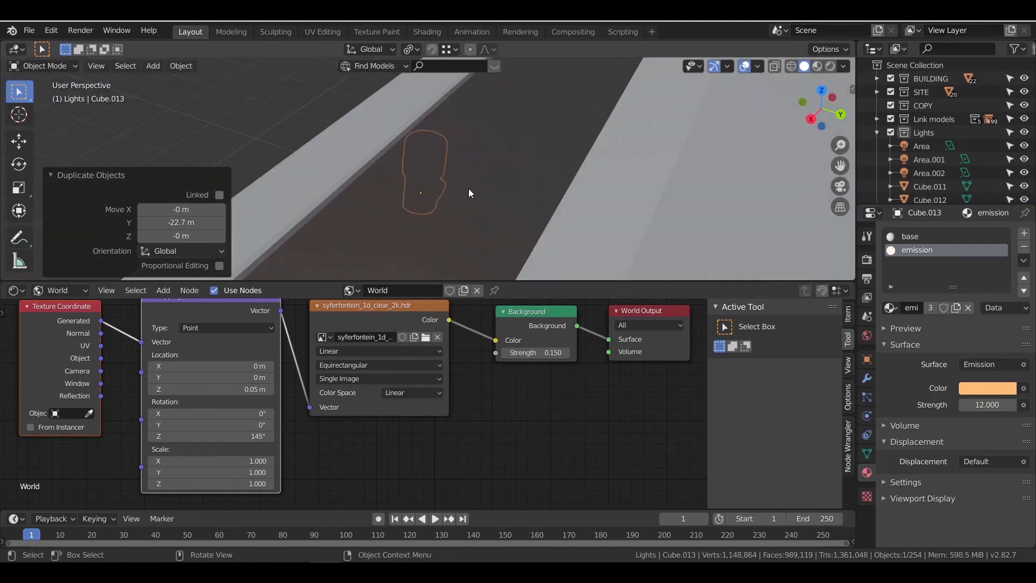
Move the side wall's lamp copy about 0.774 m along Y
{"action": "key", "text": "g"}
{"action": "key", "text": "y"}
{"action": "left_click", "coordinate": [573, 235]}
{"action": "key", "text": "r"}
{"action": "key", "text": "z"}
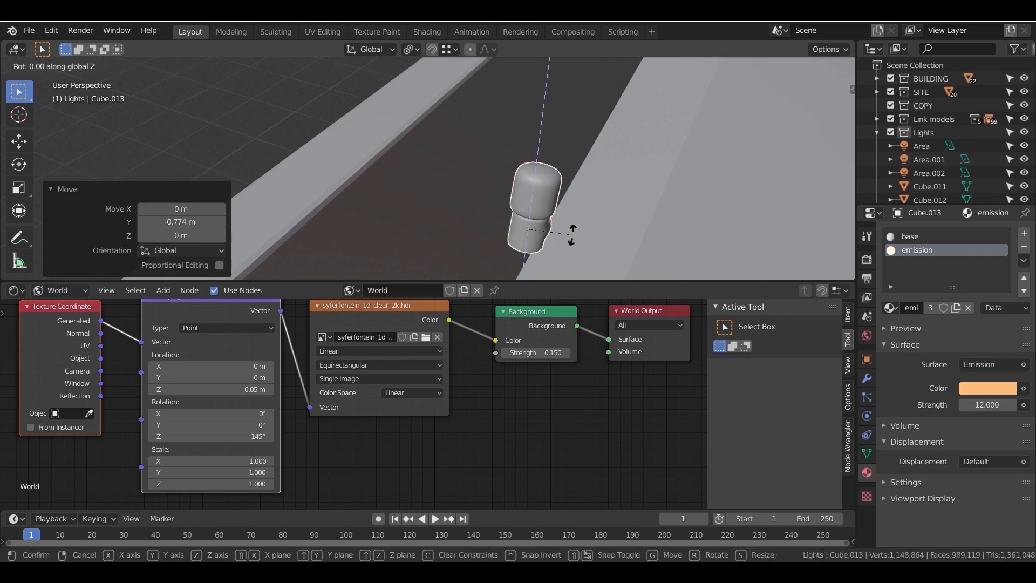
{"action": "key", "text": "Escape"}
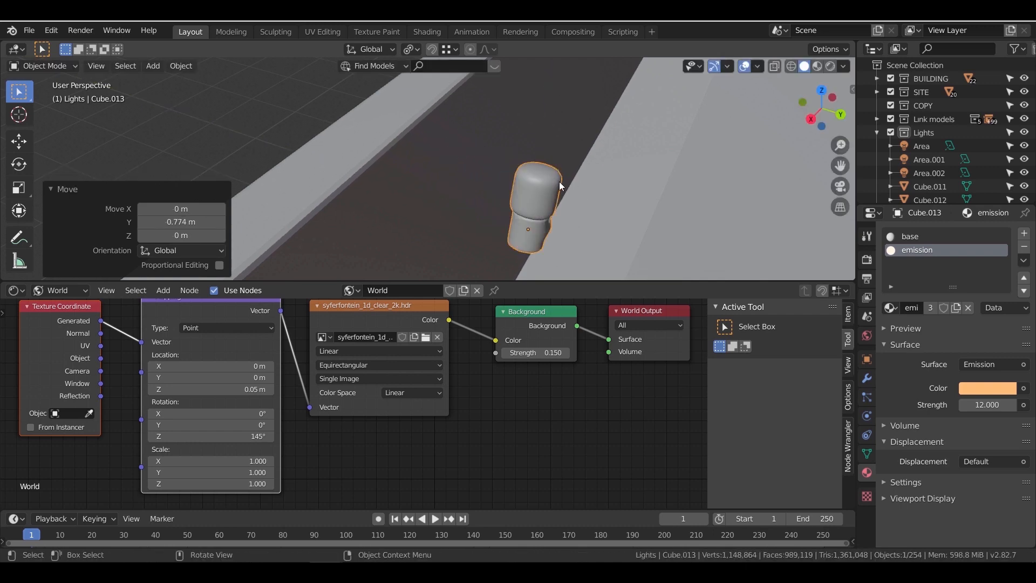
Clear the rotation of the side wall's lamp copy and enlarge the 3D viewport
{"action": "key", "text": "alt+r"}
{"action": "mouse_move", "coordinate": [566, 196]}
{"action": "middle_mouse_down"}
{"action": "mouse_move", "coordinate": [569, 180]}
{"action": "mouse_move", "coordinate": [587, 203]}
{"action": "mouse_move", "coordinate": [581, 198]}
{"action": "middle_mouse_up"}
{"action": "left_click_drag", "start_coordinate": [581, 280], "coordinate": [597, 371]}
Set the Screencast Keys alignment to Right
{"action": "key", "text": "n"}
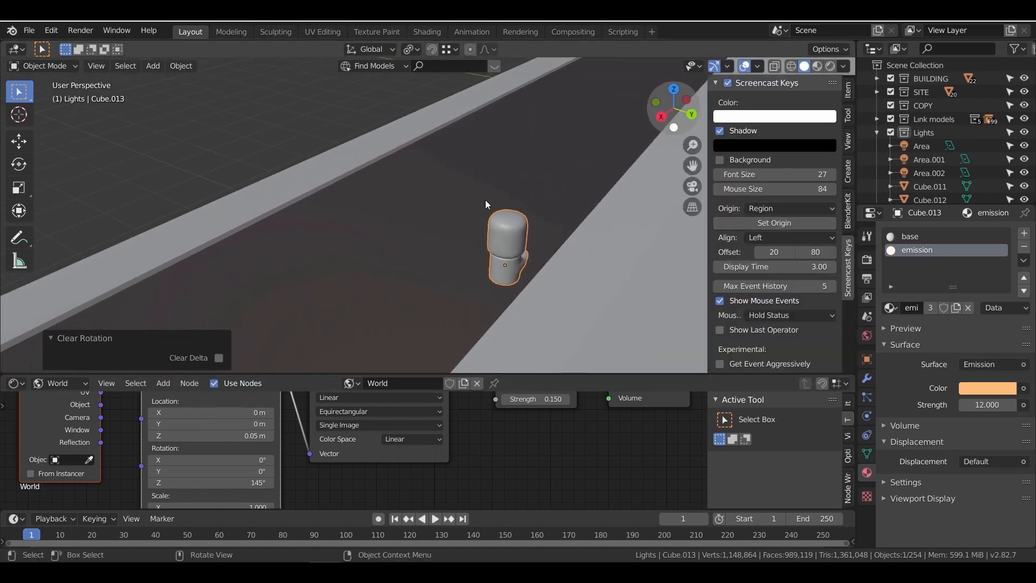
{"action": "key", "text": "n"}
{"action": "left_click", "coordinate": [303, 241]}
{"action": "scroll", "coordinate": [423, 268], "scroll_direction": "down", "scroll_amount": 2}
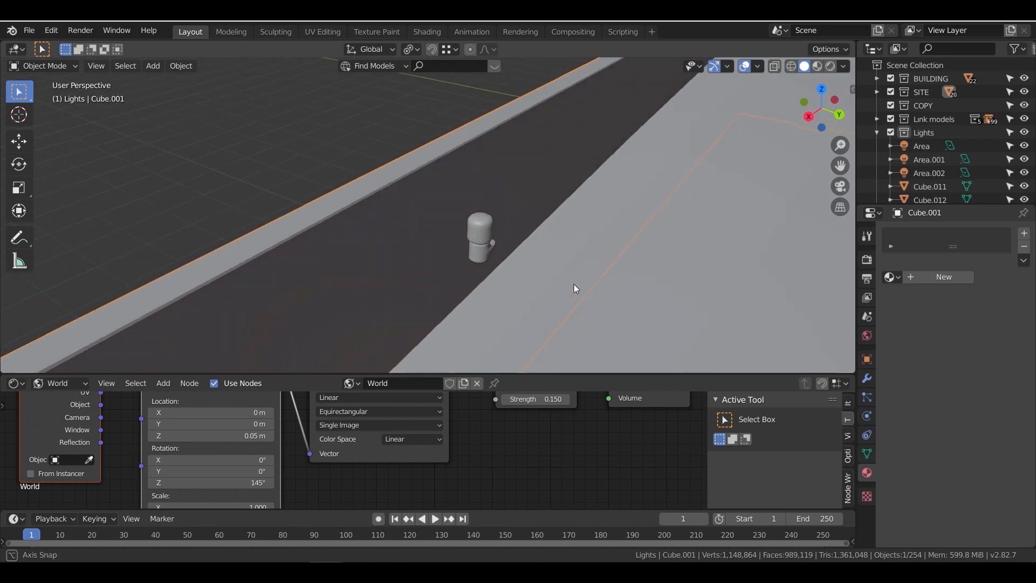
{"action": "key", "text": "n"}
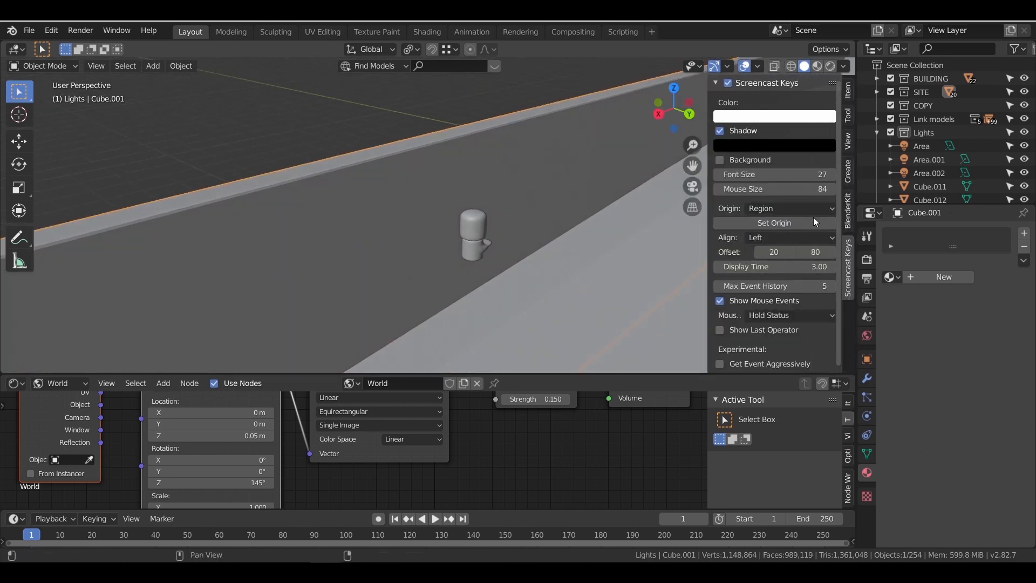
{"action": "left_click", "coordinate": [801, 238]}
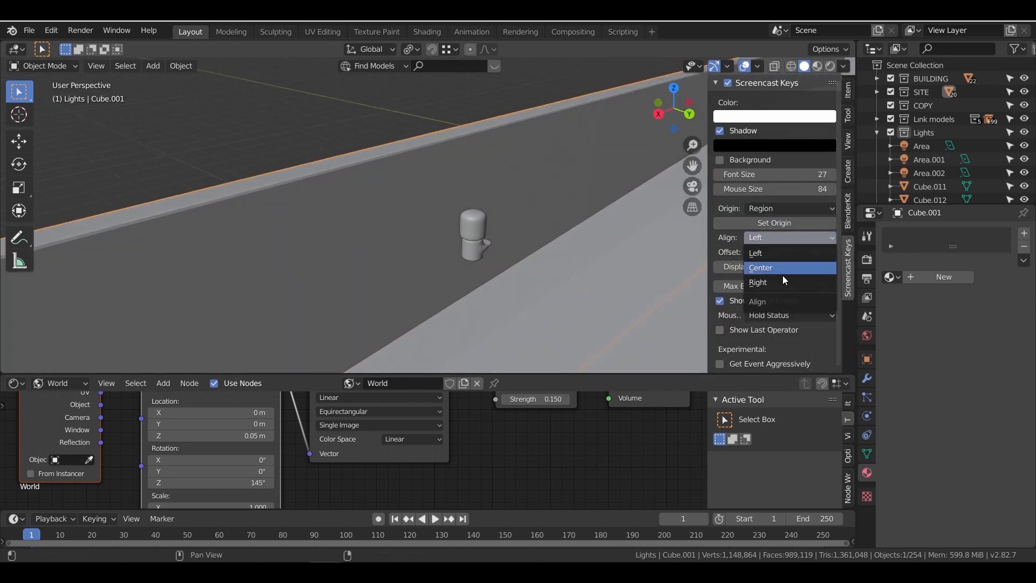
{"action": "left_click", "coordinate": [784, 280]}
{"action": "key", "text": "n"}
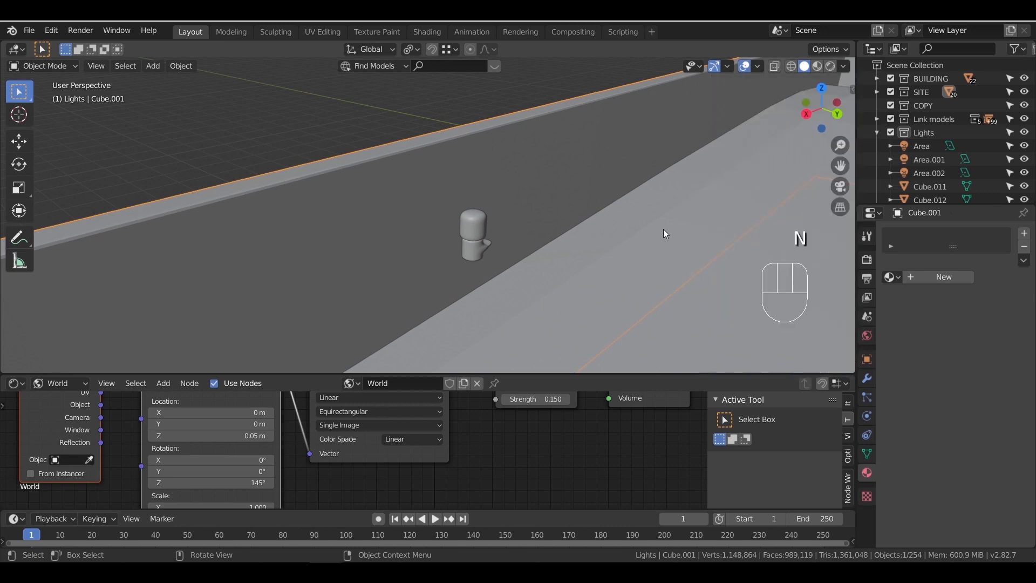
Select the side wall's lamp, clear its rotation again, and rotate it 90° around Z
{"action": "left_click", "coordinate": [484, 233]}
{"action": "key", "text": "alt+r"}
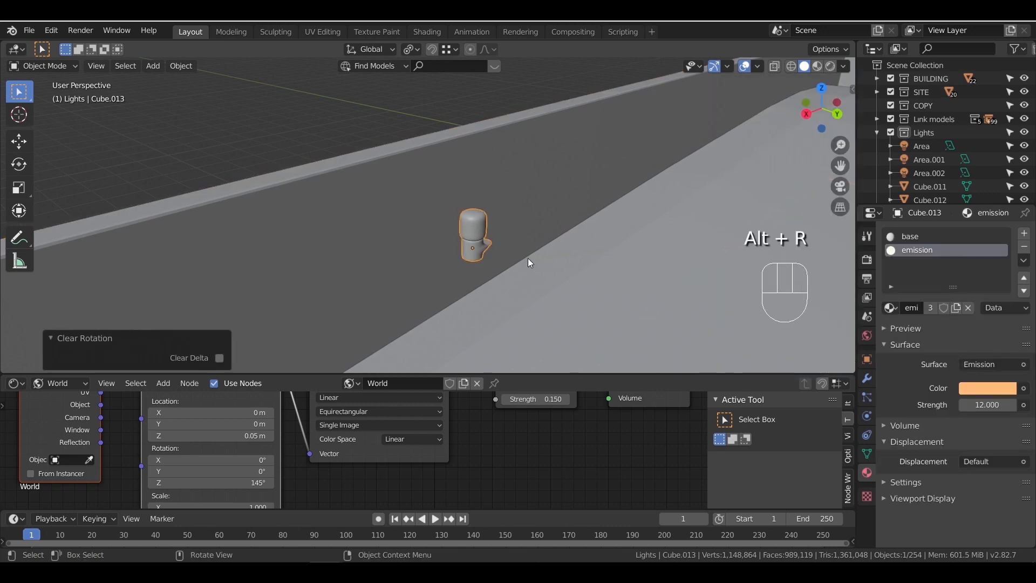
{"action": "key", "text": "r"}
{"action": "key", "text": "Return"}
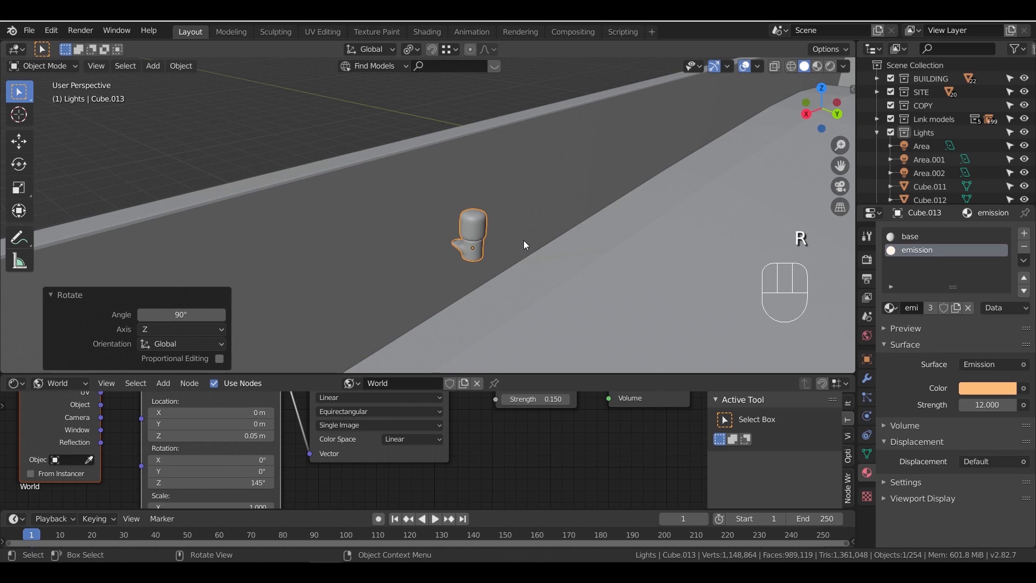
Move the rotated lamp about -0.083 m along Y against the side wall
{"action": "key", "text": "g"}
{"action": "key", "text": "y"}
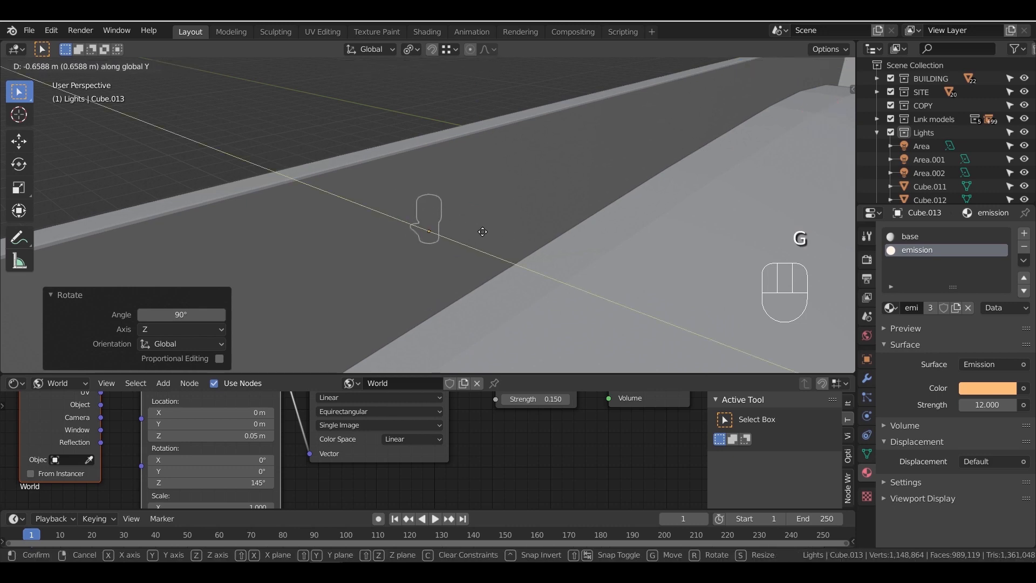
{"action": "left_click", "coordinate": [530, 251]}
{"action": "scroll", "coordinate": [530, 252], "scroll_direction": "down", "scroll_amount": 10}
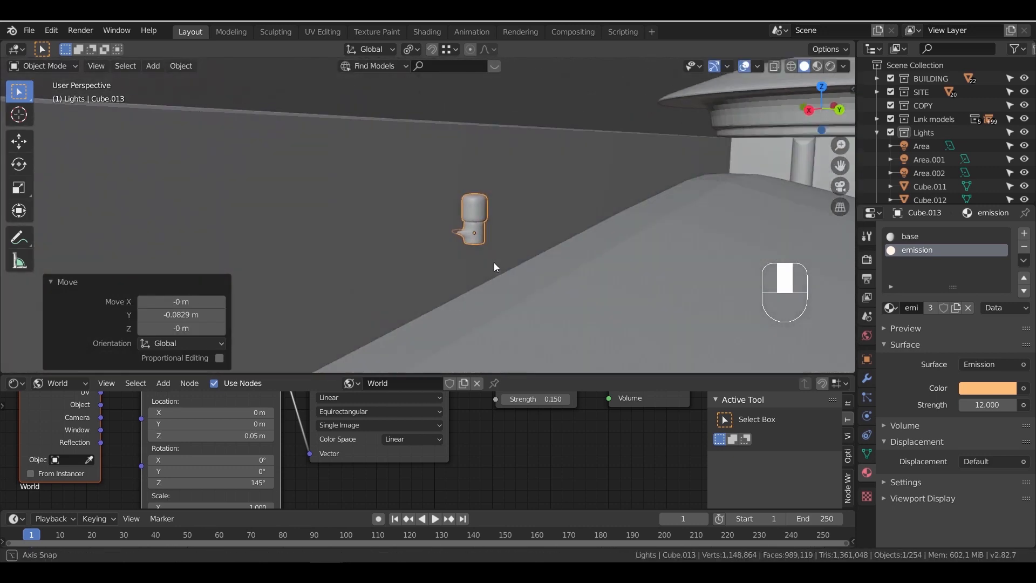
Move the side wall's lamp about -6.02 m along X toward the temple
{"action": "key", "text": "g"}
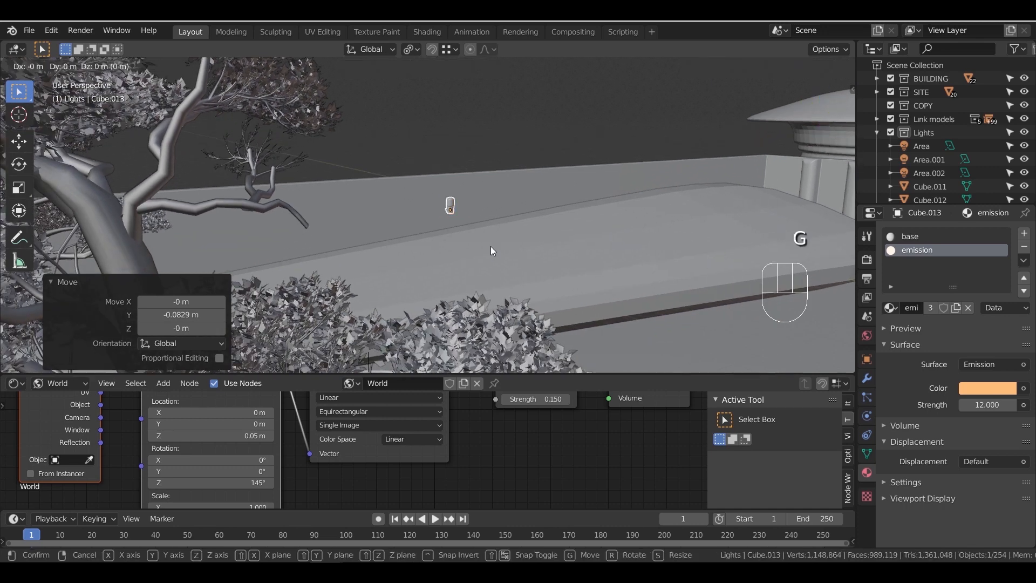
{"action": "key", "text": "x"}
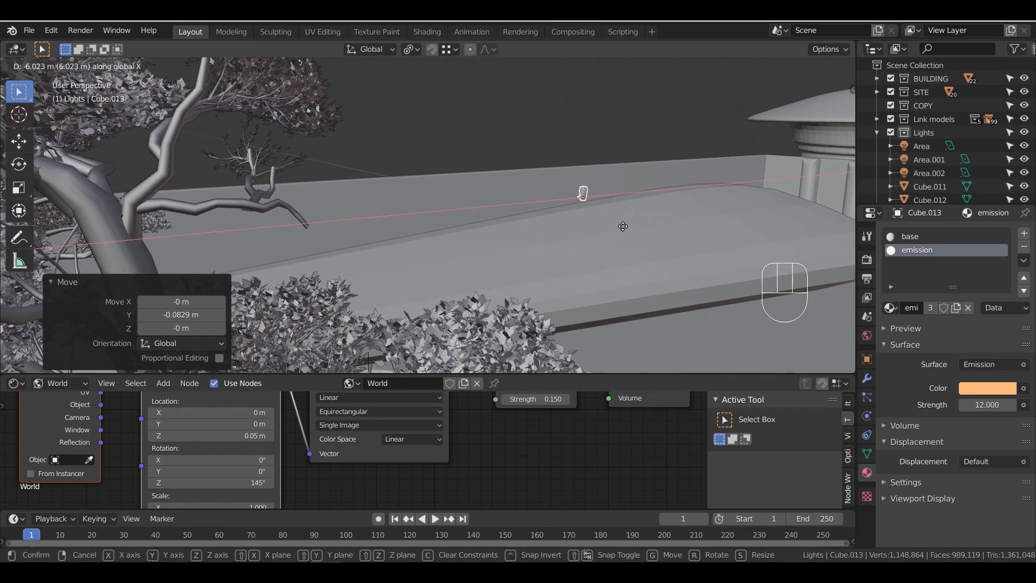
{"action": "left_click", "coordinate": [622, 225]}
{"action": "scroll", "coordinate": [607, 228], "scroll_direction": "down", "scroll_amount": 1}
Duplicate the wall lamp about 6.79 m along X and repeat the duplication twice for a row of four
{"action": "key", "text": "shift+d"}
{"action": "key", "text": "x"}
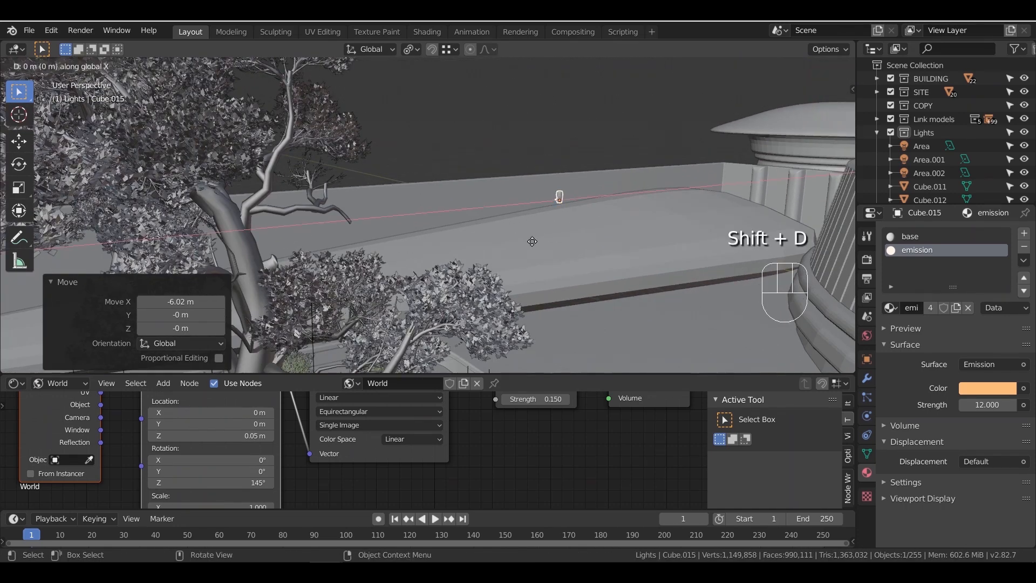
{"action": "left_click", "coordinate": [448, 258]}
{"action": "key", "text": "shift+r"}
{"action": "key", "text": "shift+r"}
{"action": "mouse_move", "coordinate": [464, 254]}
{"action": "middle_mouse_down", "text": "shift"}
{"action": "mouse_move", "coordinate": [436, 252]}
{"action": "mouse_move", "coordinate": [472, 240]}
{"action": "middle_mouse_up", "text": "shift"}
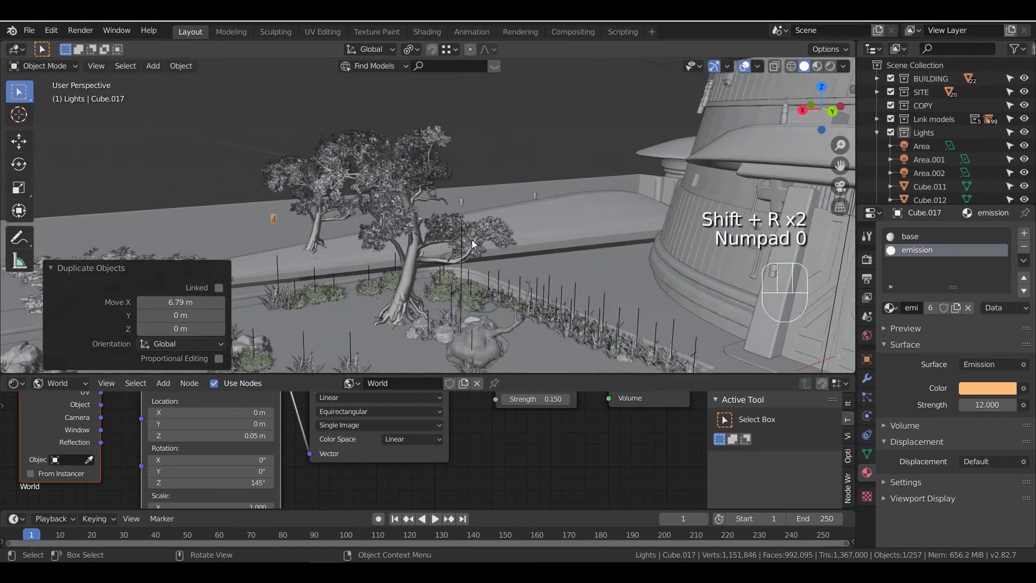
In the camera view, repeat the lamp duplication once more and delete the extra copy
{"action": "key", "text": "KP_0"}
{"action": "key", "text": "shift+r"}
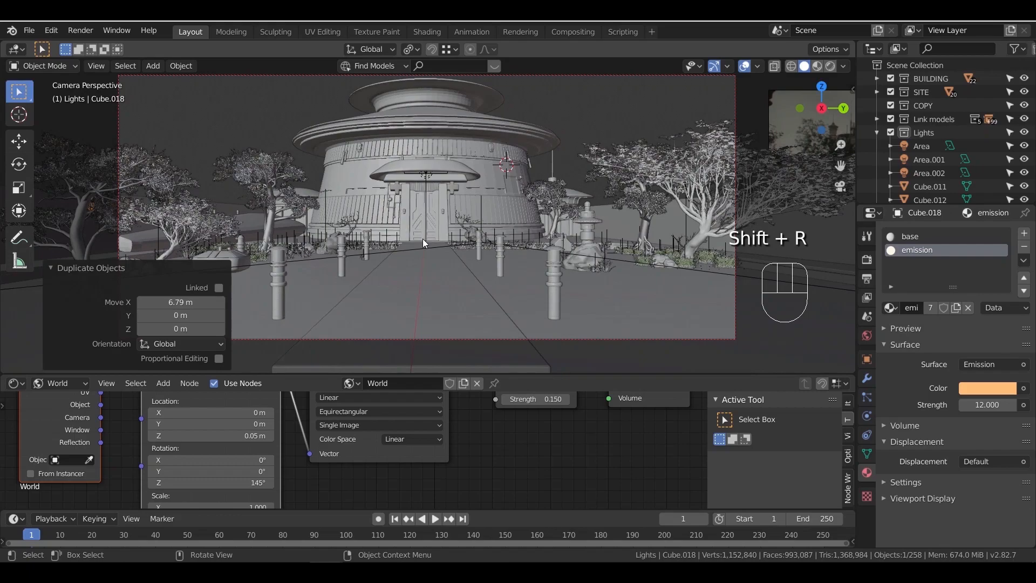
{"action": "key", "text": "x"}
{"action": "left_click", "coordinate": [354, 232]}
Select all four lamps on the side wall and duplicate them in place
{"action": "middle_click_drag", "start_coordinate": [378, 232], "coordinate": [337, 256]}
{"action": "middle_click_drag", "start_coordinate": [345, 254], "coordinate": [545, 256], "text": "shift"}
{"action": "scroll", "coordinate": [378, 256], "scroll_direction": "up", "scroll_amount": 2}
{"action": "left_click", "coordinate": [271, 250]}
{"action": "middle_click_drag", "start_coordinate": [271, 250], "coordinate": [396, 264], "text": "shift"}
{"action": "left_click", "coordinate": [611, 236], "text": "shift"}
{"action": "middle_click_drag", "start_coordinate": [612, 234], "coordinate": [513, 229]}
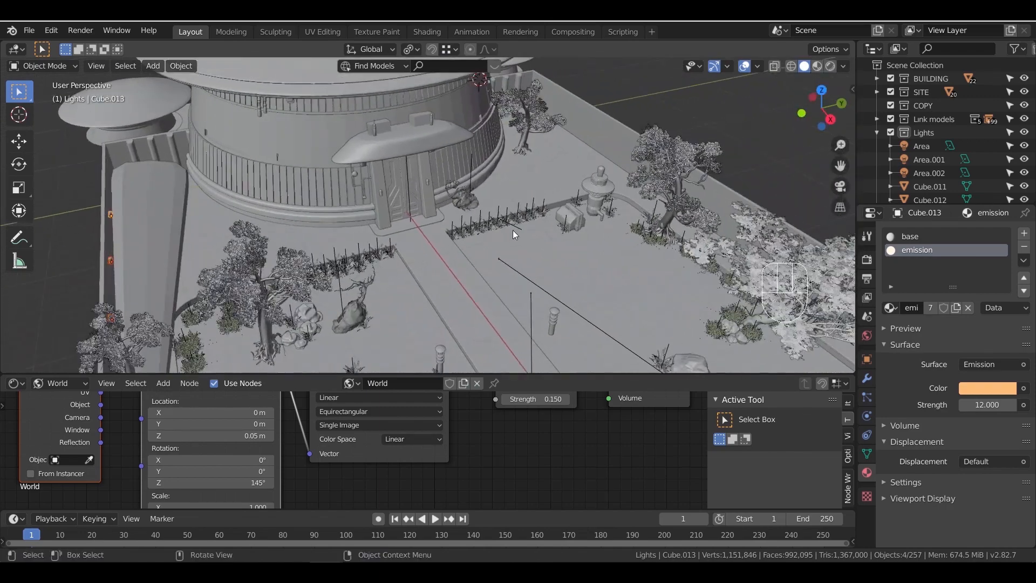
{"action": "key", "text": "shift+d"}
{"action": "key", "text": "y"}
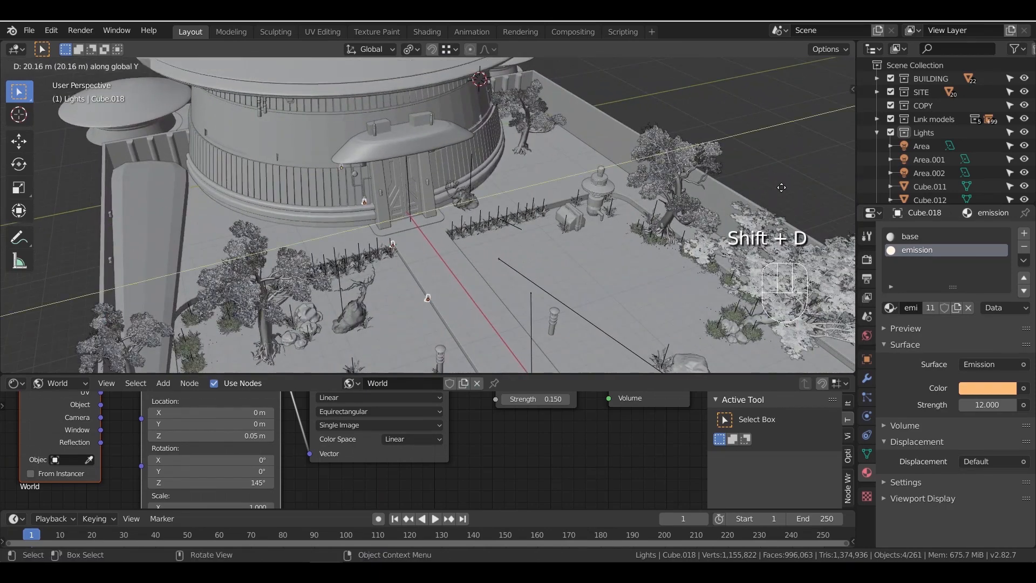
{"action": "right_click", "coordinate": [550, 196]}
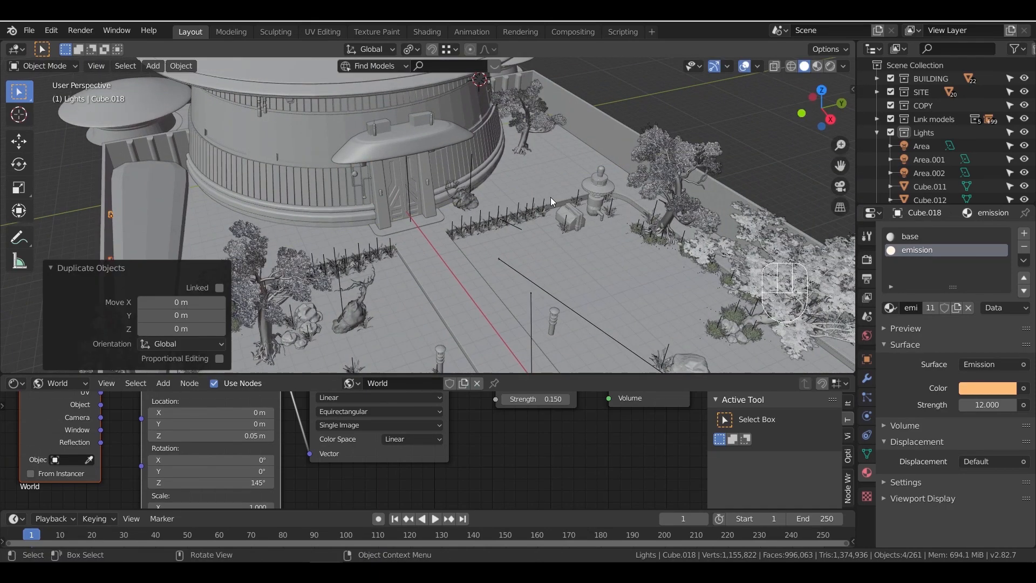
In top view, move the four duplicated lamps about 47.9 m along Y to the opposite courtyard wall
{"action": "scroll", "coordinate": [556, 199], "scroll_direction": "down", "scroll_amount": 3}
{"action": "key", "text": "KP_7"}
{"action": "scroll", "coordinate": [531, 221], "scroll_direction": "down", "scroll_amount": 6}
{"action": "key", "text": "g"}
{"action": "key", "text": "y"}
{"action": "left_click", "coordinate": [557, 120]}
Rotate the four duplicated lamps 180° around Z to face into the courtyard
{"action": "key", "text": "r"}
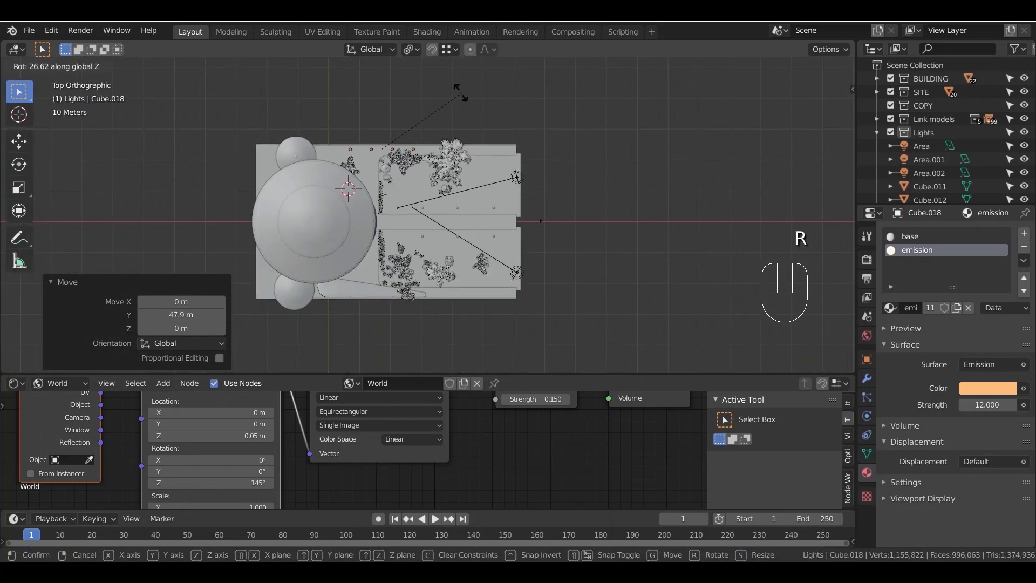
{"action": "right_click", "coordinate": [460, 94]}
{"action": "middle_click_drag", "start_coordinate": [461, 95], "coordinate": [460, 154]}
{"action": "scroll", "coordinate": [563, 197], "scroll_direction": "up", "scroll_amount": 3}
{"action": "scroll", "coordinate": [486, 126], "scroll_direction": "up", "scroll_amount": 4}
{"action": "middle_click_drag", "start_coordinate": [489, 122], "coordinate": [467, 234], "text": "shift"}
{"action": "type", "text": "rz180"}
{"action": "key", "text": "Return"}
Move the four rotated lamps about 0.9 m along Y against the opposite wall
{"action": "middle_click_drag", "start_coordinate": [433, 198], "coordinate": [422, 268], "text": "shift"}
{"action": "key", "text": "g"}
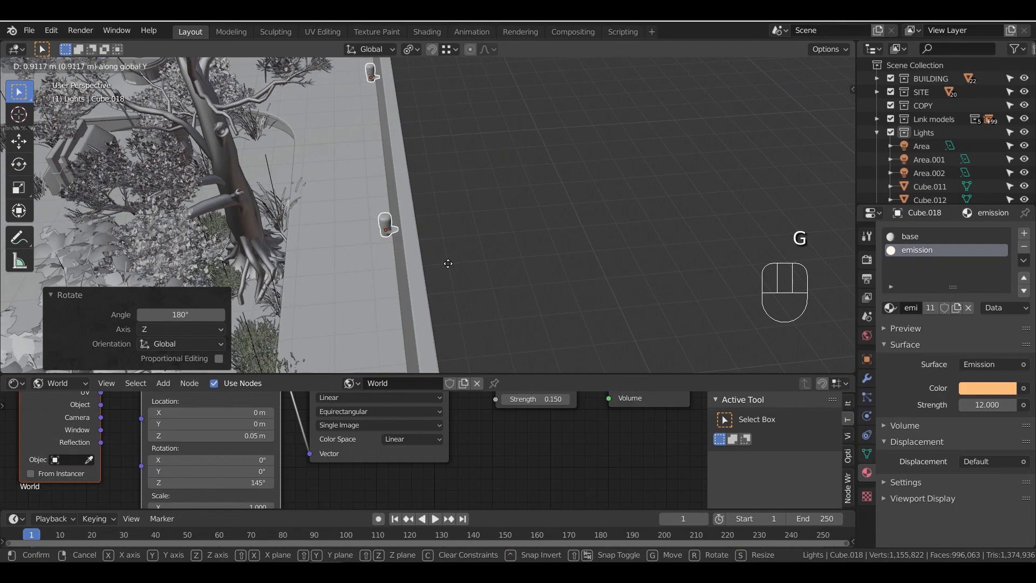
{"action": "left_click", "coordinate": [450, 263]}
{"action": "scroll", "coordinate": [494, 223], "scroll_direction": "down", "scroll_amount": 6}
Enter Edit Mode on the front courtyard lamp post and select the ring of recessed faces beneath its cap
{"action": "left_click", "coordinate": [493, 224]}
{"action": "middle_click_drag", "start_coordinate": [319, 197], "coordinate": [426, 203], "text": "shift"}
{"action": "left_click", "coordinate": [410, 341]}
{"action": "key", "text": "KP_Decimal"}
{"action": "middle_click_drag", "start_coordinate": [459, 274], "coordinate": [403, 238]}
{"action": "scroll", "coordinate": [410, 232], "scroll_direction": "up", "scroll_amount": 2}
{"action": "key", "text": "Tab"}
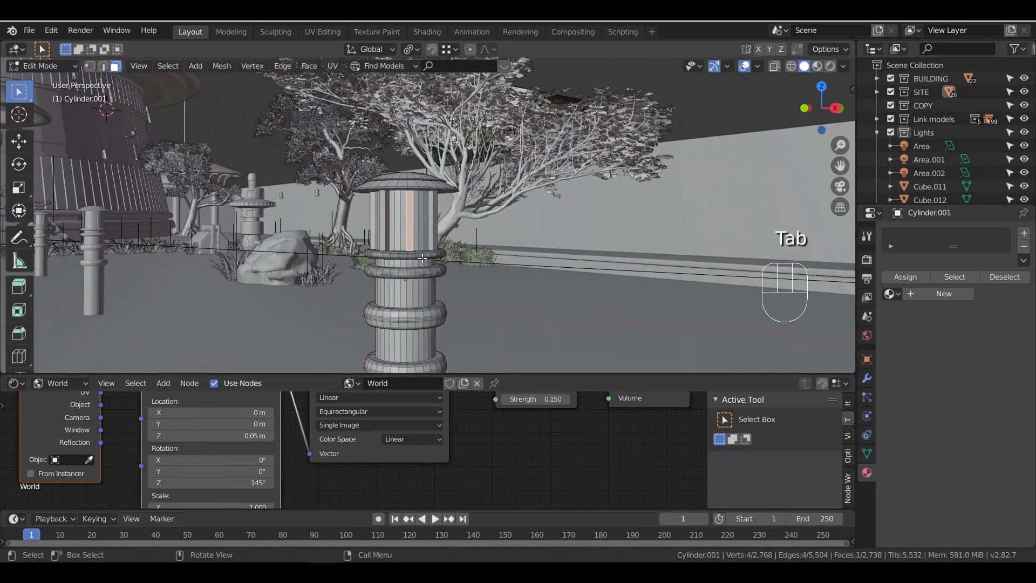
{"action": "left_click", "coordinate": [430, 255], "text": "alt"}
{"action": "middle_click_drag", "start_coordinate": [430, 254], "coordinate": [486, 240]}
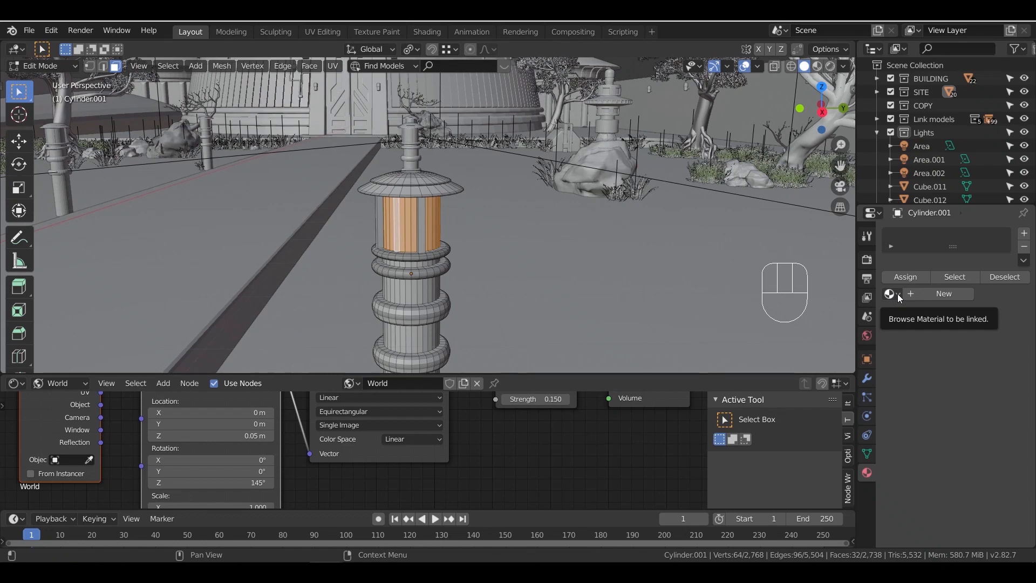
Give the lamp post the base material, add emission in a second slot, and assign emission to the selected face ring
{"action": "left_click", "coordinate": [898, 296]}
{"action": "left_click", "coordinate": [873, 315]}
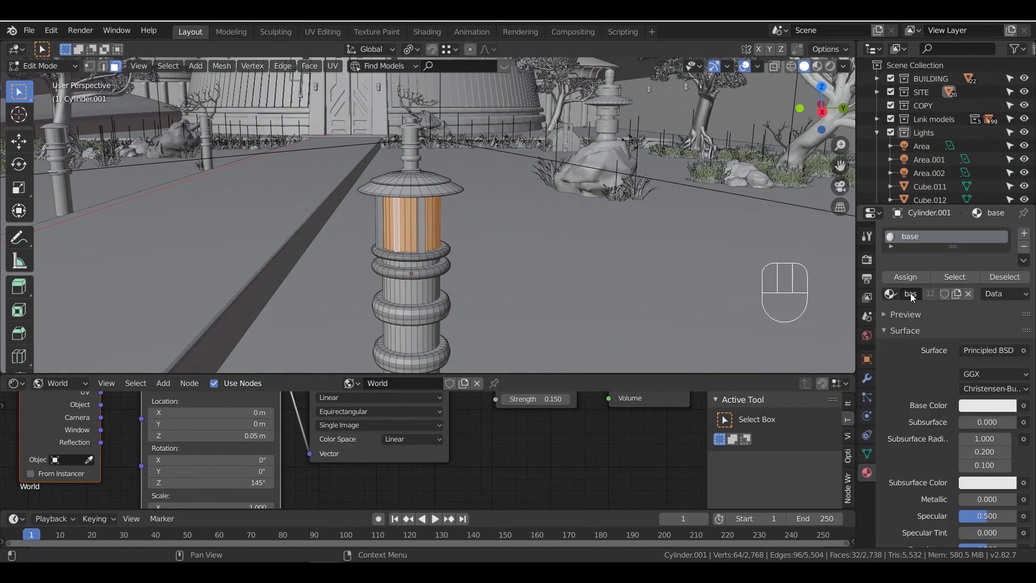
{"action": "left_click", "coordinate": [1024, 234]}
{"action": "left_click", "coordinate": [897, 325]}
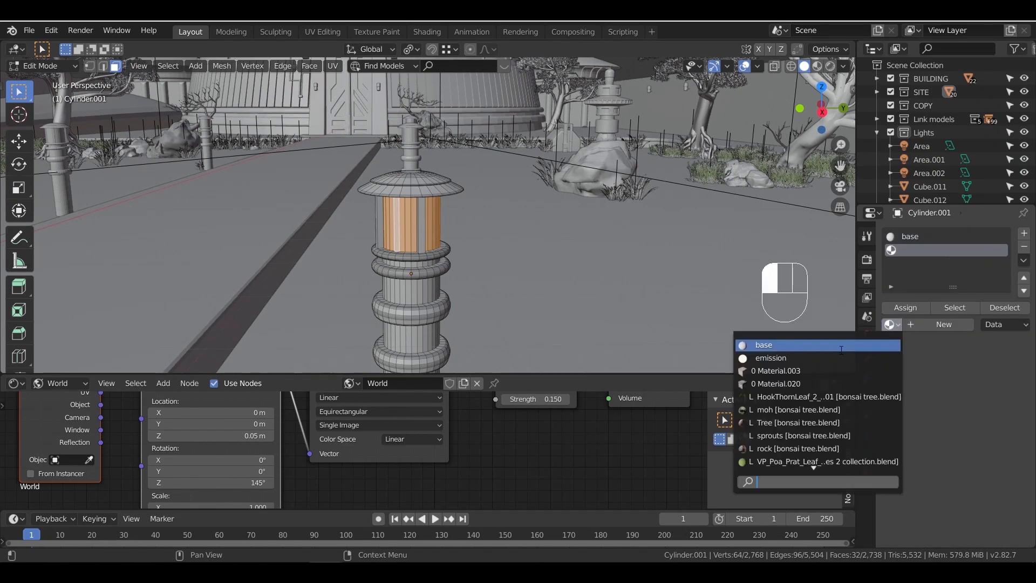
{"action": "left_click", "coordinate": [885, 343]}
{"action": "left_click", "coordinate": [910, 308]}
{"action": "key", "text": "Tab"}
Preview the glowing lamp post in rendered shading, up close and through the camera
{"action": "middle_click_drag", "start_coordinate": [469, 254], "coordinate": [467, 250]}
{"action": "scroll", "coordinate": [456, 254], "scroll_direction": "down", "scroll_amount": 3}
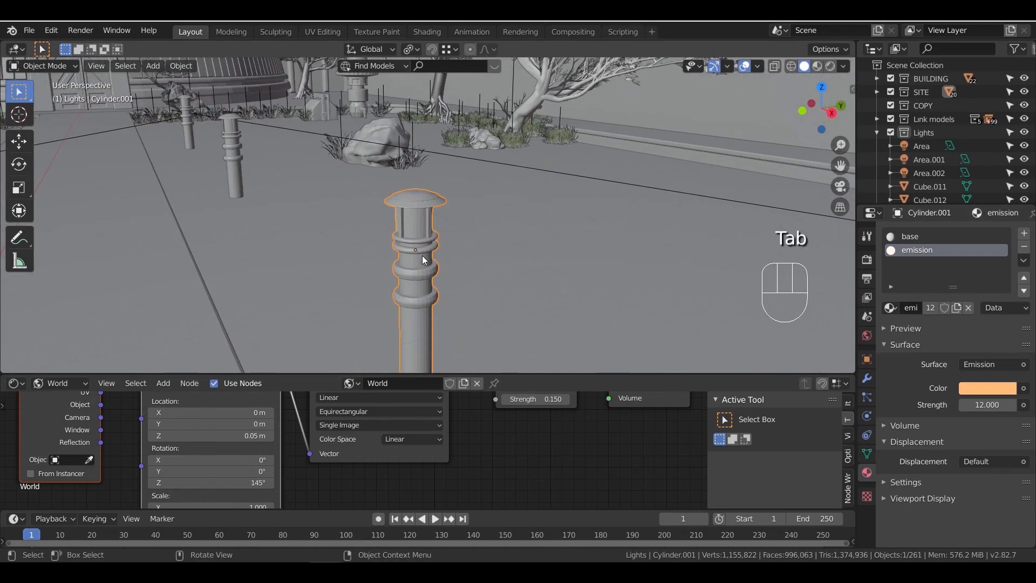
{"action": "left_click", "coordinate": [830, 67]}
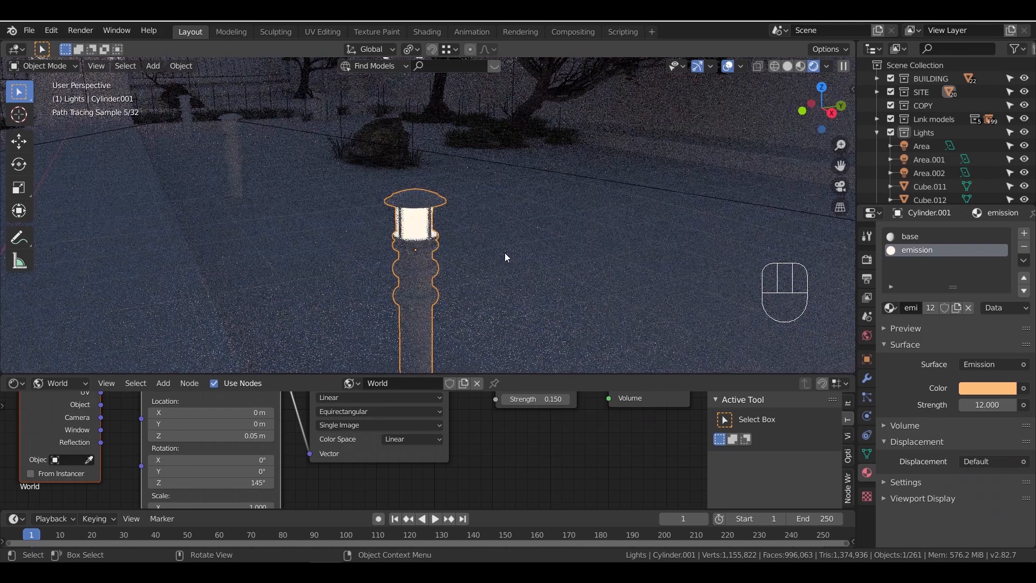
{"action": "key", "text": "KP_0"}
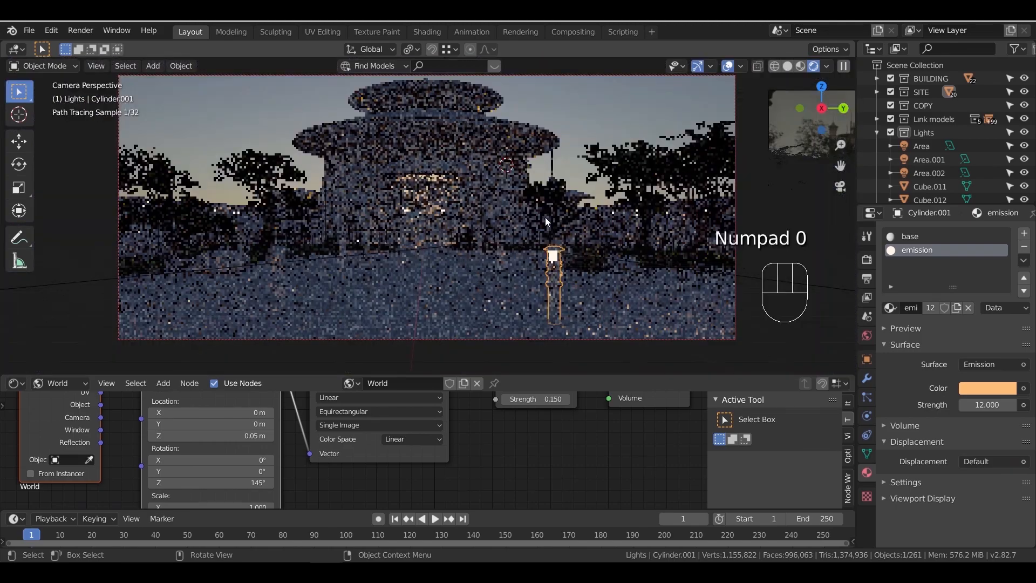
Make the lamp post's emission material single-user, set its strength to 18, and preview it in rendered shading
{"action": "key", "text": "shift+alt+z"}
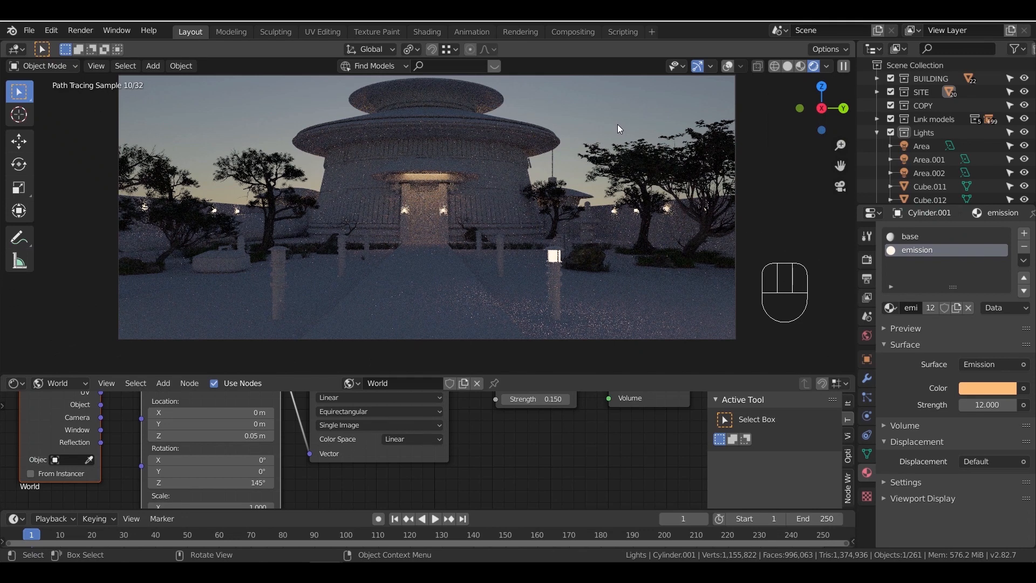
{"action": "left_click", "coordinate": [789, 66]}
{"action": "left_click", "coordinate": [929, 309]}
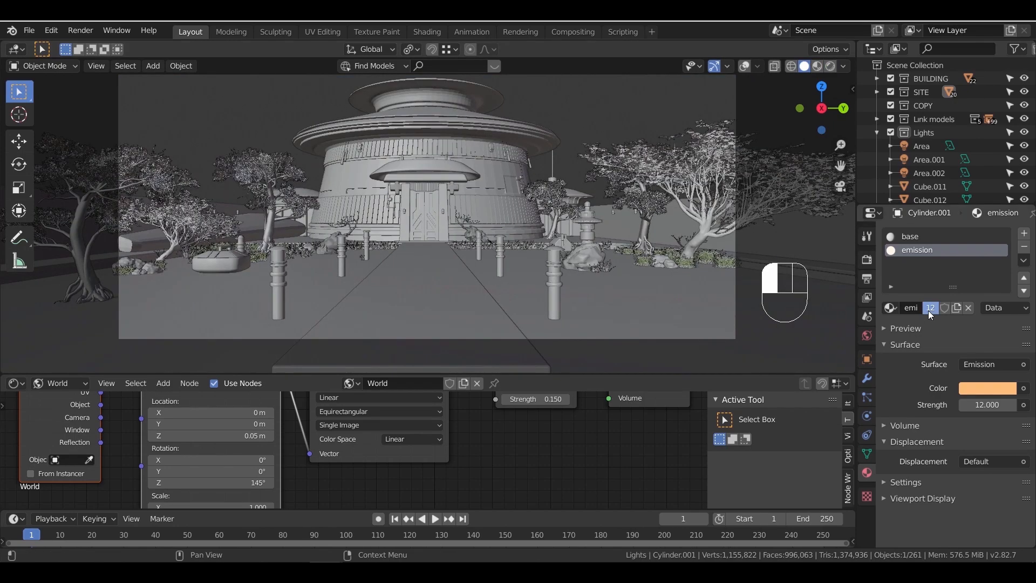
{"action": "left_click", "coordinate": [989, 404]}
{"action": "type", "text": "18"}
{"action": "key", "text": "Return"}
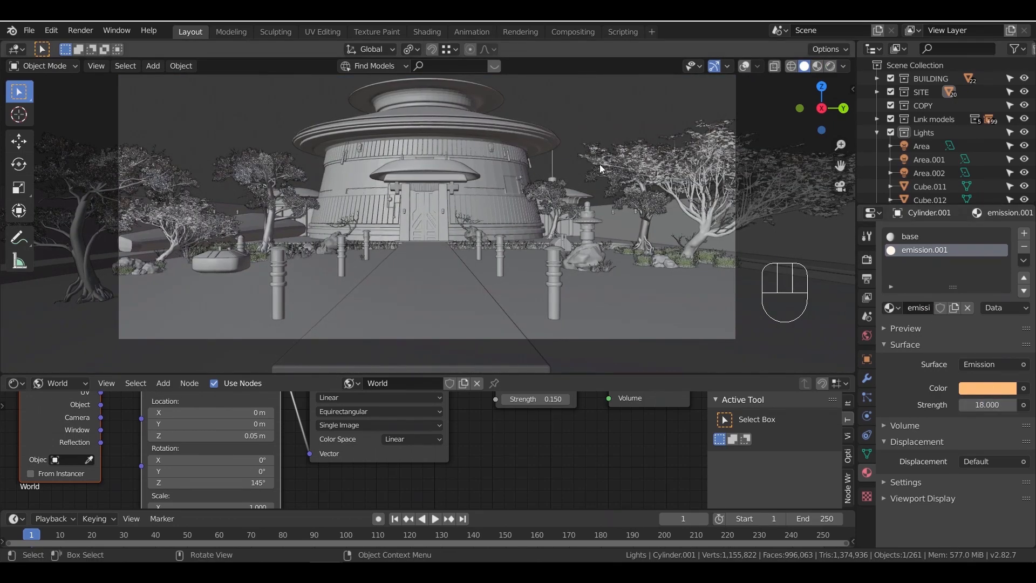
{"action": "left_click", "coordinate": [829, 66]}
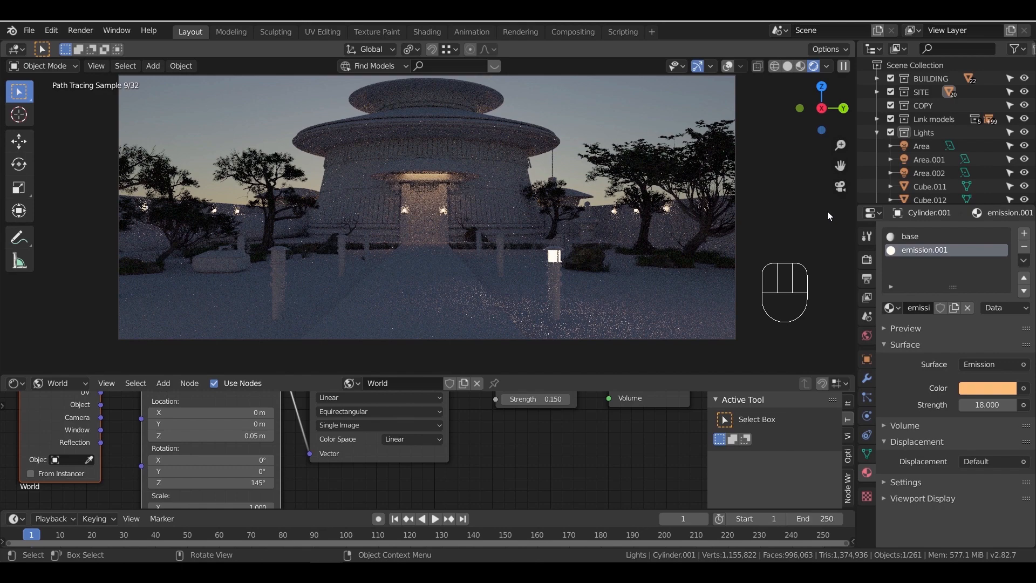
Select the other five courtyard posts plus the glowing front post as active, and link its materials to them
{"action": "left_click", "coordinate": [787, 66]}
{"action": "middle_click_drag", "start_coordinate": [544, 215], "coordinate": [552, 249]}
{"action": "mouse_move", "coordinate": [491, 179]}
{"action": "middle_mouse_down", "text": "shift"}
{"action": "mouse_move", "coordinate": [490, 196]}
{"action": "mouse_move", "coordinate": [484, 175]}
{"action": "middle_mouse_up", "text": "shift"}
{"action": "left_click", "coordinate": [484, 175]}
{"action": "left_click", "coordinate": [745, 66]}
{"action": "left_click", "coordinate": [442, 116], "text": "shift"}
{"action": "left_click", "coordinate": [296, 127], "text": "shift"}
{"action": "left_click", "coordinate": [284, 186], "text": "shift"}
{"action": "left_click", "coordinate": [258, 343], "text": "shift"}
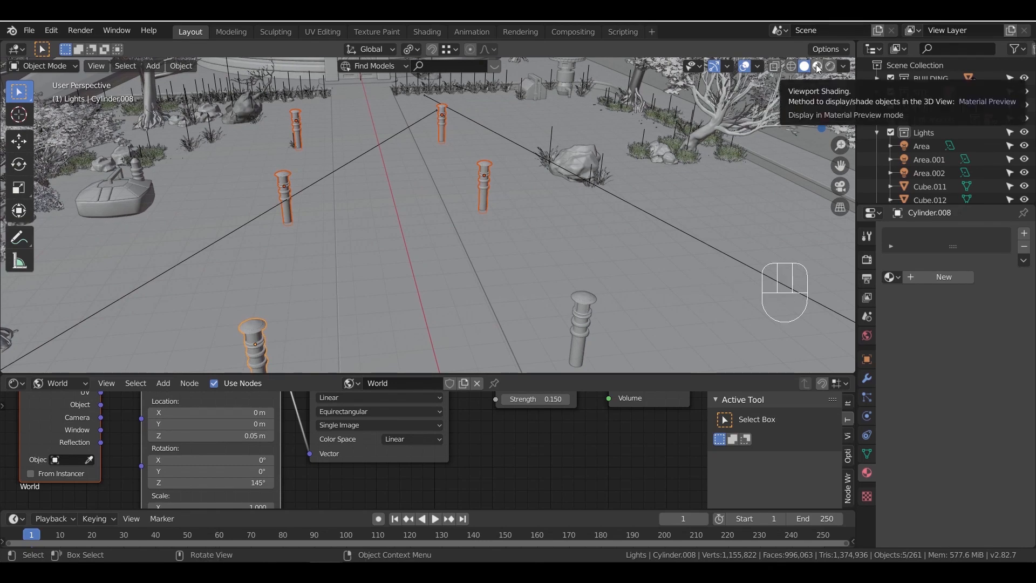
{"action": "left_click", "coordinate": [593, 309], "text": "shift"}
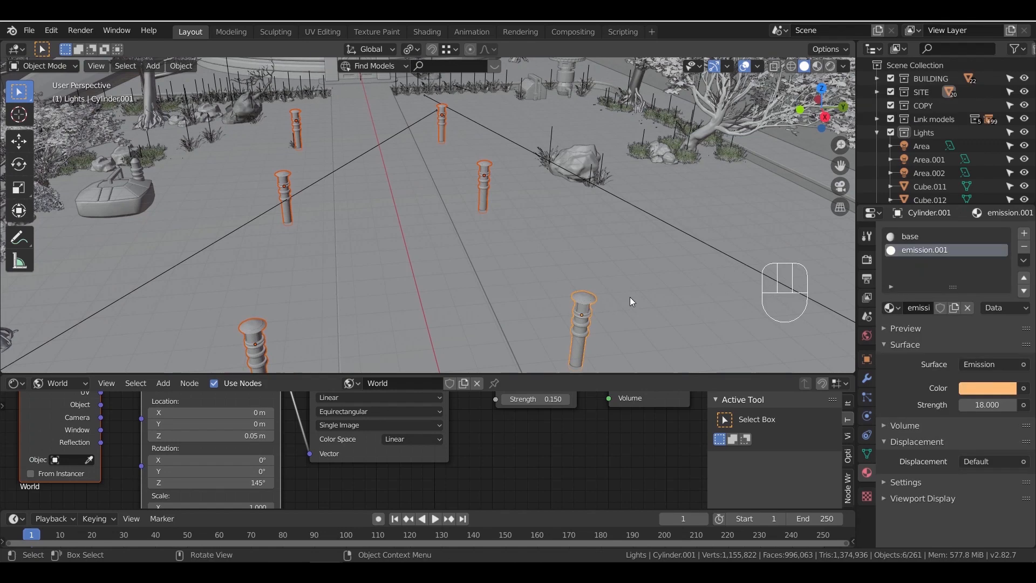
{"action": "key", "text": "ctrl+l"}
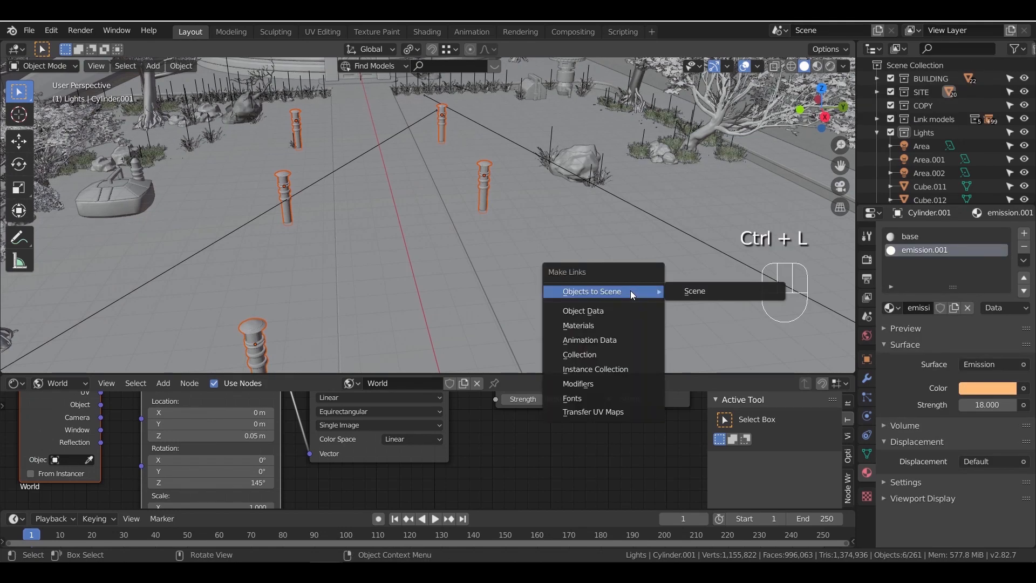
{"action": "left_click", "coordinate": [623, 326]}
Check the materials on the far posts and examine the lamps through the camera in rendered shading
{"action": "left_click", "coordinate": [484, 177]}
{"action": "left_click", "coordinate": [443, 127]}
{"action": "key", "text": "KP_0"}
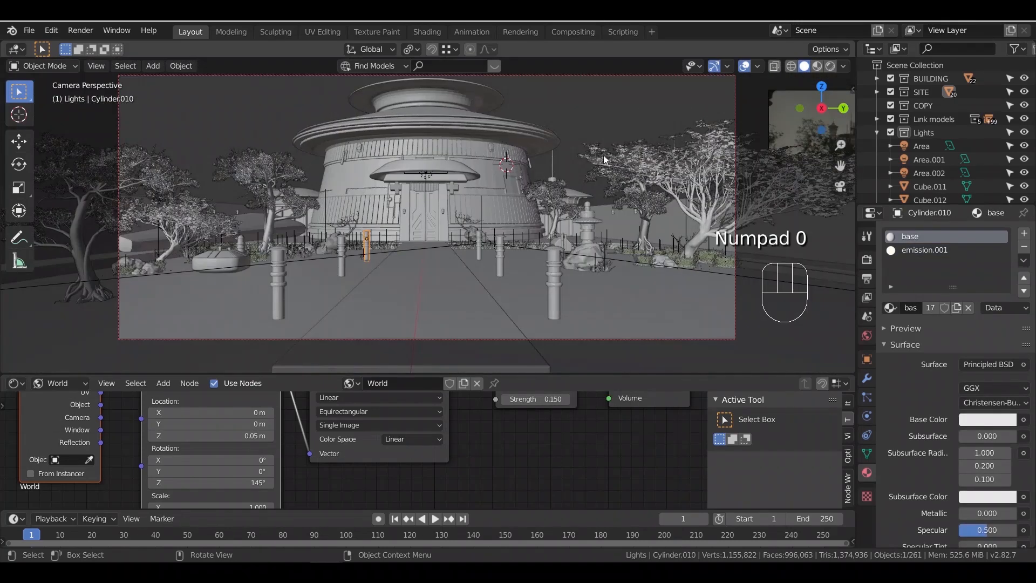
{"action": "key", "text": "z"}
{"action": "left_click", "coordinate": [726, 67]}
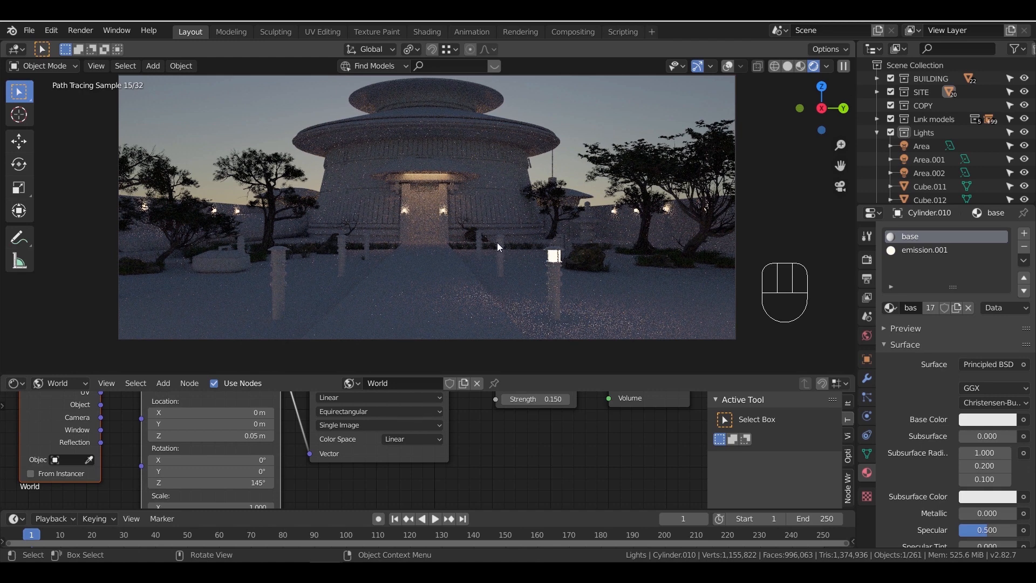
{"action": "left_click", "coordinate": [727, 66]}
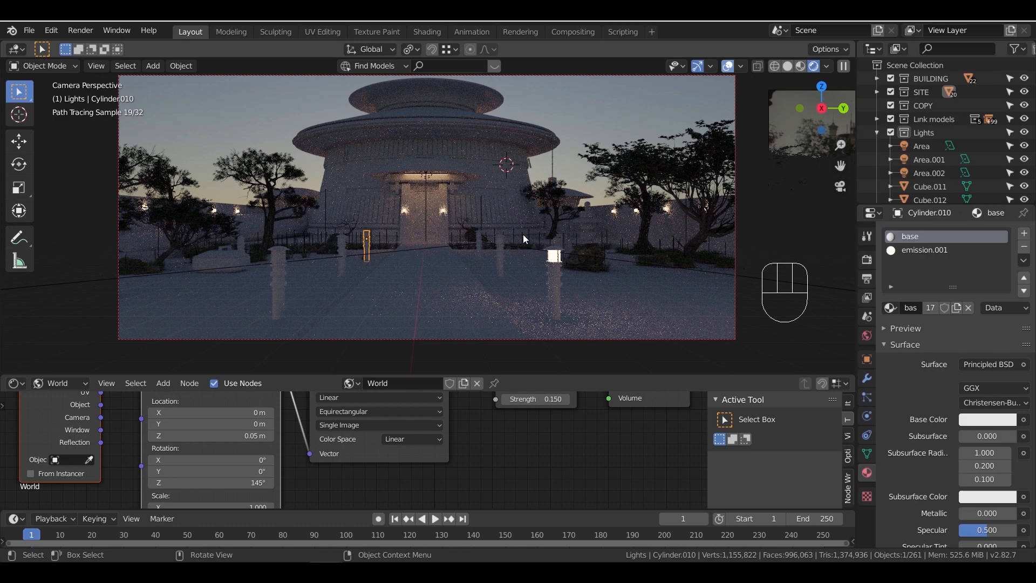
Select the five unlit posts with the glowing front post as active, link its object data to them, and deselect everything
{"action": "left_click", "coordinate": [500, 246], "text": "shift"}
{"action": "left_click", "coordinate": [501, 249]}
{"action": "left_click", "coordinate": [479, 242], "text": "shift"}
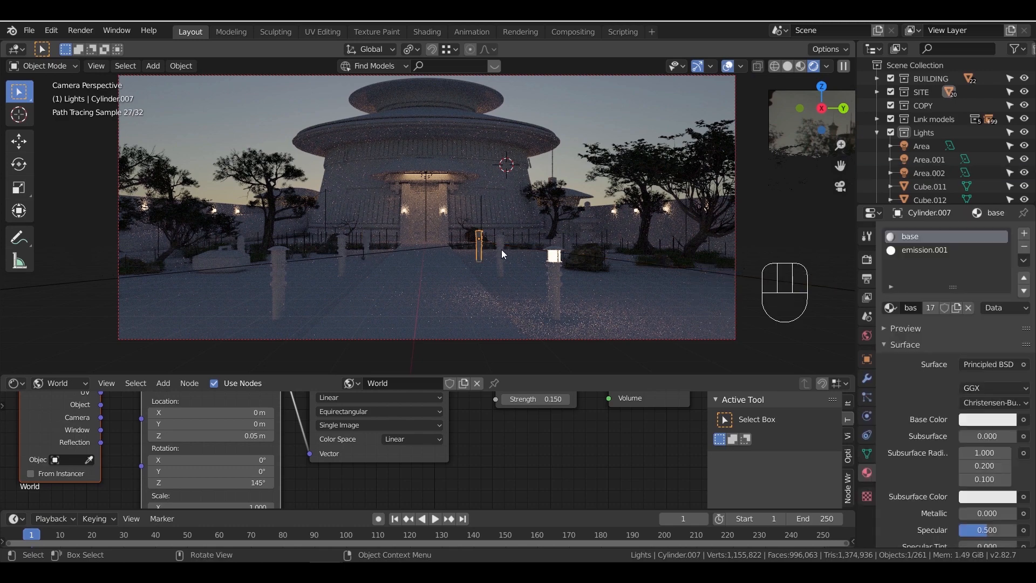
{"action": "left_click", "coordinate": [366, 241], "text": "shift"}
{"action": "left_click", "coordinate": [342, 249], "text": "shift"}
{"action": "left_click", "coordinate": [280, 263], "text": "shift"}
{"action": "left_click", "coordinate": [559, 275], "text": "shift"}
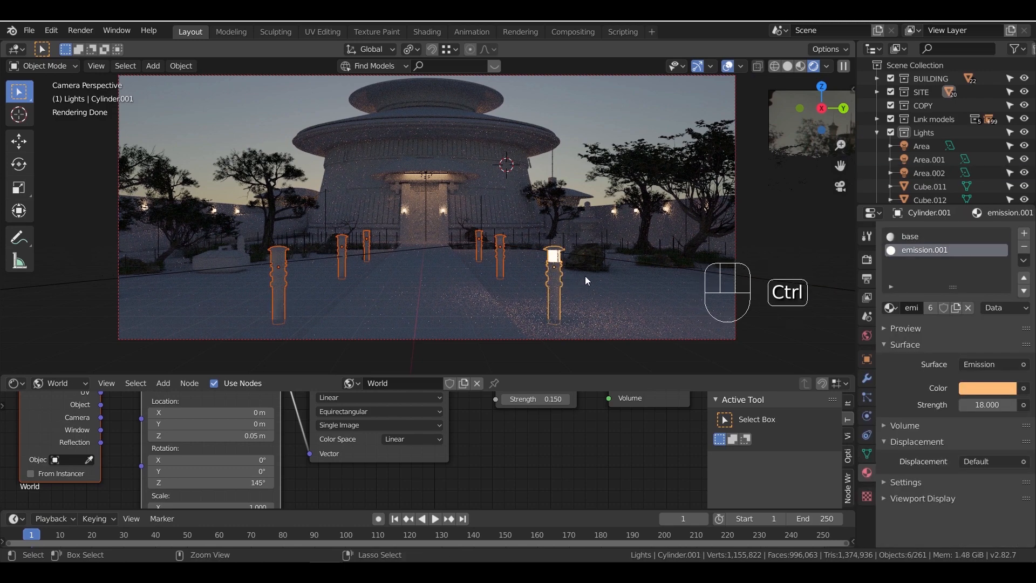
{"action": "key", "text": "ctrl+l"}
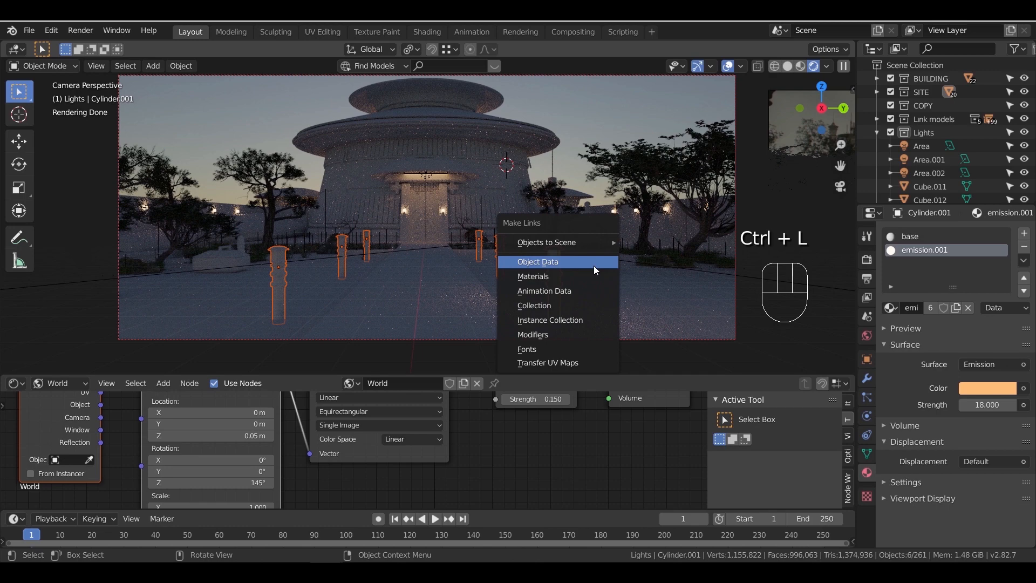
{"action": "left_click", "coordinate": [593, 266]}
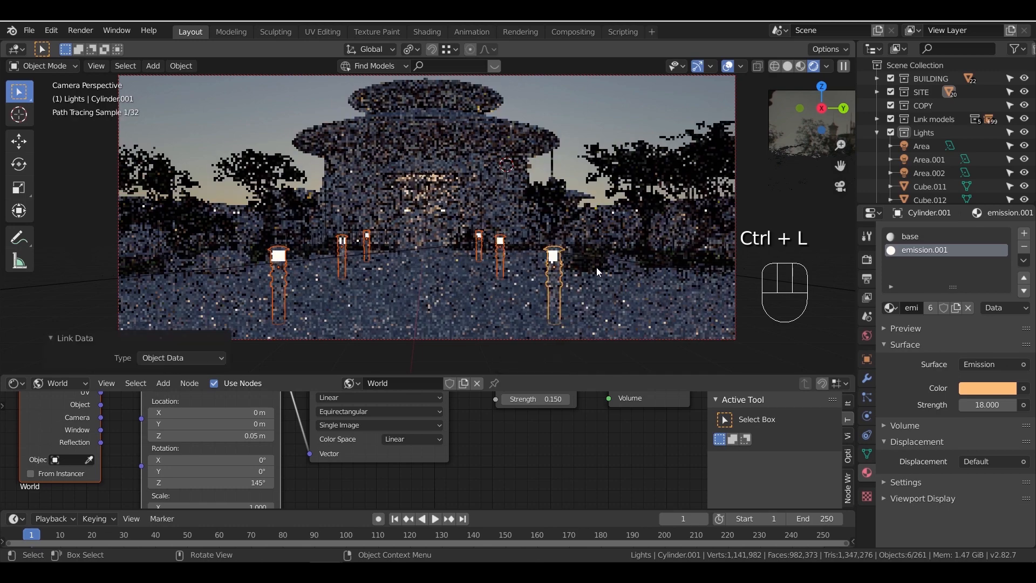
{"action": "left_click", "coordinate": [662, 117]}
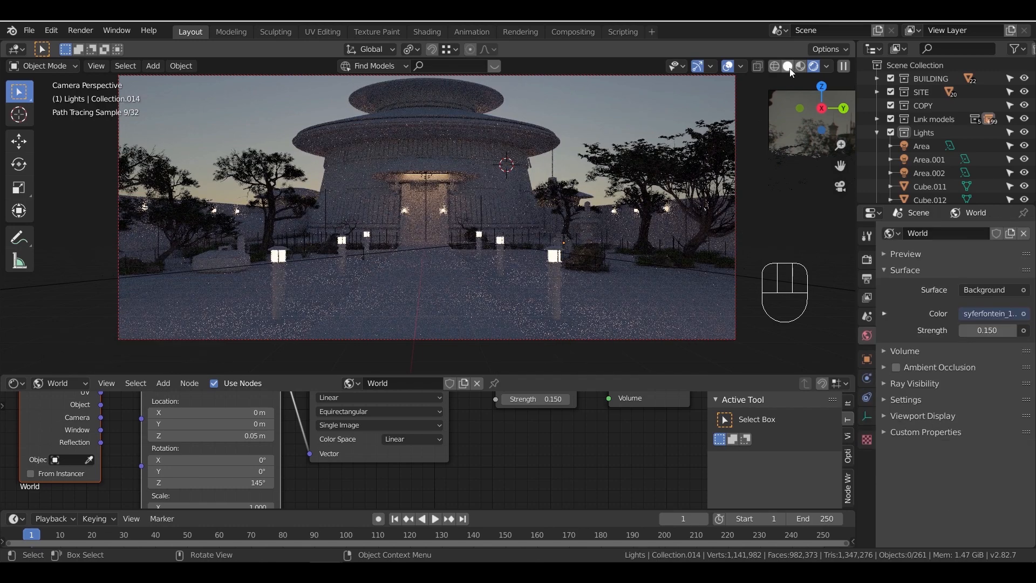
Show the viewport in material preview, set the shader editor to object materials, and enlarge the node area
{"action": "left_click", "coordinate": [789, 68]}
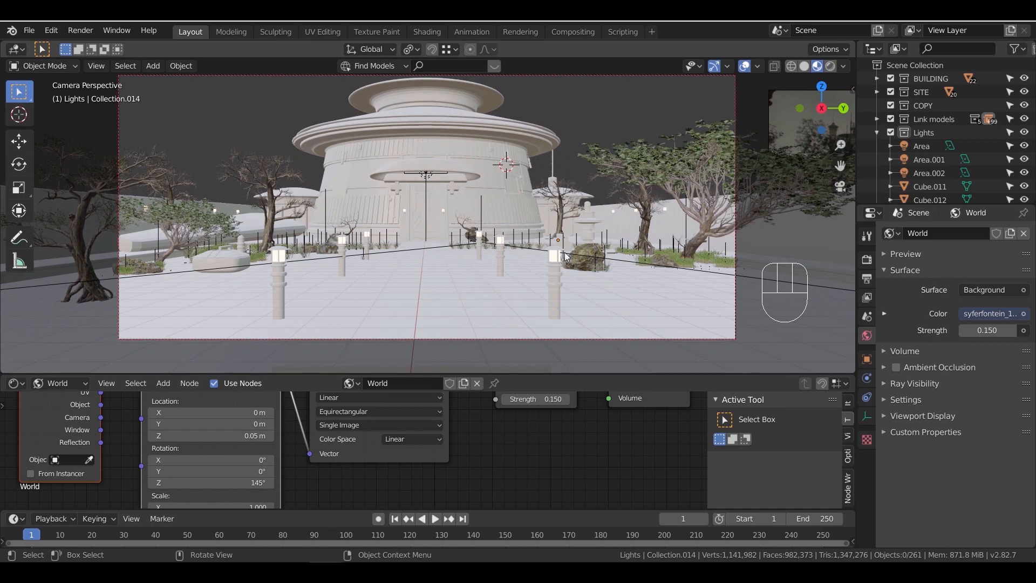
{"action": "left_click", "coordinate": [72, 384]}
{"action": "left_click", "coordinate": [66, 402]}
{"action": "left_click_drag", "start_coordinate": [666, 375], "coordinate": [666, 355]}
{"action": "mouse_move", "coordinate": [585, 228]}
{"action": "middle_mouse_down", "text": "shift"}
{"action": "mouse_move", "coordinate": [574, 219]}
{"action": "mouse_move", "coordinate": [572, 228]}
{"action": "middle_mouse_up", "text": "shift"}
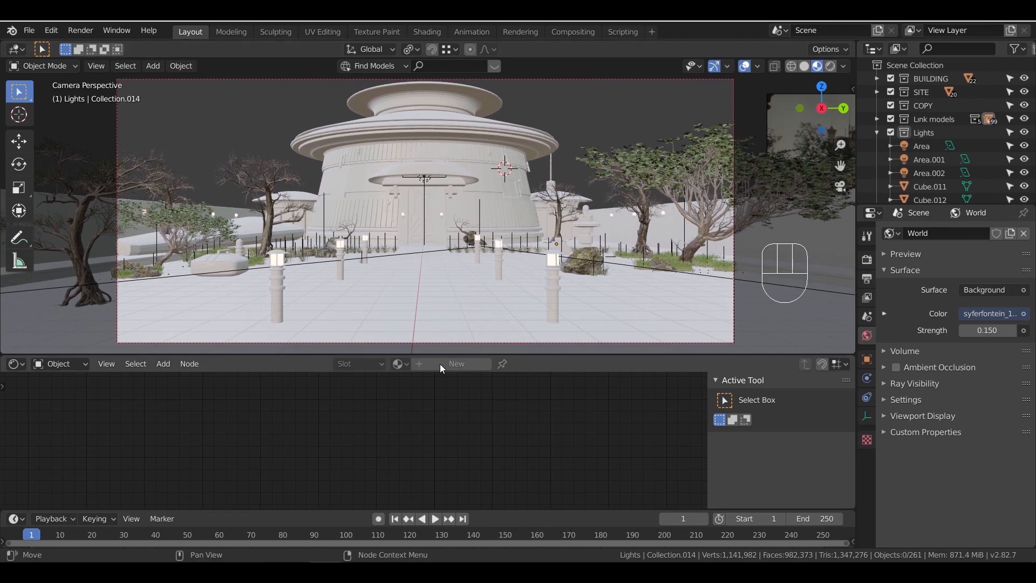
Select the flat plane on one side of the courtyard's central path and give it a new material
{"action": "left_click", "coordinate": [641, 312]}
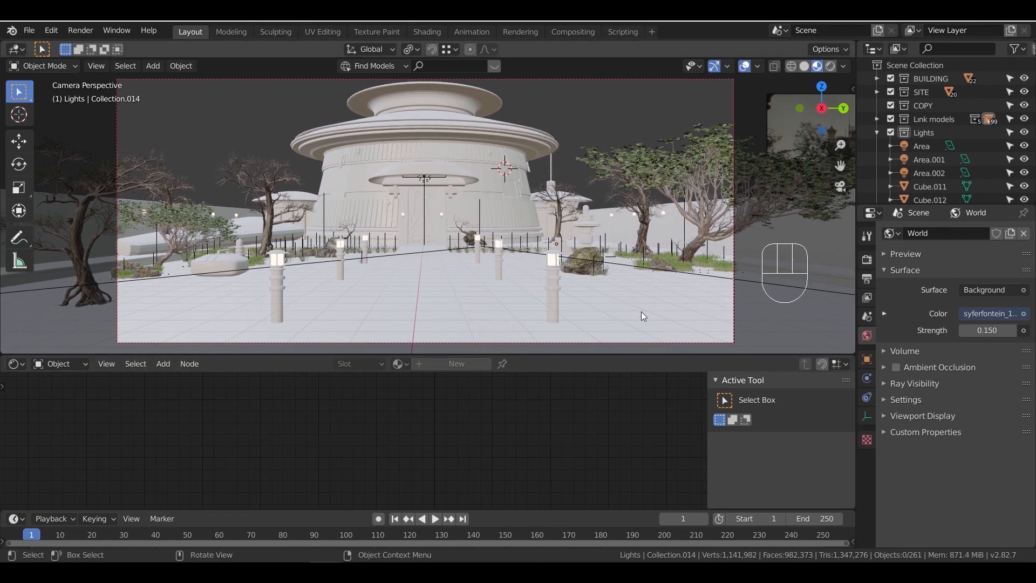
{"action": "middle_click_drag", "start_coordinate": [644, 312], "coordinate": [608, 214]}
{"action": "scroll", "coordinate": [565, 258], "scroll_direction": "down", "scroll_amount": 4}
{"action": "key", "text": "g"}
{"action": "right_click", "coordinate": [519, 190]}
{"action": "middle_click_drag", "start_coordinate": [536, 244], "coordinate": [589, 265]}
{"action": "middle_click_drag", "start_coordinate": [590, 264], "coordinate": [513, 309], "text": "shift"}
{"action": "scroll", "coordinate": [514, 310], "scroll_direction": "up", "scroll_amount": 2}
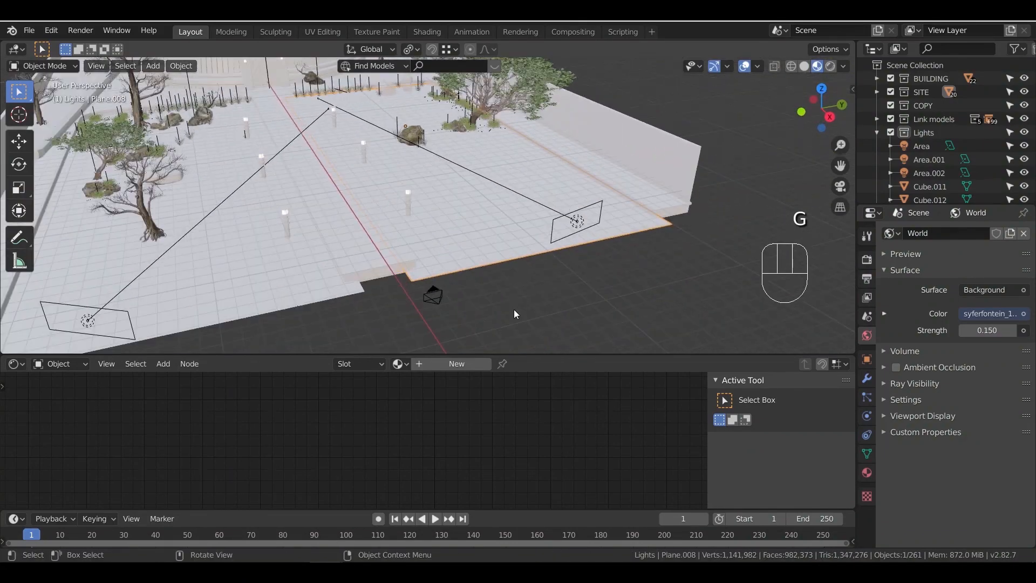
{"action": "left_click", "coordinate": [456, 363]}
{"action": "scroll", "coordinate": [371, 429], "scroll_direction": "down", "scroll_amount": 3}
{"action": "middle_click_drag", "start_coordinate": [371, 430], "coordinate": [325, 455]}
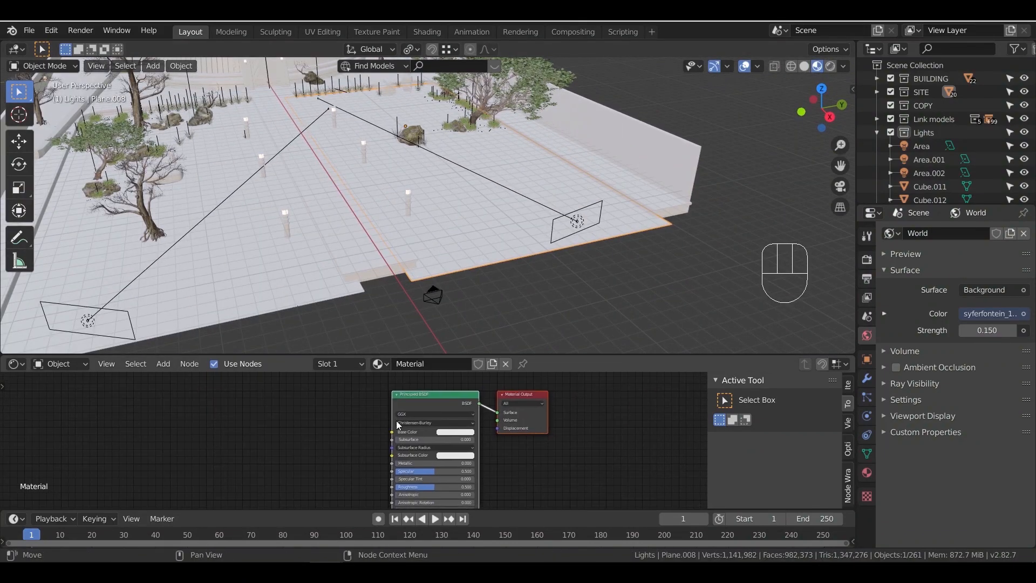
{"action": "key", "text": "n"}
{"action": "scroll", "coordinate": [565, 421], "scroll_direction": "up", "scroll_amount": 2}
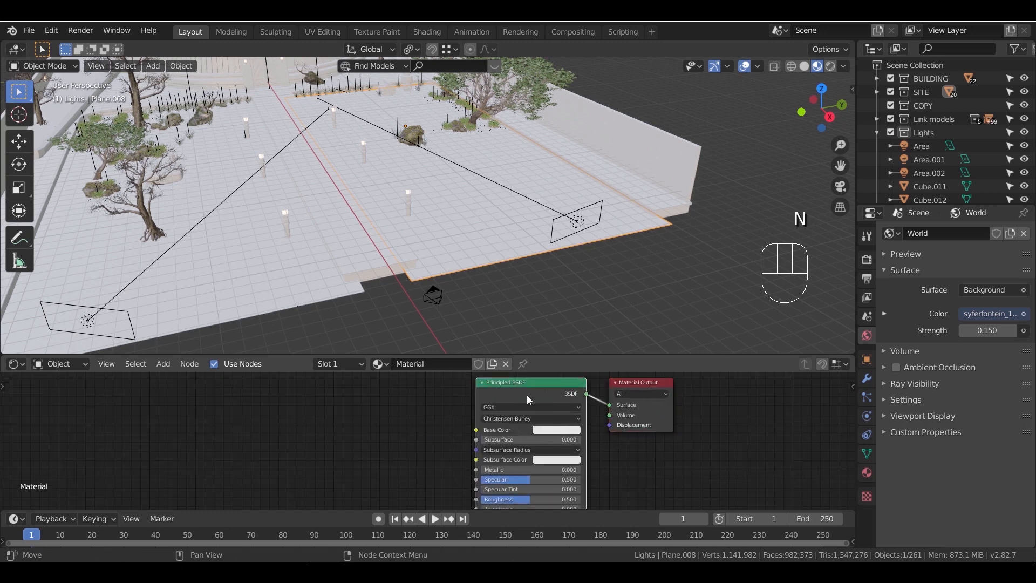
Replace the plane material's Principled BSDF with a Glossy BSDF linked to the output's Surface
{"action": "key", "text": "x"}
{"action": "middle_click_drag", "start_coordinate": [526, 394], "coordinate": [528, 440]}
{"action": "key", "text": "shift+a"}
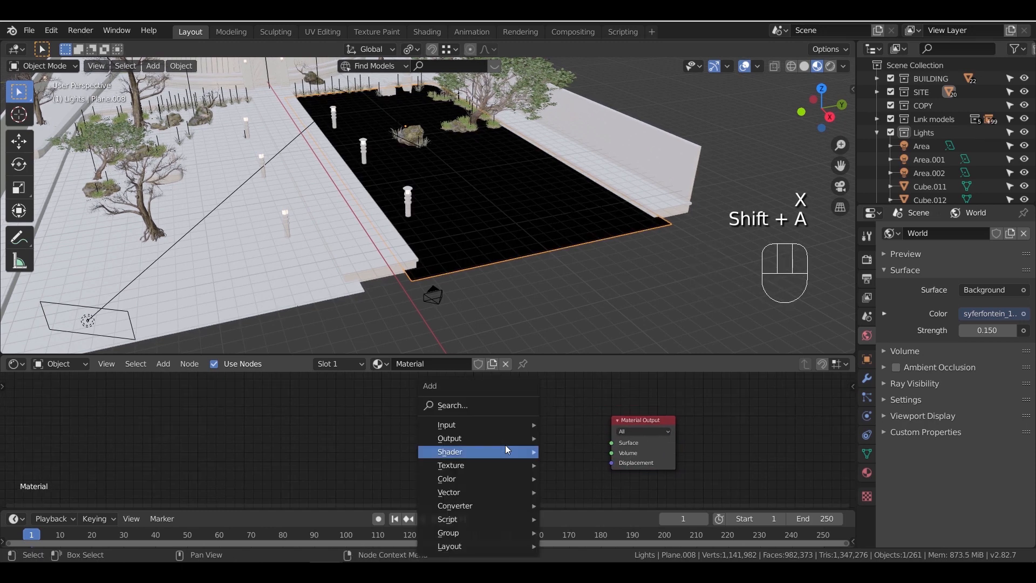
{"action": "mouse_move", "coordinate": [536, 446]}
{"action": "left_click", "coordinate": [579, 247]}
{"action": "left_click", "coordinate": [567, 414]}
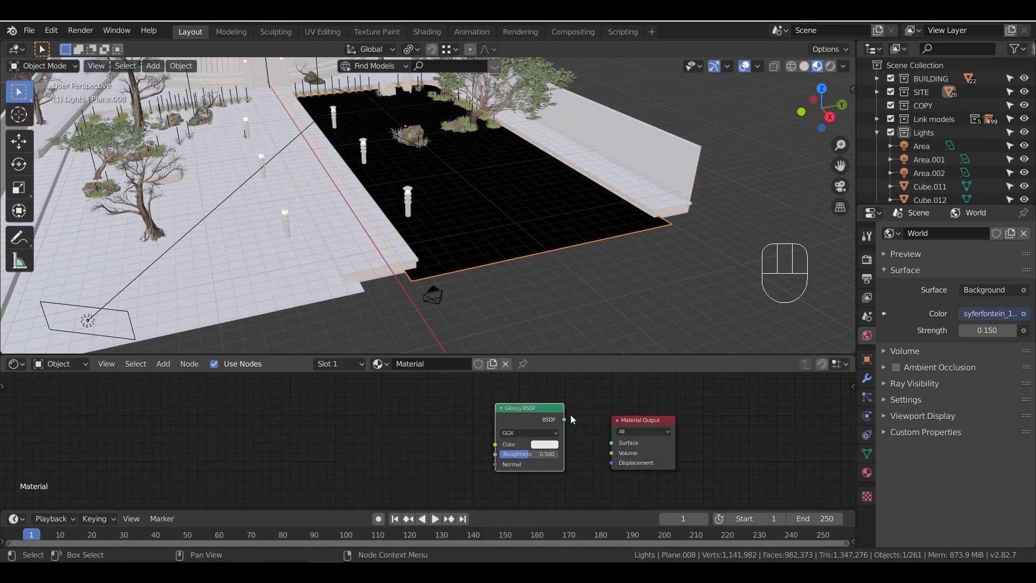
{"action": "left_click_drag", "start_coordinate": [564, 420], "coordinate": [612, 443]}
{"action": "scroll", "coordinate": [588, 448], "scroll_direction": "up", "scroll_amount": 2}
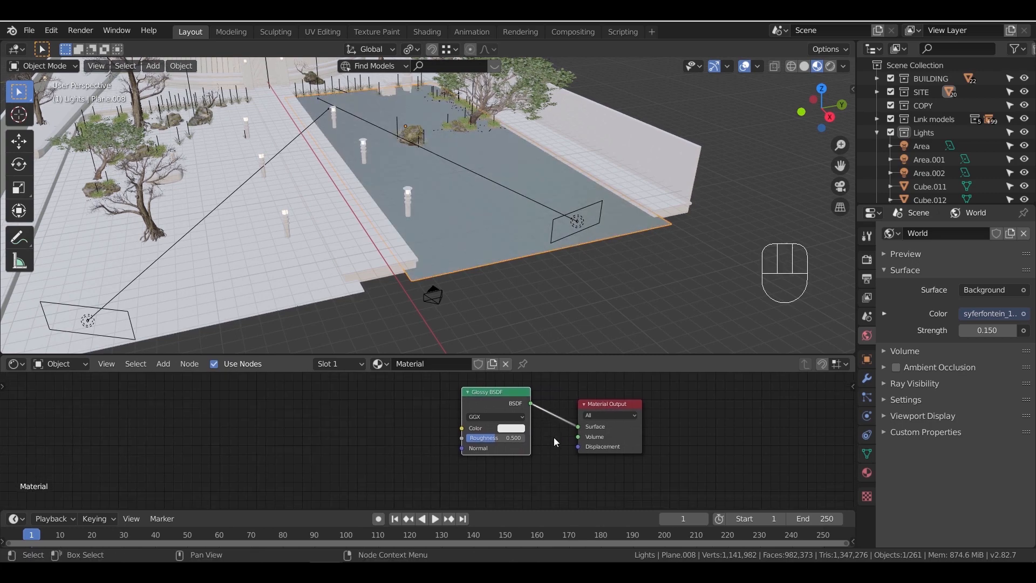
Set the Glossy BSDF's roughness to 0.037 after trying 0
{"action": "double_click", "coordinate": [540, 440]}
{"action": "type", "text": "0"}
{"action": "key", "text": "Return"}
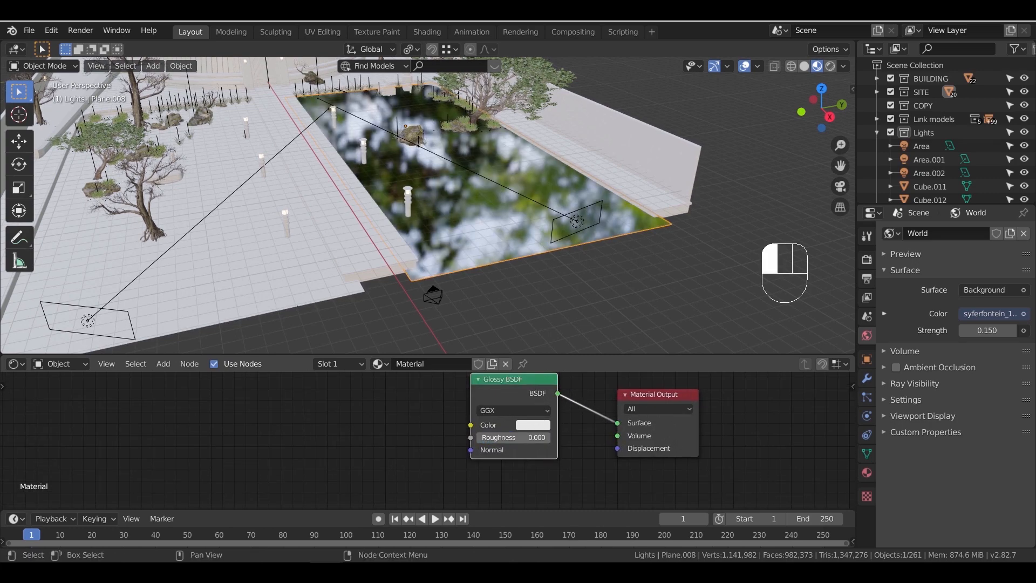
{"action": "double_click", "coordinate": [541, 438]}
{"action": "type", "text": "0.037"}
{"action": "key", "text": "Return"}
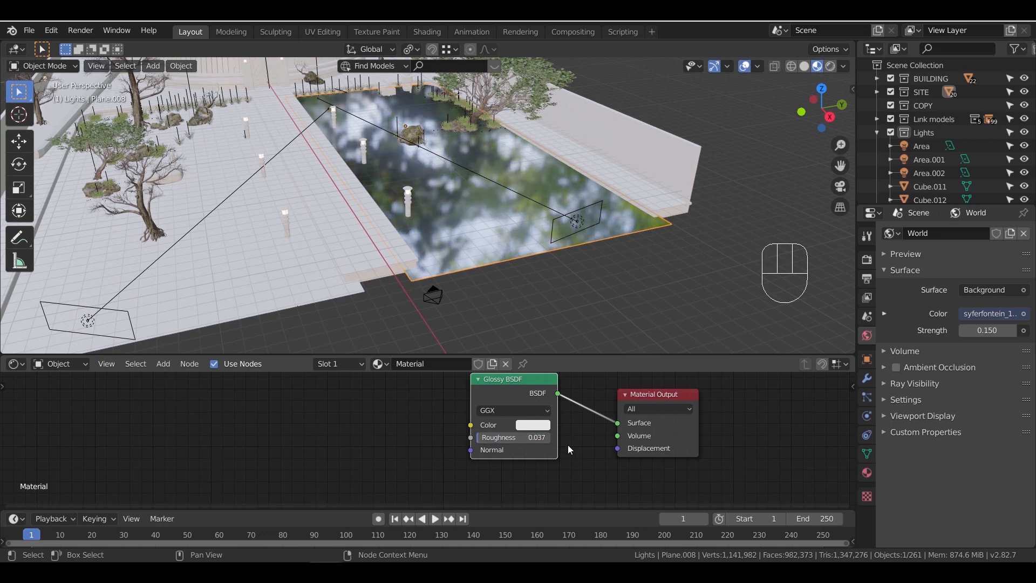
Add a Bump node ahead of the Glossy BSDF
{"action": "left_click", "coordinate": [425, 429]}
{"action": "middle_click_drag", "start_coordinate": [425, 427], "coordinate": [454, 445]}
{"action": "key", "text": "shift+a"}
{"action": "left_click", "coordinate": [372, 409]}
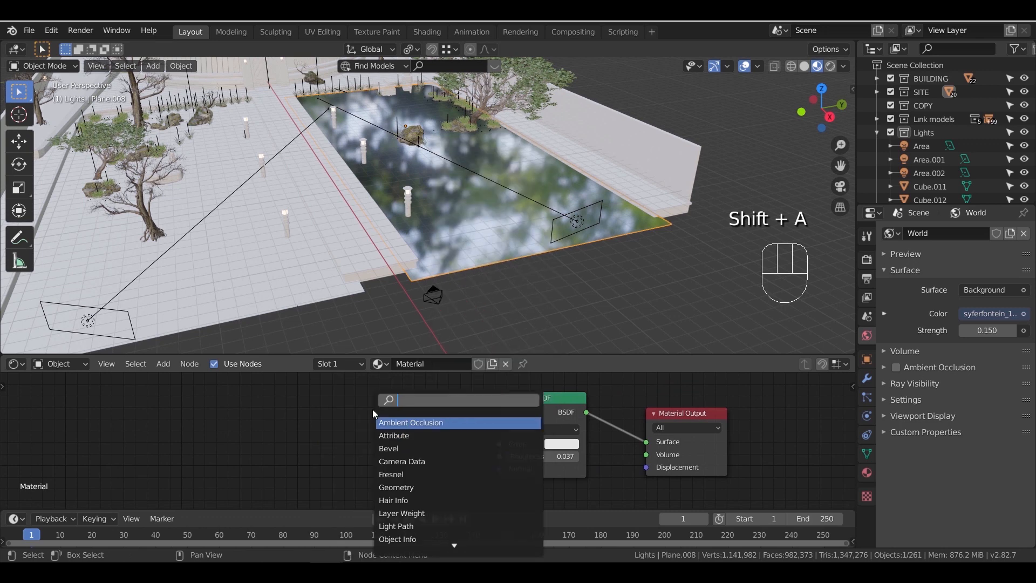
{"action": "type", "text": "bum"}
{"action": "left_click", "coordinate": [389, 422]}
{"action": "left_click", "coordinate": [388, 422]}
Add a Math node ahead of the Bump node
{"action": "middle_click_drag", "start_coordinate": [257, 429], "coordinate": [344, 430]}
{"action": "key", "text": "shift+a"}
{"action": "left_click", "coordinate": [325, 407]}
{"action": "type", "text": "math"}
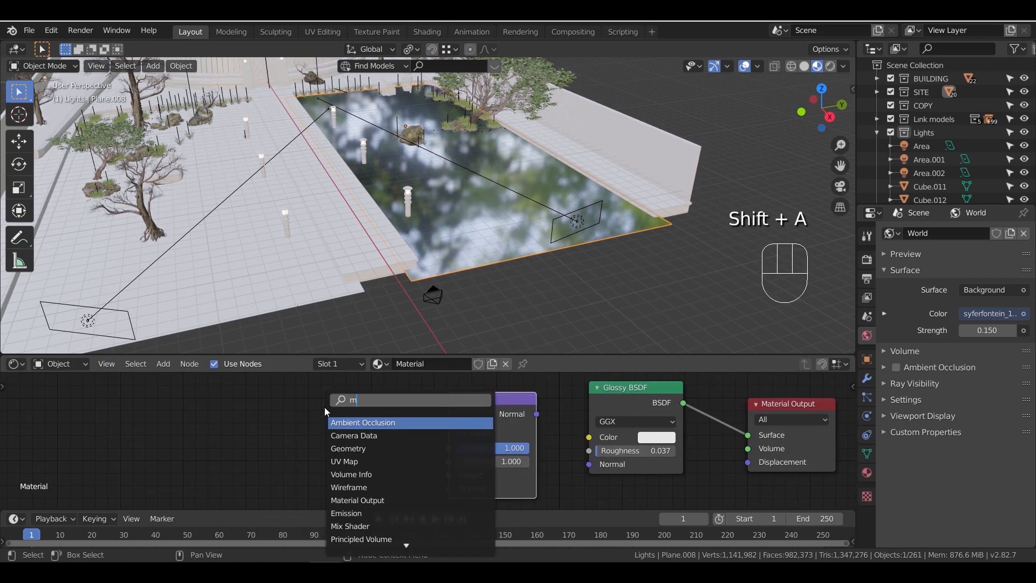
{"action": "key", "text": "Return"}
{"action": "left_click", "coordinate": [345, 414]}
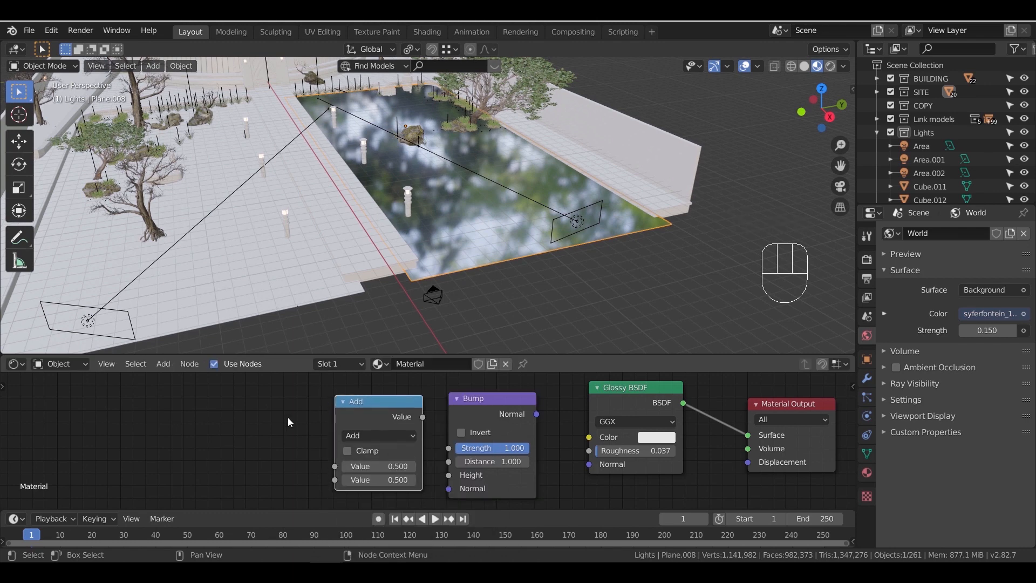
Add a Musgrave Texture node ahead of the Math node
{"action": "key", "text": "shift+a"}
{"action": "left_click", "coordinate": [254, 417]}
{"action": "type", "text": "m"}
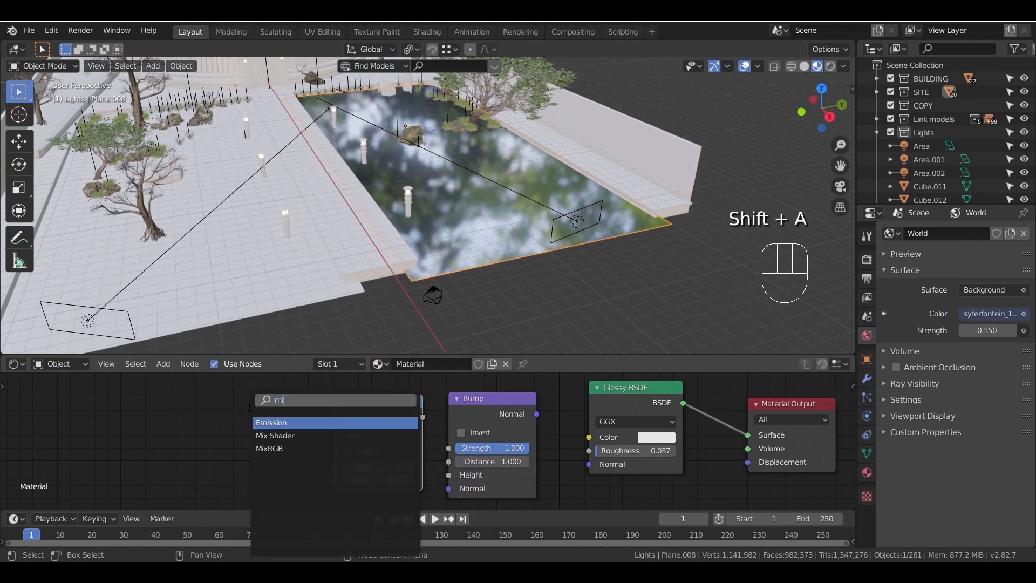
{"action": "type", "text": "u"}
{"action": "left_click", "coordinate": [284, 422]}
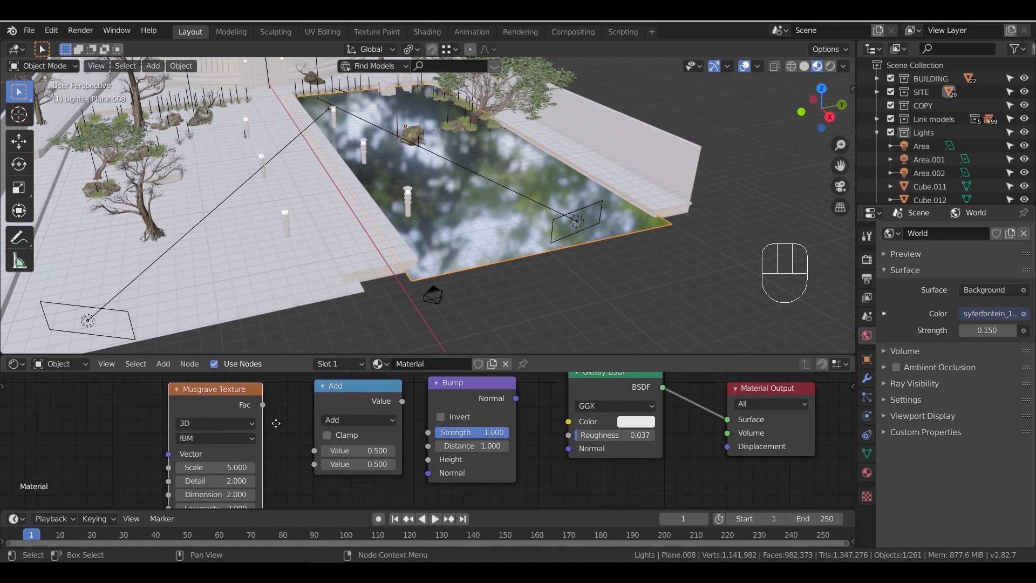
Feed the Musgrave Fac through the Math node set to Multiply into the Bump height, with Bump driving the Glossy normal
{"action": "left_click_drag", "start_coordinate": [515, 398], "coordinate": [565, 459]}
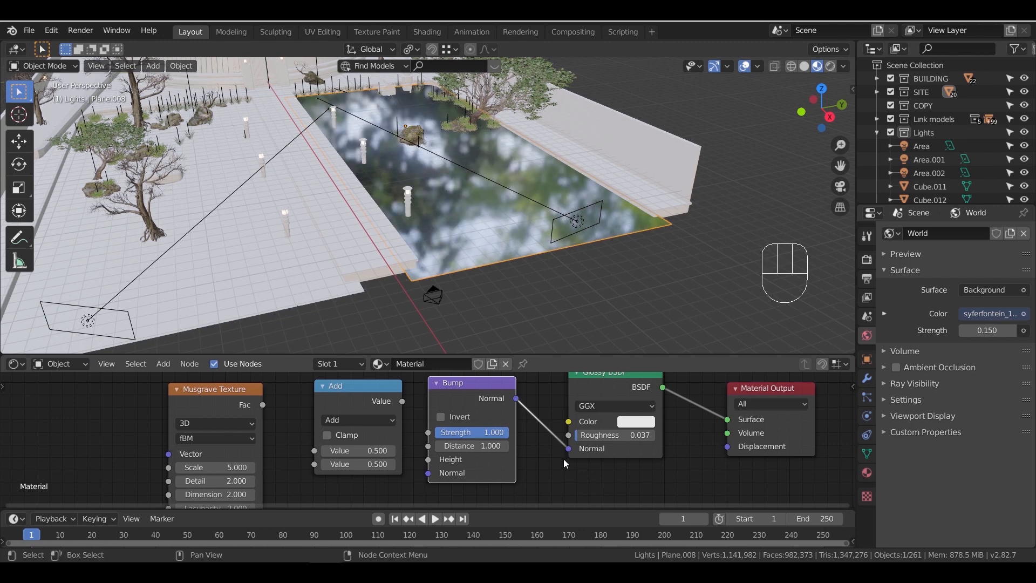
{"action": "middle_click_drag", "start_coordinate": [420, 424], "coordinate": [439, 415]}
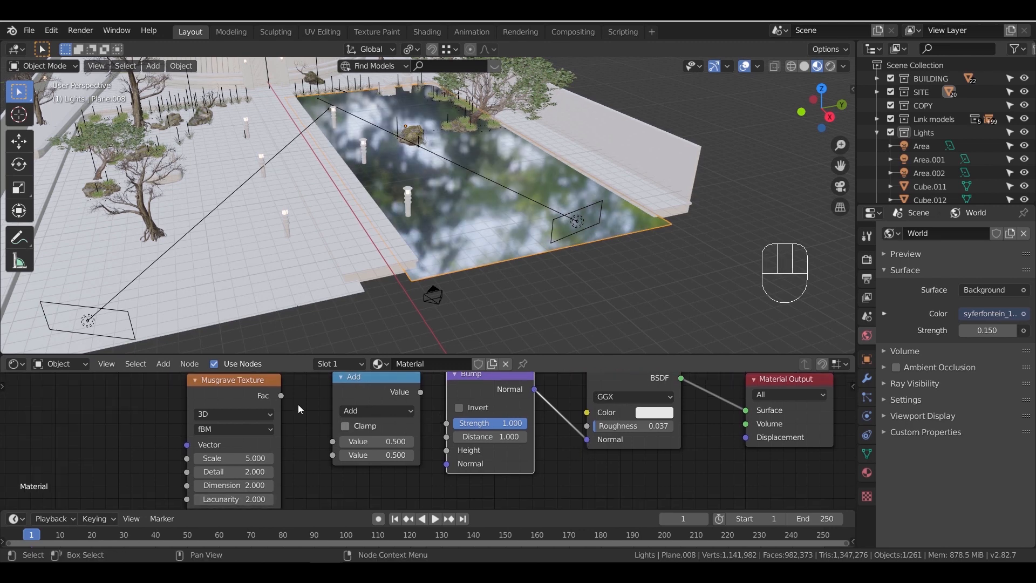
{"action": "left_click_drag", "start_coordinate": [282, 396], "coordinate": [334, 442]}
{"action": "left_click", "coordinate": [377, 410]}
{"action": "left_click", "coordinate": [372, 282]}
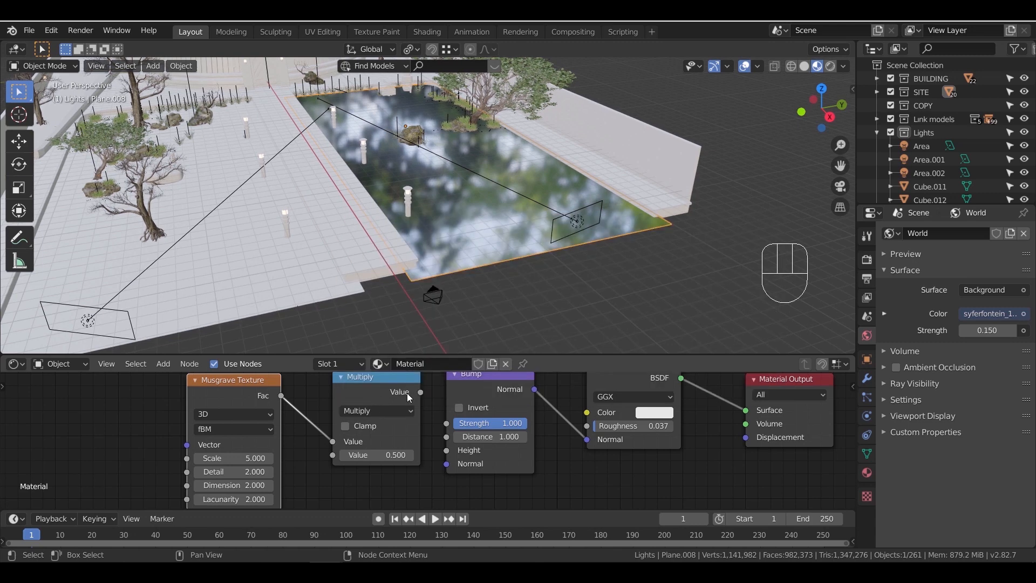
{"action": "left_click_drag", "start_coordinate": [420, 393], "coordinate": [432, 416]}
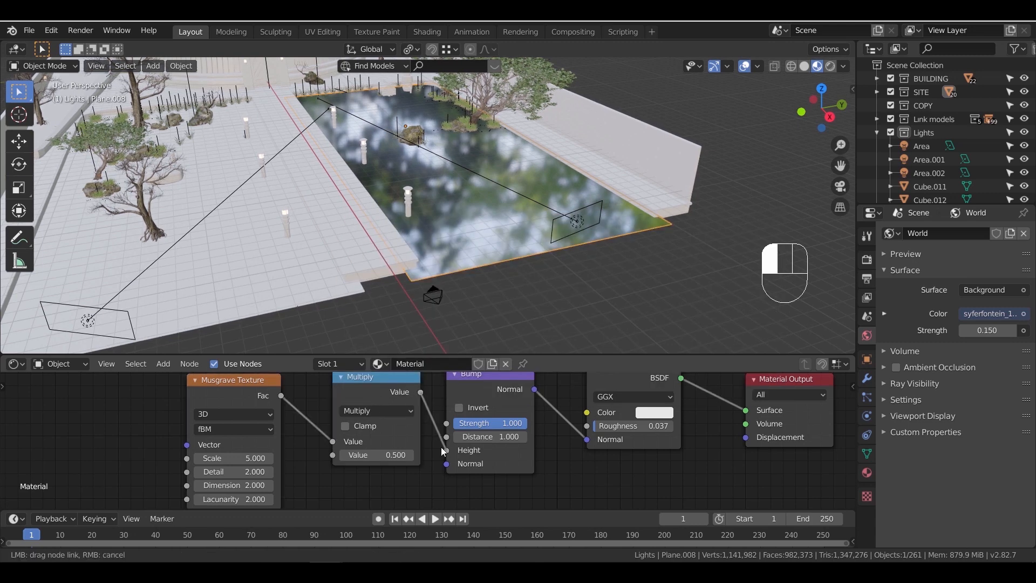
Link the Multiply value to the Bump height and switch the Musgrave texture to 4D with W at -0.182
{"action": "left_click_drag", "start_coordinate": [444, 451], "coordinate": [446, 450]}
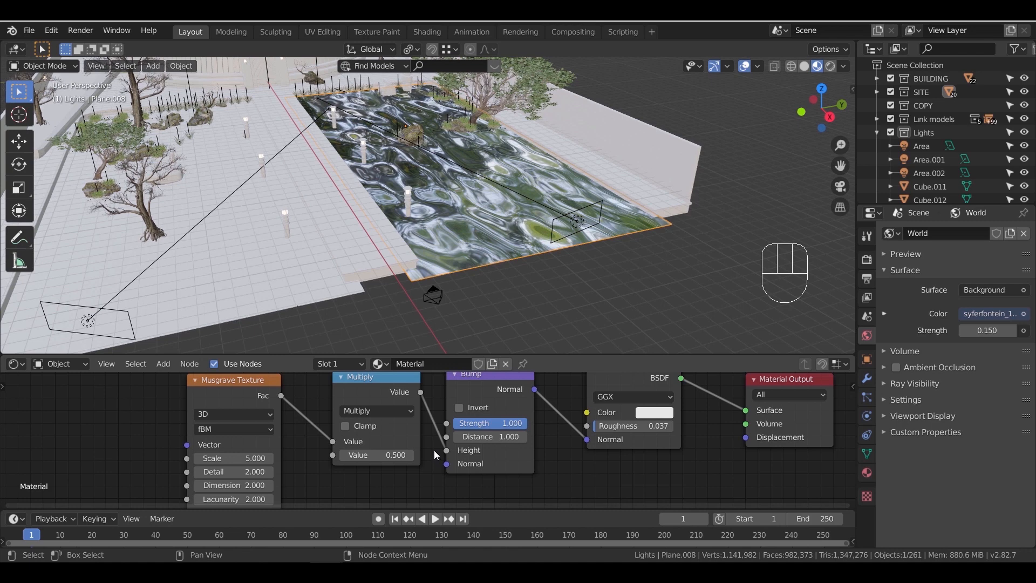
{"action": "middle_click_drag", "start_coordinate": [303, 452], "coordinate": [362, 430]}
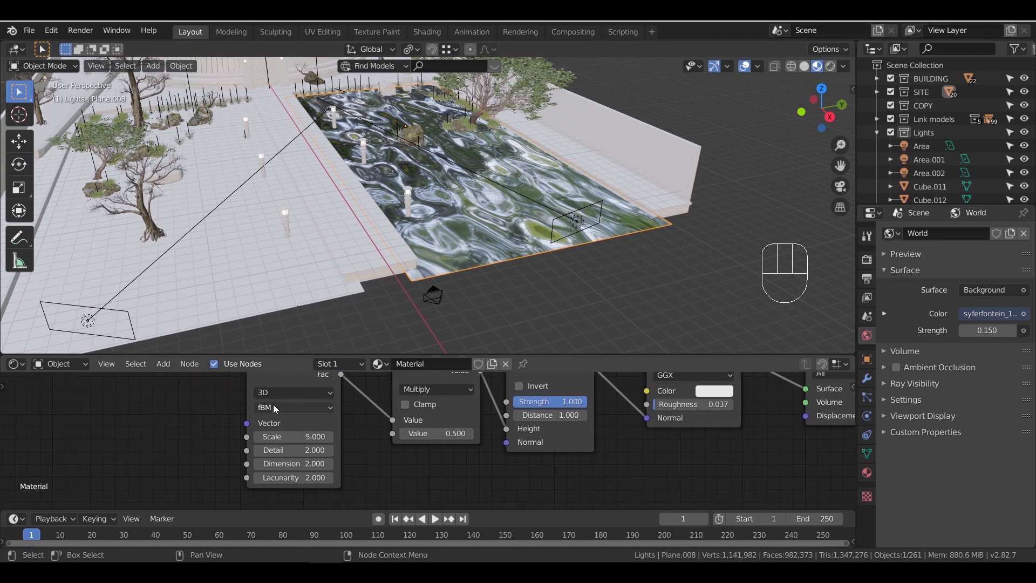
{"action": "left_click", "coordinate": [295, 393]}
{"action": "left_click", "coordinate": [294, 446]}
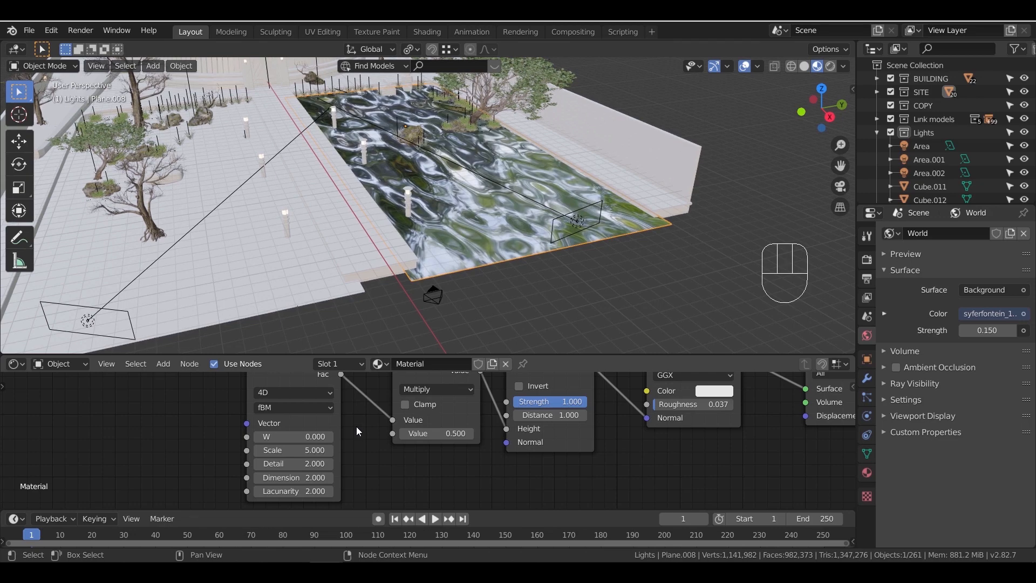
{"action": "left_click", "coordinate": [306, 436]}
{"action": "type", "text": "-0.182"}
{"action": "key", "text": "Return"}
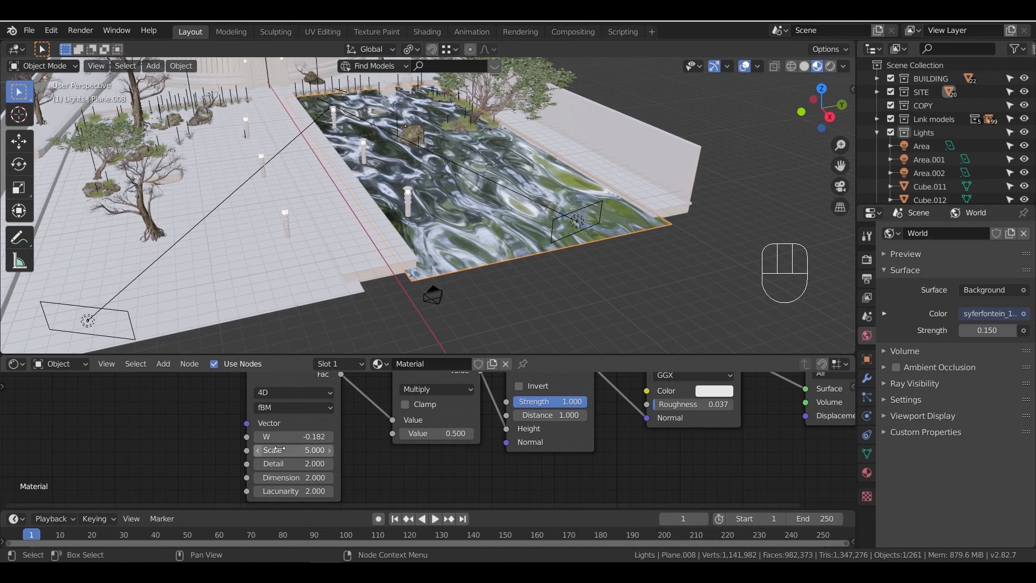
Set the Musgrave texture's scale to 147, detail to 7.9 and lacunarity to 1
{"action": "left_click", "coordinate": [279, 449]}
{"action": "type", "text": "147"}
{"action": "left_click", "coordinate": [291, 464]}
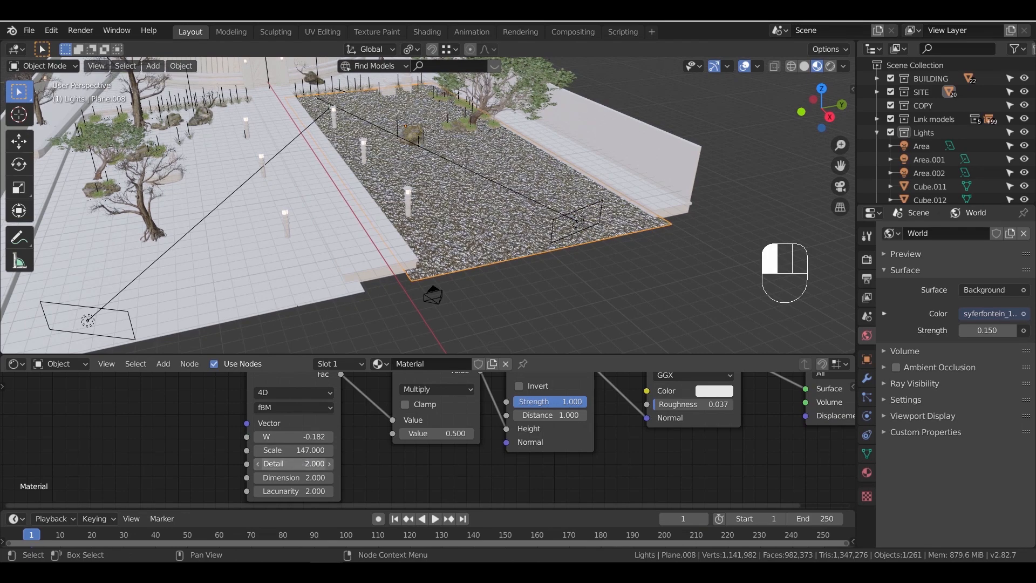
{"action": "key", "text": "Return"}
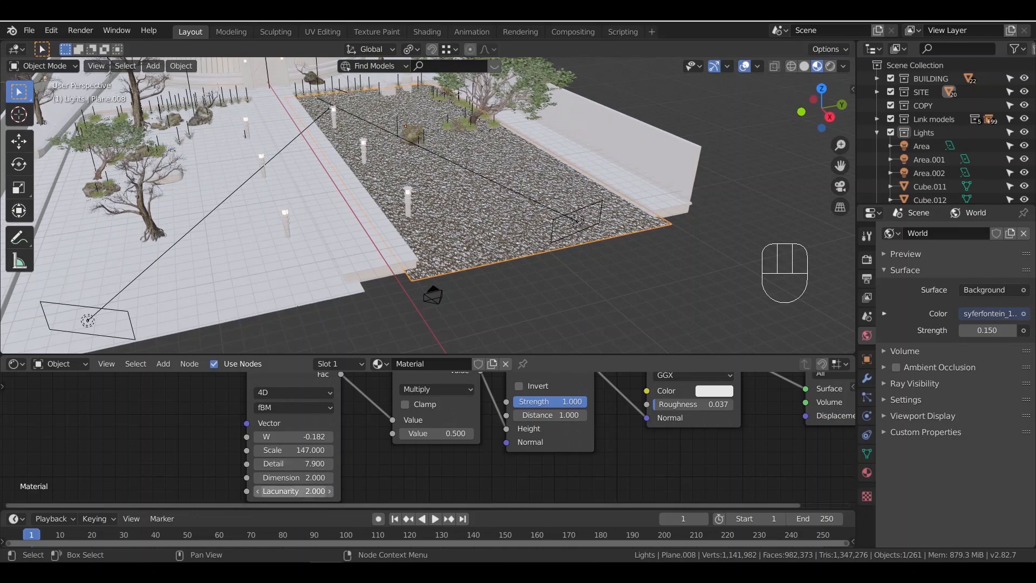
{"action": "left_click", "coordinate": [297, 491]}
{"action": "type", "text": "1"}
{"action": "key", "text": "Return"}
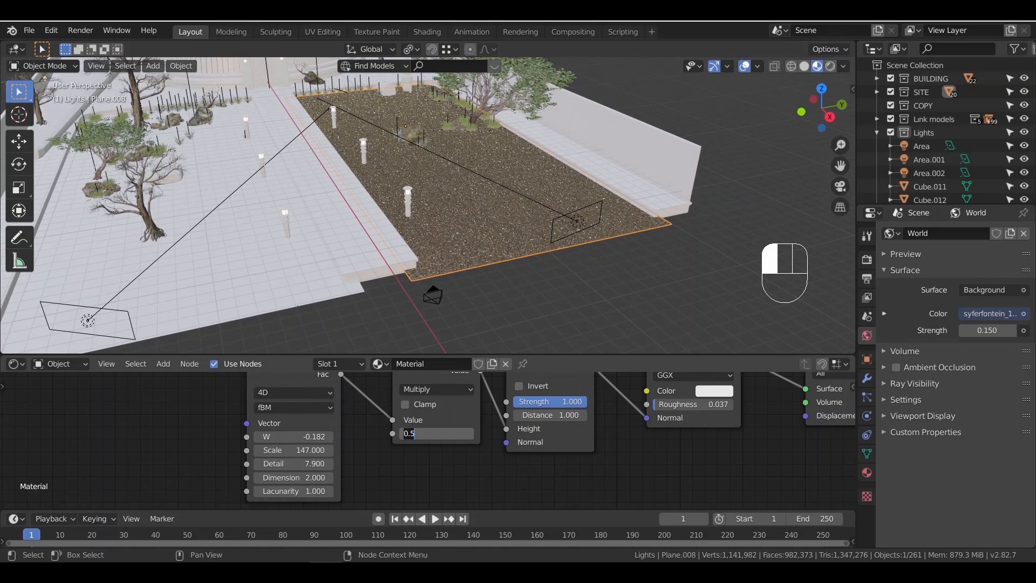
Set the Multiply node's value to 0.020 and the Bump strength to 0.045 for fine water ripples
{"action": "key", "text": "Return"}
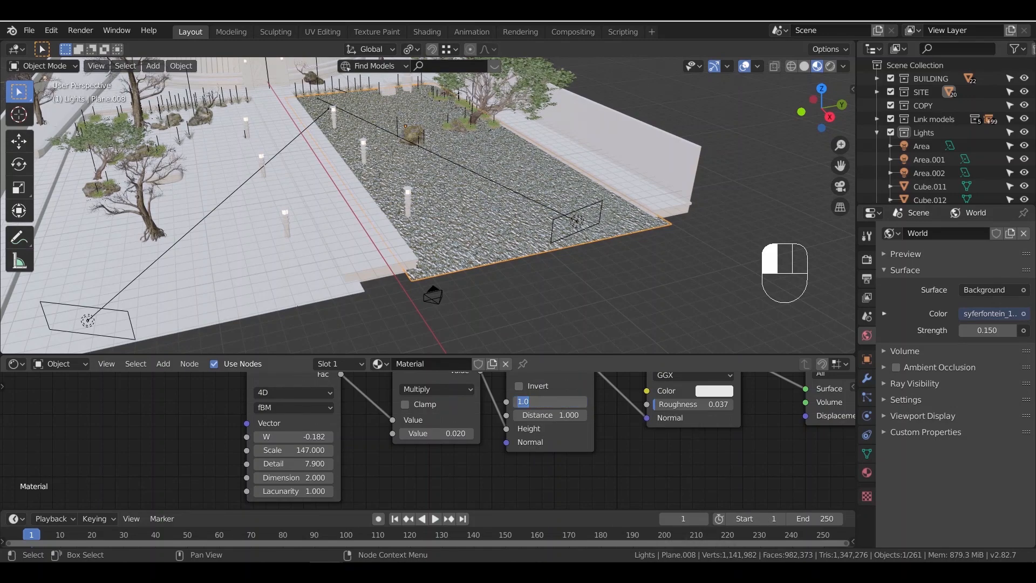
{"action": "type", "text": "0.045"}
{"action": "key", "text": "Return"}
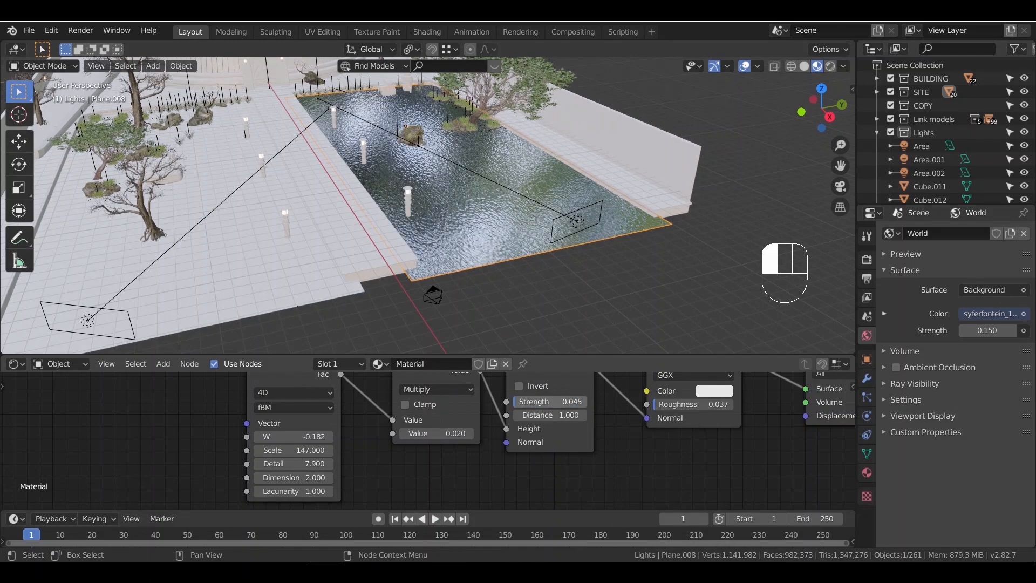
{"action": "scroll", "coordinate": [503, 264], "scroll_direction": "up", "scroll_amount": 10}
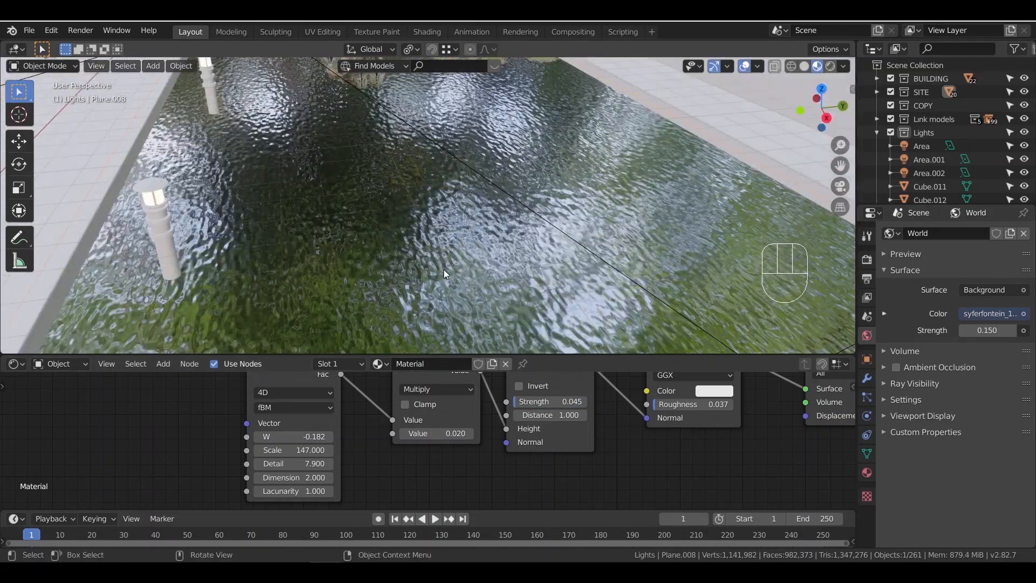
{"action": "middle_click_drag", "start_coordinate": [444, 270], "coordinate": [481, 272], "text": "shift"}
{"action": "scroll", "coordinate": [481, 272], "scroll_direction": "up", "scroll_amount": 3}
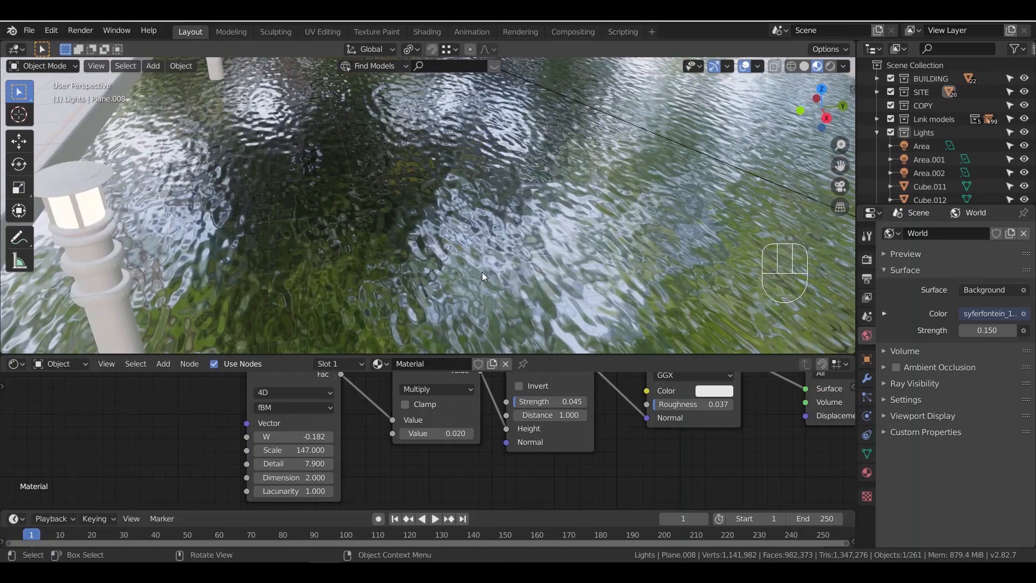
{"action": "scroll", "coordinate": [481, 272], "scroll_direction": "down", "scroll_amount": 10}
{"action": "scroll", "coordinate": [474, 300], "scroll_direction": "down", "scroll_amount": 2}
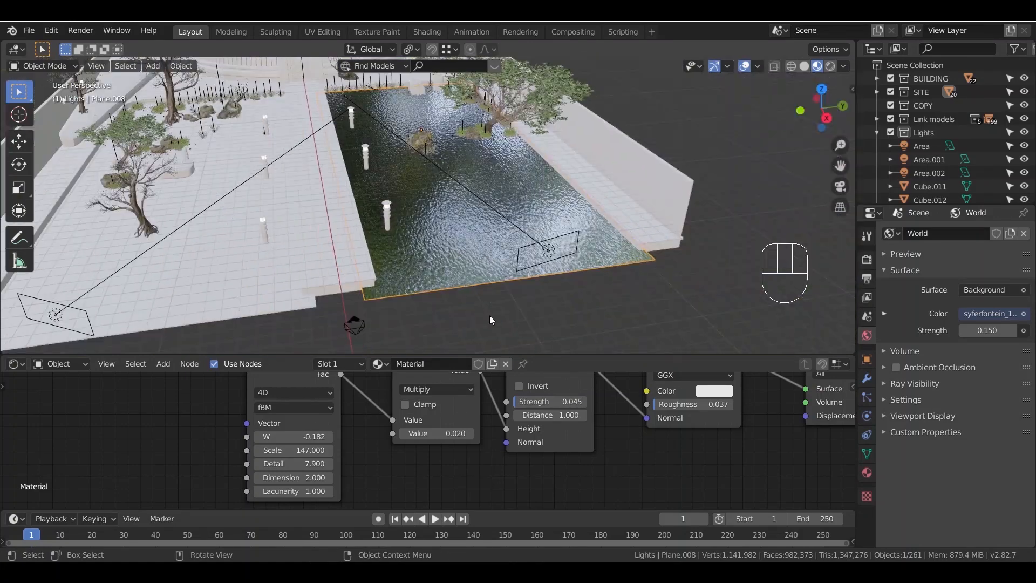
Tidy the water node chain by repositioning the Glossy BSDF, Material Output and Musgrave Texture nodes
{"action": "middle_click_drag", "start_coordinate": [675, 448], "coordinate": [507, 469]}
{"action": "scroll", "coordinate": [510, 468], "scroll_direction": "down", "scroll_amount": 4}
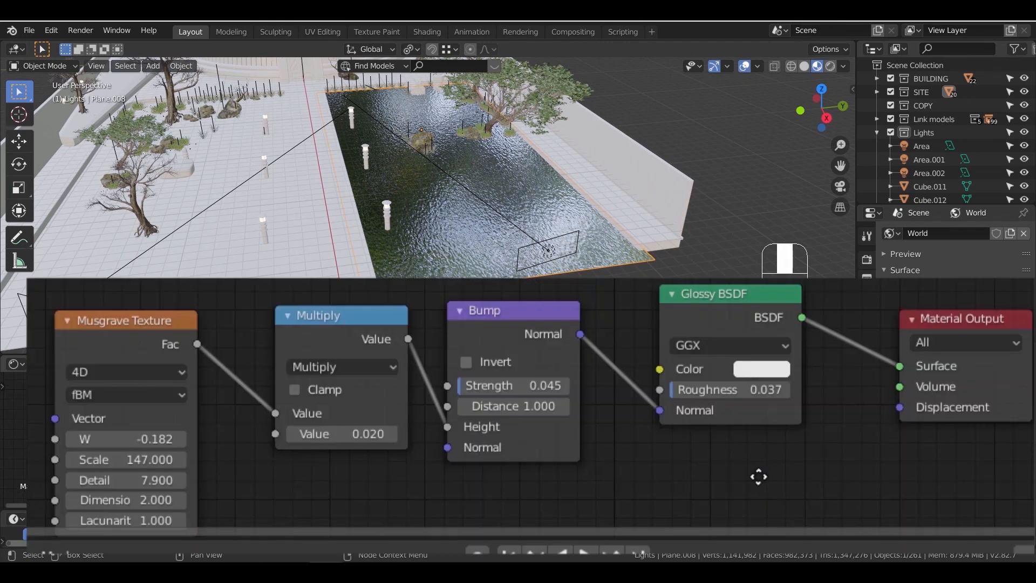
{"action": "left_click_drag", "start_coordinate": [726, 315], "coordinate": [703, 343]}
{"action": "left_click_drag", "start_coordinate": [929, 324], "coordinate": [885, 327]}
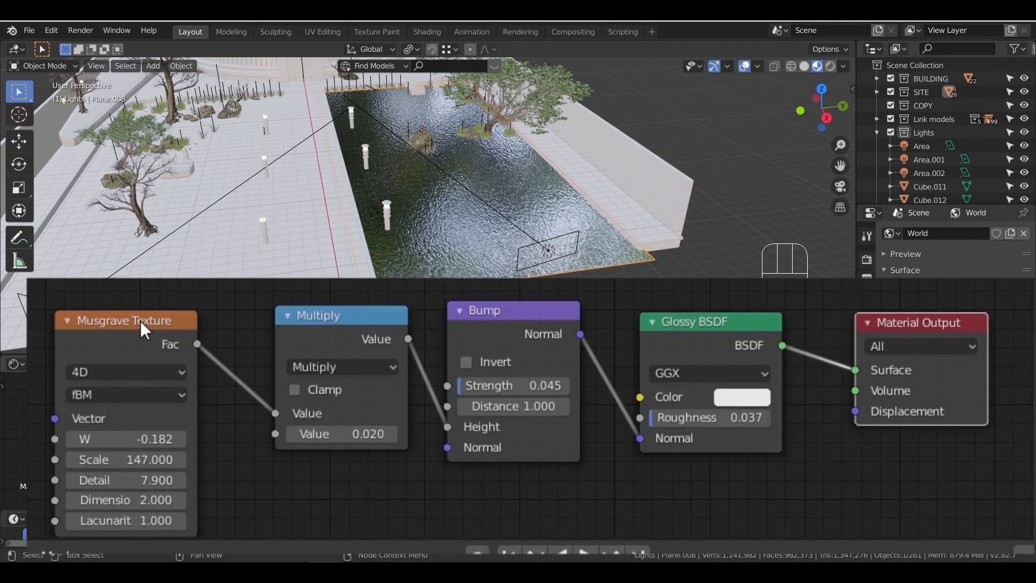
{"action": "left_click_drag", "start_coordinate": [142, 324], "coordinate": [145, 310]}
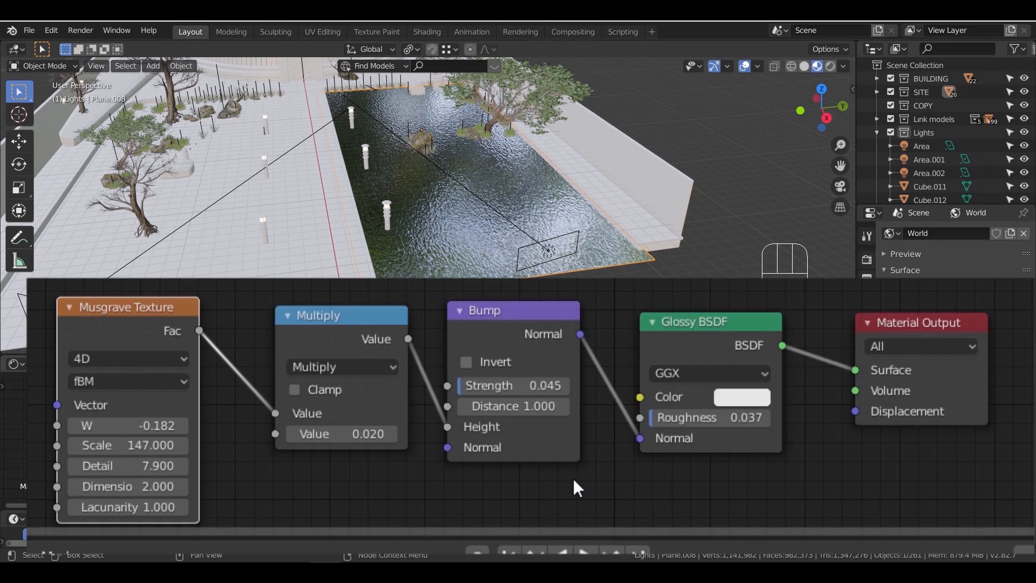
Apply the same water material to the courtyard plane on the other side of the central walkway
{"action": "left_click", "coordinate": [199, 294]}
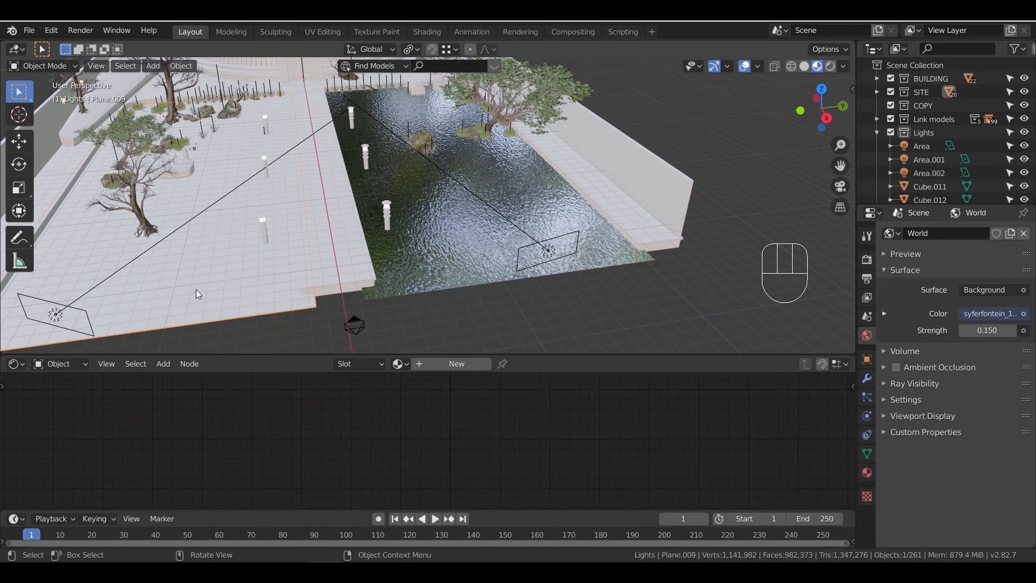
{"action": "left_click", "coordinate": [867, 472]}
{"action": "left_click", "coordinate": [514, 276]}
{"action": "left_click_drag", "start_coordinate": [885, 280], "coordinate": [132, 267]}
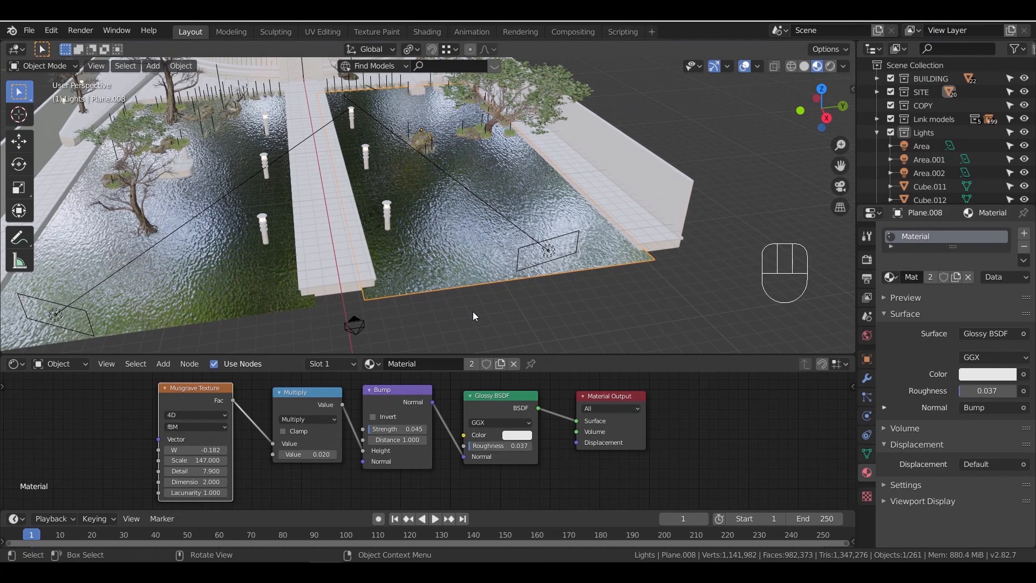
Create a new material on the central walkway object and name it floor
{"action": "left_click", "coordinate": [357, 260]}
{"action": "middle_click_drag", "start_coordinate": [357, 260], "coordinate": [510, 276], "text": "shift"}
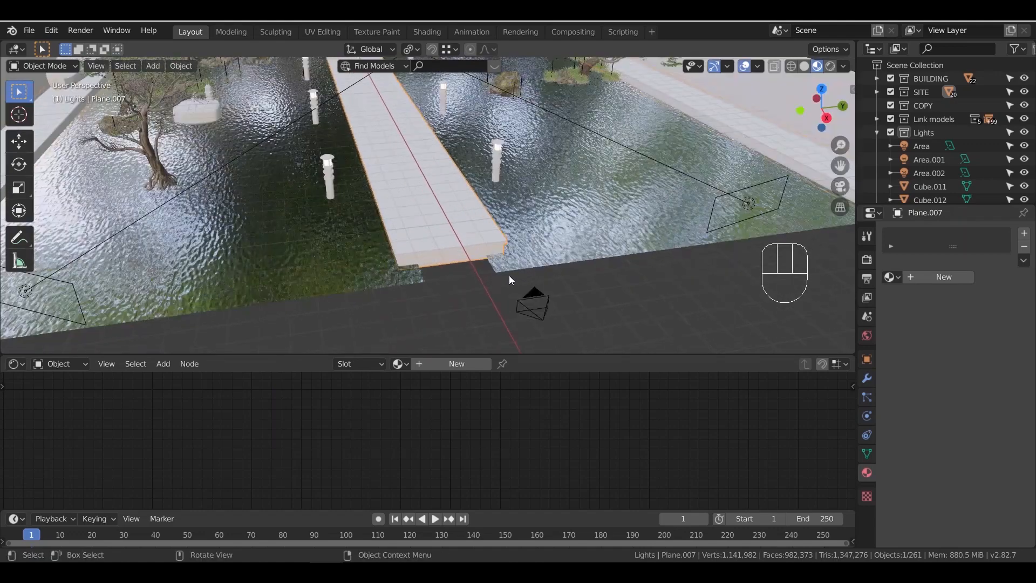
{"action": "left_click", "coordinate": [445, 365]}
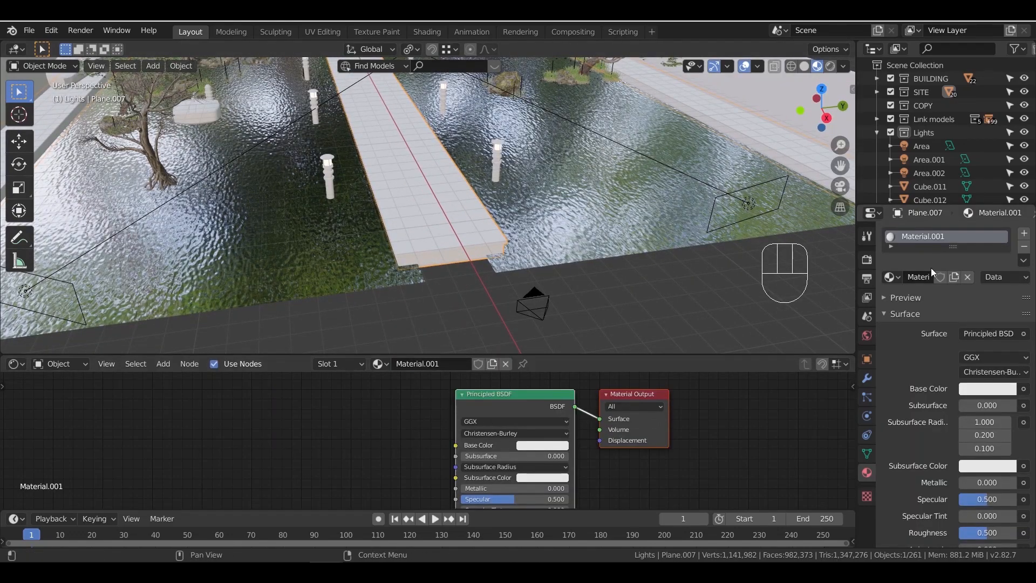
{"action": "middle_click_drag", "start_coordinate": [407, 449], "coordinate": [439, 437]}
{"action": "scroll", "coordinate": [453, 447], "scroll_direction": "up", "scroll_amount": 1}
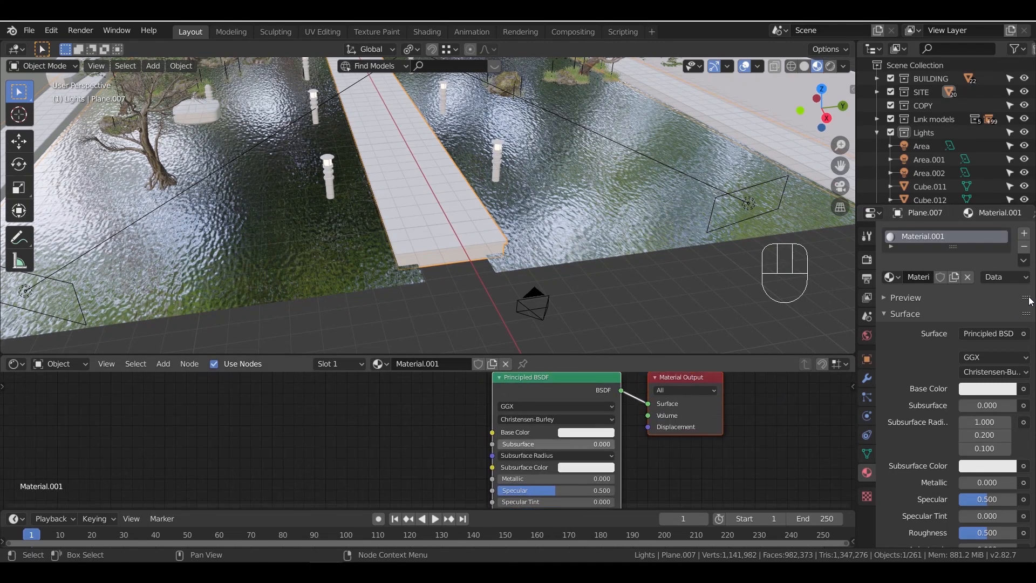
{"action": "left_click", "coordinate": [918, 277]}
{"action": "type", "text": "floor"}
{"action": "key", "text": "Return"}
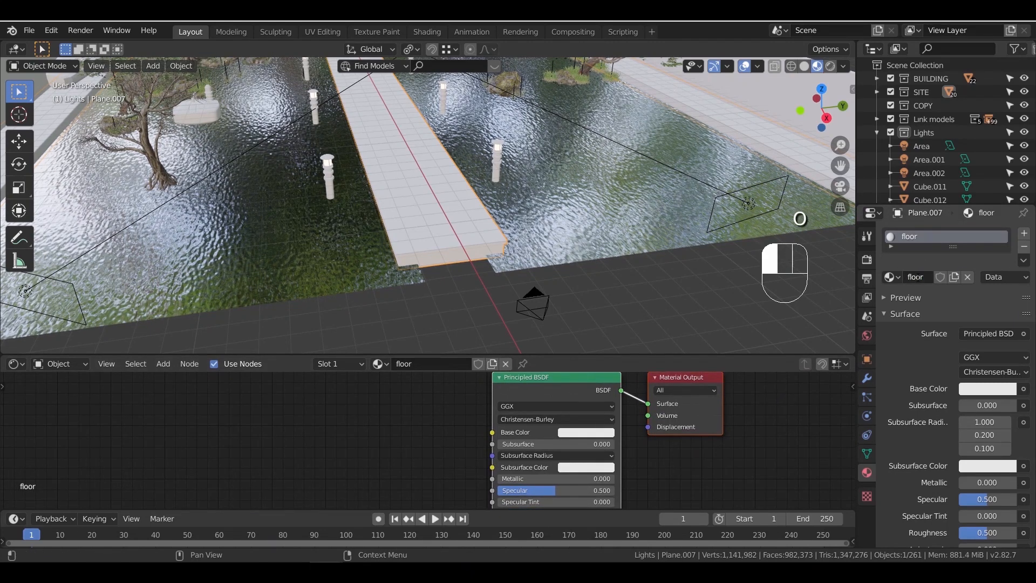
Add an Image Texture node ahead of the floor material's Principled BSDF
{"action": "scroll", "coordinate": [421, 438], "scroll_direction": "down", "scroll_amount": 1}
{"action": "scroll", "coordinate": [422, 440], "scroll_direction": "down", "scroll_amount": 1}
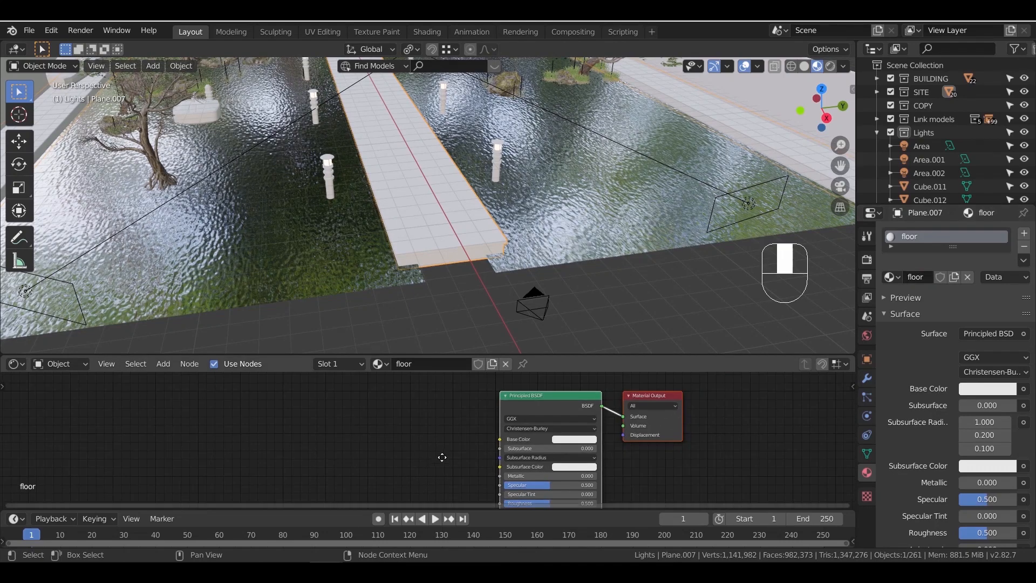
{"action": "middle_click_drag", "start_coordinate": [421, 440], "coordinate": [438, 435]}
{"action": "key", "text": "shift+a"}
{"action": "mouse_move", "coordinate": [432, 452]}
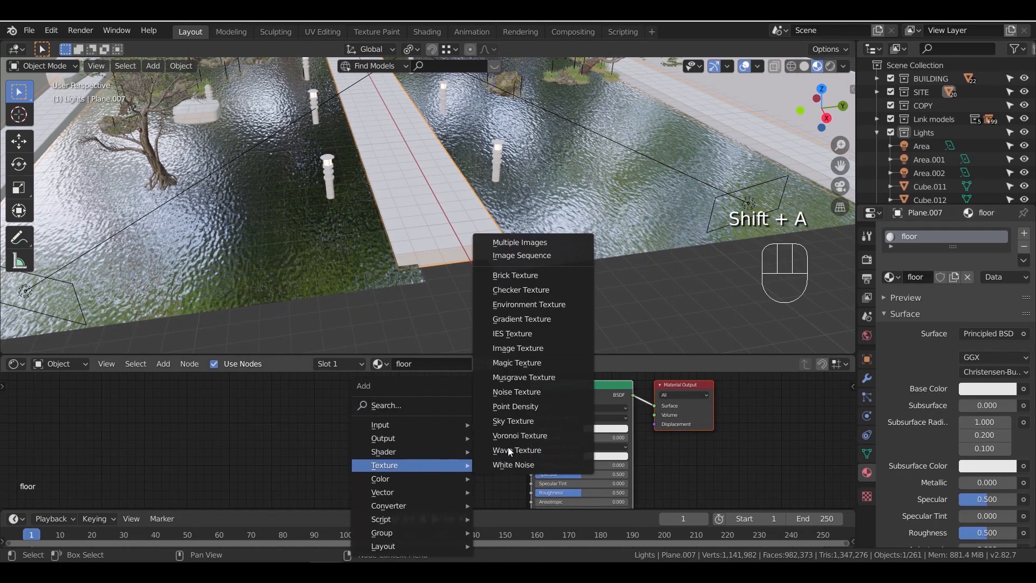
{"action": "left_click", "coordinate": [534, 353]}
{"action": "left_click", "coordinate": [378, 400]}
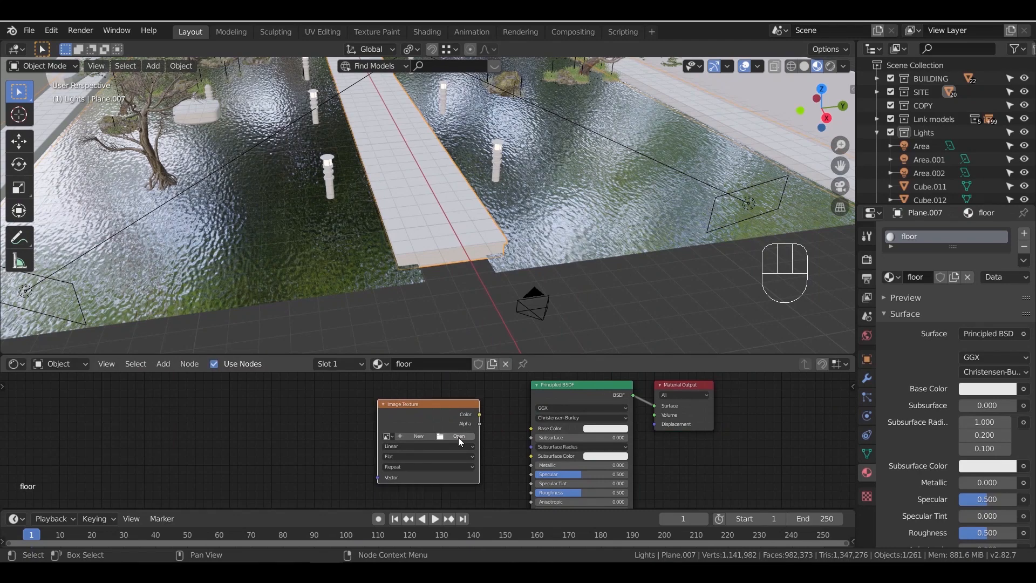
Load the ConcretePlates0207_2_M concrete image from the Textures folder into the Image Texture node
{"action": "left_click", "coordinate": [458, 437]}
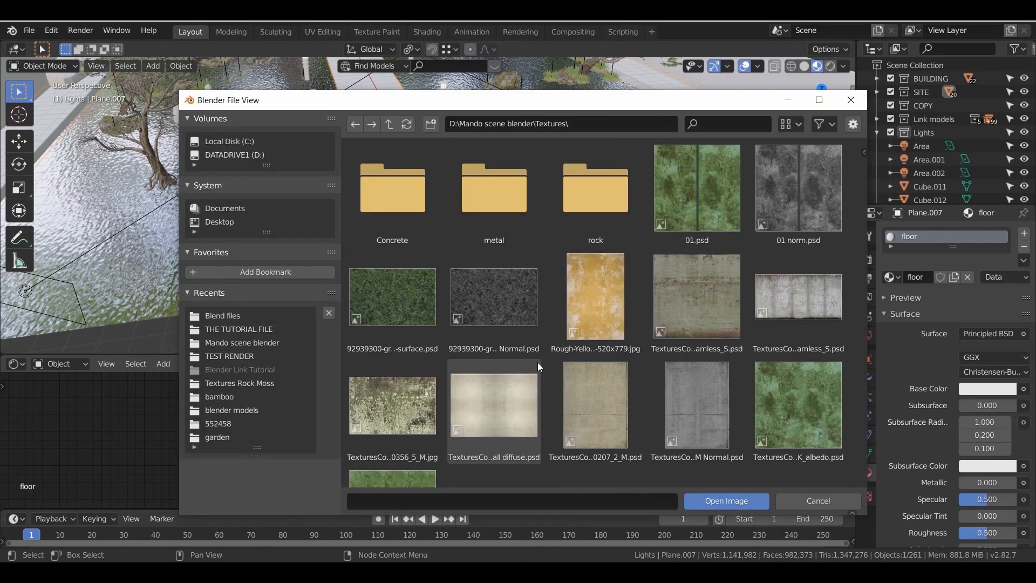
{"action": "scroll", "coordinate": [595, 332], "scroll_direction": "down", "scroll_amount": 2}
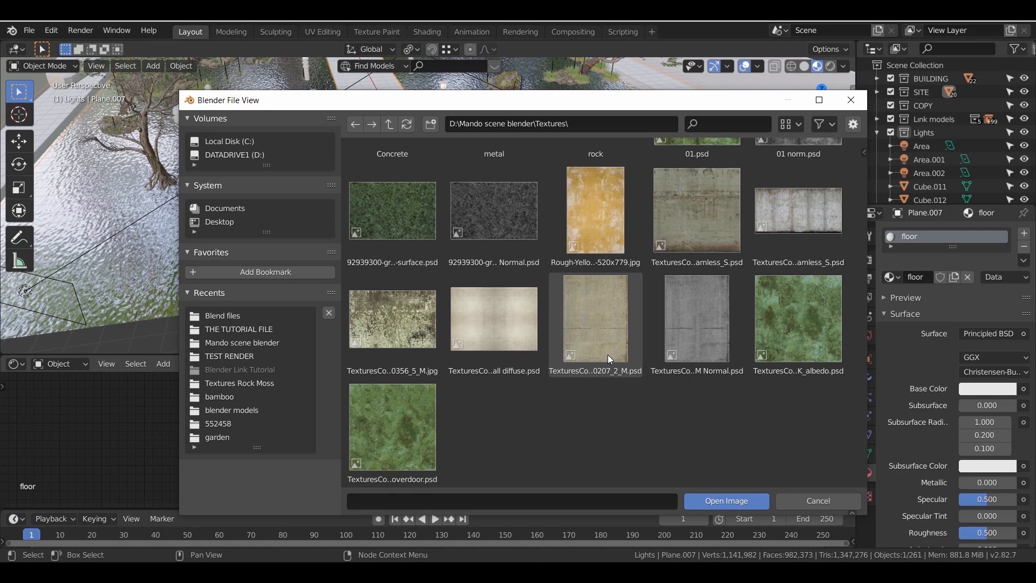
{"action": "left_click", "coordinate": [608, 354]}
{"action": "double_click", "coordinate": [610, 341]}
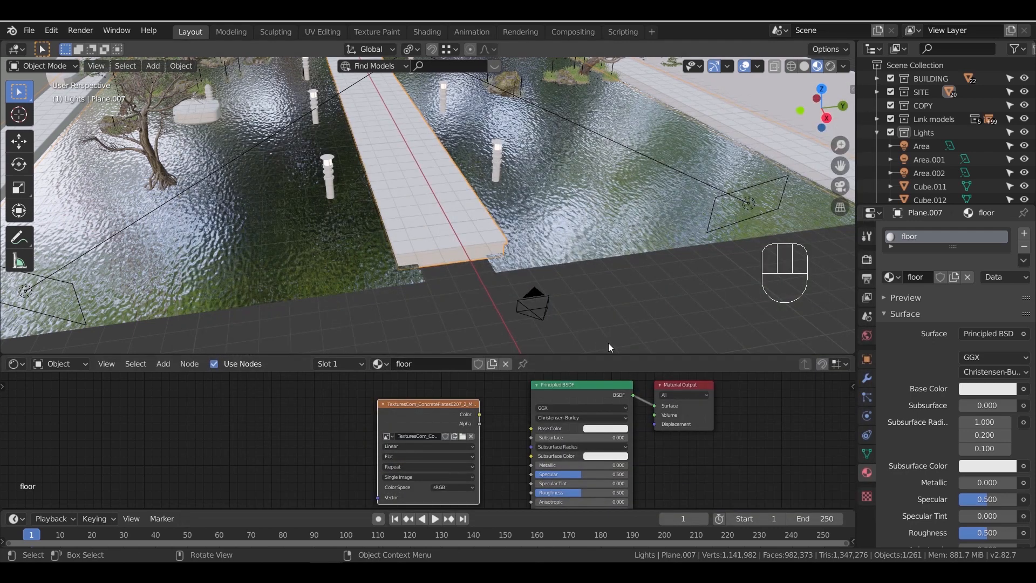
Connect the concrete image's Color output to the Base Color of the Principled BSDF
{"action": "scroll", "coordinate": [520, 435], "scroll_direction": "up", "scroll_amount": 3}
{"action": "scroll", "coordinate": [430, 441], "scroll_direction": "up", "scroll_amount": 3}
{"action": "left_click_drag", "start_coordinate": [428, 392], "coordinate": [343, 404]}
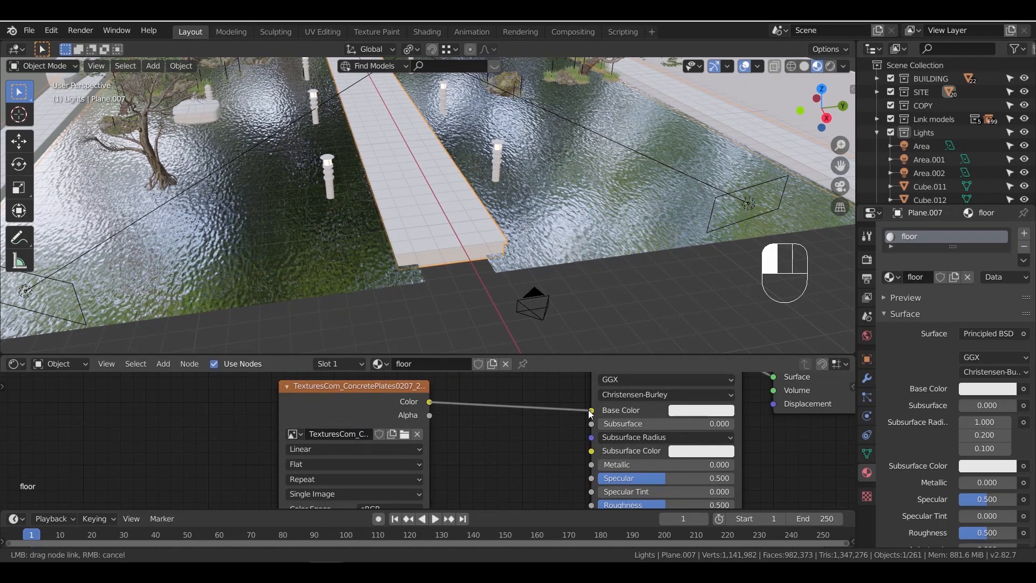
{"action": "left_click_drag", "start_coordinate": [591, 413], "coordinate": [591, 411]}
Enlarge the node editor area, split it in two and make the new half a UV Editor
{"action": "scroll", "coordinate": [493, 286], "scroll_direction": "down", "scroll_amount": 5}
{"action": "middle_click_drag", "start_coordinate": [505, 275], "coordinate": [532, 340], "text": "shift"}
{"action": "left_click_drag", "start_coordinate": [532, 354], "coordinate": [453, 294]}
{"action": "left_click", "coordinate": [465, 297]}
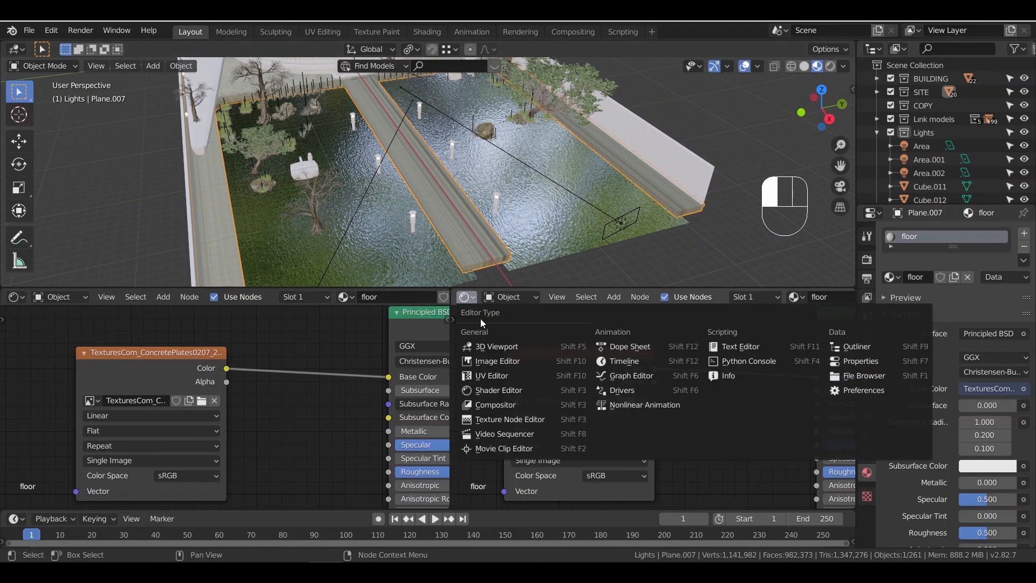
{"action": "left_click", "coordinate": [540, 376]}
Unwrap all faces of the walkway mesh with Smart UV Project at an angle limit of 66
{"action": "middle_click_drag", "start_coordinate": [540, 248], "coordinate": [412, 243]}
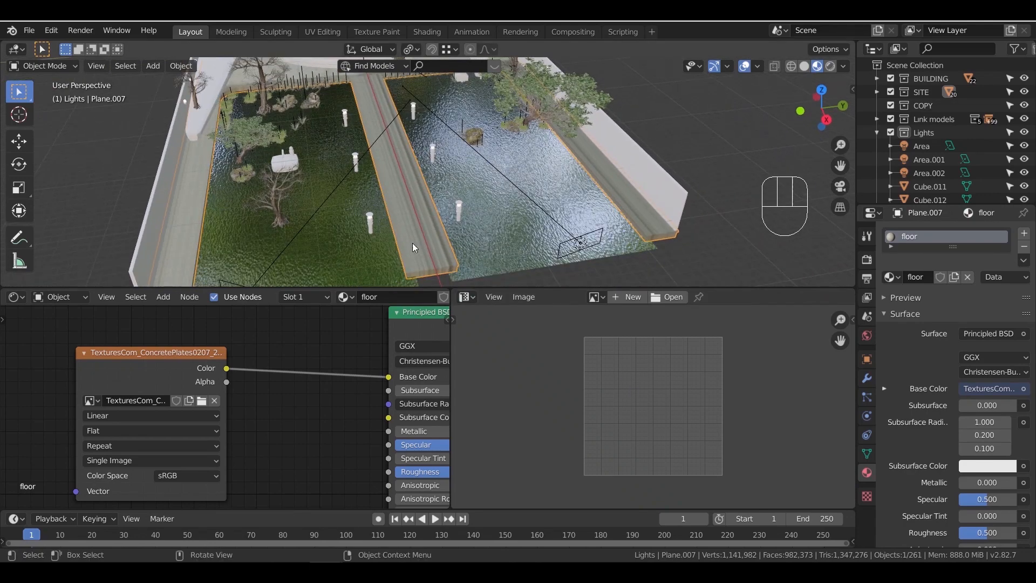
{"action": "key", "text": "Tab"}
{"action": "key", "text": "a"}
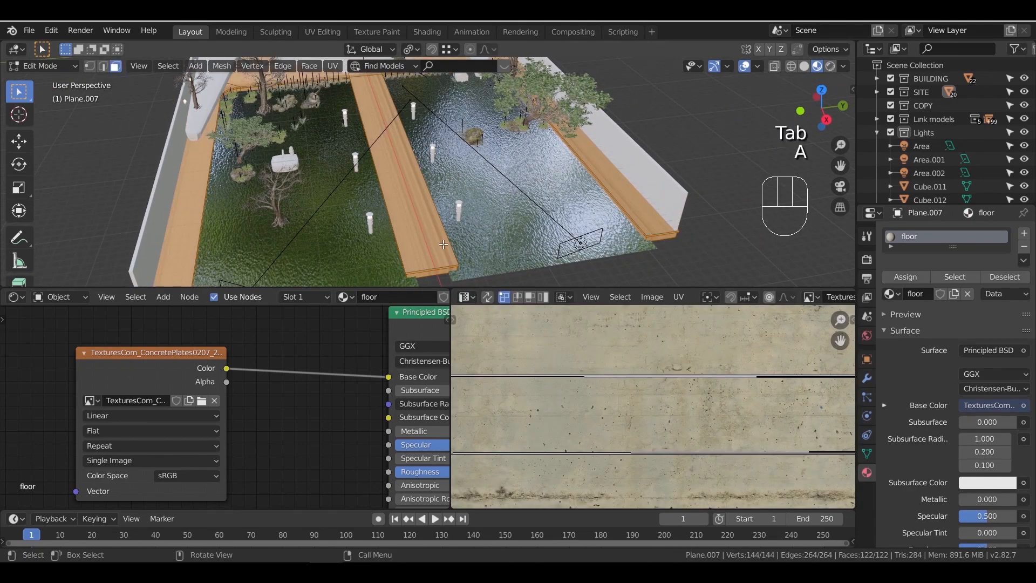
{"action": "key", "text": "u"}
{"action": "left_click", "coordinate": [440, 279]}
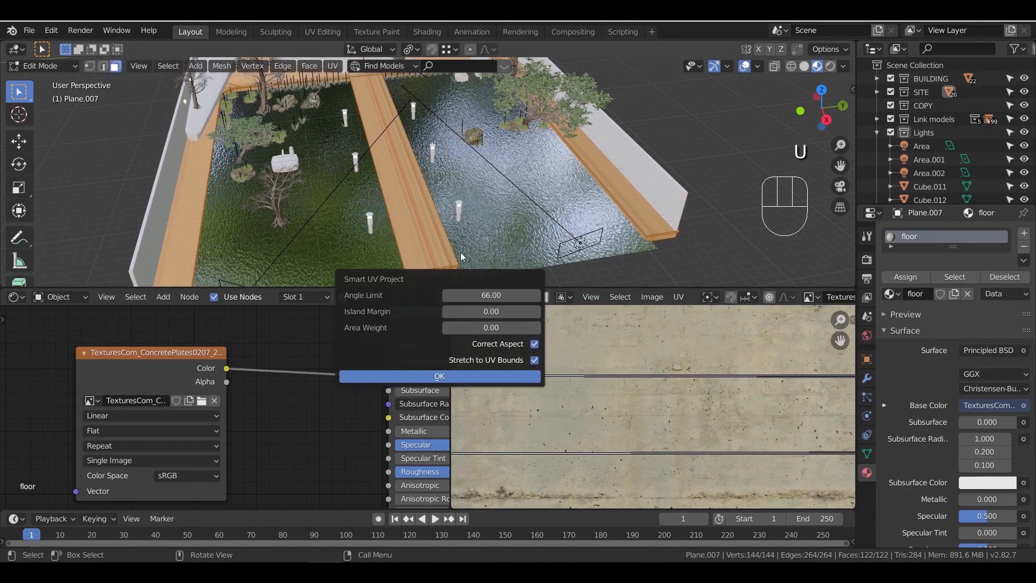
{"action": "left_click", "coordinate": [451, 376]}
Select the walkway's entire UV layout and scale it up well beyond the concrete image so the texture repeats
{"action": "middle_click_drag", "start_coordinate": [507, 243], "coordinate": [526, 173]}
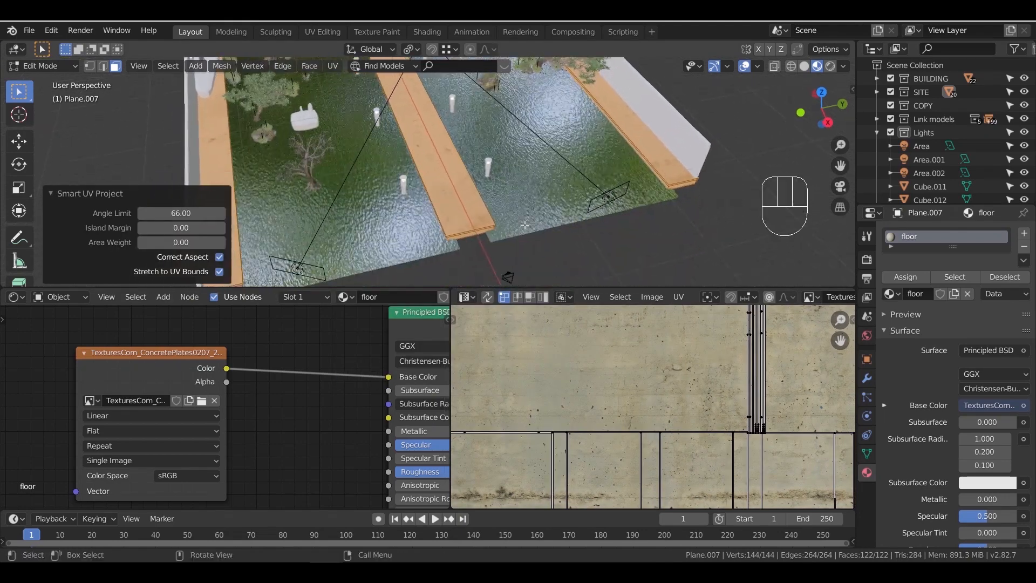
{"action": "scroll", "coordinate": [527, 173], "scroll_direction": "up", "scroll_amount": 6}
{"action": "scroll", "coordinate": [687, 414], "scroll_direction": "down", "scroll_amount": 1}
{"action": "scroll", "coordinate": [687, 414], "scroll_direction": "down", "scroll_amount": 6}
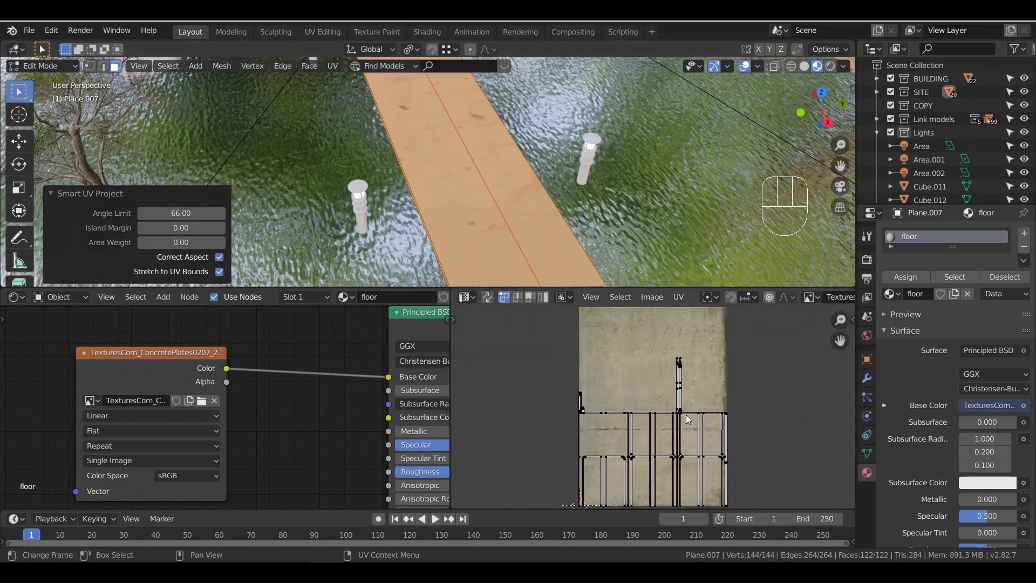
{"action": "key", "text": "a"}
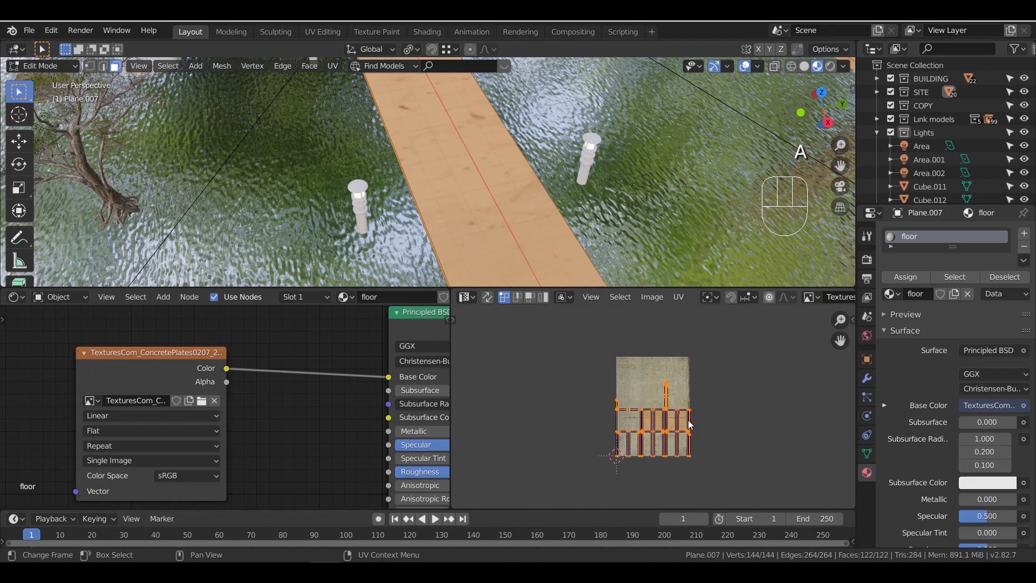
{"action": "key", "text": "s"}
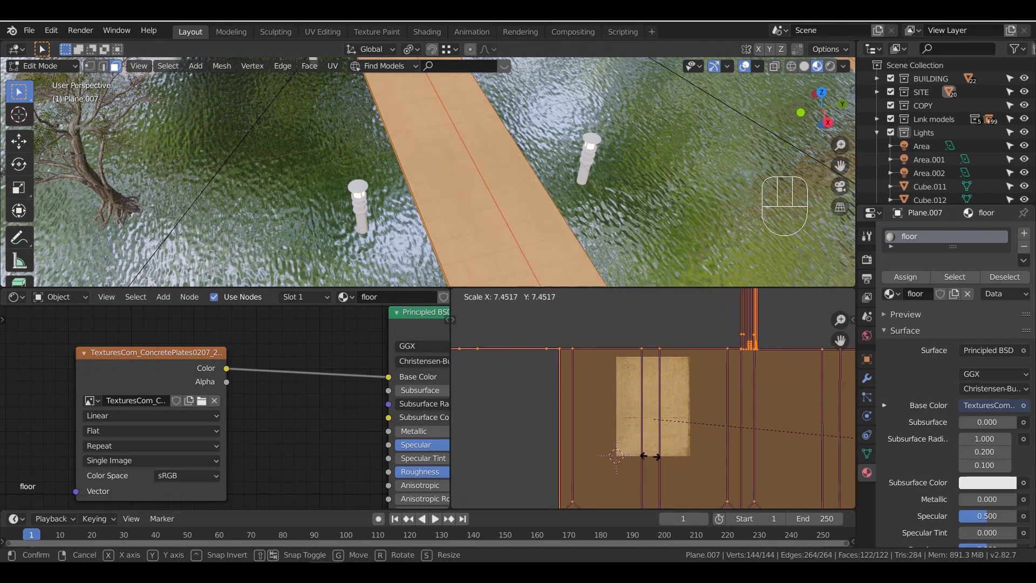
{"action": "left_click", "coordinate": [696, 437]}
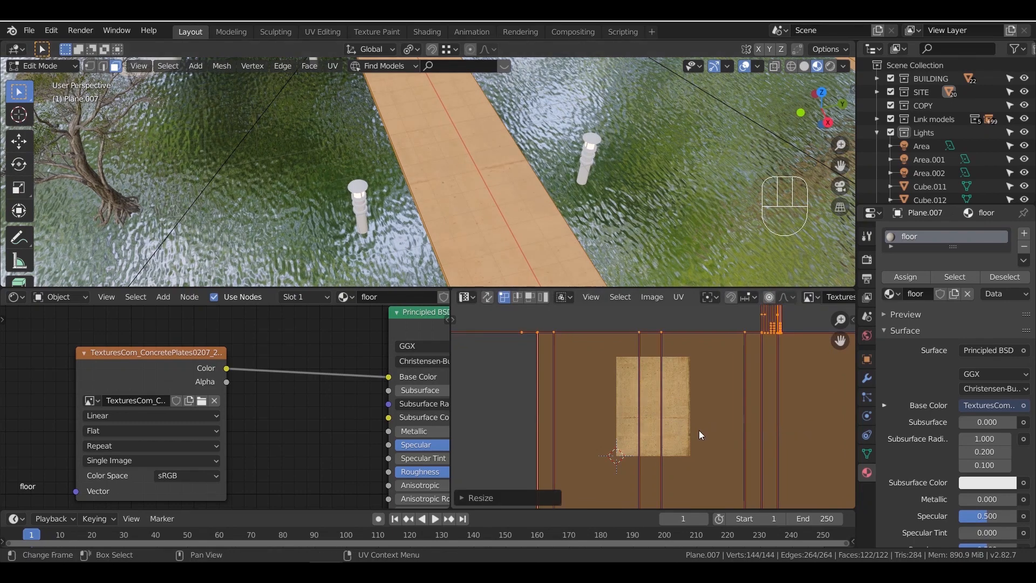
Shift the walkway's UV layout and scale it up by about another 1.37 to refine the concrete tiling
{"action": "key", "text": "g"}
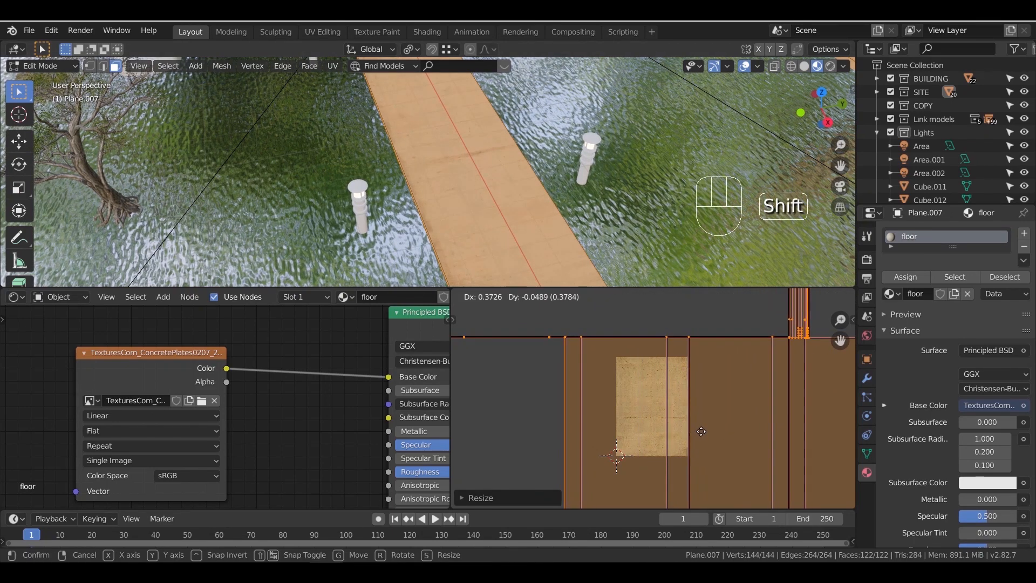
{"action": "left_click", "coordinate": [701, 431]}
{"action": "key", "text": "s"}
{"action": "right_click", "coordinate": [696, 431]}
{"action": "key", "text": "s"}
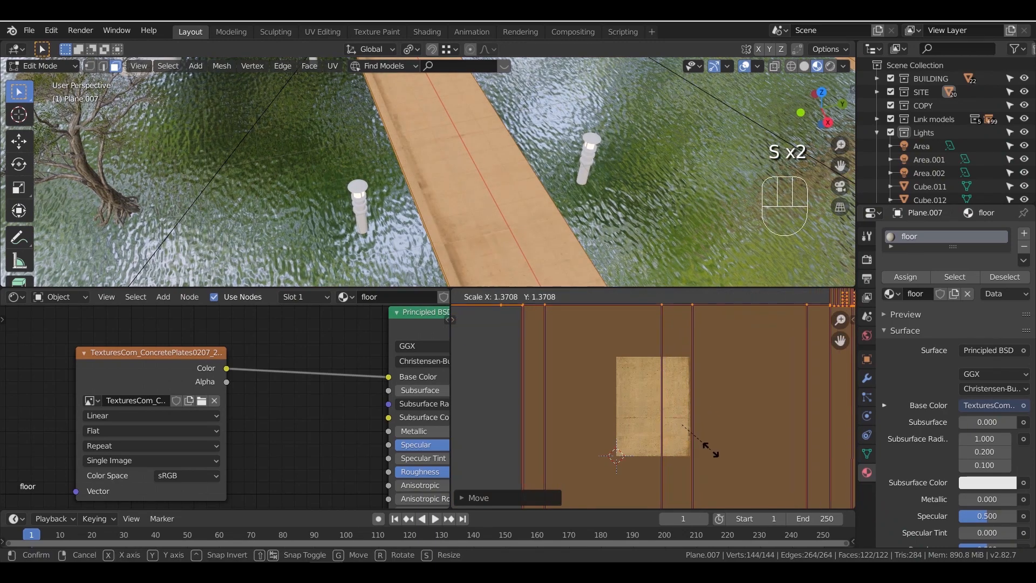
{"action": "left_click", "coordinate": [719, 444]}
{"action": "key", "text": "g"}
{"action": "key", "text": "shift"}
{"action": "left_click", "coordinate": [720, 448]}
{"action": "scroll", "coordinate": [469, 187], "scroll_direction": "down", "scroll_amount": 6}
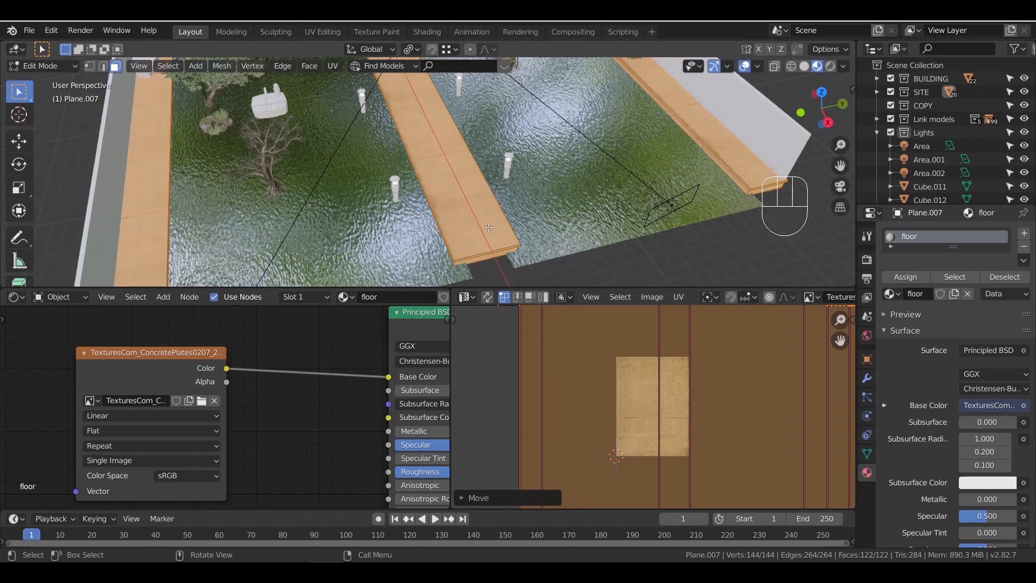
Leave mesh editing and examine the concrete texture's scale and seams along the walkway from several angles
{"action": "key", "text": "Tab"}
{"action": "middle_click_drag", "start_coordinate": [468, 195], "coordinate": [458, 212]}
{"action": "middle_click_drag", "start_coordinate": [467, 111], "coordinate": [438, 215], "text": "shift"}
{"action": "middle_click_drag", "start_coordinate": [441, 155], "coordinate": [569, 217], "text": "shift"}
{"action": "scroll", "coordinate": [519, 208], "scroll_direction": "up", "scroll_amount": 3}
{"action": "middle_click_drag", "start_coordinate": [588, 194], "coordinate": [707, 81], "text": "shift"}
{"action": "scroll", "coordinate": [559, 228], "scroll_direction": "up", "scroll_amount": 4}
{"action": "scroll", "coordinate": [512, 163], "scroll_direction": "up", "scroll_amount": 3}
{"action": "middle_click_drag", "start_coordinate": [530, 191], "coordinate": [556, 108], "text": "shift"}
{"action": "scroll", "coordinate": [531, 149], "scroll_direction": "down", "scroll_amount": 6}
{"action": "scroll", "coordinate": [531, 158], "scroll_direction": "down", "scroll_amount": 5}
{"action": "scroll", "coordinate": [571, 199], "scroll_direction": "down", "scroll_amount": 3}
{"action": "scroll", "coordinate": [542, 197], "scroll_direction": "down", "scroll_amount": 3}
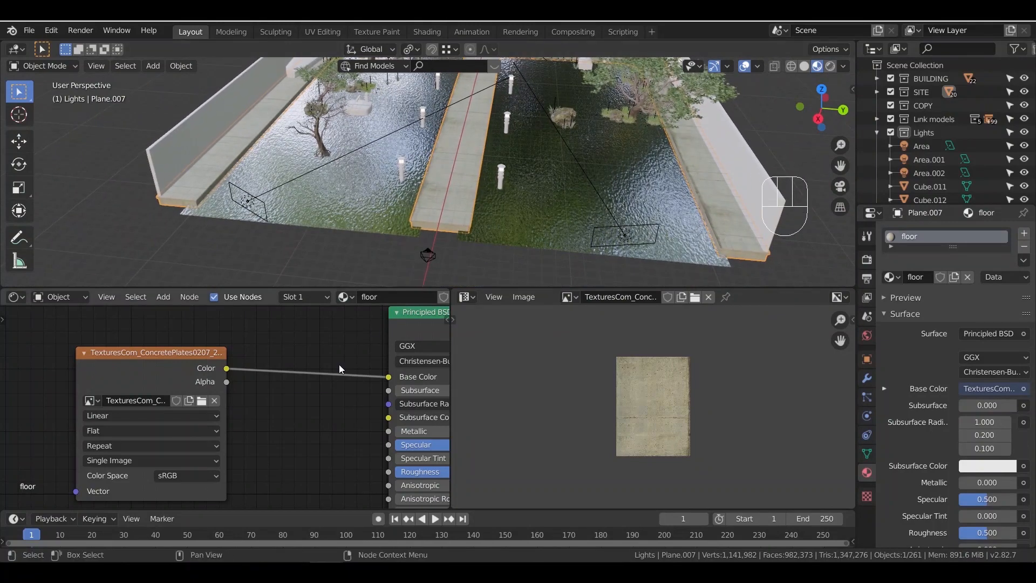
Add a second Image Texture node below the concrete image node in the floor material
{"action": "middle_click_drag", "start_coordinate": [322, 395], "coordinate": [314, 382]}
{"action": "scroll", "coordinate": [277, 403], "scroll_direction": "down", "scroll_amount": 2}
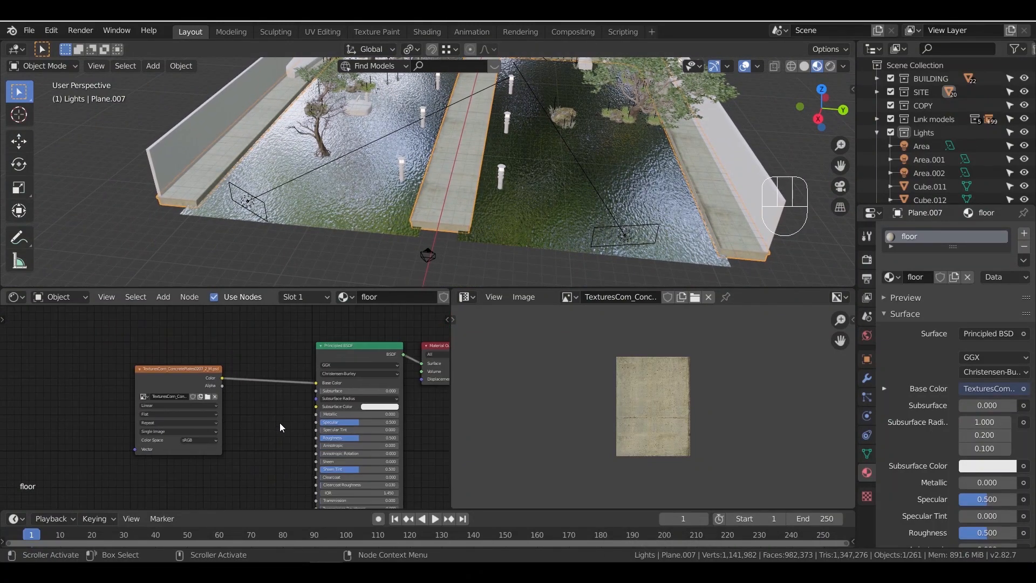
{"action": "middle_click_drag", "start_coordinate": [280, 412], "coordinate": [345, 370]}
{"action": "scroll", "coordinate": [277, 430], "scroll_direction": "down", "scroll_amount": 1}
{"action": "key", "text": "shift+a"}
{"action": "mouse_move", "coordinate": [274, 429]}
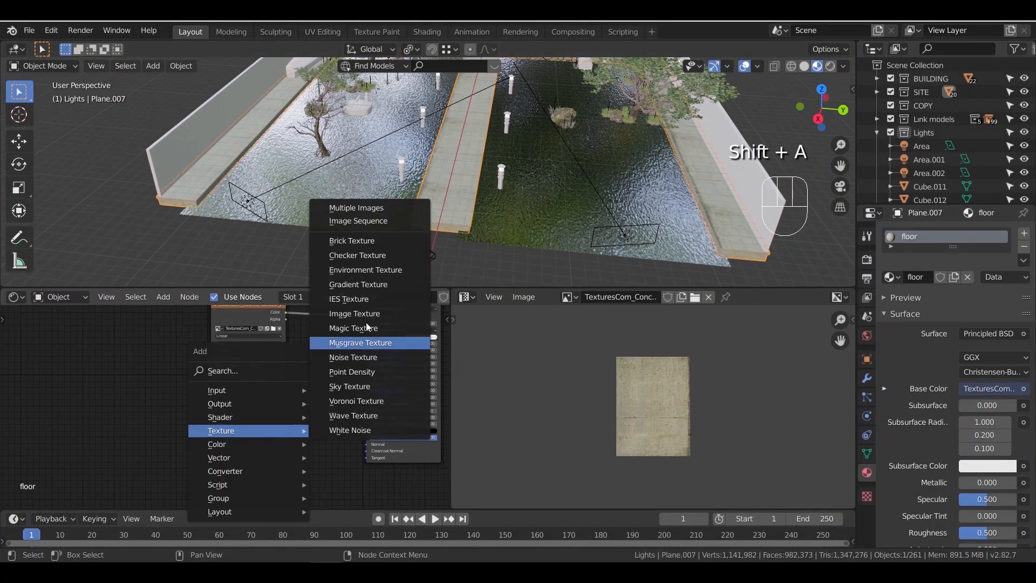
{"action": "left_click", "coordinate": [366, 315]}
{"action": "left_click", "coordinate": [245, 419]}
Load the matching concrete normal image (2_M Normal.psd) from the Textures folder into the new Image Texture node
{"action": "left_click", "coordinate": [256, 431]}
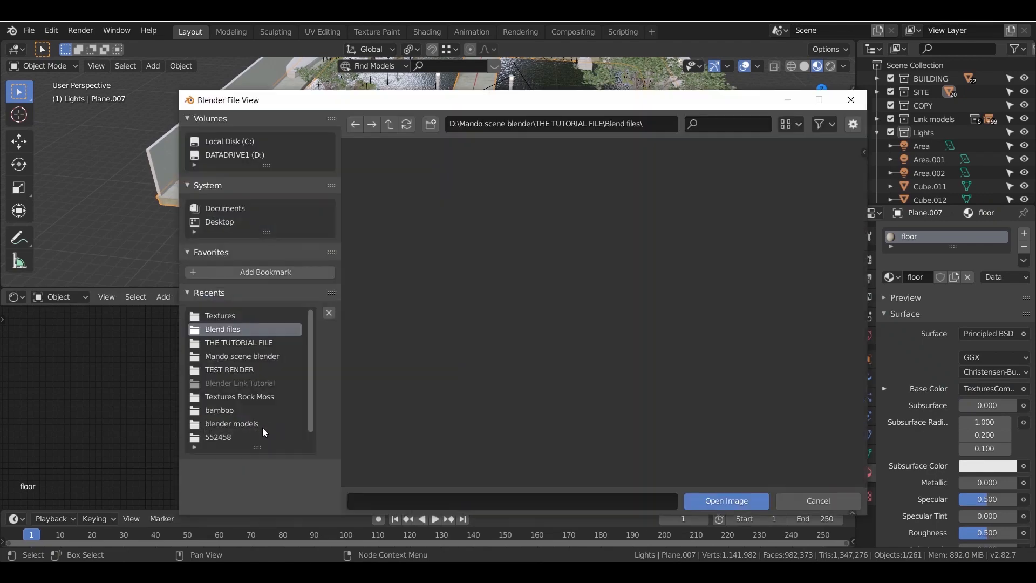
{"action": "left_click", "coordinate": [221, 316]}
{"action": "scroll", "coordinate": [546, 333], "scroll_direction": "down", "scroll_amount": 1}
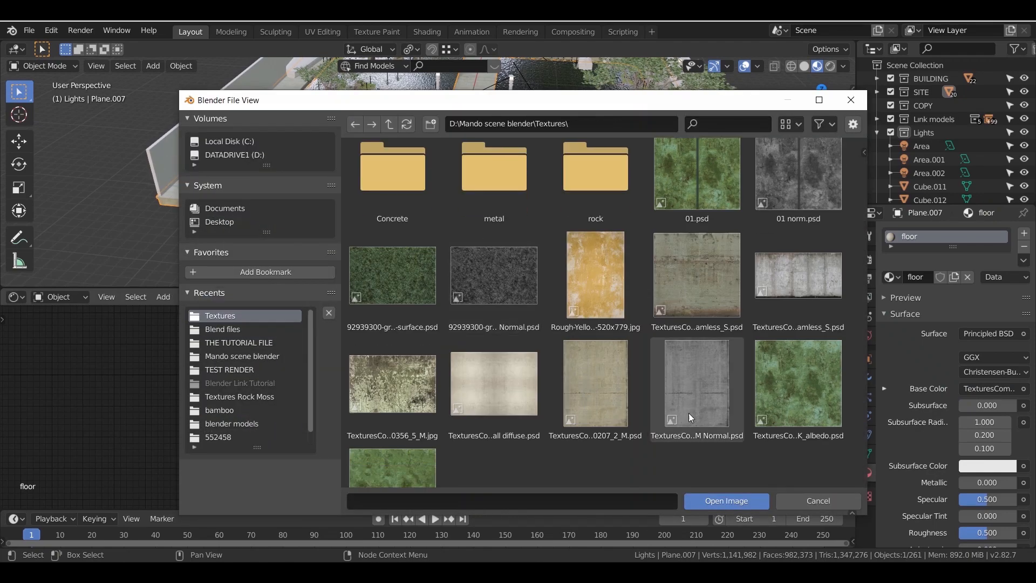
{"action": "double_click", "coordinate": [712, 408]}
Set the concrete normal image's color space to Non-Color
{"action": "left_click_drag", "start_coordinate": [244, 419], "coordinate": [222, 419]}
{"action": "left_click", "coordinate": [232, 466]}
{"action": "middle_click_drag", "start_coordinate": [279, 453], "coordinate": [294, 412]}
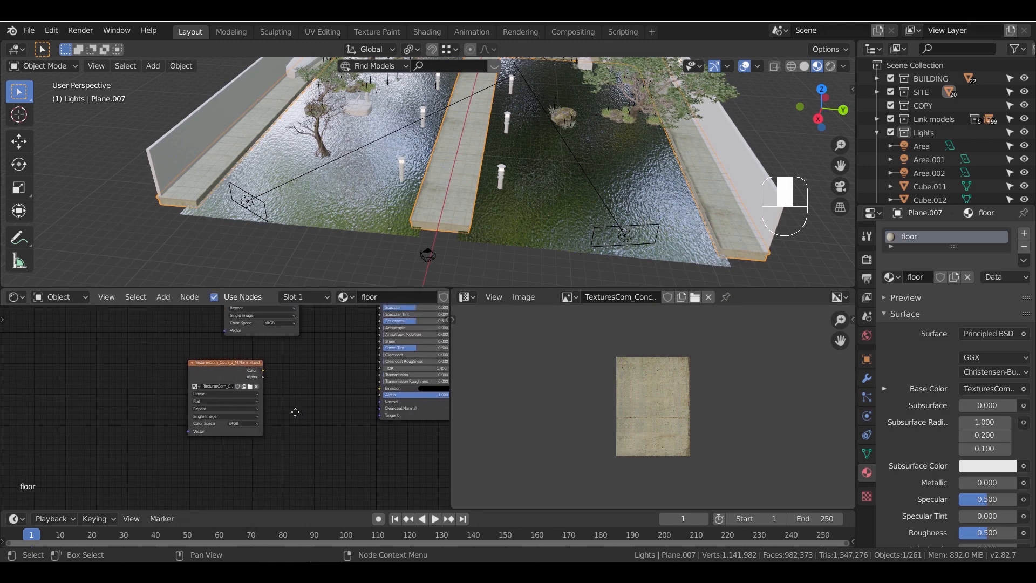
{"action": "scroll", "coordinate": [291, 413], "scroll_direction": "up", "scroll_amount": 5}
{"action": "left_click", "coordinate": [267, 429]}
{"action": "left_click", "coordinate": [271, 471]}
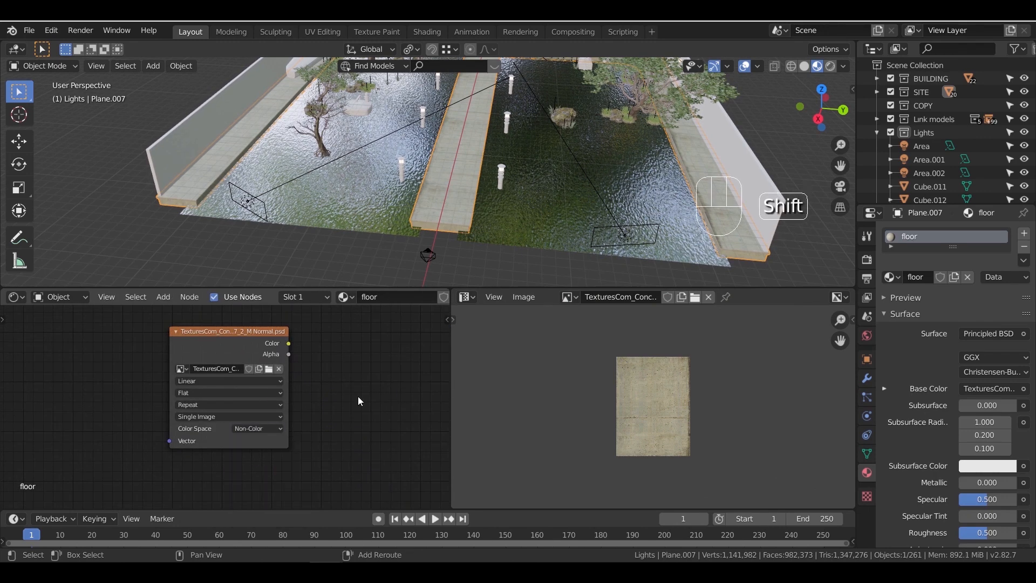
Add a Normal Map node beside the concrete normal image node
{"action": "key", "text": "shift+a"}
{"action": "mouse_move", "coordinate": [341, 345]}
{"action": "type", "text": "no"}
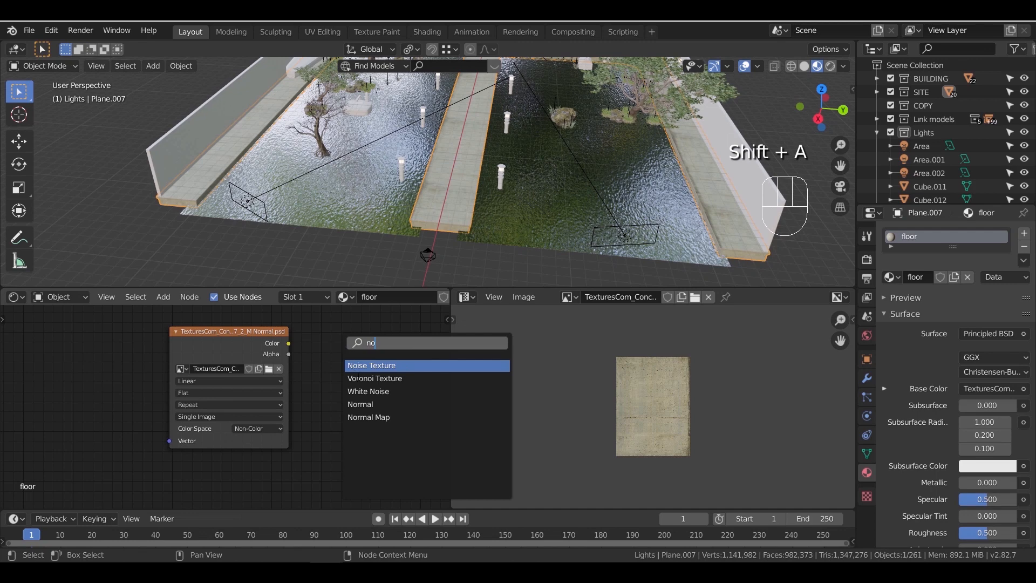
{"action": "left_click", "coordinate": [381, 417]}
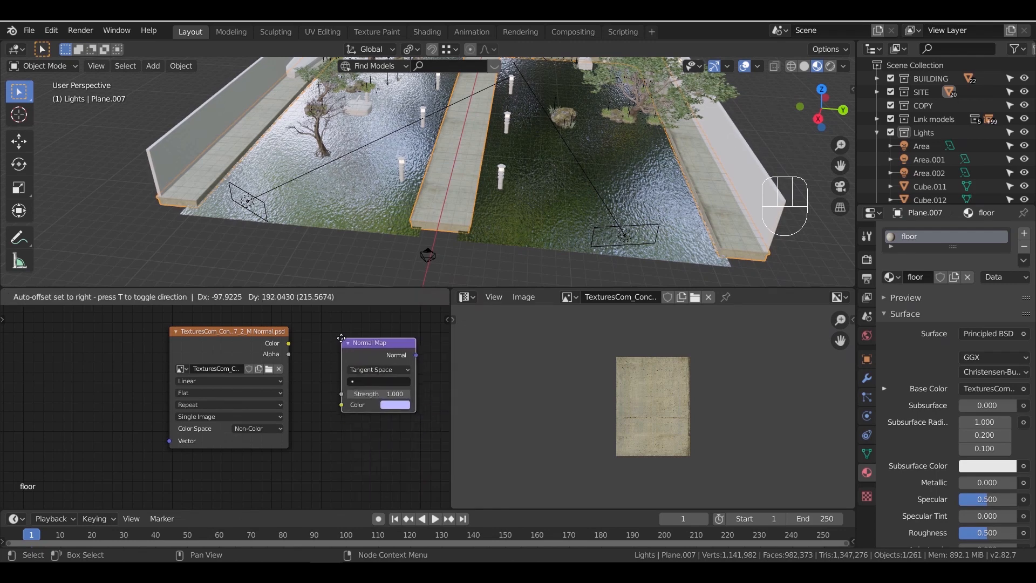
{"action": "left_click", "coordinate": [344, 343]}
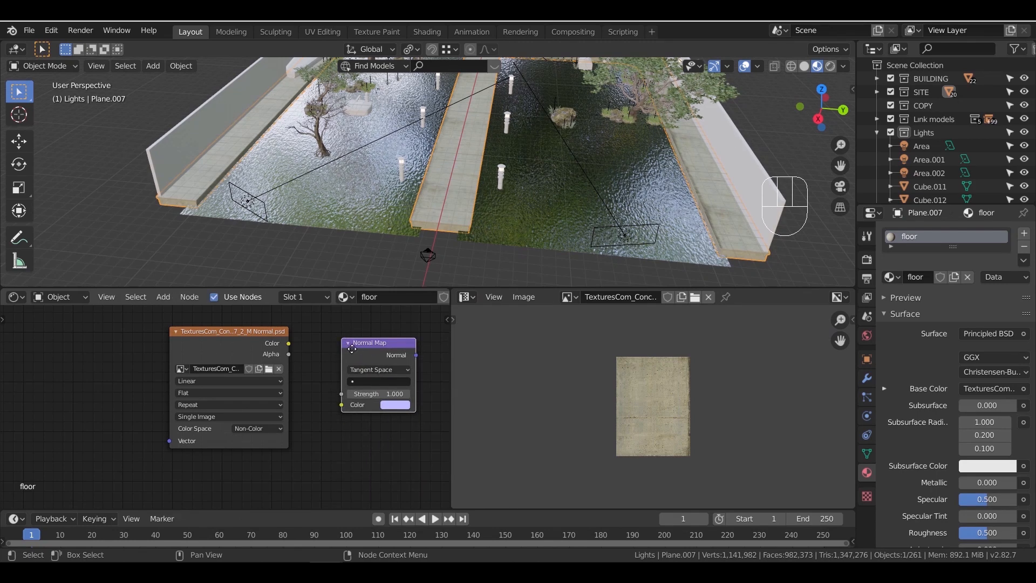
Connect the normal image's Color through the Normal Map node to the Normal input of the Principled BSDF
{"action": "middle_click_drag", "start_coordinate": [362, 349], "coordinate": [313, 354]}
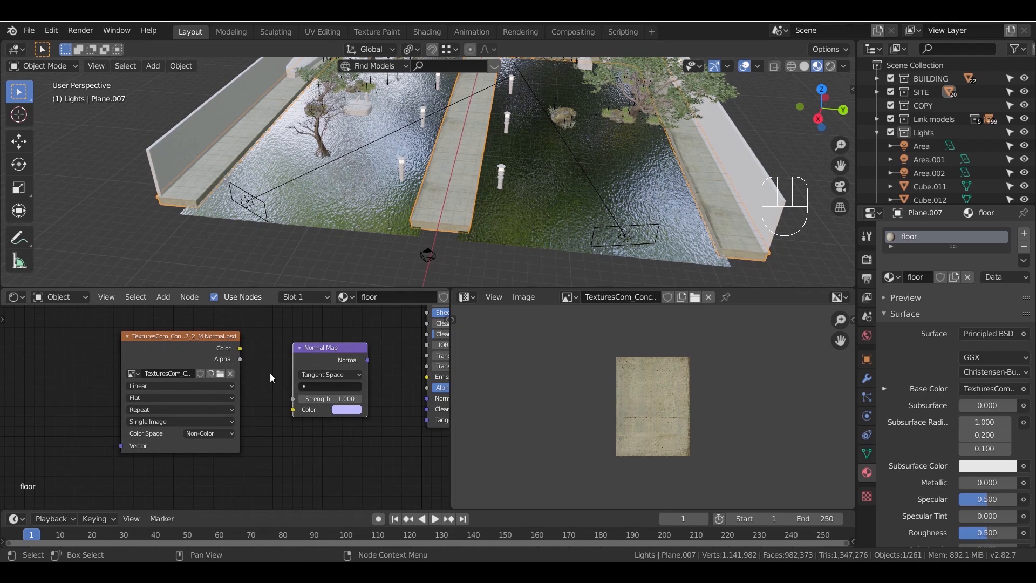
{"action": "scroll", "coordinate": [270, 374], "scroll_direction": "up", "scroll_amount": 1}
{"action": "middle_click_drag", "start_coordinate": [270, 373], "coordinate": [182, 402]}
{"action": "left_click_drag", "start_coordinate": [90, 338], "coordinate": [156, 416]}
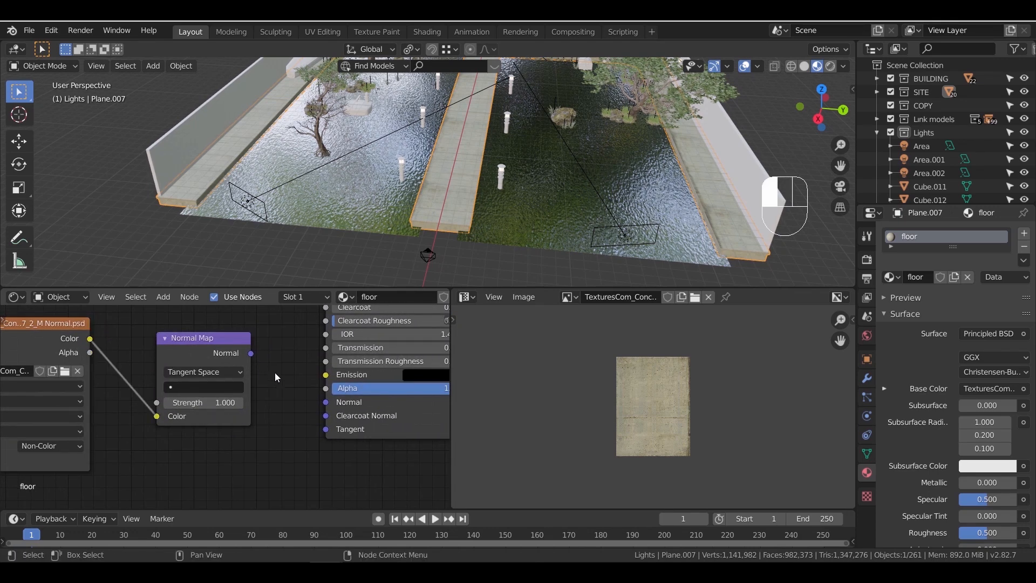
Set the Normal Map node's strength to 0.3
{"action": "middle_click_drag", "start_coordinate": [469, 208], "coordinate": [434, 167], "text": "shift"}
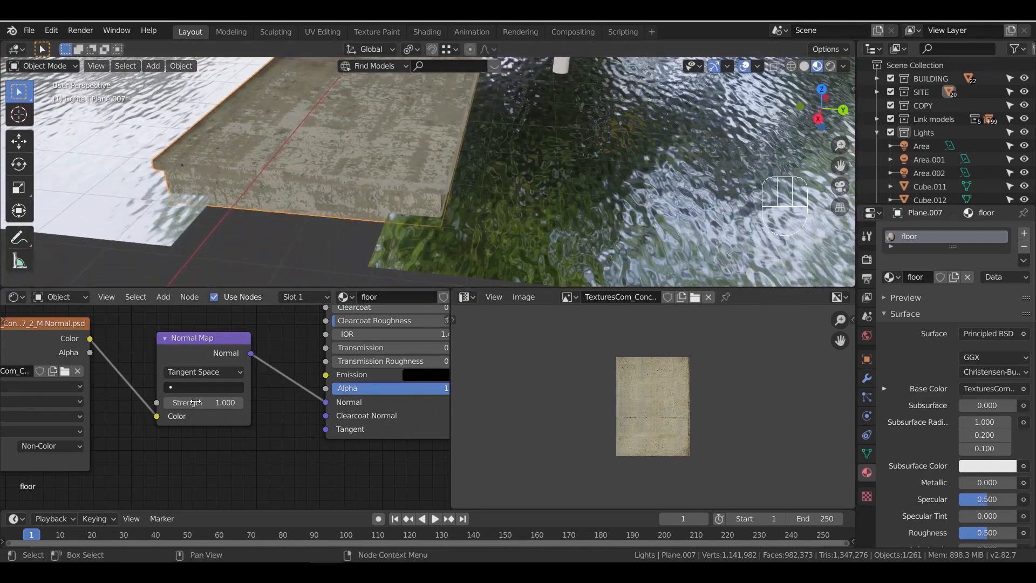
{"action": "type", "text": "0.3"}
{"action": "key", "text": "Return"}
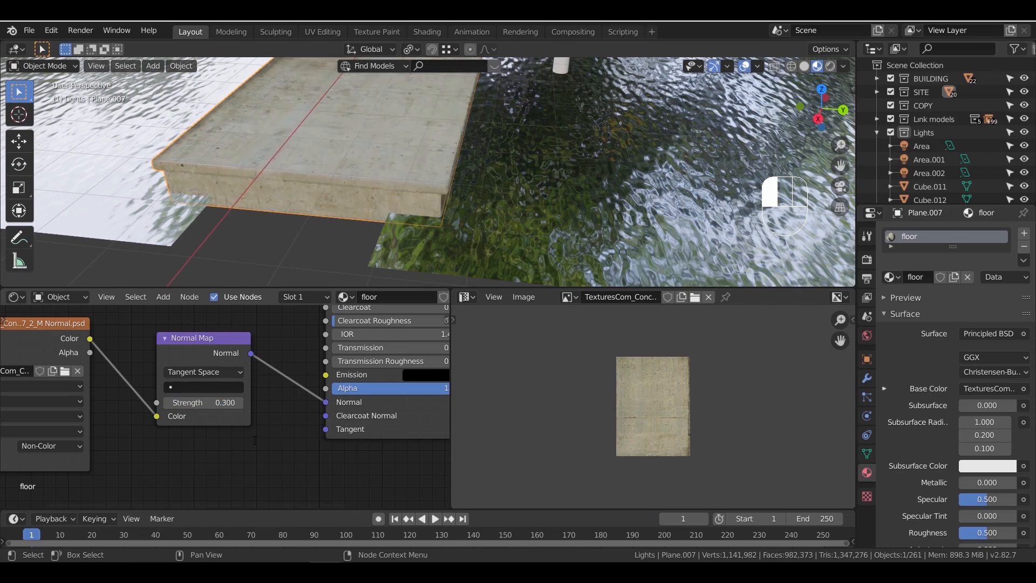
Move the concrete image node aside and insert a MixRGB node between its Color output and the Base Color input
{"action": "scroll", "coordinate": [365, 198], "scroll_direction": "down", "scroll_amount": 7}
{"action": "middle_click_drag", "start_coordinate": [398, 115], "coordinate": [392, 196], "text": "shift"}
{"action": "middle_click_drag", "start_coordinate": [393, 196], "coordinate": [394, 180]}
{"action": "middle_click_drag", "start_coordinate": [291, 340], "coordinate": [276, 497]}
{"action": "middle_click_drag", "start_coordinate": [245, 370], "coordinate": [301, 428]}
{"action": "left_click_drag", "start_coordinate": [160, 361], "coordinate": [41, 348]}
{"action": "key", "text": "shift+a"}
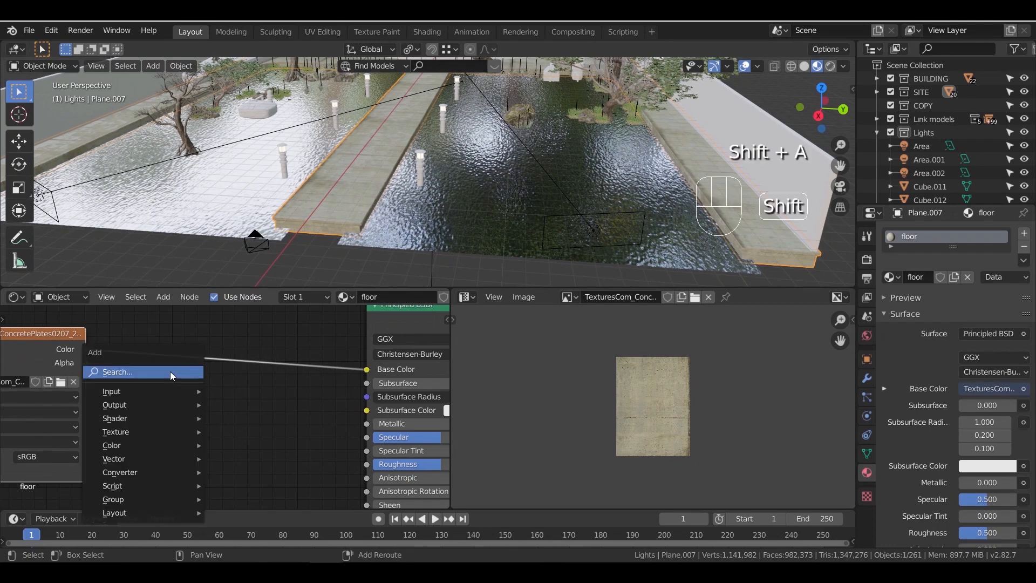
{"action": "mouse_move", "coordinate": [168, 446]}
{"action": "left_click", "coordinate": [270, 516]}
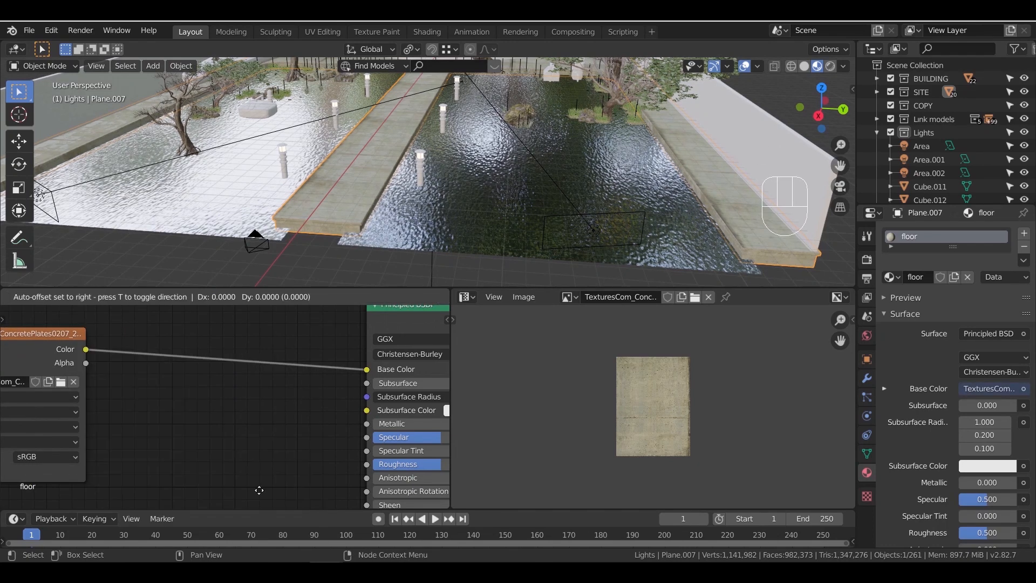
{"action": "left_click", "coordinate": [272, 403]}
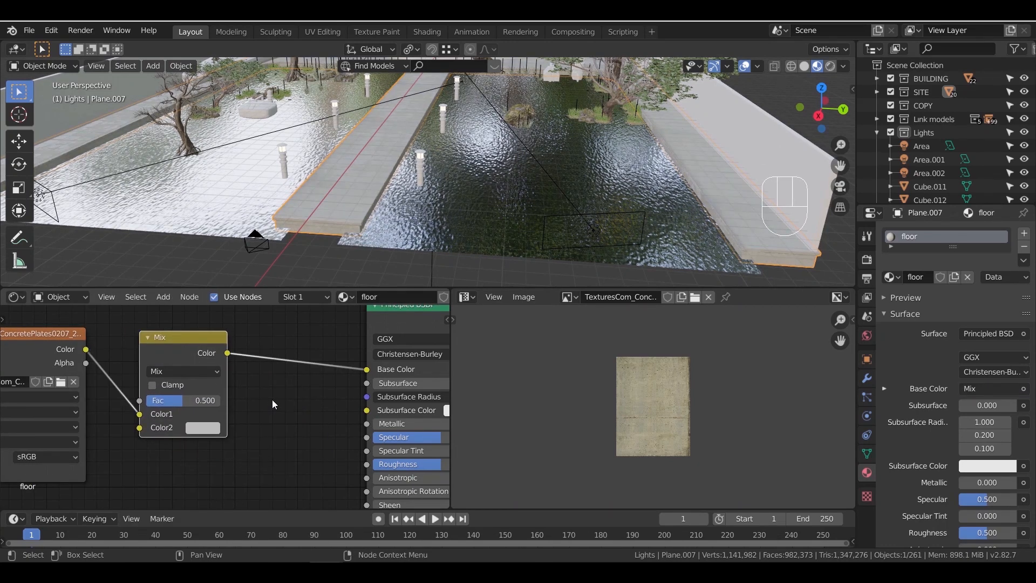
Tint the Mix node's Color2 a sandy yellow-brown, comparing the walkway with the temple reference image
{"action": "left_click", "coordinate": [211, 428]}
{"action": "left_click_drag", "start_coordinate": [239, 296], "coordinate": [230, 303]}
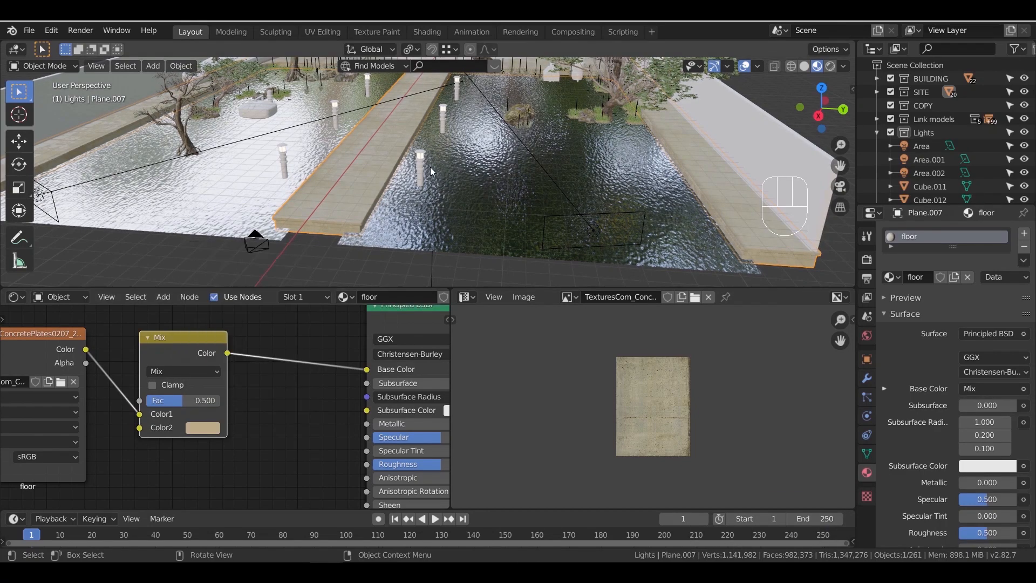
{"action": "scroll", "coordinate": [430, 166], "scroll_direction": "down", "scroll_amount": 6}
{"action": "middle_click_drag", "start_coordinate": [533, 203], "coordinate": [291, 254], "text": "shift"}
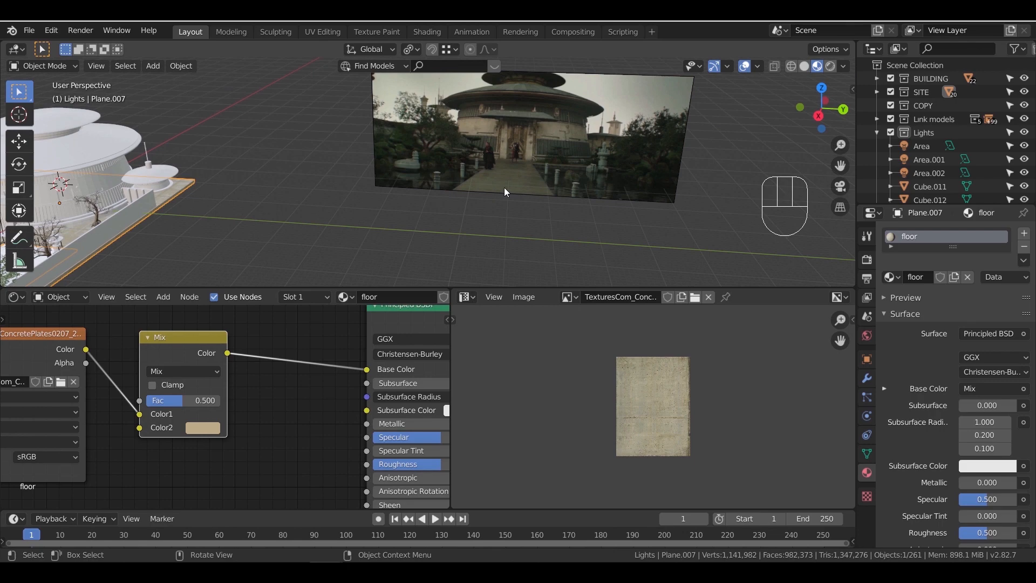
{"action": "middle_click_drag", "start_coordinate": [503, 189], "coordinate": [370, 217], "text": "shift"}
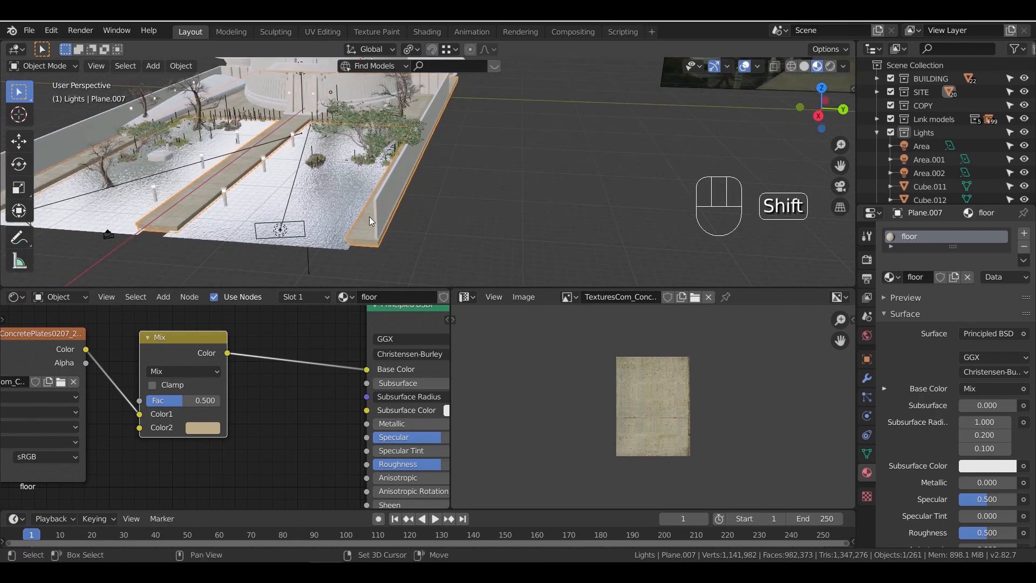
{"action": "scroll", "coordinate": [473, 218], "scroll_direction": "up", "scroll_amount": 5}
{"action": "middle_click_drag", "start_coordinate": [473, 218], "coordinate": [464, 176], "text": "shift"}
{"action": "left_click", "coordinate": [207, 428]}
{"action": "left_click", "coordinate": [273, 353]}
{"action": "left_click", "coordinate": [253, 372]}
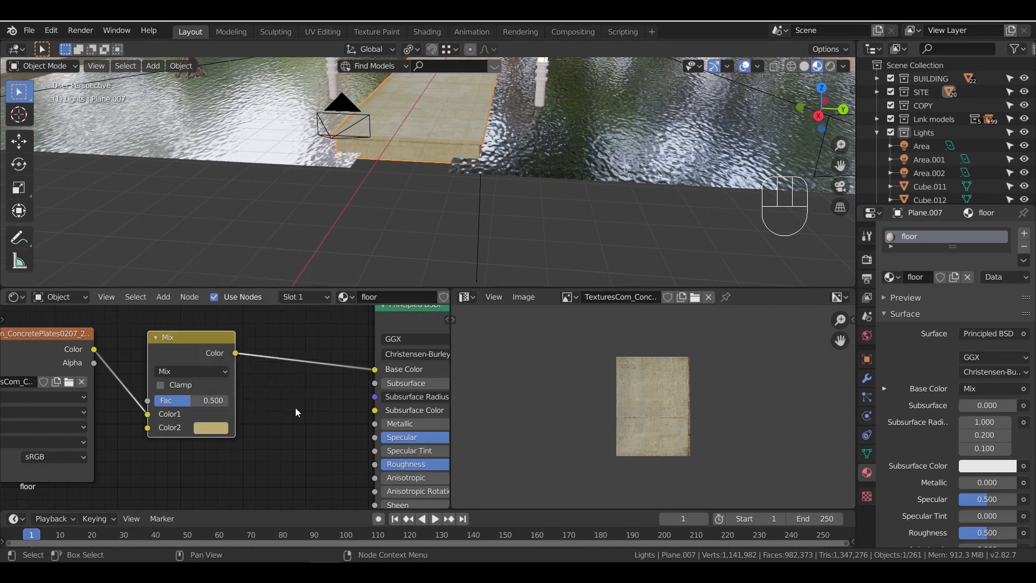
Refine the Mix node's Color2 to a warmer tan and set its Fac to 0.3
{"action": "scroll", "coordinate": [295, 407], "scroll_direction": "up", "scroll_amount": 3}
{"action": "left_click", "coordinate": [220, 446]}
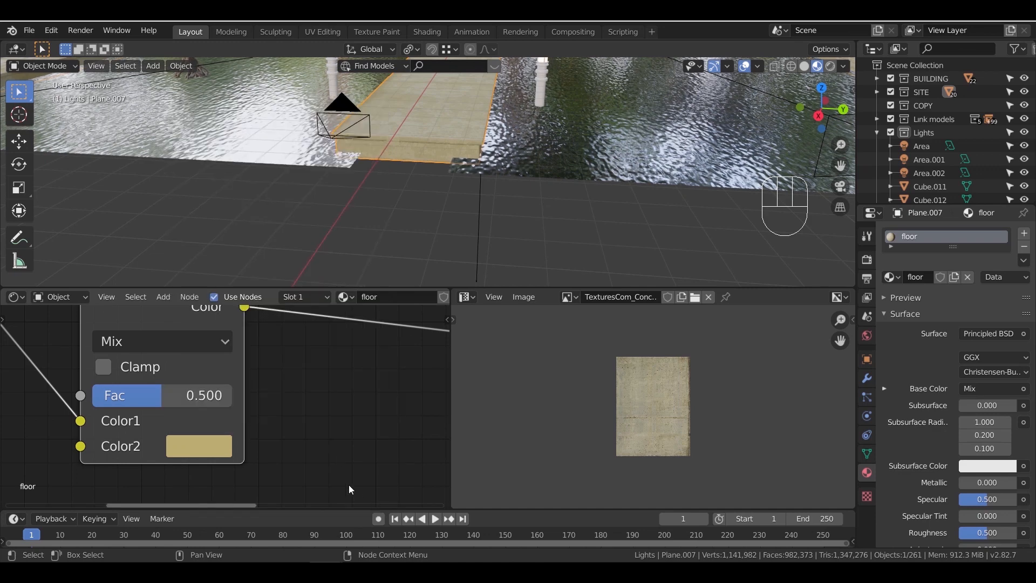
{"action": "left_click", "coordinate": [216, 404]}
{"action": "middle_click_drag", "start_coordinate": [357, 419], "coordinate": [250, 400], "text": "ctrl"}
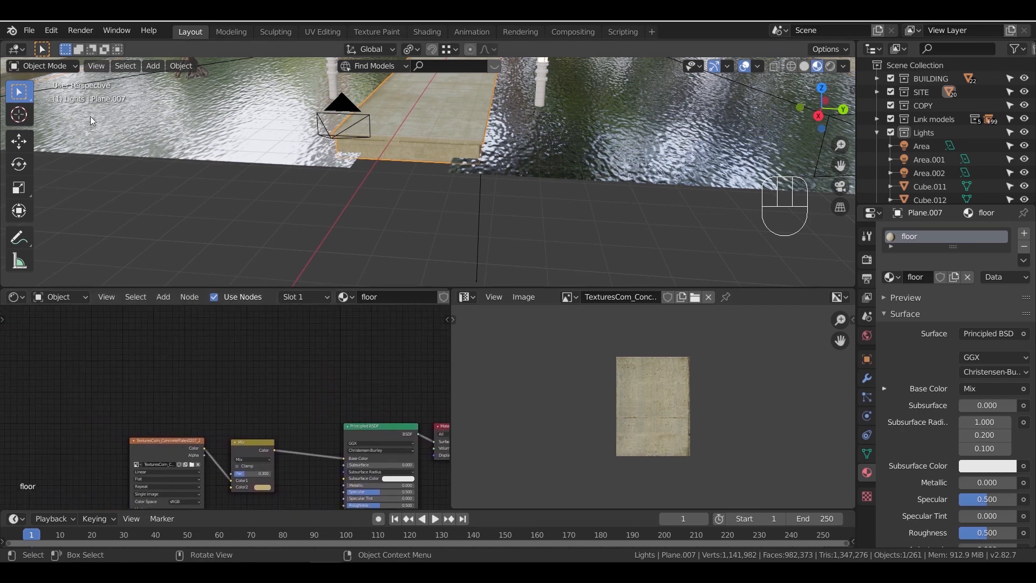
Link the Mask_Base Material from Mask Node.blend into the scene
{"action": "left_click", "coordinate": [30, 33]}
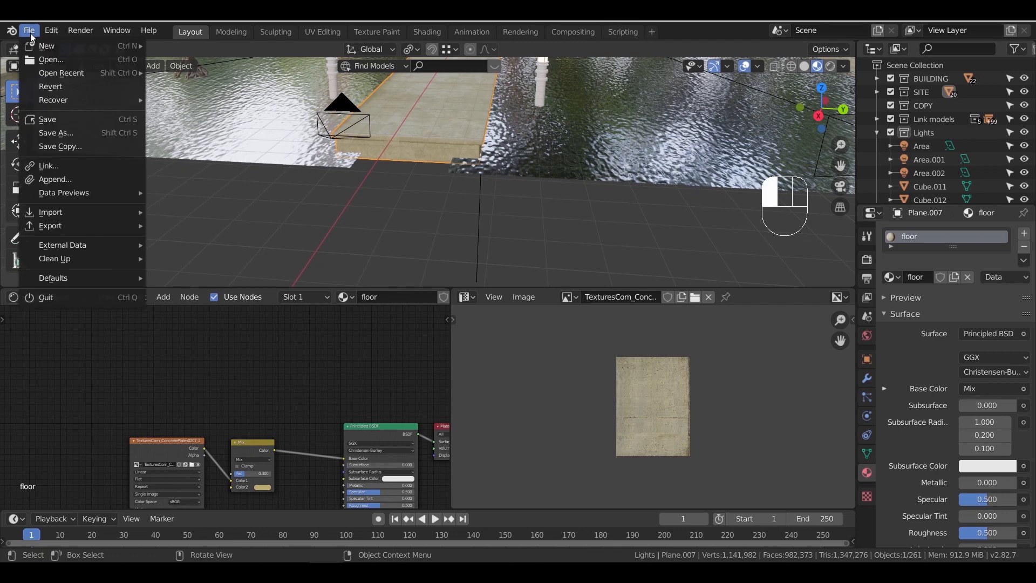
{"action": "left_click", "coordinate": [68, 165]}
{"action": "left_click", "coordinate": [215, 210]}
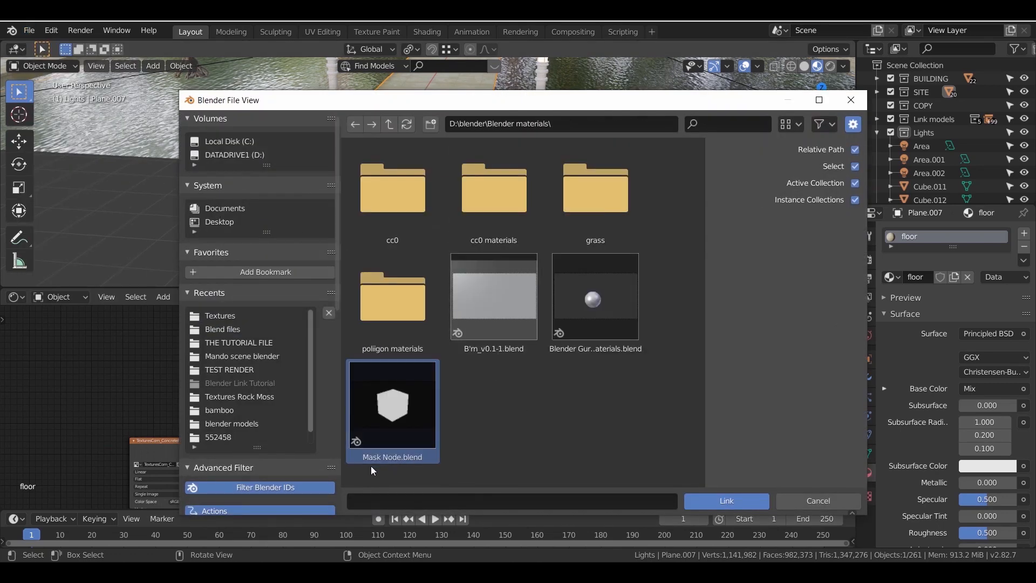
{"action": "double_click", "coordinate": [407, 427]}
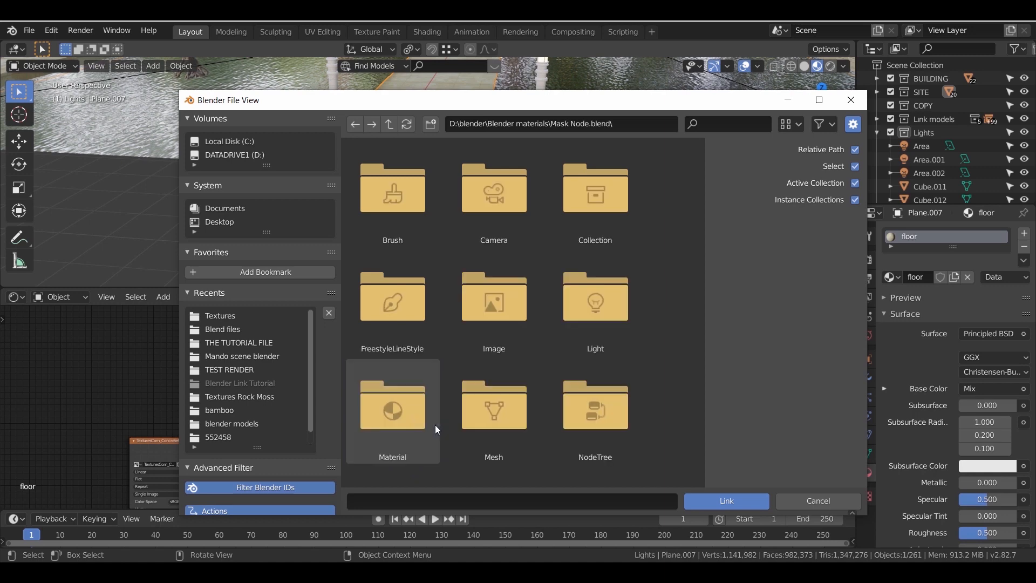
{"action": "scroll", "coordinate": [525, 252], "scroll_direction": "down", "scroll_amount": 3}
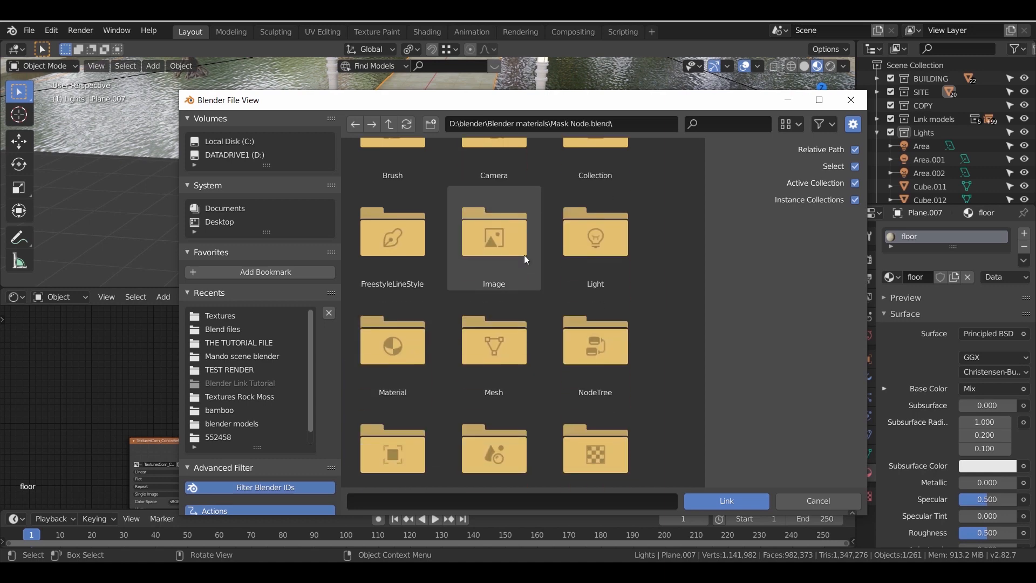
{"action": "double_click", "coordinate": [403, 296]}
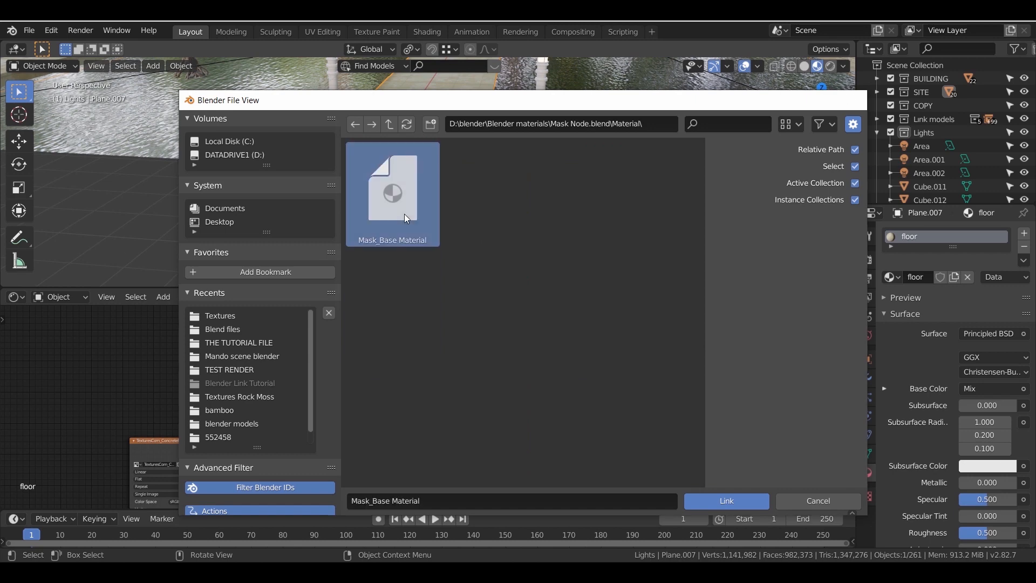
{"action": "double_click", "coordinate": [404, 214]}
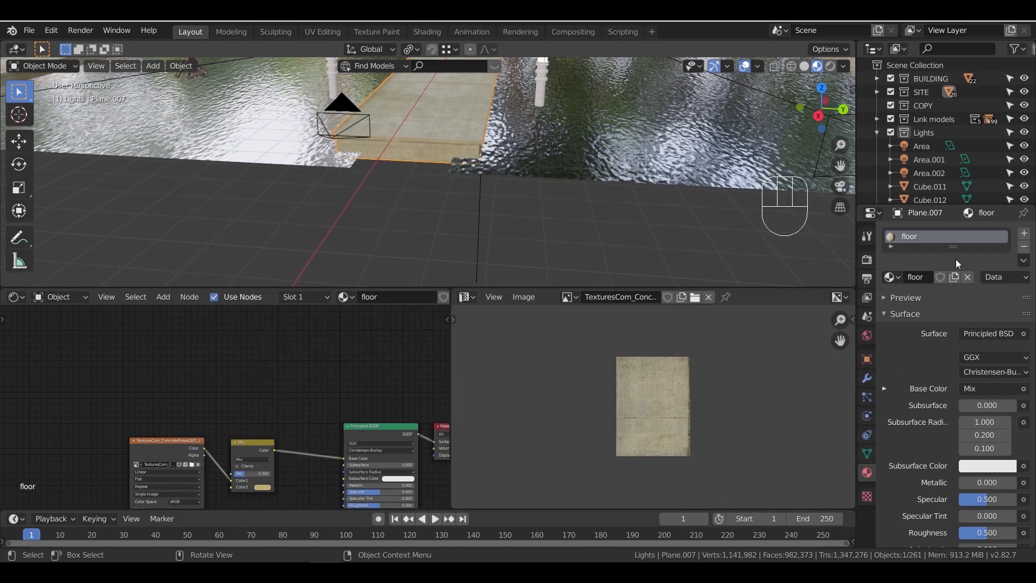
Add a second material slot to the walkway and assign the Mask_Base Material linked from Mask Node.blend
{"action": "left_click", "coordinate": [1024, 233]}
{"action": "left_click", "coordinate": [891, 308]}
{"action": "type", "text": "mas"}
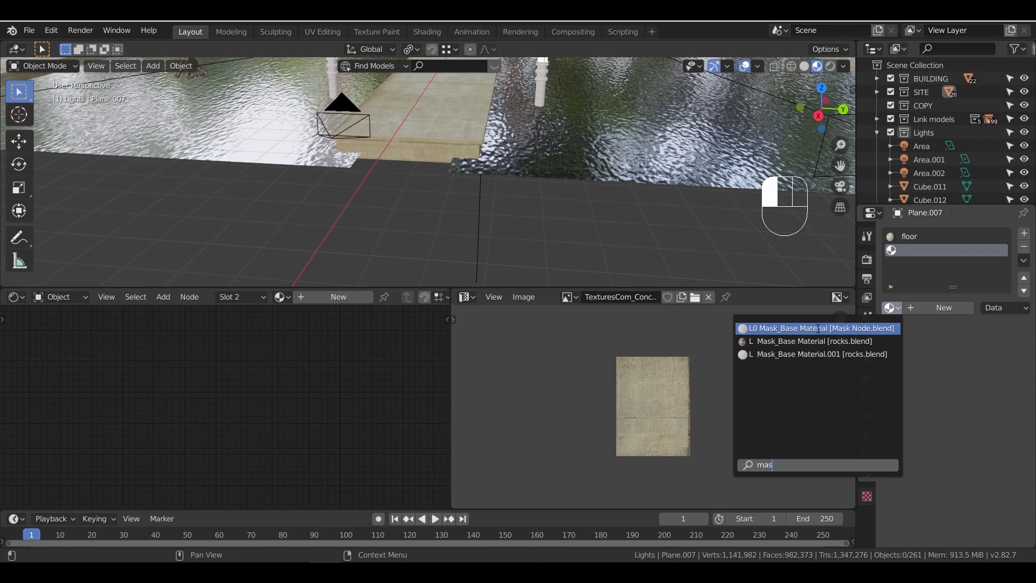
{"action": "left_click", "coordinate": [818, 328]}
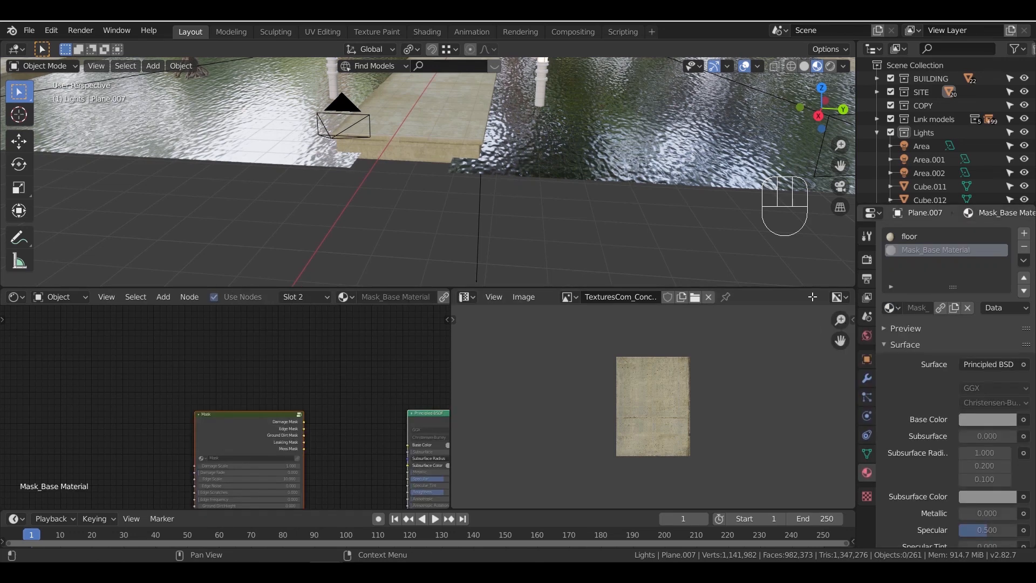
Copy the Mask group node from the Mask_Base Material's node tree
{"action": "scroll", "coordinate": [338, 449], "scroll_direction": "down", "scroll_amount": 1}
{"action": "middle_click_drag", "start_coordinate": [336, 454], "coordinate": [365, 394]}
{"action": "scroll", "coordinate": [378, 402], "scroll_direction": "up", "scroll_amount": 2}
{"action": "middle_click_drag", "start_coordinate": [392, 393], "coordinate": [354, 399]}
{"action": "scroll", "coordinate": [358, 398], "scroll_direction": "up", "scroll_amount": 3}
{"action": "left_click", "coordinate": [394, 378]}
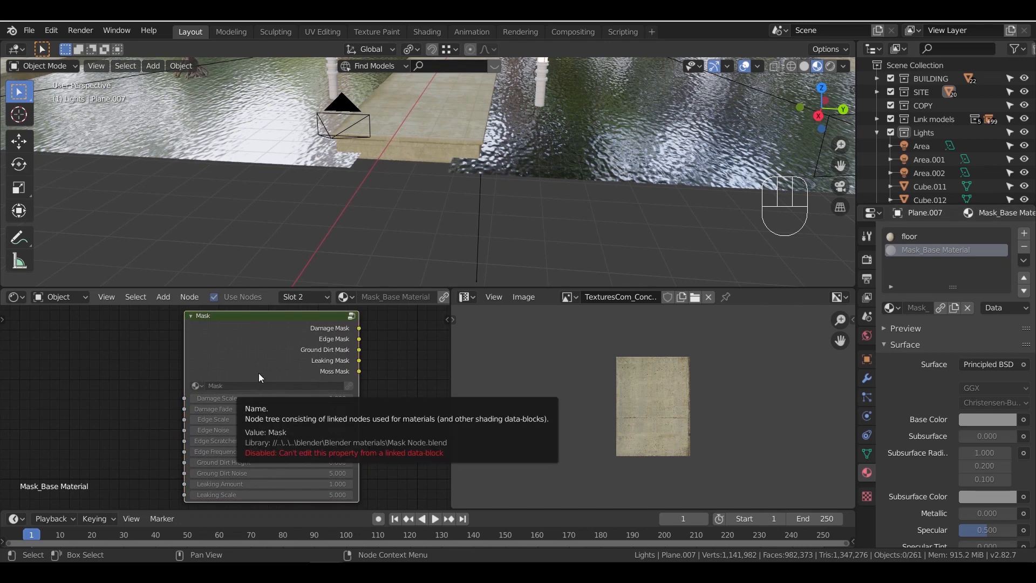
{"action": "key", "text": "ctrl+c"}
Paste the Mask node into the floor material and place it above the concrete image node
{"action": "left_click", "coordinate": [918, 237]}
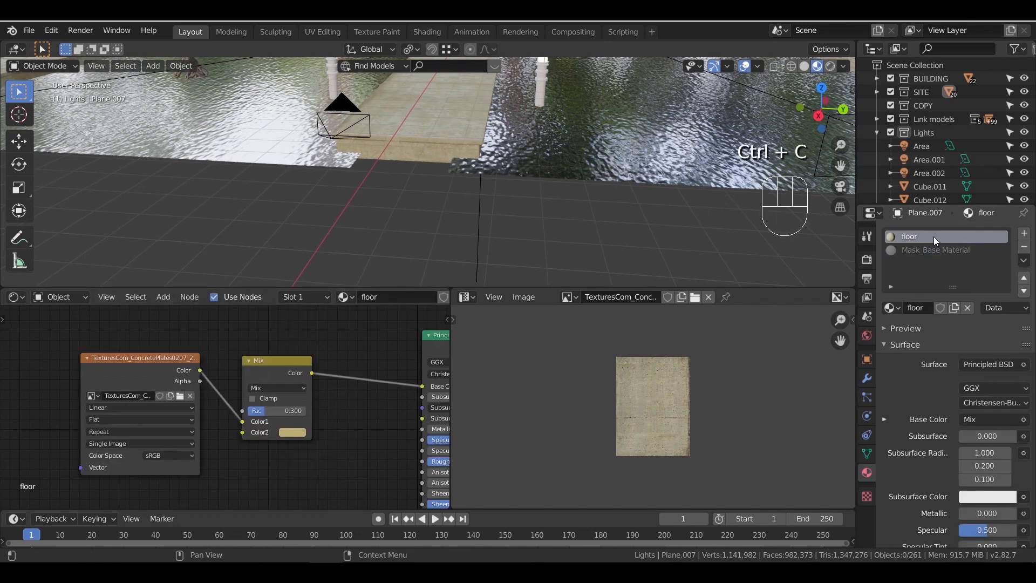
{"action": "middle_click_drag", "start_coordinate": [370, 324], "coordinate": [371, 430]}
{"action": "key", "text": "ctrl+v"}
{"action": "left_click_drag", "start_coordinate": [316, 432], "coordinate": [259, 284]}
{"action": "scroll", "coordinate": [351, 415], "scroll_direction": "down", "scroll_amount": 1}
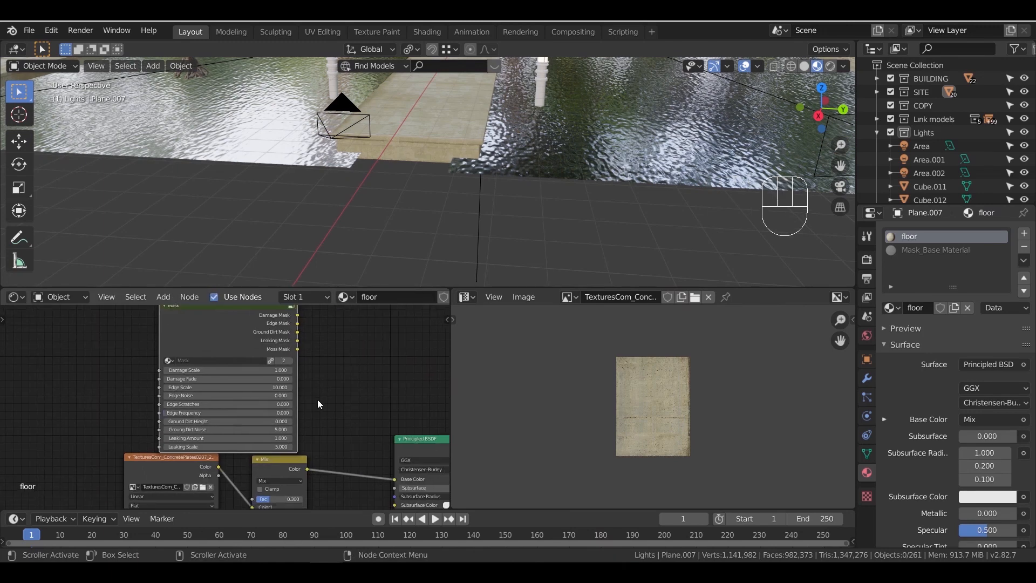
{"action": "left_click_drag", "start_coordinate": [200, 330], "coordinate": [142, 327]}
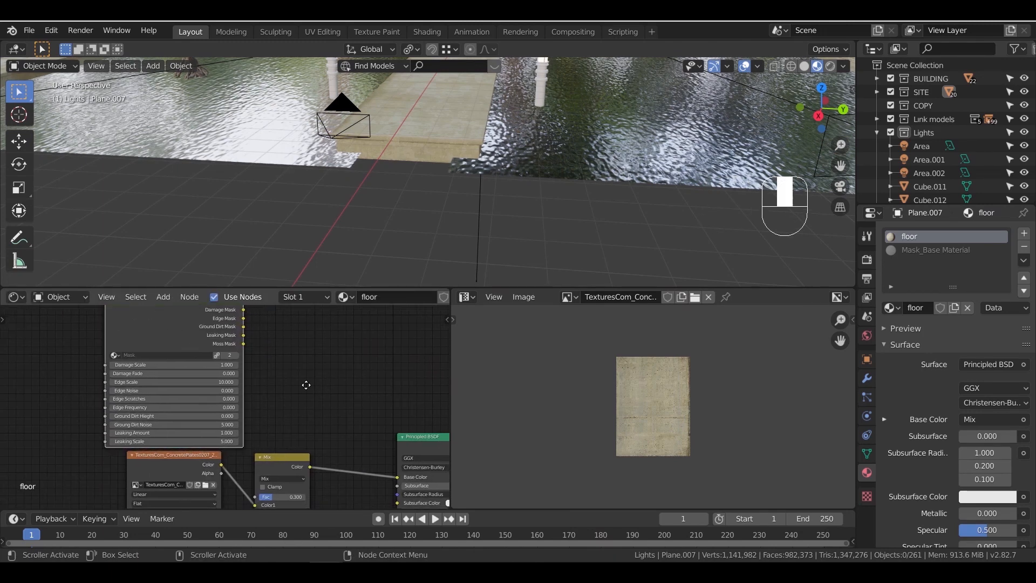
Duplicate the Mix node and insert the copy between the first Mix node and the Principled BSDF's Base Color
{"action": "middle_click_drag", "start_coordinate": [301, 384], "coordinate": [323, 382]}
{"action": "middle_click_drag", "start_coordinate": [361, 414], "coordinate": [342, 370]}
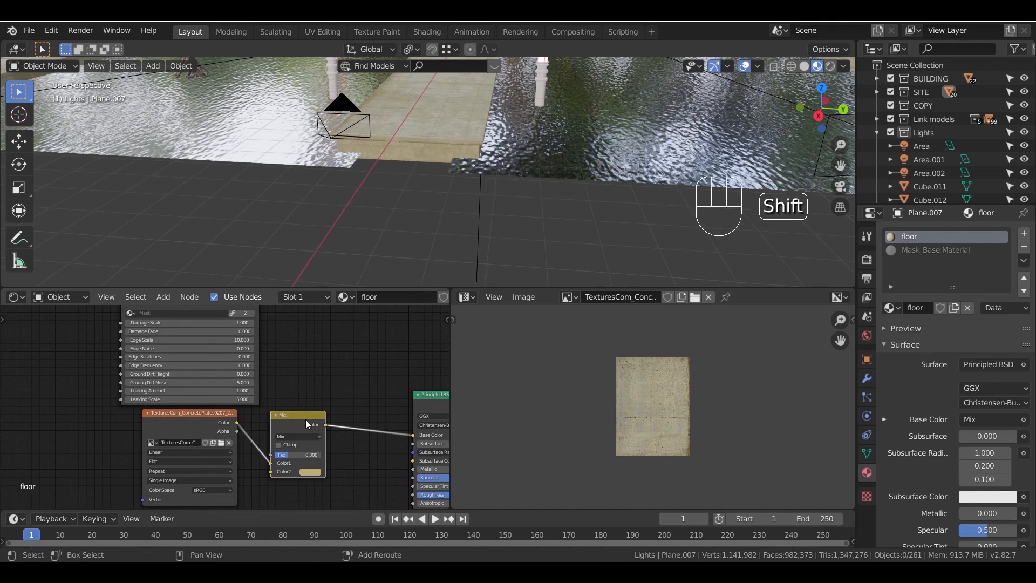
{"action": "key", "text": "shift+d"}
{"action": "left_click_drag", "start_coordinate": [368, 408], "coordinate": [388, 384]}
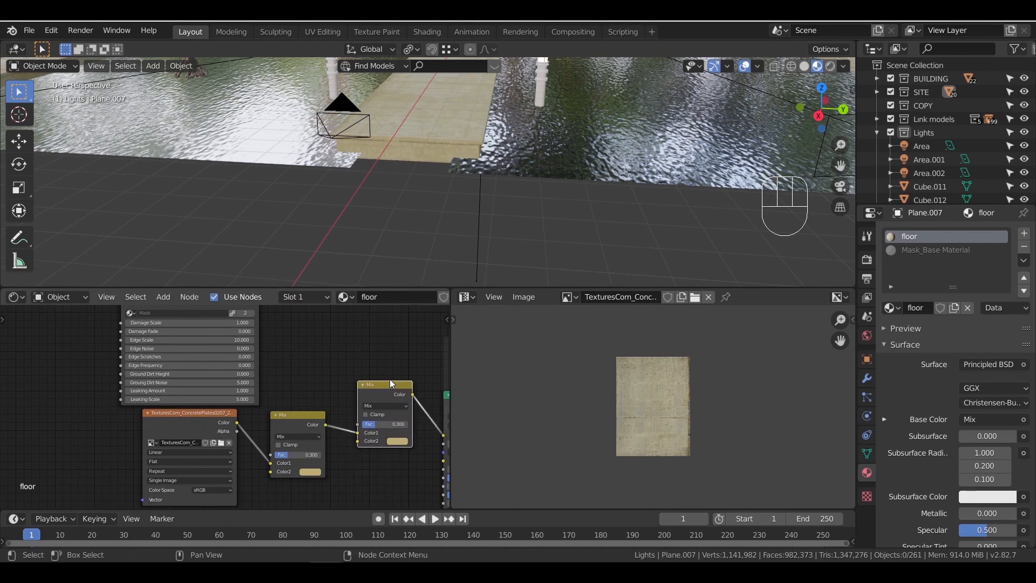
Set the duplicated Mix node's Color2 to a dark brown
{"action": "scroll", "coordinate": [392, 384], "scroll_direction": "up", "scroll_amount": 4}
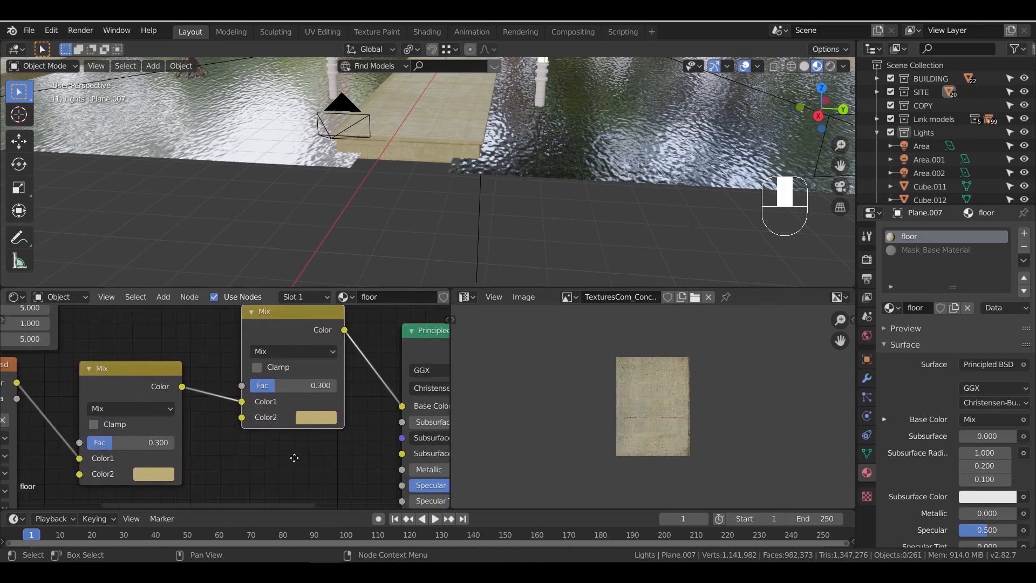
{"action": "scroll", "coordinate": [294, 457], "scroll_direction": "up", "scroll_amount": 3}
{"action": "left_click", "coordinate": [347, 436]}
{"action": "left_click", "coordinate": [411, 324]}
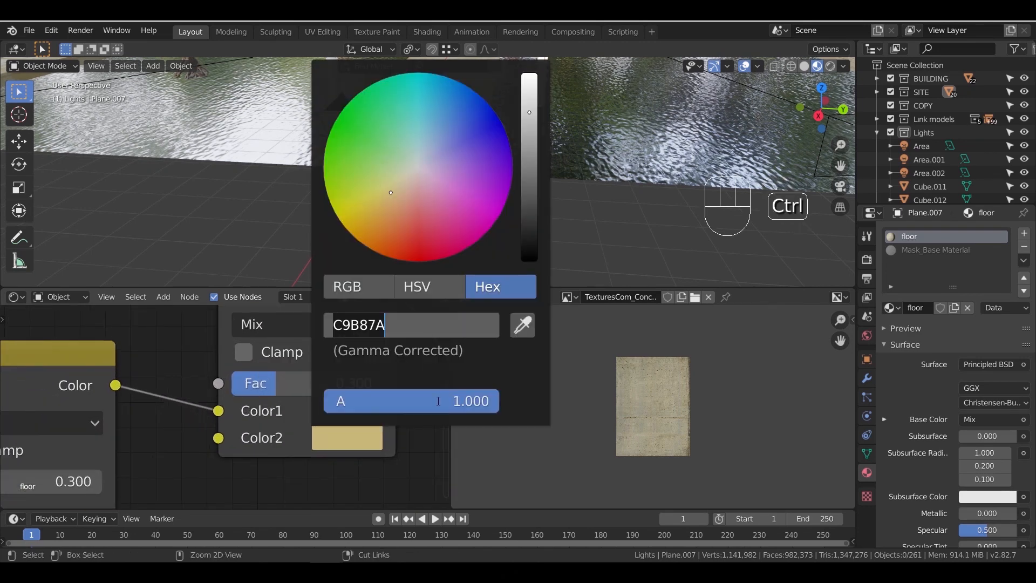
{"action": "key", "text": "Return"}
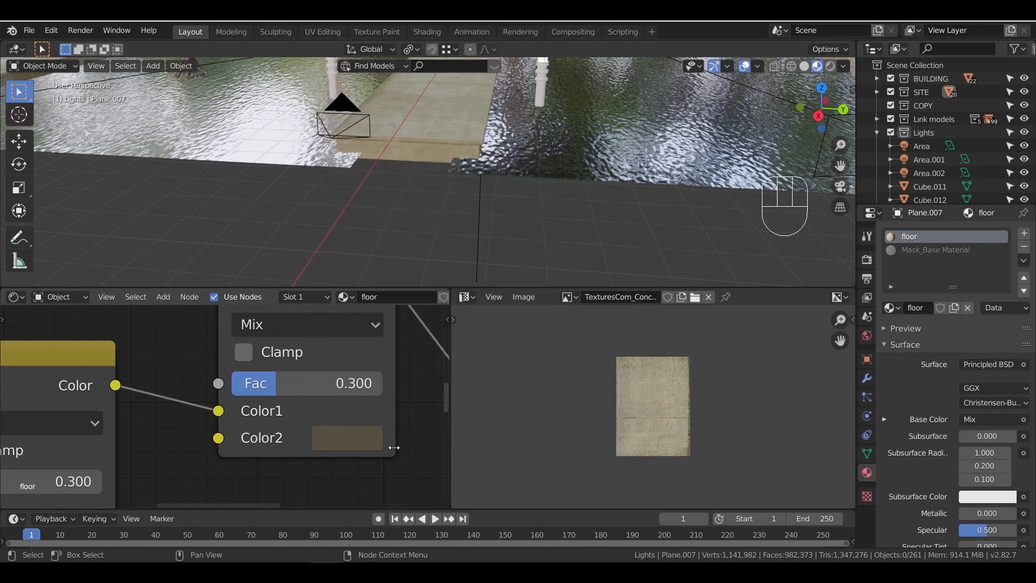
Move the second Mix node up beside the Mask node and connect the Edge Mask output to its Fac
{"action": "scroll", "coordinate": [394, 440], "scroll_direction": "down", "scroll_amount": 5}
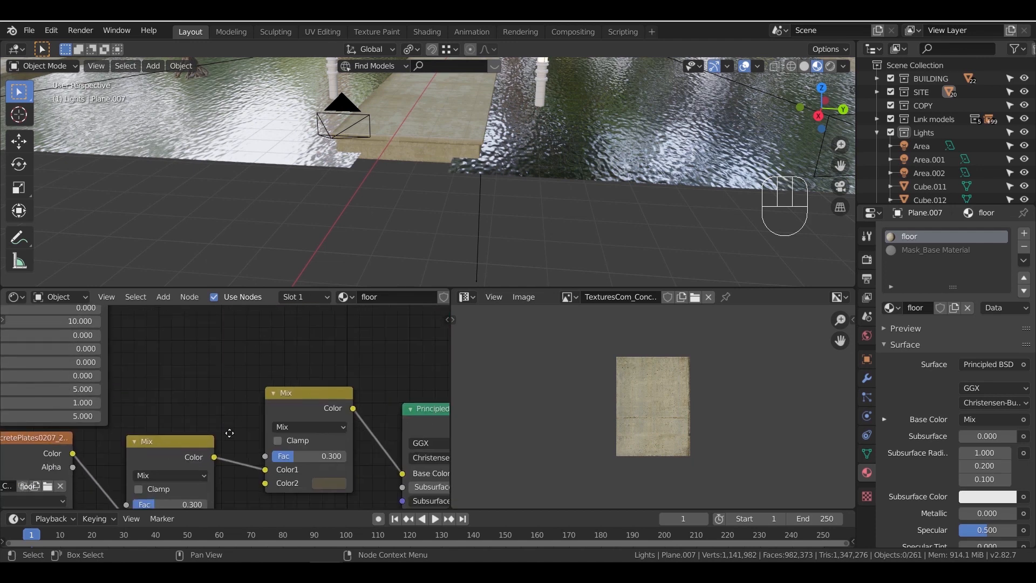
{"action": "middle_click_drag", "start_coordinate": [210, 403], "coordinate": [306, 421]}
{"action": "left_click_drag", "start_coordinate": [400, 455], "coordinate": [358, 318]}
{"action": "scroll", "coordinate": [278, 423], "scroll_direction": "down", "scroll_amount": 4}
{"action": "middle_click_drag", "start_coordinate": [280, 435], "coordinate": [294, 377]}
{"action": "left_click_drag", "start_coordinate": [286, 419], "coordinate": [270, 418]}
{"action": "scroll", "coordinate": [303, 397], "scroll_direction": "up", "scroll_amount": 2}
{"action": "middle_click_drag", "start_coordinate": [294, 361], "coordinate": [275, 382]}
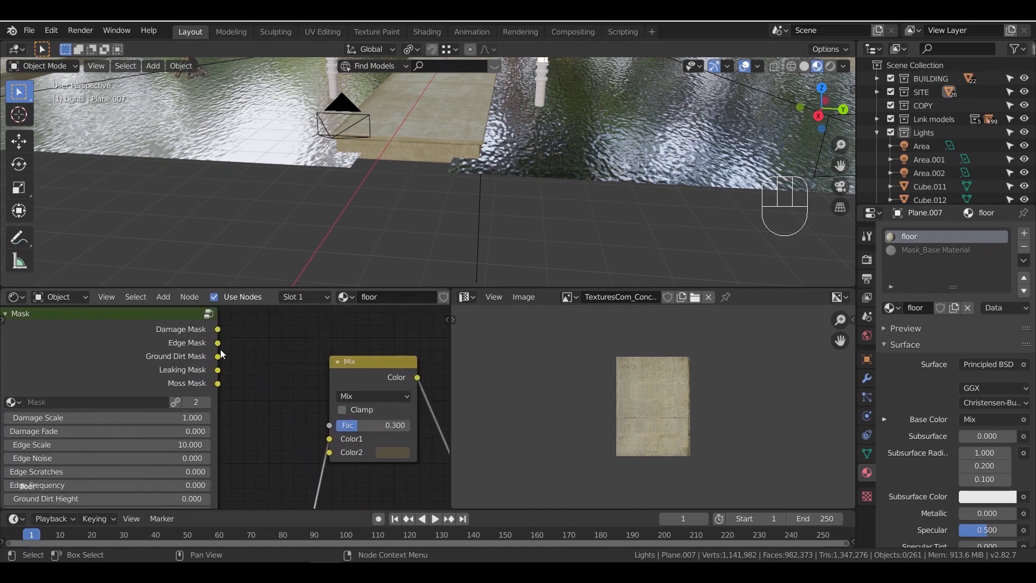
{"action": "left_click_drag", "start_coordinate": [328, 429], "coordinate": [328, 426]}
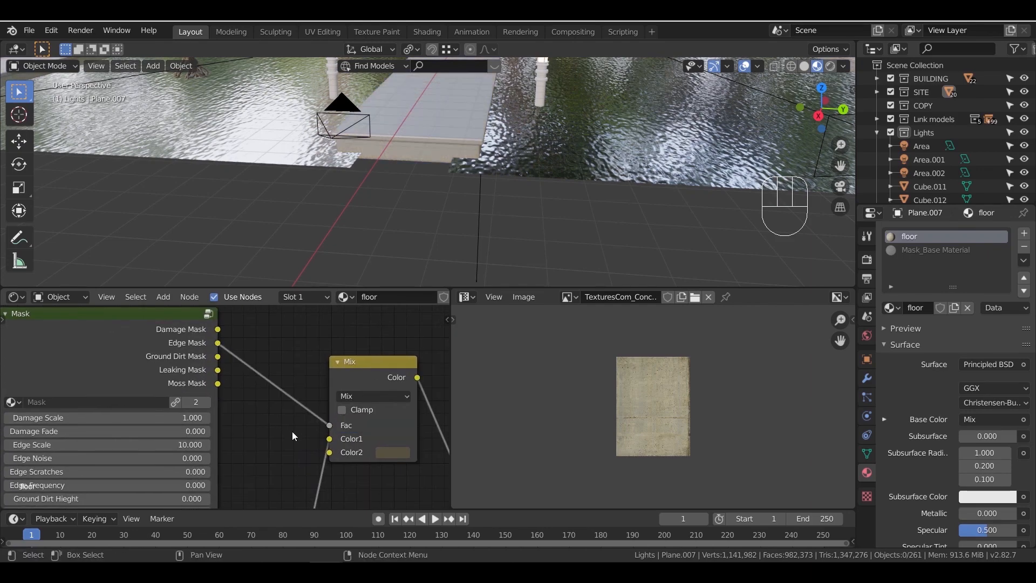
Show the floor material's preview on a cube and enlarge the preview in height and width
{"action": "middle_click_drag", "start_coordinate": [484, 175], "coordinate": [349, 200], "text": "shift"}
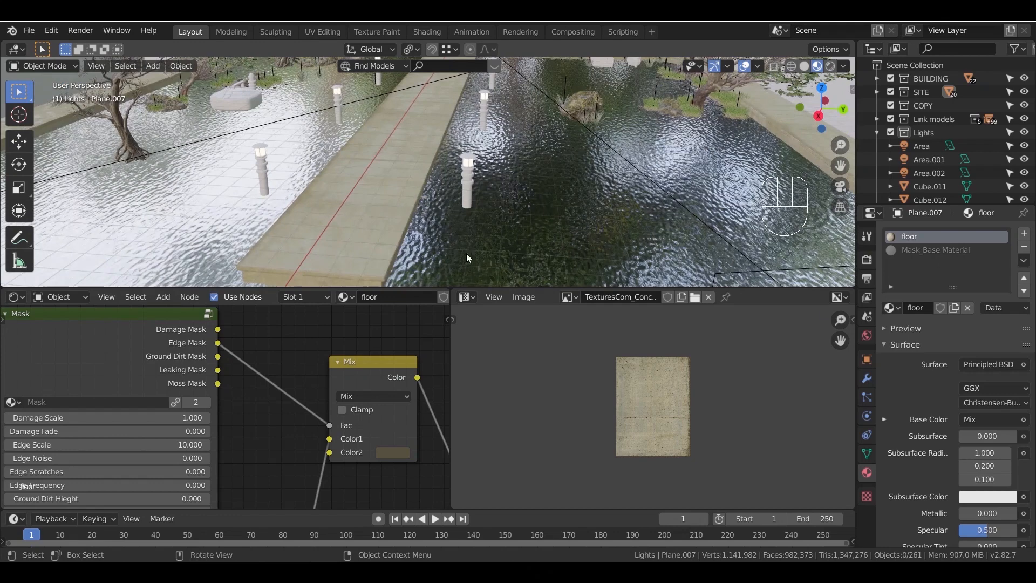
{"action": "left_click", "coordinate": [899, 328]}
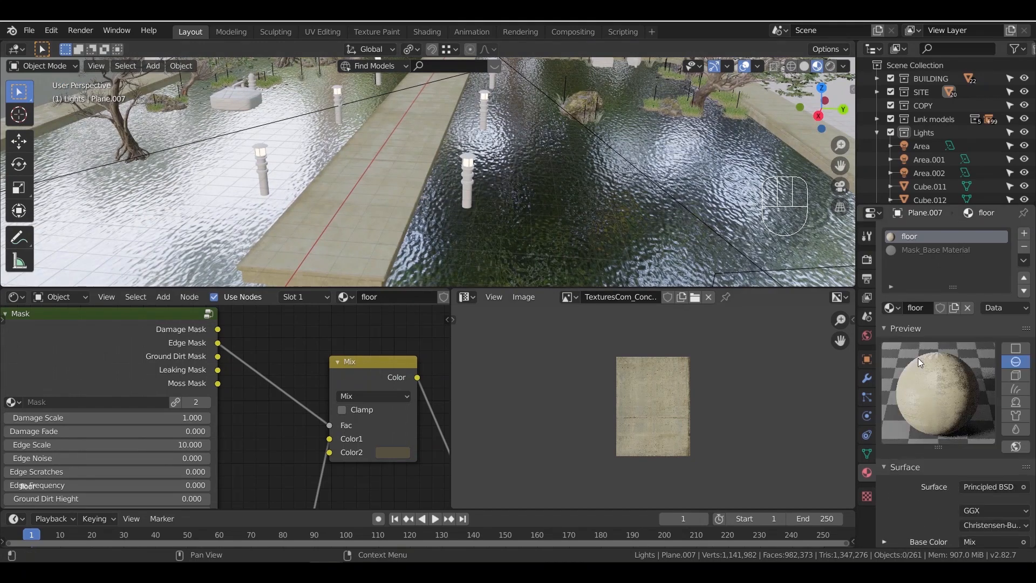
{"action": "left_click", "coordinate": [1020, 377]}
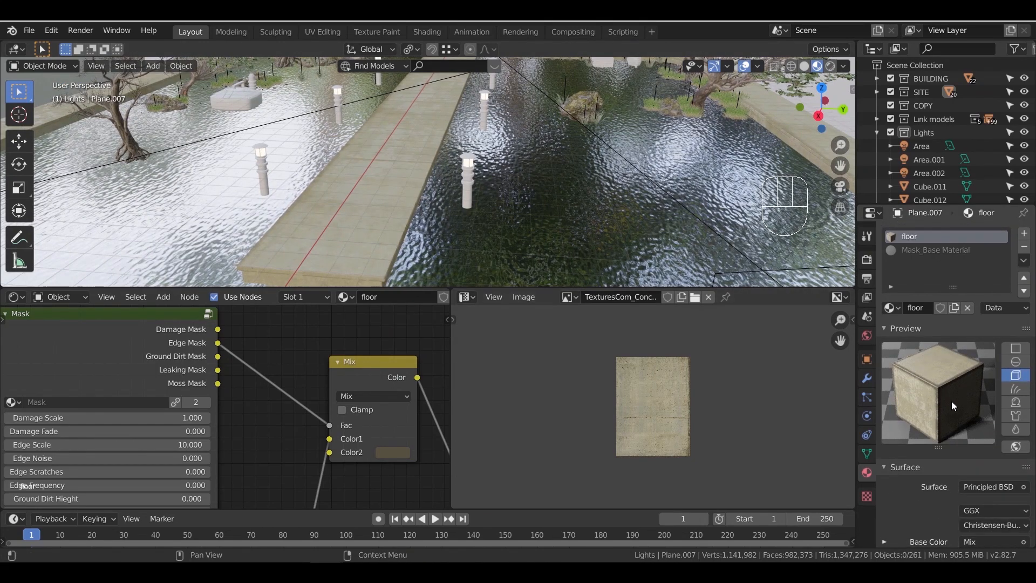
{"action": "left_click_drag", "start_coordinate": [939, 448], "coordinate": [938, 513]}
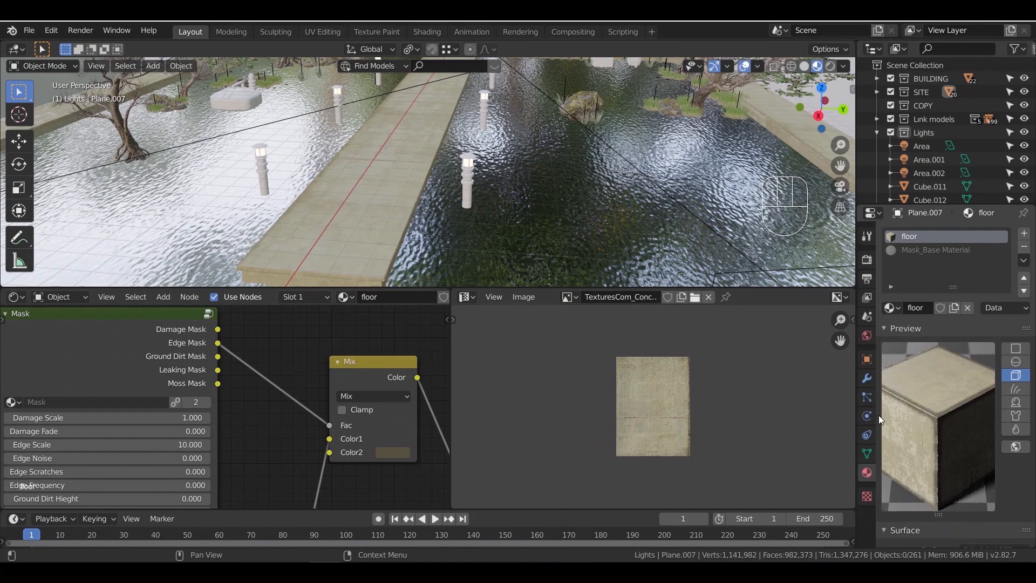
{"action": "left_click_drag", "start_coordinate": [876, 414], "coordinate": [859, 414]}
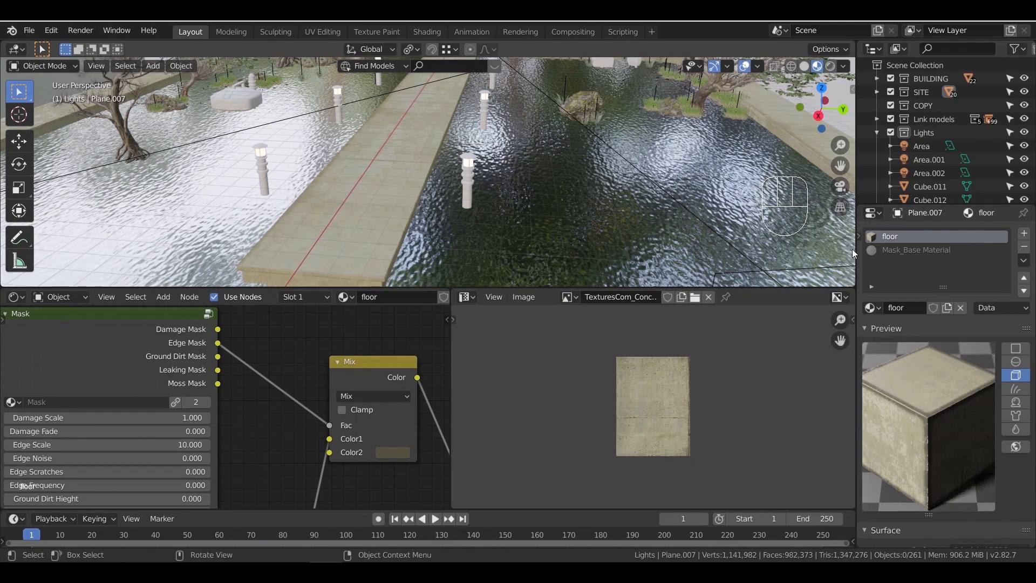
{"action": "left_click_drag", "start_coordinate": [860, 253], "coordinate": [819, 251]}
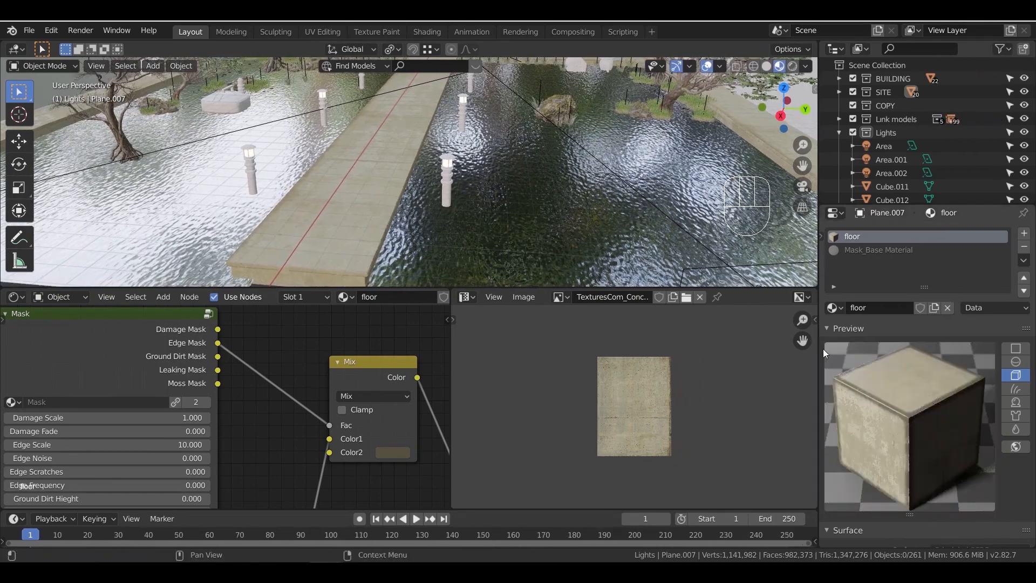
{"action": "left_click_drag", "start_coordinate": [816, 348], "coordinate": [762, 351]}
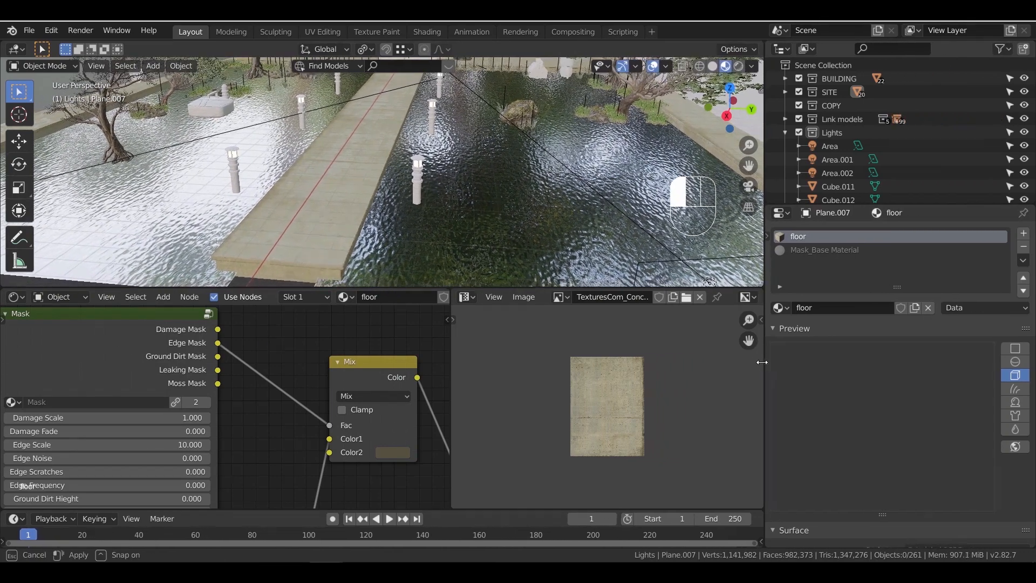
Set the Mask node's Edge Scale to 14 and Edge Noise to 12
{"action": "middle_click_drag", "start_coordinate": [281, 450], "coordinate": [354, 377]}
{"action": "scroll", "coordinate": [80, 412], "scroll_direction": "up", "scroll_amount": 3}
{"action": "left_click", "coordinate": [165, 362]}
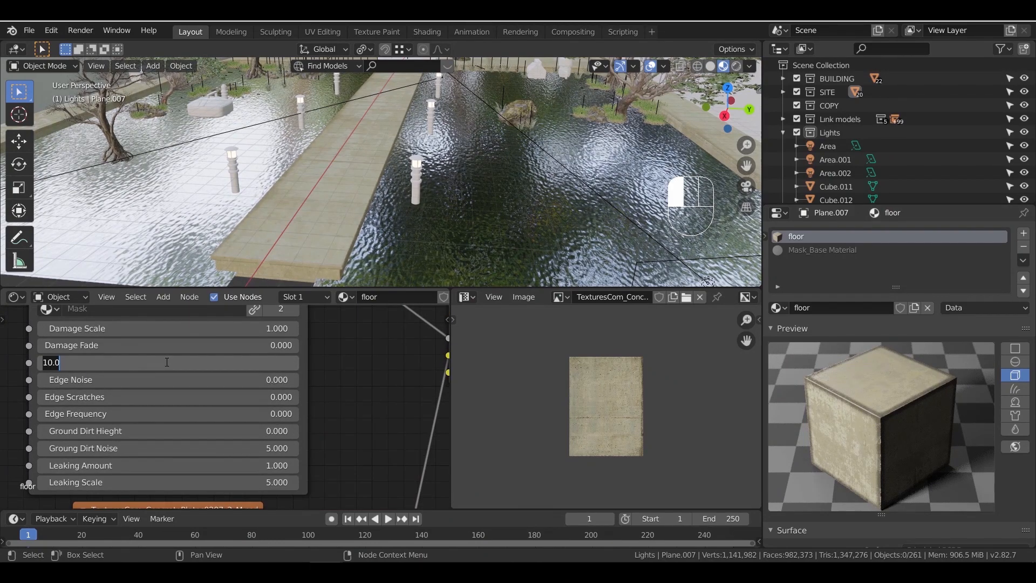
{"action": "key", "text": "Return"}
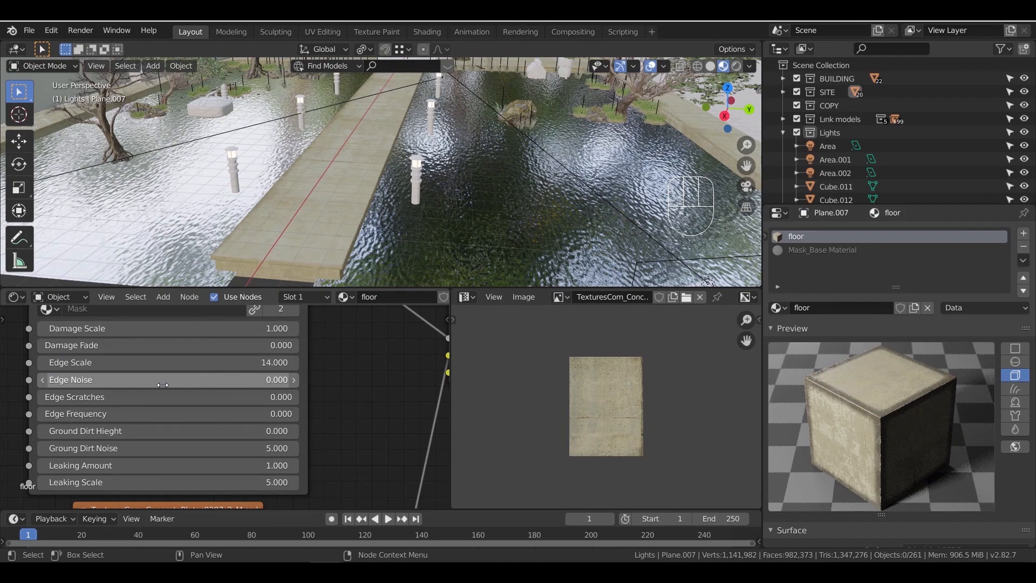
{"action": "left_click", "coordinate": [165, 380]}
{"action": "type", "text": "12"}
{"action": "key", "text": "Return"}
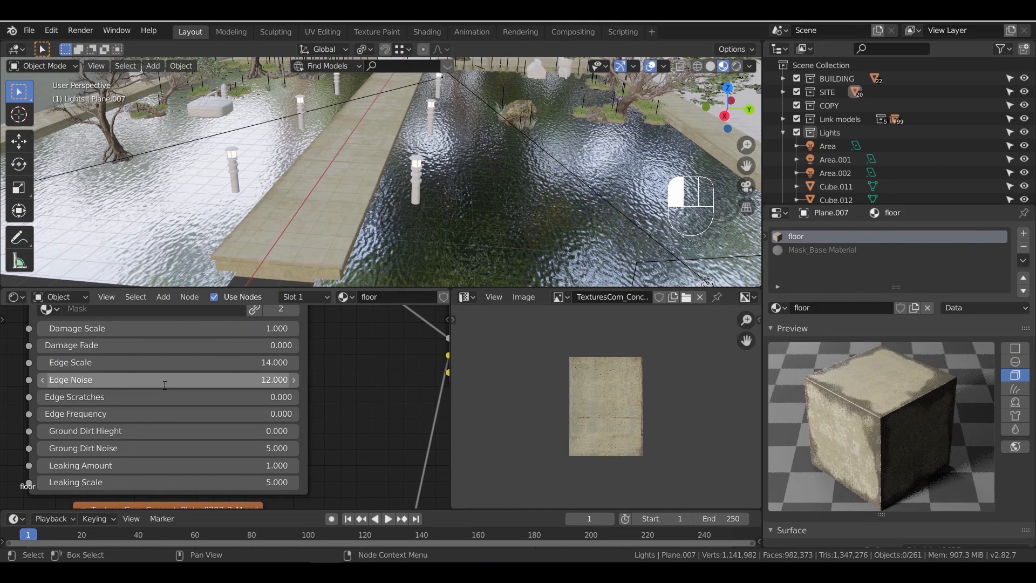
Narrow the material preview area and inspect the walkway's edges up close in Rendered viewport shading
{"action": "middle_click_drag", "start_coordinate": [312, 394], "coordinate": [211, 429]}
{"action": "scroll", "coordinate": [219, 420], "scroll_direction": "down", "scroll_amount": 5}
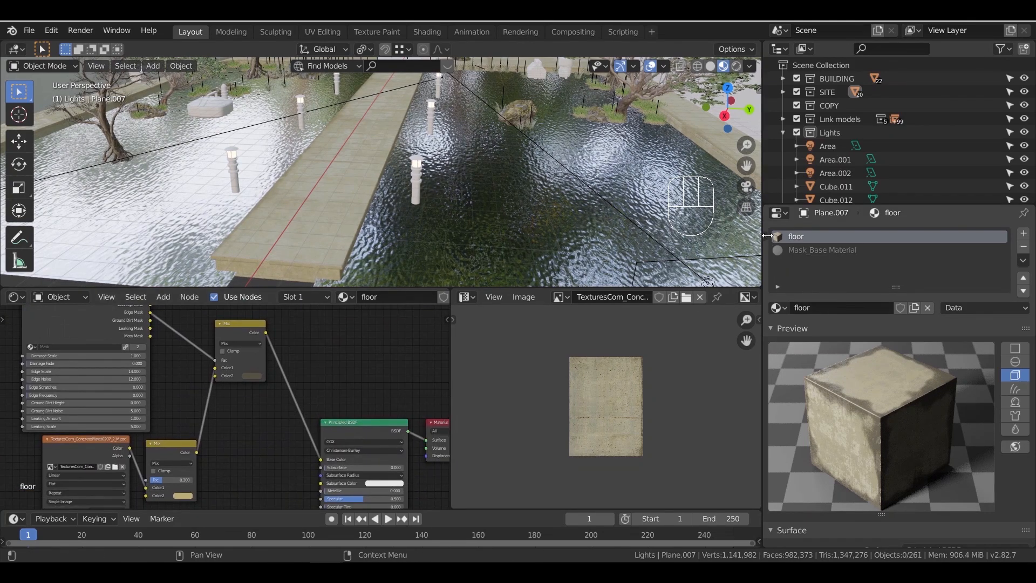
{"action": "left_click_drag", "start_coordinate": [769, 240], "coordinate": [840, 352]}
{"action": "scroll", "coordinate": [525, 199], "scroll_direction": "down", "scroll_amount": 6}
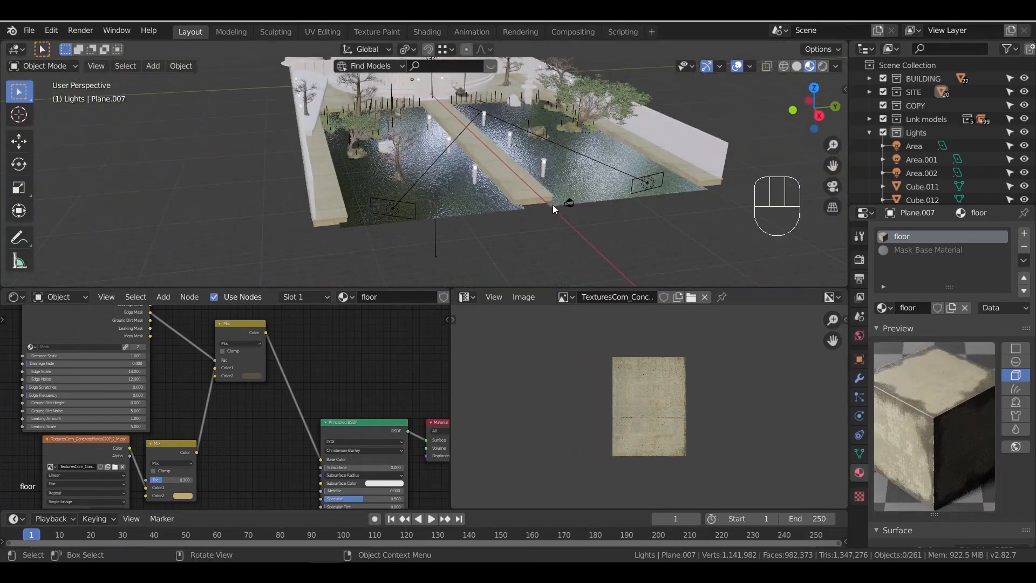
{"action": "key", "text": "KP_0"}
{"action": "scroll", "coordinate": [509, 232], "scroll_direction": "up", "scroll_amount": 3}
{"action": "middle_click_drag", "start_coordinate": [509, 232], "coordinate": [481, 189], "text": "shift"}
{"action": "scroll", "coordinate": [488, 210], "scroll_direction": "down", "scroll_amount": 2}
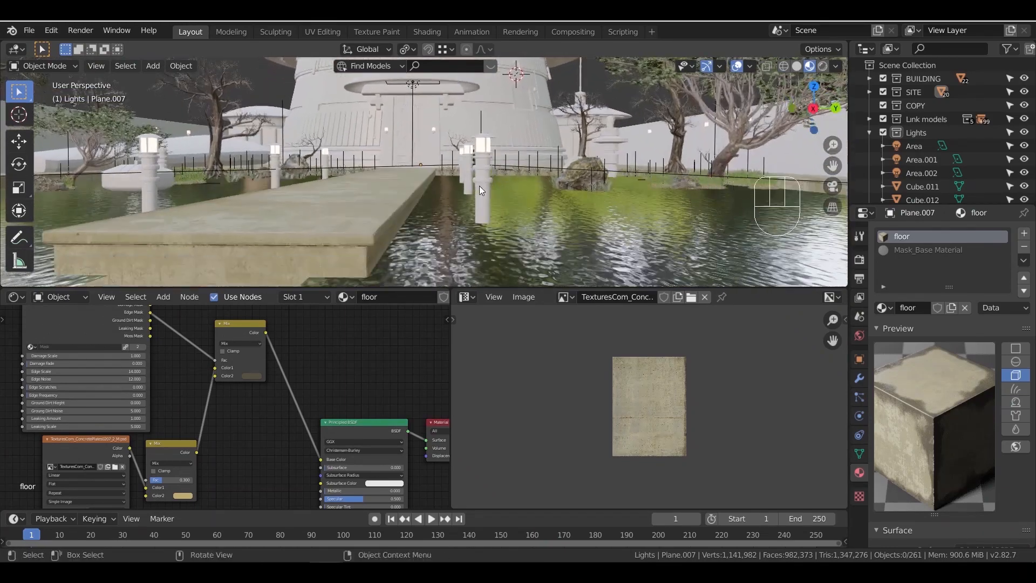
{"action": "scroll", "coordinate": [480, 188], "scroll_direction": "up", "scroll_amount": 3}
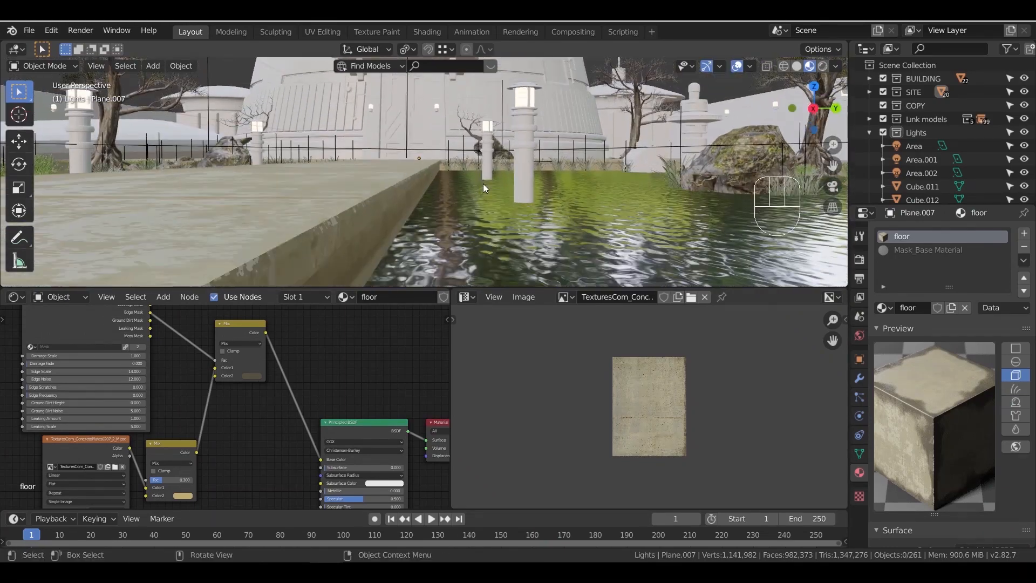
{"action": "left_click", "coordinate": [821, 65]}
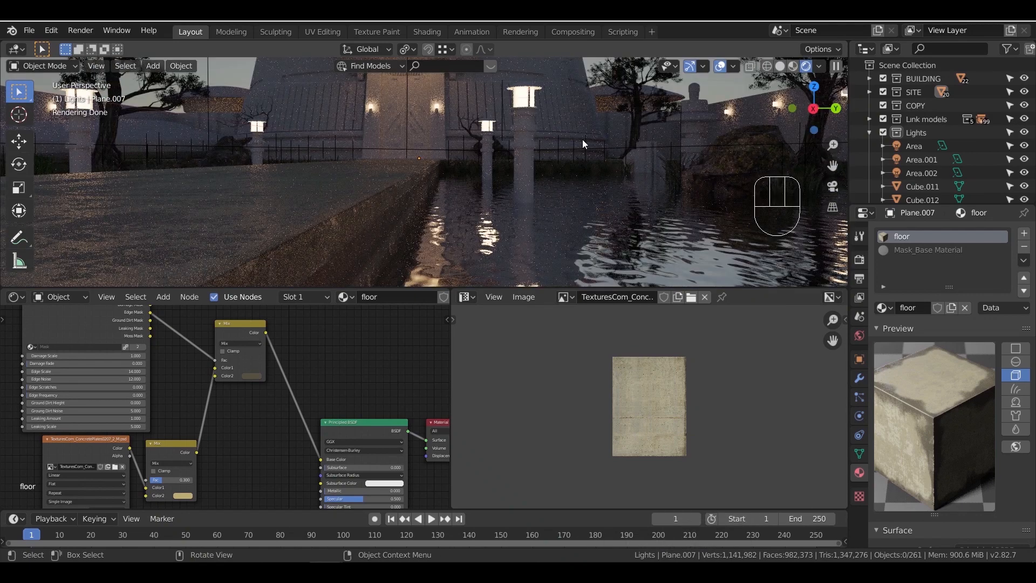
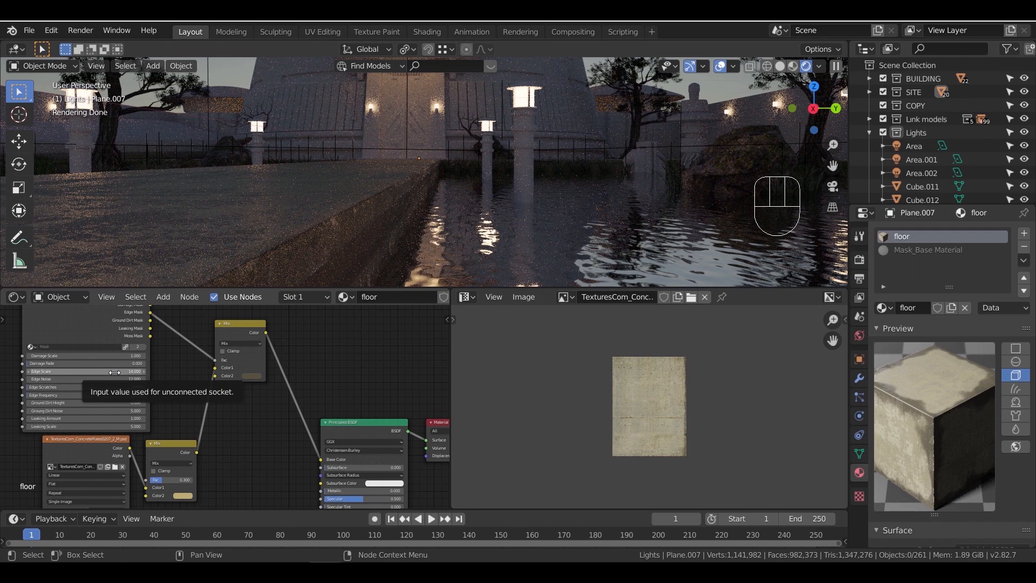
Check the walkway and temple through the scene camera in Rendered viewport shading
{"action": "left_click", "coordinate": [780, 65]}
{"action": "scroll", "coordinate": [431, 218], "scroll_direction": "down", "scroll_amount": 3}
{"action": "key", "text": "KP_0"}
{"action": "middle_click_drag", "start_coordinate": [507, 161], "coordinate": [504, 191], "text": "shift"}
{"action": "scroll", "coordinate": [504, 191], "scroll_direction": "down", "scroll_amount": 1}
{"action": "left_click", "coordinate": [823, 66]}
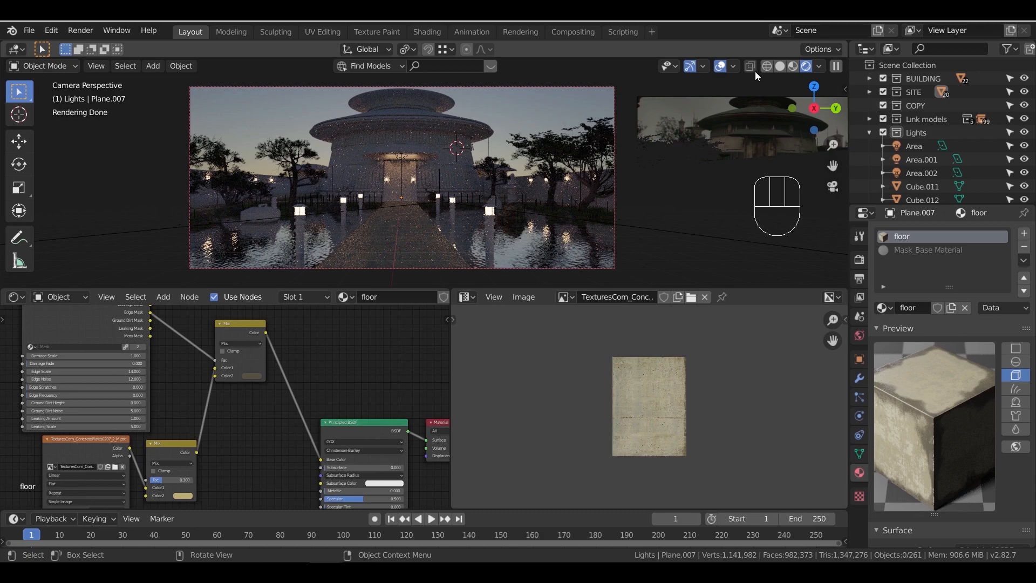
Show the scene in Material Preview shading and give the long raised planting bed beside the courtyard wall a new material
{"action": "left_click", "coordinate": [780, 66]}
{"action": "mouse_move", "coordinate": [537, 160]}
{"action": "middle_mouse_down"}
{"action": "mouse_move", "coordinate": [489, 189]}
{"action": "mouse_move", "coordinate": [497, 120]}
{"action": "mouse_move", "coordinate": [474, 153]}
{"action": "mouse_move", "coordinate": [465, 138]}
{"action": "mouse_move", "coordinate": [464, 146]}
{"action": "middle_mouse_up"}
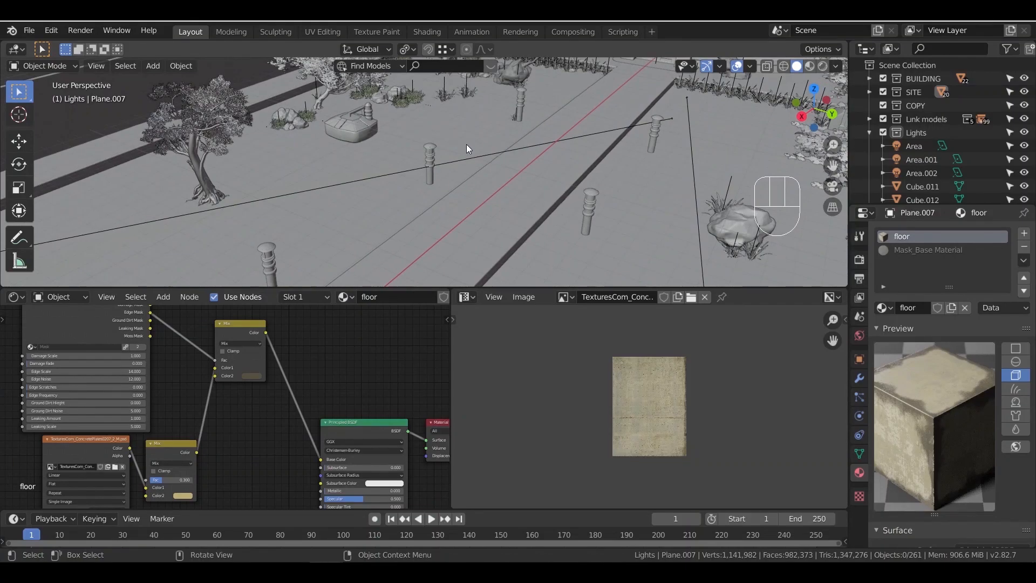
{"action": "mouse_move", "coordinate": [613, 121]}
{"action": "middle_mouse_down", "text": "shift"}
{"action": "mouse_move", "coordinate": [439, 198]}
{"action": "mouse_move", "coordinate": [519, 138]}
{"action": "mouse_move", "coordinate": [477, 228]}
{"action": "mouse_move", "coordinate": [561, 199]}
{"action": "mouse_move", "coordinate": [528, 232]}
{"action": "mouse_move", "coordinate": [256, 134]}
{"action": "middle_mouse_up", "text": "shift"}
{"action": "left_click", "coordinate": [805, 66]}
{"action": "left_click", "coordinate": [256, 134]}
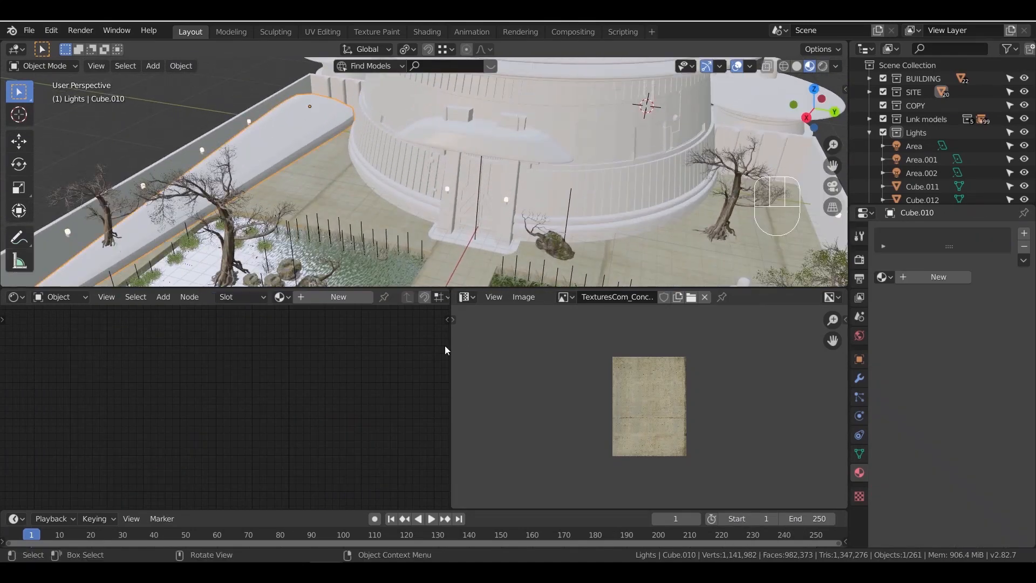
{"action": "left_click", "coordinate": [330, 297]}
{"action": "scroll", "coordinate": [269, 391], "scroll_direction": "down", "scroll_amount": 3, "text": "shift"}
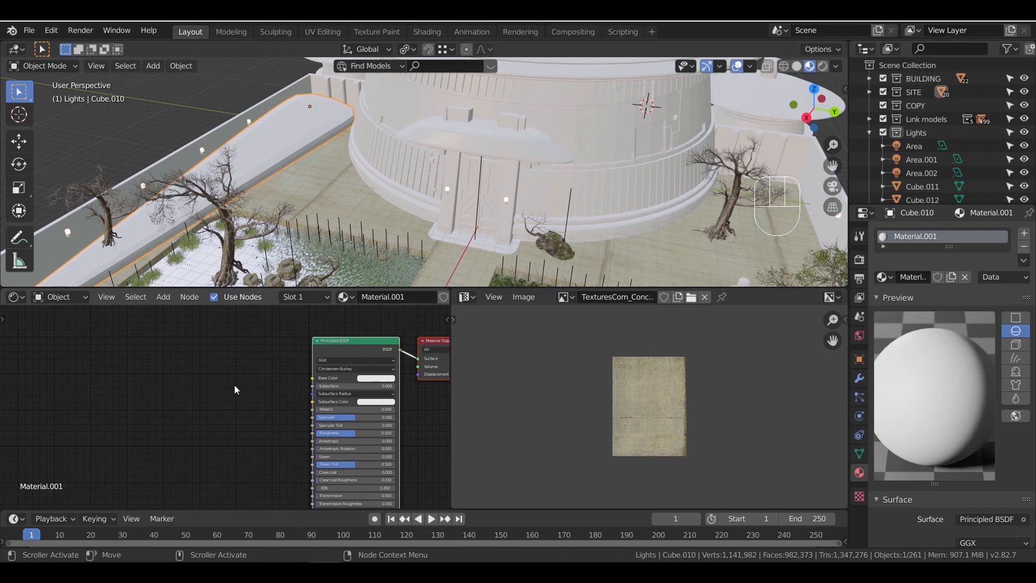
Add an Image Texture node with Moss 1.jpg and connect its Color output to the Principled BSDF's Base Color
{"action": "key", "text": "shift+a"}
{"action": "mouse_move", "coordinate": [227, 376]}
{"action": "left_click", "coordinate": [318, 255]}
{"action": "left_click", "coordinate": [238, 350]}
{"action": "left_click", "coordinate": [256, 374]}
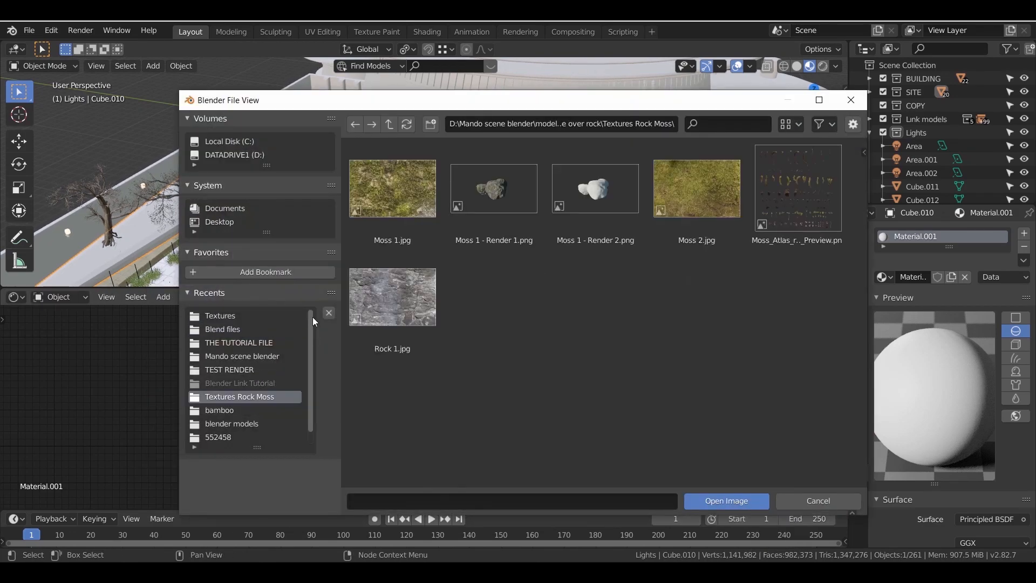
{"action": "left_click", "coordinate": [405, 204]}
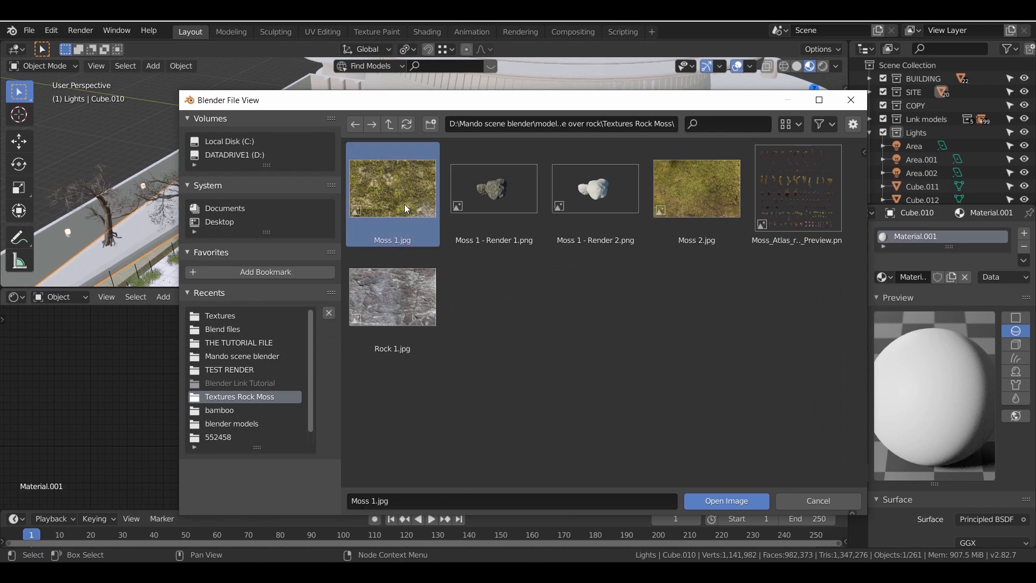
{"action": "double_click", "coordinate": [404, 204]}
{"action": "scroll", "coordinate": [330, 319], "scroll_direction": "up", "scroll_amount": 3}
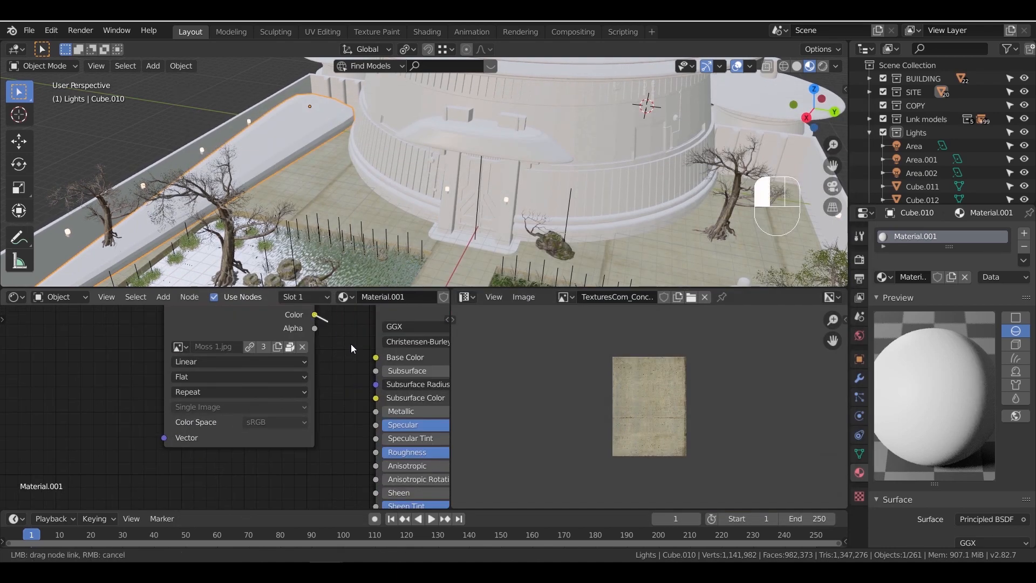
{"action": "left_click_drag", "start_coordinate": [352, 348], "coordinate": [376, 357]}
Unwrap all faces of the mossy bed with Smart UV Project at an angle limit of 66
{"action": "middle_click_drag", "start_coordinate": [302, 221], "coordinate": [473, 196], "text": "shift"}
{"action": "scroll", "coordinate": [396, 180], "scroll_direction": "up", "scroll_amount": 3}
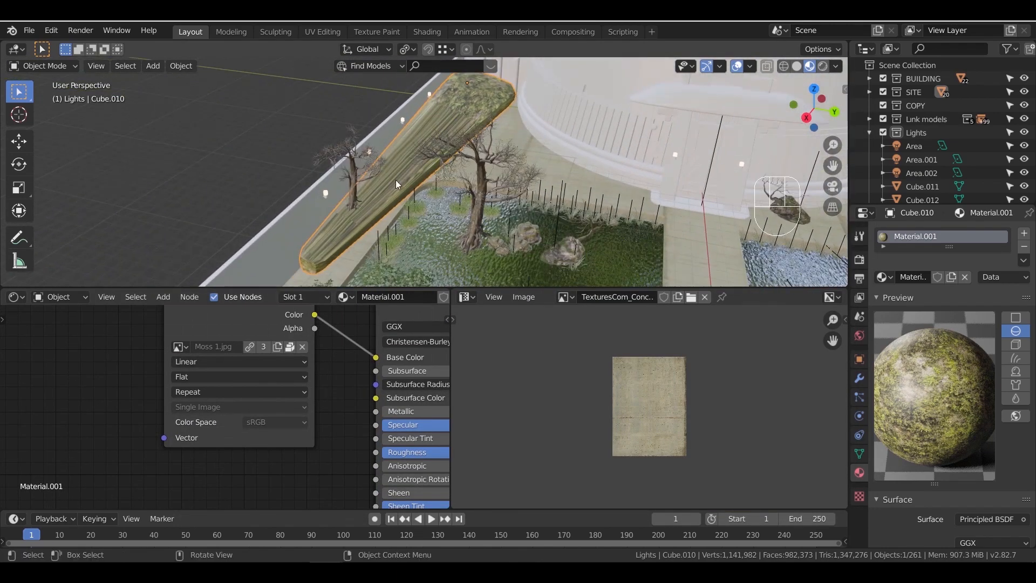
{"action": "key", "text": "Tab"}
{"action": "key", "text": "a"}
{"action": "key", "text": "u"}
{"action": "left_click", "coordinate": [416, 176]}
{"action": "left_click", "coordinate": [436, 275]}
Scale all of the bed's UVs by 2 in the UV editor and return to Object Mode
{"action": "scroll", "coordinate": [383, 206], "scroll_direction": "up", "scroll_amount": 3}
{"action": "scroll", "coordinate": [383, 205], "scroll_direction": "up", "scroll_amount": 2}
{"action": "middle_click_drag", "start_coordinate": [383, 206], "coordinate": [767, 225], "text": "shift"}
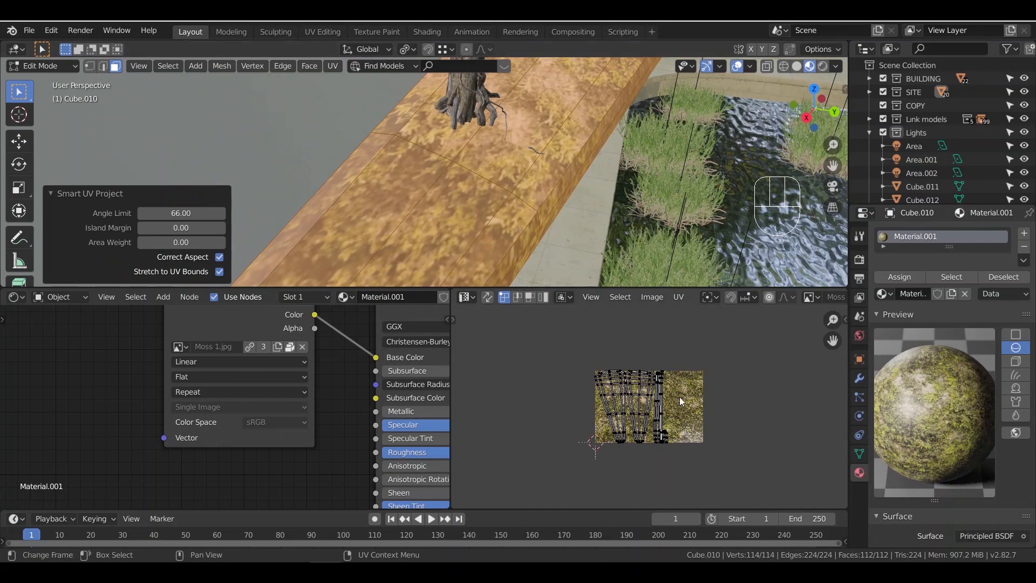
{"action": "key", "text": "a"}
{"action": "key", "text": "s"}
{"action": "key", "text": "2"}
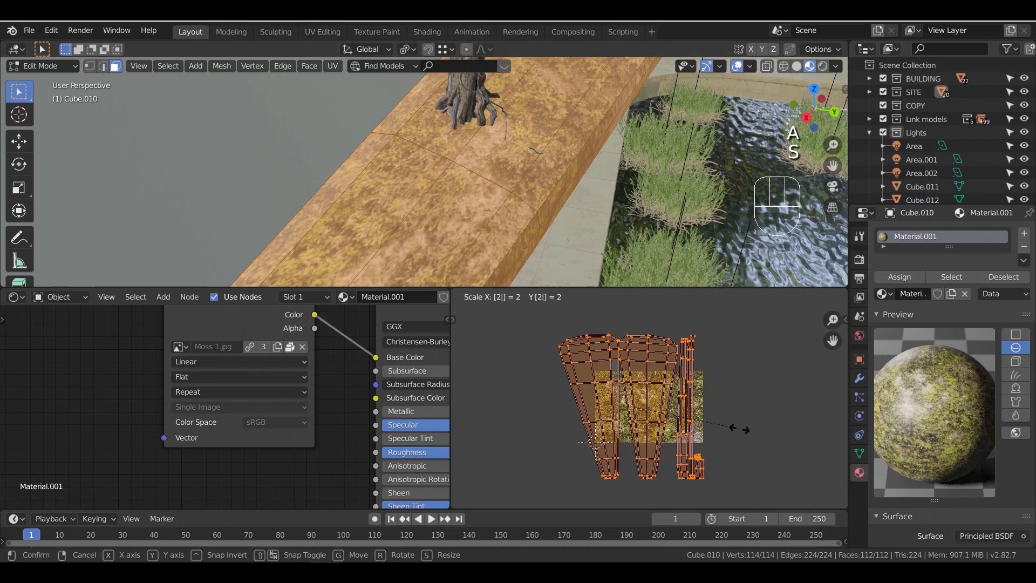
{"action": "key", "text": "Return"}
{"action": "key", "text": "Tab"}
Duplicate the mossy bed about 43.9 m along Y to the opposite side of the courtyard
{"action": "middle_click_drag", "start_coordinate": [487, 208], "coordinate": [208, 205], "text": "shift"}
{"action": "scroll", "coordinate": [577, 208], "scroll_direction": "down", "scroll_amount": 5}
{"action": "key", "text": "Tab"}
{"action": "key", "text": "Tab"}
{"action": "key", "text": "shift+d"}
{"action": "key", "text": "y"}
{"action": "left_click", "coordinate": [578, 224]}
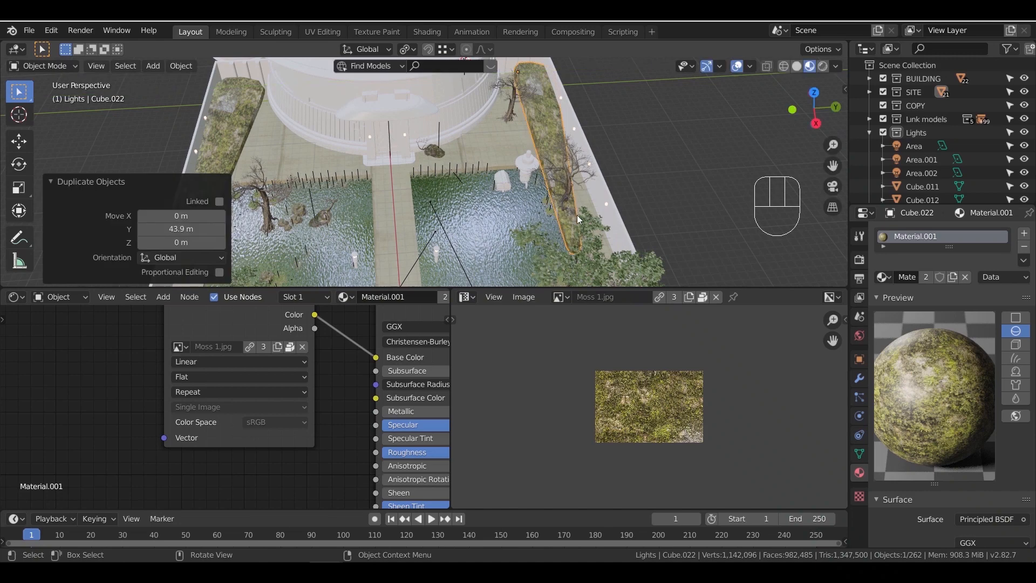
Mirror the duplicated bed along the global Y axis
{"action": "left_click", "coordinate": [173, 69]}
{"action": "mouse_move", "coordinate": [216, 111]}
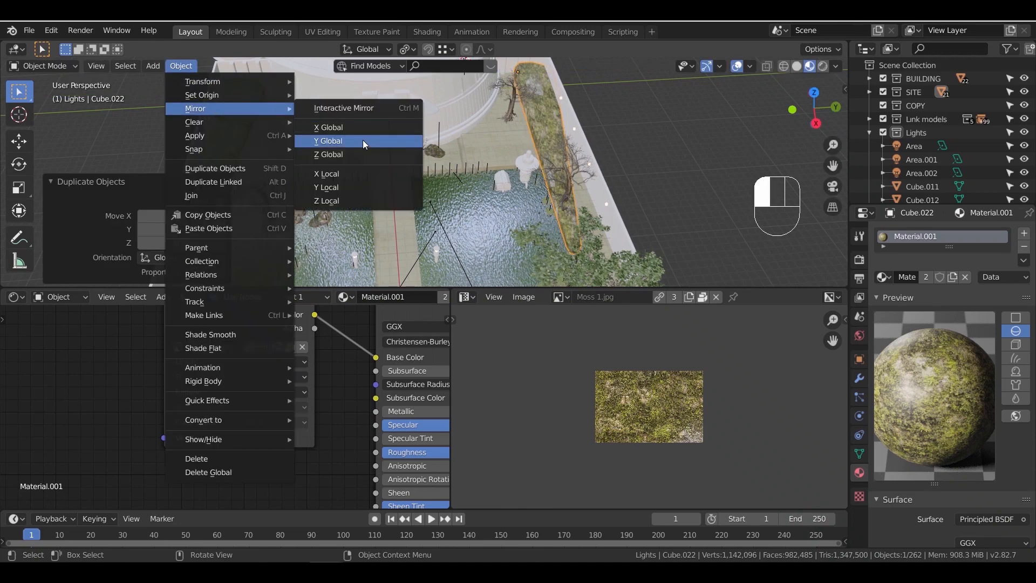
{"action": "left_click", "coordinate": [329, 142]}
Shift the mirrored bed along Y to fit beside its wall and rescale it along Z
{"action": "middle_click_drag", "start_coordinate": [484, 189], "coordinate": [450, 135], "text": "shift"}
{"action": "key", "text": "g"}
{"action": "key", "text": "y"}
{"action": "left_click", "coordinate": [448, 216]}
{"action": "key", "text": "s"}
{"action": "key", "text": "z"}
{"action": "left_click", "coordinate": [509, 194]}
Select a lamp post standing in the water near the walkway and display its base material's nodes
{"action": "scroll", "coordinate": [610, 134], "scroll_direction": "down", "scroll_amount": 3}
{"action": "scroll", "coordinate": [488, 139], "scroll_direction": "up", "scroll_amount": 1}
{"action": "middle_click_drag", "start_coordinate": [426, 229], "coordinate": [490, 202]}
{"action": "scroll", "coordinate": [490, 203], "scroll_direction": "up", "scroll_amount": 3}
{"action": "left_click", "coordinate": [479, 205]}
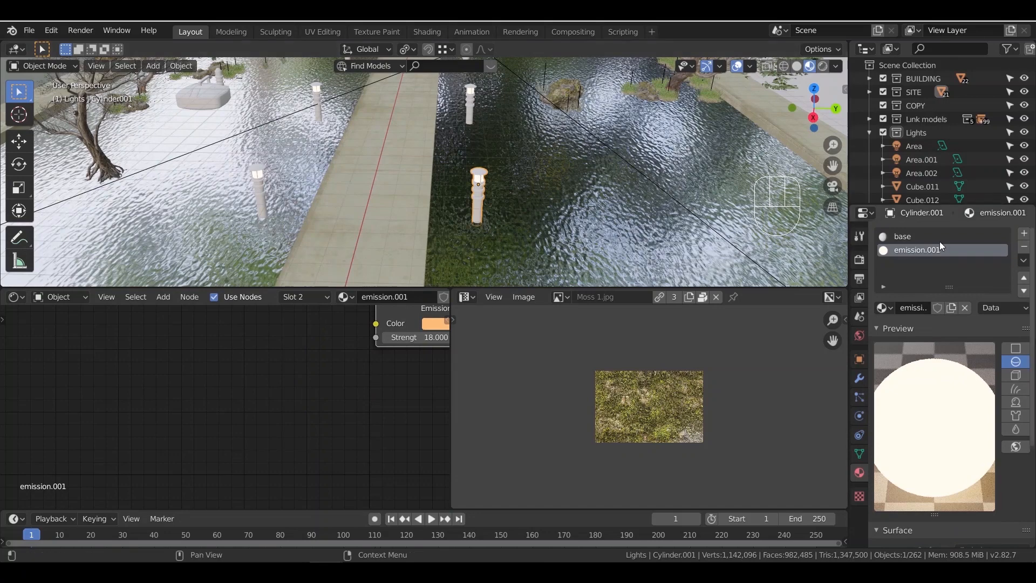
{"action": "middle_click_drag", "start_coordinate": [254, 375], "coordinate": [142, 393]}
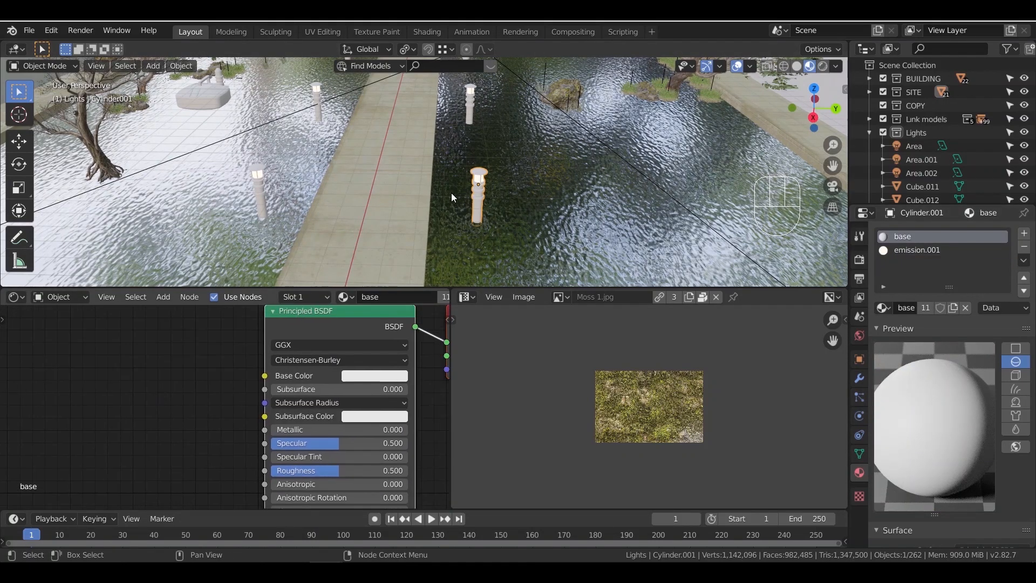
Examine the lamp posts in the reference picture plane beside the temple model
{"action": "scroll", "coordinate": [439, 200], "scroll_direction": "down", "scroll_amount": 7}
{"action": "middle_click_drag", "start_coordinate": [713, 145], "coordinate": [599, 162], "text": "shift"}
{"action": "scroll", "coordinate": [599, 162], "scroll_direction": "up", "scroll_amount": 3}
{"action": "middle_click_drag", "start_coordinate": [556, 103], "coordinate": [387, 211], "text": "shift"}
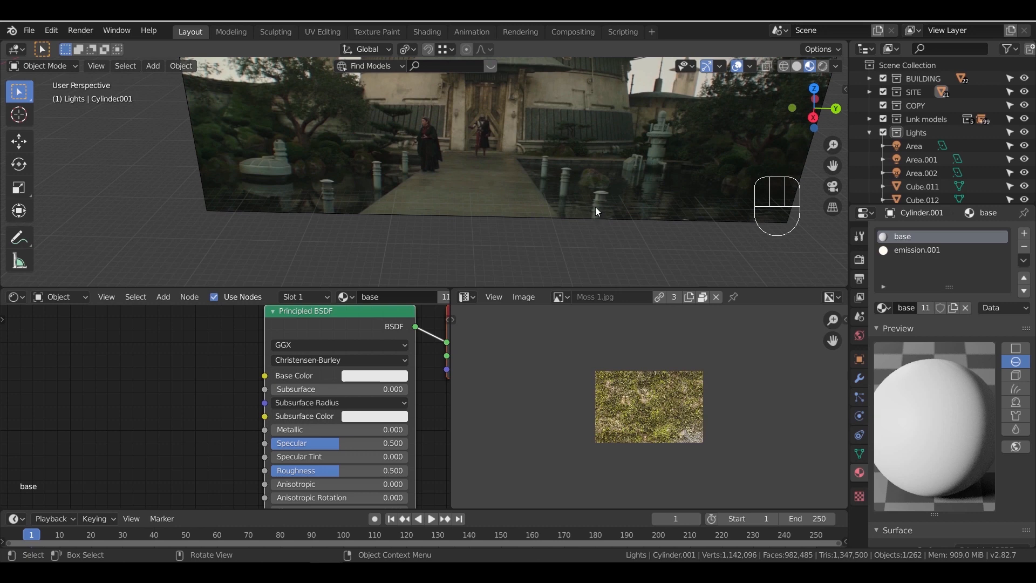
{"action": "scroll", "coordinate": [622, 148], "scroll_direction": "down", "scroll_amount": 4}
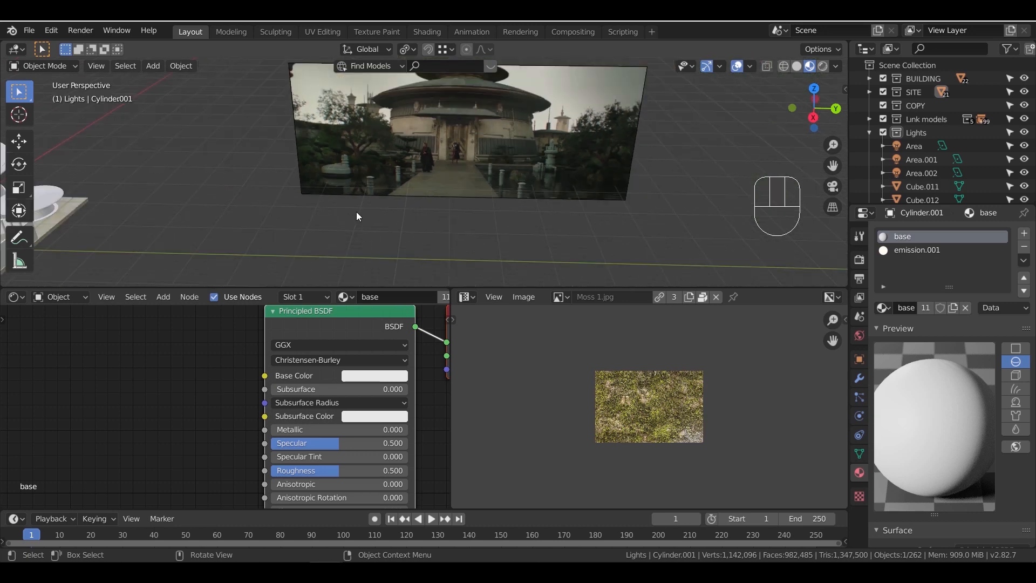
{"action": "middle_click_drag", "start_coordinate": [367, 212], "coordinate": [546, 153], "text": "shift"}
{"action": "scroll", "coordinate": [458, 170], "scroll_direction": "down", "scroll_amount": 3}
{"action": "scroll", "coordinate": [345, 216], "scroll_direction": "up", "scroll_amount": 2}
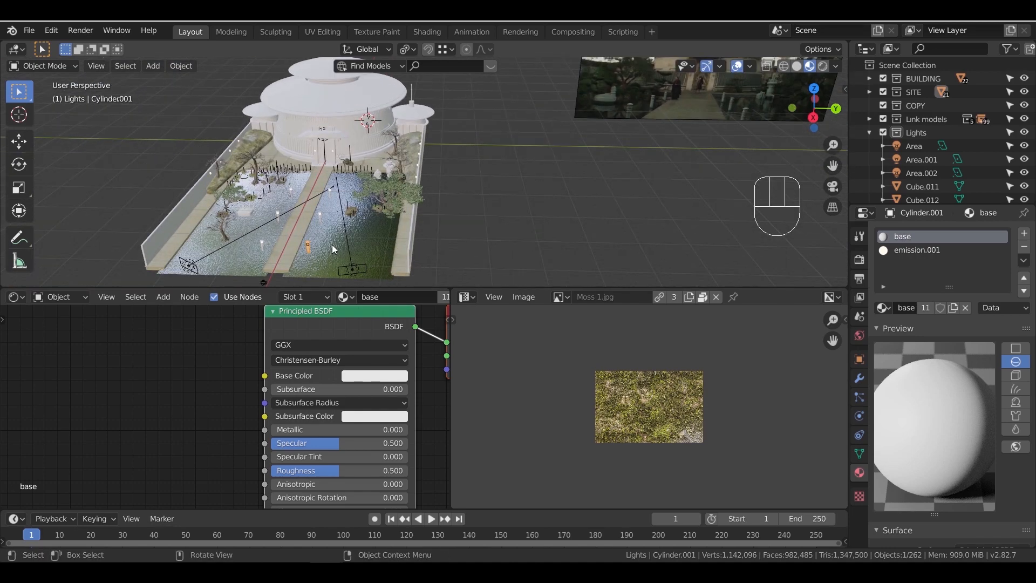
Frame the selected lamp post and try a pale blue Base Color, C8E0F4, on its base material
{"action": "key", "text": "KP_Decimal"}
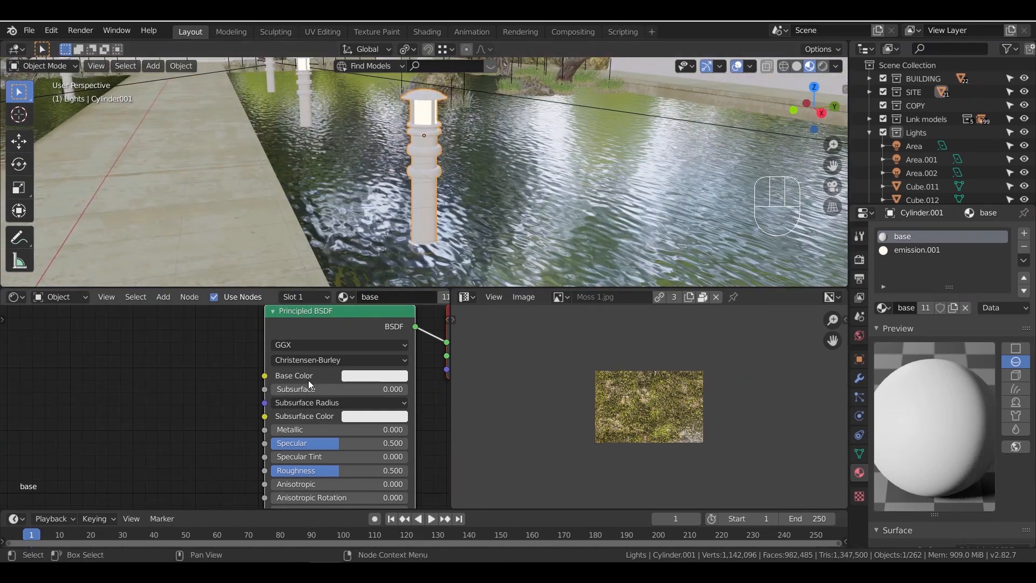
{"action": "middle_click_drag", "start_coordinate": [226, 380], "coordinate": [84, 375]}
{"action": "left_click", "coordinate": [259, 370]}
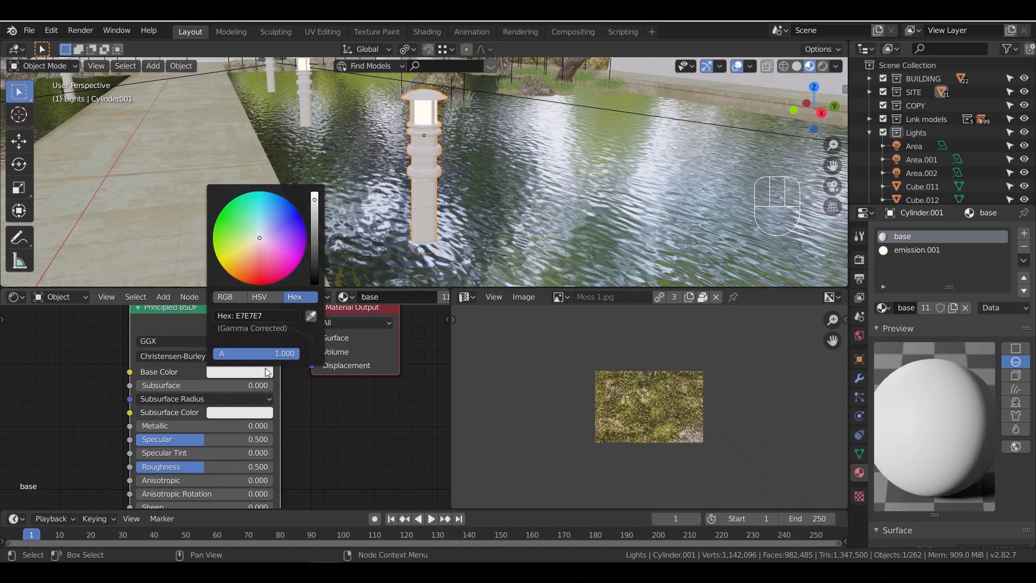
{"action": "left_click_drag", "start_coordinate": [276, 247], "coordinate": [260, 235]}
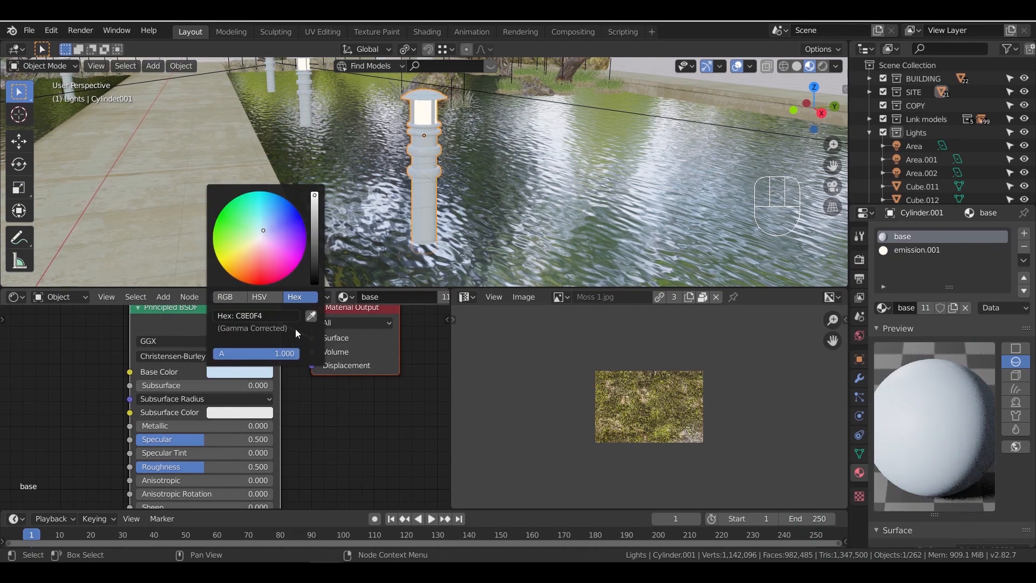
{"action": "left_click", "coordinate": [271, 373]}
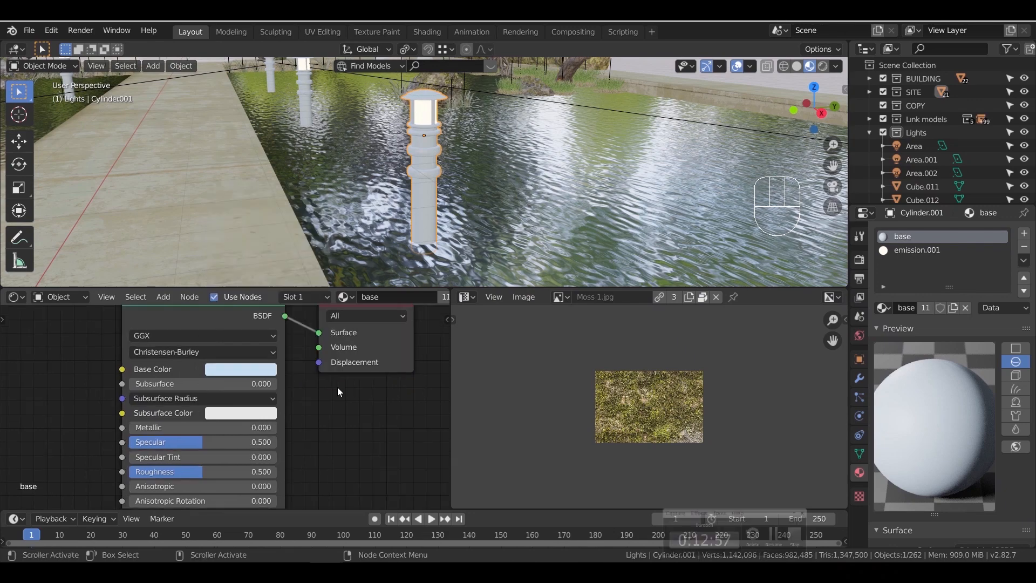
Set the base material's Base Color to the pale green hex value C6DCBE
{"action": "scroll", "coordinate": [299, 374], "scroll_direction": "up", "scroll_amount": 3}
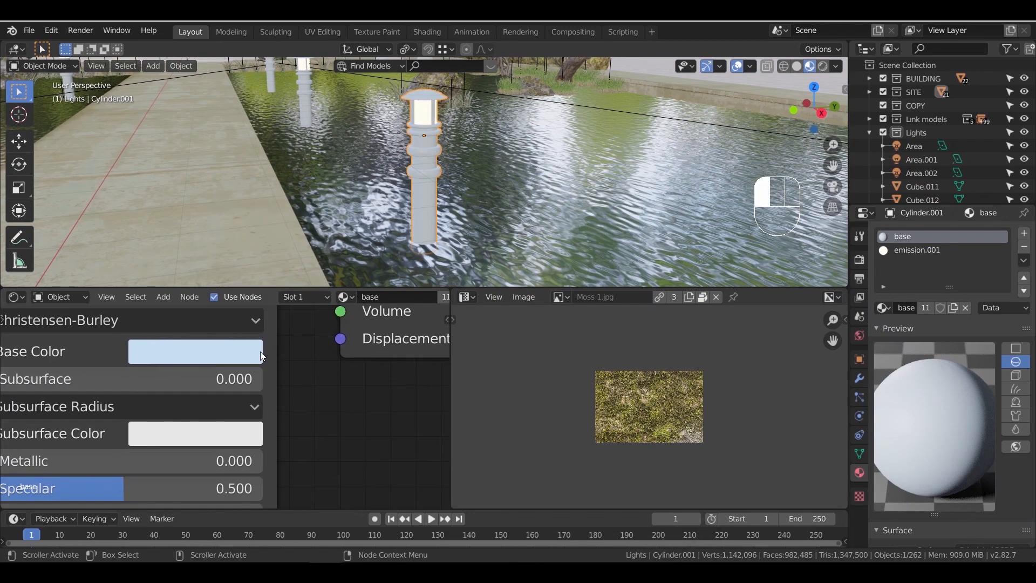
{"action": "left_click", "coordinate": [260, 356]}
{"action": "left_click", "coordinate": [282, 244]}
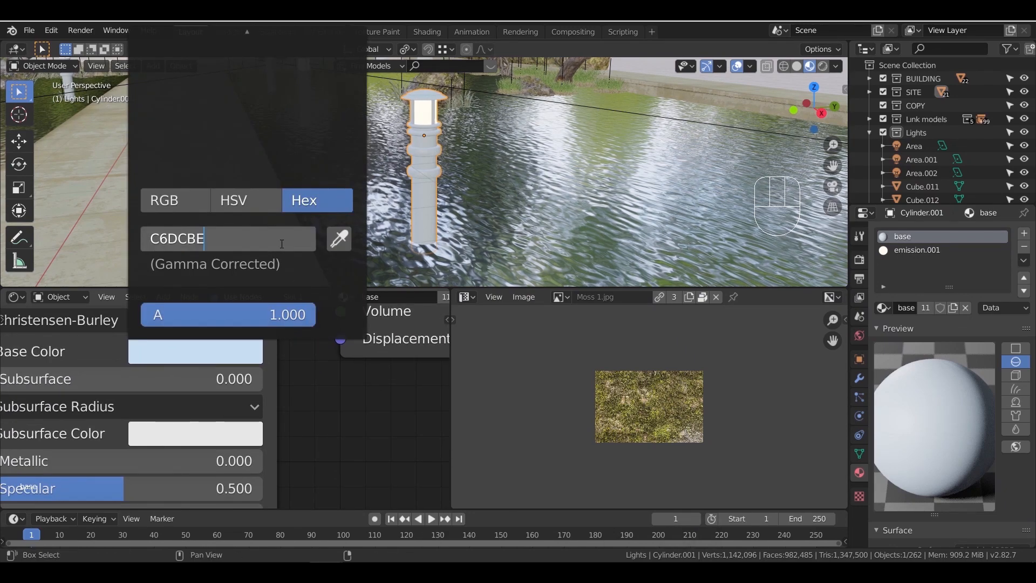
{"action": "key", "text": "Return"}
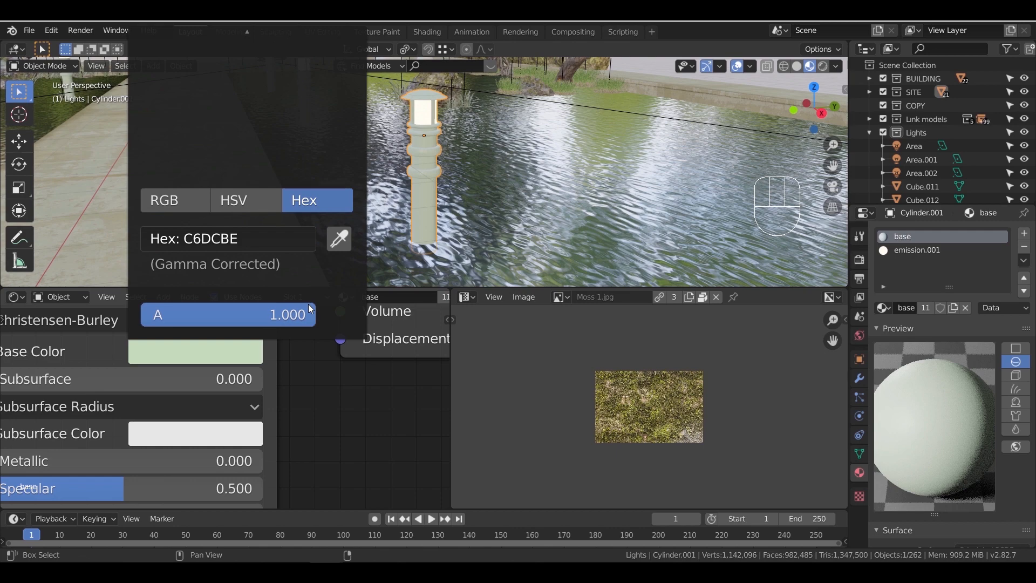
Set the base material's Metallic to 0.1 and Roughness to 0.4
{"action": "scroll", "coordinate": [290, 424], "scroll_direction": "down", "scroll_amount": 5}
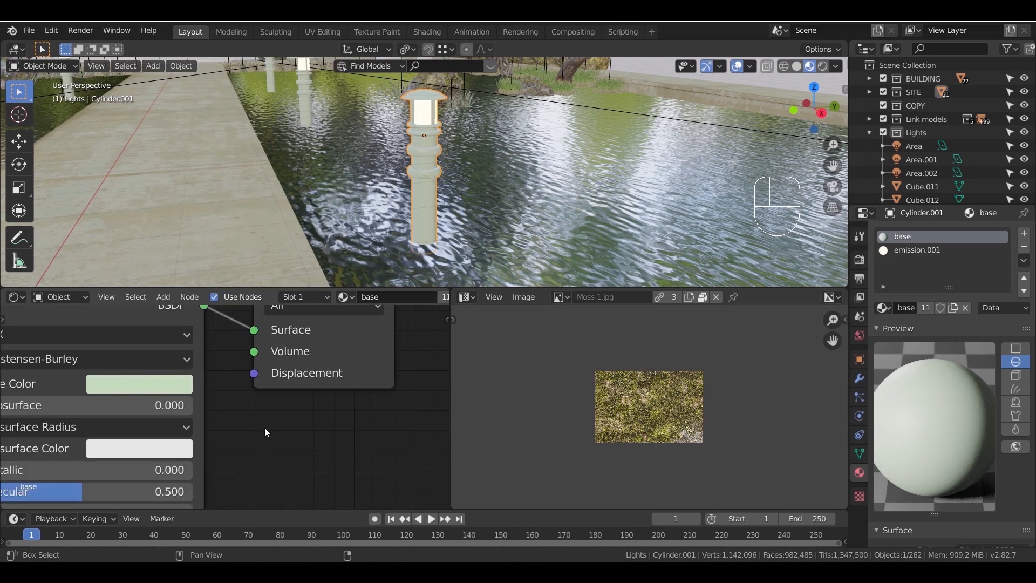
{"action": "middle_click_drag", "start_coordinate": [322, 430], "coordinate": [357, 396], "text": "shift"}
{"action": "scroll", "coordinate": [331, 404], "scroll_direction": "up", "scroll_amount": 7}
{"action": "left_click", "coordinate": [226, 399]}
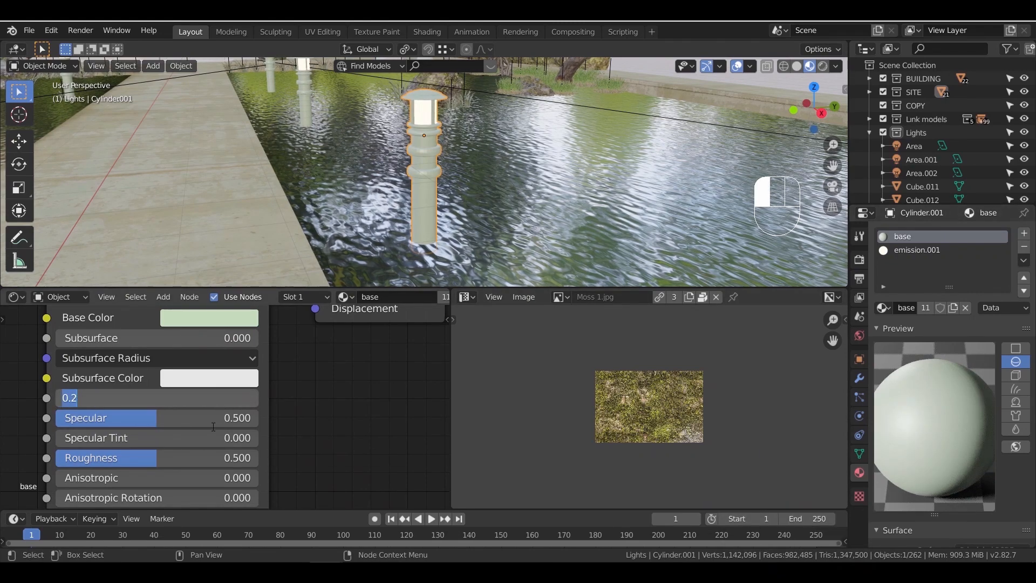
{"action": "left_click", "coordinate": [201, 463]}
{"action": "left_click", "coordinate": [200, 462]}
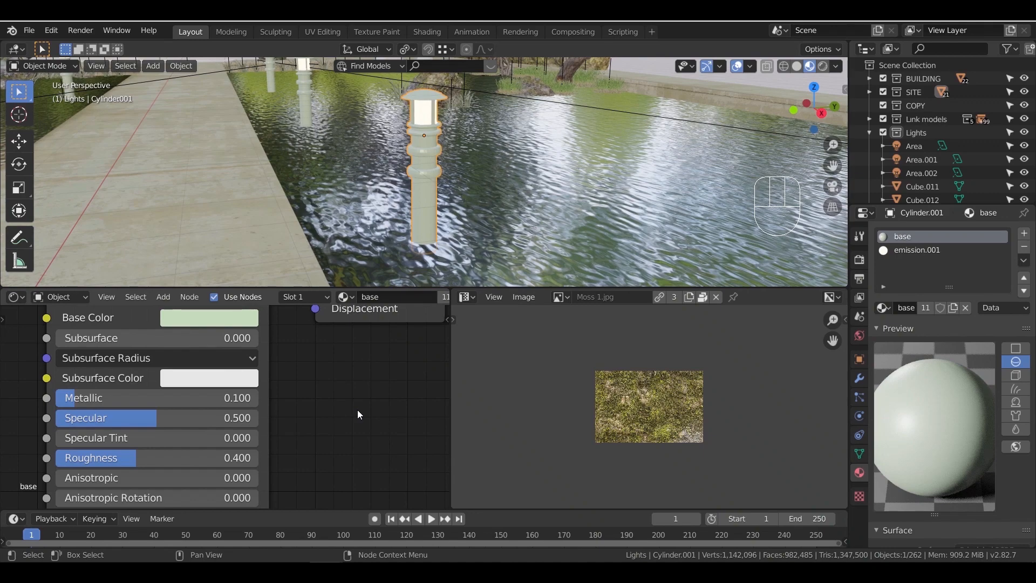
Move the Material Output node farther from the Principled BSDF to make room between them
{"action": "scroll", "coordinate": [346, 412], "scroll_direction": "down", "scroll_amount": 3}
{"action": "scroll", "coordinate": [273, 453], "scroll_direction": "down", "scroll_amount": 1}
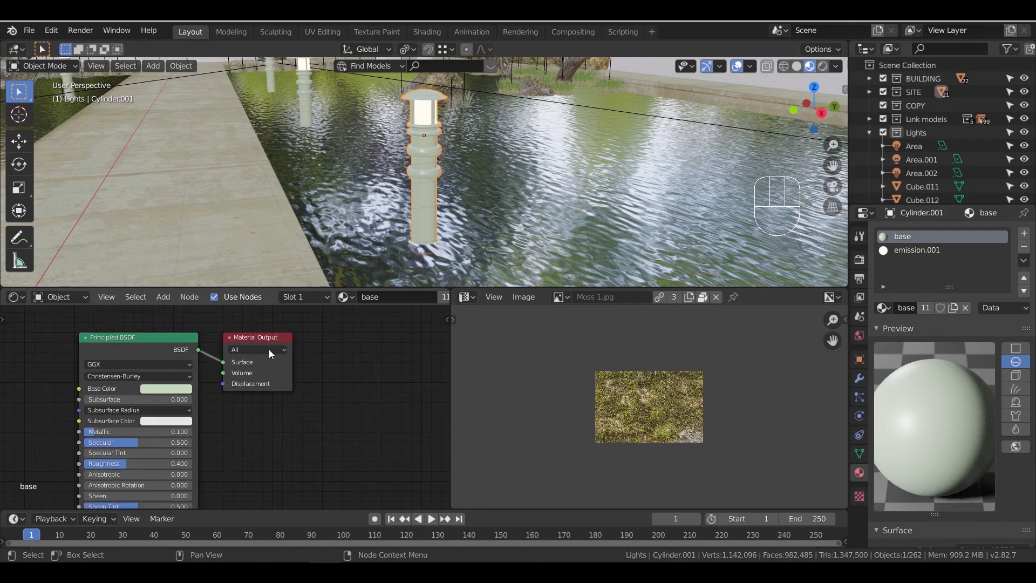
{"action": "left_click_drag", "start_coordinate": [248, 340], "coordinate": [382, 350]}
{"action": "scroll", "coordinate": [273, 416], "scroll_direction": "down", "scroll_amount": 3}
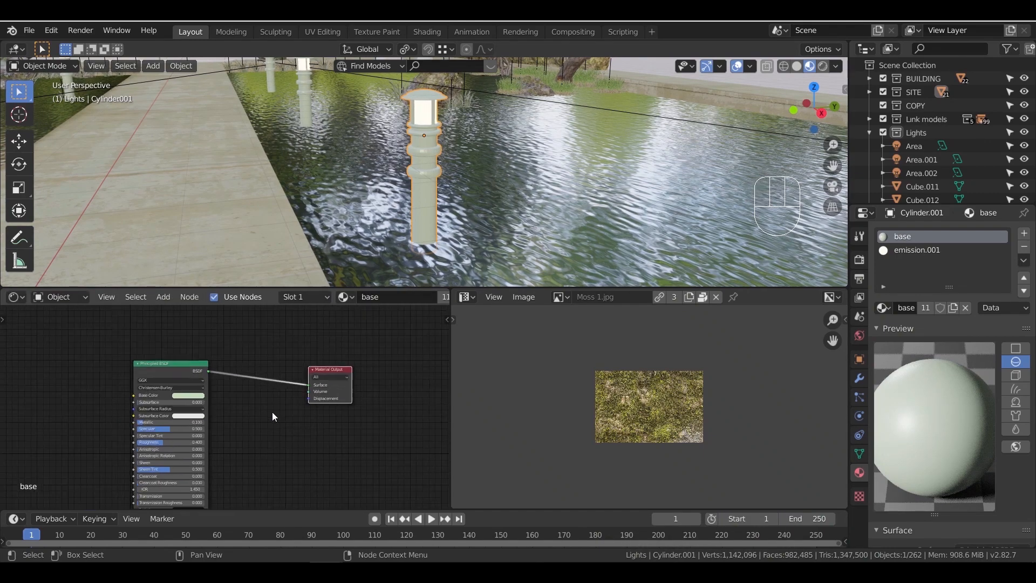
Copy the Mask node from the walkway's floor material into the lamp post's base material and place it above the Principled BSDF
{"action": "left_click", "coordinate": [219, 219]}
{"action": "middle_click_drag", "start_coordinate": [194, 355], "coordinate": [346, 406]}
{"action": "key", "text": "ctrl+c"}
{"action": "left_click", "coordinate": [422, 190]}
{"action": "key", "text": "ctrl+v"}
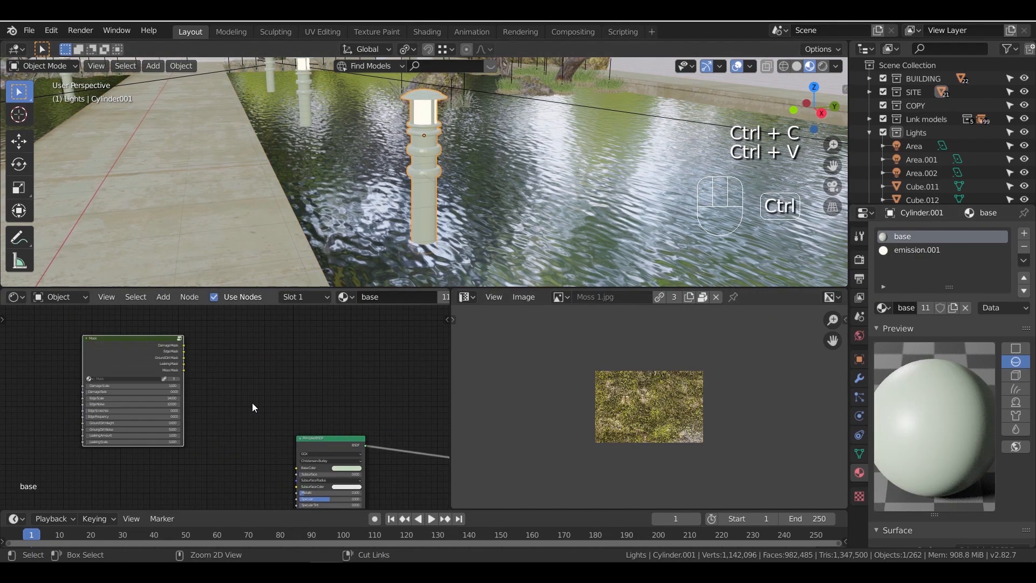
{"action": "left_click_drag", "start_coordinate": [162, 351], "coordinate": [350, 335]}
{"action": "middle_click_drag", "start_coordinate": [371, 402], "coordinate": [231, 406]}
{"action": "scroll", "coordinate": [270, 417], "scroll_direction": "up", "scroll_amount": 5}
{"action": "middle_click_drag", "start_coordinate": [338, 415], "coordinate": [312, 357]}
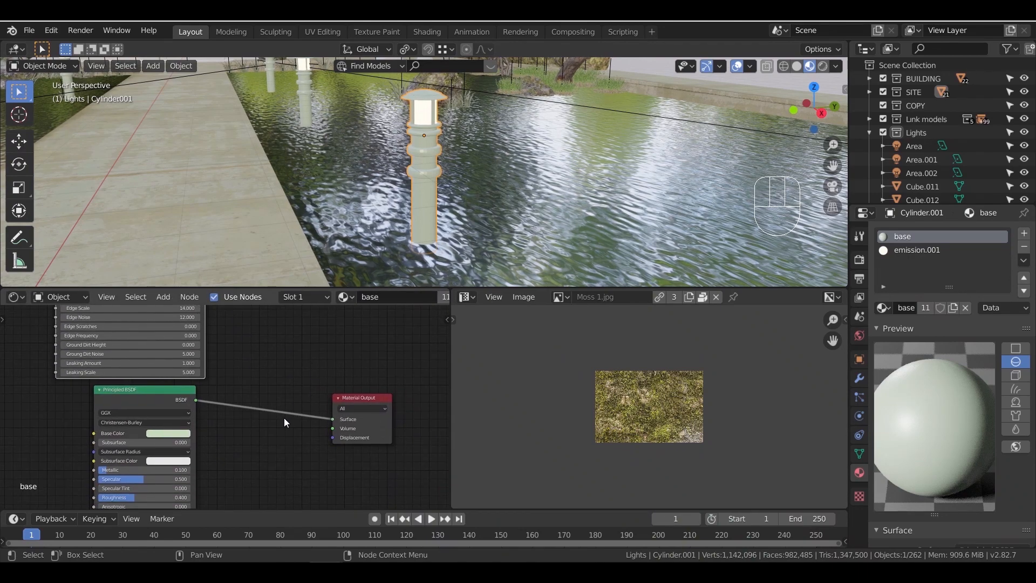
Insert a Mix Shader between the Principled BSDF and the Material Output and space it out from the Principled BSDF
{"action": "key", "text": "shift+a"}
{"action": "mouse_move", "coordinate": [284, 418]}
{"action": "left_click", "coordinate": [331, 254]}
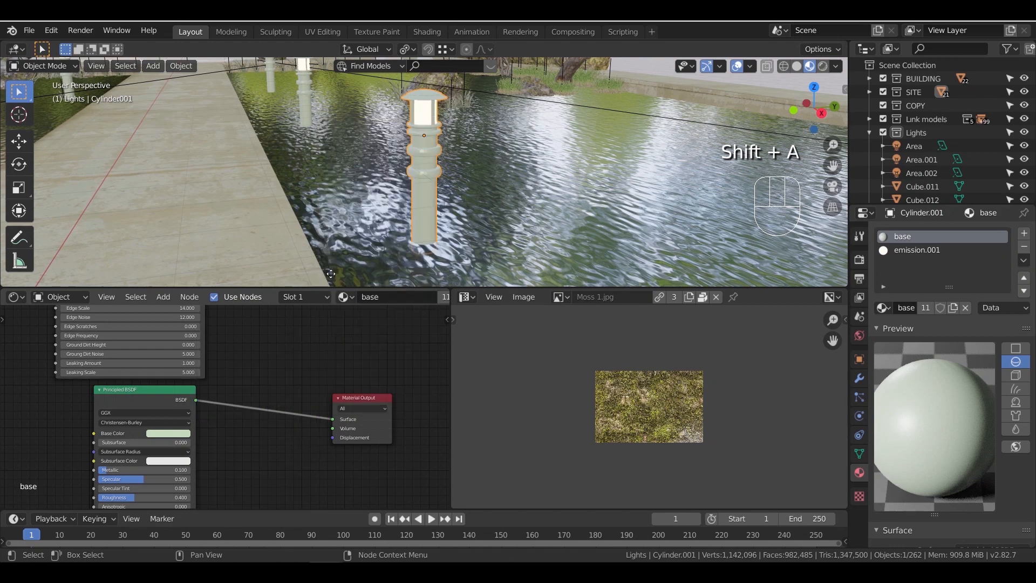
{"action": "left_click", "coordinate": [238, 384]}
{"action": "middle_click_drag", "start_coordinate": [303, 376], "coordinate": [376, 338]}
{"action": "scroll", "coordinate": [379, 397], "scroll_direction": "up", "scroll_amount": 2}
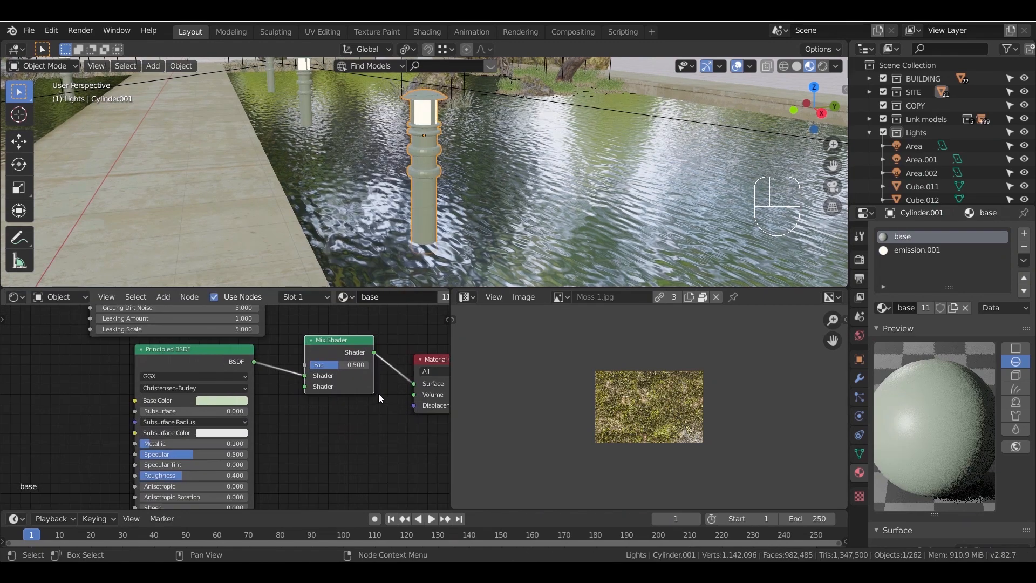
{"action": "scroll", "coordinate": [380, 399], "scroll_direction": "up", "scroll_amount": 1}
{"action": "left_click_drag", "start_coordinate": [343, 348], "coordinate": [361, 348]}
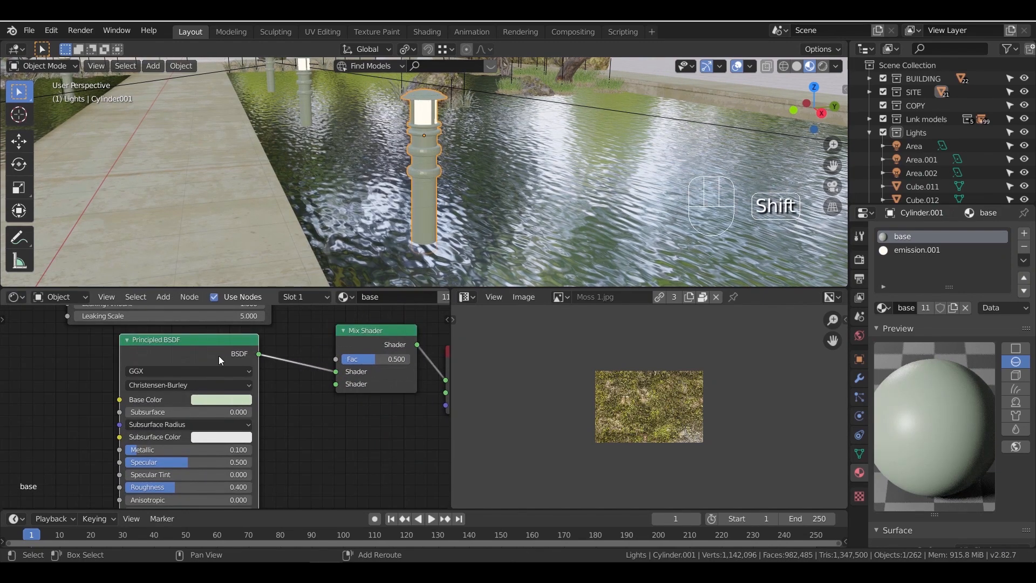
Duplicate the Principled BSDF below the Mix Shader and move the Material Output and Mix Shader farther away
{"action": "key", "text": "shift+d"}
{"action": "left_click", "coordinate": [381, 443]}
{"action": "middle_click_drag", "start_coordinate": [375, 468], "coordinate": [194, 448]}
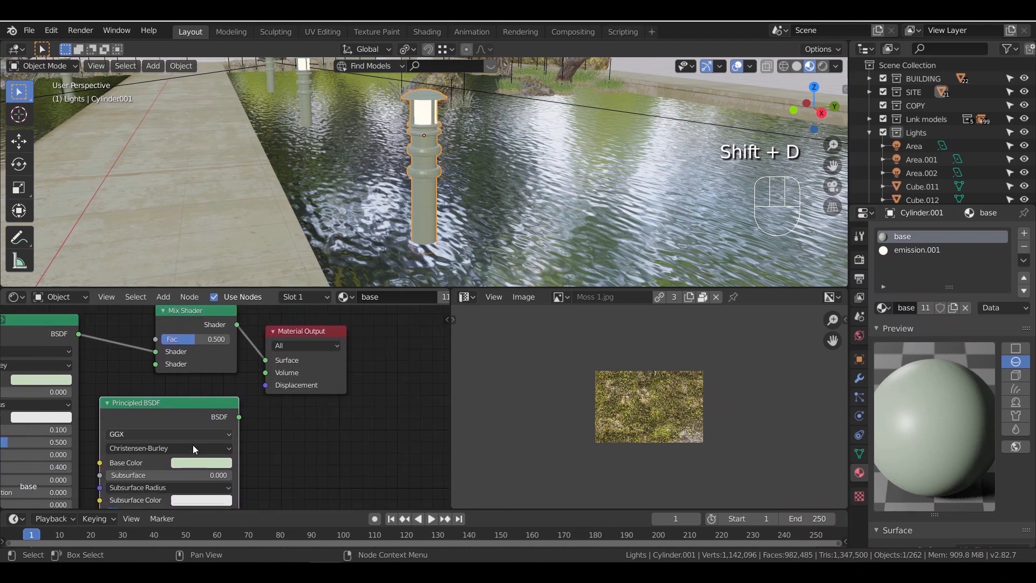
{"action": "scroll", "coordinate": [194, 448], "scroll_direction": "down", "scroll_amount": 1}
{"action": "left_click_drag", "start_coordinate": [312, 352], "coordinate": [436, 346]}
{"action": "left_click_drag", "start_coordinate": [199, 339], "coordinate": [321, 354]}
{"action": "scroll", "coordinate": [255, 441], "scroll_direction": "up", "scroll_amount": 2}
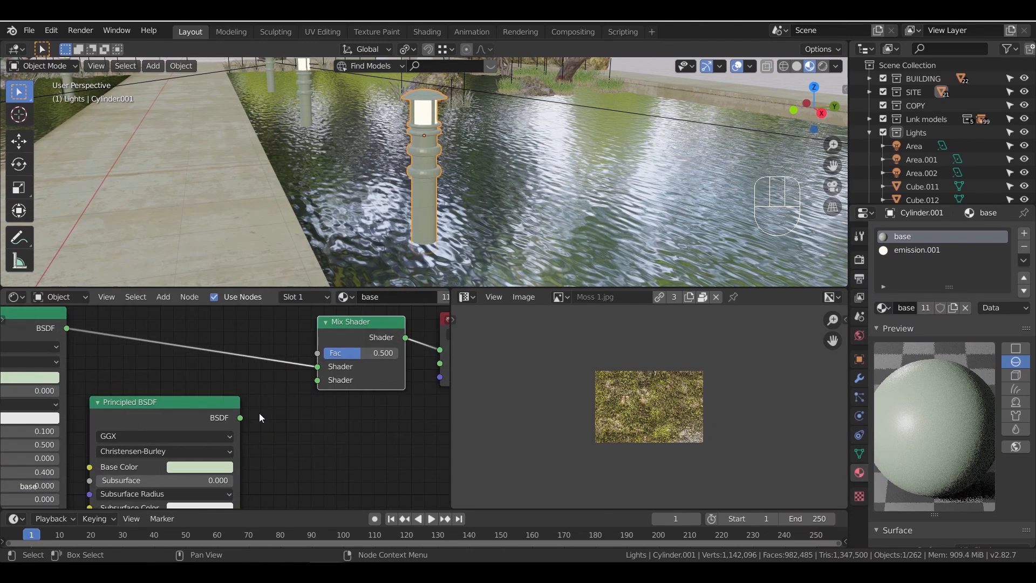
Darken the duplicated Principled BSDF's Base Color to a dark grey-green
{"action": "middle_click_drag", "start_coordinate": [306, 423], "coordinate": [341, 340]}
{"action": "scroll", "coordinate": [337, 375], "scroll_direction": "up", "scroll_amount": 5}
{"action": "left_click", "coordinate": [276, 371]}
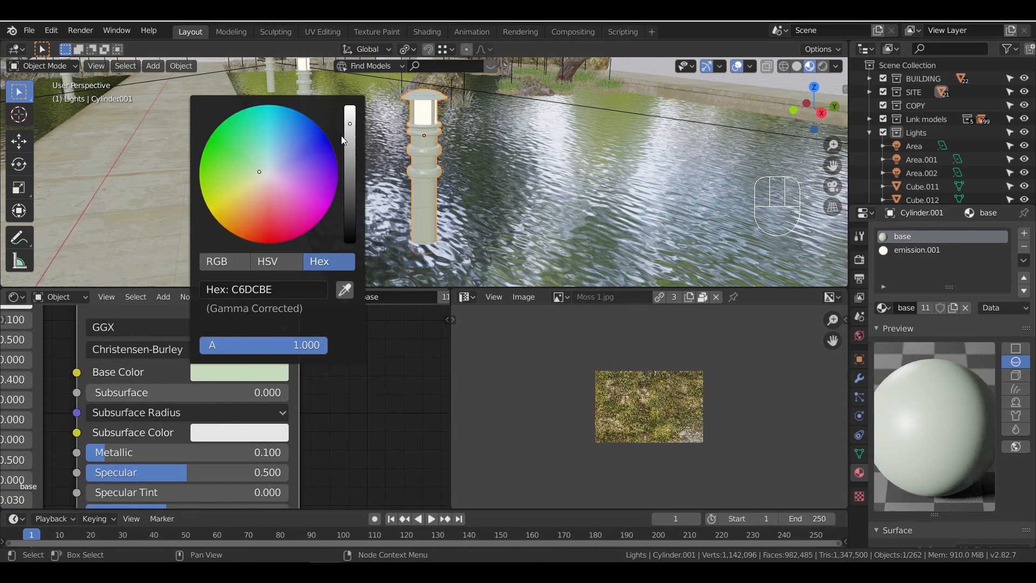
{"action": "left_click_drag", "start_coordinate": [349, 129], "coordinate": [350, 182]}
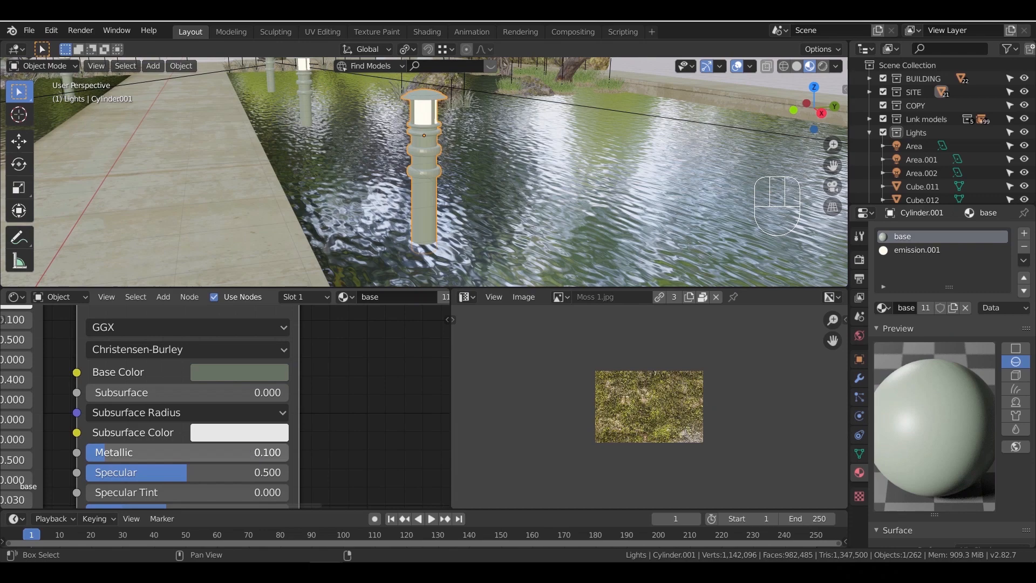
Set the duplicated shader's Metallic to 0.15 and connect its BSDF output to the Mix Shader's second shader input
{"action": "middle_click_drag", "start_coordinate": [356, 454], "coordinate": [384, 373]}
{"action": "scroll", "coordinate": [378, 406], "scroll_direction": "up", "scroll_amount": 2}
{"action": "left_click", "coordinate": [249, 436]}
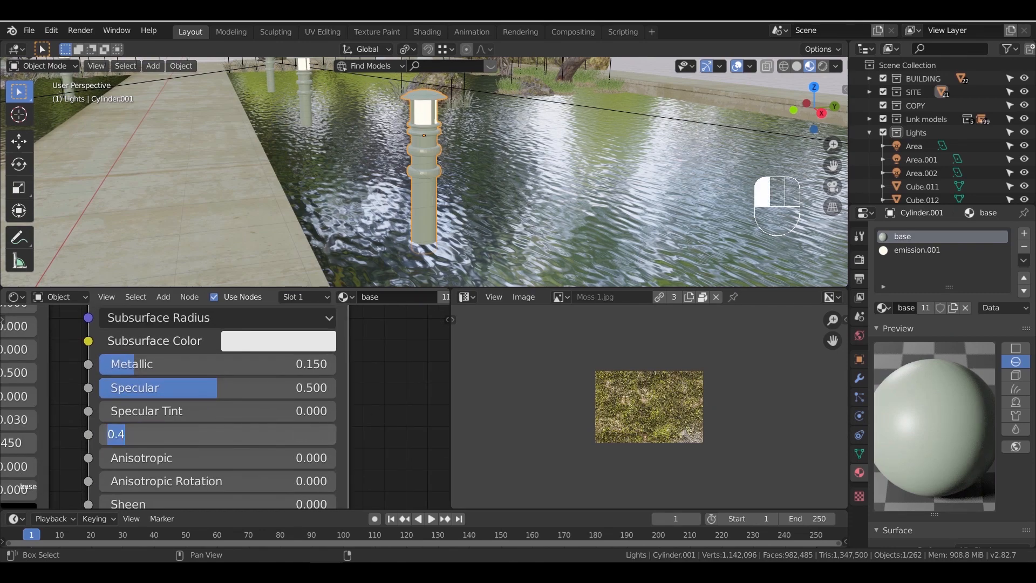
{"action": "scroll", "coordinate": [387, 396], "scroll_direction": "down", "scroll_amount": 5}
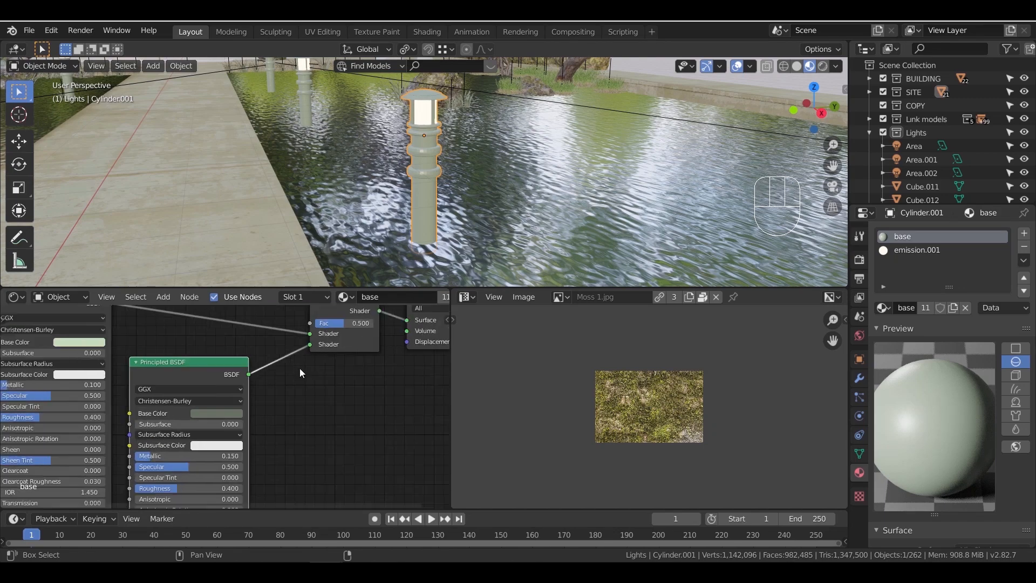
Raise the Mix Shader beside the Mask node and connect the Edge Mask output to its Fac input
{"action": "middle_click_drag", "start_coordinate": [291, 369], "coordinate": [284, 431]}
{"action": "left_click_drag", "start_coordinate": [336, 420], "coordinate": [321, 355]}
{"action": "middle_click_drag", "start_coordinate": [237, 402], "coordinate": [229, 442]}
{"action": "scroll", "coordinate": [238, 426], "scroll_direction": "up", "scroll_amount": 1}
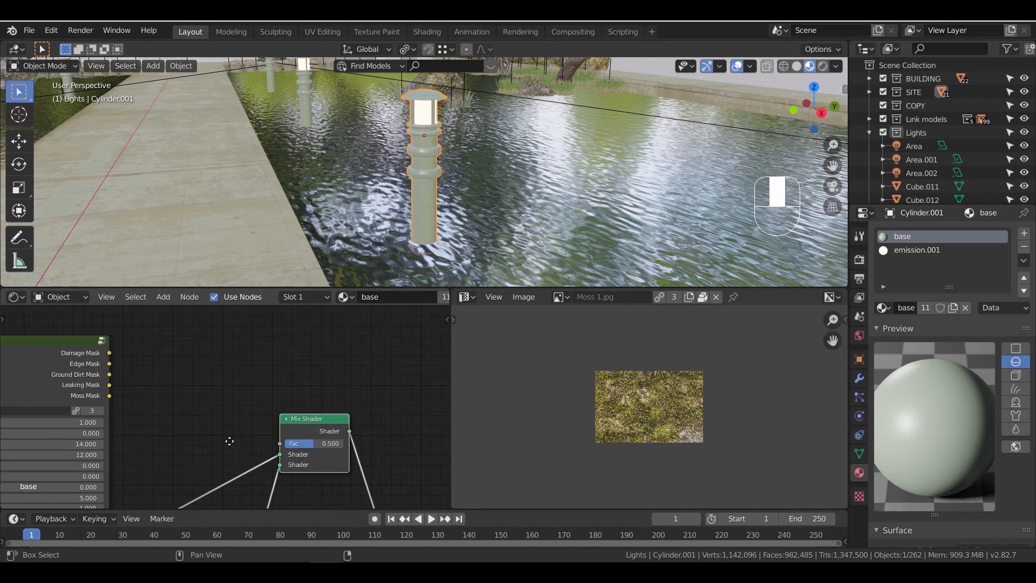
{"action": "scroll", "coordinate": [169, 380], "scroll_direction": "up", "scroll_amount": 1}
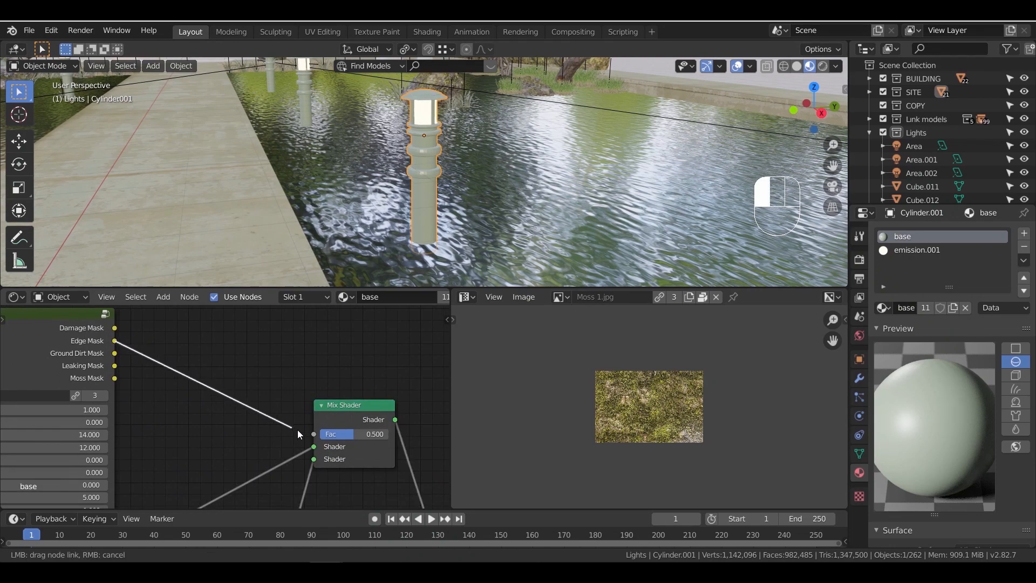
{"action": "left_click_drag", "start_coordinate": [317, 441], "coordinate": [315, 437]}
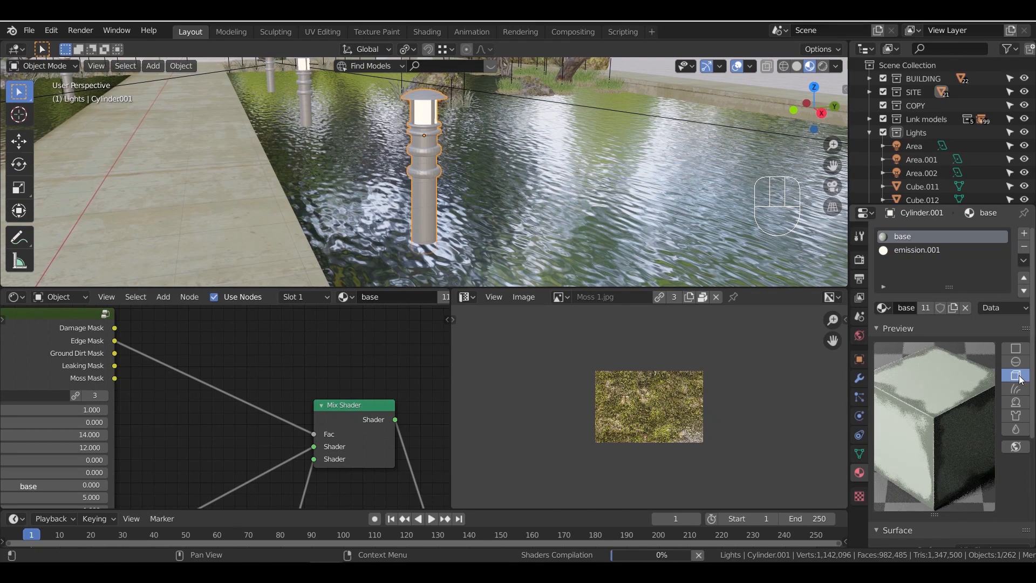
Preview the base material on a cube and set the Mask node's Edge Scale and Edge Noise to 10
{"action": "scroll", "coordinate": [232, 397], "scroll_direction": "up", "scroll_amount": 3}
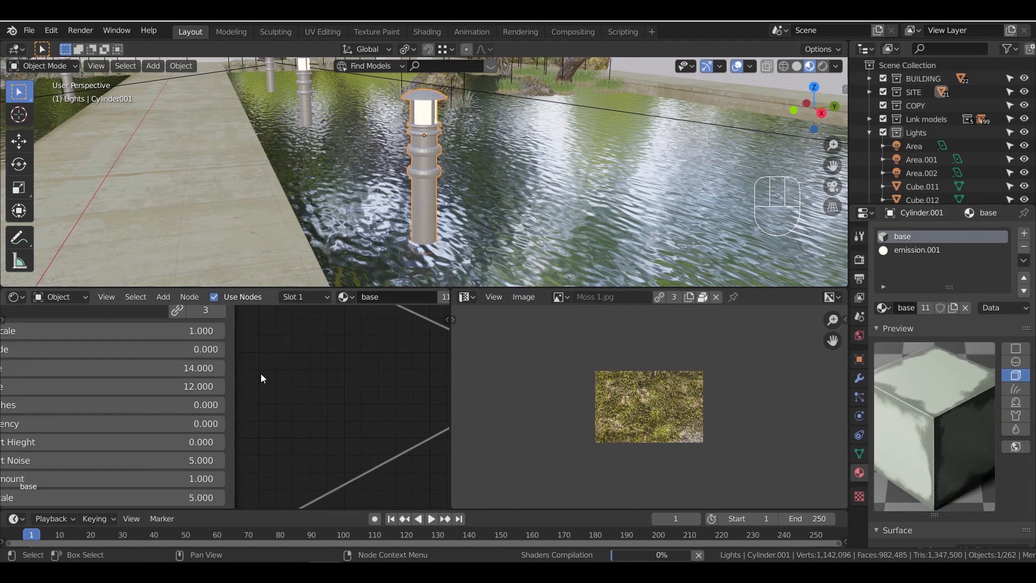
{"action": "left_click_drag", "start_coordinate": [198, 373], "coordinate": [302, 406]}
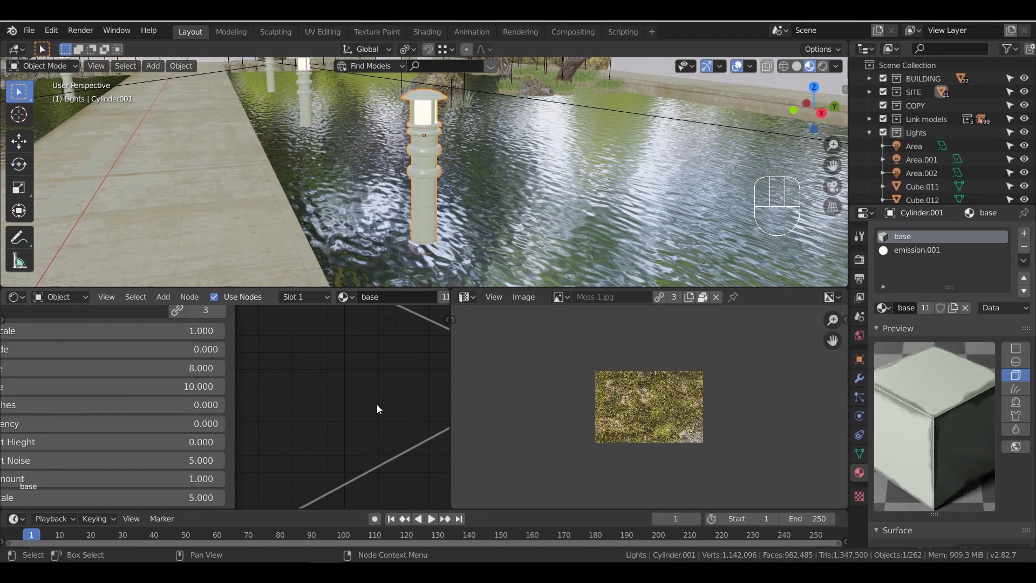
{"action": "scroll", "coordinate": [376, 403], "scroll_direction": "down", "scroll_amount": 1}
{"action": "middle_click_drag", "start_coordinate": [388, 435], "coordinate": [216, 424]}
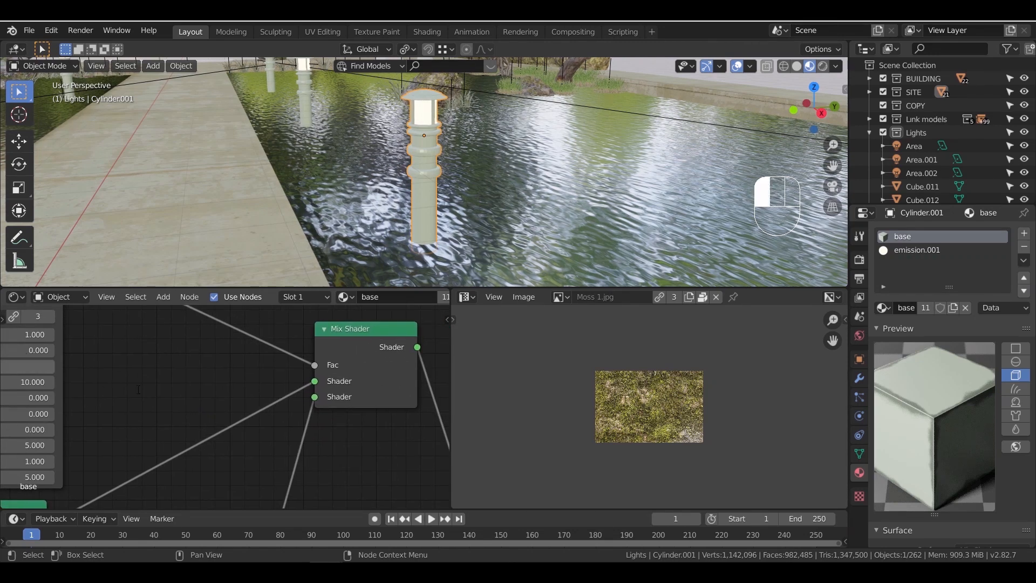
{"action": "middle_click_drag", "start_coordinate": [174, 394], "coordinate": [345, 397]}
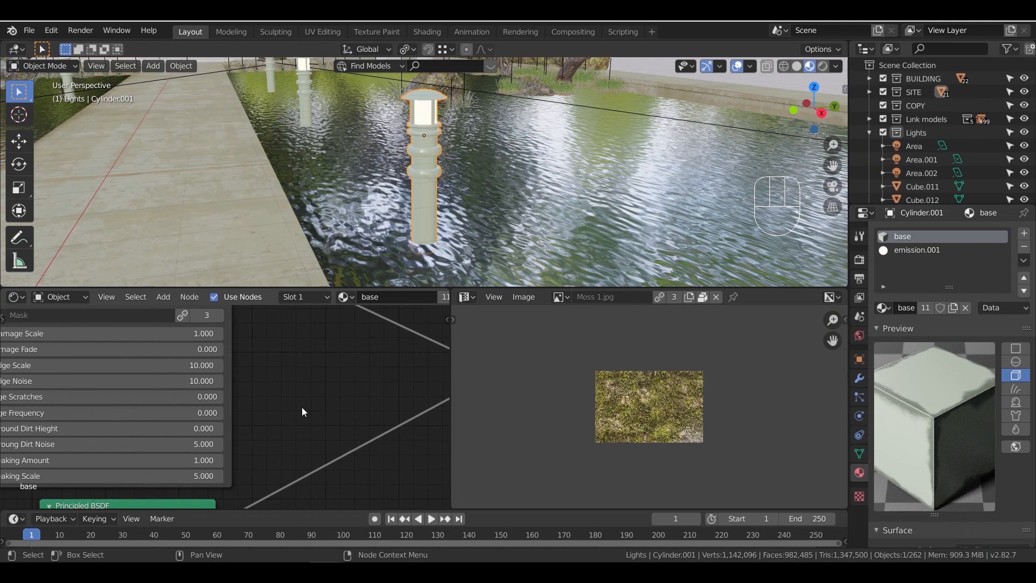
{"action": "scroll", "coordinate": [294, 408], "scroll_direction": "up", "scroll_amount": 4}
Inspect the lamp post with rendered viewport shading, including without its selection outline, and return to material preview shading
{"action": "scroll", "coordinate": [285, 414], "scroll_direction": "down", "scroll_amount": 6}
{"action": "middle_click_drag", "start_coordinate": [326, 430], "coordinate": [233, 426]}
{"action": "scroll", "coordinate": [249, 438], "scroll_direction": "down", "scroll_amount": 8}
{"action": "middle_click_drag", "start_coordinate": [259, 464], "coordinate": [327, 429]}
{"action": "scroll", "coordinate": [315, 416], "scroll_direction": "down", "scroll_amount": 3}
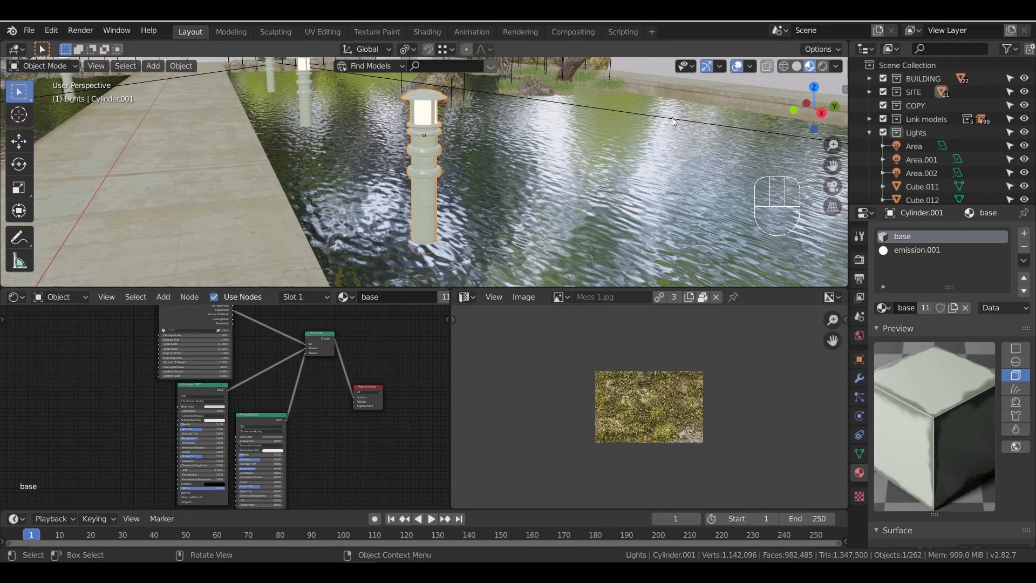
{"action": "left_click", "coordinate": [824, 67]}
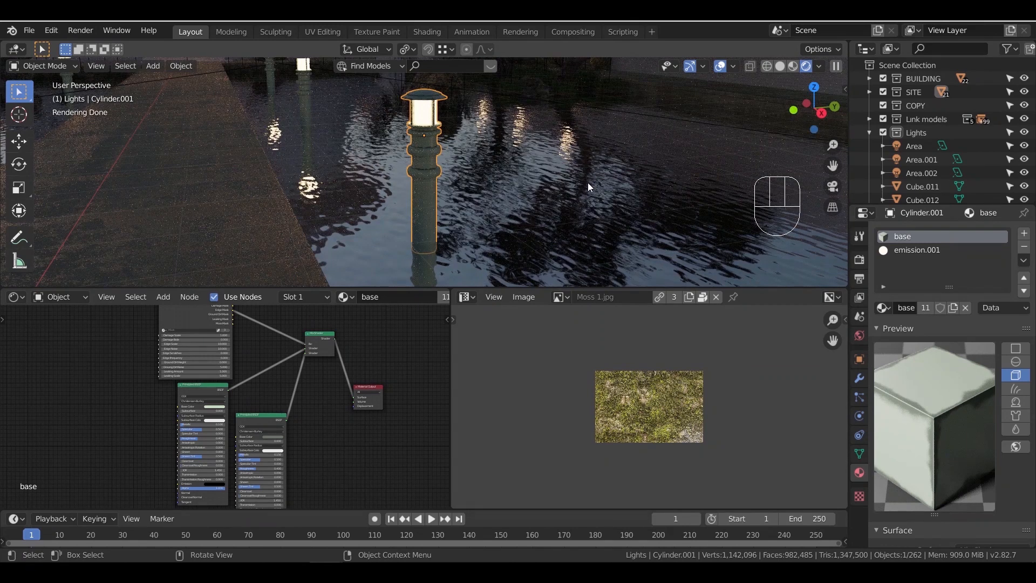
{"action": "left_click", "coordinate": [490, 205]}
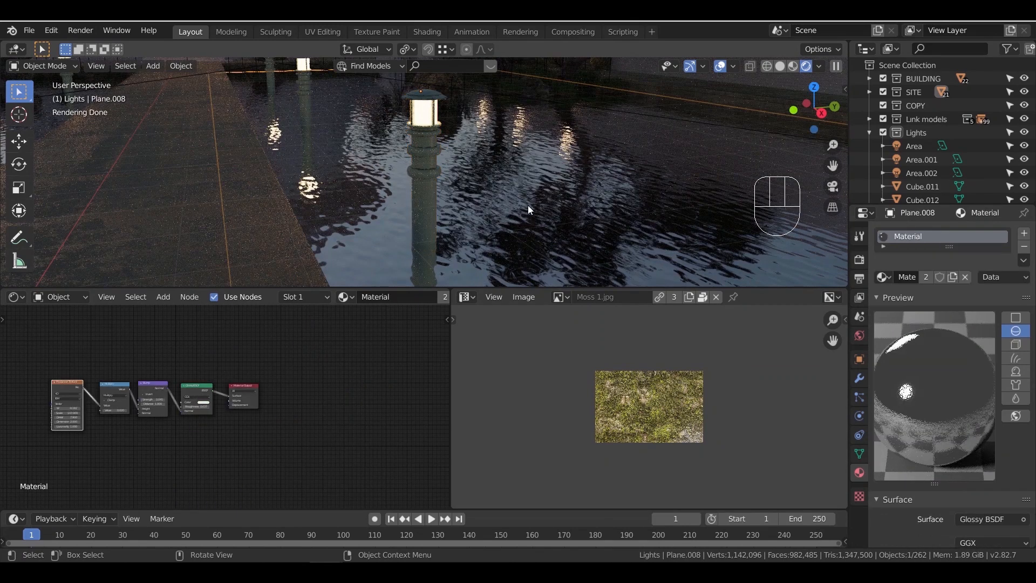
{"action": "left_click", "coordinate": [792, 67]}
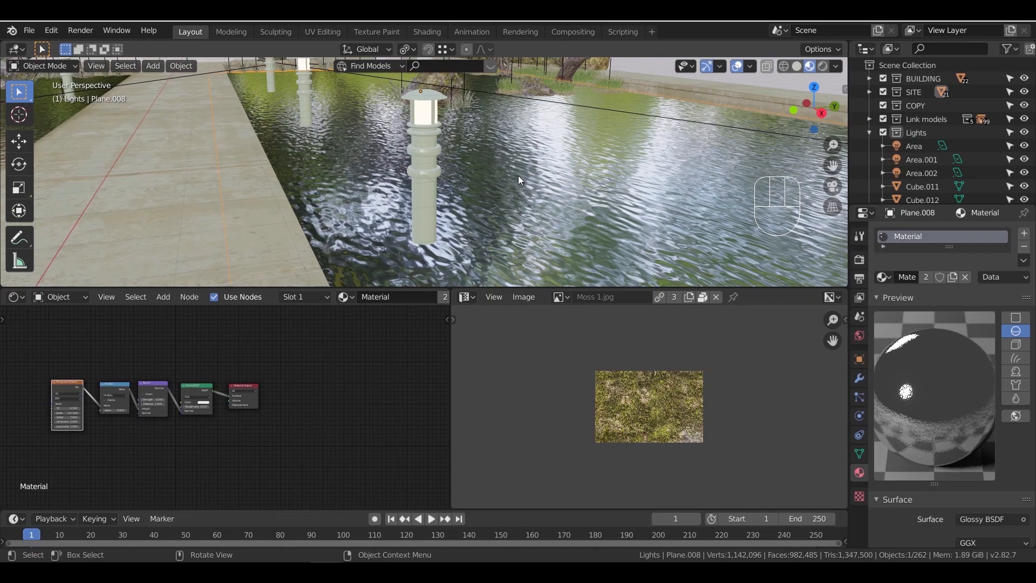
Select the blank boundary wall beside the pond and create a new material for it
{"action": "scroll", "coordinate": [502, 217], "scroll_direction": "down", "scroll_amount": 7}
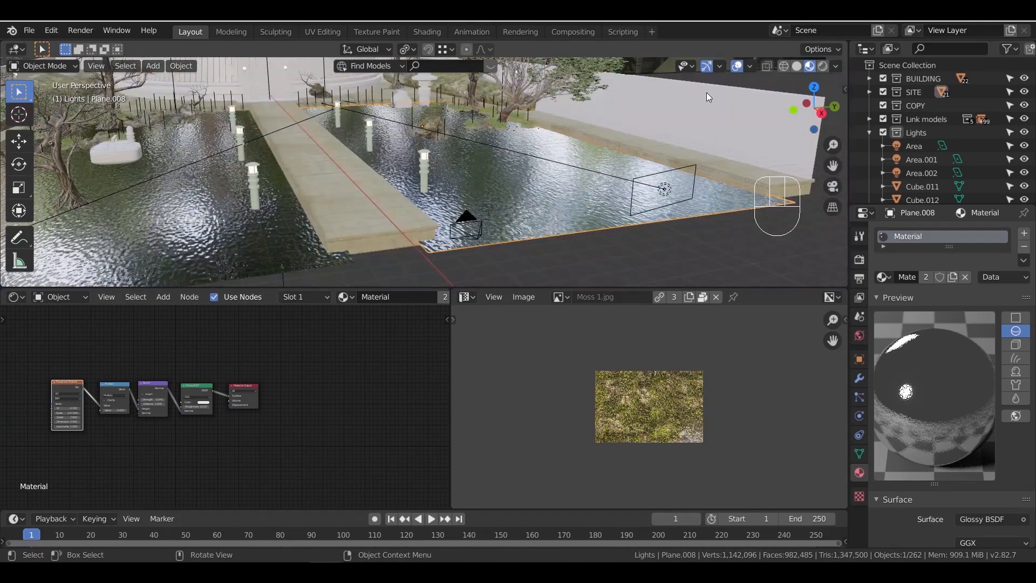
{"action": "left_click", "coordinate": [708, 95]}
{"action": "mouse_move", "coordinate": [458, 208]}
{"action": "middle_mouse_down"}
{"action": "mouse_move", "coordinate": [418, 204]}
{"action": "mouse_move", "coordinate": [466, 196]}
{"action": "mouse_move", "coordinate": [448, 205]}
{"action": "middle_mouse_up"}
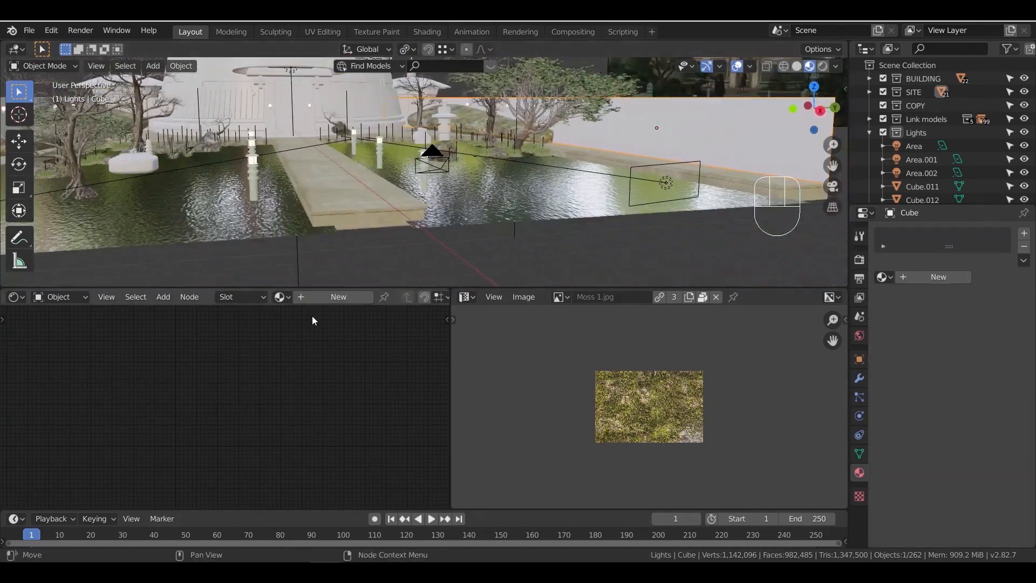
{"action": "left_click", "coordinate": [321, 299]}
{"action": "middle_click_drag", "start_coordinate": [327, 351], "coordinate": [490, 322]}
{"action": "scroll", "coordinate": [335, 387], "scroll_direction": "up", "scroll_amount": 2}
{"action": "middle_click_drag", "start_coordinate": [290, 390], "coordinate": [250, 391]}
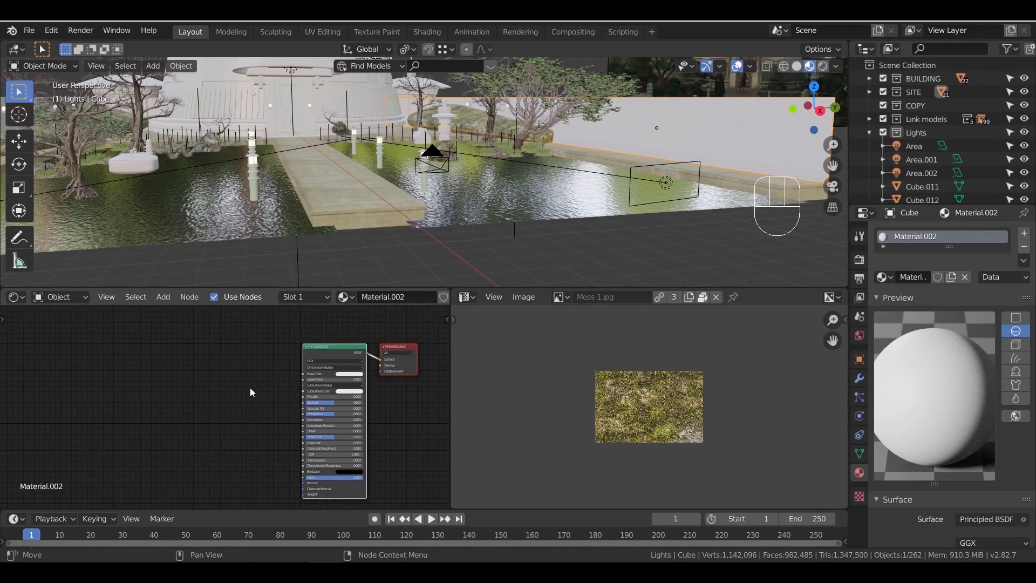
Add an Image Texture node with the seamless concrete image from the Textures folder and connect its Color to the Base Color
{"action": "scroll", "coordinate": [251, 392], "scroll_direction": "up", "scroll_amount": 2}
{"action": "key", "text": "shift+a"}
{"action": "mouse_move", "coordinate": [213, 407]}
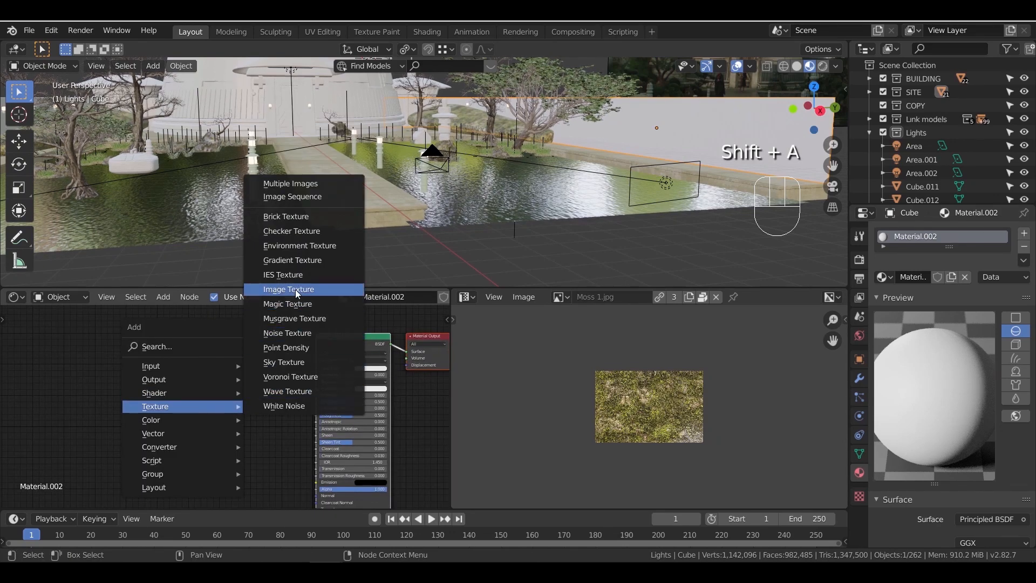
{"action": "left_click", "coordinate": [259, 291]}
{"action": "left_click", "coordinate": [165, 352]}
{"action": "left_click", "coordinate": [235, 377]}
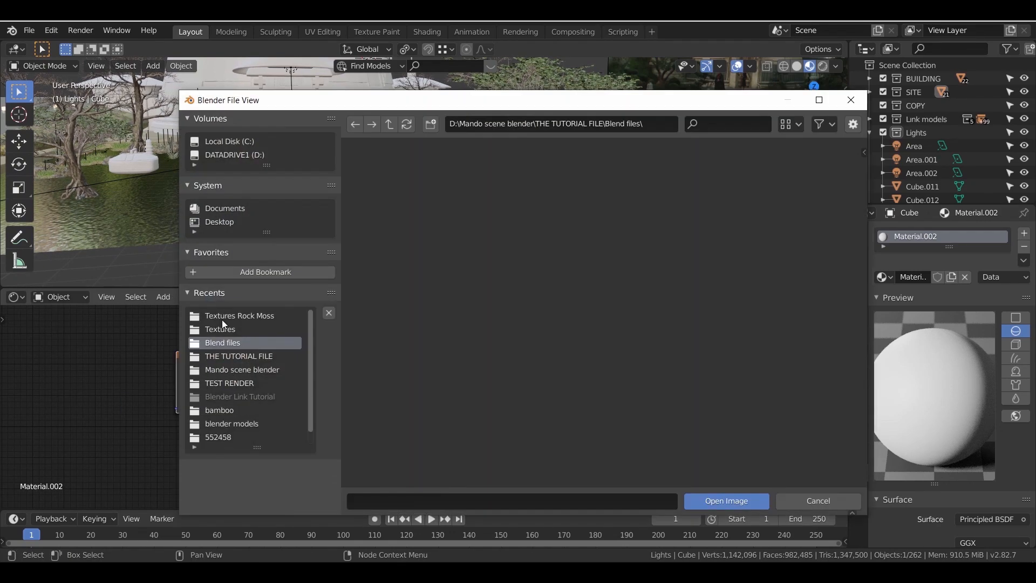
{"action": "left_click", "coordinate": [221, 329]}
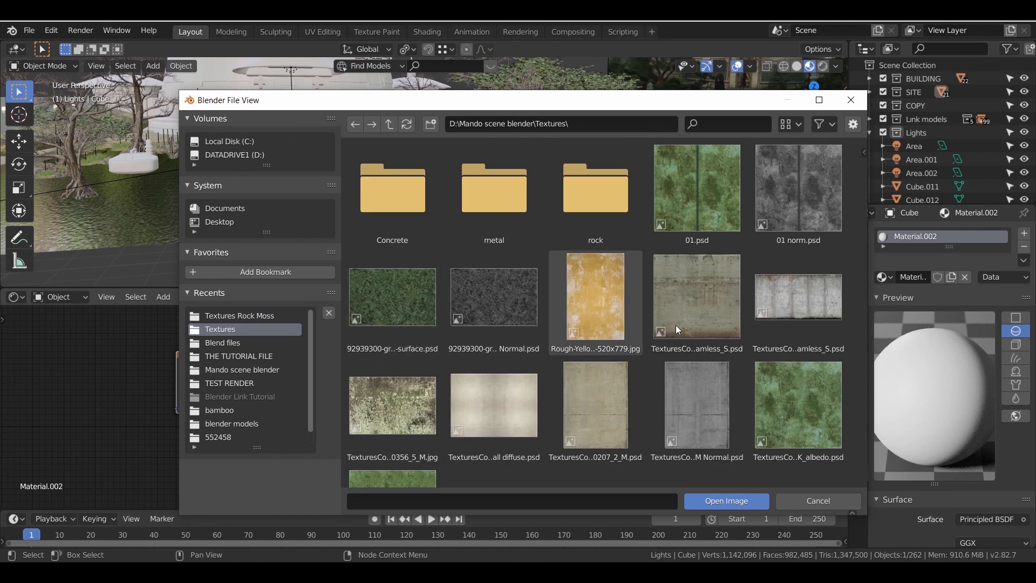
{"action": "double_click", "coordinate": [727, 320]}
{"action": "middle_click_drag", "start_coordinate": [317, 353], "coordinate": [290, 373]}
{"action": "left_click_drag", "start_coordinate": [243, 349], "coordinate": [355, 359]}
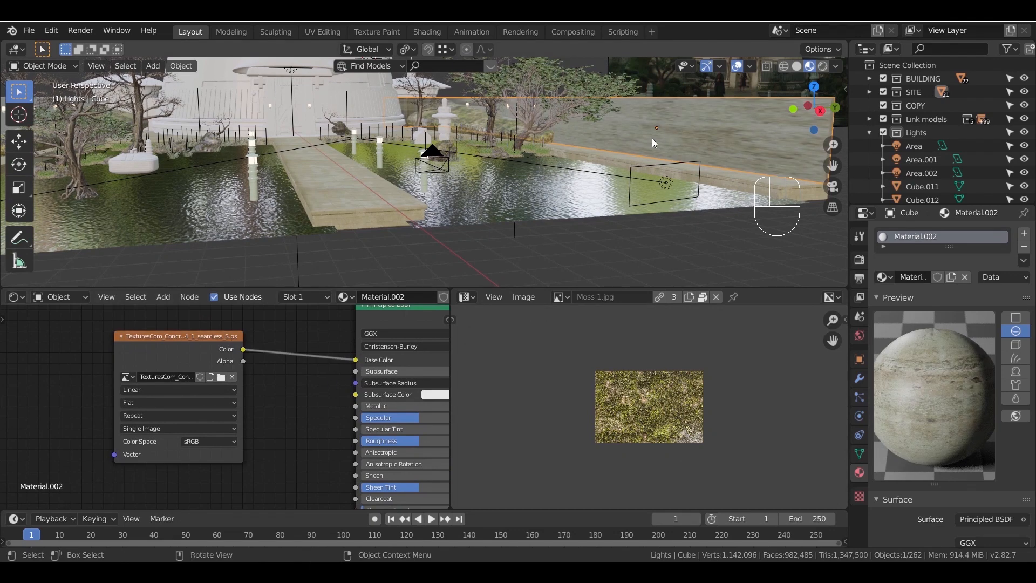
Unwrap all of the wall's faces with Smart UV Project at an angle limit of 66
{"action": "key", "text": "Tab"}
{"action": "key", "text": "a"}
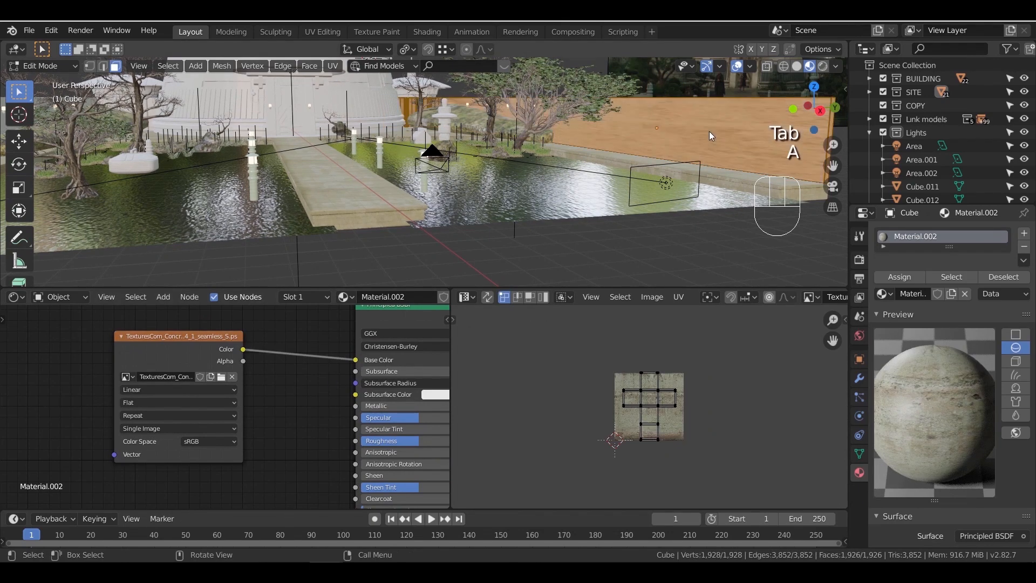
{"action": "key", "text": "u"}
{"action": "left_click", "coordinate": [709, 131]}
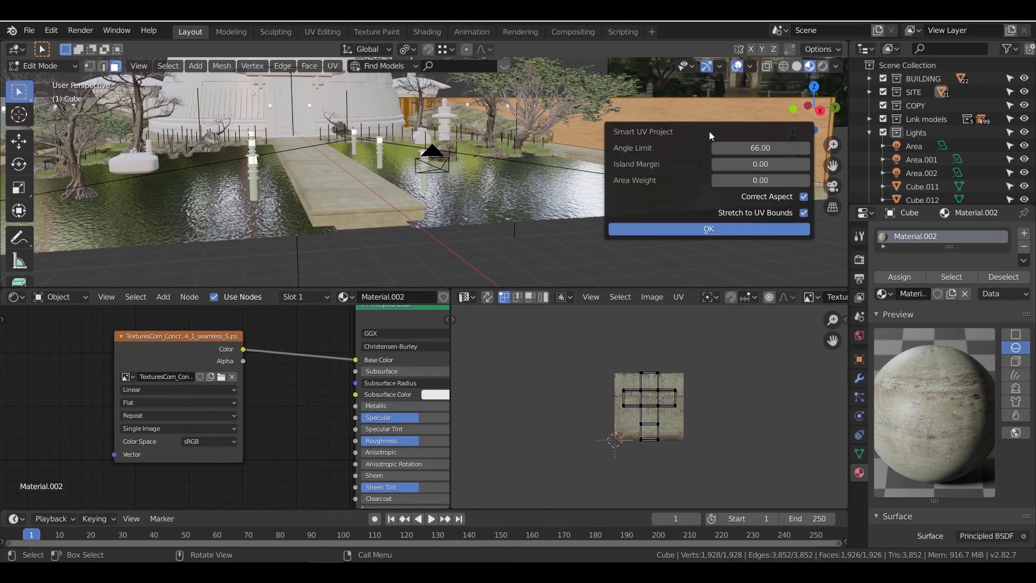
{"action": "left_click", "coordinate": [678, 228]}
{"action": "middle_click_drag", "start_coordinate": [679, 228], "coordinate": [446, 224], "text": "shift"}
{"action": "scroll", "coordinate": [637, 240], "scroll_direction": "up", "scroll_amount": 4}
{"action": "scroll", "coordinate": [490, 266], "scroll_direction": "down", "scroll_amount": 4}
Select all of the wall's UVs and rotate them 90 degrees so the concrete pattern runs along the wall
{"action": "key", "text": "s"}
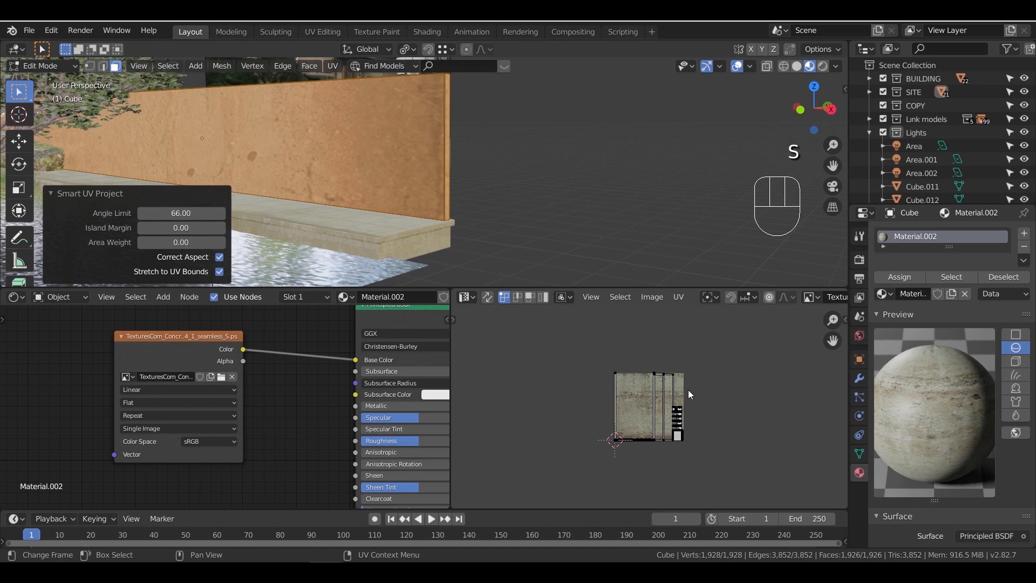
{"action": "key", "text": "a"}
{"action": "key", "text": "s"}
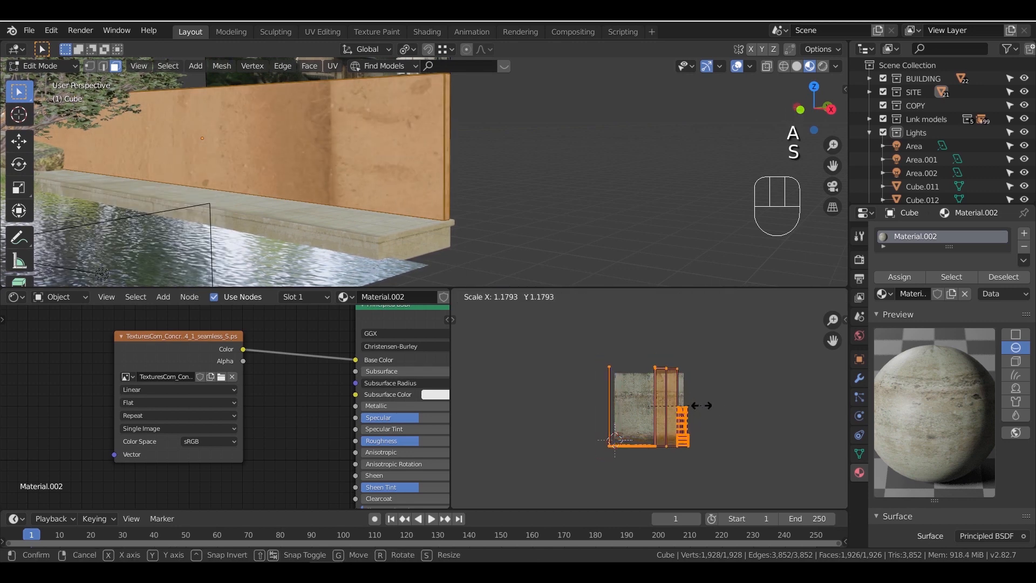
{"action": "left_click", "coordinate": [693, 408]}
{"action": "key", "text": "r"}
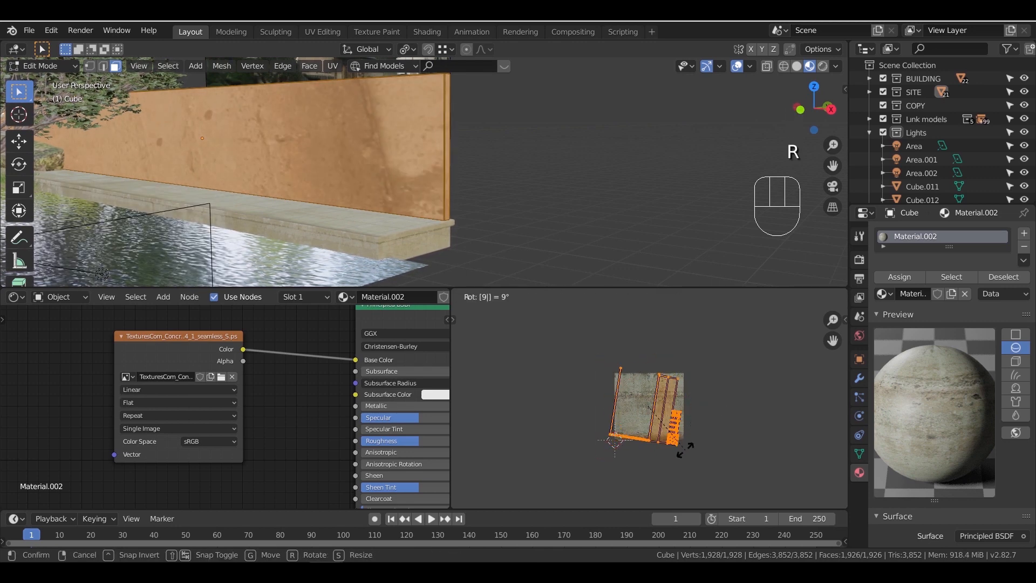
{"action": "left_click", "coordinate": [699, 449]}
Scale the wall's UV layout up by 2 and again by about 3.47 to make the concrete texture finer
{"action": "key", "text": "s"}
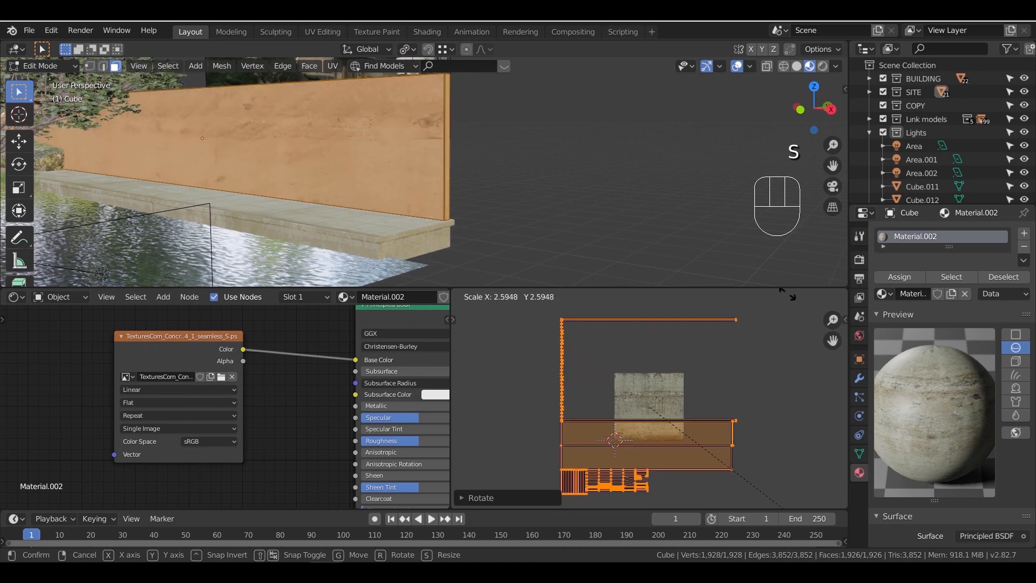
{"action": "key", "text": "2"}
{"action": "left_click", "coordinate": [794, 300]}
{"action": "key", "text": "s"}
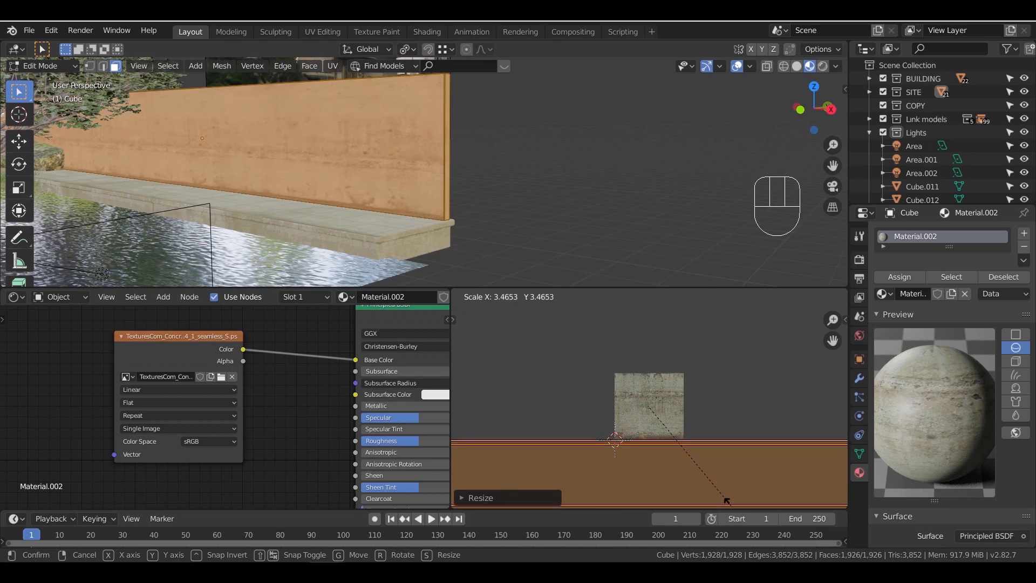
{"action": "left_click", "coordinate": [729, 502]}
Shift the wall's UV layout down by about 0.15, check the texture on the wall, and reopen the wall for UV editing
{"action": "key", "text": "Tab"}
{"action": "middle_click_drag", "start_coordinate": [503, 189], "coordinate": [662, 400]}
{"action": "key", "text": "Tab"}
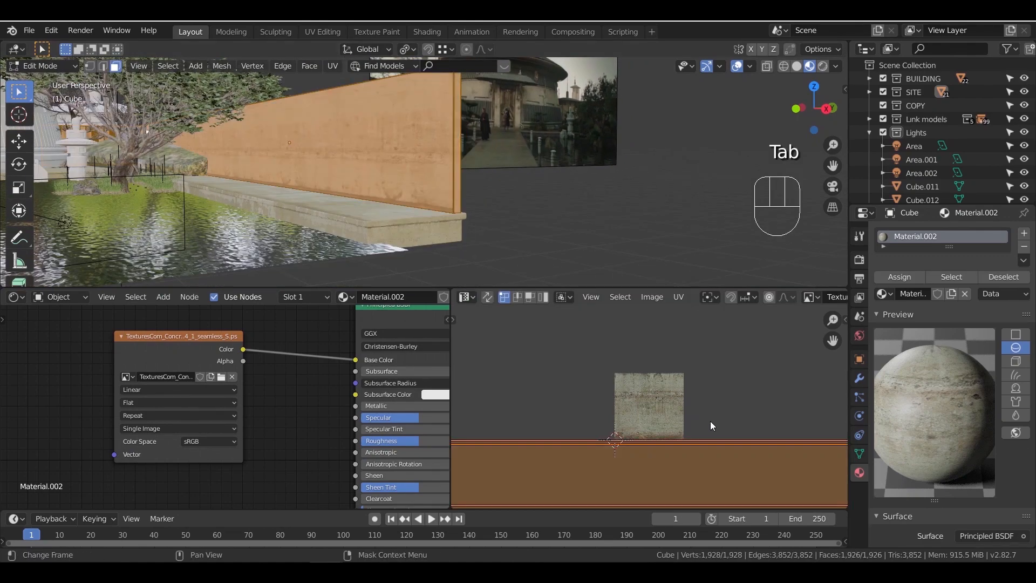
{"action": "key", "text": "g"}
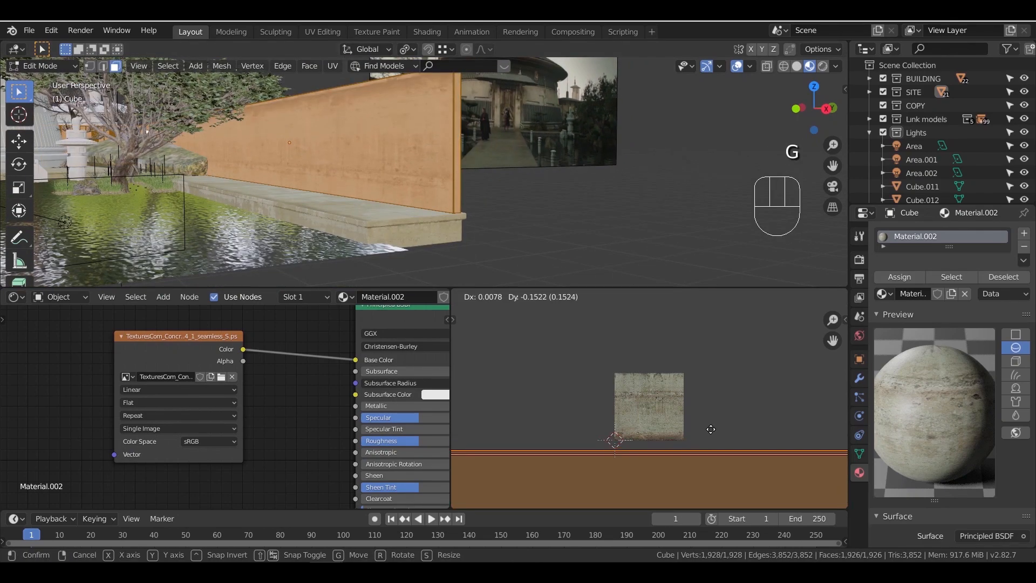
{"action": "left_click", "coordinate": [712, 429]}
{"action": "key", "text": "Tab"}
{"action": "scroll", "coordinate": [518, 198], "scroll_direction": "up", "scroll_amount": 3}
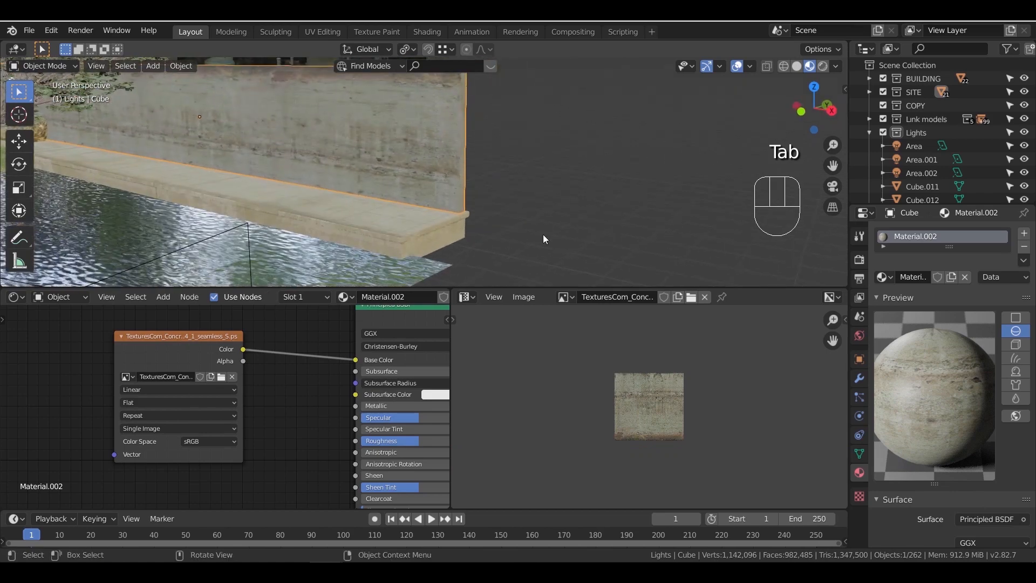
{"action": "key", "text": "Tab"}
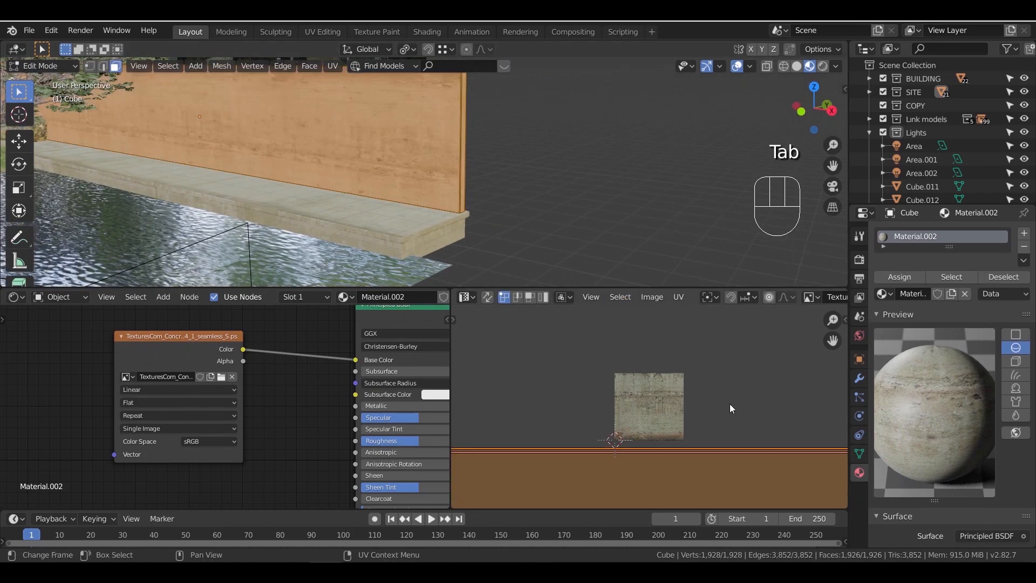
Rotate the wall's UV layout 180 degrees and move it down so the dark stains run along the wall's base
{"action": "type", "text": "r180"}
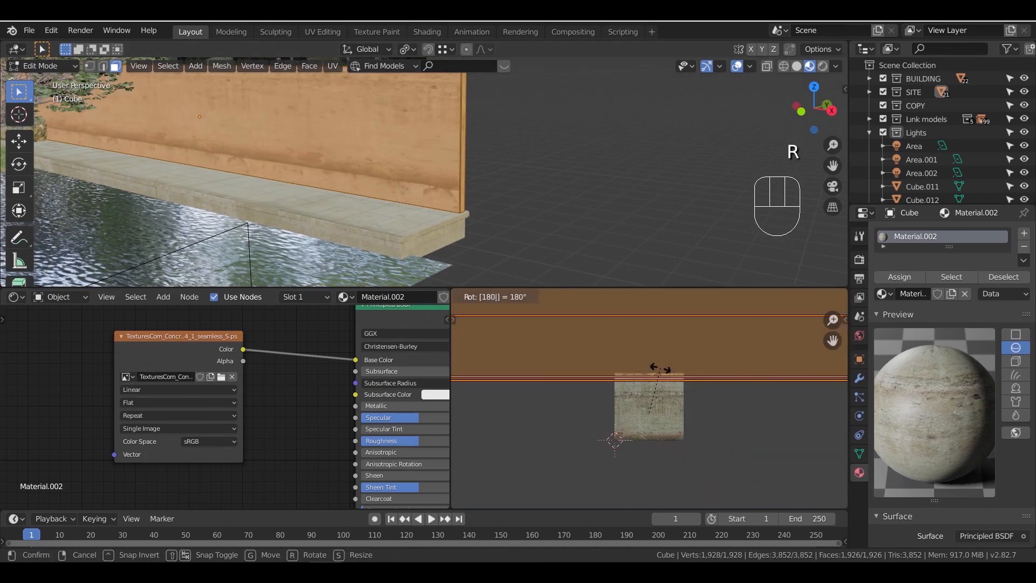
{"action": "key", "text": "Return"}
{"action": "key", "text": "g"}
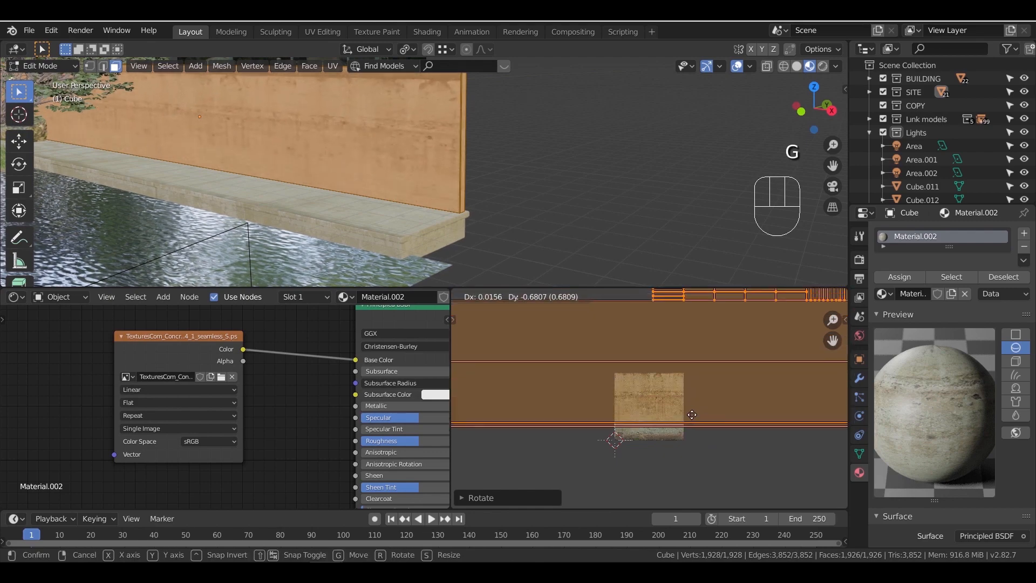
{"action": "left_click", "coordinate": [692, 428]}
{"action": "key", "text": "Tab"}
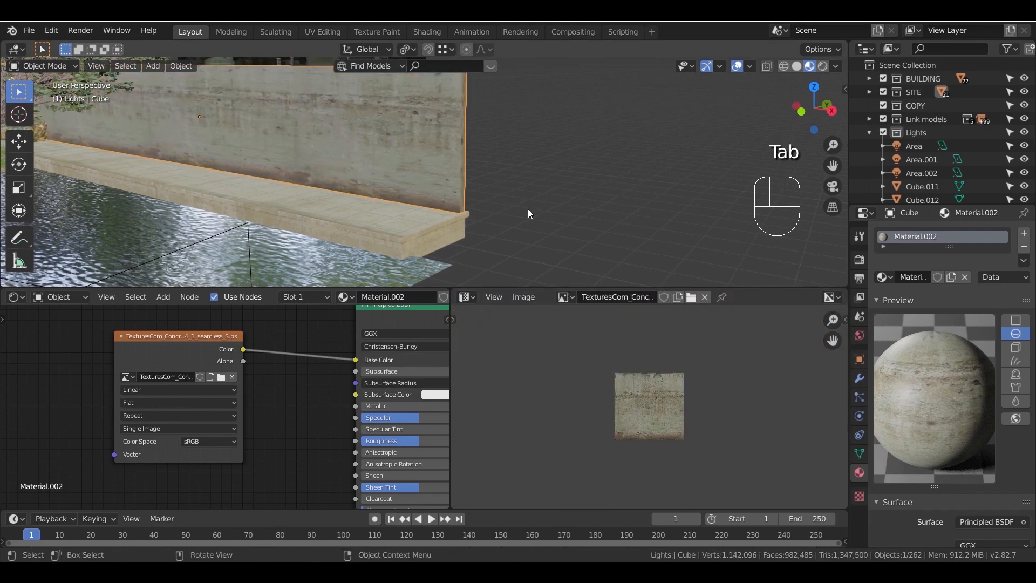
Scale the wall's UV layout up by about 1.02 and return to Object Mode
{"action": "key", "text": "Tab"}
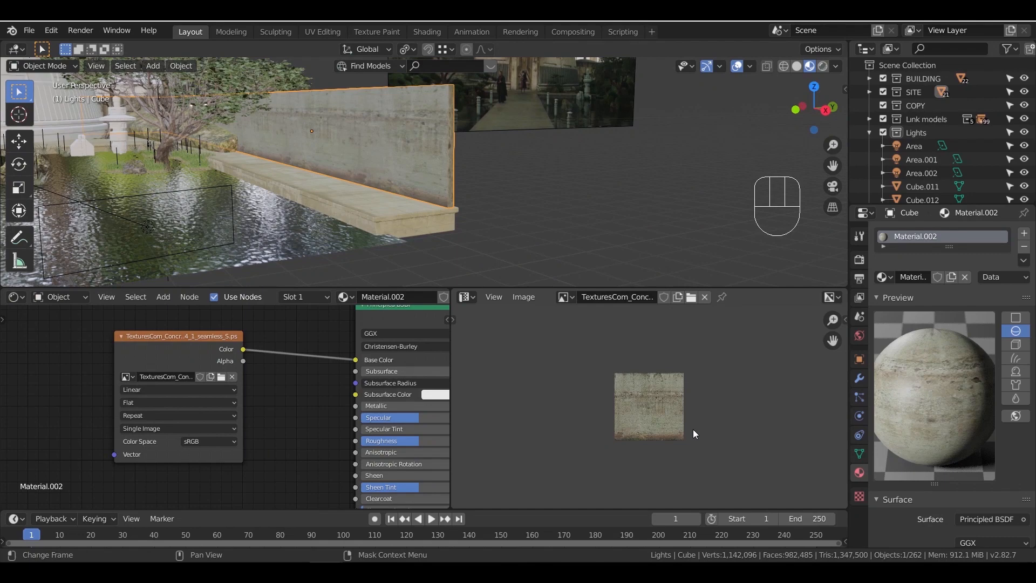
{"action": "key", "text": "s"}
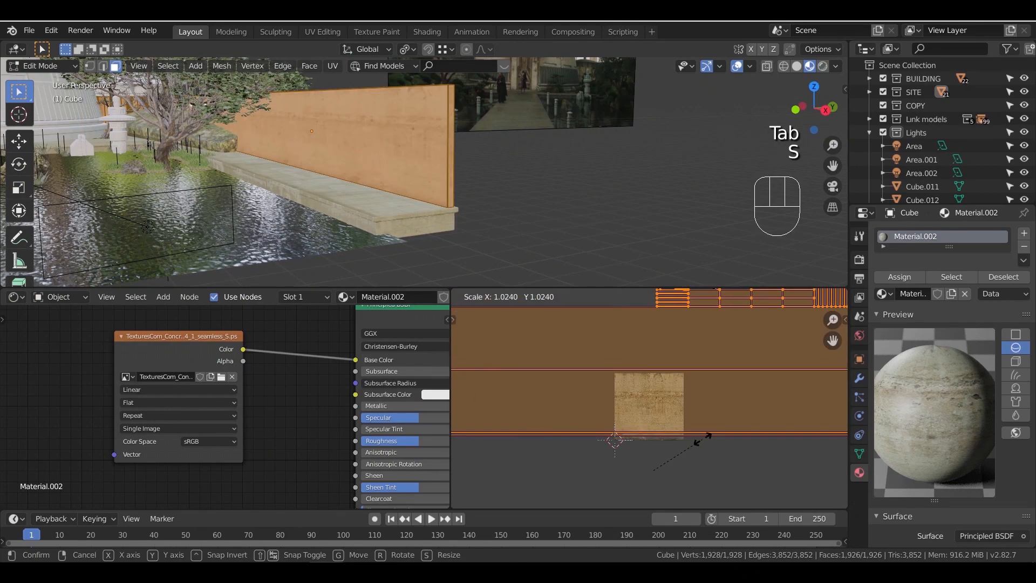
{"action": "left_click", "coordinate": [701, 440]}
{"action": "key", "text": "Tab"}
Link the concrete wall's material to the untextured wall across the pond, and transfer its UV maps to that wall
{"action": "scroll", "coordinate": [537, 216], "scroll_direction": "down", "scroll_amount": 3}
{"action": "middle_click_drag", "start_coordinate": [534, 218], "coordinate": [465, 218]}
{"action": "middle_click_drag", "start_coordinate": [465, 218], "coordinate": [799, 254], "text": "shift"}
{"action": "middle_click_drag", "start_coordinate": [239, 192], "coordinate": [565, 190]}
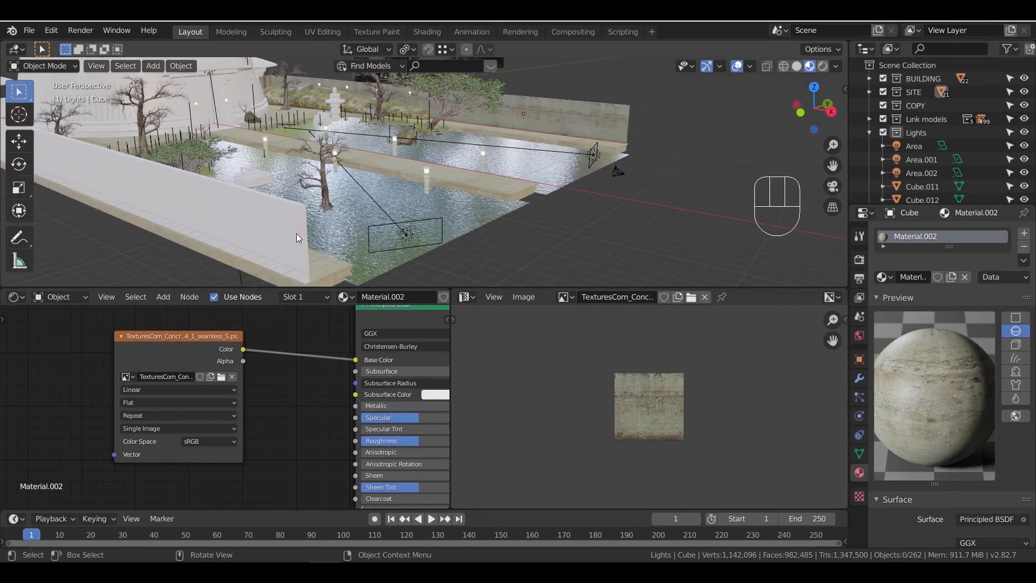
{"action": "left_click", "coordinate": [296, 233]}
{"action": "left_click", "coordinate": [576, 122], "text": "shift"}
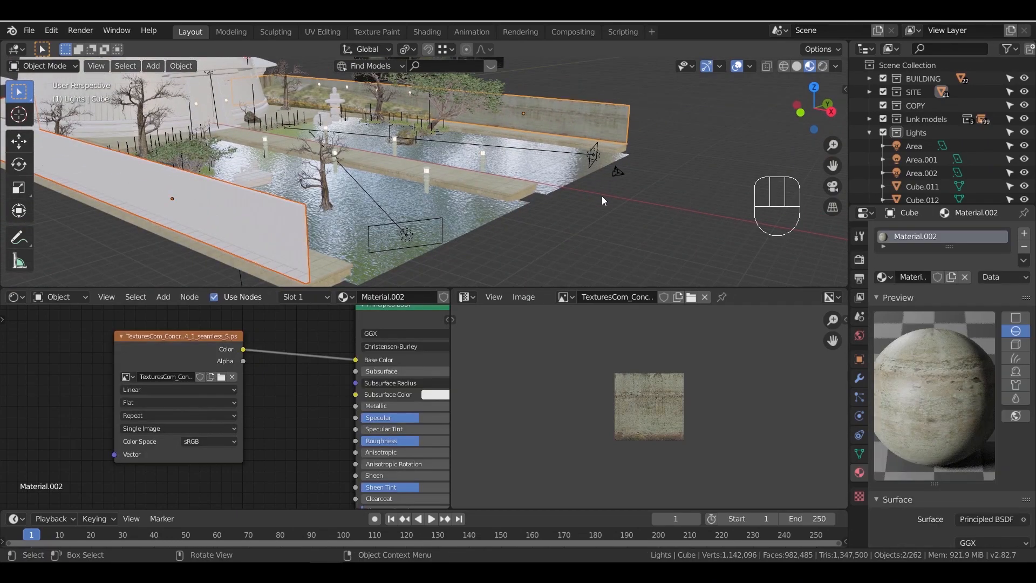
{"action": "key", "text": "ctrl+l"}
{"action": "mouse_move", "coordinate": [602, 197]}
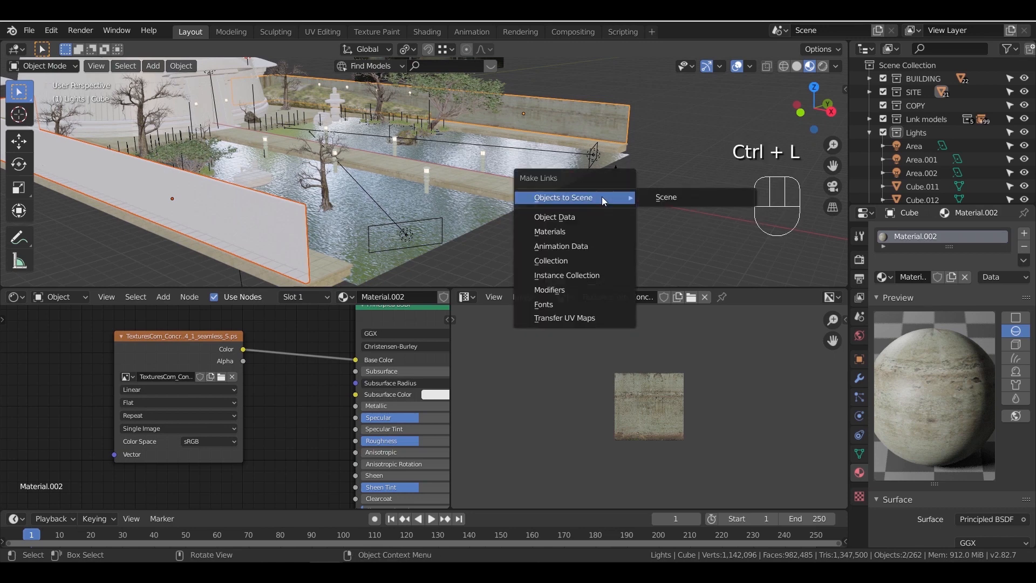
{"action": "left_click", "coordinate": [582, 226]}
{"action": "key", "text": "ctrl+l"}
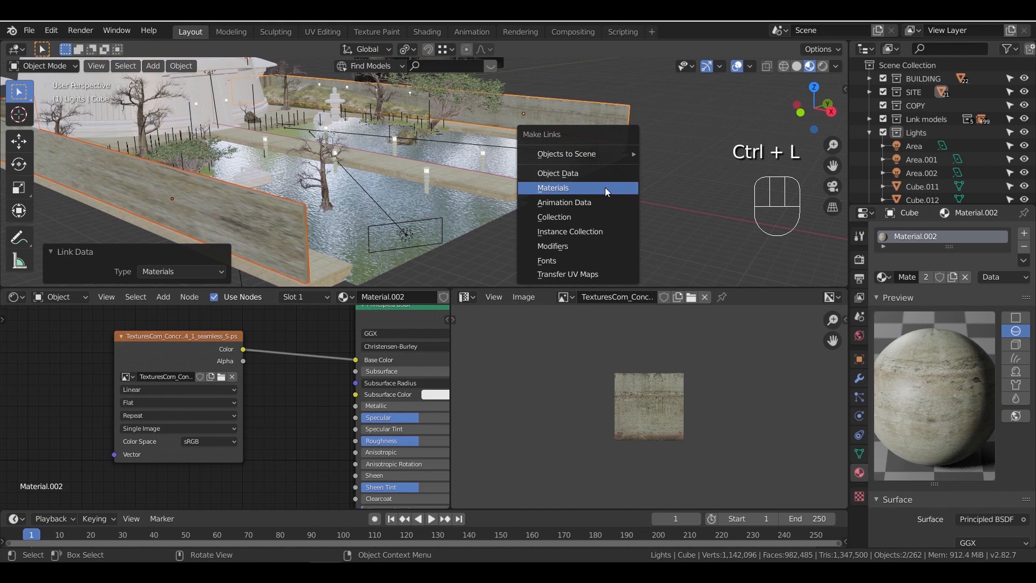
{"action": "left_click", "coordinate": [574, 274]}
Assign the existing "base" material to the body of the low angular structure standing in the pond
{"action": "middle_click_drag", "start_coordinate": [579, 263], "coordinate": [513, 210]}
{"action": "mouse_move", "coordinate": [441, 137]}
{"action": "middle_mouse_down"}
{"action": "mouse_move", "coordinate": [509, 172]}
{"action": "mouse_move", "coordinate": [468, 163]}
{"action": "mouse_move", "coordinate": [536, 170]}
{"action": "mouse_move", "coordinate": [384, 177]}
{"action": "mouse_move", "coordinate": [433, 151]}
{"action": "mouse_move", "coordinate": [476, 167]}
{"action": "mouse_move", "coordinate": [426, 162]}
{"action": "mouse_move", "coordinate": [519, 174]}
{"action": "mouse_move", "coordinate": [510, 197]}
{"action": "middle_mouse_up"}
{"action": "left_click", "coordinate": [426, 162]}
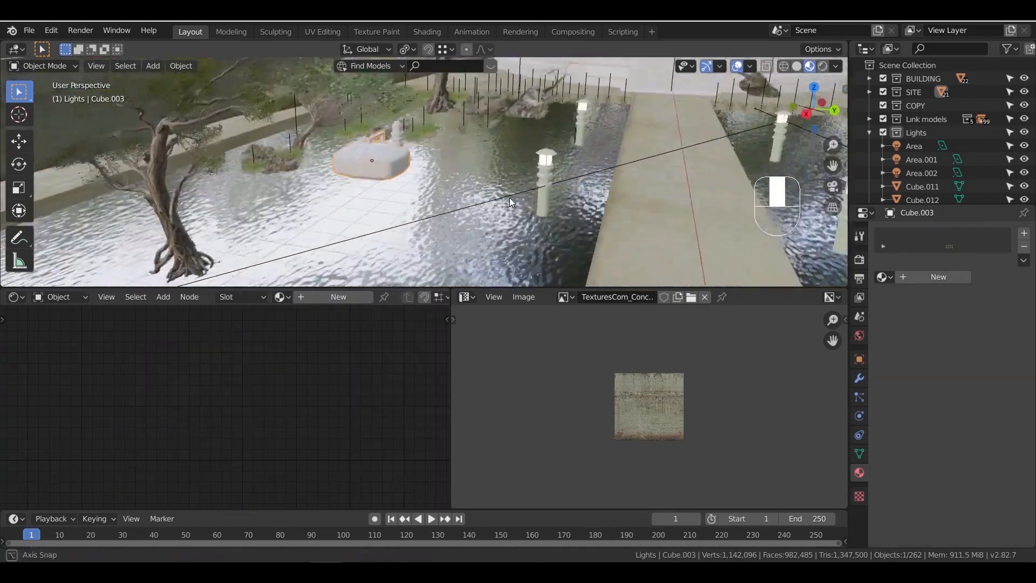
{"action": "key", "text": "KP_Decimal"}
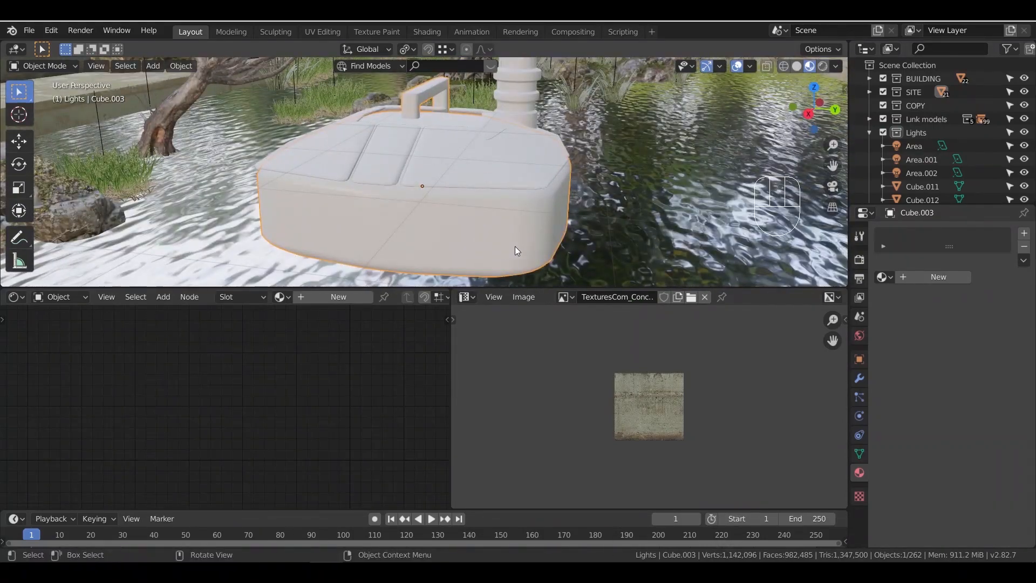
{"action": "key", "text": "g"}
{"action": "right_click", "coordinate": [517, 179]}
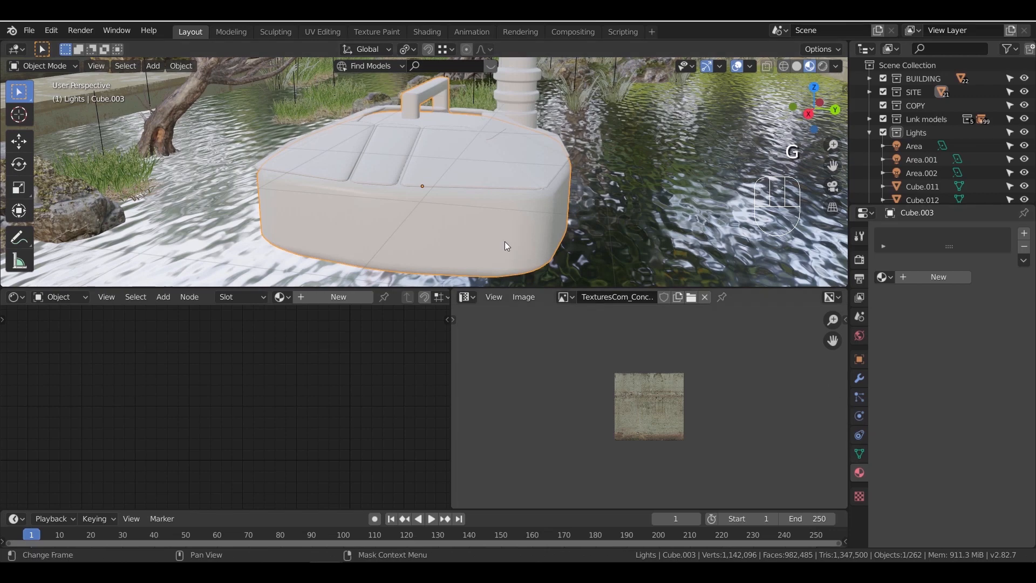
{"action": "middle_click_drag", "start_coordinate": [505, 232], "coordinate": [567, 226]}
{"action": "middle_click_drag", "start_coordinate": [568, 225], "coordinate": [469, 284], "text": "shift"}
{"action": "left_click", "coordinate": [516, 85]}
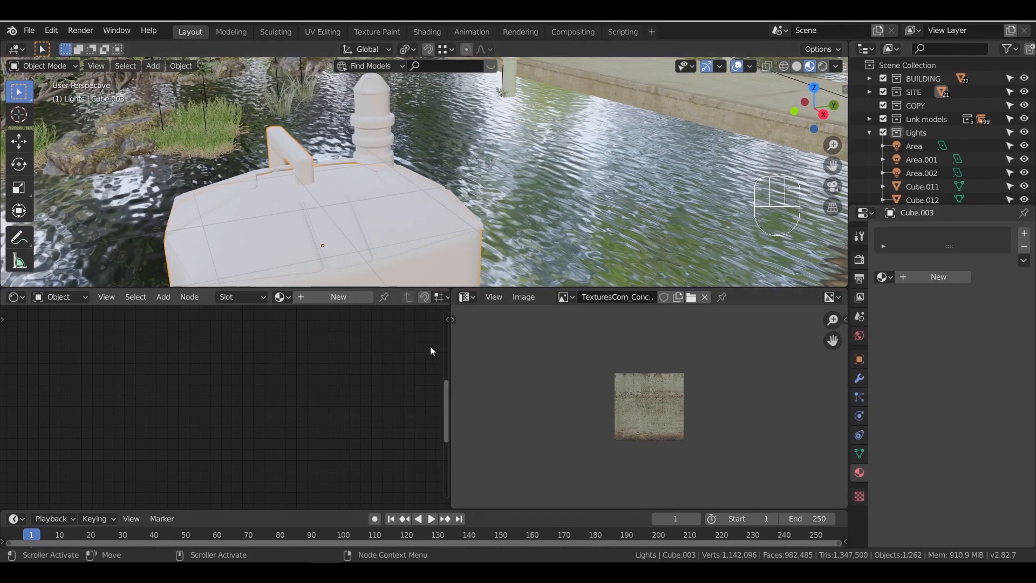
{"action": "left_click", "coordinate": [883, 277]}
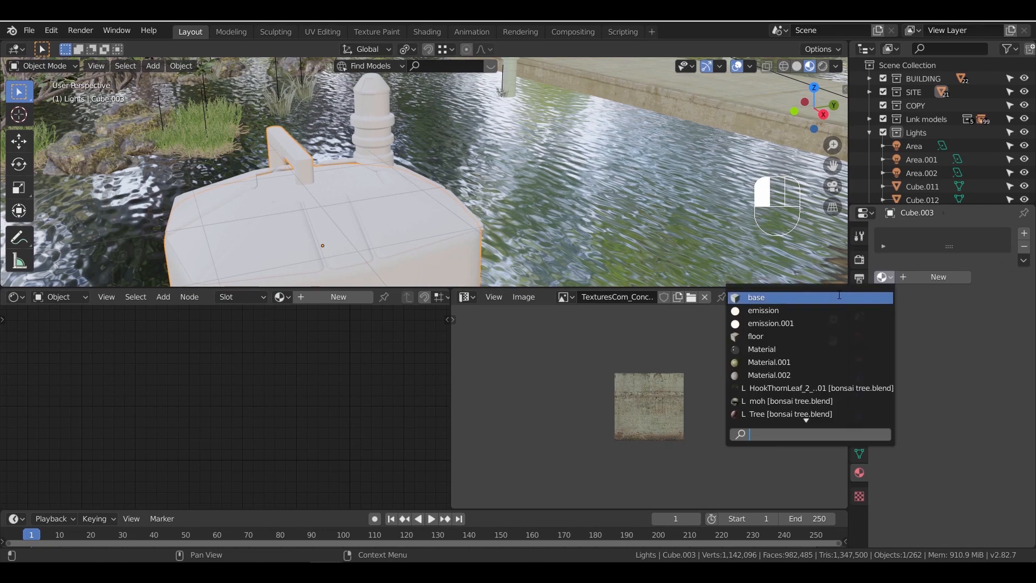
{"action": "left_click", "coordinate": [839, 296]}
Assign the "base" material to the ringed cylindrical post beside the low pond structure
{"action": "middle_click_drag", "start_coordinate": [611, 222], "coordinate": [512, 202]}
{"action": "middle_click_drag", "start_coordinate": [513, 202], "coordinate": [546, 234], "text": "shift"}
{"action": "scroll", "coordinate": [549, 233], "scroll_direction": "up", "scroll_amount": 2}
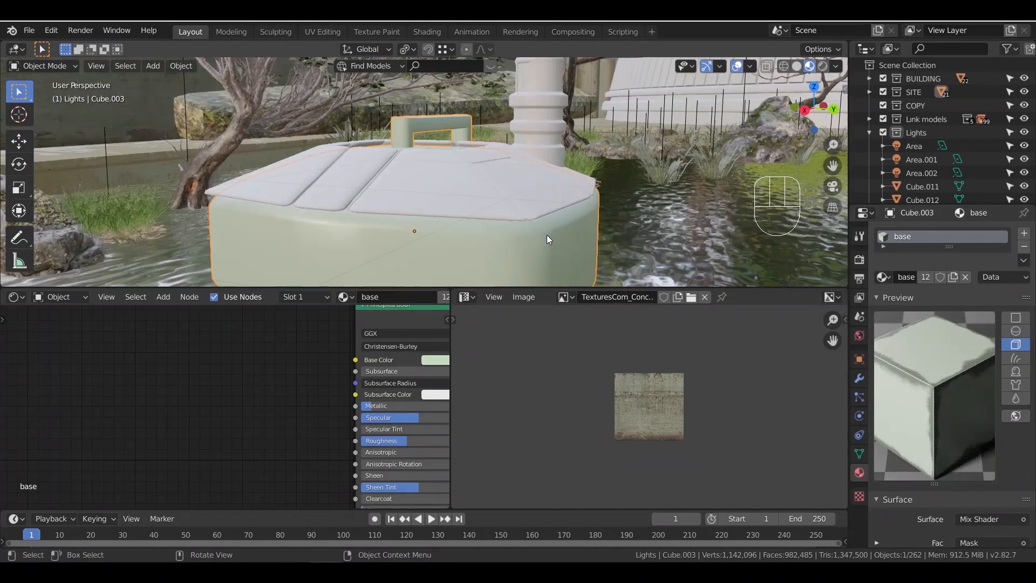
{"action": "left_click", "coordinate": [551, 123]}
{"action": "left_click", "coordinate": [883, 276]}
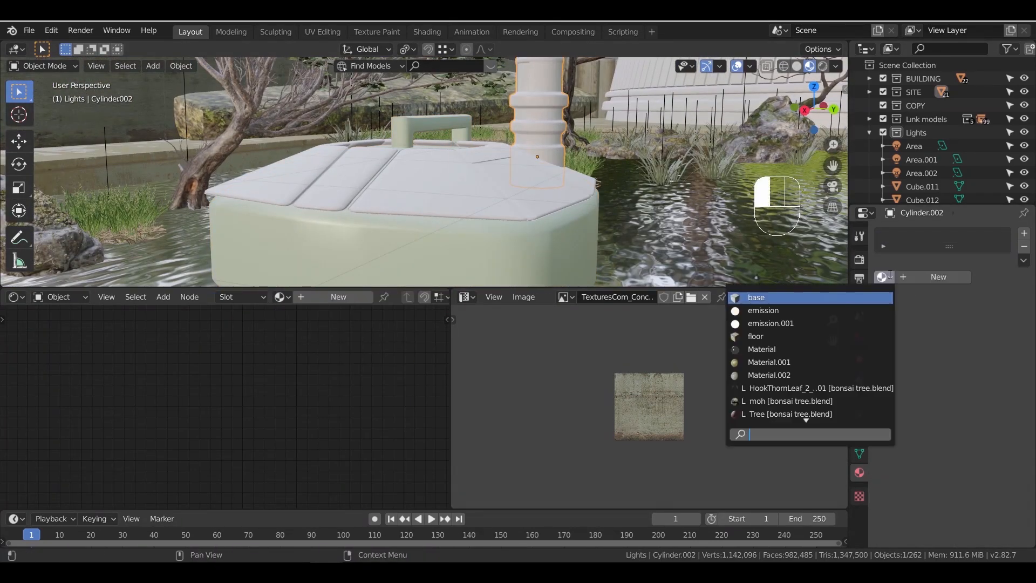
{"action": "left_click", "coordinate": [819, 297]}
Assign the "base" material to the panels on top of the pond structure and make it a single-user copy
{"action": "middle_click_drag", "start_coordinate": [620, 147], "coordinate": [586, 187], "text": "shift"}
{"action": "left_click", "coordinate": [497, 200]}
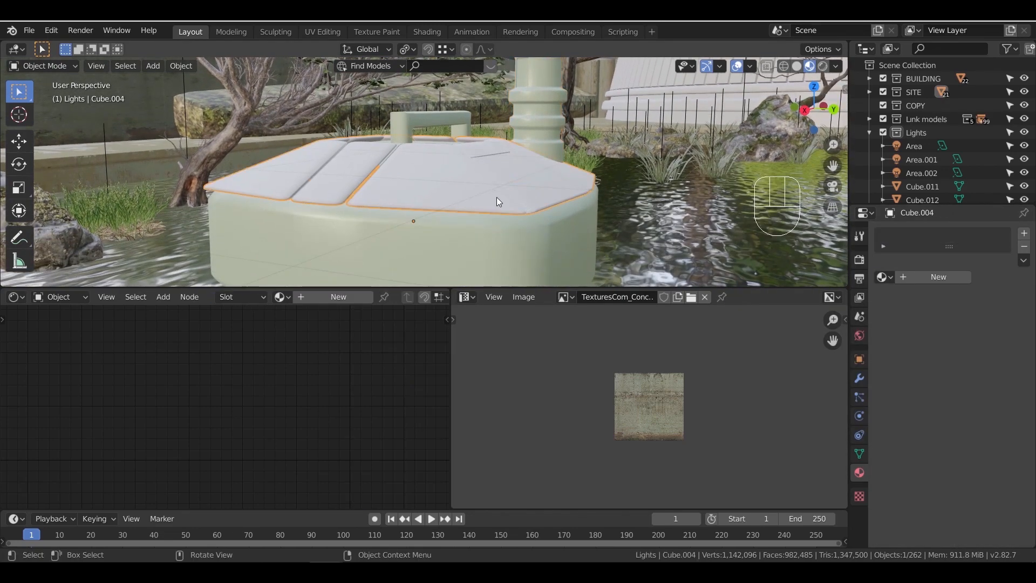
{"action": "left_click", "coordinate": [553, 231]}
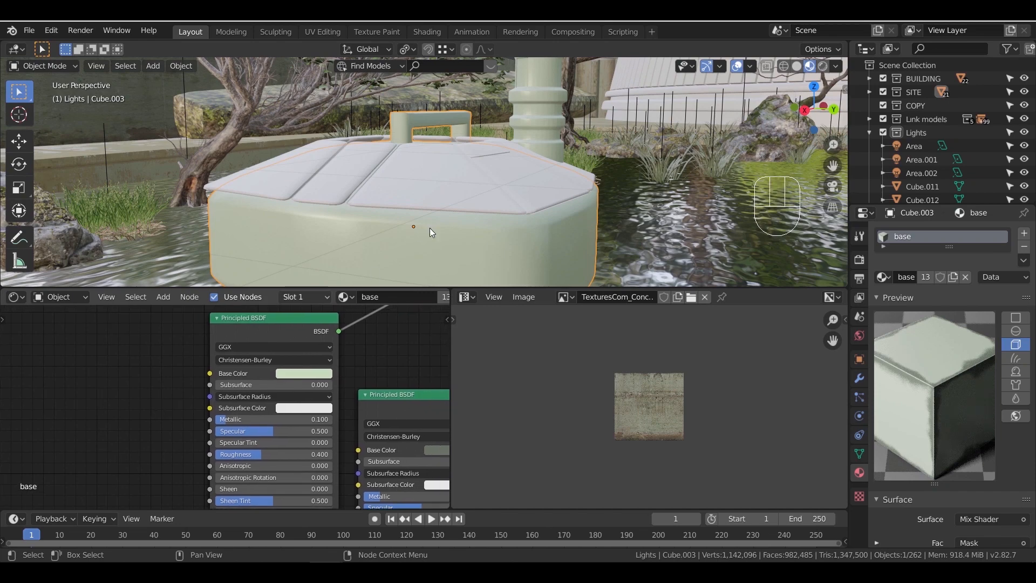
{"action": "left_click", "coordinate": [452, 188]}
{"action": "left_click", "coordinate": [883, 277]}
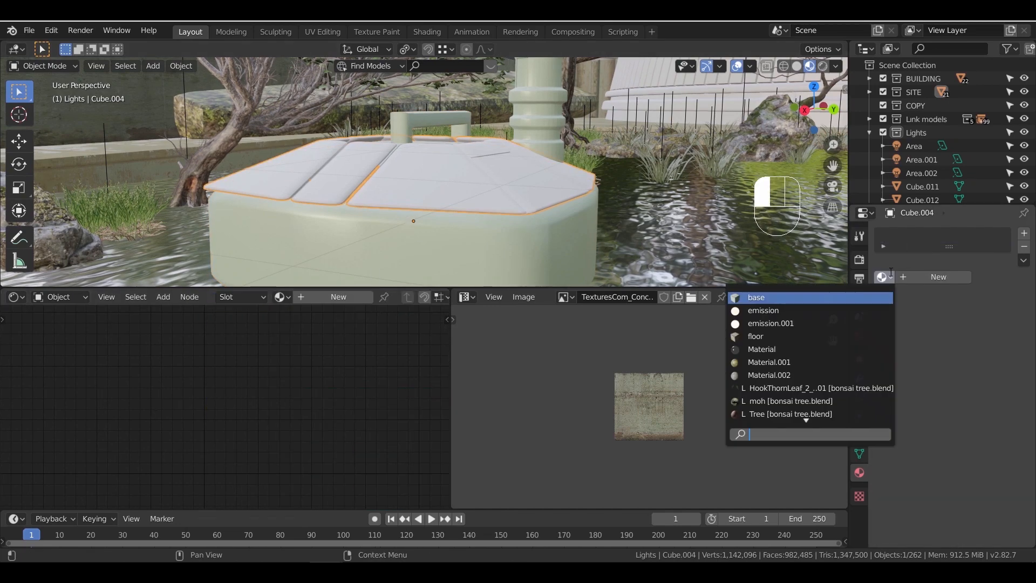
{"action": "left_click", "coordinate": [835, 297]}
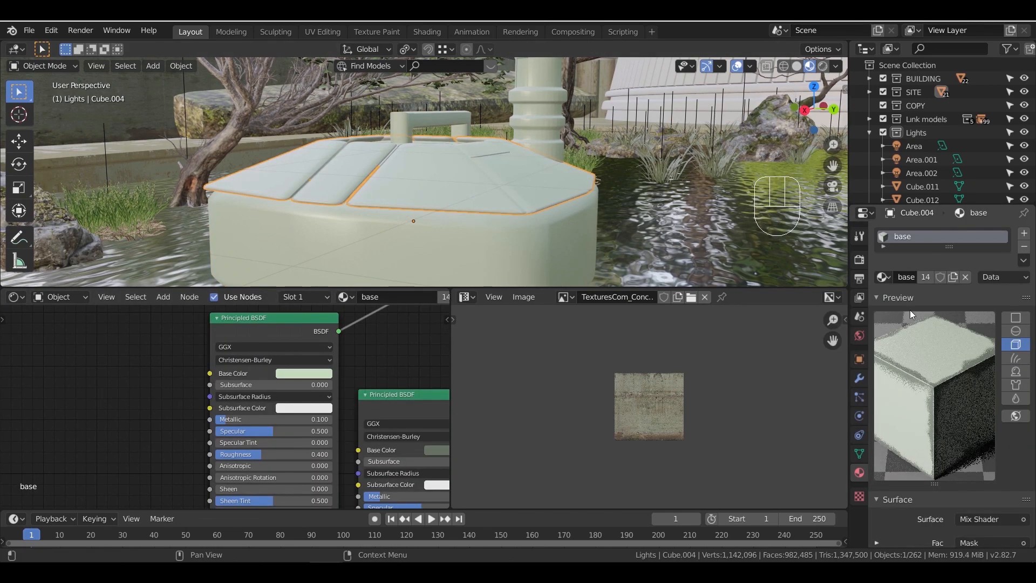
{"action": "left_click", "coordinate": [926, 277]}
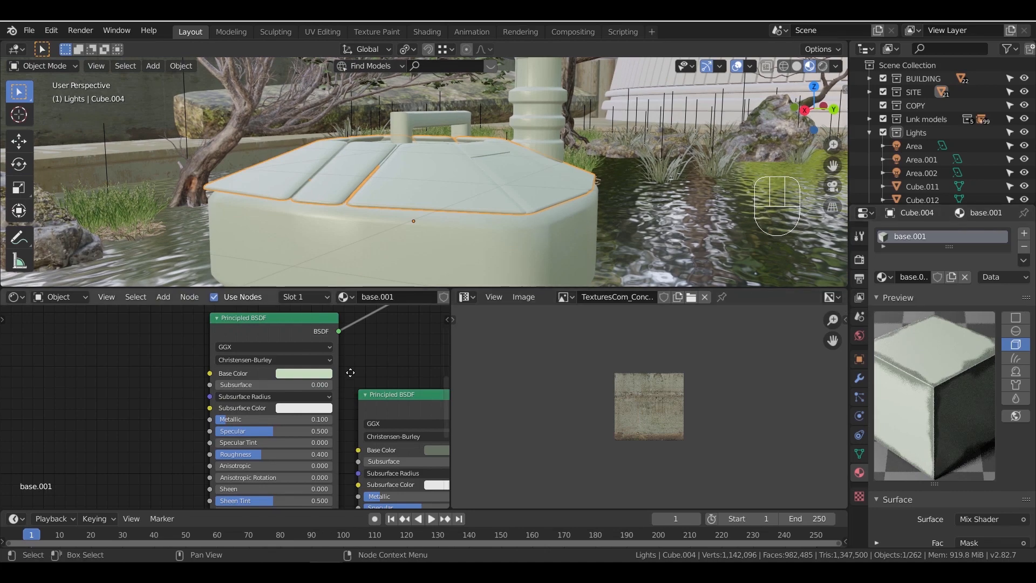
Brighten the Base Color of the darker edge-wear Principled BSDF in base.001 to a very light green
{"action": "middle_click_drag", "start_coordinate": [349, 371], "coordinate": [250, 448]}
{"action": "scroll", "coordinate": [335, 416], "scroll_direction": "down", "scroll_amount": 6}
{"action": "middle_click_drag", "start_coordinate": [331, 416], "coordinate": [349, 368]}
{"action": "scroll", "coordinate": [352, 412], "scroll_direction": "up", "scroll_amount": 3}
{"action": "scroll", "coordinate": [352, 417], "scroll_direction": "up", "scroll_amount": 3}
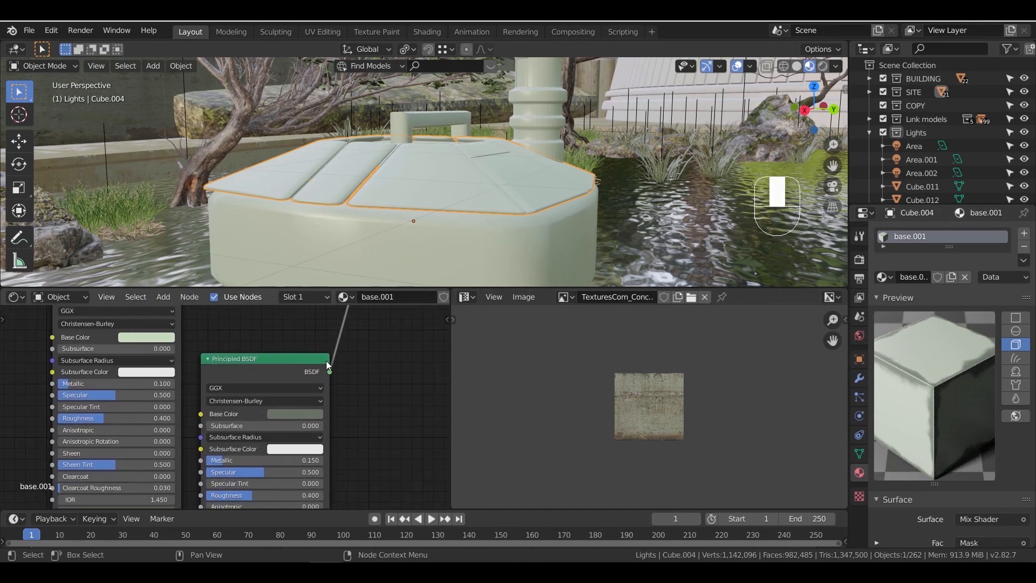
{"action": "left_click", "coordinate": [344, 410]}
{"action": "left_click_drag", "start_coordinate": [390, 269], "coordinate": [390, 217]}
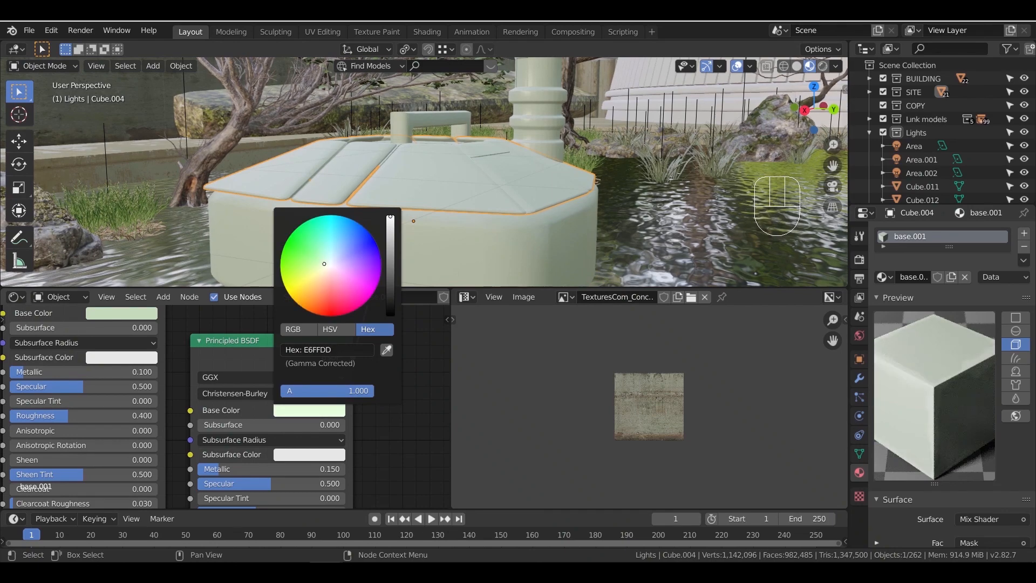
{"action": "left_click", "coordinate": [405, 425]}
Select and copy the Musgrave Texture, Multiply and Bump nodes from the pond water's material
{"action": "scroll", "coordinate": [475, 230], "scroll_direction": "down", "scroll_amount": 1}
{"action": "middle_click_drag", "start_coordinate": [475, 230], "coordinate": [455, 237]}
{"action": "scroll", "coordinate": [455, 236], "scroll_direction": "up", "scroll_amount": 2}
{"action": "scroll", "coordinate": [500, 199], "scroll_direction": "down", "scroll_amount": 4}
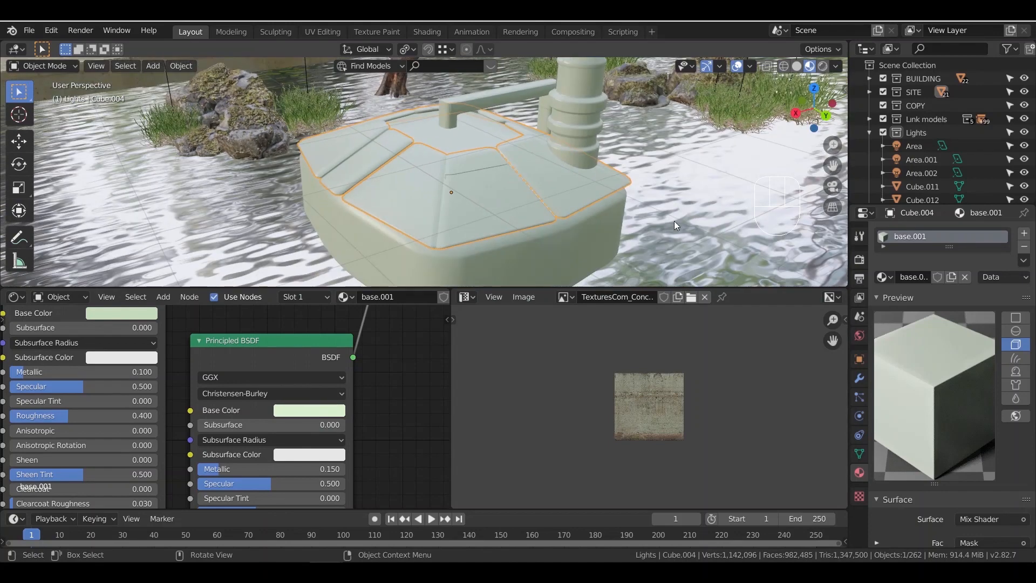
{"action": "left_click", "coordinate": [674, 221]}
{"action": "scroll", "coordinate": [387, 458], "scroll_direction": "down", "scroll_amount": 5}
{"action": "middle_click_drag", "start_coordinate": [115, 454], "coordinate": [360, 435]}
{"action": "left_click_drag", "start_coordinate": [340, 319], "coordinate": [184, 465]}
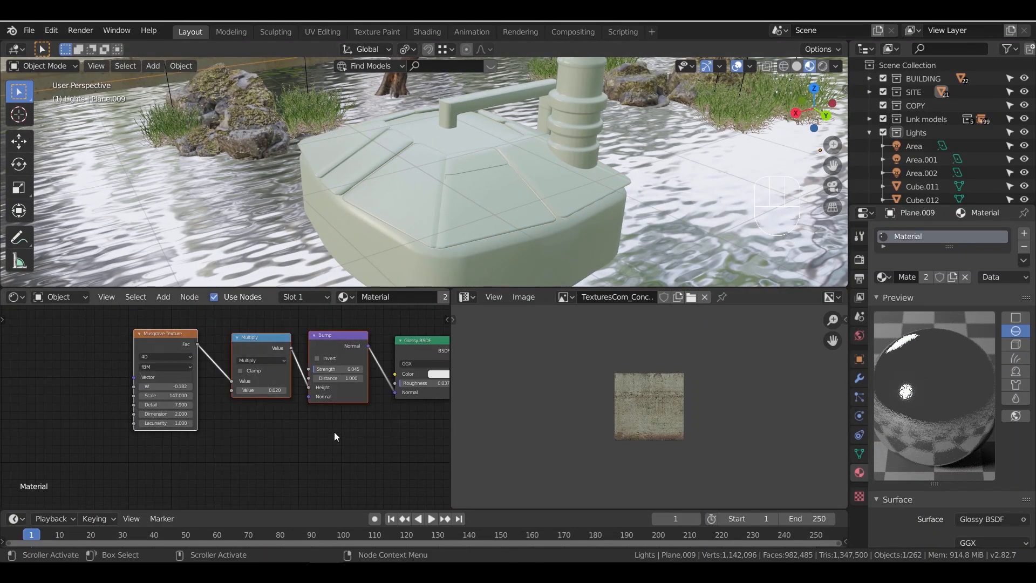
{"action": "left_click_drag", "start_coordinate": [344, 315], "coordinate": [125, 464]}
Paste the copied nodes into the top panels' material and connect the Bump output to the main Principled BSDF's Normal
{"action": "left_click", "coordinate": [484, 219]}
{"action": "scroll", "coordinate": [497, 224], "scroll_direction": "up", "scroll_amount": 2}
{"action": "middle_click_drag", "start_coordinate": [266, 398], "coordinate": [242, 470]}
{"action": "key", "text": "ctrl+v"}
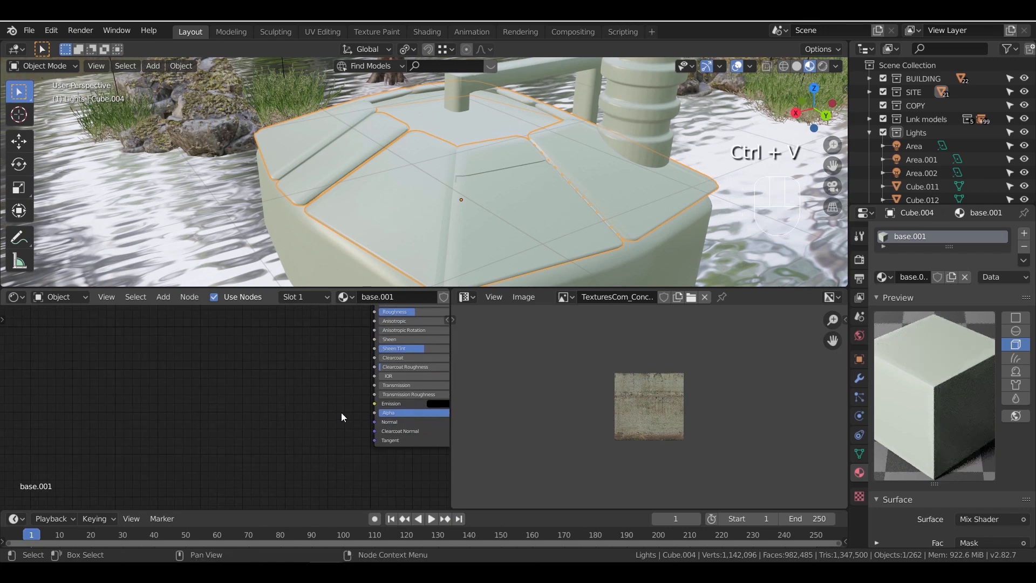
{"action": "scroll", "coordinate": [322, 424], "scroll_direction": "down", "scroll_amount": 1}
{"action": "left_click_drag", "start_coordinate": [277, 314], "coordinate": [268, 426]}
{"action": "scroll", "coordinate": [311, 458], "scroll_direction": "up", "scroll_amount": 5}
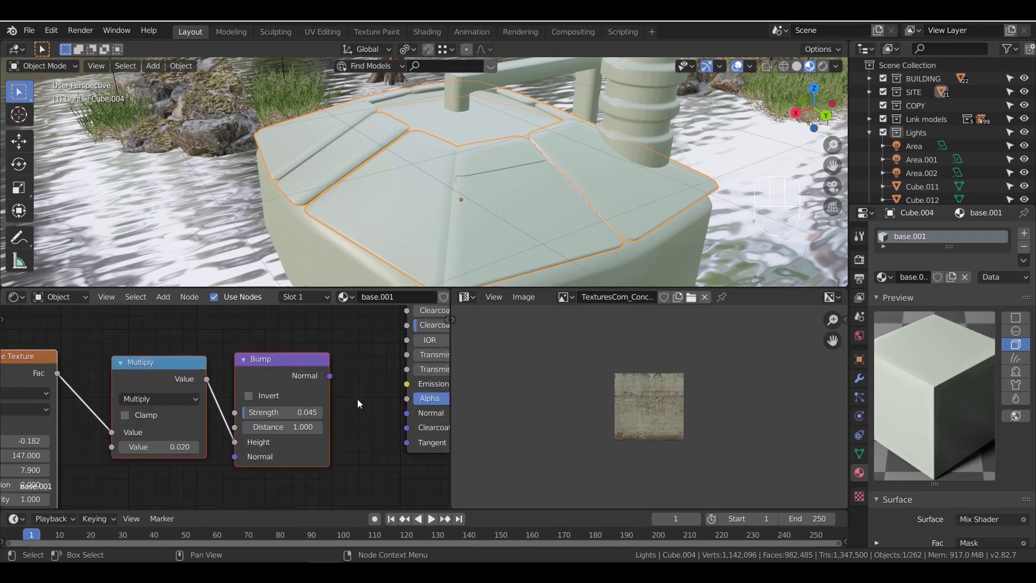
{"action": "left_click_drag", "start_coordinate": [406, 412], "coordinate": [406, 413]}
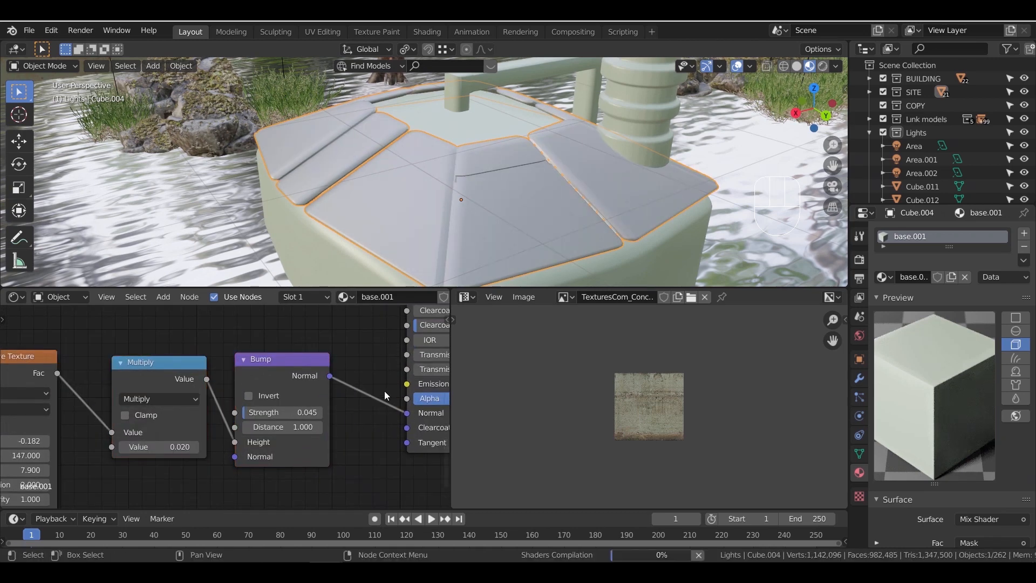
Strengthen the panels' surface relief by setting the Bump strength to 0.170 and the Multiply value to 1.400
{"action": "middle_click_drag", "start_coordinate": [342, 428], "coordinate": [284, 416]}
{"action": "scroll", "coordinate": [264, 410], "scroll_direction": "up", "scroll_amount": 1}
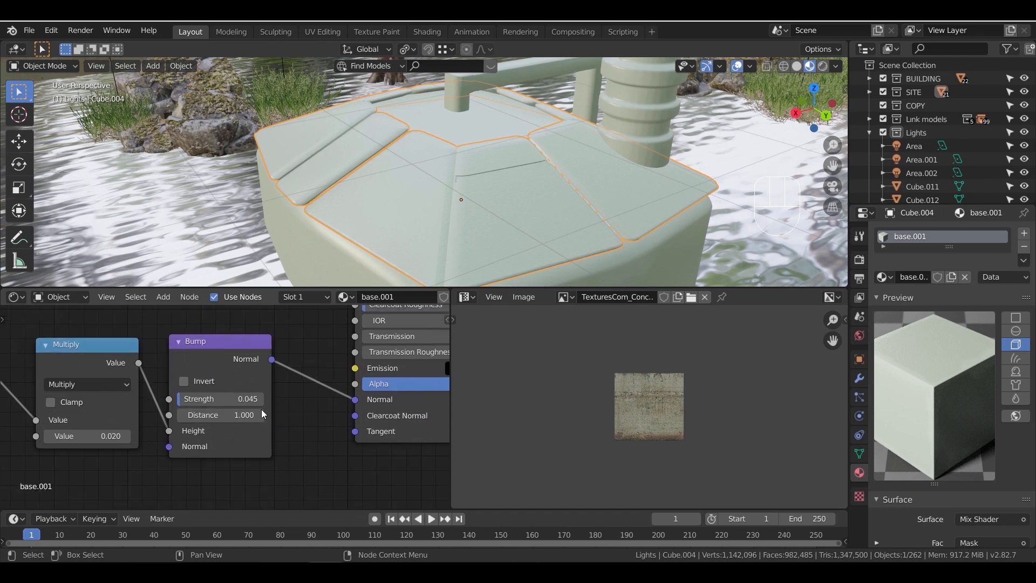
{"action": "left_click_drag", "start_coordinate": [231, 400], "coordinate": [251, 400]}
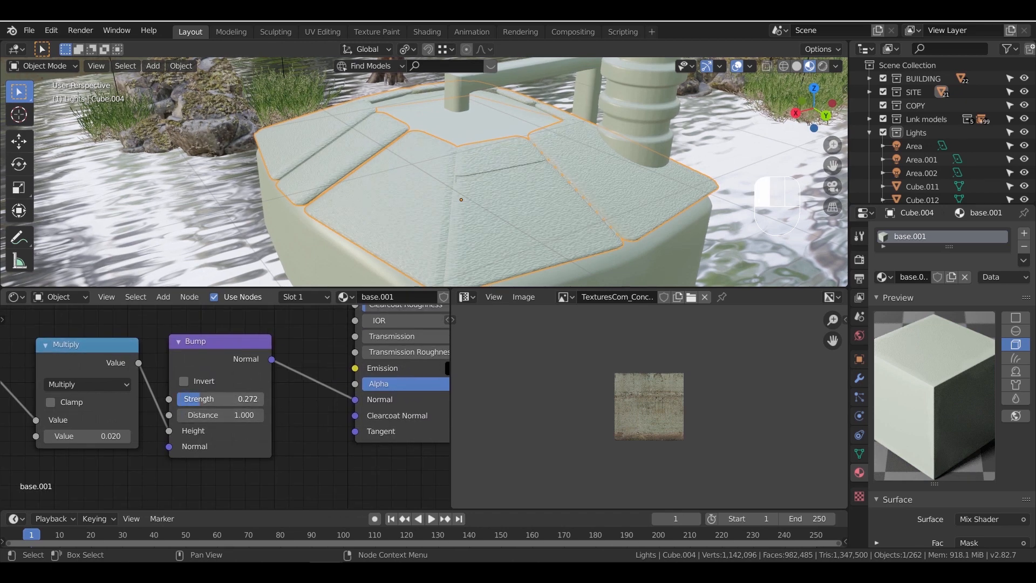
{"action": "middle_click_drag", "start_coordinate": [145, 478], "coordinate": [247, 435]}
{"action": "scroll", "coordinate": [261, 452], "scroll_direction": "up", "scroll_amount": 2}
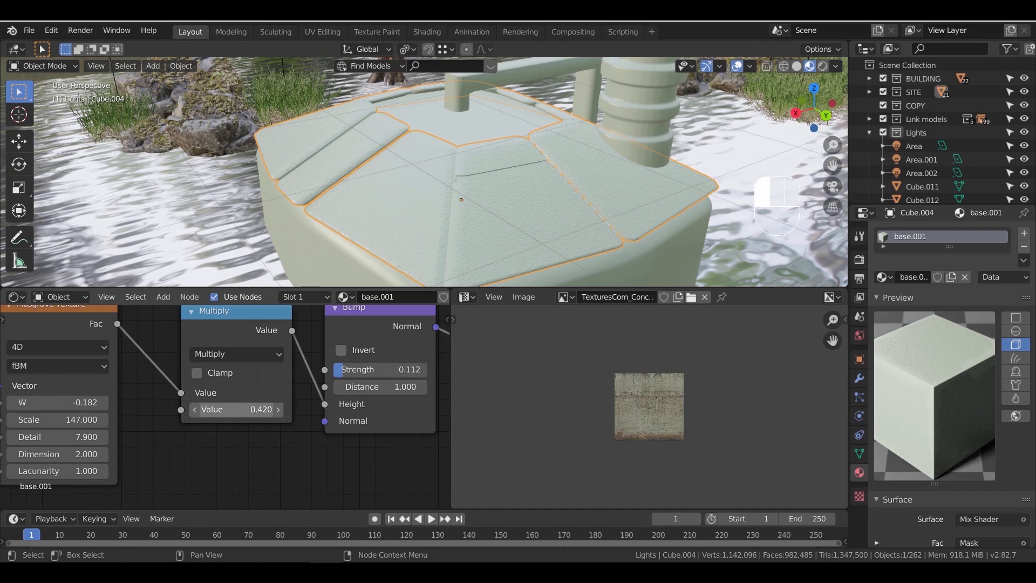
{"action": "middle_click_drag", "start_coordinate": [226, 435], "coordinate": [196, 443]}
{"action": "scroll", "coordinate": [270, 412], "scroll_direction": "down", "scroll_amount": 2}
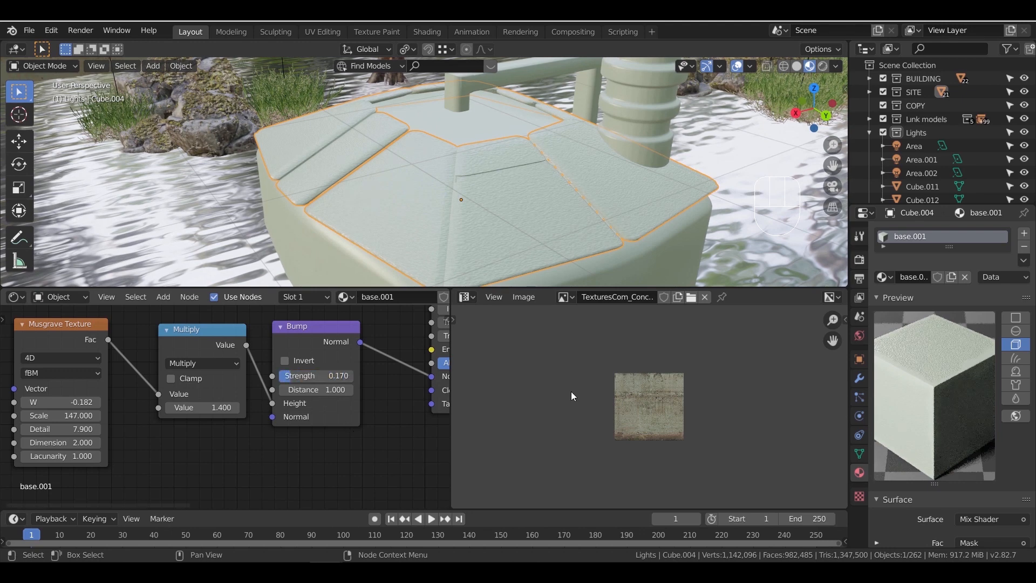
Set Metallic to 0 on the edge-wear Principled BSDF of the top panels' material
{"action": "middle_click_drag", "start_coordinate": [357, 433], "coordinate": [3, 492]}
{"action": "scroll", "coordinate": [181, 430], "scroll_direction": "down", "scroll_amount": 3}
{"action": "middle_click_drag", "start_coordinate": [340, 350], "coordinate": [381, 394]}
{"action": "scroll", "coordinate": [264, 387], "scroll_direction": "up", "scroll_amount": 2}
{"action": "double_click", "coordinate": [264, 380]}
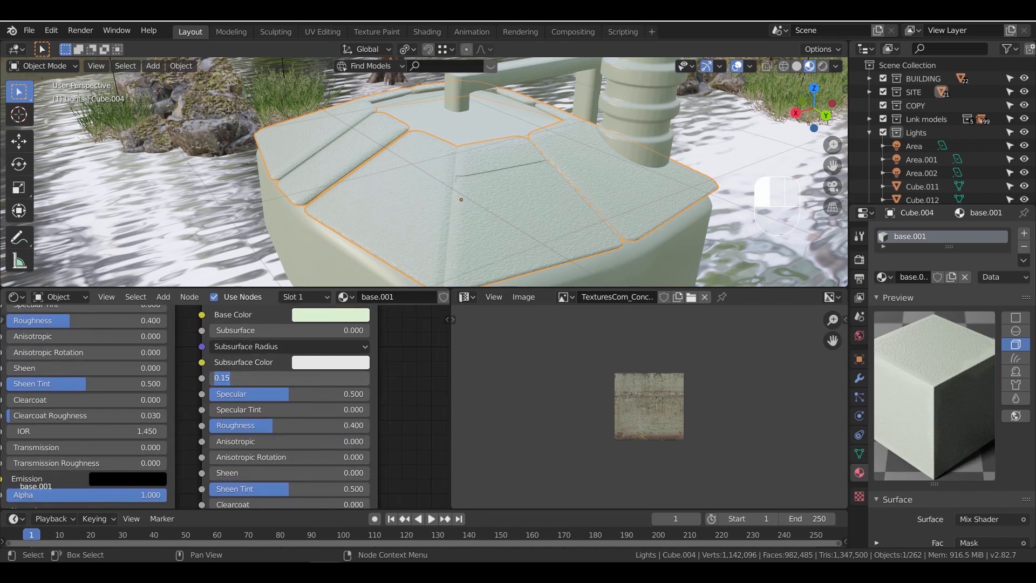
{"action": "scroll", "coordinate": [300, 432], "scroll_direction": "down", "scroll_amount": 2}
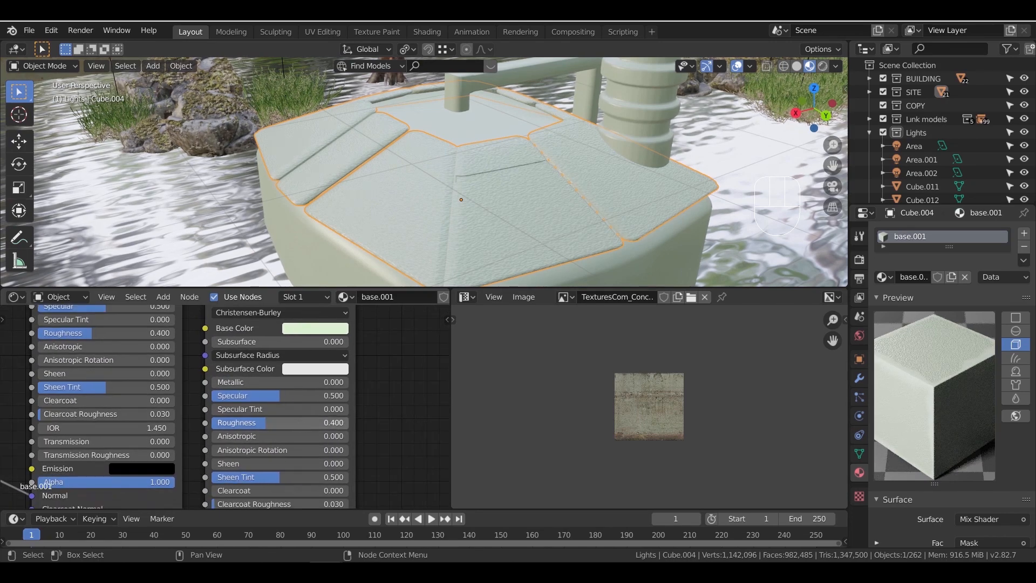
Examine the textured top panels of the pond structure from several angles
{"action": "middle_click_drag", "start_coordinate": [365, 393], "coordinate": [341, 402]}
{"action": "middle_click_drag", "start_coordinate": [402, 234], "coordinate": [429, 220], "text": "shift"}
{"action": "middle_click_drag", "start_coordinate": [397, 226], "coordinate": [440, 198]}
{"action": "middle_click_drag", "start_coordinate": [365, 360], "coordinate": [360, 395]}
{"action": "scroll", "coordinate": [360, 394], "scroll_direction": "down", "scroll_amount": 1}
{"action": "scroll", "coordinate": [486, 212], "scroll_direction": "down", "scroll_amount": 4}
{"action": "middle_click_drag", "start_coordinate": [485, 218], "coordinate": [414, 236]}
{"action": "scroll", "coordinate": [413, 233], "scroll_direction": "down", "scroll_amount": 4}
Assign the existing base material to the unmaterialed angular block in the pond and to the ringed cylindrical structure beside it
{"action": "middle_click_drag", "start_coordinate": [553, 251], "coordinate": [365, 212]}
{"action": "middle_click_drag", "start_coordinate": [464, 207], "coordinate": [496, 200]}
{"action": "left_click", "coordinate": [563, 85]}
{"action": "key", "text": "KP_Decimal"}
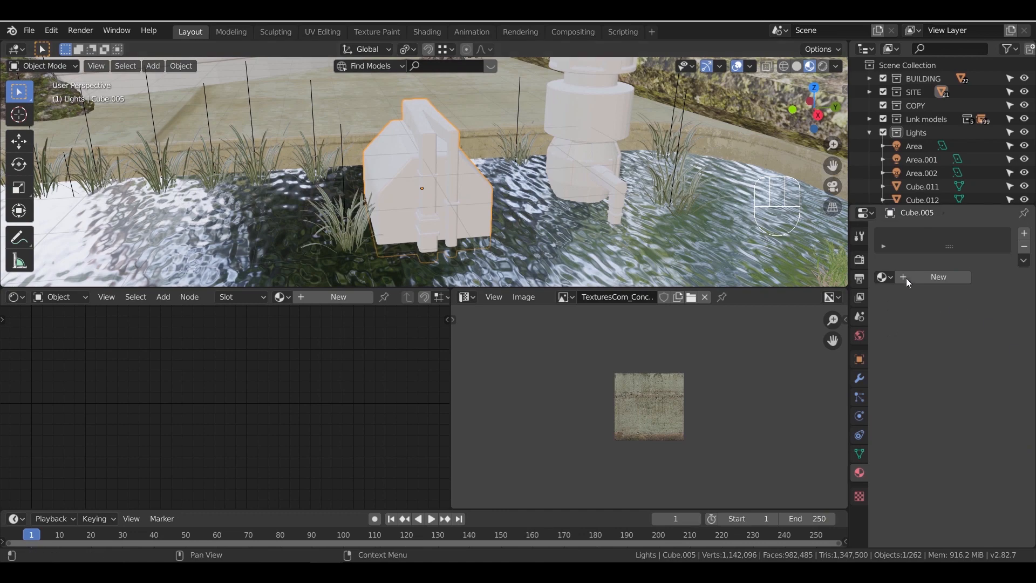
{"action": "left_click", "coordinate": [884, 276]}
{"action": "left_click", "coordinate": [760, 297]}
{"action": "left_click", "coordinate": [594, 137]}
{"action": "left_click", "coordinate": [884, 277]}
{"action": "type", "text": "base"}
{"action": "key", "text": "Return"}
Examine the pond structures beside the walkway in the temple reference image
{"action": "scroll", "coordinate": [594, 224], "scroll_direction": "down", "scroll_amount": 2}
{"action": "mouse_move", "coordinate": [486, 210]}
{"action": "middle_mouse_down"}
{"action": "mouse_move", "coordinate": [505, 211]}
{"action": "mouse_move", "coordinate": [529, 246]}
{"action": "mouse_move", "coordinate": [578, 246]}
{"action": "mouse_move", "coordinate": [481, 220]}
{"action": "middle_mouse_up"}
{"action": "scroll", "coordinate": [511, 212], "scroll_direction": "down", "scroll_amount": 3}
{"action": "scroll", "coordinate": [536, 241], "scroll_direction": "down", "scroll_amount": 3}
{"action": "scroll", "coordinate": [485, 220], "scroll_direction": "down", "scroll_amount": 1}
{"action": "middle_click_drag", "start_coordinate": [593, 215], "coordinate": [442, 218], "text": "shift"}
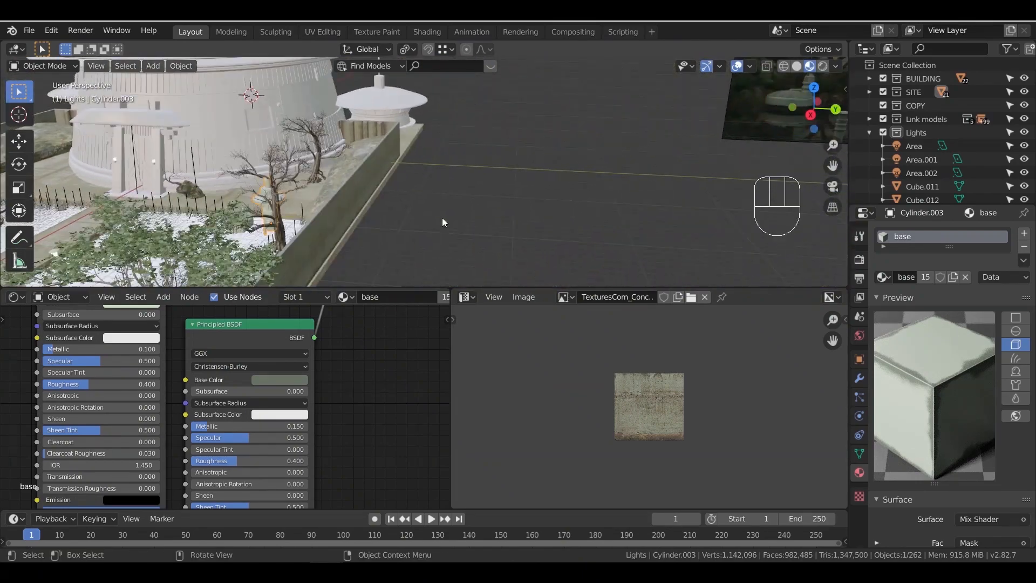
{"action": "scroll", "coordinate": [442, 218], "scroll_direction": "down", "scroll_amount": 2}
{"action": "left_click", "coordinate": [685, 123]}
{"action": "middle_click_drag", "start_coordinate": [559, 196], "coordinate": [395, 216], "text": "shift"}
{"action": "scroll", "coordinate": [607, 209], "scroll_direction": "up", "scroll_amount": 3}
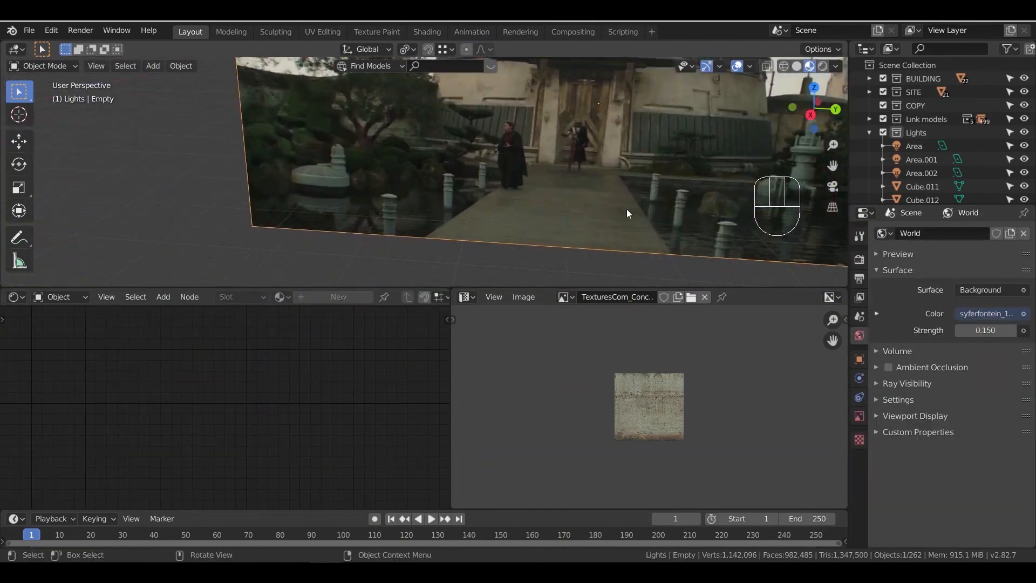
{"action": "middle_click_drag", "start_coordinate": [607, 208], "coordinate": [397, 195], "text": "shift"}
{"action": "scroll", "coordinate": [414, 177], "scroll_direction": "up", "scroll_amount": 3}
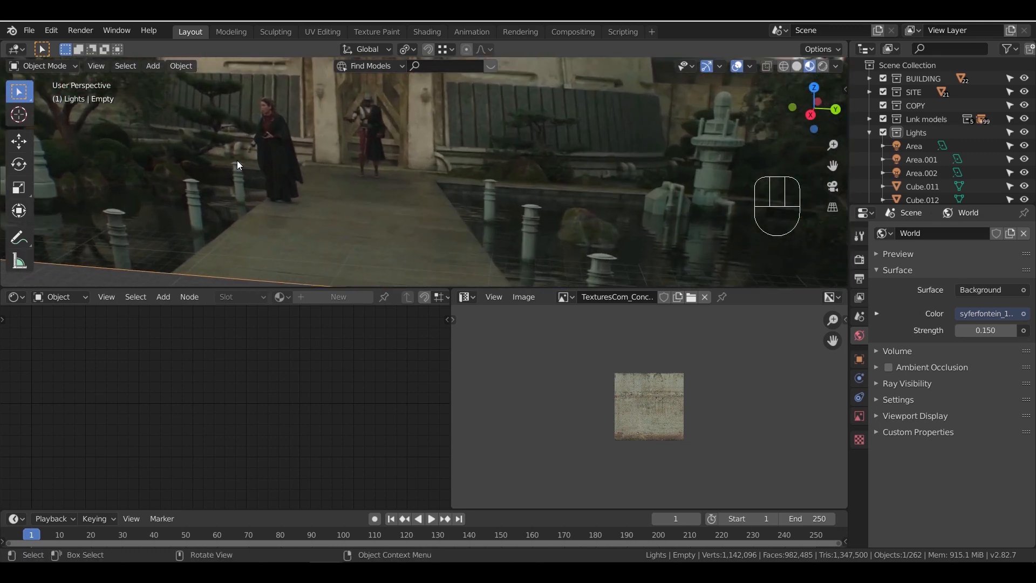
{"action": "scroll", "coordinate": [631, 167], "scroll_direction": "down", "scroll_amount": 5}
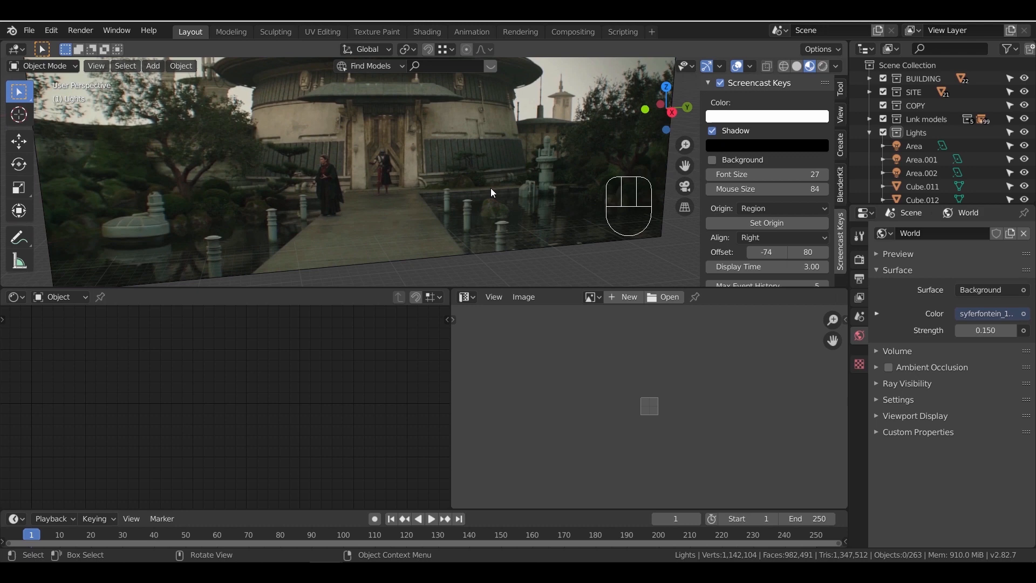
{"action": "scroll", "coordinate": [490, 188], "scroll_direction": "up", "scroll_amount": 4}
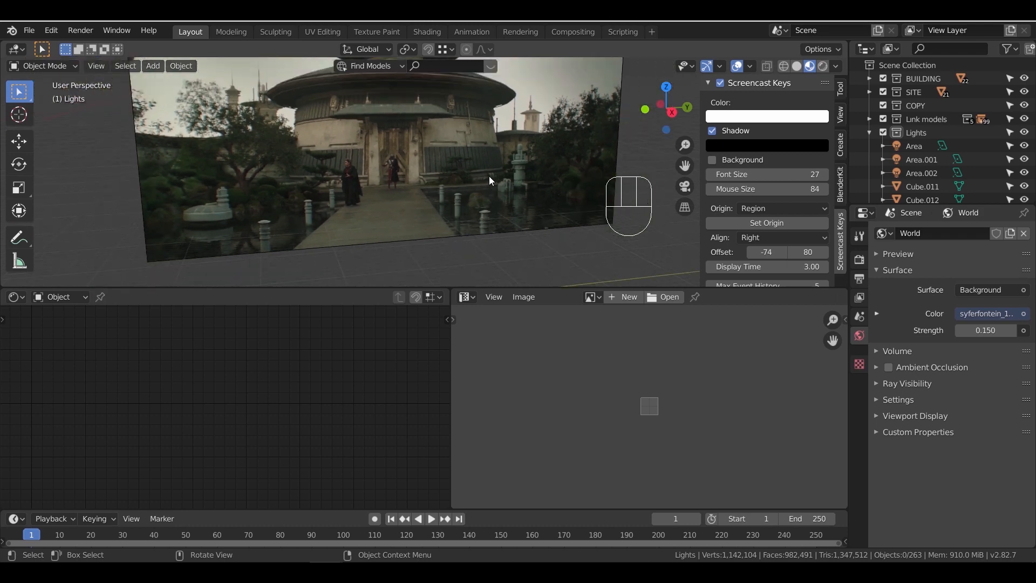
{"action": "scroll", "coordinate": [552, 182], "scroll_direction": "down", "scroll_amount": 6}
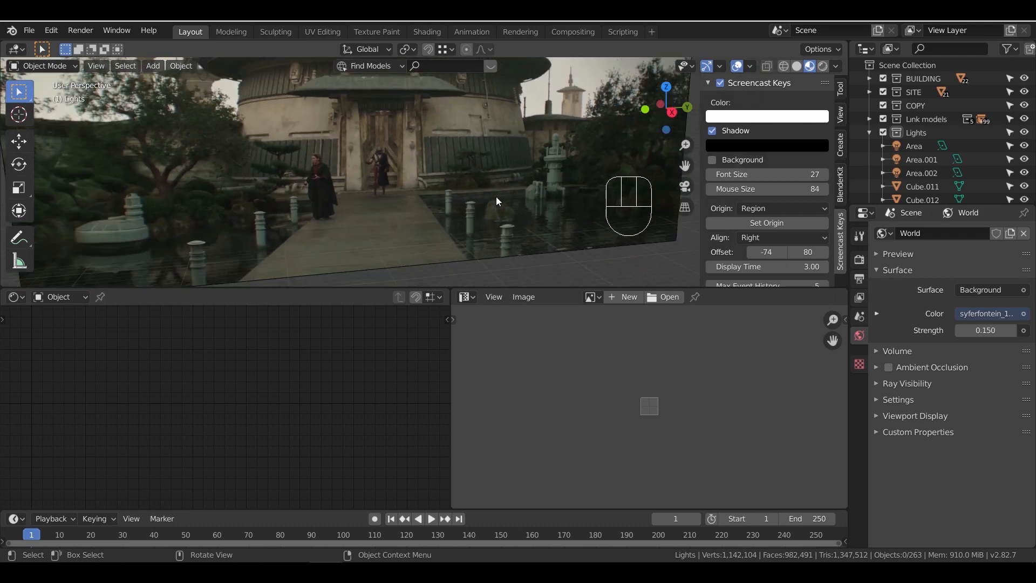
Add a cube and move it horizontally in front of the reference image, to about Y 127 m
{"action": "middle_click_drag", "start_coordinate": [481, 207], "coordinate": [294, 207]}
{"action": "key", "text": "shift+a"}
{"action": "mouse_move", "coordinate": [296, 207]}
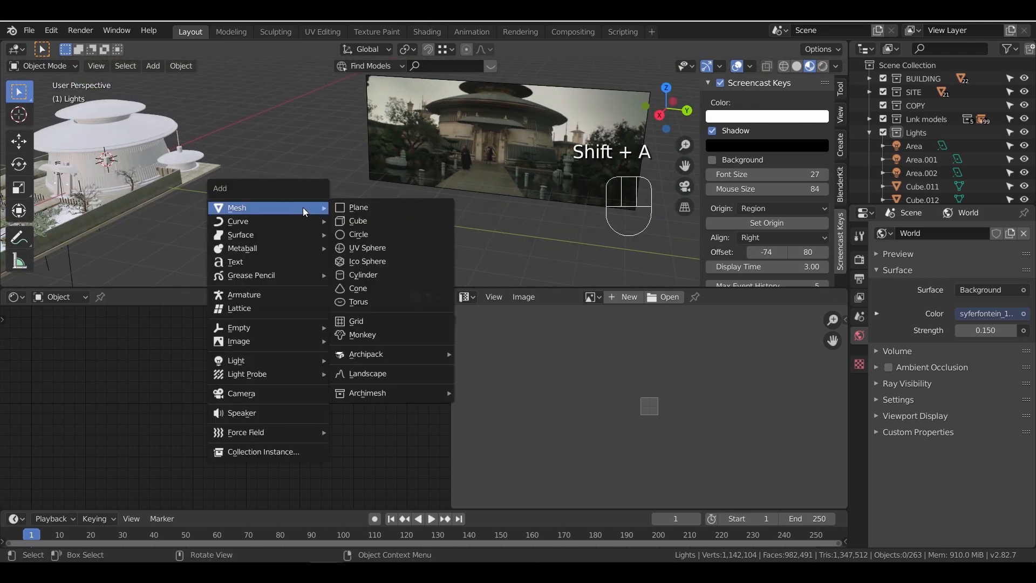
{"action": "left_click", "coordinate": [368, 220]}
{"action": "key", "text": "g"}
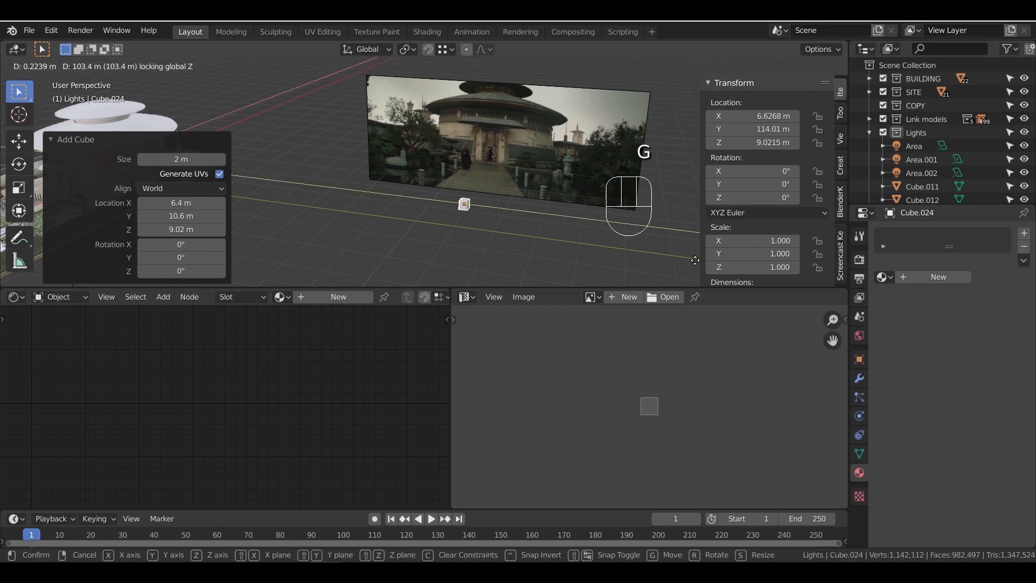
{"action": "left_click", "coordinate": [488, 227]}
{"action": "key", "text": "KP_Decimal"}
{"action": "scroll", "coordinate": [537, 219], "scroll_direction": "down", "scroll_amount": 6}
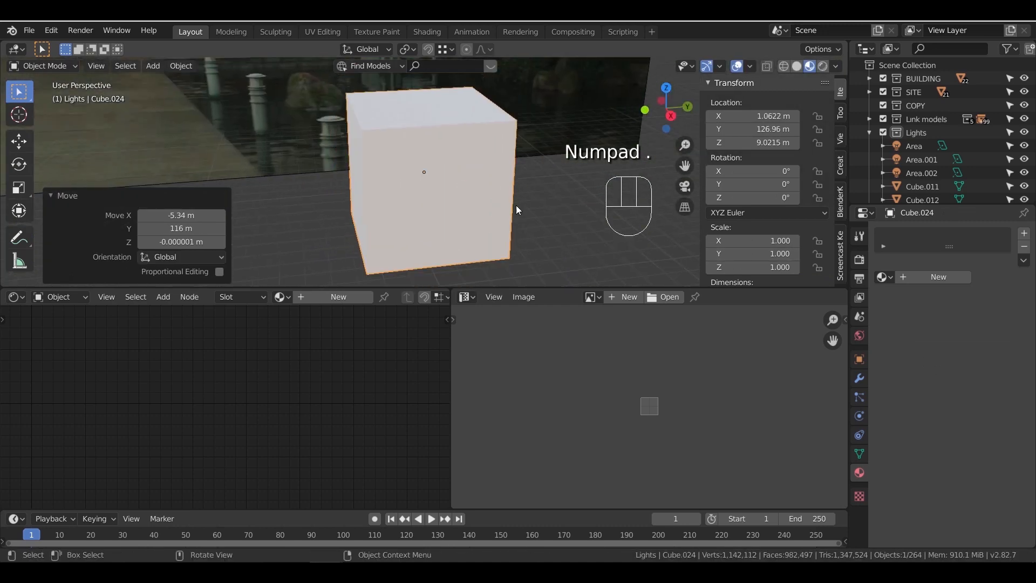
Scale the cube to about 0.214 and move it to about Y 124.57 m and Z 7.33 m
{"action": "key", "text": "KP_3"}
{"action": "middle_click_drag", "start_coordinate": [441, 206], "coordinate": [458, 118], "text": "shift"}
{"action": "key", "text": "s"}
{"action": "left_click", "coordinate": [441, 129]}
{"action": "key", "text": "g"}
{"action": "key", "text": "shift+z"}
{"action": "left_click", "coordinate": [388, 199]}
{"action": "key", "text": "g"}
{"action": "key", "text": "z"}
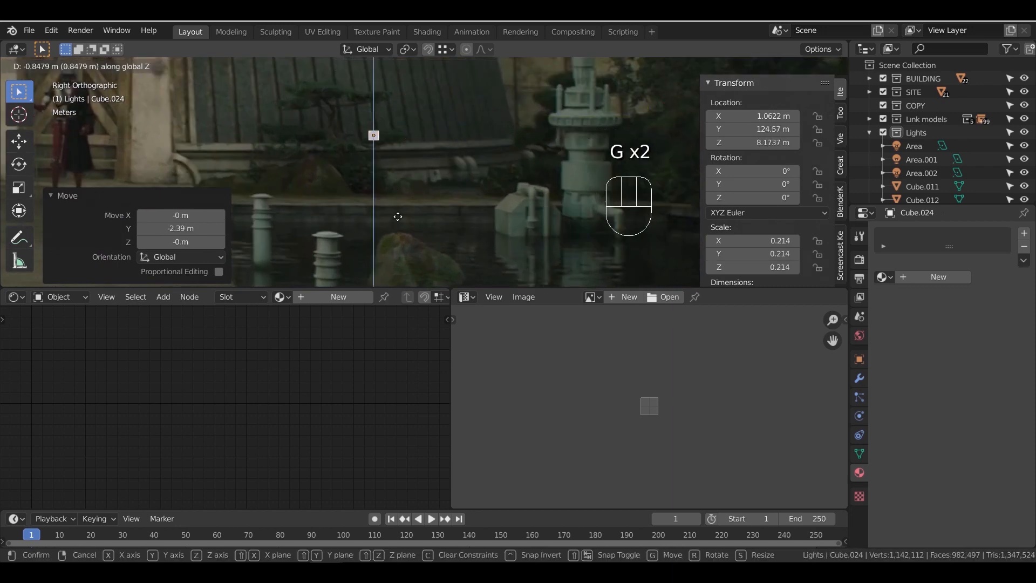
{"action": "left_click", "coordinate": [397, 236]}
Move the cube along X to about -24.65 m, closer to the reference image
{"action": "scroll", "coordinate": [388, 183], "scroll_direction": "up", "scroll_amount": 4}
{"action": "key", "text": "KP_1"}
{"action": "middle_click_drag", "start_coordinate": [455, 170], "coordinate": [429, 190]}
{"action": "key", "text": "z"}
{"action": "key", "text": "z"}
{"action": "key", "text": "Tab"}
{"action": "scroll", "coordinate": [389, 178], "scroll_direction": "up", "scroll_amount": 2}
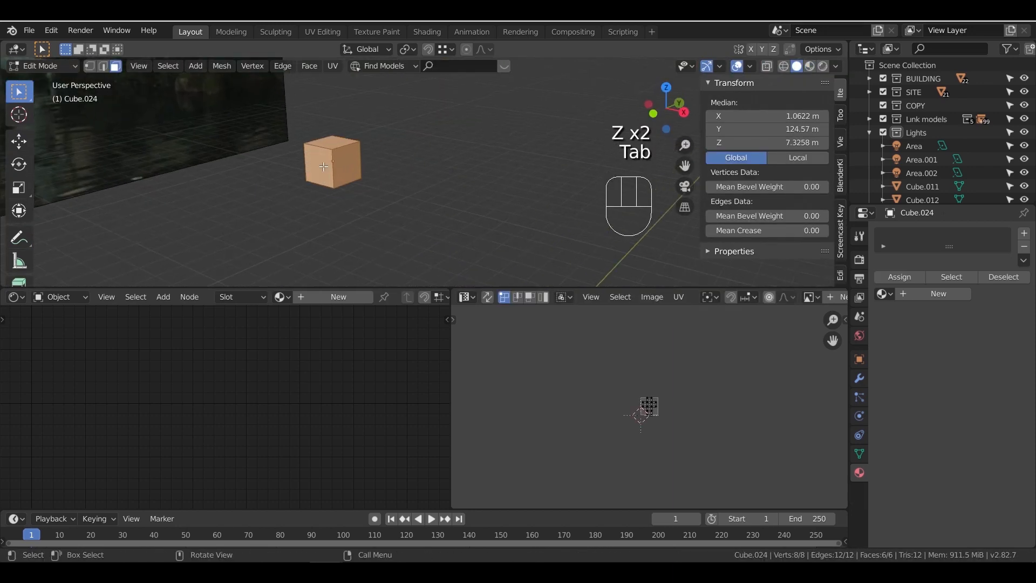
{"action": "middle_click_drag", "start_coordinate": [338, 146], "coordinate": [462, 222], "text": "shift"}
{"action": "key", "text": "Tab"}
{"action": "scroll", "coordinate": [462, 222], "scroll_direction": "down", "scroll_amount": 4}
{"action": "key", "text": "g"}
{"action": "key", "text": "x"}
{"action": "left_click", "coordinate": [329, 170]}
{"action": "key", "text": "KP_Decimal"}
{"action": "scroll", "coordinate": [381, 241], "scroll_direction": "down", "scroll_amount": 5}
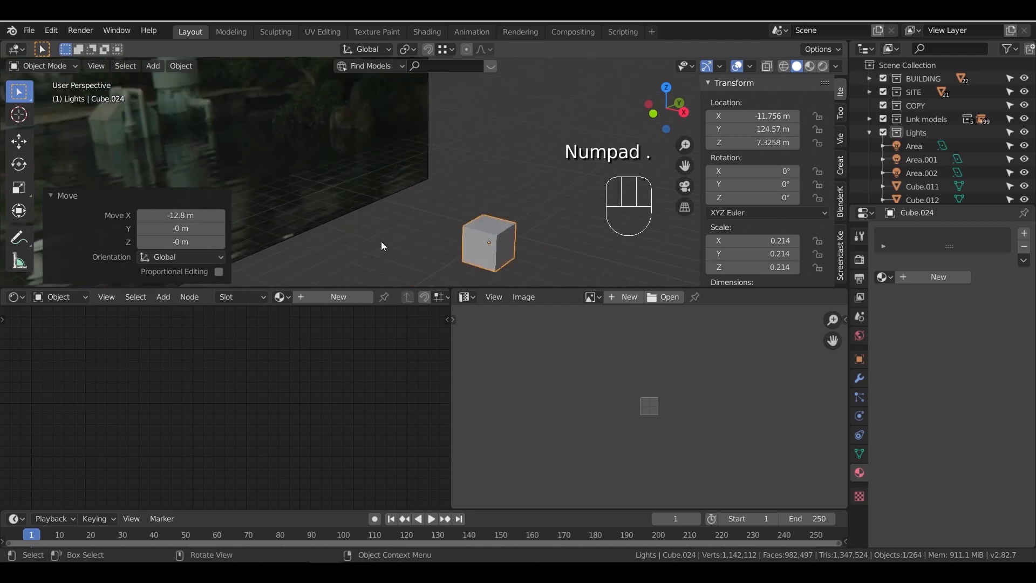
{"action": "key", "text": "g"}
{"action": "key", "text": "x"}
{"action": "left_click", "coordinate": [246, 131]}
{"action": "key", "text": "KP_Decimal"}
Extrude the cube's side face outward about 0.41 m and extrude the new section's underside downward
{"action": "key", "text": "Tab"}
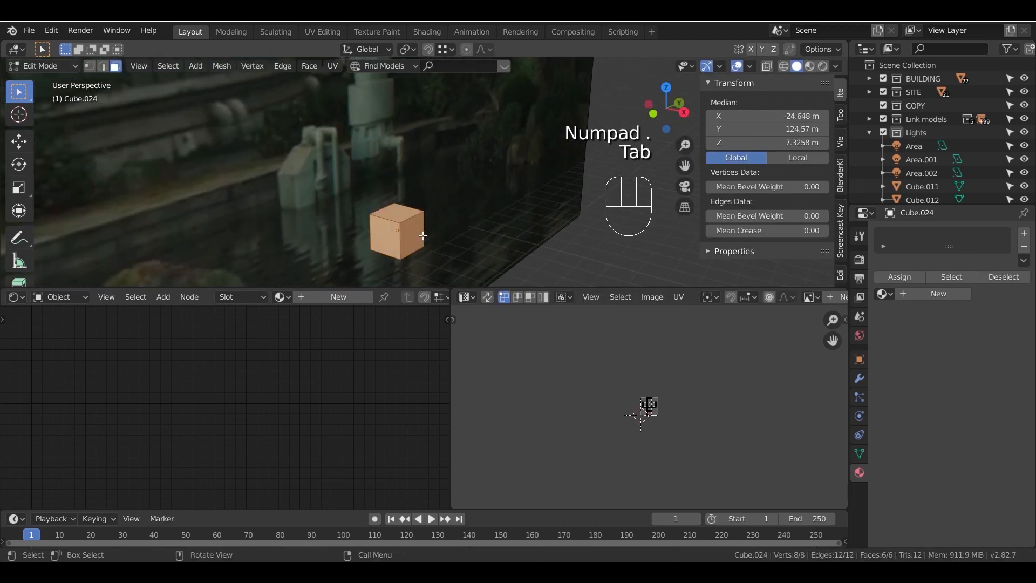
{"action": "middle_click_drag", "start_coordinate": [430, 232], "coordinate": [429, 186], "text": "shift"}
{"action": "key", "text": "e"}
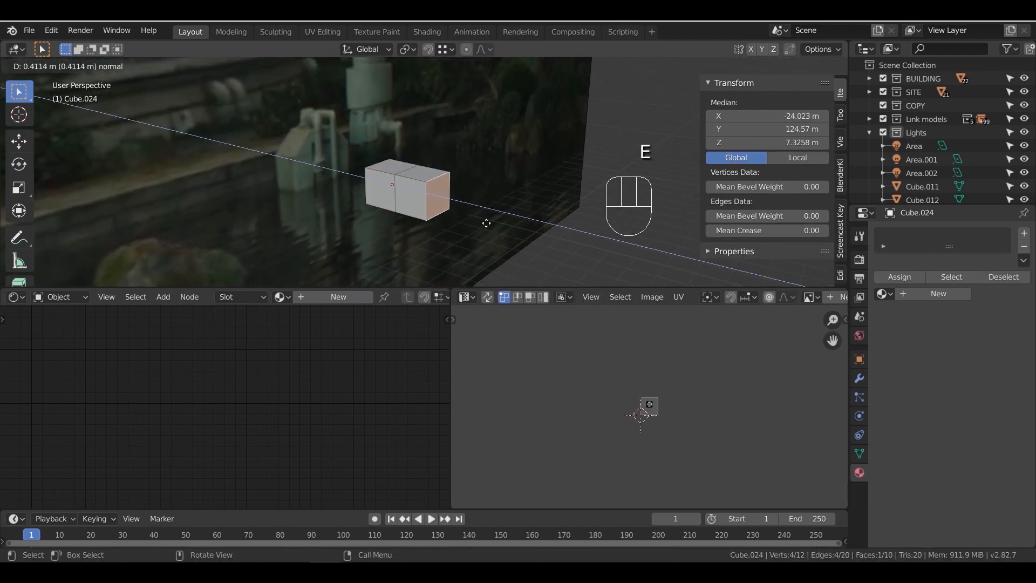
{"action": "left_click", "coordinate": [484, 222]}
{"action": "middle_click_drag", "start_coordinate": [484, 223], "coordinate": [479, 236]}
{"action": "key", "text": "e"}
Undo the latest series of edits to the pipe, back to its short downward extrusion
{"action": "key", "text": "ctrl+z"}
{"action": "key", "text": "ctrl+z"}
{"action": "key", "text": "ctrl+z"}
{"action": "key", "text": "ctrl+z"}
{"action": "key", "text": "ctrl+z"}
{"action": "key", "text": "ctrl+z"}
{"action": "key", "text": "ctrl+z"}
{"action": "key", "text": "ctrl+z"}
{"action": "key", "text": "ctrl+z"}
{"action": "key", "text": "ctrl+z"}
{"action": "key", "text": "ctrl+z"}
{"action": "key", "text": "ctrl+z"}
{"action": "key", "text": "ctrl+z"}
{"action": "key", "text": "ctrl+z"}
{"action": "key", "text": "ctrl+z"}
{"action": "key", "text": "ctrl+z"}
{"action": "key", "text": "ctrl+z"}
{"action": "key", "text": "ctrl+z"}
{"action": "key", "text": "ctrl+z"}
{"action": "key", "text": "ctrl+z"}
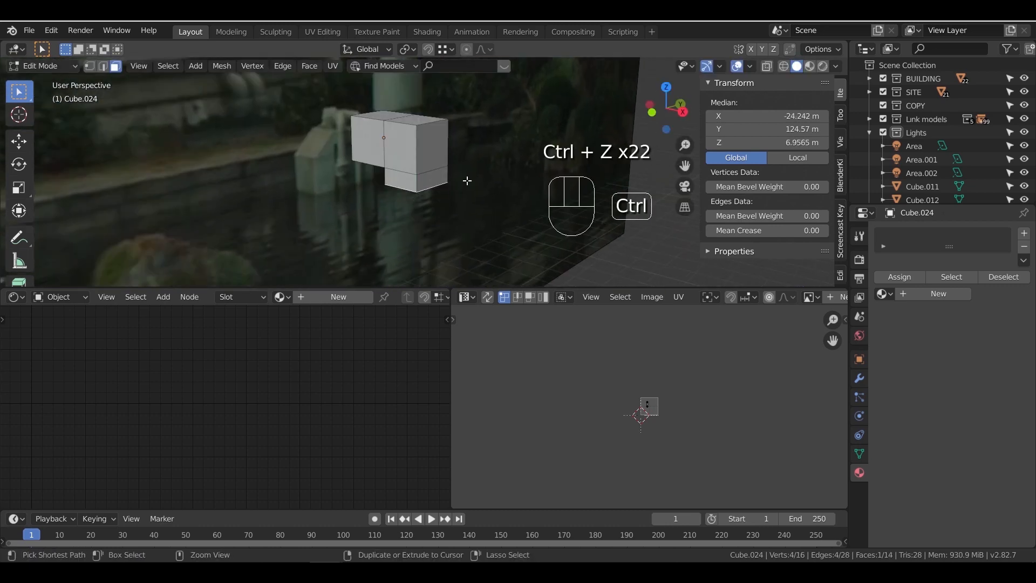
{"action": "key", "text": "ctrl+z"}
{"action": "key", "text": "ctrl+z"}
Extrude the pipe's vertical leg further down and bevel the whole mesh about 0.5 m with four segments
{"action": "key", "text": "e"}
{"action": "left_click", "coordinate": [470, 216]}
{"action": "key", "text": "Tab"}
{"action": "key", "text": "Tab"}
{"action": "key", "text": "a"}
{"action": "key", "text": "ctrl+b"}
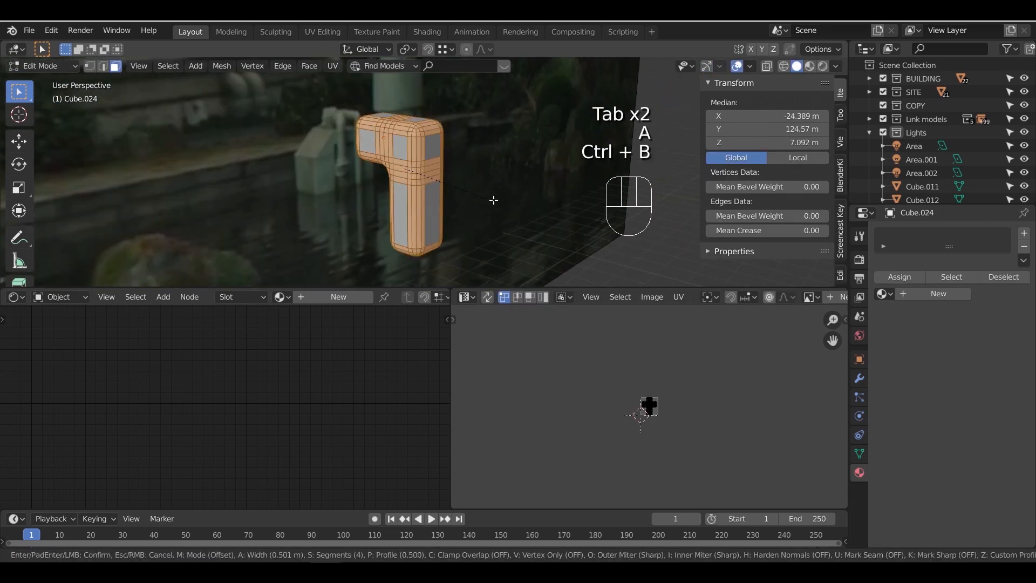
{"action": "left_click", "coordinate": [496, 201]}
Add an edge loop around the pipe's vertical leg
{"action": "middle_click_drag", "start_coordinate": [496, 201], "coordinate": [469, 232]}
{"action": "key", "text": "Tab"}
{"action": "key", "text": "Tab"}
{"action": "key", "text": "ctrl+r"}
{"action": "left_click", "coordinate": [469, 238]}
{"action": "left_click", "coordinate": [472, 249]}
Extrude the face band around the pipe's vertical leg outward along its normals to form a raised collar
{"action": "left_click", "coordinate": [116, 67]}
{"action": "left_click", "coordinate": [473, 221], "text": "alt"}
{"action": "key", "text": "z"}
{"action": "left_click", "coordinate": [461, 227]}
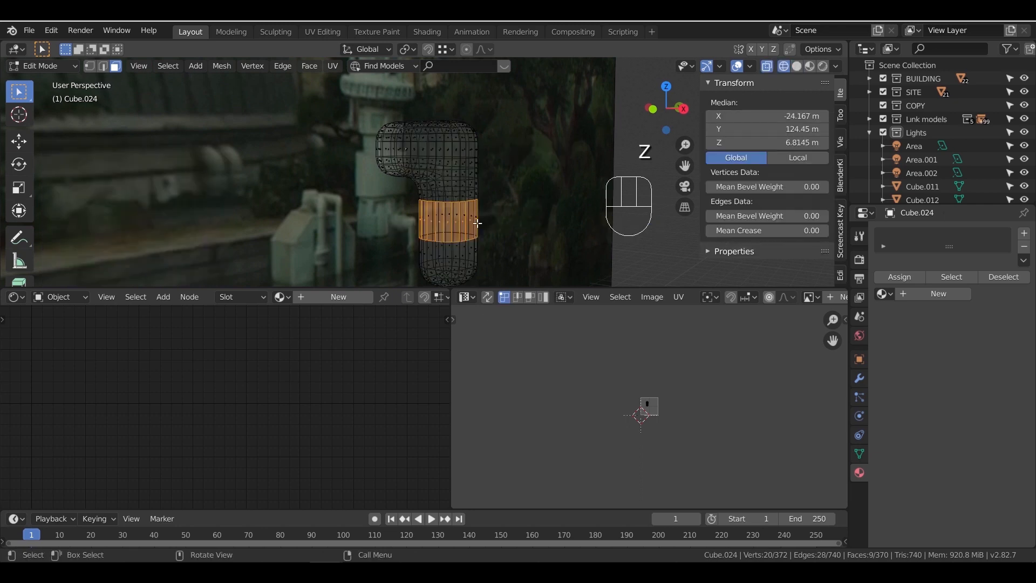
{"action": "mouse_move", "coordinate": [484, 220]}
{"action": "middle_mouse_down"}
{"action": "mouse_move", "coordinate": [472, 235]}
{"action": "mouse_move", "coordinate": [468, 167]}
{"action": "middle_mouse_up"}
{"action": "key", "text": "z"}
{"action": "left_click", "coordinate": [515, 232]}
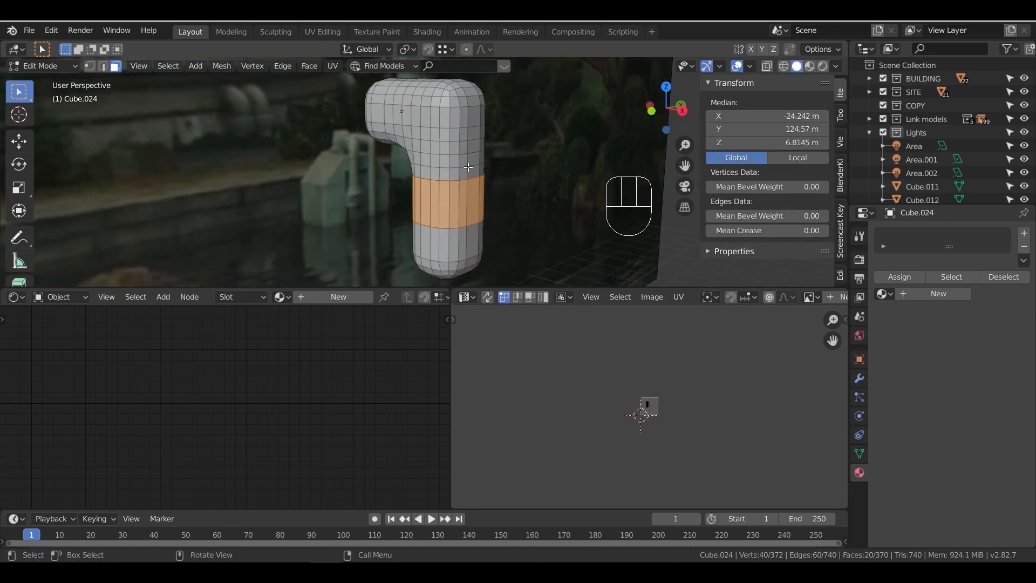
{"action": "right_click", "coordinate": [511, 218]}
{"action": "left_click", "coordinate": [510, 342]}
{"action": "left_click", "coordinate": [508, 260]}
Inset the narrow face band directly above the collar by about 0.08 and shrink it inward into a groove
{"action": "left_click", "coordinate": [462, 171]}
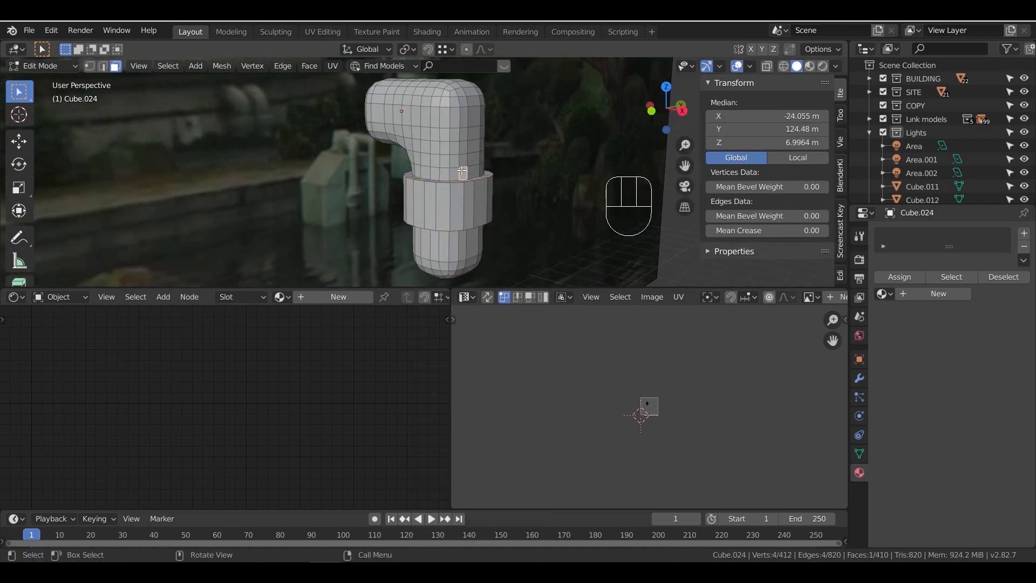
{"action": "left_click", "coordinate": [463, 171], "text": "alt"}
{"action": "key", "text": "i"}
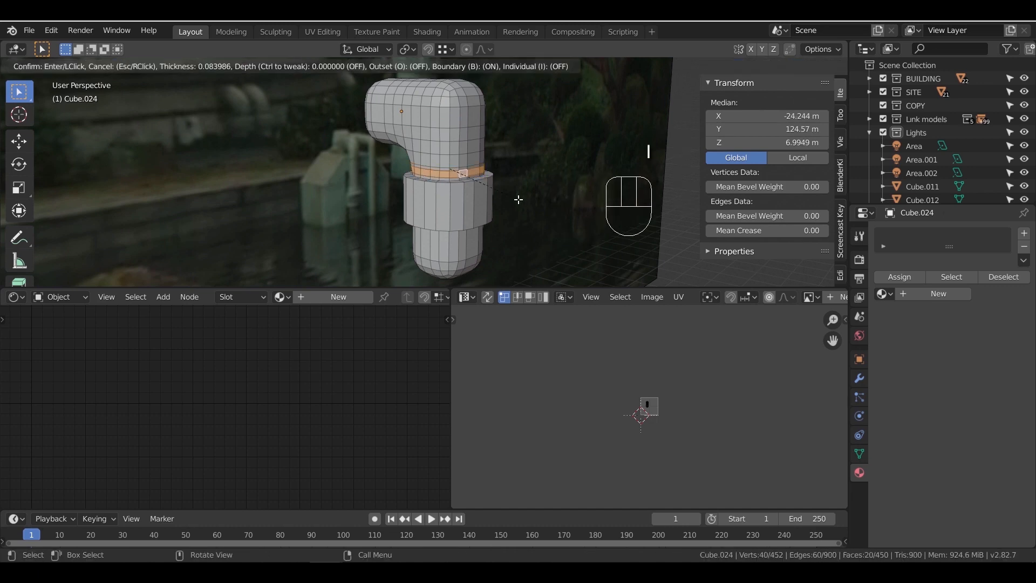
{"action": "left_click", "coordinate": [521, 199]}
{"action": "key", "text": "alt+s"}
{"action": "left_click", "coordinate": [461, 172]}
Bevel the lengthwise edge loop running over the pipe's bend with four segments
{"action": "middle_click_drag", "start_coordinate": [461, 172], "coordinate": [458, 141]}
{"action": "left_click", "coordinate": [458, 141]}
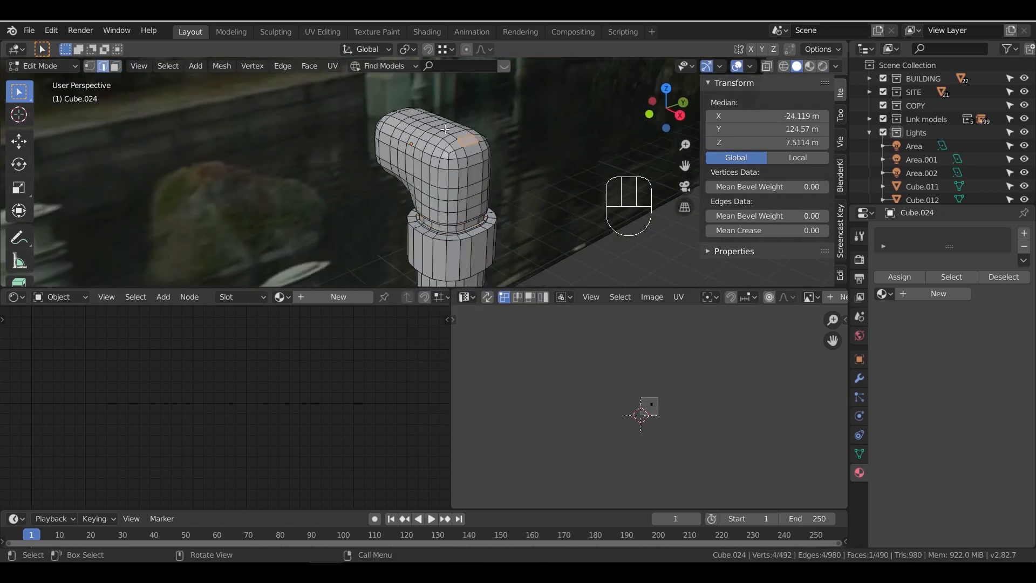
{"action": "left_click", "coordinate": [464, 136], "text": "alt"}
{"action": "key", "text": "ctrl+b"}
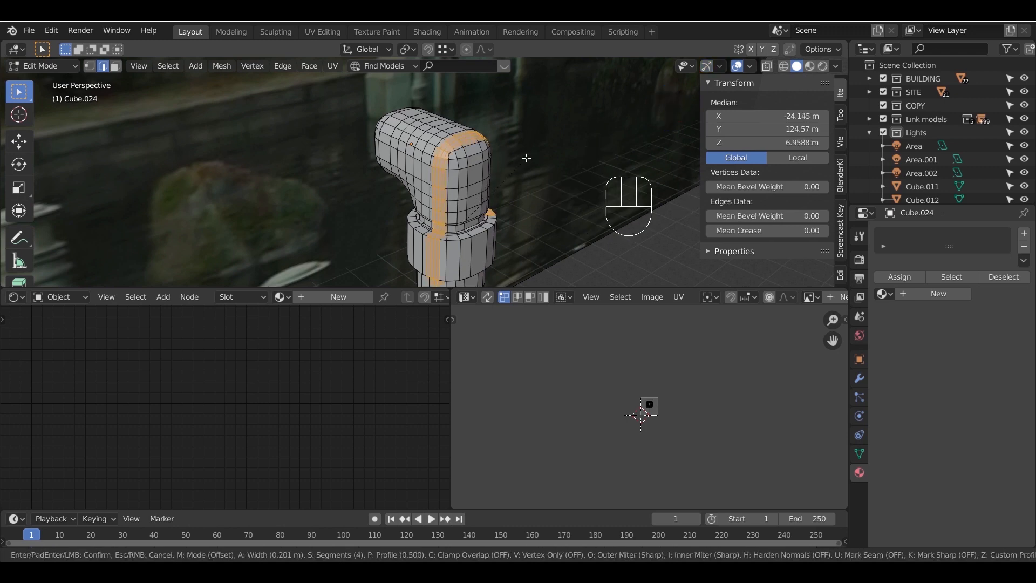
Finish the 4-segment bevel on the elbow fitting's selected edges, leave mesh editing and enable Auto Smooth at 30°
{"action": "left_click", "coordinate": [523, 158]}
{"action": "key", "text": "Tab"}
{"action": "middle_click_drag", "start_coordinate": [432, 197], "coordinate": [608, 250]}
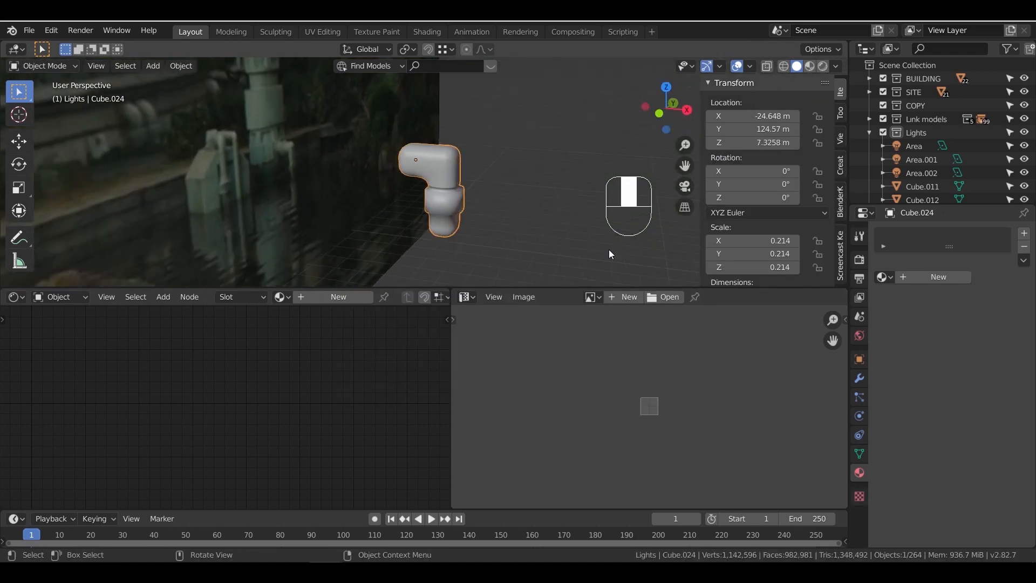
{"action": "left_click", "coordinate": [864, 449]}
{"action": "left_click", "coordinate": [515, 205]}
Move the elbow fitting horizontally to the front of the building, about 35.8 m in X and -114 m in Y
{"action": "middle_click_drag", "start_coordinate": [516, 205], "coordinate": [479, 167]}
{"action": "left_click", "coordinate": [424, 189]}
{"action": "key", "text": "KP_7"}
{"action": "key", "text": "g"}
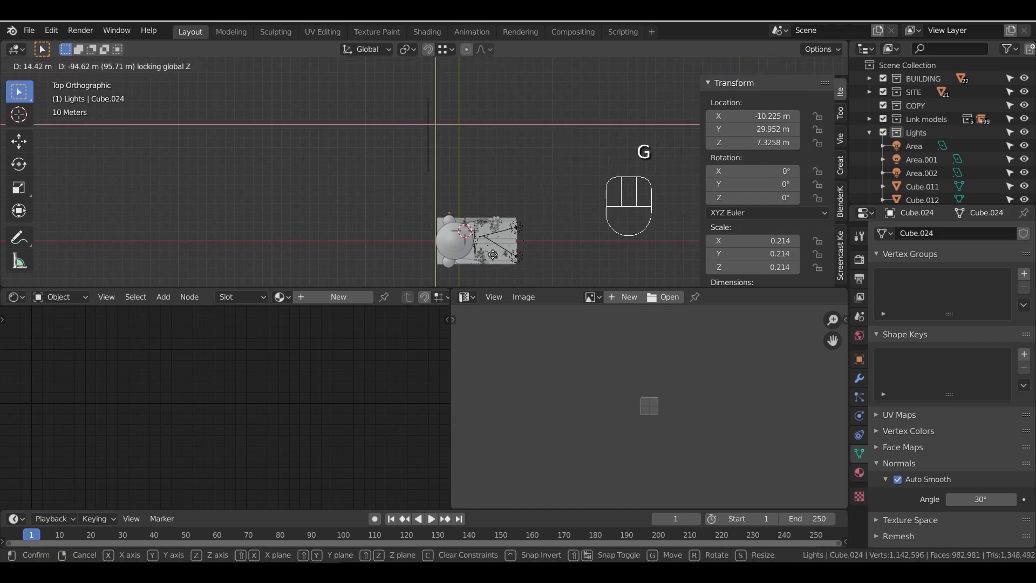
{"action": "left_click", "coordinate": [512, 274]}
{"action": "key", "text": "KP_Decimal"}
{"action": "key", "text": "z"}
{"action": "left_click", "coordinate": [436, 200]}
{"action": "mouse_move", "coordinate": [474, 180]}
{"action": "middle_mouse_down"}
{"action": "mouse_move", "coordinate": [443, 175]}
{"action": "mouse_move", "coordinate": [410, 119]}
{"action": "mouse_move", "coordinate": [430, 128]}
{"action": "middle_mouse_up"}
{"action": "scroll", "coordinate": [430, 129], "scroll_direction": "down", "scroll_amount": 2}
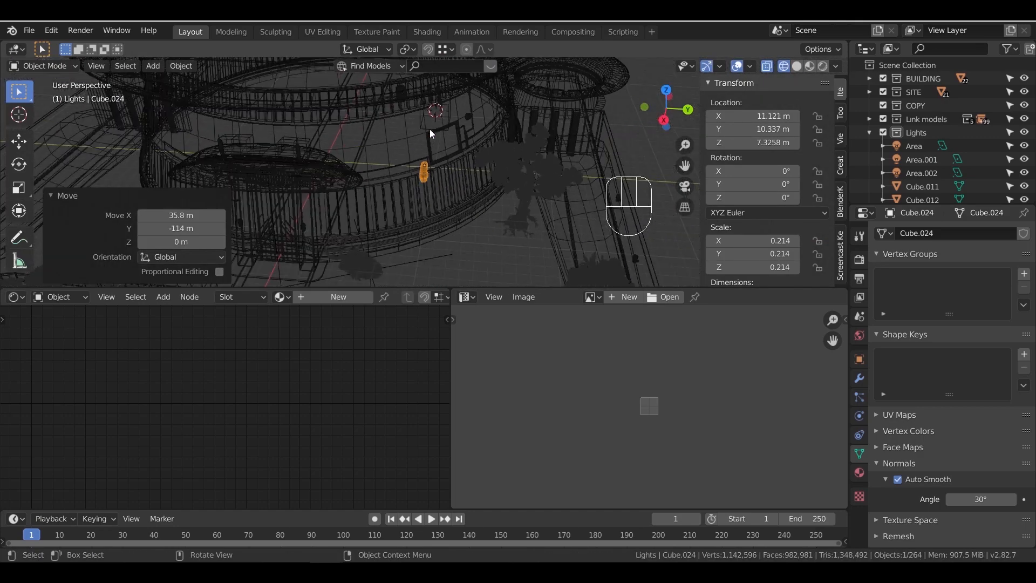
Lower the elbow fitting about 9 m along Z, and bring it back up to just above the ground
{"action": "key", "text": "g"}
{"action": "key", "text": "z"}
{"action": "left_click", "coordinate": [452, 230]}
{"action": "key", "text": "KP_Decimal"}
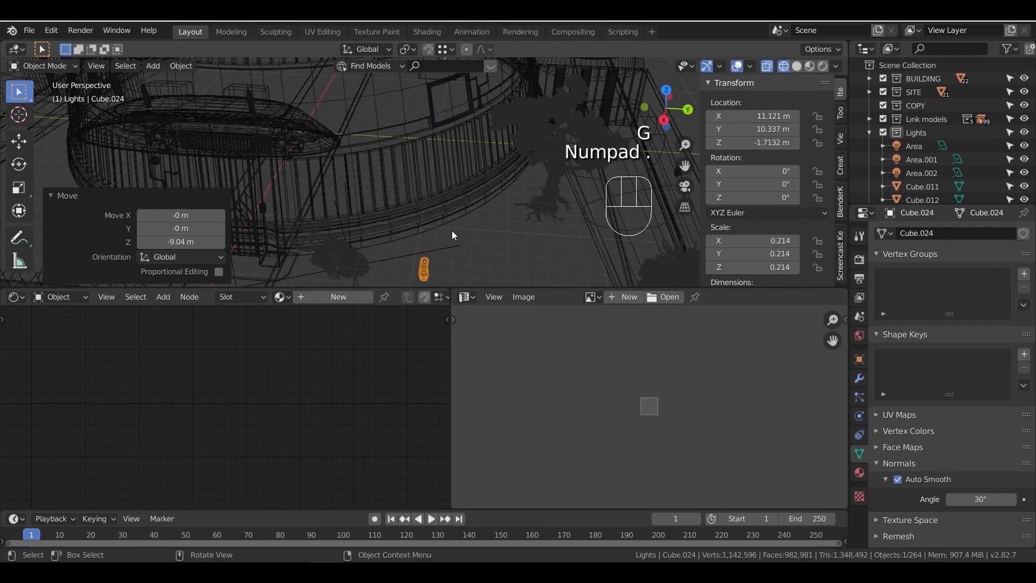
{"action": "key", "text": "z"}
{"action": "left_click", "coordinate": [507, 200]}
{"action": "middle_click_drag", "start_coordinate": [471, 210], "coordinate": [490, 212]}
{"action": "key", "text": "g"}
{"action": "key", "text": "z"}
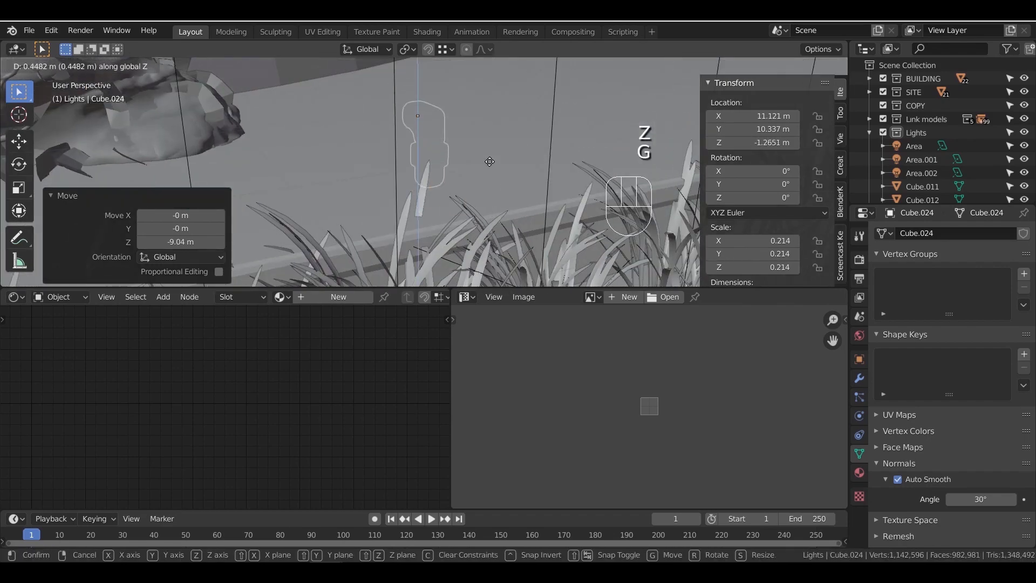
{"action": "left_click", "coordinate": [486, 83]}
{"action": "middle_click_drag", "start_coordinate": [481, 121], "coordinate": [506, 210], "text": "shift"}
Shift the elbow fitting horizontally towards the building's base ring, scale it to about 0.241 and raise it about 0.15 m
{"action": "key", "text": "g"}
{"action": "key", "text": "shift+z"}
{"action": "left_click", "coordinate": [430, 193]}
{"action": "middle_click_drag", "start_coordinate": [429, 193], "coordinate": [467, 193]}
{"action": "scroll", "coordinate": [475, 211], "scroll_direction": "up", "scroll_amount": 2}
{"action": "key", "text": "s"}
{"action": "left_click", "coordinate": [492, 225]}
{"action": "key", "text": "g"}
{"action": "left_click", "coordinate": [491, 218]}
Rotate the elbow fitting to about 33.6° around Z and seat it against the base ring, lowering it about 0.07 m
{"action": "key", "text": "r"}
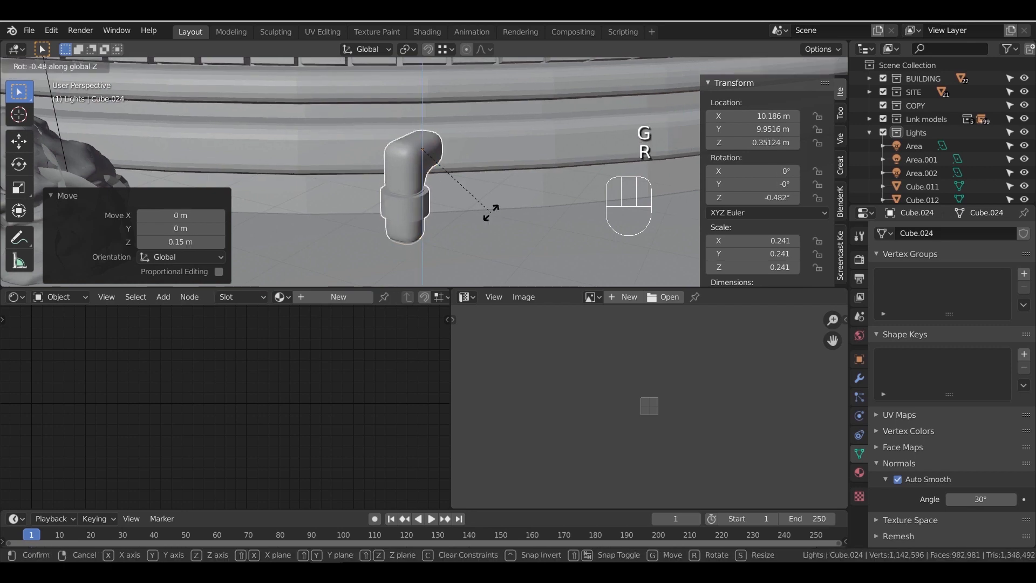
{"action": "left_click", "coordinate": [445, 196]}
{"action": "middle_click_drag", "start_coordinate": [445, 196], "coordinate": [431, 235]}
{"action": "key", "text": "g"}
{"action": "key", "text": "shift+z"}
{"action": "left_click", "coordinate": [507, 232]}
{"action": "key", "text": "g"}
{"action": "key", "text": "z"}
{"action": "left_click", "coordinate": [493, 200]}
Duplicate the elbow fitting beside the original, lower the copy about 0.16 m and slide it against the base ring
{"action": "key", "text": "shift+d"}
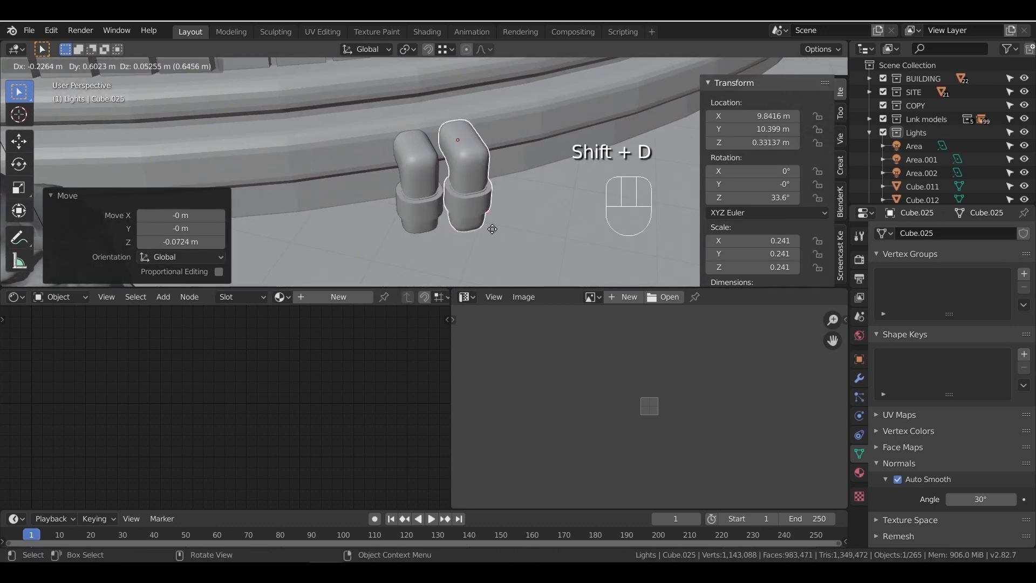
{"action": "left_click", "coordinate": [494, 223]}
{"action": "middle_click_drag", "start_coordinate": [494, 222], "coordinate": [475, 238]}
{"action": "key", "text": "g"}
{"action": "key", "text": "z"}
{"action": "left_click", "coordinate": [547, 204]}
{"action": "key", "text": "g"}
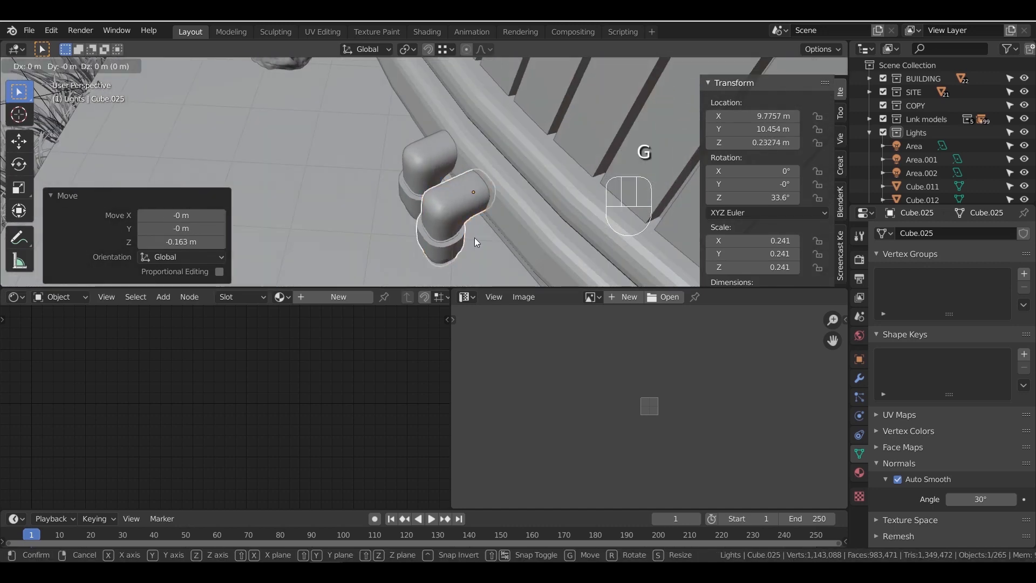
{"action": "key", "text": "shift+z"}
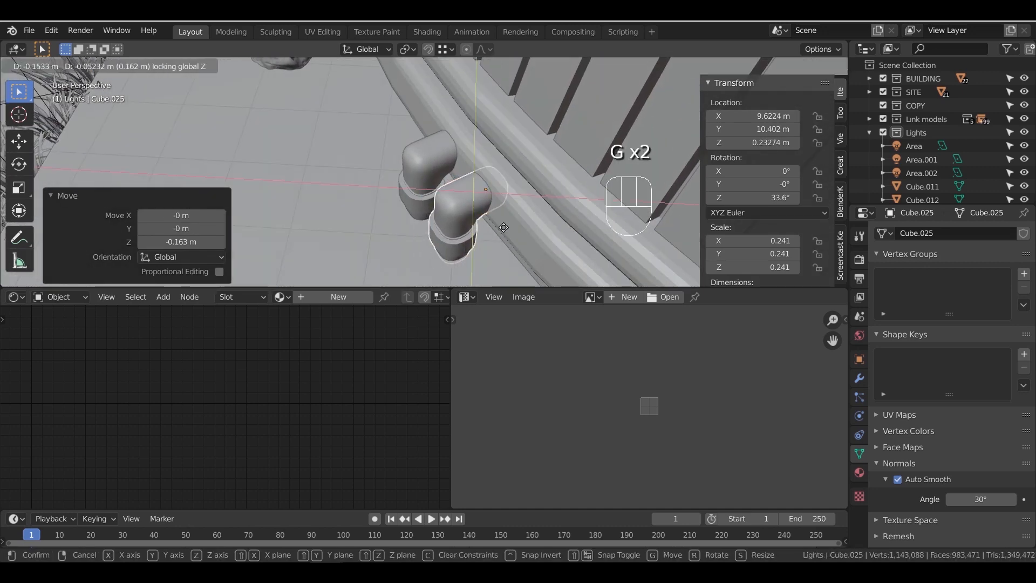
{"action": "left_click", "coordinate": [503, 227]}
{"action": "middle_click_drag", "start_coordinate": [593, 215], "coordinate": [583, 211]}
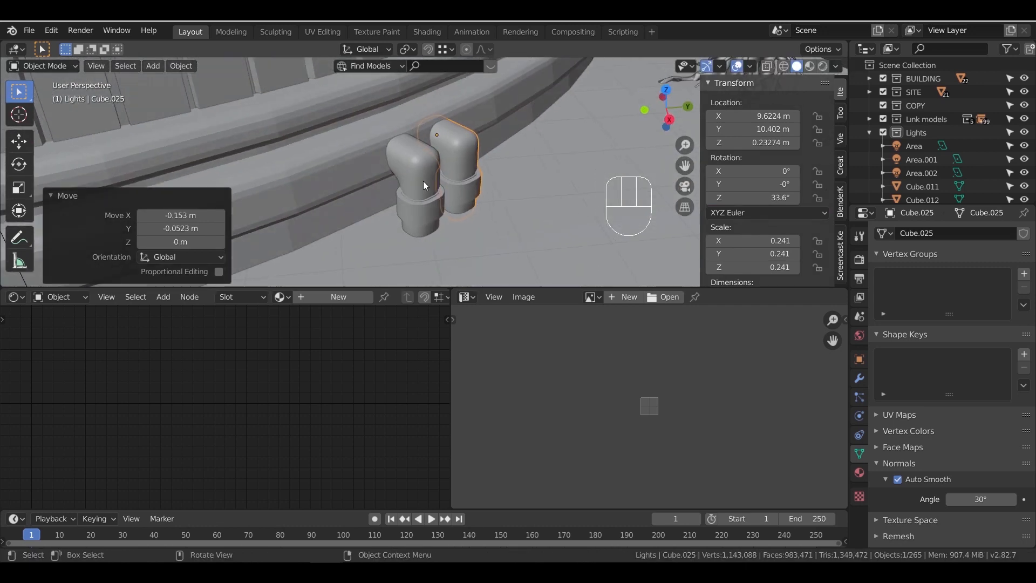
Join the two elbow fittings into one object and assign the existing "base" material
{"action": "key", "text": "ctrl+j"}
{"action": "scroll", "coordinate": [471, 176], "scroll_direction": "down", "scroll_amount": 4}
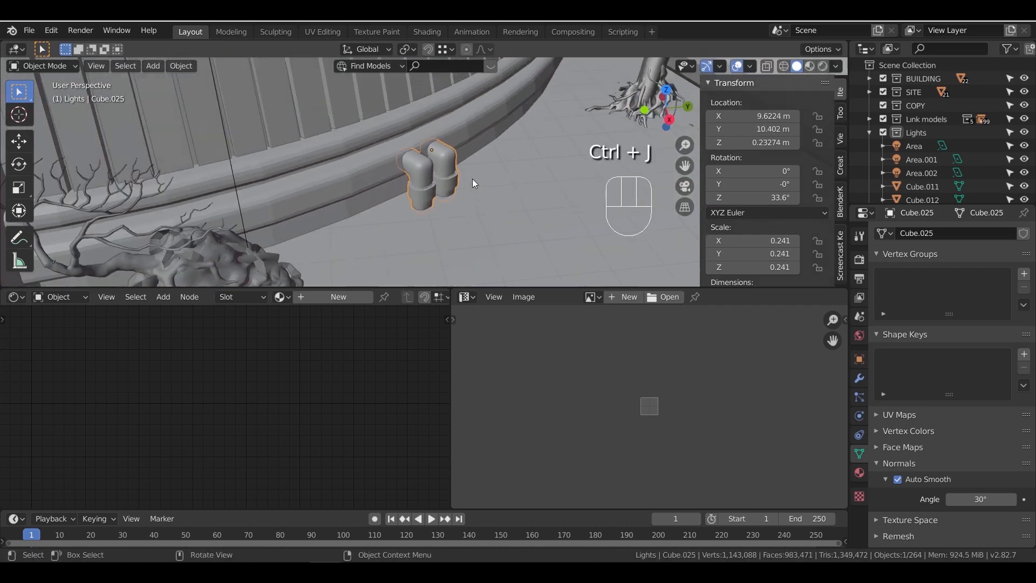
{"action": "left_click", "coordinate": [859, 473]}
{"action": "left_click", "coordinate": [884, 277]}
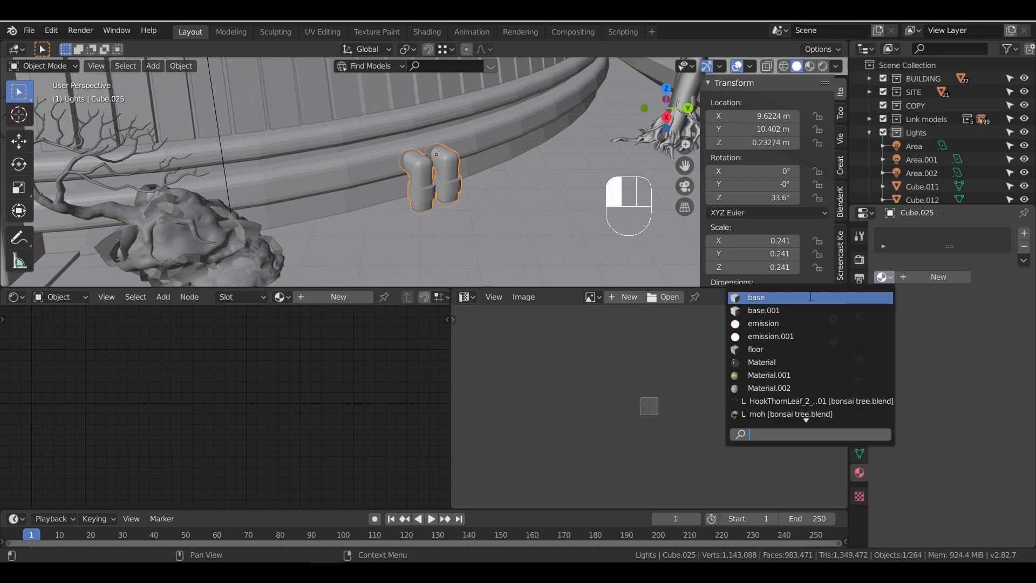
{"action": "type", "text": "base"}
{"action": "key", "text": "Return"}
Snap the 3D cursor to the main building cylinder and set the joined fittings' origin to the 3D cursor
{"action": "scroll", "coordinate": [477, 202], "scroll_direction": "down", "scroll_amount": 7}
{"action": "middle_click_drag", "start_coordinate": [432, 174], "coordinate": [445, 189], "text": "shift"}
{"action": "middle_click_drag", "start_coordinate": [409, 144], "coordinate": [436, 185]}
{"action": "left_click", "coordinate": [427, 209]}
{"action": "key", "text": "shift+s"}
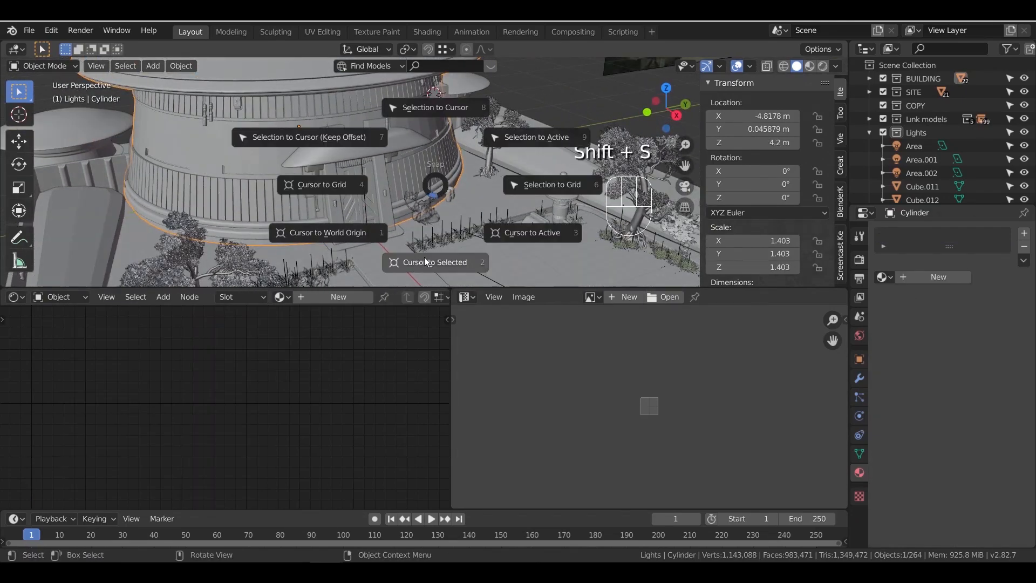
{"action": "left_click", "coordinate": [424, 260]}
{"action": "left_click", "coordinate": [451, 192]}
{"action": "left_click", "coordinate": [180, 66]}
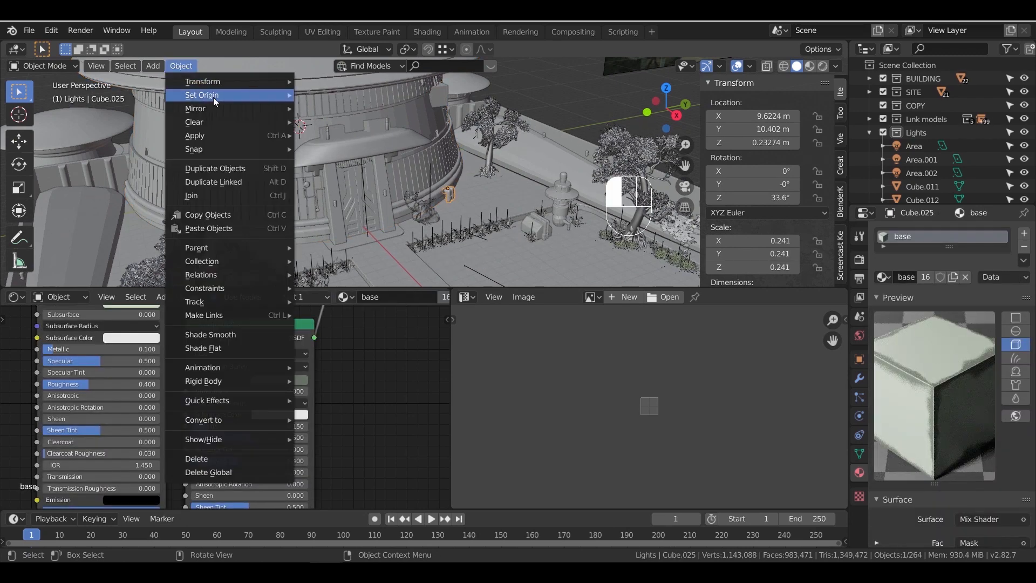
{"action": "mouse_move", "coordinate": [226, 95]}
{"action": "left_click", "coordinate": [377, 121]}
{"action": "middle_click_drag", "start_coordinate": [435, 164], "coordinate": [455, 212]}
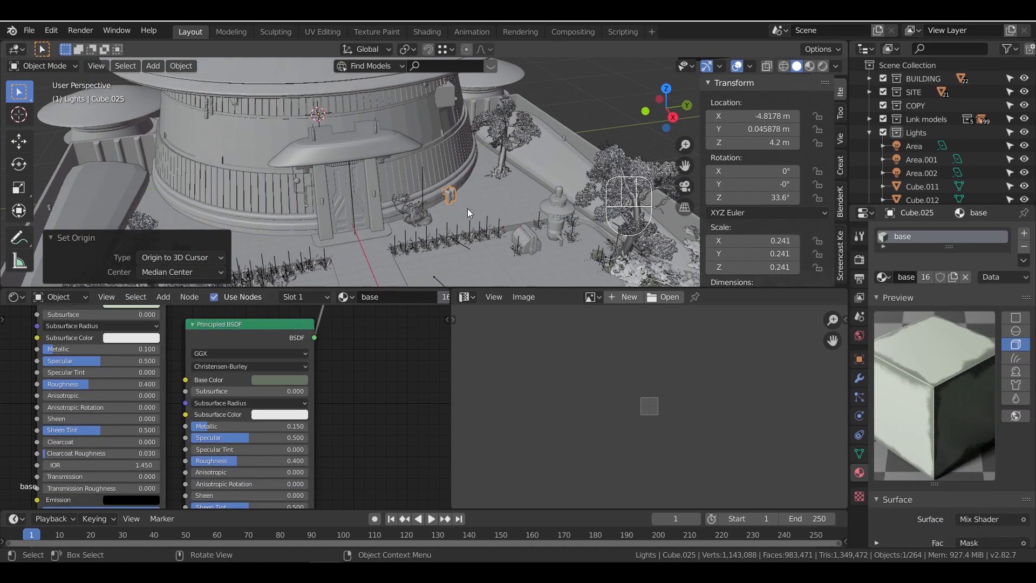
Duplicate the joined fittings and rotate the copy about -79.3° around Z to the other side of the entrance
{"action": "key", "text": "shift+d"}
{"action": "key", "text": "r"}
{"action": "key", "text": "z"}
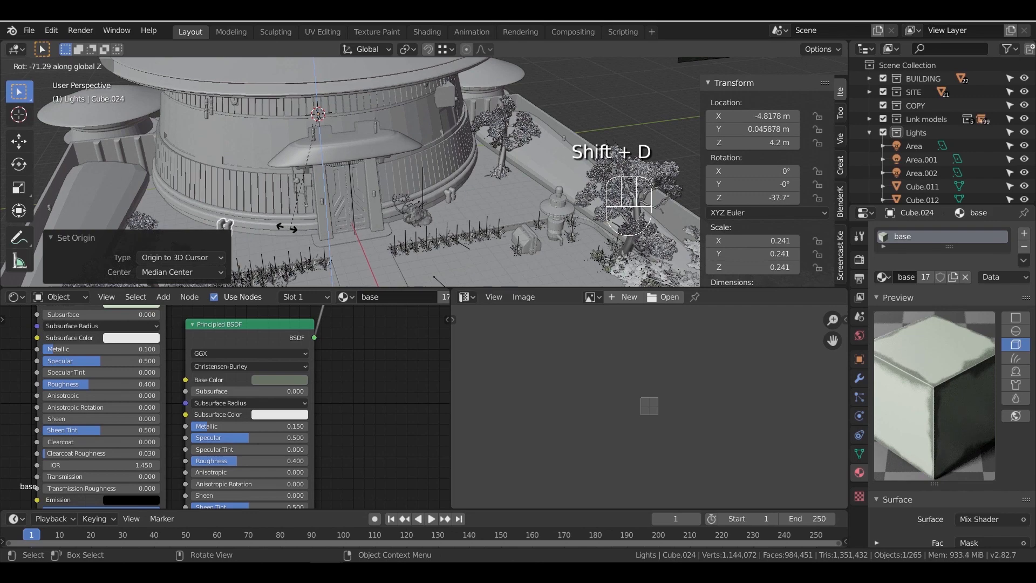
{"action": "left_click", "coordinate": [274, 226]}
Fine-tune the duplicated fittings' position along the base ring to a Z rotation of about -37.9°
{"action": "middle_click_drag", "start_coordinate": [488, 210], "coordinate": [591, 176]}
{"action": "middle_click_drag", "start_coordinate": [435, 205], "coordinate": [449, 217]}
{"action": "scroll", "coordinate": [451, 213], "scroll_direction": "up", "scroll_amount": 3}
{"action": "key", "text": "g"}
{"action": "key", "text": "r"}
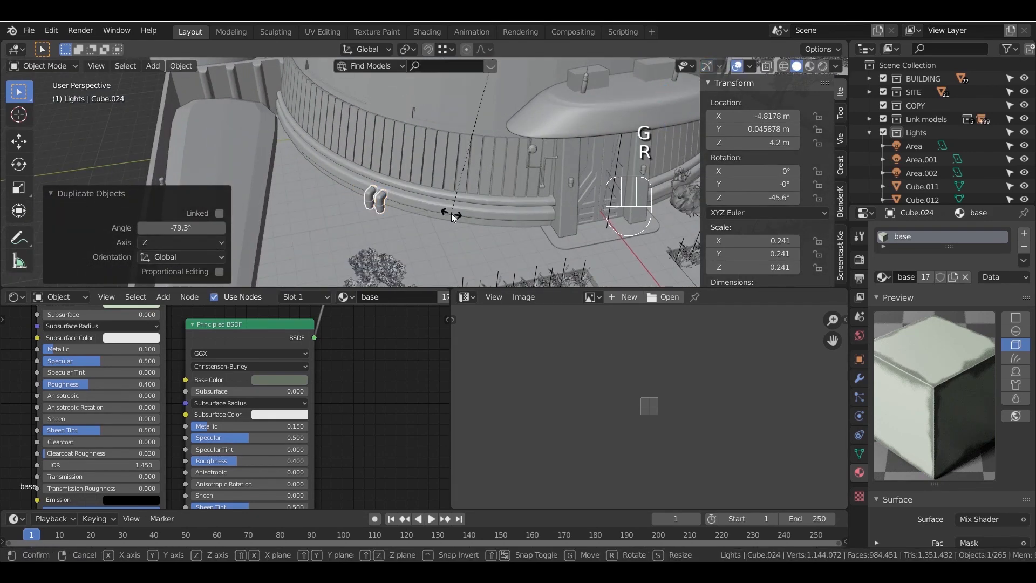
{"action": "left_click", "coordinate": [422, 193]}
{"action": "scroll", "coordinate": [422, 192], "scroll_direction": "down", "scroll_amount": 3}
{"action": "middle_click_drag", "start_coordinate": [422, 193], "coordinate": [351, 187], "text": "shift"}
{"action": "key", "text": "r"}
{"action": "left_click", "coordinate": [422, 198]}
{"action": "scroll", "coordinate": [424, 196], "scroll_direction": "down", "scroll_amount": 3}
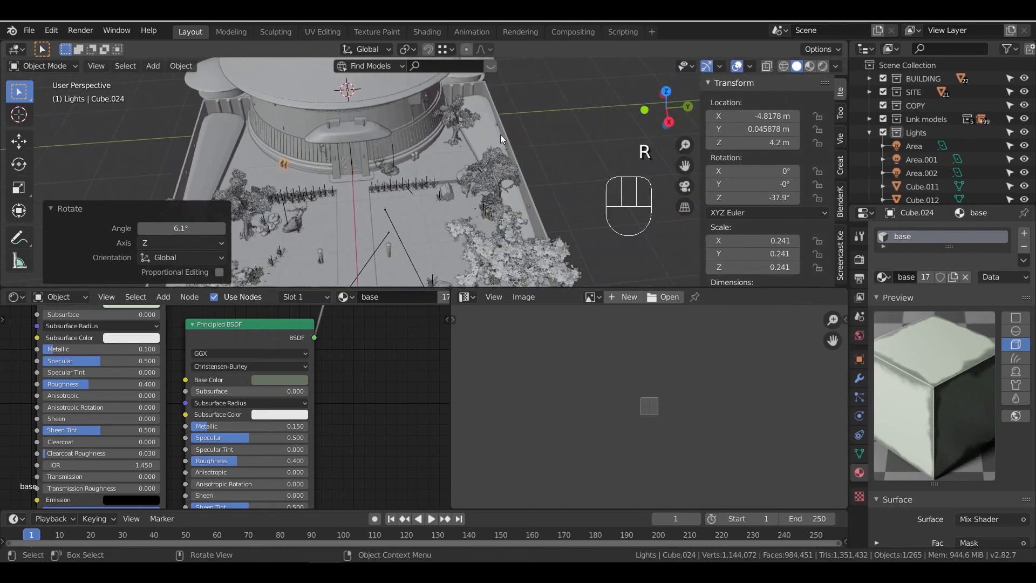
Select the long bent pipe near the reference image and move it horizontally to the courtyard beside the building
{"action": "left_click", "coordinate": [561, 148]}
{"action": "middle_click_drag", "start_coordinate": [561, 148], "coordinate": [478, 208]}
{"action": "scroll", "coordinate": [372, 201], "scroll_direction": "down", "scroll_amount": 4}
{"action": "middle_click_drag", "start_coordinate": [559, 197], "coordinate": [367, 210], "text": "shift"}
{"action": "left_click", "coordinate": [444, 188]}
{"action": "key", "text": "KP_Decimal"}
{"action": "middle_click_drag", "start_coordinate": [469, 199], "coordinate": [374, 209]}
{"action": "scroll", "coordinate": [413, 160], "scroll_direction": "down", "scroll_amount": 6}
{"action": "middle_click_drag", "start_coordinate": [270, 208], "coordinate": [459, 202], "text": "shift"}
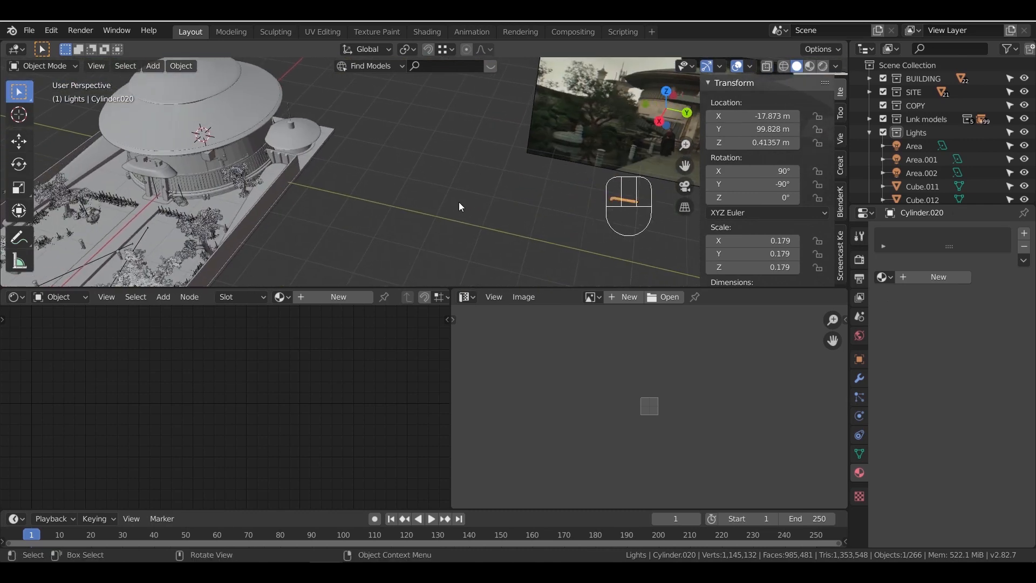
{"action": "key", "text": "g"}
{"action": "key", "text": "shift+z"}
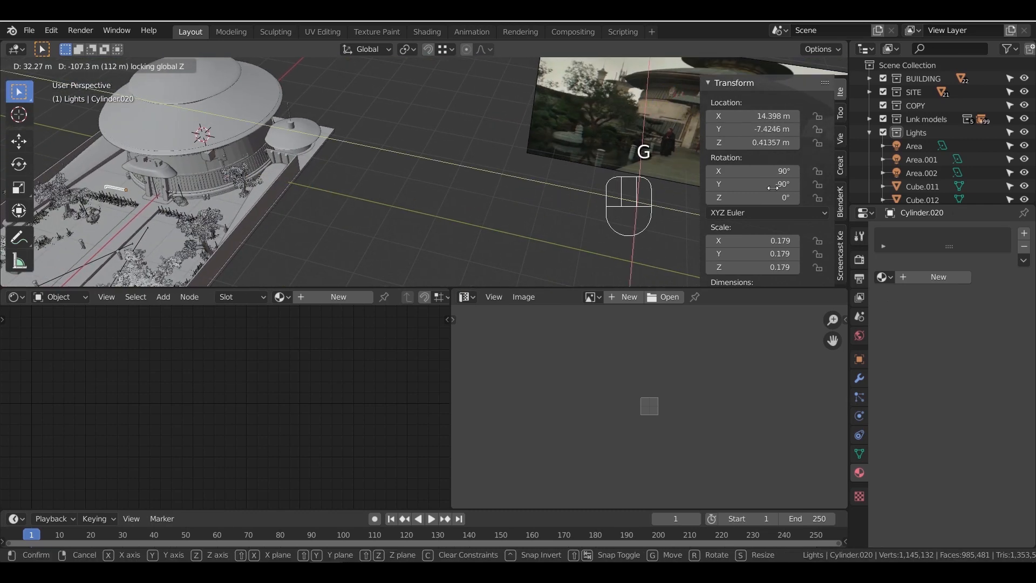
{"action": "left_click", "coordinate": [773, 188]}
Lower the long bent pipe about 0.87 m along Z
{"action": "key", "text": "KP_Decimal"}
{"action": "middle_click_drag", "start_coordinate": [401, 191], "coordinate": [419, 151]}
{"action": "key", "text": "KP_Decimal"}
{"action": "key", "text": "g"}
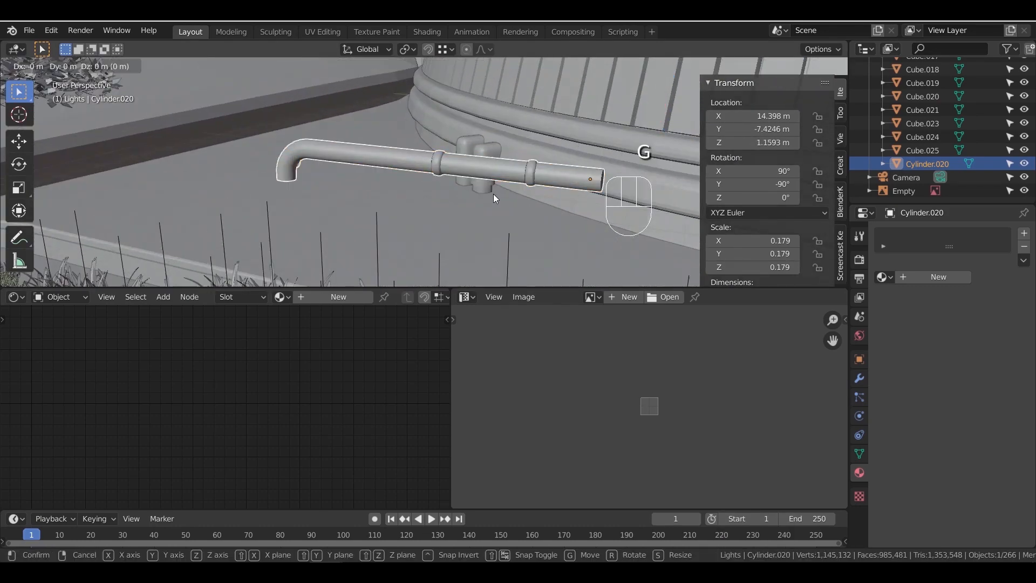
{"action": "key", "text": "z"}
{"action": "left_click", "coordinate": [506, 246]}
{"action": "key", "text": "r"}
{"action": "key", "text": "z"}
{"action": "right_click", "coordinate": [503, 243]}
Rotate the long pipe 53° around Z and move it horizontally so its straight end meets the duplicated fittings
{"action": "middle_click_drag", "start_coordinate": [504, 243], "coordinate": [475, 203]}
{"action": "key", "text": "r"}
{"action": "key", "text": "z"}
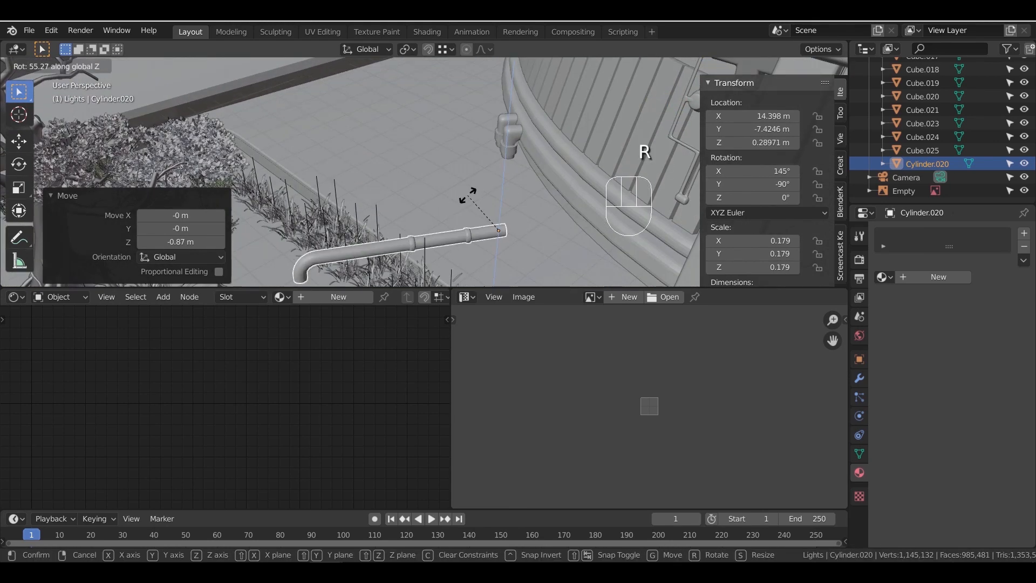
{"action": "left_click", "coordinate": [475, 200]}
{"action": "key", "text": "g"}
{"action": "key", "text": "shift+z"}
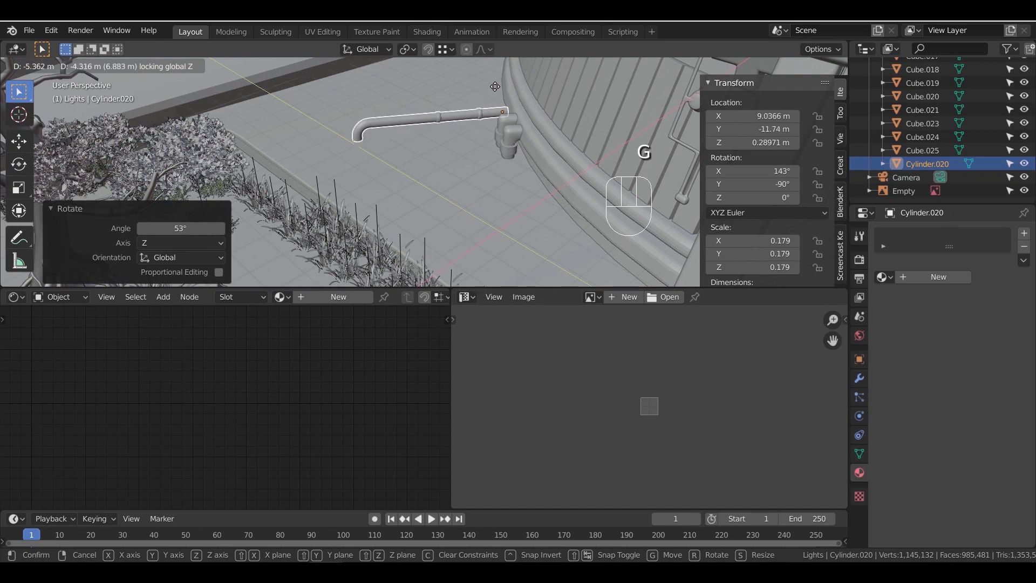
{"action": "left_click", "coordinate": [494, 87]}
Scale the long pipe by about 1.71 and lower it about 0.63 m towards the ground
{"action": "key", "text": "s"}
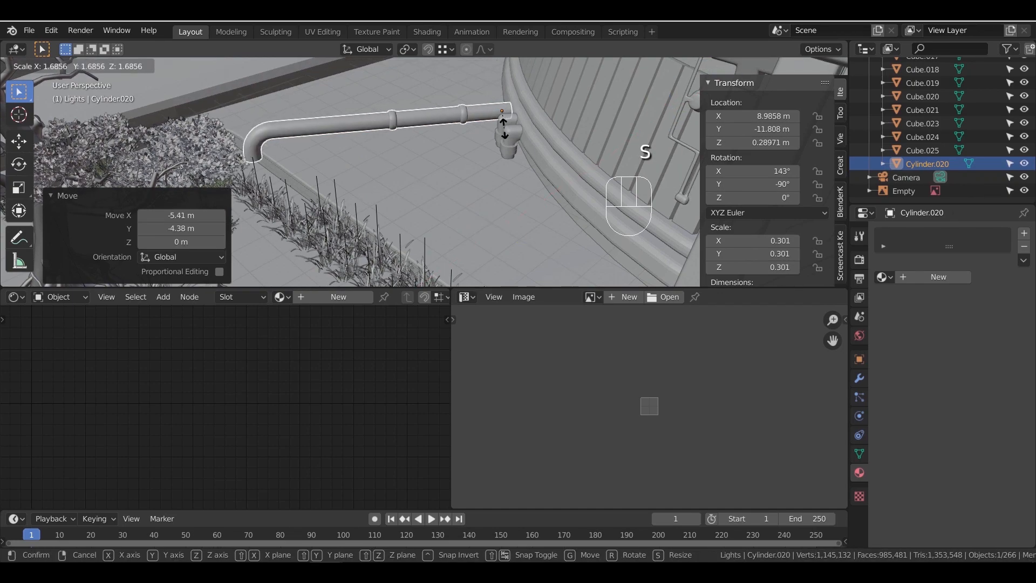
{"action": "left_click", "coordinate": [507, 129]}
{"action": "middle_click_drag", "start_coordinate": [508, 141], "coordinate": [518, 166]}
{"action": "scroll", "coordinate": [474, 134], "scroll_direction": "up", "scroll_amount": 4}
{"action": "key", "text": "g"}
{"action": "key", "text": "z"}
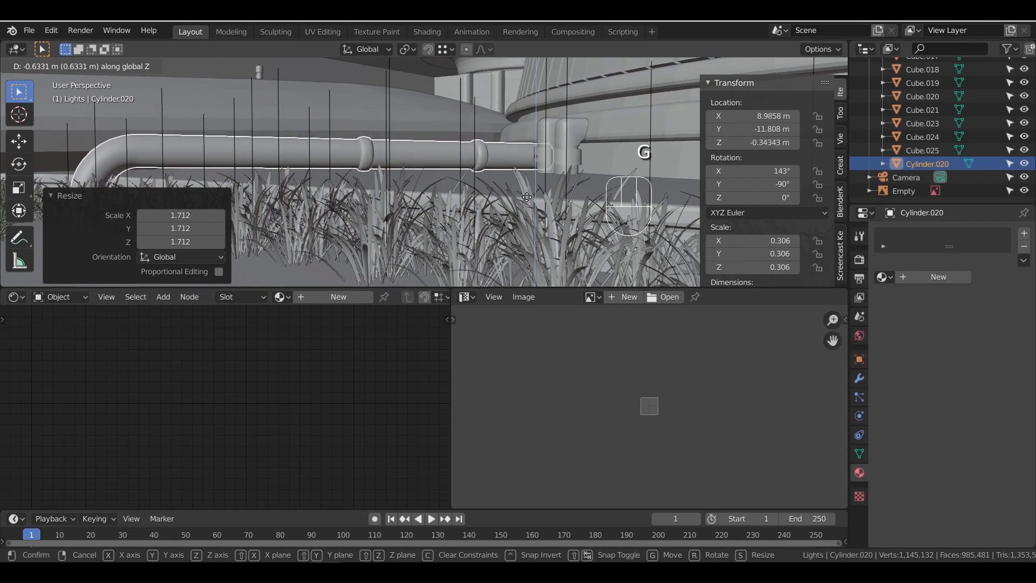
{"action": "left_click", "coordinate": [491, 183]}
Slide the long pipe horizontally so its end sits against the building's base ring beside the fittings
{"action": "middle_click_drag", "start_coordinate": [491, 183], "coordinate": [417, 236]}
{"action": "middle_click_drag", "start_coordinate": [421, 232], "coordinate": [522, 215]}
{"action": "middle_click_drag", "start_coordinate": [519, 205], "coordinate": [569, 211], "text": "shift"}
{"action": "key", "text": "g"}
{"action": "key", "text": "shift+z"}
{"action": "left_click", "coordinate": [463, 162]}
Scale the long pipe by about 1.09, rotate it about -0.34° around Z and check it through the camera
{"action": "middle_click_drag", "start_coordinate": [462, 162], "coordinate": [407, 184]}
{"action": "key", "text": "s"}
{"action": "left_click", "coordinate": [452, 200]}
{"action": "key", "text": "r"}
{"action": "key", "text": "z"}
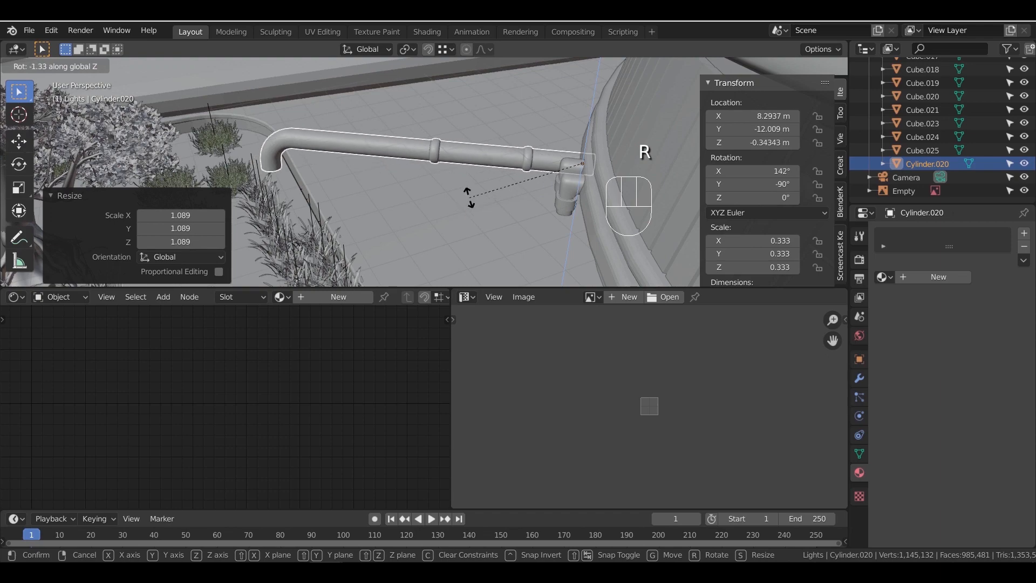
{"action": "left_click", "coordinate": [439, 178]}
{"action": "middle_click_drag", "start_coordinate": [439, 178], "coordinate": [481, 169]}
{"action": "key", "text": "KP_0"}
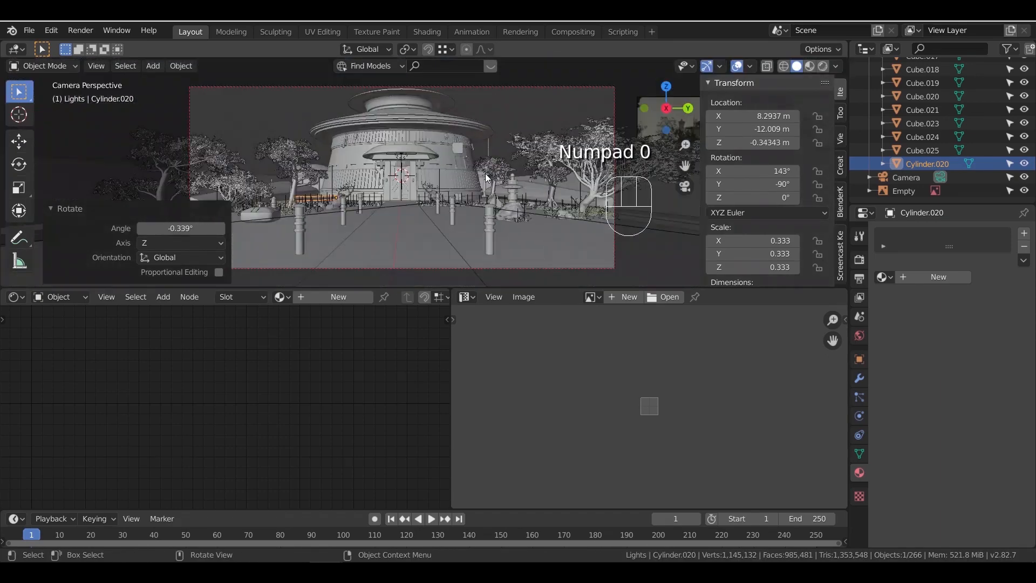
{"action": "left_click", "coordinate": [527, 111]}
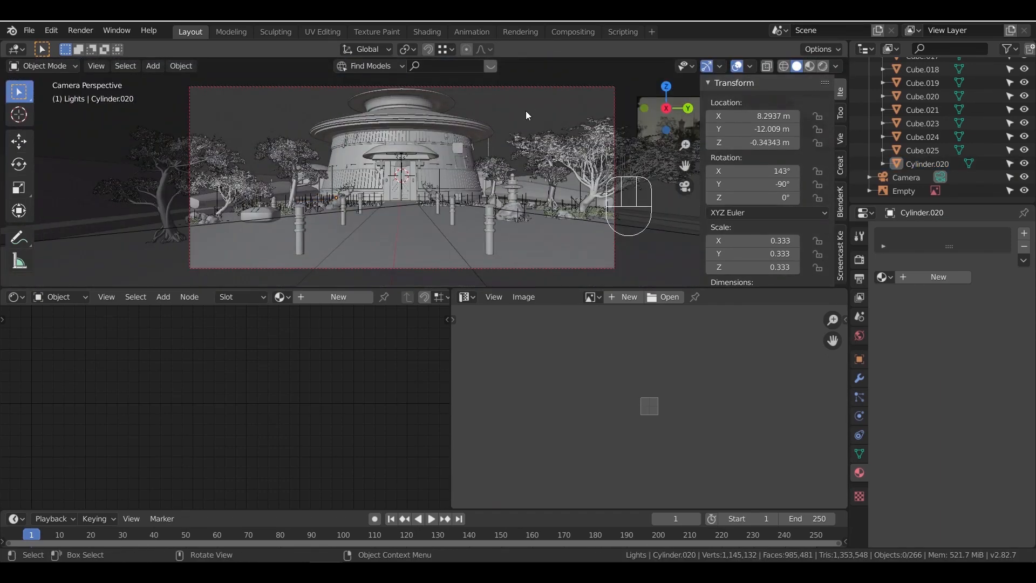
Select the Lights collection's objects from Cube.011 through Cylinder.020 and inspect them around the building front
{"action": "middle_click_drag", "start_coordinate": [513, 192], "coordinate": [352, 144]}
{"action": "left_click", "coordinate": [307, 107]}
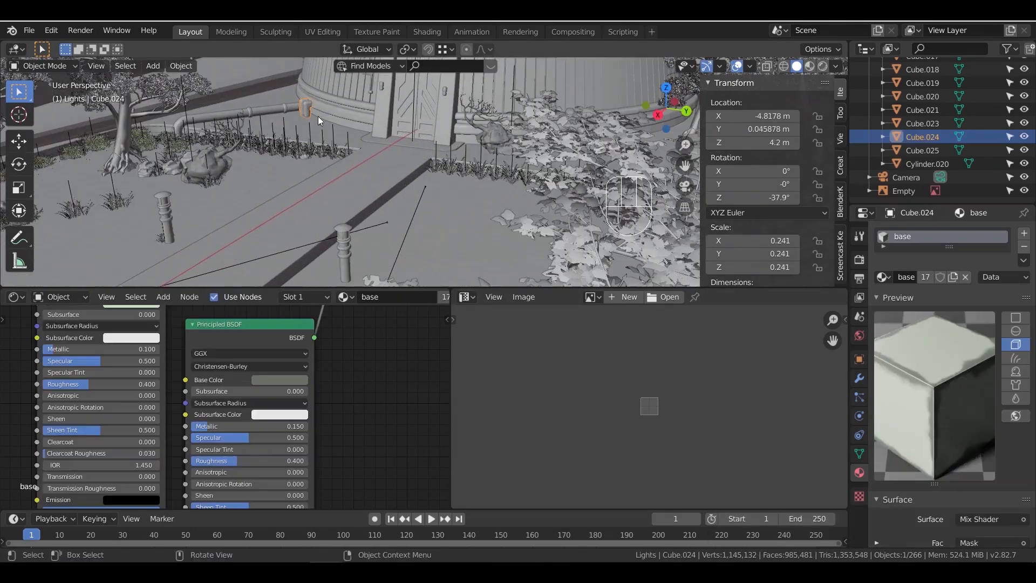
{"action": "scroll", "coordinate": [931, 147], "scroll_direction": "up", "scroll_amount": 6}
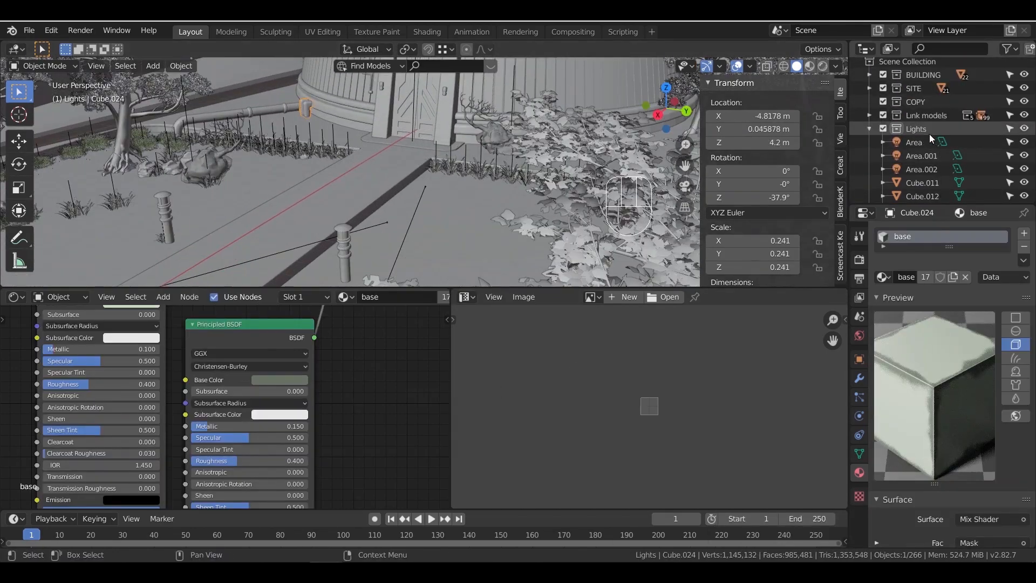
{"action": "left_click", "coordinate": [929, 155]}
{"action": "scroll", "coordinate": [927, 158], "scroll_direction": "down", "scroll_amount": 5}
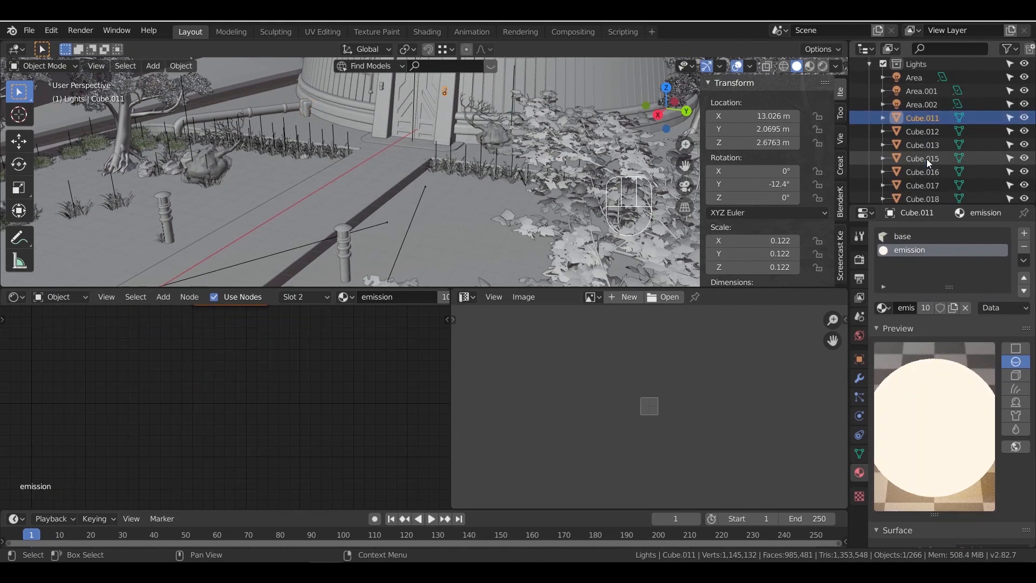
{"action": "left_click", "coordinate": [926, 159], "text": "shift"}
{"action": "middle_click_drag", "start_coordinate": [518, 178], "coordinate": [469, 198]}
{"action": "scroll", "coordinate": [469, 202], "scroll_direction": "up", "scroll_amount": 8}
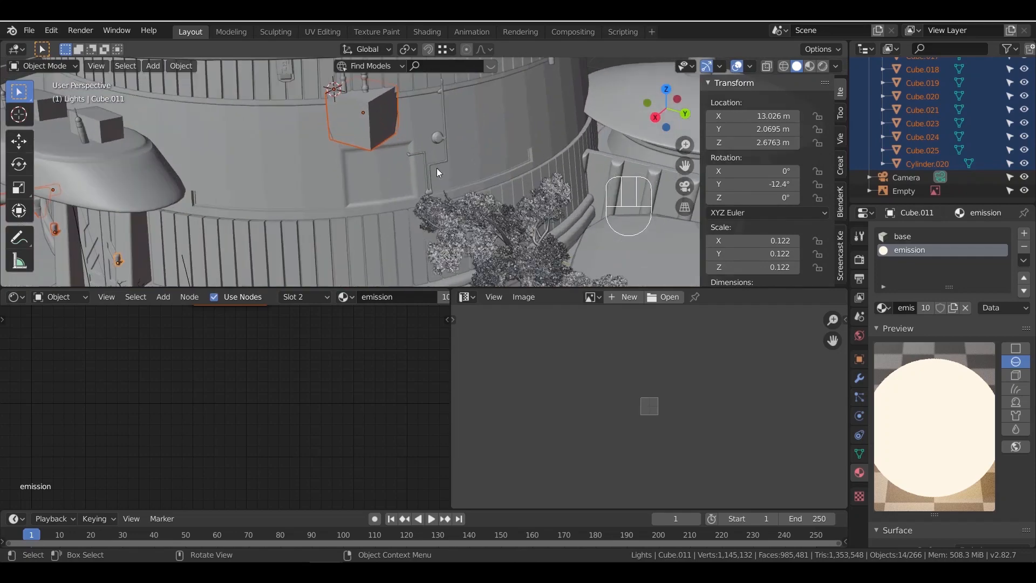
Delete the stray box in front of the building's upper wall
{"action": "left_click", "coordinate": [372, 135]}
{"action": "left_click", "coordinate": [402, 153]}
{"action": "middle_click_drag", "start_coordinate": [440, 143], "coordinate": [460, 158]}
{"action": "scroll", "coordinate": [453, 157], "scroll_direction": "down", "scroll_amount": 4}
{"action": "middle_click_drag", "start_coordinate": [455, 240], "coordinate": [470, 206], "text": "shift"}
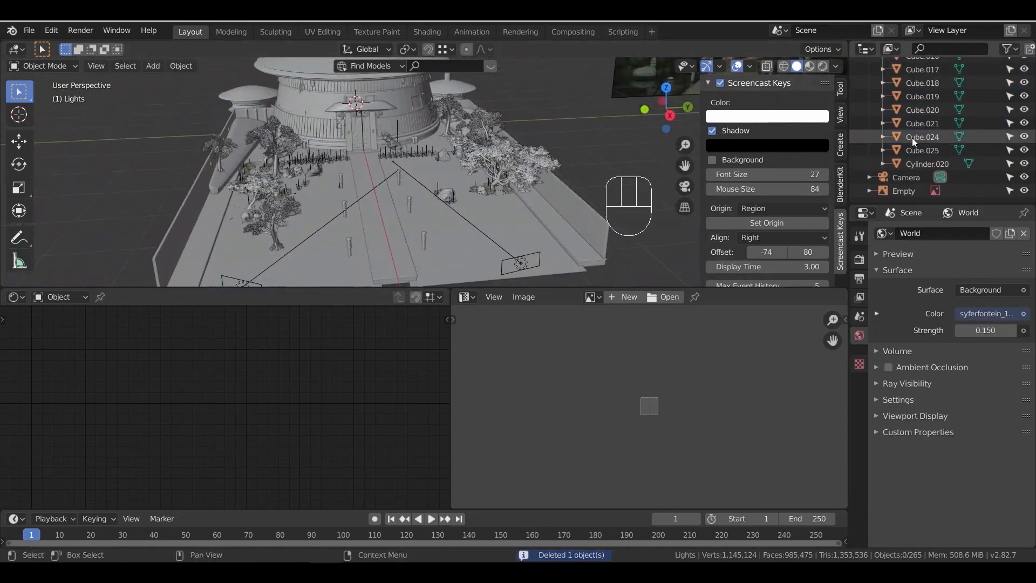
Select the remaining objects from Cube.011 through Cylinder.020 in the Lights collection and locate them in wireframe shading
{"action": "left_click", "coordinate": [927, 160]}
{"action": "scroll", "coordinate": [576, 155], "scroll_direction": "down", "scroll_amount": 2}
{"action": "scroll", "coordinate": [928, 151], "scroll_direction": "up", "scroll_amount": 5}
{"action": "left_click", "coordinate": [915, 156], "text": "shift"}
{"action": "middle_click_drag", "start_coordinate": [520, 162], "coordinate": [600, 147]}
{"action": "scroll", "coordinate": [508, 208], "scroll_direction": "up", "scroll_amount": 3}
{"action": "middle_click_drag", "start_coordinate": [390, 168], "coordinate": [469, 119]}
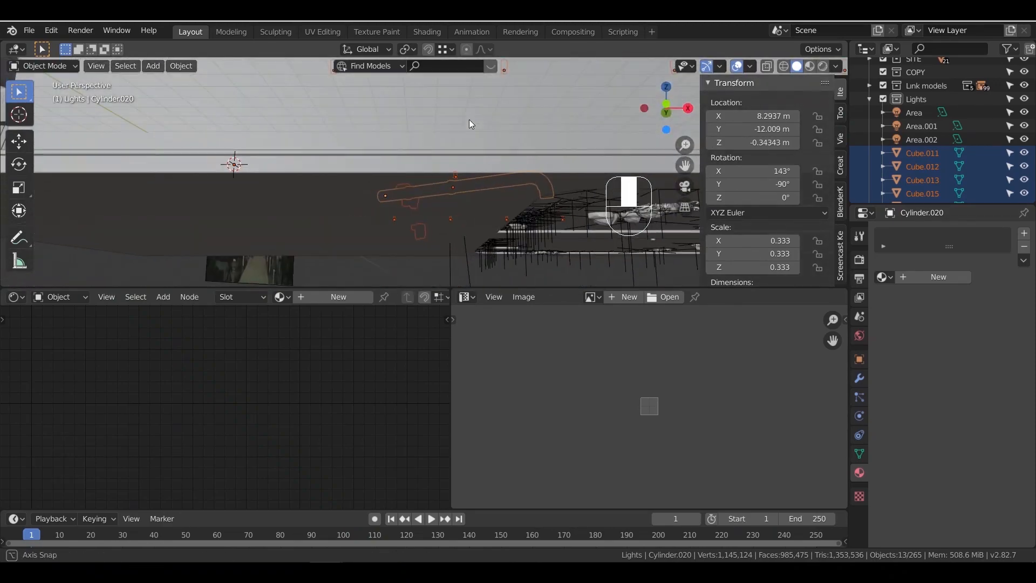
{"action": "key", "text": "z"}
{"action": "left_click", "coordinate": [353, 140]}
{"action": "mouse_move", "coordinate": [302, 160]}
{"action": "middle_mouse_down"}
{"action": "mouse_move", "coordinate": [339, 203]}
{"action": "mouse_move", "coordinate": [200, 210]}
{"action": "mouse_move", "coordinate": [341, 183]}
{"action": "mouse_move", "coordinate": [478, 182]}
{"action": "mouse_move", "coordinate": [454, 188]}
{"action": "middle_mouse_up"}
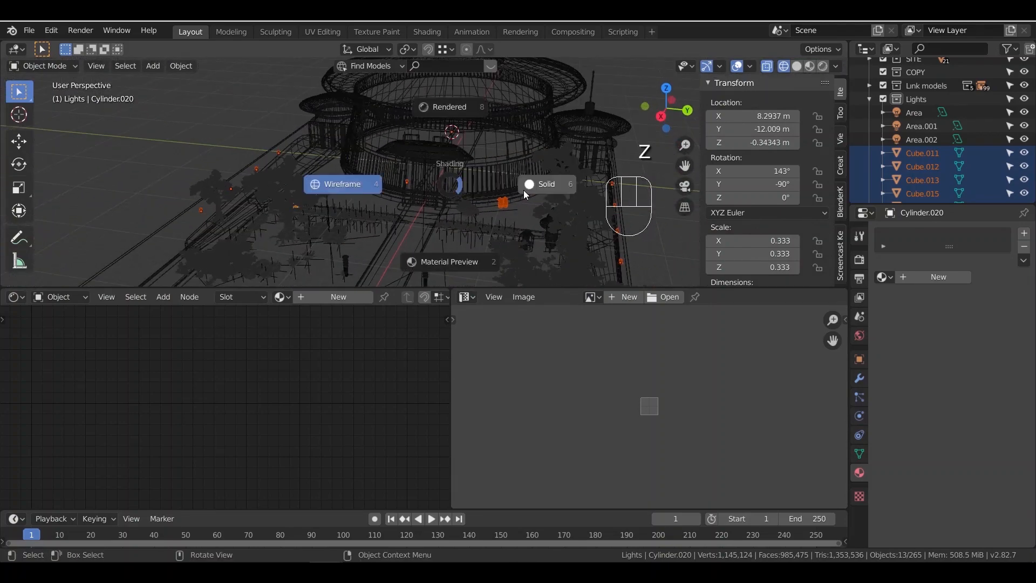
Return to solid shading, drop the two door lamps from the selection and move the remaining selected objects to the SITE collection
{"action": "left_click", "coordinate": [524, 190]}
{"action": "scroll", "coordinate": [432, 180], "scroll_direction": "up", "scroll_amount": 2}
{"action": "left_click_drag", "start_coordinate": [385, 176], "coordinate": [464, 214], "text": "ctrl"}
{"action": "scroll", "coordinate": [461, 185], "scroll_direction": "down", "scroll_amount": 2}
{"action": "middle_click_drag", "start_coordinate": [461, 184], "coordinate": [439, 170], "text": "shift"}
{"action": "right_click", "coordinate": [439, 170]}
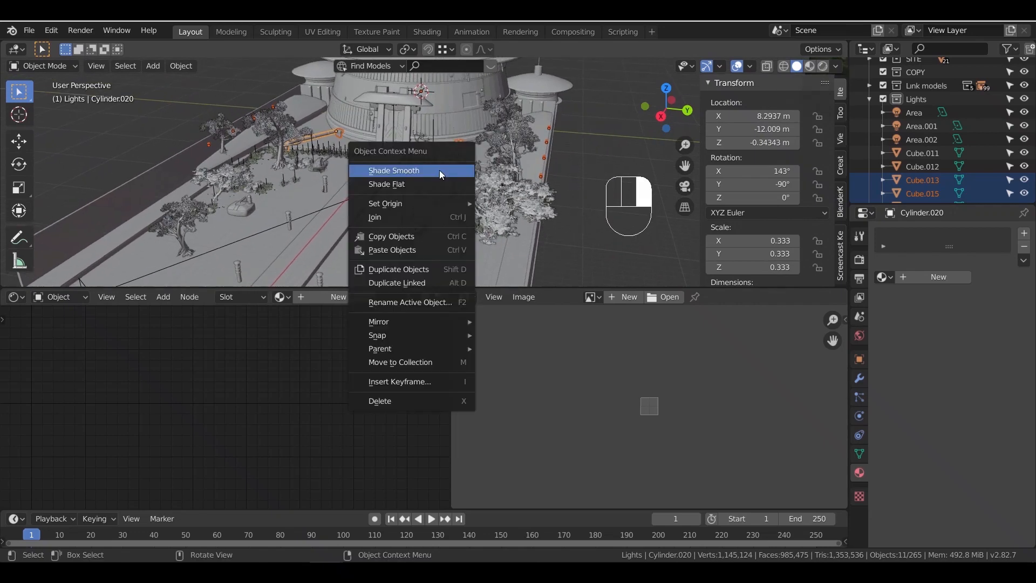
{"action": "left_click", "coordinate": [450, 360]}
{"action": "left_click", "coordinate": [423, 396]}
Select both small lamps beside the building's entrance door and move them to the BUILDING collection
{"action": "middle_click_drag", "start_coordinate": [413, 164], "coordinate": [416, 235], "text": "shift"}
{"action": "scroll", "coordinate": [413, 222], "scroll_direction": "up", "scroll_amount": 5}
{"action": "left_click", "coordinate": [405, 223]}
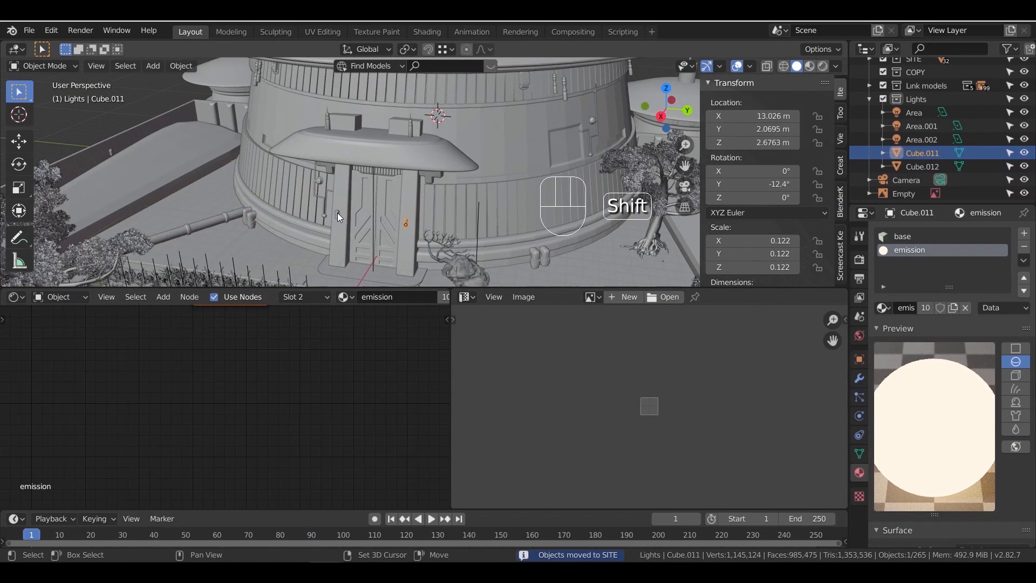
{"action": "left_click", "coordinate": [341, 213], "text": "shift"}
{"action": "right_click", "coordinate": [393, 221]}
{"action": "left_click", "coordinate": [403, 246]}
{"action": "left_click", "coordinate": [390, 232]}
Hide and show the BUILDING collection to check which objects it contains
{"action": "scroll", "coordinate": [484, 185], "scroll_direction": "down", "scroll_amount": 5}
{"action": "scroll", "coordinate": [945, 135], "scroll_direction": "up", "scroll_amount": 3}
{"action": "left_click", "coordinate": [1025, 79]}
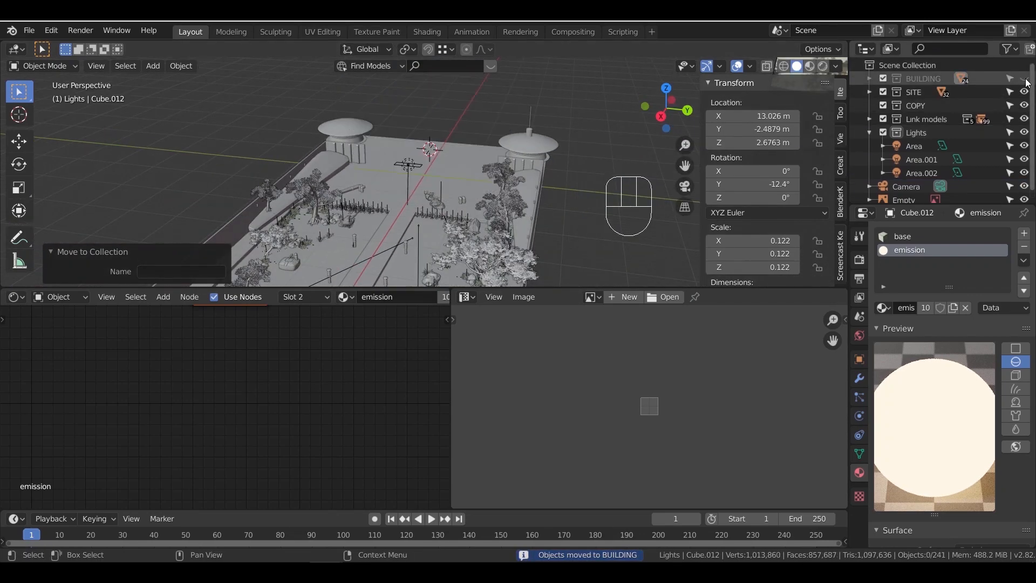
{"action": "left_click", "coordinate": [1025, 79]}
{"action": "scroll", "coordinate": [423, 189], "scroll_direction": "up", "scroll_amount": 5}
Collapse the Lights collection and give the main building body a new material named walls 01, using material preview shading
{"action": "left_click", "coordinate": [305, 140]}
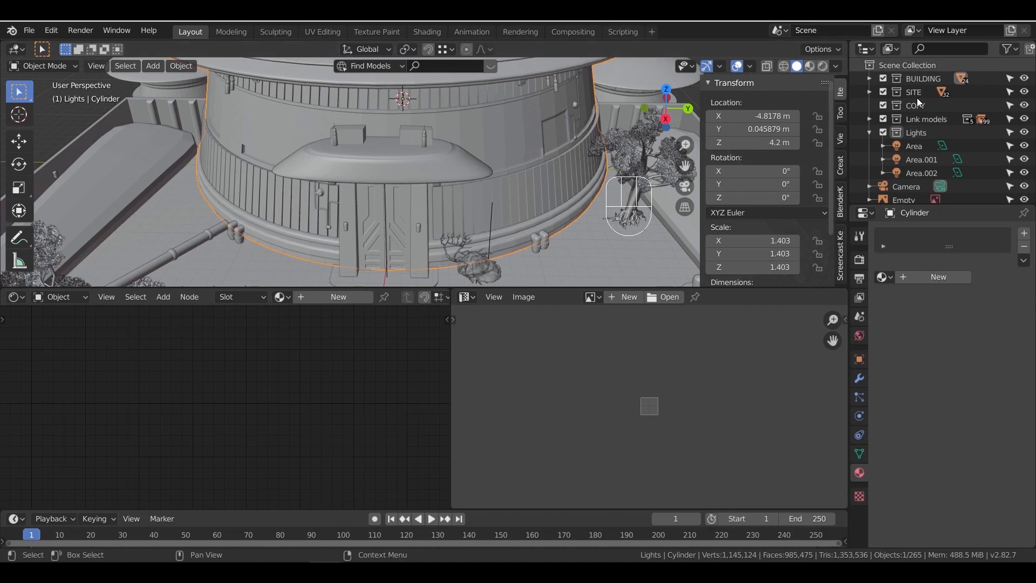
{"action": "left_click", "coordinate": [870, 134]}
{"action": "middle_click_drag", "start_coordinate": [621, 162], "coordinate": [761, 68]}
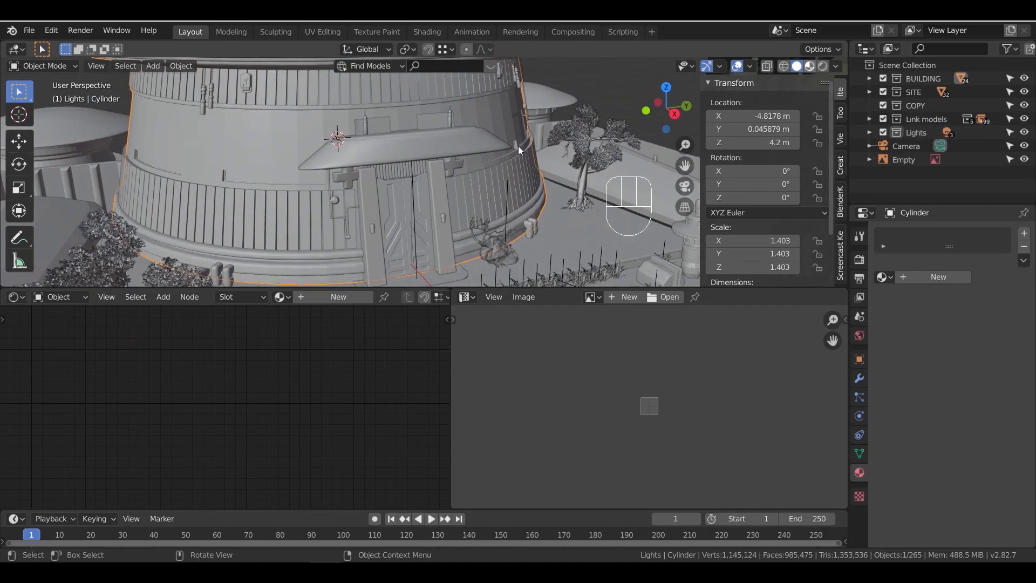
{"action": "key", "text": "z"}
{"action": "scroll", "coordinate": [415, 170], "scroll_direction": "up", "scroll_amount": 4}
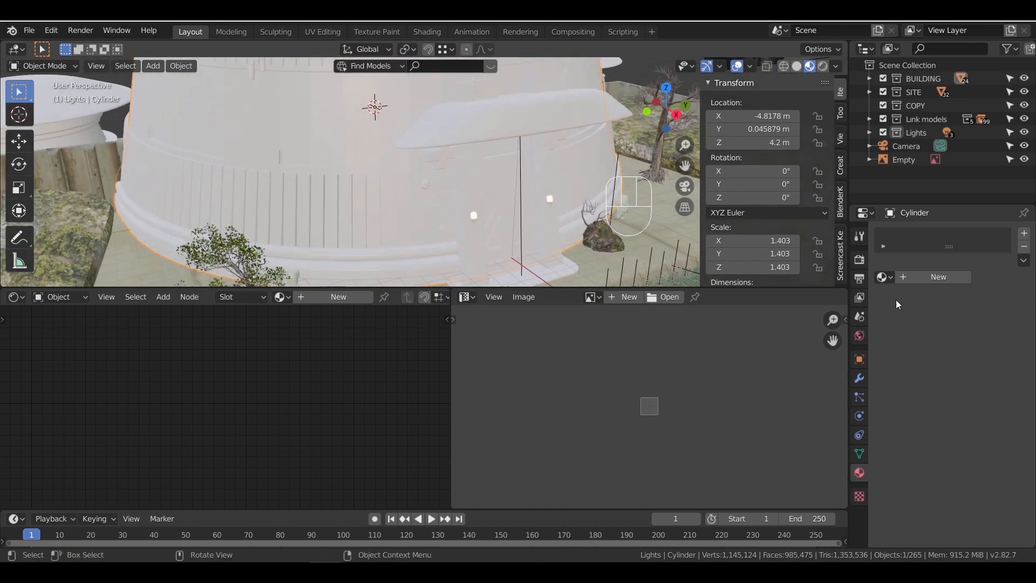
{"action": "left_click", "coordinate": [914, 277]}
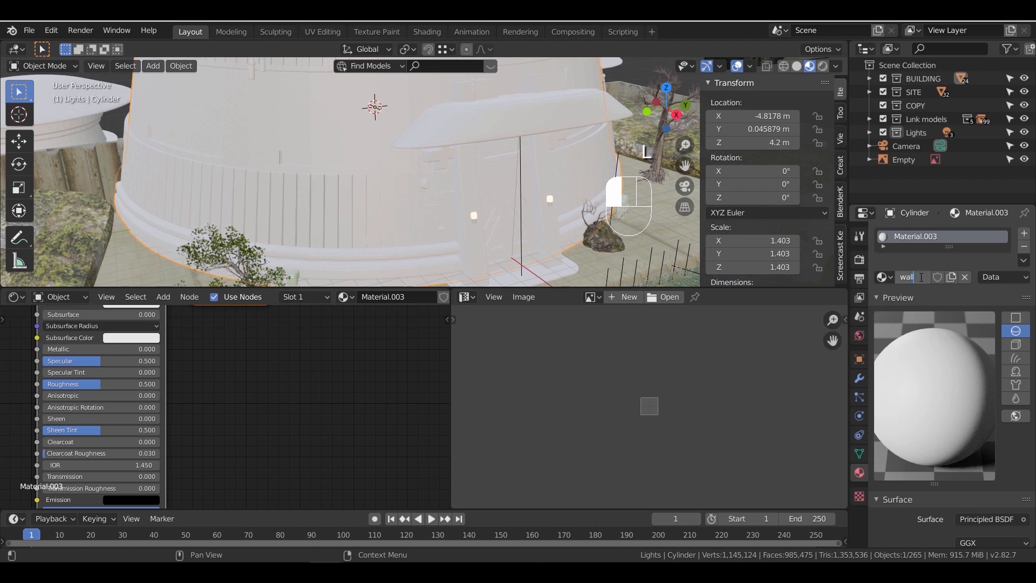
Inspect the slatted wall bands' mesh in Edit Mode with solid shading
{"action": "middle_click_drag", "start_coordinate": [488, 198], "coordinate": [422, 173], "text": "shift"}
{"action": "key", "text": "Tab"}
{"action": "key", "text": "Tab"}
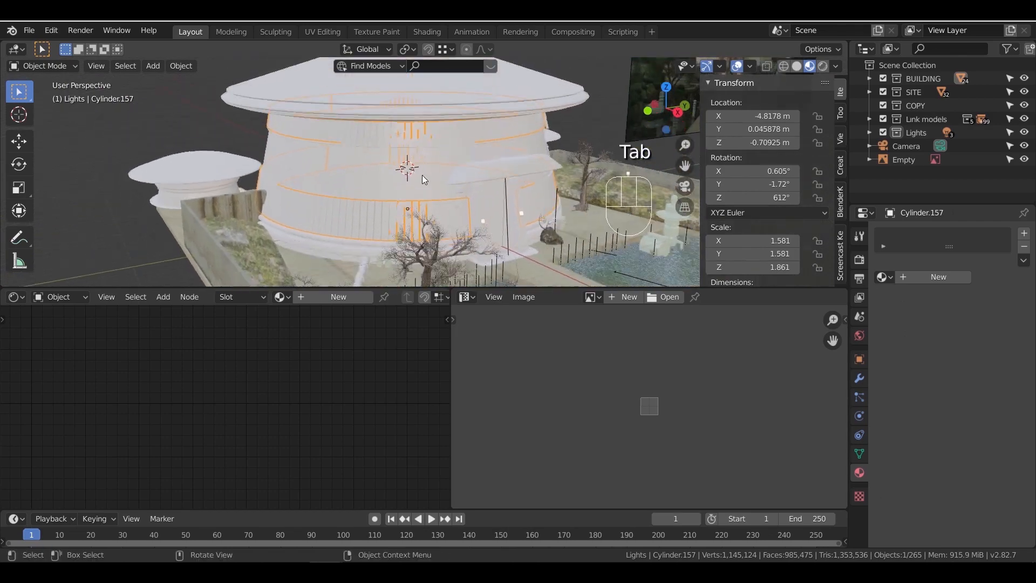
{"action": "key", "text": "Tab"}
{"action": "scroll", "coordinate": [424, 174], "scroll_direction": "up", "scroll_amount": 3}
{"action": "key", "text": "z"}
{"action": "scroll", "coordinate": [450, 160], "scroll_direction": "down", "scroll_amount": 6}
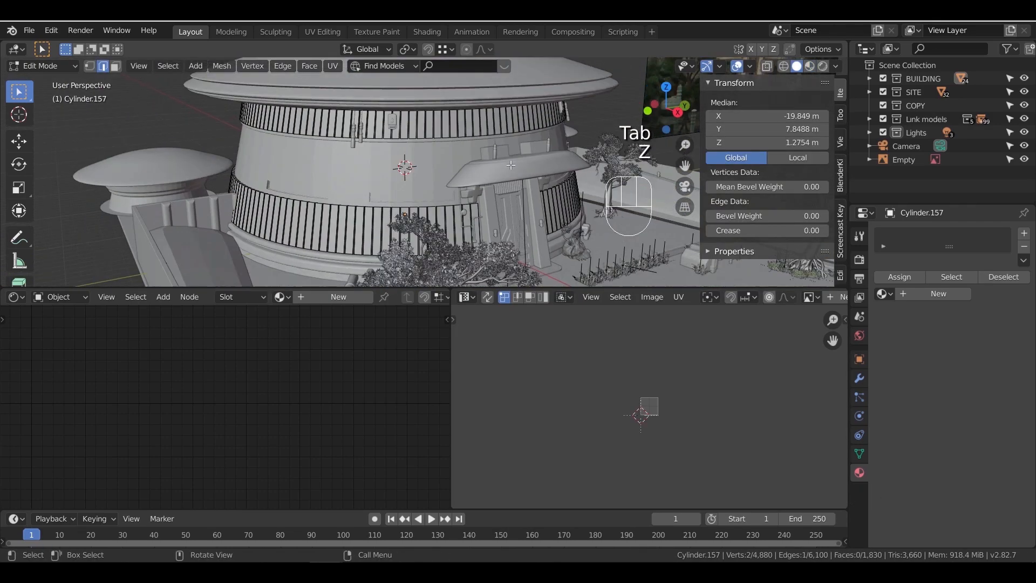
Hide the SITE, Link models and Lights collections and return to Object Mode in front view
{"action": "left_click", "coordinate": [1024, 92]}
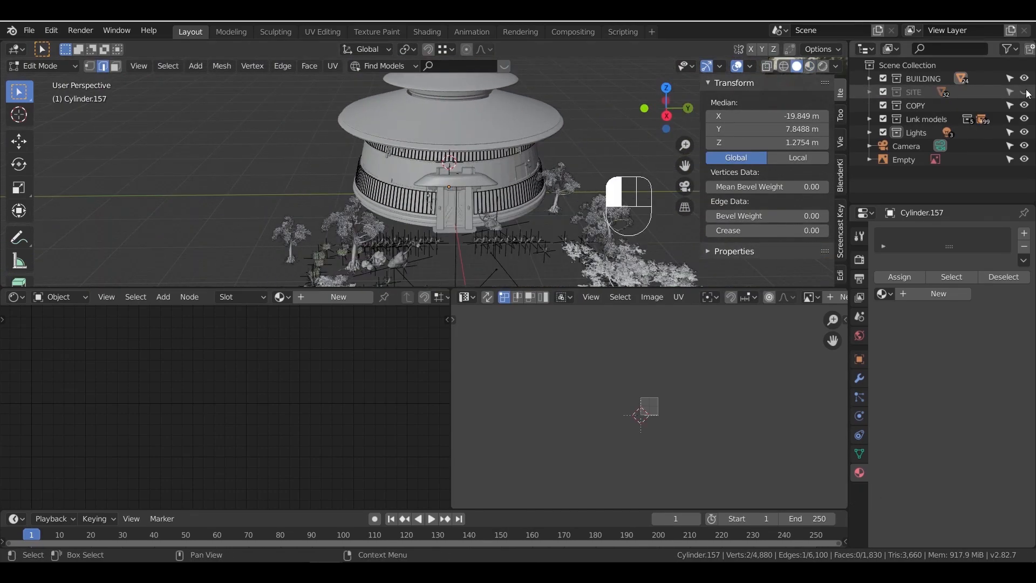
{"action": "left_click", "coordinate": [1025, 119]}
{"action": "left_click", "coordinate": [1026, 133]}
{"action": "middle_click_drag", "start_coordinate": [486, 227], "coordinate": [475, 132], "text": "shift"}
{"action": "key", "text": "KP_1"}
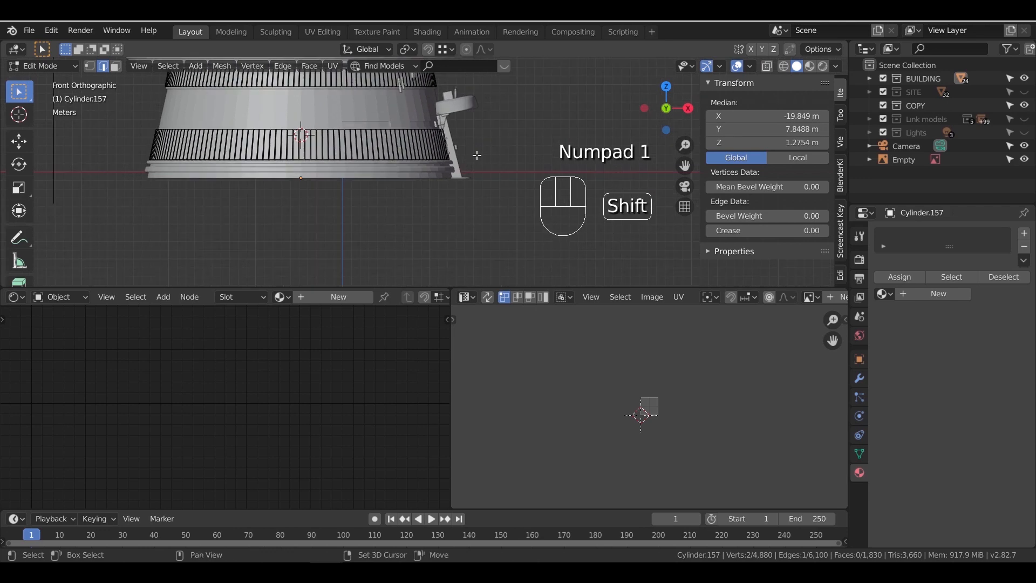
{"action": "scroll", "coordinate": [486, 178], "scroll_direction": "up", "scroll_amount": 2}
{"action": "key", "text": "Tab"}
{"action": "key", "text": "Tab"}
{"action": "key", "text": "Tab"}
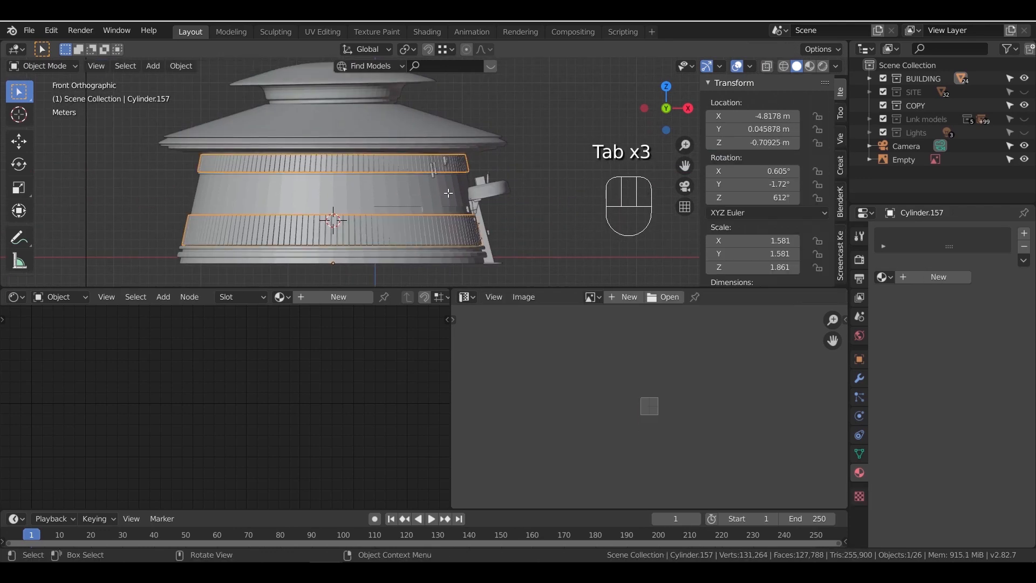
Enter Edit Mode on the main building body and select its visible wall and base faces in face select mode
{"action": "left_click", "coordinate": [501, 144]}
{"action": "key", "text": "Tab"}
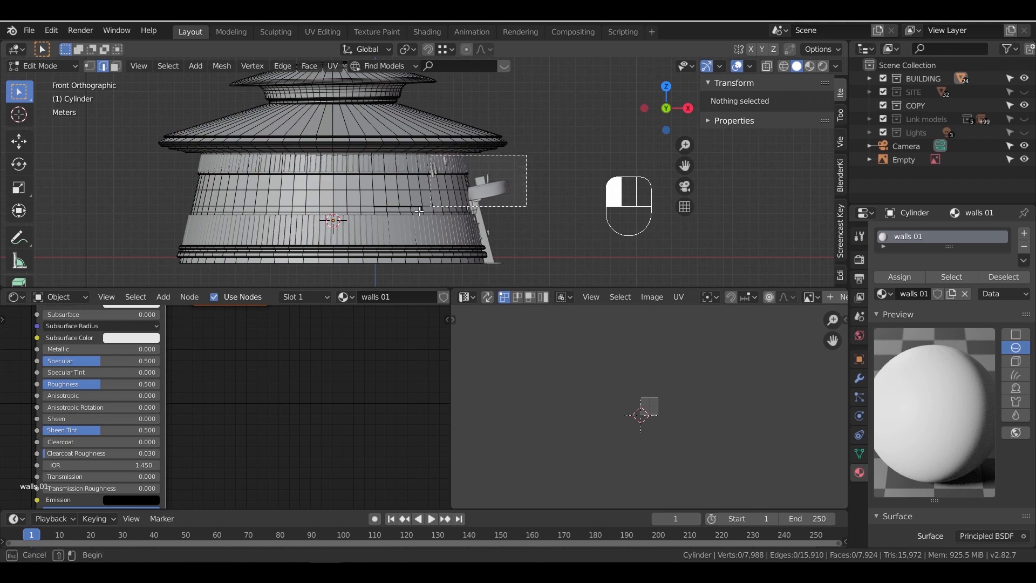
{"action": "left_click_drag", "start_coordinate": [206, 252], "coordinate": [205, 253]}
{"action": "middle_click_drag", "start_coordinate": [205, 252], "coordinate": [379, 147]}
{"action": "key", "text": "3"}
{"action": "scroll", "coordinate": [379, 147], "scroll_direction": "down", "scroll_amount": 3}
{"action": "left_click_drag", "start_coordinate": [535, 164], "coordinate": [337, 245], "text": "shift"}
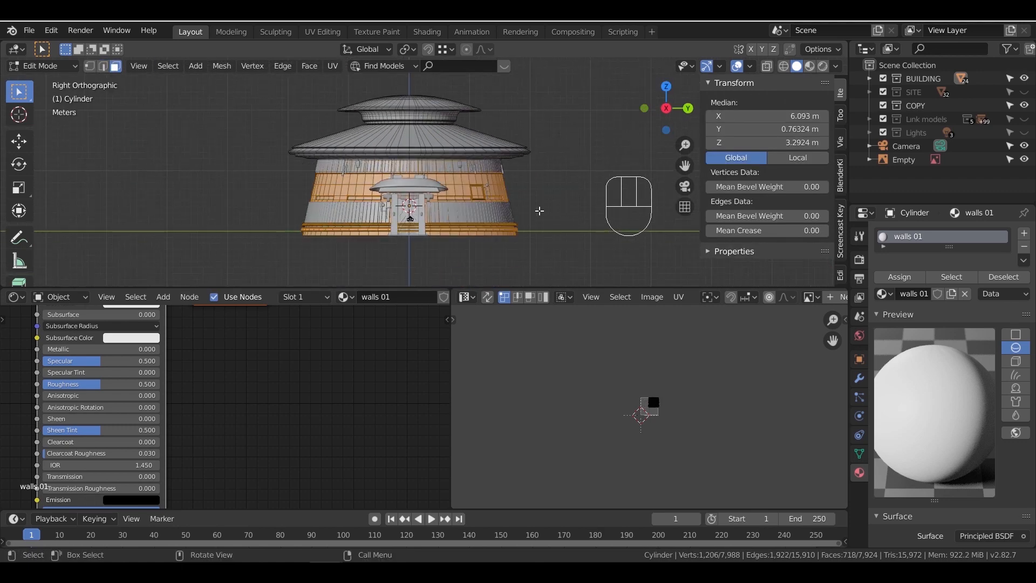
Add a second material slot with a new material placed above walls 01, and make walls 01 the active slot
{"action": "left_click", "coordinate": [1023, 234]}
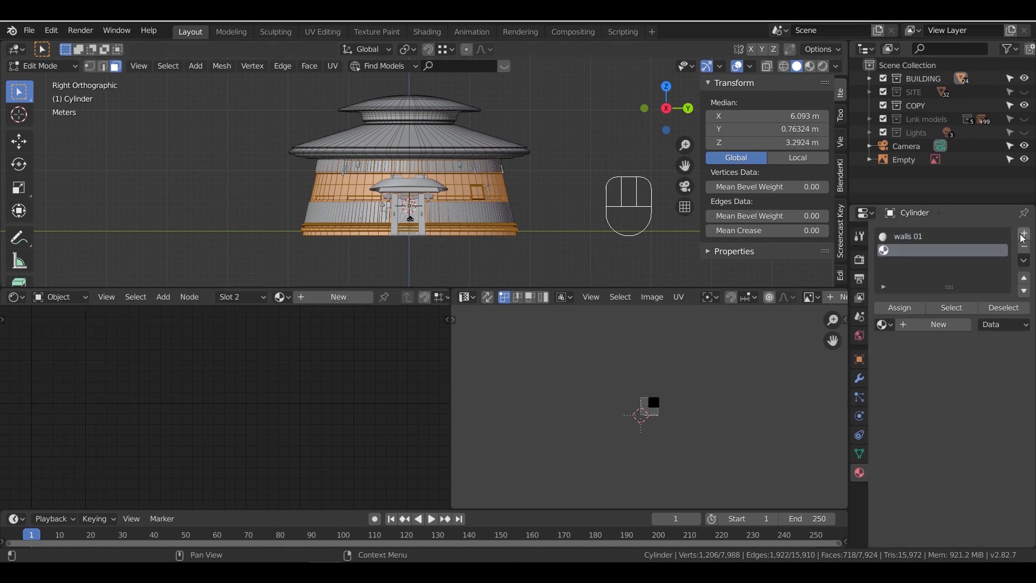
{"action": "left_click", "coordinate": [939, 324]}
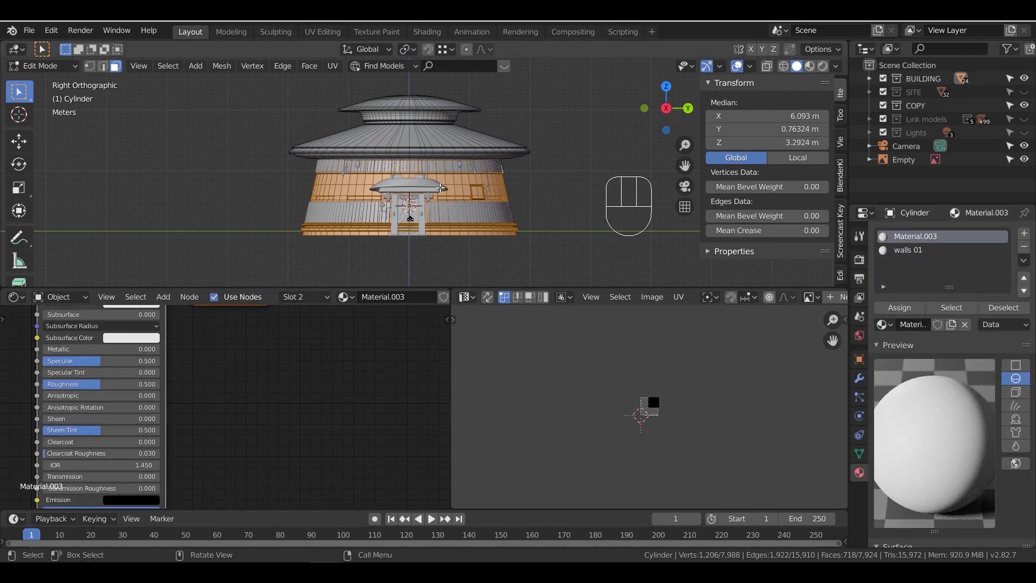
{"action": "left_click", "coordinate": [907, 251]}
Darken the walls 01 base color to dark grey and view the building in material preview
{"action": "middle_click_drag", "start_coordinate": [499, 157], "coordinate": [537, 175]}
{"action": "scroll", "coordinate": [571, 254], "scroll_direction": "up", "scroll_amount": 2}
{"action": "middle_click_drag", "start_coordinate": [554, 259], "coordinate": [571, 186], "text": "shift"}
{"action": "left_click", "coordinate": [152, 338]}
{"action": "middle_click_drag", "start_coordinate": [224, 347], "coordinate": [302, 402]}
{"action": "left_click", "coordinate": [230, 359]}
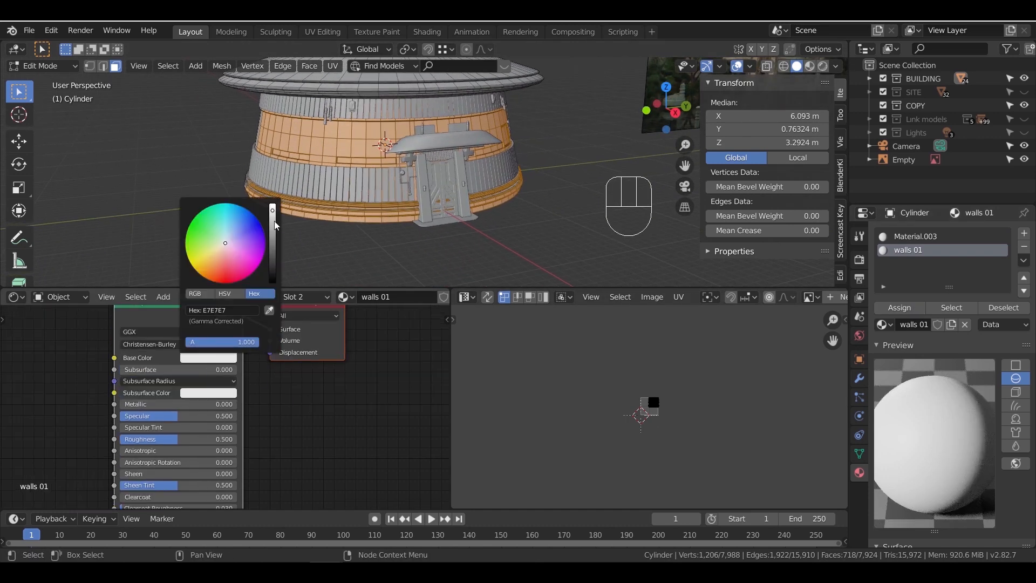
{"action": "left_click_drag", "start_coordinate": [272, 245], "coordinate": [273, 256]}
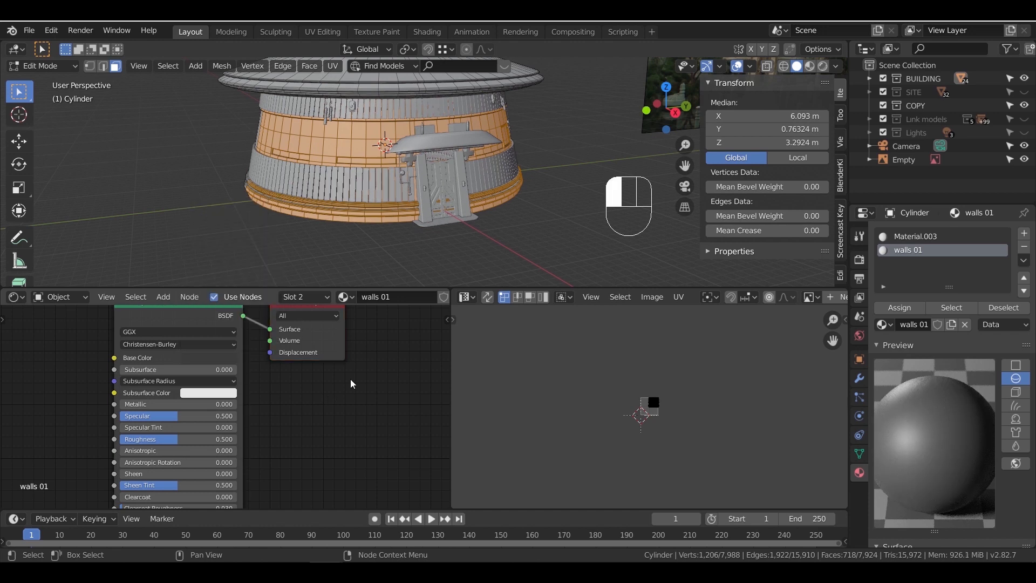
{"action": "left_click", "coordinate": [809, 68]}
{"action": "mouse_move", "coordinate": [489, 196]}
{"action": "middle_mouse_down"}
{"action": "mouse_move", "coordinate": [474, 168]}
{"action": "mouse_move", "coordinate": [513, 234]}
{"action": "mouse_move", "coordinate": [501, 186]}
{"action": "middle_mouse_up"}
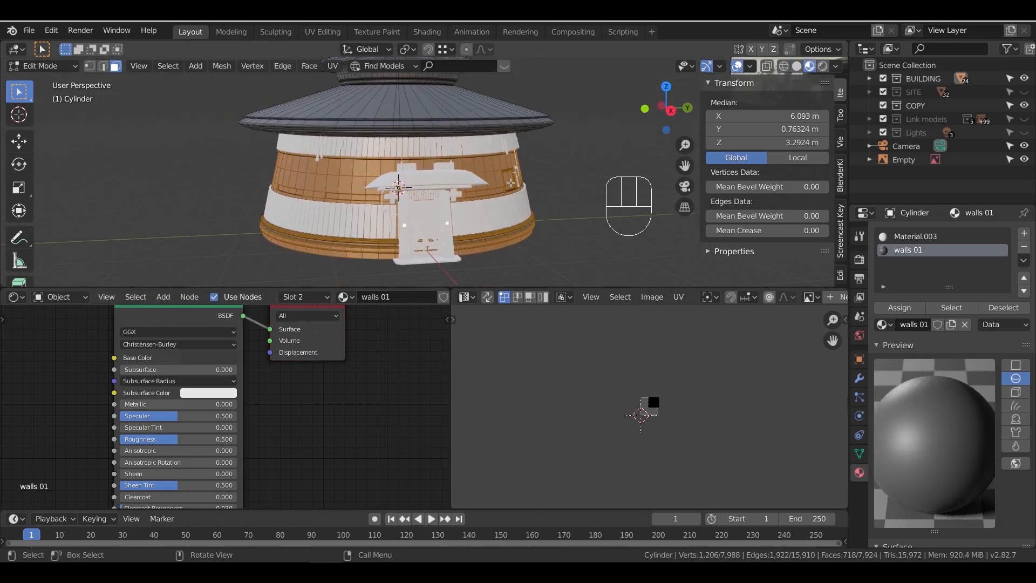
Select all faces of the building body and assign Material.003 to them
{"action": "key", "text": "a"}
{"action": "left_click", "coordinate": [915, 235]}
{"action": "left_click", "coordinate": [900, 307]}
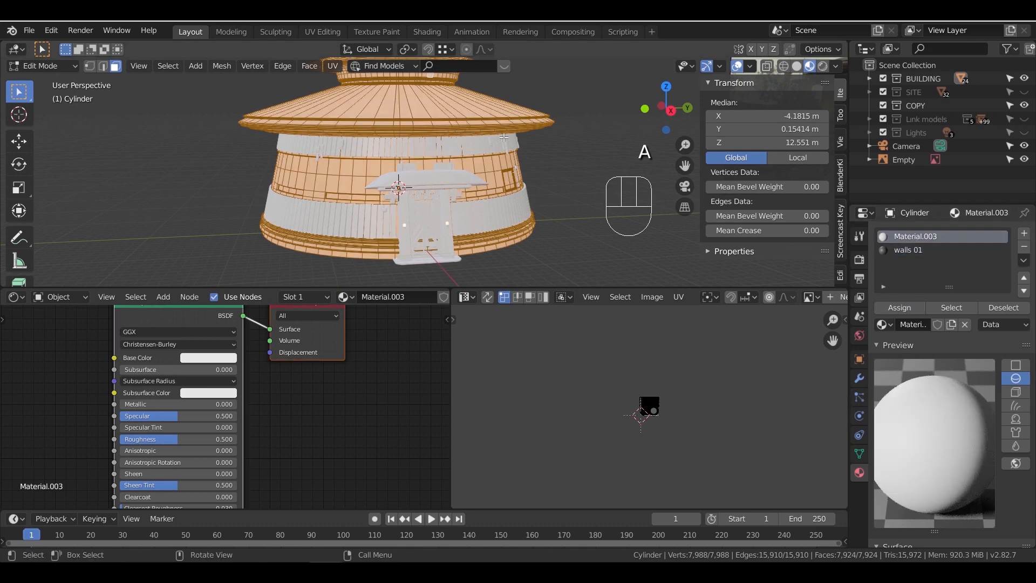
Select the wall and base faces through the mesh in wireframe side view, assign walls 01 and check the result in material preview
{"action": "key", "text": "KP_3"}
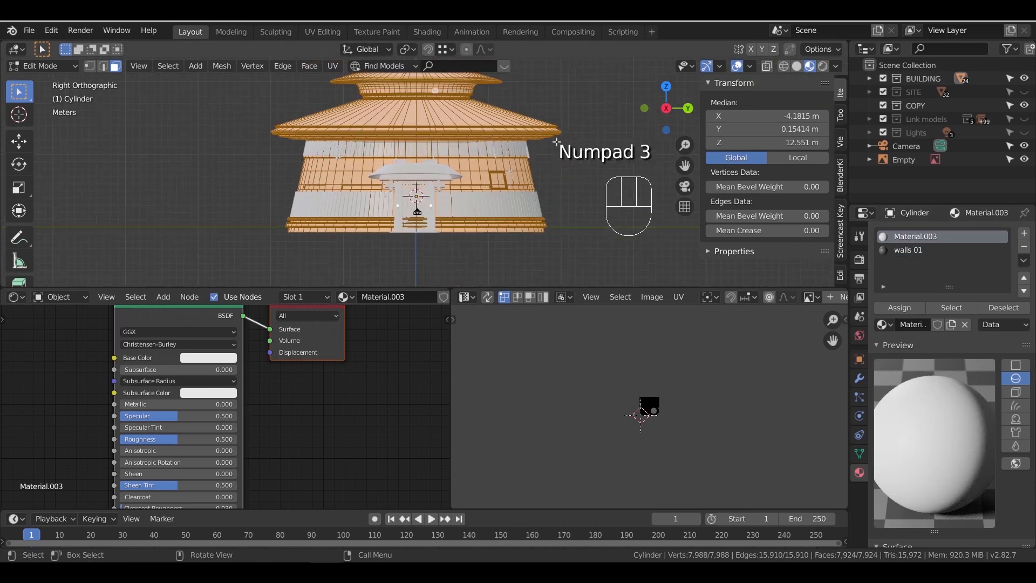
{"action": "left_click_drag", "start_coordinate": [556, 143], "coordinate": [293, 274]}
{"action": "key", "text": "z"}
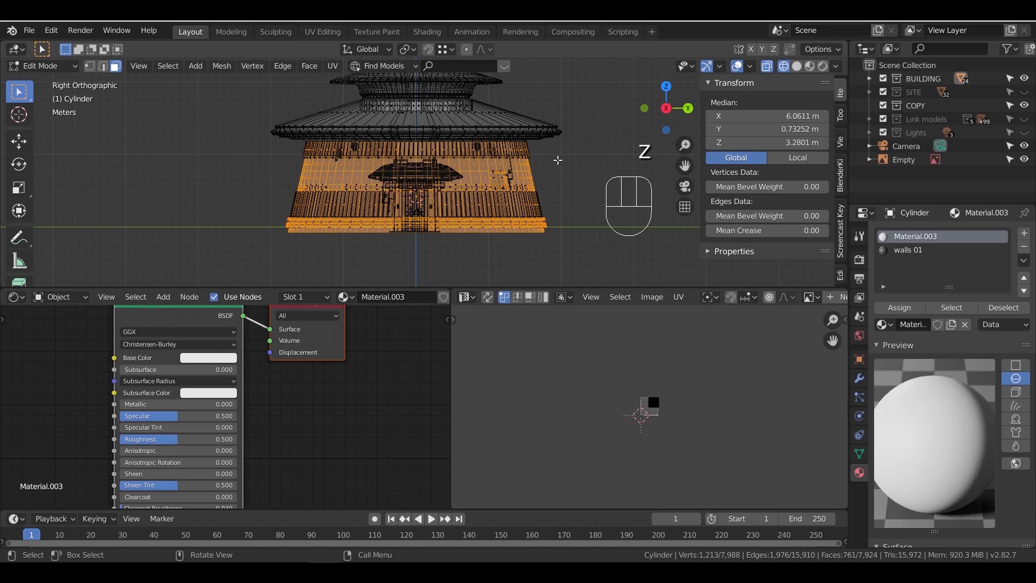
{"action": "left_click_drag", "start_coordinate": [561, 166], "coordinate": [259, 277]}
{"action": "left_click", "coordinate": [908, 250]}
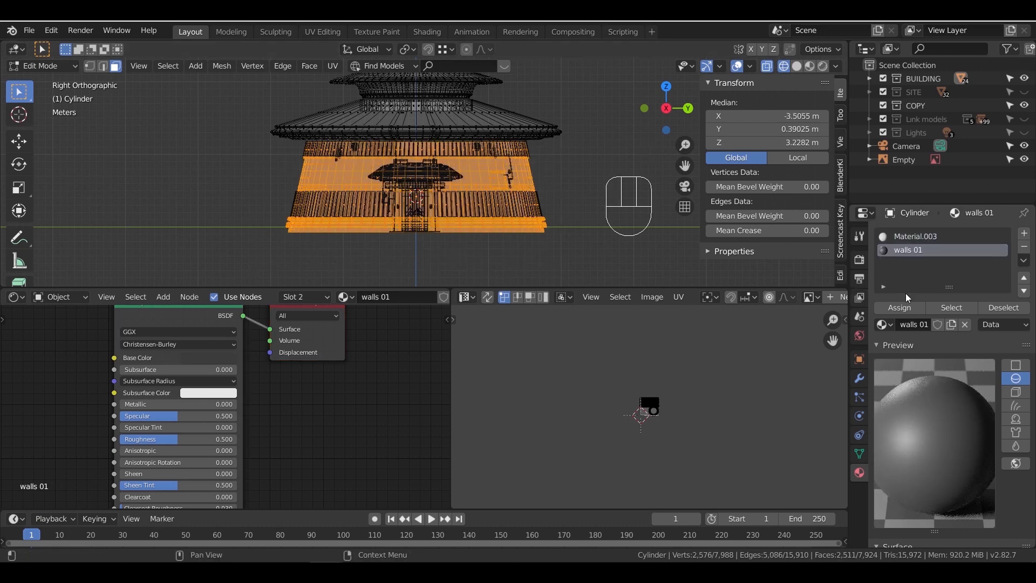
{"action": "key", "text": "z"}
{"action": "mouse_move", "coordinate": [489, 184]}
{"action": "middle_mouse_down"}
{"action": "mouse_move", "coordinate": [474, 203]}
{"action": "mouse_move", "coordinate": [530, 203]}
{"action": "middle_mouse_up"}
{"action": "key", "text": "z"}
{"action": "left_click", "coordinate": [533, 253]}
{"action": "mouse_move", "coordinate": [532, 243]}
{"action": "middle_mouse_down"}
{"action": "mouse_move", "coordinate": [532, 230]}
{"action": "mouse_move", "coordinate": [519, 224]}
{"action": "mouse_move", "coordinate": [516, 234]}
{"action": "mouse_move", "coordinate": [532, 247]}
{"action": "mouse_move", "coordinate": [534, 205]}
{"action": "middle_mouse_up"}
{"action": "left_click", "coordinate": [532, 230]}
{"action": "scroll", "coordinate": [532, 248], "scroll_direction": "up", "scroll_amount": 2}
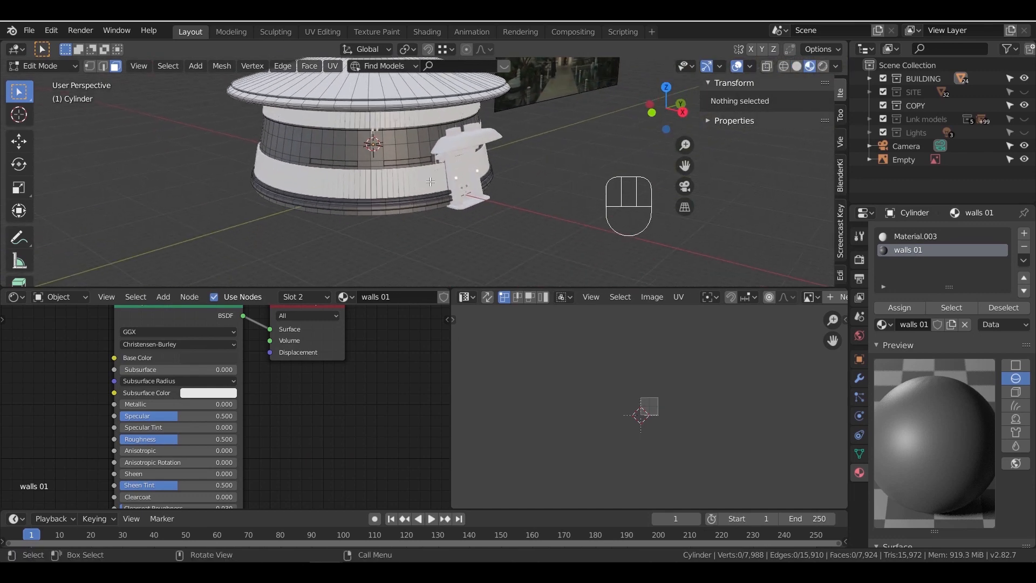
Lighten the walls 01 base color to a light grey in its Principled BSDF node
{"action": "middle_click_drag", "start_coordinate": [353, 369], "coordinate": [449, 386]}
{"action": "middle_click_drag", "start_coordinate": [150, 389], "coordinate": [198, 391]}
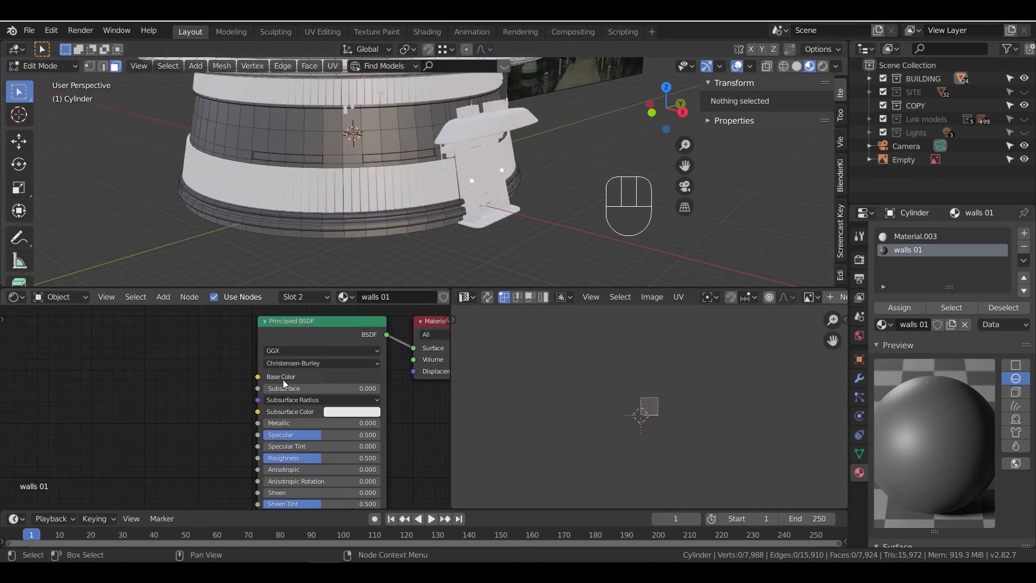
{"action": "left_click", "coordinate": [334, 376]}
{"action": "left_click_drag", "start_coordinate": [414, 275], "coordinate": [415, 245]}
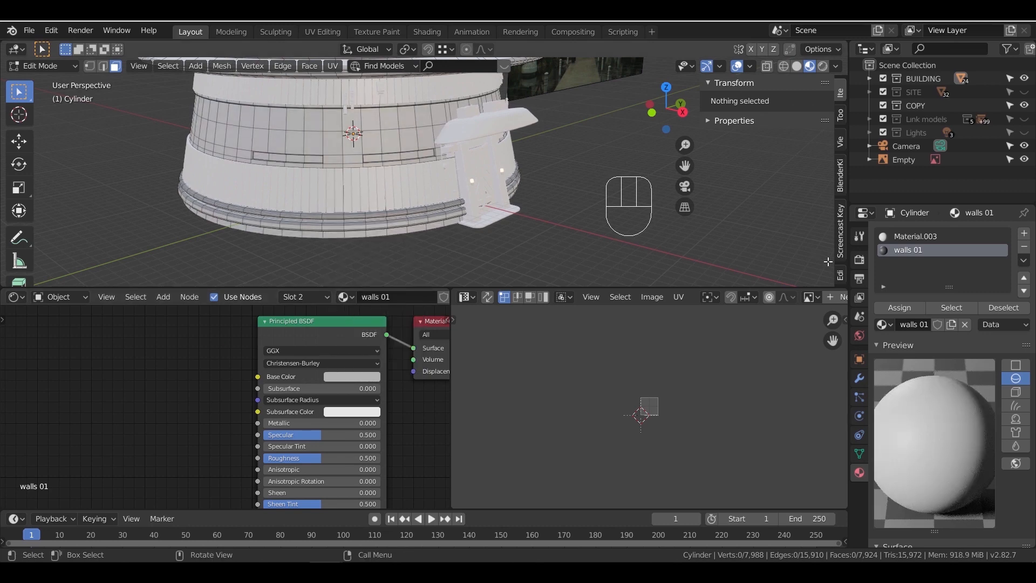
{"action": "middle_click_drag", "start_coordinate": [210, 368], "coordinate": [231, 378]}
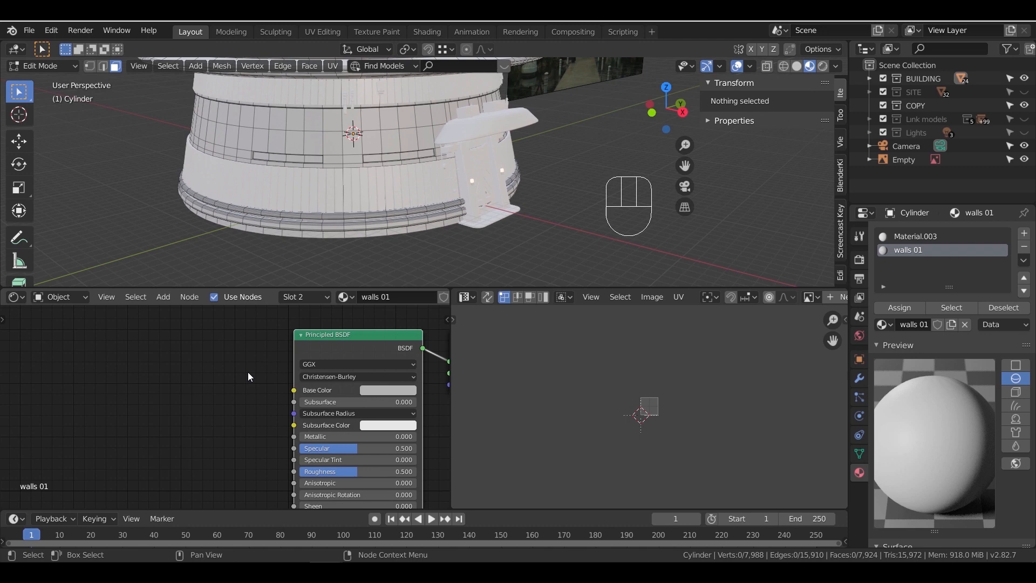
Search the add-on preferences for "node" to check whether Node Wrangler is enabled
{"action": "left_click", "coordinate": [52, 31]}
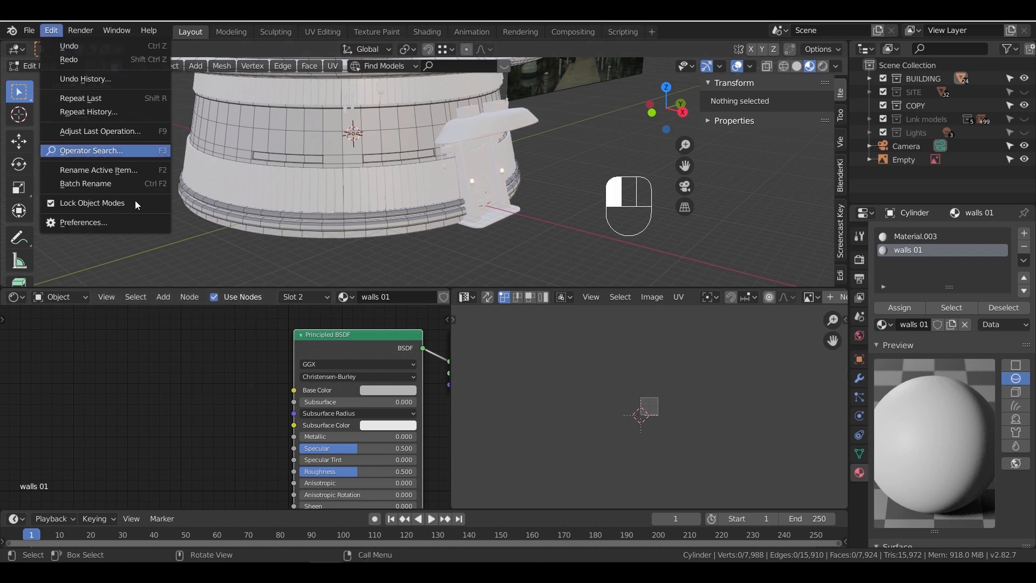
{"action": "left_click", "coordinate": [160, 221]}
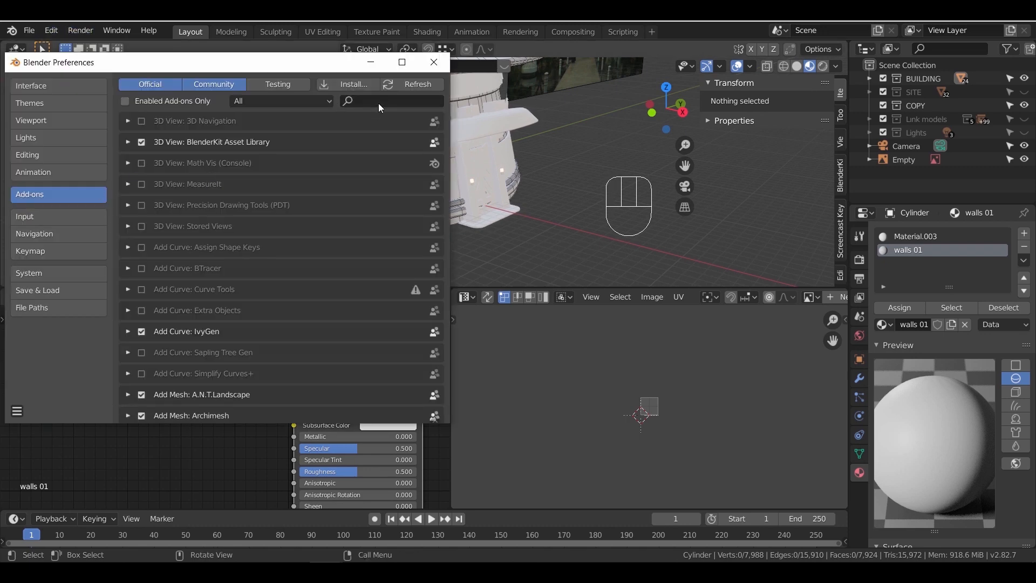
{"action": "type", "text": "node"}
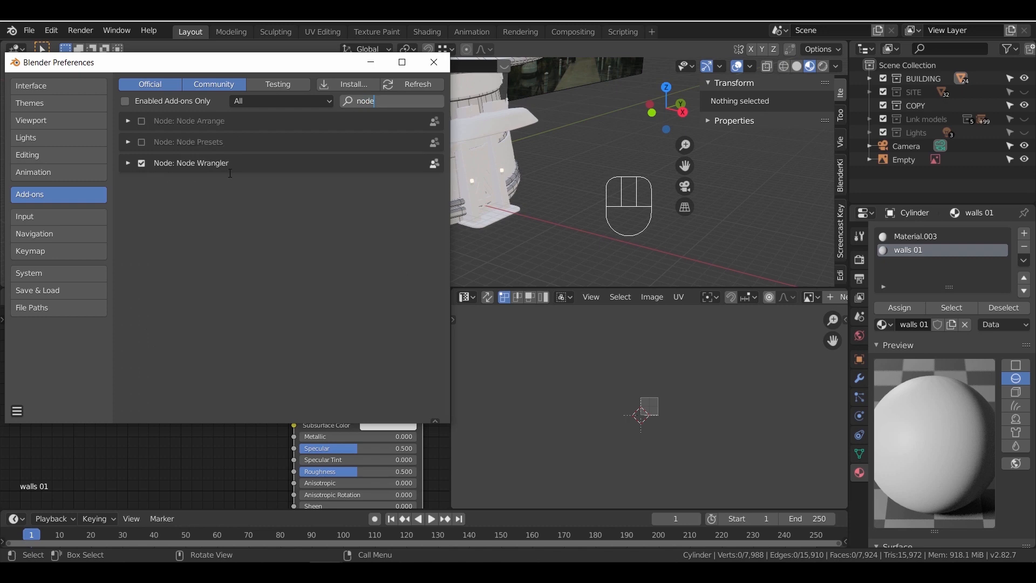
{"action": "left_click", "coordinate": [432, 66]}
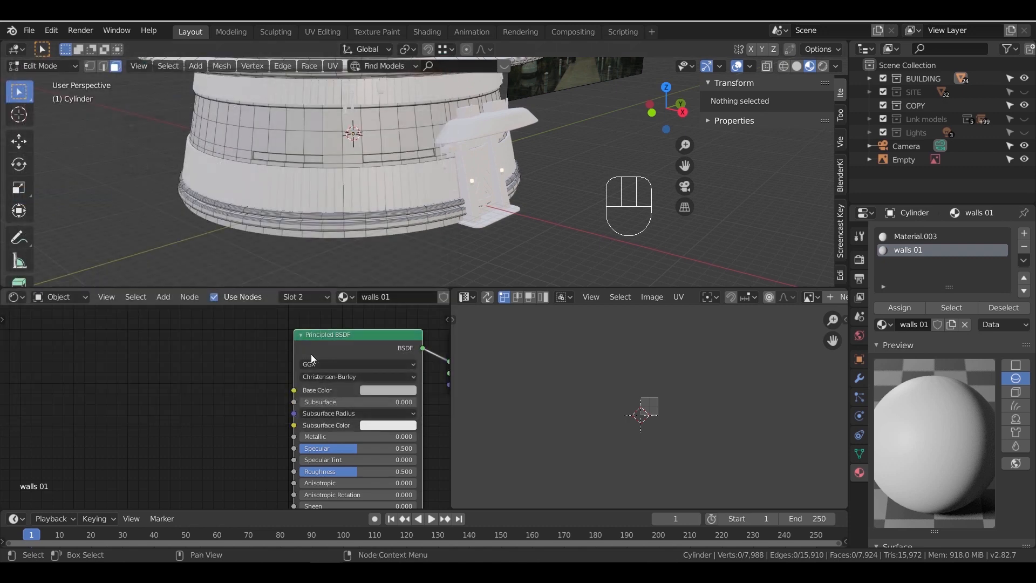
Load the four Concrete034 maps from the Textures\Concrete folder into walls 01 with Node Wrangler's Principled Texture Setup
{"action": "key", "text": "ctrl+shift+t"}
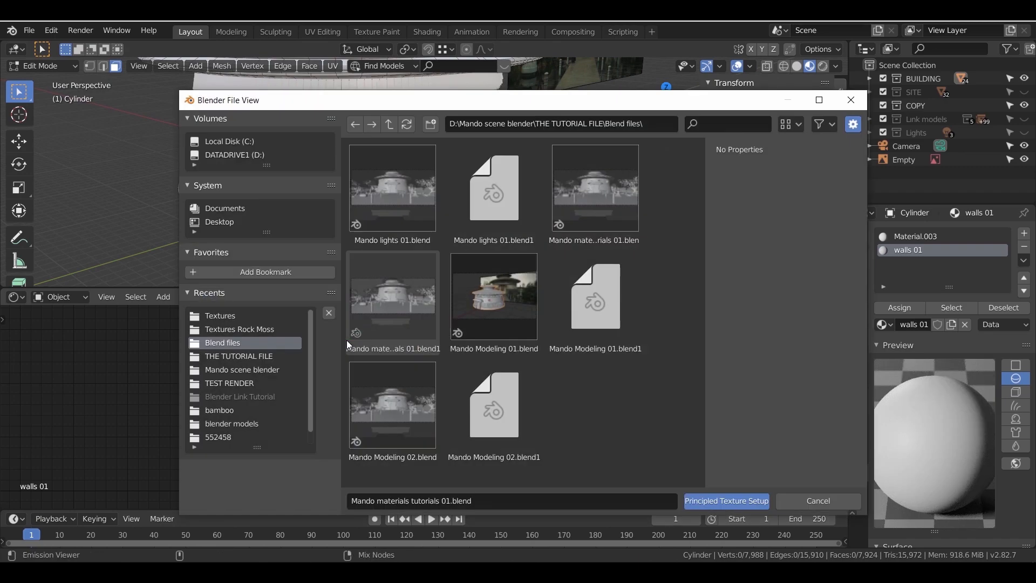
{"action": "left_click", "coordinate": [220, 315]}
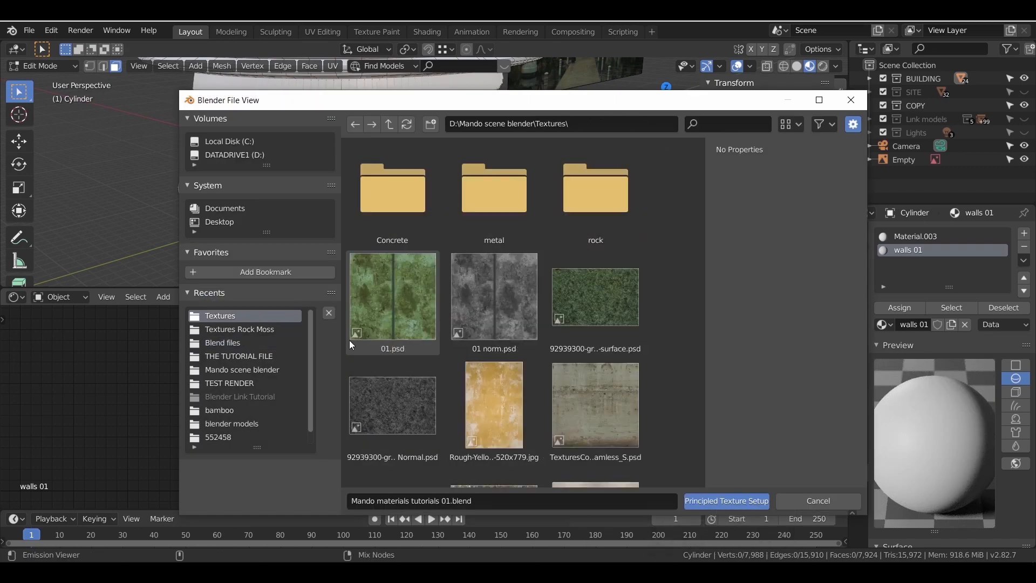
{"action": "double_click", "coordinate": [400, 218]}
{"action": "left_click_drag", "start_coordinate": [626, 360], "coordinate": [381, 186]}
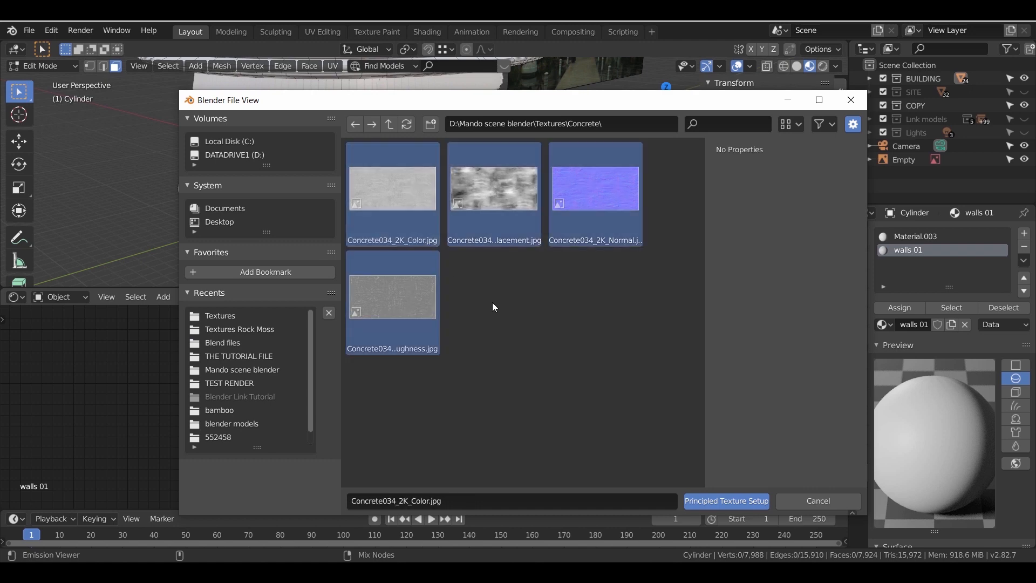
{"action": "left_click", "coordinate": [730, 501]}
{"action": "scroll", "coordinate": [217, 382], "scroll_direction": "down", "scroll_amount": 4}
{"action": "middle_click_drag", "start_coordinate": [218, 383], "coordinate": [313, 393]}
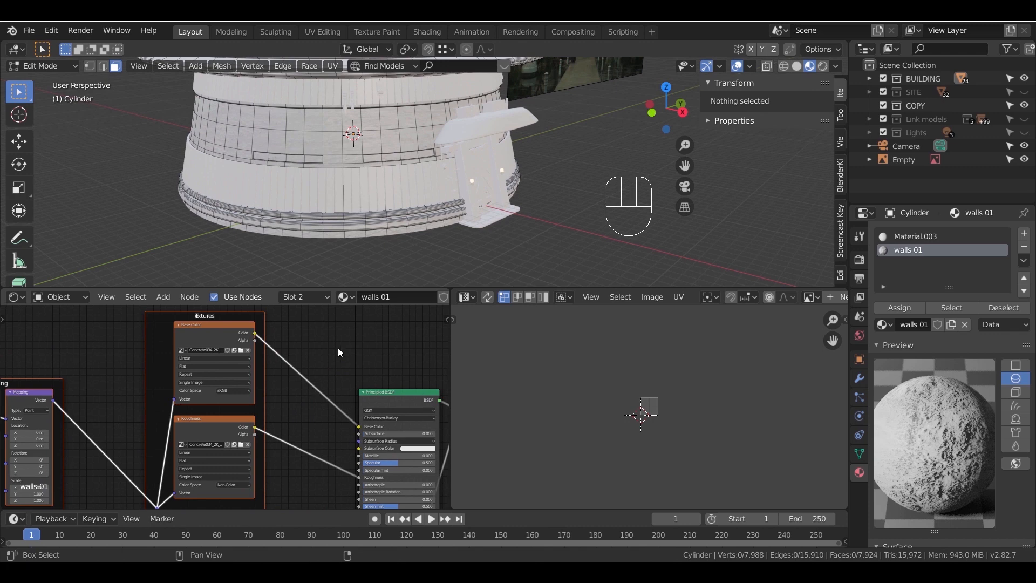
Switch the walls 01 material preview to a cube and inspect the concrete texture on the building wall
{"action": "middle_click_drag", "start_coordinate": [339, 352], "coordinate": [323, 417]}
{"action": "scroll", "coordinate": [413, 167], "scroll_direction": "up", "scroll_amount": 3}
{"action": "middle_click_drag", "start_coordinate": [367, 123], "coordinate": [436, 180], "text": "shift"}
{"action": "scroll", "coordinate": [436, 179], "scroll_direction": "up", "scroll_amount": 3}
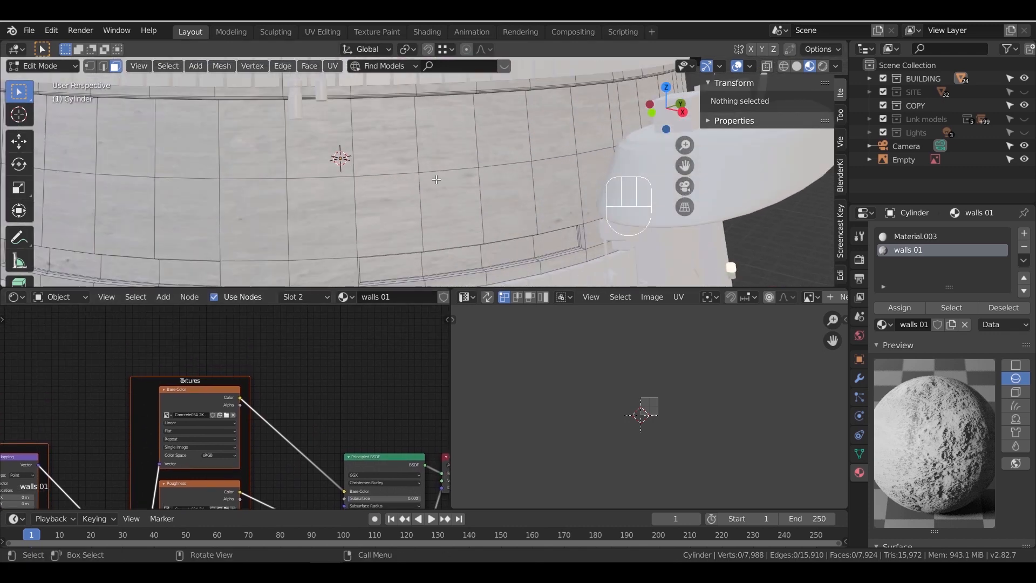
{"action": "left_click", "coordinate": [1016, 392]}
{"action": "scroll", "coordinate": [440, 172], "scroll_direction": "down", "scroll_amount": 5}
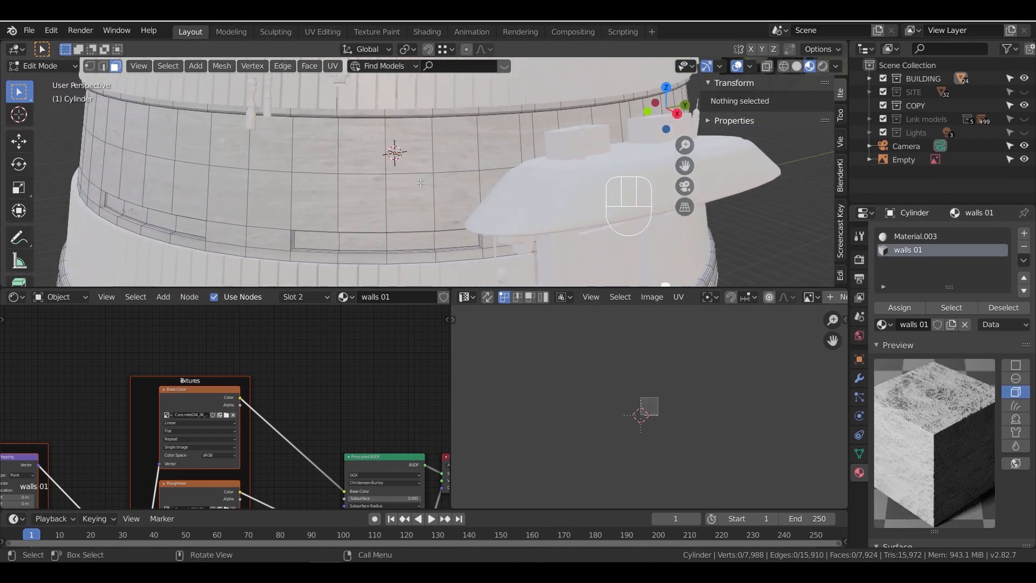
Select all faces assigned to walls 01 and unwrap them with Smart UV Project at the 66° angle limit
{"action": "key", "text": "Tab"}
{"action": "key", "text": "Tab"}
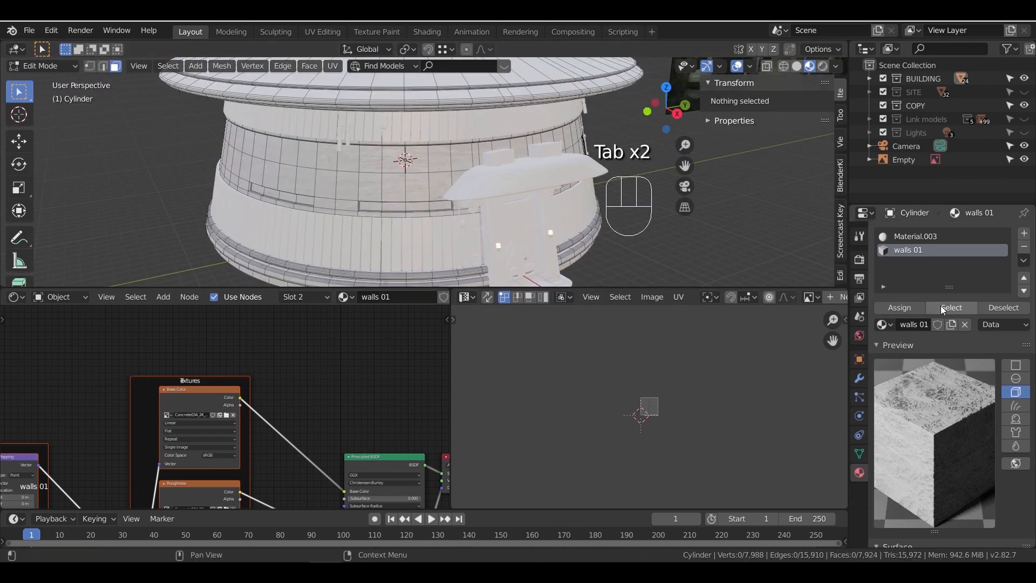
{"action": "middle_click_drag", "start_coordinate": [453, 179], "coordinate": [411, 183]}
{"action": "scroll", "coordinate": [411, 182], "scroll_direction": "up", "scroll_amount": 5}
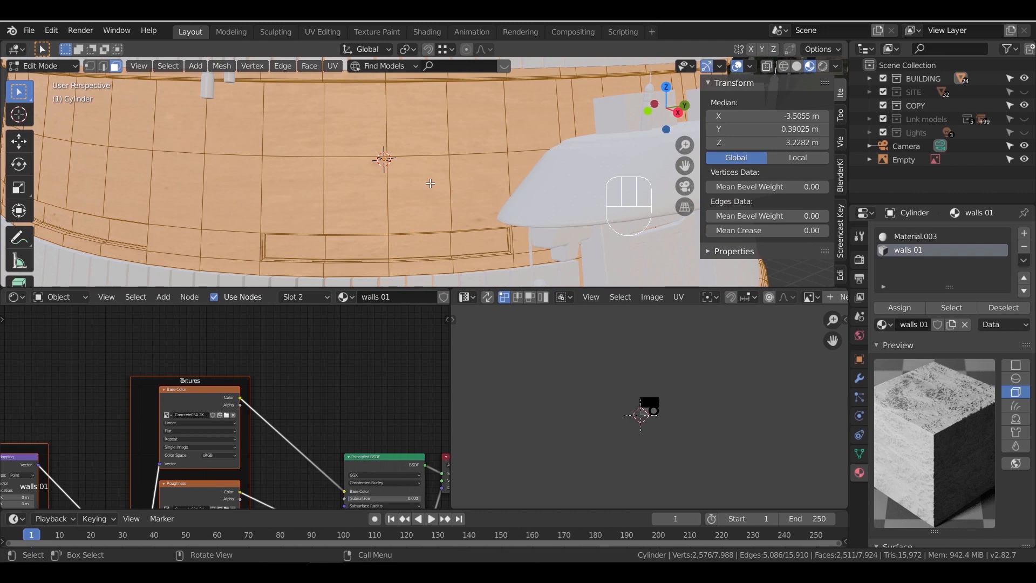
{"action": "key", "text": "u"}
{"action": "left_click", "coordinate": [411, 182]}
{"action": "left_click", "coordinate": [440, 280]}
{"action": "scroll", "coordinate": [431, 254], "scroll_direction": "down", "scroll_amount": 3}
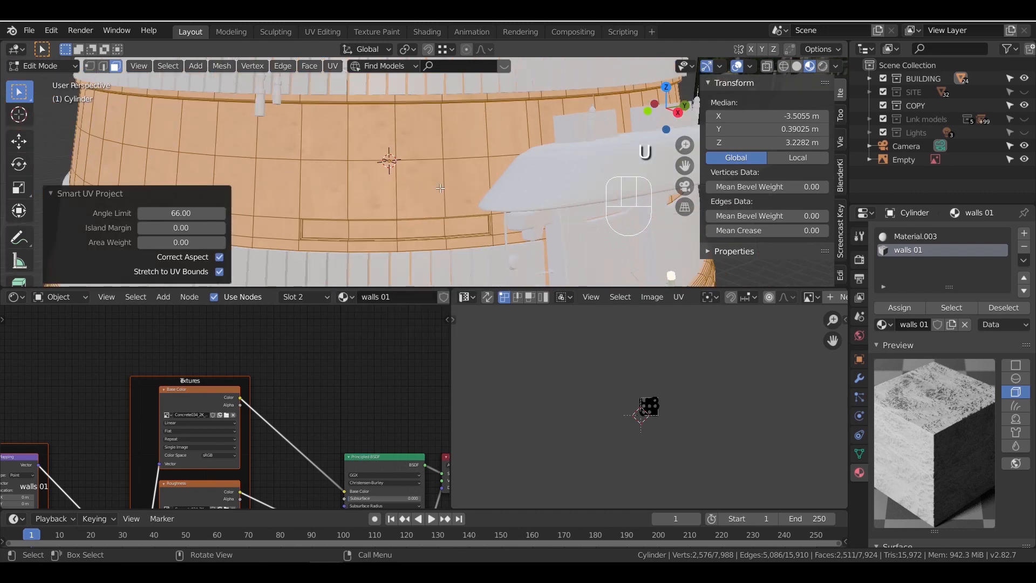
Scale up all the wall UV islands in the UV editor to make the concrete texture repeat more often
{"action": "key", "text": "a"}
{"action": "key", "text": "s"}
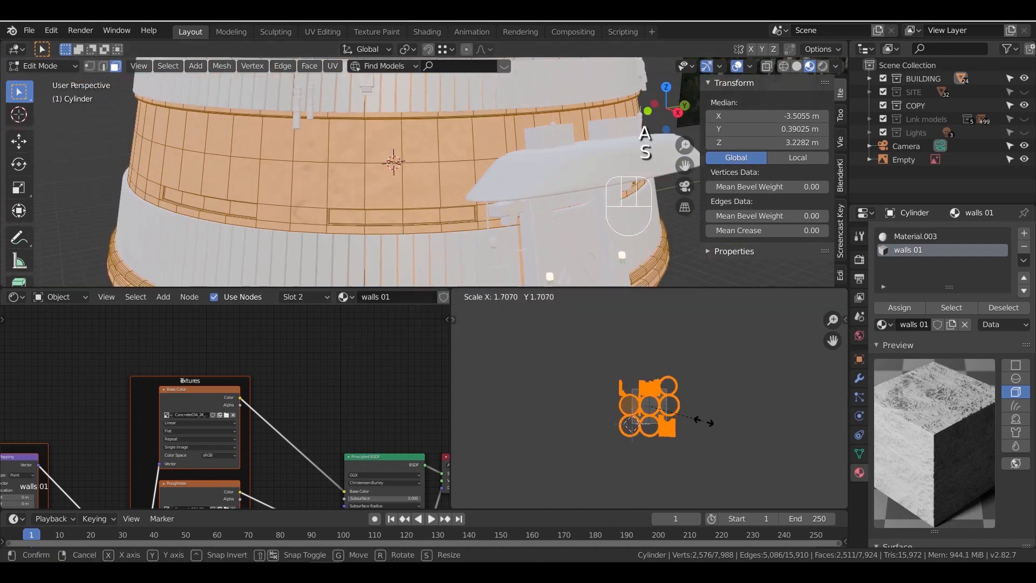
{"action": "key", "text": "5"}
{"action": "key", "text": "Return"}
{"action": "key", "text": "Tab"}
{"action": "key", "text": "Tab"}
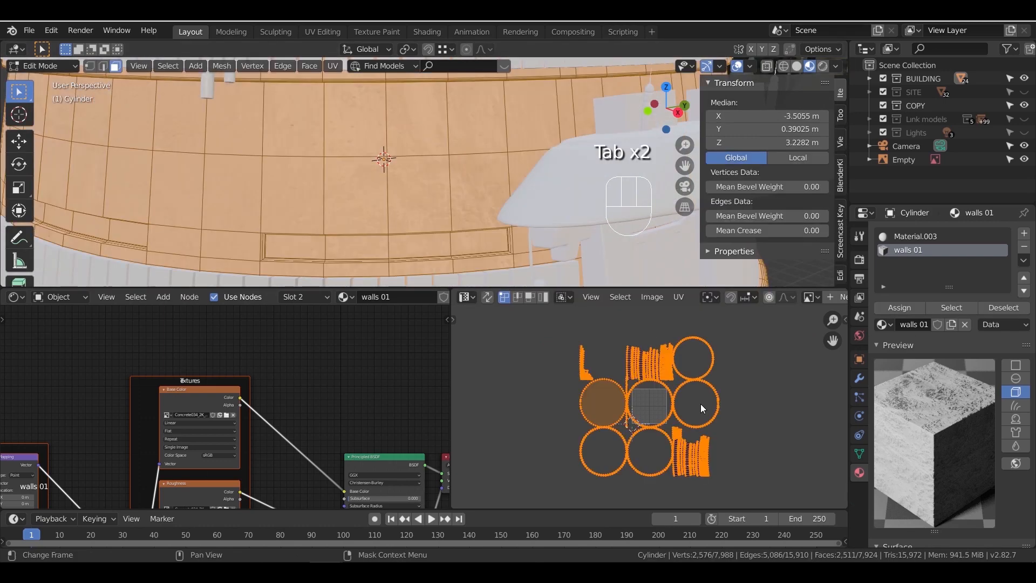
Rescale the wall UV islands again and check the concrete's texture size on the building
{"action": "key", "text": "s"}
{"action": "left_click", "coordinate": [586, 267]}
{"action": "key", "text": "Tab"}
{"action": "scroll", "coordinate": [421, 216], "scroll_direction": "down", "scroll_amount": 3}
{"action": "middle_click_drag", "start_coordinate": [424, 217], "coordinate": [380, 187]}
{"action": "scroll", "coordinate": [384, 197], "scroll_direction": "up", "scroll_amount": 4}
{"action": "scroll", "coordinate": [384, 197], "scroll_direction": "down", "scroll_amount": 2}
Readjust the scale of the wall UVs and inspect the concrete detail close up in Object Mode
{"action": "key", "text": "Tab"}
{"action": "key", "text": "s"}
{"action": "left_click", "coordinate": [769, 460]}
{"action": "key", "text": "Tab"}
{"action": "scroll", "coordinate": [404, 195], "scroll_direction": "up", "scroll_amount": 4}
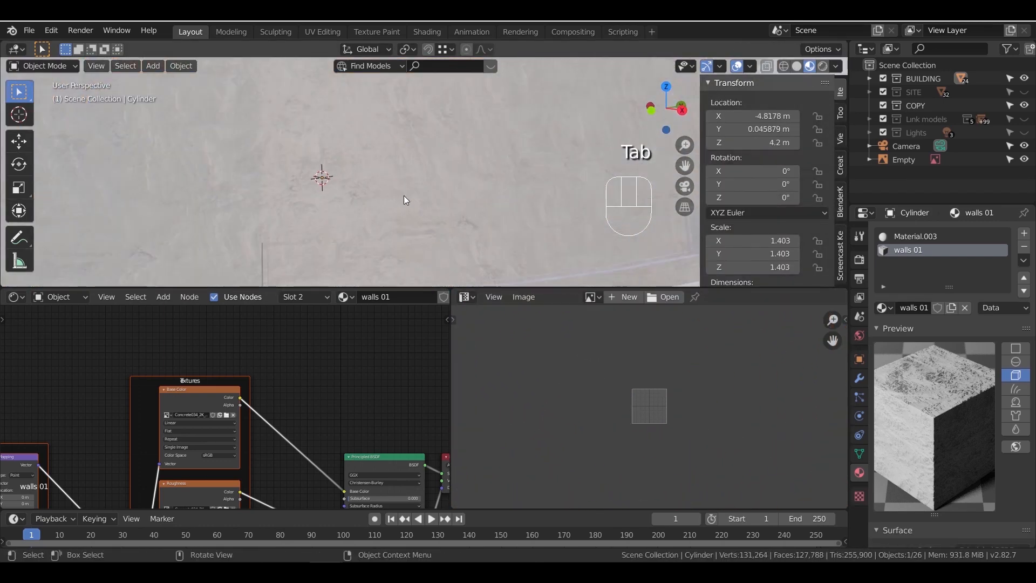
{"action": "scroll", "coordinate": [403, 195], "scroll_direction": "down", "scroll_amount": 4}
Fine-tune the wall UV scale once more and review the concrete from near and far
{"action": "key", "text": "Tab"}
{"action": "key", "text": "s"}
{"action": "left_click", "coordinate": [758, 450]}
{"action": "key", "text": "Tab"}
{"action": "middle_click_drag", "start_coordinate": [456, 189], "coordinate": [442, 212]}
{"action": "scroll", "coordinate": [377, 204], "scroll_direction": "up", "scroll_amount": 3}
{"action": "scroll", "coordinate": [403, 207], "scroll_direction": "down", "scroll_amount": 3}
{"action": "scroll", "coordinate": [399, 216], "scroll_direction": "down", "scroll_amount": 2}
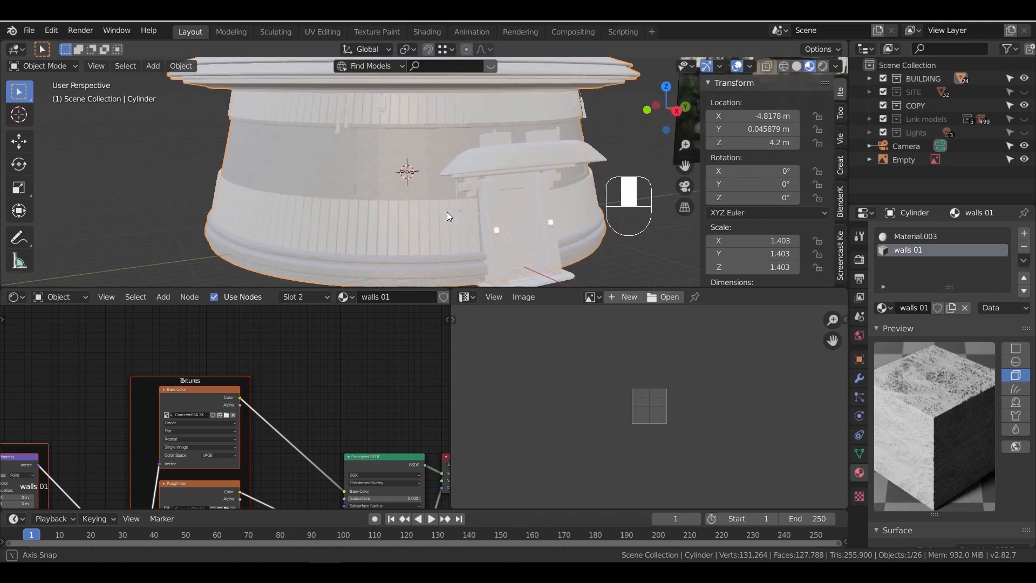
{"action": "scroll", "coordinate": [453, 212], "scroll_direction": "up", "scroll_amount": 5}
{"action": "scroll", "coordinate": [468, 205], "scroll_direction": "down", "scroll_amount": 4}
Set the Normal Map node's strength to 0.2 in the walls 01 material
{"action": "middle_click_drag", "start_coordinate": [304, 455], "coordinate": [367, 327]}
{"action": "scroll", "coordinate": [371, 409], "scroll_direction": "up", "scroll_amount": 1}
{"action": "middle_click_drag", "start_coordinate": [356, 405], "coordinate": [357, 370]}
{"action": "middle_click_drag", "start_coordinate": [359, 485], "coordinate": [241, 376]}
{"action": "scroll", "coordinate": [359, 429], "scroll_direction": "up", "scroll_amount": 4}
{"action": "scroll", "coordinate": [270, 406], "scroll_direction": "down", "scroll_amount": 1}
{"action": "left_click_drag", "start_coordinate": [337, 402], "coordinate": [351, 451]}
{"action": "left_click", "coordinate": [259, 427]}
{"action": "left_click", "coordinate": [237, 390]}
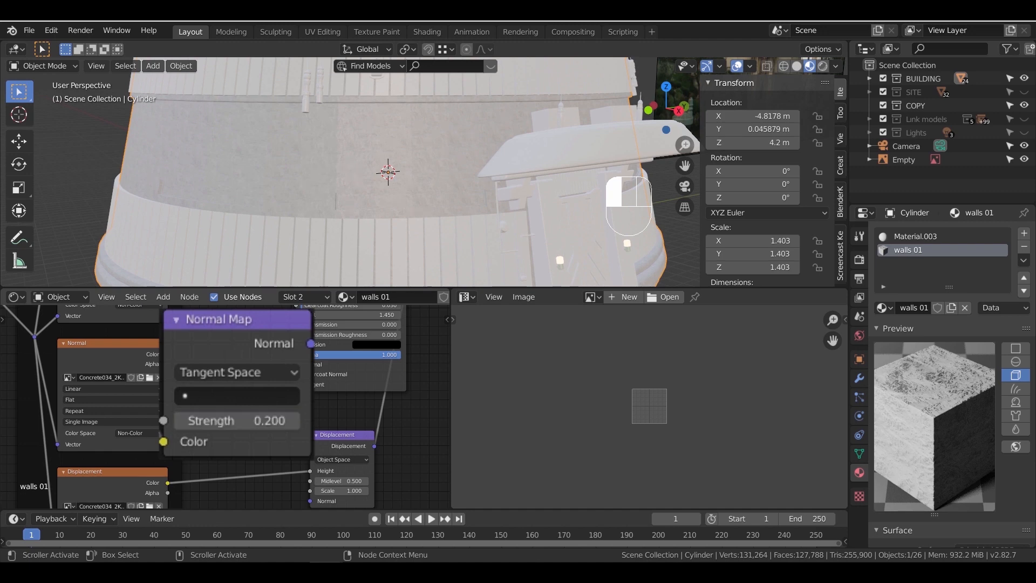
Delete the Displacement image texture and the Displacement node from the walls 01 node tree
{"action": "scroll", "coordinate": [273, 442], "scroll_direction": "down", "scroll_amount": 5}
{"action": "left_click", "coordinate": [155, 465]}
{"action": "key", "text": "x"}
{"action": "left_click", "coordinate": [329, 436]}
{"action": "key", "text": "x"}
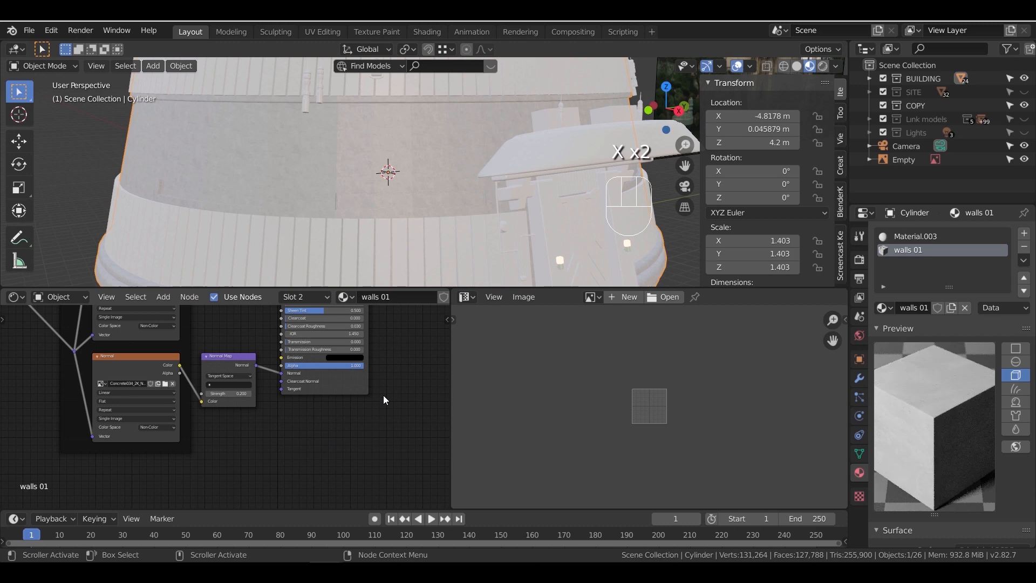
{"action": "mouse_move", "coordinate": [386, 410]}
{"action": "middle_mouse_down"}
{"action": "mouse_move", "coordinate": [335, 433]}
{"action": "mouse_move", "coordinate": [345, 453]}
{"action": "mouse_move", "coordinate": [369, 420]}
{"action": "mouse_move", "coordinate": [386, 426]}
{"action": "middle_mouse_up"}
{"action": "middle_click_drag", "start_coordinate": [260, 347], "coordinate": [351, 423]}
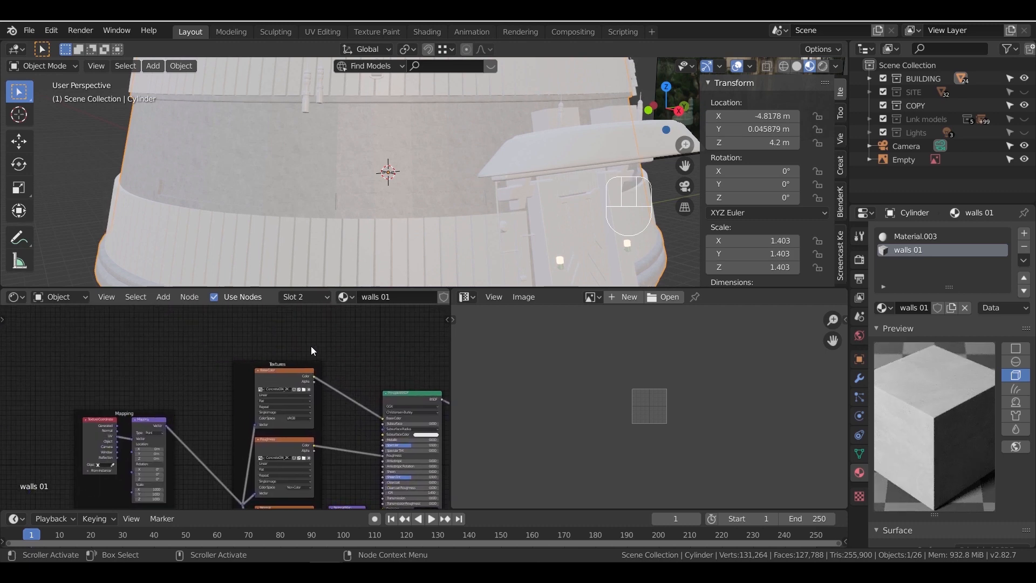
Load Mask_Base Material in a temporary slot, copy its Mask group node, and remove the slot to return to walls 01
{"action": "scroll", "coordinate": [422, 189], "scroll_direction": "down", "scroll_amount": 5}
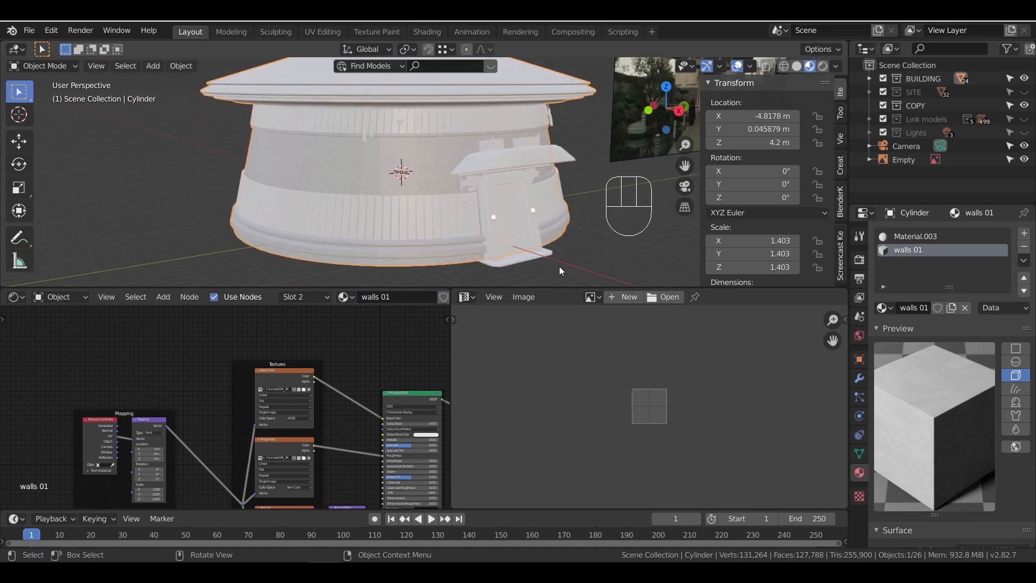
{"action": "left_click", "coordinate": [1024, 234]}
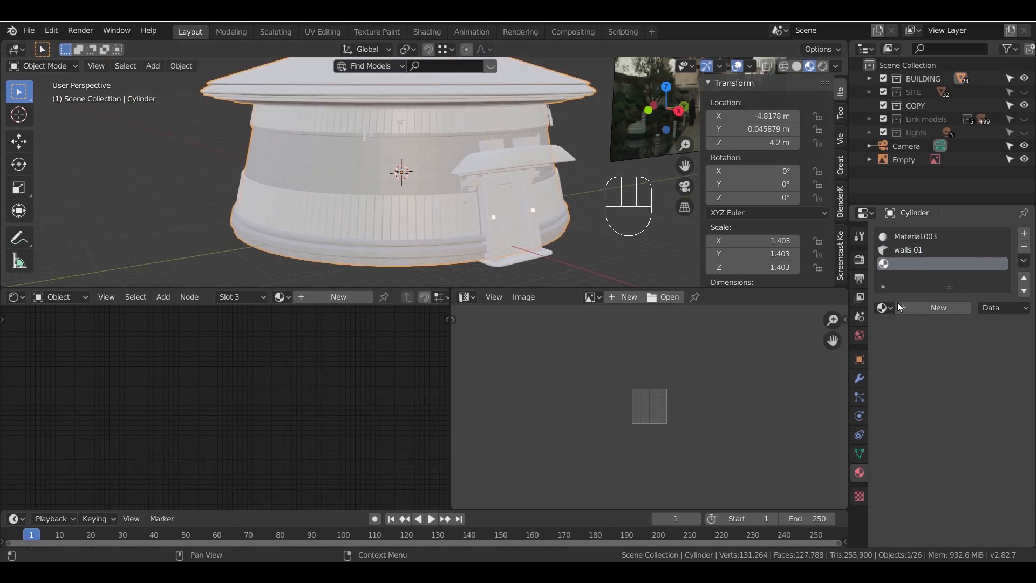
{"action": "left_click", "coordinate": [884, 308]}
{"action": "type", "text": "mask"}
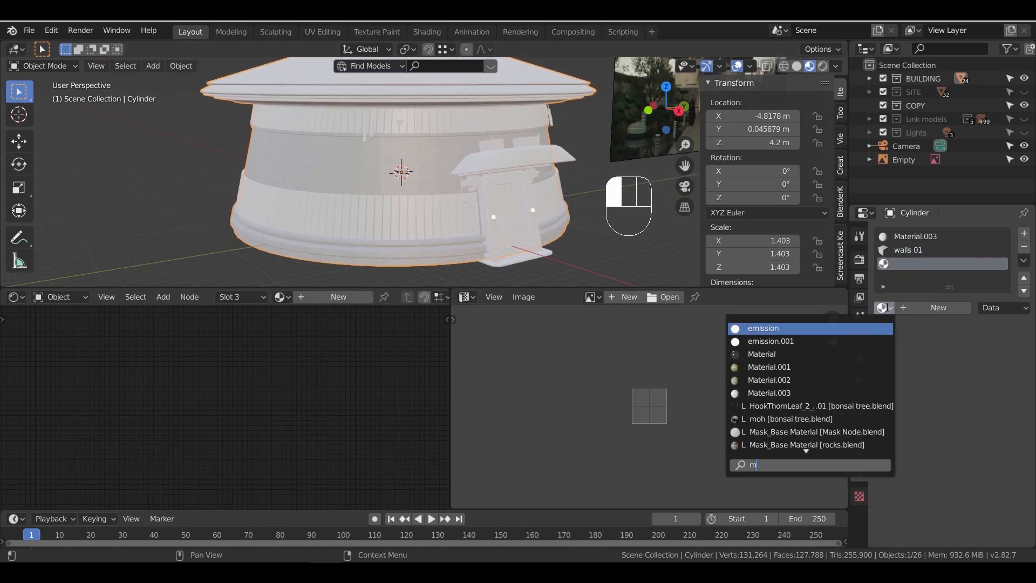
{"action": "left_click", "coordinate": [821, 328]}
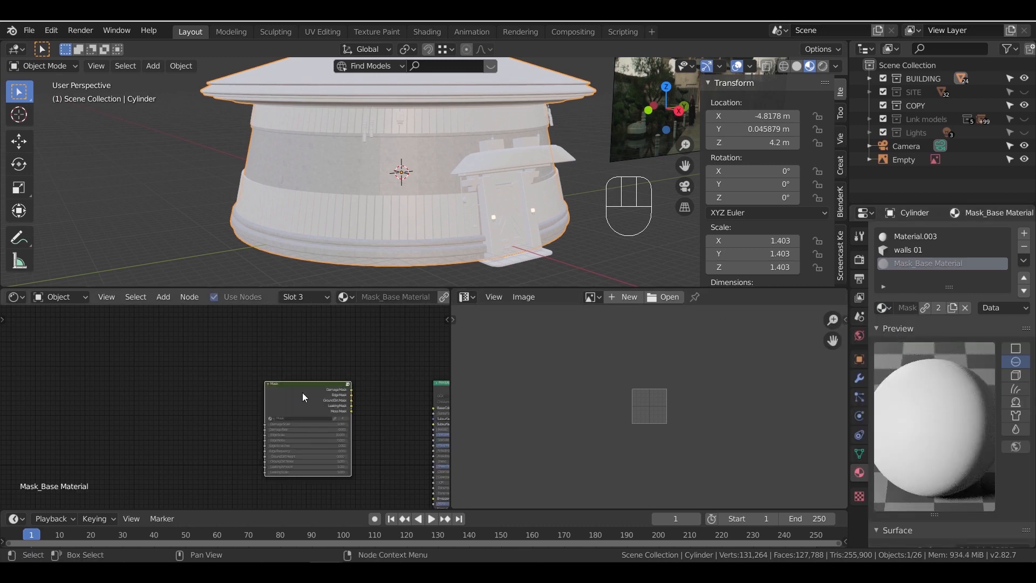
{"action": "key", "text": "ctrl+c"}
{"action": "left_click", "coordinate": [908, 250]}
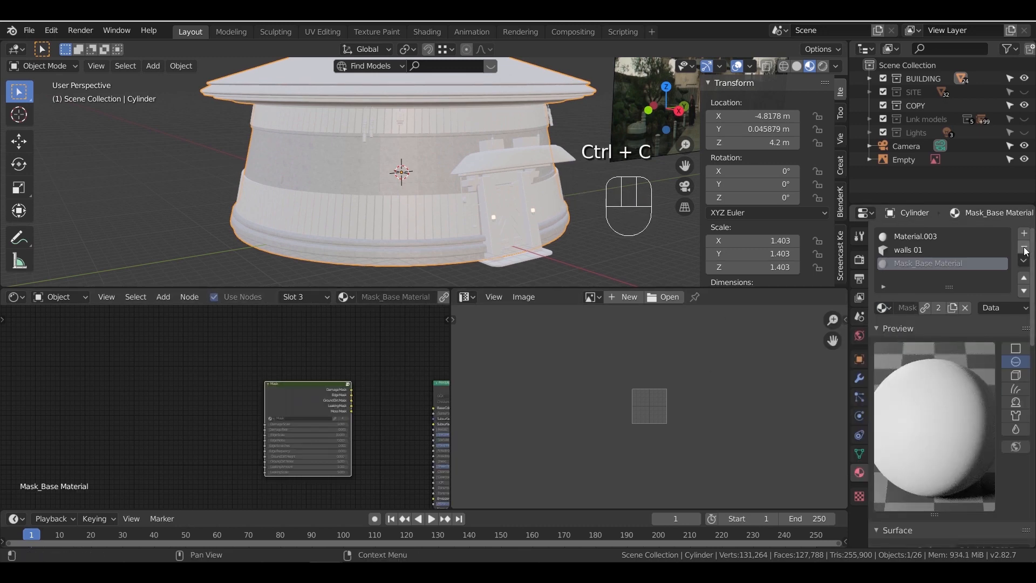
Paste the Mask group node into walls 01 above the Textures frame
{"action": "middle_click_drag", "start_coordinate": [332, 310], "coordinate": [299, 361]}
{"action": "key", "text": "ctrl+v"}
{"action": "left_click", "coordinate": [272, 310]}
{"action": "scroll", "coordinate": [316, 388], "scroll_direction": "up", "scroll_amount": 3}
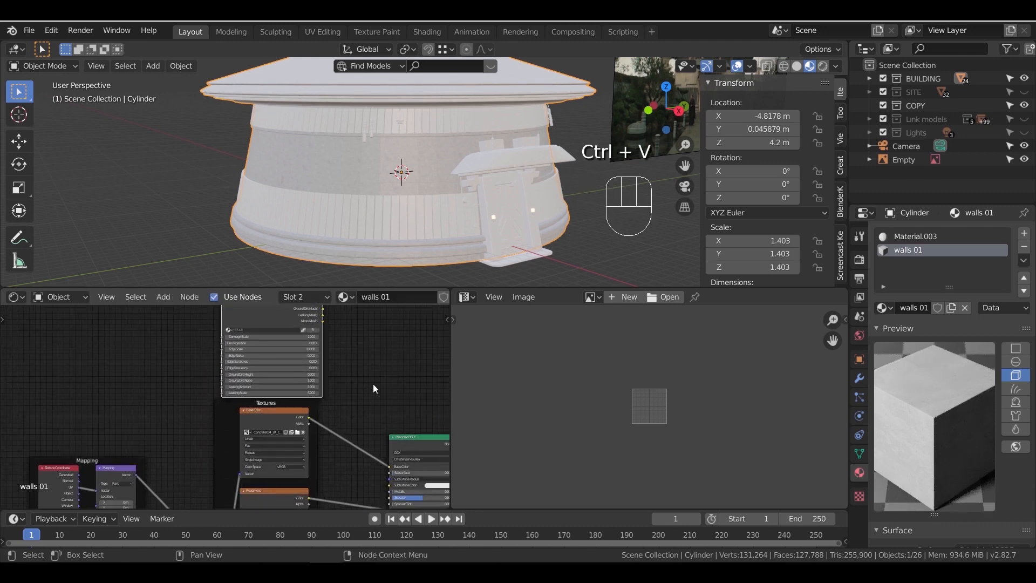
Insert a MixRGB node between the Base Color texture and the Principled BSDF, placing it beside the Mask group
{"action": "key", "text": "shift+a"}
{"action": "mouse_move", "coordinate": [303, 477]}
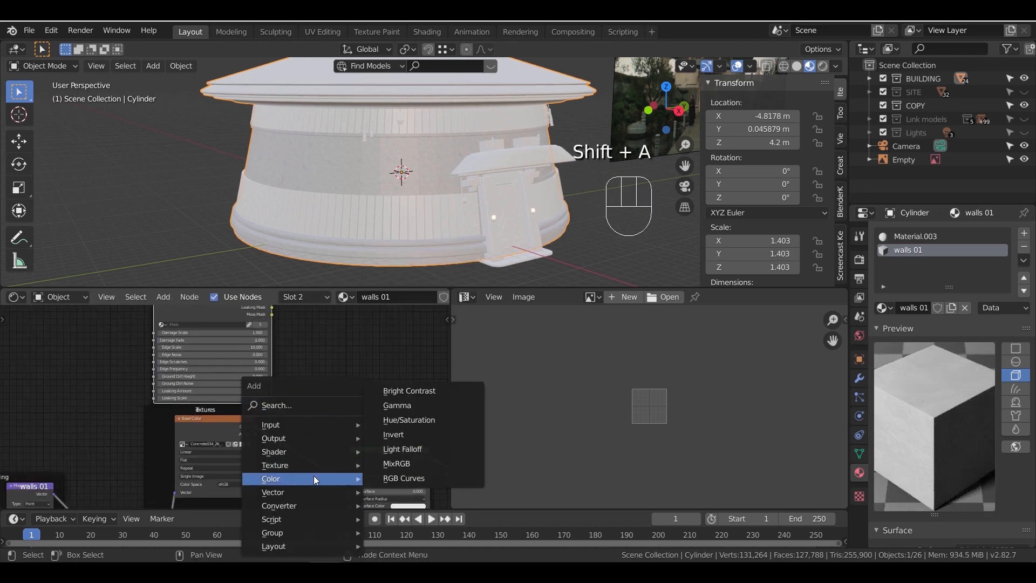
{"action": "left_click", "coordinate": [394, 463]}
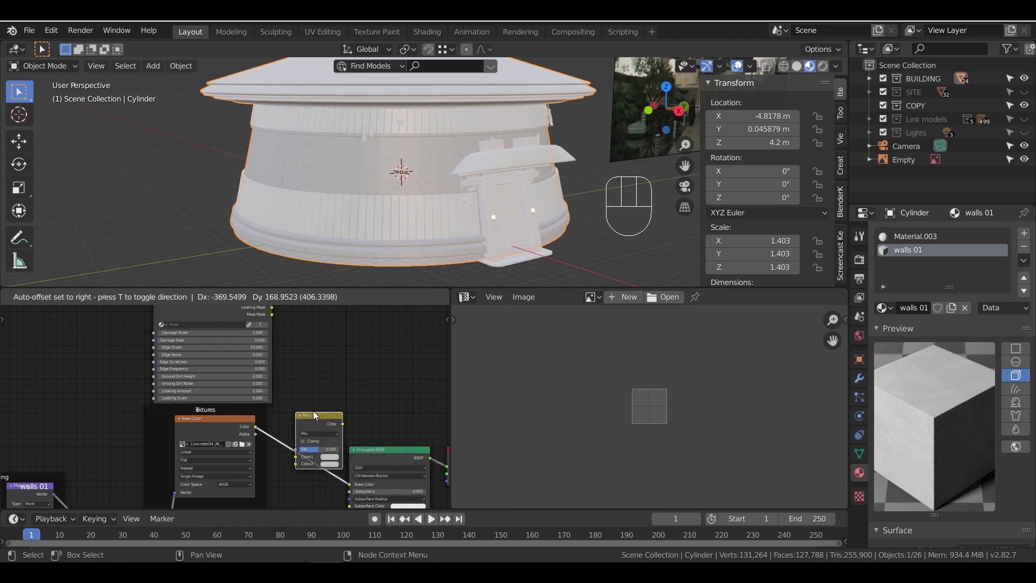
{"action": "left_click", "coordinate": [302, 412]}
{"action": "scroll", "coordinate": [303, 412], "scroll_direction": "up", "scroll_amount": 2}
{"action": "middle_click_drag", "start_coordinate": [321, 352], "coordinate": [268, 445]}
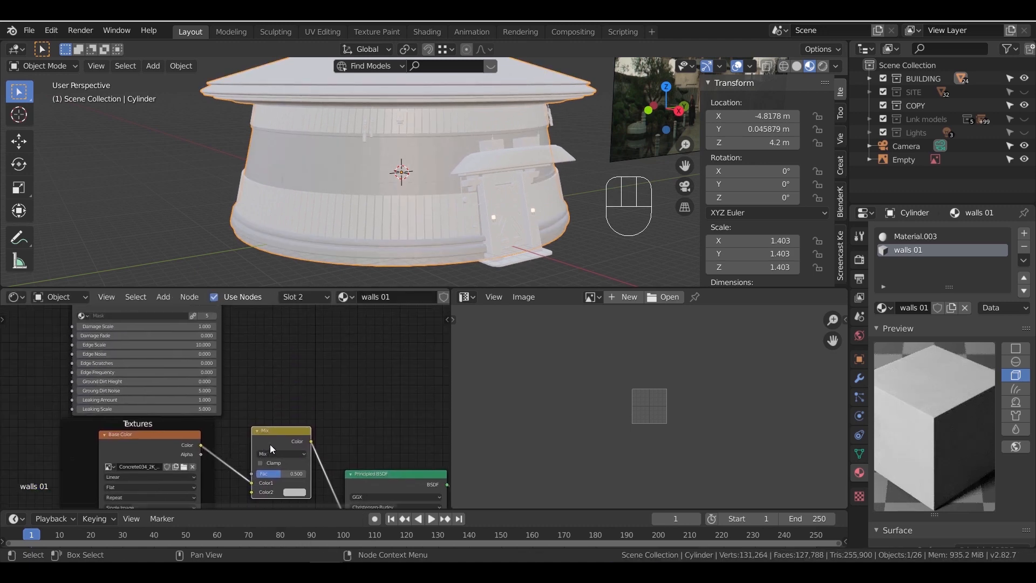
{"action": "middle_click_drag", "start_coordinate": [330, 415], "coordinate": [343, 434]}
{"action": "left_click_drag", "start_coordinate": [276, 438], "coordinate": [316, 317]}
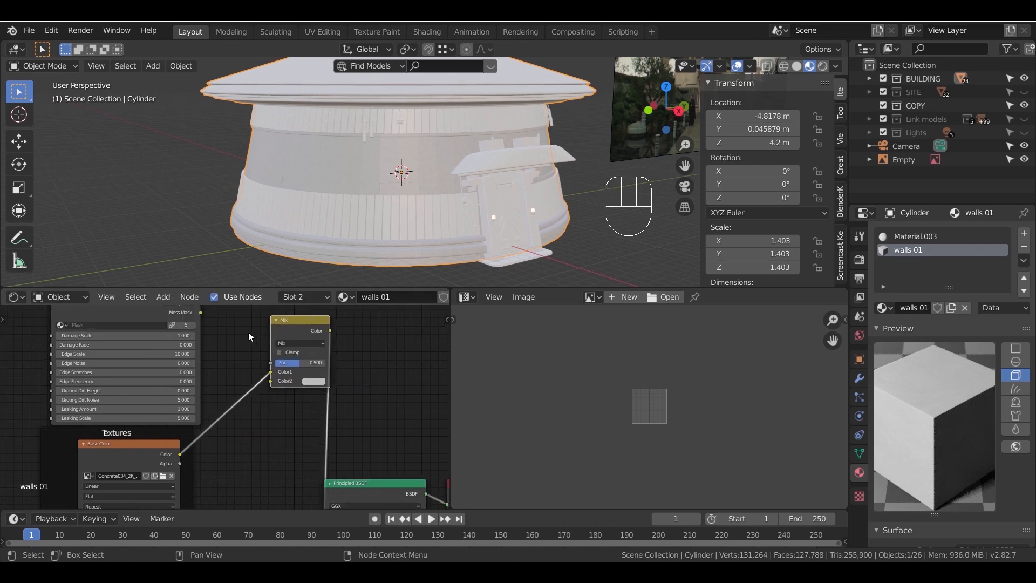
{"action": "middle_click_drag", "start_coordinate": [249, 332], "coordinate": [244, 392]}
{"action": "scroll", "coordinate": [243, 415], "scroll_direction": "up", "scroll_amount": 6}
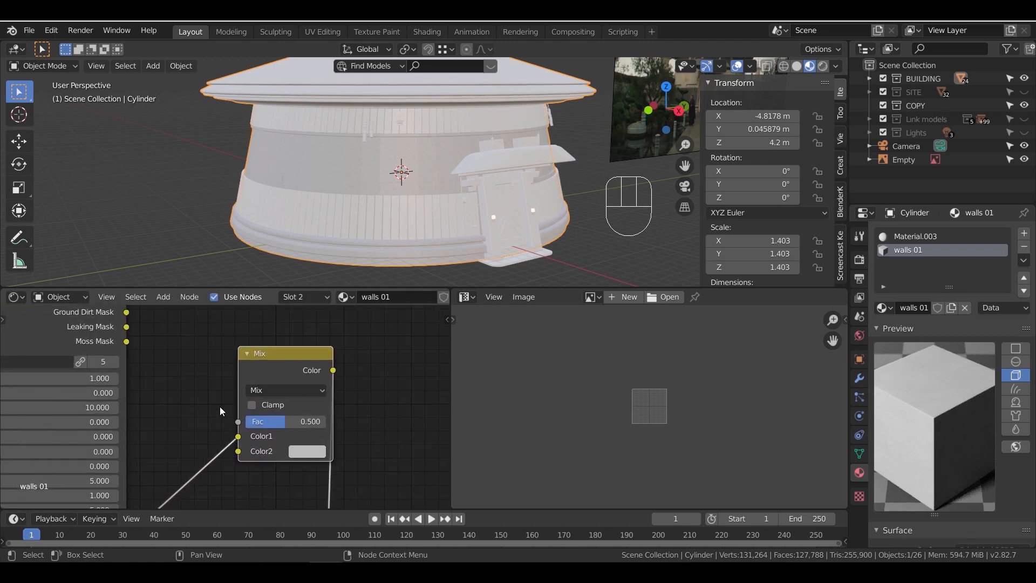
Duplicate the Mix node and insert the copy between the Base Color texture and the first Mix node
{"action": "scroll", "coordinate": [220, 407], "scroll_direction": "down", "scroll_amount": 8}
{"action": "middle_click_drag", "start_coordinate": [288, 476], "coordinate": [322, 402]}
{"action": "scroll", "coordinate": [325, 403], "scroll_direction": "down", "scroll_amount": 2}
{"action": "left_click_drag", "start_coordinate": [333, 434], "coordinate": [374, 429]}
{"action": "left_click_drag", "start_coordinate": [278, 324], "coordinate": [298, 341]}
{"action": "key", "text": "shift+d"}
{"action": "left_click", "coordinate": [239, 389]}
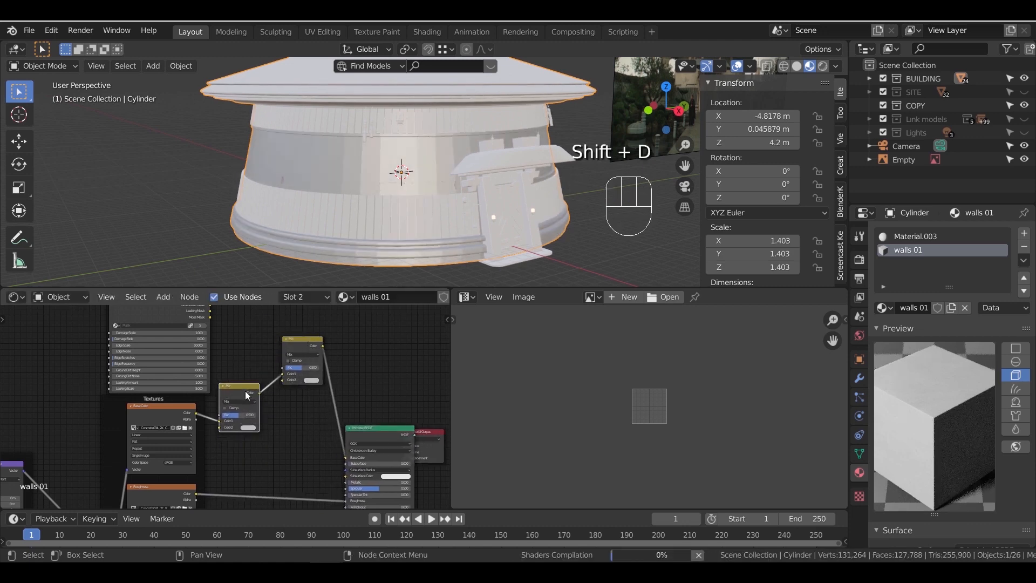
{"action": "left_click_drag", "start_coordinate": [246, 395], "coordinate": [252, 408]}
Set the duplicated Mix node's Color2 to hex BCAC72 and its factor to 0.3
{"action": "scroll", "coordinate": [259, 426], "scroll_direction": "up", "scroll_amount": 6}
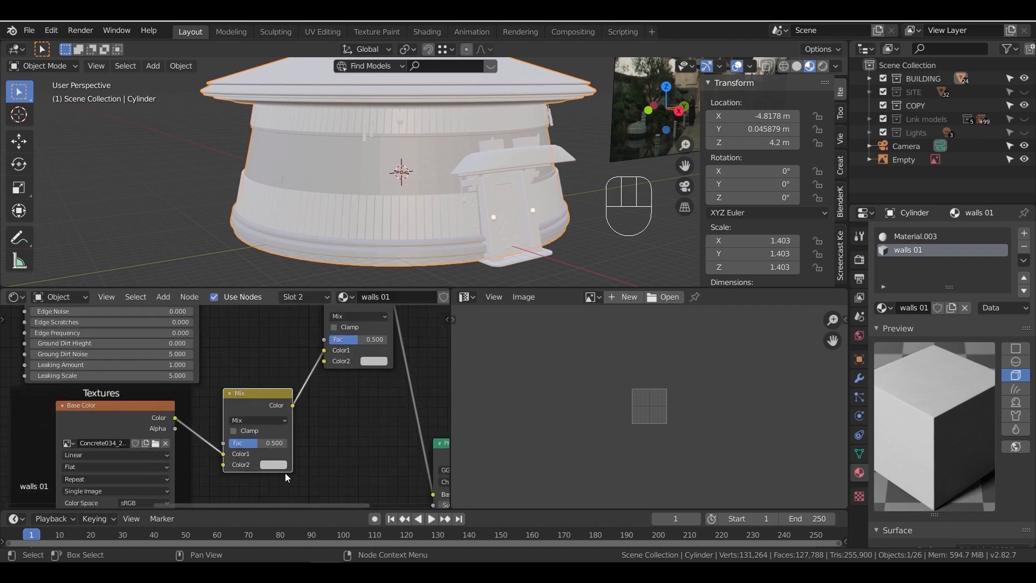
{"action": "middle_click_drag", "start_coordinate": [286, 471], "coordinate": [298, 424]}
{"action": "scroll", "coordinate": [300, 418], "scroll_direction": "up", "scroll_amount": 3}
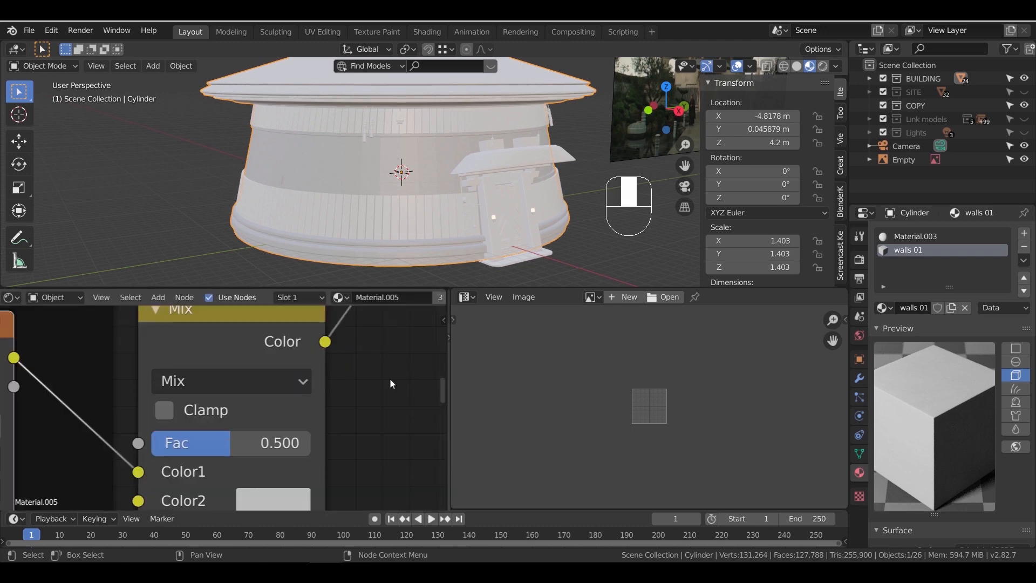
{"action": "left_click", "coordinate": [306, 501]}
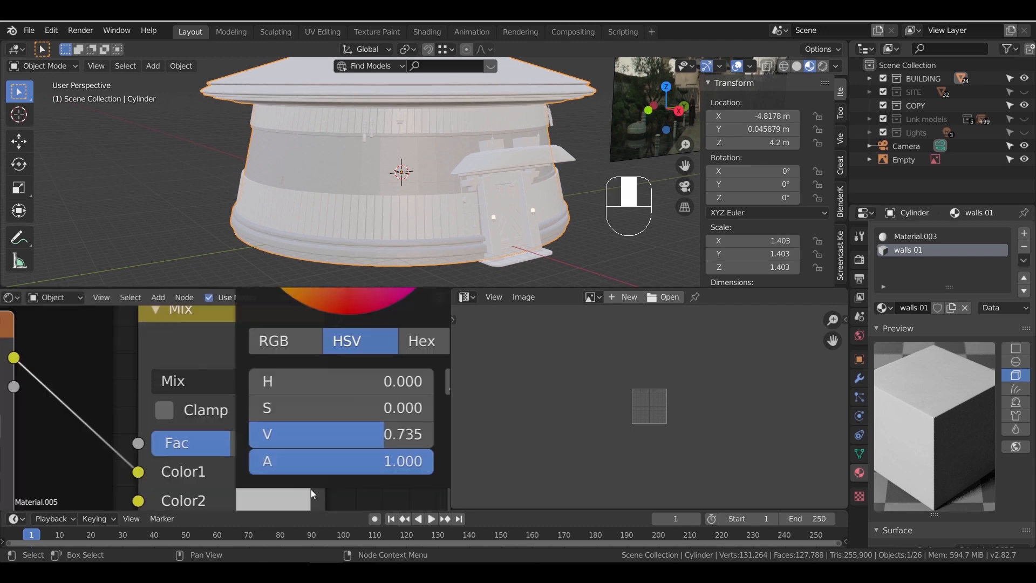
{"action": "left_click", "coordinate": [432, 342]}
{"action": "left_click", "coordinate": [407, 378]}
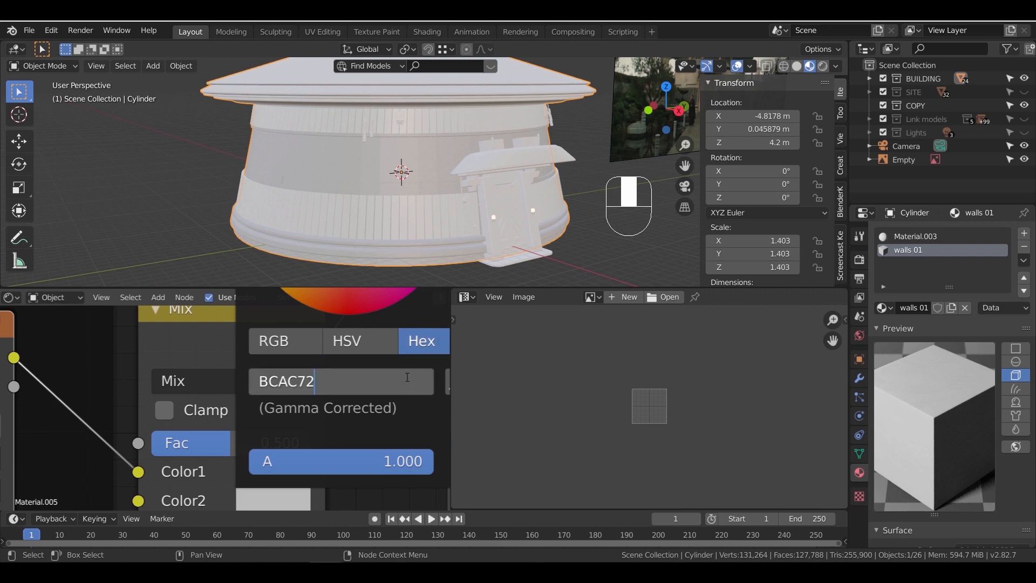
{"action": "key", "text": "Return"}
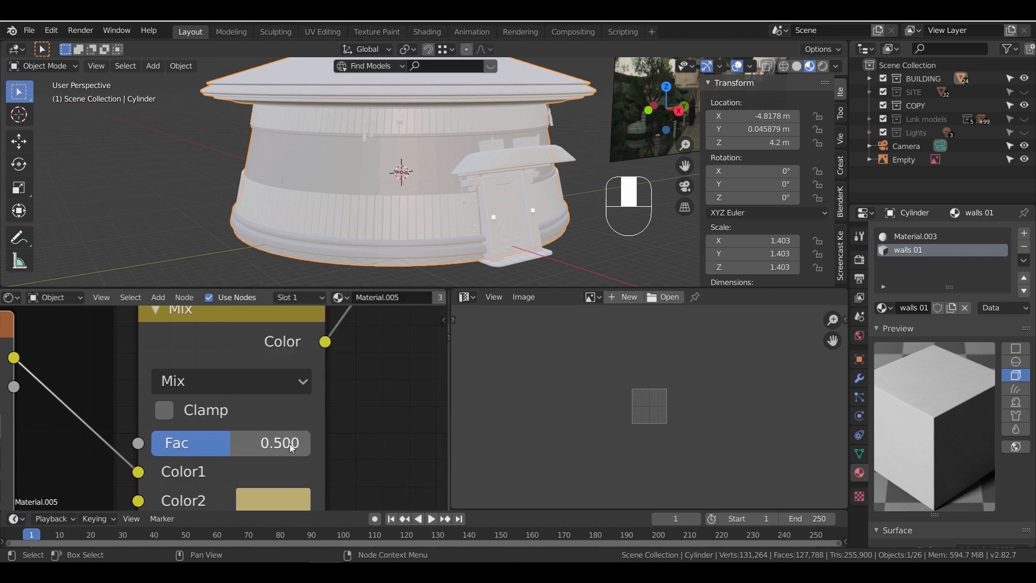
{"action": "left_click", "coordinate": [292, 447]}
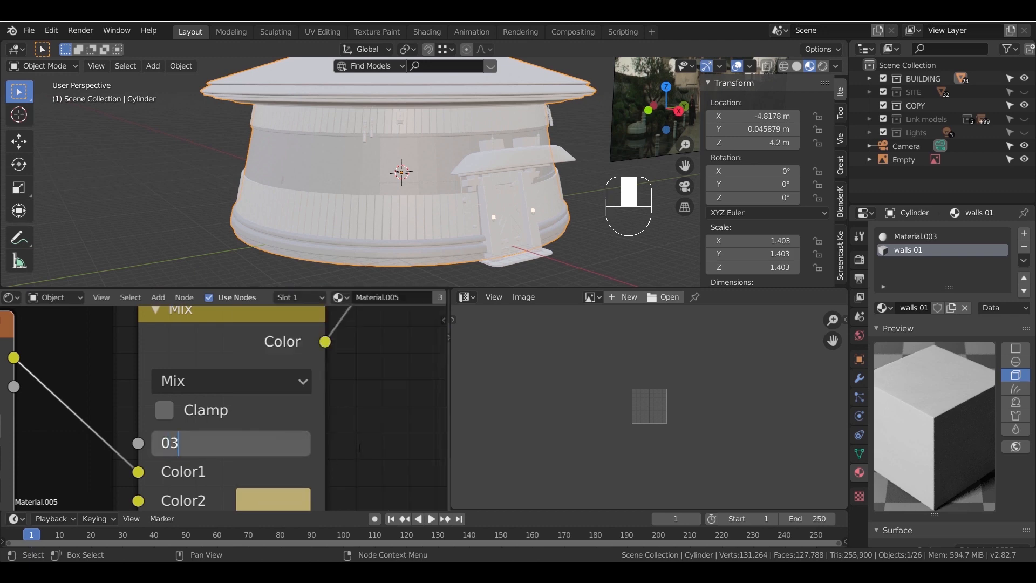
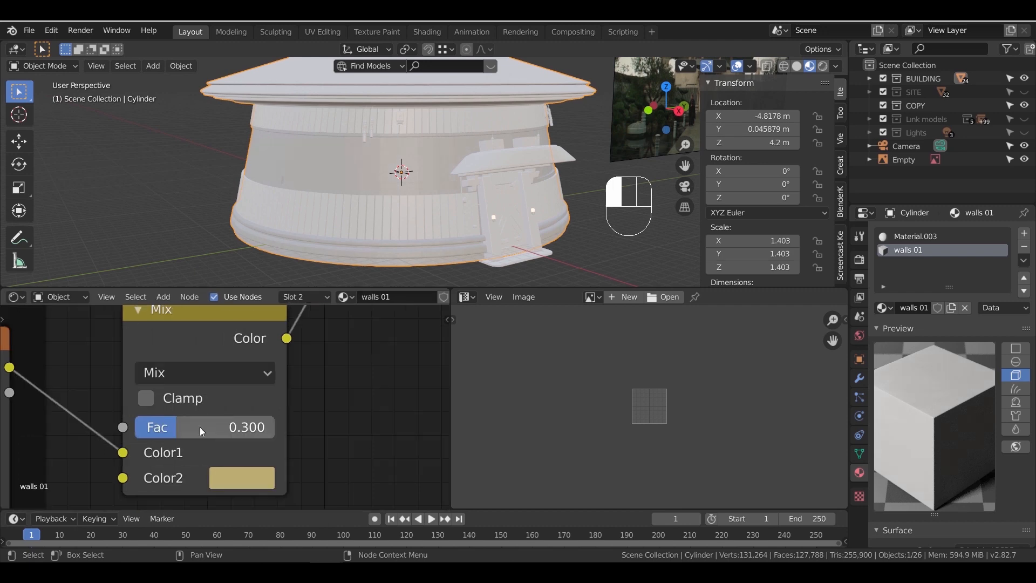
Set Color2 of the Mix node feeding the Principled BSDF to hex 675F3F
{"action": "scroll", "coordinate": [265, 398], "scroll_direction": "down", "scroll_amount": 5}
{"action": "scroll", "coordinate": [268, 400], "scroll_direction": "up", "scroll_amount": 4}
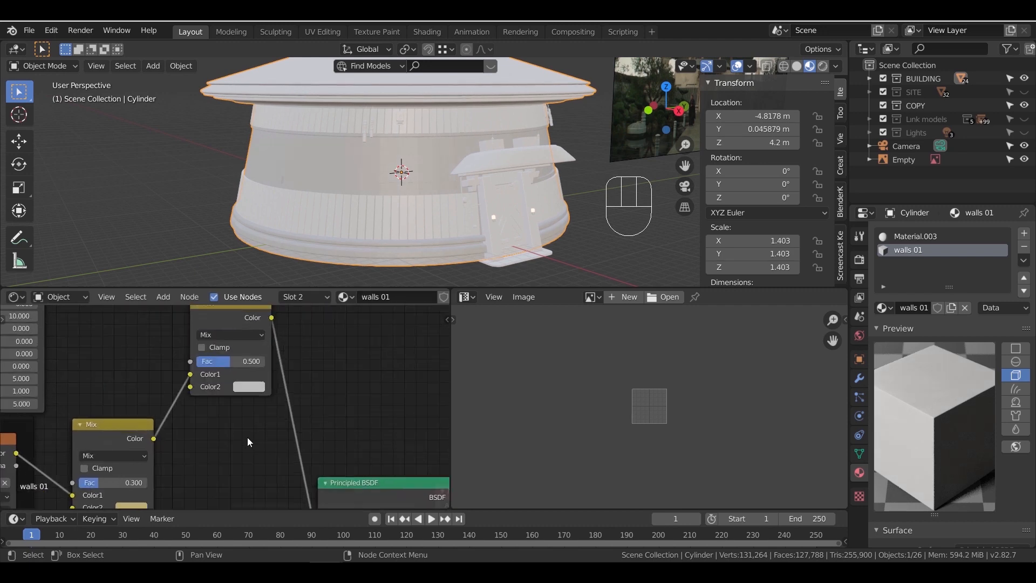
{"action": "scroll", "coordinate": [271, 381], "scroll_direction": "up", "scroll_amount": 3}
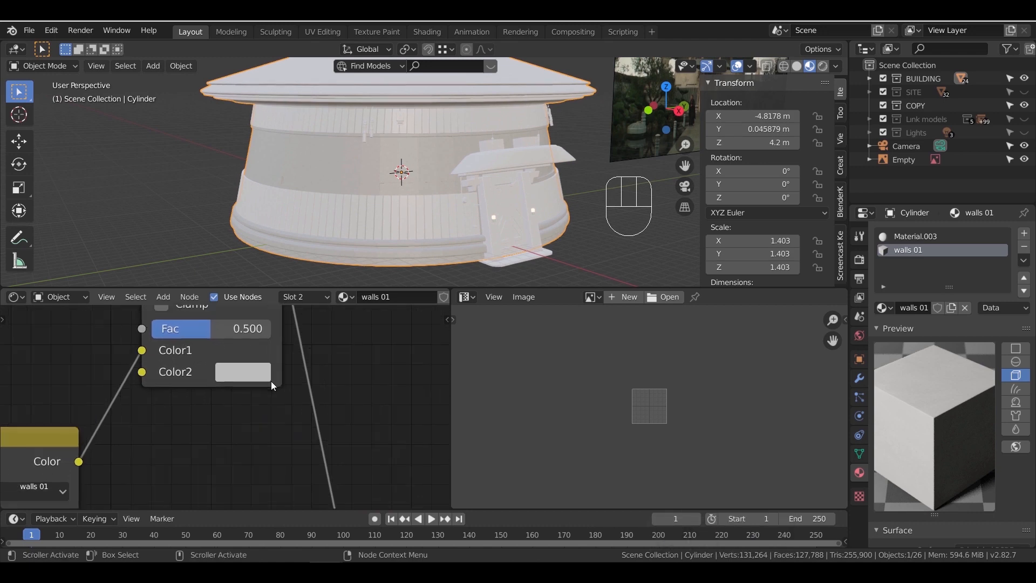
{"action": "left_click", "coordinate": [276, 416]}
{"action": "left_click", "coordinate": [341, 298]}
{"action": "type", "text": "675F3F"}
{"action": "key", "text": "Return"}
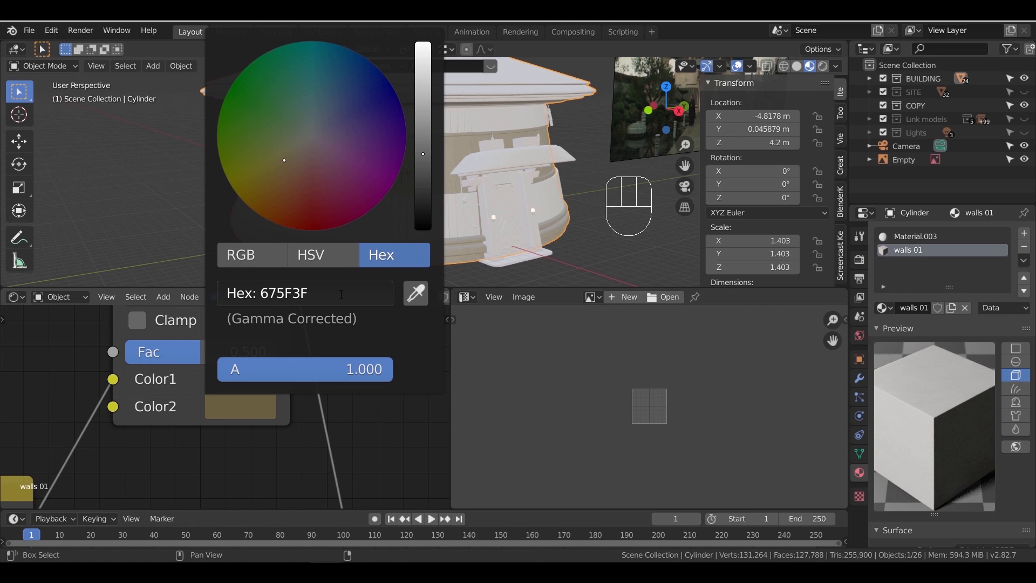
{"action": "scroll", "coordinate": [232, 408], "scroll_direction": "down", "scroll_amount": 8}
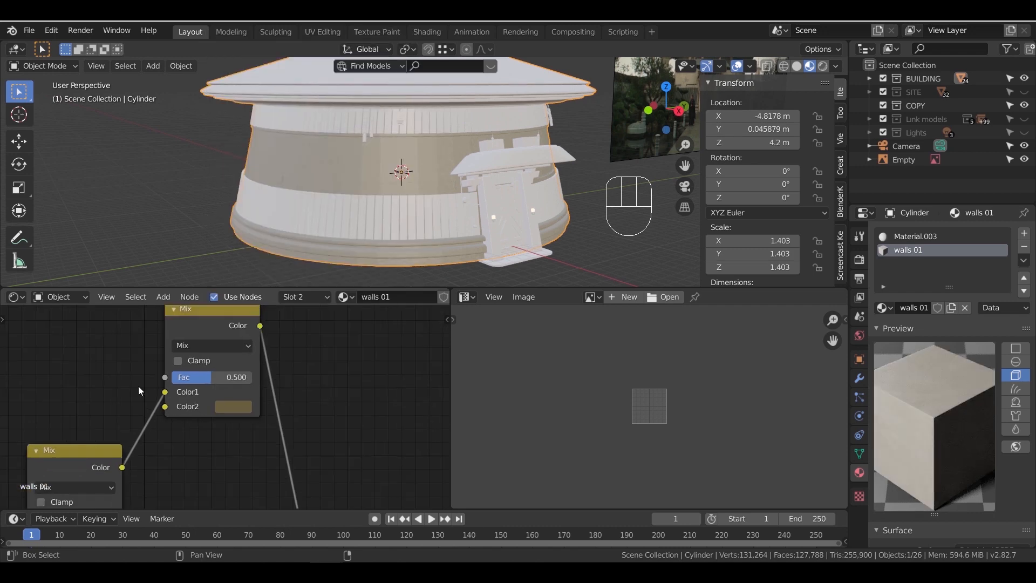
Connect the Mask group's Edge Mask output to the factor of the Mix node feeding the Principled BSDF
{"action": "middle_click_drag", "start_coordinate": [92, 343], "coordinate": [216, 412]}
{"action": "scroll", "coordinate": [215, 411], "scroll_direction": "down", "scroll_amount": 1}
{"action": "middle_click_drag", "start_coordinate": [189, 369], "coordinate": [174, 402]}
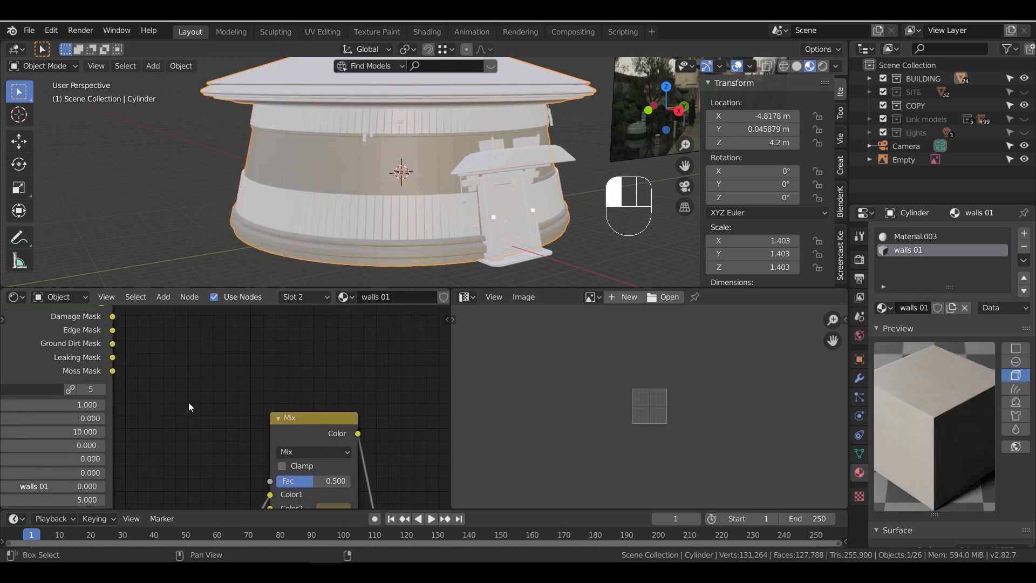
{"action": "left_click_drag", "start_coordinate": [114, 331], "coordinate": [270, 481]}
{"action": "middle_click_drag", "start_coordinate": [194, 474], "coordinate": [363, 418]}
Set the Mask group's Edge Scale to 12 and Edge Noise to 11
{"action": "scroll", "coordinate": [313, 423], "scroll_direction": "up", "scroll_amount": 3}
{"action": "scroll", "coordinate": [339, 415], "scroll_direction": "up", "scroll_amount": 2}
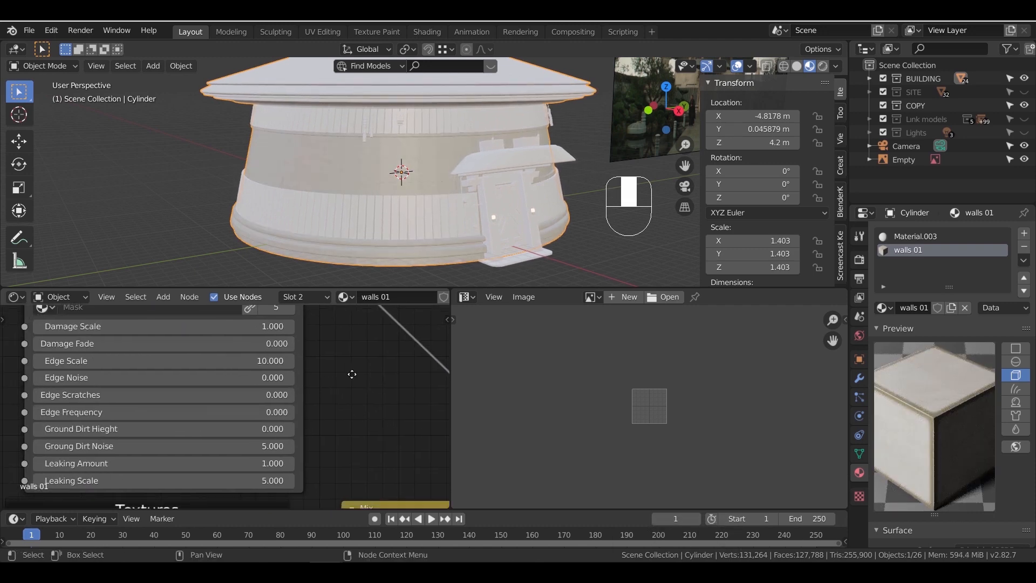
{"action": "left_click", "coordinate": [302, 364]}
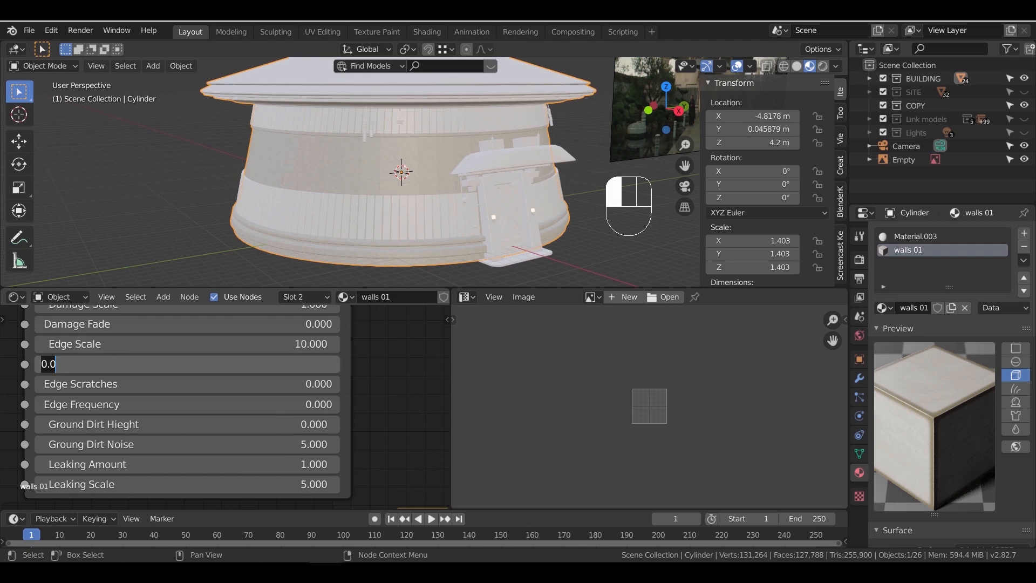
{"action": "type", "text": "10"}
{"action": "key", "text": "Return"}
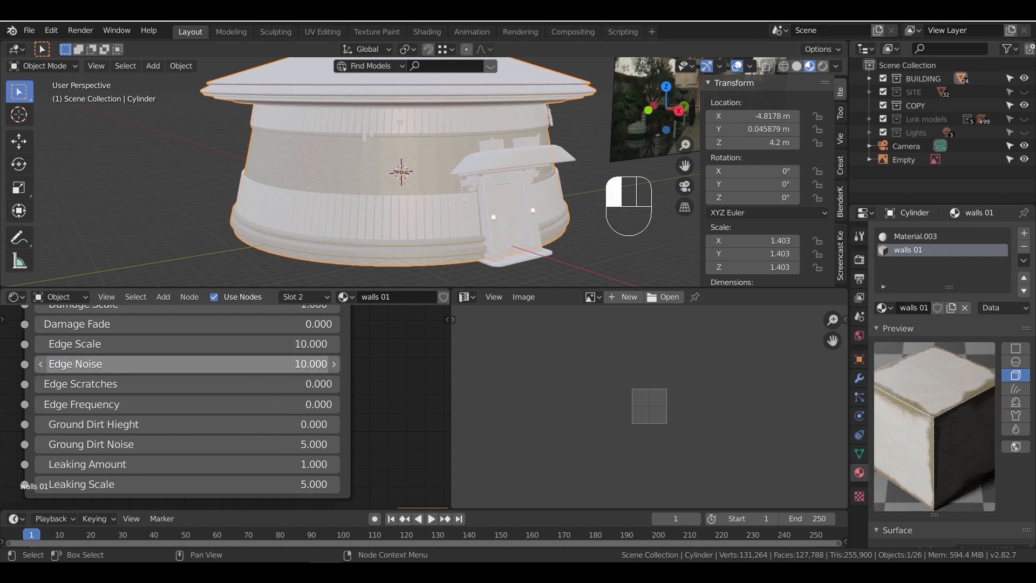
{"action": "left_click", "coordinate": [302, 344]}
{"action": "type", "text": "12"}
{"action": "key", "text": "Return"}
{"action": "left_click", "coordinate": [302, 364]}
{"action": "type", "text": "11"}
{"action": "key", "text": "Return"}
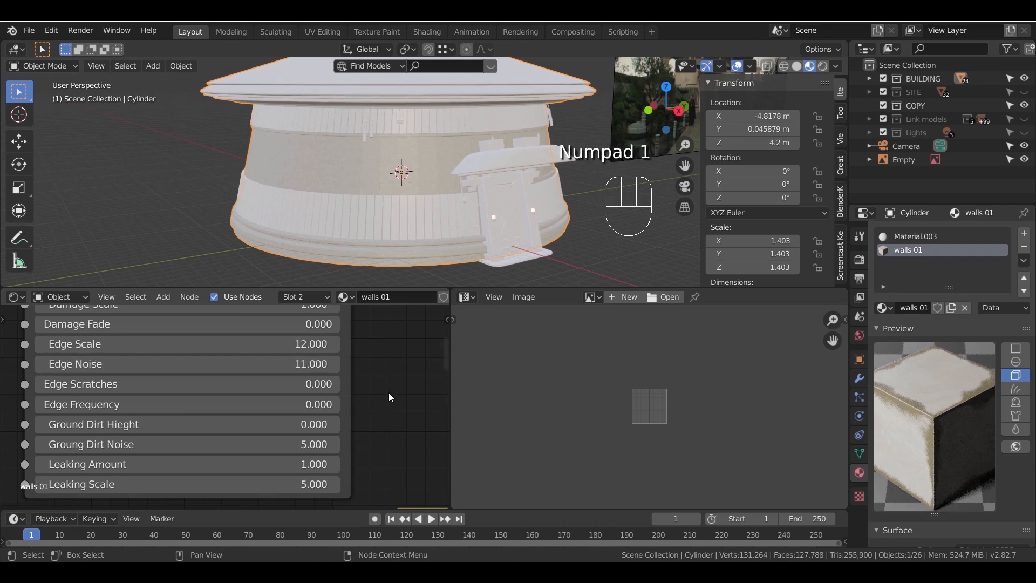
Select the faces of the narrow recessed strips low on the wall on one side of the entrance in Edit Mode
{"action": "mouse_move", "coordinate": [418, 187]}
{"action": "middle_mouse_down"}
{"action": "mouse_move", "coordinate": [454, 212]}
{"action": "mouse_move", "coordinate": [432, 215]}
{"action": "mouse_move", "coordinate": [379, 193]}
{"action": "mouse_move", "coordinate": [419, 197]}
{"action": "mouse_move", "coordinate": [407, 197]}
{"action": "middle_mouse_up"}
{"action": "scroll", "coordinate": [406, 193], "scroll_direction": "up", "scroll_amount": 6}
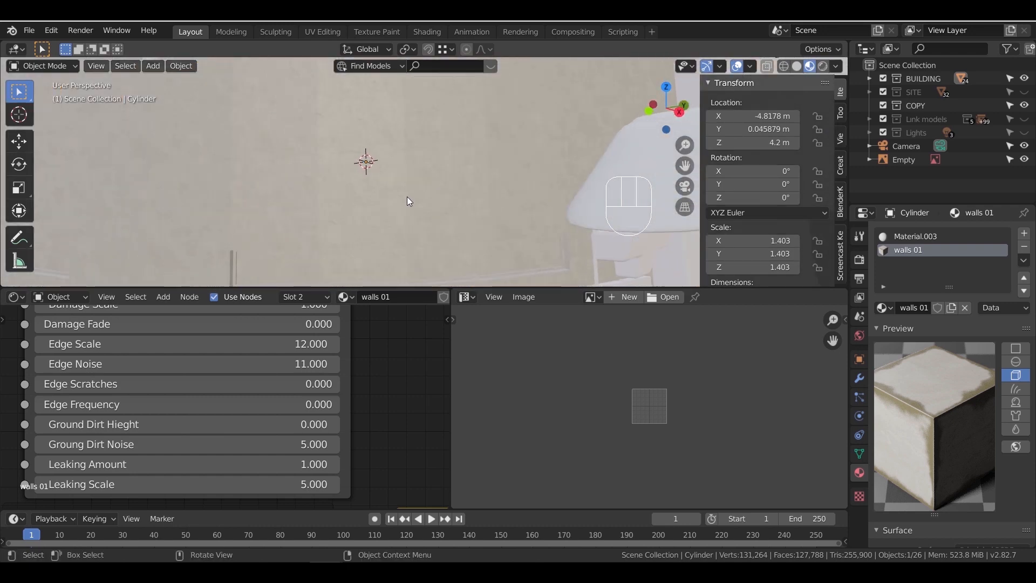
{"action": "scroll", "coordinate": [407, 197], "scroll_direction": "down", "scroll_amount": 6}
{"action": "middle_click_drag", "start_coordinate": [407, 209], "coordinate": [425, 204]}
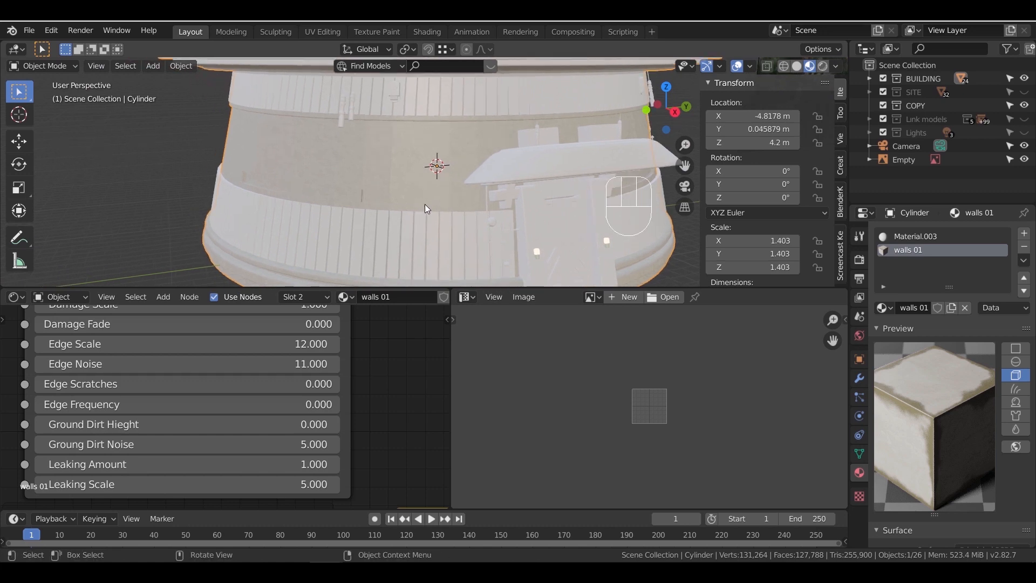
{"action": "scroll", "coordinate": [425, 204], "scroll_direction": "up", "scroll_amount": 3}
{"action": "key", "text": "Tab"}
{"action": "left_click", "coordinate": [467, 205]}
{"action": "left_click", "coordinate": [437, 205], "text": "shift"}
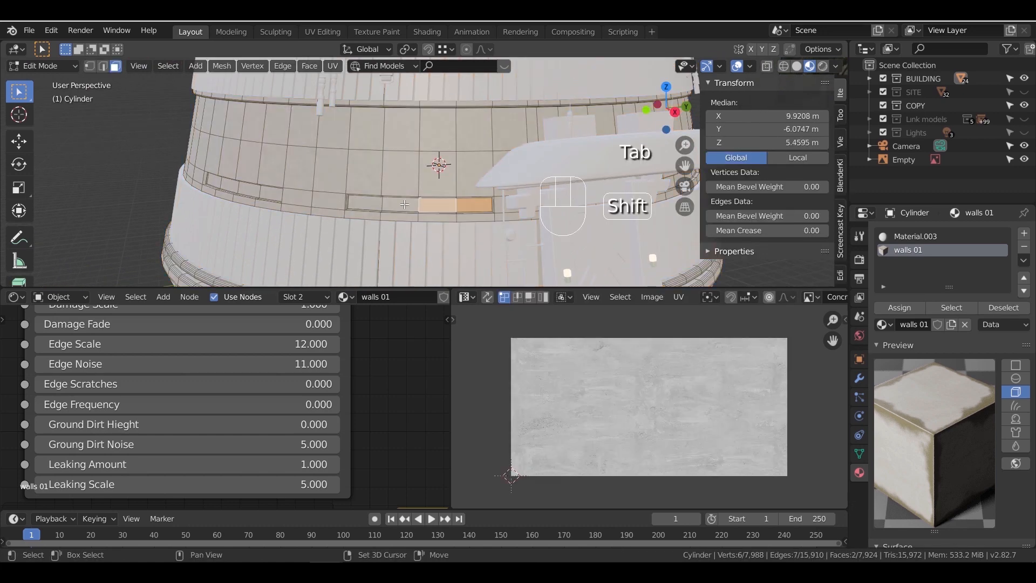
{"action": "middle_click_drag", "start_coordinate": [273, 216], "coordinate": [331, 216]}
{"action": "scroll", "coordinate": [346, 224], "scroll_direction": "up", "scroll_amount": 1}
{"action": "left_click", "coordinate": [361, 231], "text": "shift"}
{"action": "left_click", "coordinate": [311, 232], "text": "shift"}
{"action": "left_click", "coordinate": [261, 232], "text": "shift"}
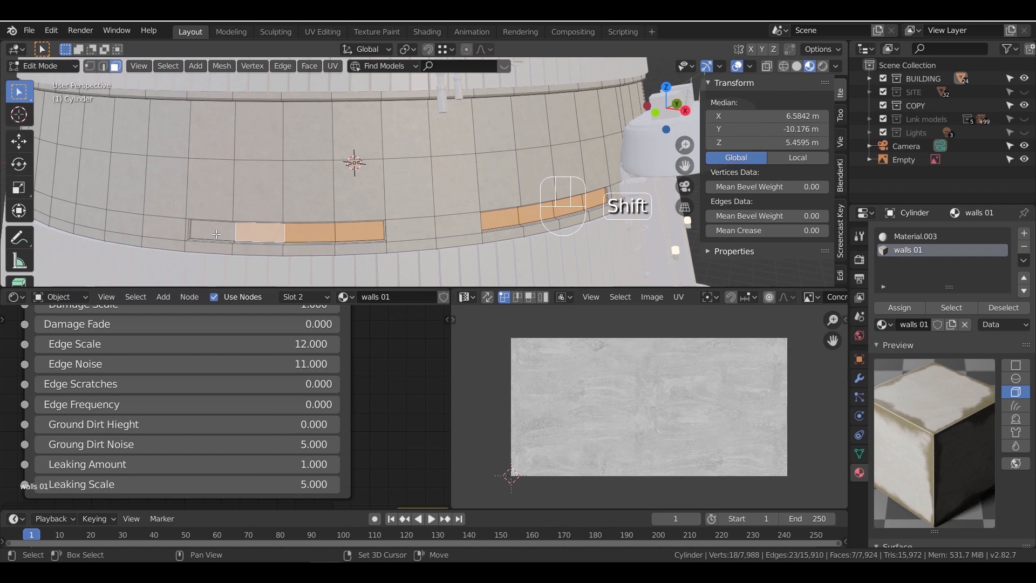
{"action": "left_click", "coordinate": [214, 230], "text": "shift"}
Add the recessed strip faces on the other side of the entrance, around the framed wall panel, to the selection
{"action": "scroll", "coordinate": [479, 216], "scroll_direction": "down", "scroll_amount": 2}
{"action": "middle_click_drag", "start_coordinate": [479, 215], "coordinate": [480, 230]}
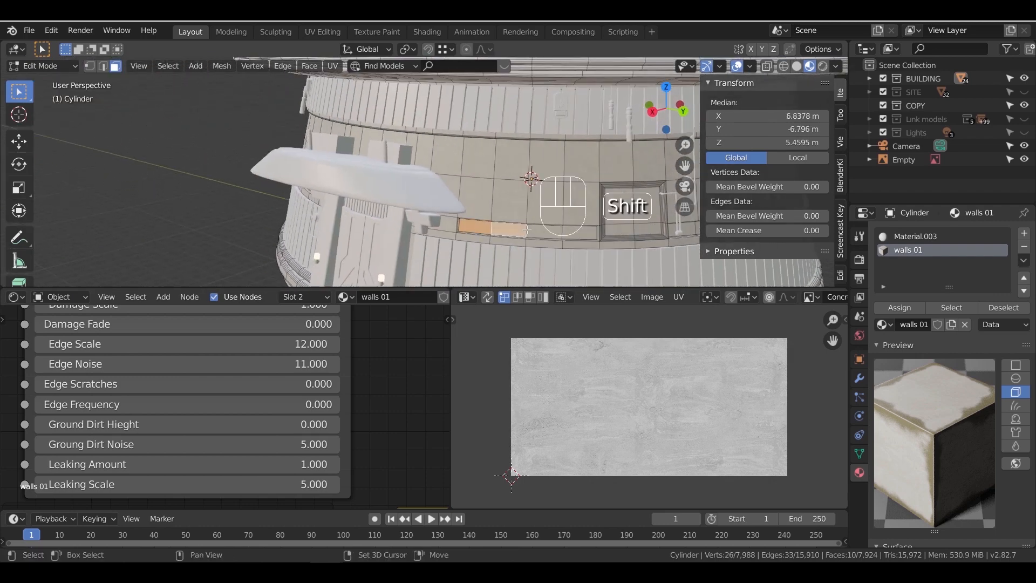
{"action": "middle_click_drag", "start_coordinate": [566, 233], "coordinate": [240, 203], "text": "shift"}
{"action": "left_click", "coordinate": [361, 198], "text": "shift"}
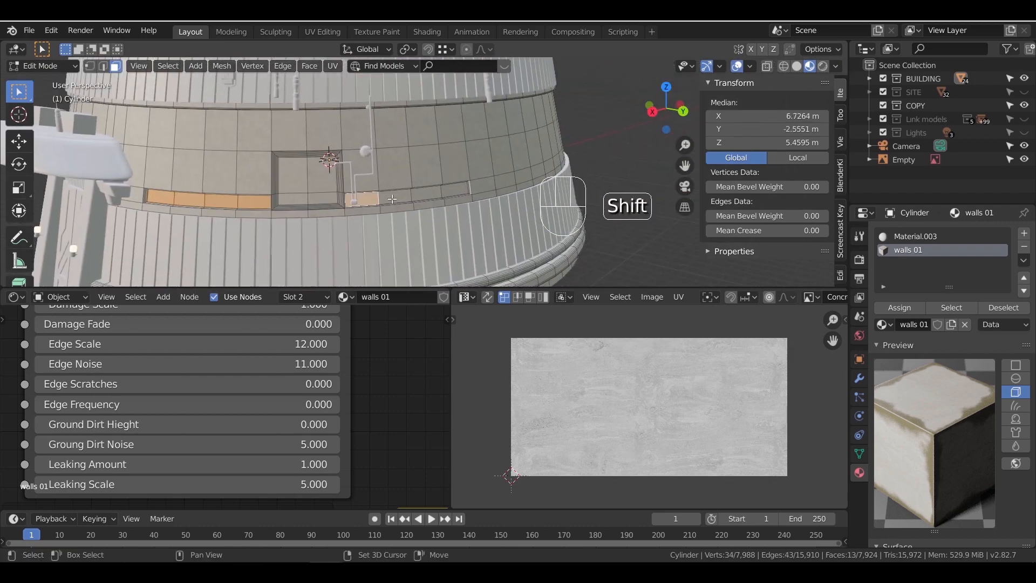
{"action": "left_click", "coordinate": [427, 192], "text": "shift"}
{"action": "left_click", "coordinate": [456, 189], "text": "shift"}
{"action": "scroll", "coordinate": [410, 216], "scroll_direction": "up", "scroll_amount": 2}
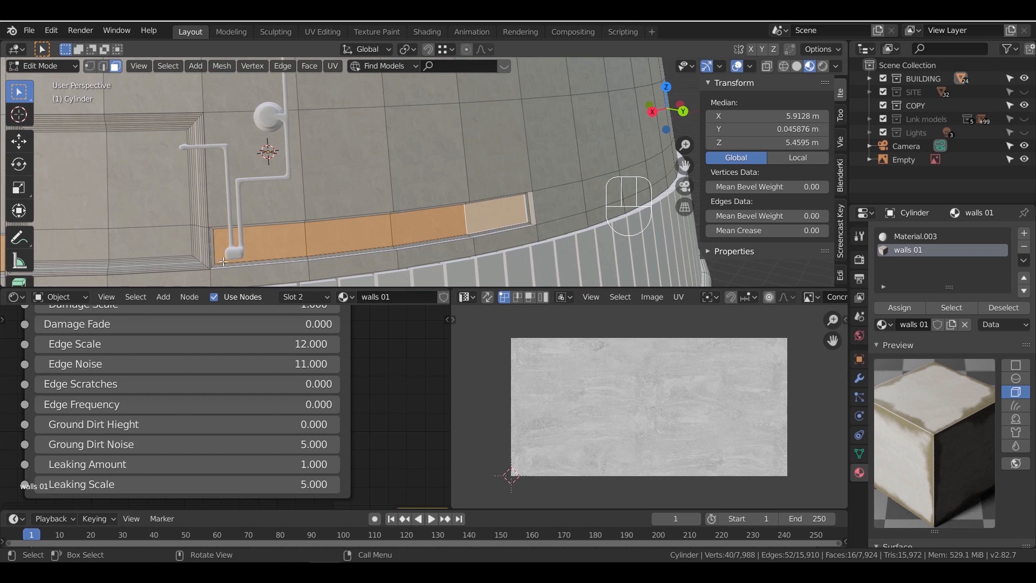
Add a material slot with the existing emission material and assign it to the selected strip faces
{"action": "left_click", "coordinate": [1024, 233]}
{"action": "left_click", "coordinate": [884, 324]}
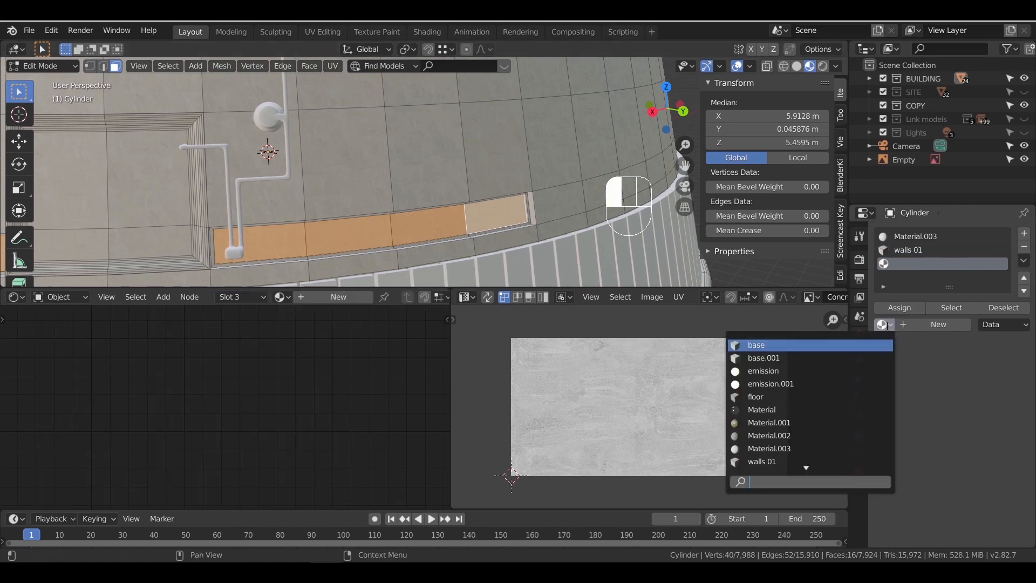
{"action": "left_click", "coordinate": [829, 370]}
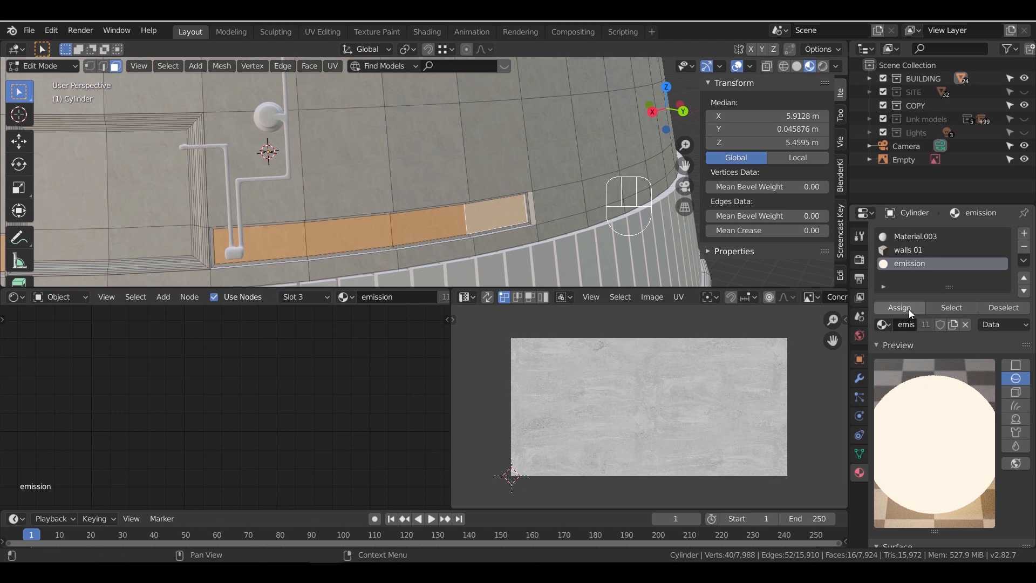
{"action": "left_click", "coordinate": [909, 310]}
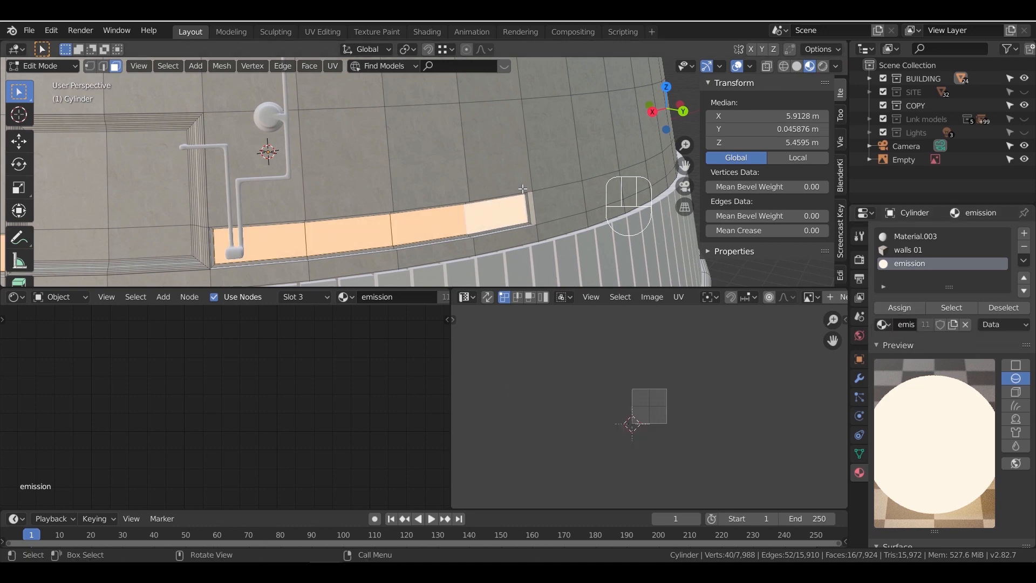
Make the strips' emission material a single-user copy and set its strength to 18
{"action": "key", "text": "Tab"}
{"action": "left_click", "coordinate": [932, 306]}
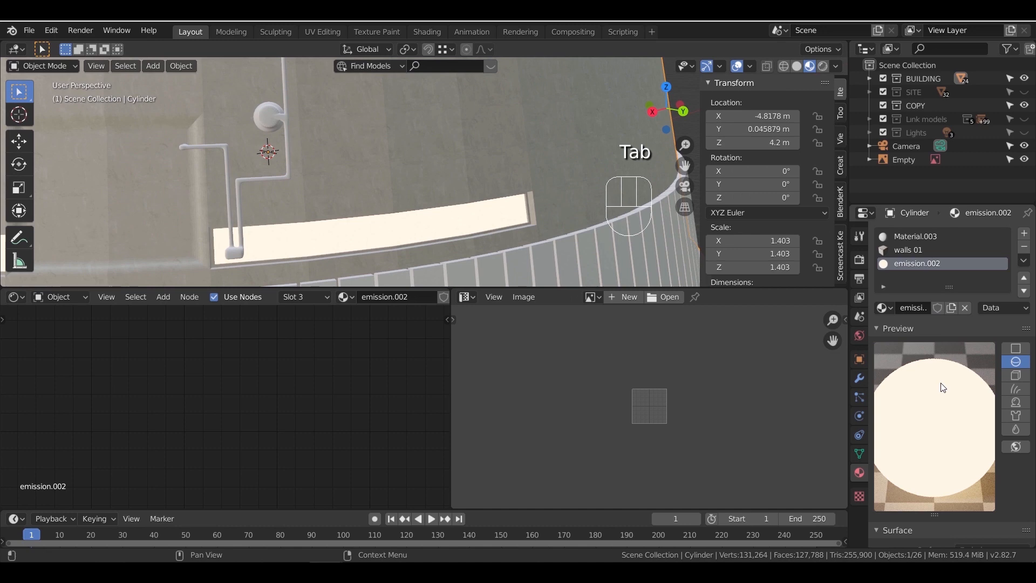
{"action": "scroll", "coordinate": [950, 399], "scroll_direction": "down", "scroll_amount": 5}
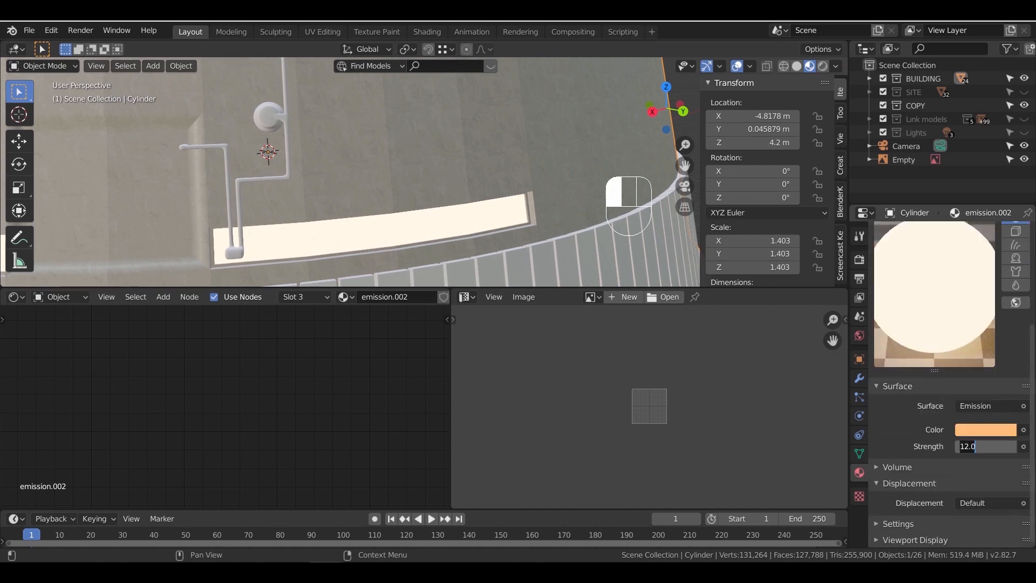
{"action": "key", "text": "Return"}
Move the wall-mounted pipe up about 0.7 m, clear of the glowing strip, and reposition it against the wall
{"action": "scroll", "coordinate": [434, 197], "scroll_direction": "down", "scroll_amount": 5}
{"action": "middle_click_drag", "start_coordinate": [393, 189], "coordinate": [436, 206], "text": "shift"}
{"action": "scroll", "coordinate": [436, 206], "scroll_direction": "up", "scroll_amount": 3}
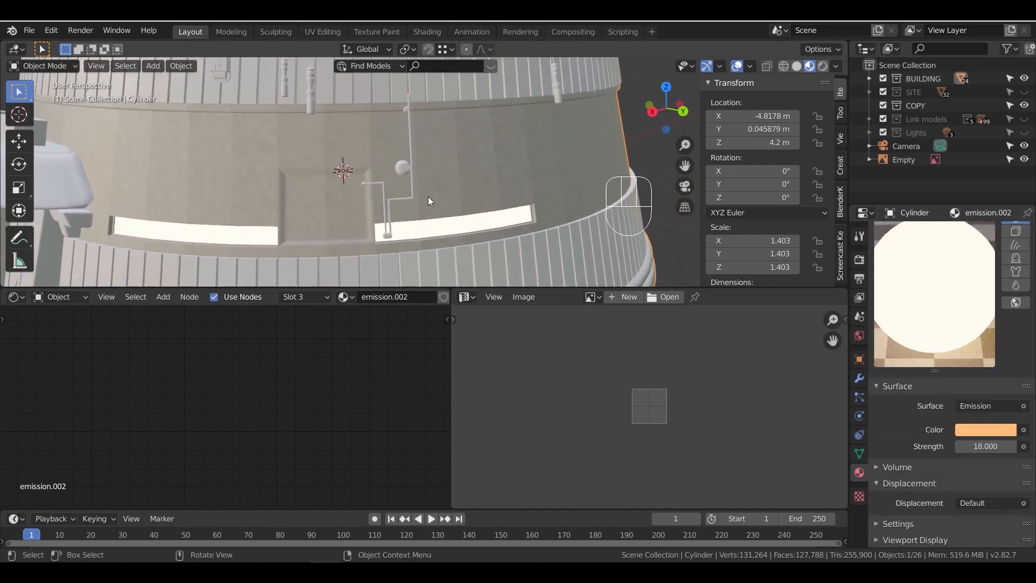
{"action": "left_click", "coordinate": [392, 172]}
{"action": "middle_click_drag", "start_coordinate": [391, 172], "coordinate": [521, 173]}
{"action": "middle_click_drag", "start_coordinate": [521, 173], "coordinate": [473, 200], "text": "shift"}
{"action": "scroll", "coordinate": [474, 200], "scroll_direction": "up", "scroll_amount": 4}
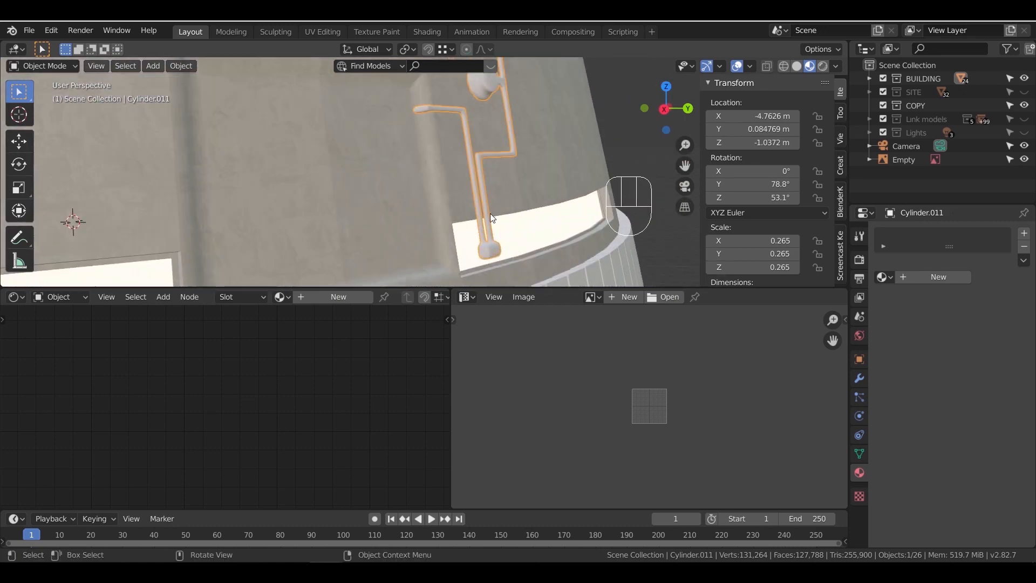
{"action": "key", "text": "g"}
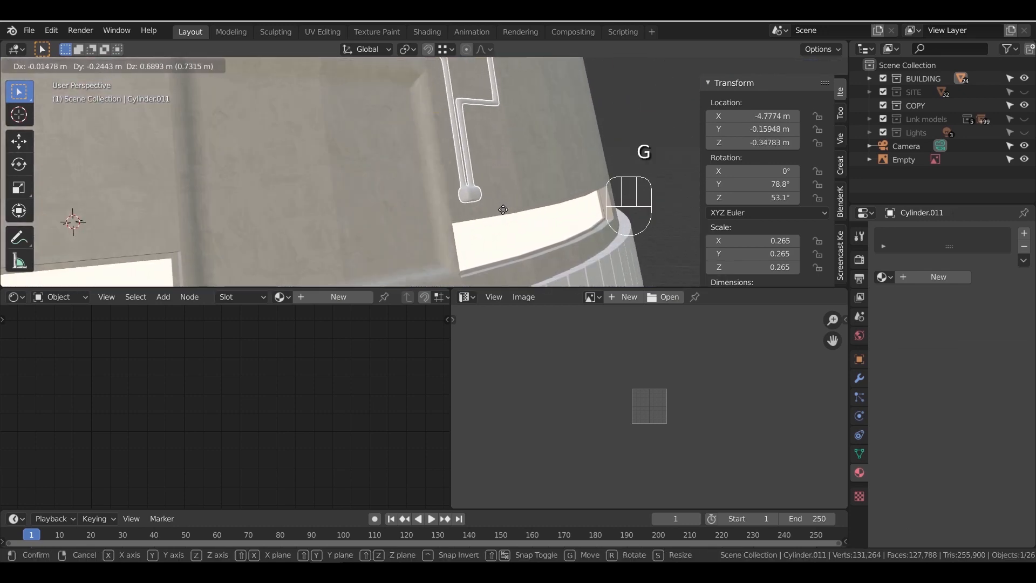
{"action": "left_click", "coordinate": [501, 216]}
{"action": "middle_click_drag", "start_coordinate": [499, 211], "coordinate": [451, 213]}
{"action": "key", "text": "g"}
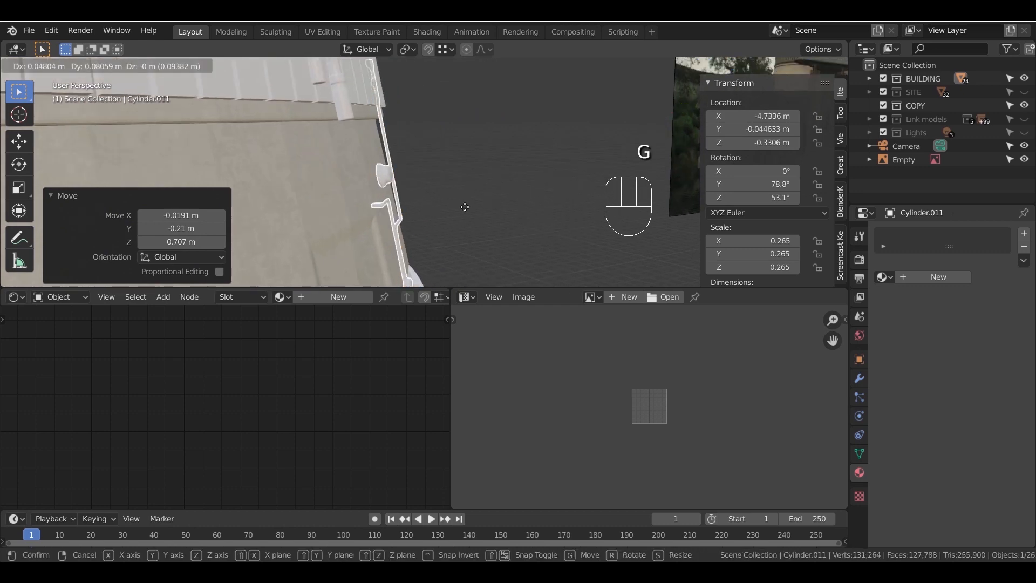
{"action": "left_click", "coordinate": [465, 207]}
Apply the walls 01 material to the pillar beside the door and make it a single-user copy
{"action": "middle_click_drag", "start_coordinate": [442, 195], "coordinate": [390, 216]}
{"action": "left_click", "coordinate": [491, 142]}
{"action": "left_click", "coordinate": [391, 216]}
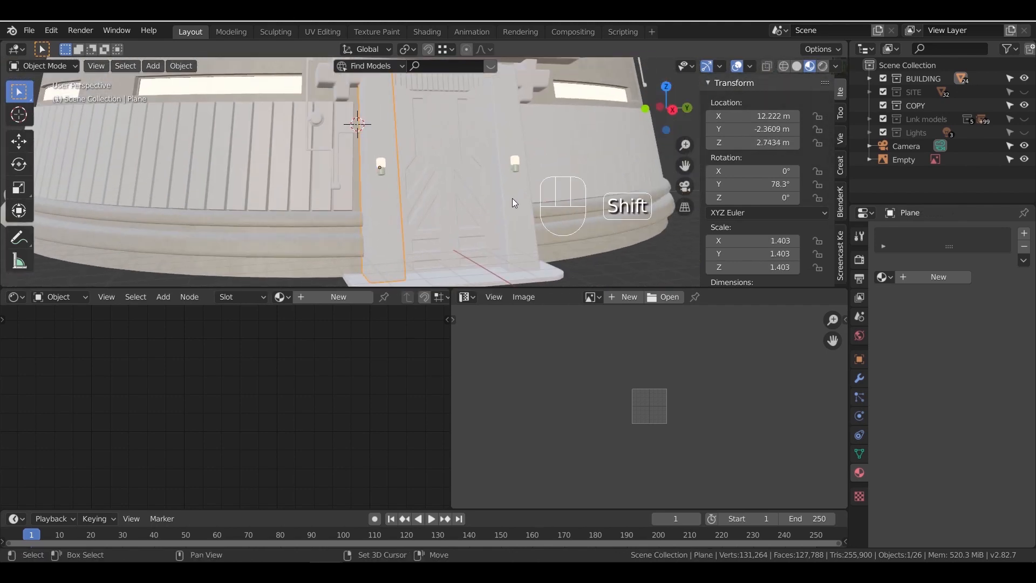
{"action": "left_click", "coordinate": [370, 225]}
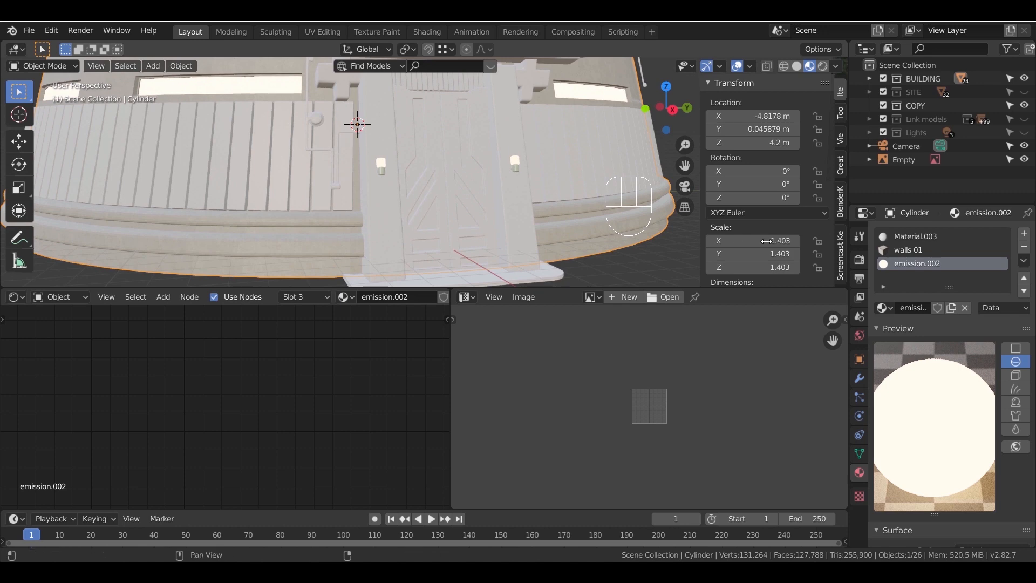
{"action": "left_click", "coordinate": [908, 250]}
{"action": "scroll", "coordinate": [489, 204], "scroll_direction": "up", "scroll_amount": 5}
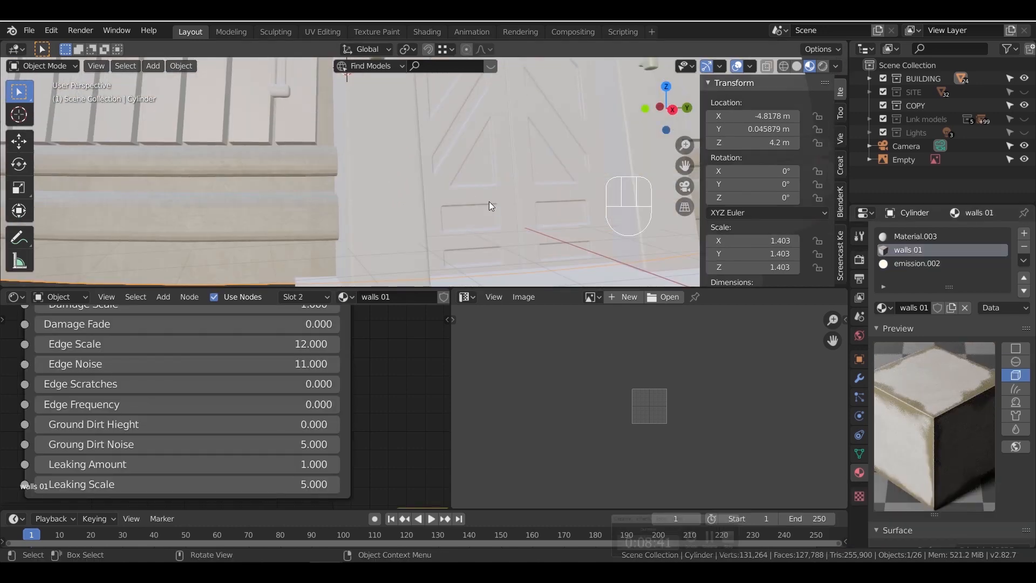
{"action": "scroll", "coordinate": [487, 200], "scroll_direction": "down", "scroll_amount": 4}
{"action": "middle_click_drag", "start_coordinate": [480, 190], "coordinate": [467, 242], "text": "shift"}
{"action": "left_click", "coordinate": [389, 221]}
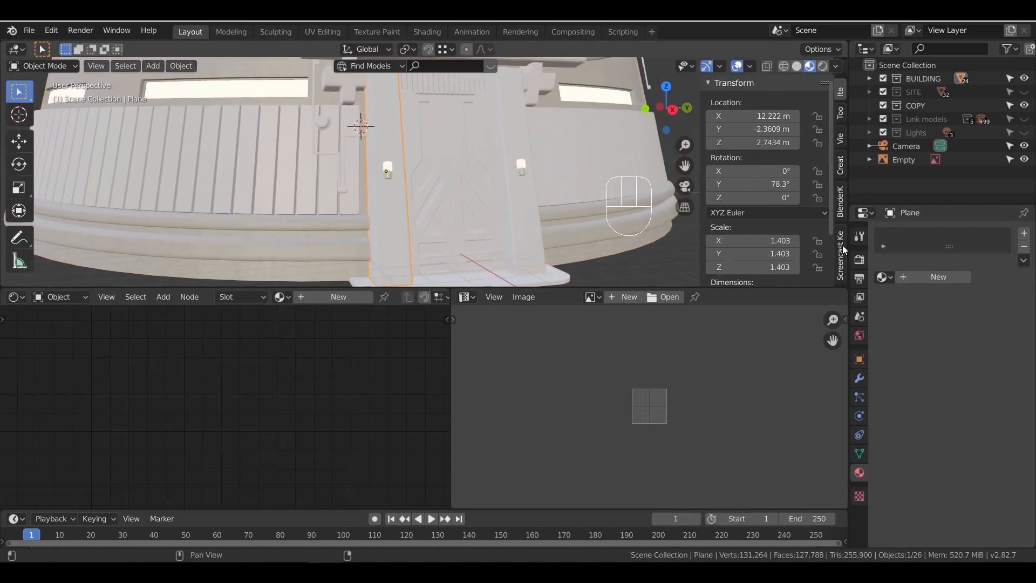
{"action": "left_click", "coordinate": [884, 277]}
{"action": "type", "text": "w"}
{"action": "left_click", "coordinate": [786, 297]}
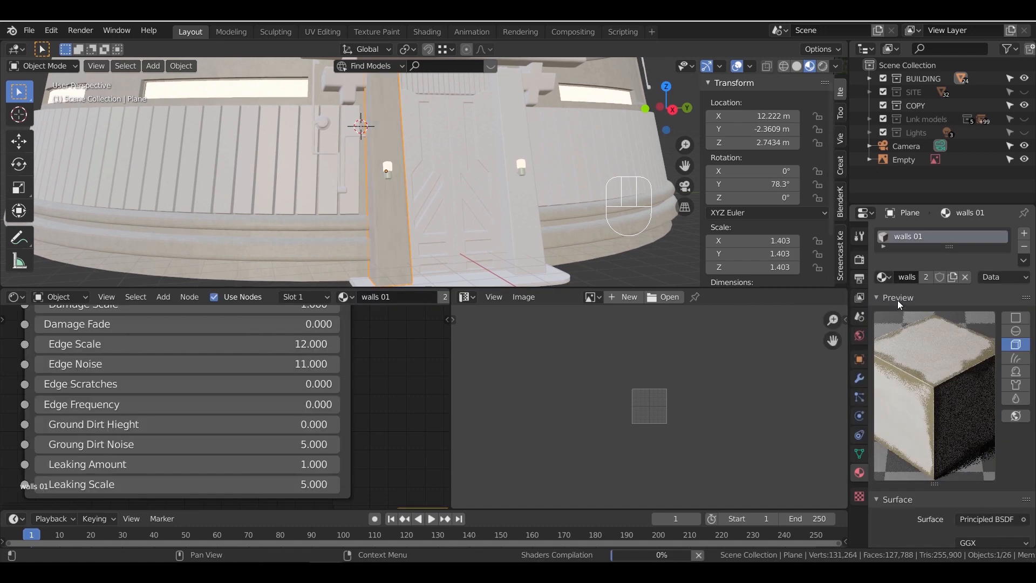
{"action": "left_click", "coordinate": [924, 282]}
Set Edge Scale to 35 and Edge Noise to 15 in the Mask group of the pillar's material
{"action": "middle_click_drag", "start_coordinate": [381, 372], "coordinate": [322, 366]}
{"action": "scroll", "coordinate": [340, 391], "scroll_direction": "down", "scroll_amount": 1}
{"action": "left_click", "coordinate": [162, 349]}
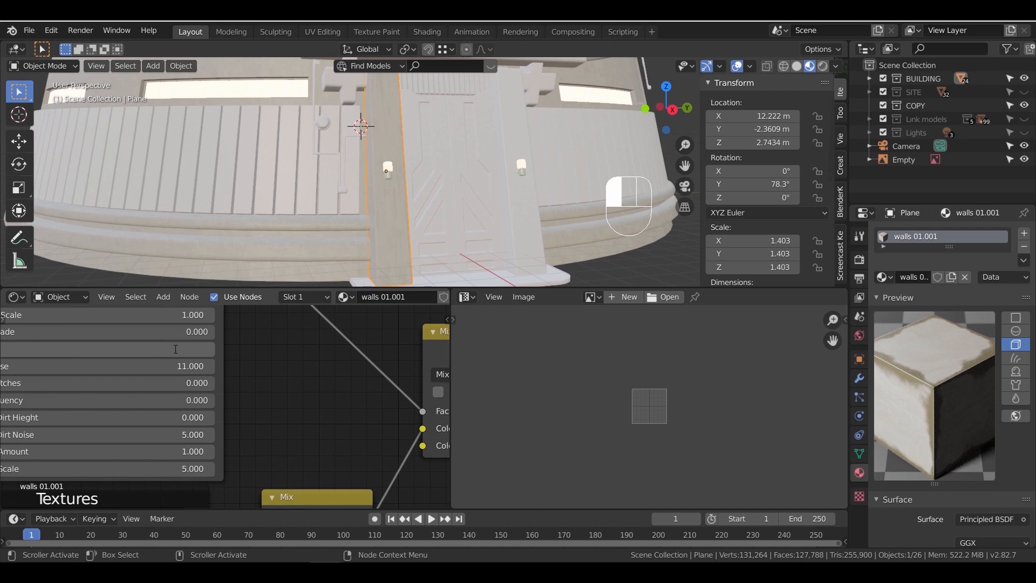
{"action": "type", "text": "40"}
{"action": "key", "text": "Return"}
{"action": "left_click", "coordinate": [181, 367]}
{"action": "type", "text": "15"}
{"action": "key", "text": "Return"}
{"action": "scroll", "coordinate": [432, 215], "scroll_direction": "up", "scroll_amount": 3}
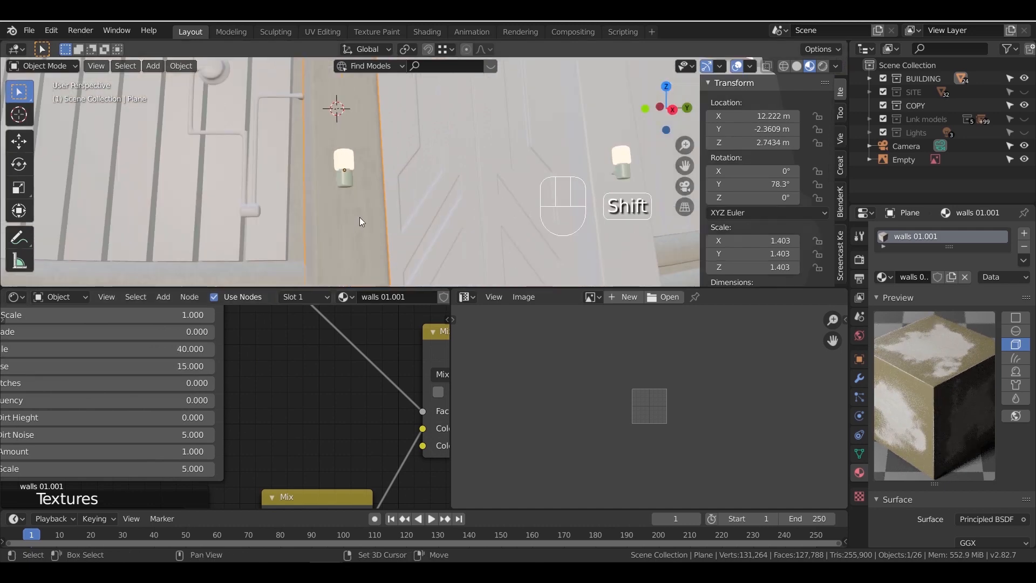
{"action": "scroll", "coordinate": [365, 213], "scroll_direction": "up", "scroll_amount": 2}
{"action": "middle_click_drag", "start_coordinate": [296, 349], "coordinate": [302, 369]}
{"action": "left_click", "coordinate": [190, 370]}
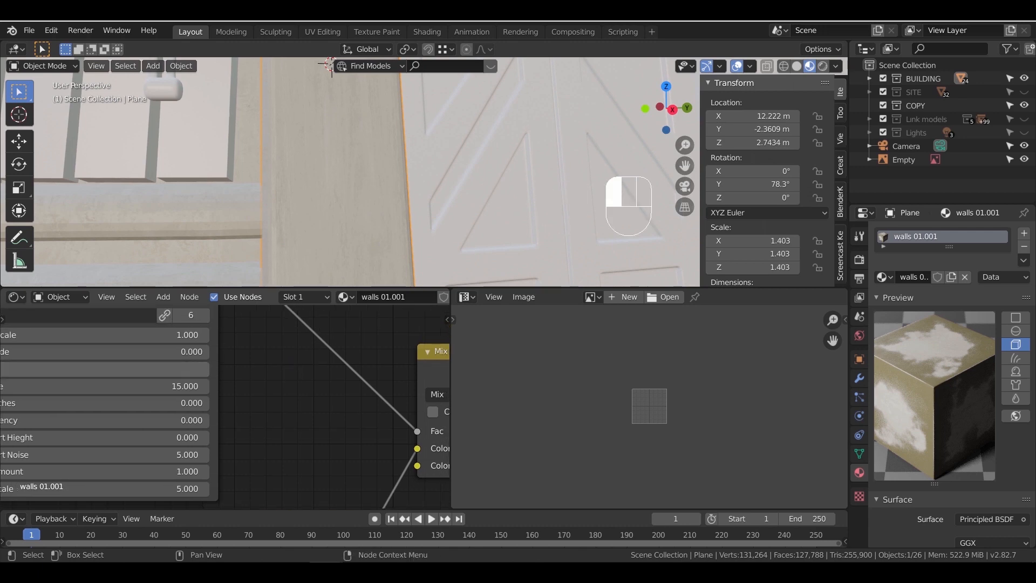
{"action": "scroll", "coordinate": [293, 397], "scroll_direction": "down", "scroll_amount": 3}
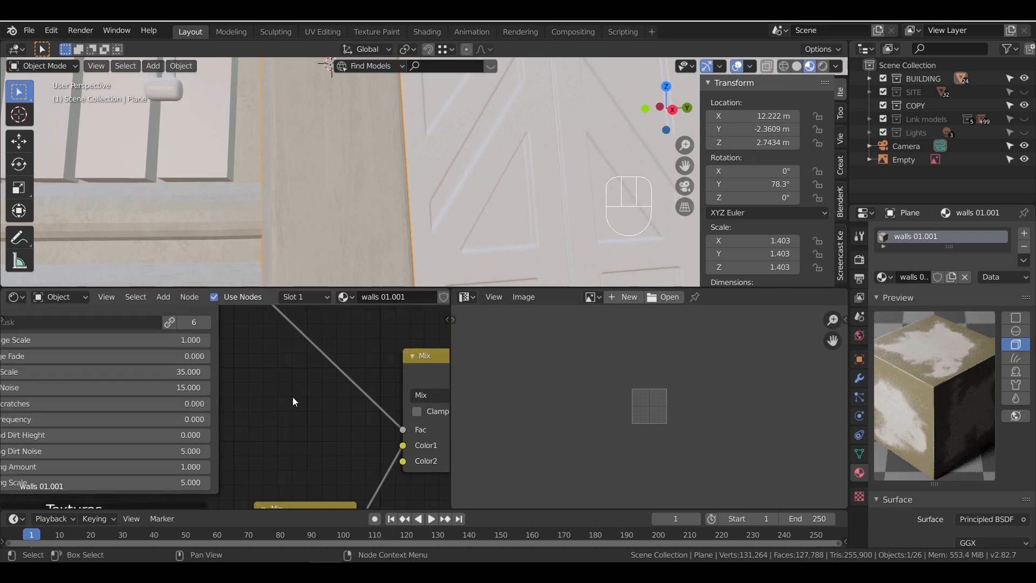
Link the textured pillar's material to the pillar on the other side of the door
{"action": "scroll", "coordinate": [349, 228], "scroll_direction": "down", "scroll_amount": 3}
{"action": "middle_click_drag", "start_coordinate": [350, 227], "coordinate": [317, 200]}
{"action": "left_click", "coordinate": [320, 199]}
{"action": "left_click", "coordinate": [215, 211], "text": "shift"}
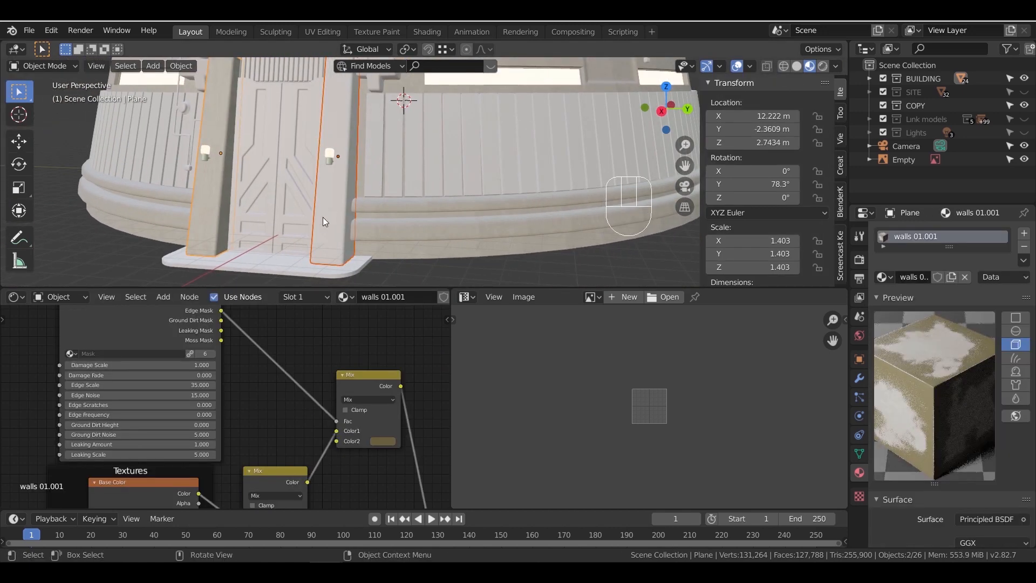
{"action": "key", "text": "ctrl+l"}
{"action": "left_click", "coordinate": [298, 133]}
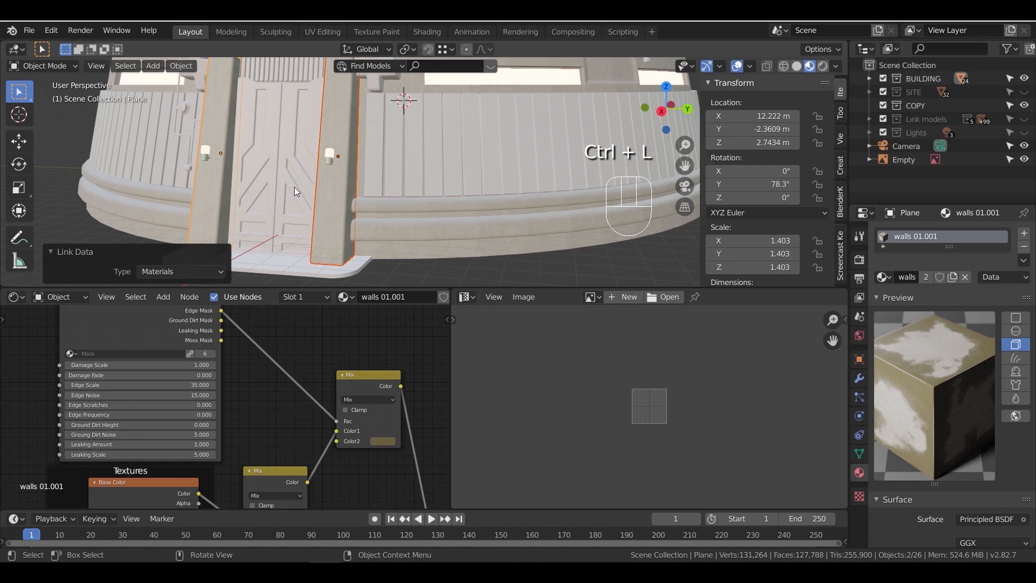
Select all faces of the first door pillar in Edit Mode and UV-unwrap them for the concrete texture
{"action": "middle_click_drag", "start_coordinate": [293, 187], "coordinate": [377, 203]}
{"action": "middle_click_drag", "start_coordinate": [566, 243], "coordinate": [409, 191], "text": "shift"}
{"action": "scroll", "coordinate": [415, 187], "scroll_direction": "up", "scroll_amount": 4}
{"action": "left_click", "coordinate": [391, 181]}
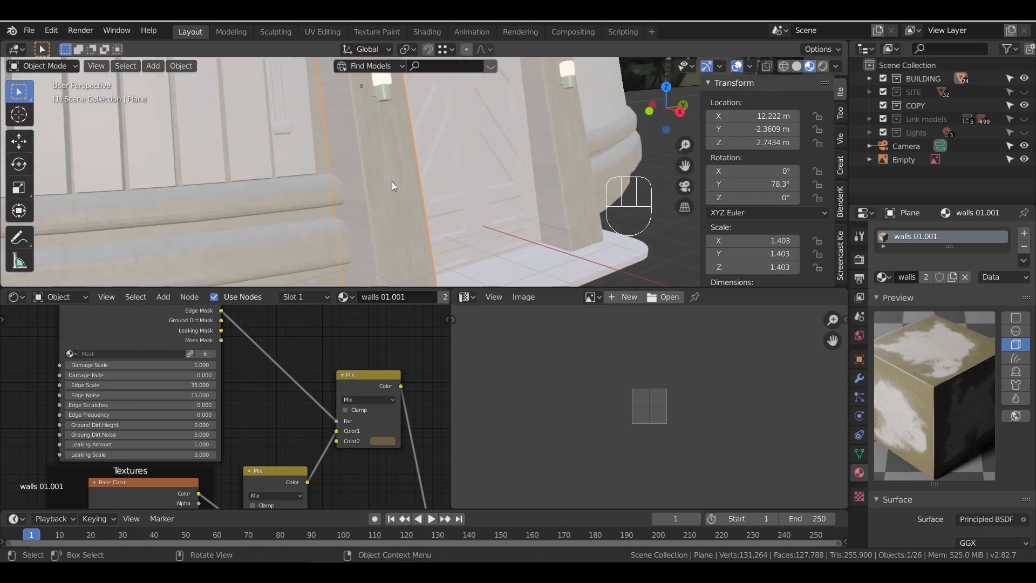
{"action": "key", "text": "Tab"}
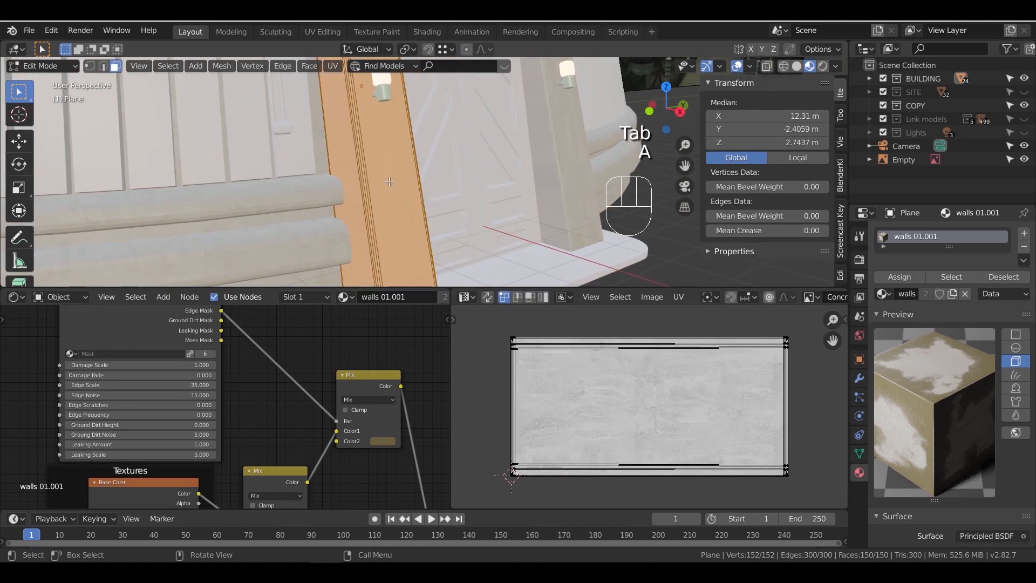
{"action": "key", "text": "u"}
{"action": "left_click", "coordinate": [390, 179]}
{"action": "left_click", "coordinate": [416, 281]}
{"action": "middle_click_drag", "start_coordinate": [370, 108], "coordinate": [382, 188], "text": "shift"}
{"action": "scroll", "coordinate": [375, 197], "scroll_direction": "up", "scroll_amount": 11}
{"action": "scroll", "coordinate": [377, 196], "scroll_direction": "down", "scroll_amount": 5}
Transfer the first door pillar's UV map to the pillar on the other side of the door
{"action": "key", "text": "Tab"}
{"action": "scroll", "coordinate": [382, 187], "scroll_direction": "down", "scroll_amount": 2}
{"action": "left_click", "coordinate": [379, 170], "text": "shift"}
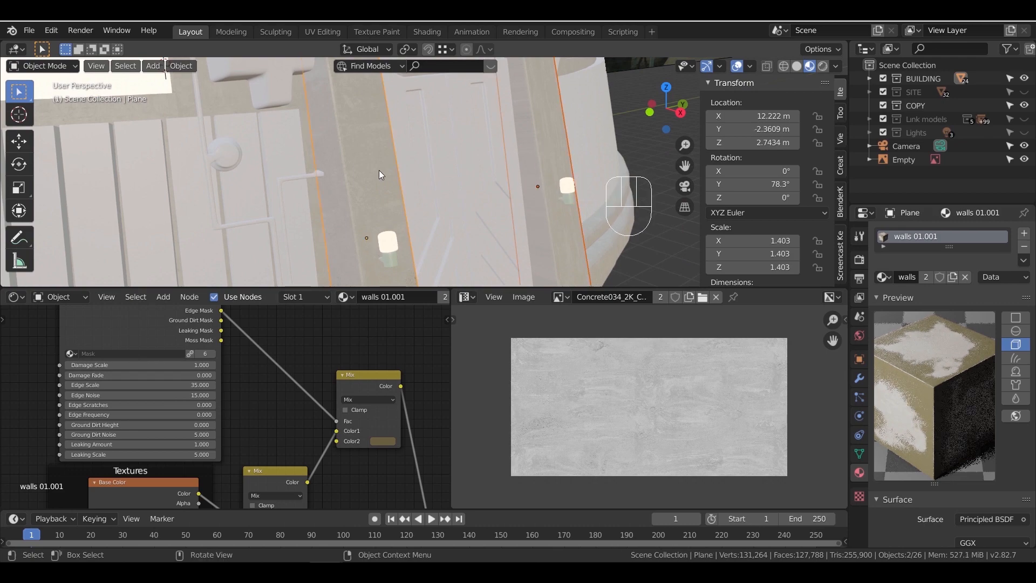
{"action": "key", "text": "ctrl+l"}
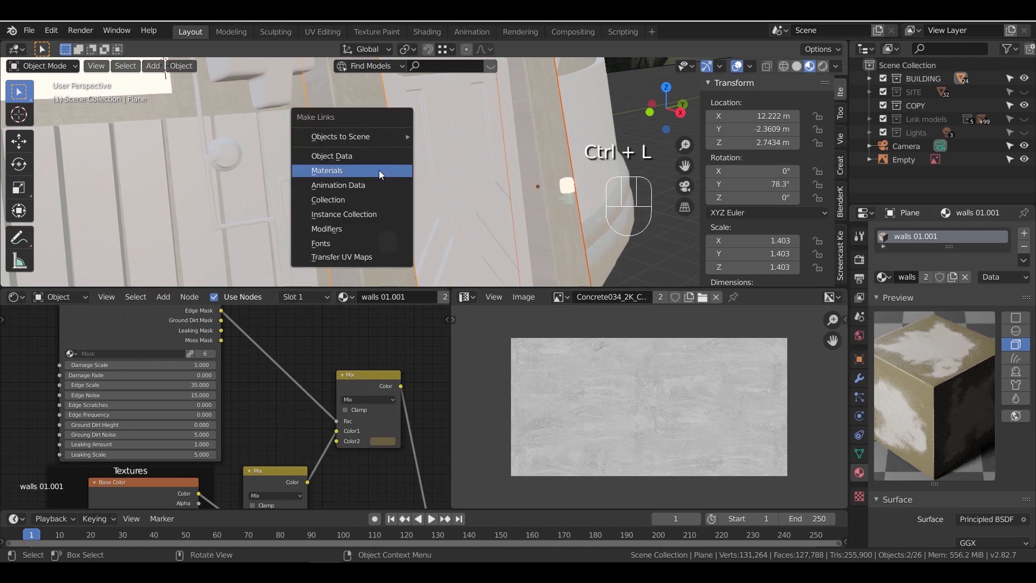
{"action": "left_click", "coordinate": [361, 257]}
Apply the main wall's walls 01 material to the doorstep slab beneath the pillars
{"action": "middle_click_drag", "start_coordinate": [474, 196], "coordinate": [322, 209]}
{"action": "left_click", "coordinate": [442, 231]}
{"action": "left_click", "coordinate": [322, 210]}
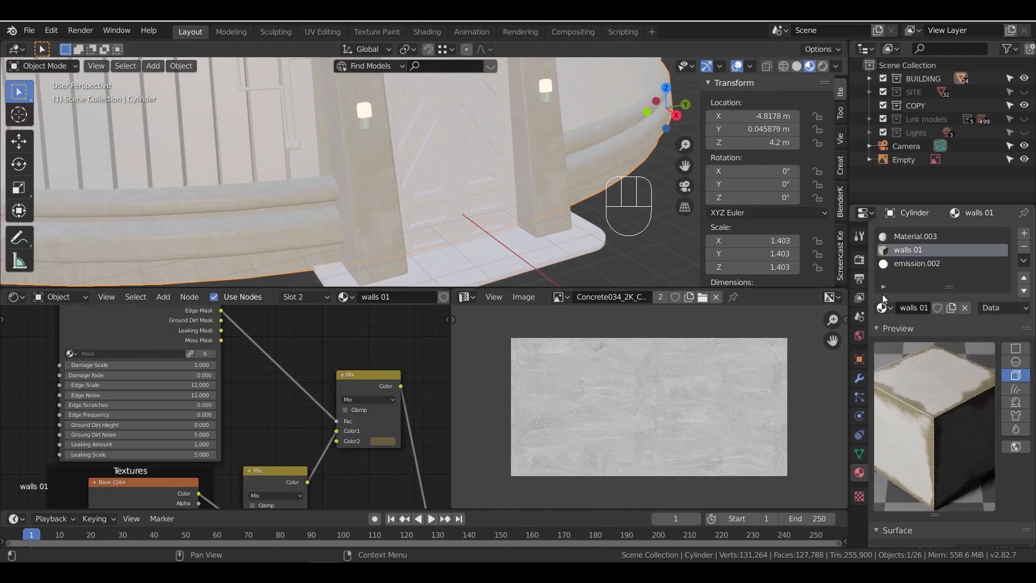
{"action": "mouse_move", "coordinate": [882, 307]}
{"action": "left_mouse_down"}
{"action": "mouse_move", "coordinate": [562, 267]}
{"action": "mouse_move", "coordinate": [588, 279]}
{"action": "left_mouse_up"}
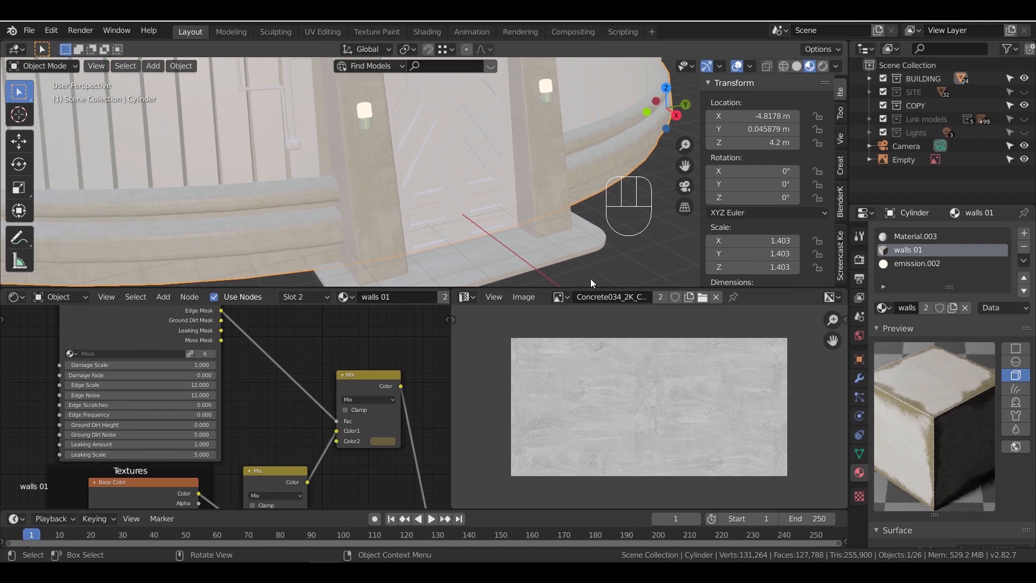
Select all faces of the doorstep slab in Edit Mode and UV-unwrap them for the concrete texture
{"action": "left_click", "coordinate": [554, 254]}
{"action": "key", "text": "Tab"}
{"action": "key", "text": "a"}
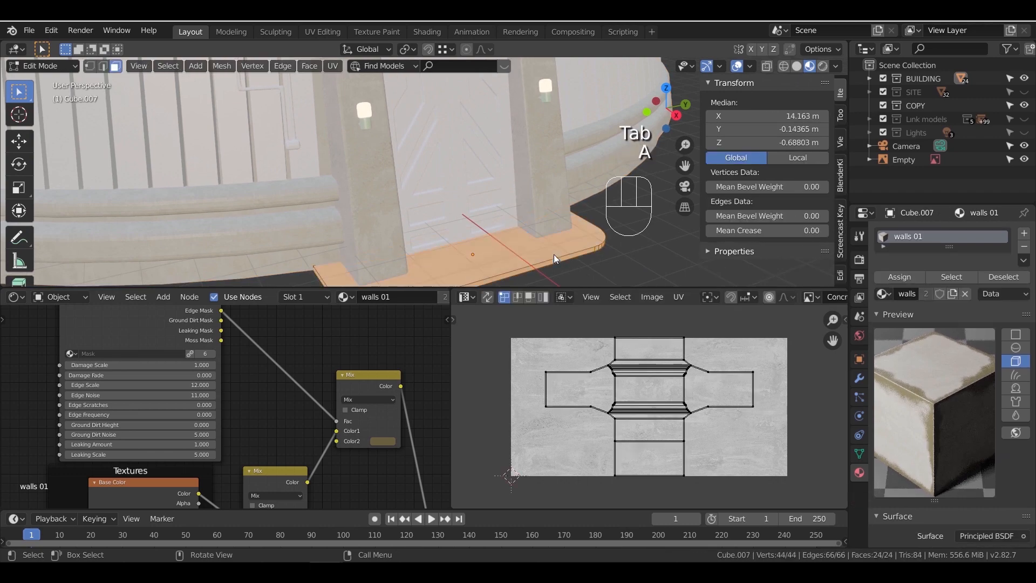
{"action": "key", "text": "u"}
{"action": "left_click", "coordinate": [553, 254]}
{"action": "left_click", "coordinate": [545, 350]}
{"action": "middle_click_drag", "start_coordinate": [507, 280], "coordinate": [523, 238], "text": "shift"}
{"action": "key", "text": "Tab"}
{"action": "key", "text": "Tab"}
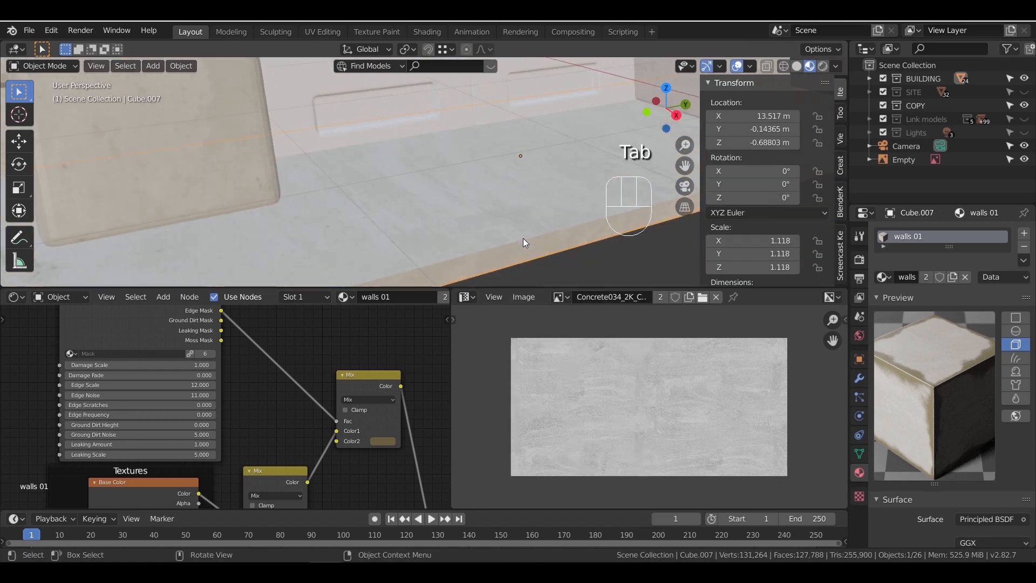
Rotate the doorstep slab's UV islands by 90° and scale them up over the concrete texture
{"action": "key", "text": "Tab"}
{"action": "key", "text": "z"}
{"action": "type", "text": "ar"}
{"action": "type", "text": "90"}
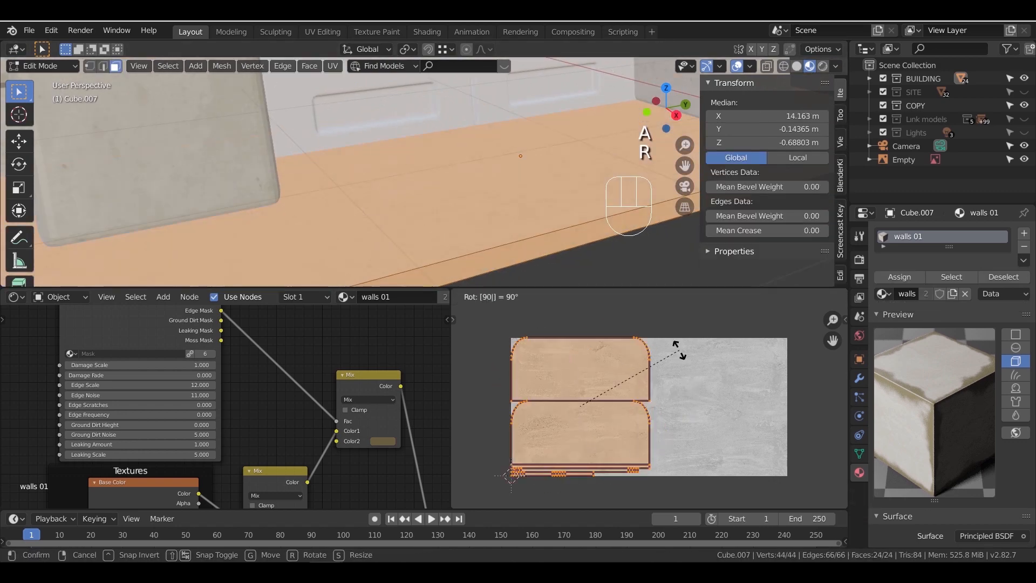
{"action": "key", "text": "Return"}
{"action": "key", "text": "s"}
{"action": "left_click", "coordinate": [797, 423]}
{"action": "key", "text": "Tab"}
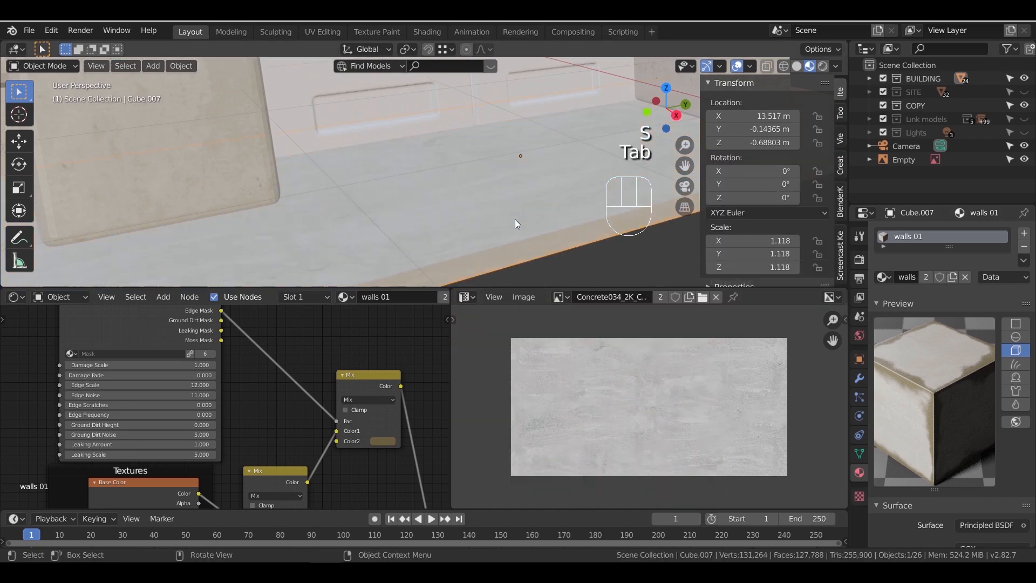
{"action": "scroll", "coordinate": [496, 226], "scroll_direction": "down", "scroll_amount": 5}
{"action": "mouse_move", "coordinate": [485, 230]}
{"action": "middle_mouse_down", "text": "shift"}
{"action": "mouse_move", "coordinate": [507, 252]}
{"action": "mouse_move", "coordinate": [490, 218]}
{"action": "mouse_move", "coordinate": [452, 216]}
{"action": "mouse_move", "coordinate": [503, 235]}
{"action": "middle_mouse_up", "text": "shift"}
{"action": "scroll", "coordinate": [501, 228], "scroll_direction": "up", "scroll_amount": 3}
{"action": "scroll", "coordinate": [500, 227], "scroll_direction": "down", "scroll_amount": 4}
{"action": "key", "text": "Tab"}
{"action": "key", "text": "Tab"}
Select the door between the pillars and open its mesh in Edit Mode with face selection
{"action": "left_click", "coordinate": [480, 238]}
{"action": "scroll", "coordinate": [480, 238], "scroll_direction": "down", "scroll_amount": 3}
{"action": "middle_click_drag", "start_coordinate": [480, 157], "coordinate": [423, 212], "text": "shift"}
{"action": "scroll", "coordinate": [475, 232], "scroll_direction": "down", "scroll_amount": 1}
{"action": "left_click", "coordinate": [461, 218]}
{"action": "scroll", "coordinate": [405, 183], "scroll_direction": "down", "scroll_amount": 1}
{"action": "middle_click_drag", "start_coordinate": [384, 168], "coordinate": [422, 185], "text": "shift"}
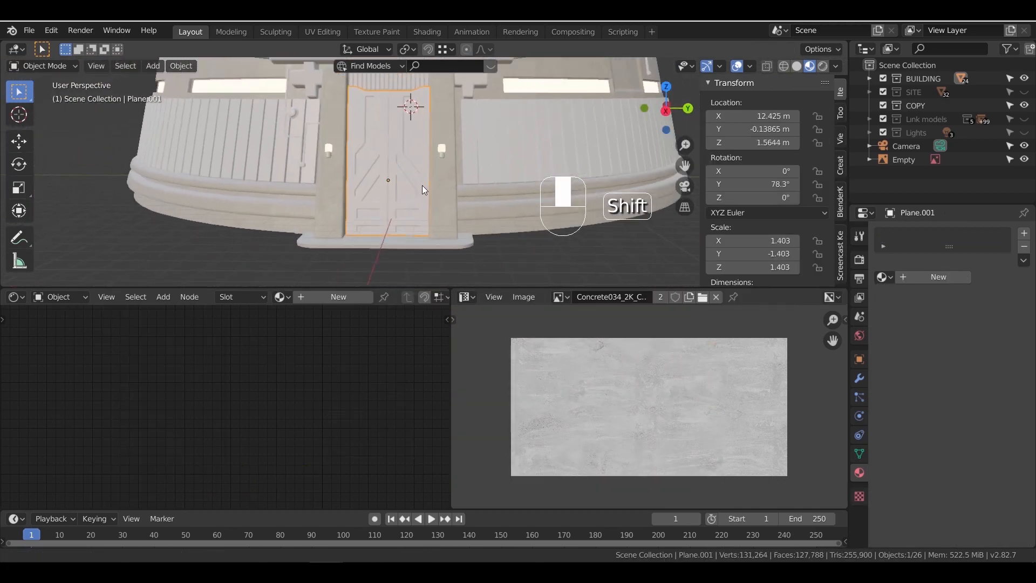
{"action": "scroll", "coordinate": [462, 188], "scroll_direction": "up", "scroll_amount": 3}
{"action": "key", "text": "Tab"}
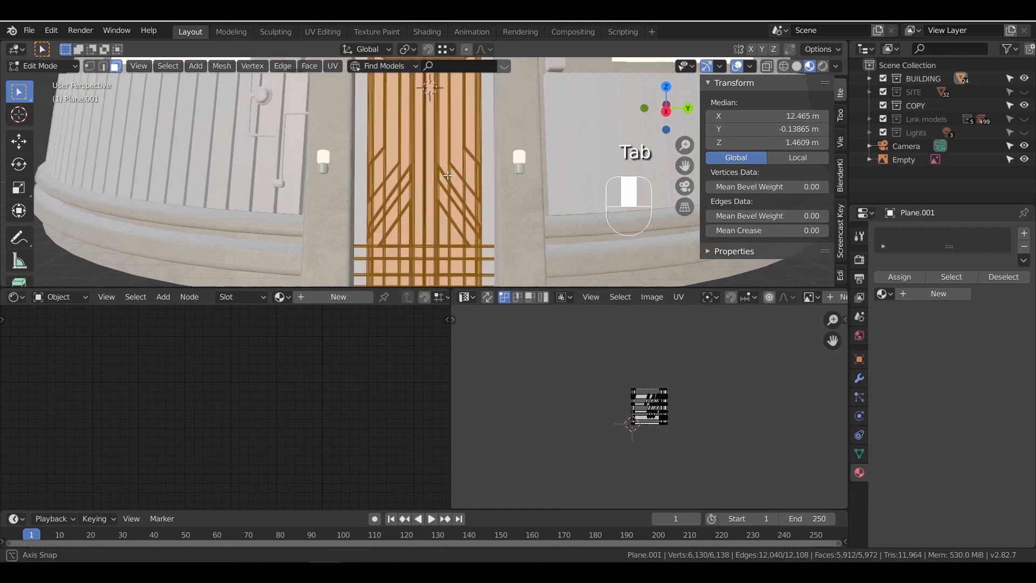
{"action": "middle_click_drag", "start_coordinate": [448, 175], "coordinate": [467, 184]}
{"action": "scroll", "coordinate": [487, 192], "scroll_direction": "up", "scroll_amount": 2}
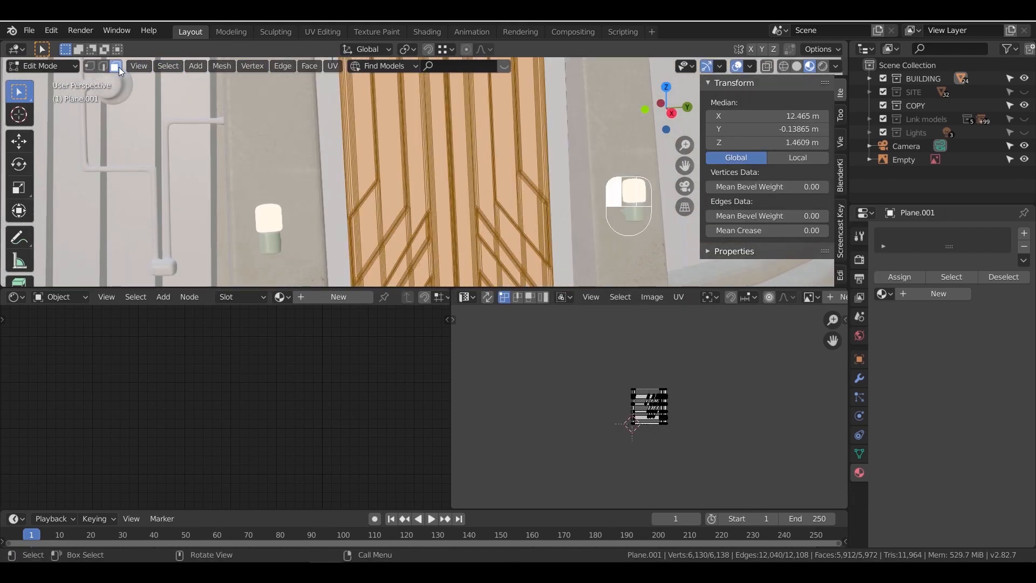
Add two new materials to the door, named front and back
{"action": "left_click", "coordinate": [941, 292]}
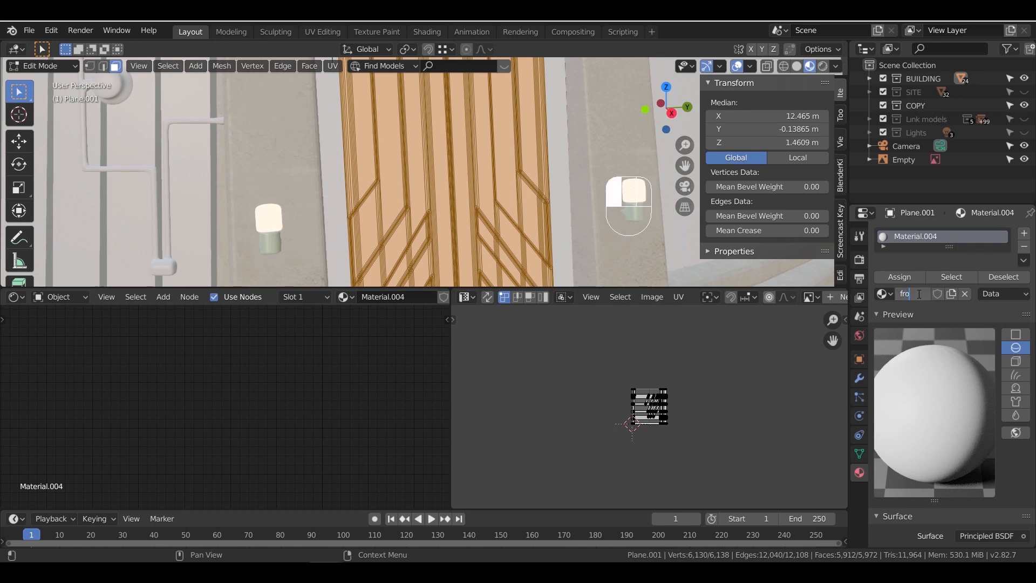
{"action": "left_click", "coordinate": [1024, 238]}
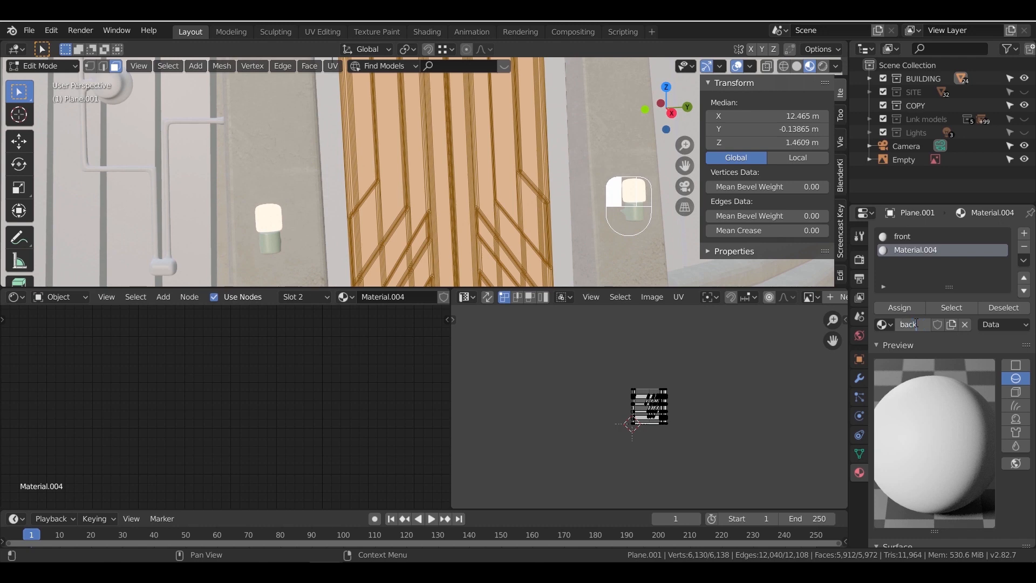
{"action": "key", "text": "Return"}
Select the faces of the tall upper recessed panel on the door's right leaf, including the narrow edge faces
{"action": "left_click", "coordinate": [503, 133]}
{"action": "middle_click_drag", "start_coordinate": [497, 168], "coordinate": [468, 185], "text": "shift"}
{"action": "left_click_drag", "start_coordinate": [447, 194], "coordinate": [476, 214], "text": "shift"}
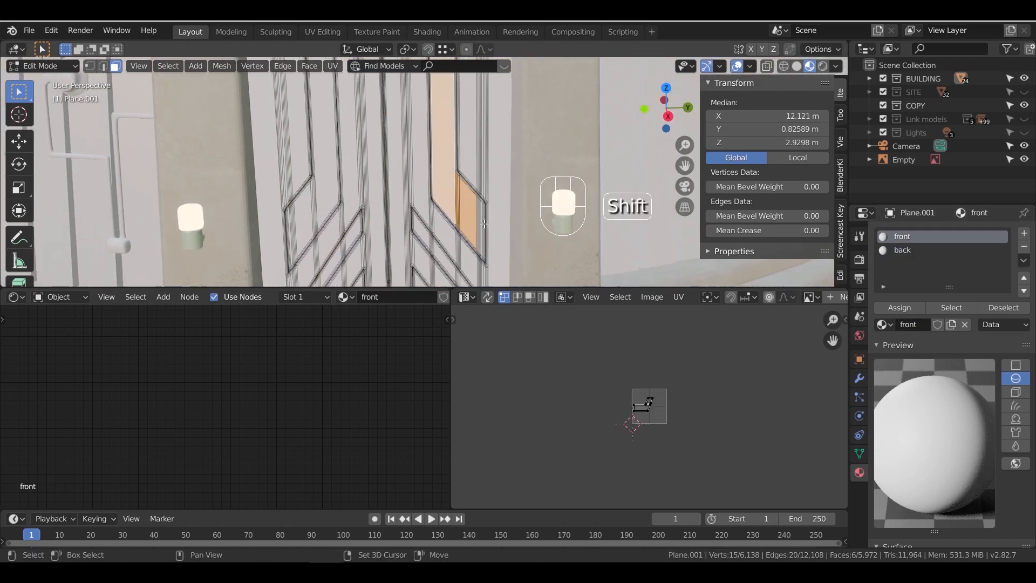
{"action": "scroll", "coordinate": [484, 223], "scroll_direction": "up", "scroll_amount": 5}
{"action": "middle_click_drag", "start_coordinate": [484, 224], "coordinate": [463, 207], "text": "shift"}
{"action": "scroll", "coordinate": [463, 207], "scroll_direction": "up", "scroll_amount": 4}
{"action": "scroll", "coordinate": [470, 205], "scroll_direction": "down", "scroll_amount": 4}
{"action": "middle_click_drag", "start_coordinate": [431, 165], "coordinate": [437, 186], "text": "shift"}
{"action": "scroll", "coordinate": [436, 186], "scroll_direction": "up", "scroll_amount": 3}
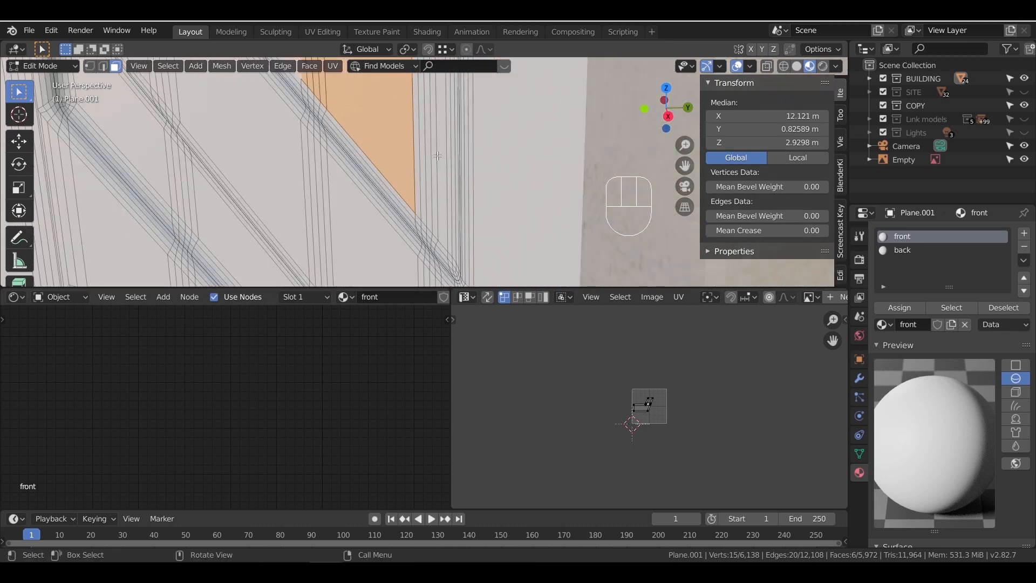
{"action": "left_click_drag", "start_coordinate": [415, 137], "coordinate": [445, 152], "text": "shift"}
{"action": "scroll", "coordinate": [446, 165], "scroll_direction": "down", "scroll_amount": 7}
{"action": "middle_click_drag", "start_coordinate": [446, 165], "coordinate": [564, 280], "text": "shift"}
{"action": "scroll", "coordinate": [405, 185], "scroll_direction": "down", "scroll_amount": 4}
Add the faces of the matching upper recessed panel on the door's left leaf to the selection
{"action": "left_click", "coordinate": [398, 219], "text": "shift"}
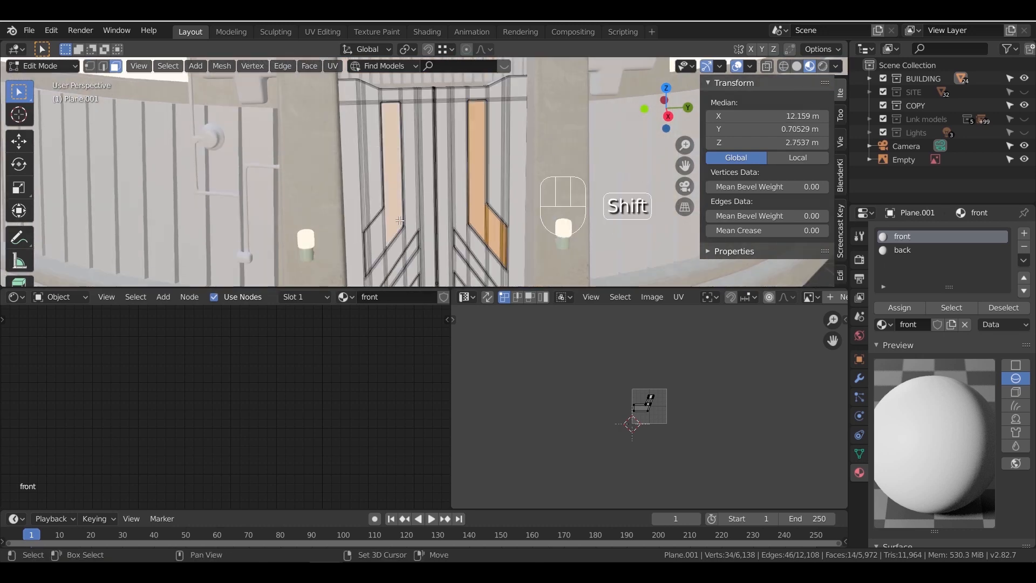
{"action": "left_click_drag", "start_coordinate": [378, 232], "coordinate": [375, 233], "text": "shift"}
{"action": "middle_click_drag", "start_coordinate": [374, 233], "coordinate": [430, 161], "text": "shift"}
{"action": "scroll", "coordinate": [386, 179], "scroll_direction": "up", "scroll_amount": 5}
{"action": "scroll", "coordinate": [431, 161], "scroll_direction": "up", "scroll_amount": 5}
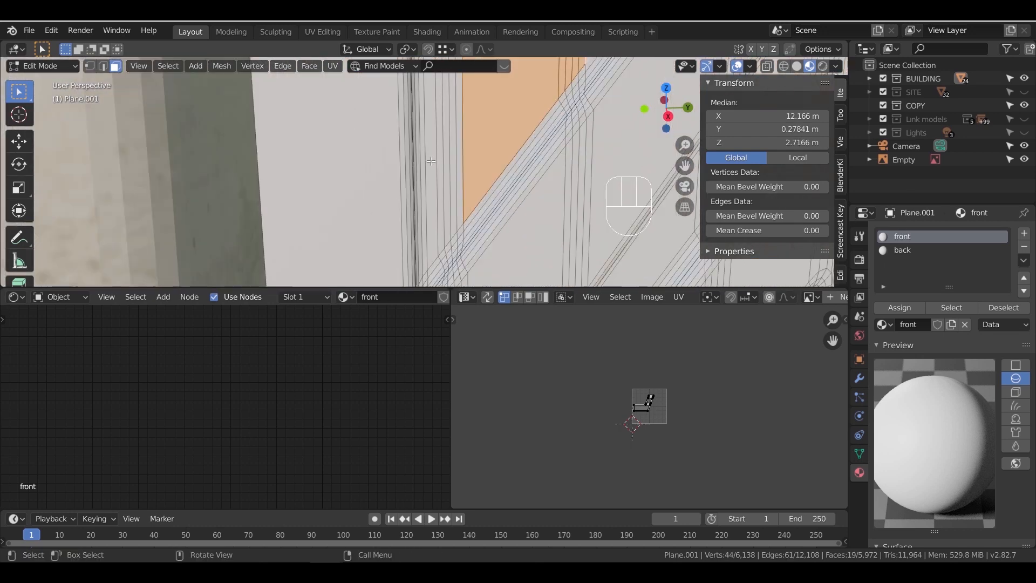
{"action": "left_click_drag", "start_coordinate": [417, 161], "coordinate": [413, 162], "text": "shift"}
{"action": "scroll", "coordinate": [416, 162], "scroll_direction": "down", "scroll_amount": 5}
Switch to Circle Select and add the left leaf's recessed diagonal strip and triangular panel to the face selection
{"action": "middle_click_drag", "start_coordinate": [572, 205], "coordinate": [459, 128], "text": "shift"}
{"action": "left_click_drag", "start_coordinate": [22, 97], "coordinate": [81, 147]}
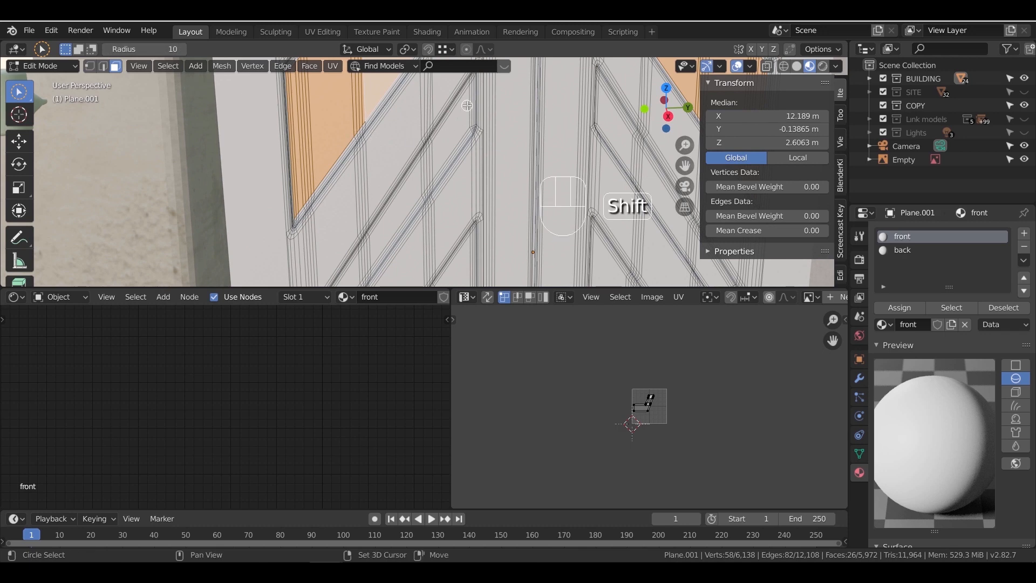
{"action": "left_click_drag", "start_coordinate": [467, 105], "coordinate": [422, 173], "text": "shift"}
{"action": "left_click_drag", "start_coordinate": [369, 256], "coordinate": [349, 280], "text": "shift"}
{"action": "middle_click_drag", "start_coordinate": [350, 279], "coordinate": [329, 85], "text": "shift"}
{"action": "left_click_drag", "start_coordinate": [310, 108], "coordinate": [296, 129], "text": "shift"}
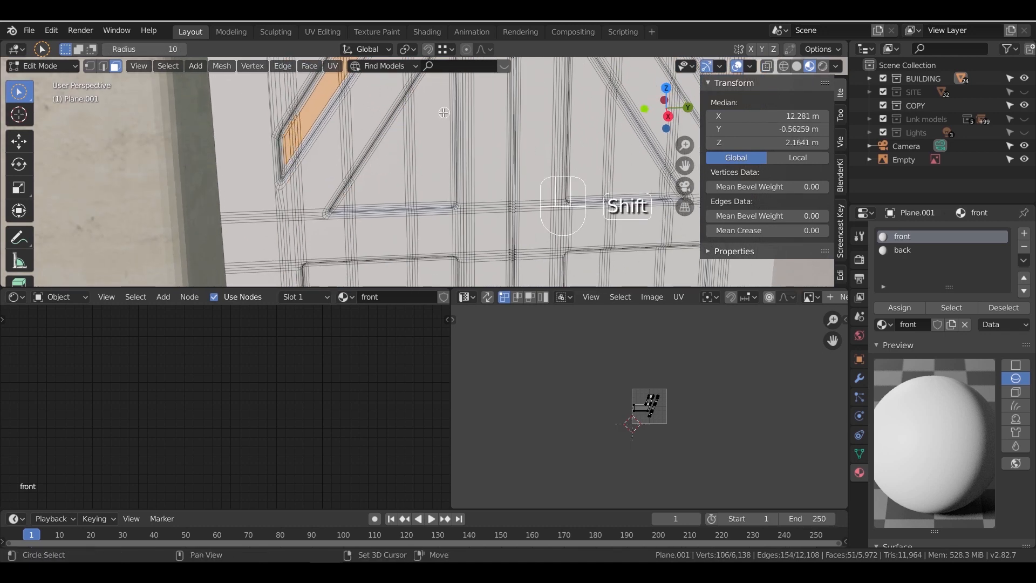
{"action": "left_click_drag", "start_coordinate": [444, 112], "coordinate": [395, 173], "text": "shift"}
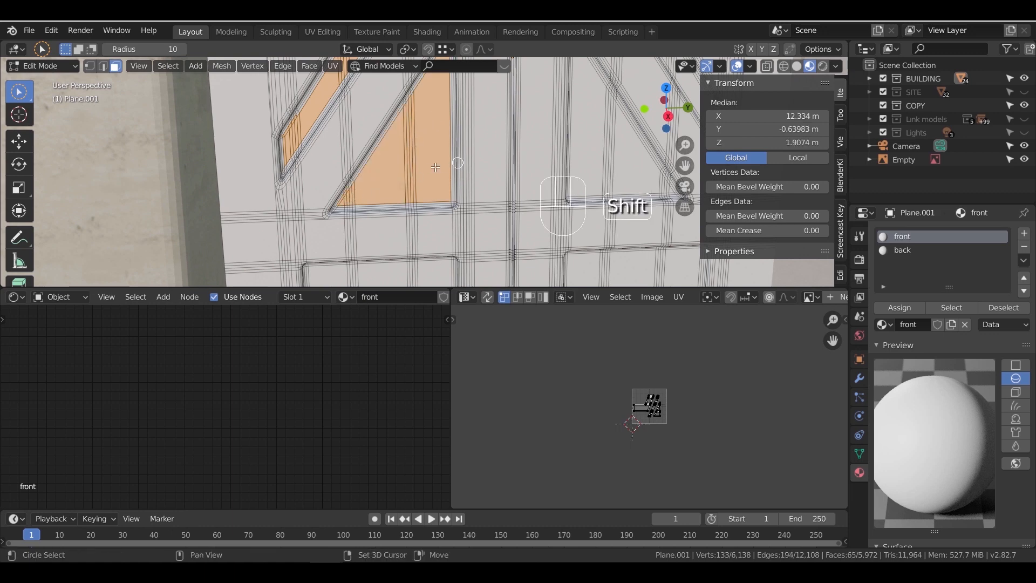
Add the right leaf's recessed triangular panel and diagonal strip to the face selection
{"action": "middle_click_drag", "start_coordinate": [455, 164], "coordinate": [409, 145], "text": "shift"}
{"action": "mouse_move", "coordinate": [398, 121]}
{"action": "left_mouse_down", "text": "shift"}
{"action": "mouse_move", "coordinate": [435, 232]}
{"action": "mouse_move", "coordinate": [488, 234]}
{"action": "left_mouse_up", "text": "shift"}
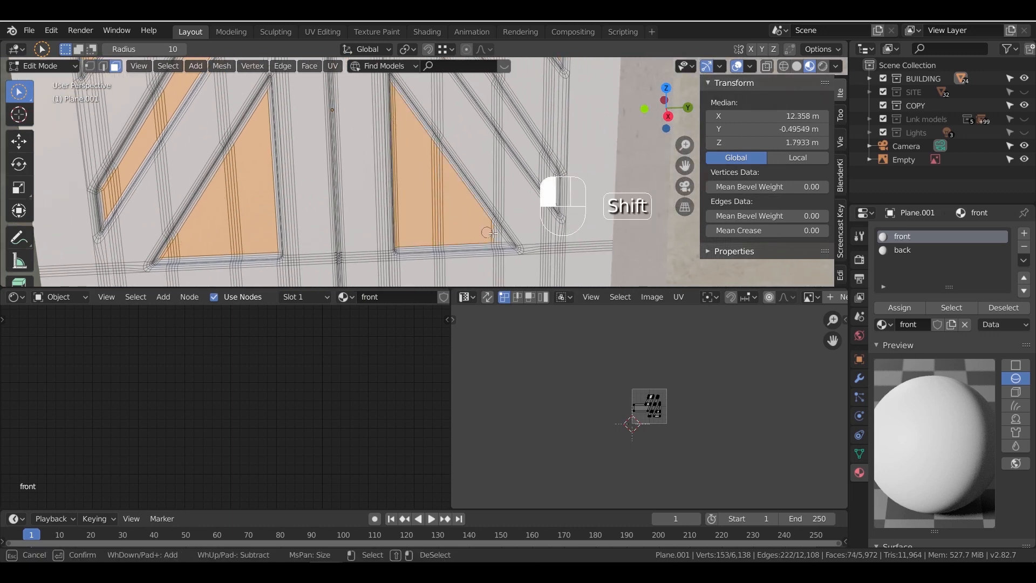
{"action": "middle_click_drag", "start_coordinate": [526, 181], "coordinate": [492, 184], "text": "shift"}
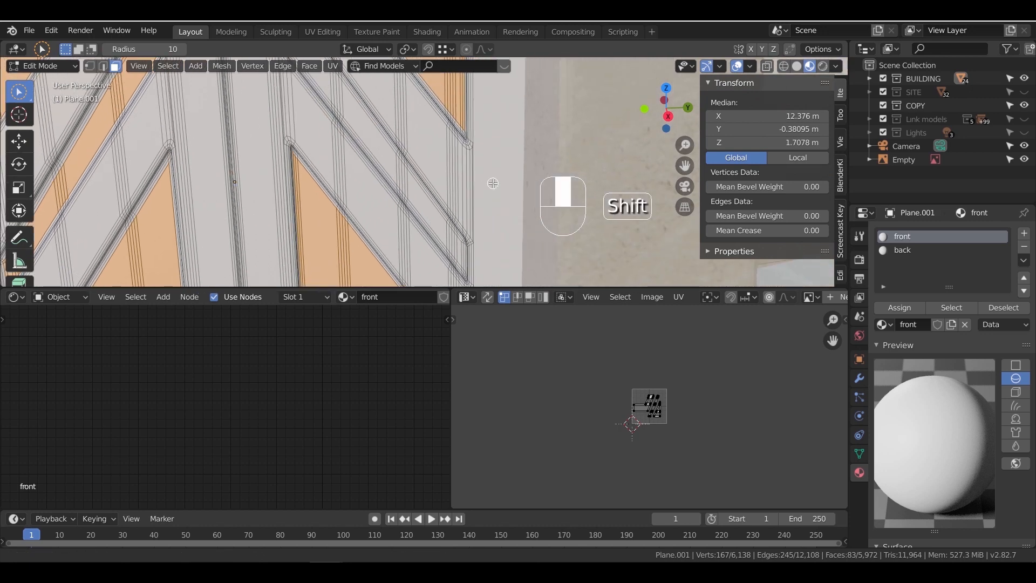
{"action": "left_click_drag", "start_coordinate": [454, 243], "coordinate": [439, 231], "text": "shift"}
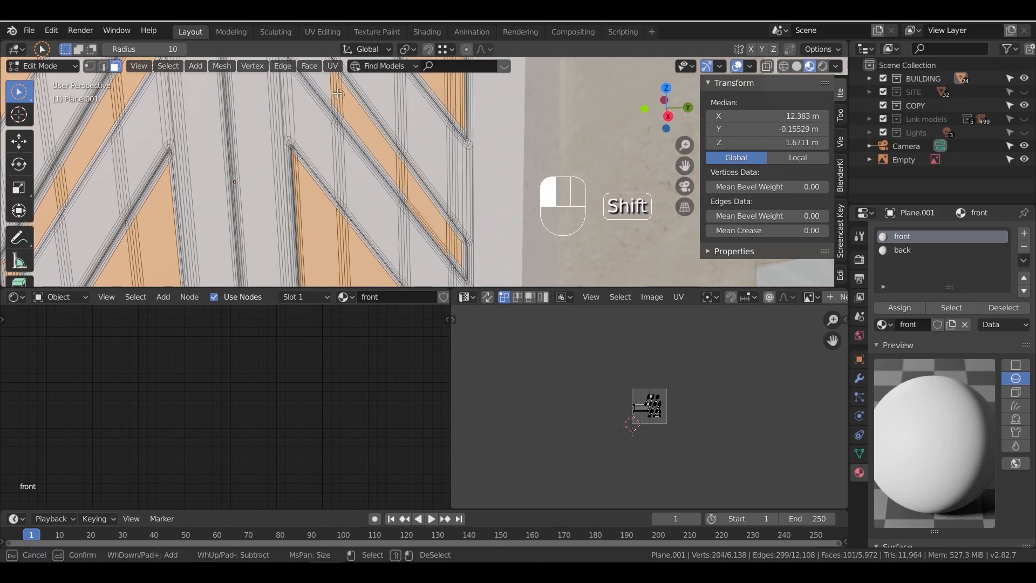
{"action": "left_click_drag", "start_coordinate": [338, 94], "coordinate": [333, 88], "text": "shift"}
Add the four rectangular recessed panels at the bottom of the door to the face selection
{"action": "mouse_move", "coordinate": [400, 165]}
{"action": "middle_mouse_down", "text": "shift"}
{"action": "mouse_move", "coordinate": [405, 203]}
{"action": "mouse_move", "coordinate": [491, 65]}
{"action": "middle_mouse_up", "text": "shift"}
{"action": "scroll", "coordinate": [417, 202], "scroll_direction": "down", "scroll_amount": 5}
{"action": "scroll", "coordinate": [516, 116], "scroll_direction": "up", "scroll_amount": 4}
{"action": "left_click_drag", "start_coordinate": [529, 115], "coordinate": [448, 121], "text": "shift"}
{"action": "left_click_drag", "start_coordinate": [291, 125], "coordinate": [189, 142], "text": "shift"}
{"action": "left_click_drag", "start_coordinate": [269, 217], "coordinate": [159, 222], "text": "shift"}
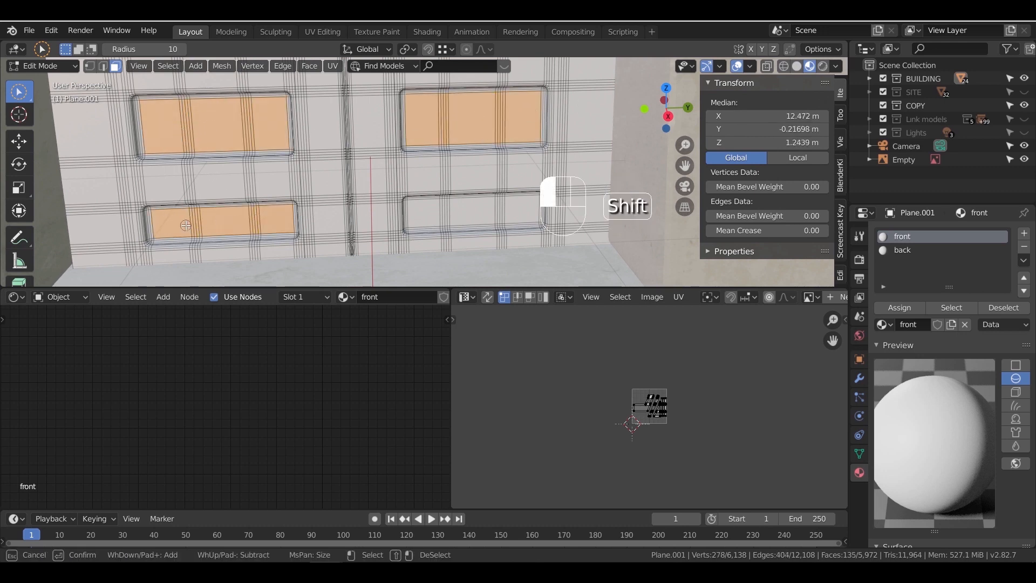
{"action": "left_click_drag", "start_coordinate": [537, 212], "coordinate": [476, 211], "text": "shift"}
Grow the face selection around all the door's recessed panels to include their inner border faces
{"action": "middle_click_drag", "start_coordinate": [433, 105], "coordinate": [327, 283], "text": "shift"}
{"action": "mouse_move", "coordinate": [424, 193]}
{"action": "left_mouse_down", "text": "ctrl"}
{"action": "mouse_move", "coordinate": [399, 169]}
{"action": "mouse_move", "coordinate": [425, 180]}
{"action": "left_mouse_up", "text": "ctrl"}
{"action": "scroll", "coordinate": [404, 195], "scroll_direction": "down", "scroll_amount": 5}
{"action": "mouse_move", "coordinate": [418, 179]}
{"action": "middle_mouse_down", "text": "shift"}
{"action": "mouse_move", "coordinate": [429, 231]}
{"action": "mouse_move", "coordinate": [464, 214]}
{"action": "mouse_move", "coordinate": [404, 218]}
{"action": "mouse_move", "coordinate": [371, 251]}
{"action": "mouse_move", "coordinate": [415, 191]}
{"action": "middle_mouse_up", "text": "shift"}
{"action": "key", "text": "ctrl+KP_Add"}
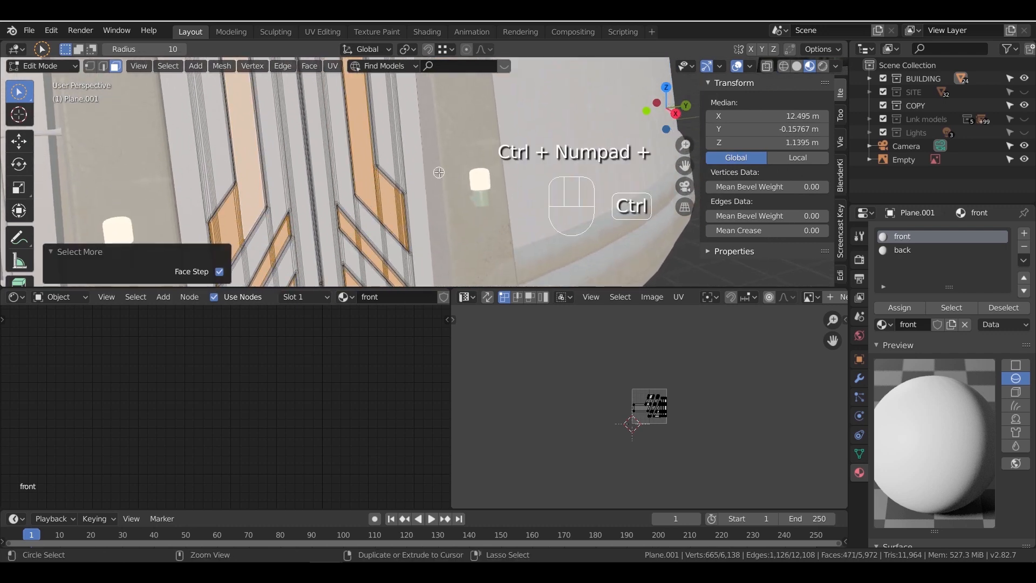
{"action": "key", "text": "ctrl+KP_Add"}
{"action": "key", "text": "ctrl+KP_Subtract"}
{"action": "middle_click_drag", "start_coordinate": [443, 168], "coordinate": [452, 76], "text": "shift"}
{"action": "middle_click_drag", "start_coordinate": [396, 174], "coordinate": [407, 102], "text": "shift"}
Assign the back material to the selected recessed door faces and return to Object Mode
{"action": "left_click", "coordinate": [903, 250]}
{"action": "left_click", "coordinate": [900, 307]}
{"action": "key", "text": "Tab"}
{"action": "mouse_move", "coordinate": [404, 180]}
{"action": "middle_mouse_down", "text": "shift"}
{"action": "mouse_move", "coordinate": [467, 213]}
{"action": "mouse_move", "coordinate": [430, 211]}
{"action": "mouse_move", "coordinate": [395, 185]}
{"action": "middle_mouse_up", "text": "shift"}
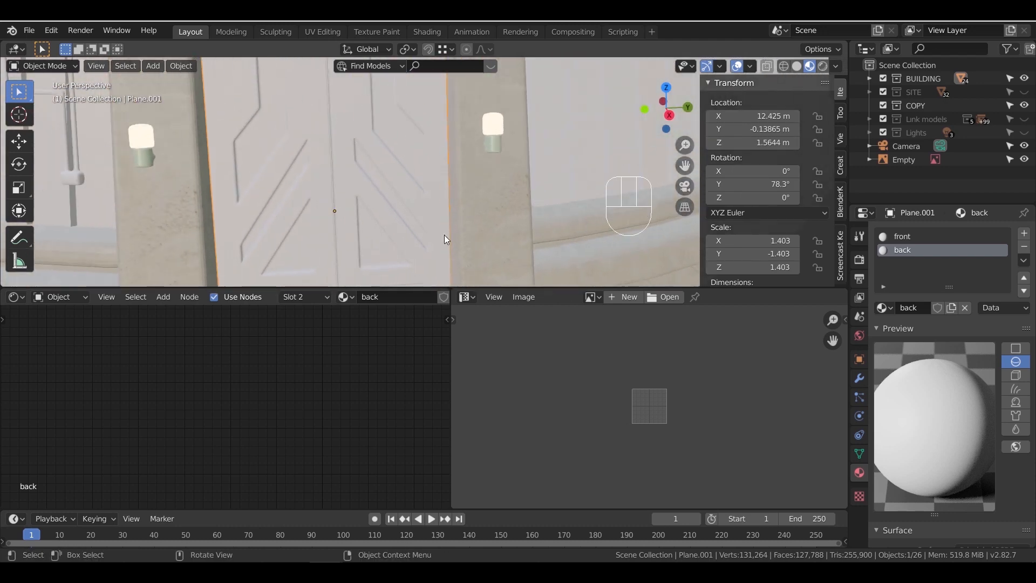
Enlarge the 3D viewport and display all shader nodes of the door's front material
{"action": "left_click_drag", "start_coordinate": [457, 289], "coordinate": [459, 331]}
{"action": "scroll", "coordinate": [460, 249], "scroll_direction": "down", "scroll_amount": 5}
{"action": "middle_click_drag", "start_coordinate": [465, 232], "coordinate": [484, 221], "text": "shift"}
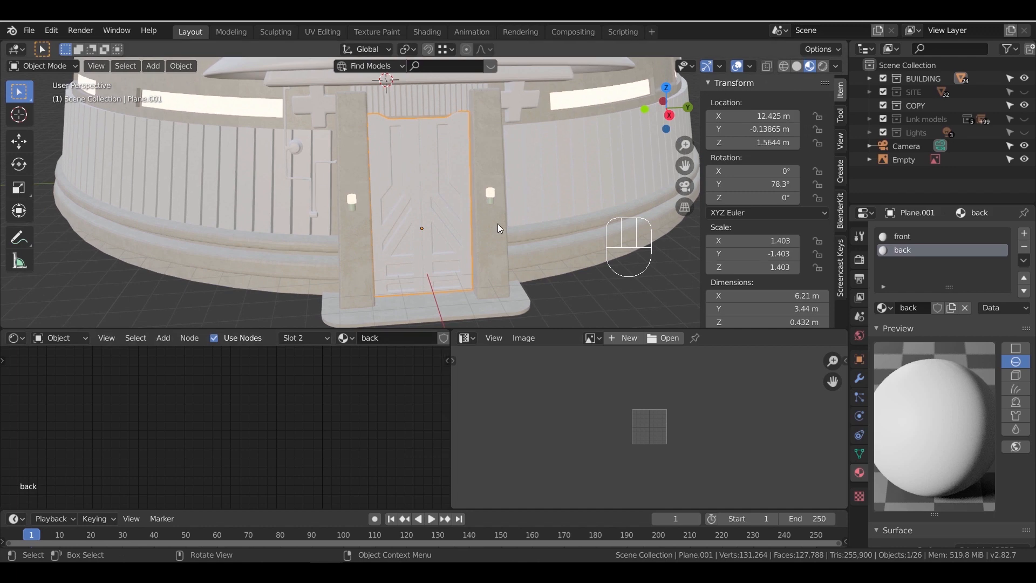
{"action": "left_click", "coordinate": [912, 236]}
{"action": "left_click", "coordinate": [112, 338]}
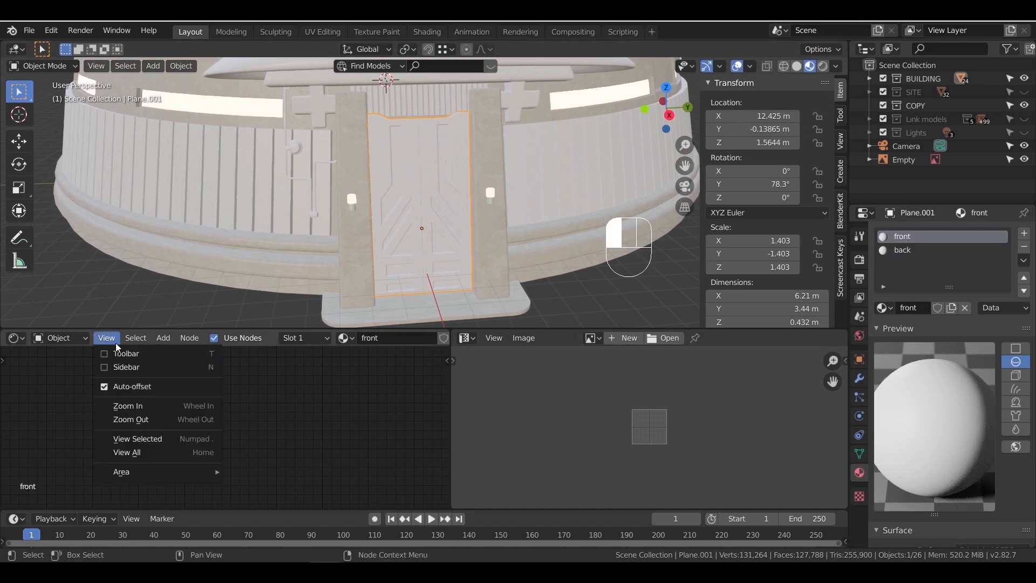
{"action": "left_click", "coordinate": [141, 452]}
{"action": "scroll", "coordinate": [364, 426], "scroll_direction": "up", "scroll_amount": 2}
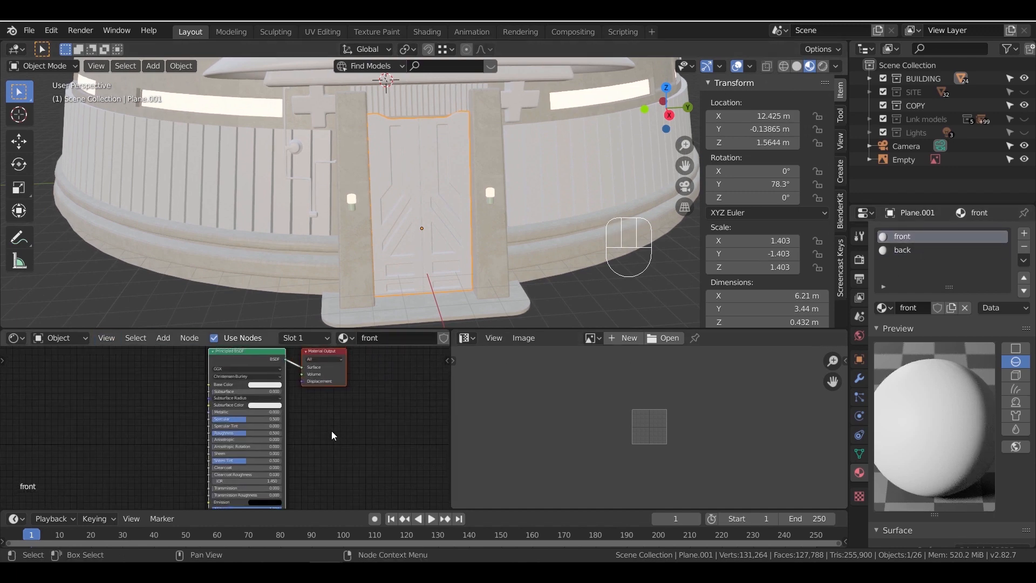
{"action": "scroll", "coordinate": [344, 447], "scroll_direction": "down", "scroll_amount": 1}
{"action": "middle_click_drag", "start_coordinate": [332, 437], "coordinate": [395, 430]}
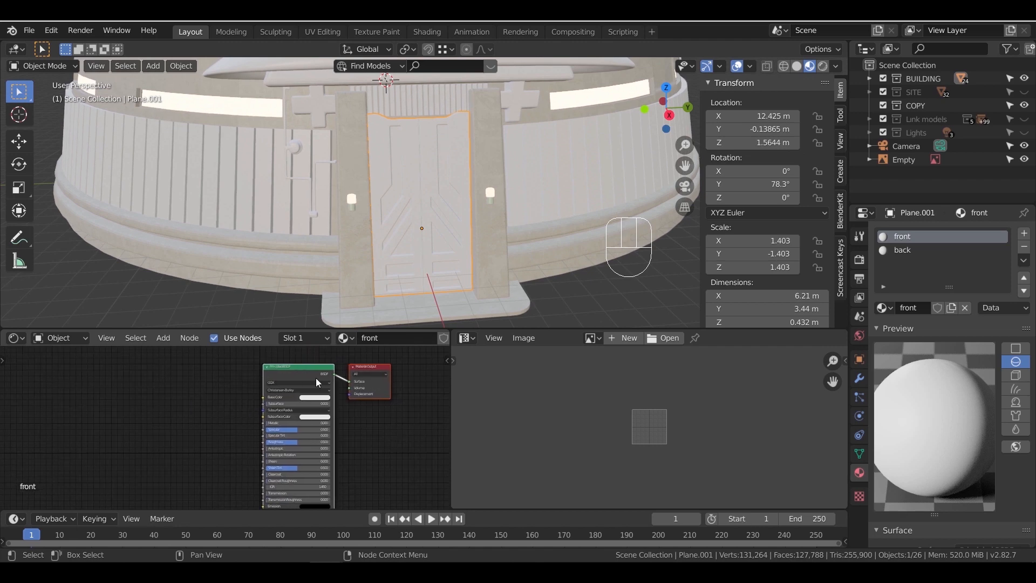
Load all the Metal007 textures from the metal folder into the front material using Principled Texture Setup
{"action": "key", "text": "ctrl+shift+t"}
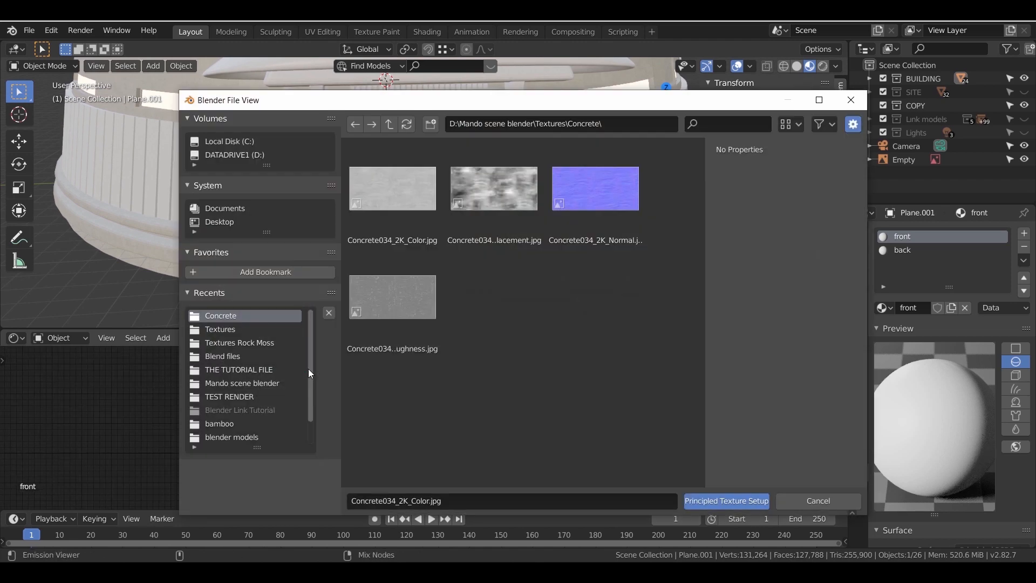
{"action": "left_click", "coordinate": [389, 124]}
{"action": "double_click", "coordinate": [487, 180]}
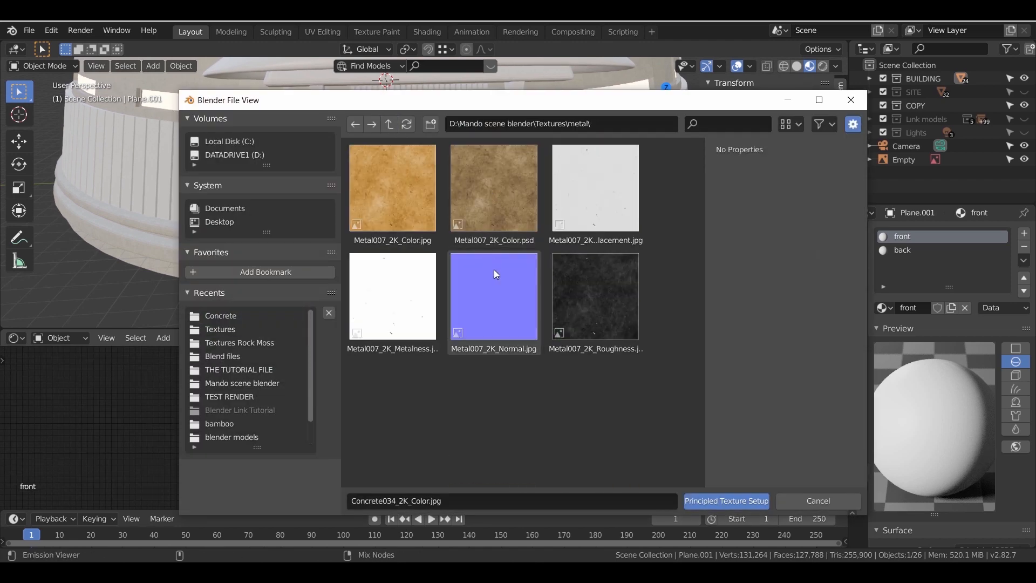
{"action": "key", "text": "a"}
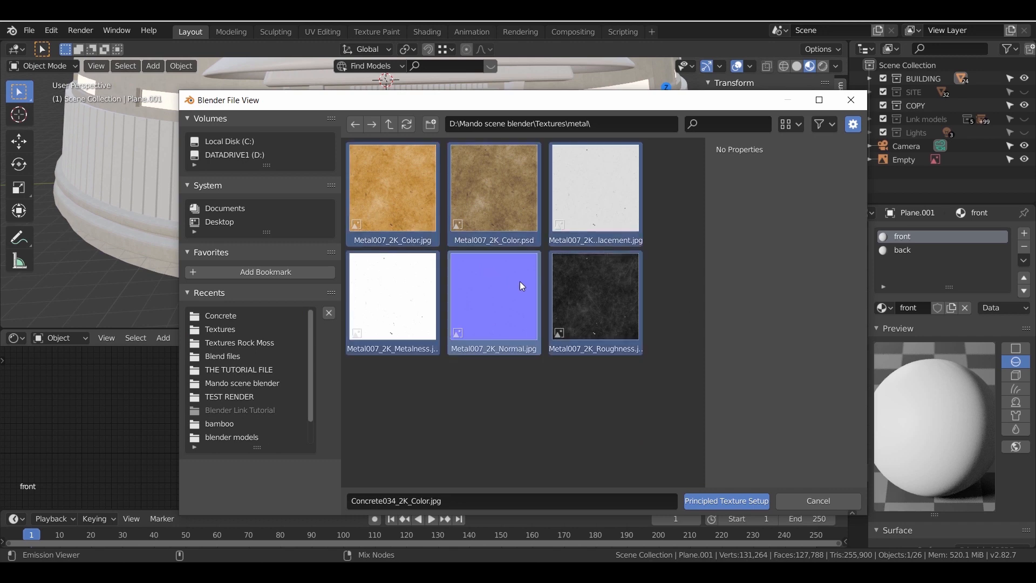
{"action": "left_click", "coordinate": [711, 500]}
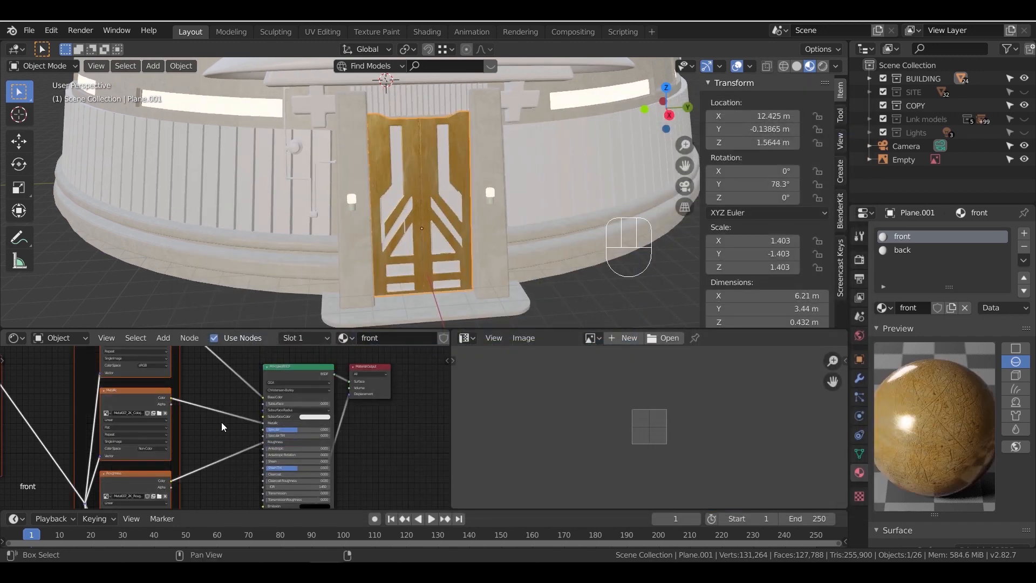
Delete the Metallic texture node from the door's front material
{"action": "middle_click_drag", "start_coordinate": [222, 425], "coordinate": [342, 324]}
{"action": "scroll", "coordinate": [365, 401], "scroll_direction": "up", "scroll_amount": 3}
{"action": "scroll", "coordinate": [330, 405], "scroll_direction": "down", "scroll_amount": 2}
{"action": "left_click", "coordinate": [288, 387]}
{"action": "scroll", "coordinate": [374, 430], "scroll_direction": "up", "scroll_amount": 7}
{"action": "key", "text": "x"}
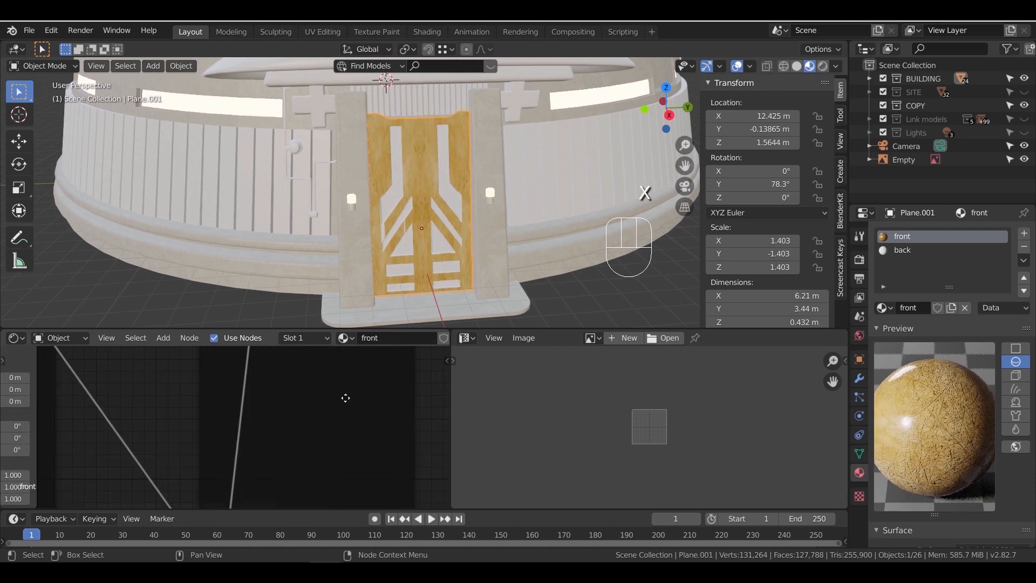
Delete further loaded texture nodes from the door's front material, keeping the Base Color texture
{"action": "scroll", "coordinate": [333, 384], "scroll_direction": "down", "scroll_amount": 3}
{"action": "left_click", "coordinate": [274, 435]}
{"action": "key", "text": "x"}
{"action": "scroll", "coordinate": [312, 465], "scroll_direction": "down", "scroll_amount": 3}
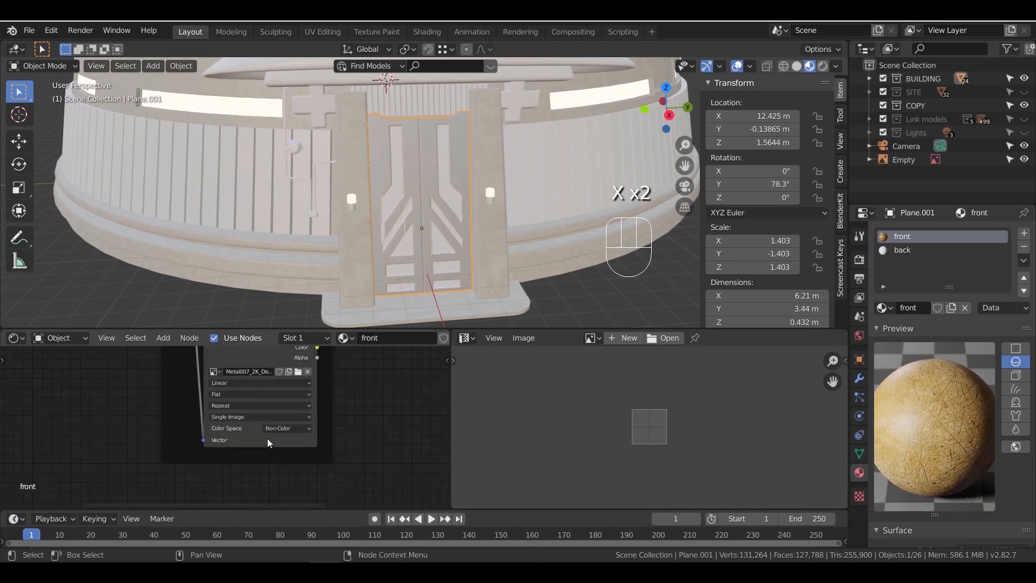
{"action": "middle_click_drag", "start_coordinate": [382, 404], "coordinate": [319, 478]}
{"action": "key", "text": "x"}
Insert a MixRGB node between the front material's Base Color texture and the Principled BSDF
{"action": "middle_click_drag", "start_coordinate": [323, 420], "coordinate": [356, 507]}
{"action": "middle_click_drag", "start_coordinate": [319, 366], "coordinate": [319, 419]}
{"action": "key", "text": "shift+a"}
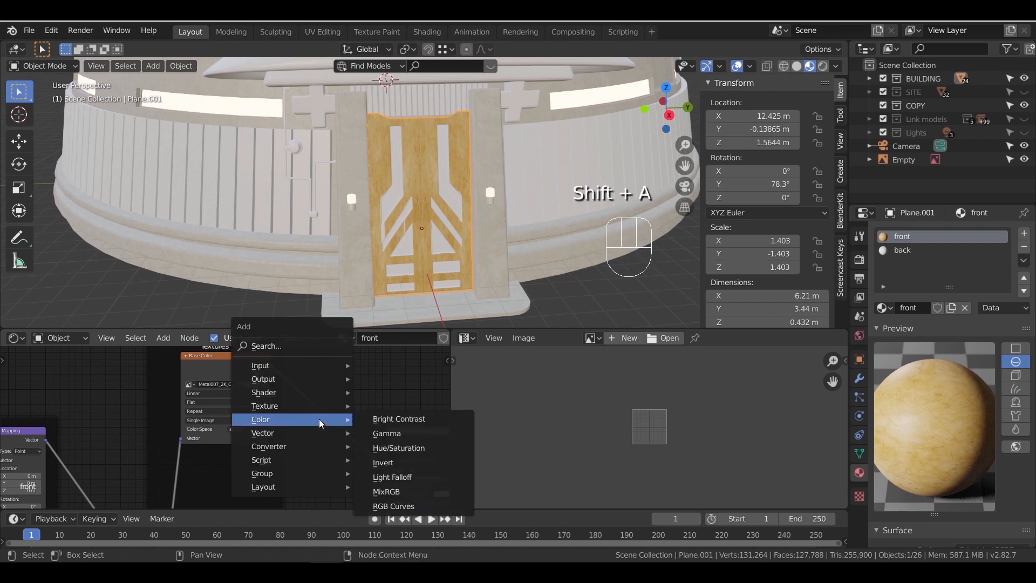
{"action": "left_click", "coordinate": [405, 492]}
{"action": "left_click", "coordinate": [348, 398]}
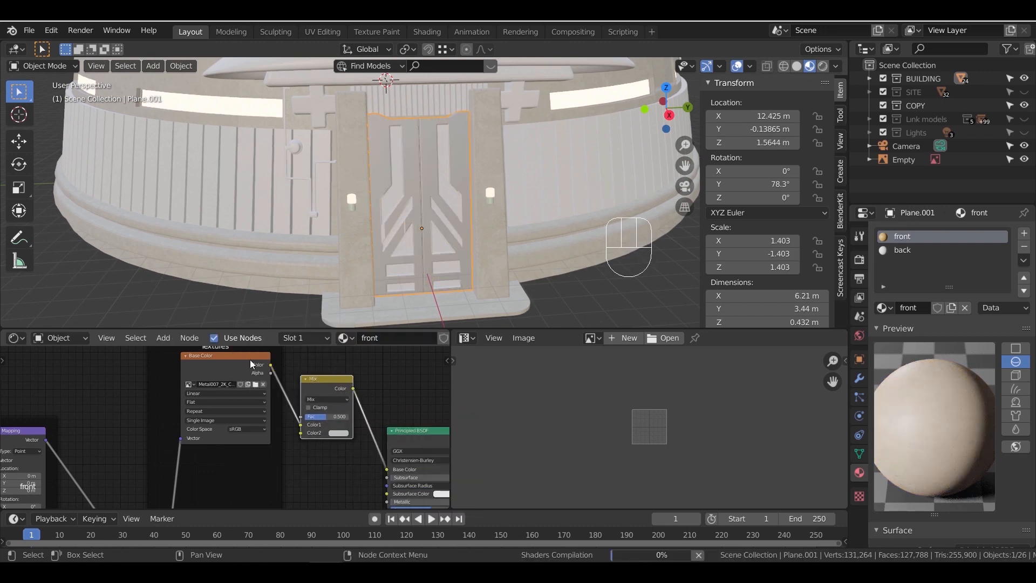
{"action": "left_click_drag", "start_coordinate": [324, 391], "coordinate": [237, 382]}
Darken the Mix node's Color2 to a near-black grey and move the node clear of the Base Color texture
{"action": "scroll", "coordinate": [234, 376], "scroll_direction": "up", "scroll_amount": 1}
{"action": "scroll", "coordinate": [234, 377], "scroll_direction": "up", "scroll_amount": 1}
{"action": "left_click", "coordinate": [261, 456]}
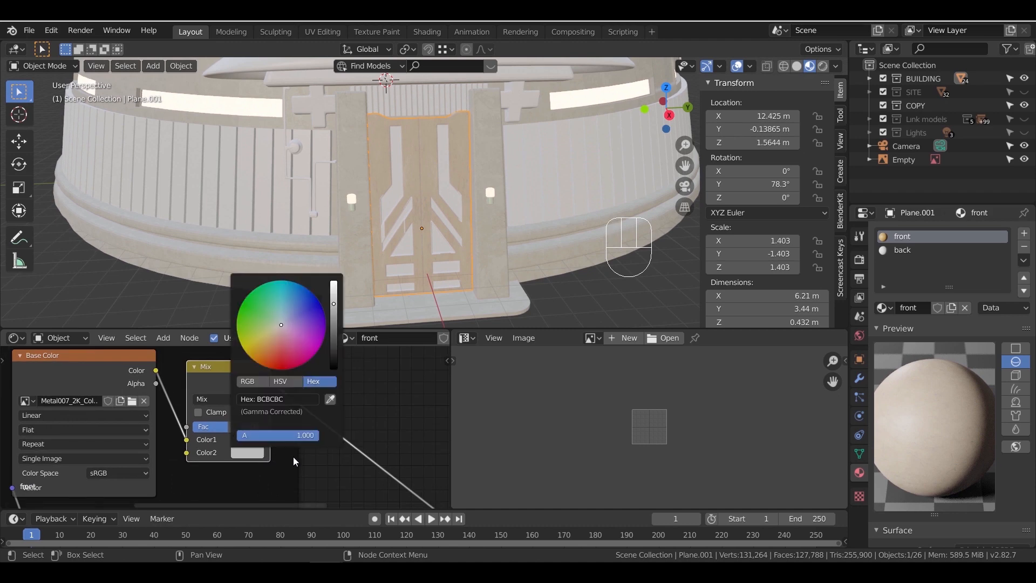
{"action": "left_click", "coordinate": [260, 456]}
{"action": "left_click_drag", "start_coordinate": [334, 308], "coordinate": [334, 351]}
{"action": "scroll", "coordinate": [326, 458], "scroll_direction": "down", "scroll_amount": 2}
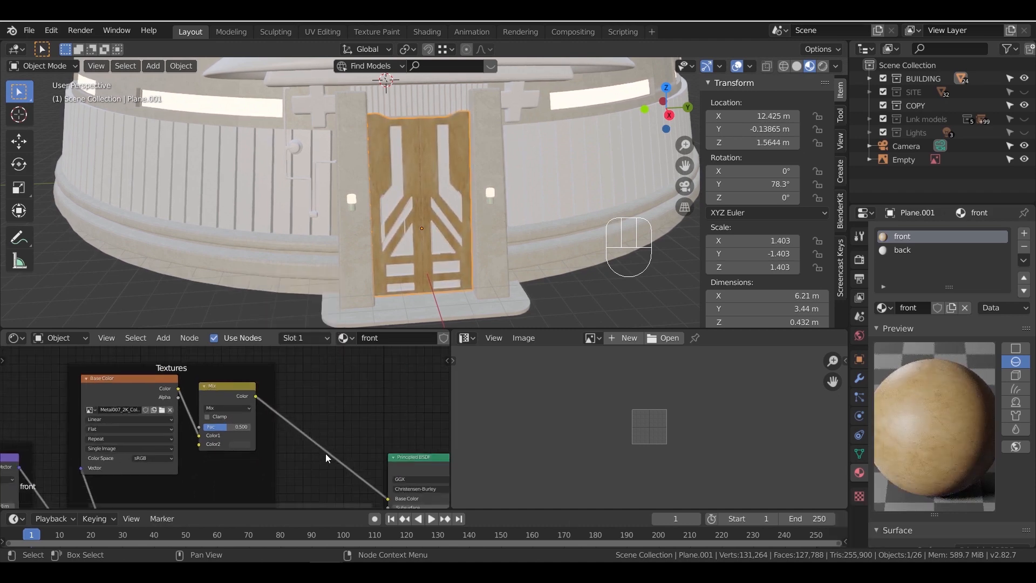
{"action": "scroll", "coordinate": [325, 458], "scroll_direction": "down", "scroll_amount": 2}
{"action": "middle_click_drag", "start_coordinate": [317, 400], "coordinate": [345, 441]}
{"action": "left_click_drag", "start_coordinate": [285, 433], "coordinate": [353, 392]}
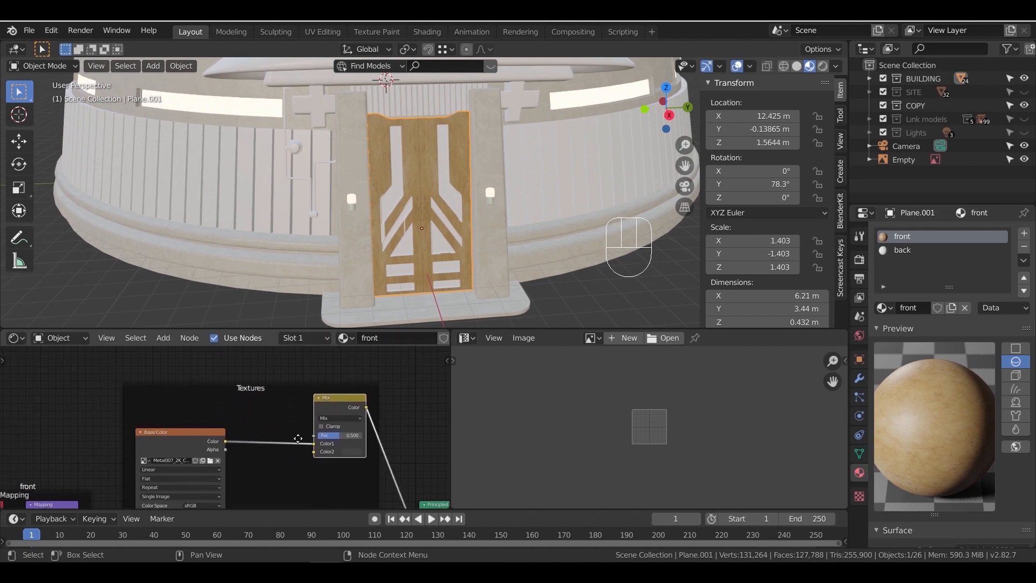
Copy the Mask node group from the building's walls 01 material into the door's front material
{"action": "left_click", "coordinate": [299, 247]}
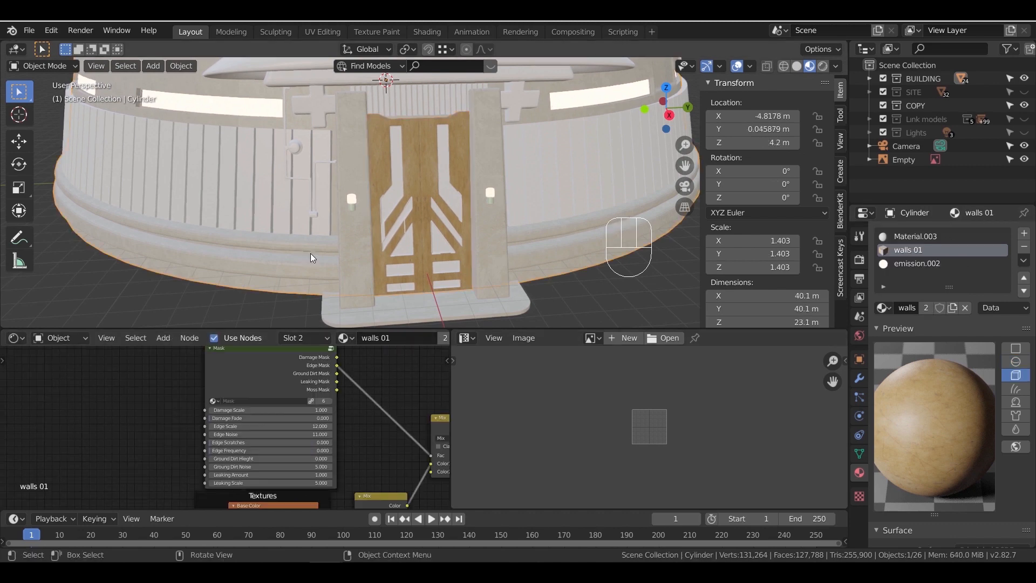
{"action": "left_click", "coordinate": [273, 376]}
{"action": "key", "text": "ctrl+c"}
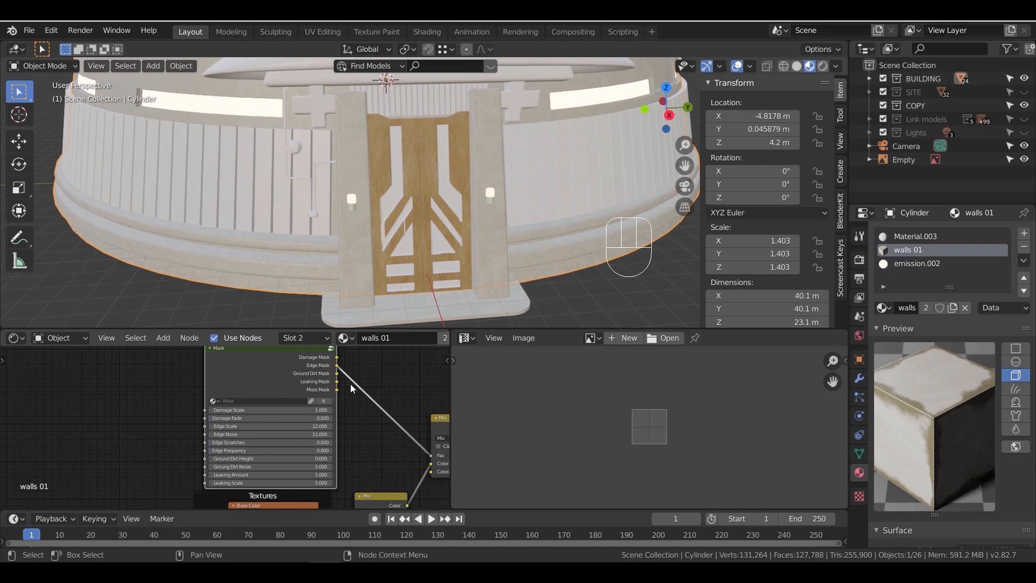
{"action": "scroll", "coordinate": [351, 388], "scroll_direction": "down", "scroll_amount": 4, "text": "shift"}
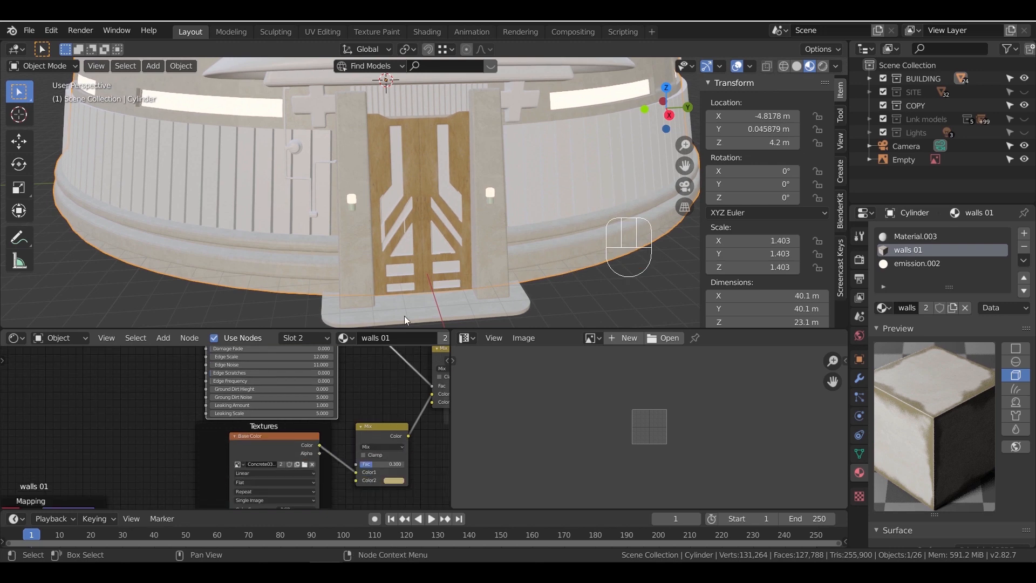
{"action": "left_click", "coordinate": [418, 258]}
{"action": "middle_click_drag", "start_coordinate": [286, 398], "coordinate": [395, 461]}
{"action": "key", "text": "ctrl+v"}
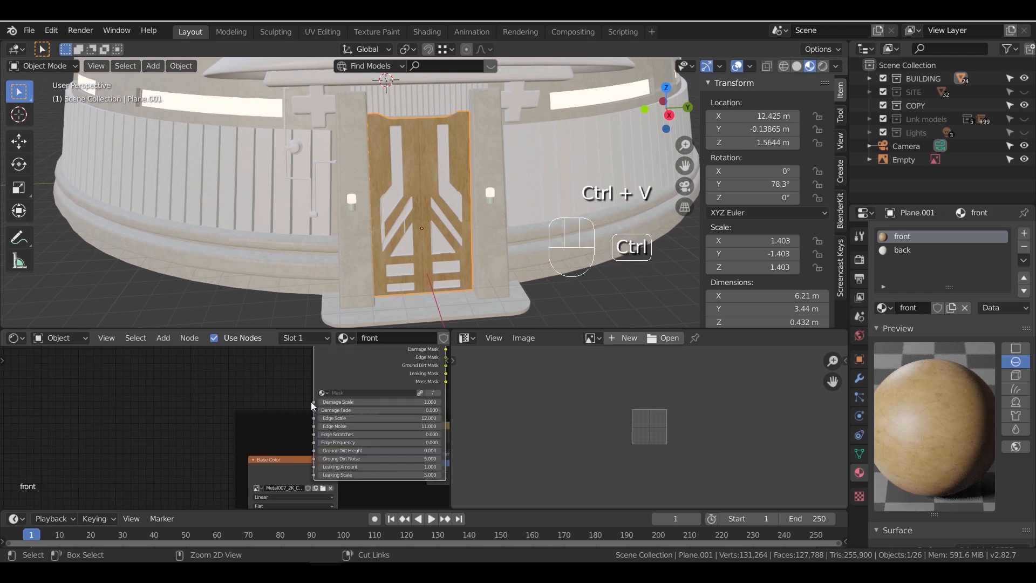
{"action": "left_click_drag", "start_coordinate": [357, 372], "coordinate": [276, 340]}
Reposition the Mix node and connect the Mask group's Edge Mask output to its Fac input
{"action": "middle_click_drag", "start_coordinate": [407, 458], "coordinate": [303, 446]}
{"action": "scroll", "coordinate": [303, 446], "scroll_direction": "down", "scroll_amount": 2}
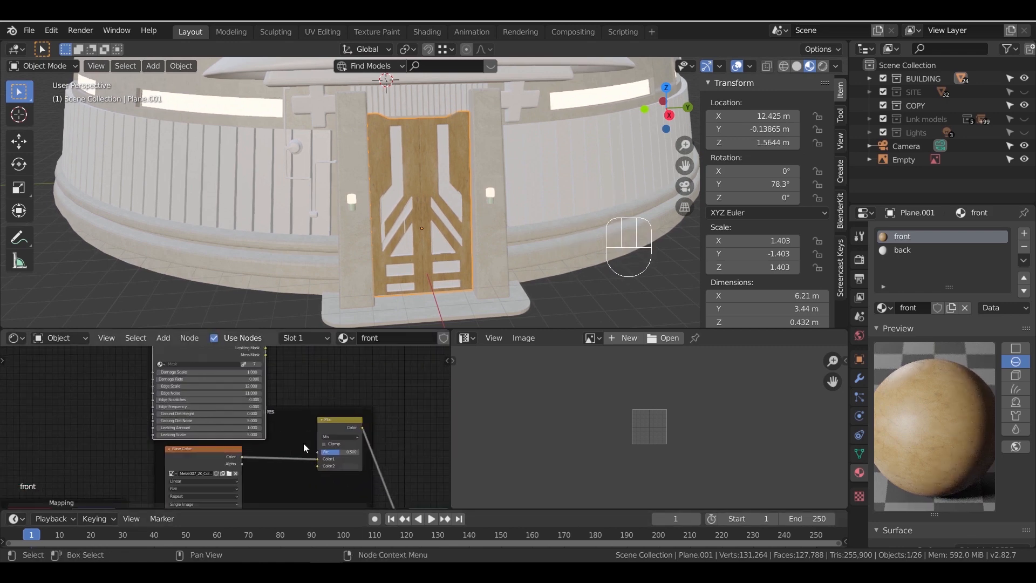
{"action": "scroll", "coordinate": [303, 443], "scroll_direction": "up", "scroll_amount": 1}
{"action": "middle_click_drag", "start_coordinate": [315, 400], "coordinate": [307, 430]}
{"action": "left_click_drag", "start_coordinate": [324, 445], "coordinate": [338, 360]}
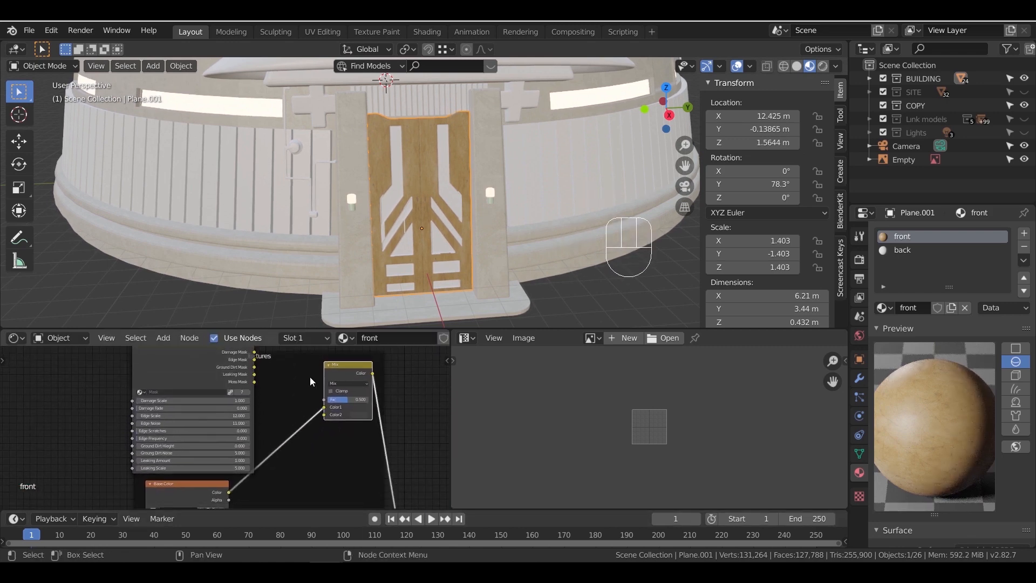
{"action": "scroll", "coordinate": [316, 429], "scroll_direction": "up", "scroll_amount": 1}
{"action": "scroll", "coordinate": [316, 429], "scroll_direction": "up", "scroll_amount": 1}
{"action": "left_click_drag", "start_coordinate": [219, 385], "coordinate": [296, 432]}
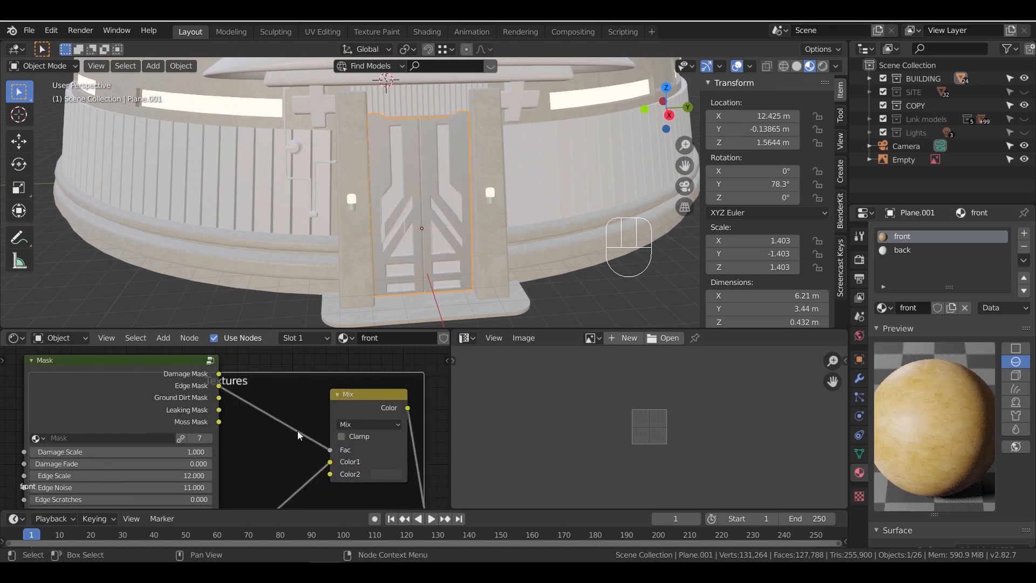
Make the door's Mask node group single-user and set its Edge Scale to 14 and Edge Noise to 10
{"action": "middle_click_drag", "start_coordinate": [261, 434], "coordinate": [278, 383]}
{"action": "scroll", "coordinate": [281, 413], "scroll_direction": "up", "scroll_amount": 4}
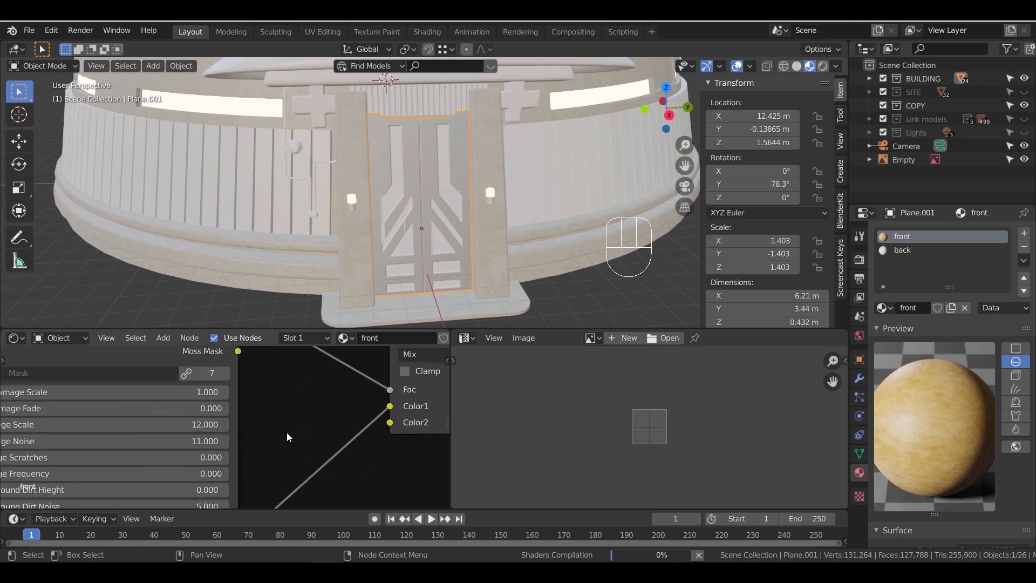
{"action": "middle_click_drag", "start_coordinate": [320, 429], "coordinate": [338, 409]}
{"action": "scroll", "coordinate": [335, 423], "scroll_direction": "left", "scroll_amount": 2, "text": "ctrl"}
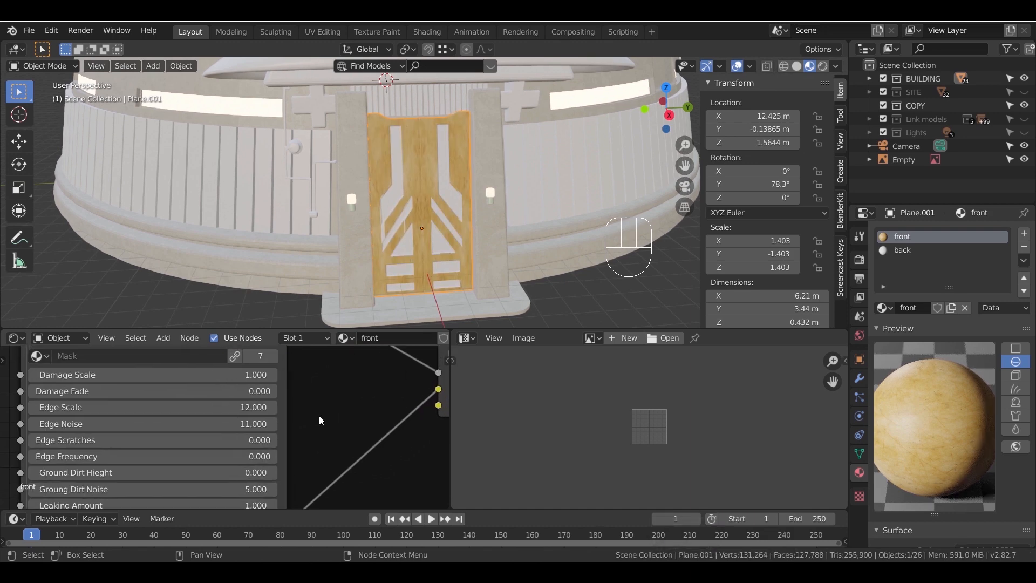
{"action": "scroll", "coordinate": [324, 424], "scroll_direction": "down", "scroll_amount": 1}
{"action": "middle_click_drag", "start_coordinate": [335, 409], "coordinate": [312, 426]}
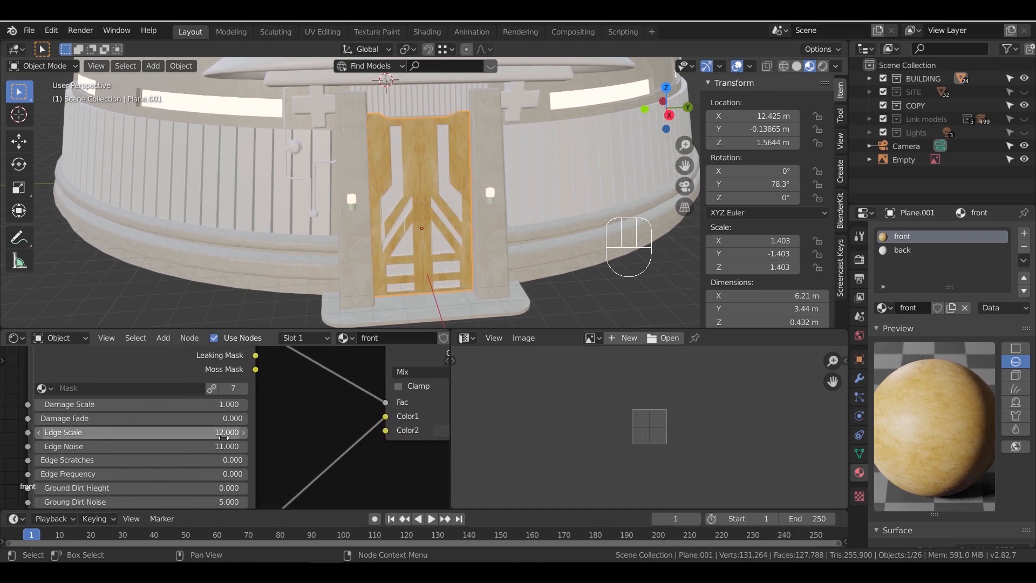
{"action": "left_click", "coordinate": [224, 437]}
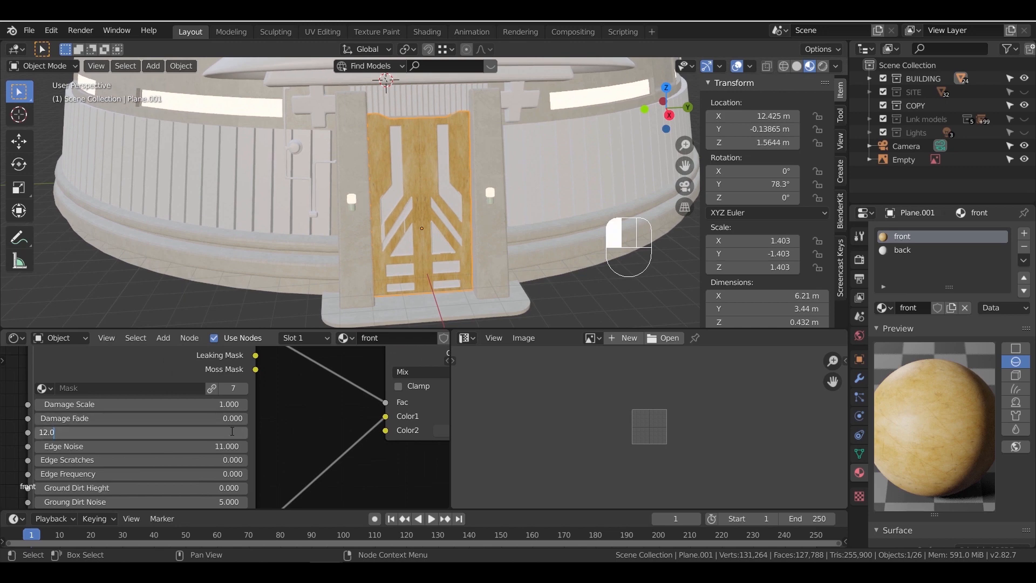
{"action": "left_click", "coordinate": [237, 386]}
{"action": "left_click", "coordinate": [234, 388]}
{"action": "left_click", "coordinate": [227, 433]}
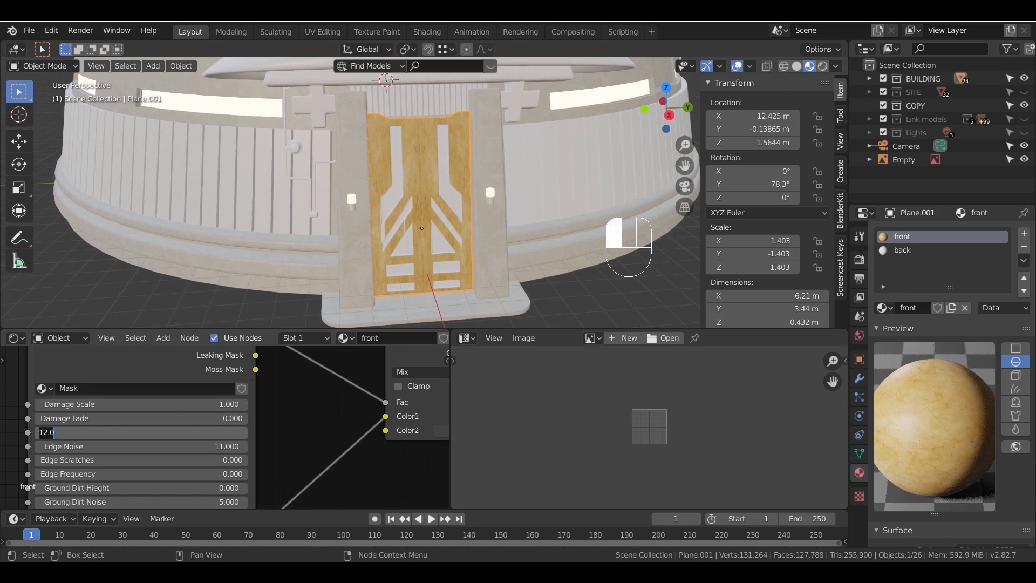
{"action": "key", "text": "Tab"}
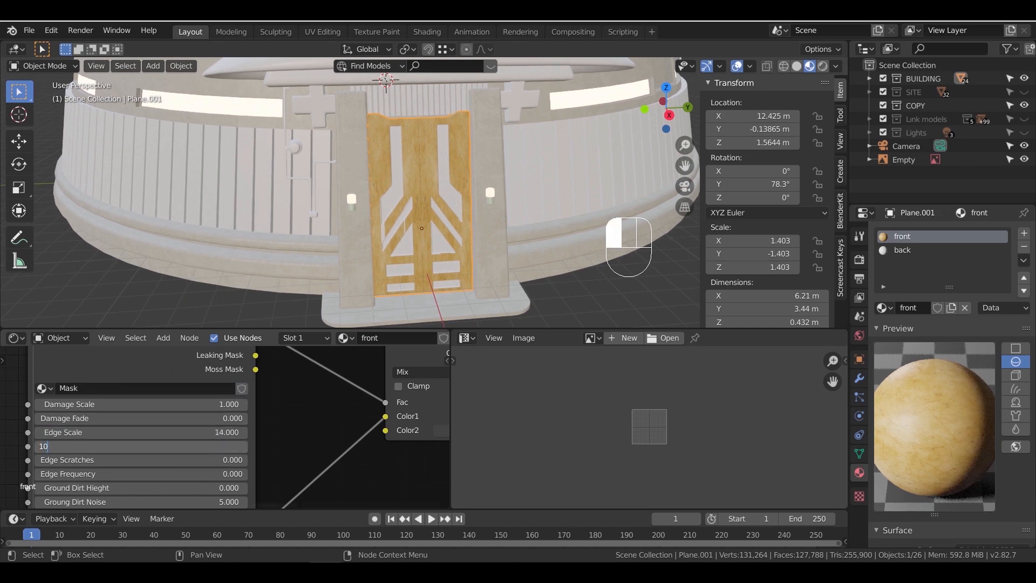
{"action": "key", "text": "Return"}
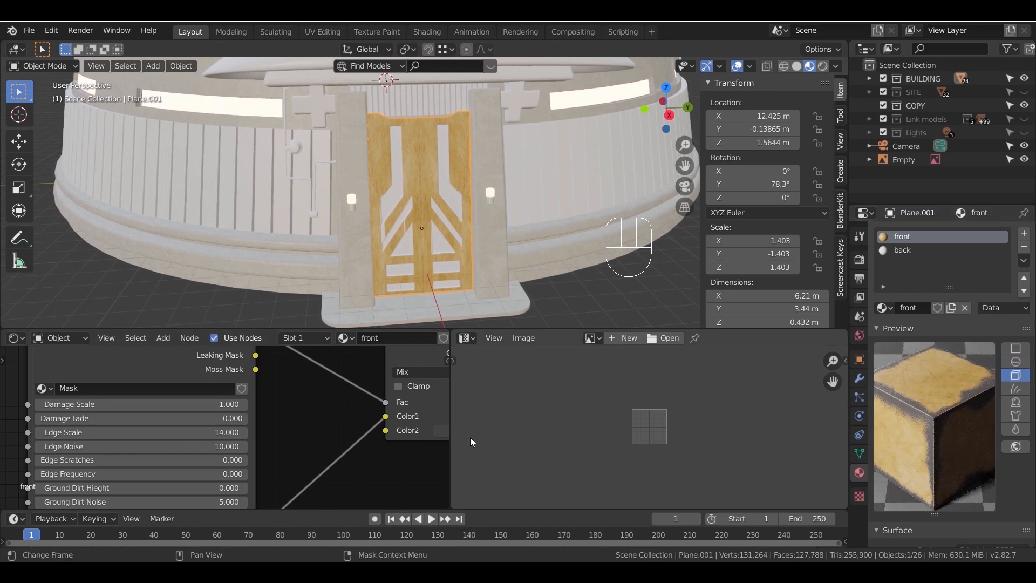
Insert a Gamma node between the Base Color texture and the Mix node
{"action": "scroll", "coordinate": [326, 399], "scroll_direction": "down", "scroll_amount": 2}
{"action": "scroll", "coordinate": [327, 400], "scroll_direction": "down", "scroll_amount": 3}
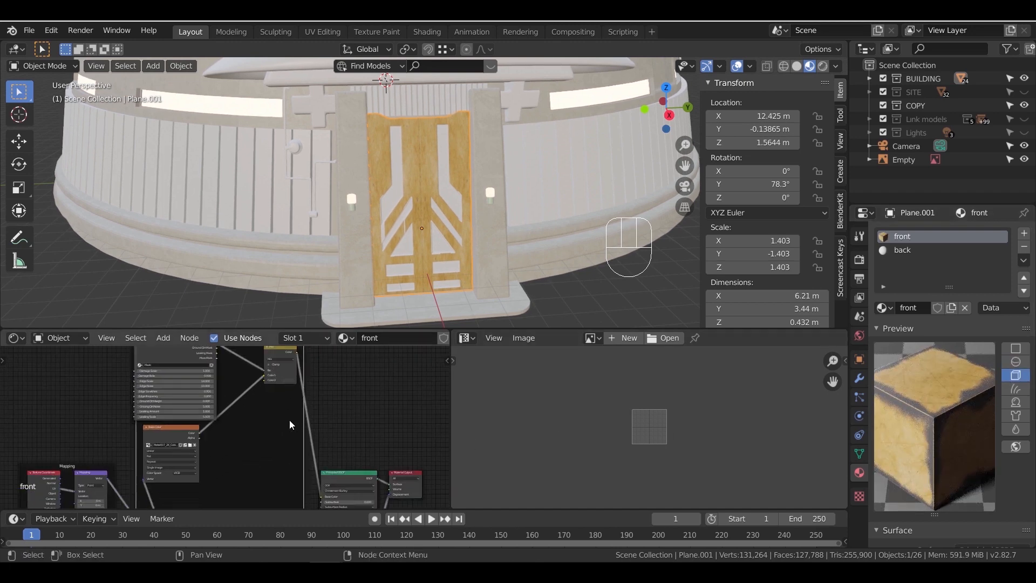
{"action": "key", "text": "shift+a"}
{"action": "mouse_move", "coordinate": [295, 407]}
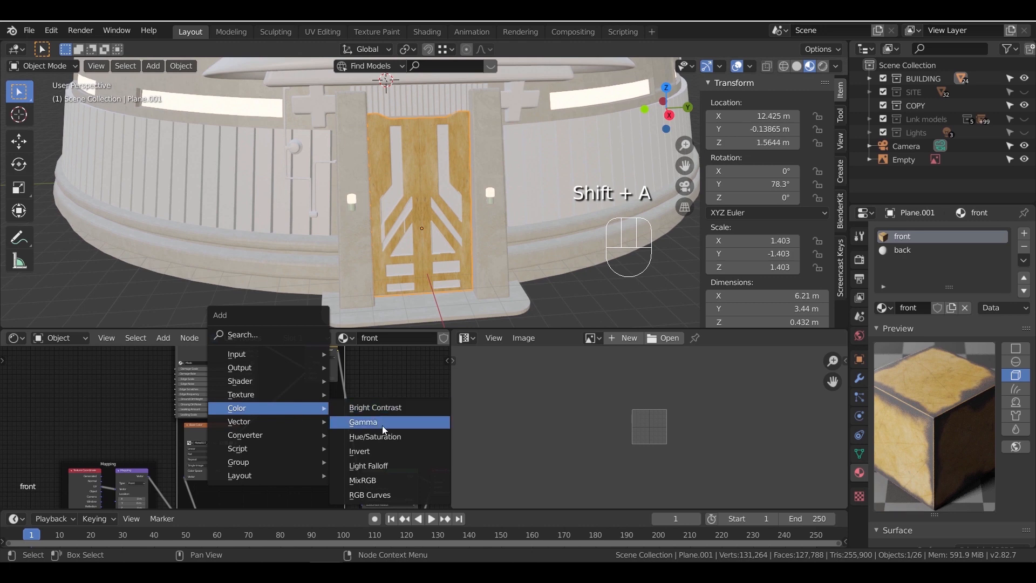
{"action": "left_click", "coordinate": [382, 426]}
{"action": "left_click", "coordinate": [292, 416]}
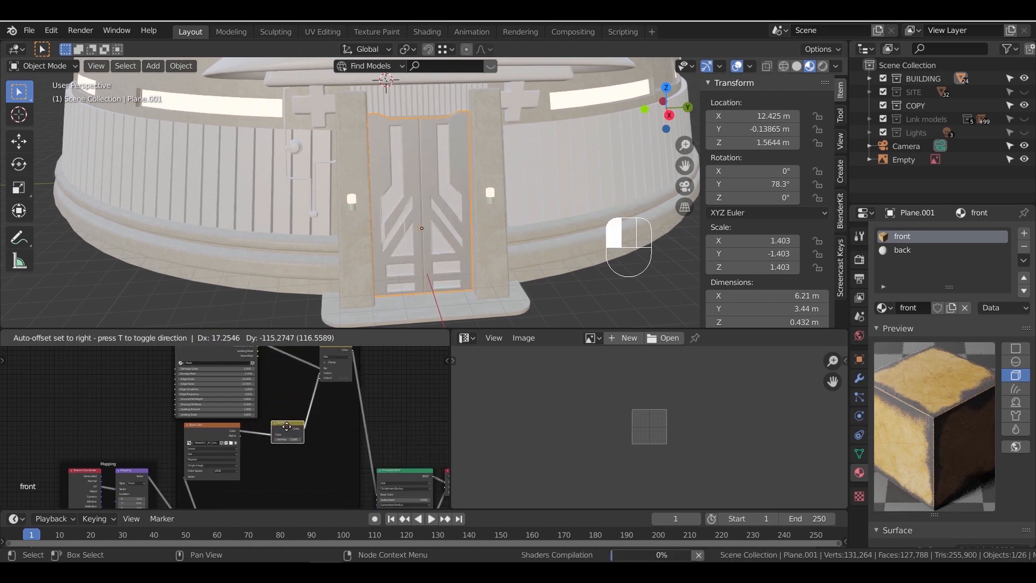
Set the Gamma node's value to 0.7
{"action": "scroll", "coordinate": [302, 402], "scroll_direction": "up", "scroll_amount": 4}
{"action": "scroll", "coordinate": [305, 387], "scroll_direction": "up", "scroll_amount": 2}
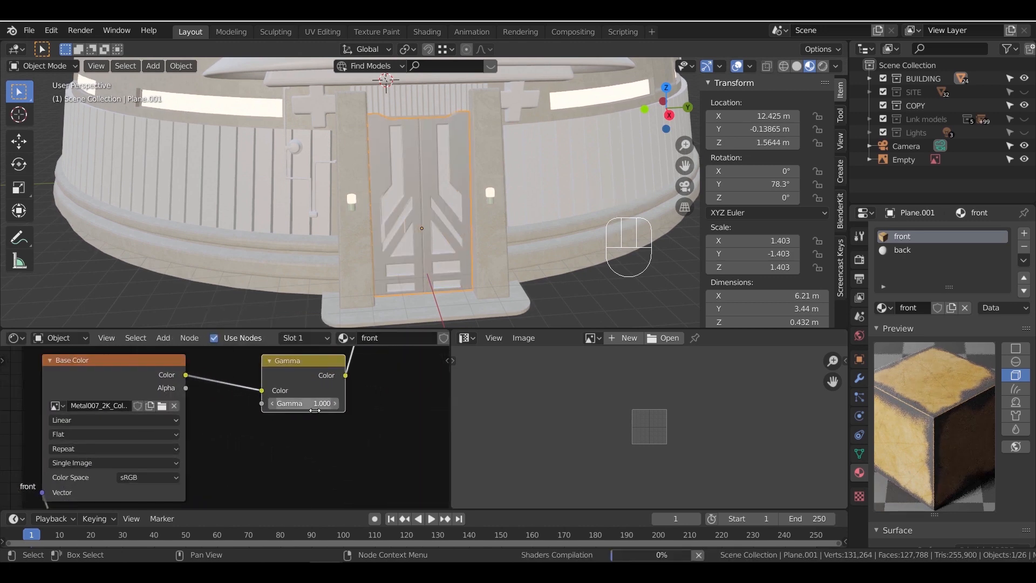
{"action": "type", "text": "7"}
{"action": "key", "text": "Return"}
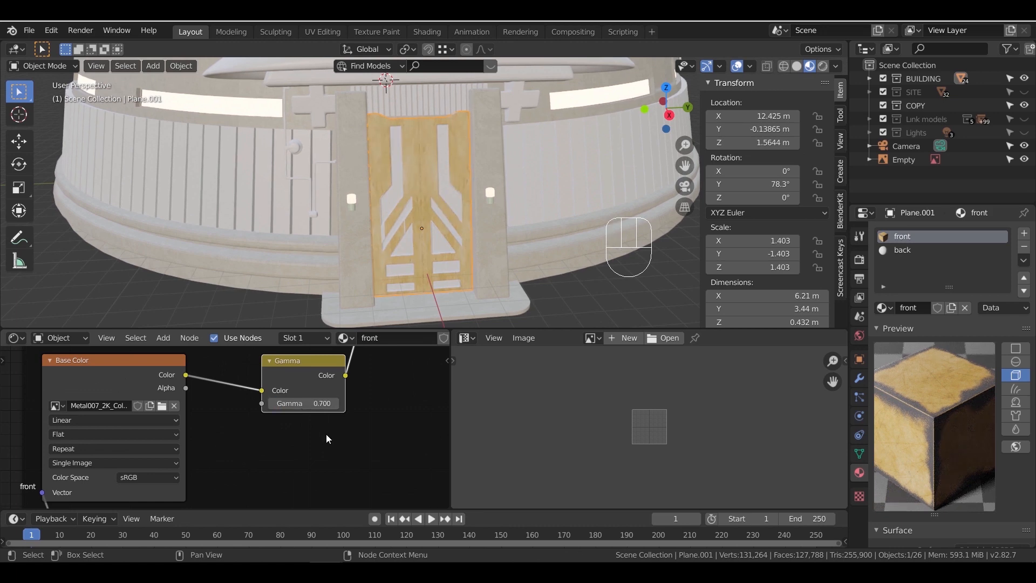
Set the front material's Principled BSDF to Metallic 0.2 and Roughness 0.3
{"action": "scroll", "coordinate": [281, 405], "scroll_direction": "down", "scroll_amount": 3}
{"action": "middle_click_drag", "start_coordinate": [292, 427], "coordinate": [291, 402]}
{"action": "scroll", "coordinate": [287, 401], "scroll_direction": "up", "scroll_amount": 3}
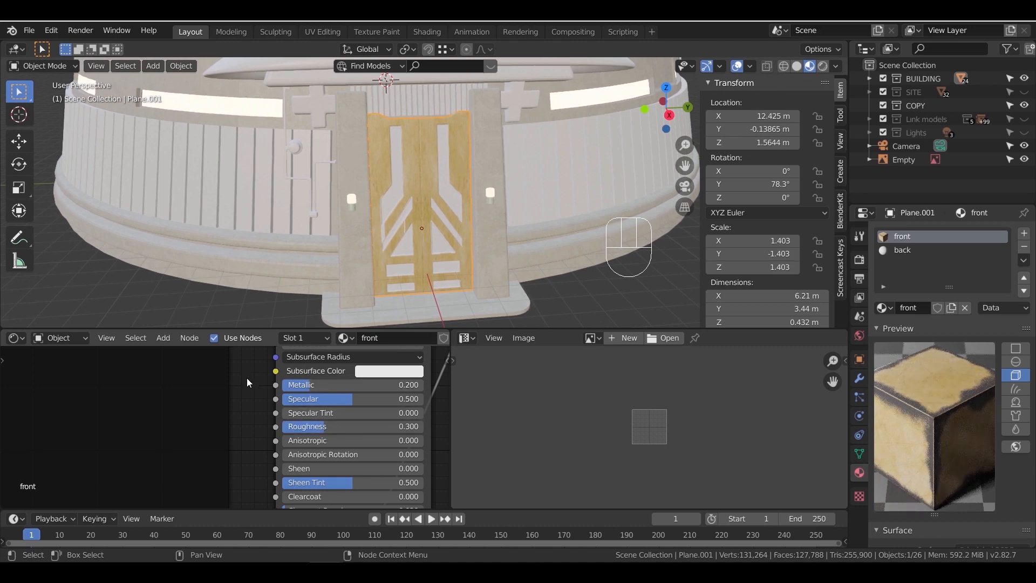
Darken the Mix node's Color2 a little further for the door's worn edges
{"action": "scroll", "coordinate": [238, 450], "scroll_direction": "down", "scroll_amount": 4}
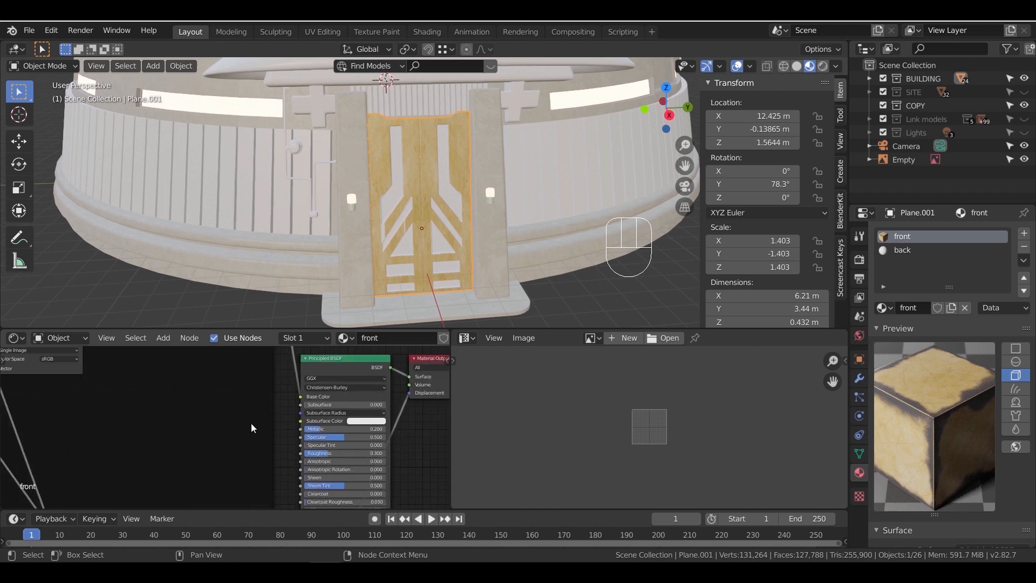
{"action": "mouse_move", "coordinate": [249, 424]}
{"action": "middle_mouse_down"}
{"action": "mouse_move", "coordinate": [286, 452]}
{"action": "mouse_move", "coordinate": [306, 492]}
{"action": "middle_mouse_up"}
{"action": "middle_click_drag", "start_coordinate": [291, 420], "coordinate": [317, 475]}
{"action": "mouse_move", "coordinate": [326, 383]}
{"action": "middle_mouse_down"}
{"action": "mouse_move", "coordinate": [315, 470]}
{"action": "mouse_move", "coordinate": [276, 400]}
{"action": "mouse_move", "coordinate": [292, 444]}
{"action": "middle_mouse_up"}
{"action": "scroll", "coordinate": [291, 401], "scroll_direction": "up", "scroll_amount": 4}
{"action": "scroll", "coordinate": [291, 444], "scroll_direction": "up", "scroll_amount": 3}
{"action": "left_click", "coordinate": [299, 401]}
{"action": "left_click_drag", "start_coordinate": [397, 274], "coordinate": [398, 286]}
Try Gamma values of 0.5 and 1 on the door's base color and settle on 0.8
{"action": "scroll", "coordinate": [349, 416], "scroll_direction": "down", "scroll_amount": 1}
{"action": "mouse_move", "coordinate": [350, 415]}
{"action": "middle_mouse_down"}
{"action": "mouse_move", "coordinate": [322, 405]}
{"action": "mouse_move", "coordinate": [334, 316]}
{"action": "middle_mouse_up"}
{"action": "scroll", "coordinate": [330, 405], "scroll_direction": "down", "scroll_amount": 1}
{"action": "middle_click_drag", "start_coordinate": [273, 431], "coordinate": [378, 386]}
{"action": "scroll", "coordinate": [347, 410], "scroll_direction": "up", "scroll_amount": 2}
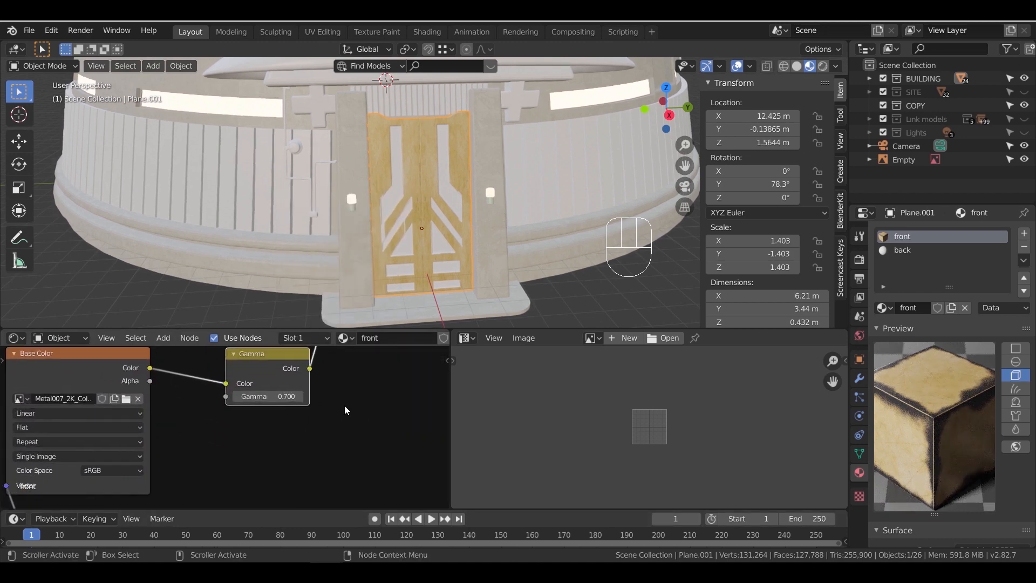
{"action": "left_click", "coordinate": [285, 391]}
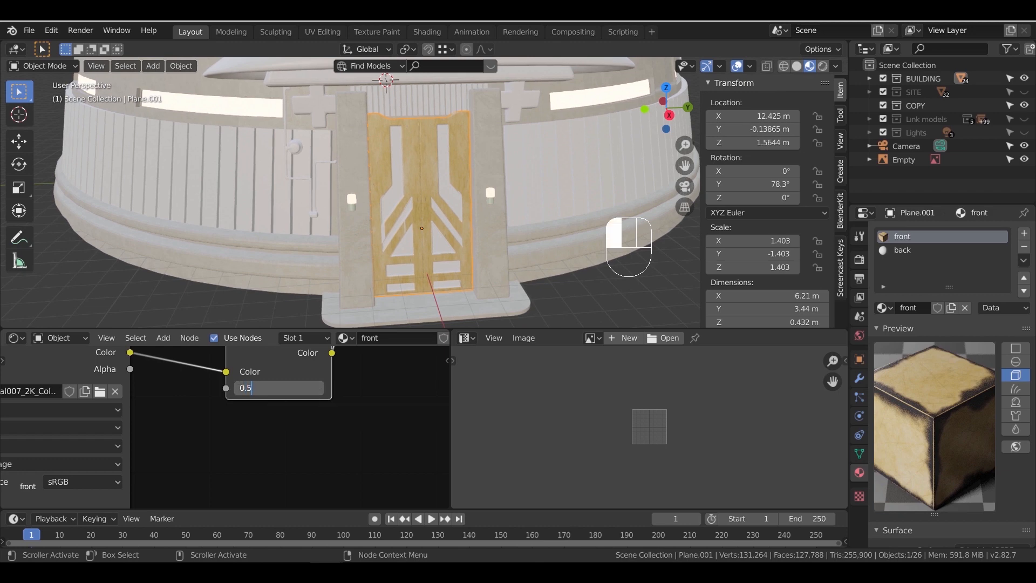
{"action": "key", "text": "Return"}
{"action": "type", "text": "1"}
{"action": "key", "text": "Return"}
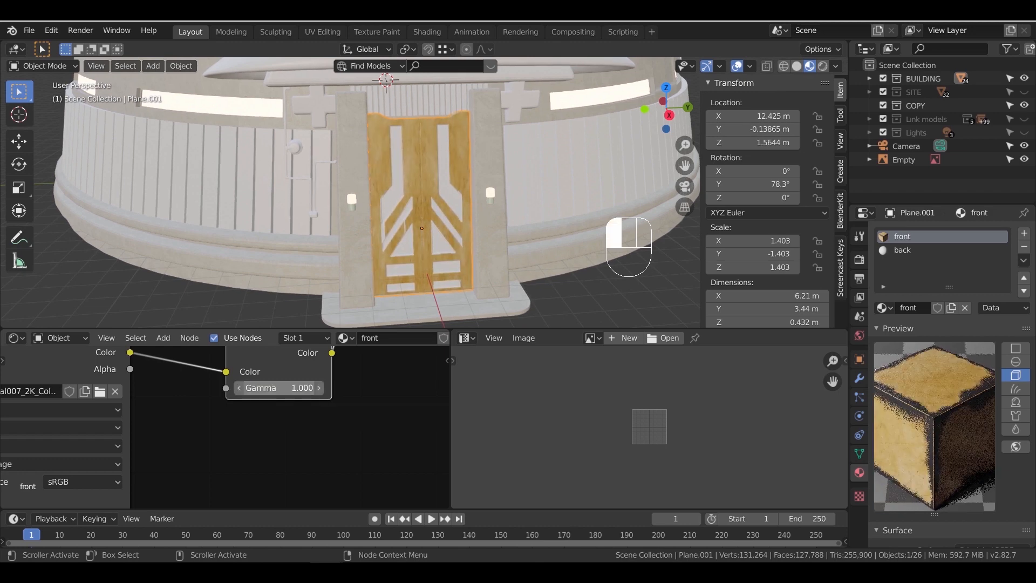
{"action": "type", "text": "8"}
{"action": "key", "text": "Return"}
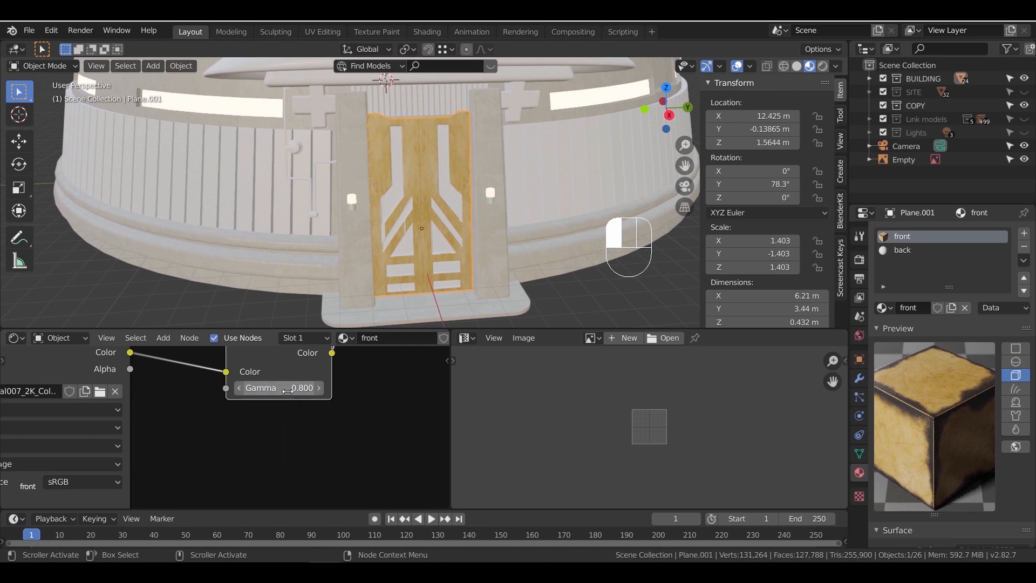
Deselect the stray vertical strips beside the door's diagonal panels, invert the face selection and assign it the front material
{"action": "scroll", "coordinate": [354, 404], "scroll_direction": "down", "scroll_amount": 2}
{"action": "scroll", "coordinate": [359, 424], "scroll_direction": "down", "scroll_amount": 3}
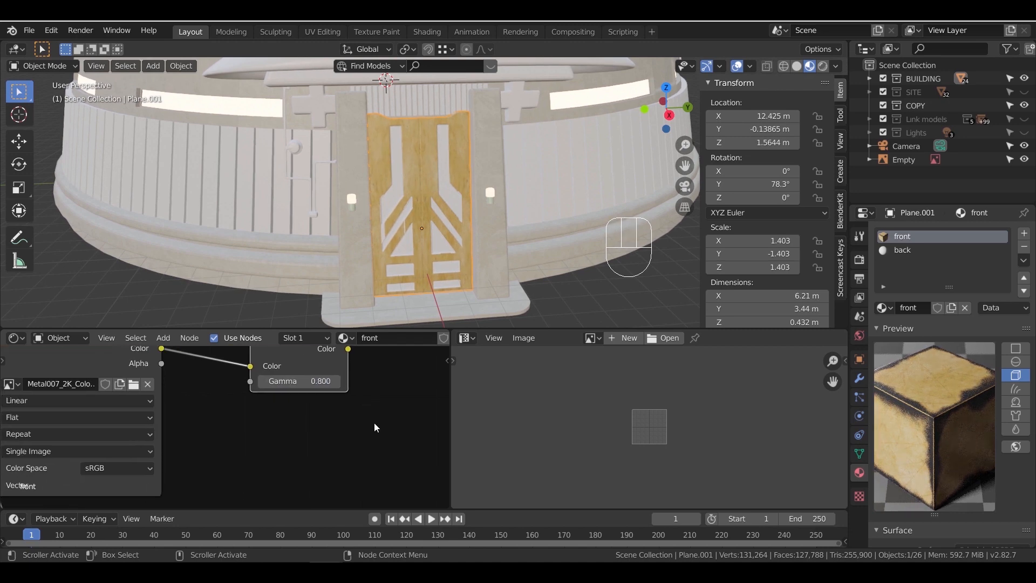
{"action": "scroll", "coordinate": [394, 260], "scroll_direction": "up", "scroll_amount": 5}
{"action": "middle_click_drag", "start_coordinate": [414, 217], "coordinate": [430, 187], "text": "shift"}
{"action": "scroll", "coordinate": [401, 233], "scroll_direction": "up", "scroll_amount": 3}
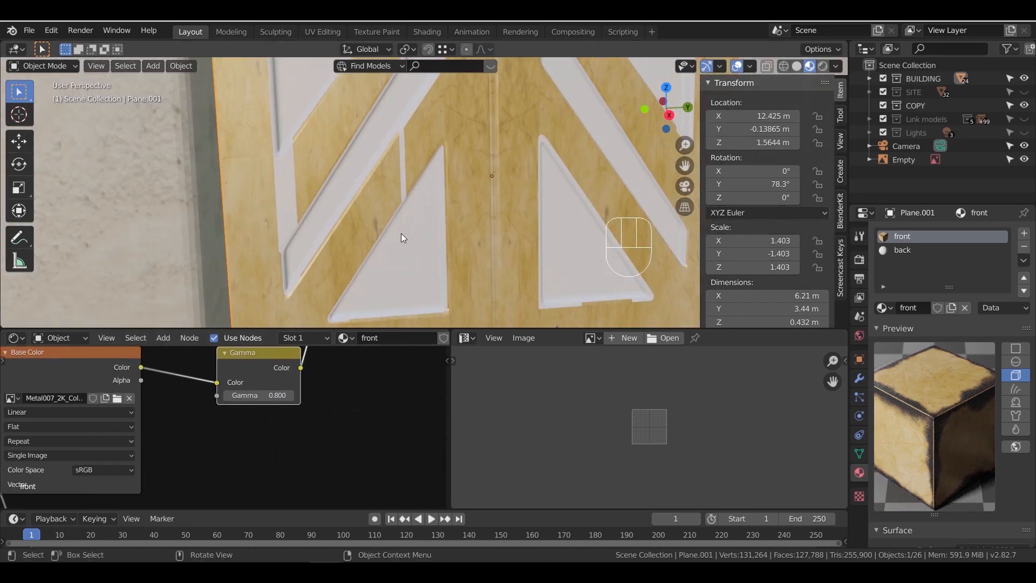
{"action": "key", "text": "Tab"}
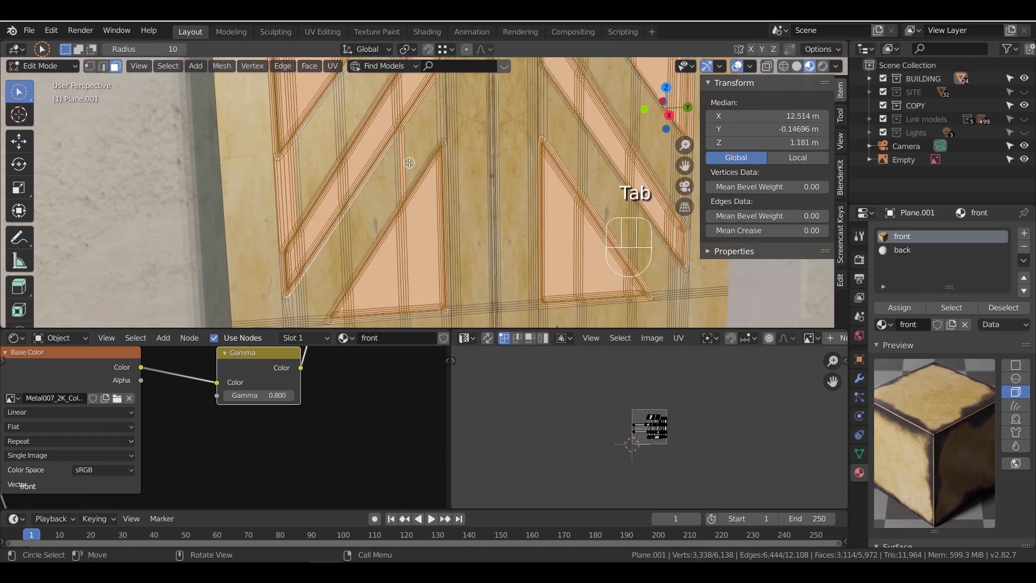
{"action": "left_click_drag", "start_coordinate": [303, 163], "coordinate": [286, 174], "text": "ctrl"}
{"action": "left_click", "coordinate": [401, 167], "text": "ctrl"}
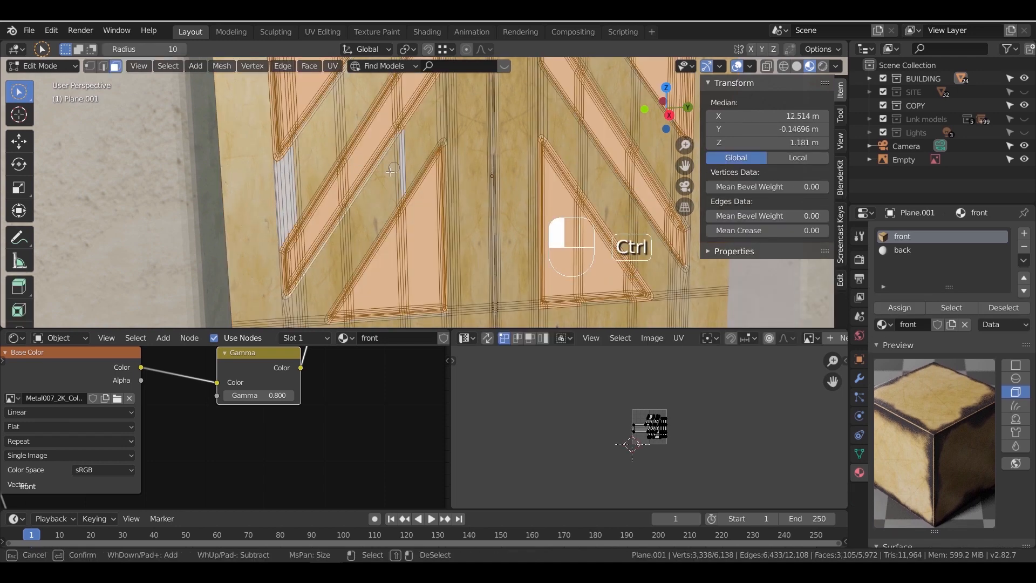
{"action": "scroll", "coordinate": [402, 170], "scroll_direction": "down", "scroll_amount": 2}
{"action": "middle_click_drag", "start_coordinate": [488, 221], "coordinate": [408, 246], "text": "shift"}
{"action": "key", "text": "ctrl+i"}
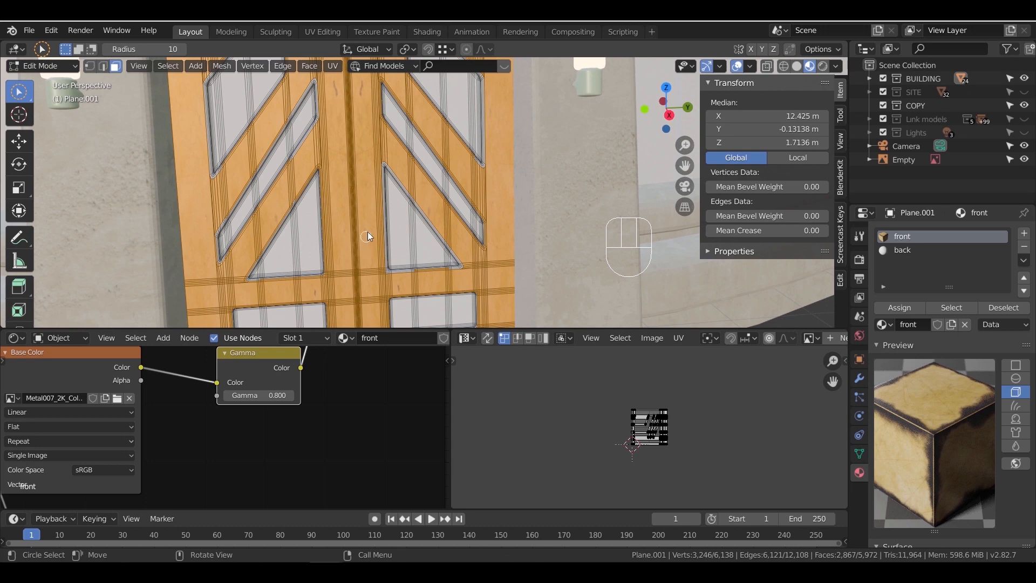
{"action": "key", "text": "Tab"}
Unwrap all of the door's faces with Smart UV Project at an angle limit of 66 and an island margin of 0
{"action": "scroll", "coordinate": [403, 221], "scroll_direction": "down", "scroll_amount": 4}
{"action": "middle_click_drag", "start_coordinate": [402, 222], "coordinate": [449, 250]}
{"action": "scroll", "coordinate": [449, 251], "scroll_direction": "up", "scroll_amount": 4}
{"action": "scroll", "coordinate": [453, 248], "scroll_direction": "down", "scroll_amount": 4}
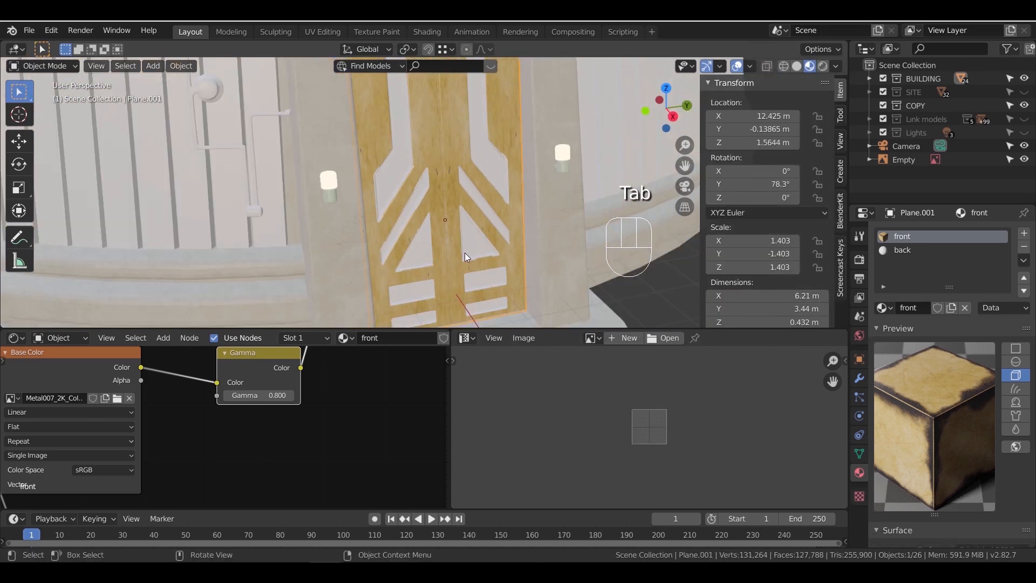
{"action": "scroll", "coordinate": [426, 200], "scroll_direction": "up", "scroll_amount": 2}
{"action": "key", "text": "Tab"}
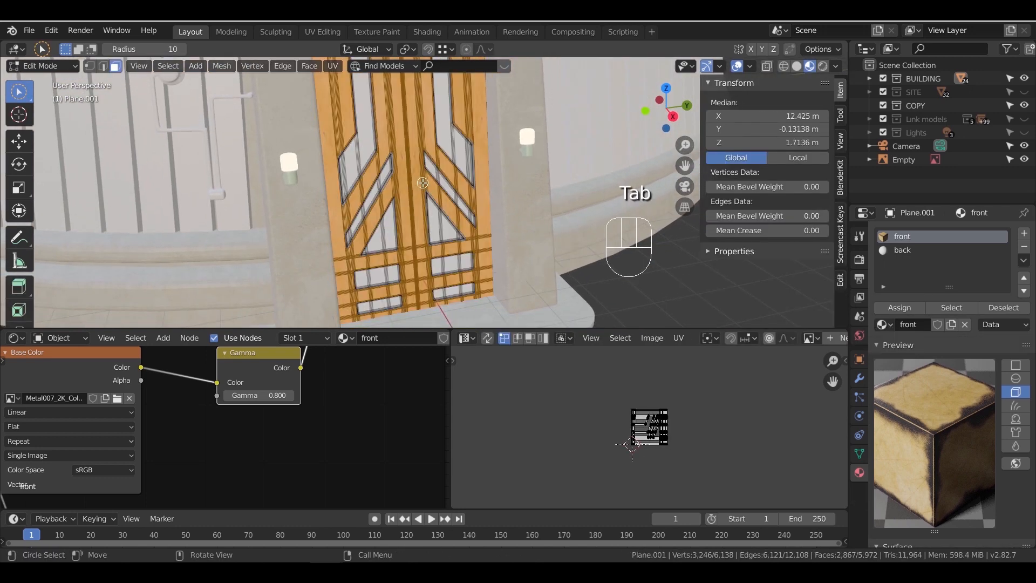
{"action": "key", "text": "a"}
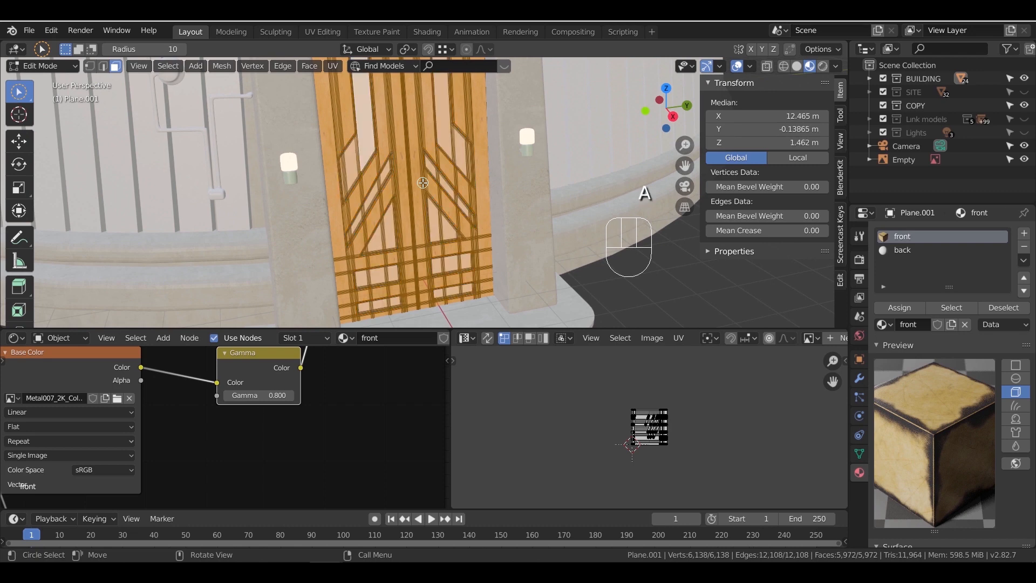
{"action": "key", "text": "u"}
{"action": "left_click", "coordinate": [422, 182]}
{"action": "left_click", "coordinate": [422, 280]}
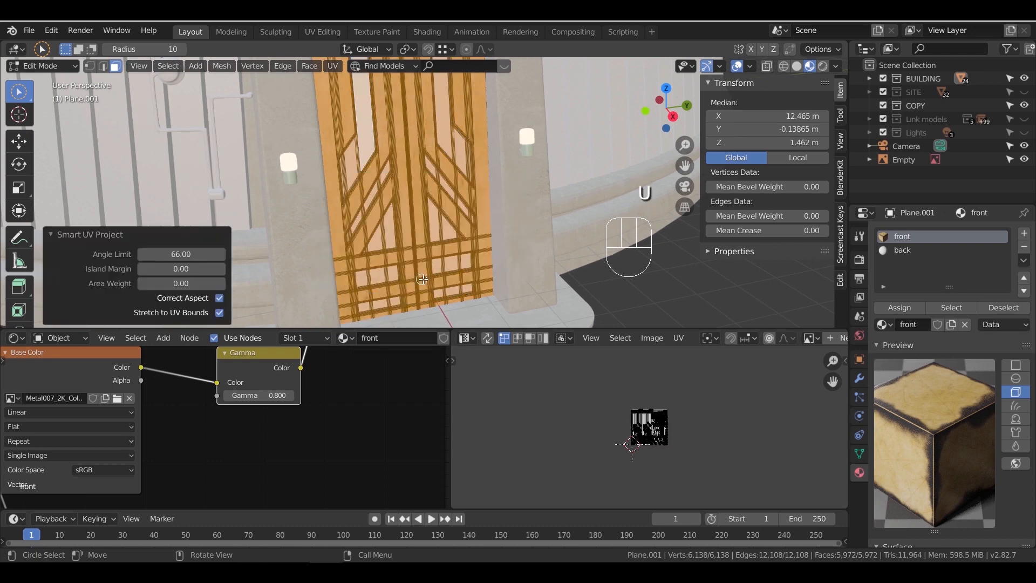
{"action": "key", "text": "Tab"}
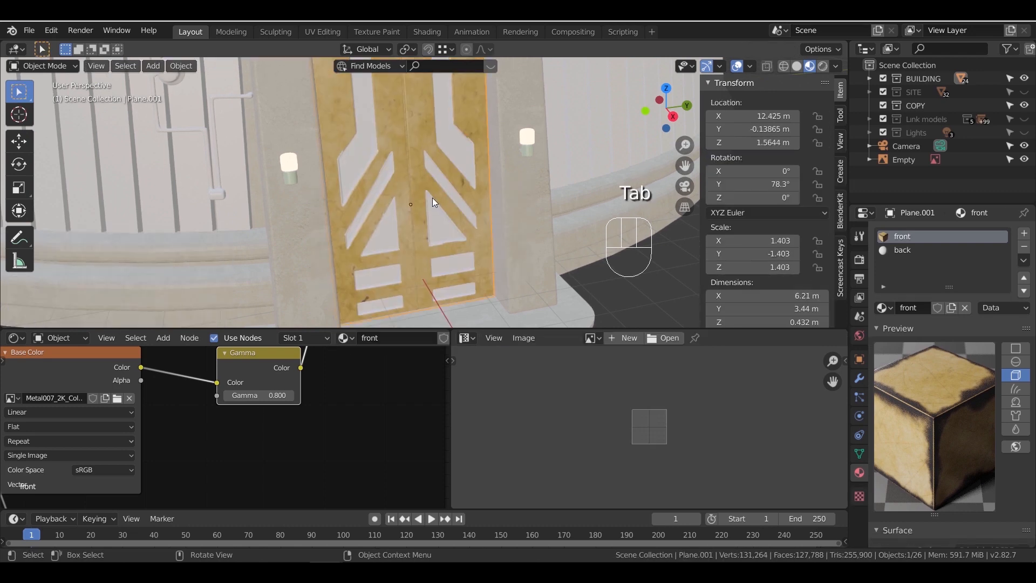
{"action": "middle_click_drag", "start_coordinate": [425, 192], "coordinate": [443, 218], "text": "shift"}
{"action": "scroll", "coordinate": [424, 231], "scroll_direction": "up", "scroll_amount": 8}
{"action": "scroll", "coordinate": [425, 231], "scroll_direction": "down", "scroll_amount": 9}
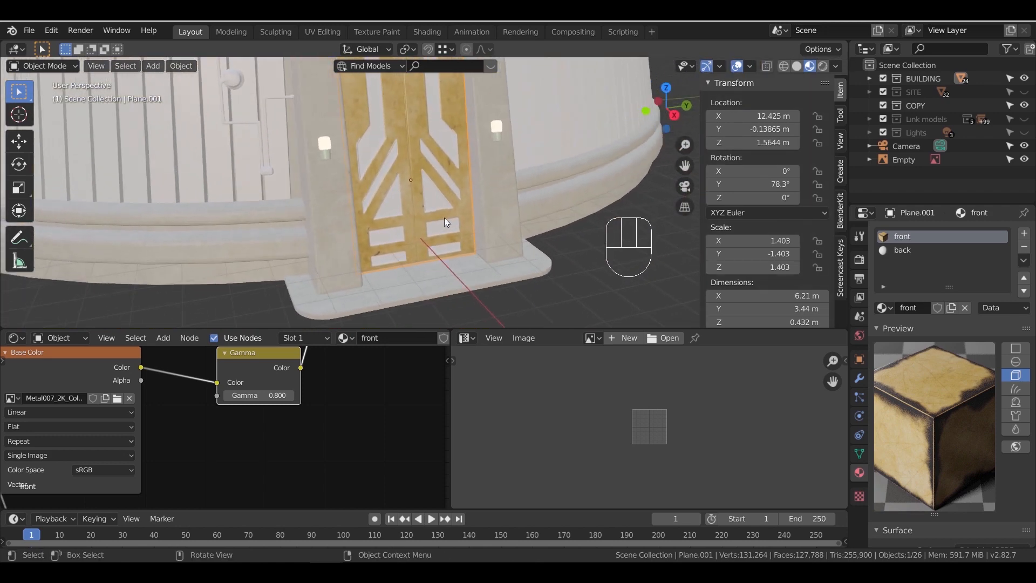
{"action": "key", "text": "Tab"}
{"action": "key", "text": "Tab"}
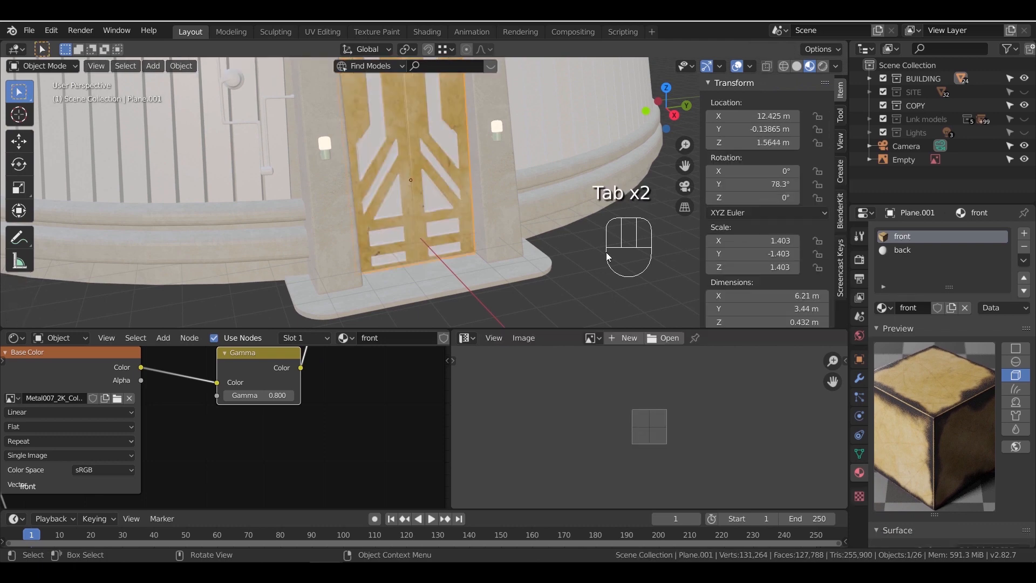
Copy the front material's complete node setup for reuse in the back material
{"action": "left_click", "coordinate": [917, 250]}
{"action": "middle_click_drag", "start_coordinate": [290, 374], "coordinate": [151, 373]}
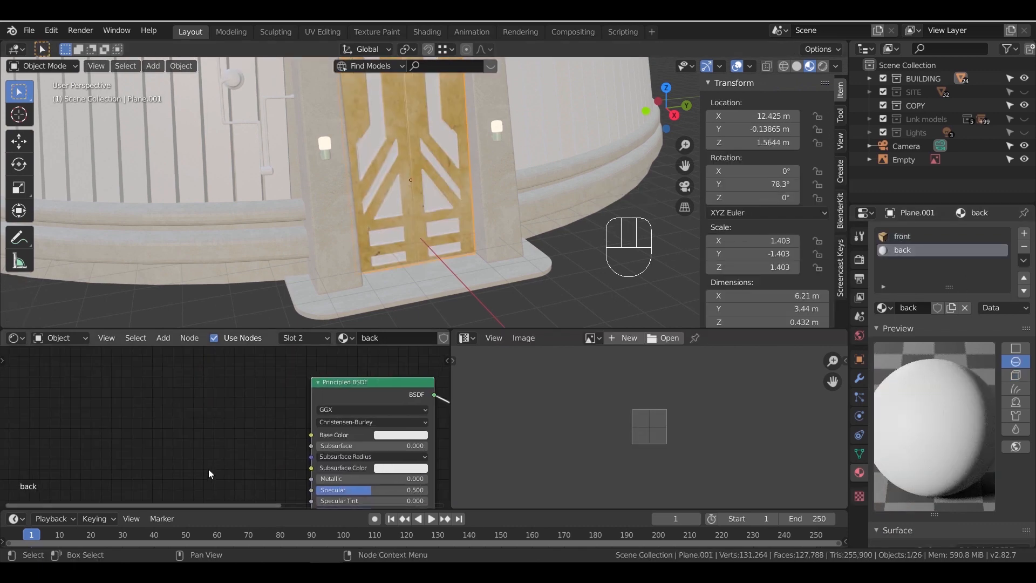
{"action": "left_click", "coordinate": [902, 236]}
{"action": "scroll", "coordinate": [254, 415], "scroll_direction": "down", "scroll_amount": 2}
{"action": "scroll", "coordinate": [255, 415], "scroll_direction": "down", "scroll_amount": 5}
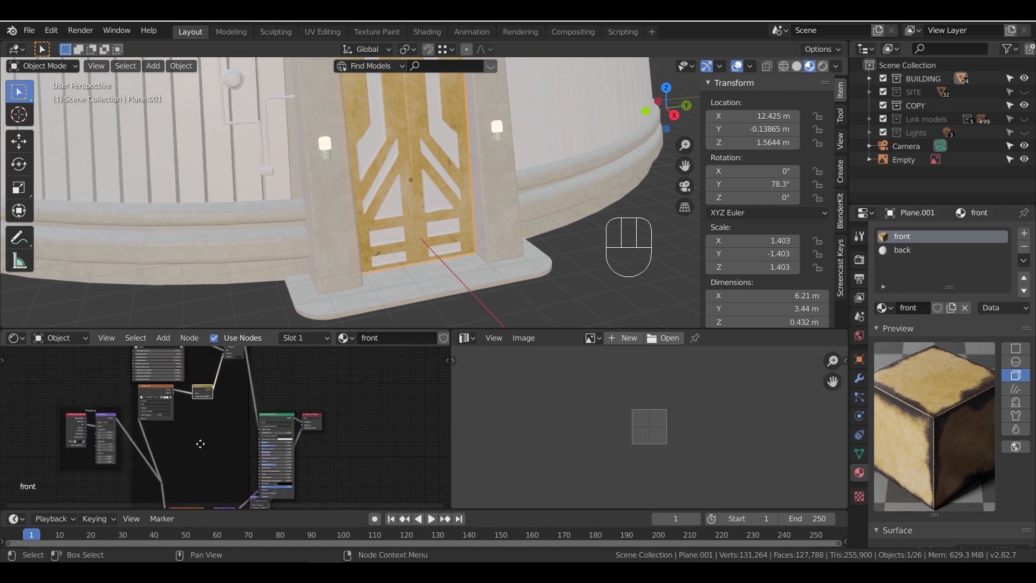
{"action": "left_click_drag", "start_coordinate": [275, 422], "coordinate": [176, 492]}
{"action": "key", "text": "ctrl+c"}
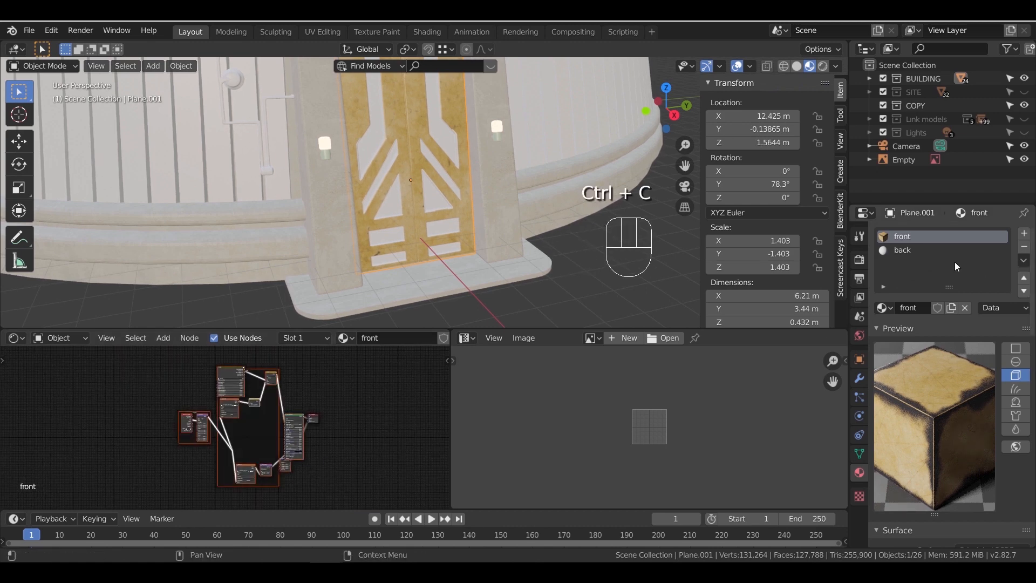
Replace the back material's default shader with the copied nodes and connect the Principled BSDF to the Material Output's Surface
{"action": "left_click", "coordinate": [939, 250]}
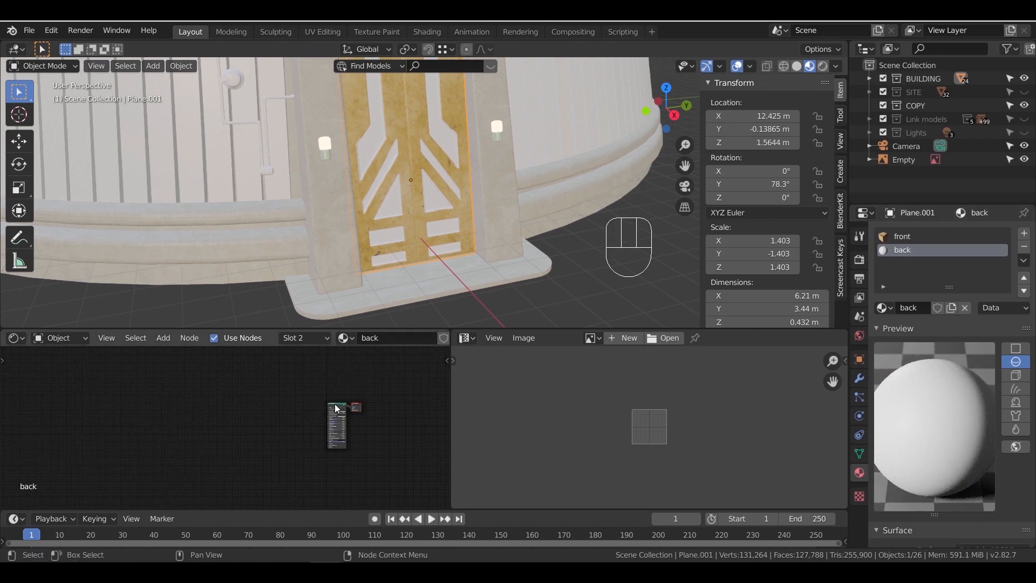
{"action": "key", "text": "x"}
{"action": "key", "text": "ctrl+v"}
{"action": "scroll", "coordinate": [351, 419], "scroll_direction": "up", "scroll_amount": 4}
{"action": "left_click_drag", "start_coordinate": [412, 394], "coordinate": [376, 402]}
{"action": "scroll", "coordinate": [259, 393], "scroll_direction": "up", "scroll_amount": 8}
{"action": "middle_click_drag", "start_coordinate": [396, 409], "coordinate": [269, 406]}
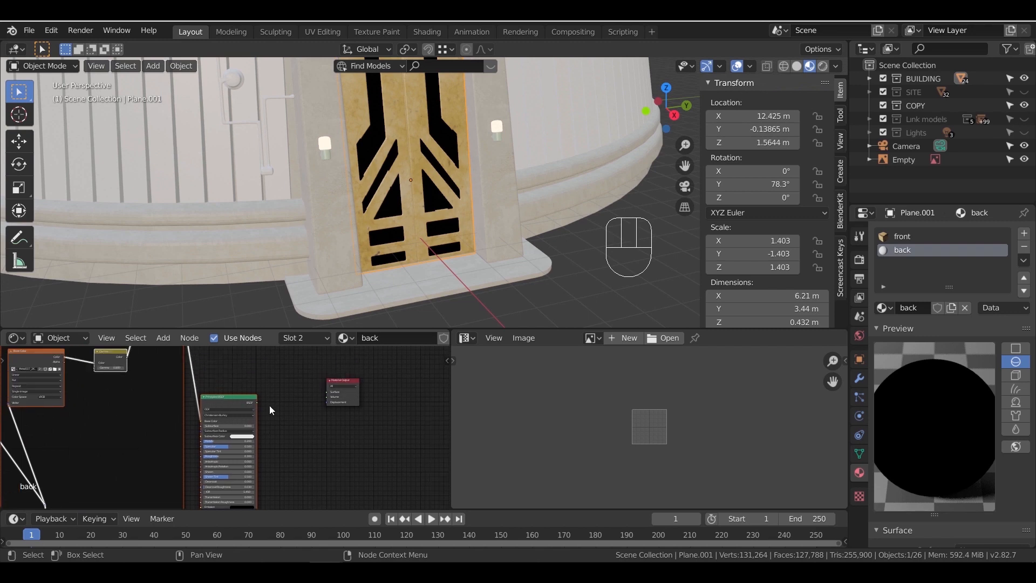
{"action": "left_click_drag", "start_coordinate": [257, 402], "coordinate": [328, 391]}
Delete the Mask node and dissolve the Mix and Gamma nodes in the back material, keeping Base Color linked to the shader
{"action": "middle_click_drag", "start_coordinate": [243, 385], "coordinate": [364, 449]}
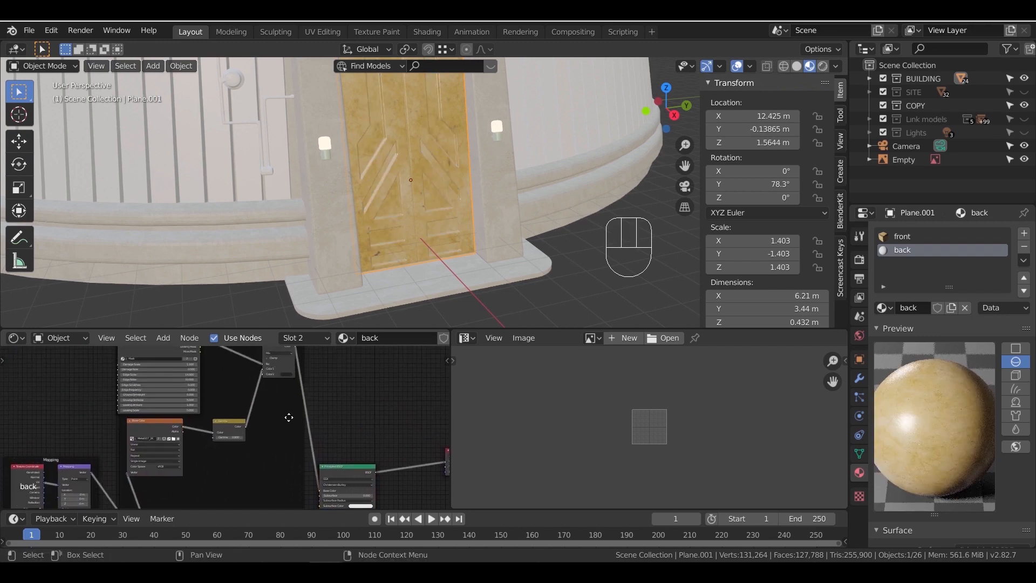
{"action": "scroll", "coordinate": [288, 410], "scroll_direction": "up", "scroll_amount": 3}
{"action": "middle_click_drag", "start_coordinate": [325, 394], "coordinate": [360, 426]}
{"action": "scroll", "coordinate": [354, 409], "scroll_direction": "up", "scroll_amount": 1}
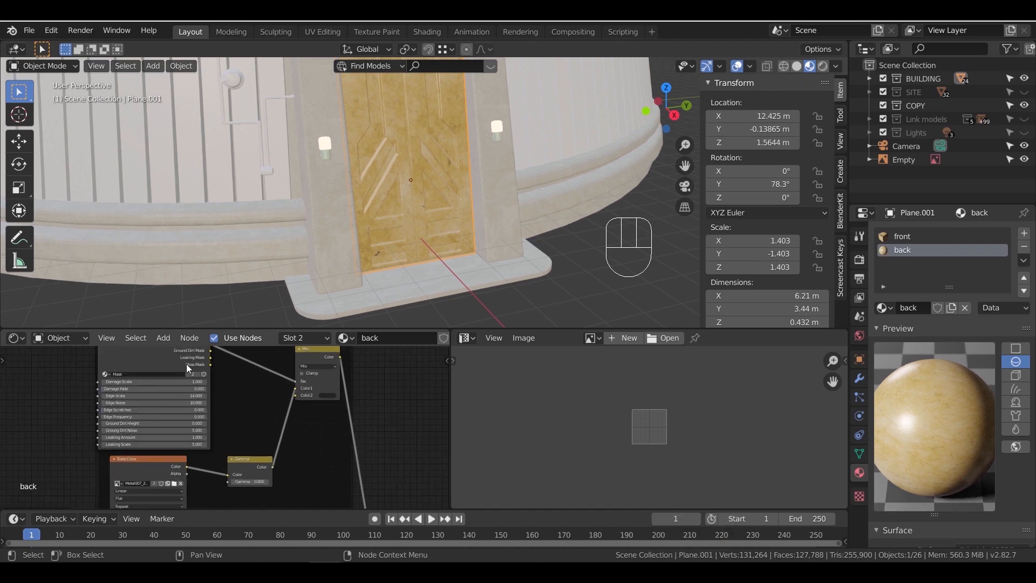
{"action": "key", "text": "x"}
{"action": "left_click", "coordinate": [312, 354]}
{"action": "key", "text": "ctrl+x"}
{"action": "left_click", "coordinate": [253, 465]}
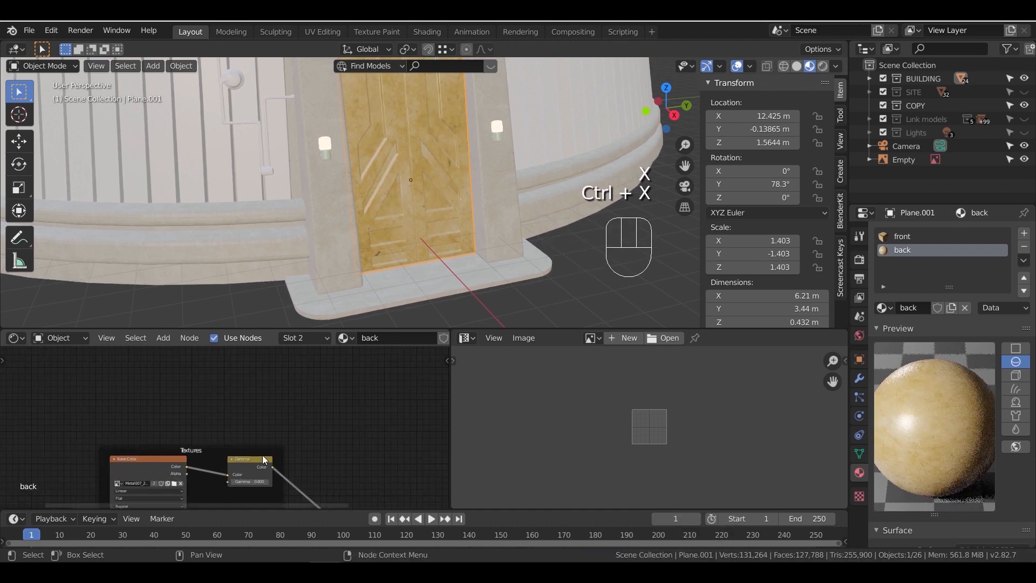
{"action": "scroll", "coordinate": [286, 416], "scroll_direction": "down", "scroll_amount": 4, "text": "shift"}
{"action": "key", "text": "ctrl+x"}
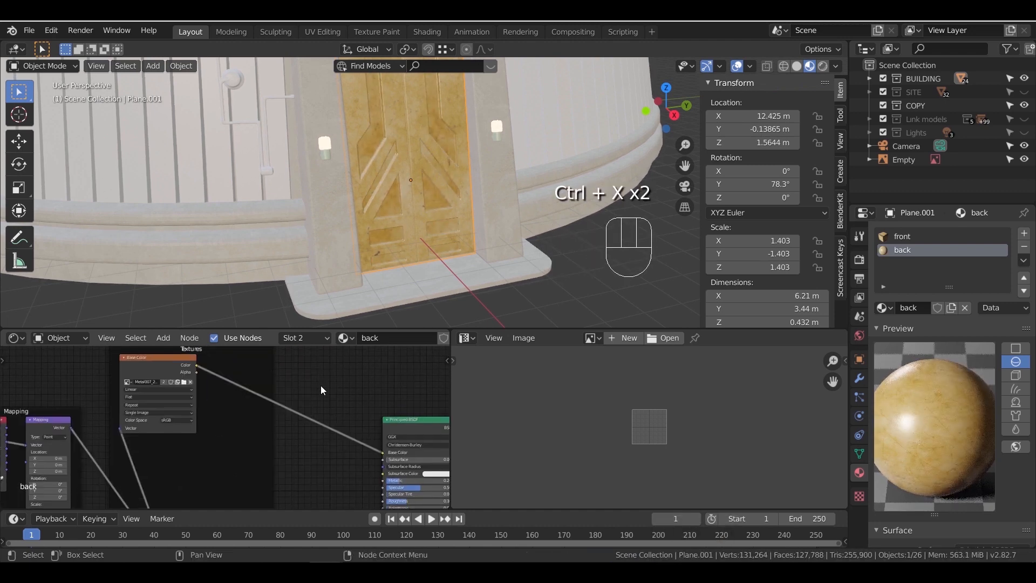
Set the back material's Principled BSDF Metallic to 0.25
{"action": "middle_click_drag", "start_coordinate": [321, 426], "coordinate": [257, 351], "text": "shift"}
{"action": "scroll", "coordinate": [259, 390], "scroll_direction": "down", "scroll_amount": 2}
{"action": "scroll", "coordinate": [303, 426], "scroll_direction": "up", "scroll_amount": 3}
{"action": "scroll", "coordinate": [302, 426], "scroll_direction": "down", "scroll_amount": 3}
{"action": "middle_click_drag", "start_coordinate": [277, 410], "coordinate": [211, 423]}
{"action": "scroll", "coordinate": [276, 452], "scroll_direction": "up", "scroll_amount": 6}
{"action": "scroll", "coordinate": [211, 423], "scroll_direction": "up", "scroll_amount": 3}
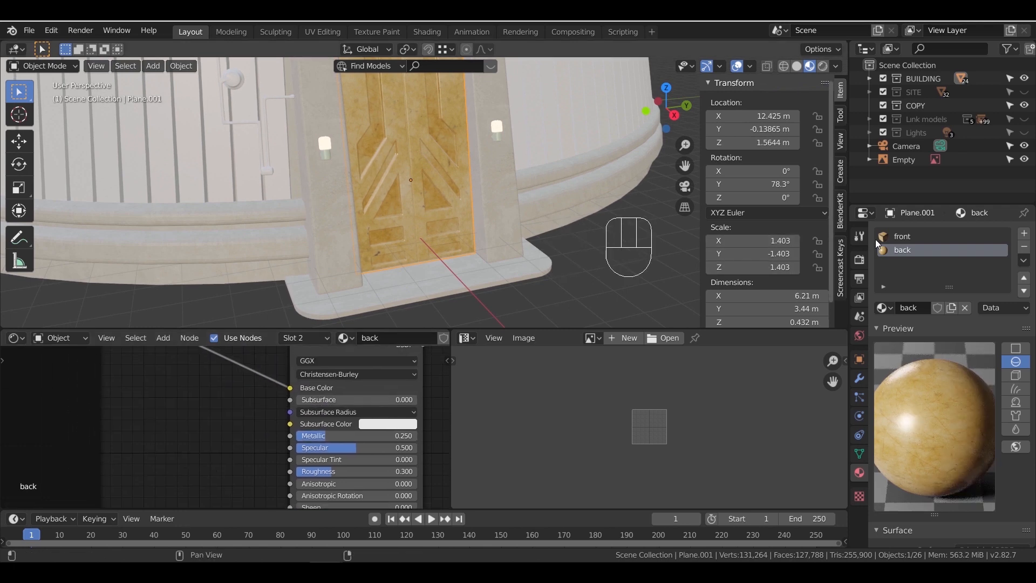
Set the front material's Principled BSDF Metallic to 0.25
{"action": "left_click", "coordinate": [903, 237]}
{"action": "middle_click_drag", "start_coordinate": [344, 460], "coordinate": [104, 480]}
{"action": "scroll", "coordinate": [220, 423], "scroll_direction": "up", "scroll_amount": 3}
{"action": "left_click", "coordinate": [220, 423]}
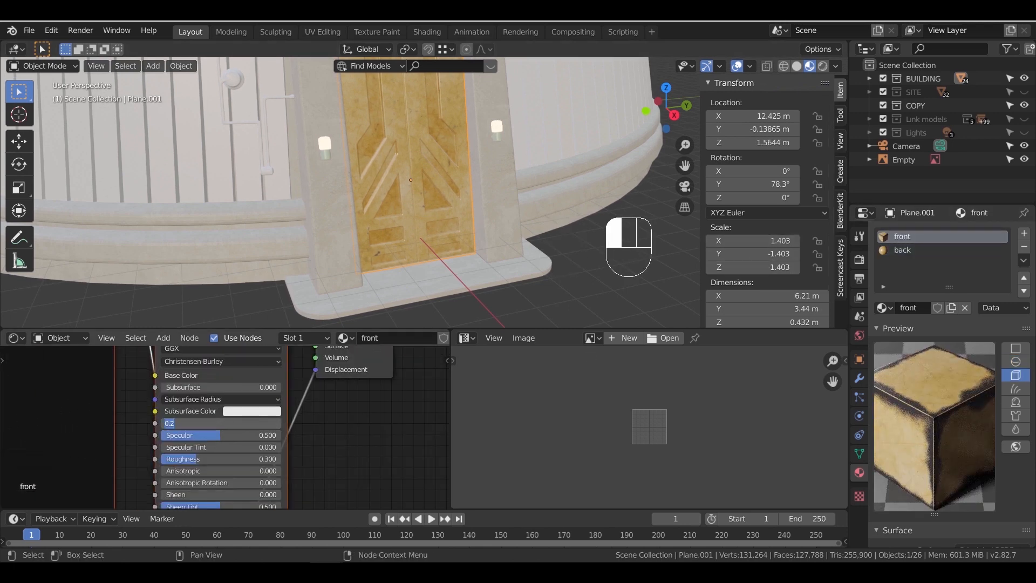
{"action": "middle_click_drag", "start_coordinate": [308, 445], "coordinate": [394, 412]}
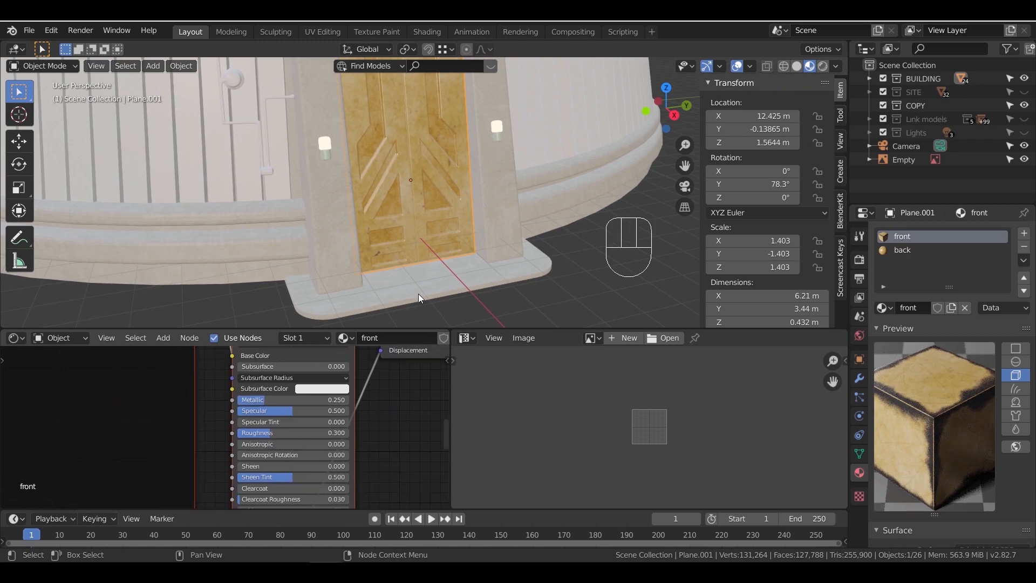
Compare the door with the reference image and insert a Hue Saturation Value node between the front material's Base Color and Gamma nodes
{"action": "scroll", "coordinate": [430, 241], "scroll_direction": "down", "scroll_amount": 4}
{"action": "mouse_move", "coordinate": [431, 240]}
{"action": "middle_mouse_down"}
{"action": "mouse_move", "coordinate": [412, 245]}
{"action": "mouse_move", "coordinate": [431, 248]}
{"action": "middle_mouse_up"}
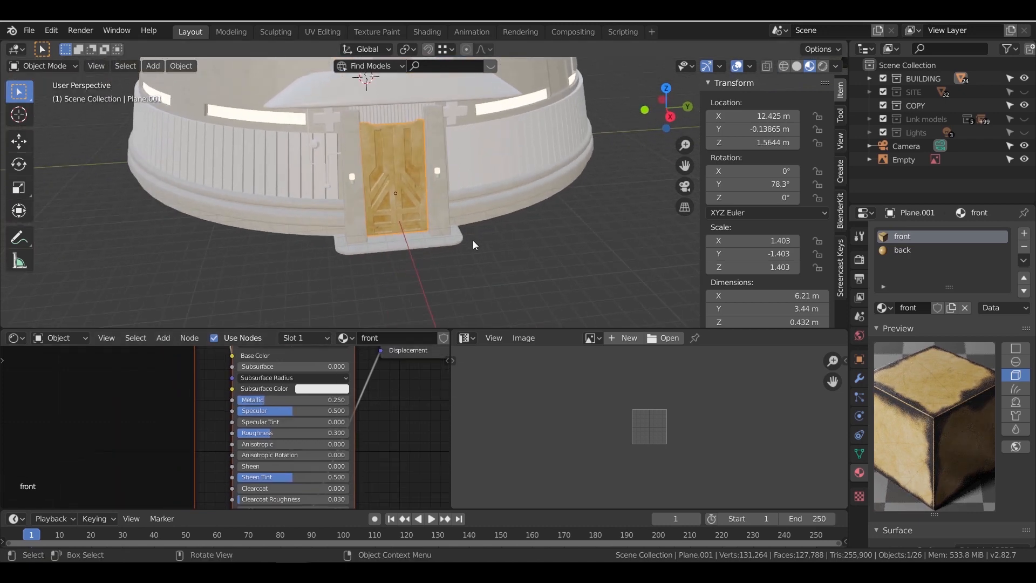
{"action": "scroll", "coordinate": [506, 253], "scroll_direction": "down", "scroll_amount": 4}
{"action": "middle_click_drag", "start_coordinate": [508, 251], "coordinate": [393, 241]}
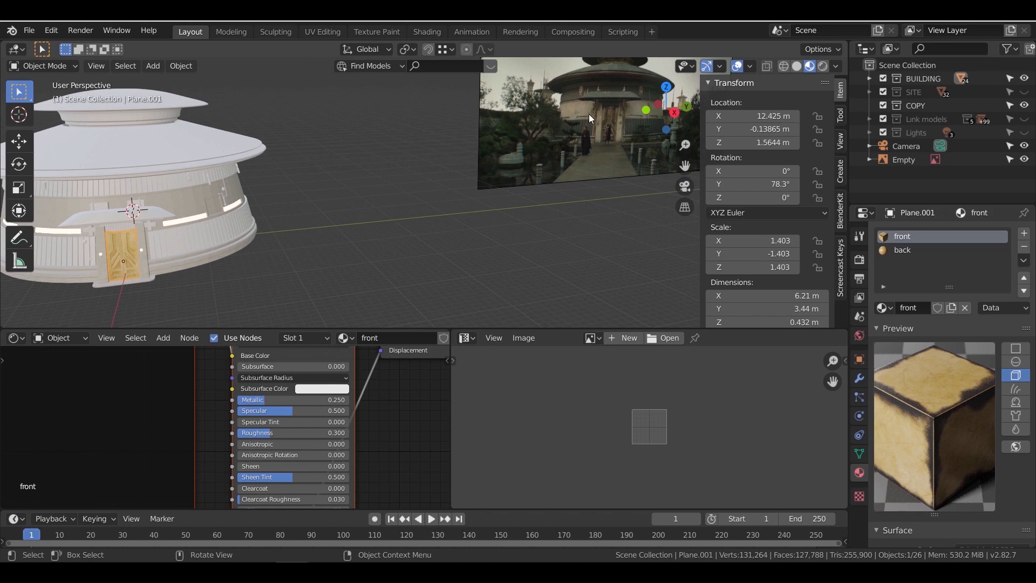
{"action": "middle_click_drag", "start_coordinate": [210, 304], "coordinate": [504, 166]}
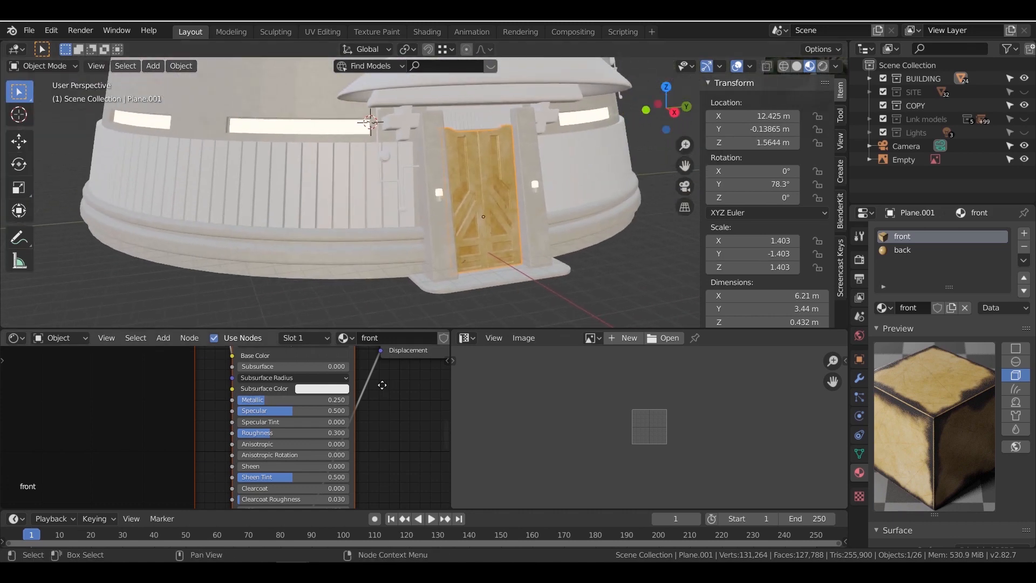
{"action": "middle_click_drag", "start_coordinate": [432, 372], "coordinate": [354, 468]}
{"action": "scroll", "coordinate": [340, 442], "scroll_direction": "down", "scroll_amount": 4}
{"action": "middle_click_drag", "start_coordinate": [227, 353], "coordinate": [403, 472]}
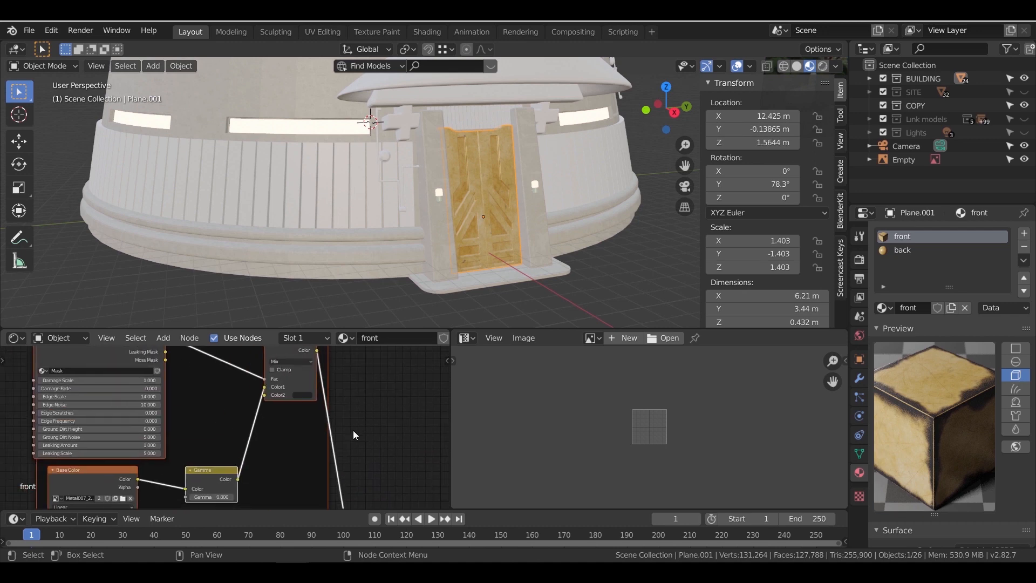
{"action": "scroll", "coordinate": [345, 423], "scroll_direction": "down", "scroll_amount": 1}
{"action": "scroll", "coordinate": [319, 420], "scroll_direction": "up", "scroll_amount": 1}
{"action": "left_click_drag", "start_coordinate": [302, 414], "coordinate": [324, 419]}
{"action": "key", "text": "shift+a"}
{"action": "mouse_move", "coordinate": [299, 435]}
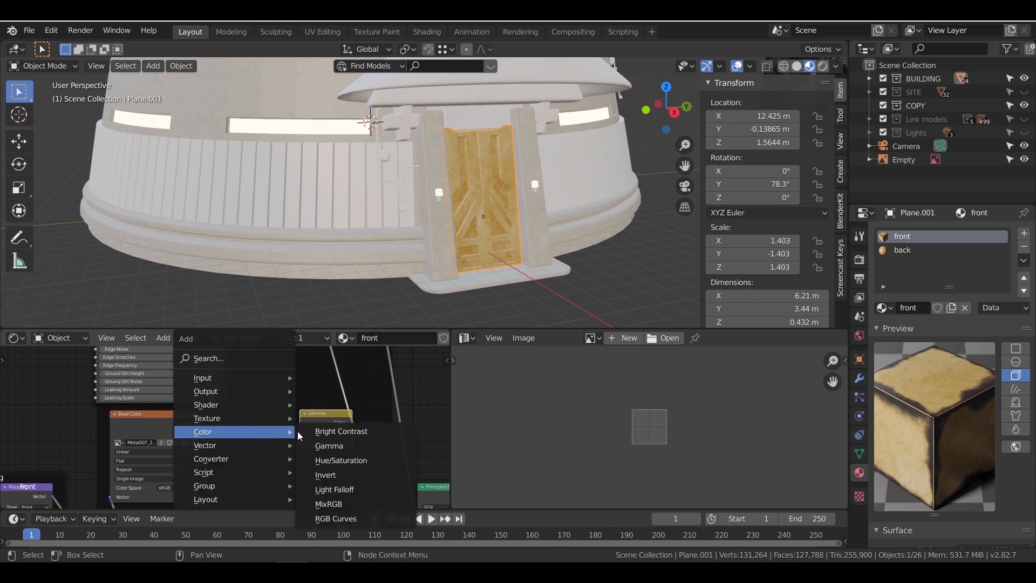
{"action": "left_click", "coordinate": [345, 460]}
{"action": "left_click", "coordinate": [232, 406]}
Set the front material's Hue Saturation Value node to a Saturation of 0.8 and check the door up close
{"action": "scroll", "coordinate": [310, 473], "scroll_direction": "up", "scroll_amount": 3}
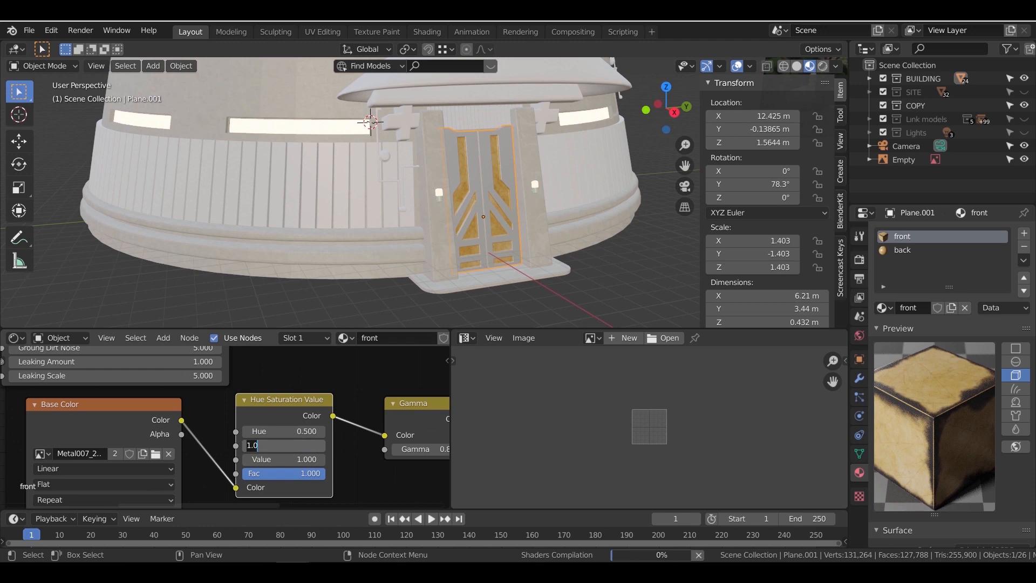
{"action": "key", "text": "BackSpace"}
{"action": "key", "text": "BackSpace"}
{"action": "key", "text": "BackSpace"}
{"action": "type", "text": "0"}
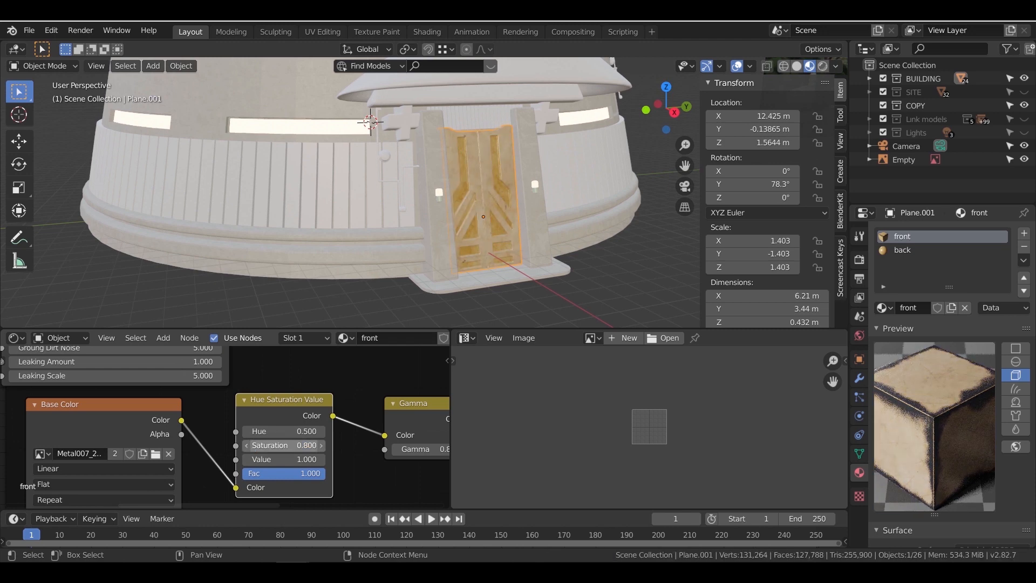
{"action": "scroll", "coordinate": [509, 233], "scroll_direction": "up", "scroll_amount": 10}
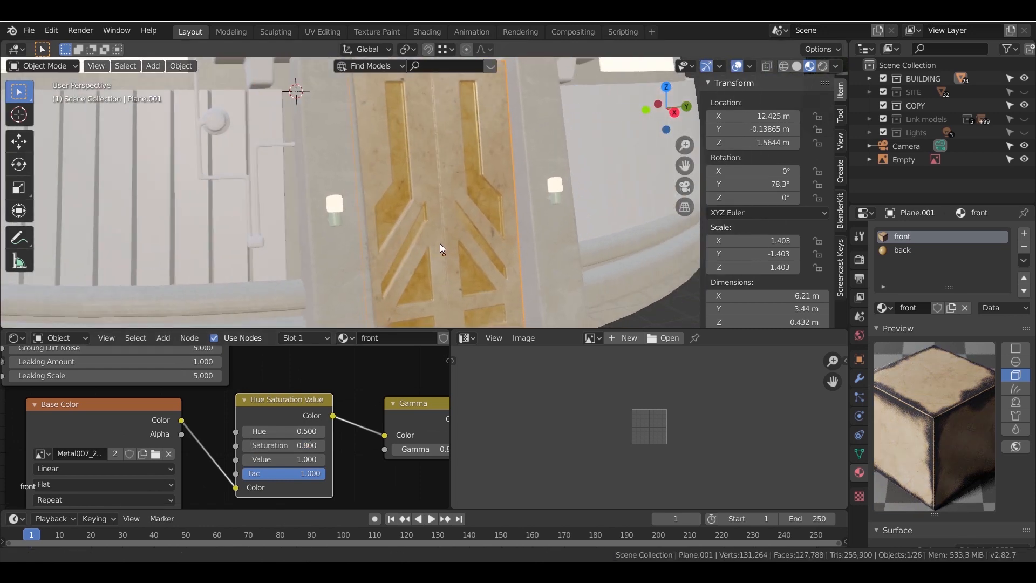
{"action": "middle_click_drag", "start_coordinate": [394, 243], "coordinate": [453, 238], "text": "shift"}
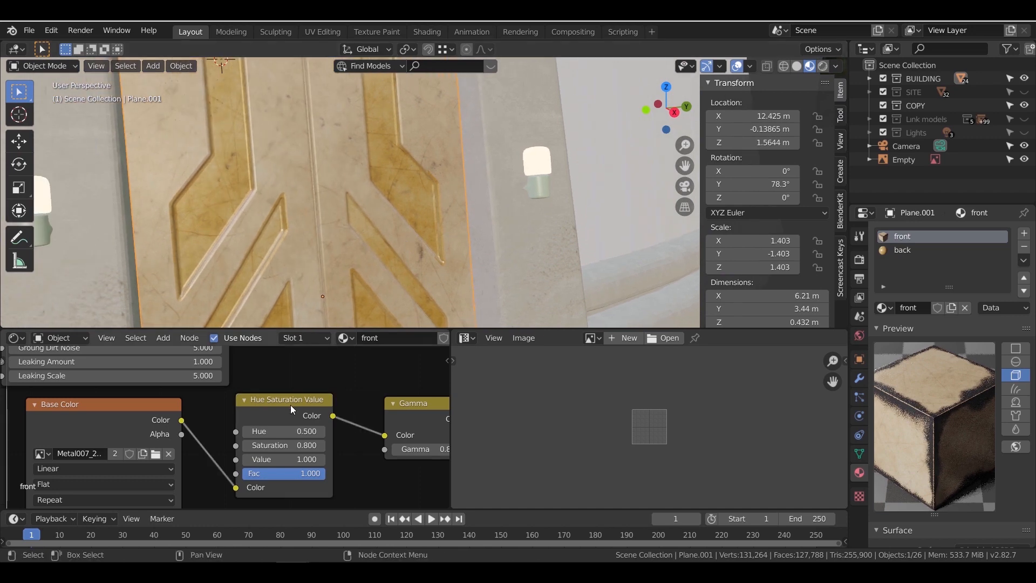
Insert the copied Hue Saturation Value node after the back material's Base Color texture and set its Saturation to 0.9
{"action": "left_click", "coordinate": [902, 249]}
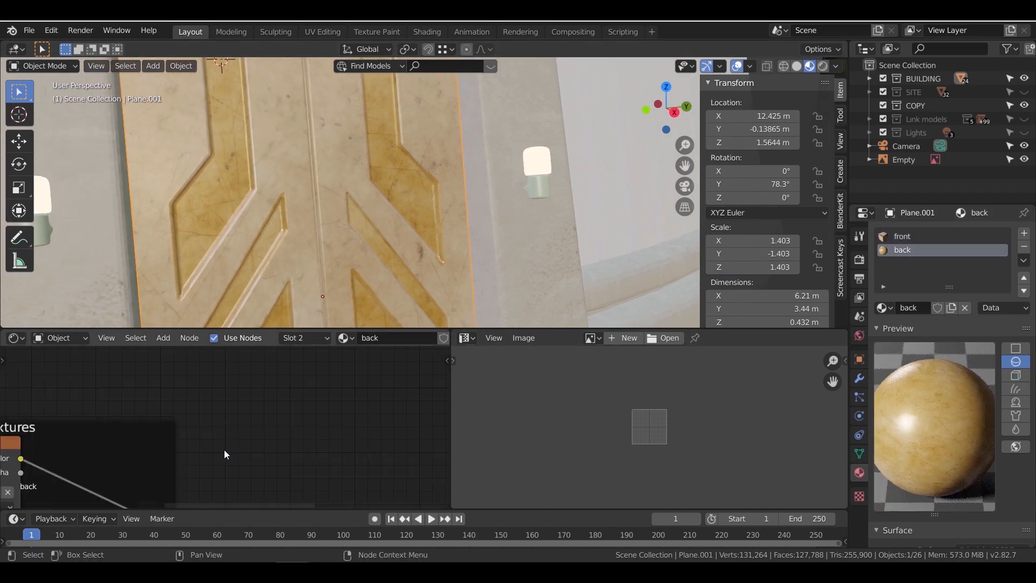
{"action": "scroll", "coordinate": [349, 394], "scroll_direction": "down", "scroll_amount": 5}
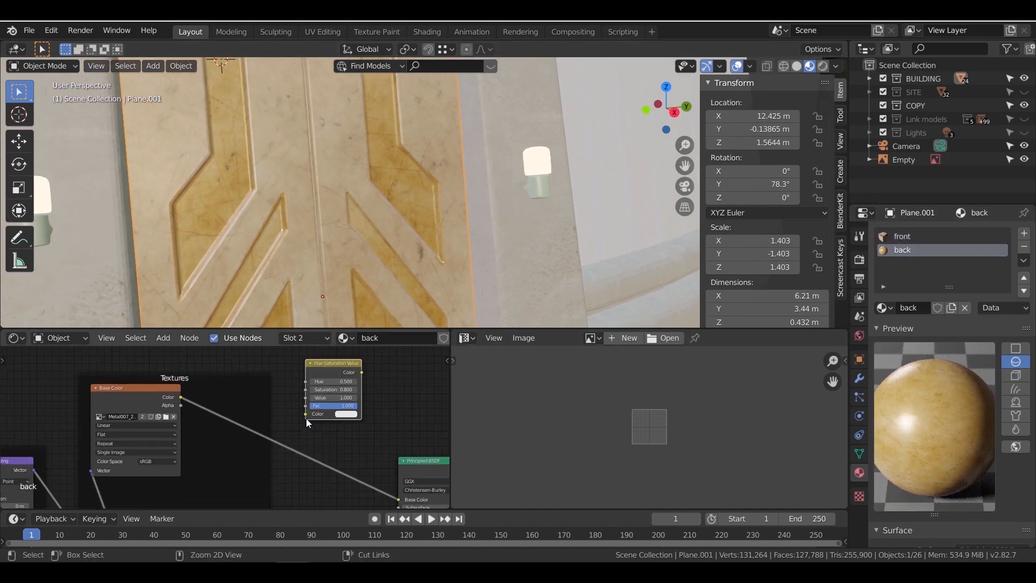
{"action": "left_click_drag", "start_coordinate": [306, 419], "coordinate": [211, 459]}
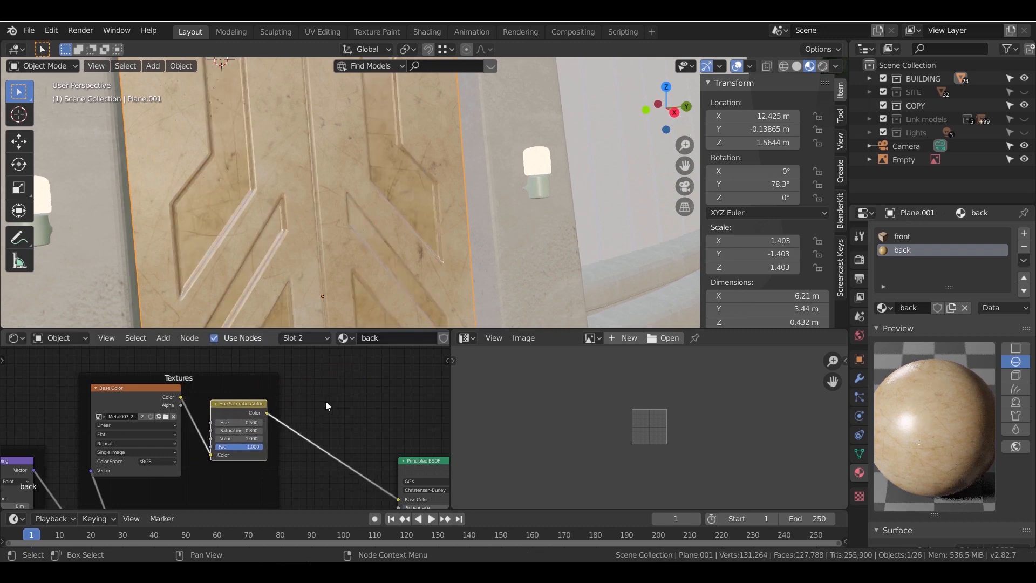
{"action": "scroll", "coordinate": [317, 455], "scroll_direction": "up", "scroll_amount": 4}
{"action": "left_click", "coordinate": [303, 433]}
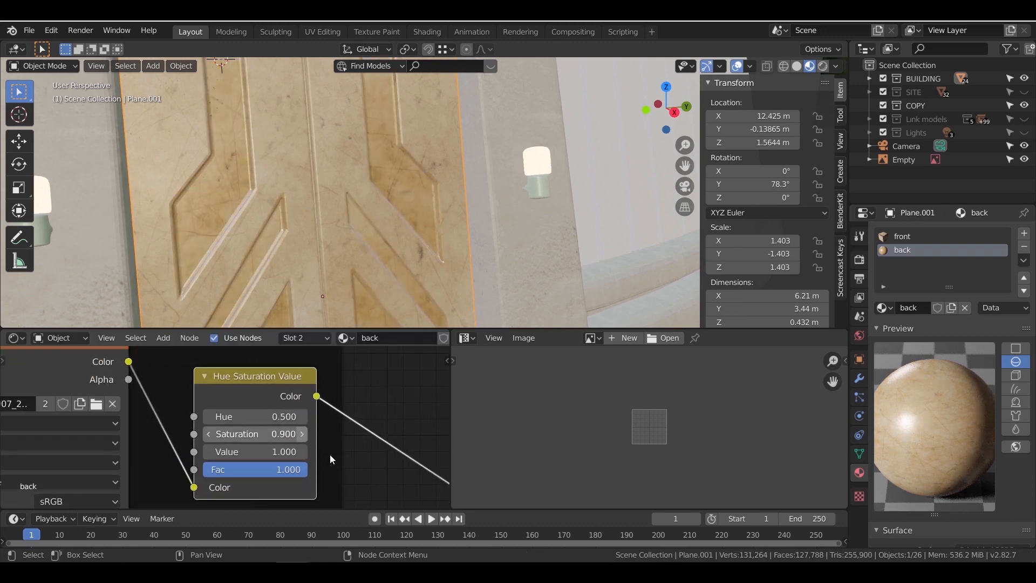
Select the curved row of vertical wall panels beside the door and give it a material named green 01
{"action": "scroll", "coordinate": [407, 414], "scroll_direction": "down", "scroll_amount": 2}
{"action": "scroll", "coordinate": [413, 245], "scroll_direction": "down", "scroll_amount": 10}
{"action": "middle_click_drag", "start_coordinate": [409, 258], "coordinate": [368, 245]}
{"action": "left_click", "coordinate": [368, 245]}
{"action": "left_click", "coordinate": [402, 228]}
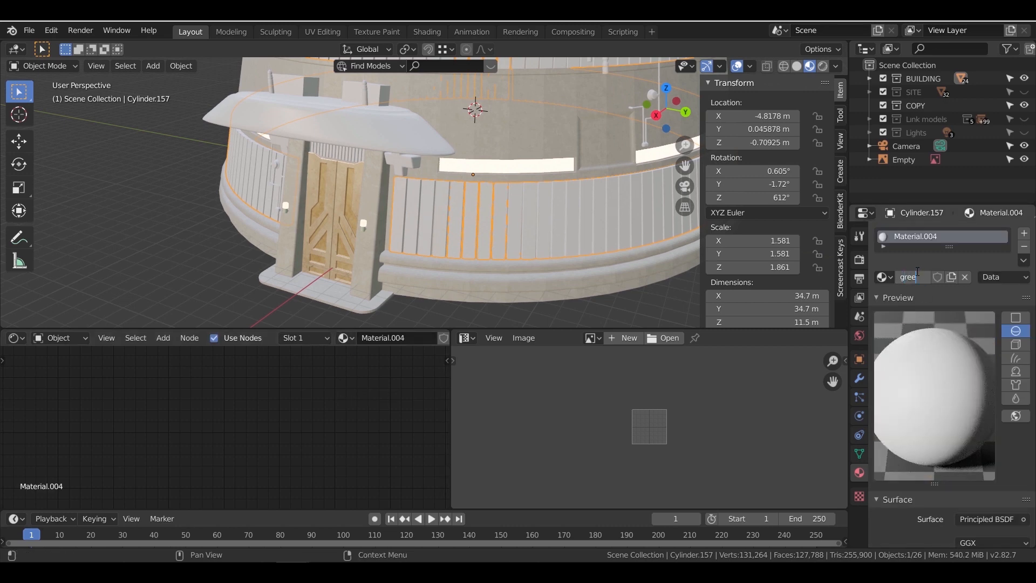
{"action": "key", "text": "Return"}
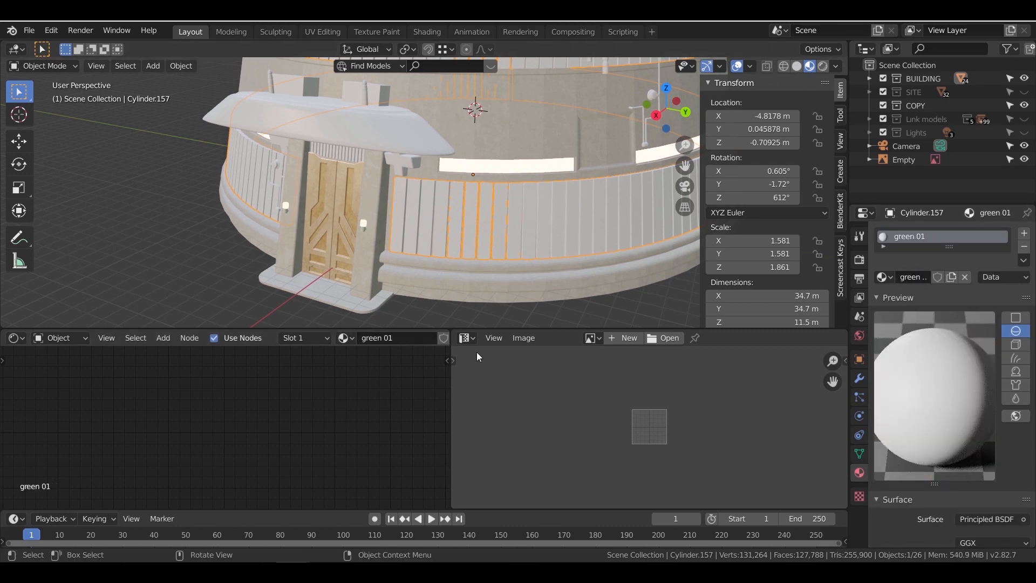
Bring the green 01 material's nodes into view and add an Image Texture node beside the Principled BSDF
{"action": "left_click", "coordinate": [106, 338]}
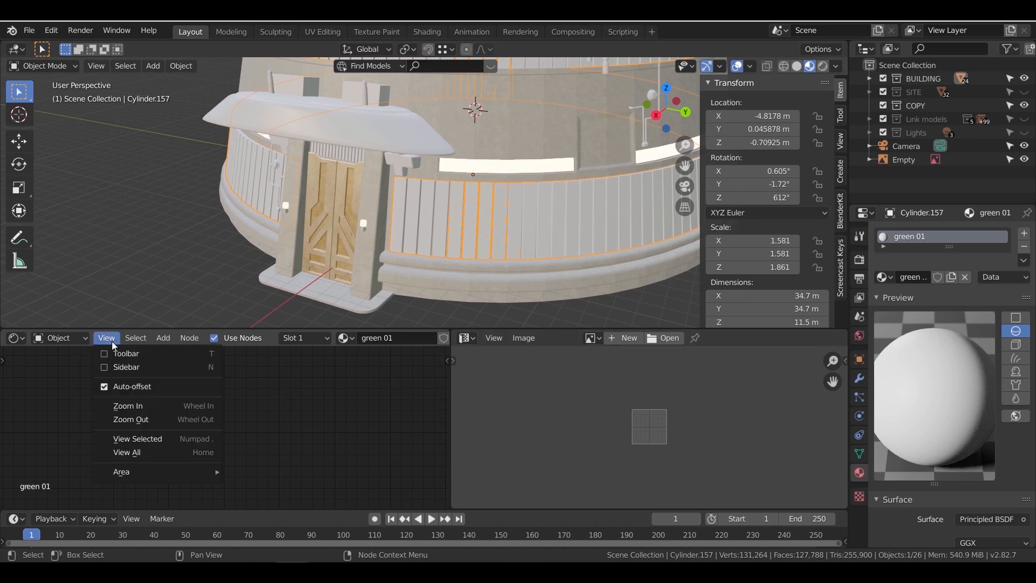
{"action": "left_click", "coordinate": [129, 452]}
{"action": "scroll", "coordinate": [351, 438], "scroll_direction": "up", "scroll_amount": 5}
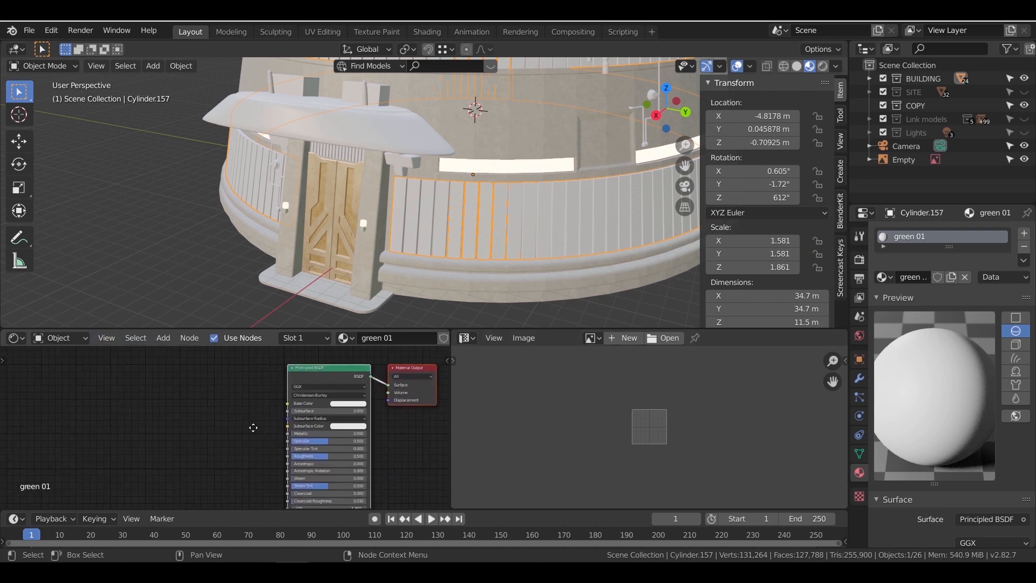
{"action": "key", "text": "shift+a"}
{"action": "mouse_move", "coordinate": [181, 432]}
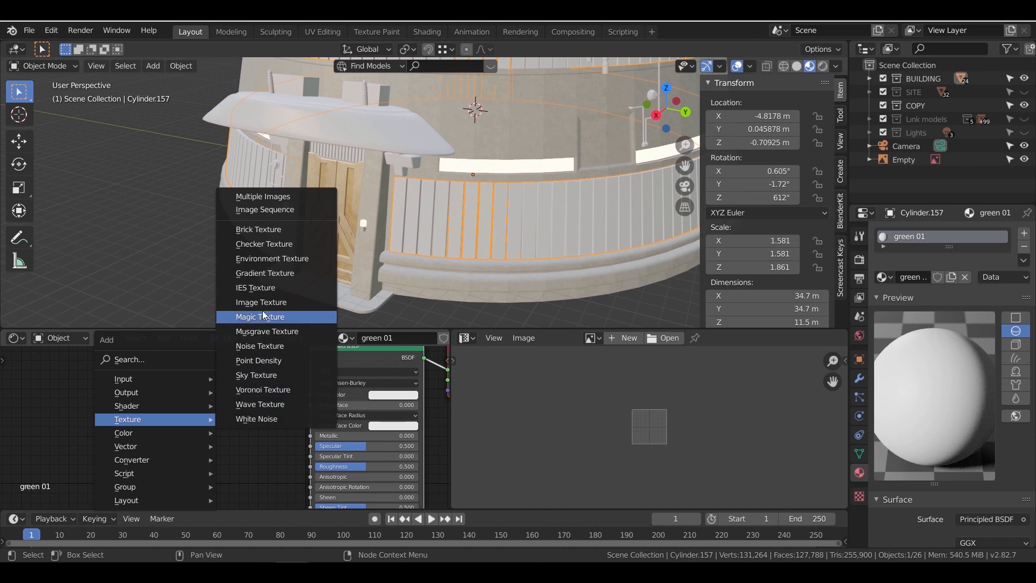
{"action": "left_click", "coordinate": [262, 314]}
{"action": "left_click", "coordinate": [212, 390]}
Load 92939300-green-granite-rock-closeup-background-stone-texture-cracked-surface.psd into the Image Texture node and link its Color to the Principled BSDF Base Color
{"action": "left_click", "coordinate": [241, 404]}
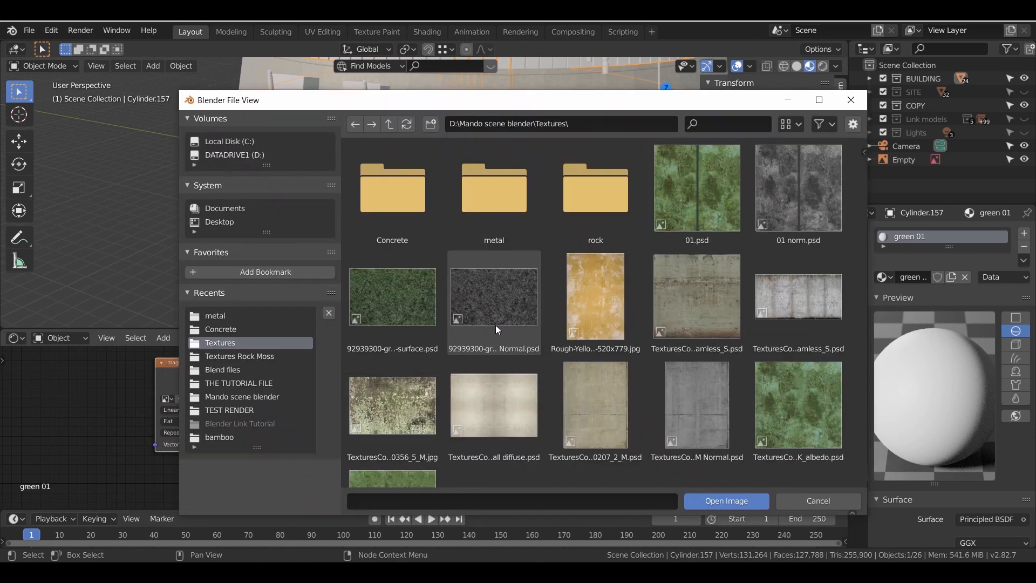
{"action": "left_click", "coordinate": [417, 305]}
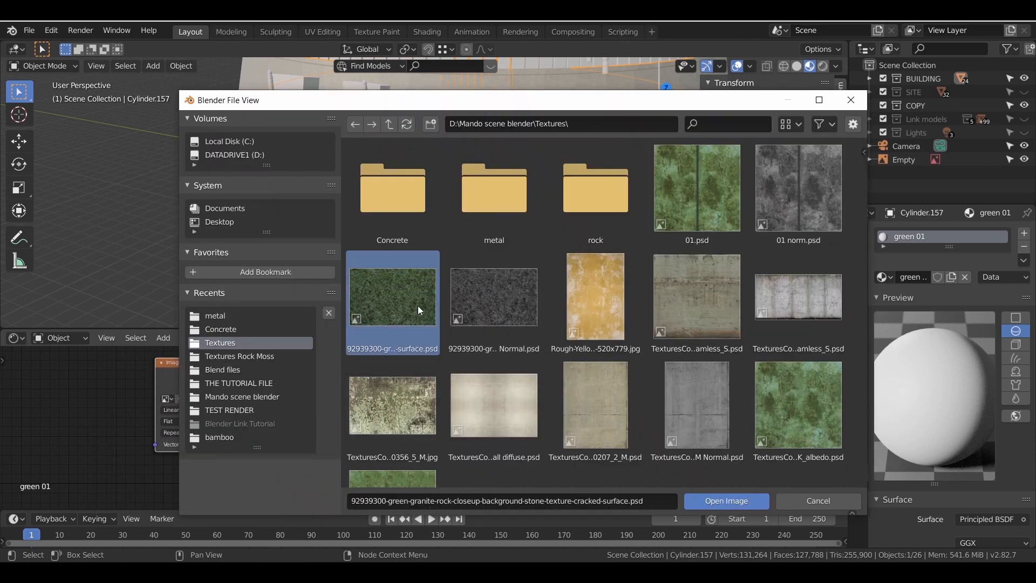
{"action": "double_click", "coordinate": [418, 306]}
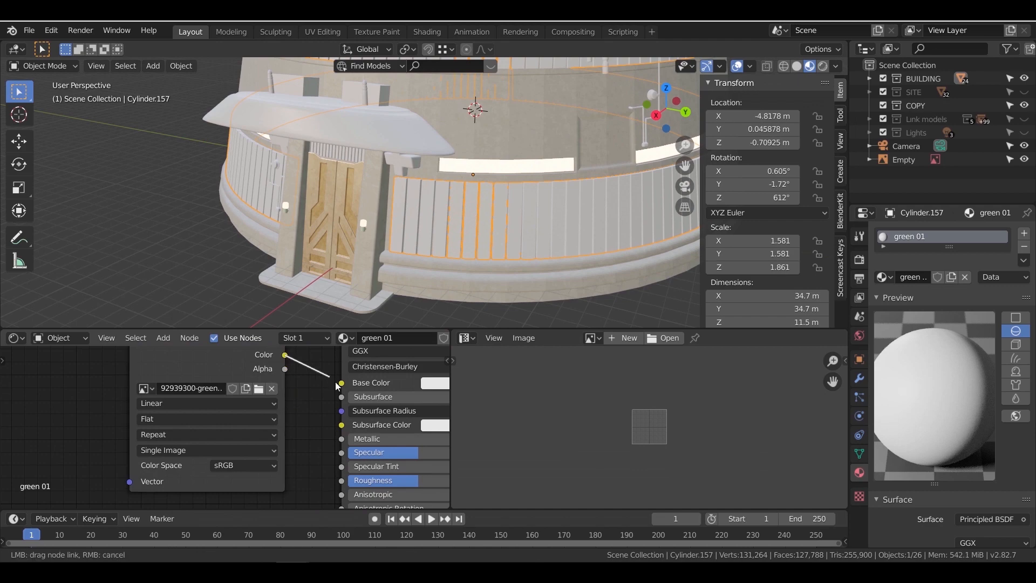
{"action": "left_click_drag", "start_coordinate": [335, 384], "coordinate": [341, 383]}
Unwrap all faces of the wall panels with Smart UV Project, keeping the default settings
{"action": "scroll", "coordinate": [515, 243], "scroll_direction": "up", "scroll_amount": 6}
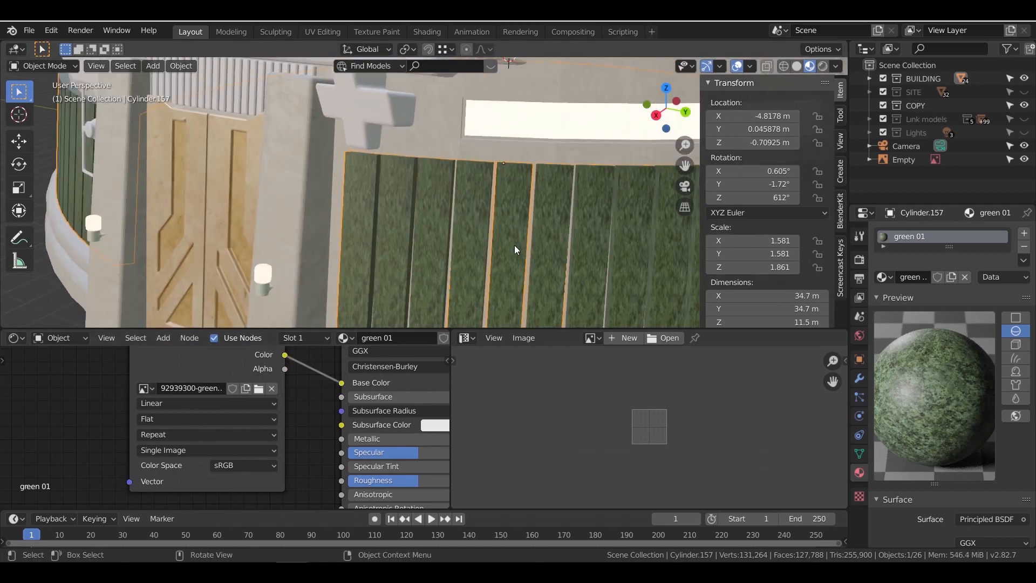
{"action": "scroll", "coordinate": [448, 238], "scroll_direction": "up", "scroll_amount": 5}
{"action": "key", "text": "Tab"}
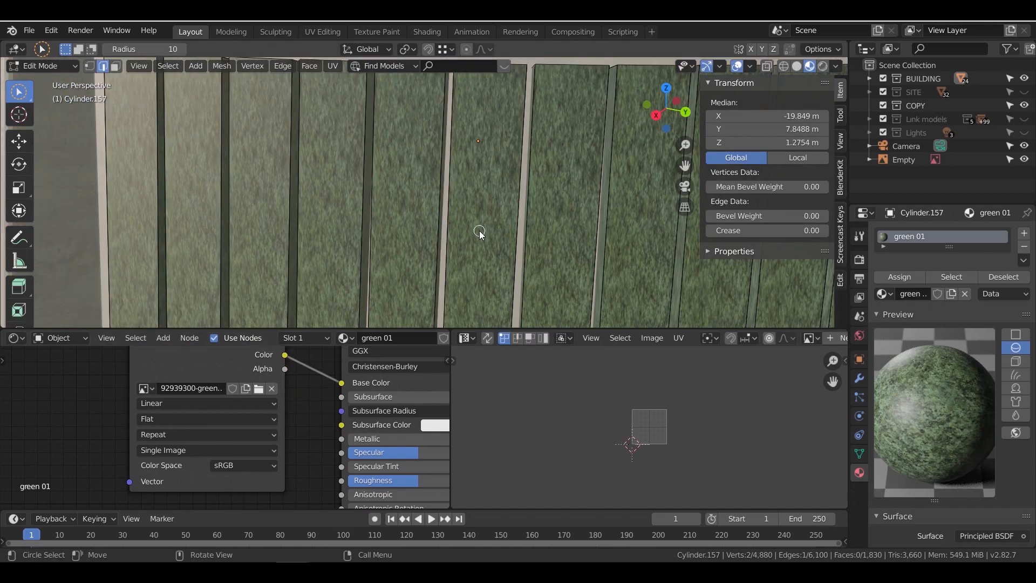
{"action": "key", "text": "a"}
{"action": "key", "text": "u"}
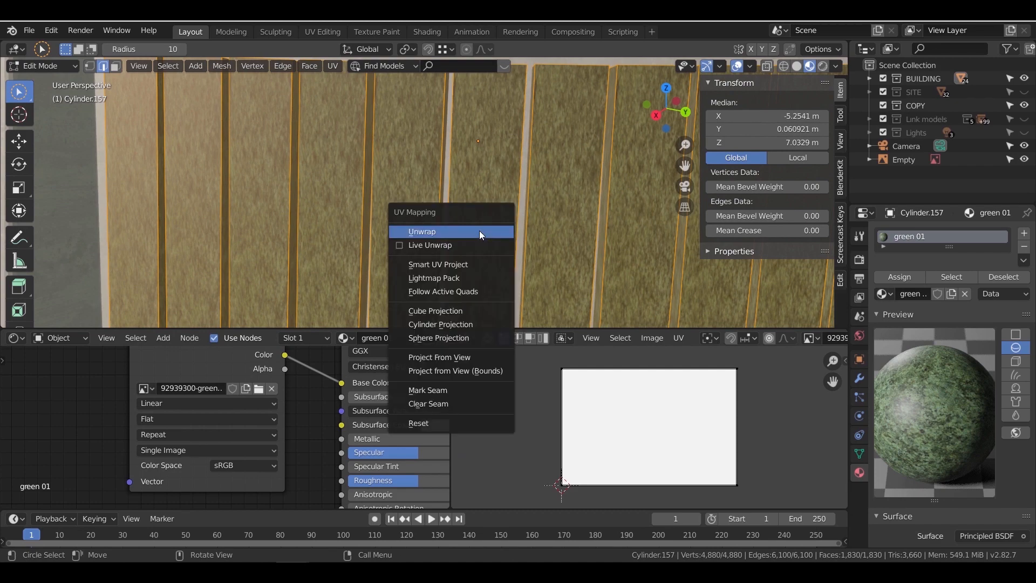
{"action": "left_click", "coordinate": [473, 263]}
{"action": "left_click", "coordinate": [460, 360]}
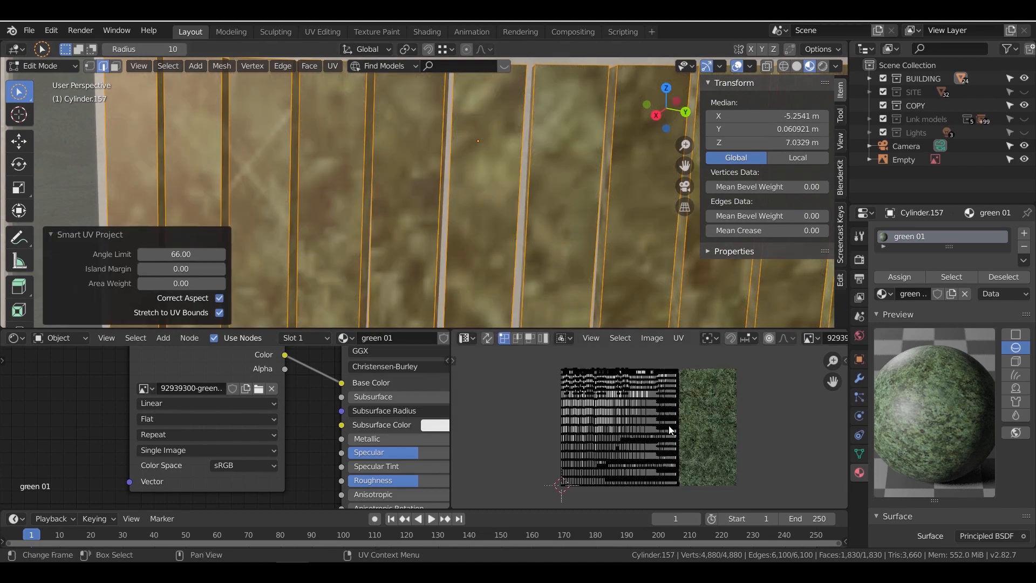
Scale up all the panels' UV islands in several passes to make the granite pattern finer, and check the wall
{"action": "key", "text": "a"}
{"action": "key", "text": "s"}
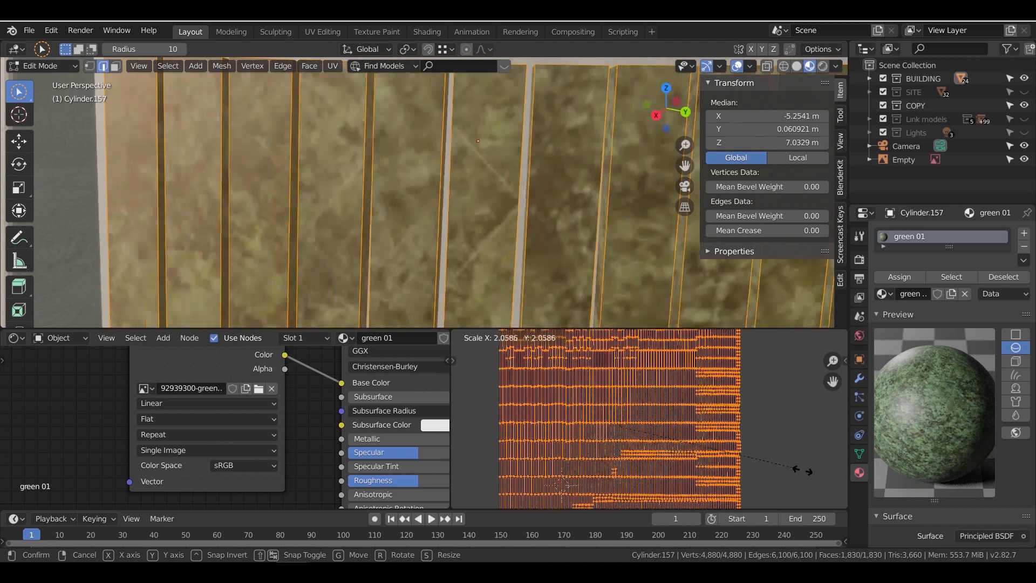
{"action": "type", "text": "5"}
{"action": "left_click", "coordinate": [808, 472]}
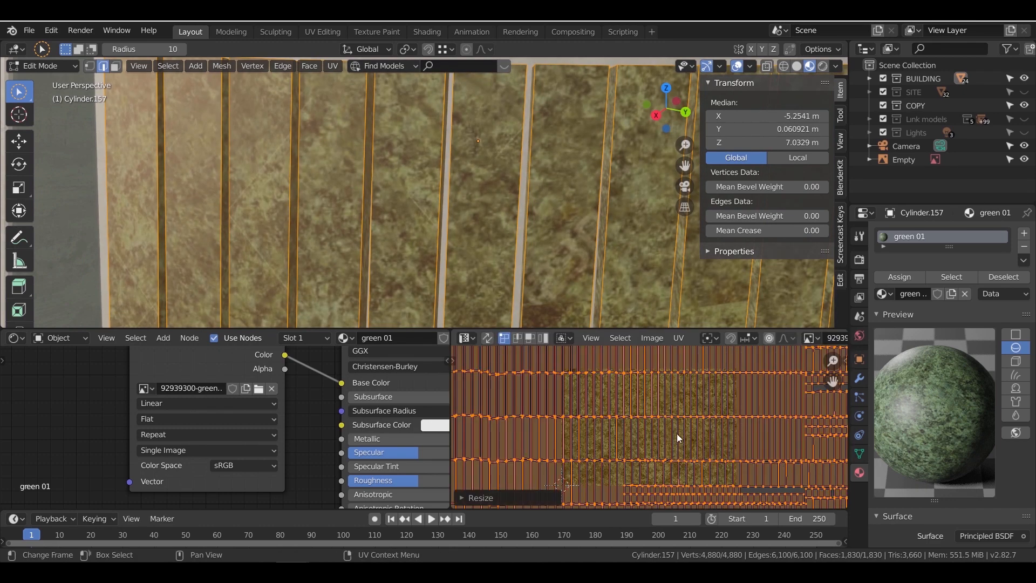
{"action": "type", "text": "s"}
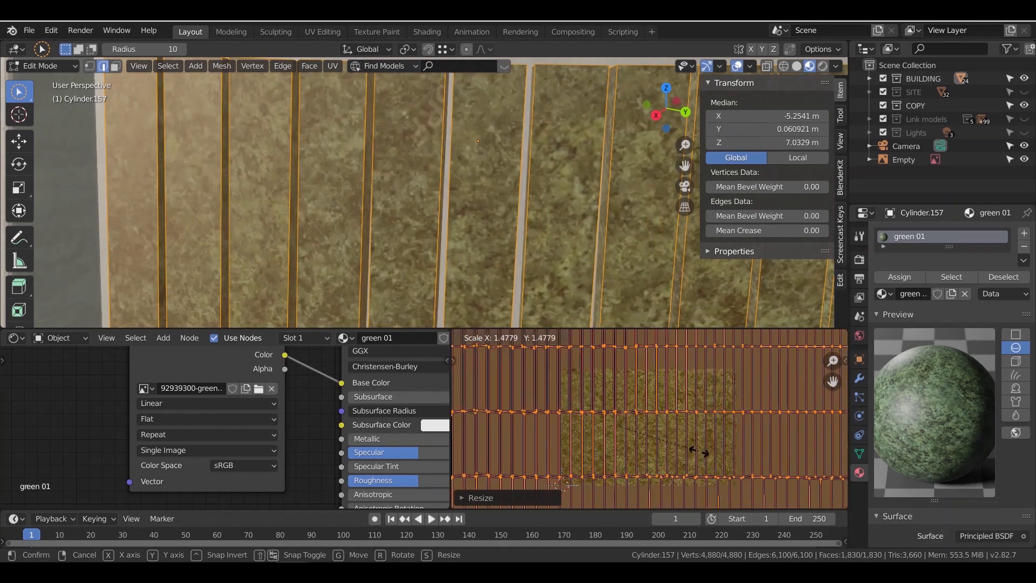
{"action": "type", "text": "2"}
{"action": "key", "text": "s"}
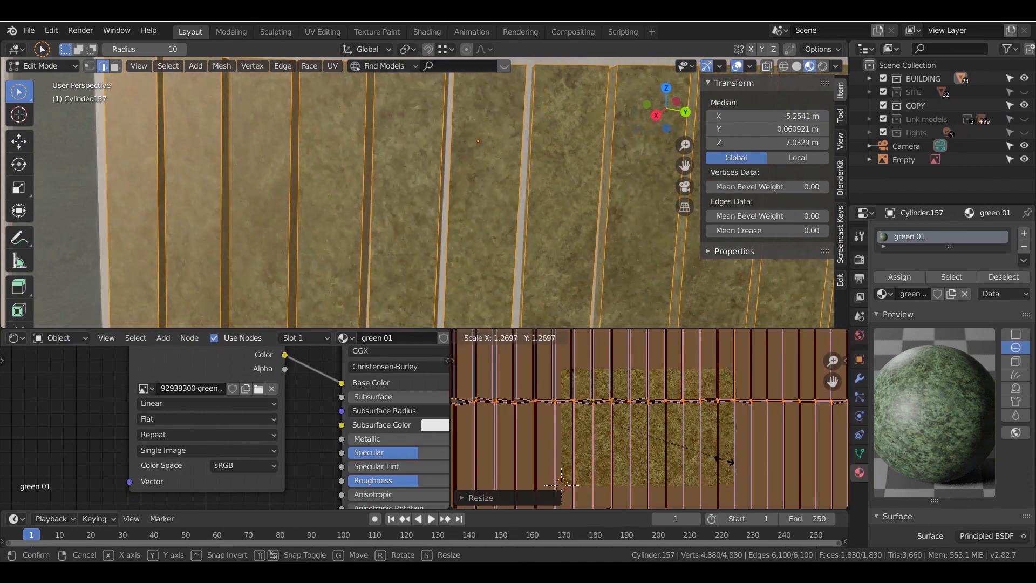
{"action": "left_click", "coordinate": [794, 482]}
{"action": "key", "text": "s"}
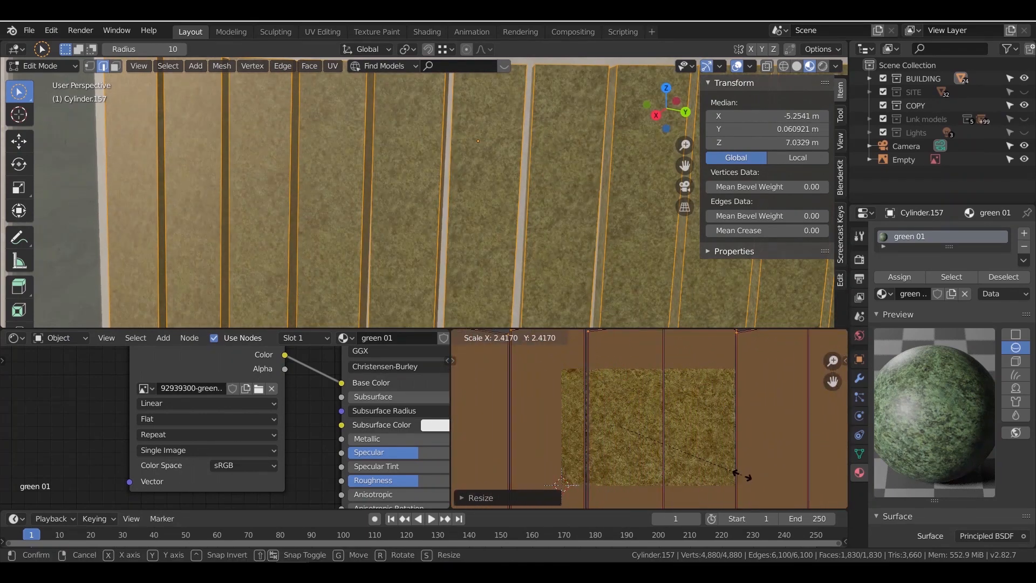
{"action": "left_click", "coordinate": [755, 480]}
{"action": "scroll", "coordinate": [472, 241], "scroll_direction": "down", "scroll_amount": 4}
{"action": "key", "text": "Tab"}
{"action": "middle_click_drag", "start_coordinate": [460, 261], "coordinate": [422, 254]}
{"action": "scroll", "coordinate": [422, 254], "scroll_direction": "up", "scroll_amount": 4}
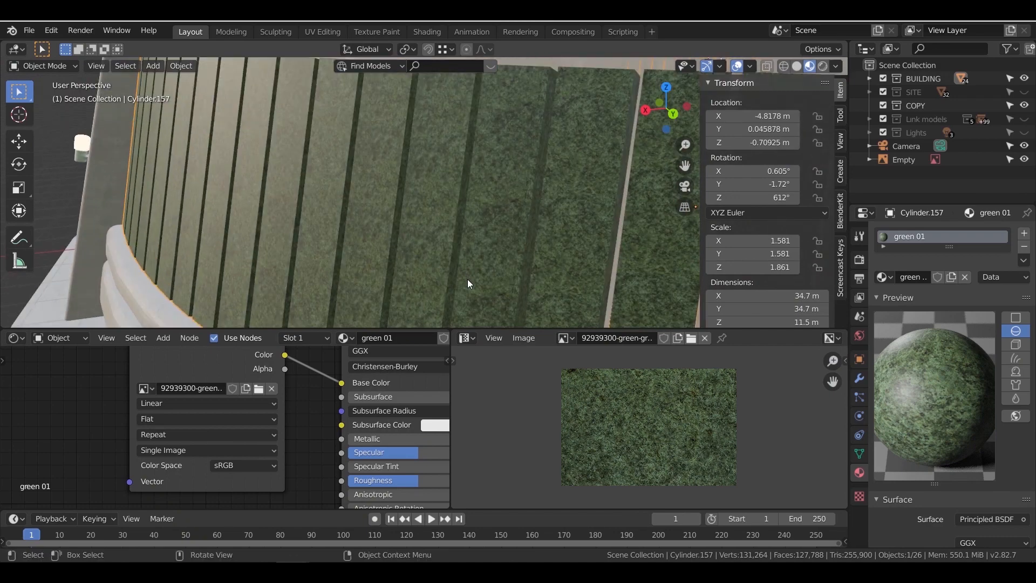
Enlarge the panels' UV islands further and inspect the granite pattern from another angle
{"action": "key", "text": "Tab"}
{"action": "key", "text": "s"}
{"action": "left_click", "coordinate": [671, 451]}
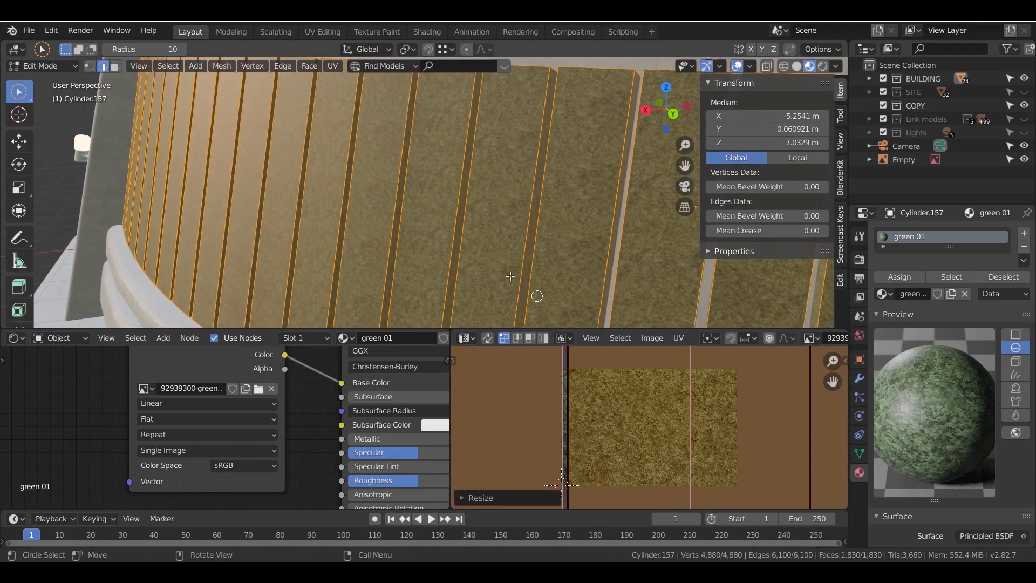
{"action": "key", "text": "Tab"}
{"action": "scroll", "coordinate": [433, 268], "scroll_direction": "down", "scroll_amount": 4}
{"action": "mouse_move", "coordinate": [433, 267]}
{"action": "middle_mouse_down"}
{"action": "mouse_move", "coordinate": [484, 255]}
{"action": "mouse_move", "coordinate": [529, 268]}
{"action": "mouse_move", "coordinate": [428, 273]}
{"action": "mouse_move", "coordinate": [452, 269]}
{"action": "middle_mouse_up"}
{"action": "scroll", "coordinate": [452, 269], "scroll_direction": "up", "scroll_amount": 4}
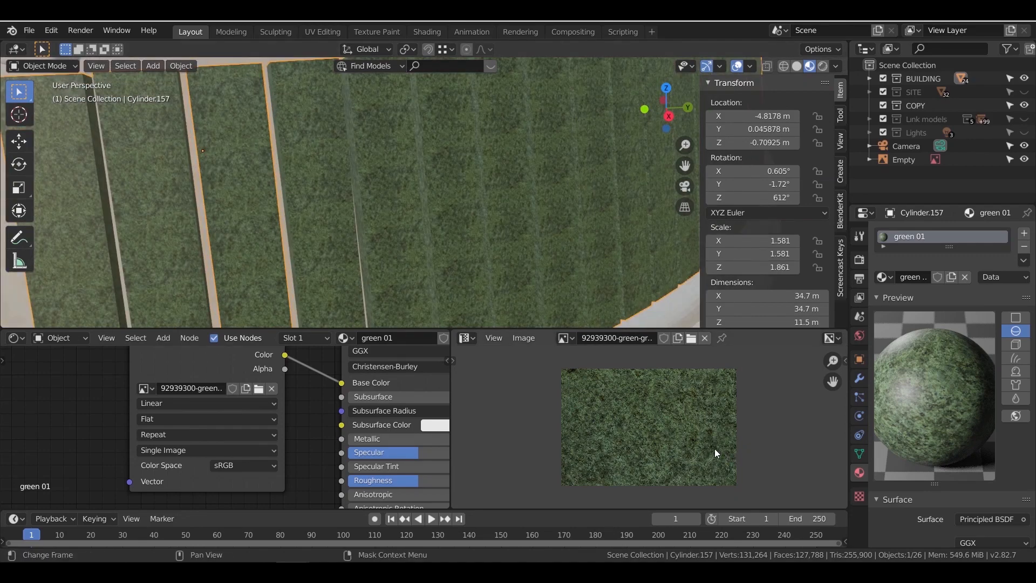
Scale the panels' UV islands down slightly and check the texture size on the wall beside the door
{"action": "key", "text": "Tab"}
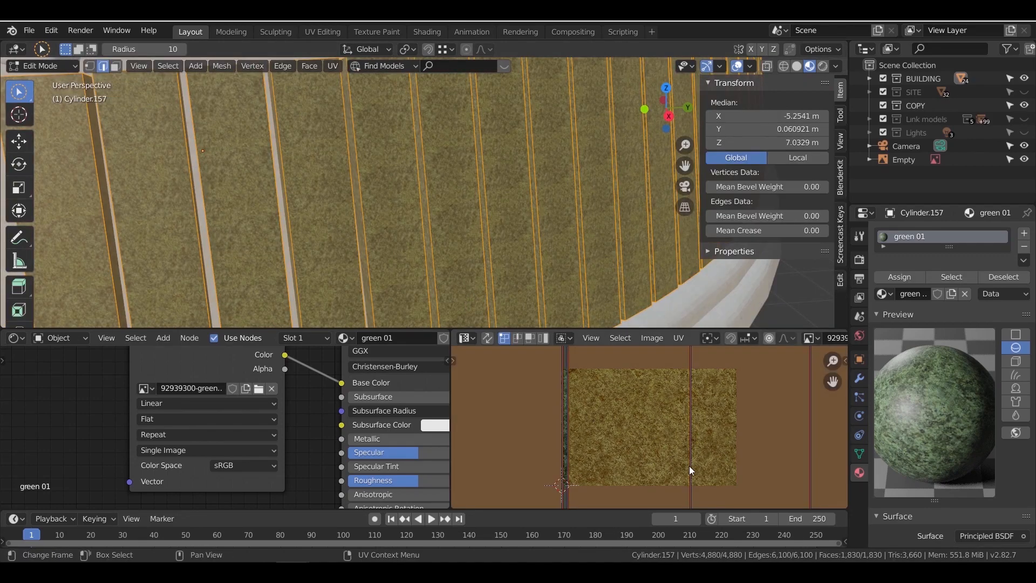
{"action": "key", "text": "s"}
{"action": "left_click", "coordinate": [710, 466]}
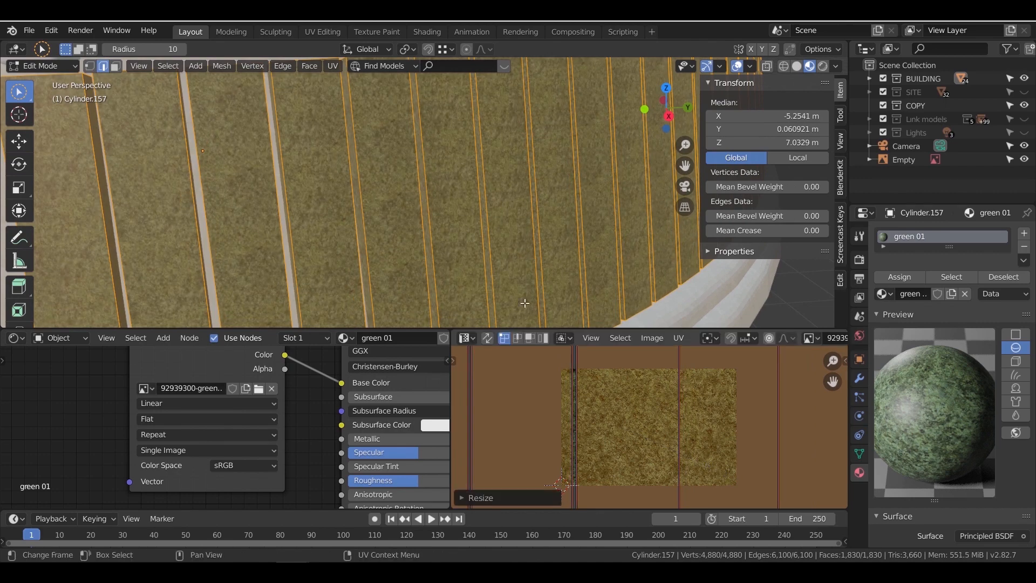
{"action": "key", "text": "Tab"}
{"action": "scroll", "coordinate": [478, 251], "scroll_direction": "down", "scroll_amount": 2}
{"action": "scroll", "coordinate": [478, 251], "scroll_direction": "down", "scroll_amount": 3}
{"action": "middle_click_drag", "start_coordinate": [478, 250], "coordinate": [486, 170]}
{"action": "scroll", "coordinate": [475, 199], "scroll_direction": "up", "scroll_amount": 3}
{"action": "scroll", "coordinate": [319, 390], "scroll_direction": "down", "scroll_amount": 3}
Insert a Hue Saturation Value node with Saturation 0.8 between green 01's image texture and its Principled BSDF
{"action": "middle_click_drag", "start_coordinate": [318, 390], "coordinate": [341, 395]}
{"action": "left_click", "coordinate": [268, 367]}
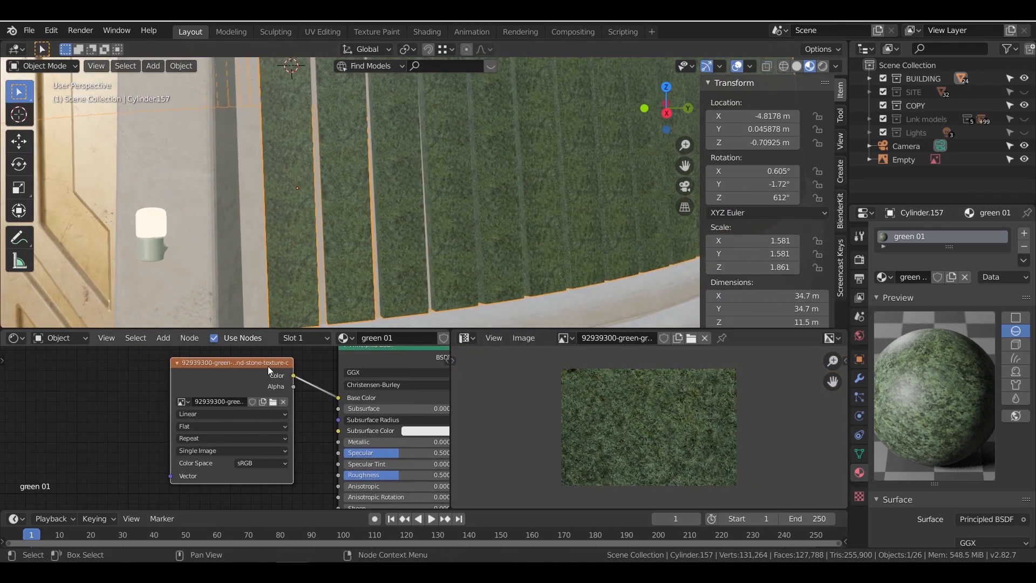
{"action": "left_click_drag", "start_coordinate": [269, 371], "coordinate": [150, 361]}
{"action": "key", "text": "shift+a"}
{"action": "left_click", "coordinate": [312, 434]}
{"action": "left_click", "coordinate": [216, 365]}
{"action": "scroll", "coordinate": [253, 397], "scroll_direction": "up", "scroll_amount": 2}
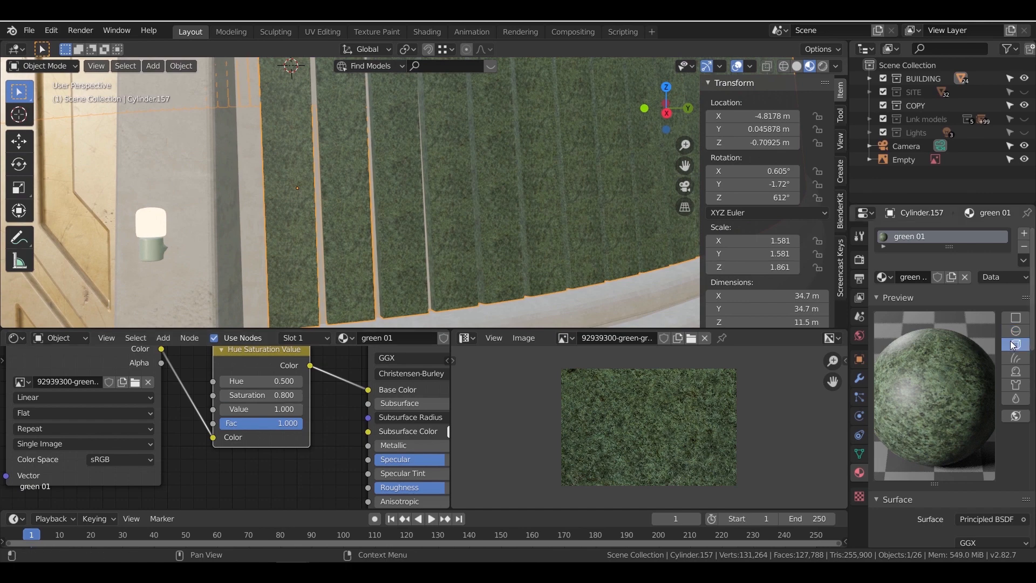
Set green 01's Hue Saturation Value node to a Value of 1.3 and its Principled BSDF Roughness to 0.7
{"action": "scroll", "coordinate": [271, 465], "scroll_direction": "down", "scroll_amount": 2}
{"action": "middle_click_drag", "start_coordinate": [263, 461], "coordinate": [317, 458]}
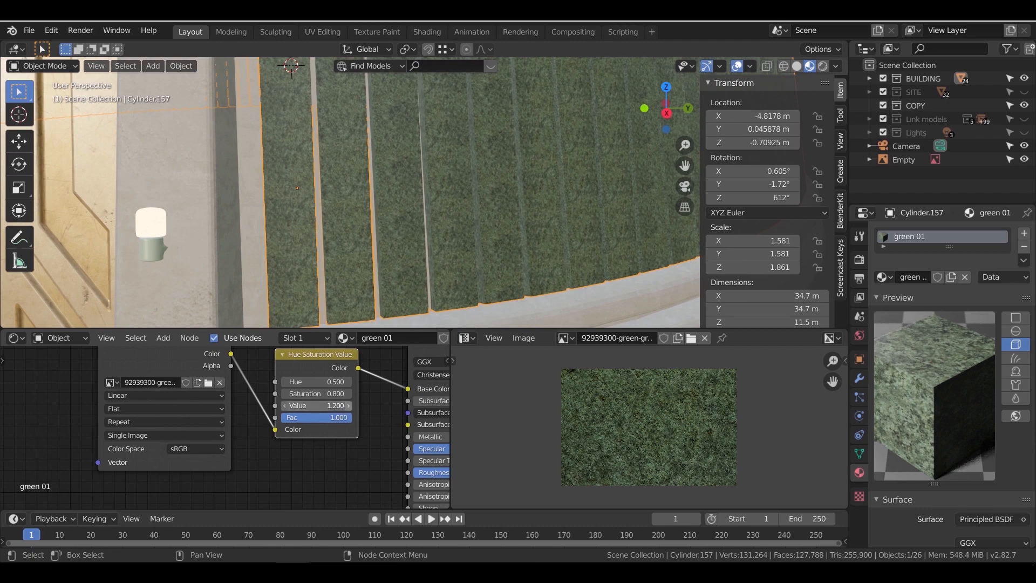
{"action": "middle_click_drag", "start_coordinate": [343, 462], "coordinate": [147, 413]}
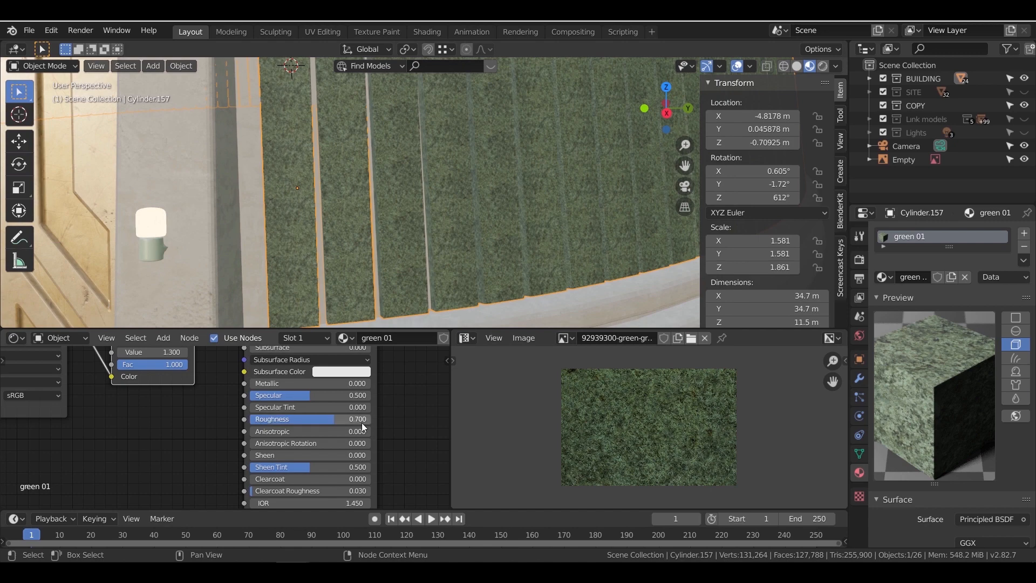
{"action": "mouse_move", "coordinate": [155, 448]}
{"action": "middle_mouse_down"}
{"action": "mouse_move", "coordinate": [260, 473]}
{"action": "mouse_move", "coordinate": [143, 437]}
{"action": "middle_mouse_up"}
{"action": "scroll", "coordinate": [324, 189], "scroll_direction": "up", "scroll_amount": 4}
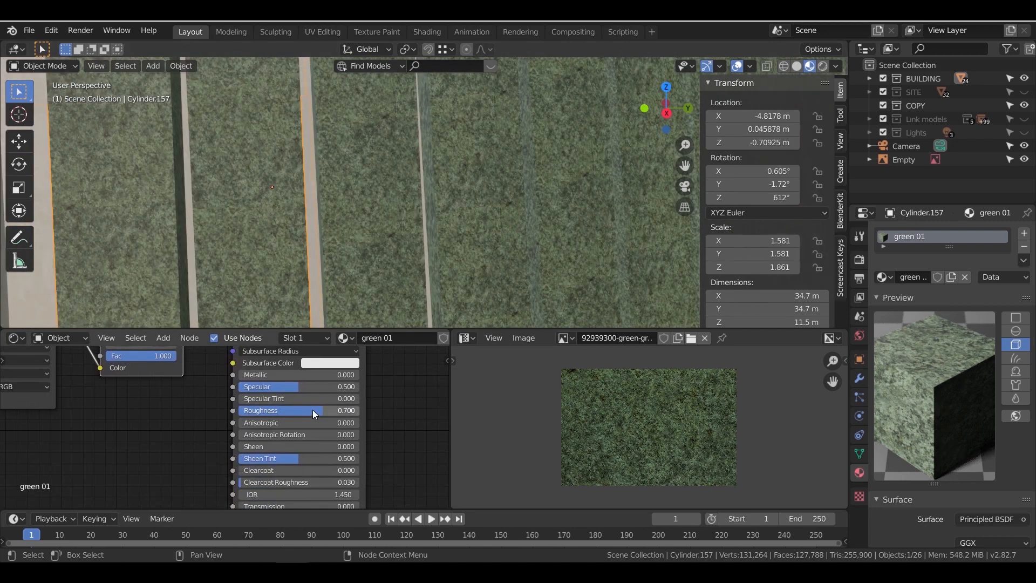
Make room among green 01's nodes and insert a MixRGB node between the Hue Saturation Value node and the Principled BSDF
{"action": "scroll", "coordinate": [191, 424], "scroll_direction": "down", "scroll_amount": 4}
{"action": "middle_click_drag", "start_coordinate": [120, 425], "coordinate": [324, 459]}
{"action": "left_click_drag", "start_coordinate": [264, 376], "coordinate": [162, 383]}
{"action": "left_click_drag", "start_coordinate": [342, 378], "coordinate": [257, 391]}
{"action": "key", "text": "shift+a"}
{"action": "mouse_move", "coordinate": [339, 420]}
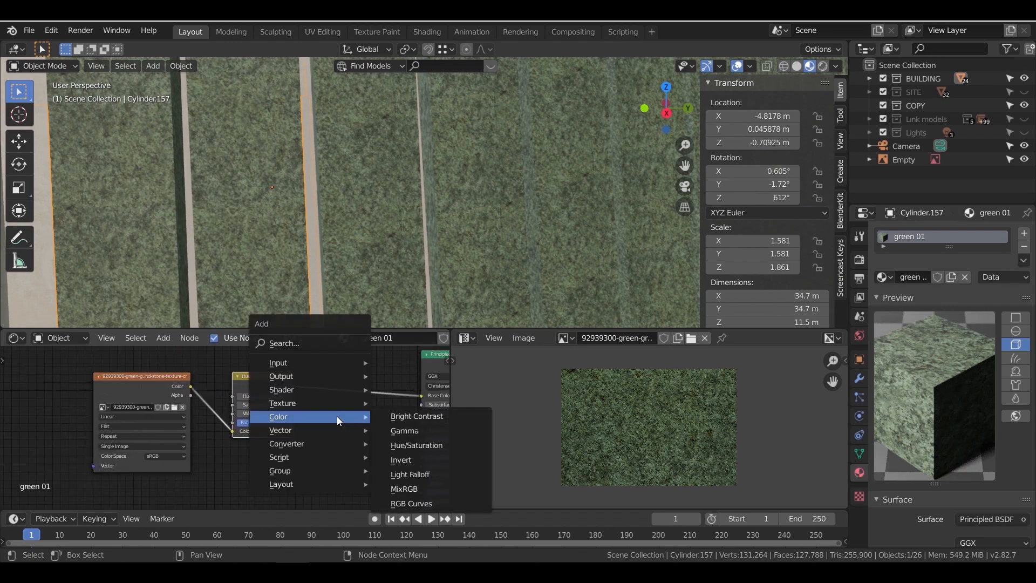
{"action": "left_click", "coordinate": [404, 488]}
{"action": "left_click", "coordinate": [327, 429]}
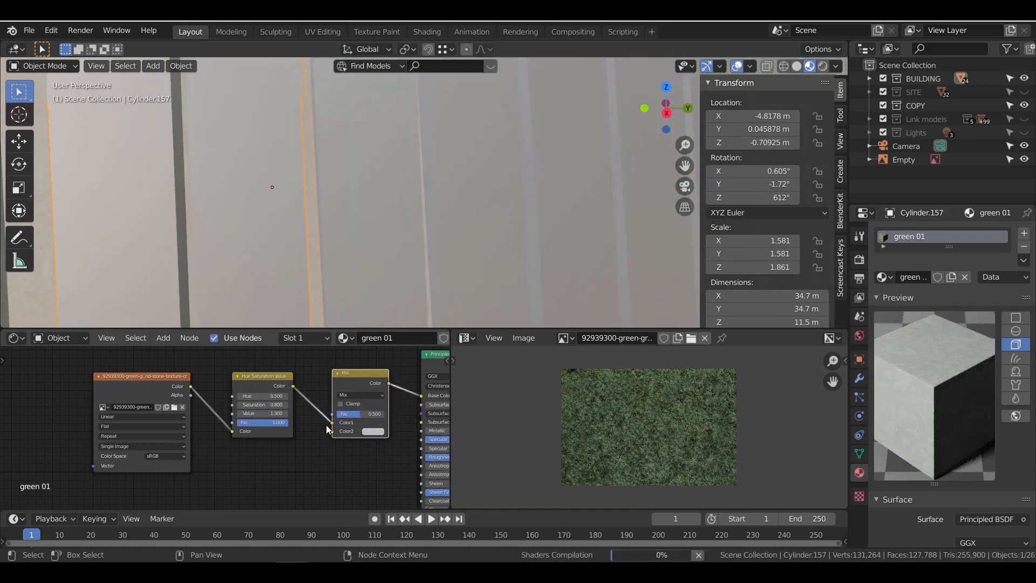
Add a second Hue Saturation Value node below the first one in the green 01 material
{"action": "middle_click_drag", "start_coordinate": [275, 460], "coordinate": [291, 422]}
{"action": "key", "text": "shift+a"}
{"action": "mouse_move", "coordinate": [294, 440]}
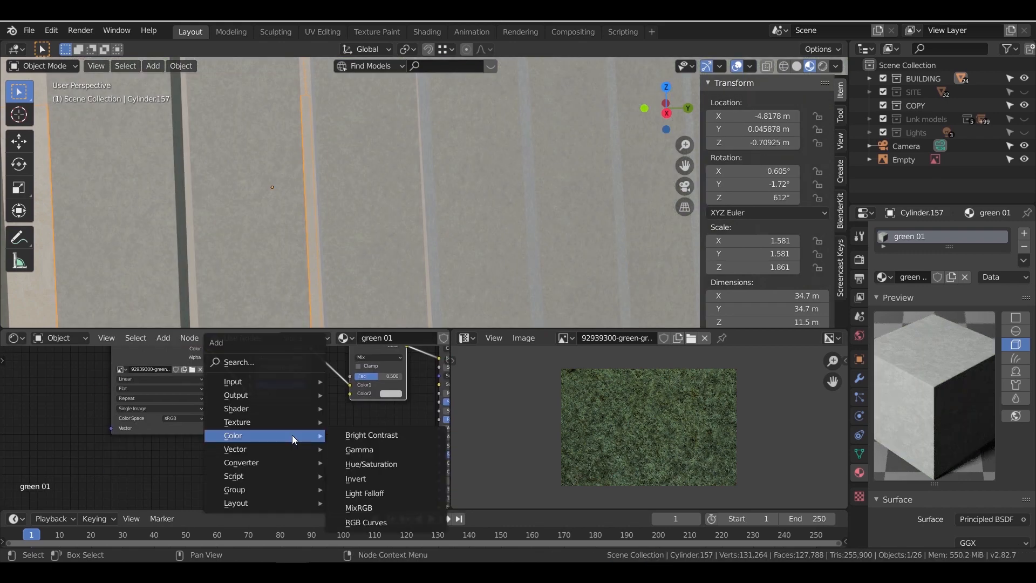
{"action": "left_click", "coordinate": [370, 465]}
{"action": "left_click", "coordinate": [256, 413]}
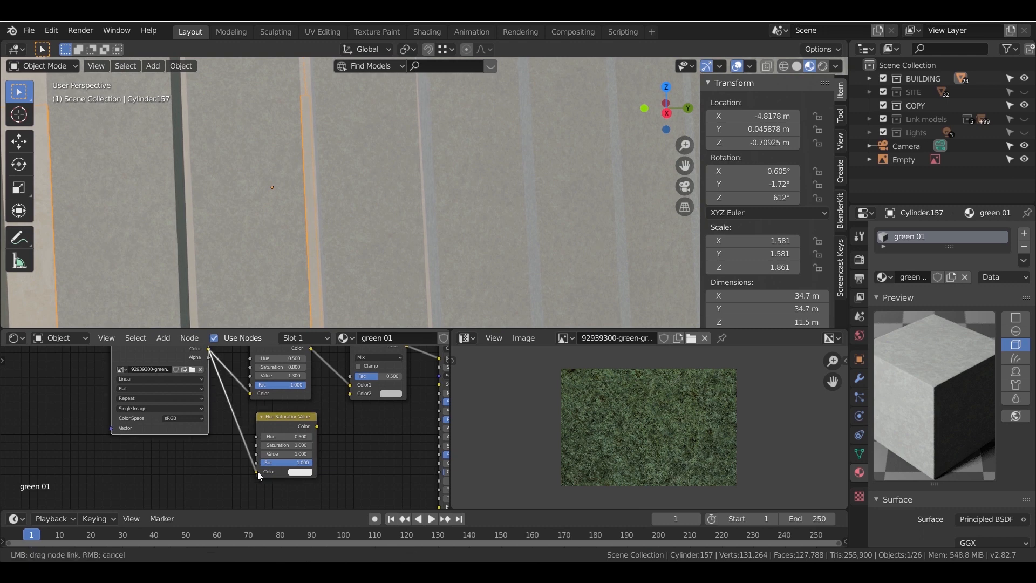
Feed green 01's image texture into the second Hue Saturation Value node, set its Value to 0.5, and link it to the Mix node's Color2
{"action": "scroll", "coordinate": [318, 475], "scroll_direction": "up", "scroll_amount": 3}
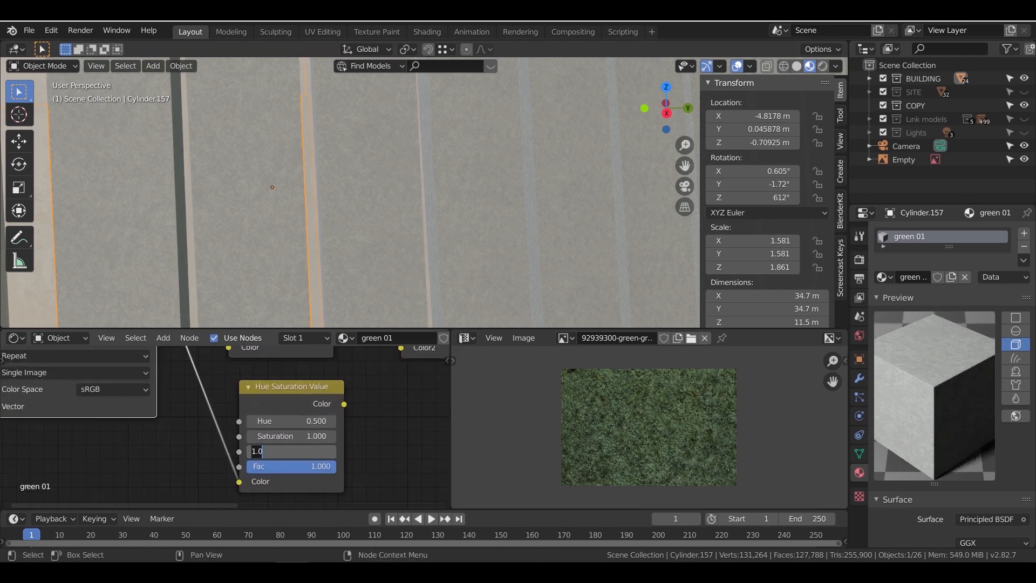
{"action": "middle_click_drag", "start_coordinate": [356, 423], "coordinate": [296, 468]}
{"action": "scroll", "coordinate": [309, 467], "scroll_direction": "down", "scroll_amount": 1}
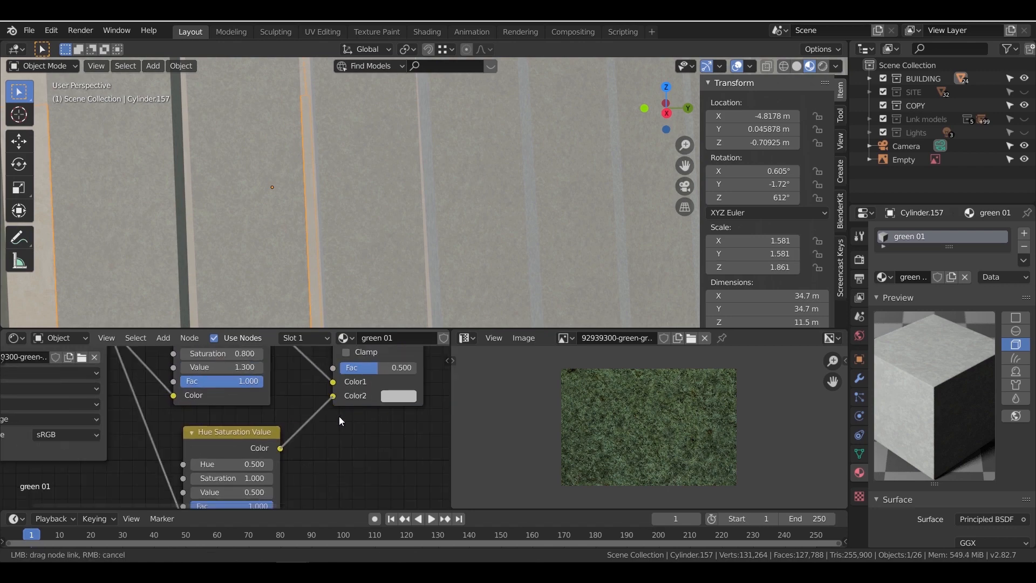
{"action": "left_click_drag", "start_coordinate": [338, 416], "coordinate": [342, 430]}
{"action": "scroll", "coordinate": [319, 432], "scroll_direction": "down", "scroll_amount": 4}
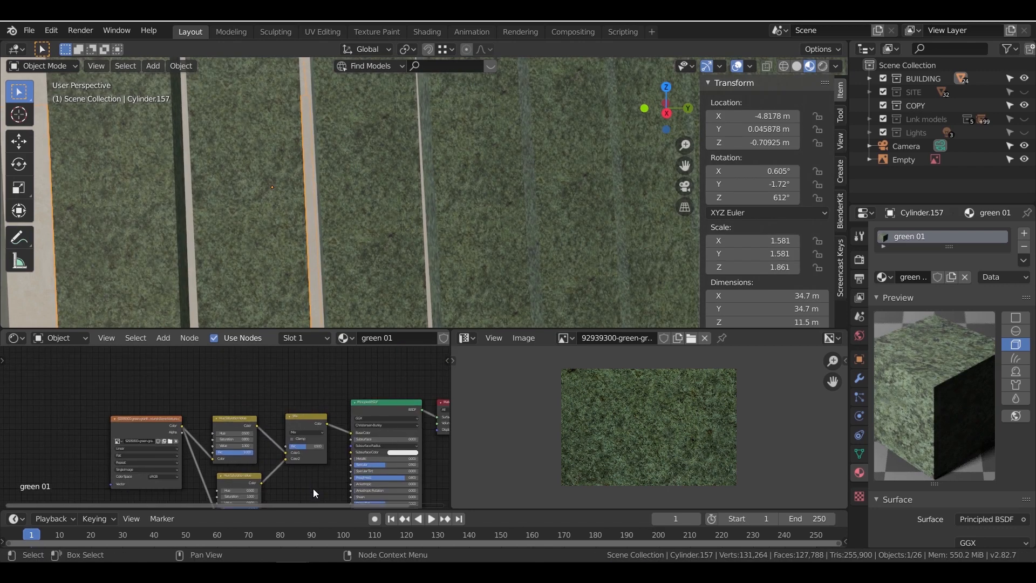
Copy the Mask group node from the walls 01.001 material into green 01 and place it above the image texture
{"action": "scroll", "coordinate": [263, 237], "scroll_direction": "down", "scroll_amount": 4}
{"action": "left_click", "coordinate": [218, 196]}
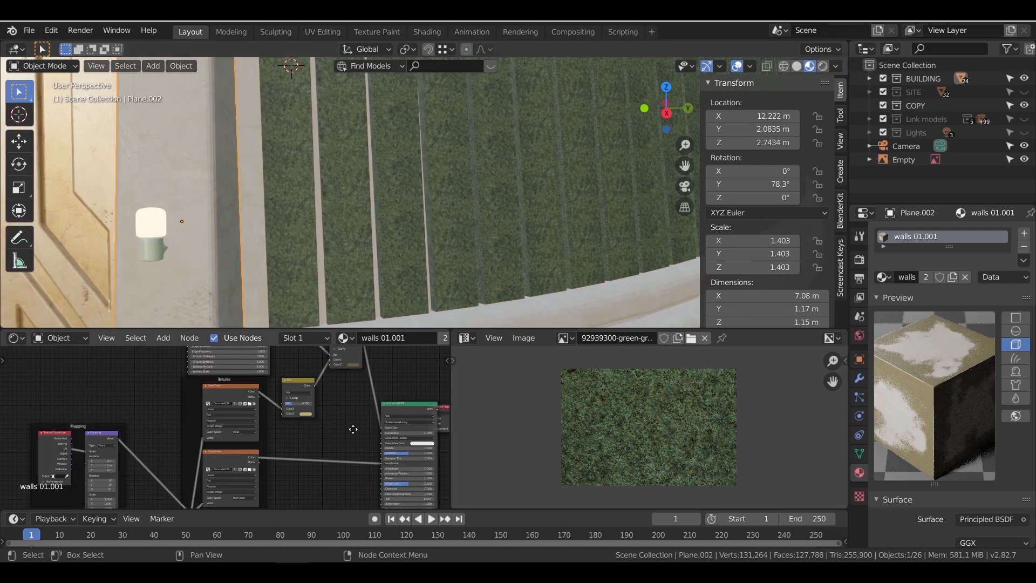
{"action": "middle_click_drag", "start_coordinate": [355, 415], "coordinate": [343, 504]}
{"action": "left_click", "coordinate": [213, 391]}
{"action": "key", "text": "ctrl+c"}
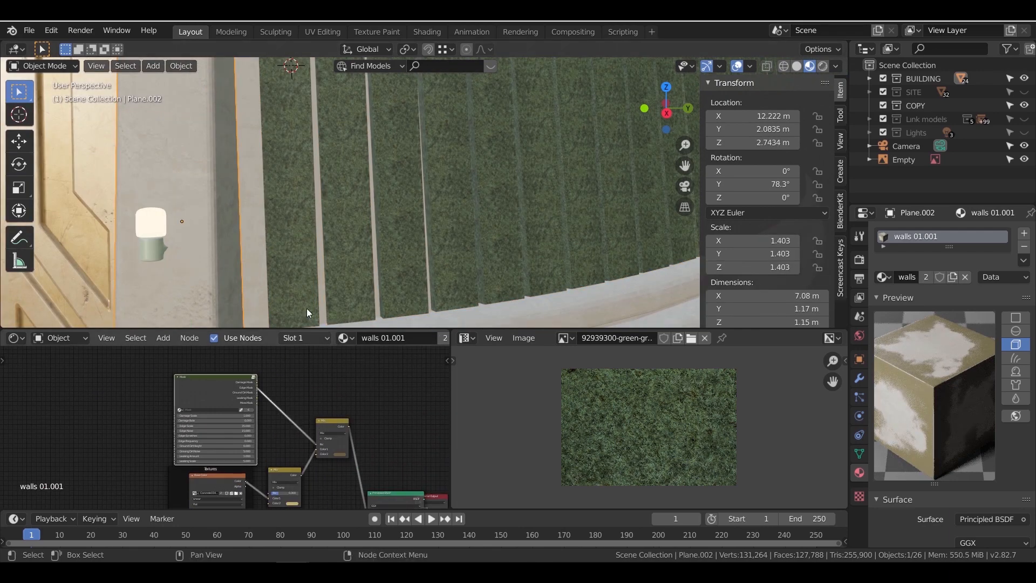
{"action": "left_click", "coordinate": [305, 254]}
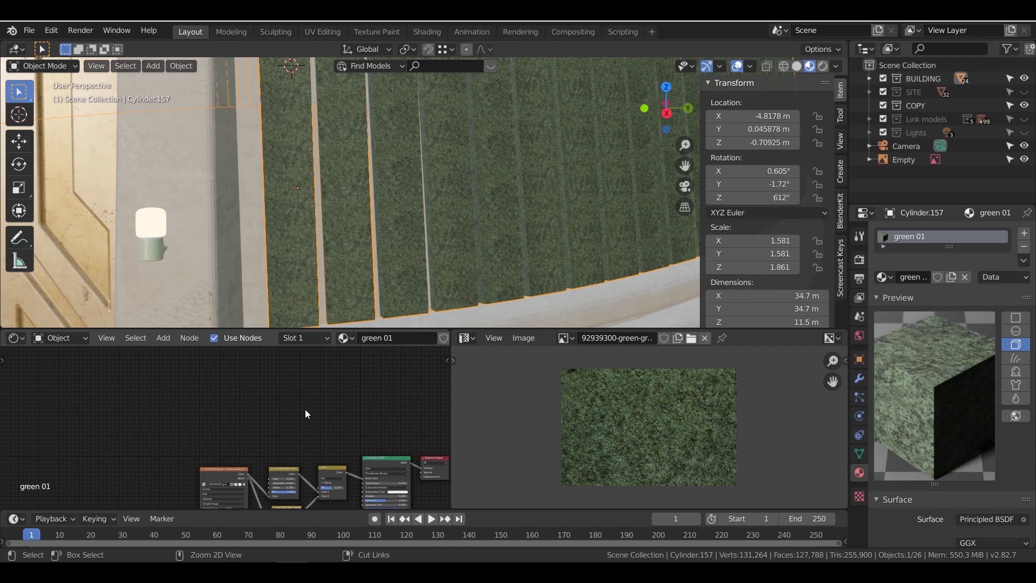
{"action": "key", "text": "ctrl+v"}
{"action": "scroll", "coordinate": [346, 369], "scroll_direction": "up", "scroll_amount": 3}
{"action": "middle_click_drag", "start_coordinate": [363, 384], "coordinate": [343, 411]}
{"action": "left_click_drag", "start_coordinate": [256, 365], "coordinate": [206, 403]}
Reposition green 01's Mix node beside the Mask group and connect the Ground Dirt Mask output to its Fac input
{"action": "middle_click_drag", "start_coordinate": [369, 472], "coordinate": [362, 379]}
{"action": "left_click_drag", "start_coordinate": [350, 414], "coordinate": [348, 349]}
{"action": "middle_click_drag", "start_coordinate": [339, 430], "coordinate": [339, 490]}
{"action": "scroll", "coordinate": [307, 411], "scroll_direction": "up", "scroll_amount": 3}
{"action": "middle_click_drag", "start_coordinate": [307, 411], "coordinate": [266, 418]}
{"action": "left_click_drag", "start_coordinate": [338, 424], "coordinate": [341, 382]}
{"action": "scroll", "coordinate": [256, 401], "scroll_direction": "up", "scroll_amount": 1}
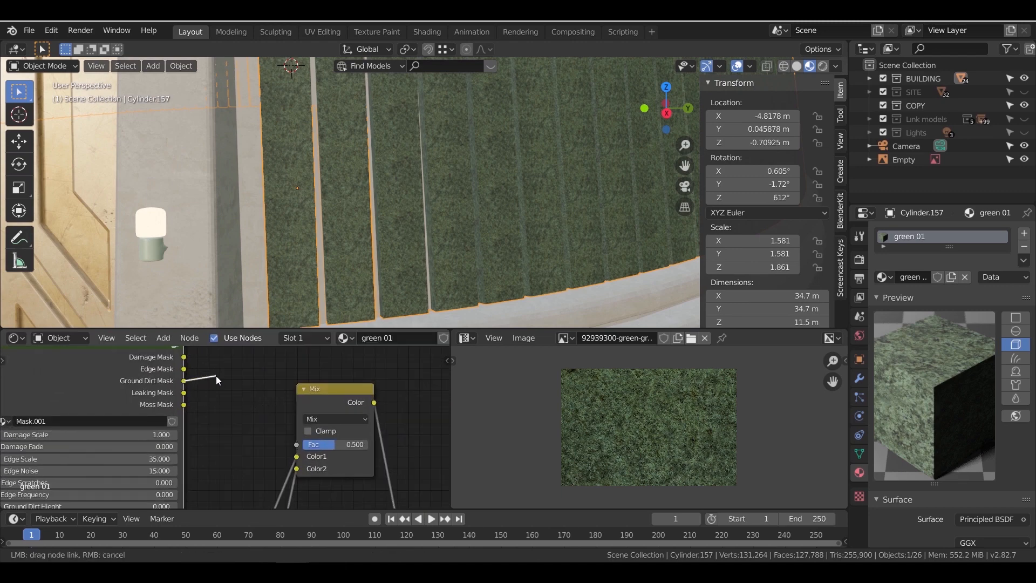
{"action": "left_click_drag", "start_coordinate": [299, 451], "coordinate": [297, 444]}
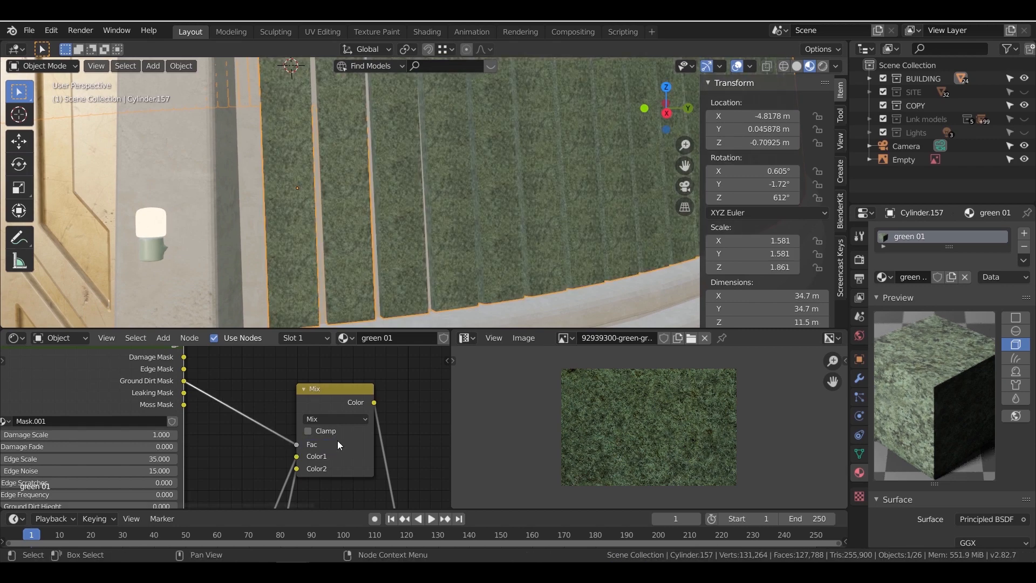
Set the Mask group's Ground Dirt Hieght to 0.1 and its Groung Dirt Noise to 6.2
{"action": "scroll", "coordinate": [925, 410], "scroll_direction": "down", "scroll_amount": 1}
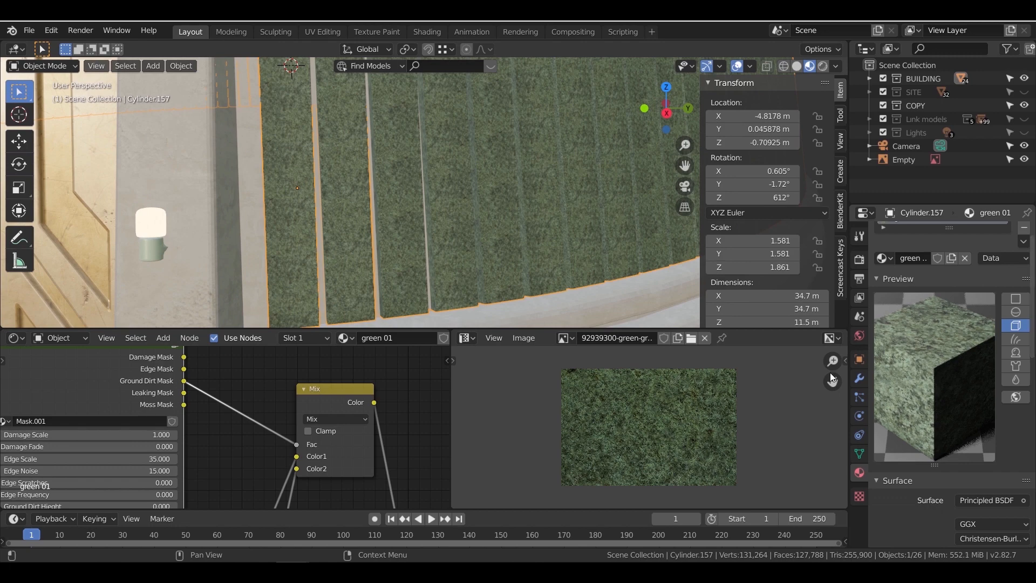
{"action": "scroll", "coordinate": [247, 430], "scroll_direction": "down", "scroll_amount": 6}
{"action": "scroll", "coordinate": [243, 442], "scroll_direction": "up", "scroll_amount": 2}
{"action": "middle_click_drag", "start_coordinate": [223, 478], "coordinate": [288, 439]}
{"action": "scroll", "coordinate": [291, 439], "scroll_direction": "up", "scroll_amount": 5}
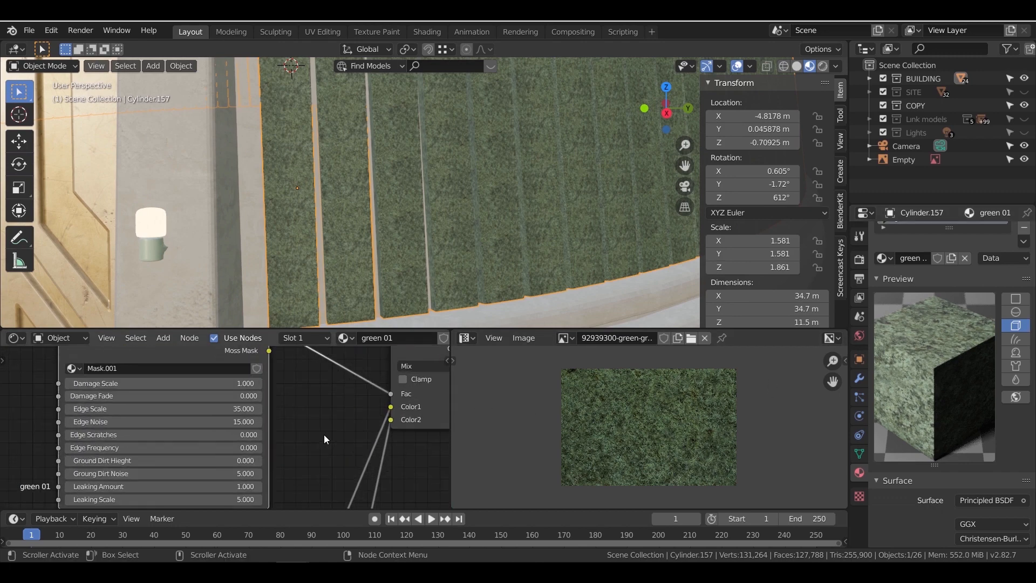
{"action": "left_click", "coordinate": [290, 429]}
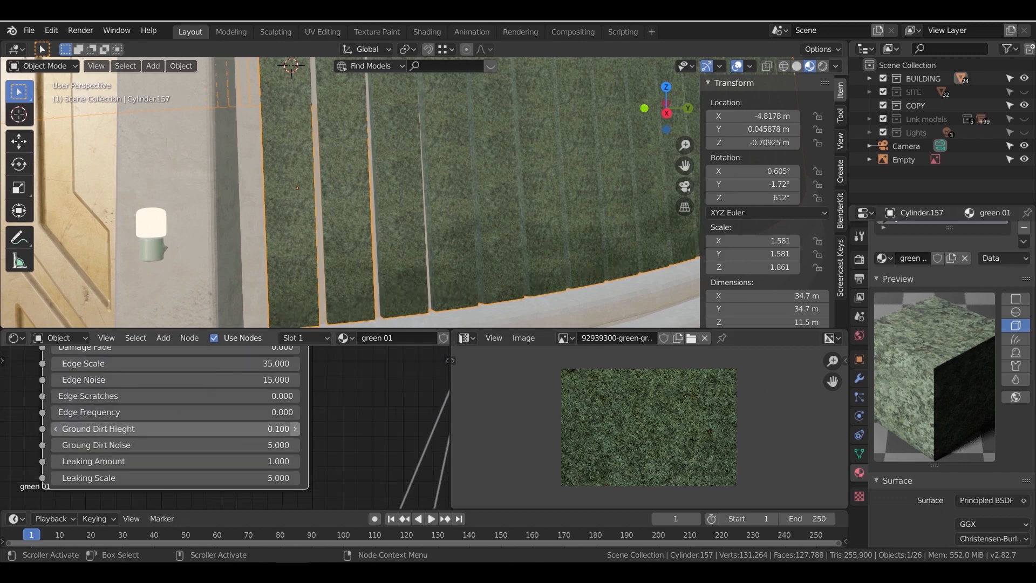
{"action": "mouse_move", "coordinate": [274, 445]}
{"action": "left_mouse_down"}
{"action": "mouse_move", "coordinate": [240, 445]}
{"action": "mouse_move", "coordinate": [291, 446]}
{"action": "left_mouse_up"}
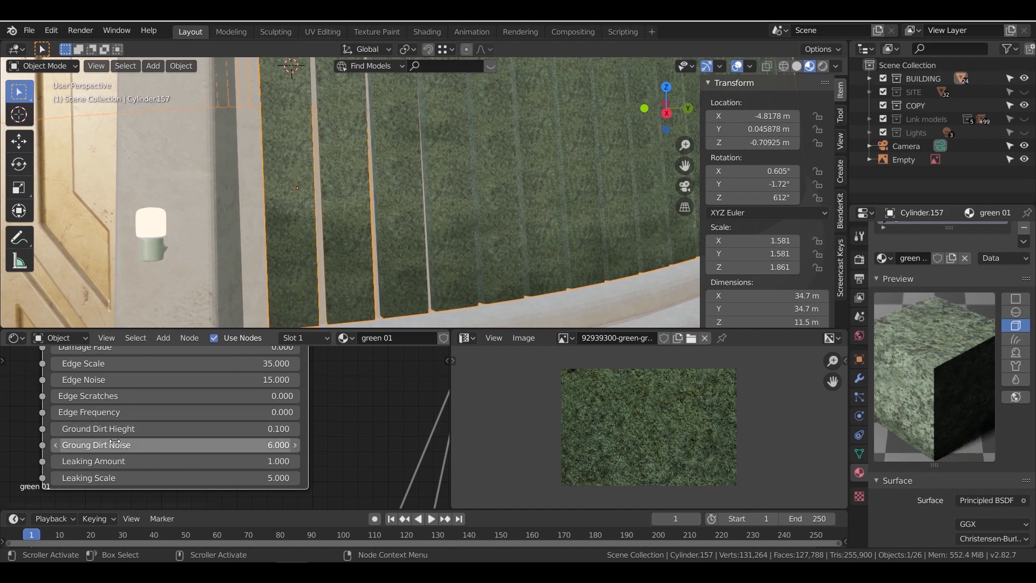
{"action": "left_click", "coordinate": [295, 445]}
{"action": "left_click", "coordinate": [296, 445]}
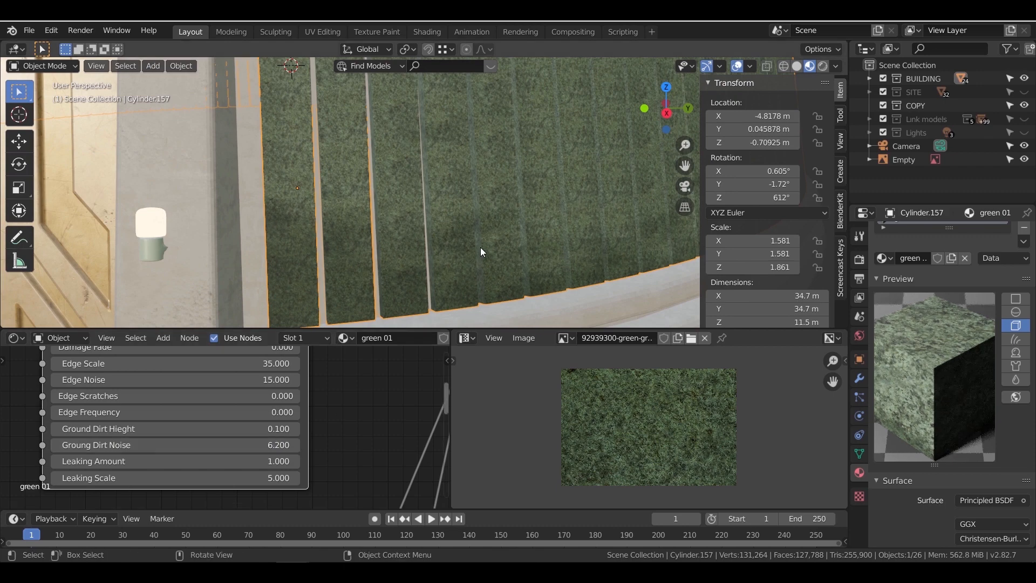
Check the dirt on the building's green panels and set Ground Dirt Hieght to 0.05
{"action": "scroll", "coordinate": [509, 254], "scroll_direction": "down", "scroll_amount": 5}
{"action": "scroll", "coordinate": [510, 256], "scroll_direction": "down", "scroll_amount": 3}
{"action": "scroll", "coordinate": [456, 270], "scroll_direction": "down", "scroll_amount": 5}
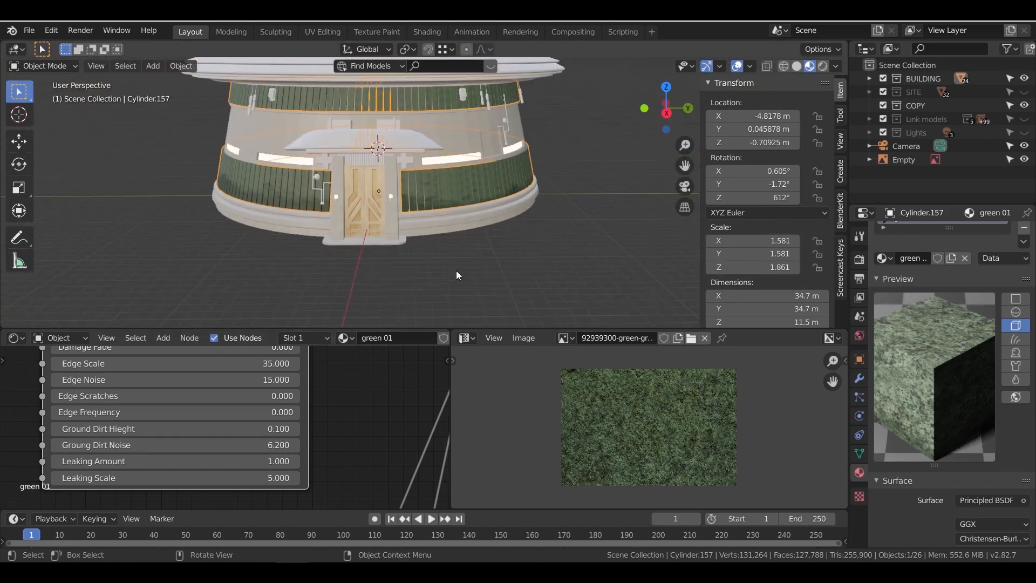
{"action": "scroll", "coordinate": [455, 271], "scroll_direction": "up", "scroll_amount": 8}
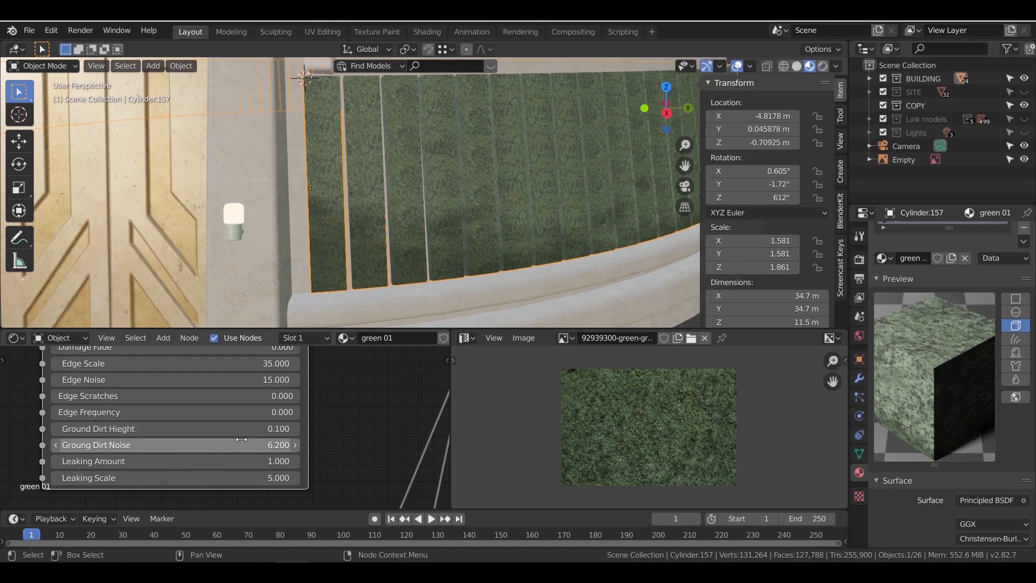
{"action": "double_click", "coordinate": [241, 428]}
{"action": "type", "text": "0"}
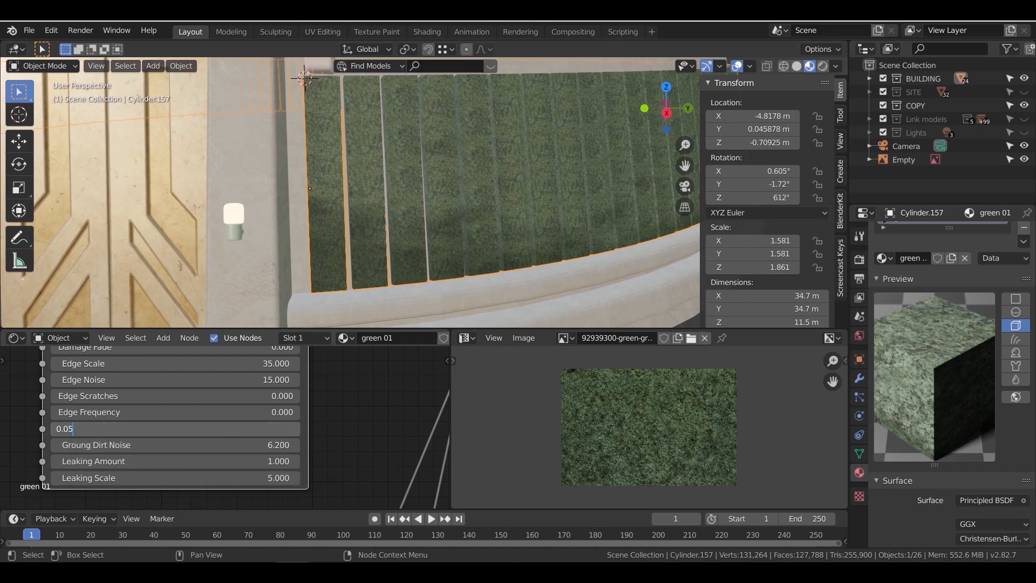
{"action": "type", "text": ".05"}
{"action": "key", "text": "Return"}
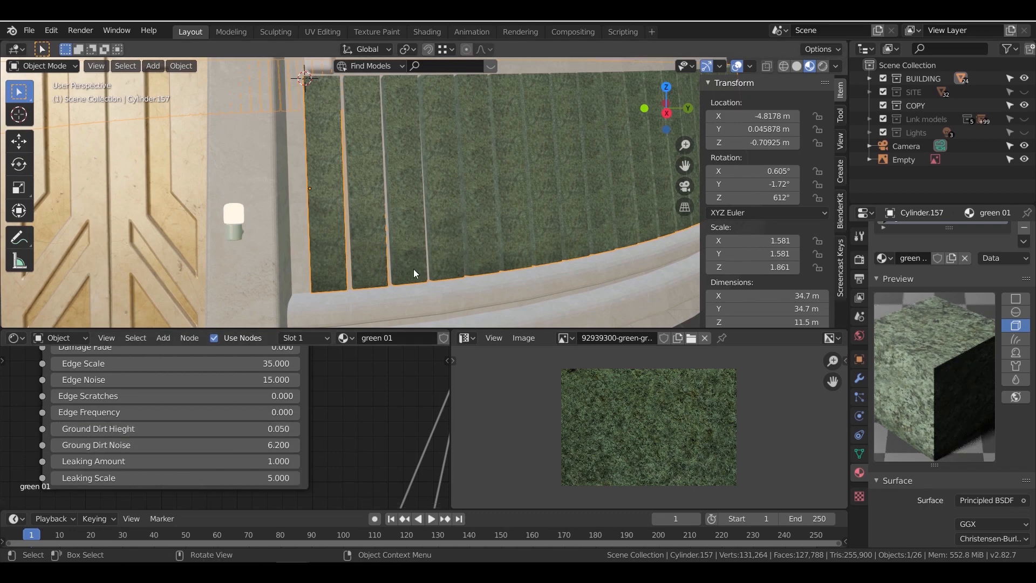
Add a second Image Texture node to green 01, load the green granite image from the Textures folder, and set its color space to Non-Color
{"action": "scroll", "coordinate": [386, 375], "scroll_direction": "down", "scroll_amount": 5}
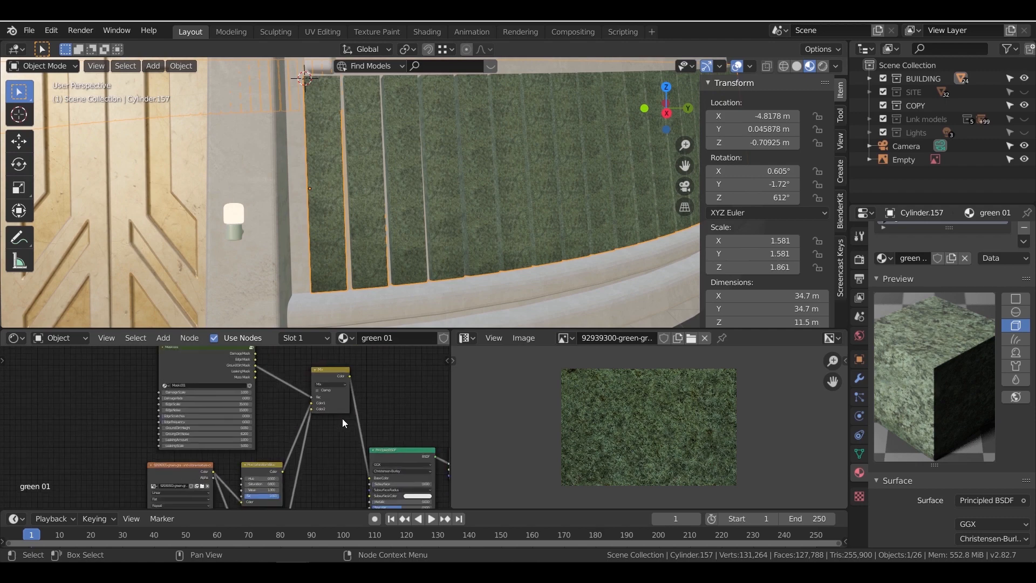
{"action": "scroll", "coordinate": [342, 419], "scroll_direction": "down", "scroll_amount": 2}
{"action": "middle_click_drag", "start_coordinate": [343, 432], "coordinate": [328, 364]}
{"action": "scroll", "coordinate": [319, 367], "scroll_direction": "down", "scroll_amount": 3}
{"action": "scroll", "coordinate": [216, 450], "scroll_direction": "up", "scroll_amount": 6}
{"action": "key", "text": "shift+a"}
{"action": "mouse_move", "coordinate": [295, 490]}
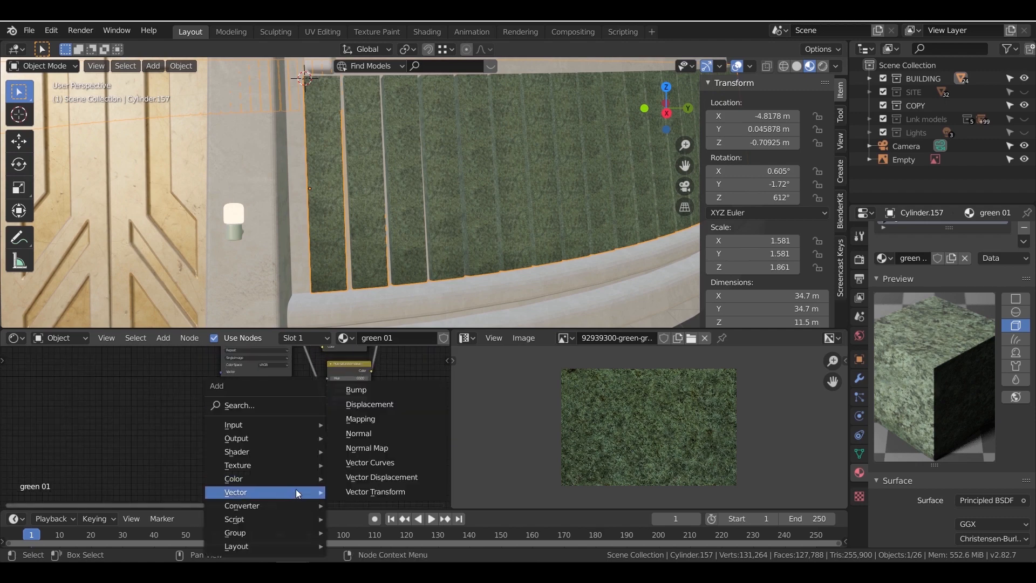
{"action": "mouse_move", "coordinate": [279, 464]}
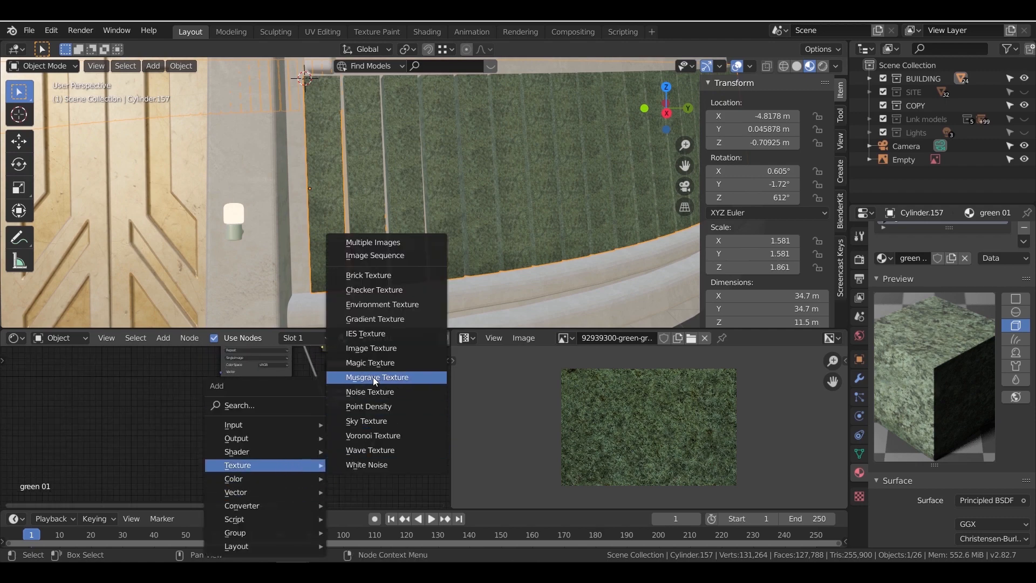
{"action": "left_click", "coordinate": [374, 348]}
{"action": "left_click", "coordinate": [321, 458]}
{"action": "left_click", "coordinate": [321, 458]}
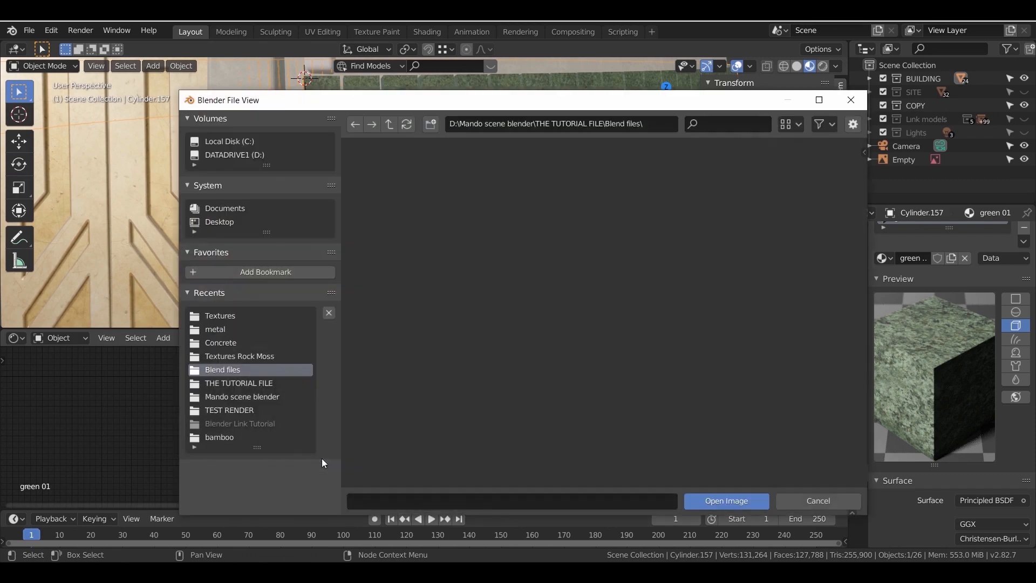
{"action": "left_click", "coordinate": [257, 319]}
{"action": "double_click", "coordinate": [490, 306]}
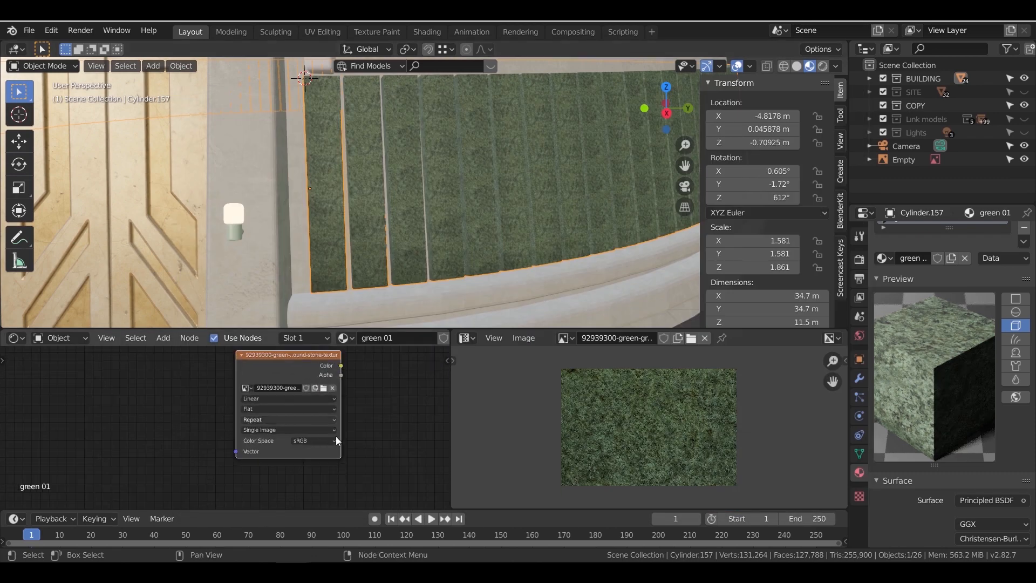
{"action": "left_click", "coordinate": [336, 440]}
{"action": "left_click", "coordinate": [355, 492]}
Add a Normal Map node with Strength 0.2 between the Non-Color texture and the Principled BSDF's Normal input
{"action": "key", "text": "shift+a"}
{"action": "left_click", "coordinate": [287, 373]}
{"action": "type", "text": "no"}
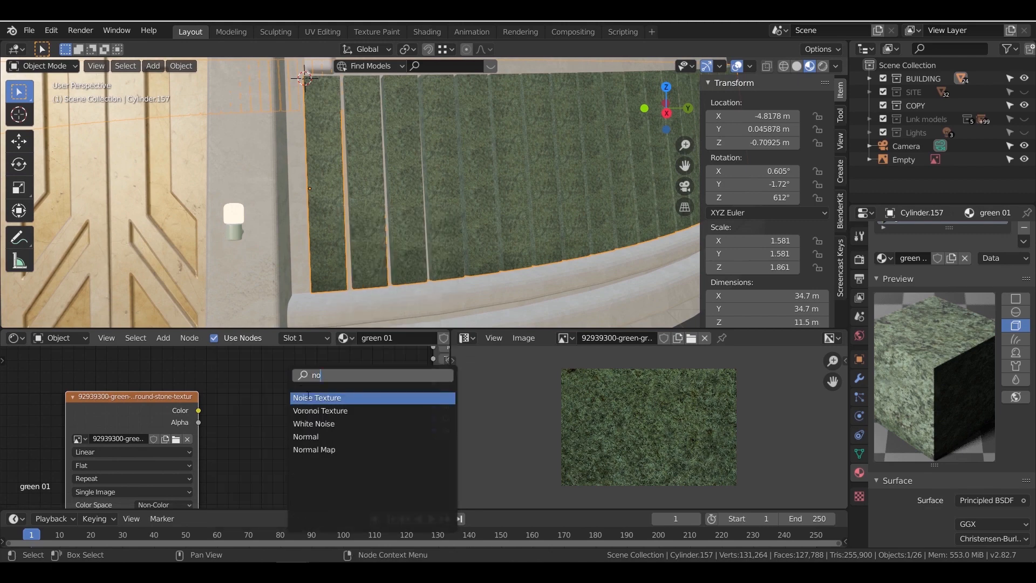
{"action": "left_click", "coordinate": [314, 449]}
{"action": "left_click", "coordinate": [291, 410]}
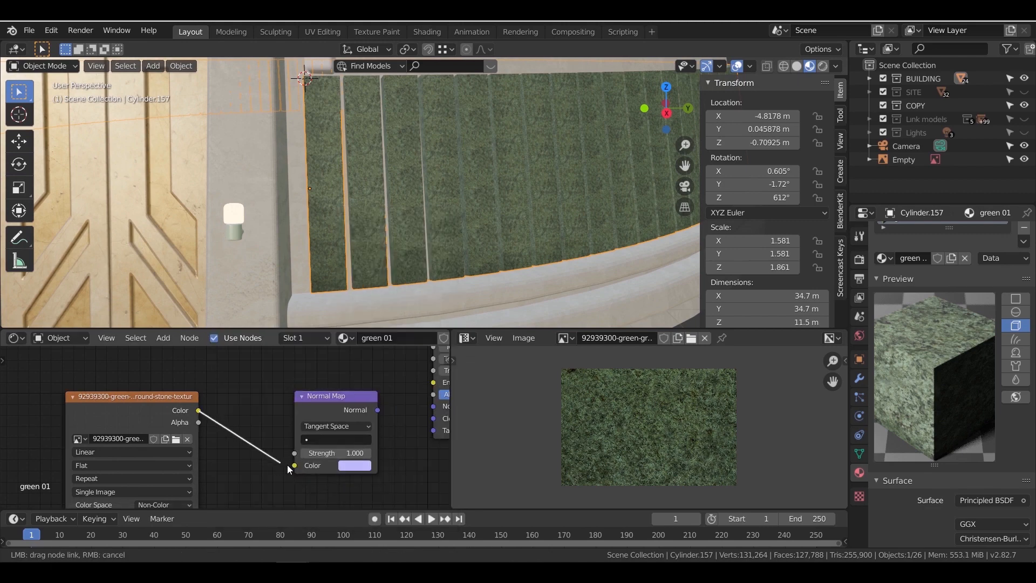
{"action": "middle_click_drag", "start_coordinate": [266, 422], "coordinate": [183, 427]}
{"action": "left_click_drag", "start_coordinate": [320, 414], "coordinate": [351, 412]}
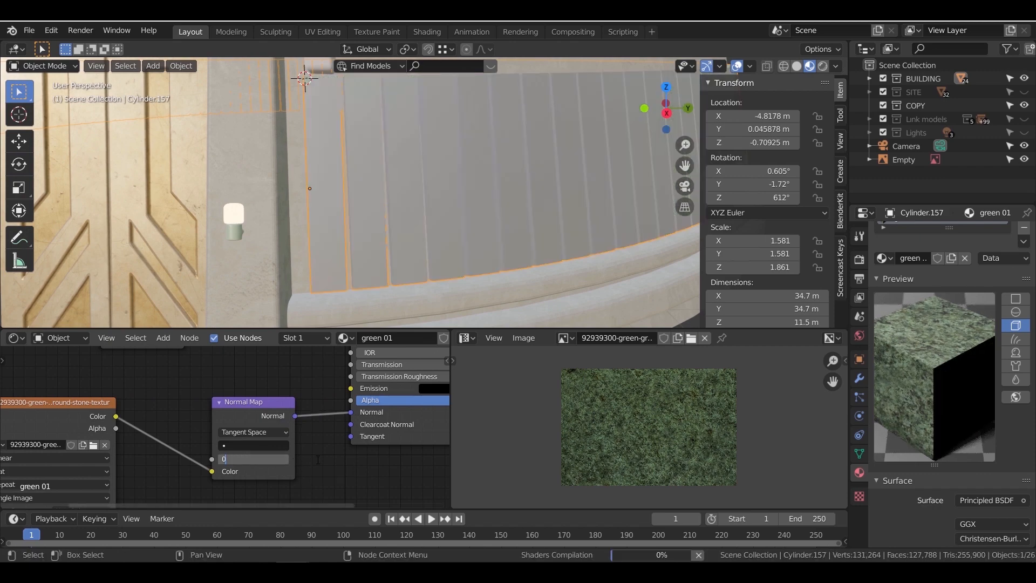
{"action": "key", "text": "Return"}
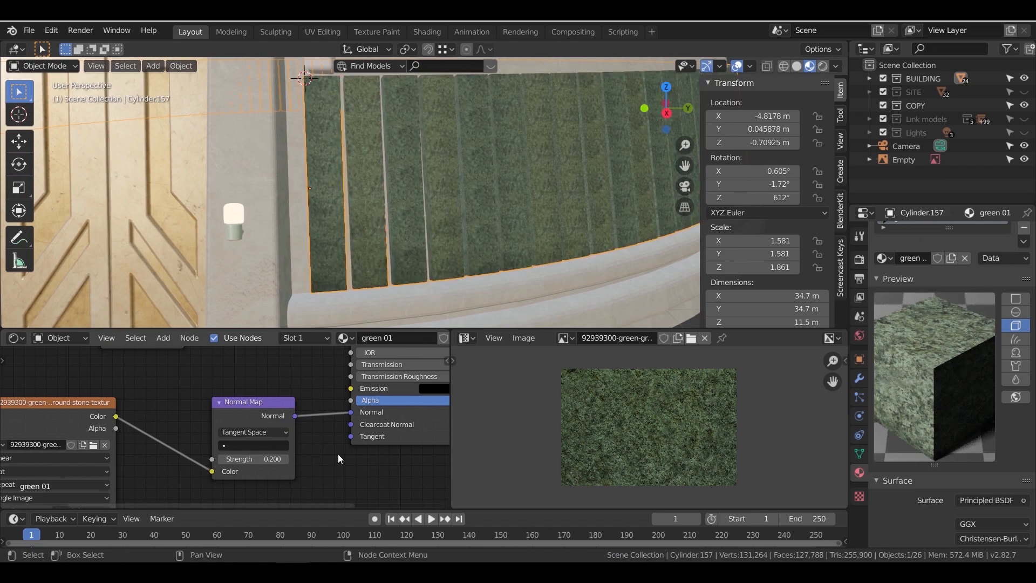
Try a Normal Map Strength of 0.3 on the green panels and set it back to 0.2
{"action": "scroll", "coordinate": [326, 403], "scroll_direction": "up", "scroll_amount": 2}
{"action": "left_click", "coordinate": [280, 471]}
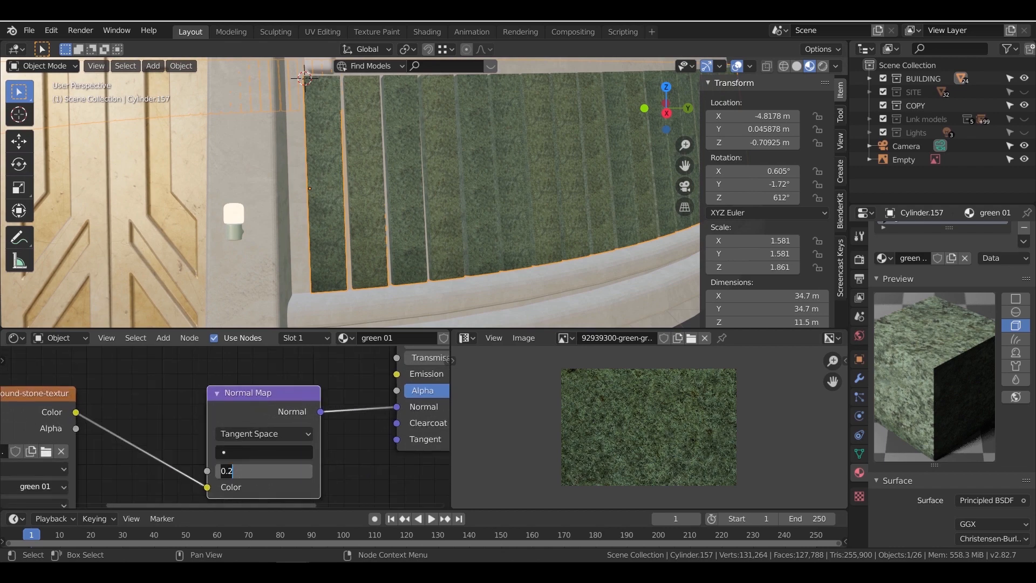
{"action": "type", "text": "0.3"}
{"action": "key", "text": "Return"}
{"action": "middle_click_drag", "start_coordinate": [410, 216], "coordinate": [470, 227]}
{"action": "left_click", "coordinate": [281, 469]}
{"action": "type", "text": "0.2"}
{"action": "key", "text": "Return"}
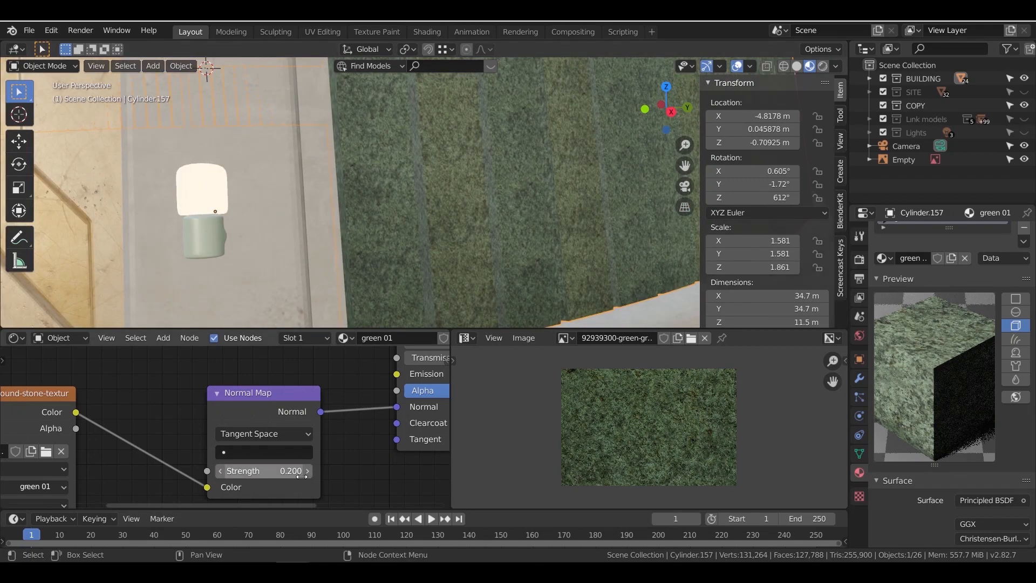
Compare the building with the reference image and open the main Cylinder mesh in Edit Mode with face selection
{"action": "scroll", "coordinate": [355, 459], "scroll_direction": "down", "scroll_amount": 3}
{"action": "scroll", "coordinate": [364, 248], "scroll_direction": "down", "scroll_amount": 10}
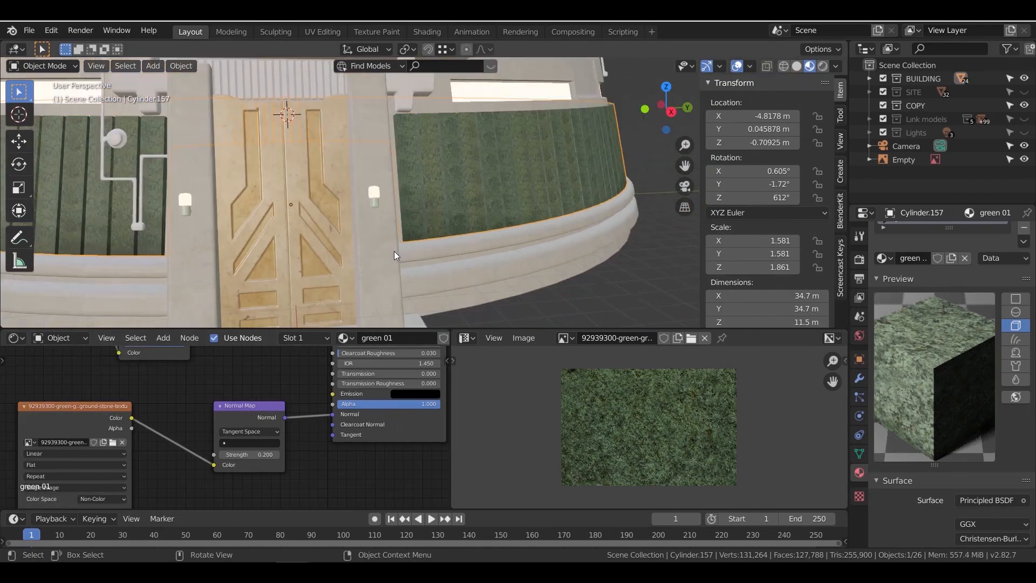
{"action": "scroll", "coordinate": [368, 258], "scroll_direction": "down", "scroll_amount": 8}
{"action": "middle_click_drag", "start_coordinate": [389, 207], "coordinate": [522, 202], "text": "shift"}
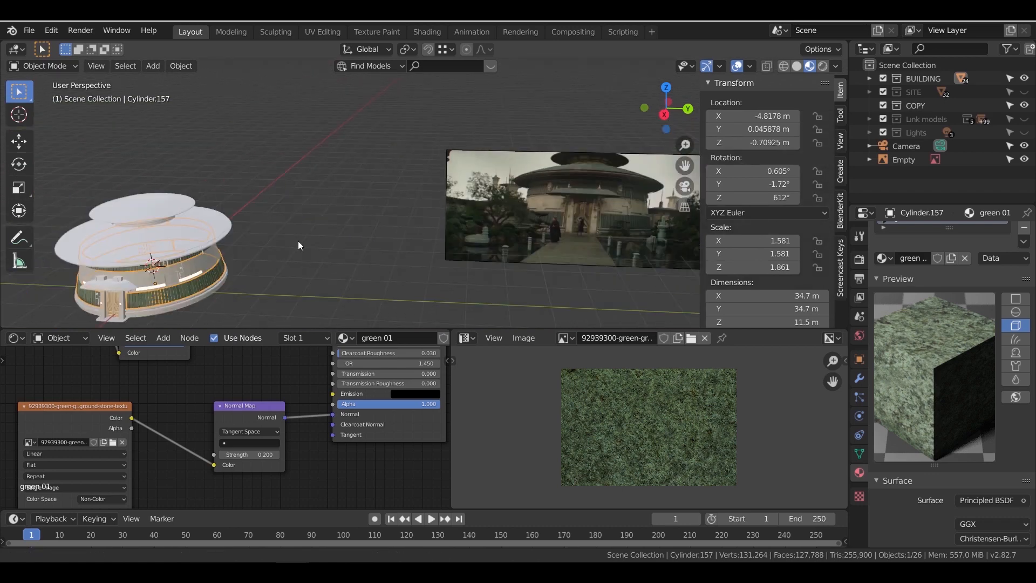
{"action": "scroll", "coordinate": [373, 252], "scroll_direction": "up", "scroll_amount": 2}
{"action": "middle_click_drag", "start_coordinate": [259, 276], "coordinate": [357, 232], "text": "shift"}
{"action": "left_click", "coordinate": [357, 232]}
{"action": "key", "text": "Tab"}
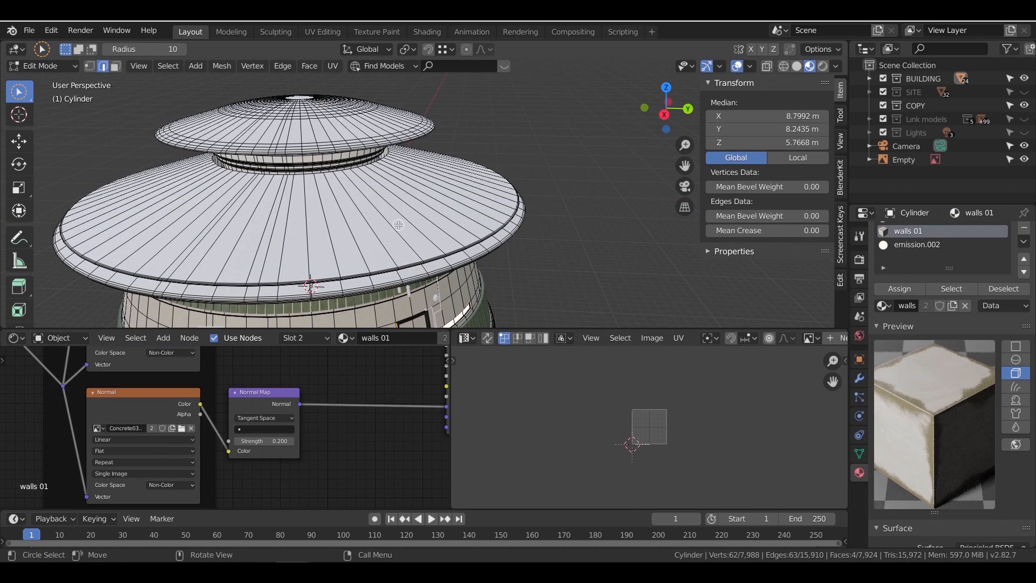
{"action": "key", "text": "3"}
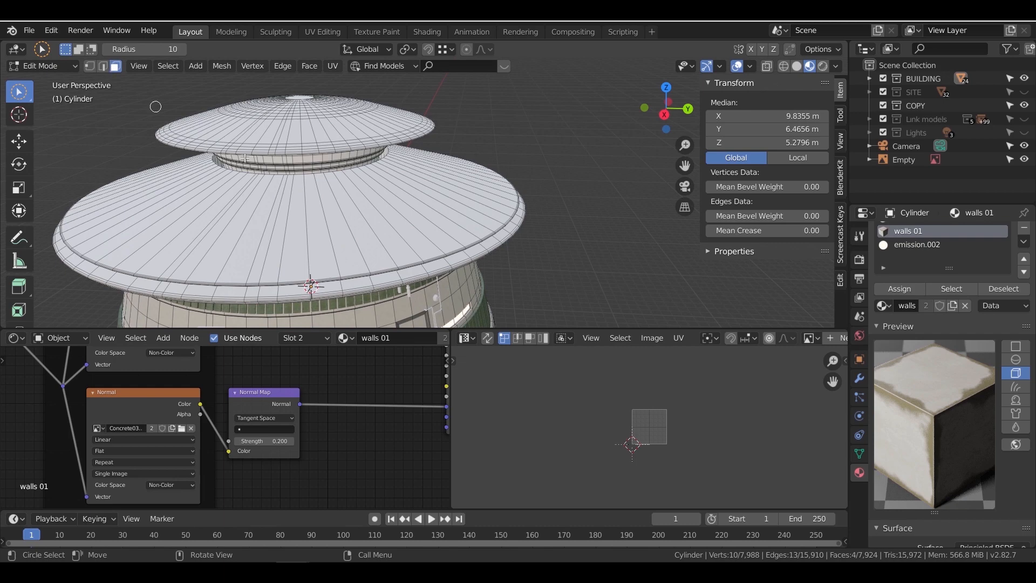
Select the sloped top faces all around the lower roof and expand the selection to the neighbouring faces
{"action": "mouse_move", "coordinate": [420, 186]}
{"action": "left_mouse_down"}
{"action": "mouse_move", "coordinate": [311, 237]}
{"action": "mouse_move", "coordinate": [103, 227]}
{"action": "mouse_move", "coordinate": [81, 184]}
{"action": "left_mouse_up"}
{"action": "middle_click_drag", "start_coordinate": [81, 184], "coordinate": [302, 231]}
{"action": "mouse_move", "coordinate": [431, 227]}
{"action": "left_mouse_down"}
{"action": "mouse_move", "coordinate": [539, 205]}
{"action": "mouse_move", "coordinate": [616, 164]}
{"action": "left_mouse_up"}
{"action": "middle_click_drag", "start_coordinate": [616, 164], "coordinate": [421, 202]}
{"action": "left_click_drag", "start_coordinate": [421, 203], "coordinate": [486, 170]}
{"action": "mouse_move", "coordinate": [453, 229]}
{"action": "middle_mouse_down"}
{"action": "mouse_move", "coordinate": [470, 213]}
{"action": "mouse_move", "coordinate": [607, 200]}
{"action": "middle_mouse_up"}
{"action": "scroll", "coordinate": [607, 201], "scroll_direction": "up", "scroll_amount": 3}
{"action": "key", "text": "ctrl+KP_Add"}
Adjust the grown selection on the lower roof by shrinking it back toward the sloped top faces
{"action": "middle_click_drag", "start_coordinate": [463, 93], "coordinate": [476, 204], "text": "shift"}
{"action": "scroll", "coordinate": [480, 121], "scroll_direction": "up", "scroll_amount": 4}
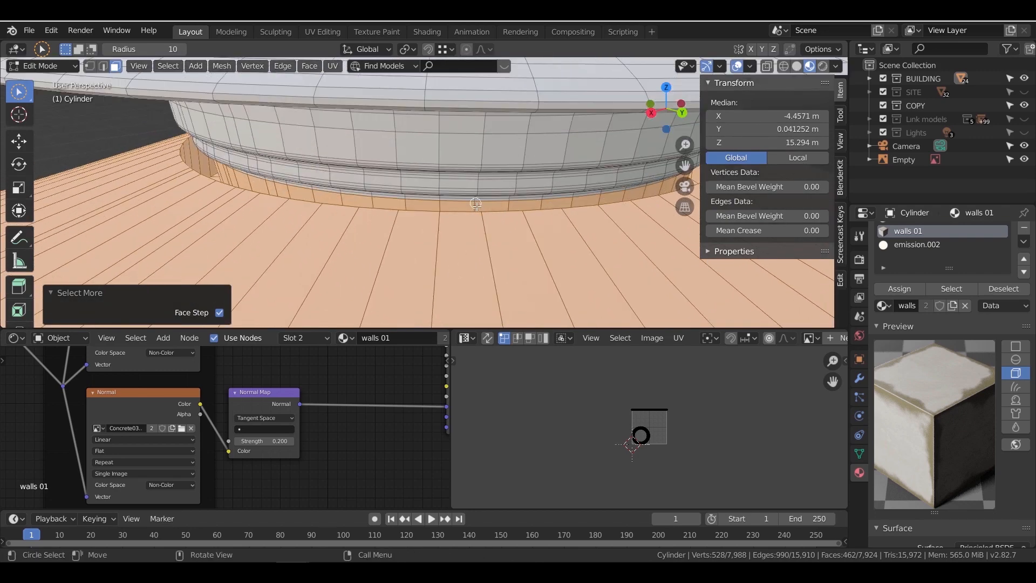
{"action": "scroll", "coordinate": [473, 197], "scroll_direction": "down", "scroll_amount": 3}
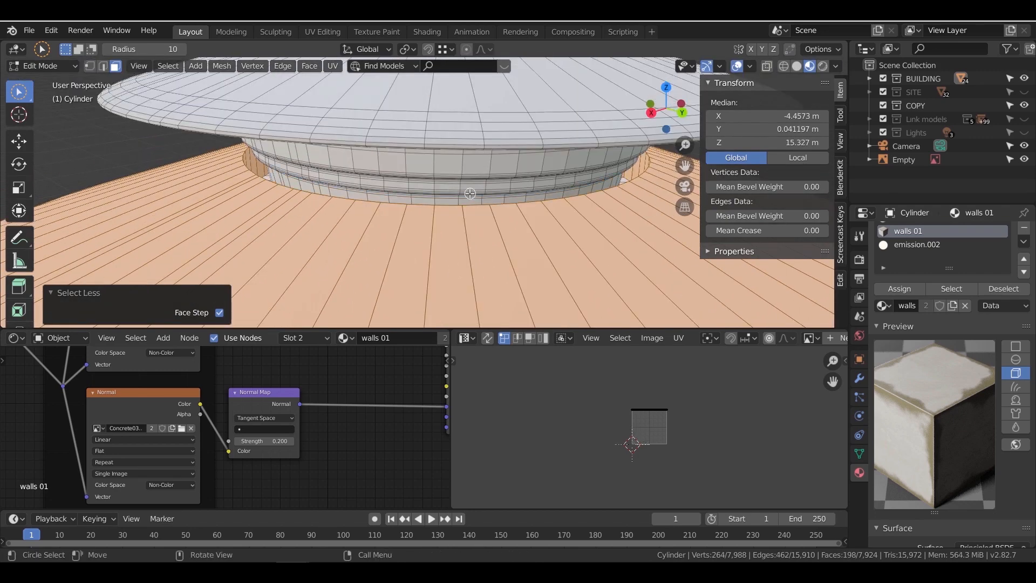
{"action": "scroll", "coordinate": [470, 193], "scroll_direction": "down", "scroll_amount": 5}
{"action": "middle_click_drag", "start_coordinate": [470, 193], "coordinate": [471, 173]}
{"action": "scroll", "coordinate": [522, 177], "scroll_direction": "up", "scroll_amount": 7}
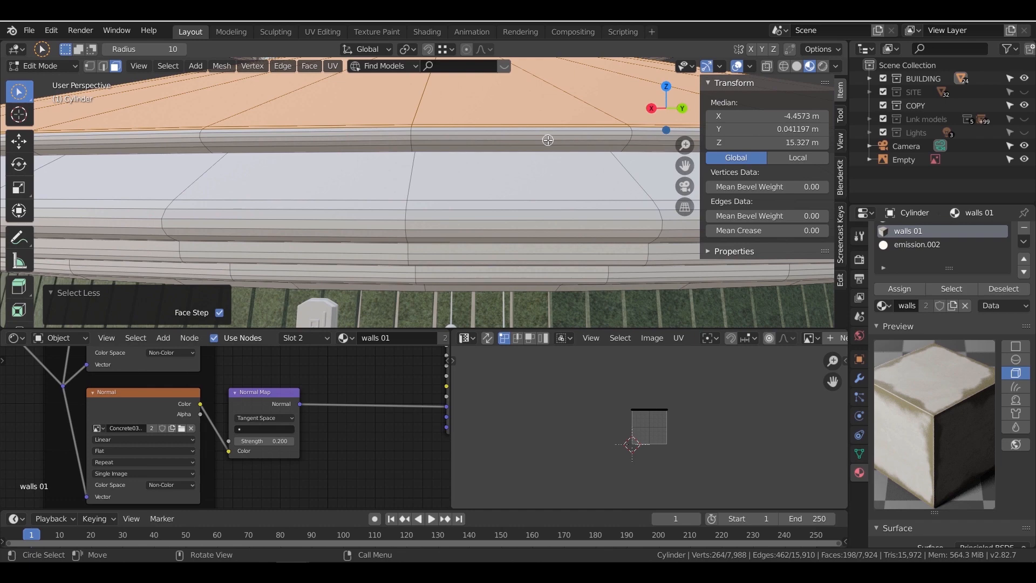
{"action": "middle_click_drag", "start_coordinate": [524, 138], "coordinate": [522, 161]}
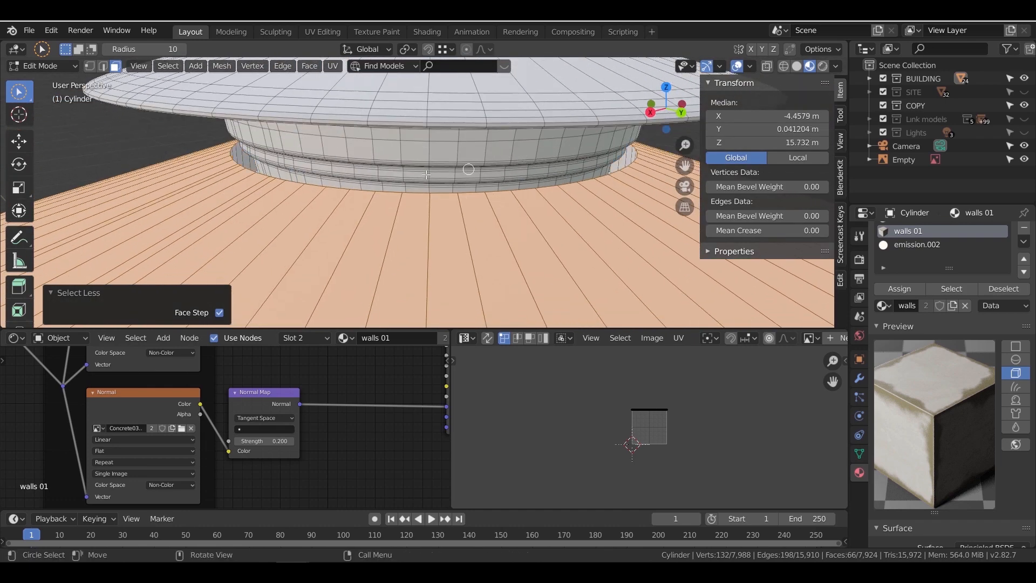
{"action": "scroll", "coordinate": [480, 172], "scroll_direction": "down", "scroll_amount": 3}
{"action": "left_click", "coordinate": [428, 262]}
{"action": "scroll", "coordinate": [428, 263], "scroll_direction": "down", "scroll_amount": 3}
Switch to the Select Box tool and loop-select a continuous ring of faces at the sloped lower roof
{"action": "left_click", "coordinate": [25, 93]}
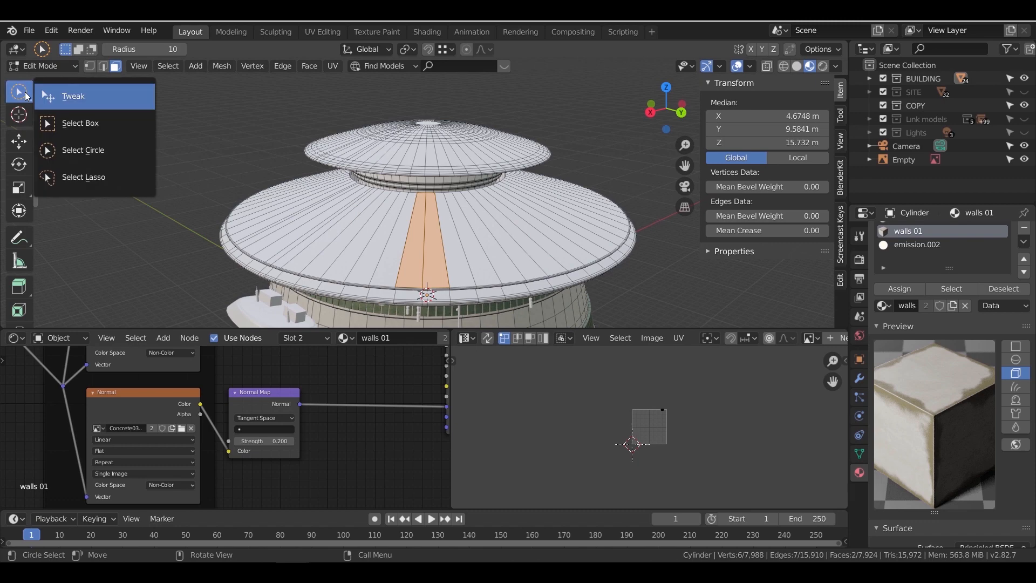
{"action": "left_click", "coordinate": [85, 128]}
{"action": "left_click", "coordinate": [415, 243]}
{"action": "left_click", "coordinate": [420, 243], "text": "alt"}
{"action": "mouse_move", "coordinate": [447, 190]}
{"action": "middle_mouse_down"}
{"action": "mouse_move", "coordinate": [449, 136]}
{"action": "mouse_move", "coordinate": [438, 184]}
{"action": "middle_mouse_up"}
{"action": "scroll", "coordinate": [437, 185], "scroll_direction": "up", "scroll_amount": 5}
{"action": "left_click", "coordinate": [448, 144], "text": "alt"}
{"action": "left_click", "coordinate": [434, 141], "text": "alt"}
{"action": "scroll", "coordinate": [435, 142], "scroll_direction": "down", "scroll_amount": 5}
{"action": "middle_click_drag", "start_coordinate": [436, 141], "coordinate": [480, 104]}
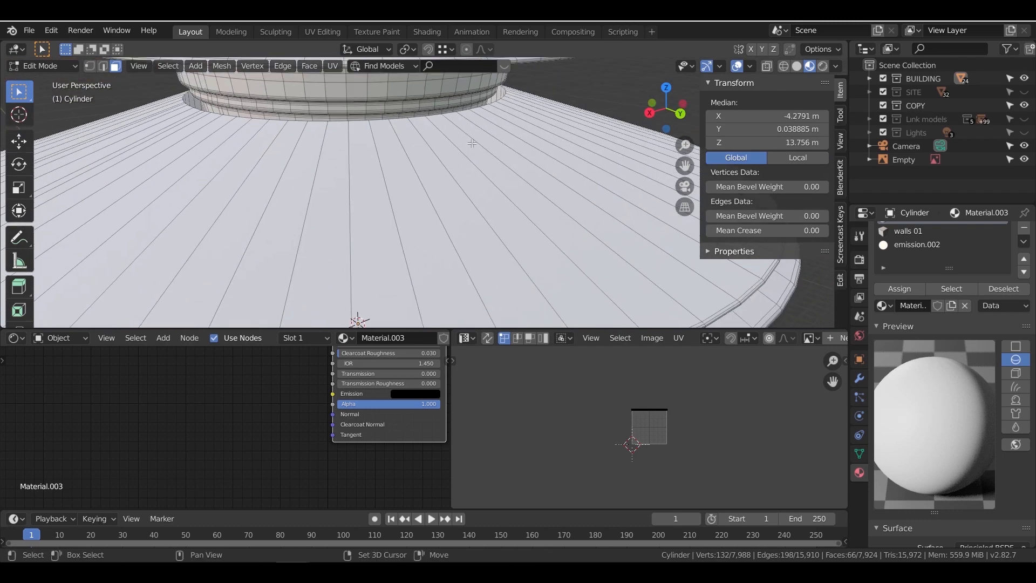
Add the ring of sloped top faces to the lower roof selection and expand it to the neighbouring edge faces
{"action": "left_click", "coordinate": [457, 207], "text": "alt+shift"}
{"action": "scroll", "coordinate": [458, 207], "scroll_direction": "down", "scroll_amount": 3}
{"action": "mouse_move", "coordinate": [457, 208]}
{"action": "middle_mouse_down"}
{"action": "mouse_move", "coordinate": [452, 146]}
{"action": "mouse_move", "coordinate": [454, 207]}
{"action": "middle_mouse_up"}
{"action": "scroll", "coordinate": [454, 208], "scroll_direction": "up", "scroll_amount": 2}
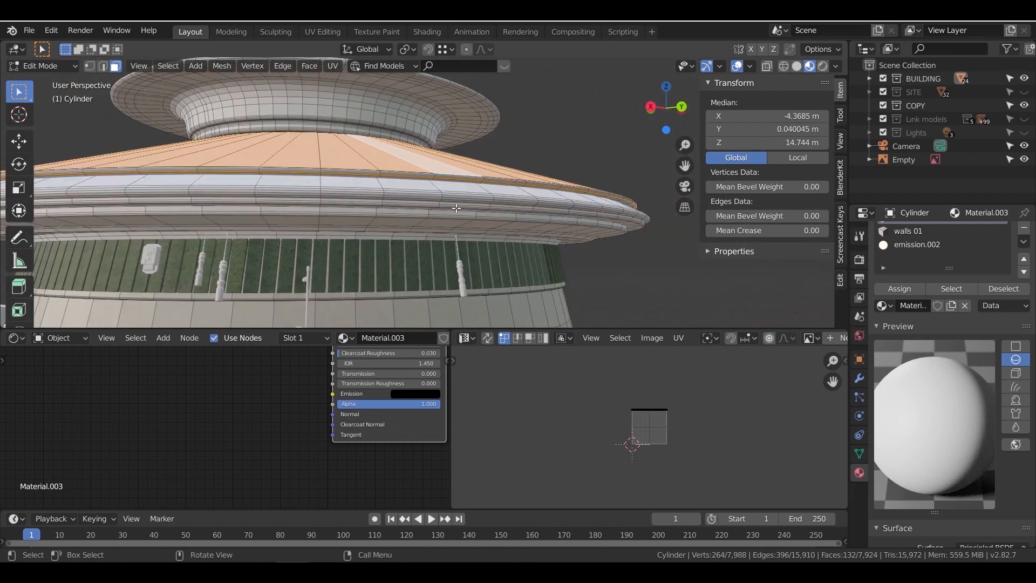
{"action": "scroll", "coordinate": [454, 208], "scroll_direction": "up", "scroll_amount": 1}
{"action": "key", "text": "ctrl+KP_Add"}
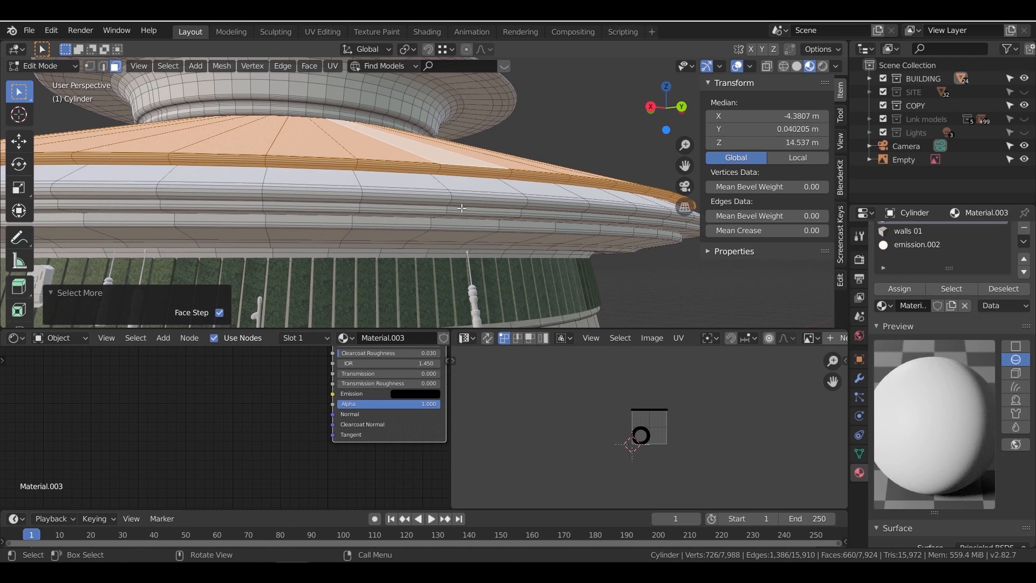
{"action": "scroll", "coordinate": [414, 167], "scroll_direction": "down", "scroll_amount": 2}
{"action": "middle_click_drag", "start_coordinate": [414, 166], "coordinate": [465, 190]}
{"action": "scroll", "coordinate": [455, 207], "scroll_direction": "down", "scroll_amount": 1}
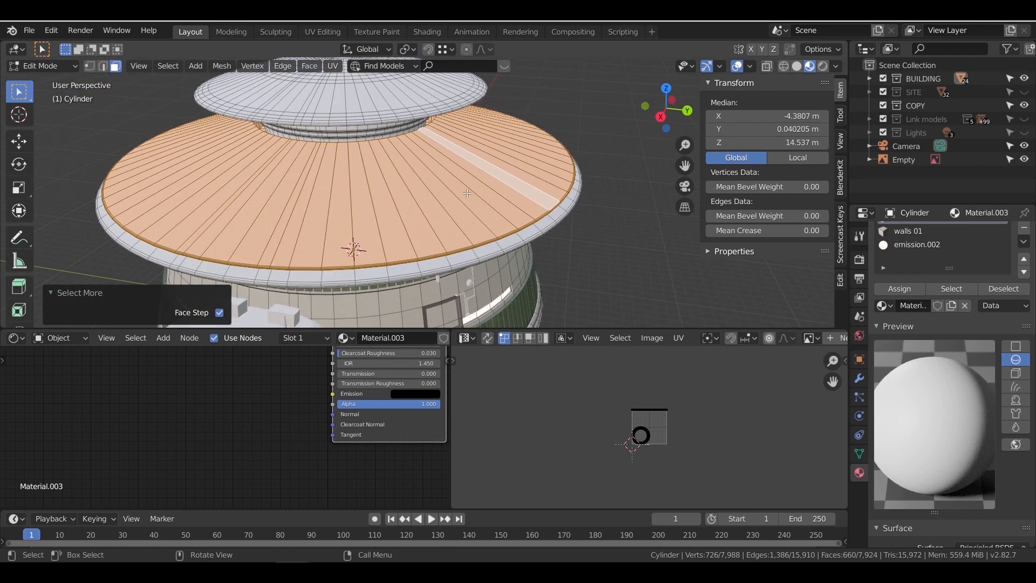
Check the roof face selection from the top in wireframe and return the viewport to solid shading
{"action": "key", "text": "KP_7"}
{"action": "key", "text": "shift+z"}
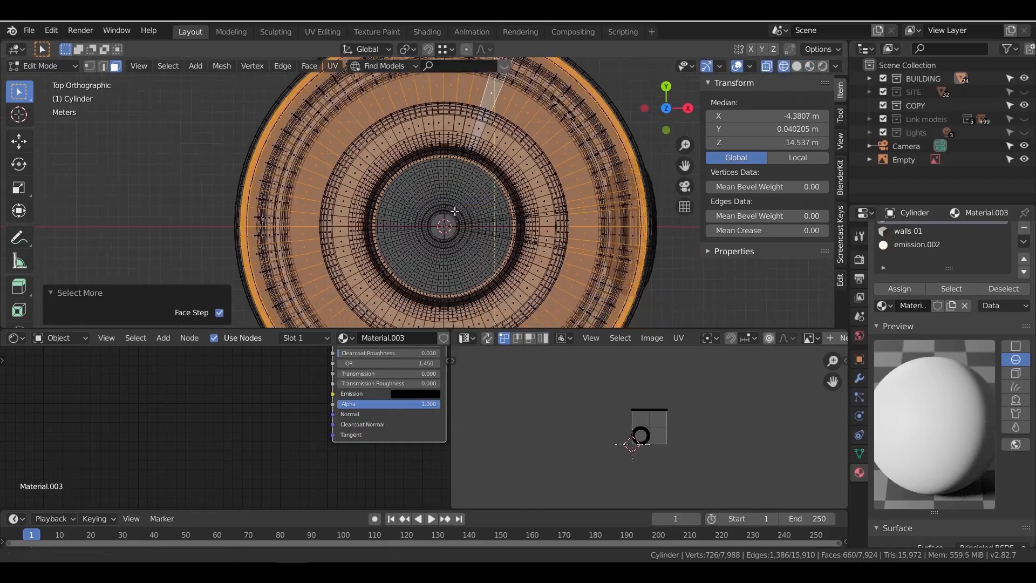
{"action": "mouse_move", "coordinate": [498, 198]}
{"action": "middle_mouse_down"}
{"action": "mouse_move", "coordinate": [504, 178]}
{"action": "mouse_move", "coordinate": [490, 162]}
{"action": "mouse_move", "coordinate": [510, 149]}
{"action": "mouse_move", "coordinate": [541, 141]}
{"action": "mouse_move", "coordinate": [600, 153]}
{"action": "mouse_move", "coordinate": [604, 164]}
{"action": "mouse_move", "coordinate": [582, 149]}
{"action": "middle_mouse_up"}
{"action": "key", "text": "z"}
{"action": "left_click", "coordinate": [594, 141]}
{"action": "scroll", "coordinate": [597, 155], "scroll_direction": "down", "scroll_amount": 4}
{"action": "scroll", "coordinate": [582, 150], "scroll_direction": "up", "scroll_amount": 2}
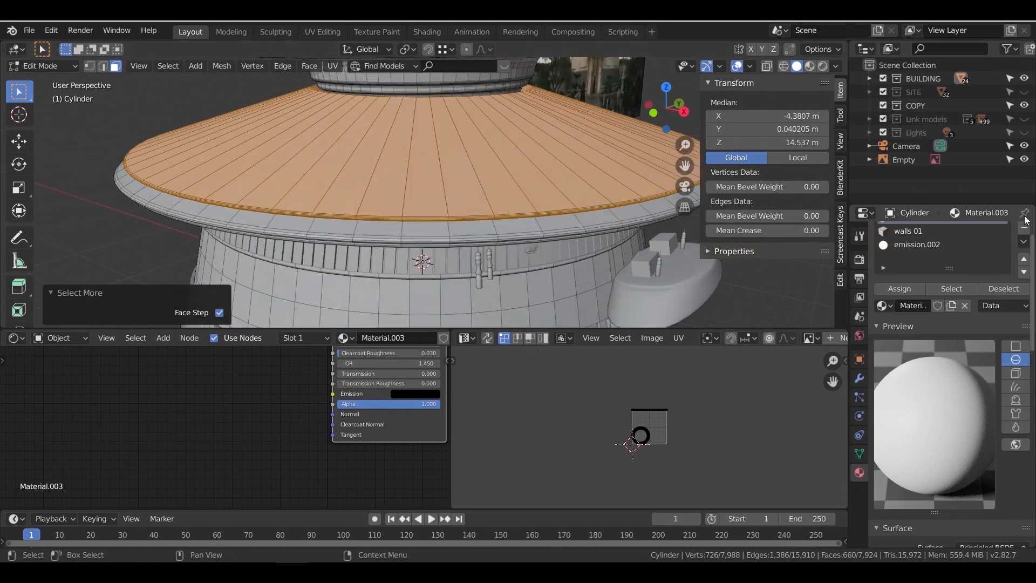
{"action": "scroll", "coordinate": [1008, 249], "scroll_direction": "up", "scroll_amount": 1}
Create a new material named Green roof 01, assign it to the selected roof faces and return to Object Mode
{"action": "left_click", "coordinate": [1023, 234]}
{"action": "left_click", "coordinate": [922, 324]}
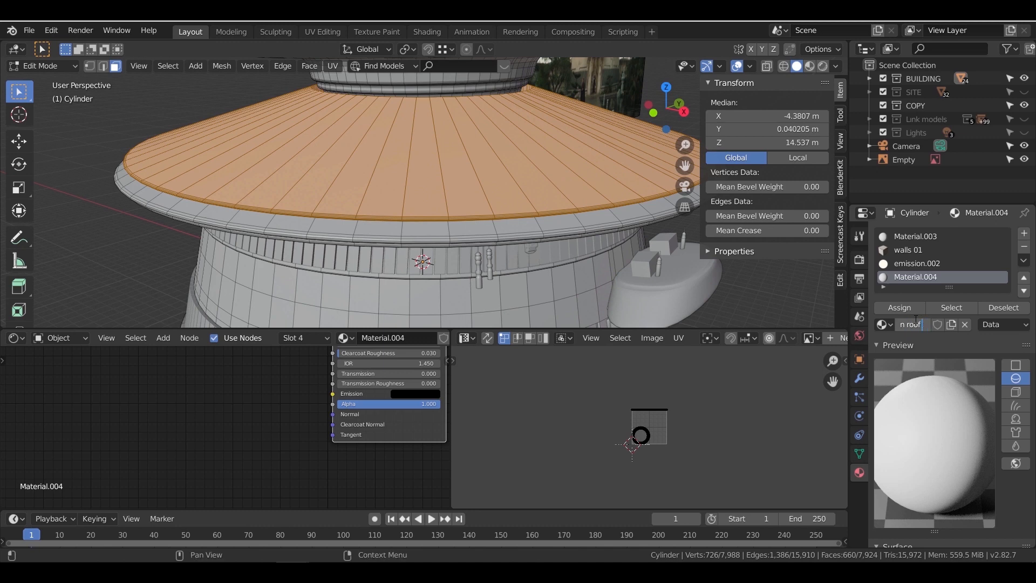
{"action": "left_click", "coordinate": [910, 309]}
{"action": "key", "text": "Tab"}
Enable the Screencast Keys overlay and hide the sidebars of the 3D viewport and the node editor
{"action": "middle_click_drag", "start_coordinate": [463, 193], "coordinate": [611, 257]}
{"action": "middle_click_drag", "start_coordinate": [231, 394], "coordinate": [222, 464]}
{"action": "scroll", "coordinate": [216, 418], "scroll_direction": "down", "scroll_amount": 6}
{"action": "scroll", "coordinate": [220, 440], "scroll_direction": "up", "scroll_amount": 3}
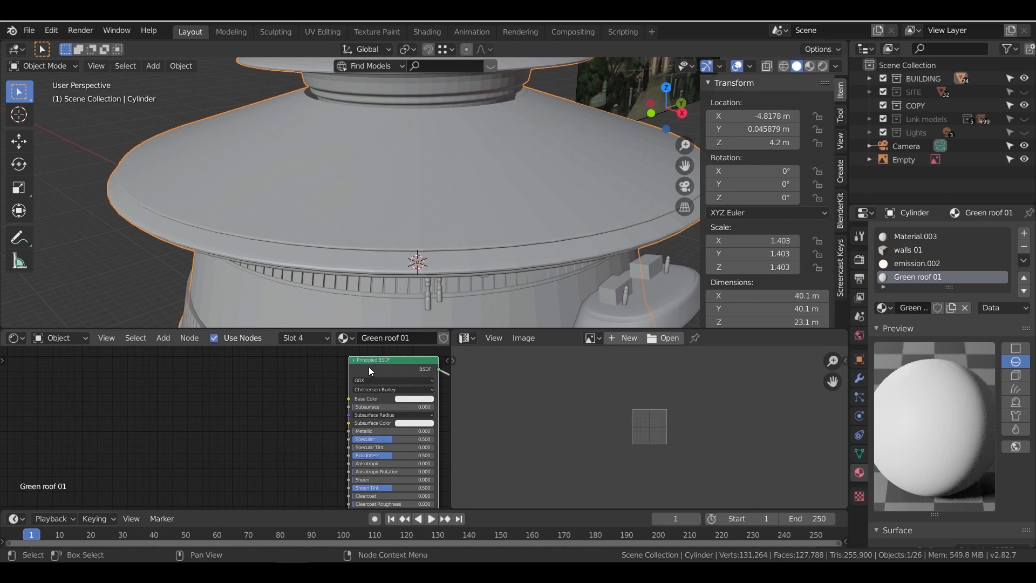
{"action": "key", "text": "n"}
{"action": "left_click", "coordinate": [840, 258]}
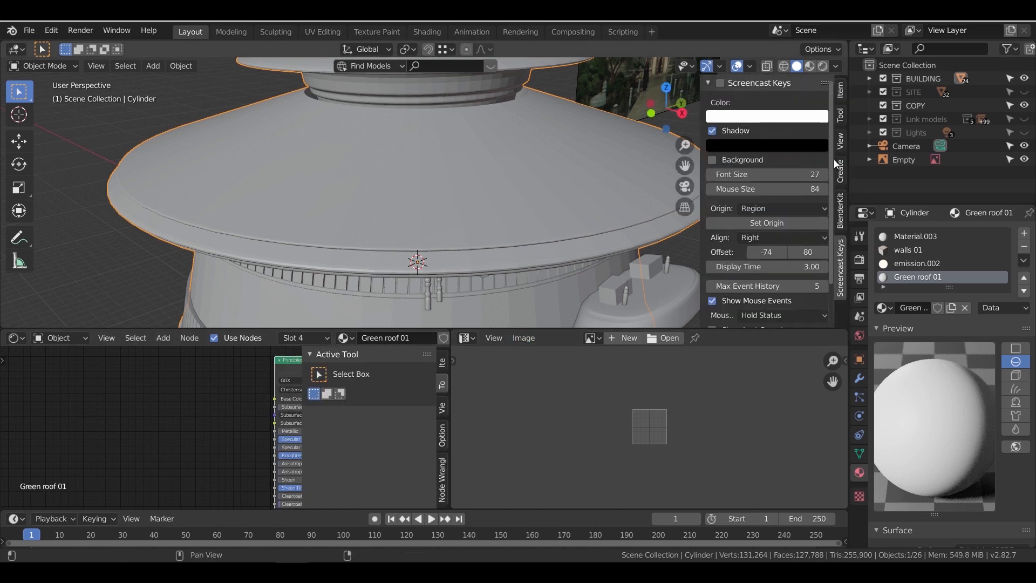
{"action": "key", "text": "n"}
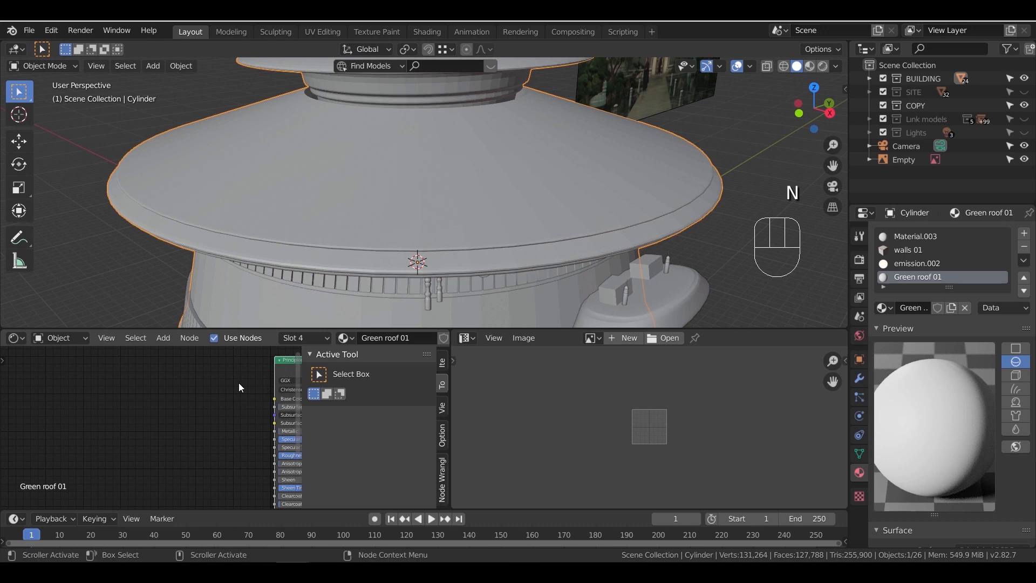
{"action": "key", "text": "n"}
{"action": "scroll", "coordinate": [308, 388], "scroll_direction": "up", "scroll_amount": 2}
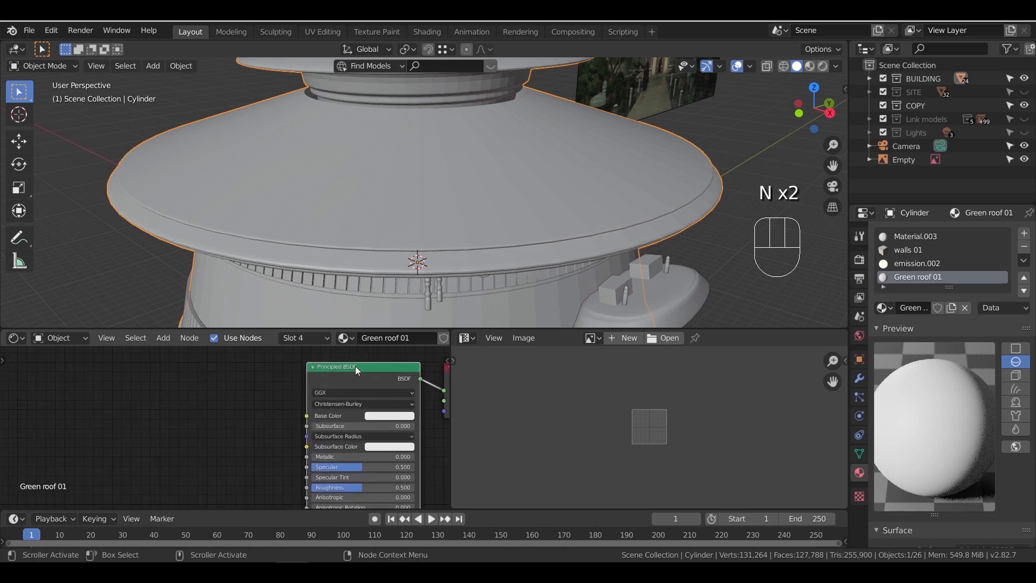
Load all bamboo texture maps with Principled Texture Setup into the Green roof 01 material and show Material Preview shading
{"action": "key", "text": "ctrl+shift+t"}
{"action": "left_click", "coordinate": [249, 316]}
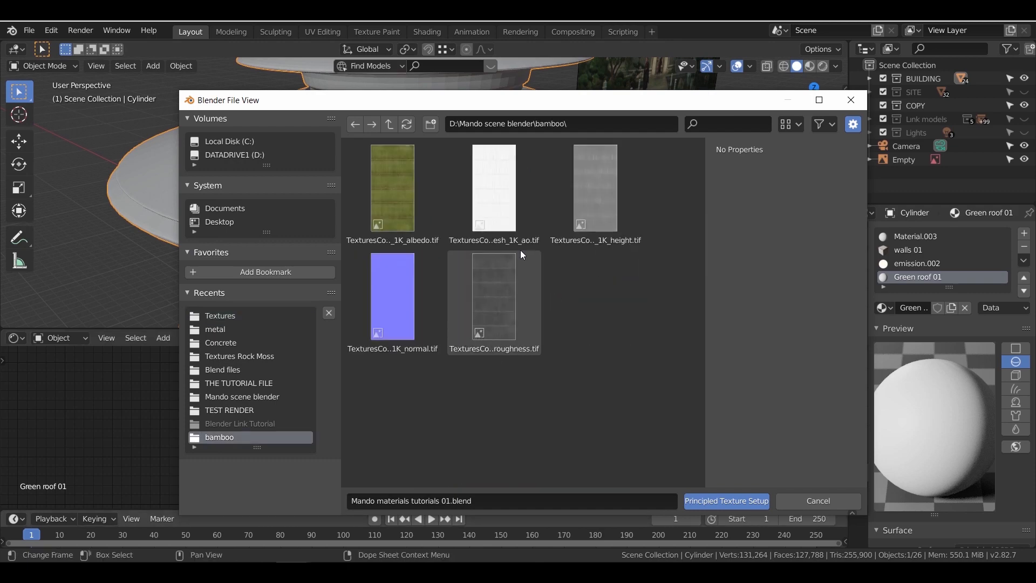
{"action": "left_click", "coordinate": [427, 210]}
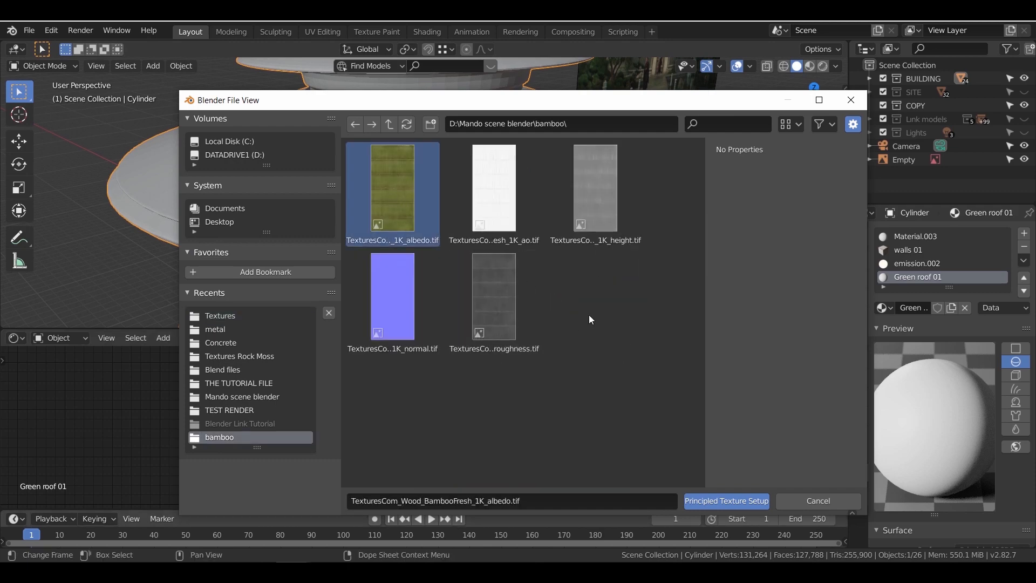
{"action": "key", "text": "a"}
{"action": "left_click", "coordinate": [726, 500]}
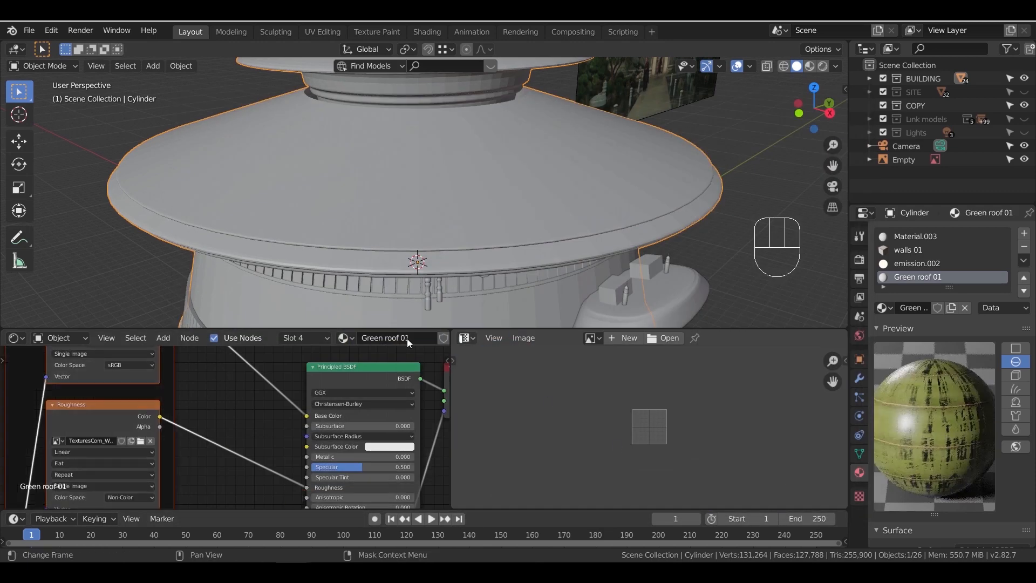
{"action": "left_click", "coordinate": [808, 66]}
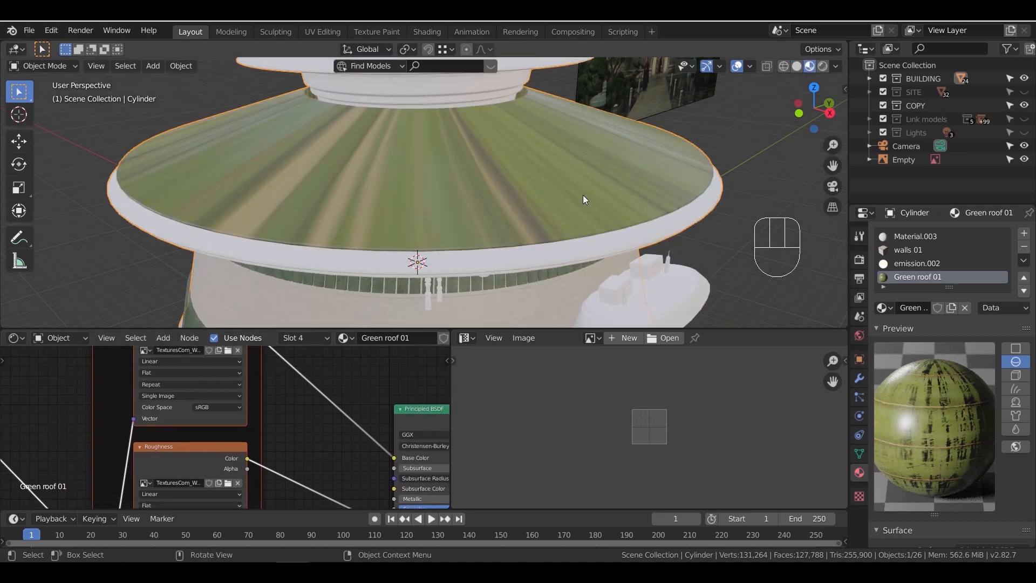
Unwrap the selected roof faces in Edit Mode with Smart UV Project at an Angle Limit of 66
{"action": "scroll", "coordinate": [269, 460], "scroll_direction": "down", "scroll_amount": 4}
{"action": "middle_click_drag", "start_coordinate": [270, 460], "coordinate": [230, 473]}
{"action": "key", "text": "Tab"}
{"action": "key", "text": "u"}
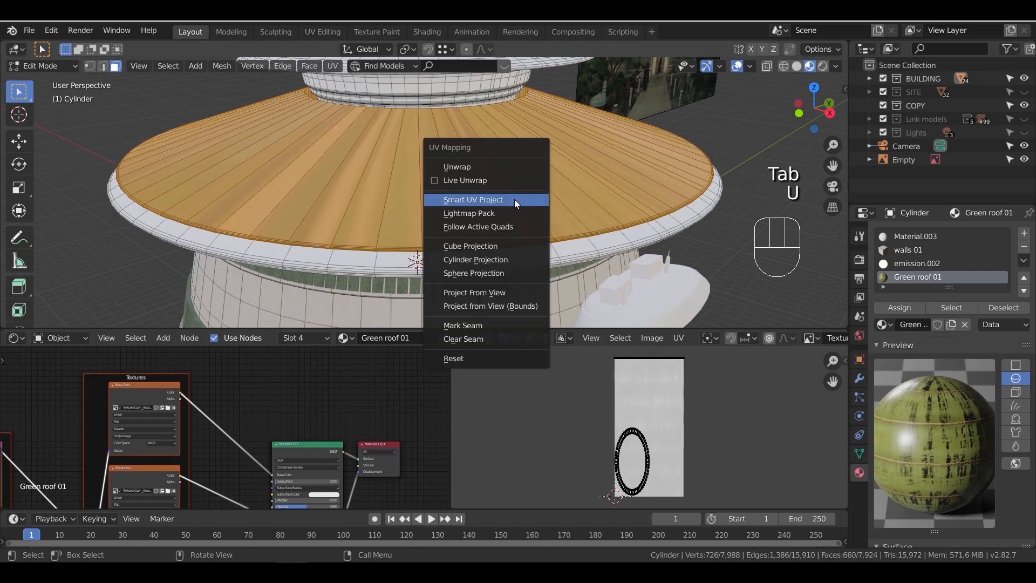
{"action": "left_click", "coordinate": [514, 200]}
{"action": "left_click", "coordinate": [502, 294]}
{"action": "middle_click_drag", "start_coordinate": [527, 232], "coordinate": [529, 281]}
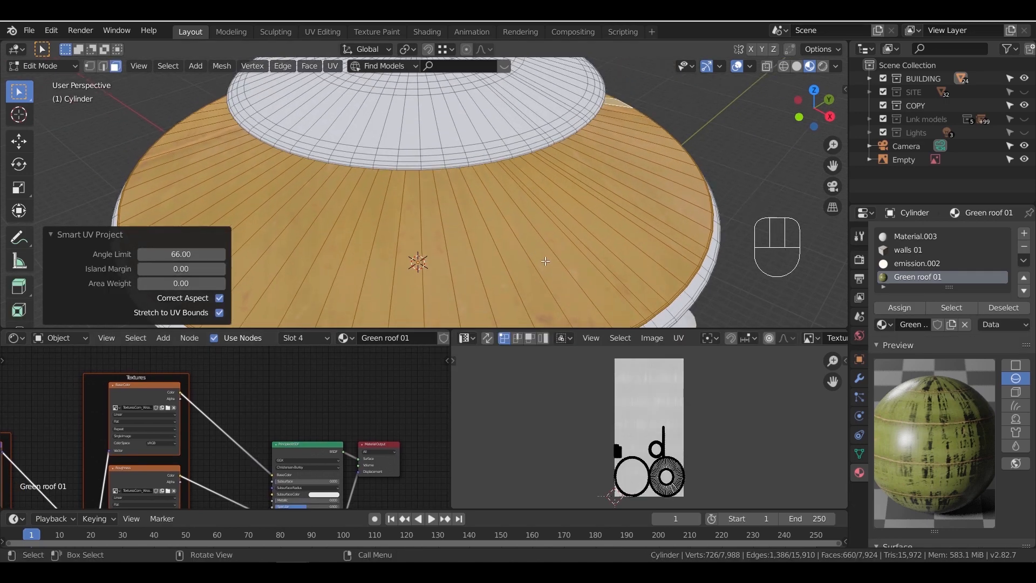
Select all of the roof's UV islands and scale them up three times until the bamboo texture repeats finely
{"action": "key", "text": "a"}
{"action": "key", "text": "s"}
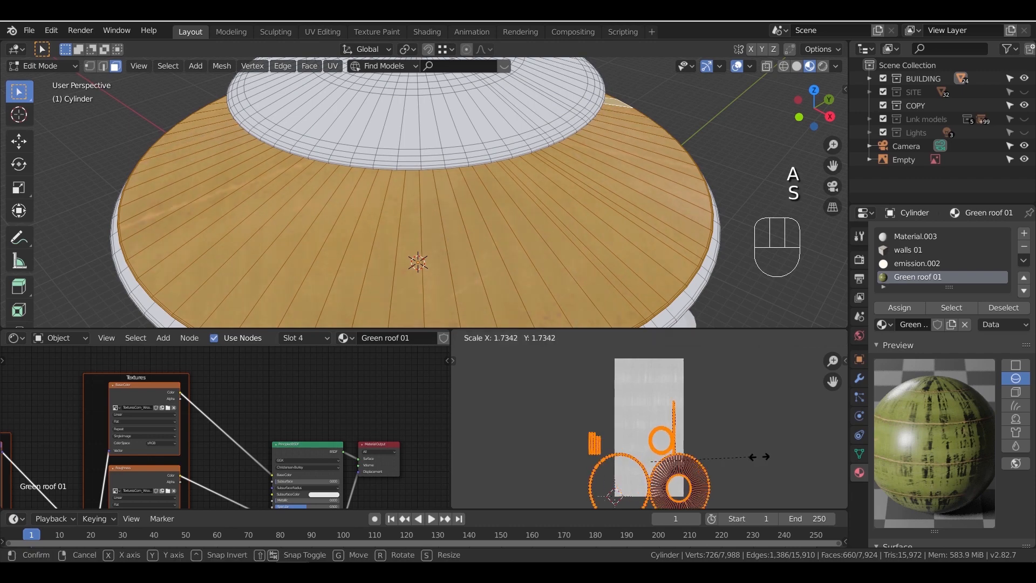
{"action": "left_click", "coordinate": [770, 461]}
{"action": "key", "text": "s"}
{"action": "left_click", "coordinate": [731, 440]}
{"action": "key", "text": "s"}
{"action": "left_click", "coordinate": [687, 435]}
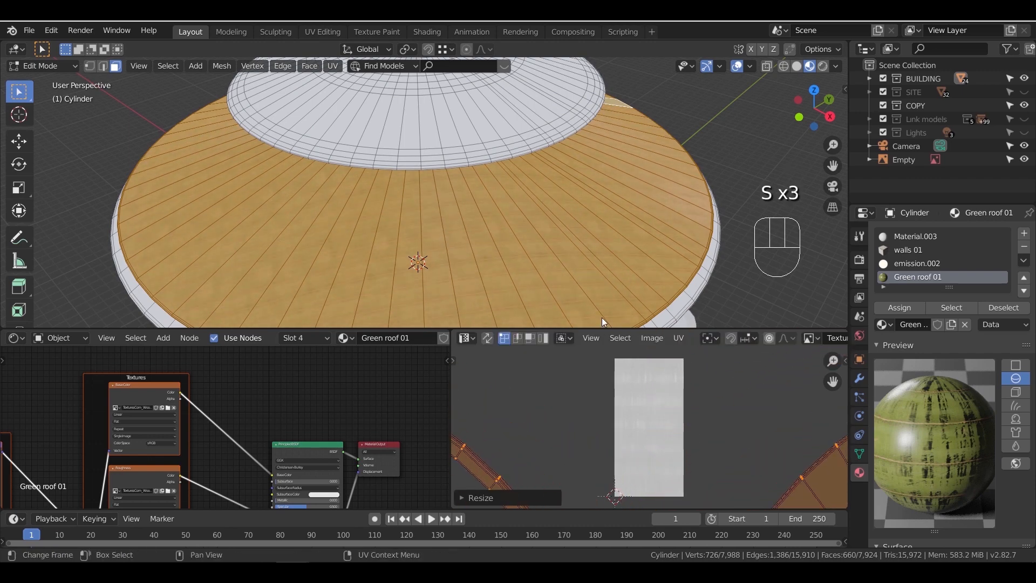
Rotate the roof's UV islands by about 119° and then by about another 7°
{"action": "scroll", "coordinate": [473, 228], "scroll_direction": "down", "scroll_amount": 6}
{"action": "scroll", "coordinate": [473, 228], "scroll_direction": "up", "scroll_amount": 8}
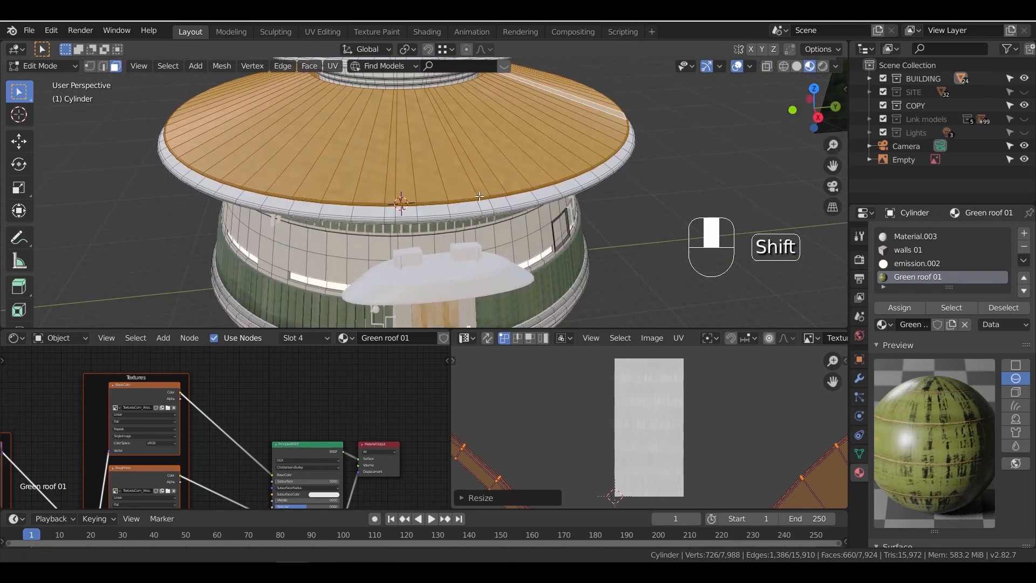
{"action": "key", "text": "r"}
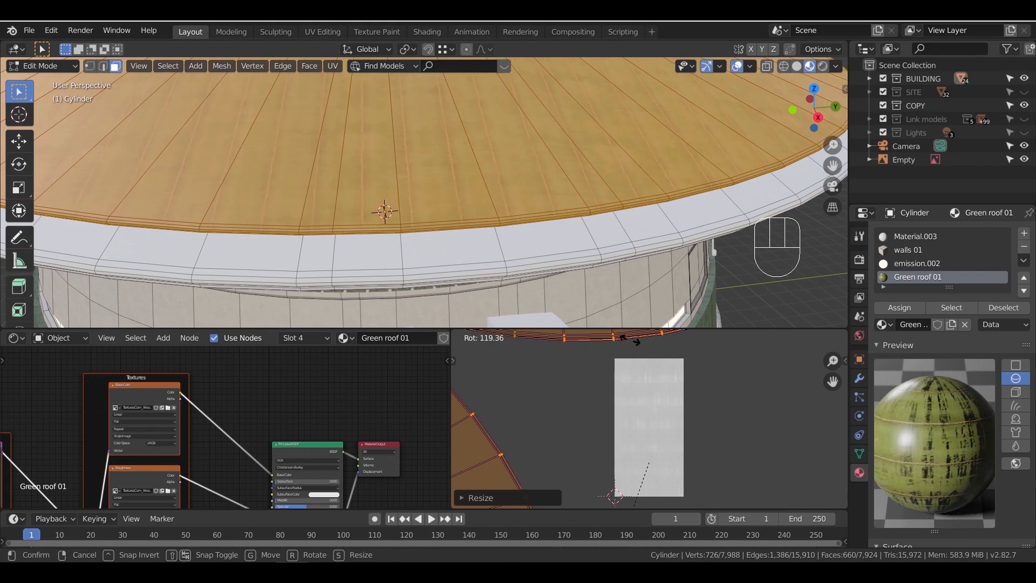
{"action": "left_click", "coordinate": [630, 339]}
{"action": "scroll", "coordinate": [447, 189], "scroll_direction": "down", "scroll_amount": 4}
{"action": "mouse_move", "coordinate": [447, 190]}
{"action": "middle_mouse_down"}
{"action": "mouse_move", "coordinate": [448, 173]}
{"action": "mouse_move", "coordinate": [445, 188]}
{"action": "middle_mouse_up"}
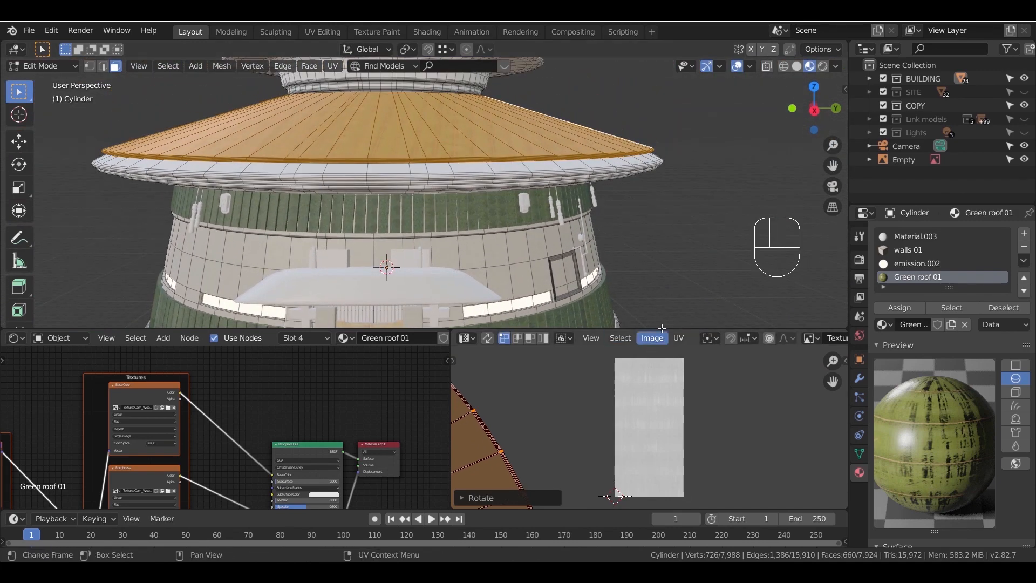
{"action": "key", "text": "r"}
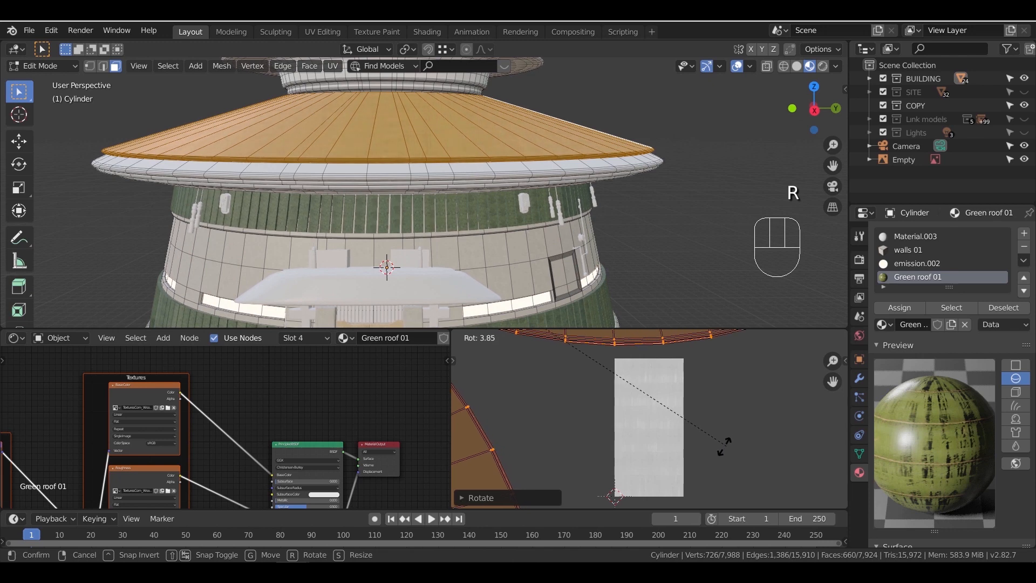
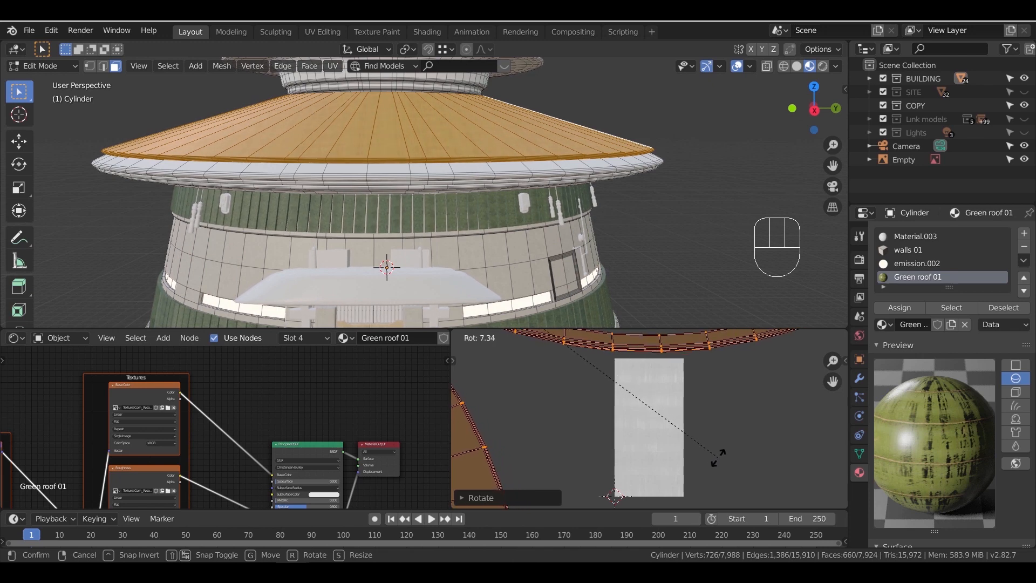
{"action": "left_click", "coordinate": [718, 458]}
Return to Object Mode and insert a Gamma node between the Base Color texture and the Principled BSDF
{"action": "key", "text": "Tab"}
{"action": "mouse_move", "coordinate": [512, 203]}
{"action": "middle_mouse_down"}
{"action": "mouse_move", "coordinate": [490, 179]}
{"action": "mouse_move", "coordinate": [506, 201]}
{"action": "mouse_move", "coordinate": [541, 203]}
{"action": "mouse_move", "coordinate": [520, 190]}
{"action": "middle_mouse_up"}
{"action": "scroll", "coordinate": [521, 190], "scroll_direction": "up", "scroll_amount": 5}
{"action": "middle_click_drag", "start_coordinate": [252, 420], "coordinate": [339, 430]}
{"action": "scroll", "coordinate": [339, 430], "scroll_direction": "up", "scroll_amount": 4}
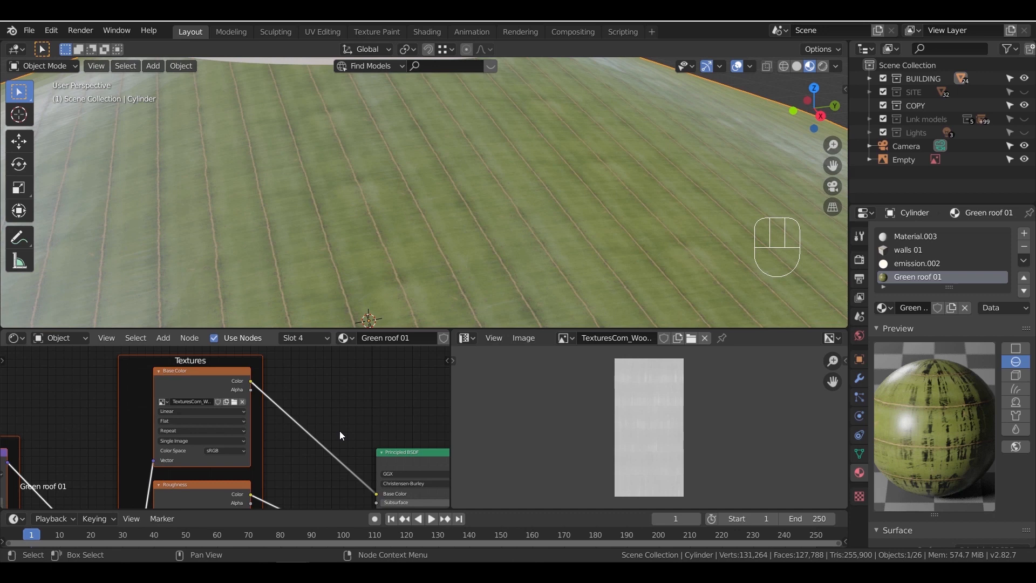
{"action": "key", "text": "shift+a"}
{"action": "mouse_move", "coordinate": [348, 423]}
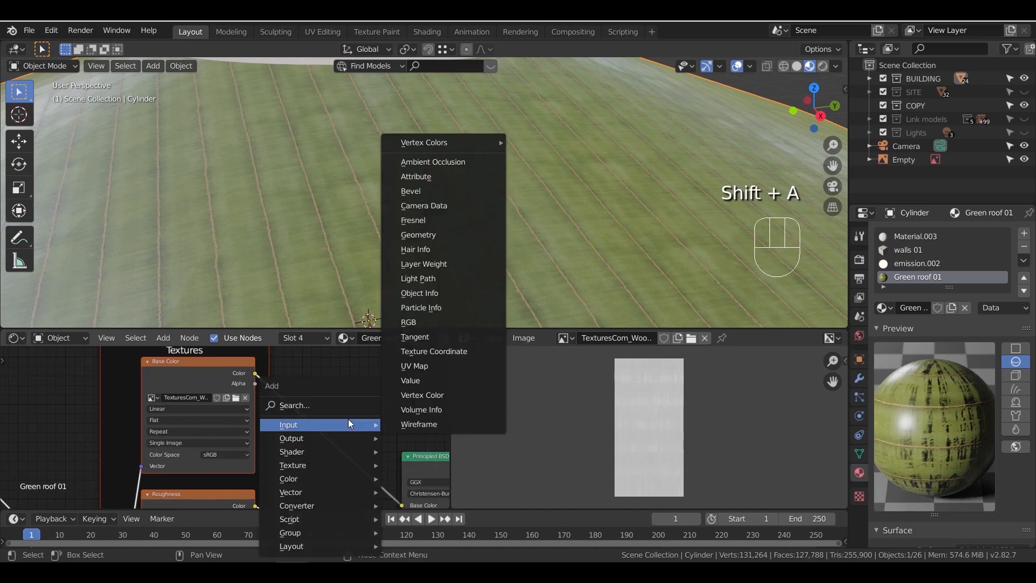
{"action": "mouse_move", "coordinate": [354, 481]}
{"action": "left_click", "coordinate": [414, 405]}
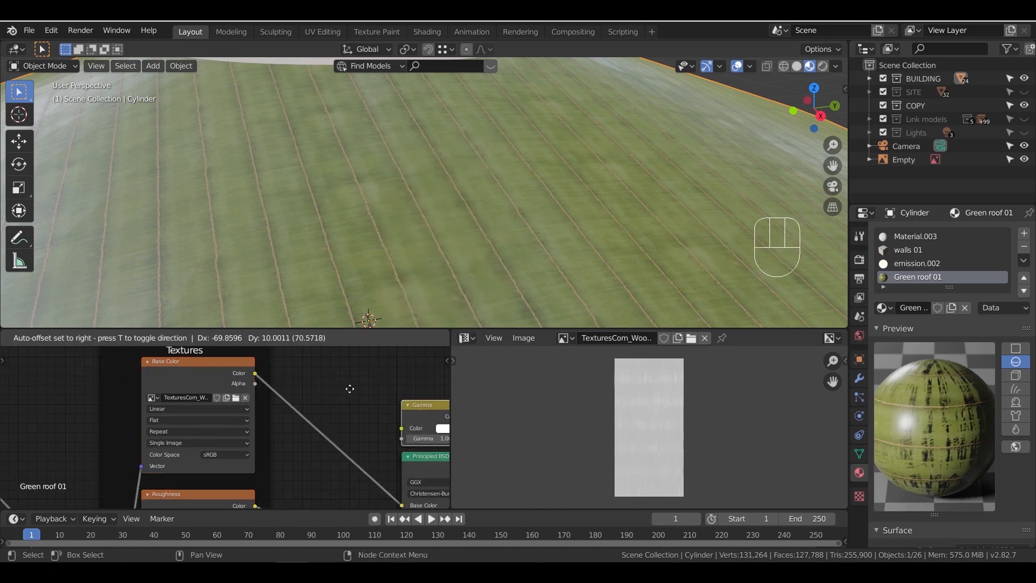
{"action": "left_click", "coordinate": [329, 424]}
Set the Gamma node's value to 0.5 and deselect the building
{"action": "scroll", "coordinate": [293, 466], "scroll_direction": "up", "scroll_amount": 3}
{"action": "middle_click_drag", "start_coordinate": [293, 466], "coordinate": [271, 466]}
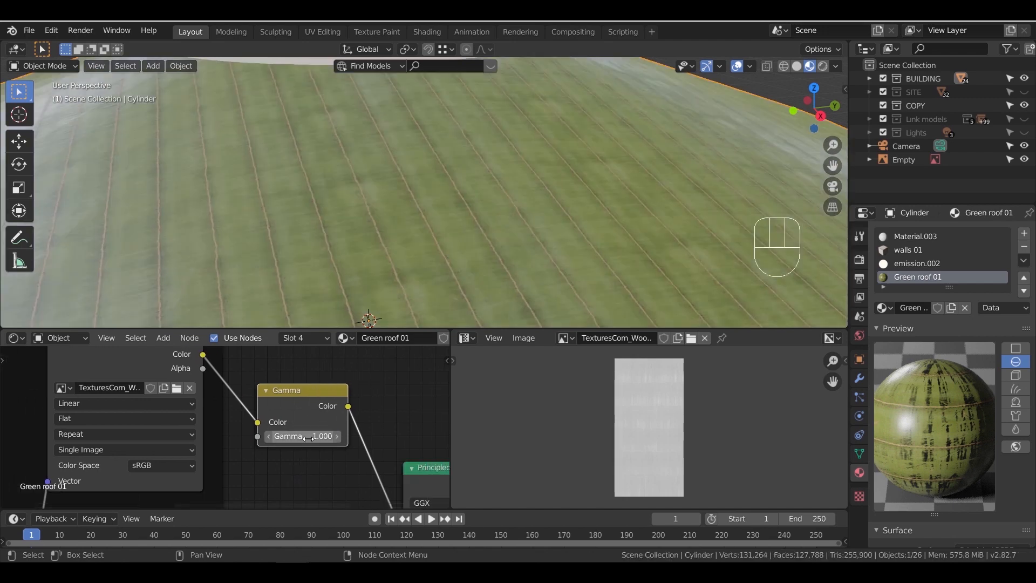
{"action": "type", "text": "0.5"}
{"action": "key", "text": "Return"}
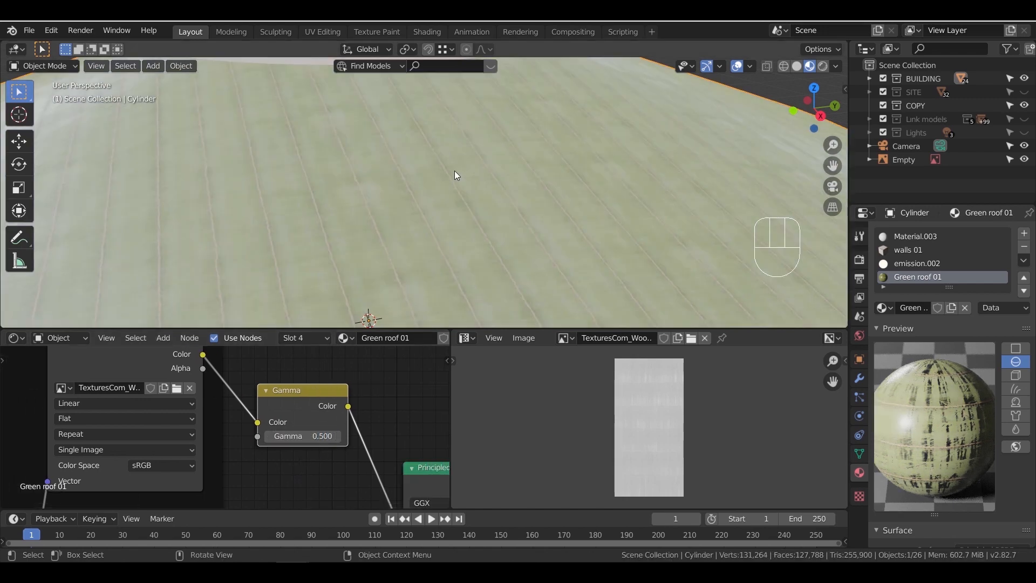
{"action": "scroll", "coordinate": [454, 173], "scroll_direction": "down", "scroll_amount": 7}
{"action": "middle_click_drag", "start_coordinate": [458, 205], "coordinate": [402, 213]}
{"action": "scroll", "coordinate": [402, 213], "scroll_direction": "down", "scroll_amount": 4}
{"action": "left_click", "coordinate": [540, 182]}
Insert a Math node set to Add between the Roughness texture and the Principled BSDF of Green roof 01
{"action": "scroll", "coordinate": [449, 238], "scroll_direction": "up", "scroll_amount": 4}
{"action": "middle_click_drag", "start_coordinate": [406, 431], "coordinate": [404, 343]}
{"action": "scroll", "coordinate": [328, 455], "scroll_direction": "down", "scroll_amount": 4}
{"action": "middle_click_drag", "start_coordinate": [328, 455], "coordinate": [326, 414]}
{"action": "scroll", "coordinate": [319, 432], "scroll_direction": "up", "scroll_amount": 3}
{"action": "key", "text": "shift+a"}
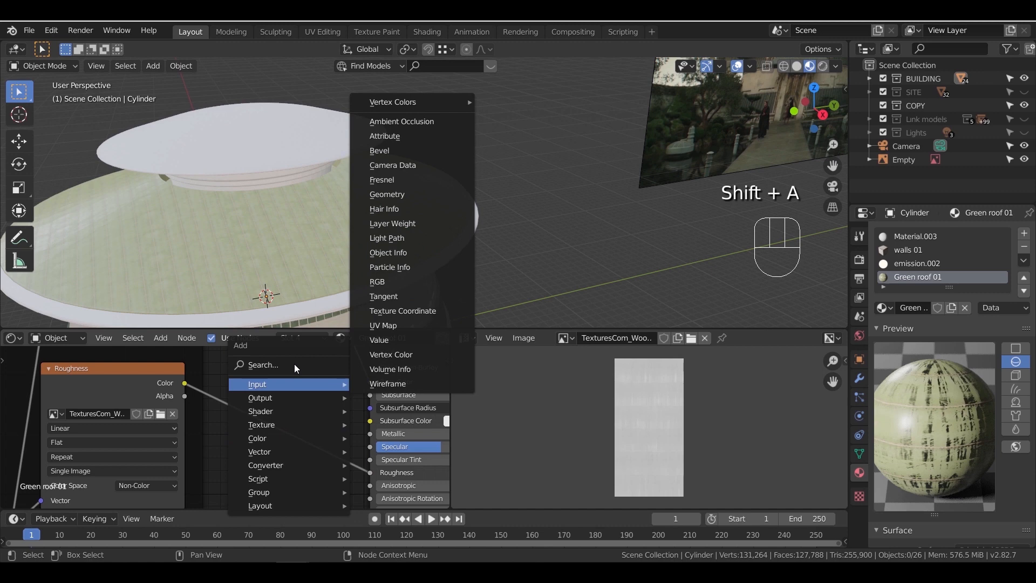
{"action": "left_click", "coordinate": [296, 366]}
{"action": "type", "text": "mat"}
{"action": "left_click", "coordinate": [316, 387]}
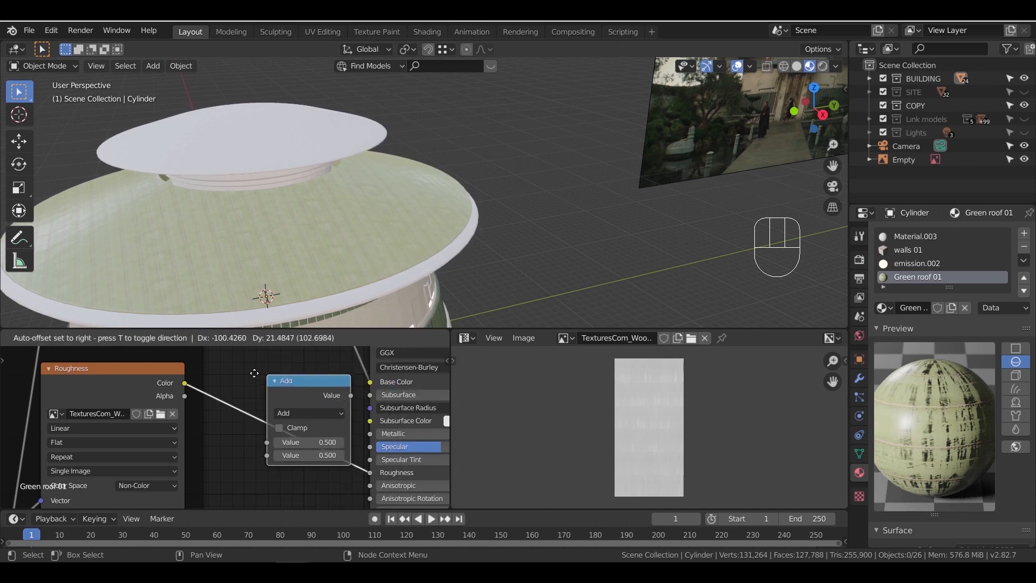
{"action": "left_click", "coordinate": [246, 410]}
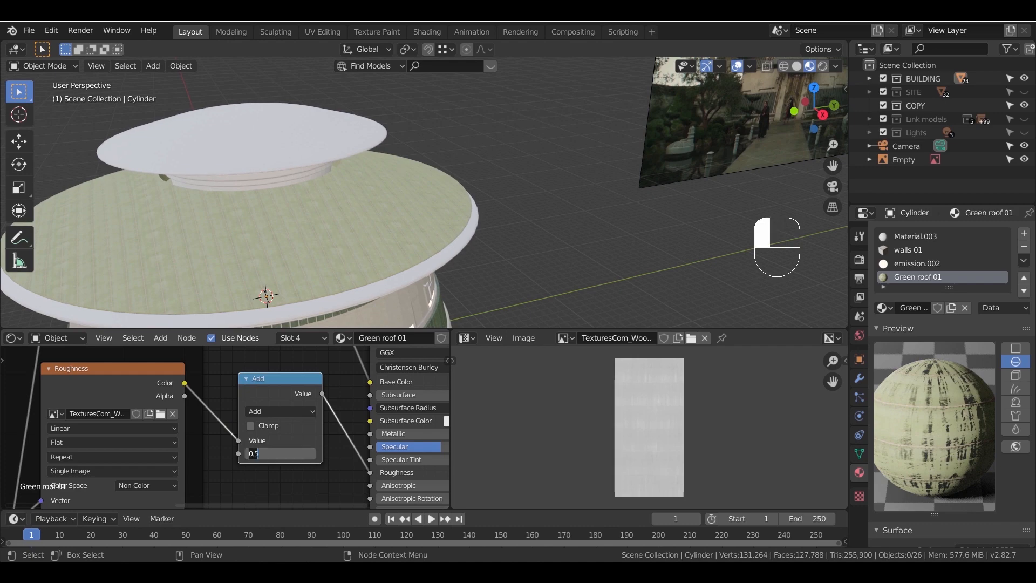
Set the Add node's second value to 1.5 and then raise it to 1.7
{"action": "scroll", "coordinate": [387, 291], "scroll_direction": "up", "scroll_amount": 3}
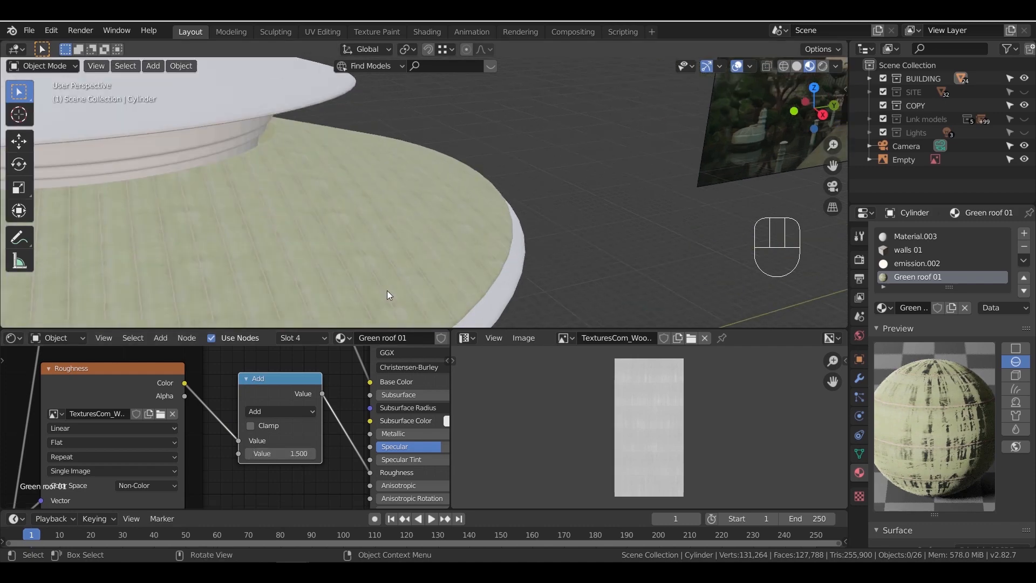
{"action": "middle_click_drag", "start_coordinate": [387, 291], "coordinate": [494, 194], "text": "shift"}
{"action": "scroll", "coordinate": [294, 450], "scroll_direction": "up", "scroll_amount": 1}
{"action": "scroll", "coordinate": [374, 222], "scroll_direction": "up", "scroll_amount": 2}
{"action": "scroll", "coordinate": [376, 229], "scroll_direction": "down", "scroll_amount": 1}
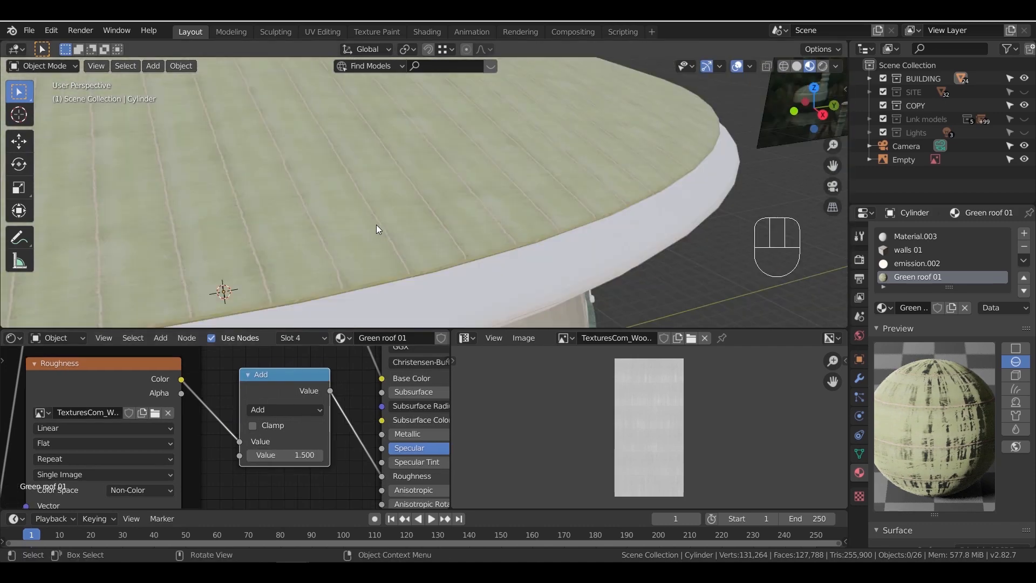
{"action": "left_click", "coordinate": [319, 454]}
{"action": "scroll", "coordinate": [488, 218], "scroll_direction": "down", "scroll_amount": 5}
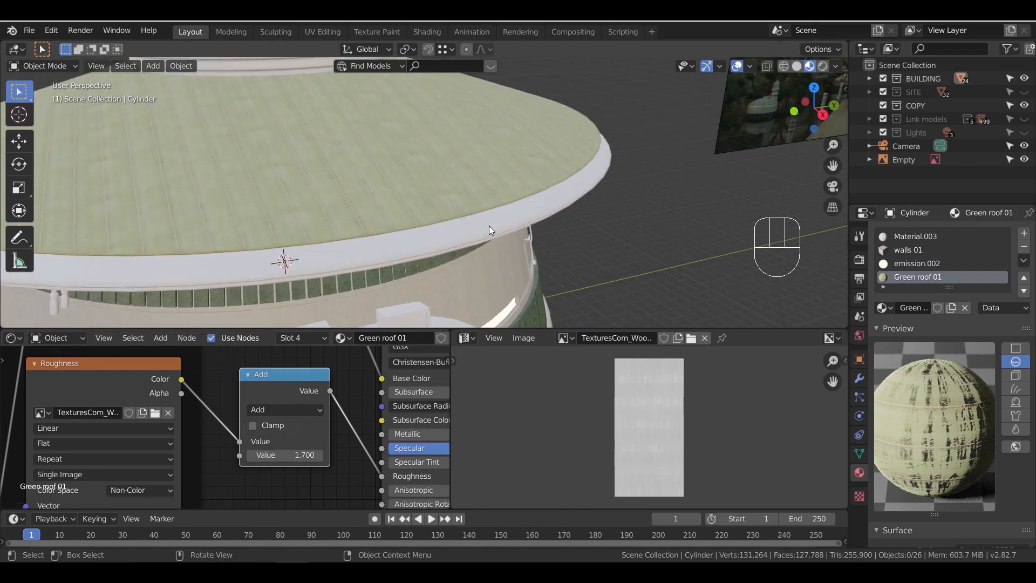
{"action": "scroll", "coordinate": [347, 443], "scroll_direction": "down", "scroll_amount": 2}
Set the Gamma node's value to 0.6 in the Green roof 01 material
{"action": "middle_click_drag", "start_coordinate": [284, 461], "coordinate": [261, 469]}
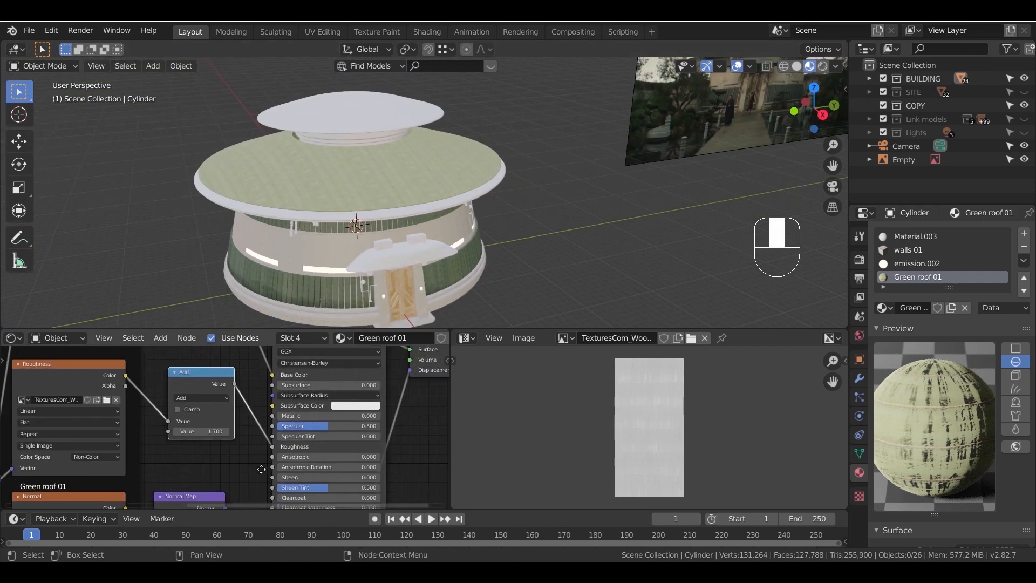
{"action": "middle_click_drag", "start_coordinate": [250, 366], "coordinate": [274, 442]}
{"action": "scroll", "coordinate": [229, 380], "scroll_direction": "up", "scroll_amount": 1}
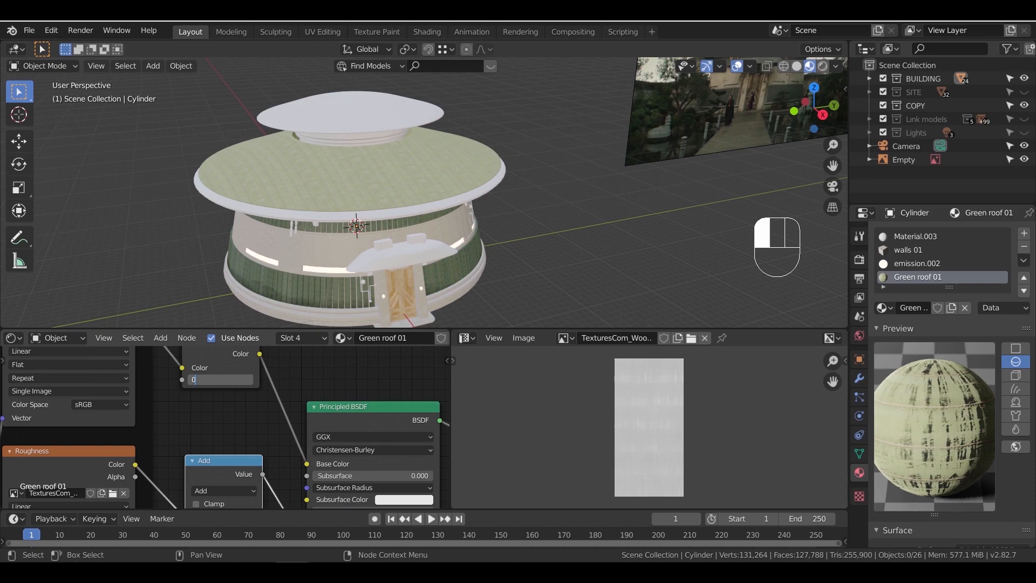
{"action": "type", "text": ".6"}
{"action": "key", "text": "Return"}
Select the building, enter Edit Mode and grow a face selection from the upper roof's centre until it covers the upper roof
{"action": "mouse_move", "coordinate": [412, 267]}
{"action": "middle_mouse_down"}
{"action": "mouse_move", "coordinate": [335, 254]}
{"action": "mouse_move", "coordinate": [416, 250]}
{"action": "middle_mouse_up"}
{"action": "scroll", "coordinate": [463, 223], "scroll_direction": "up", "scroll_amount": 5}
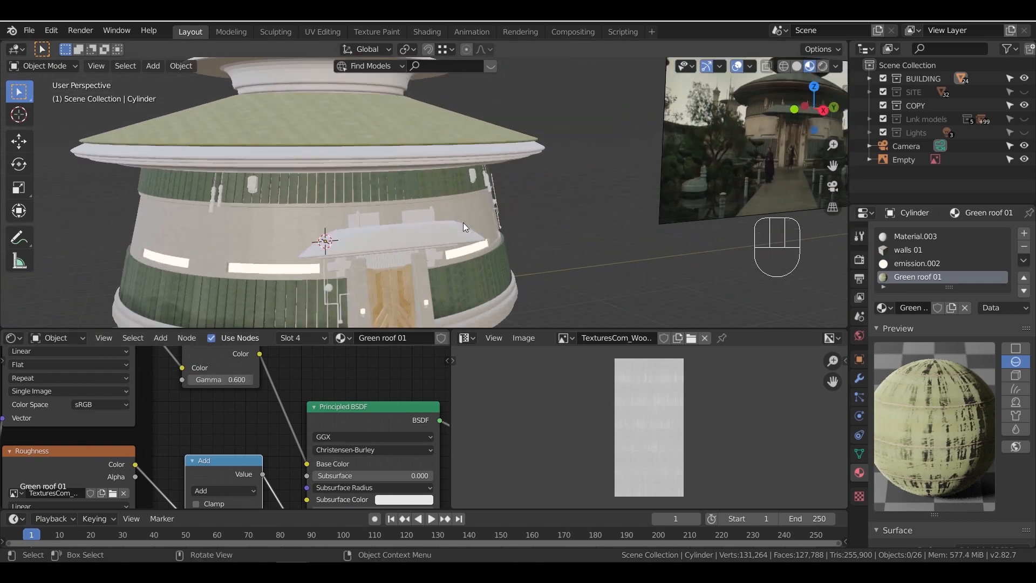
{"action": "left_click", "coordinate": [465, 222]}
{"action": "scroll", "coordinate": [465, 222], "scroll_direction": "down", "scroll_amount": 5}
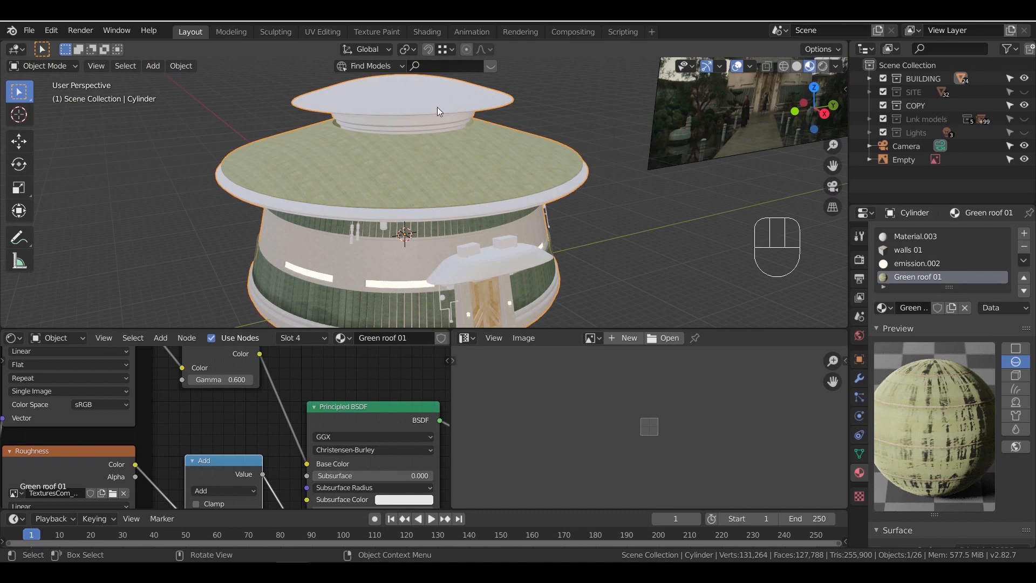
{"action": "key", "text": "Tab"}
{"action": "middle_click_drag", "start_coordinate": [437, 107], "coordinate": [504, 173]}
{"action": "scroll", "coordinate": [346, 196], "scroll_direction": "up", "scroll_amount": 3}
{"action": "left_click", "coordinate": [351, 162]}
{"action": "key", "text": "ctrl+KP_Add"}
{"action": "key", "text": "ctrl+KP_Add"}
{"action": "key", "text": "ctrl+KP_Add"}
{"action": "key", "text": "ctrl+KP_Add"}
{"action": "key", "text": "ctrl+KP_Add"}
{"action": "key", "text": "ctrl+KP_Add"}
{"action": "key", "text": "ctrl+KP_Add"}
{"action": "key", "text": "ctrl+KP_Add"}
{"action": "key", "text": "ctrl+KP_Add"}
{"action": "key", "text": "ctrl+KP_Add"}
{"action": "key", "text": "ctrl+KP_Add"}
{"action": "key", "text": "ctrl+KP_Add"}
{"action": "key", "text": "ctrl+KP_Add"}
{"action": "key", "text": "ctrl+KP_Add"}
{"action": "key", "text": "ctrl+KP_Add"}
{"action": "key", "text": "ctrl+KP_Add"}
{"action": "key", "text": "ctrl+KP_Add"}
{"action": "key", "text": "ctrl+KP_Add"}
{"action": "key", "text": "ctrl+KP_Add"}
{"action": "key", "text": "ctrl+KP_Add"}
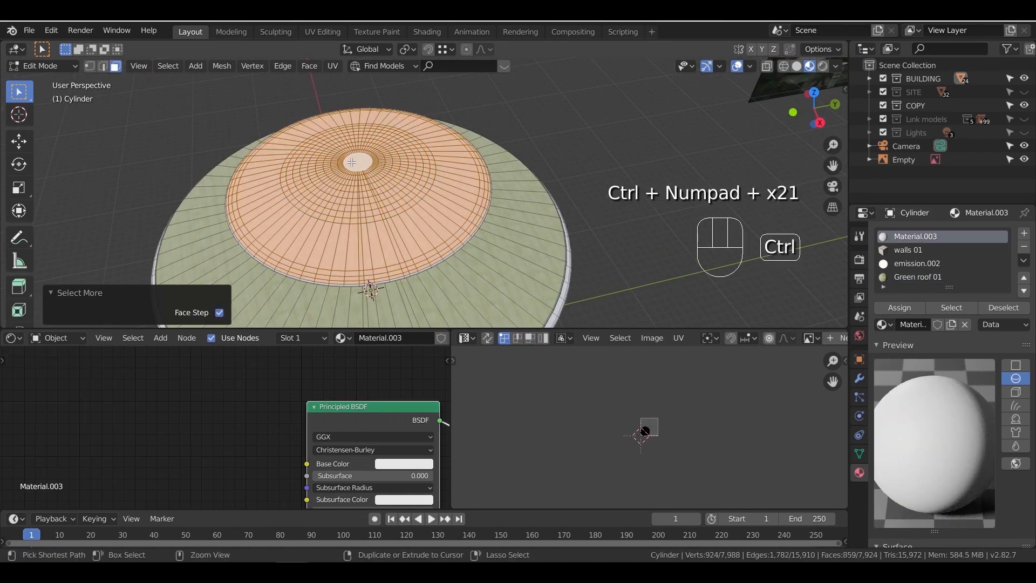
Assign the Green roof 01 material to the selected upper roof faces
{"action": "middle_click_drag", "start_coordinate": [354, 161], "coordinate": [389, 97]}
{"action": "left_click", "coordinate": [917, 277]}
{"action": "left_click", "coordinate": [900, 308]}
Unwrap the upper roof faces with Smart UV Project
{"action": "middle_click_drag", "start_coordinate": [465, 162], "coordinate": [467, 212]}
{"action": "scroll", "coordinate": [467, 213], "scroll_direction": "up", "scroll_amount": 2}
{"action": "key", "text": "u"}
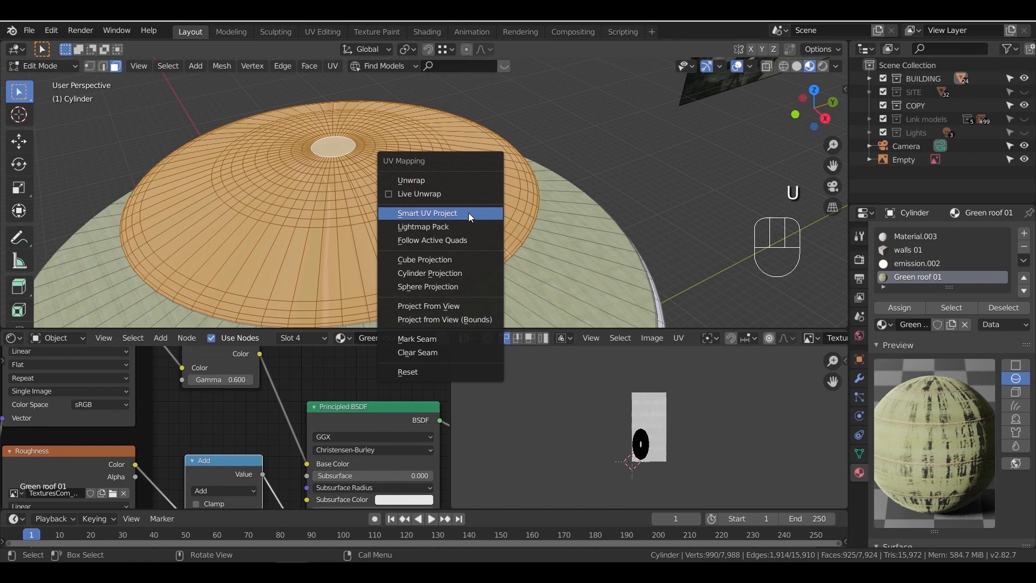
{"action": "left_click", "coordinate": [469, 213]}
{"action": "left_click", "coordinate": [499, 306]}
Select all of the upper roof's UVs and scale them up so the bamboo texture repeats finely
{"action": "key", "text": "a"}
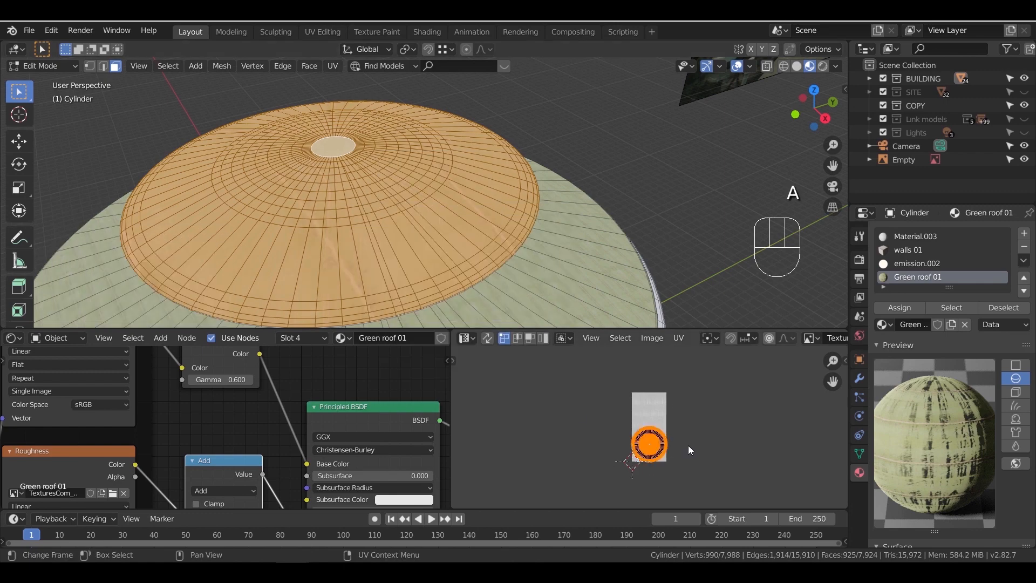
{"action": "key", "text": "s"}
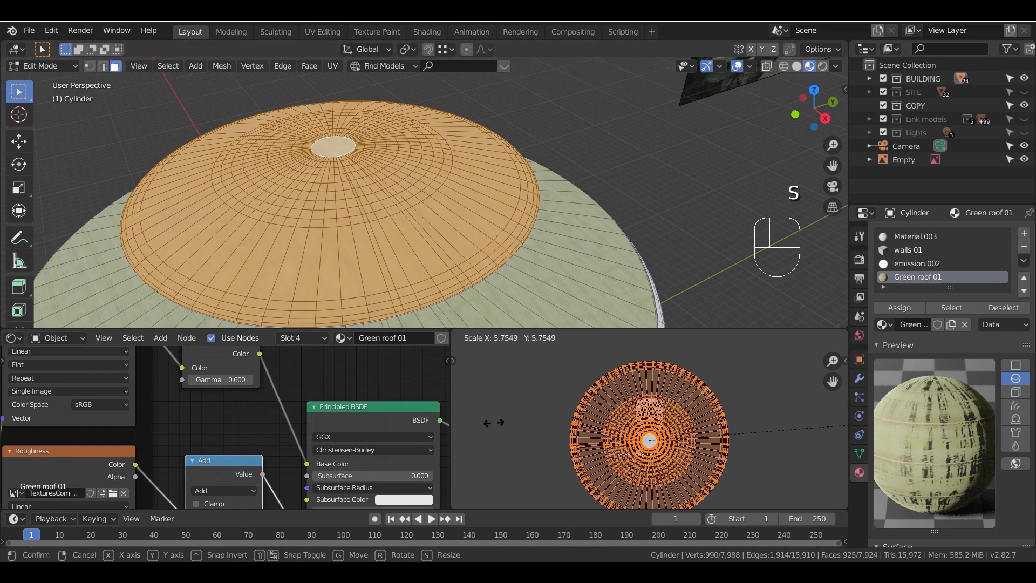
{"action": "left_click", "coordinate": [675, 415]}
{"action": "scroll", "coordinate": [499, 228], "scroll_direction": "down", "scroll_amount": 2}
{"action": "mouse_move", "coordinate": [500, 227]}
{"action": "middle_mouse_down"}
{"action": "mouse_move", "coordinate": [476, 211]}
{"action": "mouse_move", "coordinate": [489, 232]}
{"action": "middle_mouse_up"}
{"action": "scroll", "coordinate": [498, 251], "scroll_direction": "up", "scroll_amount": 5}
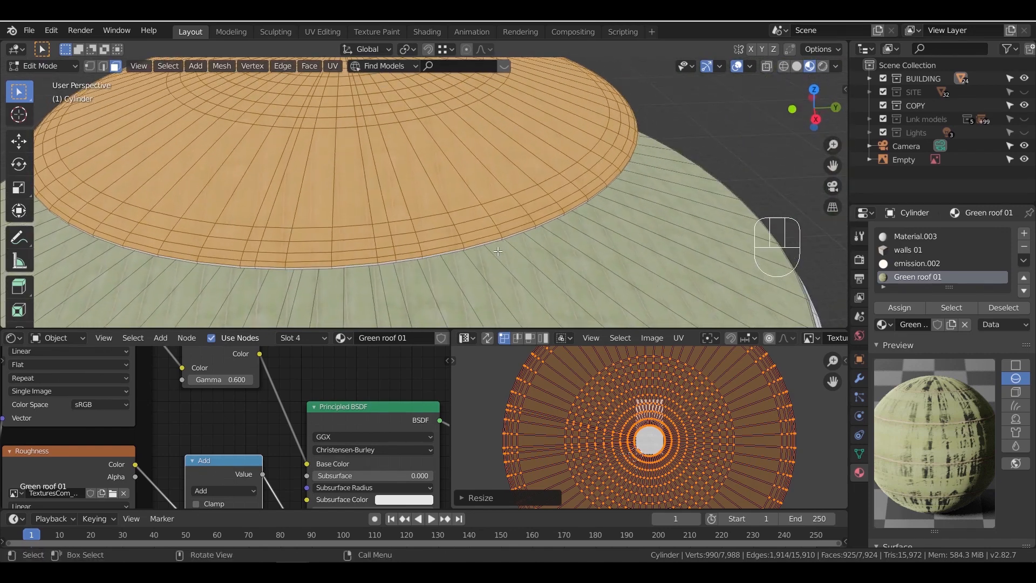
Check the bamboo texture on the upper roof in Object Mode and return to Edit Mode
{"action": "key", "text": "Tab"}
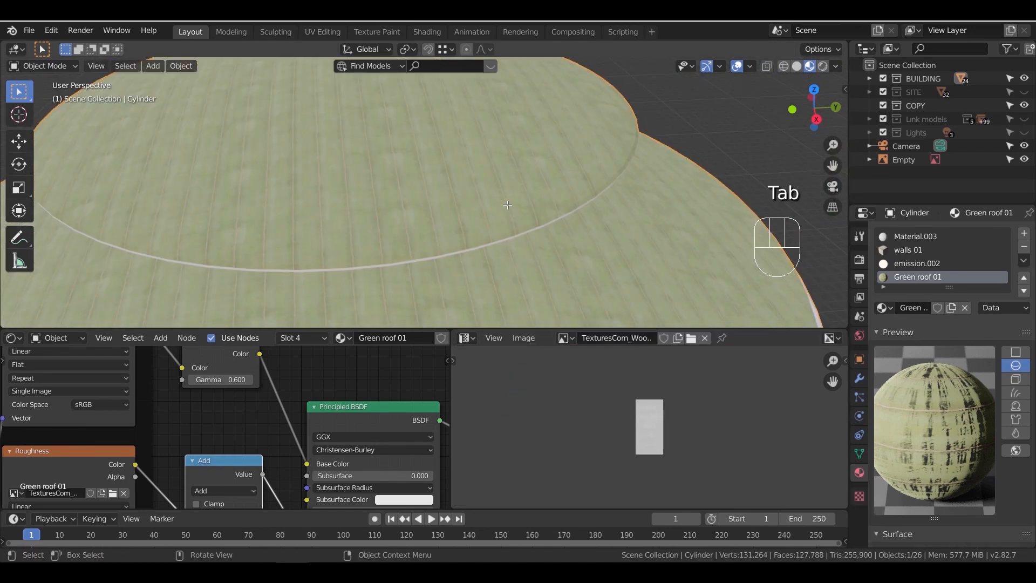
{"action": "scroll", "coordinate": [507, 204], "scroll_direction": "down", "scroll_amount": 3}
{"action": "mouse_move", "coordinate": [478, 250]}
{"action": "middle_mouse_down"}
{"action": "mouse_move", "coordinate": [462, 224]}
{"action": "mouse_move", "coordinate": [564, 247]}
{"action": "mouse_move", "coordinate": [470, 219]}
{"action": "mouse_move", "coordinate": [499, 199]}
{"action": "mouse_move", "coordinate": [491, 235]}
{"action": "middle_mouse_up"}
{"action": "scroll", "coordinate": [491, 227], "scroll_direction": "down", "scroll_amount": 4}
{"action": "scroll", "coordinate": [394, 137], "scroll_direction": "up", "scroll_amount": 5}
{"action": "middle_click_drag", "start_coordinate": [394, 137], "coordinate": [422, 215]}
{"action": "scroll", "coordinate": [438, 248], "scroll_direction": "up", "scroll_amount": 3}
{"action": "key", "text": "Tab"}
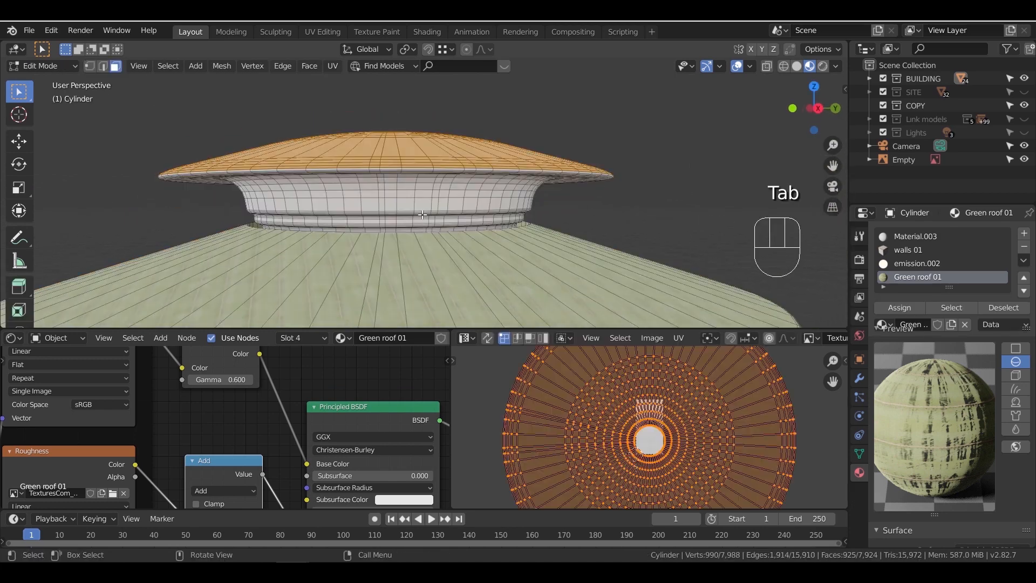
Try to select the neck and underside below the upper roof by growing a face loop selection and shrinking it back
{"action": "left_click", "coordinate": [413, 221], "text": "alt"}
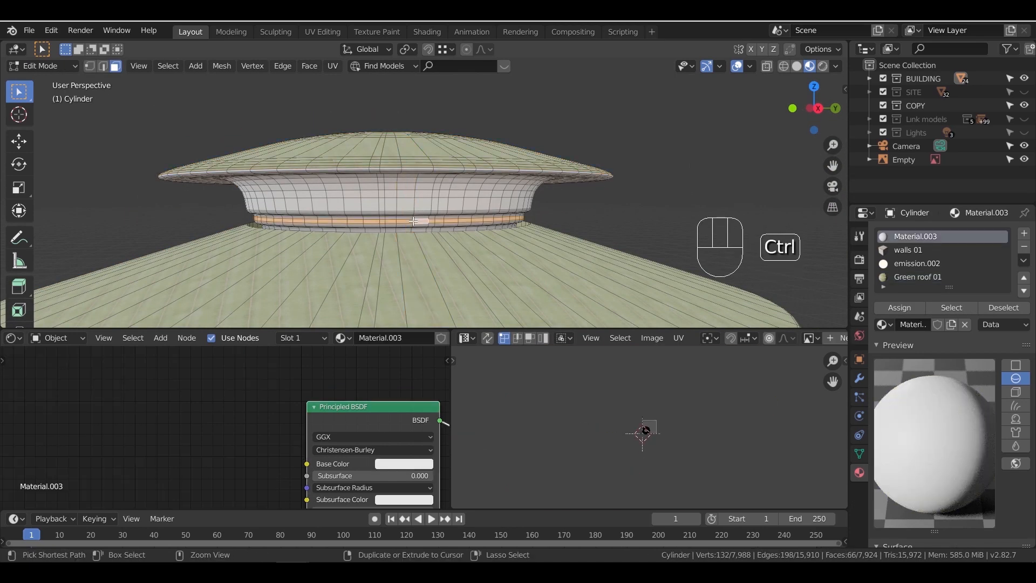
{"action": "key", "text": "ctrl+KP_Add"}
{"action": "key", "text": "ctrl+KP_Add"}
{"action": "key", "text": "ctrl+KP_Add"}
{"action": "key", "text": "ctrl+KP_Add"}
{"action": "key", "text": "ctrl+KP_Add"}
{"action": "key", "text": "ctrl+KP_Add"}
{"action": "key", "text": "ctrl+KP_Add"}
{"action": "key", "text": "ctrl+KP_Add"}
{"action": "key", "text": "ctrl+KP_Add"}
{"action": "key", "text": "ctrl+KP_Add"}
{"action": "key", "text": "ctrl+KP_Add"}
{"action": "key", "text": "ctrl+KP_Add"}
{"action": "key", "text": "ctrl+KP_Add"}
{"action": "key", "text": "ctrl+KP_Add"}
{"action": "key", "text": "ctrl+KP_Add"}
{"action": "key", "text": "ctrl+KP_Add"}
{"action": "key", "text": "ctrl+KP_Add"}
{"action": "key", "text": "ctrl+KP_Add"}
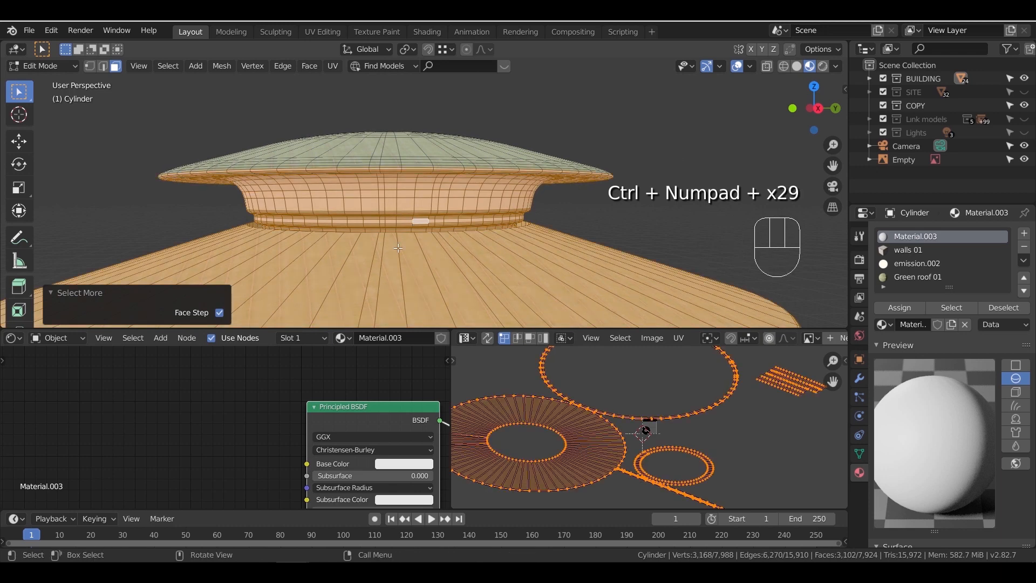
{"action": "middle_click_drag", "start_coordinate": [414, 218], "coordinate": [448, 173], "text": "shift"}
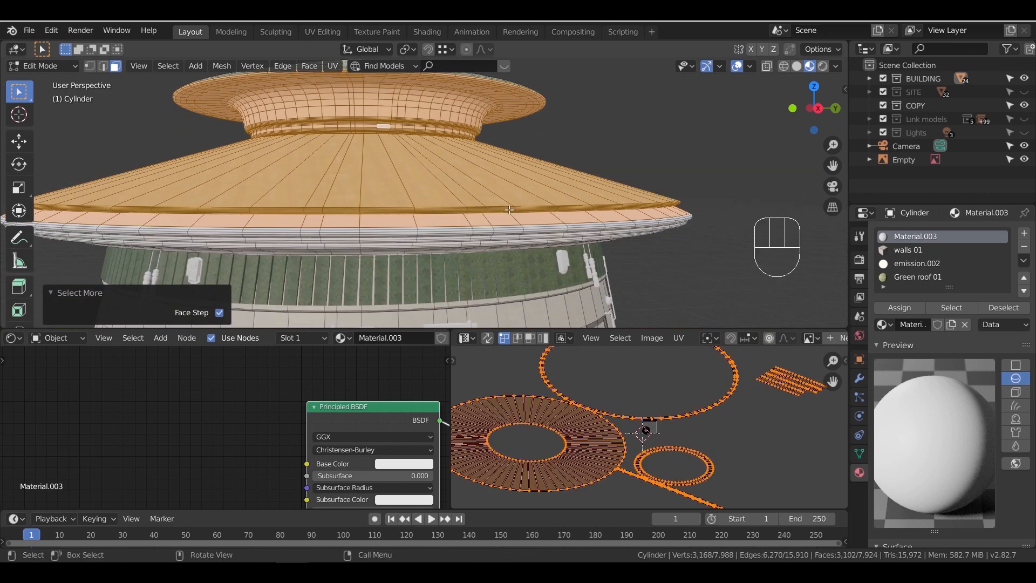
{"action": "key", "text": "ctrl+KP_Subtract"}
{"action": "key", "text": "ctrl+KP_Subtract"}
{"action": "key", "text": "ctrl+KP_Subtract"}
{"action": "key", "text": "ctrl+KP_Subtract"}
{"action": "key", "text": "ctrl+KP_Subtract"}
{"action": "key", "text": "ctrl+KP_Subtract"}
{"action": "key", "text": "ctrl+KP_Subtract"}
{"action": "key", "text": "ctrl+KP_Subtract"}
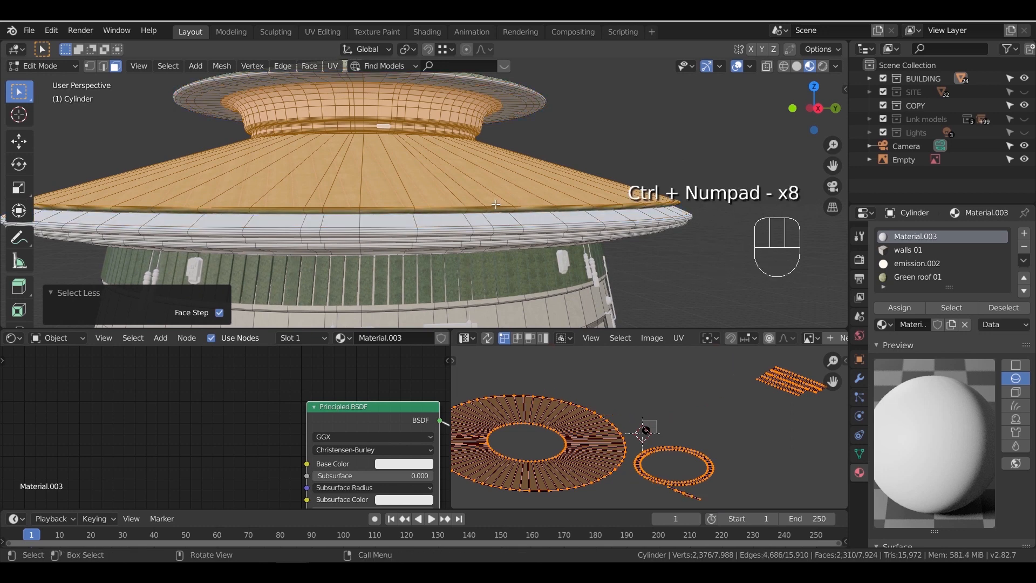
Select a face loop around the neck and grow the selection over the upper roof's underside and the main roof
{"action": "left_click", "coordinate": [411, 127]}
{"action": "left_click", "coordinate": [410, 119], "text": "alt"}
{"action": "left_click", "coordinate": [416, 119], "text": "alt"}
{"action": "key", "text": "ctrl+KP_Add"}
{"action": "key", "text": "ctrl+KP_Add"}
{"action": "key", "text": "ctrl+KP_Add"}
{"action": "key", "text": "ctrl+KP_Add"}
{"action": "key", "text": "ctrl+KP_Add"}
{"action": "key", "text": "ctrl+KP_Add"}
{"action": "key", "text": "ctrl+KP_Add"}
{"action": "key", "text": "ctrl+KP_Add"}
{"action": "key", "text": "ctrl+KP_Add"}
{"action": "key", "text": "ctrl+KP_Add"}
{"action": "key", "text": "ctrl+KP_Add"}
{"action": "key", "text": "ctrl+KP_Add"}
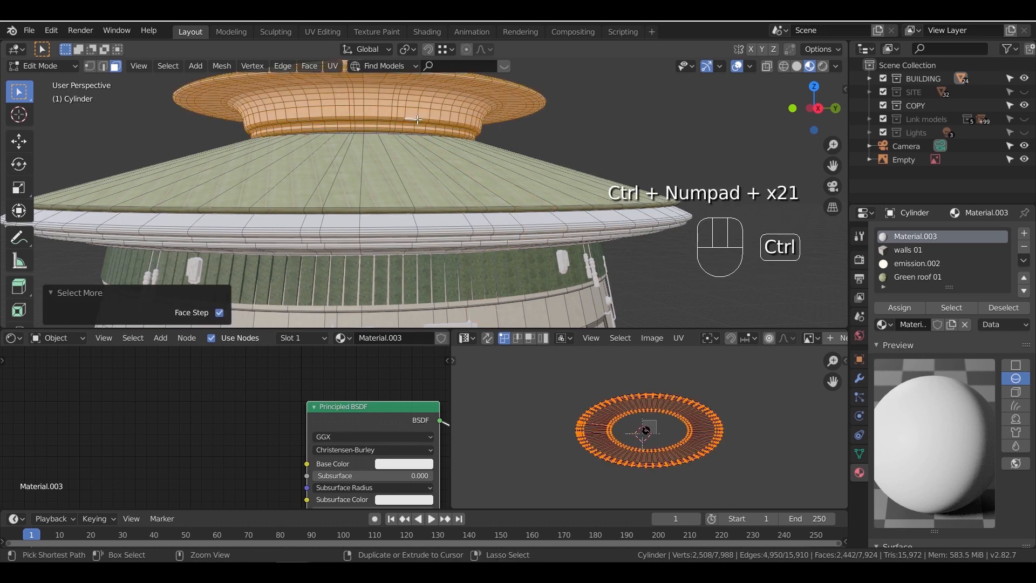
{"action": "key", "text": "ctrl+KP_Add"}
{"action": "key", "text": "ctrl+KP_Add"}
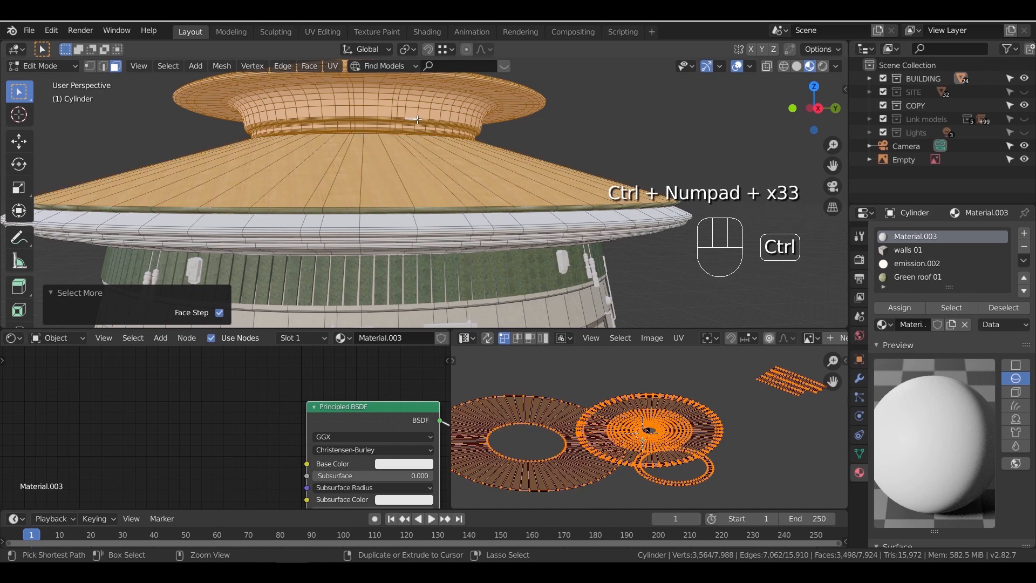
Deselect the faces that use the Green roof 01 material, leaving only the neck and the upper roof's underside selected
{"action": "left_click", "coordinate": [917, 276]}
{"action": "left_click", "coordinate": [1003, 307]}
{"action": "middle_click_drag", "start_coordinate": [377, 116], "coordinate": [532, 153]}
{"action": "scroll", "coordinate": [391, 119], "scroll_direction": "down", "scroll_amount": 3}
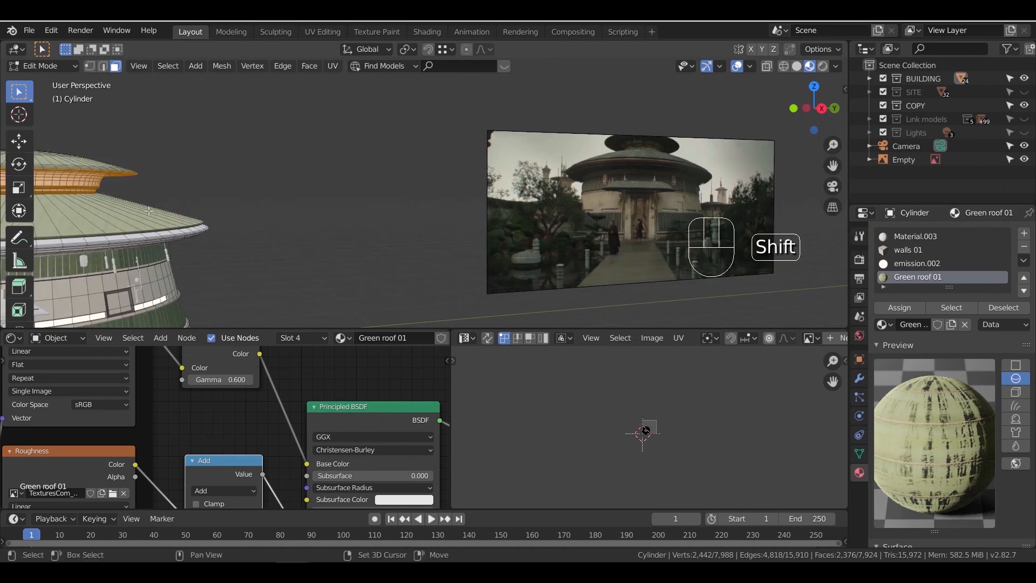
Create a material named wall 02 in a new slot and assign it to the selected faces
{"action": "middle_click_drag", "start_coordinate": [149, 211], "coordinate": [366, 194], "text": "shift"}
{"action": "left_click", "coordinate": [1025, 233]}
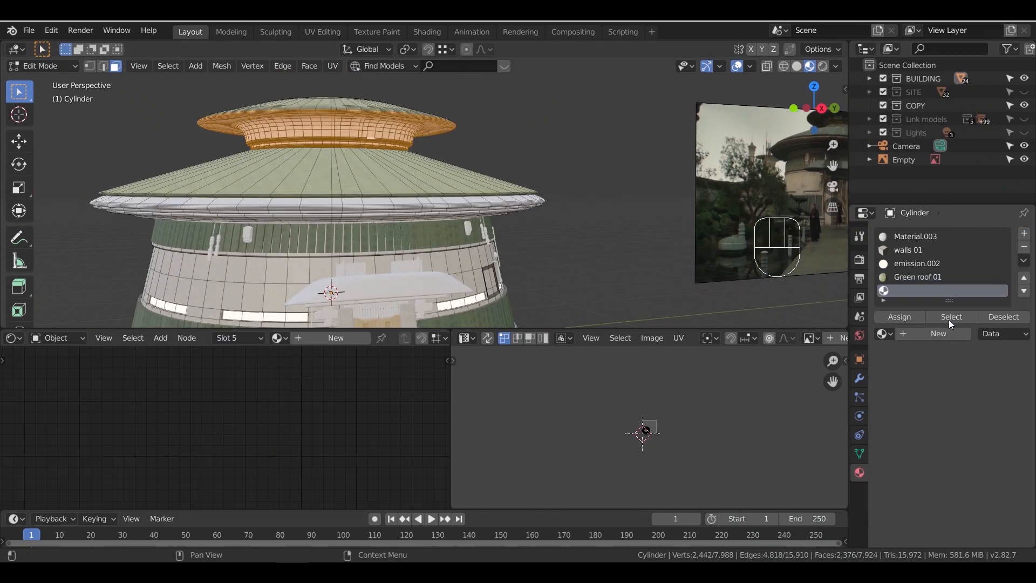
{"action": "left_click", "coordinate": [934, 336]}
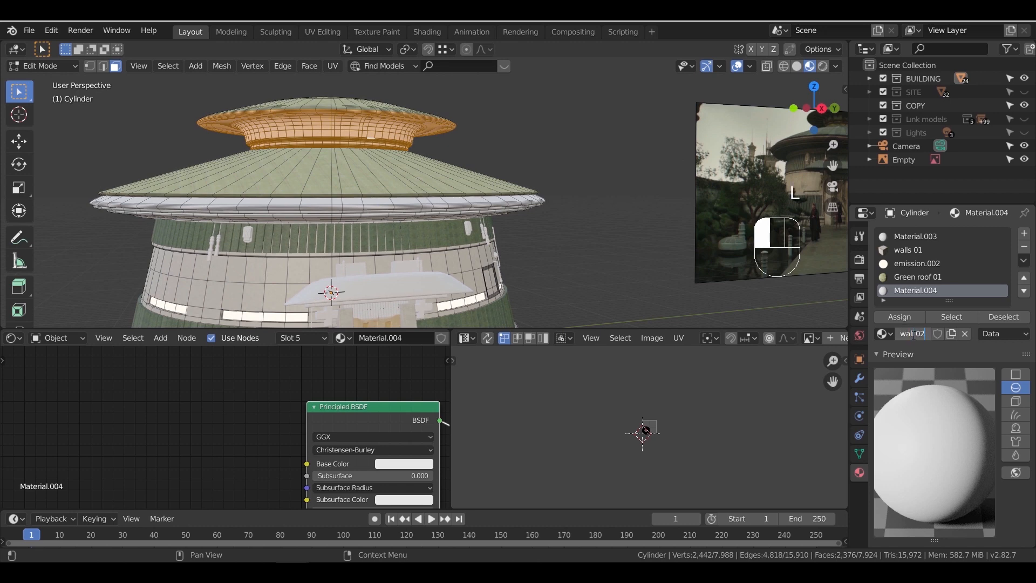
Select the shader and texture nodes of the walls 01 material and copy them
{"action": "left_click", "coordinate": [903, 253]}
{"action": "scroll", "coordinate": [310, 463], "scroll_direction": "down", "scroll_amount": 4}
{"action": "middle_click_drag", "start_coordinate": [293, 461], "coordinate": [254, 476]}
{"action": "scroll", "coordinate": [271, 441], "scroll_direction": "down", "scroll_amount": 5}
{"action": "middle_click_drag", "start_coordinate": [270, 441], "coordinate": [332, 409]}
{"action": "scroll", "coordinate": [308, 419], "scroll_direction": "down", "scroll_amount": 2}
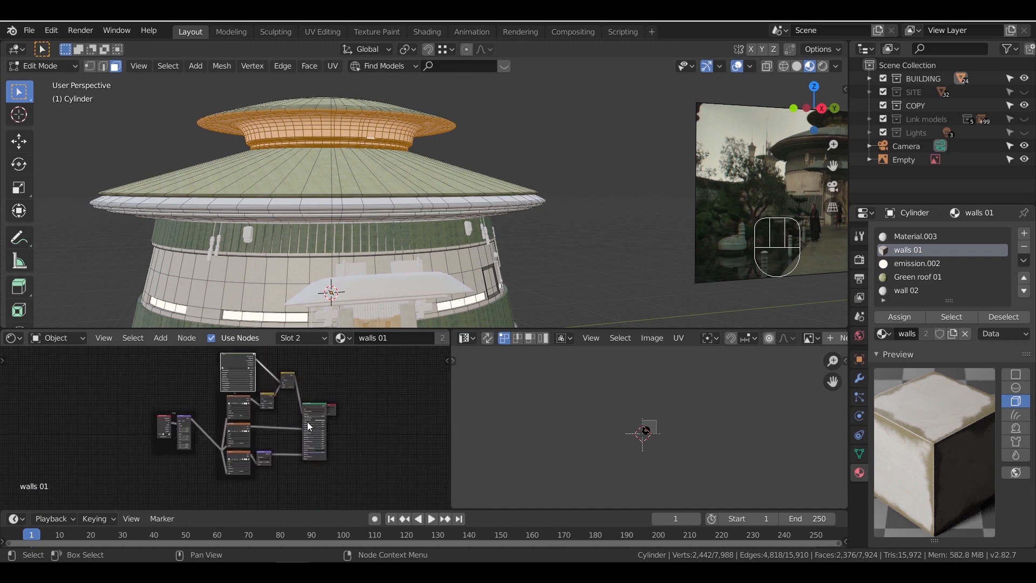
{"action": "left_click_drag", "start_coordinate": [311, 355], "coordinate": [160, 490]}
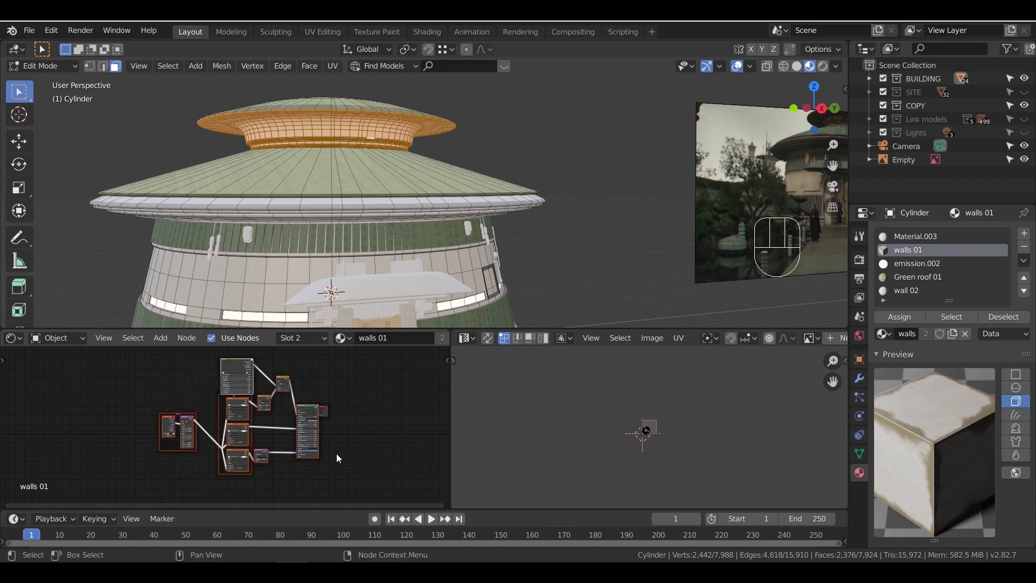
{"action": "key", "text": "ctrl+c"}
Replace the default shader in the wall 02 material with the nodes copied from walls 01
{"action": "left_click", "coordinate": [917, 291]}
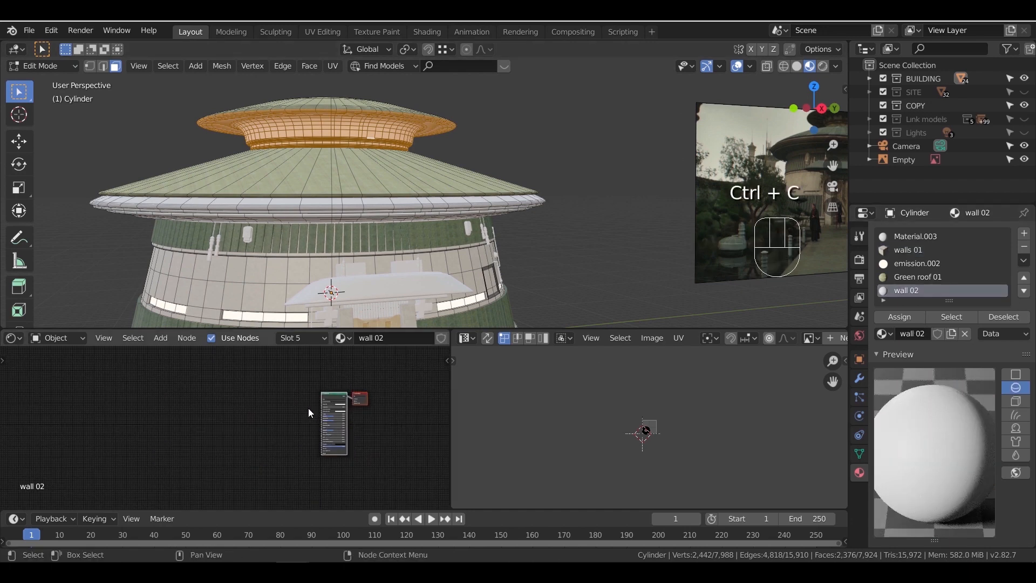
{"action": "key", "text": "ctrl+v"}
{"action": "left_click_drag", "start_coordinate": [374, 384], "coordinate": [231, 358]}
{"action": "middle_click_drag", "start_coordinate": [269, 384], "coordinate": [306, 394]}
{"action": "key", "text": "x"}
{"action": "middle_click_drag", "start_coordinate": [332, 430], "coordinate": [288, 451]}
{"action": "key", "text": "ctrl+v"}
{"action": "left_click_drag", "start_coordinate": [414, 398], "coordinate": [258, 394]}
Connect the Principled BSDF to the Material Output's Surface input and move the output node farther away
{"action": "middle_click_drag", "start_coordinate": [367, 401], "coordinate": [260, 412]}
{"action": "scroll", "coordinate": [229, 429], "scroll_direction": "up", "scroll_amount": 2}
{"action": "left_click", "coordinate": [225, 397]}
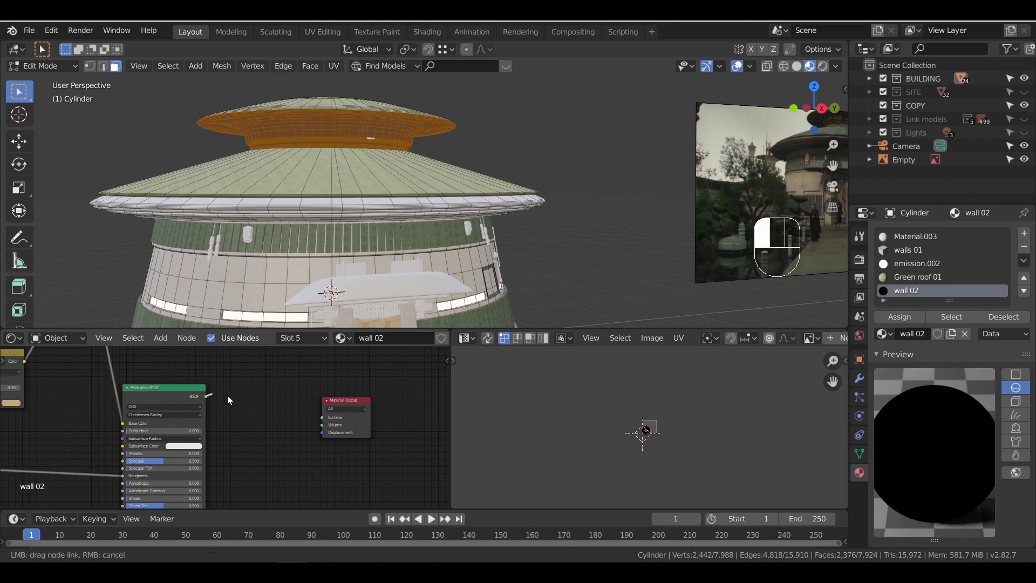
{"action": "left_click_drag", "start_coordinate": [327, 421], "coordinate": [414, 402]}
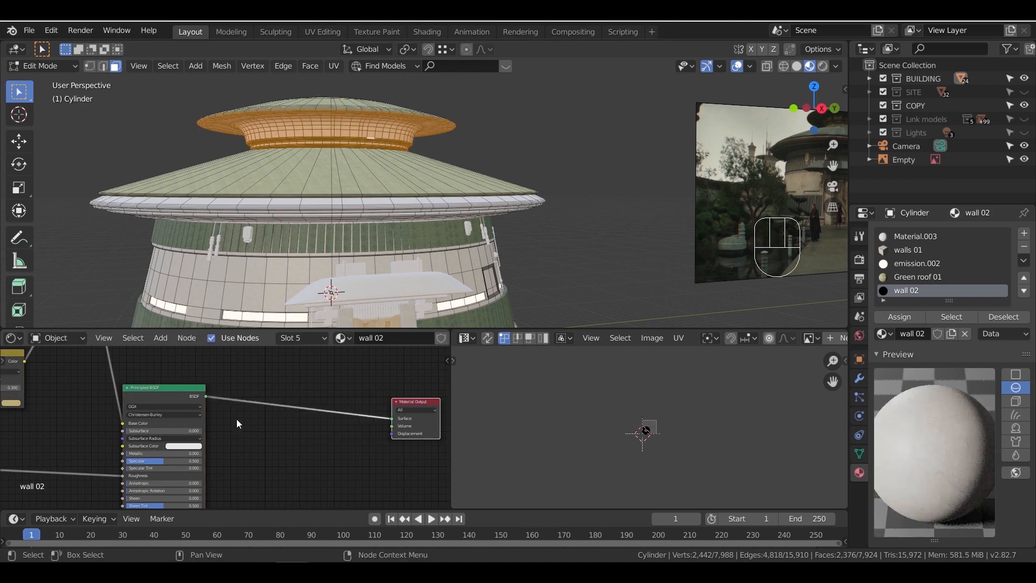
Remove the edge-mask Mix node from wall 02 while keeping the color chain connected
{"action": "middle_click_drag", "start_coordinate": [236, 423], "coordinate": [359, 469]}
{"action": "middle_click_drag", "start_coordinate": [212, 438], "coordinate": [297, 490]}
{"action": "scroll", "coordinate": [251, 452], "scroll_direction": "down", "scroll_amount": 2}
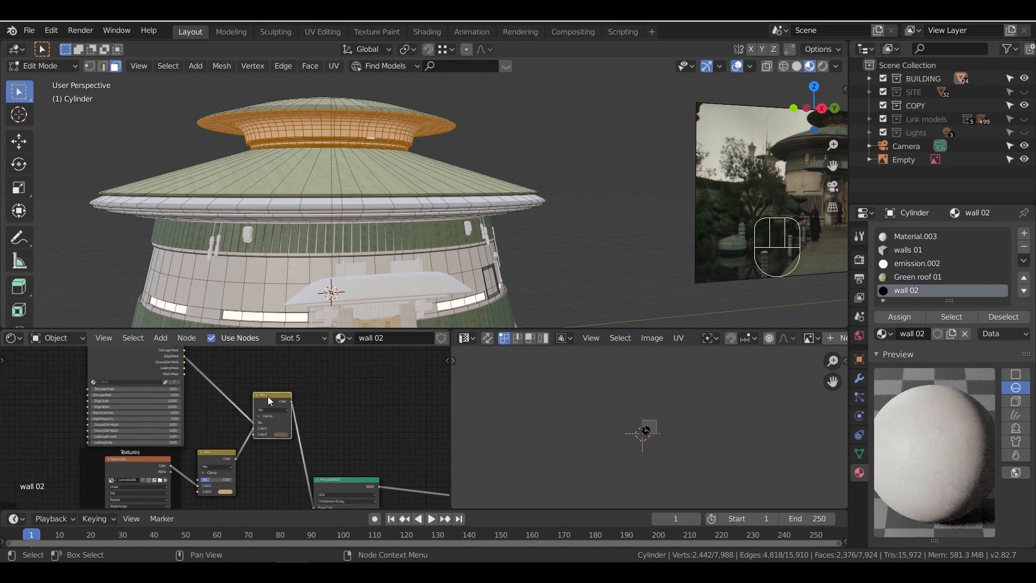
{"action": "key", "text": "ctrl+x"}
{"action": "scroll", "coordinate": [241, 400], "scroll_direction": "down", "scroll_amount": 1}
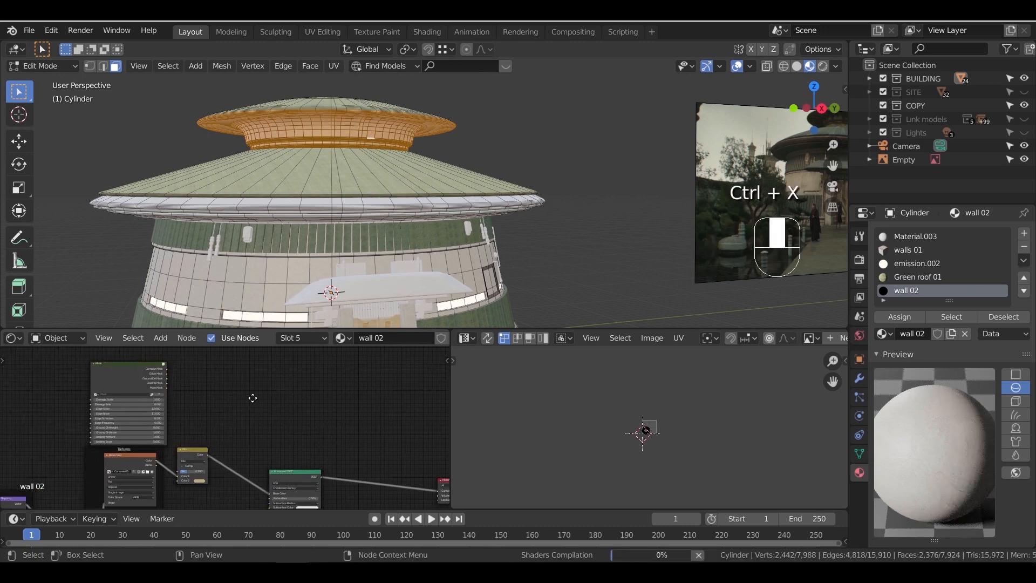
Remove the remaining tan Mix node so the Base Color texture feeds the Principled BSDF directly
{"action": "scroll", "coordinate": [169, 383], "scroll_direction": "up", "scroll_amount": 4}
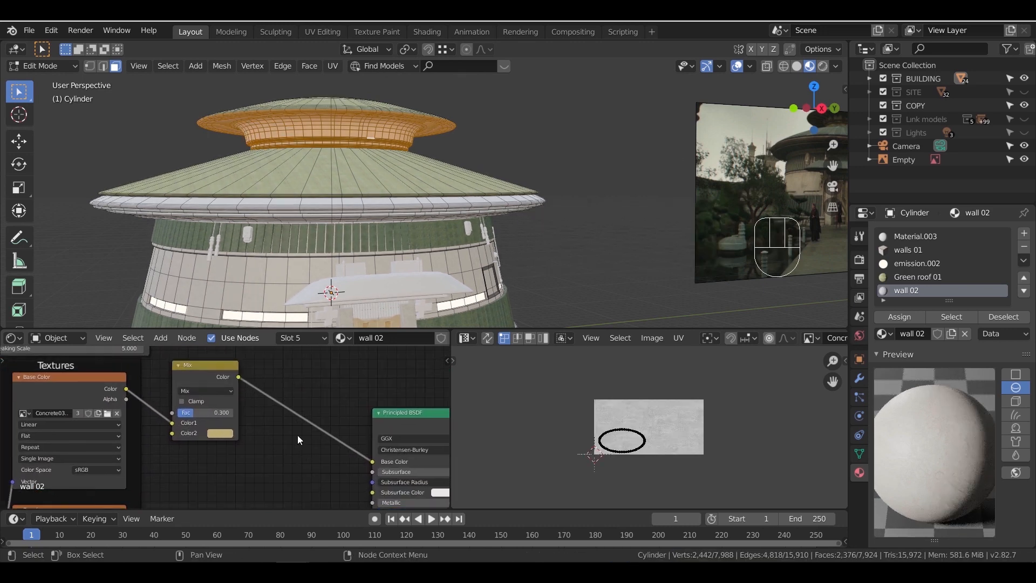
{"action": "middle_click_drag", "start_coordinate": [277, 454], "coordinate": [303, 455]}
{"action": "left_click", "coordinate": [228, 380]}
{"action": "key", "text": "ctrl+x"}
{"action": "middle_click_drag", "start_coordinate": [275, 399], "coordinate": [155, 397]}
{"action": "scroll", "coordinate": [235, 425], "scroll_direction": "down", "scroll_amount": 2}
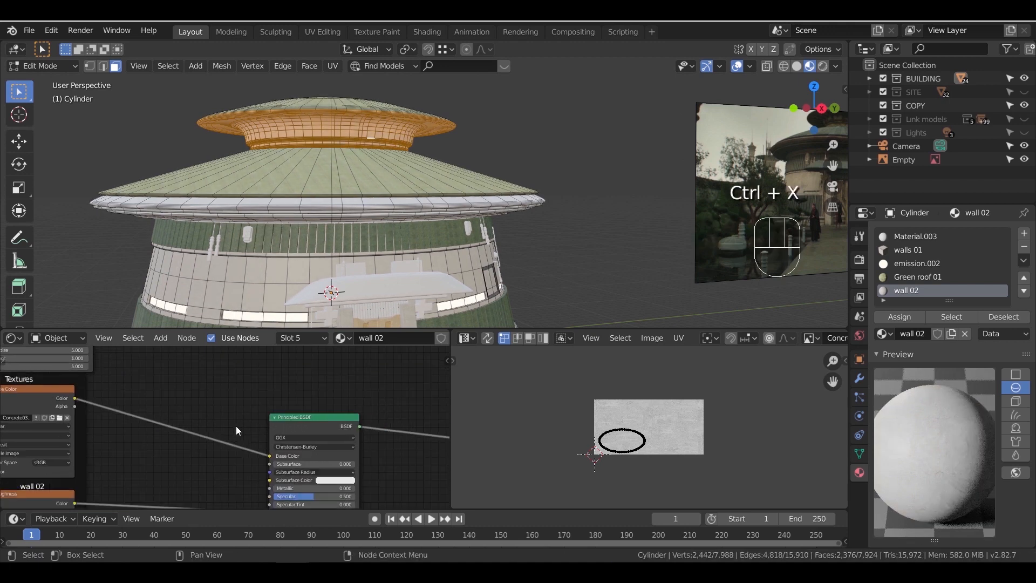
Duplicate the wall 02 material's Principled BSDF and place the copy below the link to the Material Output
{"action": "scroll", "coordinate": [174, 454], "scroll_direction": "down", "scroll_amount": 3}
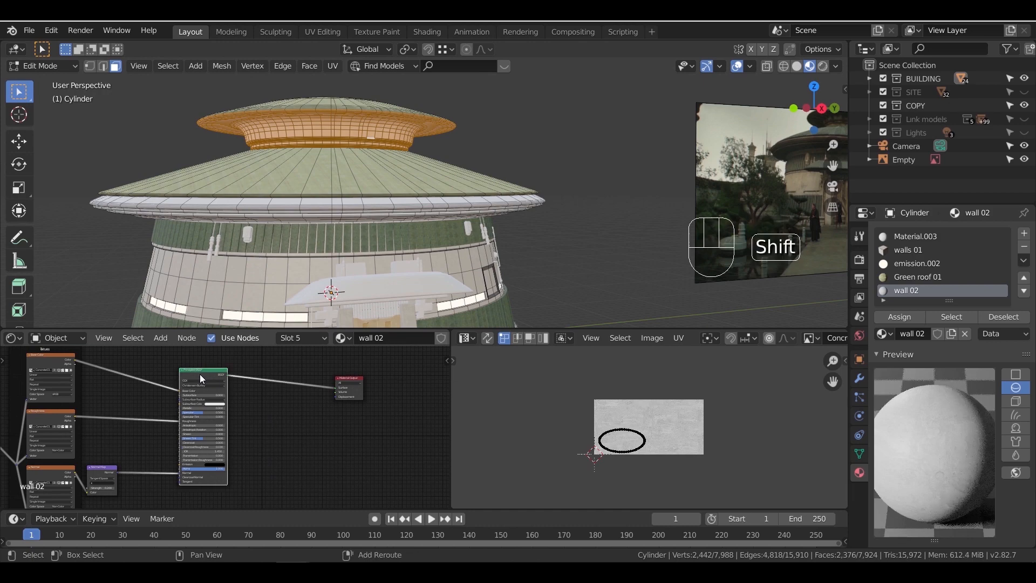
{"action": "key", "text": "shift+d"}
{"action": "scroll", "coordinate": [286, 407], "scroll_direction": "up", "scroll_amount": 3}
{"action": "left_click", "coordinate": [330, 379]}
{"action": "middle_click_drag", "start_coordinate": [353, 367], "coordinate": [277, 396]}
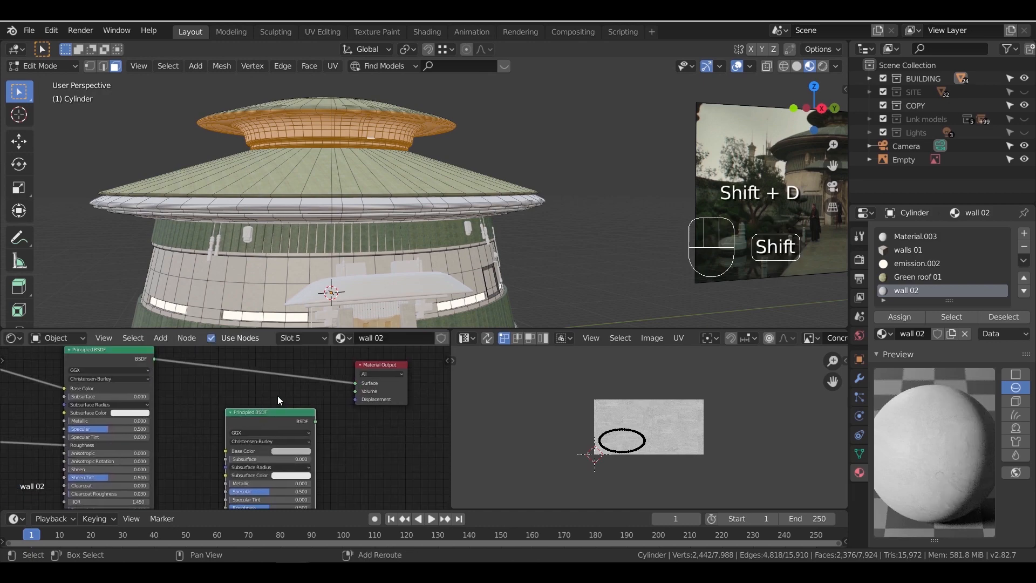
Insert a Mix Shader before the Material Output and connect the duplicated Principled BSDF to its second Shader input
{"action": "key", "text": "shift+a"}
{"action": "mouse_move", "coordinate": [280, 446]}
{"action": "left_click", "coordinate": [372, 282]}
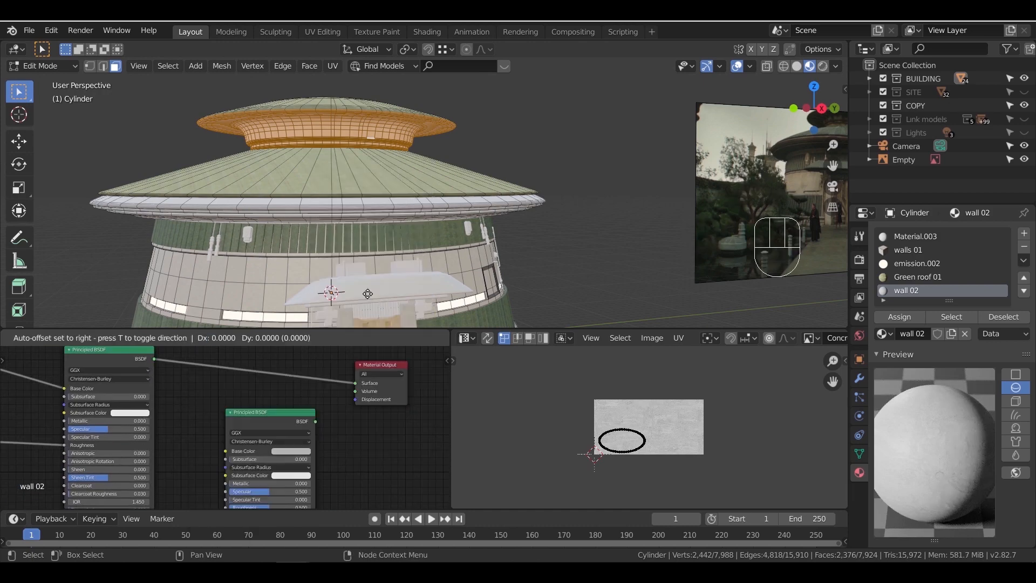
{"action": "left_click", "coordinate": [242, 432]}
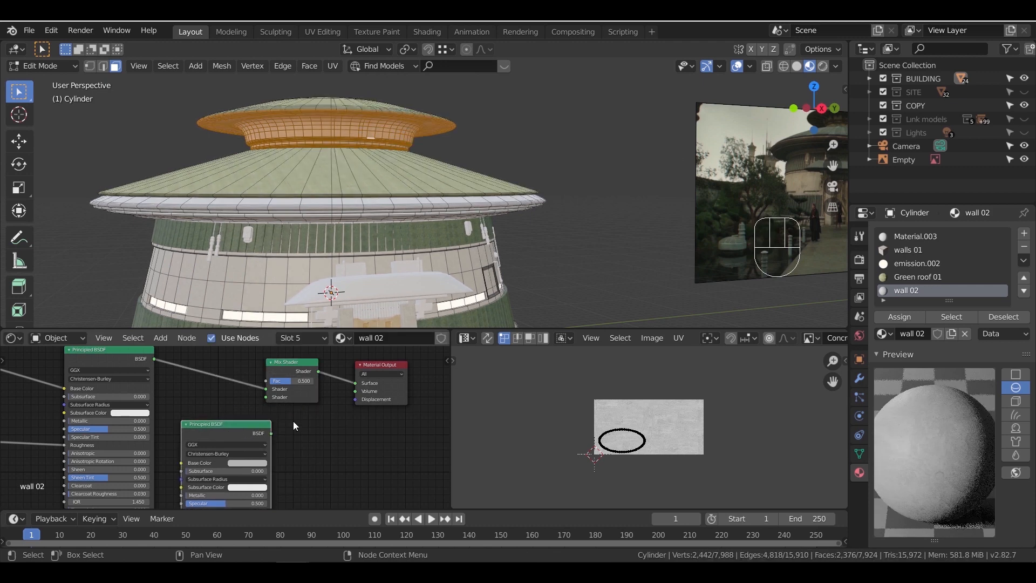
{"action": "left_click_drag", "start_coordinate": [272, 434], "coordinate": [284, 394]}
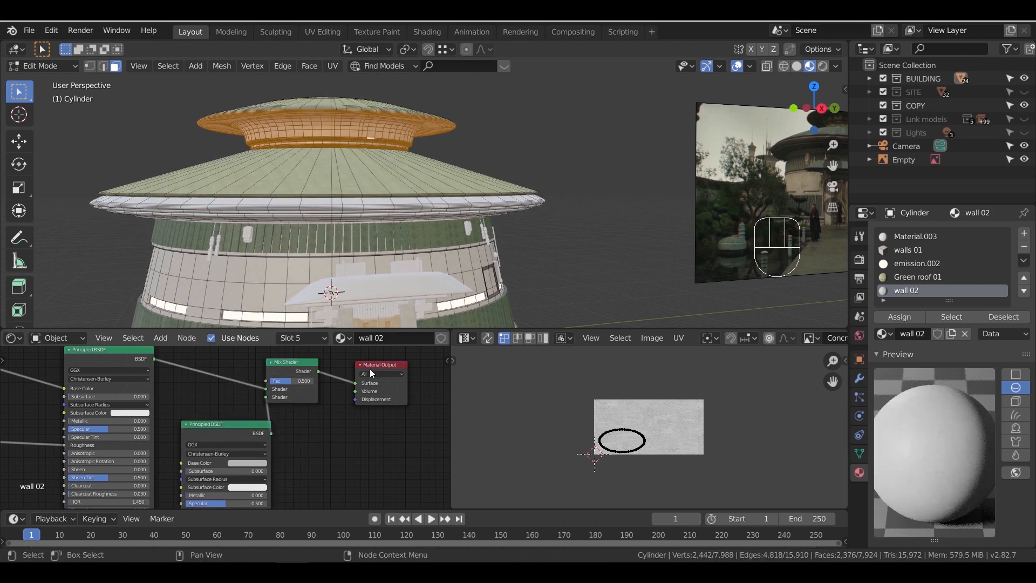
Spread out the Material Output, Mix Shader and second Principled BSDF to make room for another texture node
{"action": "left_click_drag", "start_coordinate": [390, 367], "coordinate": [441, 371]}
{"action": "left_click_drag", "start_coordinate": [294, 362], "coordinate": [369, 371]}
{"action": "scroll", "coordinate": [311, 451], "scroll_direction": "down", "scroll_amount": 3}
{"action": "middle_click_drag", "start_coordinate": [311, 451], "coordinate": [375, 340]}
{"action": "middle_click_drag", "start_coordinate": [197, 439], "coordinate": [239, 478]}
{"action": "left_click_drag", "start_coordinate": [335, 356], "coordinate": [386, 428]}
{"action": "scroll", "coordinate": [306, 484], "scroll_direction": "up", "scroll_amount": 3}
{"action": "middle_click_drag", "start_coordinate": [307, 483], "coordinate": [328, 443]}
Add an Image Texture loaded with TexturesCom_ConcreteDirty0356_5_M.jpg and connect its Color to the second Principled BSDF's Base Color
{"action": "key", "text": "shift+a"}
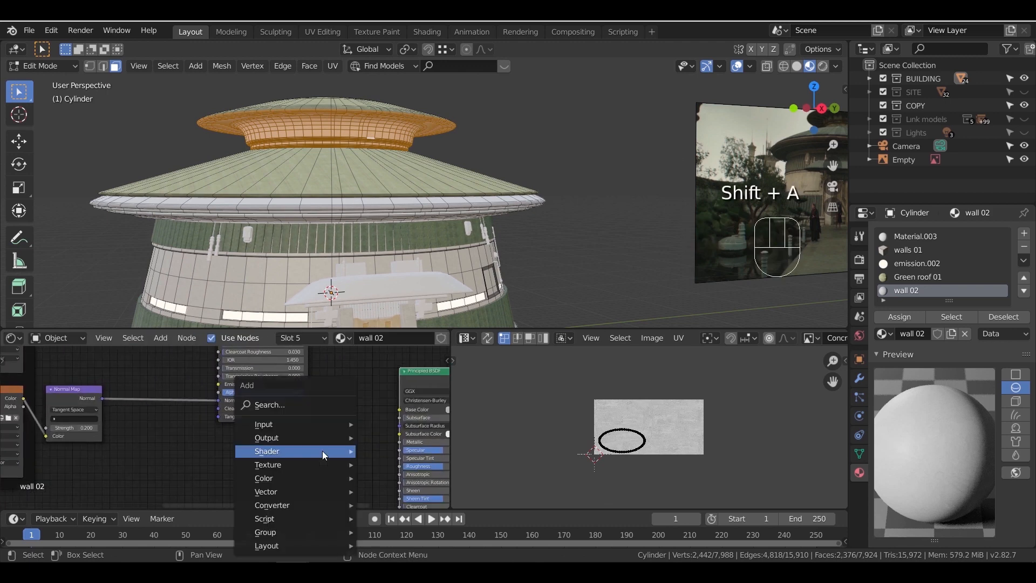
{"action": "mouse_move", "coordinate": [313, 468]}
{"action": "left_click", "coordinate": [404, 348]}
{"action": "left_click", "coordinate": [332, 464]}
{"action": "left_click", "coordinate": [326, 465]}
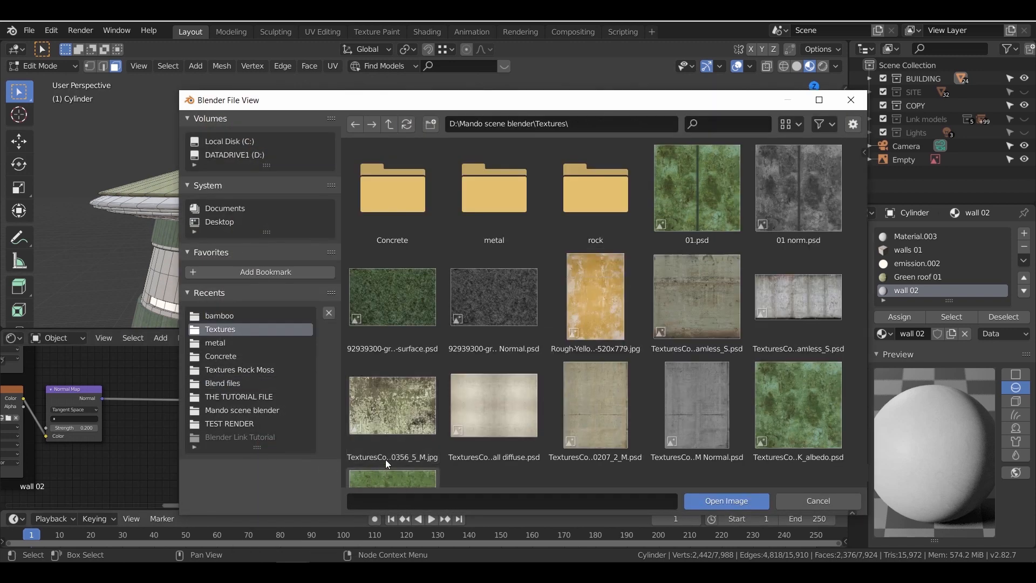
{"action": "left_click", "coordinate": [417, 425]}
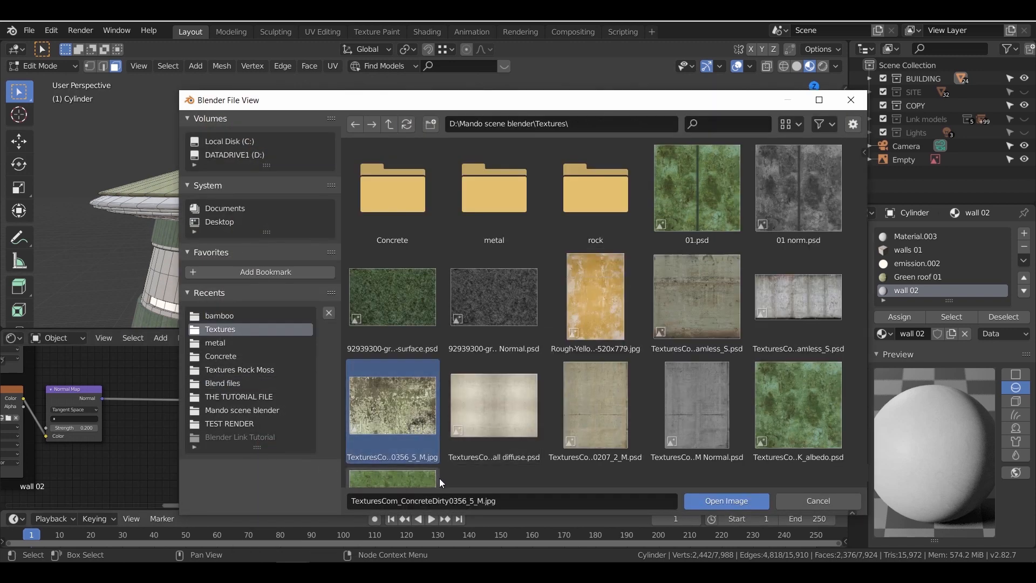
{"action": "left_click", "coordinate": [750, 501]}
{"action": "scroll", "coordinate": [357, 429], "scroll_direction": "up", "scroll_amount": 2}
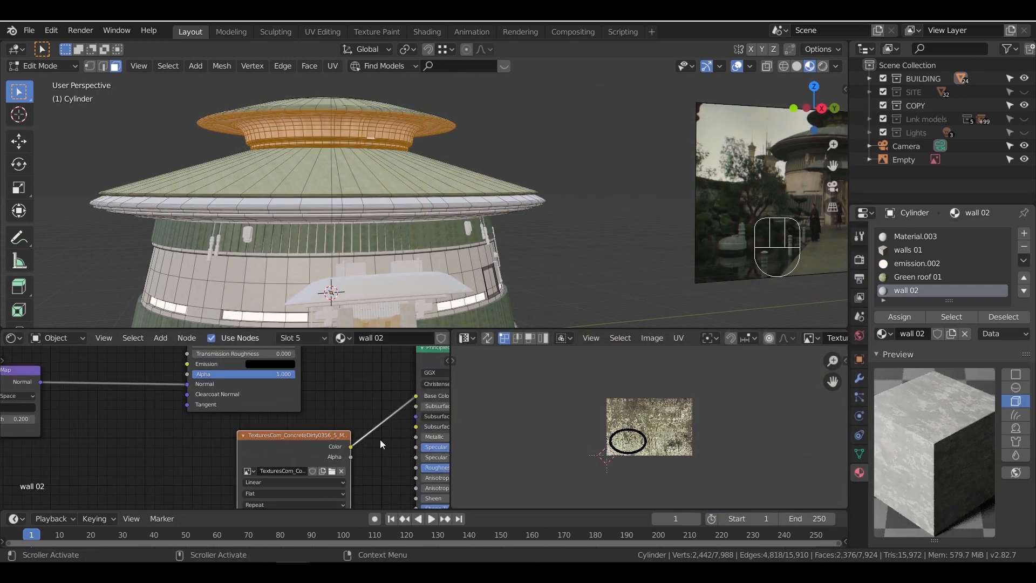
{"action": "scroll", "coordinate": [373, 425], "scroll_direction": "down", "scroll_amount": 5}
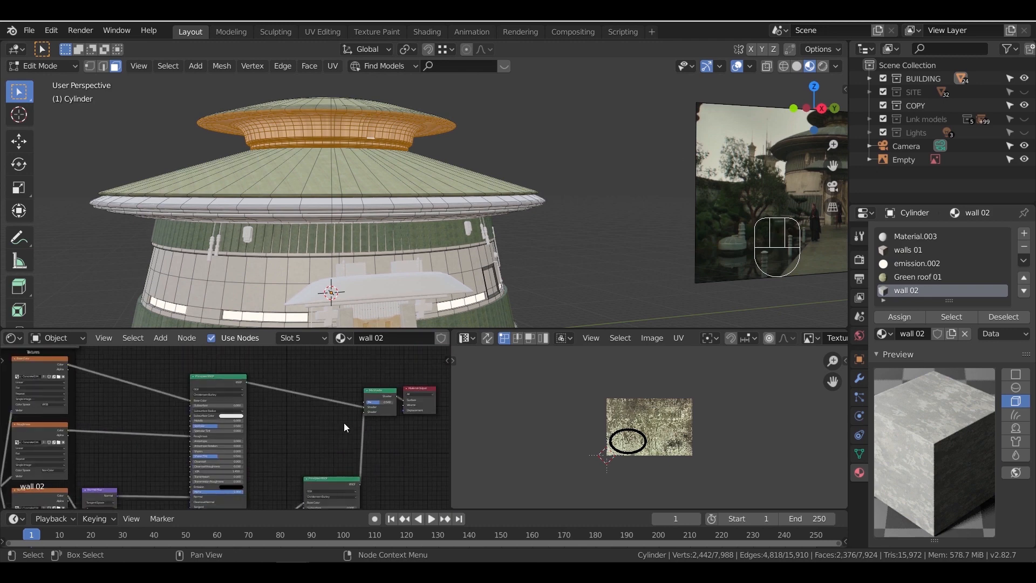
{"action": "middle_click_drag", "start_coordinate": [344, 423], "coordinate": [310, 407]}
{"action": "middle_click_drag", "start_coordinate": [346, 440], "coordinate": [320, 425]}
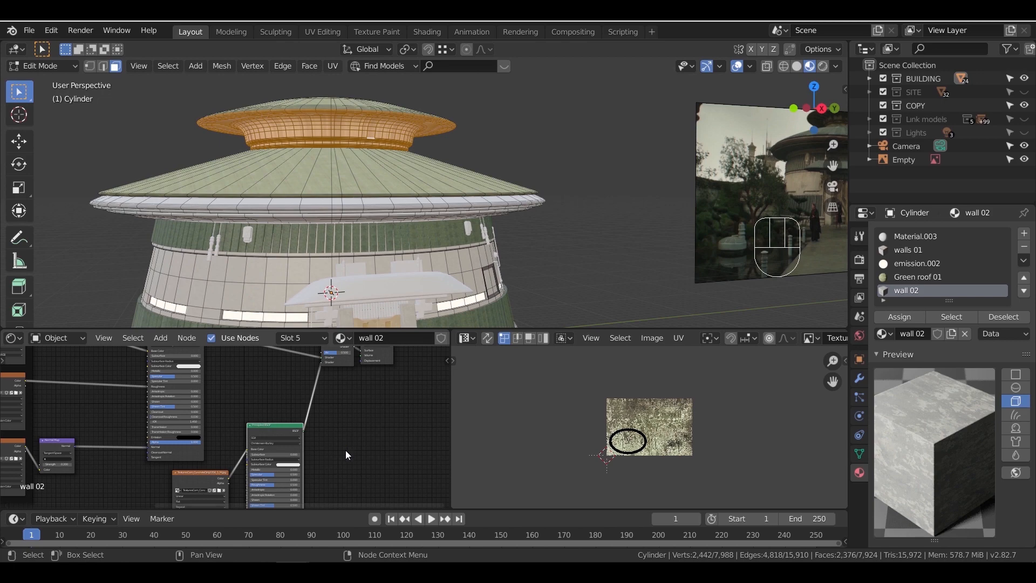
Unwrap the selected neck and underside faces of the top roof with Smart UV Project, keeping the 66° angle limit
{"action": "middle_click_drag", "start_coordinate": [377, 151], "coordinate": [411, 195]}
{"action": "scroll", "coordinate": [391, 157], "scroll_direction": "up", "scroll_amount": 3}
{"action": "key", "text": "Tab"}
{"action": "middle_click_drag", "start_coordinate": [411, 195], "coordinate": [410, 183]}
{"action": "key", "text": "Tab"}
{"action": "key", "text": "u"}
{"action": "left_click", "coordinate": [397, 180]}
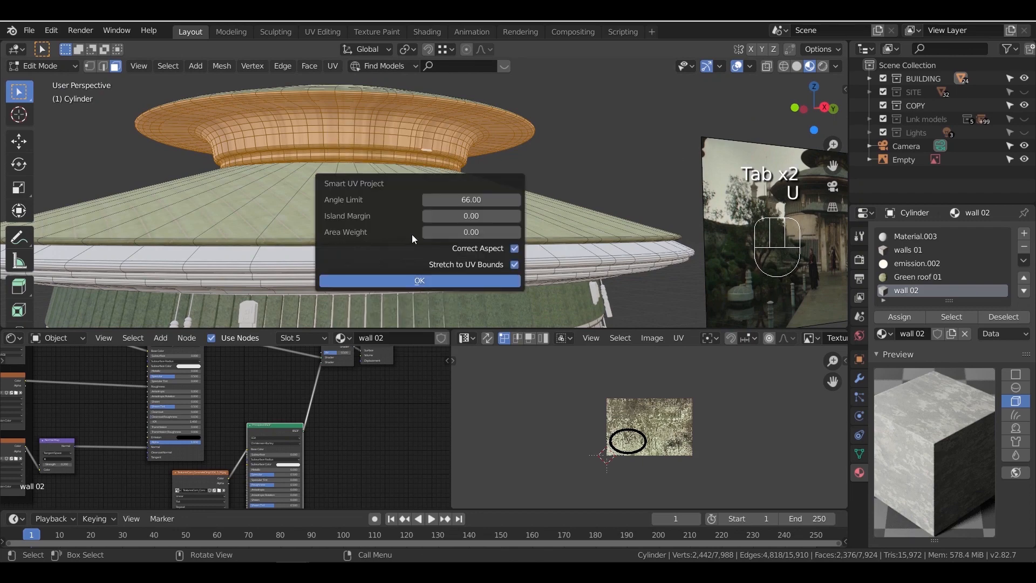
{"action": "left_click", "coordinate": [417, 281]}
{"action": "key", "text": "Tab"}
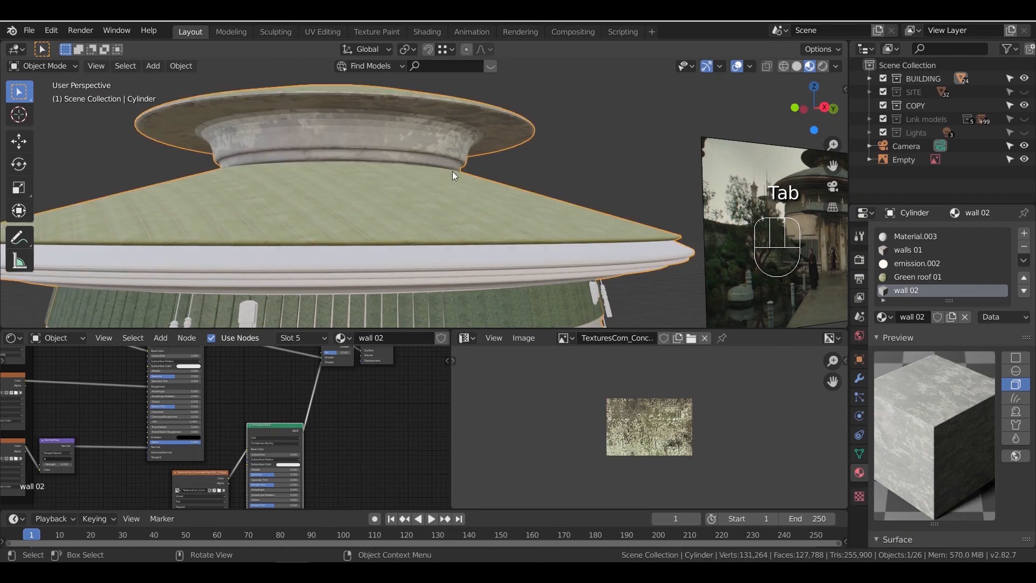
Select all UV islands of the roof neck and scale them up beyond the texture's bounds
{"action": "scroll", "coordinate": [457, 173], "scroll_direction": "up", "scroll_amount": 3}
{"action": "key", "text": "Tab"}
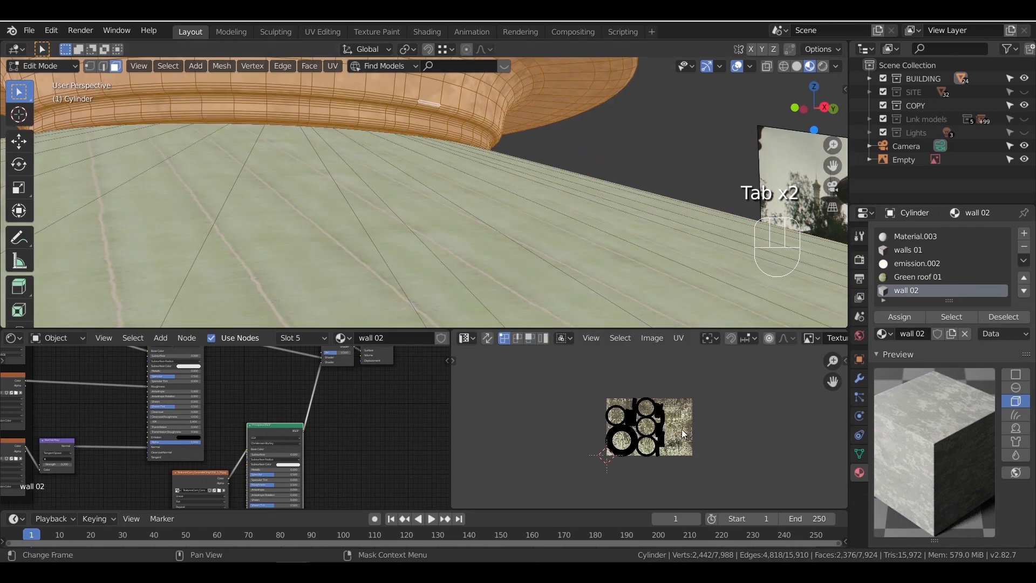
{"action": "key", "text": "a"}
{"action": "key", "text": "a"}
{"action": "key", "text": "a"}
{"action": "key", "text": "a"}
{"action": "key", "text": "s"}
{"action": "left_click", "coordinate": [532, 257]}
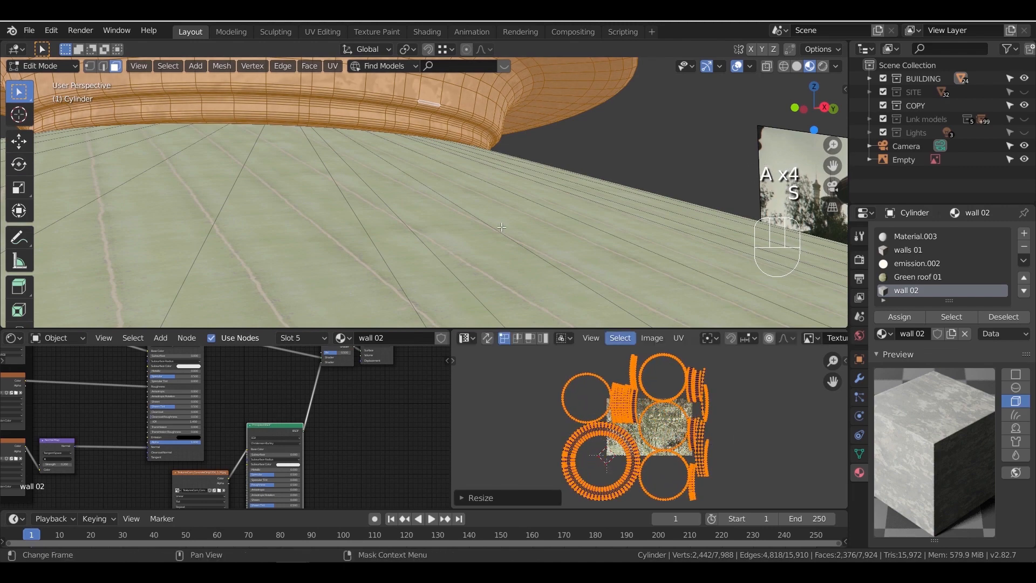
{"action": "key", "text": "Tab"}
Set the wall 02 Mix Shader's Fac to 0.633 to strengthen the dirty concrete layer
{"action": "scroll", "coordinate": [432, 229], "scroll_direction": "down", "scroll_amount": 4}
{"action": "middle_click_drag", "start_coordinate": [433, 229], "coordinate": [373, 292]}
{"action": "scroll", "coordinate": [423, 271], "scroll_direction": "up", "scroll_amount": 3}
{"action": "middle_click_drag", "start_coordinate": [380, 461], "coordinate": [446, 503]}
{"action": "scroll", "coordinate": [254, 381], "scroll_direction": "down", "scroll_amount": 1}
{"action": "middle_click_drag", "start_coordinate": [254, 381], "coordinate": [312, 499]}
{"action": "key", "text": "x"}
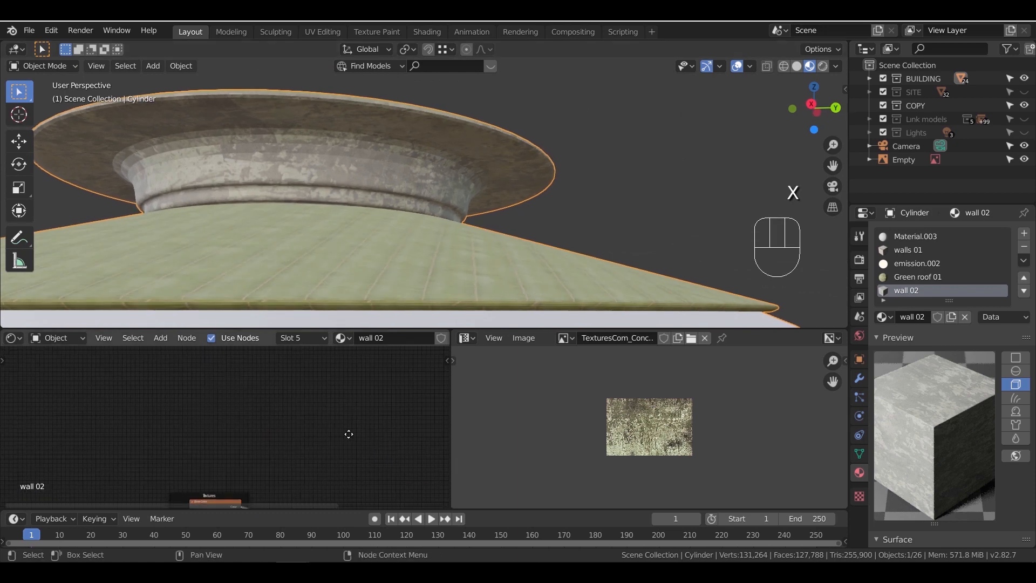
{"action": "middle_click_drag", "start_coordinate": [356, 442], "coordinate": [231, 327]}
{"action": "middle_click_drag", "start_coordinate": [331, 429], "coordinate": [287, 386]}
{"action": "scroll", "coordinate": [375, 445], "scroll_direction": "up", "scroll_amount": 1}
{"action": "scroll", "coordinate": [375, 442], "scroll_direction": "up", "scroll_amount": 1}
{"action": "middle_click_drag", "start_coordinate": [367, 442], "coordinate": [317, 454]}
{"action": "scroll", "coordinate": [316, 449], "scroll_direction": "up", "scroll_amount": 2}
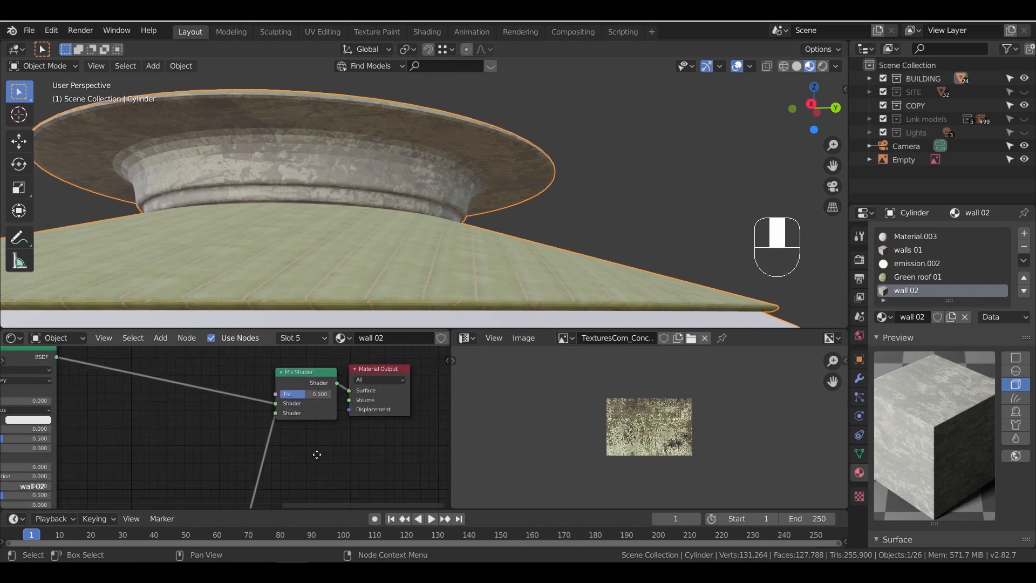
{"action": "scroll", "coordinate": [335, 454], "scroll_direction": "up", "scroll_amount": 2}
{"action": "left_click_drag", "start_coordinate": [332, 378], "coordinate": [362, 378]}
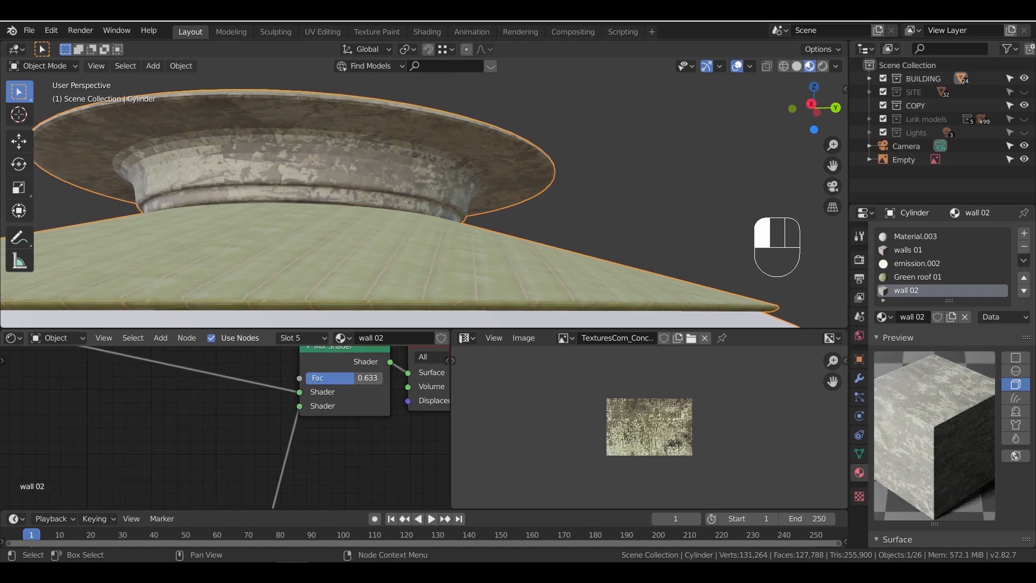
Scale the roof neck's UV islands up by about 1.5 and return to Object Mode
{"action": "key", "text": "Tab"}
{"action": "key", "text": "g"}
{"action": "key", "text": "Tab"}
{"action": "key", "text": "Tab"}
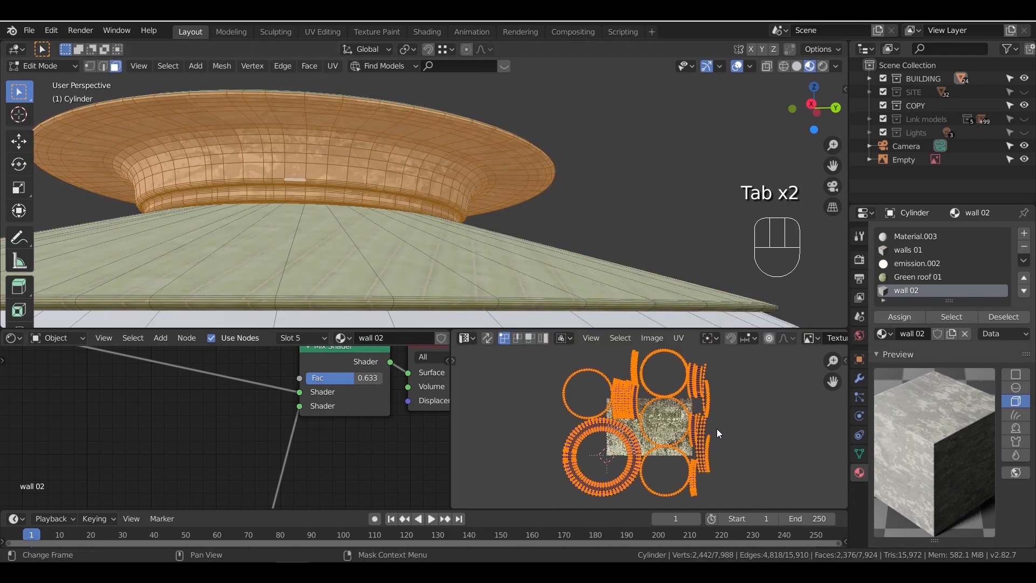
{"action": "key", "text": "s"}
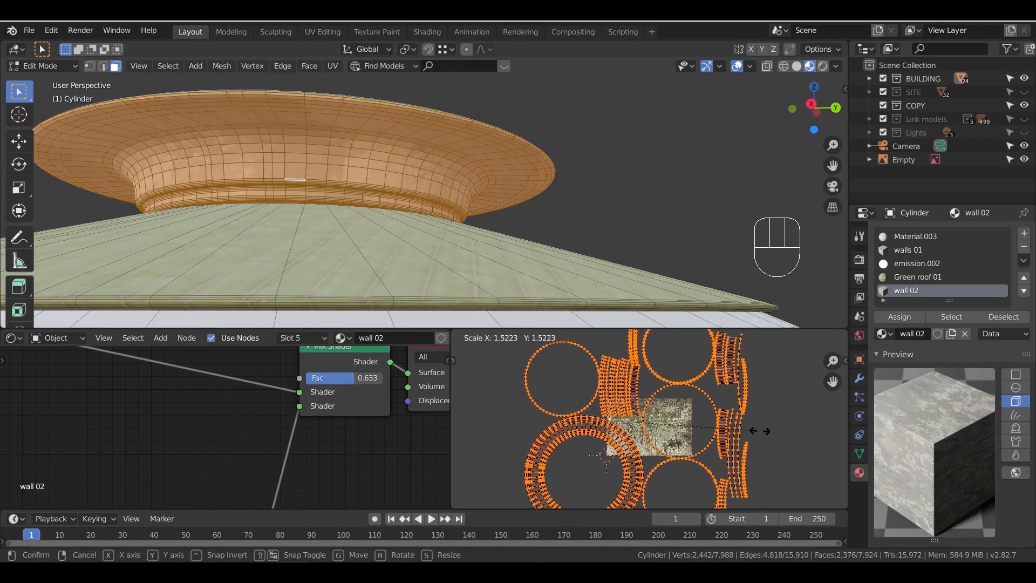
{"action": "left_click", "coordinate": [757, 434]}
{"action": "key", "text": "Tab"}
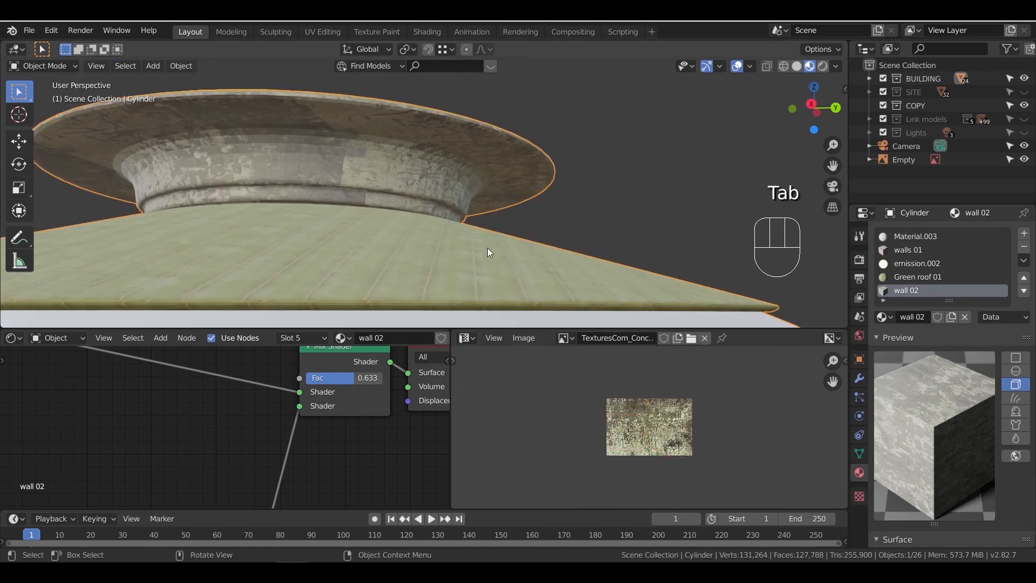
Scale the roof neck's UV islands down by about 0.47 and rotate them over the dirty concrete texture
{"action": "key", "text": "Tab"}
{"action": "key", "text": "s"}
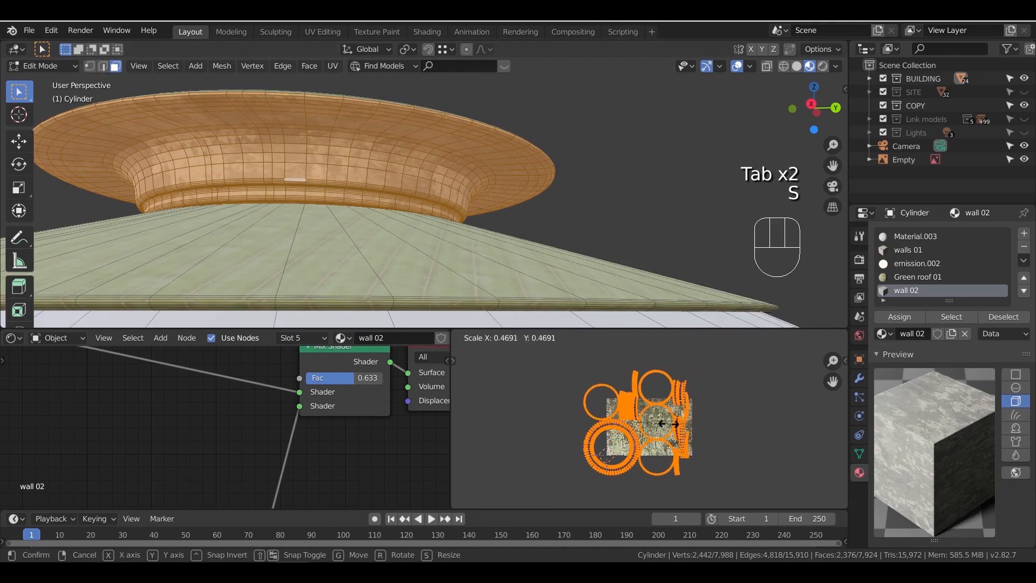
{"action": "left_click", "coordinate": [671, 427]}
{"action": "key", "text": "r"}
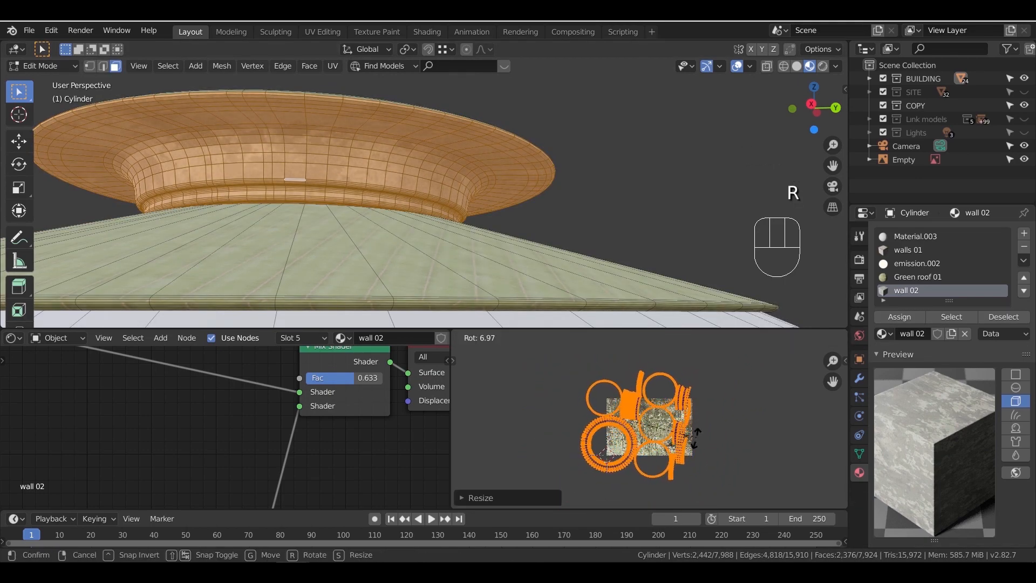
{"action": "left_click", "coordinate": [688, 442]}
{"action": "key", "text": "Tab"}
Open the building mesh for editing with the underside of the lower roof's overhang in close view
{"action": "middle_click_drag", "start_coordinate": [445, 266], "coordinate": [488, 290]}
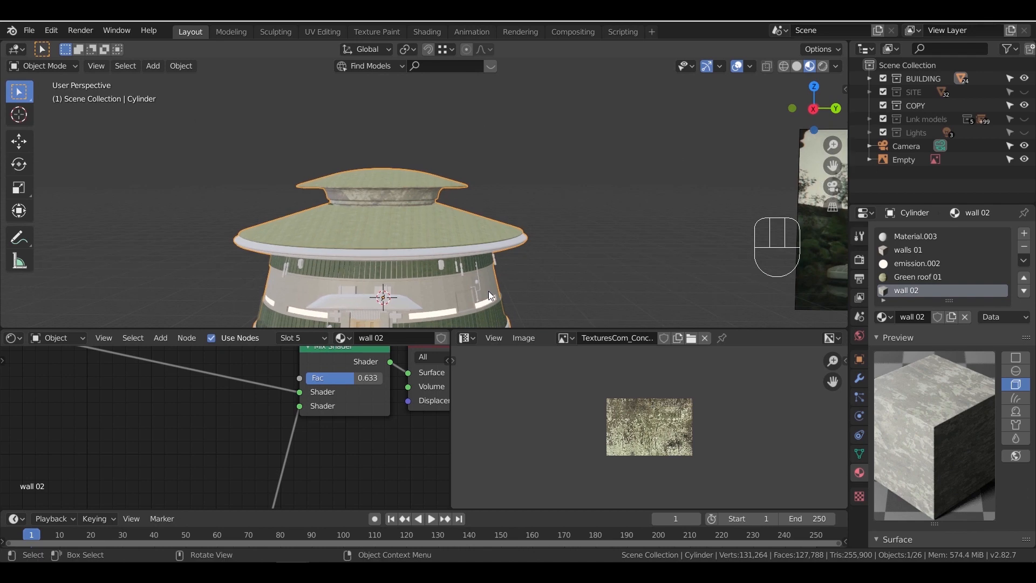
{"action": "middle_click_drag", "start_coordinate": [467, 256], "coordinate": [441, 186]}
{"action": "scroll", "coordinate": [467, 221], "scroll_direction": "up", "scroll_amount": 3}
{"action": "middle_click_drag", "start_coordinate": [469, 248], "coordinate": [465, 210]}
{"action": "mouse_move", "coordinate": [465, 211]}
{"action": "middle_mouse_down", "text": "shift"}
{"action": "mouse_move", "coordinate": [445, 243]}
{"action": "mouse_move", "coordinate": [471, 215]}
{"action": "middle_mouse_up", "text": "shift"}
{"action": "key", "text": "Tab"}
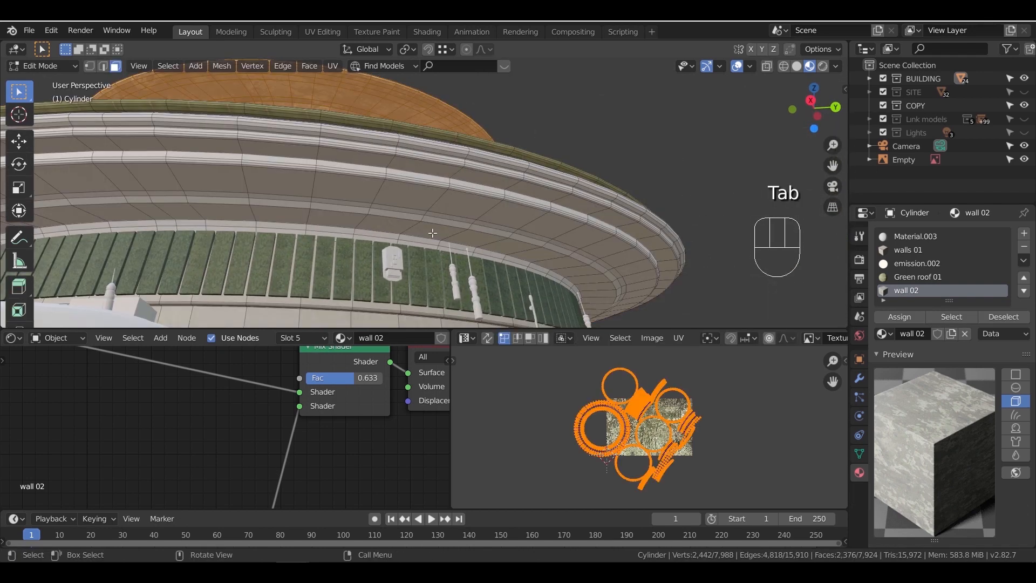
Select the inner face loop under the main roof overhang and grow the selection outward to just below the roof's outer rim
{"action": "left_click", "coordinate": [438, 232]}
{"action": "left_click", "coordinate": [438, 232], "text": "alt"}
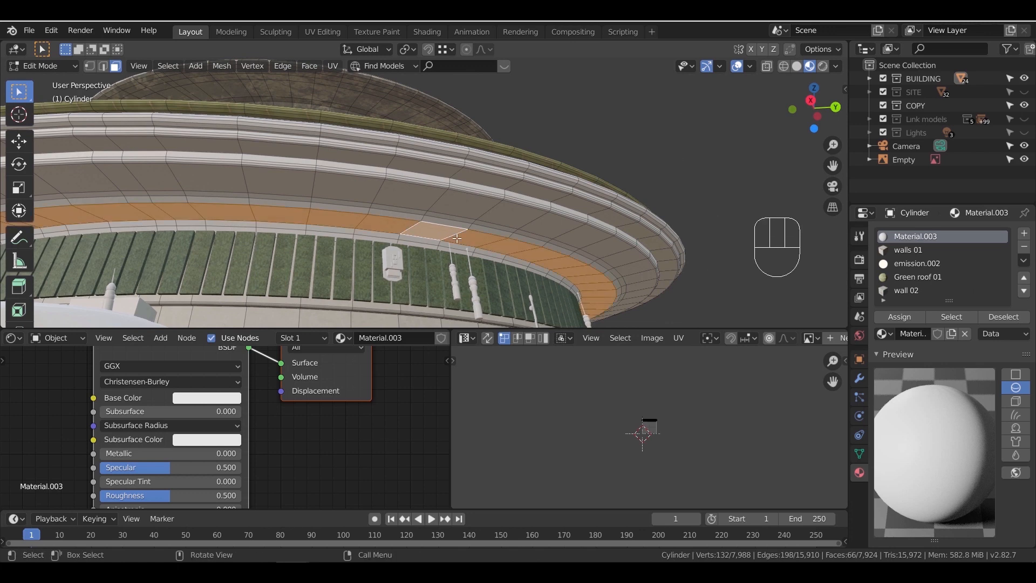
{"action": "key", "text": "ctrl+KP_Add"}
{"action": "key", "text": "ctrl+KP_Add"}
{"action": "key", "text": "ctrl+KP_Add"}
{"action": "key", "text": "ctrl+KP_Add"}
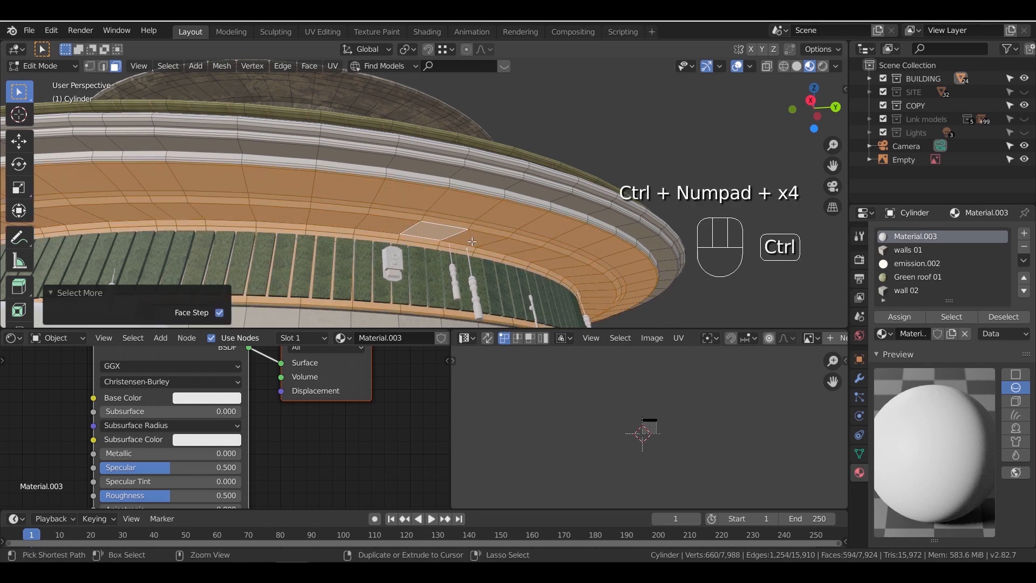
{"action": "key", "text": "ctrl+KP_Add"}
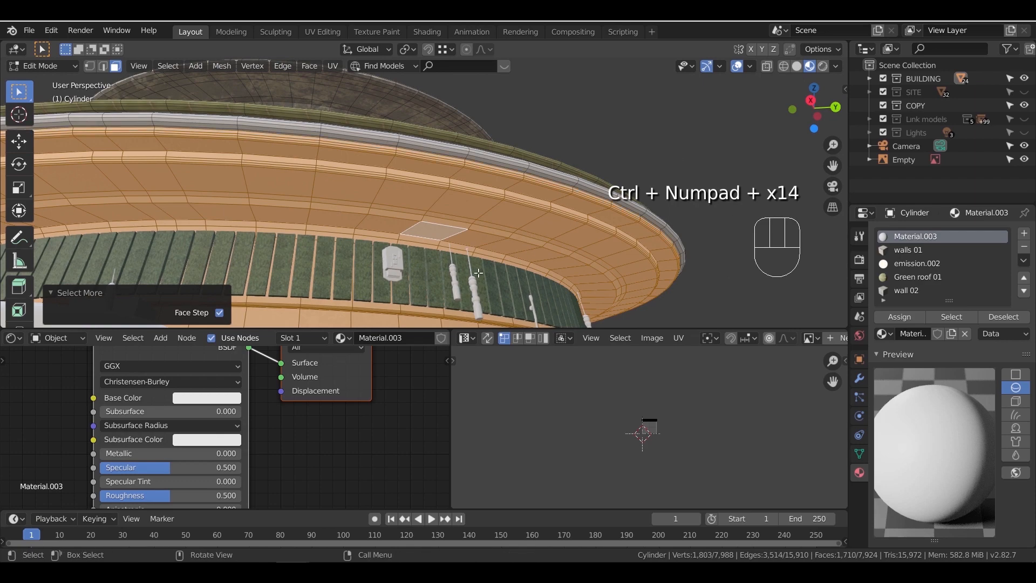
Remove the faces that use the walls 01 material from the selection
{"action": "scroll", "coordinate": [479, 272], "scroll_direction": "down", "scroll_amount": 5}
{"action": "left_click", "coordinate": [914, 250]}
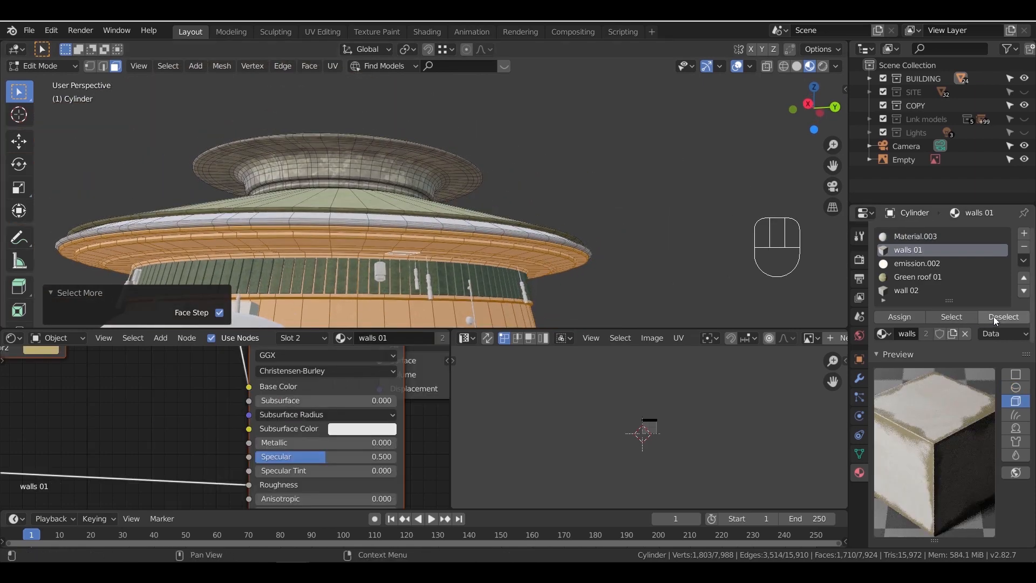
{"action": "left_click", "coordinate": [994, 320]}
In a wireframe front view, deselect all faces below the roof overhang, keeping only the overhang's underside selected
{"action": "middle_click_drag", "start_coordinate": [586, 275], "coordinate": [525, 213], "text": "shift"}
{"action": "scroll", "coordinate": [525, 213], "scroll_direction": "up", "scroll_amount": 5}
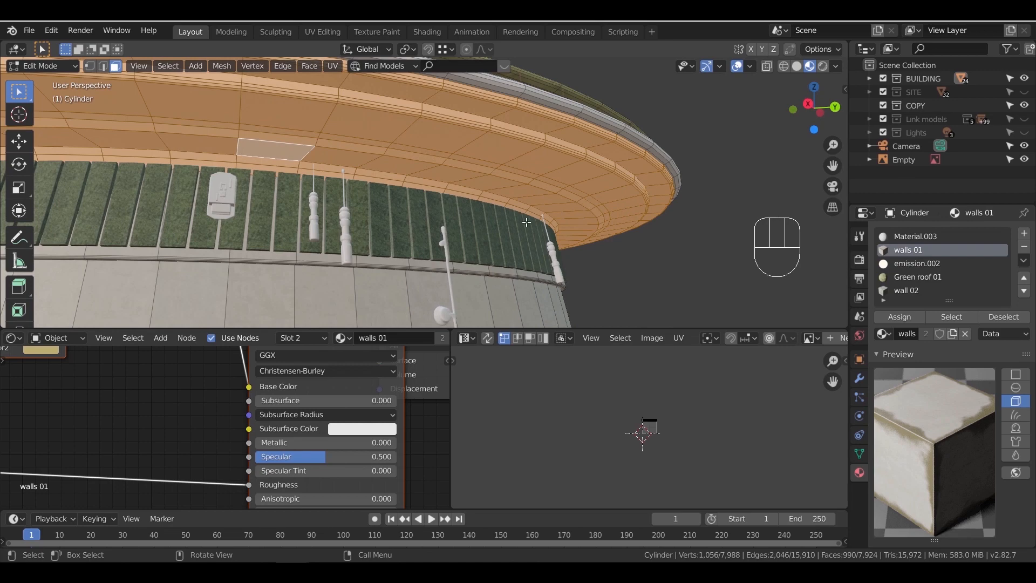
{"action": "scroll", "coordinate": [526, 222], "scroll_direction": "down", "scroll_amount": 2}
{"action": "scroll", "coordinate": [428, 223], "scroll_direction": "up", "scroll_amount": 4}
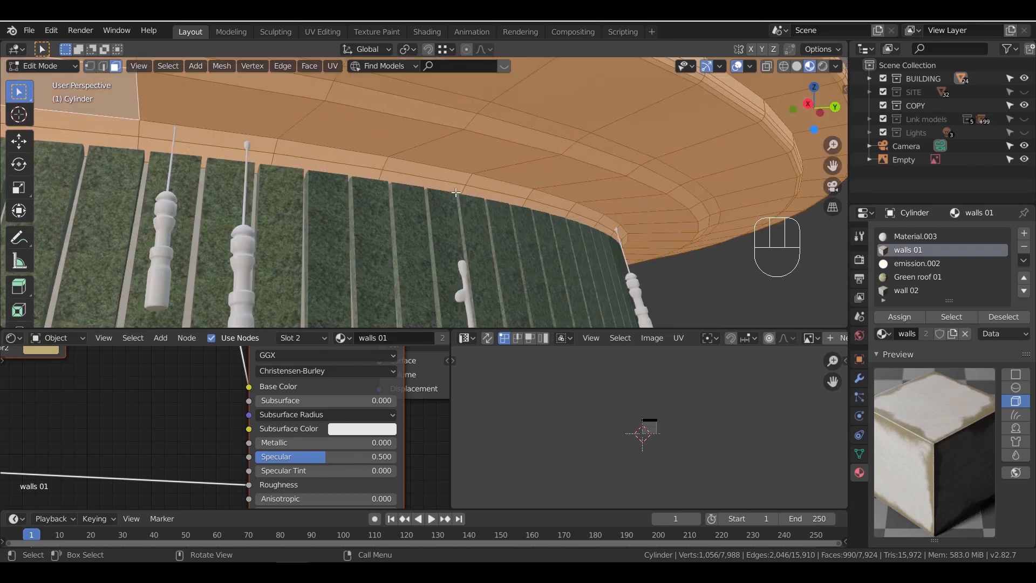
{"action": "scroll", "coordinate": [457, 195], "scroll_direction": "down", "scroll_amount": 4}
{"action": "middle_click_drag", "start_coordinate": [457, 194], "coordinate": [420, 209]}
{"action": "key", "text": "KP_1"}
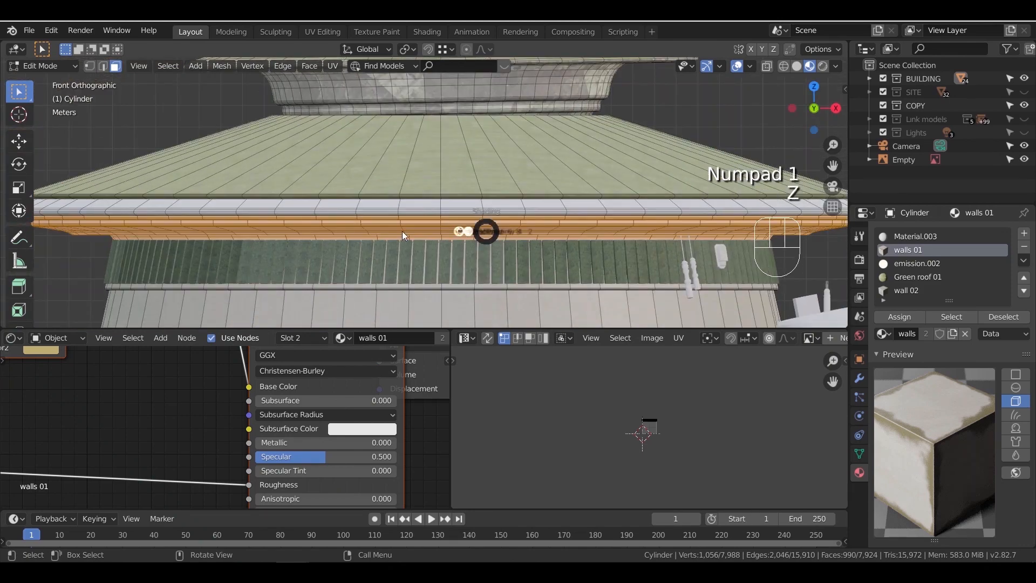
{"action": "left_click", "coordinate": [461, 231]}
{"action": "scroll", "coordinate": [439, 192], "scroll_direction": "down", "scroll_amount": 5}
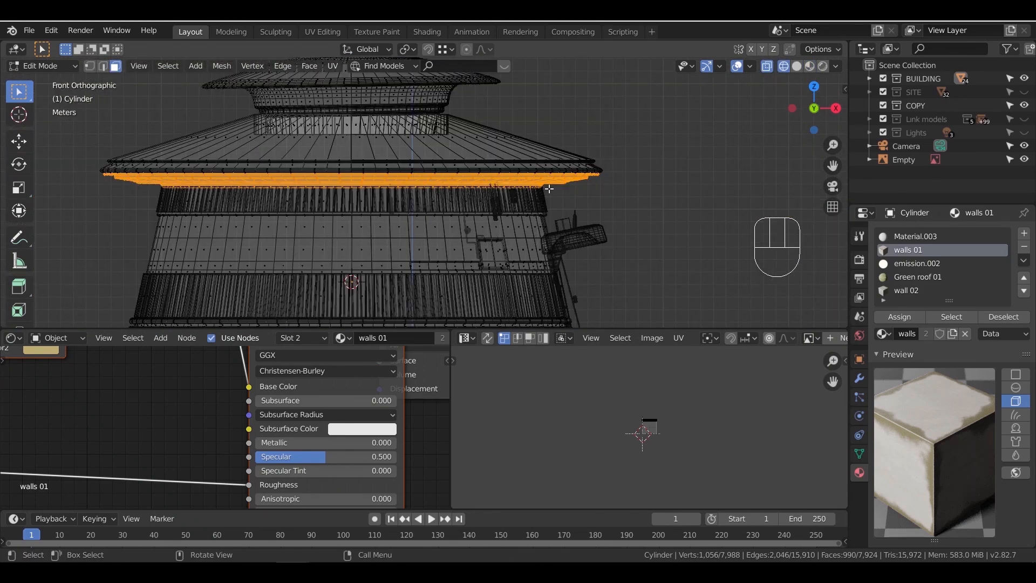
{"action": "left_click_drag", "start_coordinate": [533, 194], "coordinate": [148, 284], "text": "ctrl"}
{"action": "left_click_drag", "start_coordinate": [615, 270], "coordinate": [104, 184], "text": "ctrl"}
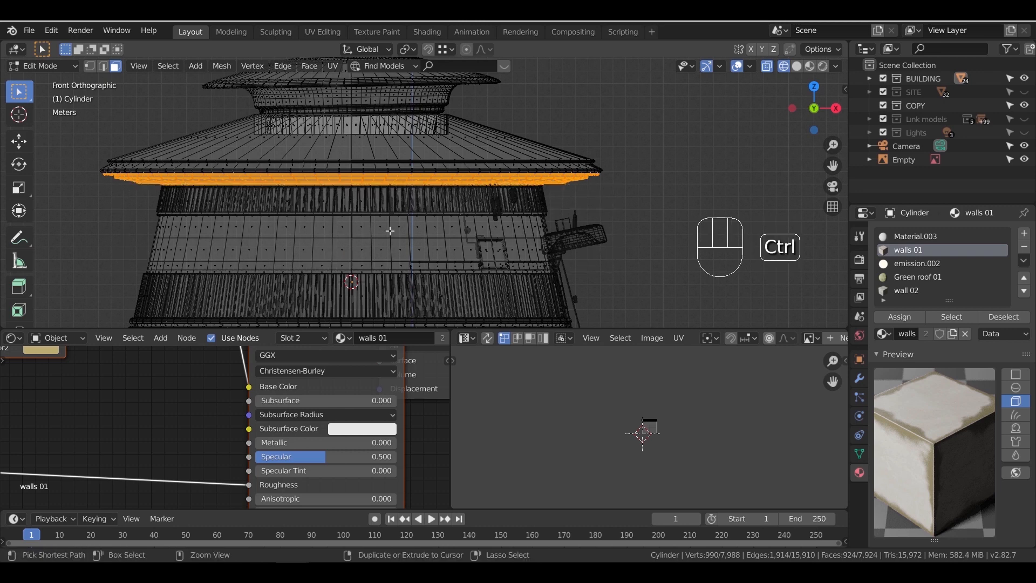
{"action": "mouse_move", "coordinate": [620, 271]}
{"action": "left_mouse_down", "text": "ctrl"}
{"action": "mouse_move", "coordinate": [383, 204]}
{"action": "mouse_move", "coordinate": [79, 180]}
{"action": "left_mouse_up", "text": "ctrl"}
In solid shading, add the missing inner face loops of the overhang's underside to the selection
{"action": "mouse_move", "coordinate": [642, 216]}
{"action": "middle_mouse_down"}
{"action": "mouse_move", "coordinate": [628, 202]}
{"action": "mouse_move", "coordinate": [596, 208]}
{"action": "middle_mouse_up"}
{"action": "key", "text": "z"}
{"action": "scroll", "coordinate": [599, 181], "scroll_direction": "up", "scroll_amount": 2}
{"action": "mouse_move", "coordinate": [598, 143]}
{"action": "middle_mouse_down", "text": "shift"}
{"action": "mouse_move", "coordinate": [587, 214]}
{"action": "mouse_move", "coordinate": [612, 207]}
{"action": "middle_mouse_up", "text": "shift"}
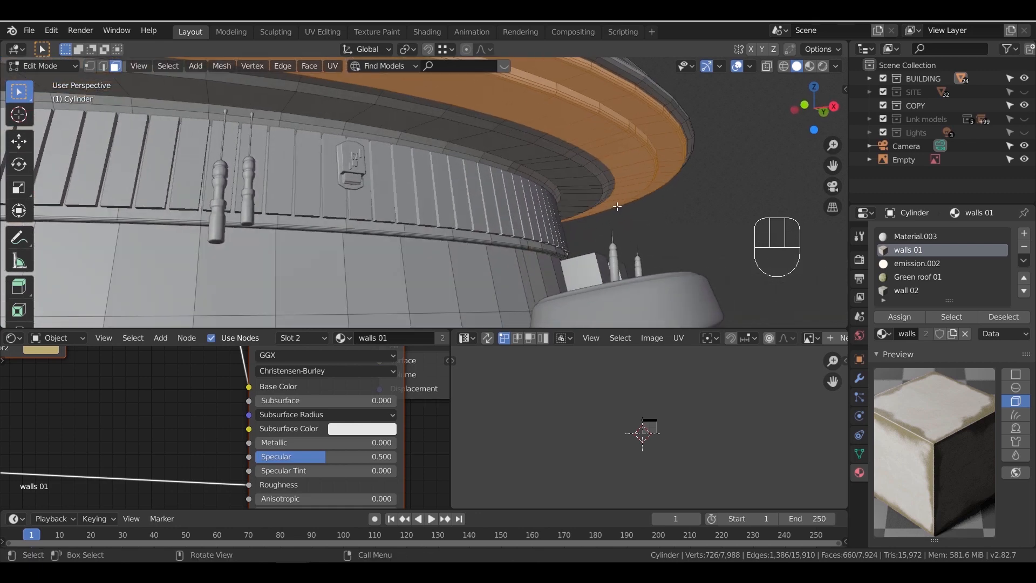
{"action": "left_click", "coordinate": [605, 170], "text": "ctrl+alt"}
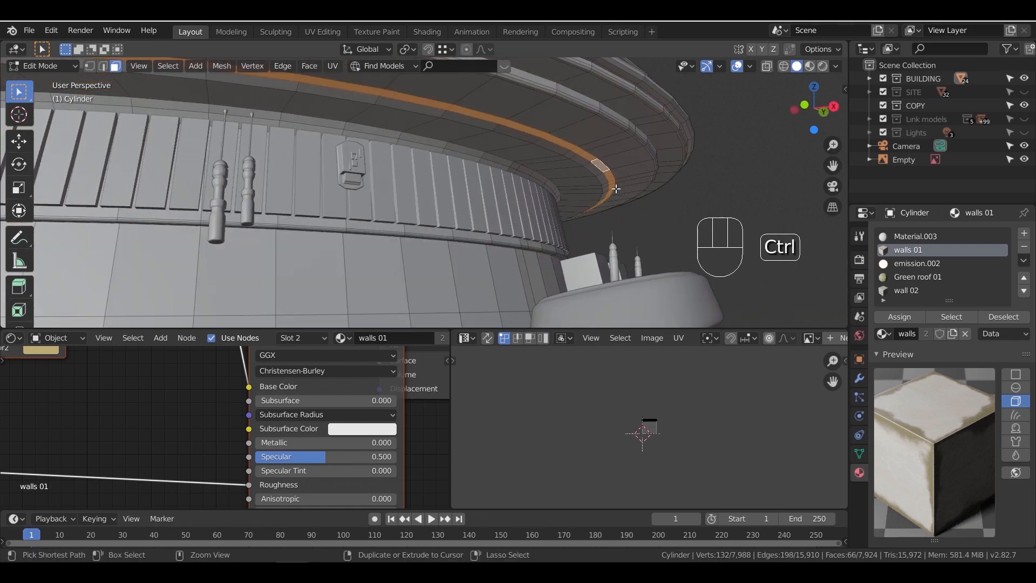
{"action": "key", "text": "ctrl+z"}
{"action": "left_click", "coordinate": [606, 178], "text": "ctrl+shift"}
{"action": "left_click", "coordinate": [599, 175], "text": "alt+shift"}
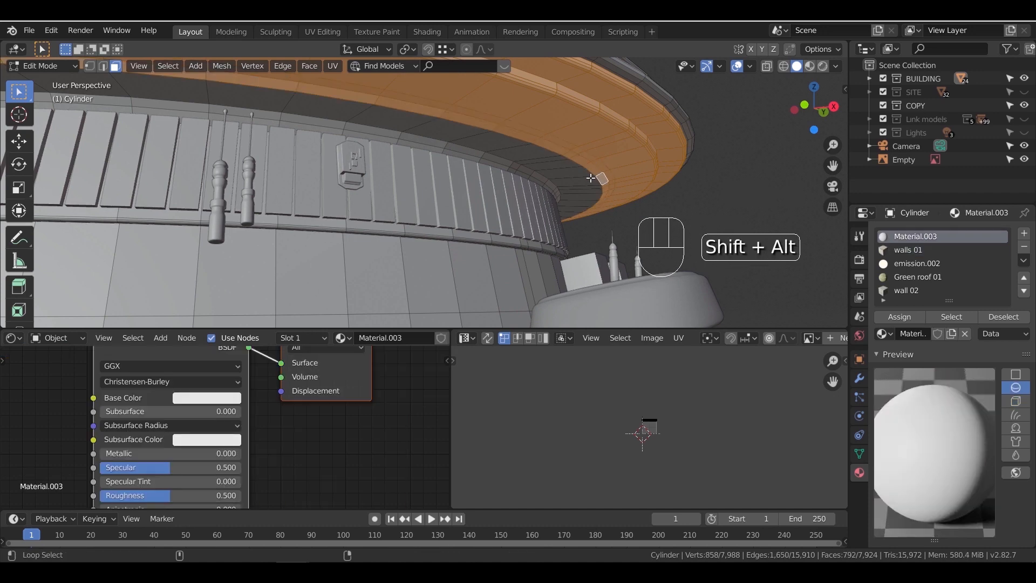
{"action": "left_click", "coordinate": [589, 181], "text": "alt+shift"}
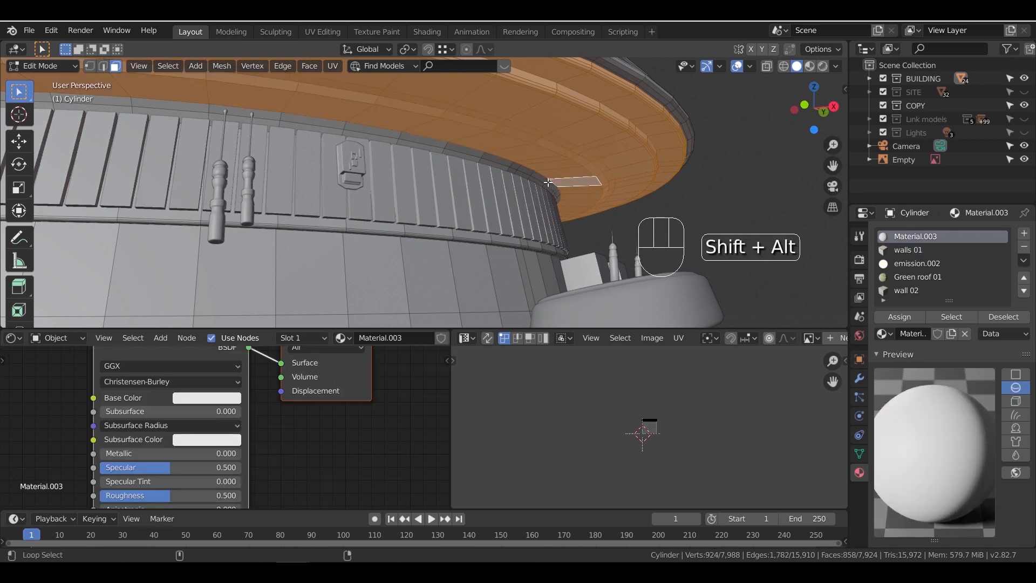
Assign the wall 02 material to the selected underside faces and show the viewport in material preview shading
{"action": "left_click", "coordinate": [913, 291]}
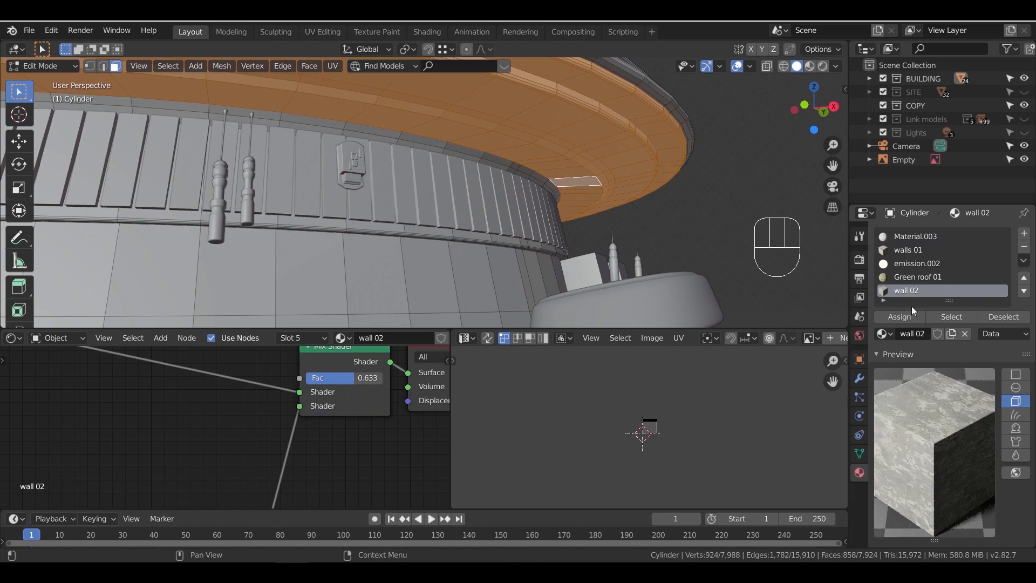
{"action": "left_click", "coordinate": [889, 316]}
{"action": "middle_click_drag", "start_coordinate": [531, 170], "coordinate": [583, 176]}
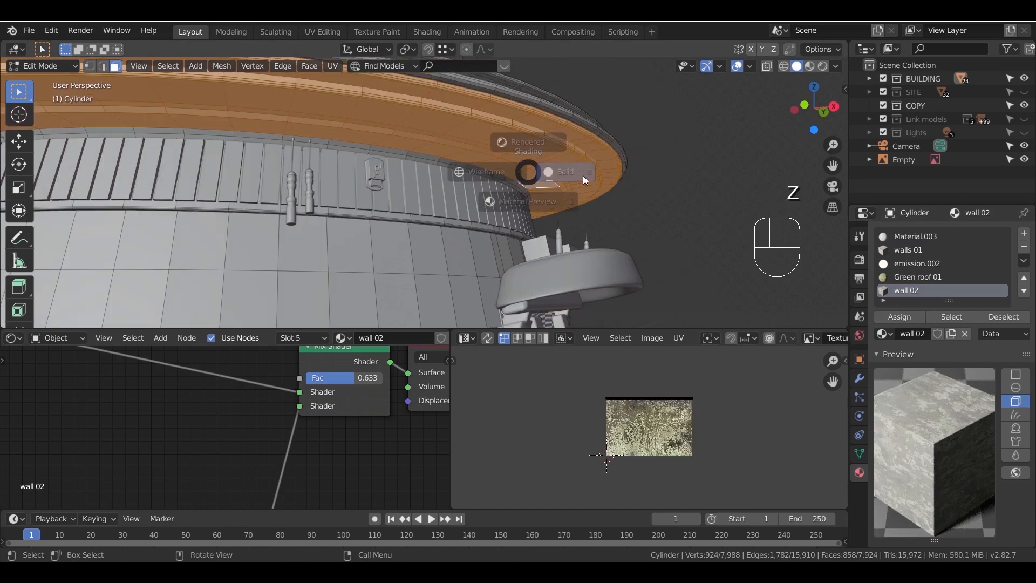
{"action": "key", "text": "z"}
{"action": "middle_click_drag", "start_coordinate": [559, 232], "coordinate": [595, 192]}
{"action": "scroll", "coordinate": [595, 191], "scroll_direction": "down", "scroll_amount": 3}
{"action": "scroll", "coordinate": [595, 192], "scroll_direction": "up", "scroll_amount": 3}
Unwrap the overhang's underside with Smart UV Project at its default settings and select all resulting UVs
{"action": "key", "text": "u"}
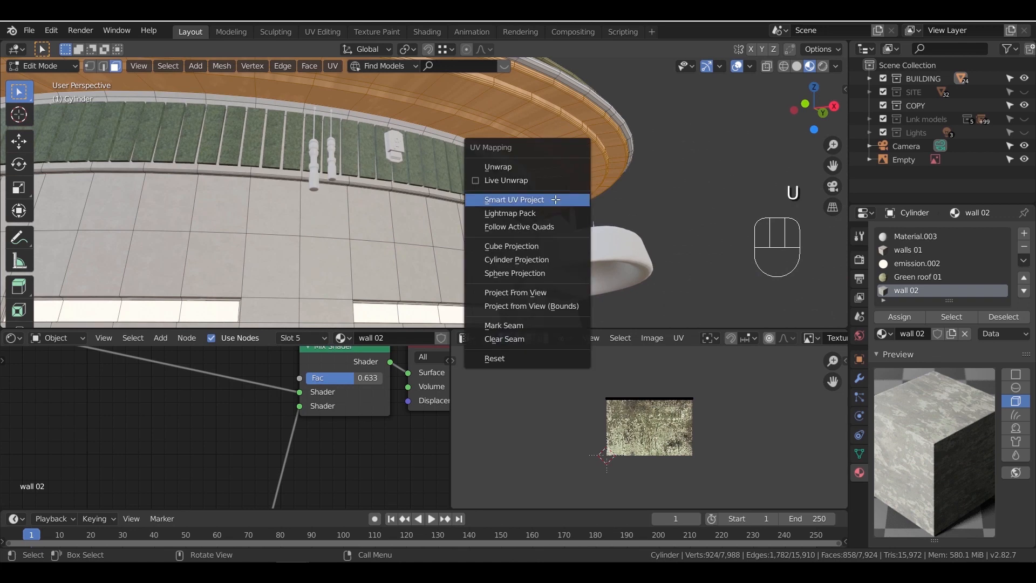
{"action": "left_click", "coordinate": [556, 200]}
{"action": "left_click", "coordinate": [549, 295]}
{"action": "key", "text": "a"}
{"action": "key", "text": "s"}
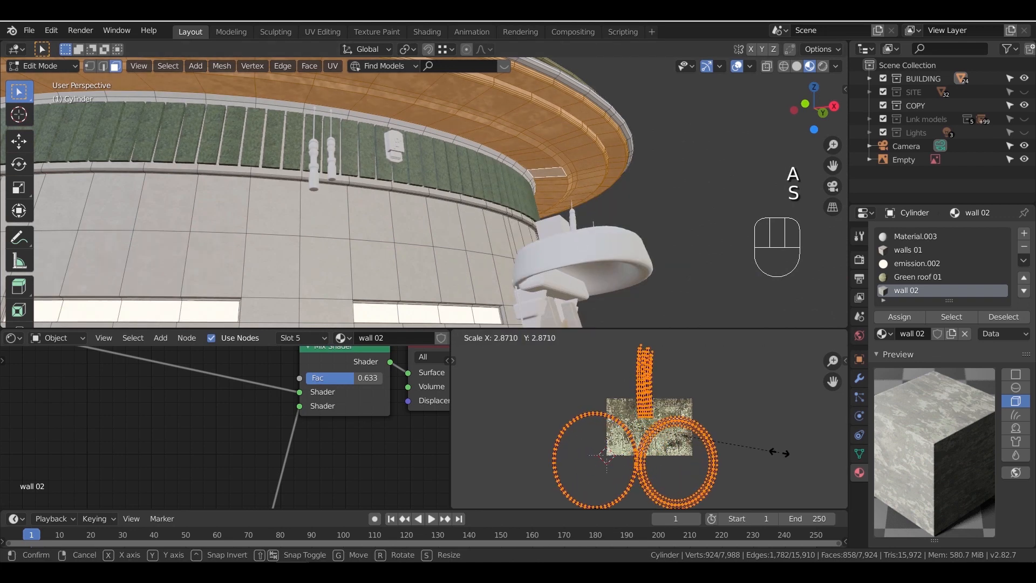
{"action": "key", "text": "2"}
{"action": "key", "text": "Return"}
{"action": "key", "text": "Tab"}
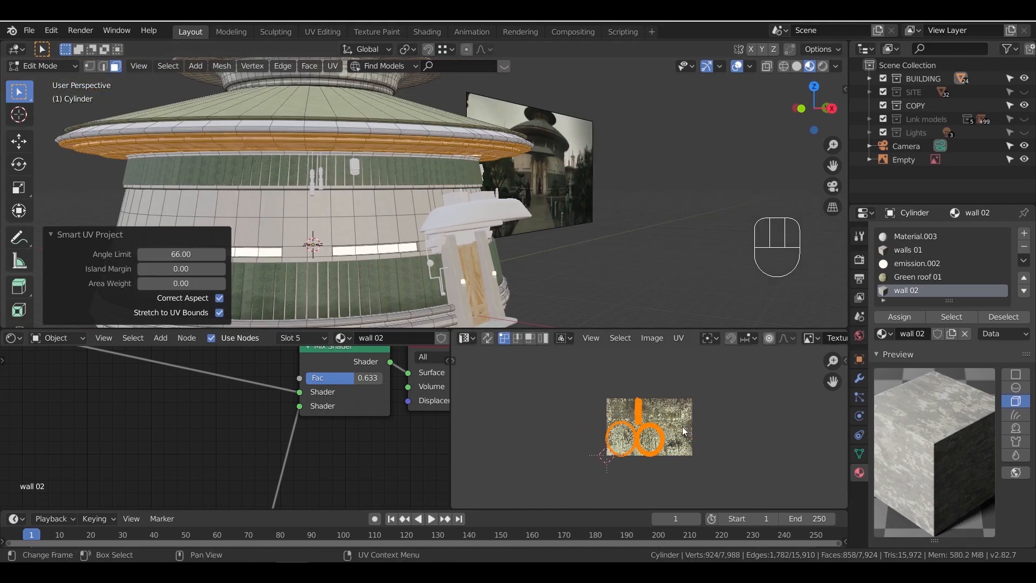
Scale up the underside's UV islands in two passes so the wall 02 texture repeats more finely, and check it in Object Mode
{"action": "key", "text": "s"}
{"action": "left_click", "coordinate": [726, 433]}
{"action": "middle_click_drag", "start_coordinate": [499, 232], "coordinate": [498, 189]}
{"action": "middle_click_drag", "start_coordinate": [497, 189], "coordinate": [501, 221], "text": "shift"}
{"action": "scroll", "coordinate": [502, 221], "scroll_direction": "up", "scroll_amount": 3}
{"action": "middle_click_drag", "start_coordinate": [502, 221], "coordinate": [534, 238]}
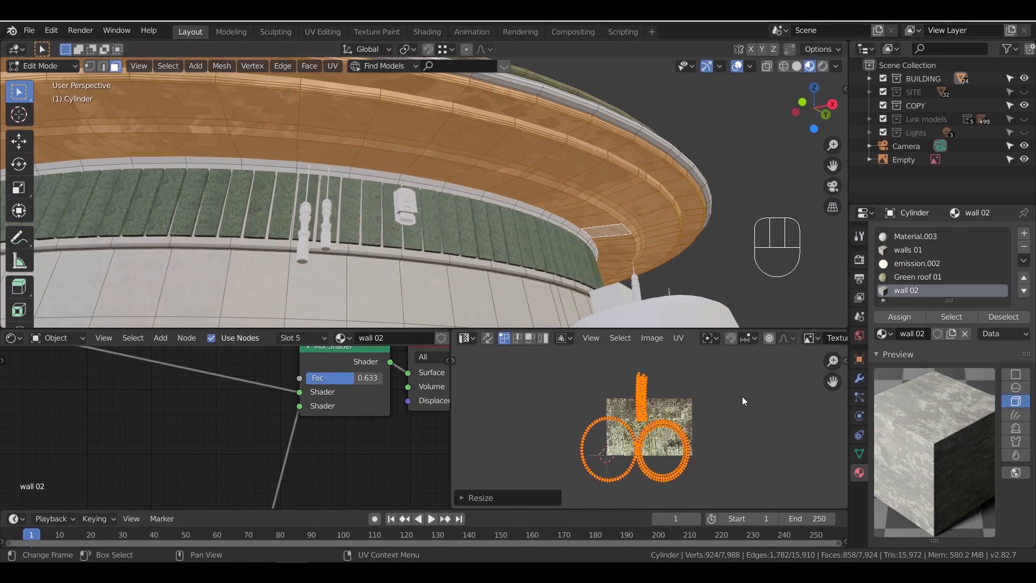
{"action": "key", "text": "s"}
{"action": "left_click", "coordinate": [753, 427]}
{"action": "key", "text": "Tab"}
{"action": "middle_click_drag", "start_coordinate": [594, 205], "coordinate": [534, 238]}
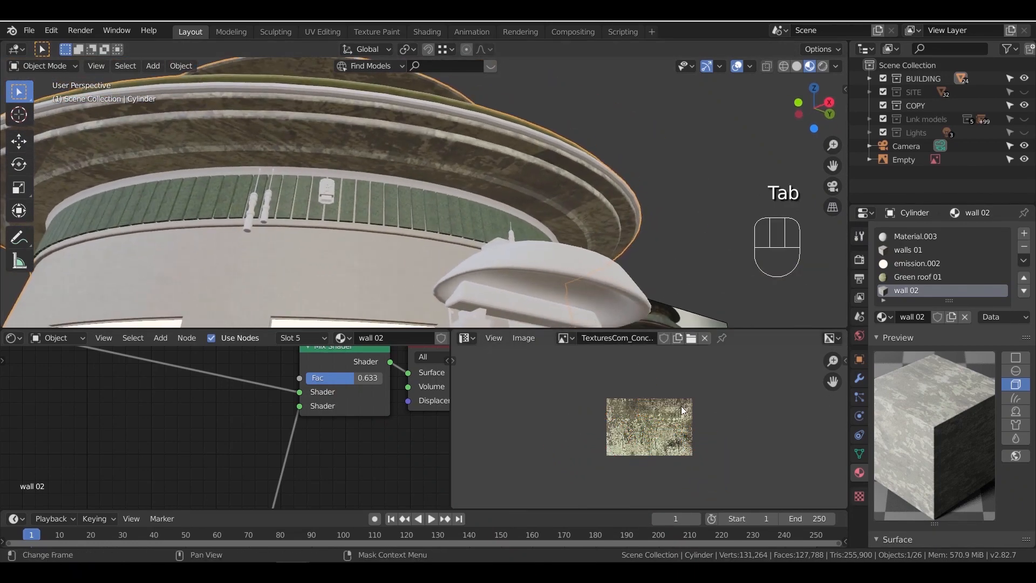
Rotate the underside's UV islands counterclockwise over the concrete texture and return to Object Mode
{"action": "key", "text": "Tab"}
{"action": "key", "text": "r"}
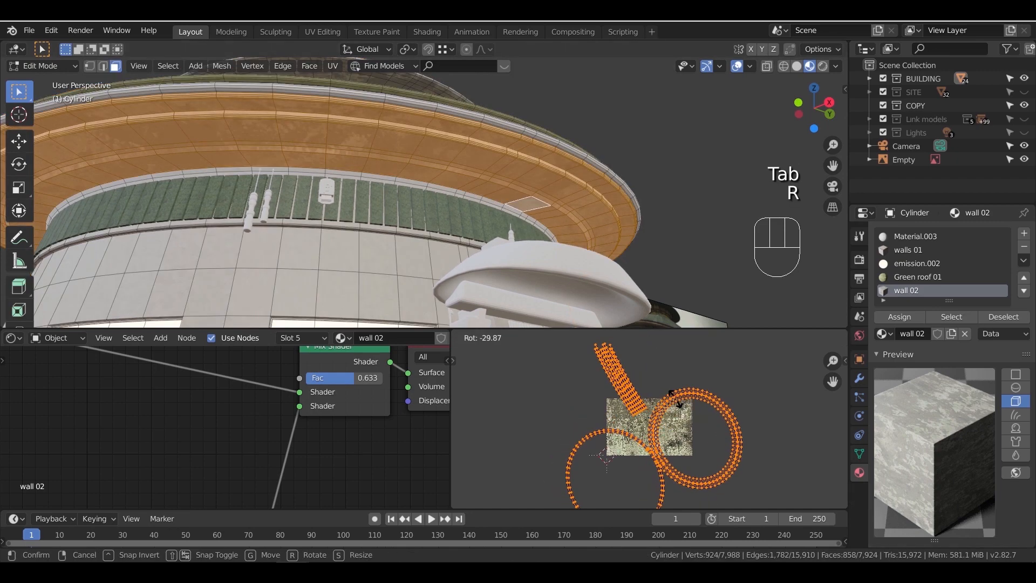
{"action": "left_click", "coordinate": [663, 398]}
{"action": "key", "text": "Tab"}
{"action": "middle_click_drag", "start_coordinate": [464, 156], "coordinate": [494, 207]}
{"action": "scroll", "coordinate": [490, 197], "scroll_direction": "down", "scroll_amount": 3}
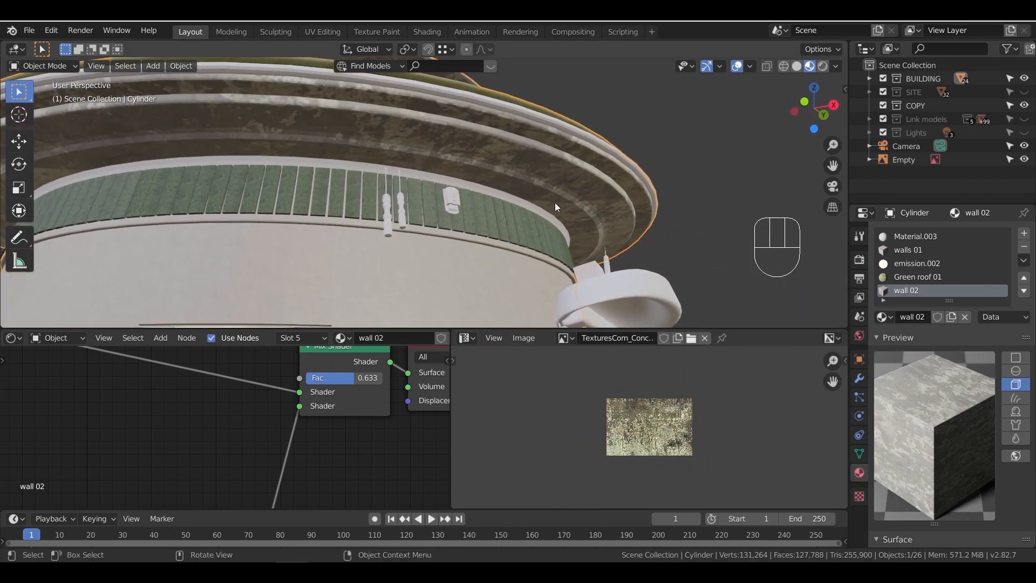
Select a face on the white outer rim of the main roof in Edit Mode and grow the selection three times
{"action": "scroll", "coordinate": [553, 203], "scroll_direction": "down", "scroll_amount": 2}
{"action": "middle_click_drag", "start_coordinate": [551, 204], "coordinate": [508, 210], "text": "shift"}
{"action": "mouse_move", "coordinate": [507, 190]}
{"action": "middle_mouse_down"}
{"action": "mouse_move", "coordinate": [504, 208]}
{"action": "mouse_move", "coordinate": [526, 231]}
{"action": "mouse_move", "coordinate": [522, 186]}
{"action": "middle_mouse_up"}
{"action": "scroll", "coordinate": [482, 203], "scroll_direction": "up", "scroll_amount": 2}
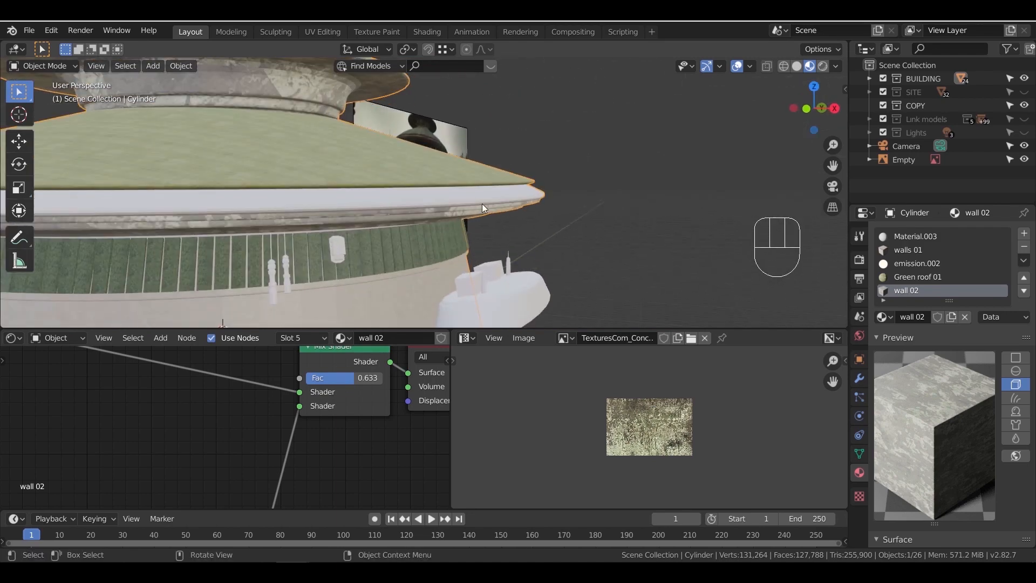
{"action": "left_click", "coordinate": [482, 205]}
{"action": "key", "text": "Tab"}
{"action": "scroll", "coordinate": [518, 232], "scroll_direction": "up", "scroll_amount": 5}
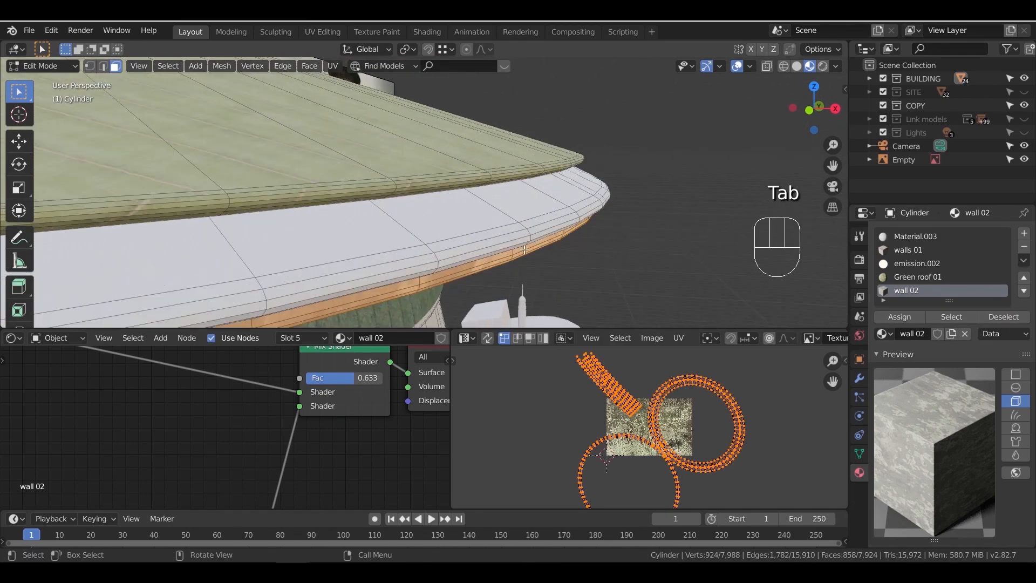
{"action": "left_click", "coordinate": [516, 246]}
{"action": "key", "text": "ctrl+KP_Add"}
{"action": "key", "text": "ctrl+KP_Add"}
{"action": "key", "text": "ctrl+KP_Add"}
{"action": "scroll", "coordinate": [389, 141], "scroll_direction": "down", "scroll_amount": 4}
{"action": "middle_click_drag", "start_coordinate": [394, 162], "coordinate": [406, 128]}
Remove the faces that use the wall 02 and Green roof 01 materials from the rim selection
{"action": "left_click", "coordinate": [915, 290]}
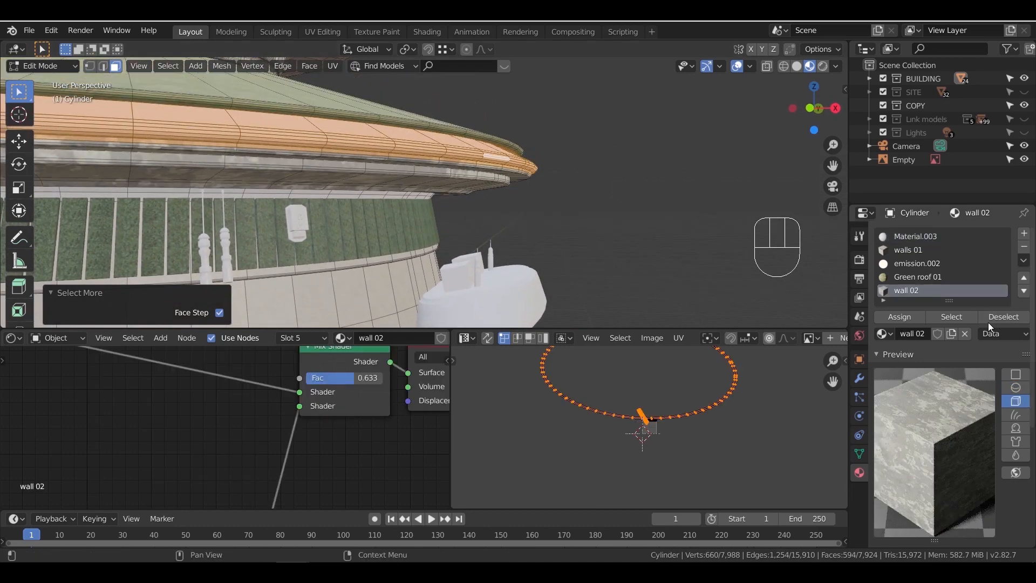
{"action": "left_click", "coordinate": [992, 319]}
{"action": "left_click", "coordinate": [928, 277]}
{"action": "left_click", "coordinate": [992, 318]}
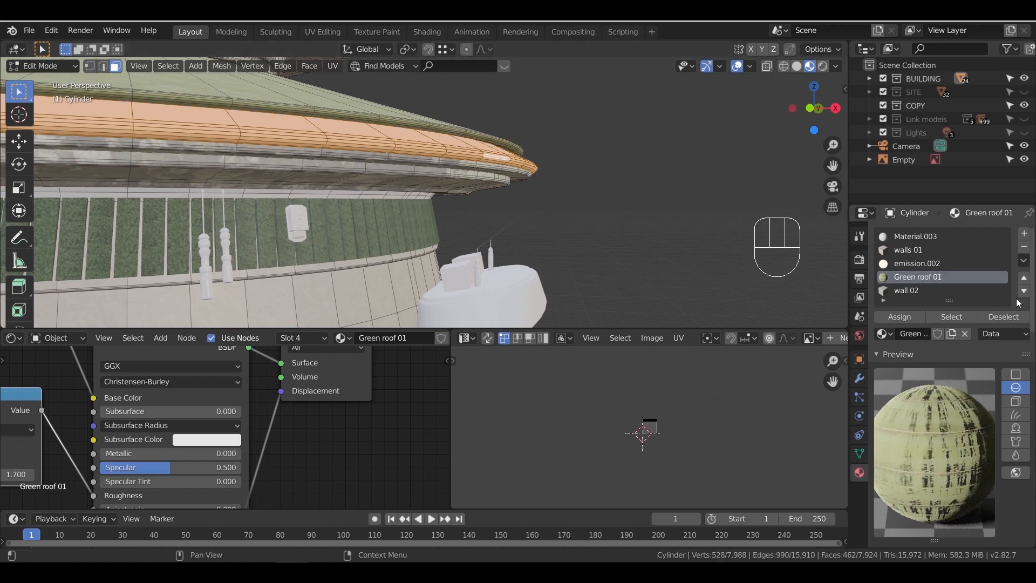
Add a material slot to the cylinder with a new material named wall 03
{"action": "left_click", "coordinate": [1023, 235]}
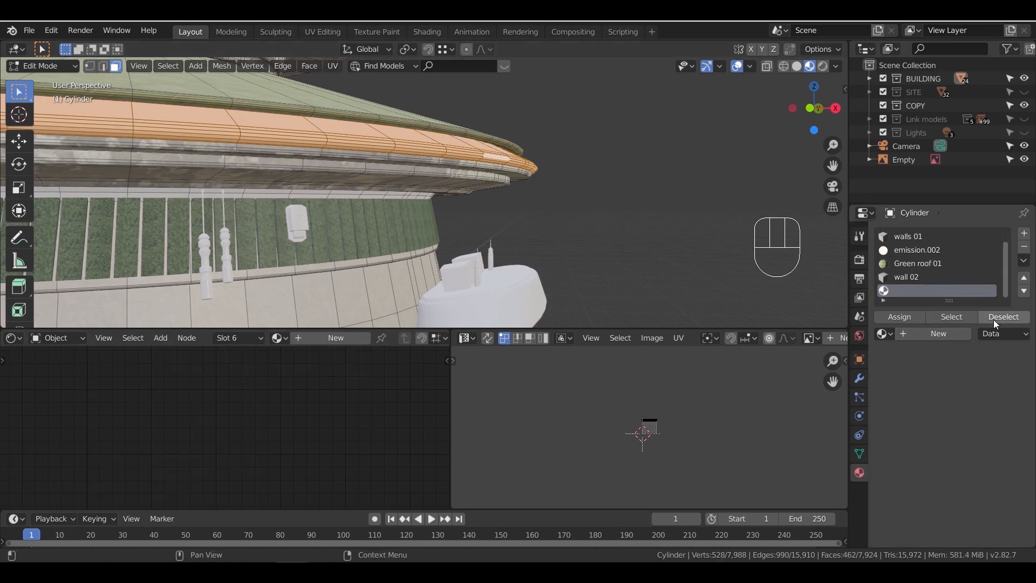
{"action": "left_click", "coordinate": [948, 333]}
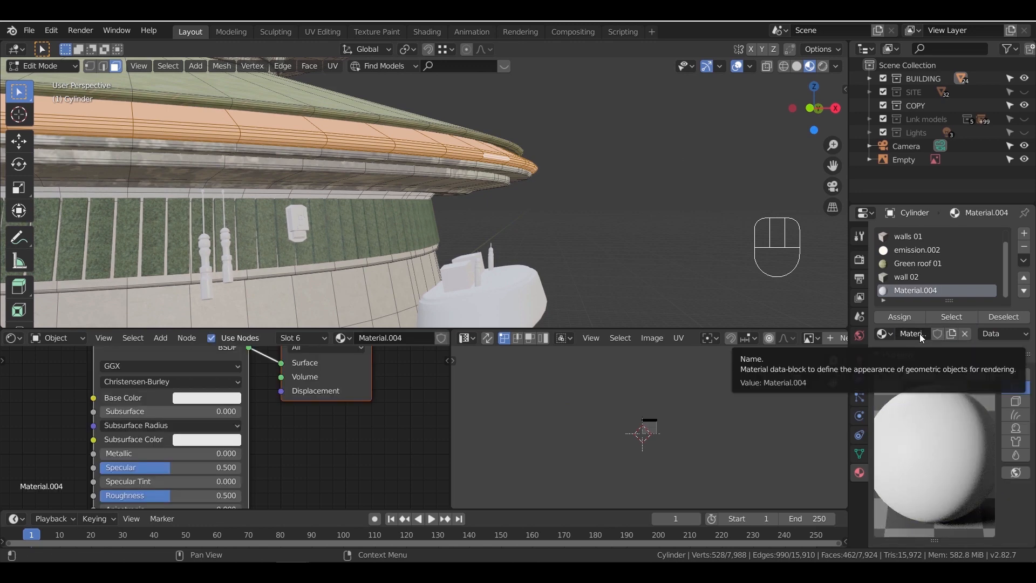
{"action": "left_click", "coordinate": [919, 333]}
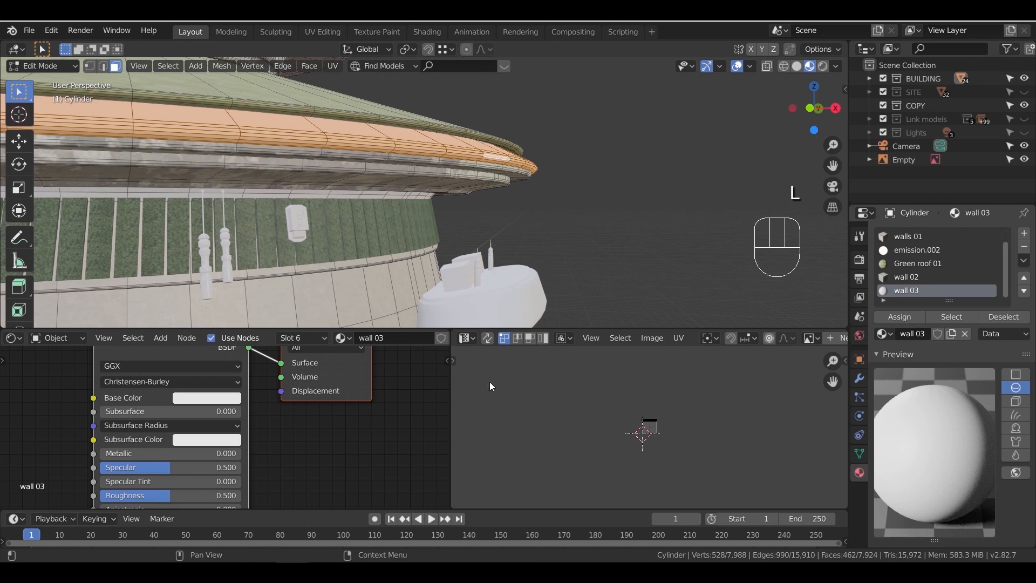
Add an Image Texture node beside the Principled BSDF in the wall 03 material
{"action": "scroll", "coordinate": [351, 435], "scroll_direction": "down", "scroll_amount": 3}
{"action": "middle_click_drag", "start_coordinate": [329, 435], "coordinate": [499, 435]}
{"action": "scroll", "coordinate": [252, 435], "scroll_direction": "up", "scroll_amount": 1}
{"action": "key", "text": "shift+a"}
{"action": "mouse_move", "coordinate": [248, 436]}
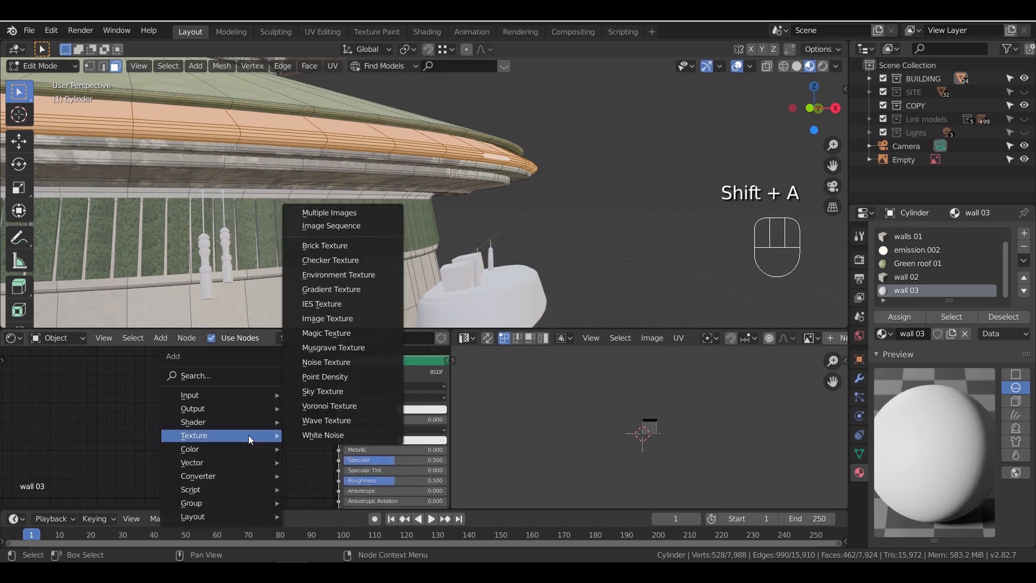
{"action": "left_click", "coordinate": [322, 319]}
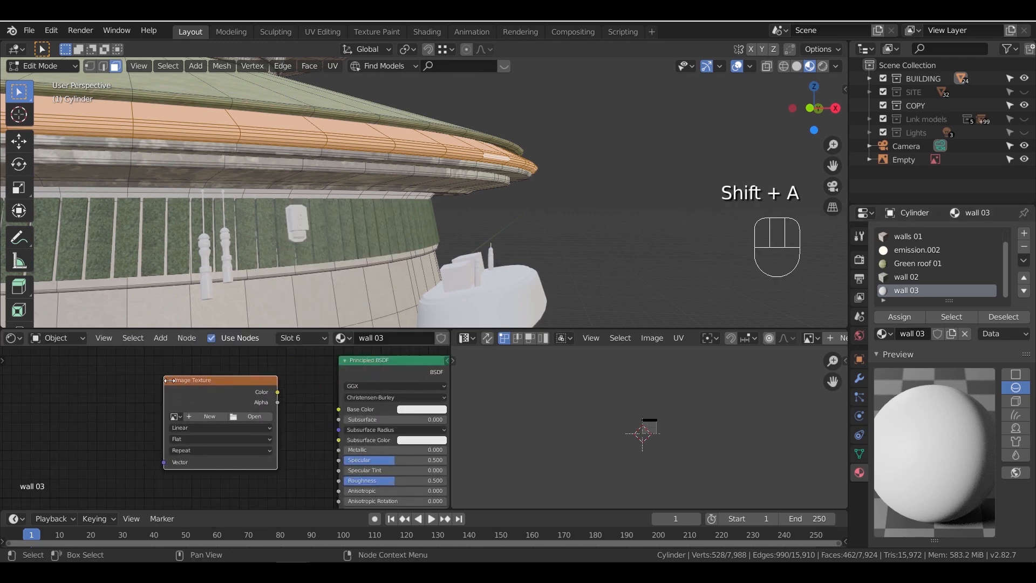
Load TexturesCom_Metal_BronzePatina_1K_albedo.psd from the Textures folder into the Image Texture node and link its color to the Principled BSDF's Base Color
{"action": "left_click", "coordinate": [247, 415]}
{"action": "left_click", "coordinate": [220, 316]}
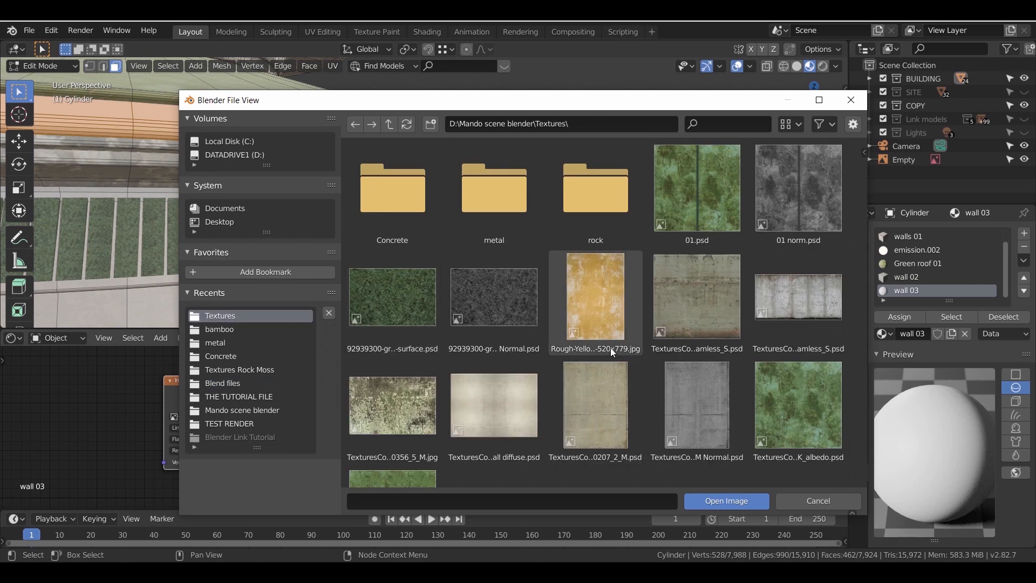
{"action": "left_click", "coordinate": [613, 348]}
{"action": "scroll", "coordinate": [613, 347], "scroll_direction": "down", "scroll_amount": 2}
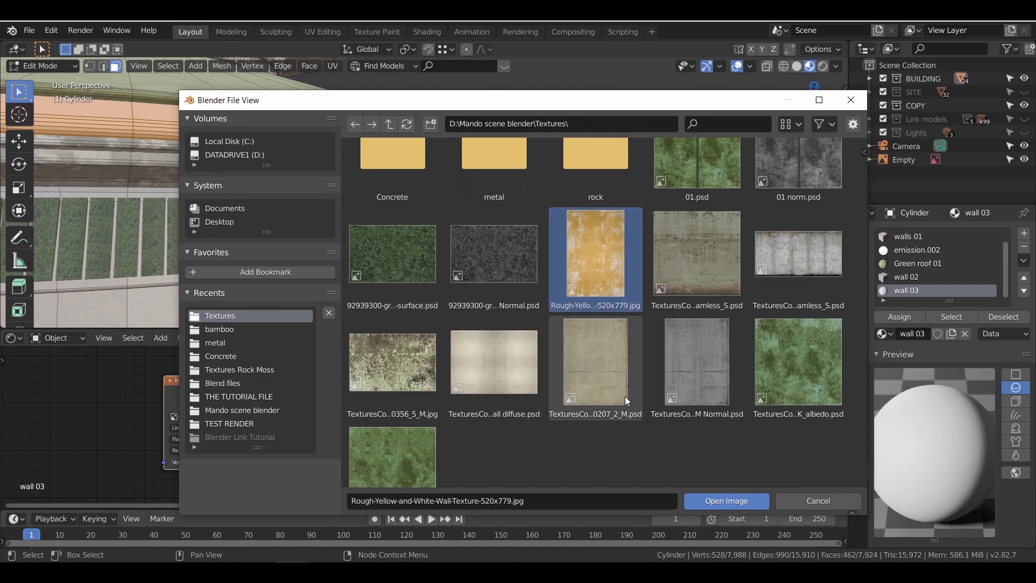
{"action": "left_click", "coordinate": [610, 381]}
{"action": "left_click", "coordinate": [674, 380]}
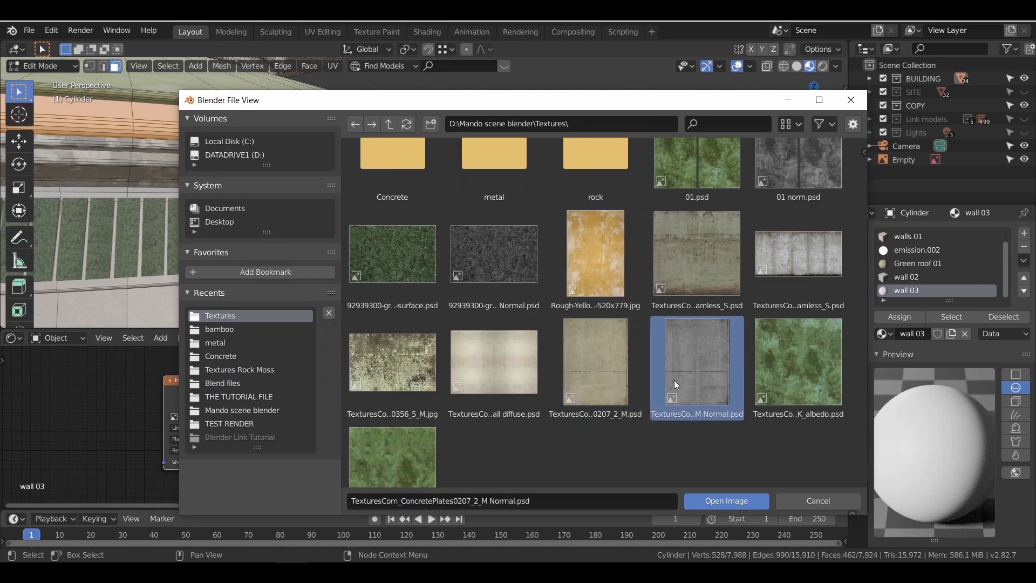
{"action": "left_click", "coordinate": [785, 384]}
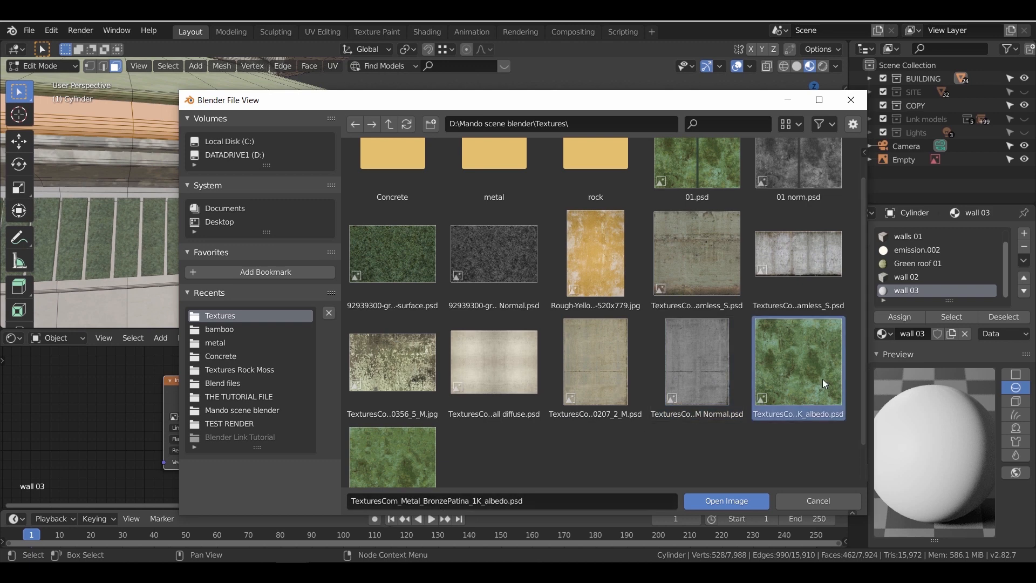
{"action": "scroll", "coordinate": [823, 379], "scroll_direction": "down", "scroll_amount": 2}
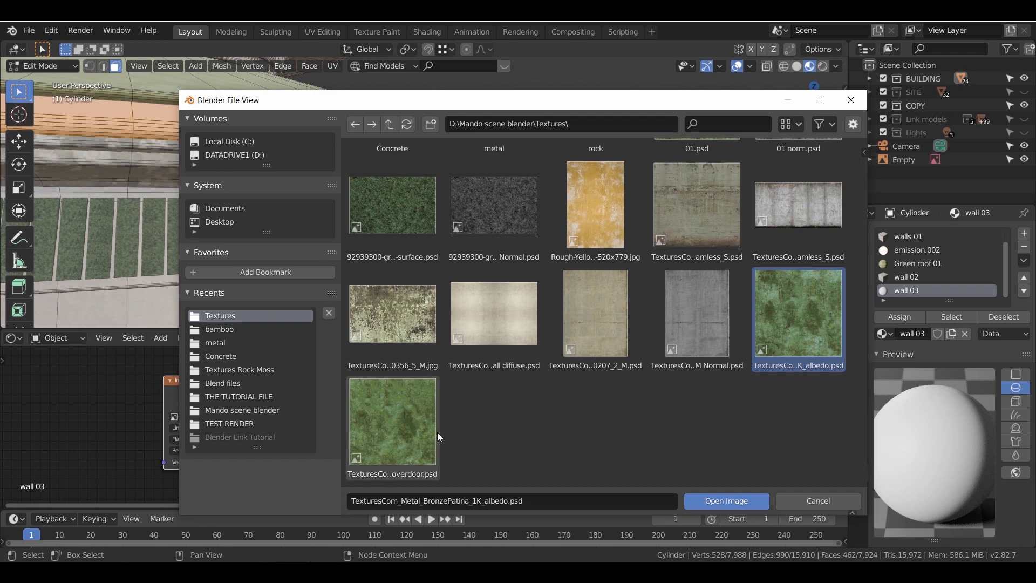
{"action": "left_click", "coordinate": [404, 429]}
{"action": "left_click", "coordinate": [807, 323]}
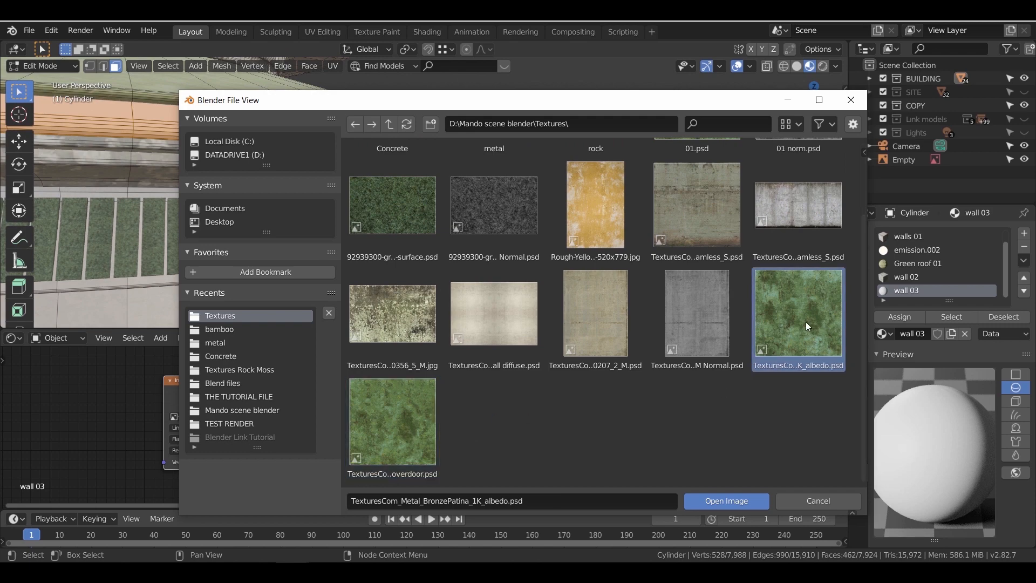
{"action": "double_click", "coordinate": [805, 322]}
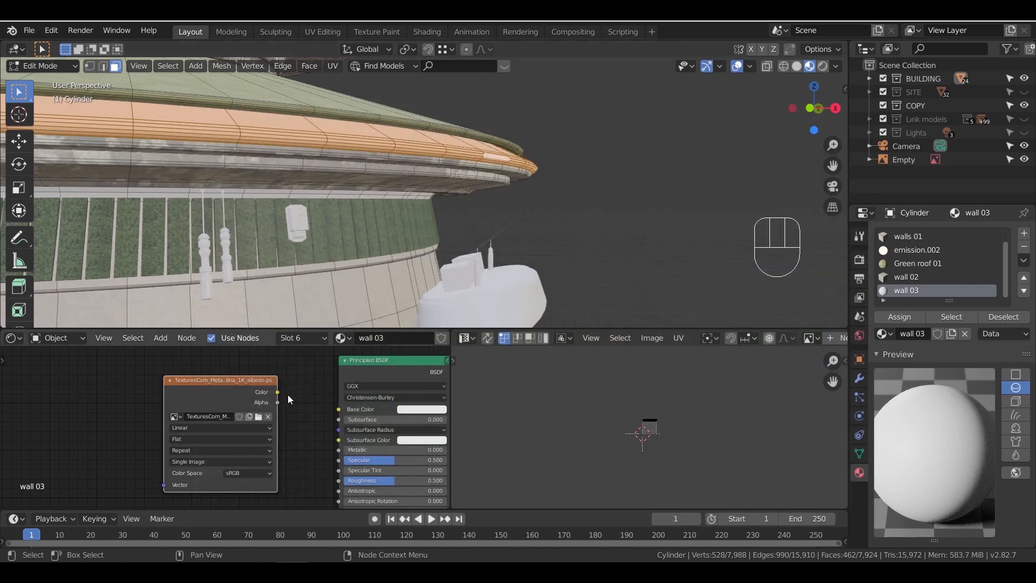
{"action": "left_click_drag", "start_coordinate": [277, 392], "coordinate": [339, 409]}
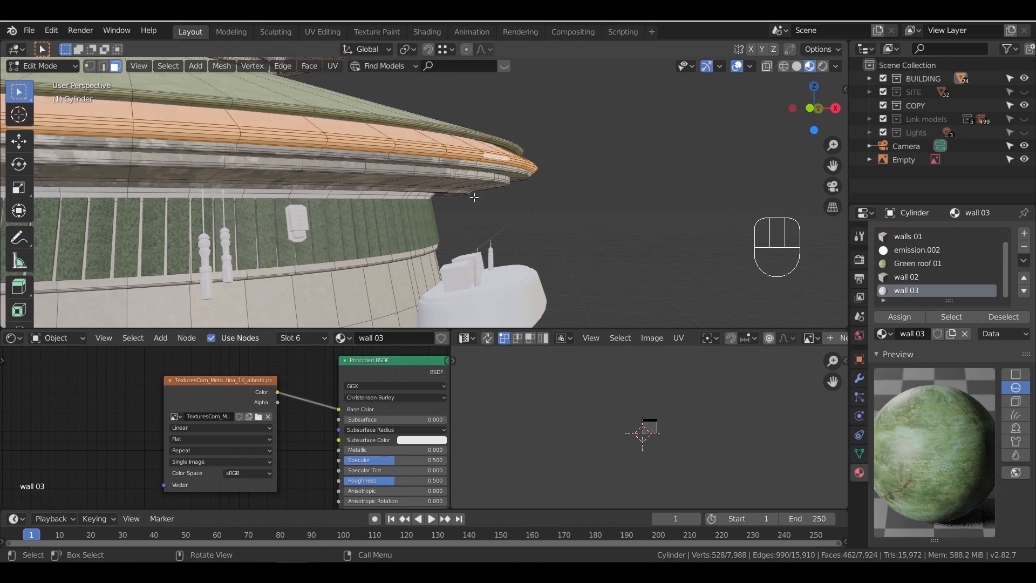
Insert a Hue/Saturation node between the image texture and the Principled BSDF and set its hue to 0.3
{"action": "left_click_drag", "start_coordinate": [200, 385], "coordinate": [181, 386]}
{"action": "key", "text": "shift+a"}
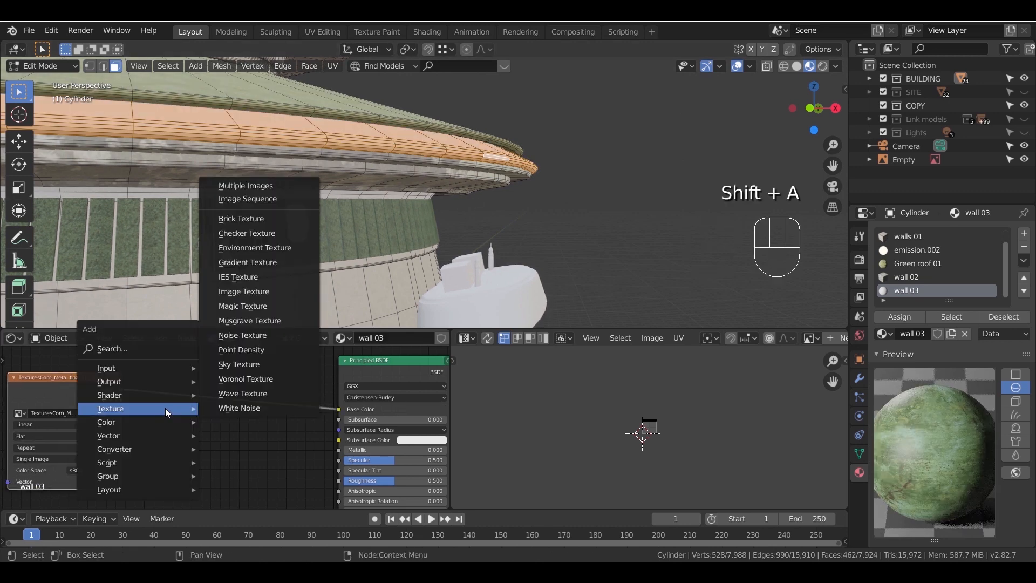
{"action": "mouse_move", "coordinate": [176, 426]}
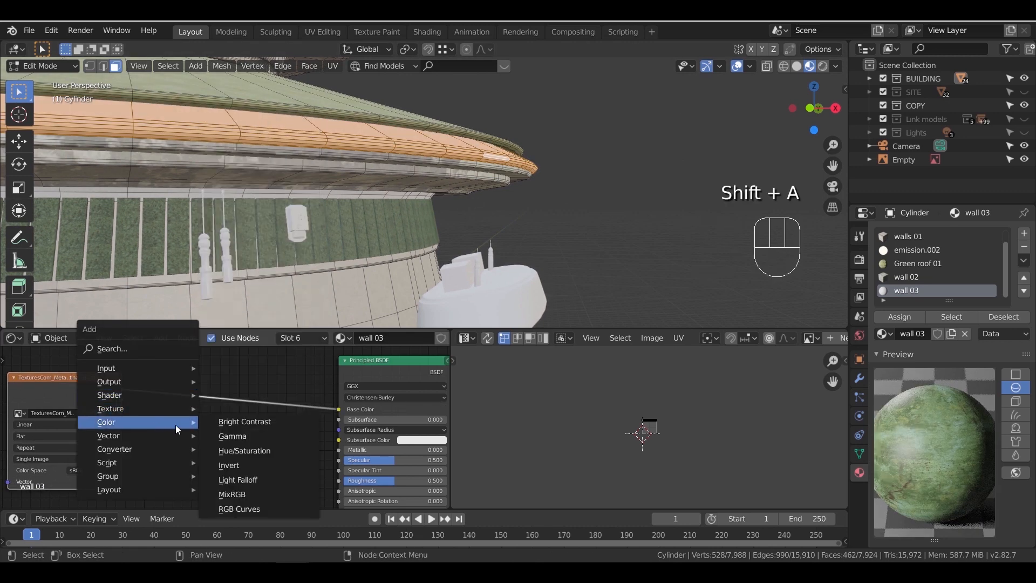
{"action": "left_click", "coordinate": [242, 450]}
{"action": "left_click", "coordinate": [314, 411]}
{"action": "scroll", "coordinate": [314, 411], "scroll_direction": "up", "scroll_amount": 2}
{"action": "left_click", "coordinate": [219, 386]}
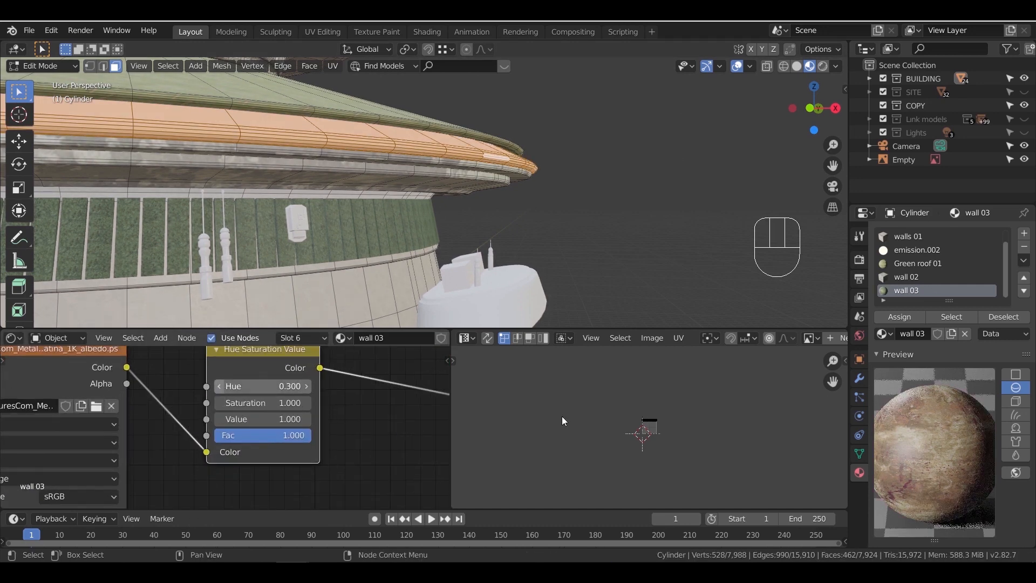
Show the material preview on a cube and set the Hue Saturation Value node's saturation to 1.5
{"action": "left_click", "coordinate": [1016, 400]}
{"action": "scroll", "coordinate": [356, 456], "scroll_direction": "up", "scroll_amount": 2}
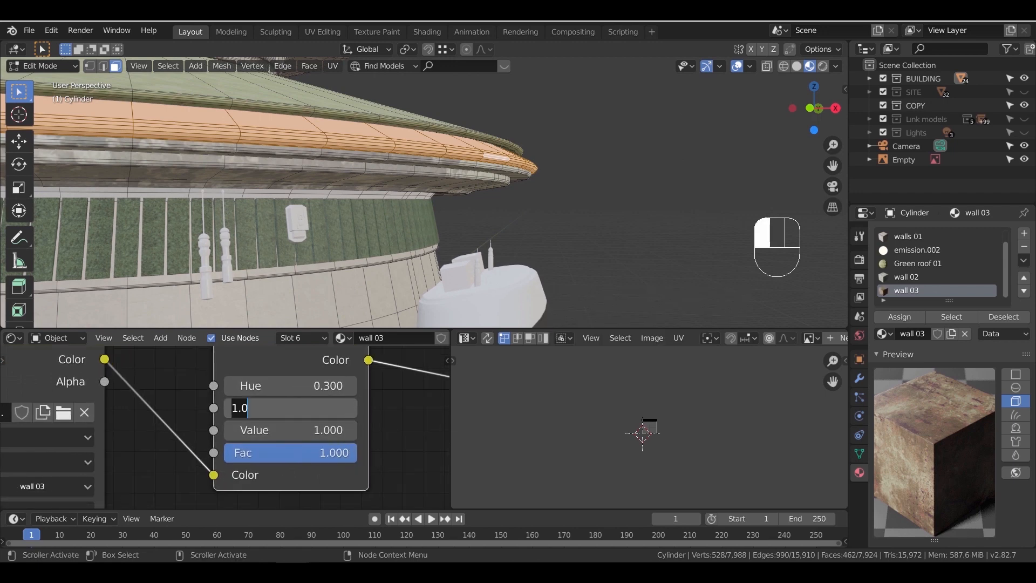
{"action": "type", "text": "5"}
{"action": "key", "text": "Return"}
{"action": "scroll", "coordinate": [377, 423], "scroll_direction": "down", "scroll_amount": 2}
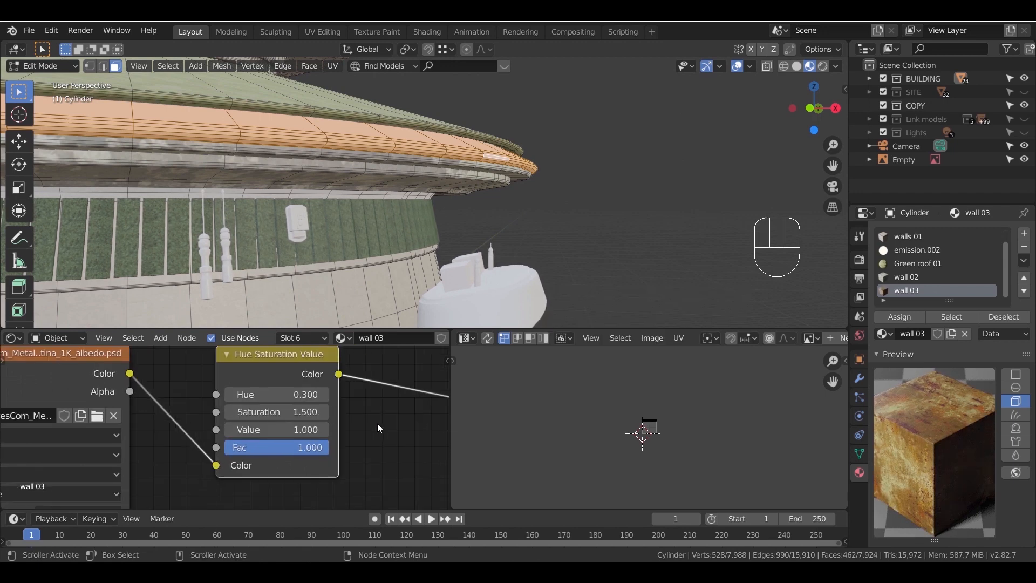
Insert a MixRGB node between the Hue Saturation Value node and the Principled BSDF
{"action": "left_click_drag", "start_coordinate": [274, 381], "coordinate": [233, 385]}
{"action": "key", "text": "shift+a"}
{"action": "mouse_move", "coordinate": [323, 422]}
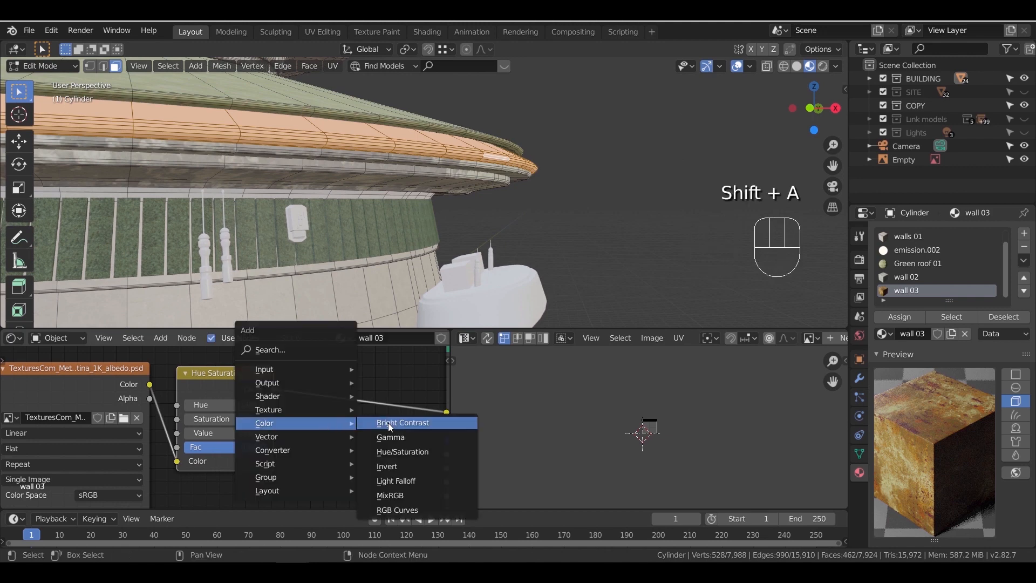
{"action": "left_click", "coordinate": [390, 495]}
{"action": "left_click", "coordinate": [335, 394]}
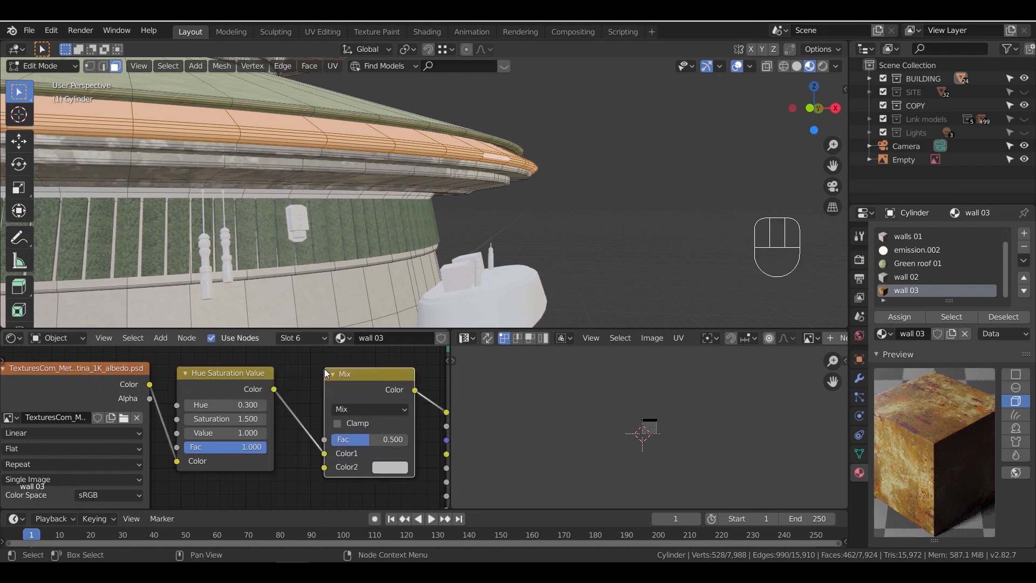
Set the Mix node's Color2 to orange and its factor to 0.573
{"action": "scroll", "coordinate": [363, 494], "scroll_direction": "up", "scroll_amount": 1}
{"action": "left_click", "coordinate": [420, 474]}
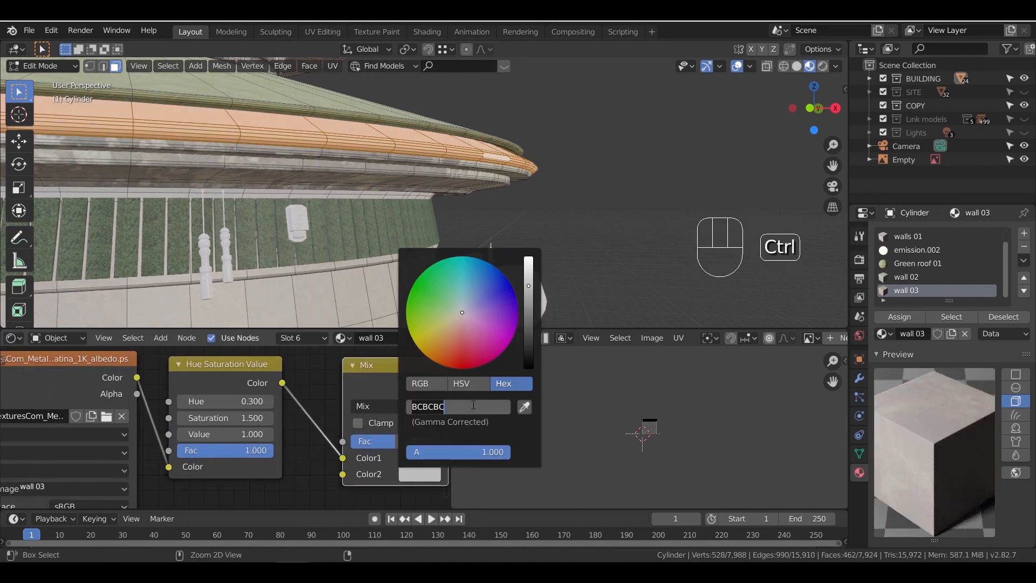
{"action": "key", "text": "Return"}
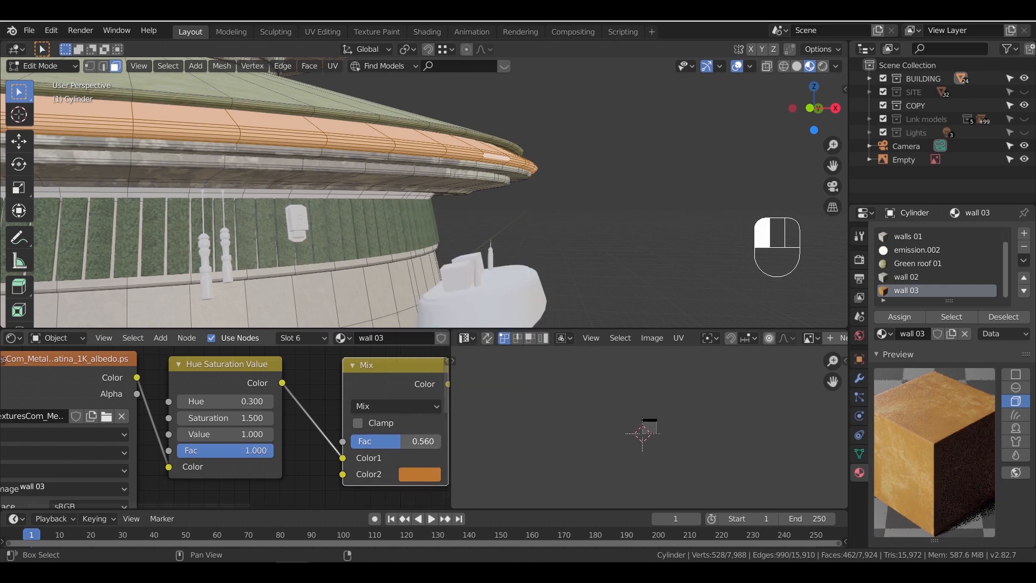
{"action": "left_click", "coordinate": [313, 484]}
Set the Principled BSDF's Metallic value to 0.2 in the wall 03 material
{"action": "scroll", "coordinate": [315, 445], "scroll_direction": "down", "scroll_amount": 12}
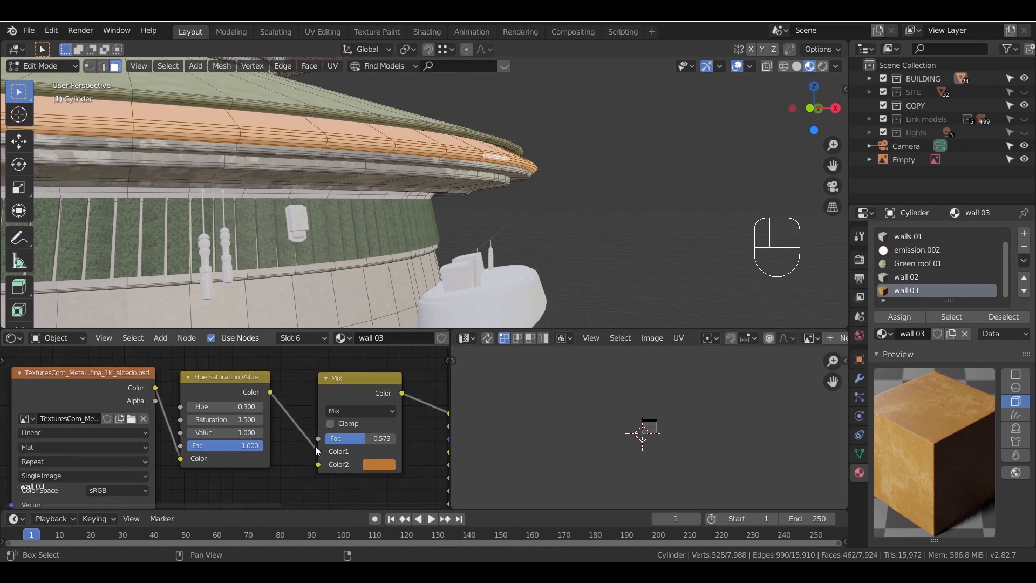
{"action": "middle_click_drag", "start_coordinate": [288, 452], "coordinate": [184, 432]}
{"action": "scroll", "coordinate": [184, 432], "scroll_direction": "down", "scroll_amount": 2}
{"action": "scroll", "coordinate": [195, 430], "scroll_direction": "up", "scroll_amount": 10}
{"action": "middle_click_drag", "start_coordinate": [349, 422], "coordinate": [370, 422]}
{"action": "scroll", "coordinate": [352, 416], "scroll_direction": "up", "scroll_amount": 3}
{"action": "scroll", "coordinate": [370, 422], "scroll_direction": "up", "scroll_amount": 1}
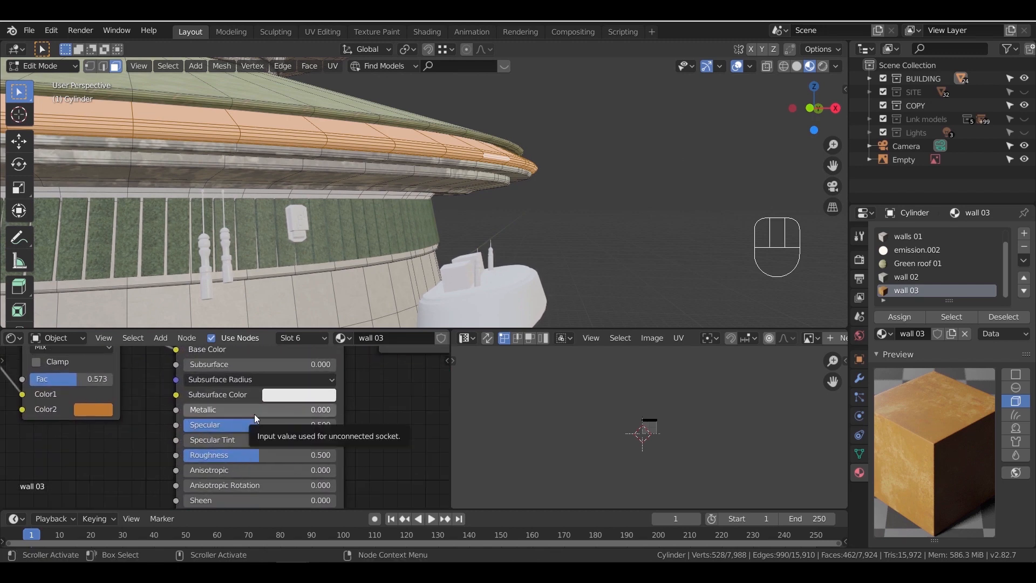
{"action": "key", "text": "Return"}
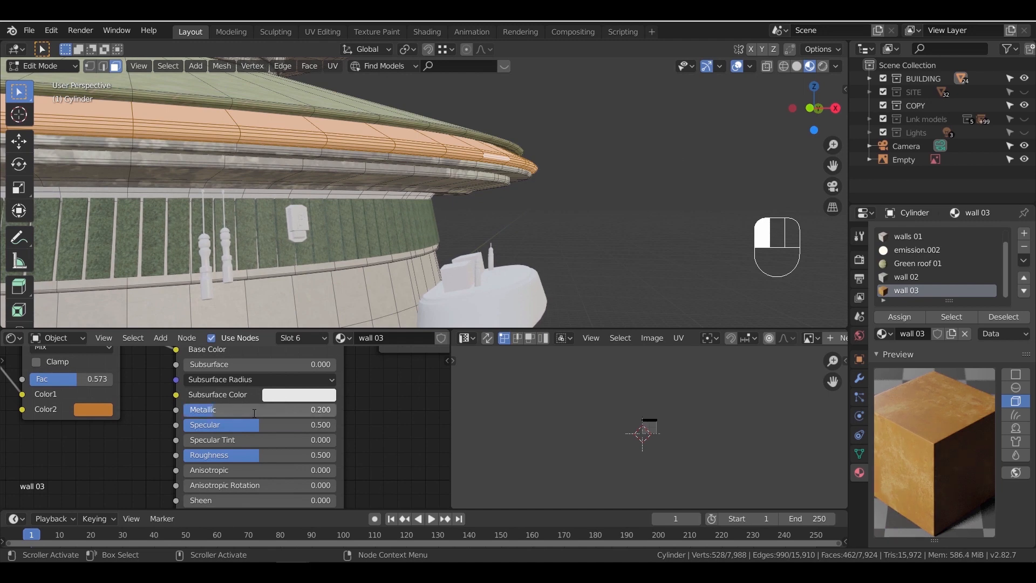
Move the Material Output node away and insert a Mix Shader between it and the Principled BSDF
{"action": "scroll", "coordinate": [367, 416], "scroll_direction": "down", "scroll_amount": 10}
{"action": "middle_click_drag", "start_coordinate": [361, 425], "coordinate": [306, 429]}
{"action": "left_click_drag", "start_coordinate": [268, 361], "coordinate": [426, 401]}
{"action": "key", "text": "shift+a"}
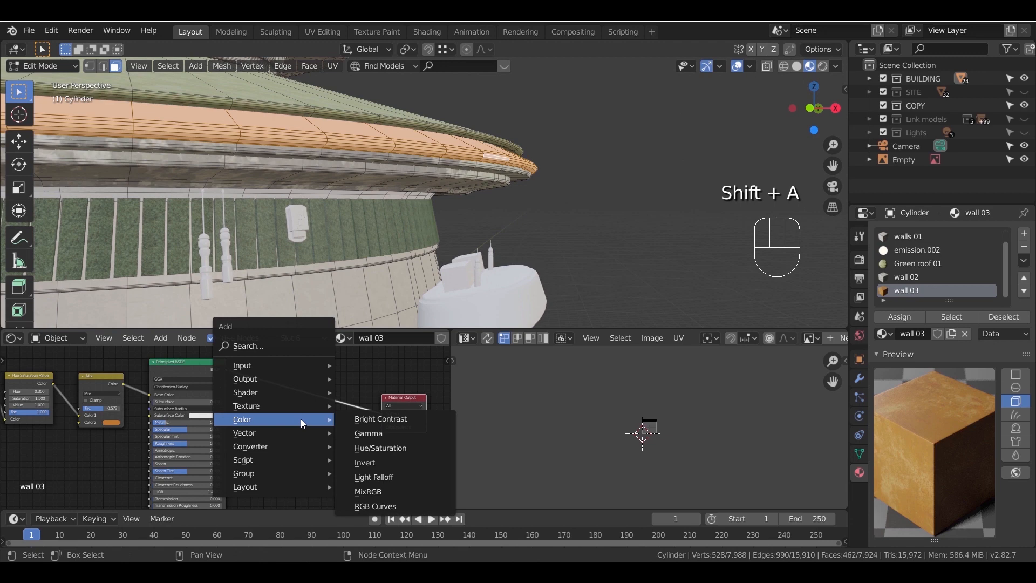
{"action": "mouse_move", "coordinate": [299, 410]}
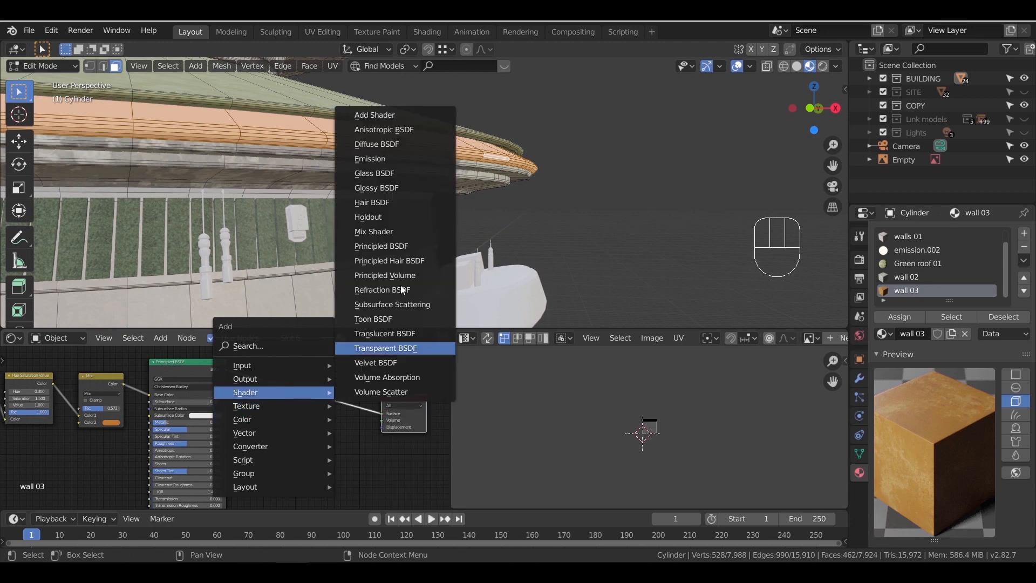
{"action": "left_click", "coordinate": [390, 231]}
{"action": "left_click", "coordinate": [326, 415]}
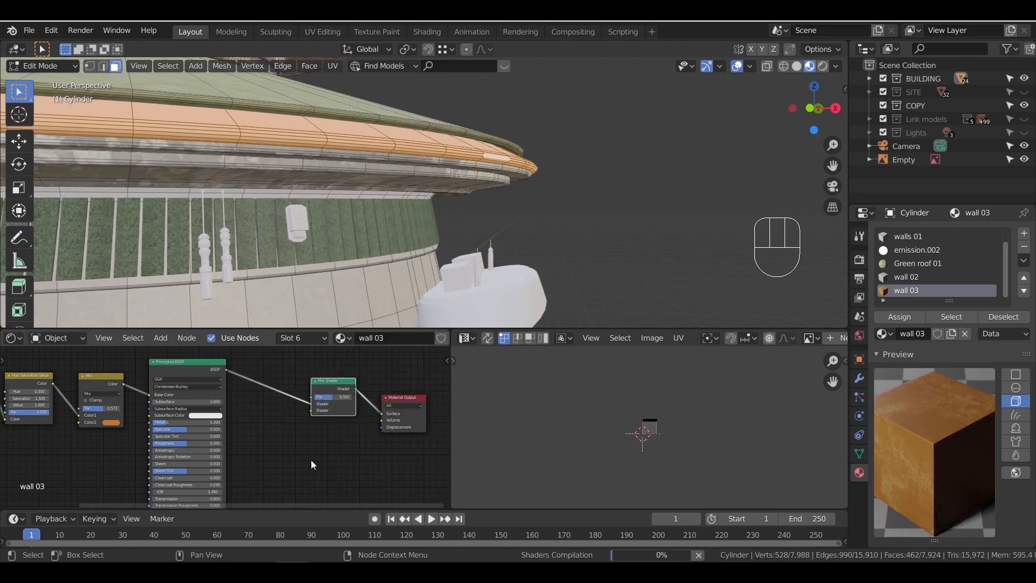
Copy the shader nodes of the walls 01 material and paste them into the wall 03 material
{"action": "middle_click_drag", "start_coordinate": [312, 472], "coordinate": [412, 444]}
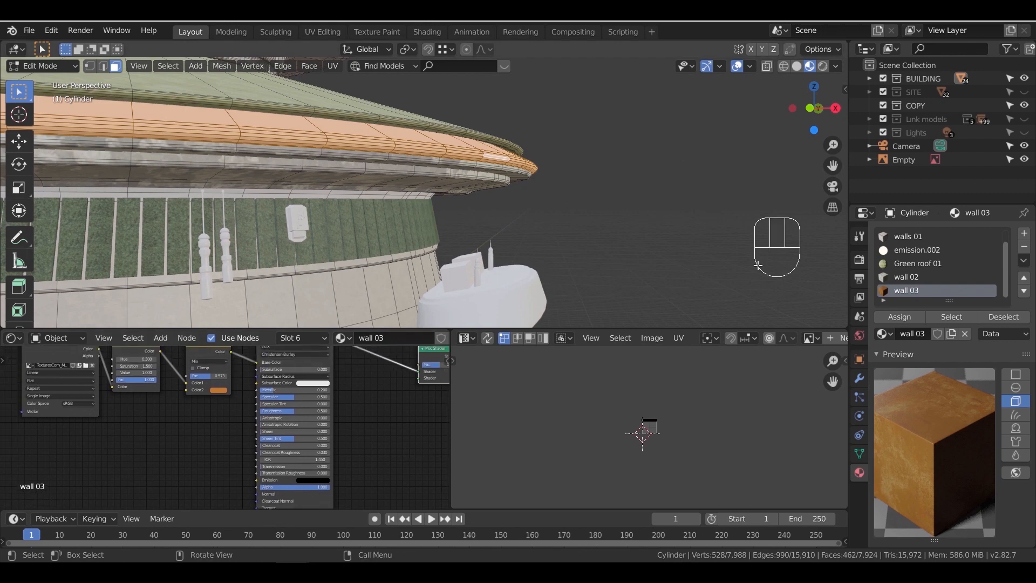
{"action": "left_click", "coordinate": [911, 238]}
{"action": "scroll", "coordinate": [224, 461], "scroll_direction": "up", "scroll_amount": 5}
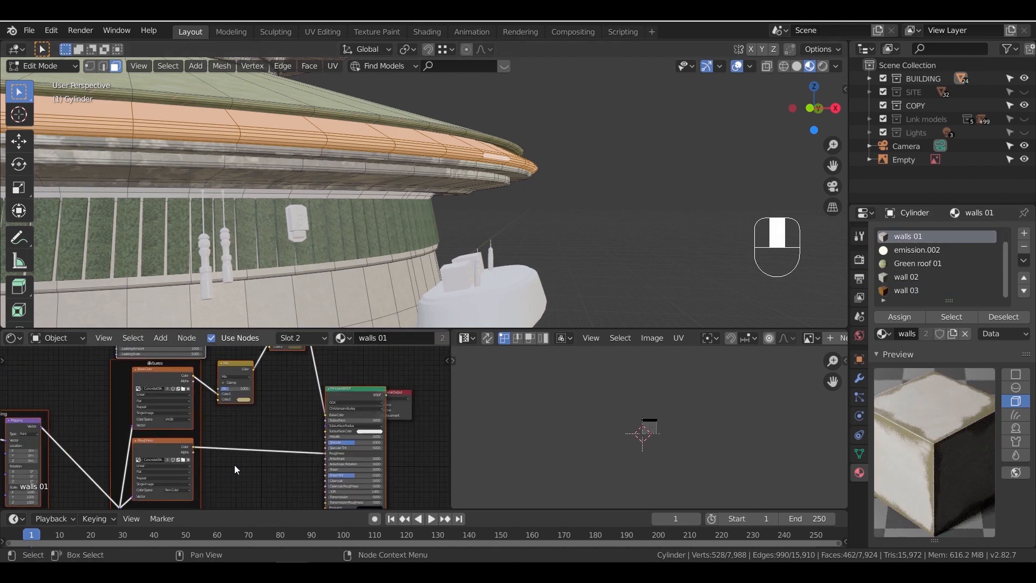
{"action": "scroll", "coordinate": [279, 448], "scroll_direction": "down", "scroll_amount": 8}
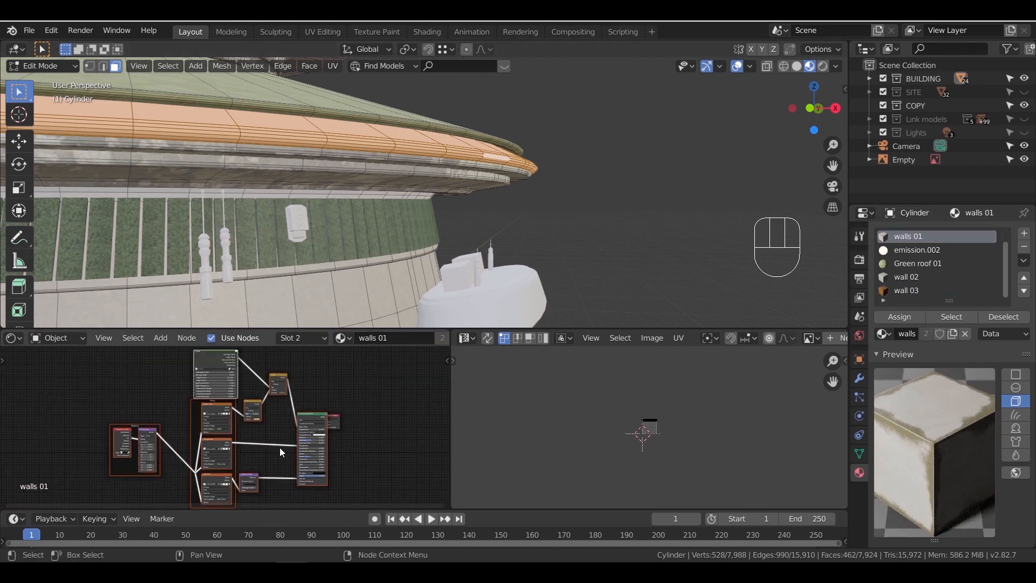
{"action": "left_click_drag", "start_coordinate": [217, 448], "coordinate": [163, 461]}
{"action": "key", "text": "ctrl+c"}
{"action": "left_click", "coordinate": [907, 290]}
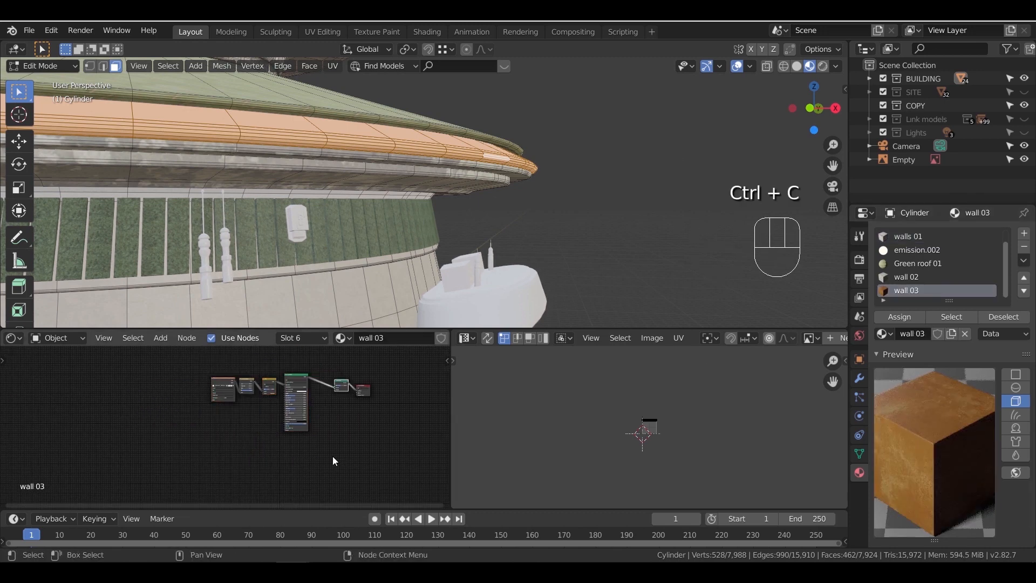
{"action": "scroll", "coordinate": [351, 437], "scroll_direction": "up", "scroll_amount": 2}
{"action": "key", "text": "ctrl+v"}
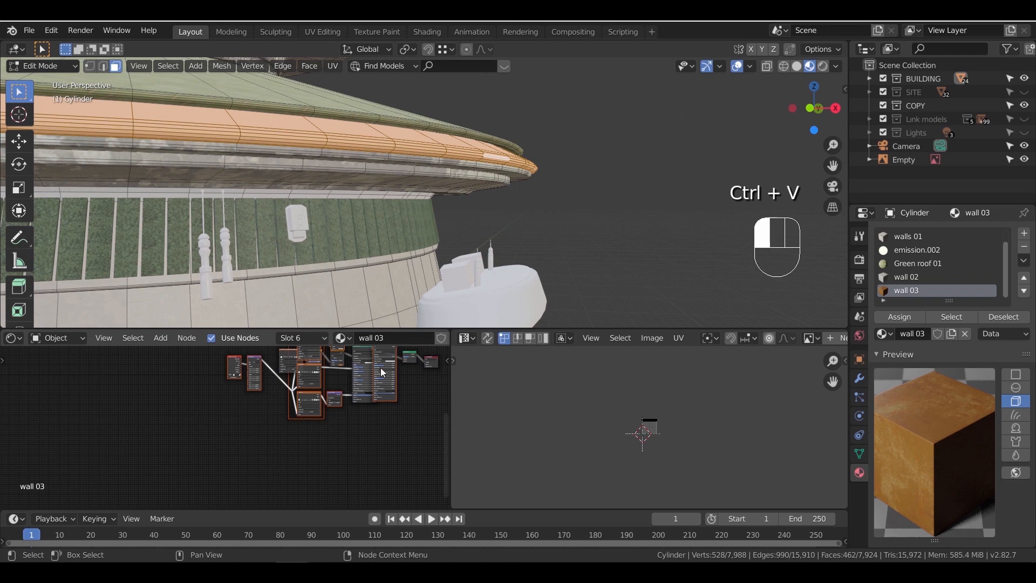
Move the pasted nodes clear of the originals, then remove their group node and two color mix nodes, keeping the texture linked to Base Color
{"action": "scroll", "coordinate": [365, 371], "scroll_direction": "up", "scroll_amount": 2}
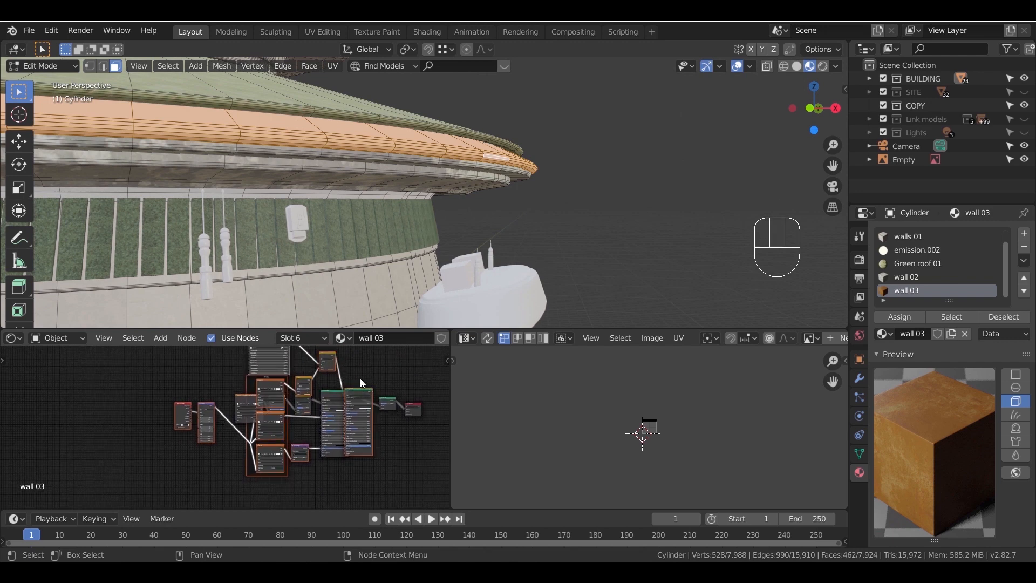
{"action": "left_click_drag", "start_coordinate": [347, 401], "coordinate": [248, 479]}
{"action": "left_click", "coordinate": [171, 414]}
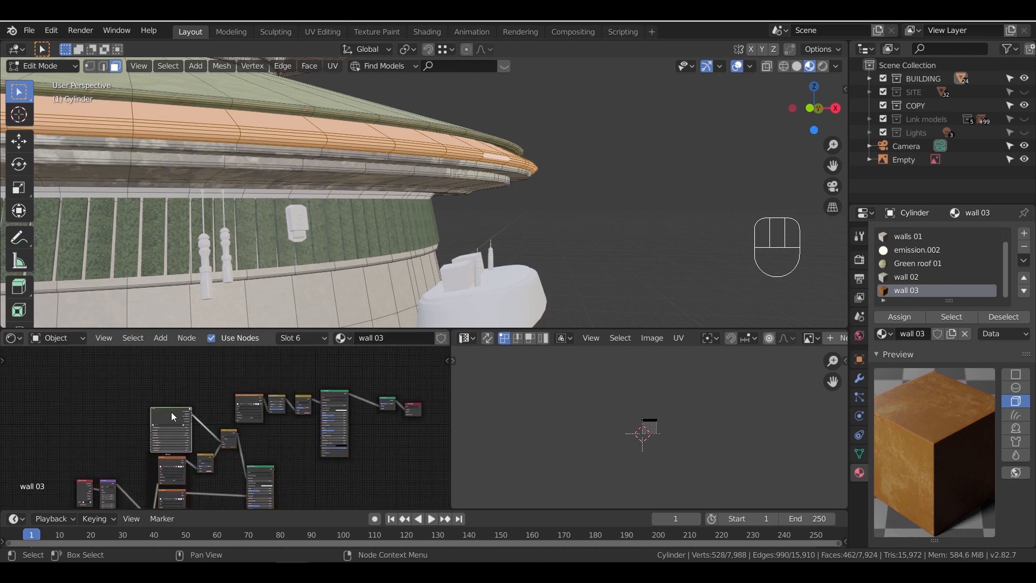
{"action": "key", "text": "x"}
{"action": "key", "text": "ctrl+x"}
{"action": "key", "text": "ctrl+x"}
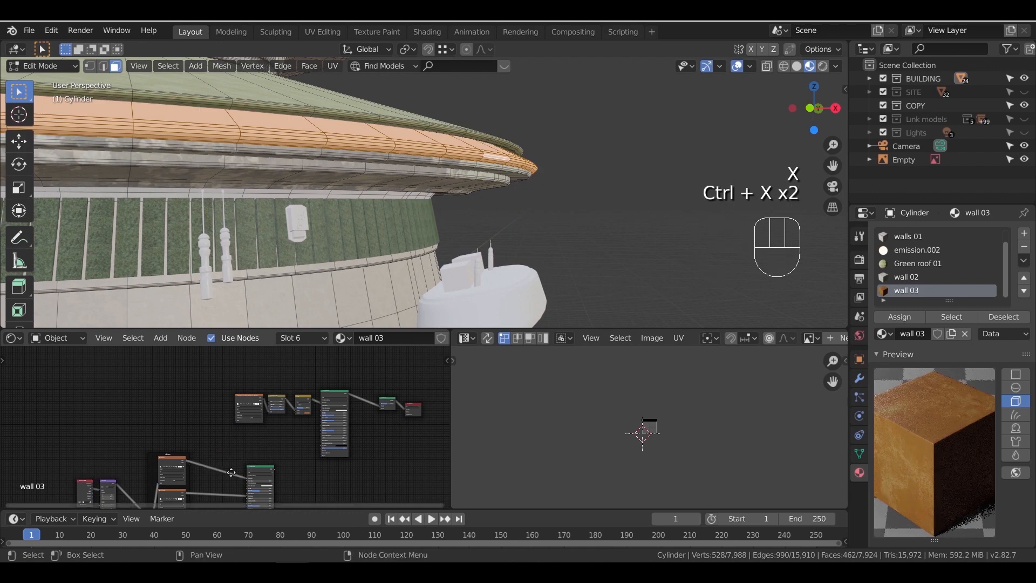
Select the pasted texture and shader nodes and align them directly beneath the original wall 03 node chain
{"action": "key", "text": "Home"}
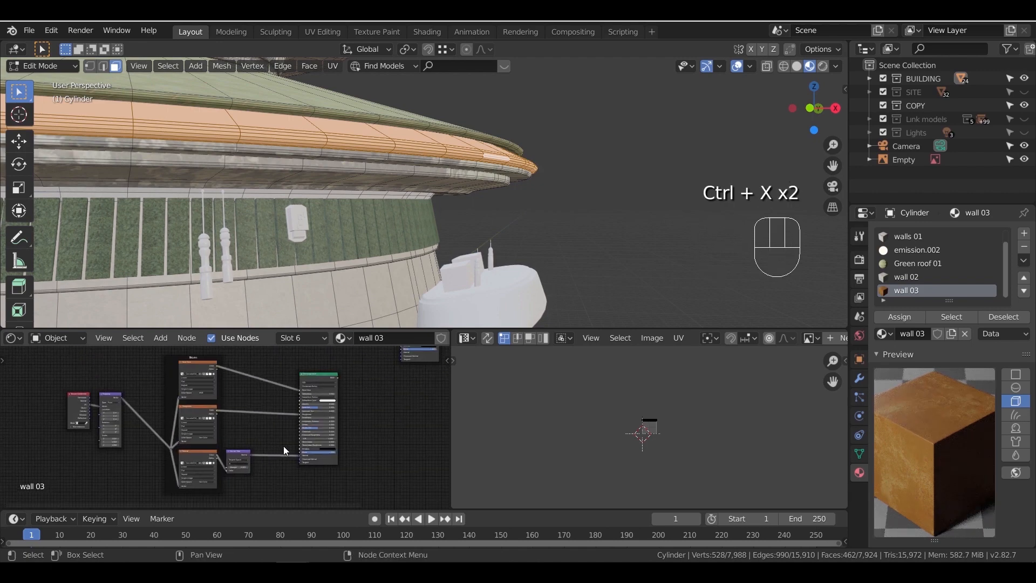
{"action": "scroll", "coordinate": [255, 425], "scroll_direction": "up", "scroll_amount": 2}
{"action": "middle_click_drag", "start_coordinate": [254, 426], "coordinate": [206, 401]}
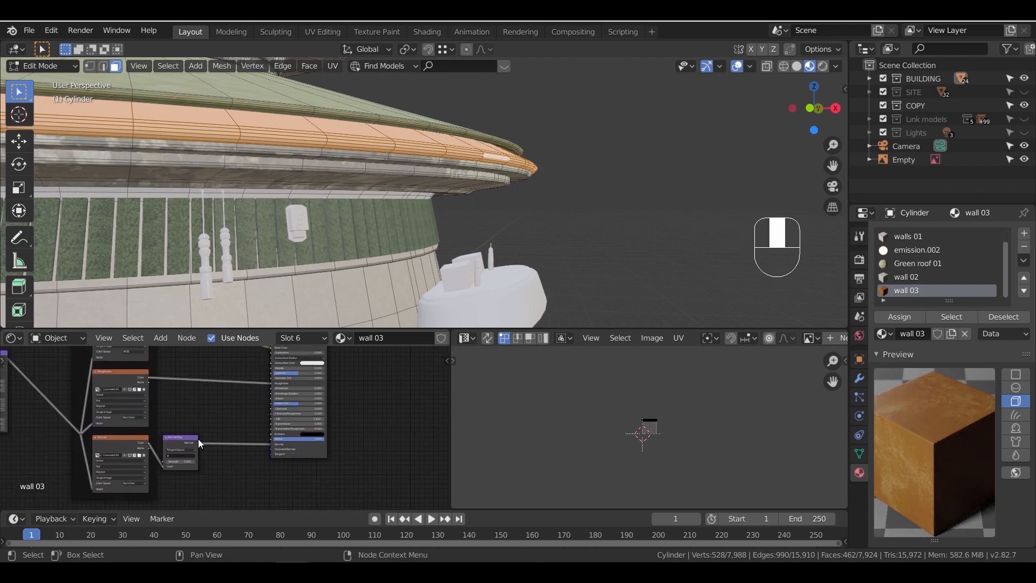
{"action": "scroll", "coordinate": [234, 430], "scroll_direction": "up", "scroll_amount": 2}
{"action": "middle_click_drag", "start_coordinate": [273, 376], "coordinate": [288, 473]}
{"action": "middle_click_drag", "start_coordinate": [264, 421], "coordinate": [183, 452]}
{"action": "middle_click_drag", "start_coordinate": [301, 406], "coordinate": [224, 478]}
{"action": "scroll", "coordinate": [252, 431], "scroll_direction": "down", "scroll_amount": 2}
{"action": "scroll", "coordinate": [249, 446], "scroll_direction": "down", "scroll_amount": 1}
{"action": "middle_click_drag", "start_coordinate": [278, 433], "coordinate": [226, 403]}
{"action": "scroll", "coordinate": [248, 446], "scroll_direction": "down", "scroll_amount": 2}
{"action": "scroll", "coordinate": [199, 458], "scroll_direction": "down", "scroll_amount": 2}
{"action": "left_click_drag", "start_coordinate": [224, 395], "coordinate": [86, 494]}
{"action": "left_click_drag", "start_coordinate": [216, 414], "coordinate": [279, 413]}
Move the Mix Shader and Material Output nodes down beside the second Principled BSDF
{"action": "middle_click_drag", "start_coordinate": [347, 379], "coordinate": [333, 408]}
{"action": "scroll", "coordinate": [326, 409], "scroll_direction": "up", "scroll_amount": 1}
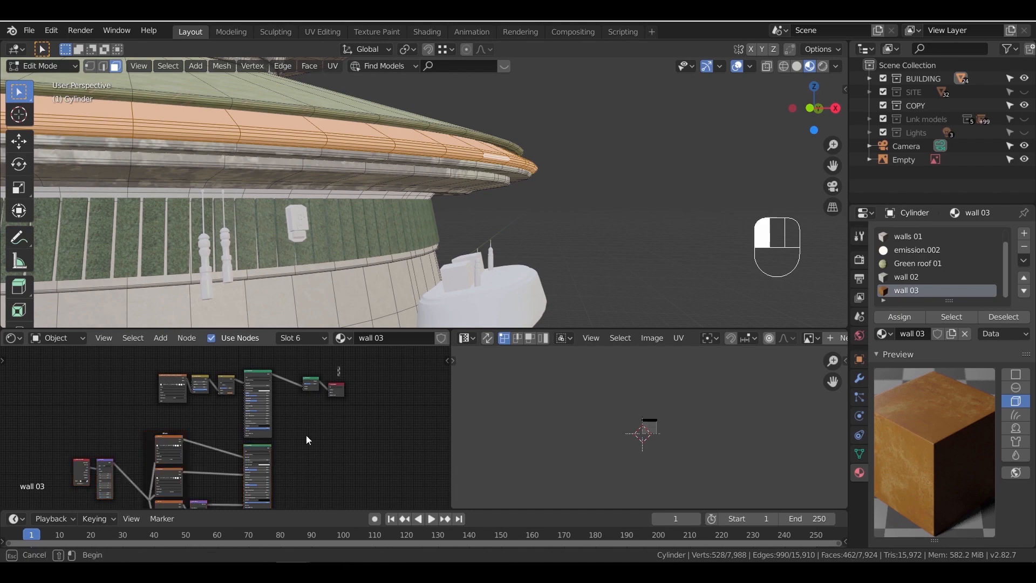
{"action": "left_click_drag", "start_coordinate": [309, 383], "coordinate": [332, 448]}
{"action": "scroll", "coordinate": [330, 455], "scroll_direction": "up", "scroll_amount": 2}
{"action": "middle_click_drag", "start_coordinate": [334, 463], "coordinate": [282, 398]}
{"action": "scroll", "coordinate": [283, 398], "scroll_direction": "up", "scroll_amount": 1}
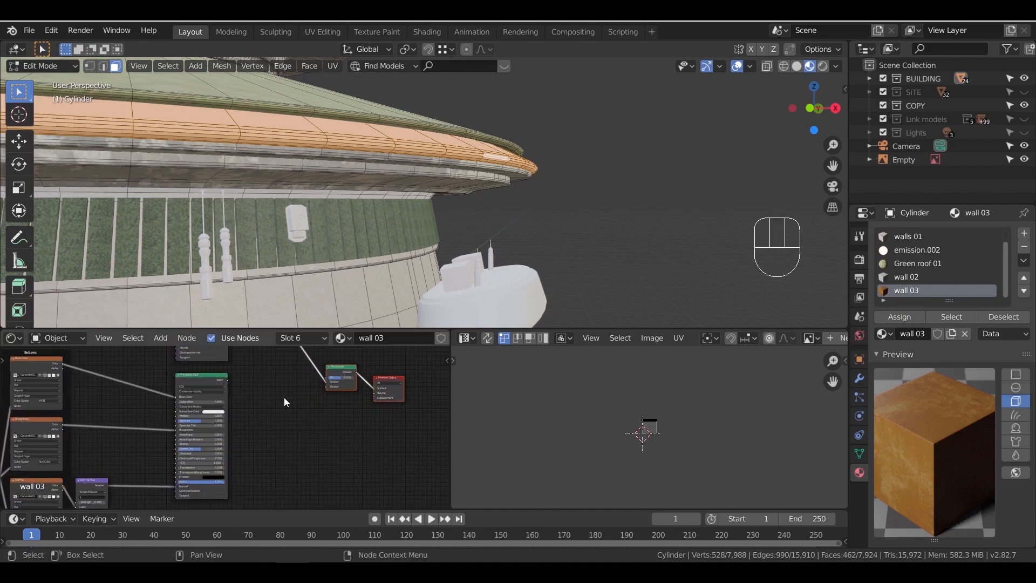
Link the second Principled BSDF to the Mix Shader's free shader input and set the mix factor to 0.253
{"action": "scroll", "coordinate": [324, 386], "scroll_direction": "up", "scroll_amount": 1}
{"action": "middle_click_drag", "start_coordinate": [382, 371], "coordinate": [309, 408]}
{"action": "scroll", "coordinate": [196, 429], "scroll_direction": "up", "scroll_amount": 3}
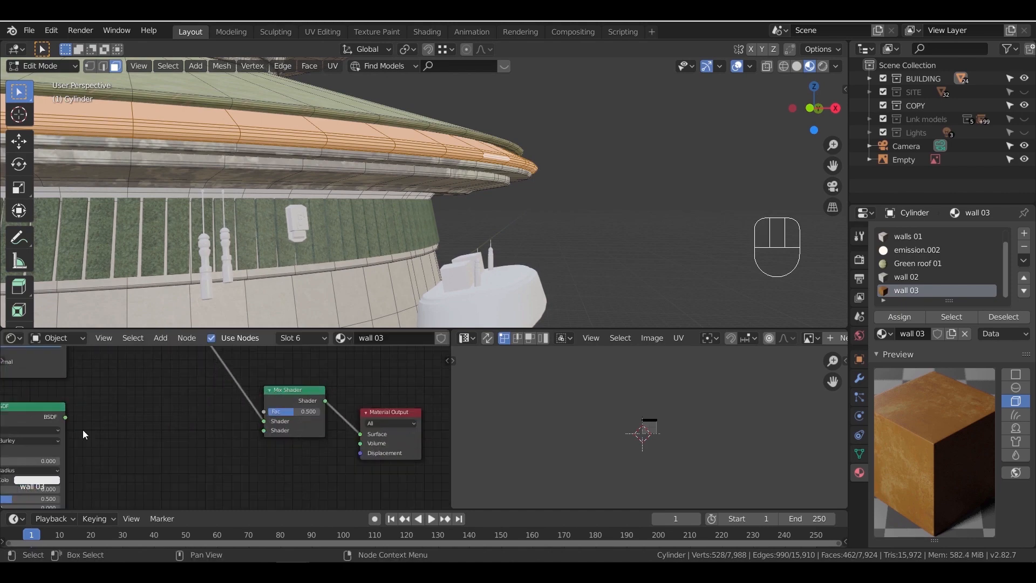
{"action": "left_click_drag", "start_coordinate": [66, 416], "coordinate": [264, 430]}
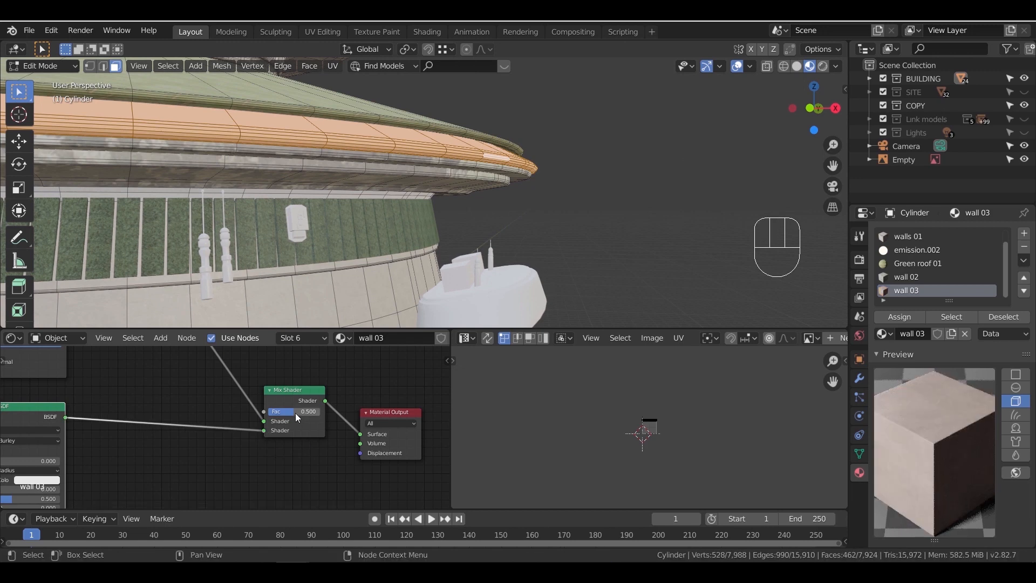
{"action": "left_click_drag", "start_coordinate": [288, 412], "coordinate": [282, 411]}
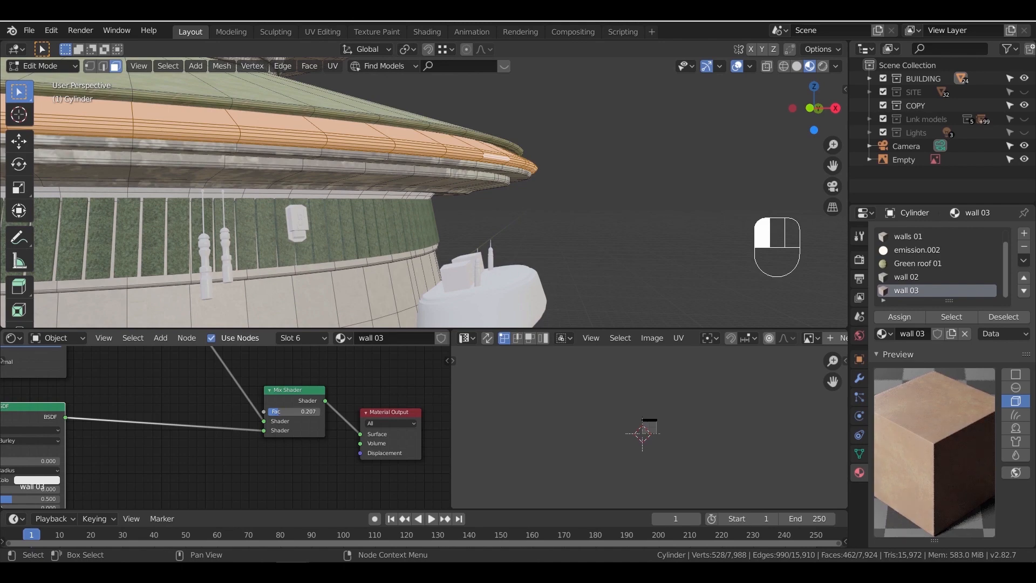
Unwrap the selected roof rim faces with Smart UV Project at a 66 angle limit and enlarge their UV islands about four times
{"action": "middle_click_drag", "start_coordinate": [353, 229], "coordinate": [405, 256]}
{"action": "middle_click_drag", "start_coordinate": [404, 257], "coordinate": [428, 257], "text": "shift"}
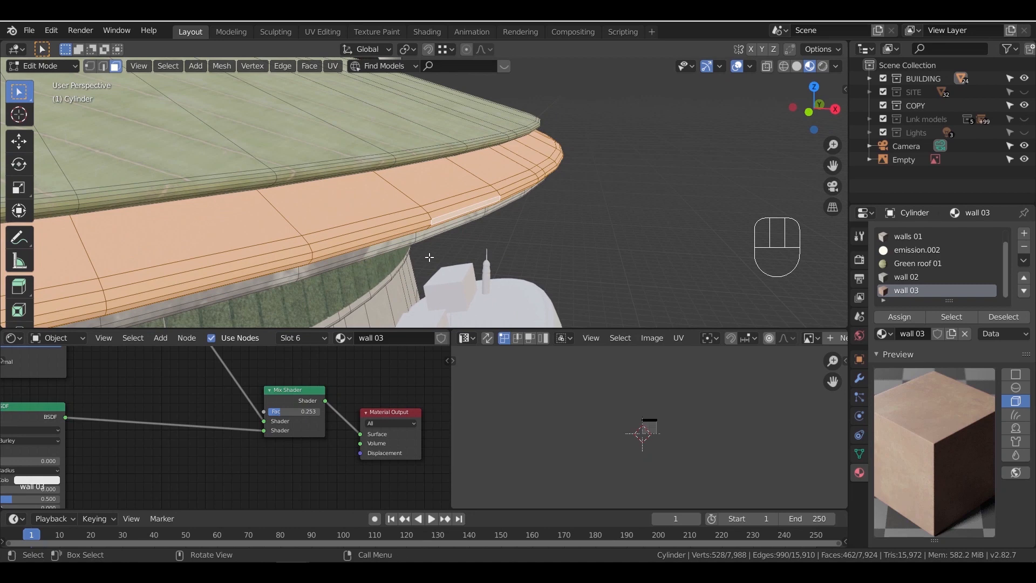
{"action": "key", "text": "u"}
{"action": "left_click", "coordinate": [429, 257]}
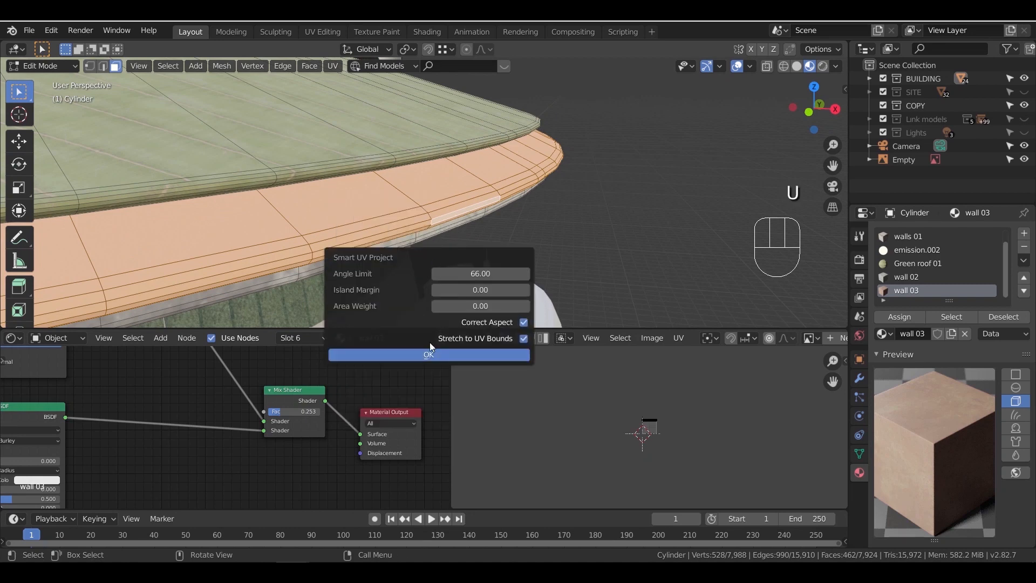
{"action": "left_click", "coordinate": [429, 350]}
{"action": "middle_click_drag", "start_coordinate": [475, 244], "coordinate": [489, 278]}
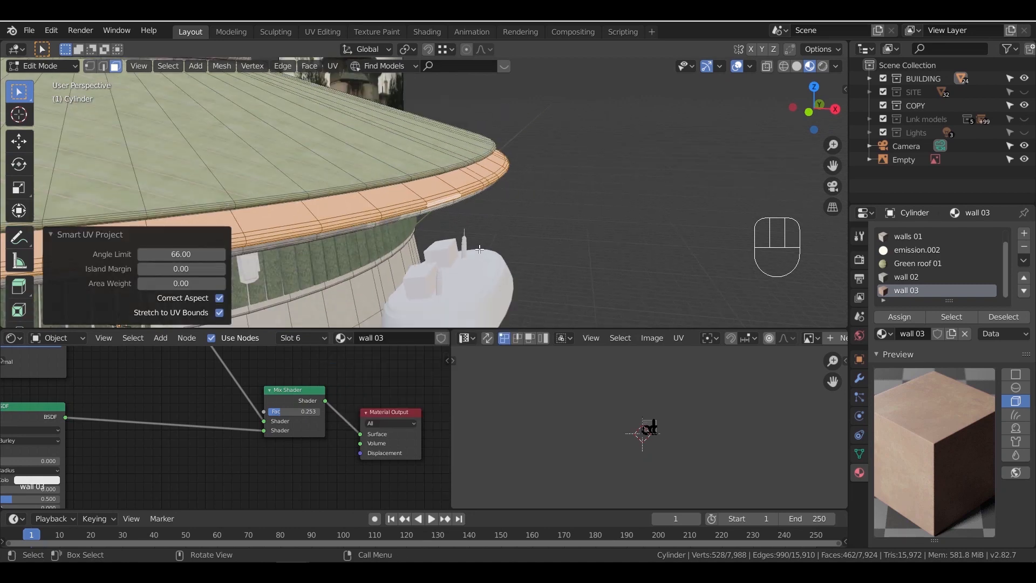
{"action": "key", "text": "a"}
{"action": "key", "text": "s"}
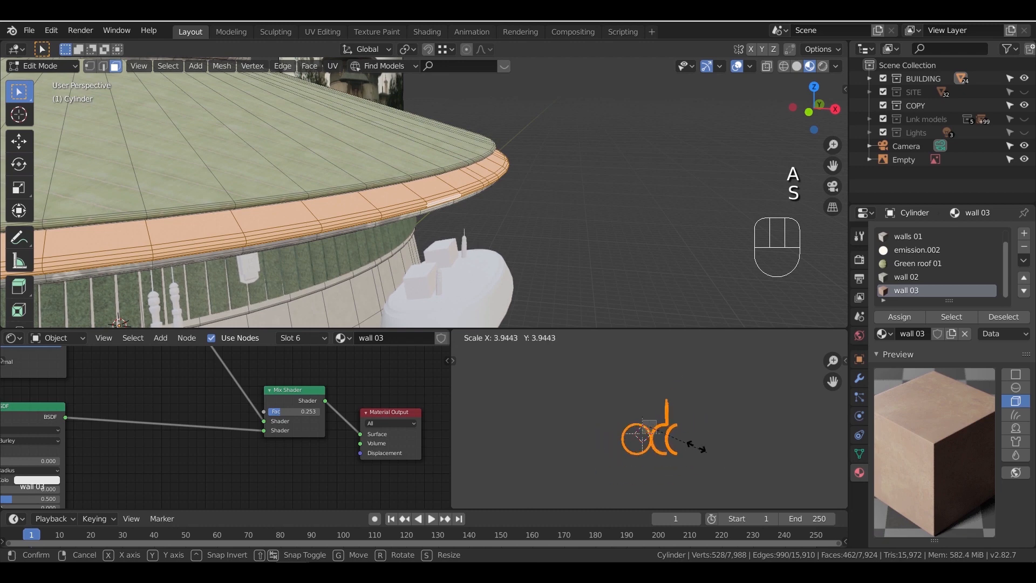
{"action": "left_click", "coordinate": [698, 447]}
{"action": "key", "text": "Tab"}
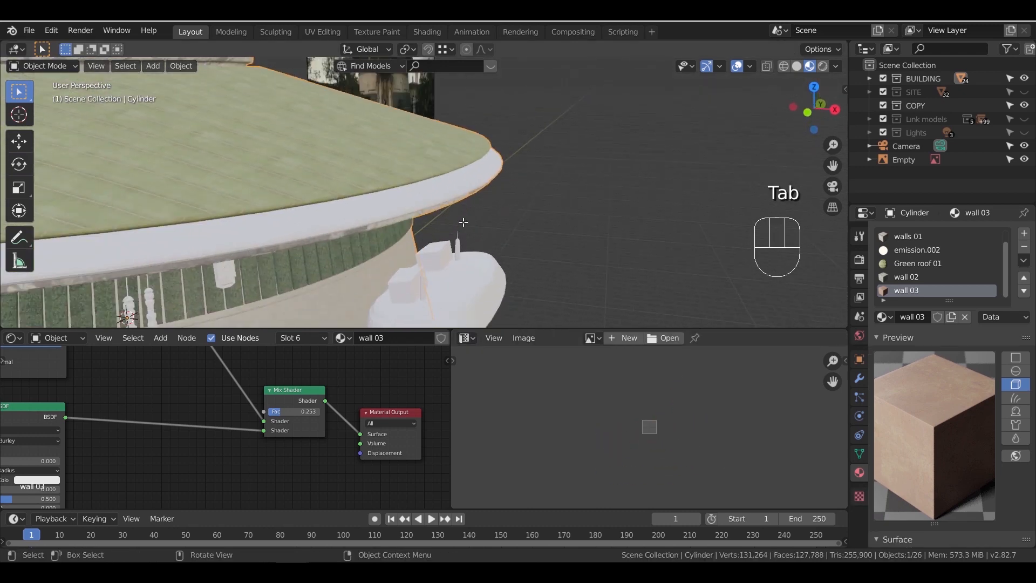
Assign the wall 03 material to the selected rim faces and enlarge their UV islands well beyond the image bounds
{"action": "key", "text": "Tab"}
{"action": "left_click", "coordinate": [910, 313]}
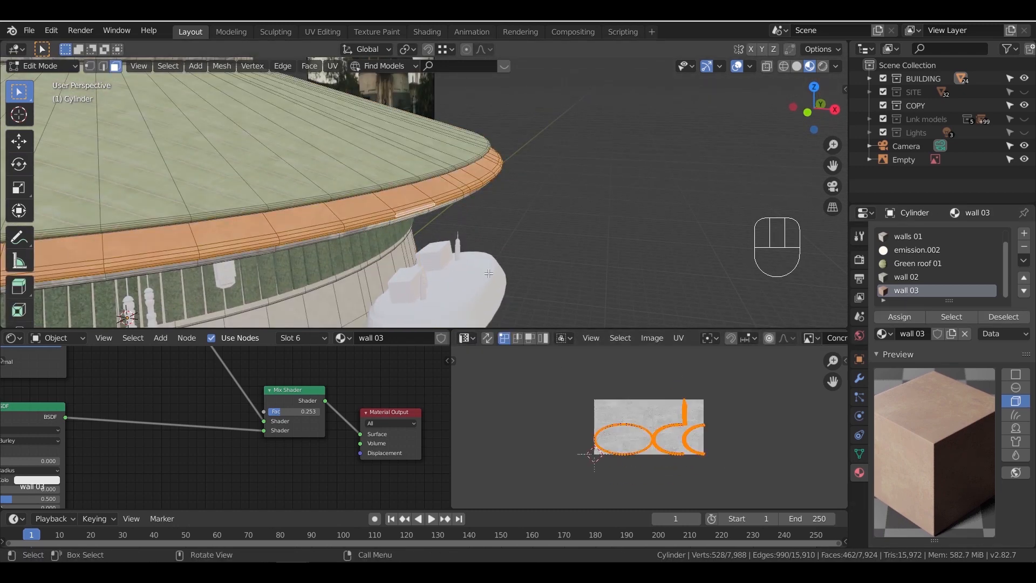
{"action": "key", "text": "Tab"}
{"action": "key", "text": "Tab"}
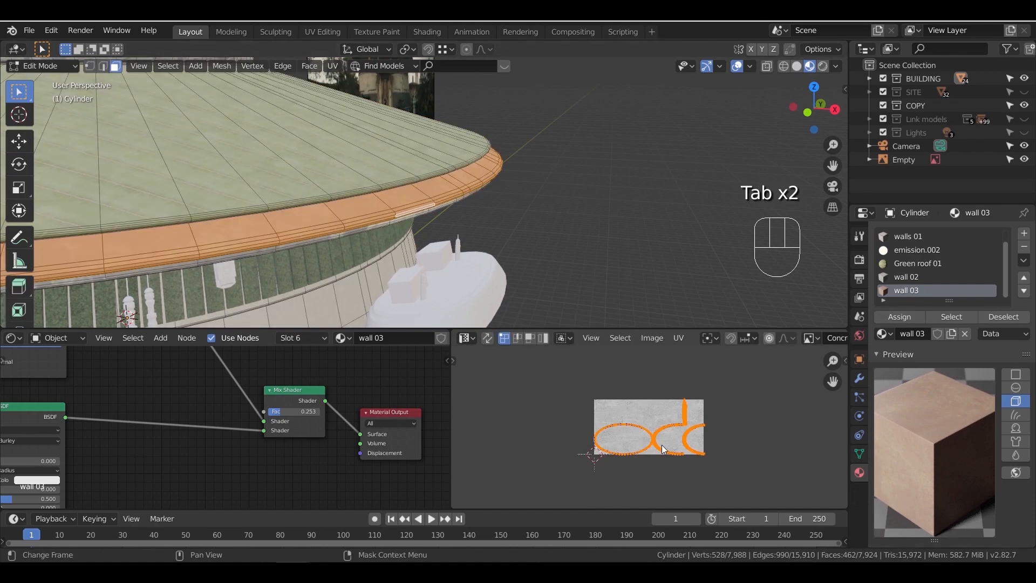
{"action": "key", "text": "s"}
{"action": "left_click", "coordinate": [696, 496]}
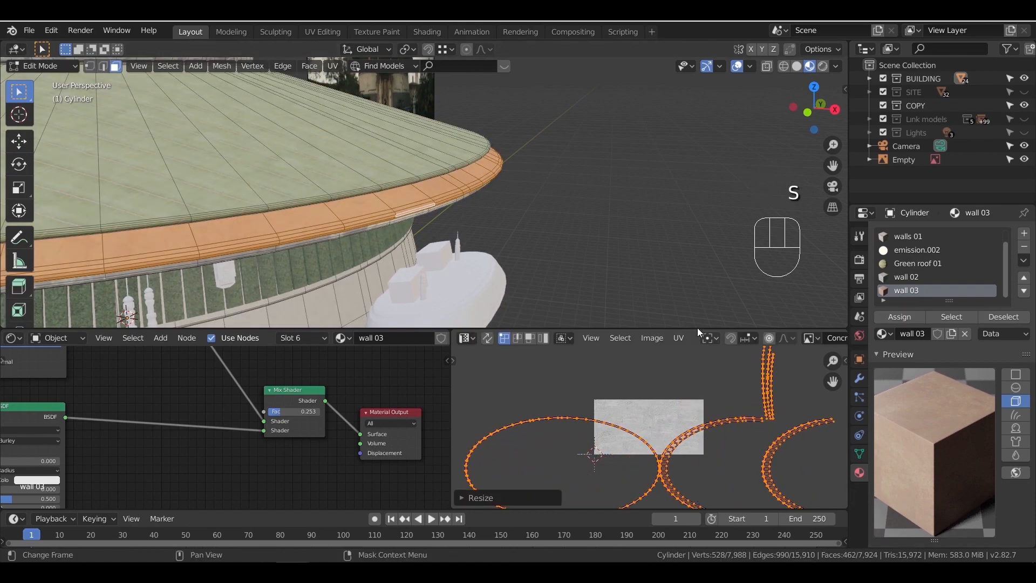
Widen the selected rim faces horizontally to a scale of 1.009, keeping their local Z unscaled
{"action": "key", "text": "Tab"}
{"action": "middle_click_drag", "start_coordinate": [462, 211], "coordinate": [549, 250]}
{"action": "key", "text": "s"}
{"action": "key", "text": "Tab"}
{"action": "key", "text": "s"}
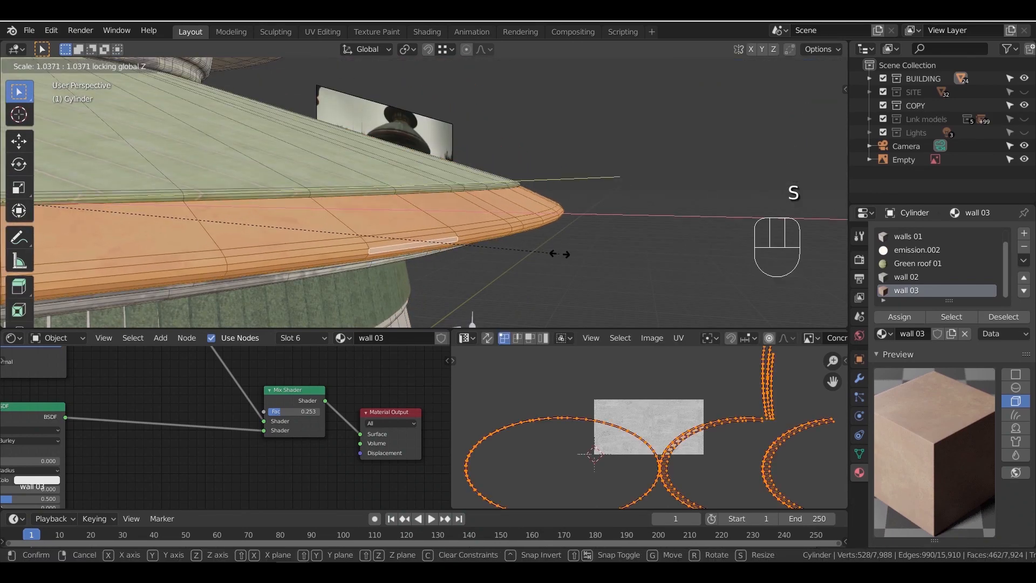
{"action": "key", "text": "shift+z"}
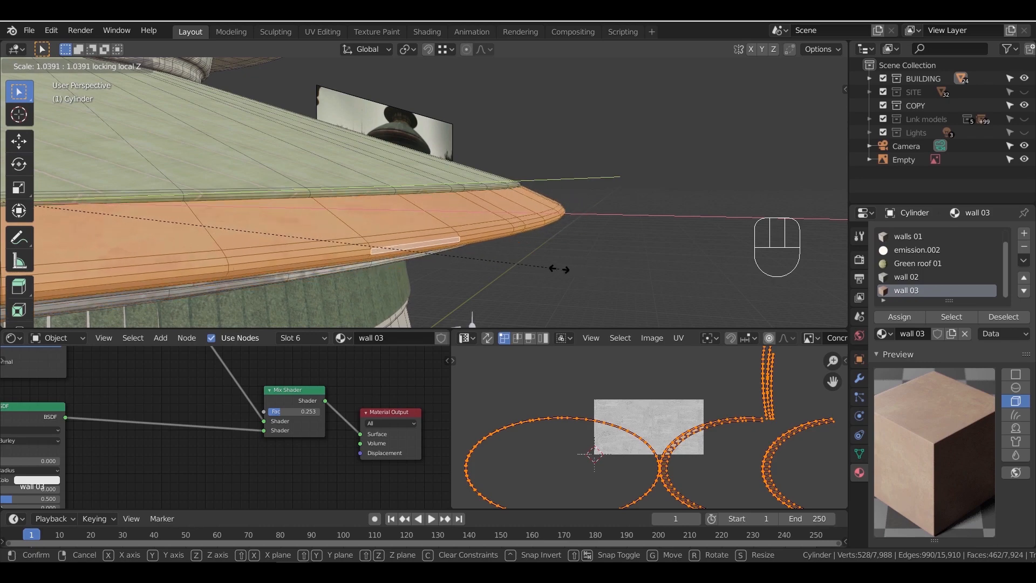
{"action": "left_click", "coordinate": [545, 263]}
{"action": "middle_click_drag", "start_coordinate": [545, 263], "coordinate": [486, 250]}
{"action": "scroll", "coordinate": [486, 254], "scroll_direction": "up", "scroll_amount": 5}
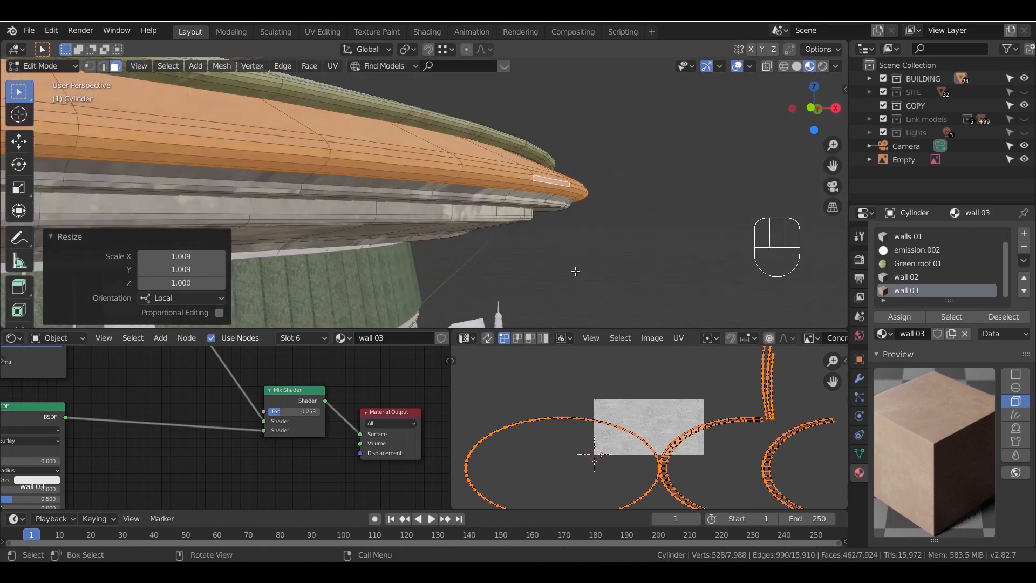
{"action": "key", "text": "s"}
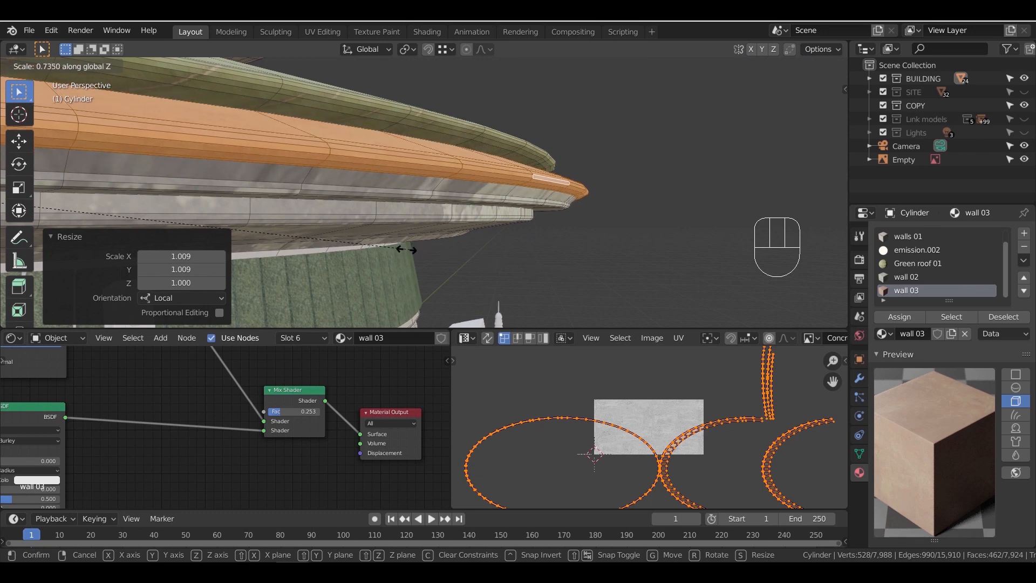
{"action": "right_click", "coordinate": [531, 260]}
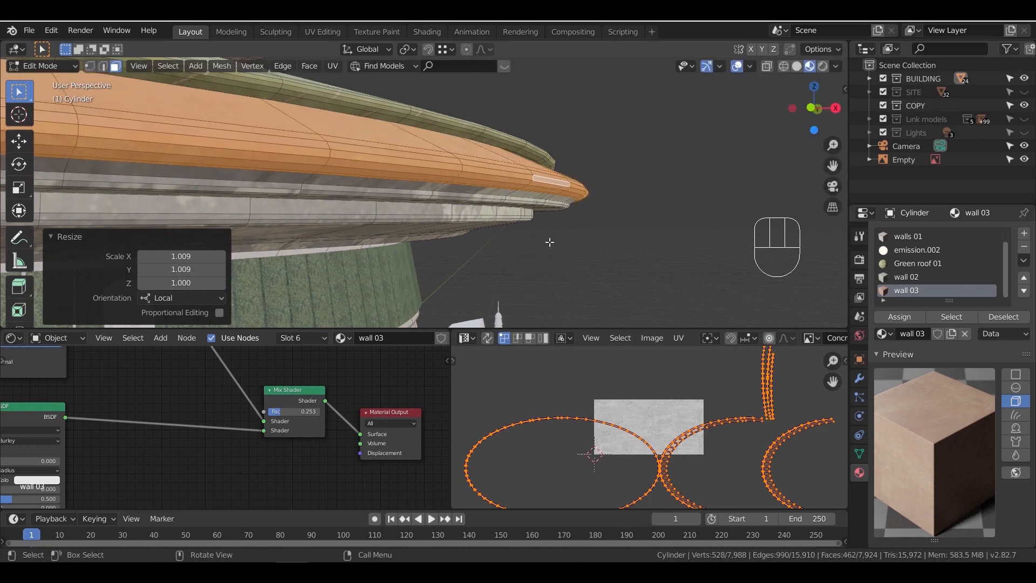
Select the face loop along the rim's outer edge, flatten it with a Z scale of 0.697 and adjust its overall scale
{"action": "left_click", "coordinate": [531, 178], "text": "alt"}
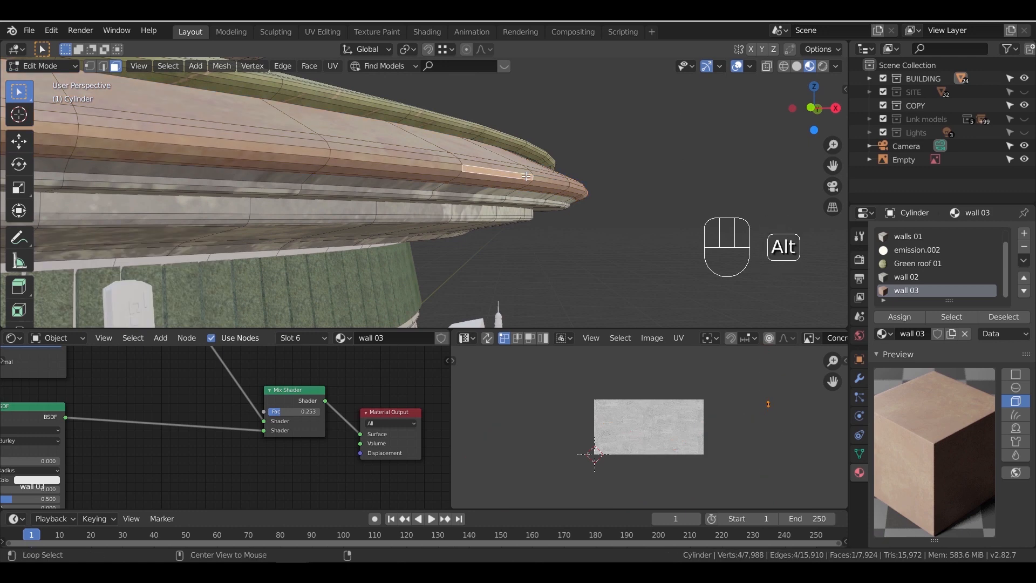
{"action": "key", "text": "s"}
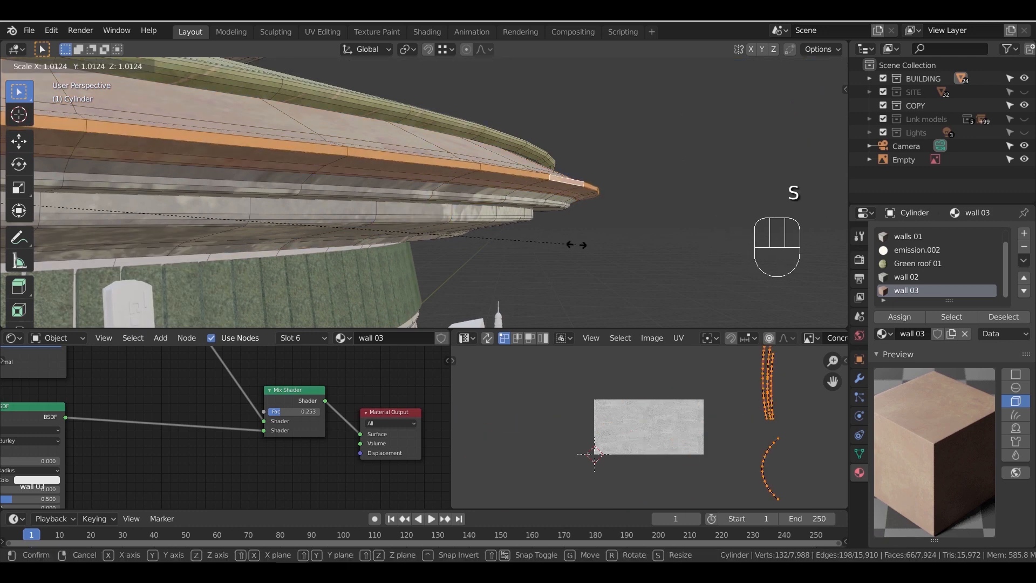
{"action": "left_click", "coordinate": [585, 247]}
{"action": "key", "text": "s"}
{"action": "key", "text": "z"}
{"action": "left_click", "coordinate": [287, 212]}
{"action": "key", "text": "s"}
{"action": "key", "text": "z"}
{"action": "left_click", "coordinate": [360, 210]}
{"action": "key", "text": "s"}
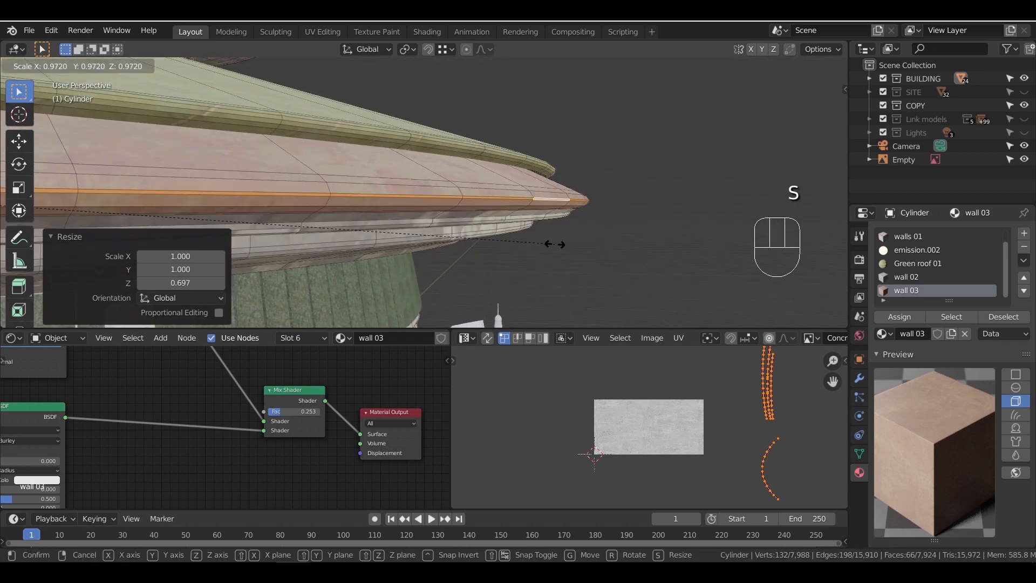
{"action": "left_click", "coordinate": [559, 244]}
{"action": "key", "text": "Tab"}
{"action": "middle_click_drag", "start_coordinate": [625, 231], "coordinate": [533, 267]}
{"action": "scroll", "coordinate": [574, 238], "scroll_direction": "down", "scroll_amount": 3}
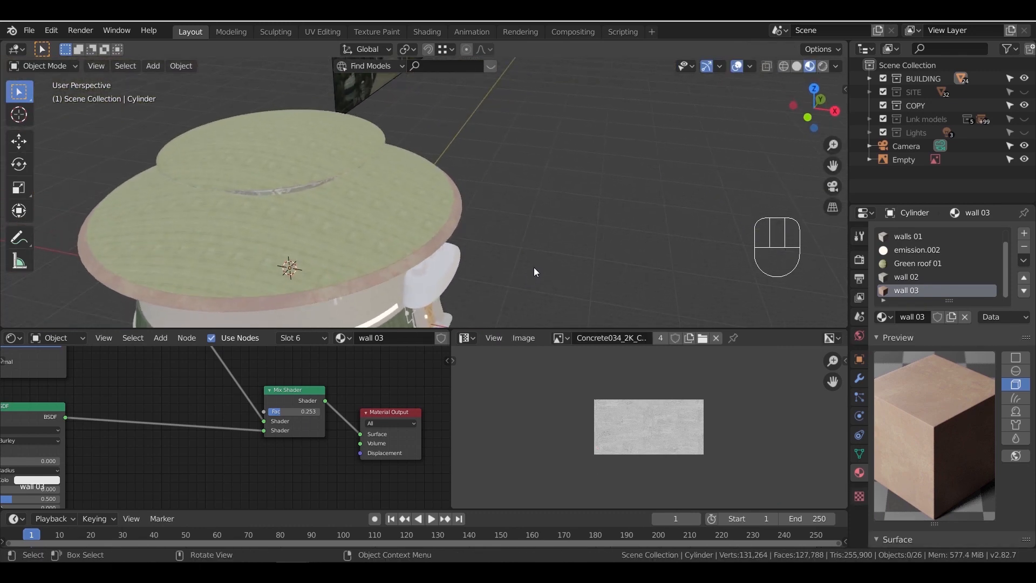
Select all faces using the Green roof 01 material and deselect those of the small upper roof
{"action": "left_click", "coordinate": [422, 237]}
{"action": "key", "text": "Tab"}
{"action": "left_click", "coordinate": [402, 236]}
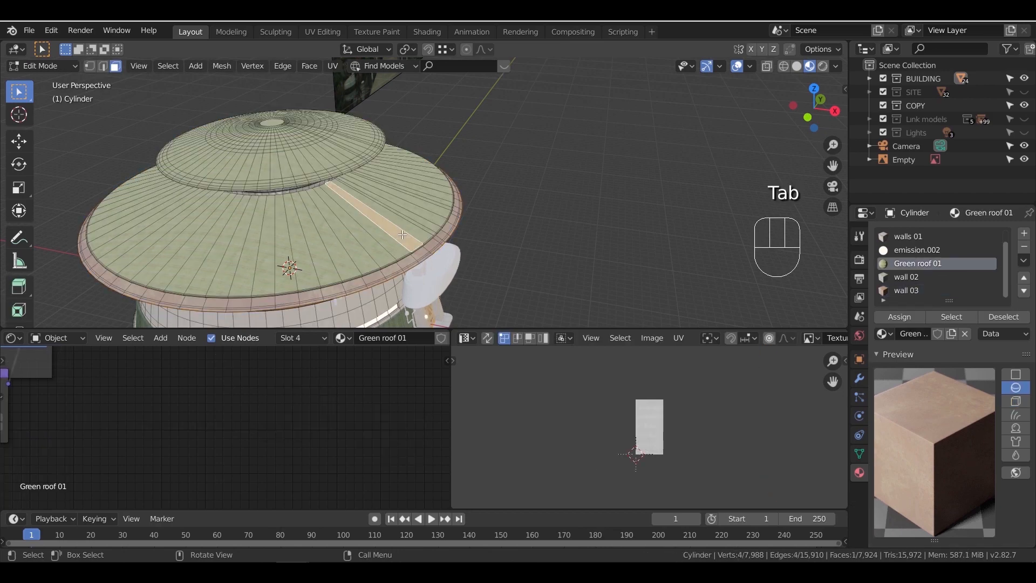
{"action": "left_click", "coordinate": [938, 322]}
{"action": "middle_click_drag", "start_coordinate": [410, 205], "coordinate": [248, 193]}
{"action": "key", "text": "shift+z"}
{"action": "left_click_drag", "start_coordinate": [231, 150], "coordinate": [472, 216], "text": "ctrl"}
{"action": "mouse_move", "coordinate": [472, 216]}
{"action": "middle_mouse_down"}
{"action": "mouse_move", "coordinate": [421, 240]}
{"action": "mouse_move", "coordinate": [480, 164]}
{"action": "middle_mouse_up"}
{"action": "key", "text": "shift+z"}
{"action": "scroll", "coordinate": [497, 183], "scroll_direction": "up", "scroll_amount": 3}
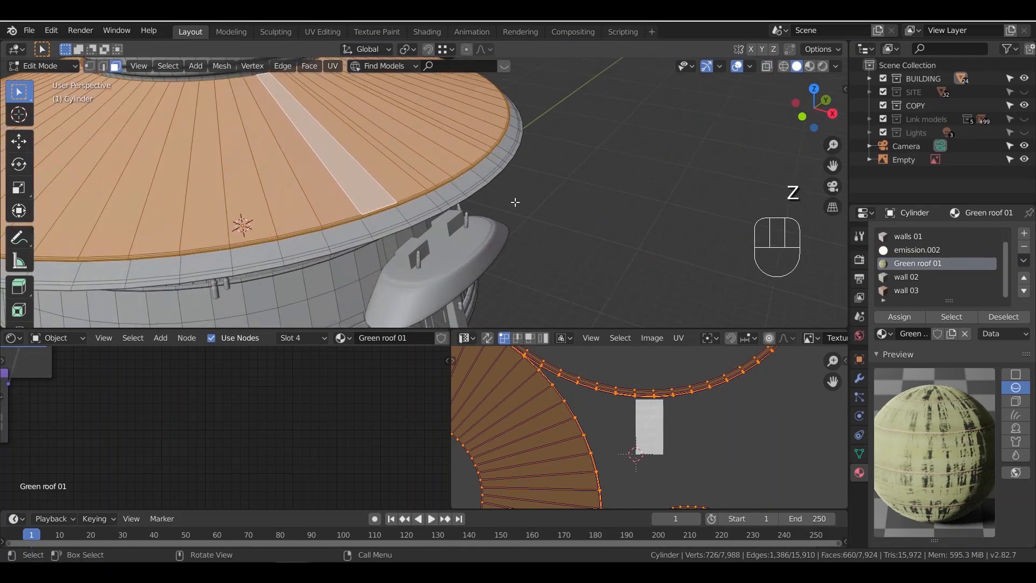
{"action": "scroll", "coordinate": [483, 195], "scroll_direction": "down", "scroll_amount": 2}
Scale the selected lower roof faces up by about 1.015 and return to Object Mode with Material Preview shading
{"action": "key", "text": "s"}
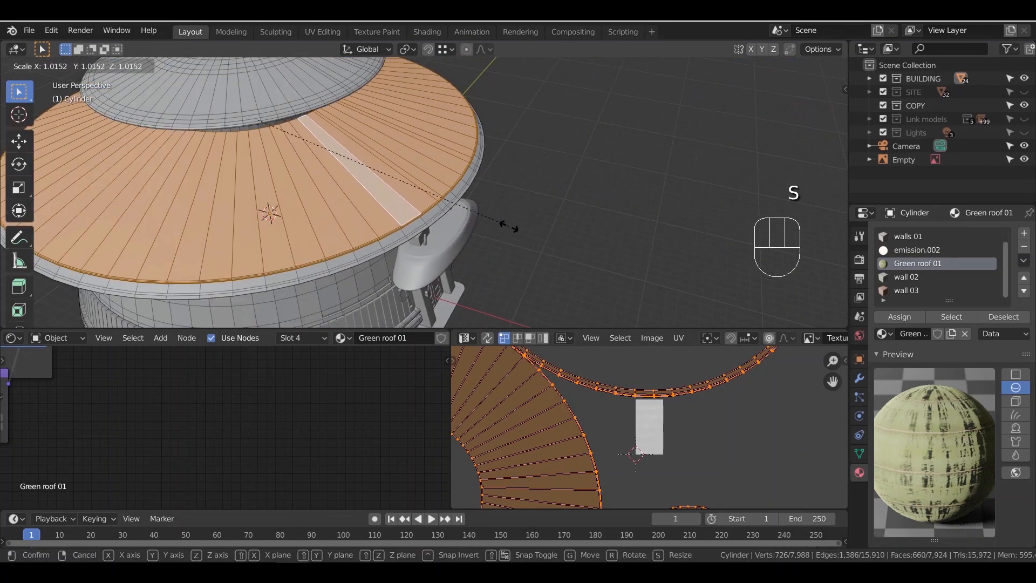
{"action": "left_click", "coordinate": [510, 225]}
{"action": "middle_click_drag", "start_coordinate": [510, 225], "coordinate": [410, 216]}
{"action": "key", "text": "Tab"}
{"action": "left_click", "coordinate": [810, 66]}
Select the horizontal beam beneath the entrance canopy and create a new material for it
{"action": "mouse_move", "coordinate": [540, 178]}
{"action": "middle_mouse_down"}
{"action": "mouse_move", "coordinate": [493, 187]}
{"action": "mouse_move", "coordinate": [497, 213]}
{"action": "middle_mouse_up"}
{"action": "scroll", "coordinate": [436, 135], "scroll_direction": "up", "scroll_amount": 5}
{"action": "middle_click_drag", "start_coordinate": [436, 136], "coordinate": [502, 206]}
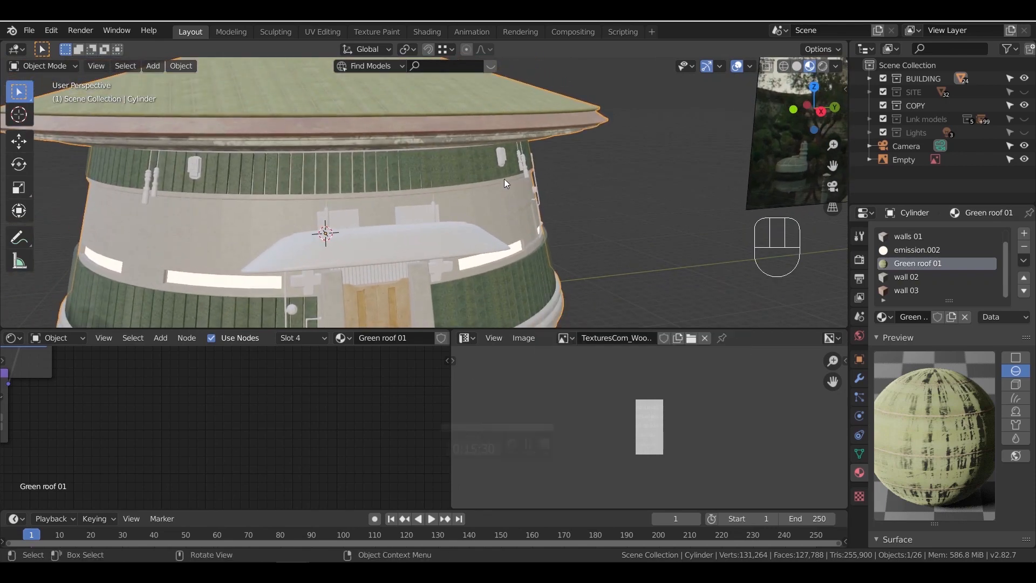
{"action": "middle_click_drag", "start_coordinate": [423, 264], "coordinate": [455, 218]}
{"action": "scroll", "coordinate": [452, 215], "scroll_direction": "up", "scroll_amount": 2}
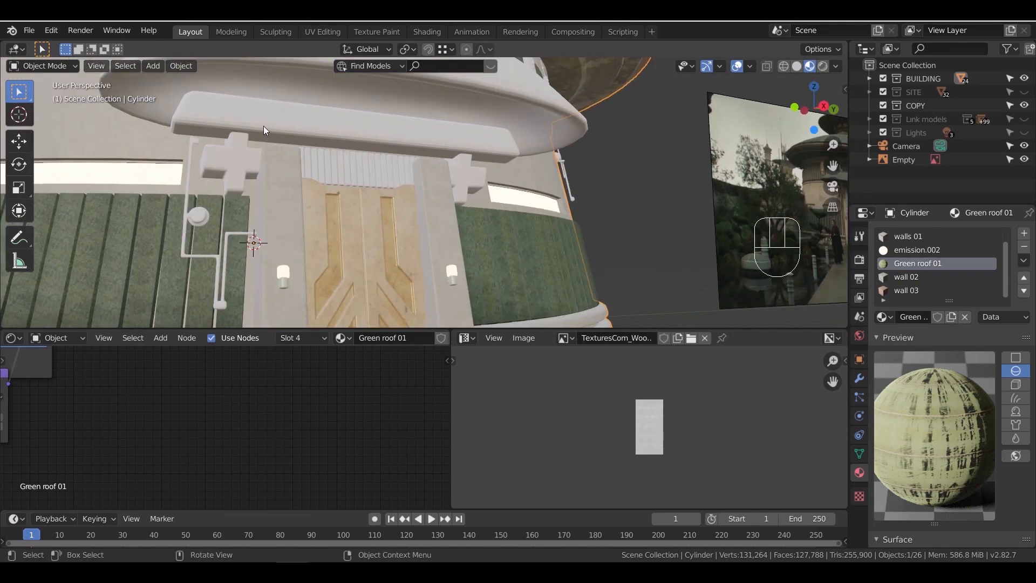
{"action": "left_click", "coordinate": [360, 162]}
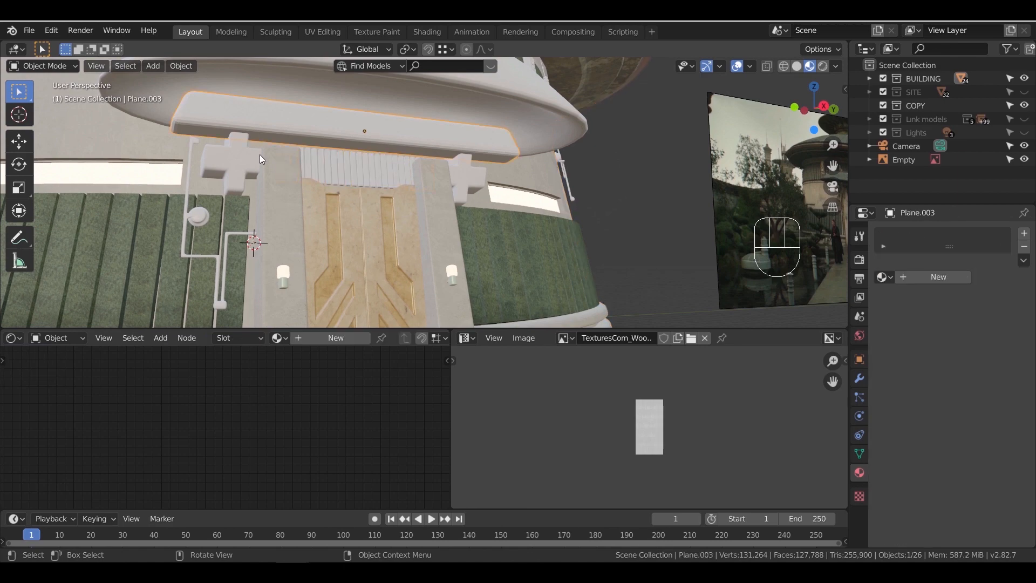
{"action": "middle_click_drag", "start_coordinate": [315, 181], "coordinate": [351, 211]}
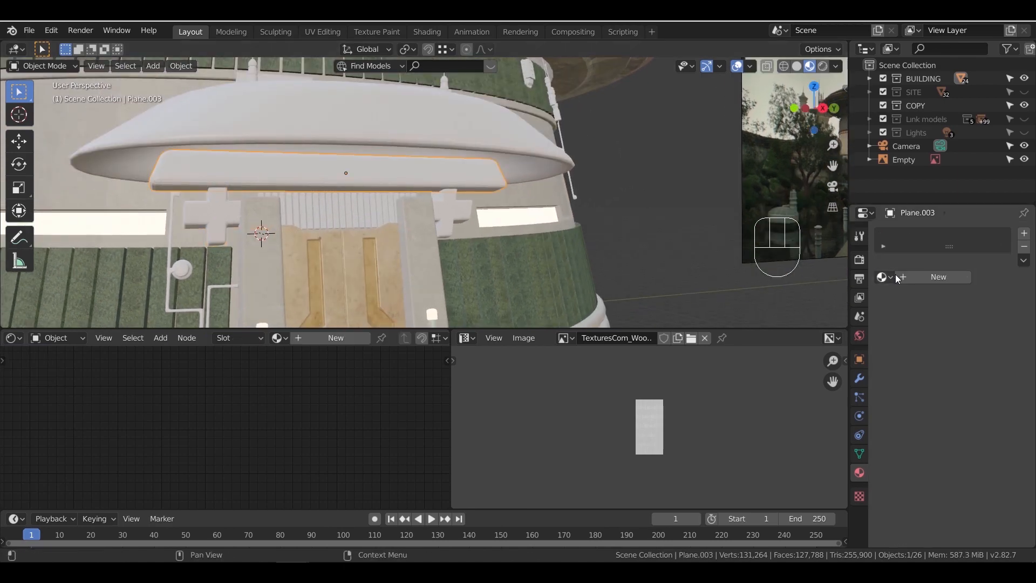
{"action": "left_click", "coordinate": [334, 338]}
{"action": "mouse_move", "coordinate": [279, 433]}
{"action": "middle_mouse_down"}
{"action": "mouse_move", "coordinate": [228, 448]}
{"action": "mouse_move", "coordinate": [247, 415]}
{"action": "mouse_move", "coordinate": [282, 446]}
{"action": "middle_mouse_up"}
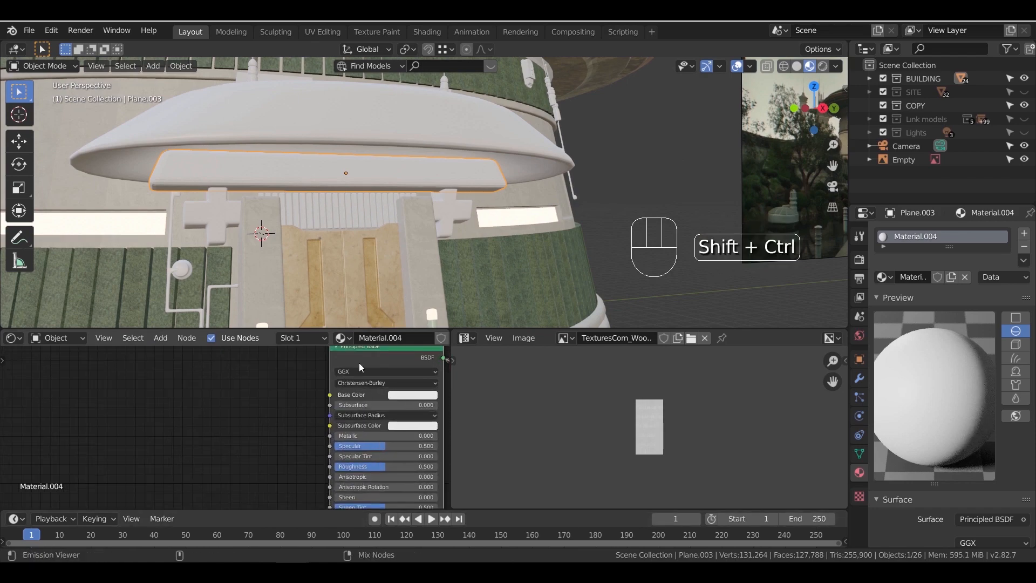
Add a Principled Texture Setup to the beam's material using all the texture maps in the Concrete folder
{"action": "key", "text": "ctrl+shift+t"}
{"action": "left_click", "coordinate": [269, 316]}
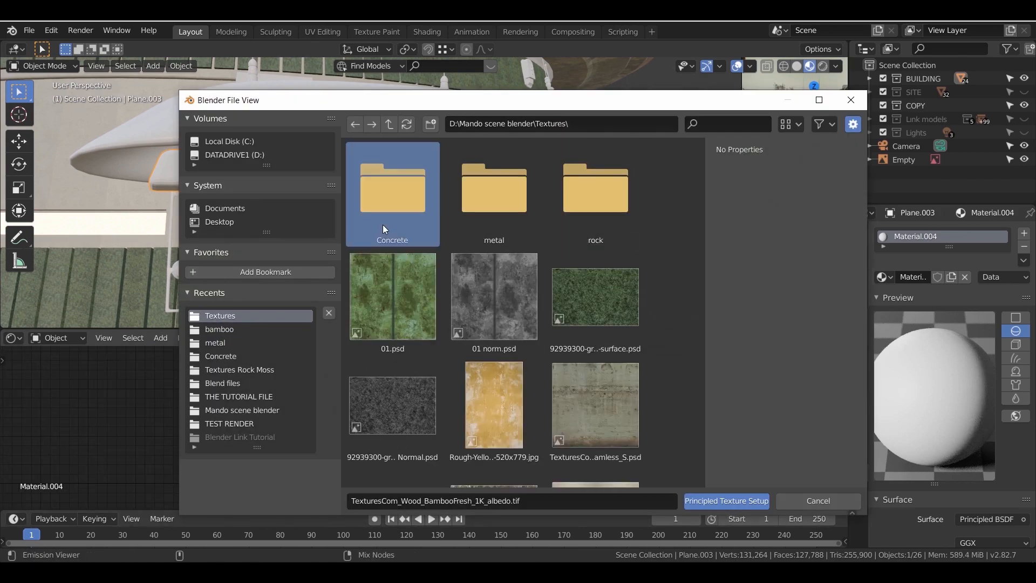
{"action": "double_click", "coordinate": [383, 224]}
{"action": "left_click", "coordinate": [407, 228]}
{"action": "key", "text": "a"}
{"action": "left_click", "coordinate": [730, 500]}
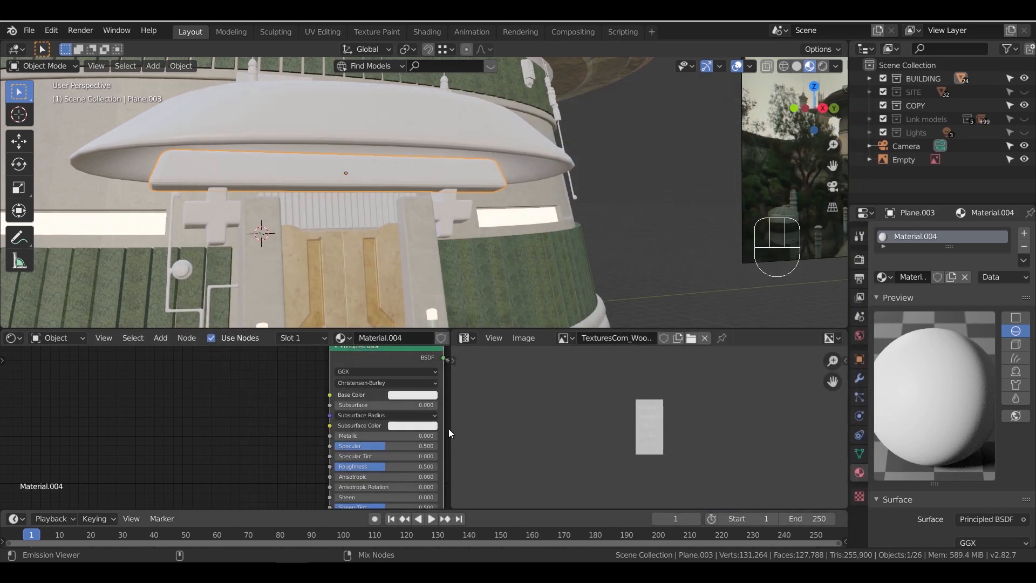
Remove the displacement texture and the Displacement node from the beam's material
{"action": "scroll", "coordinate": [316, 394], "scroll_direction": "up", "scroll_amount": 4}
{"action": "scroll", "coordinate": [314, 394], "scroll_direction": "down", "scroll_amount": 4}
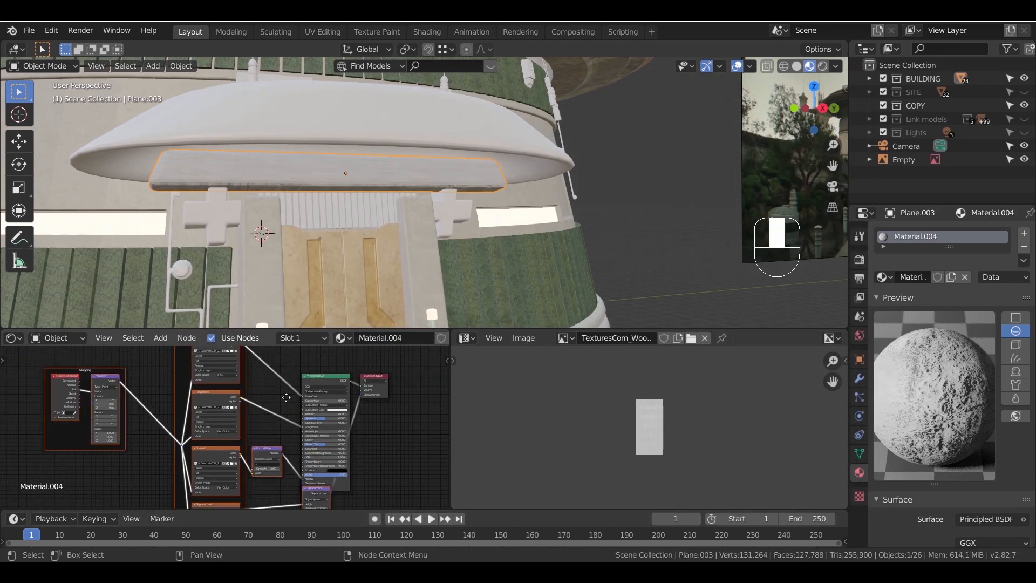
{"action": "middle_click_drag", "start_coordinate": [287, 399], "coordinate": [307, 351]}
{"action": "left_click", "coordinate": [238, 458]}
{"action": "key", "text": "x"}
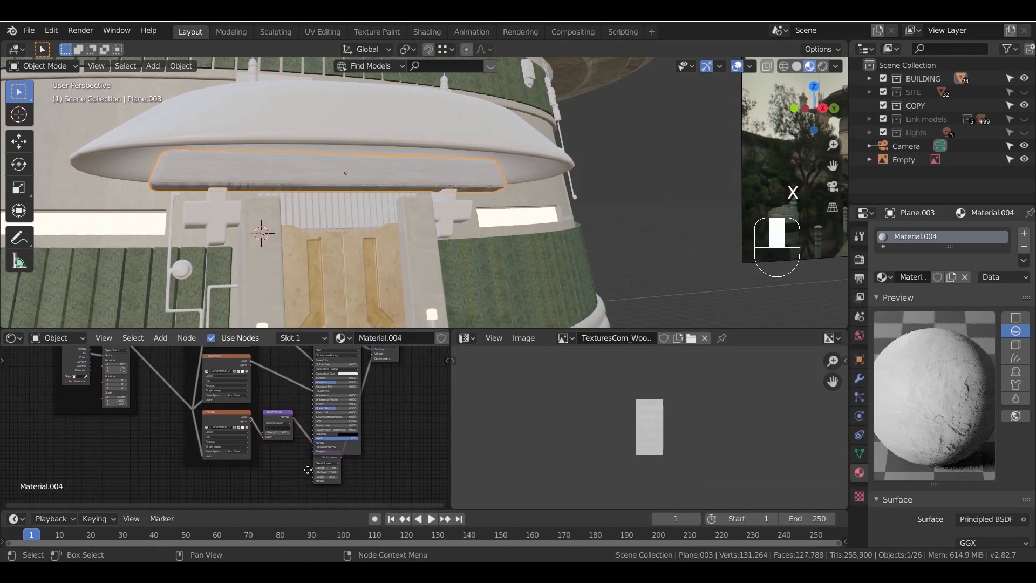
{"action": "key", "text": "x"}
{"action": "scroll", "coordinate": [302, 458], "scroll_direction": "up", "scroll_amount": 5}
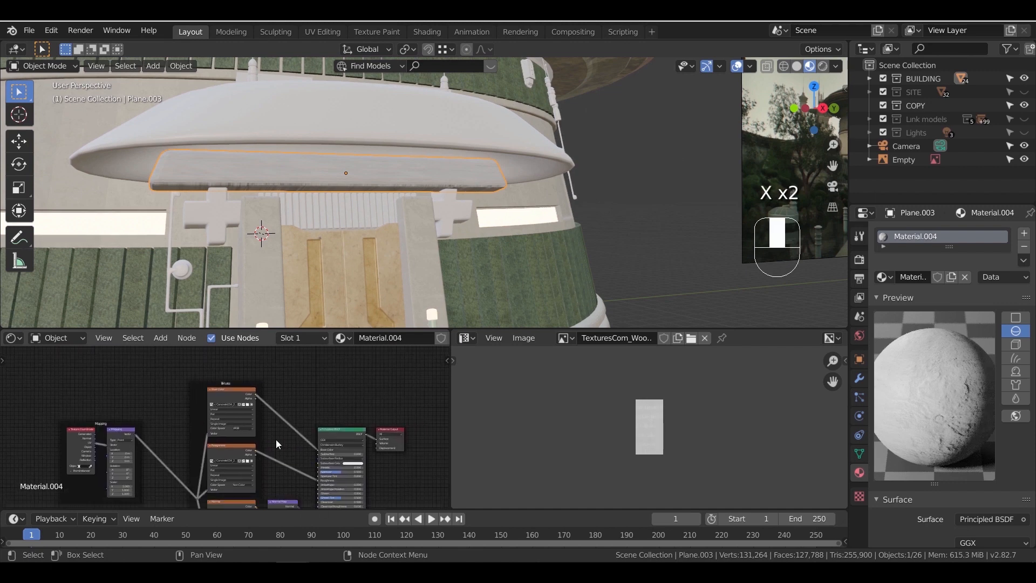
Insert a MixRGB node between the beam material's Base Color texture and the Principled BSDF, spacing the nodes apart
{"action": "key", "text": "shift+a"}
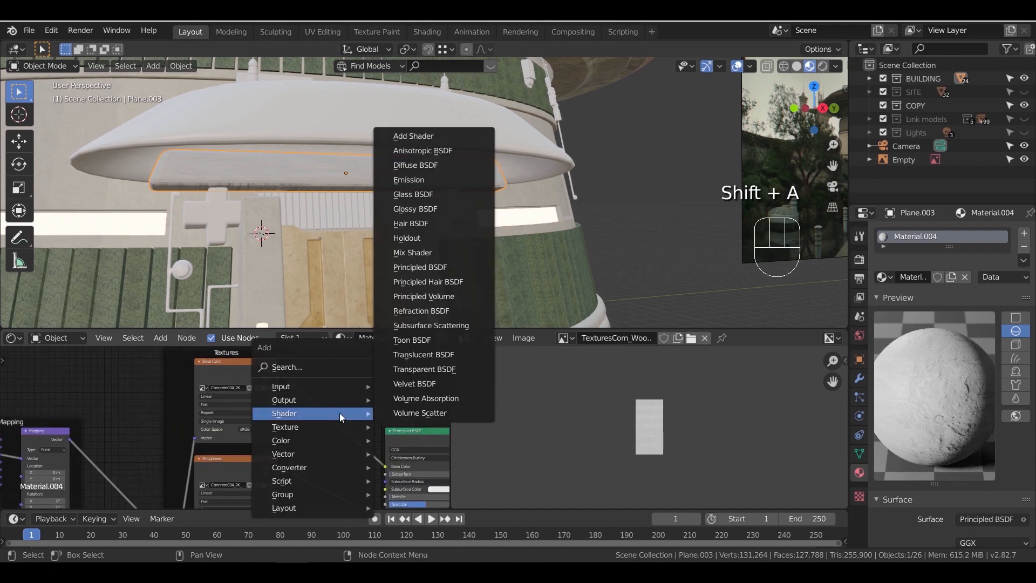
{"action": "mouse_move", "coordinate": [336, 439]}
{"action": "left_click", "coordinate": [417, 510]}
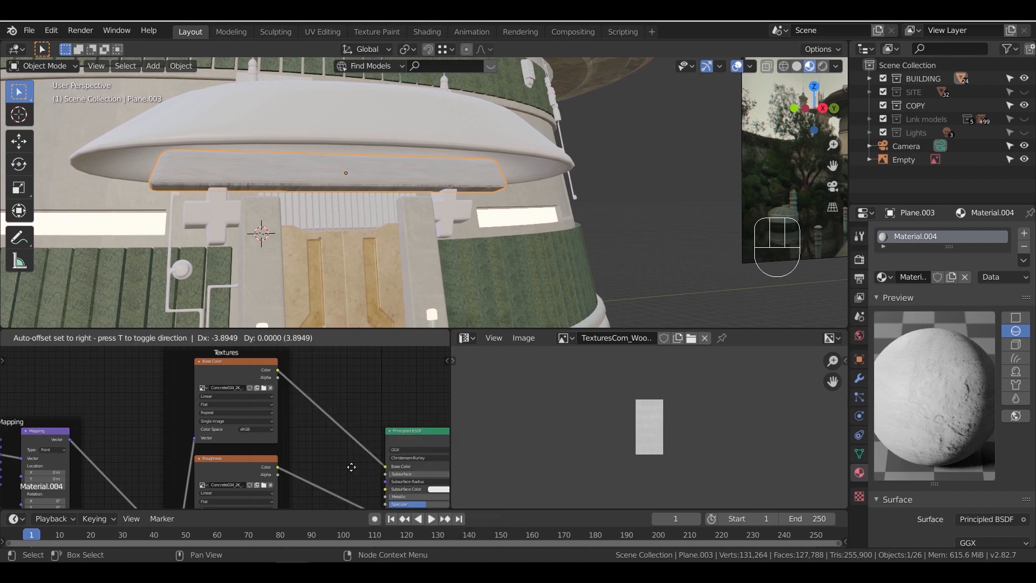
{"action": "left_click", "coordinate": [291, 372]}
{"action": "left_click_drag", "start_coordinate": [223, 369], "coordinate": [144, 365]}
{"action": "left_click_drag", "start_coordinate": [317, 381], "coordinate": [242, 373]}
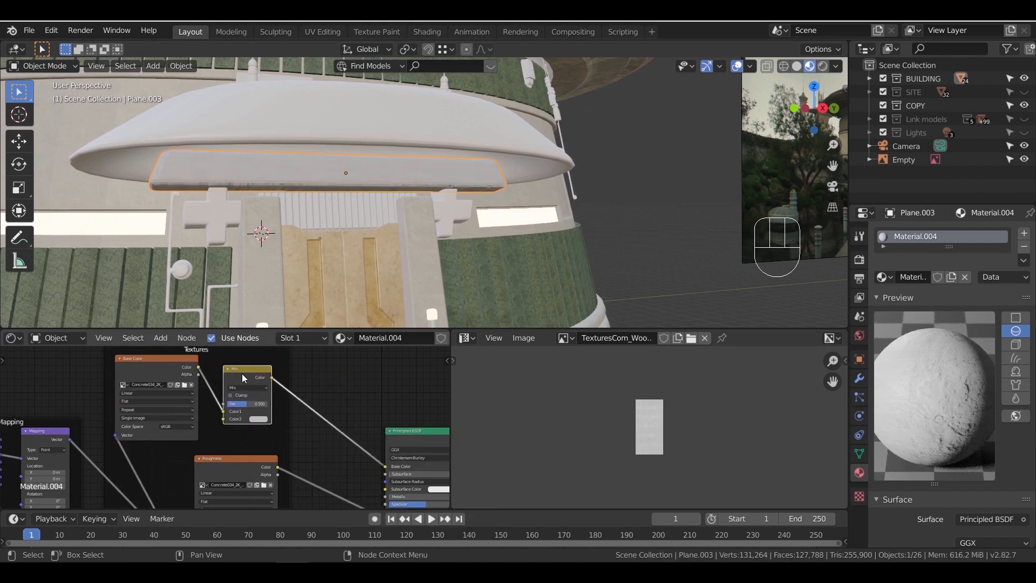
Set the Mix node's Color2 to hex 857A51
{"action": "key", "text": "shift+a"}
{"action": "scroll", "coordinate": [324, 405], "scroll_direction": "up", "scroll_amount": 5}
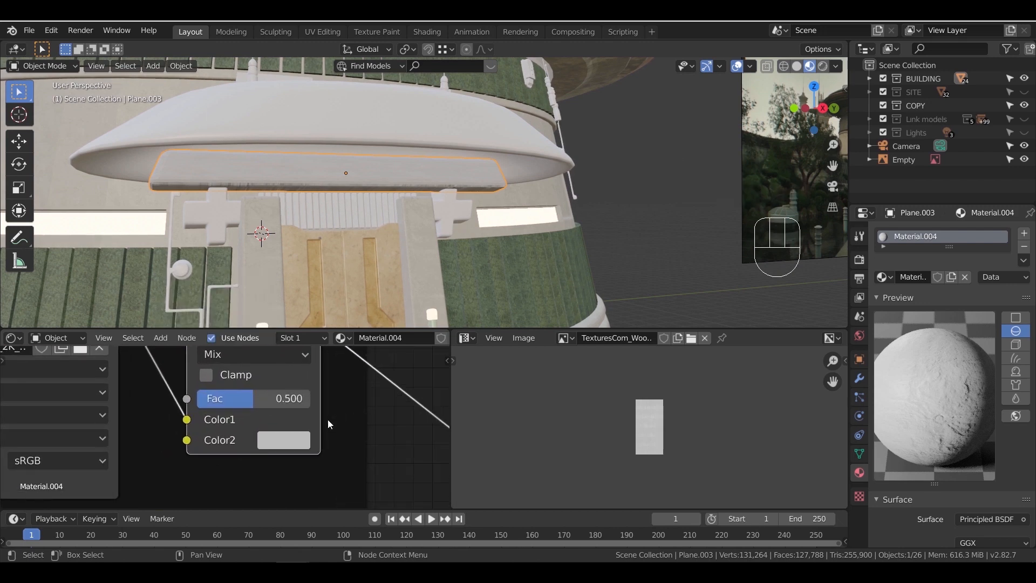
{"action": "left_click", "coordinate": [303, 436]}
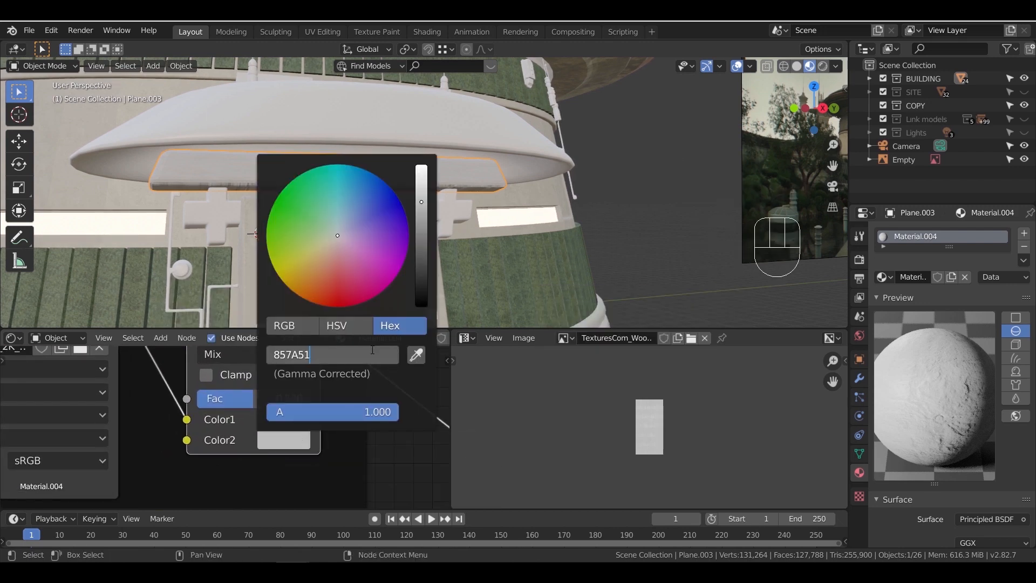
{"action": "key", "text": "Return"}
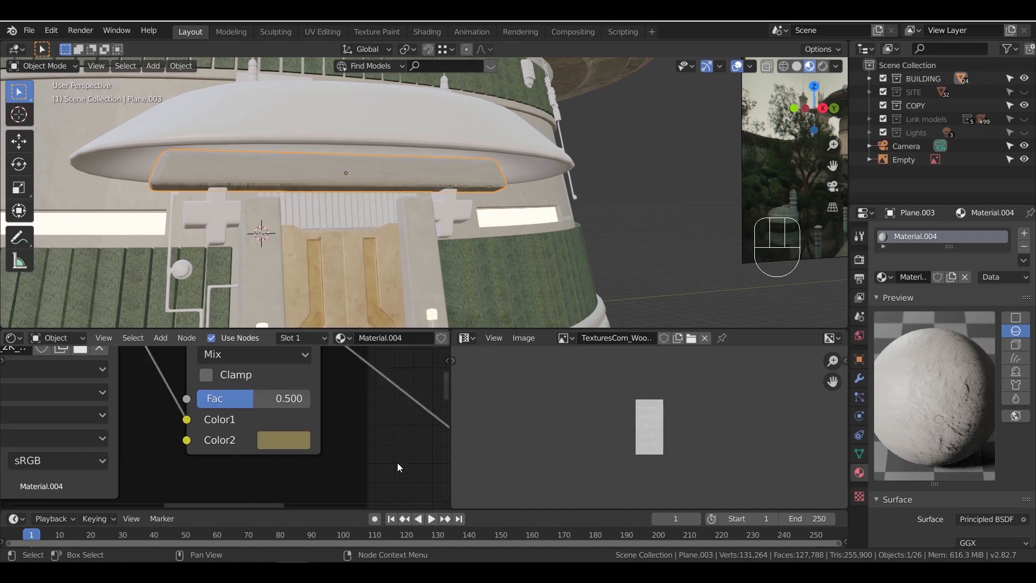
{"action": "scroll", "coordinate": [399, 467], "scroll_direction": "down", "scroll_amount": 2}
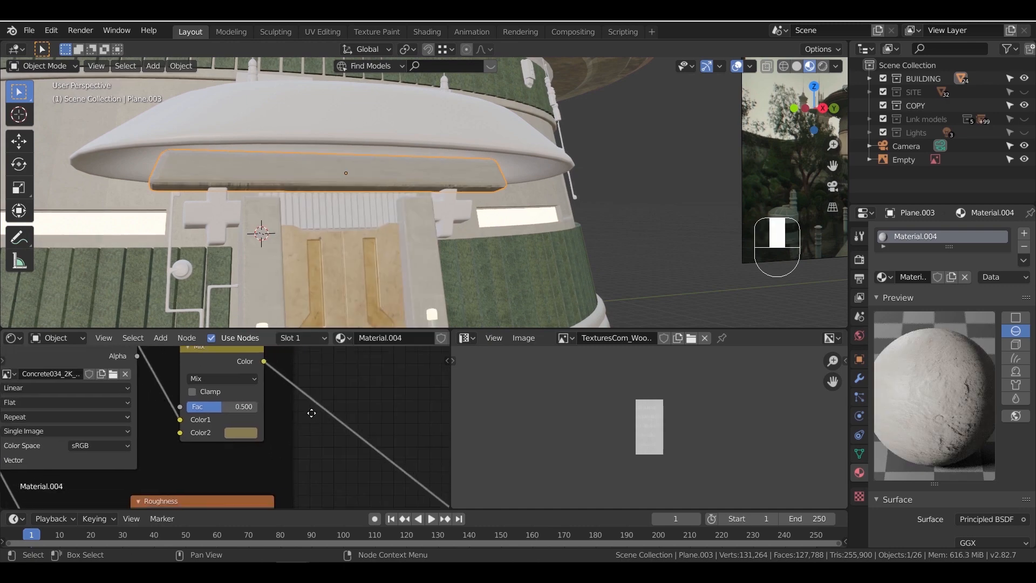
Set the beam material's Normal Map strength to 0.2 and switch the material preview to a cube
{"action": "middle_click_drag", "start_coordinate": [311, 412], "coordinate": [271, 403]}
{"action": "scroll", "coordinate": [271, 403], "scroll_direction": "down", "scroll_amount": 4}
{"action": "middle_click_drag", "start_coordinate": [307, 469], "coordinate": [308, 323]}
{"action": "left_click", "coordinate": [367, 443]}
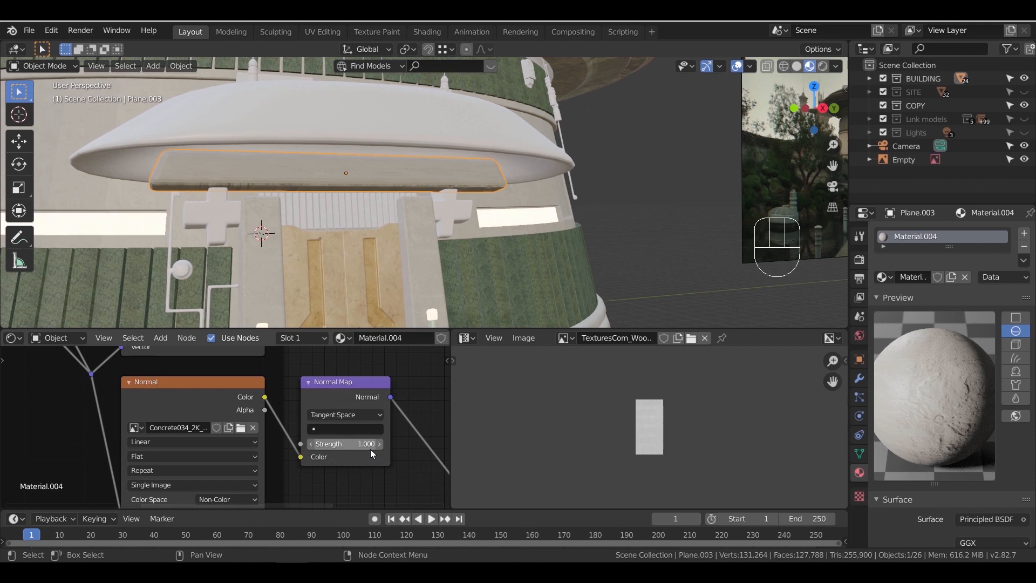
{"action": "type", "text": "1.0"}
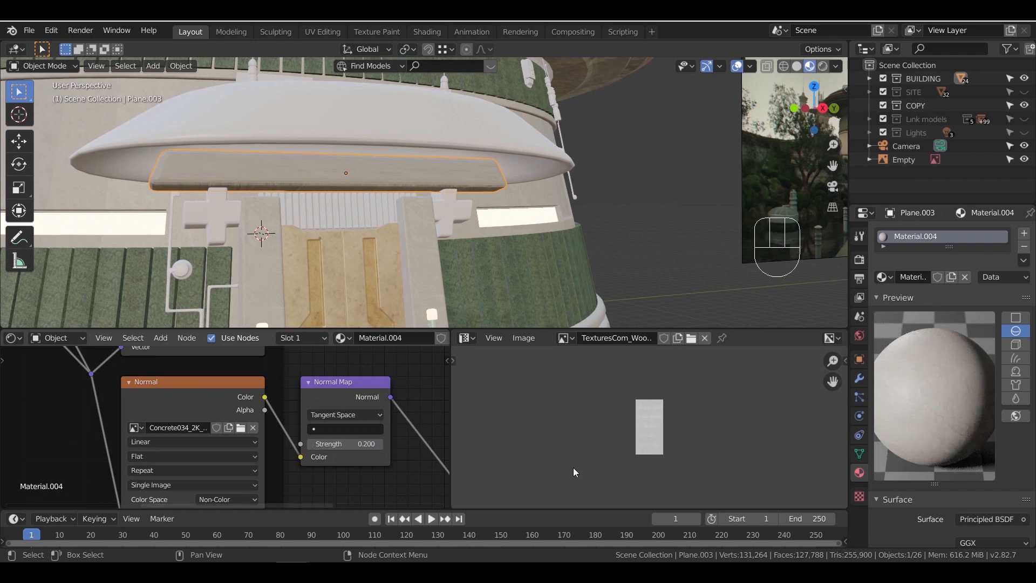
{"action": "left_click", "coordinate": [1016, 344]}
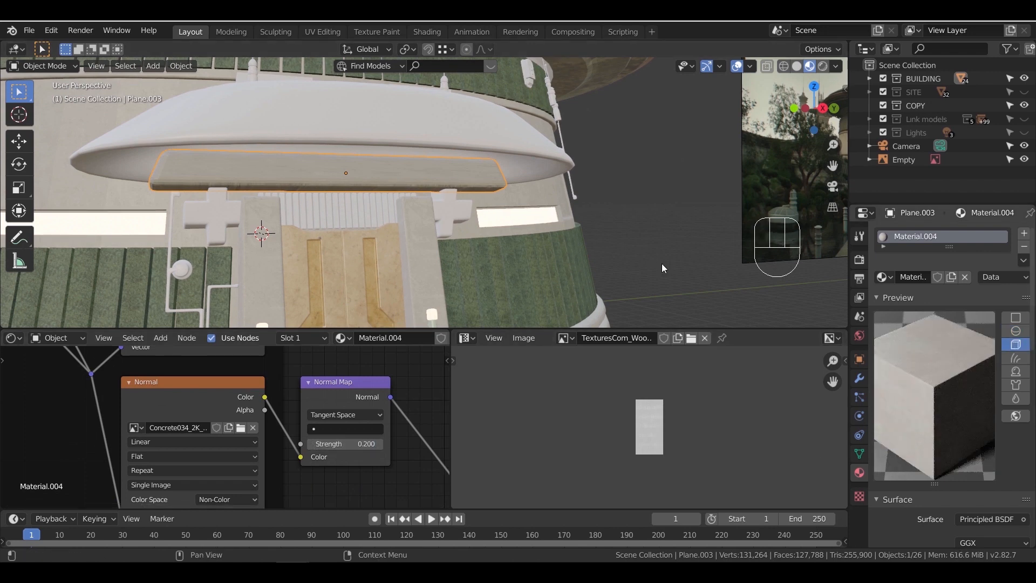
Duplicate the Mix node and insert the copy between the first Mix node and the Principled BSDF's base color
{"action": "scroll", "coordinate": [386, 398], "scroll_direction": "down", "scroll_amount": 3}
{"action": "middle_click_drag", "start_coordinate": [353, 399], "coordinate": [316, 504]}
{"action": "middle_click_drag", "start_coordinate": [303, 418], "coordinate": [325, 506]}
{"action": "key", "text": "shift+d"}
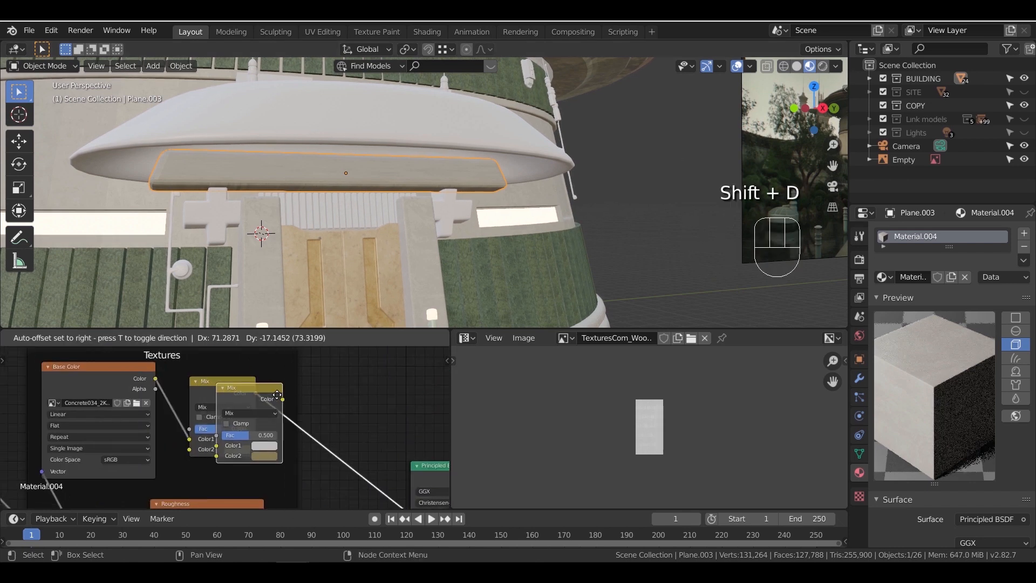
{"action": "left_click", "coordinate": [345, 390]}
{"action": "scroll", "coordinate": [334, 471], "scroll_direction": "down", "scroll_amount": 1}
{"action": "scroll", "coordinate": [331, 471], "scroll_direction": "down", "scroll_amount": 3}
{"action": "left_click_drag", "start_coordinate": [297, 396], "coordinate": [298, 341]}
Copy the Mask node group from the door pillar's walls 01.001 material into the beam's material, placing it above the textures
{"action": "left_click", "coordinate": [249, 281]}
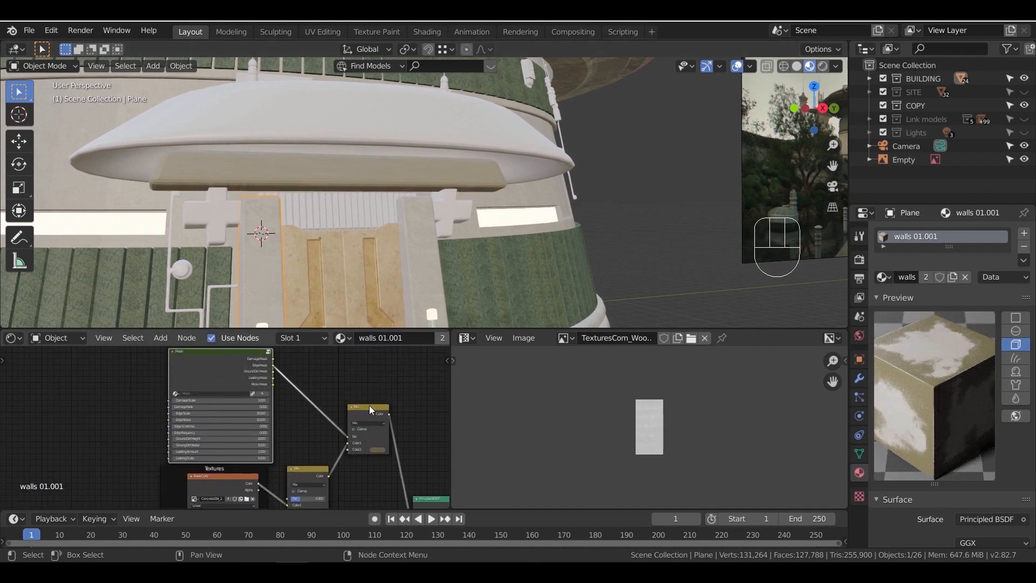
{"action": "key", "text": "ctrl"}
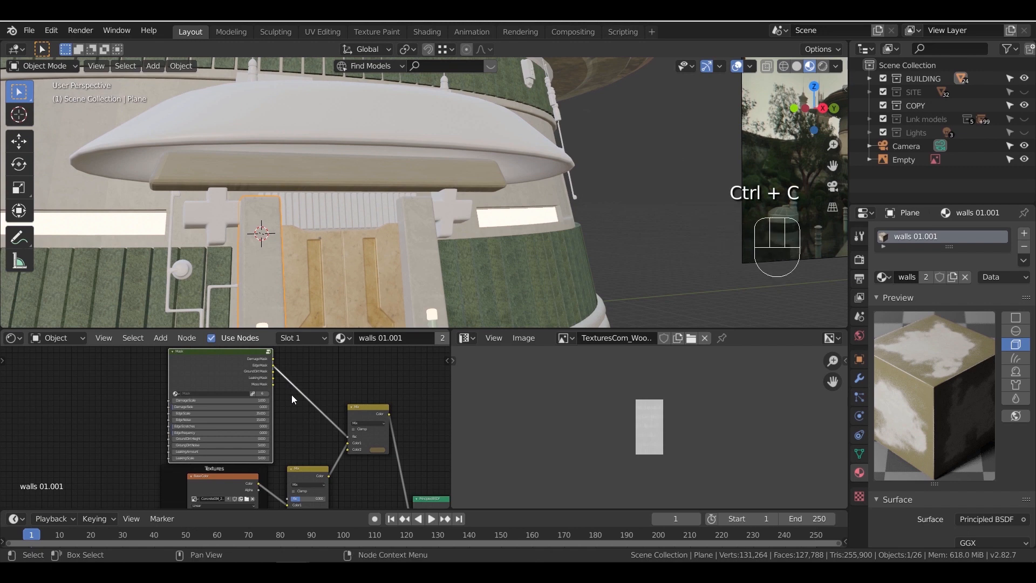
{"action": "left_click", "coordinate": [338, 185]}
{"action": "middle_click_drag", "start_coordinate": [182, 398], "coordinate": [232, 448]}
{"action": "key", "text": "ctrl+v"}
{"action": "left_click_drag", "start_coordinate": [250, 417], "coordinate": [190, 369]}
{"action": "middle_click_drag", "start_coordinate": [334, 433], "coordinate": [266, 402]}
{"action": "scroll", "coordinate": [266, 401], "scroll_direction": "up", "scroll_amount": 1}
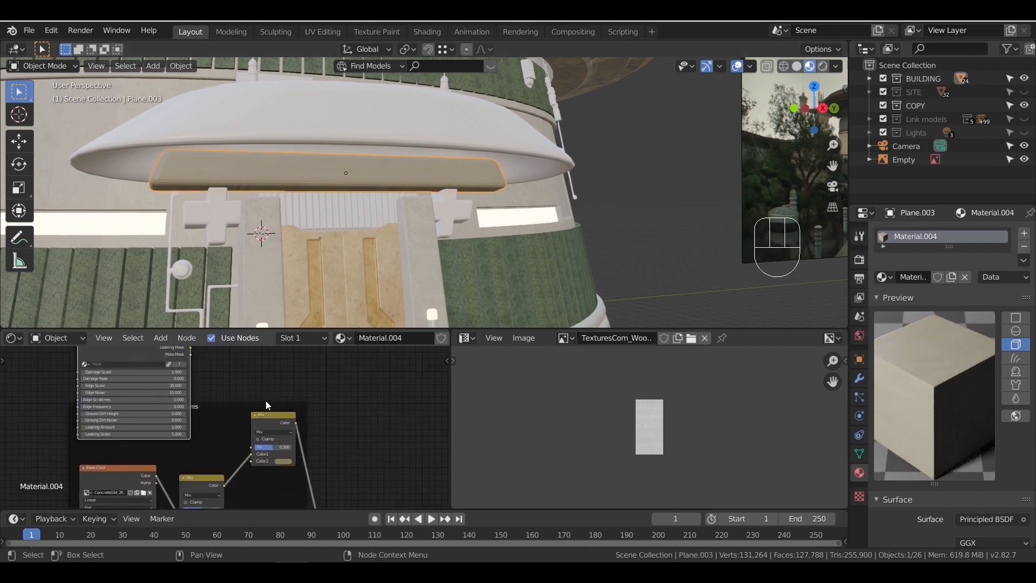
Set the second Mix node's Color2 to hex 272521
{"action": "scroll", "coordinate": [267, 405], "scroll_direction": "up", "scroll_amount": 4}
{"action": "left_click", "coordinate": [294, 411]}
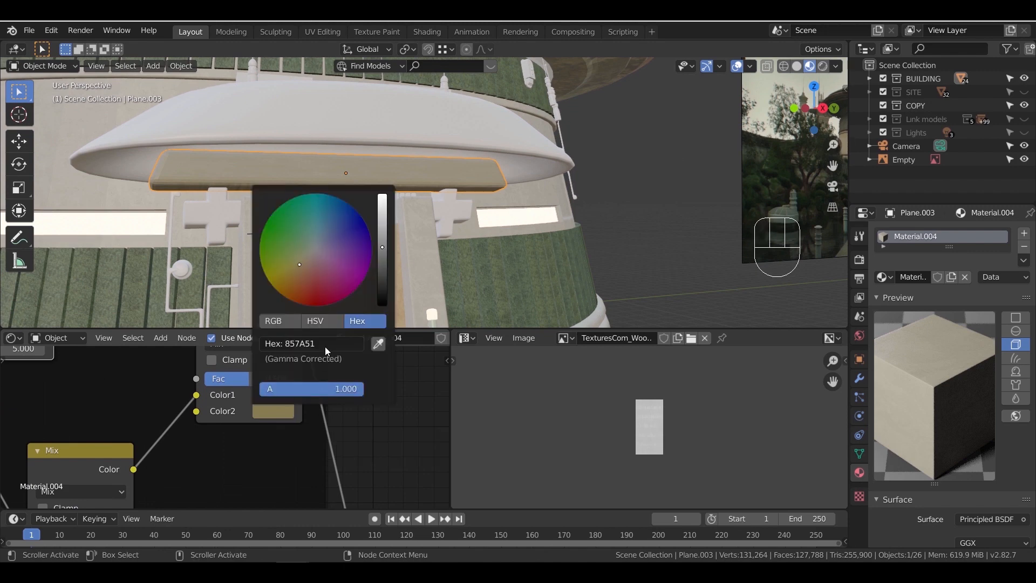
{"action": "type", "text": "272521"}
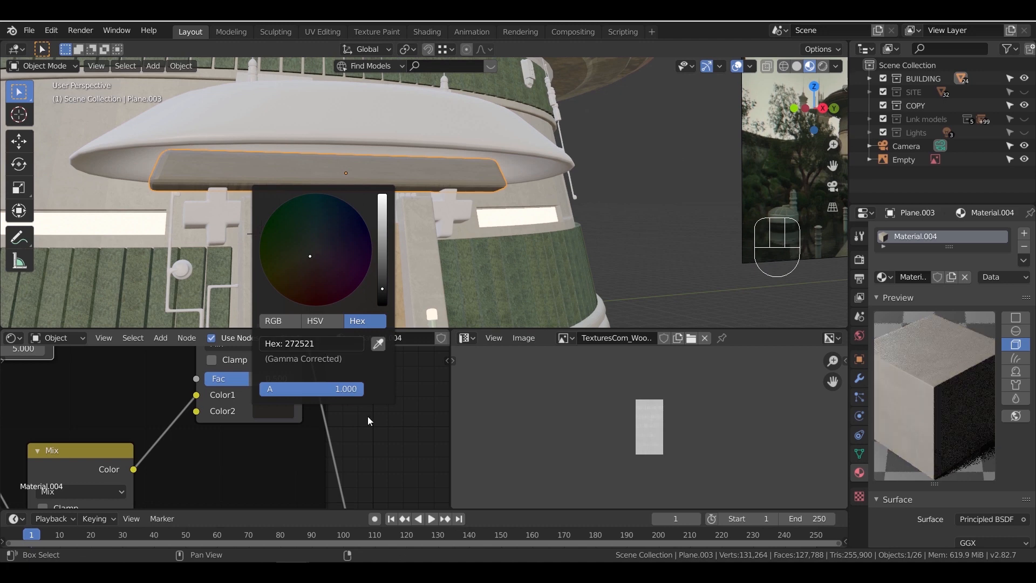
Connect the mask's Edge Mask output to the second Mix node's factor and make the mask group a single-user copy
{"action": "middle_click_drag", "start_coordinate": [265, 406], "coordinate": [383, 505]}
{"action": "scroll", "coordinate": [207, 406], "scroll_direction": "down", "scroll_amount": 1}
{"action": "middle_click_drag", "start_coordinate": [206, 406], "coordinate": [245, 446]}
{"action": "scroll", "coordinate": [245, 446], "scroll_direction": "down", "scroll_amount": 4}
{"action": "left_click_drag", "start_coordinate": [344, 446], "coordinate": [344, 353]}
{"action": "scroll", "coordinate": [283, 386], "scroll_direction": "up", "scroll_amount": 3}
{"action": "middle_click_drag", "start_coordinate": [274, 354], "coordinate": [283, 395]}
{"action": "left_click_drag", "start_coordinate": [219, 369], "coordinate": [270, 403]}
{"action": "left_click_drag", "start_coordinate": [322, 454], "coordinate": [323, 451]}
{"action": "middle_click_drag", "start_coordinate": [241, 471], "coordinate": [284, 438]}
{"action": "scroll", "coordinate": [255, 376], "scroll_direction": "up", "scroll_amount": 1}
{"action": "left_click", "coordinate": [246, 356]}
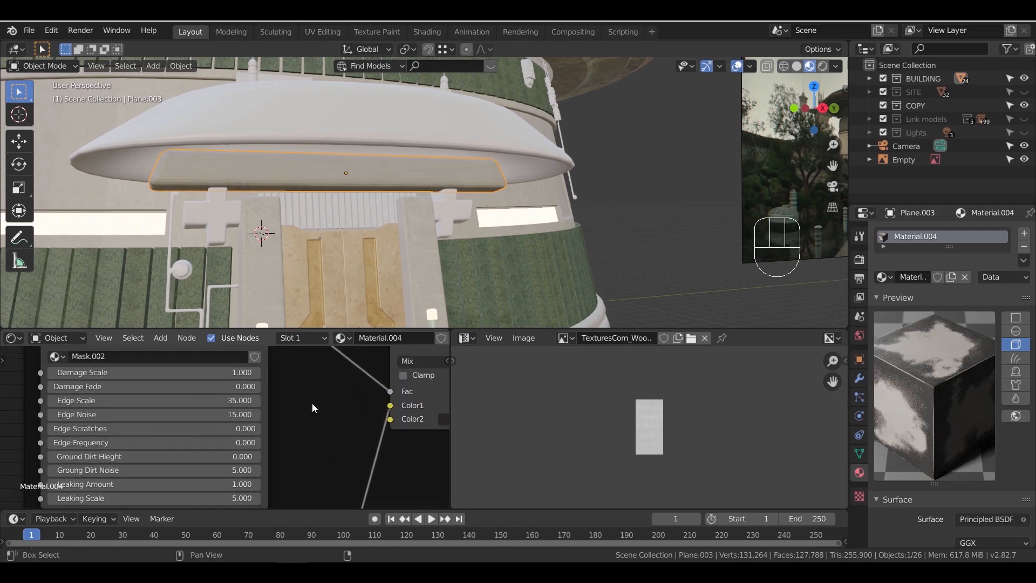
Set the mask's Edge Scale to 42 and Edge Noise to 17
{"action": "double_click", "coordinate": [154, 401]}
{"action": "type", "text": "42"}
{"action": "key", "text": "Return"}
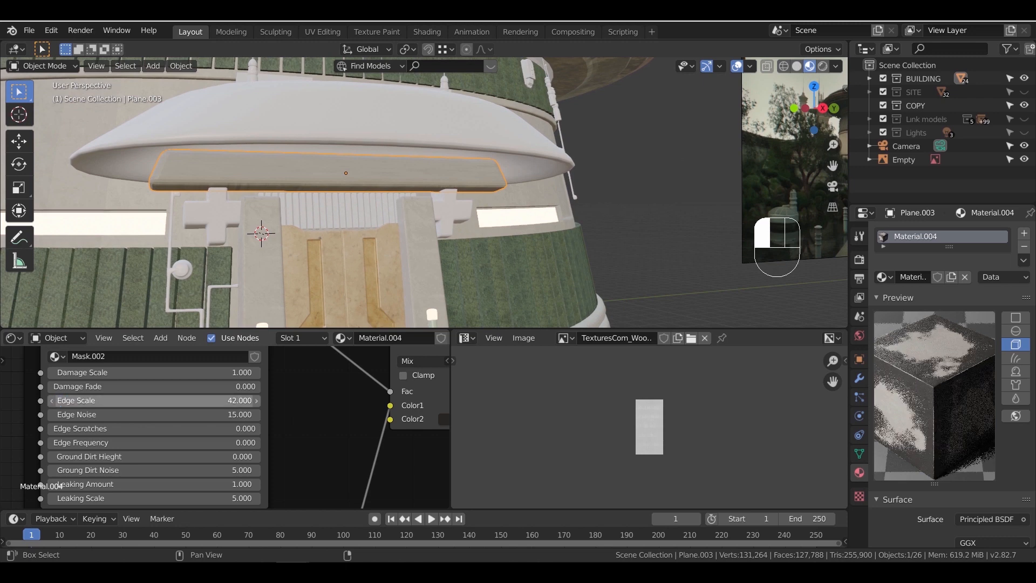
{"action": "left_click", "coordinate": [153, 415]}
{"action": "type", "text": "17"}
{"action": "key", "text": "Return"}
Adjust the mask to Edge Scale 38.8, Edge Noise 21, Edge Scratches 0.365 and Edge Frequency 0.039
{"action": "middle_click_drag", "start_coordinate": [317, 445], "coordinate": [280, 338]}
{"action": "scroll", "coordinate": [262, 417], "scroll_direction": "down", "scroll_amount": 9}
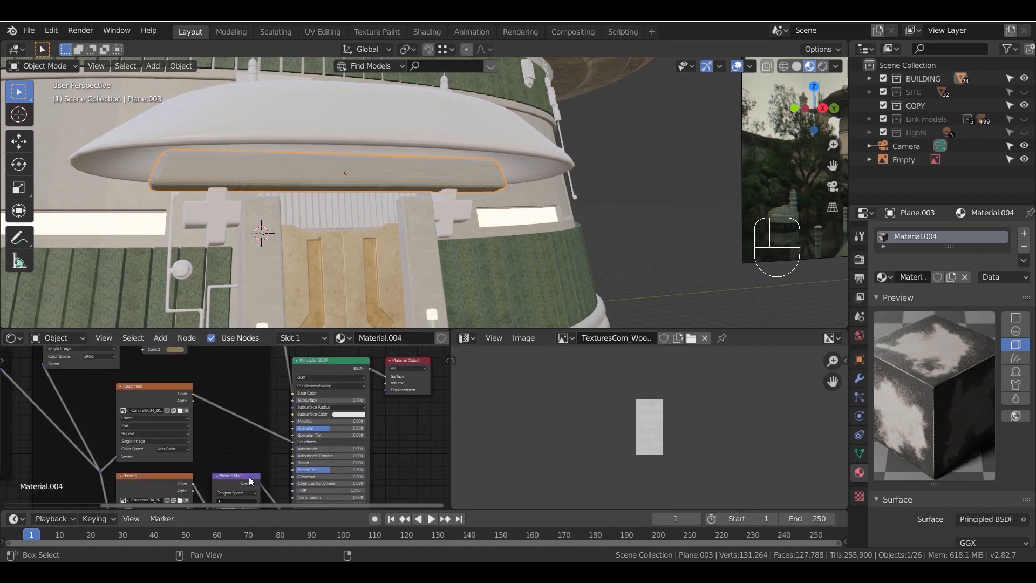
{"action": "scroll", "coordinate": [289, 423], "scroll_direction": "up", "scroll_amount": 2}
{"action": "middle_click_drag", "start_coordinate": [229, 429], "coordinate": [415, 479]}
{"action": "middle_click_drag", "start_coordinate": [287, 402], "coordinate": [318, 475]}
{"action": "middle_click_drag", "start_coordinate": [295, 391], "coordinate": [302, 444]}
{"action": "scroll", "coordinate": [303, 444], "scroll_direction": "up", "scroll_amount": 3}
{"action": "middle_click_drag", "start_coordinate": [396, 353], "coordinate": [366, 417]}
{"action": "scroll", "coordinate": [366, 417], "scroll_direction": "up", "scroll_amount": 2}
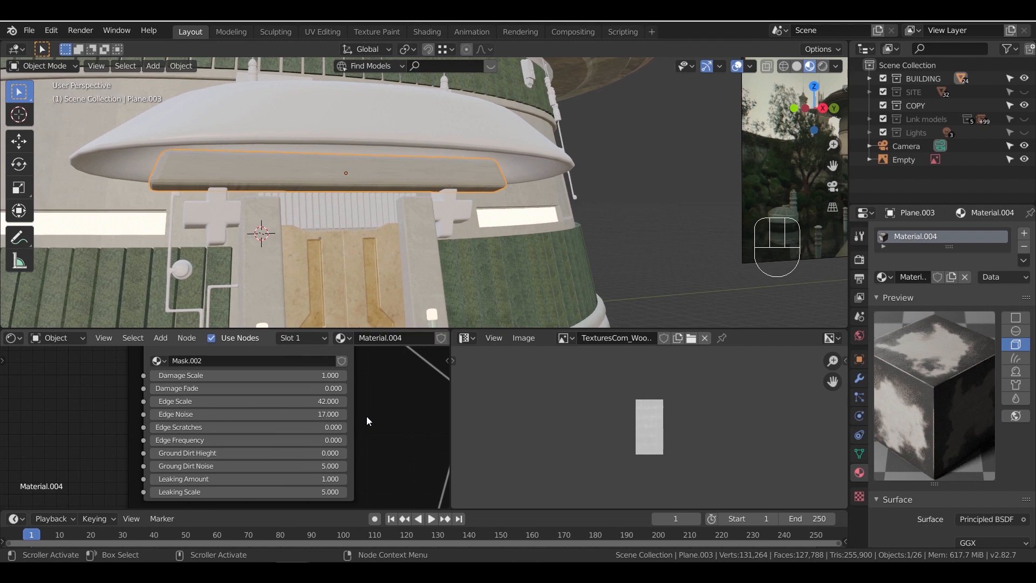
{"action": "scroll", "coordinate": [365, 421], "scroll_direction": "up", "scroll_amount": 1}
{"action": "left_click_drag", "start_coordinate": [286, 410], "coordinate": [302, 426]}
{"action": "left_click_drag", "start_coordinate": [156, 424], "coordinate": [222, 424]}
{"action": "left_click_drag", "start_coordinate": [157, 440], "coordinate": [219, 395]}
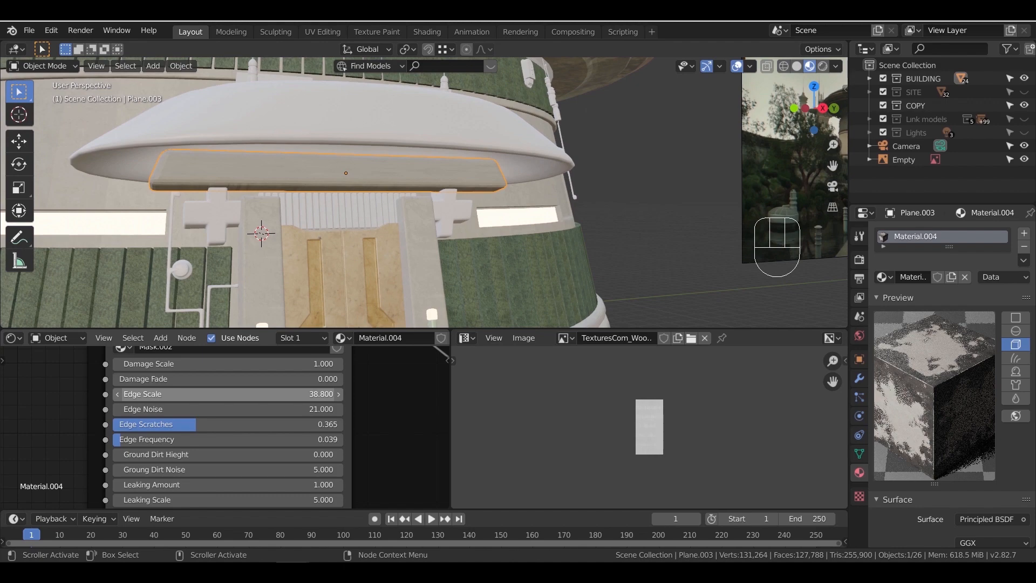
Unwrap all of the canopy beam's faces with Smart UV Project at default settings
{"action": "scroll", "coordinate": [370, 244], "scroll_direction": "down", "scroll_amount": 2}
{"action": "middle_click_drag", "start_coordinate": [369, 244], "coordinate": [369, 210]}
{"action": "middle_click_drag", "start_coordinate": [369, 209], "coordinate": [374, 270], "text": "shift"}
{"action": "scroll", "coordinate": [378, 237], "scroll_direction": "up", "scroll_amount": 5}
{"action": "scroll", "coordinate": [381, 235], "scroll_direction": "down", "scroll_amount": 4}
{"action": "middle_click_drag", "start_coordinate": [386, 232], "coordinate": [393, 232]}
{"action": "key", "text": "Tab"}
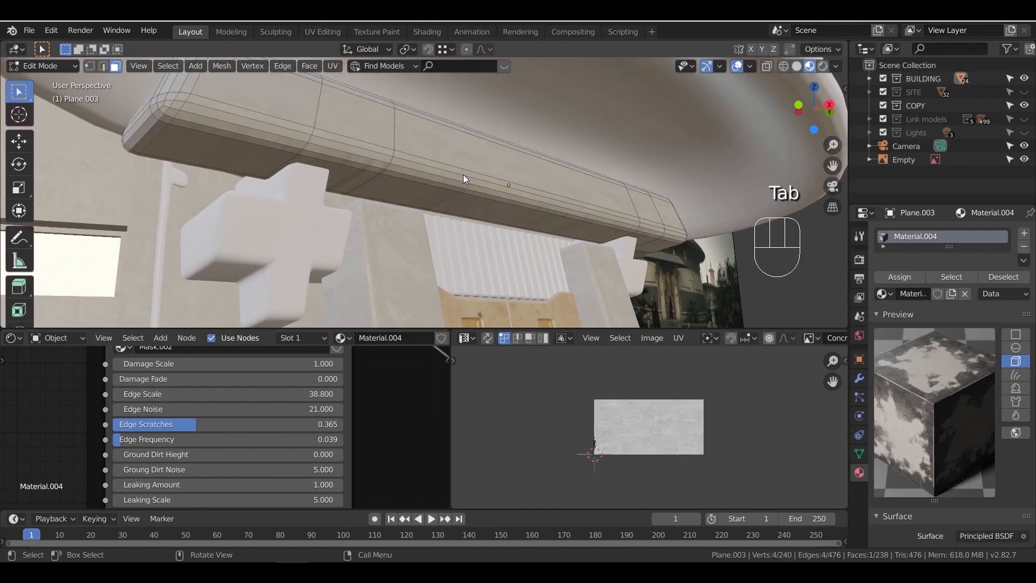
{"action": "key", "text": "a"}
{"action": "key", "text": "u"}
{"action": "left_click", "coordinate": [466, 182]}
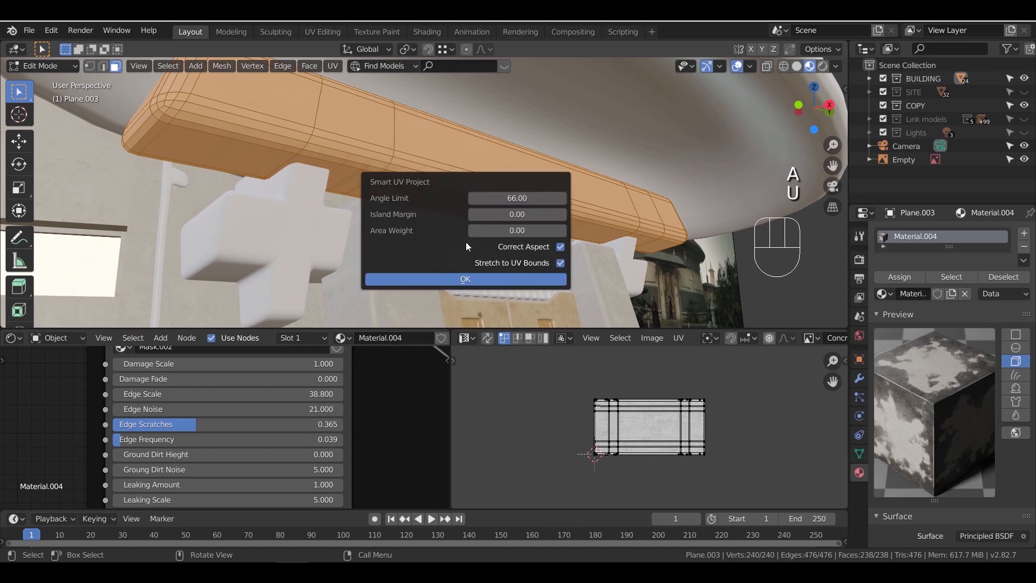
{"action": "left_click", "coordinate": [454, 280]}
{"action": "key", "text": "Tab"}
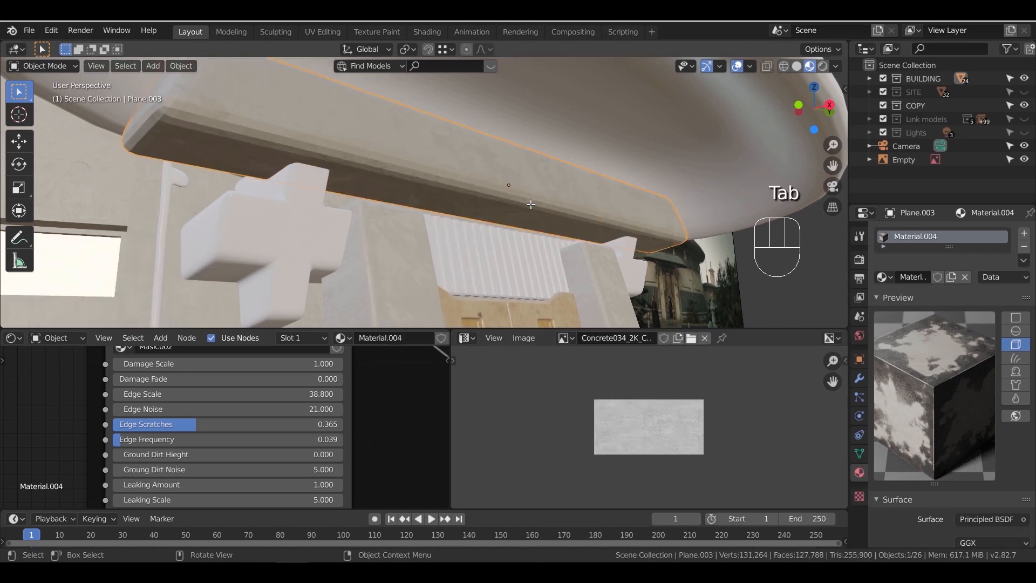
Scale up the beam's whole UV layout and shade the beam smooth in Object Mode
{"action": "key", "text": "Tab"}
{"action": "key", "text": "s"}
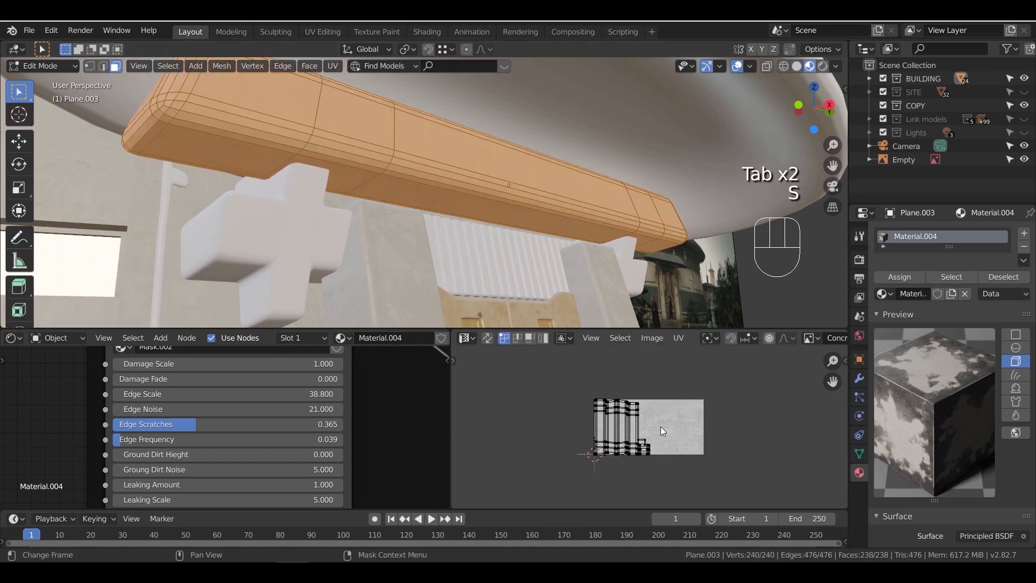
{"action": "key", "text": "a"}
{"action": "key", "text": "s"}
{"action": "left_click", "coordinate": [690, 437]}
{"action": "key", "text": "Tab"}
{"action": "right_click", "coordinate": [464, 178]}
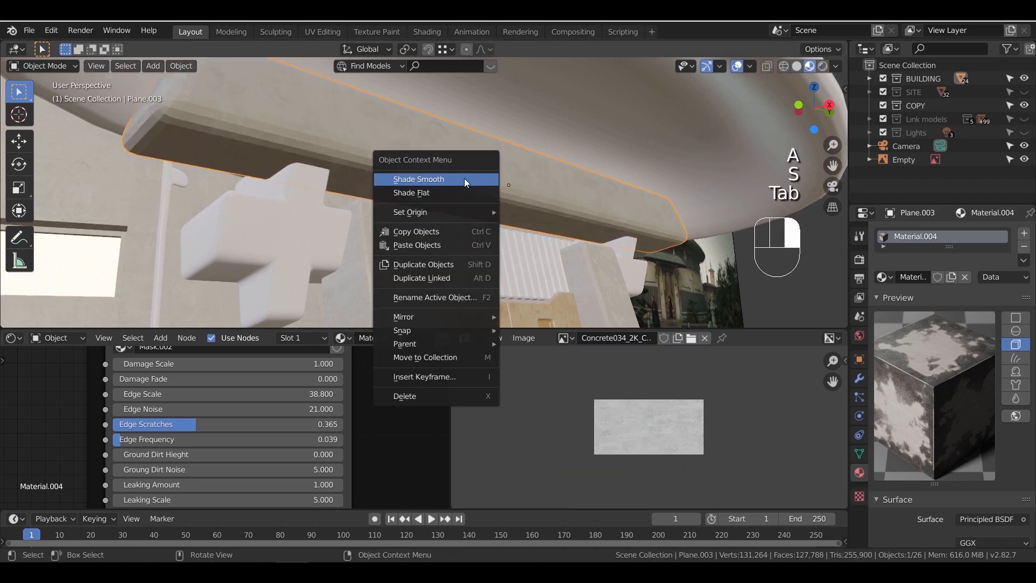
Link the beam's material to the two cross-shaped brackets and the ribbed panel above the door
{"action": "left_click", "coordinate": [334, 227]}
{"action": "left_click", "coordinate": [627, 273], "text": "shift"}
{"action": "left_click", "coordinate": [491, 261], "text": "shift"}
{"action": "left_click", "coordinate": [480, 189], "text": "shift"}
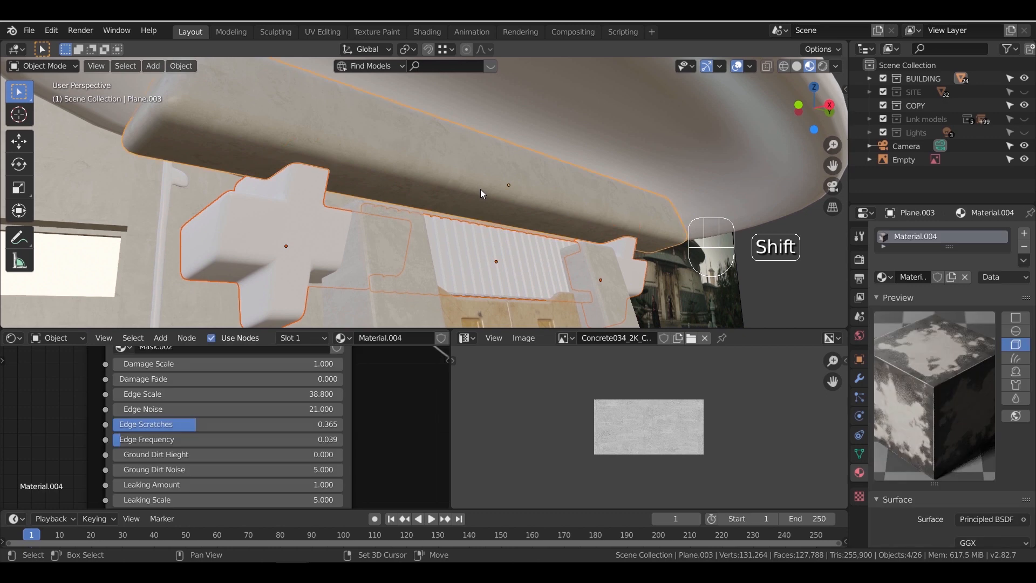
{"action": "key", "text": "ctrl+l"}
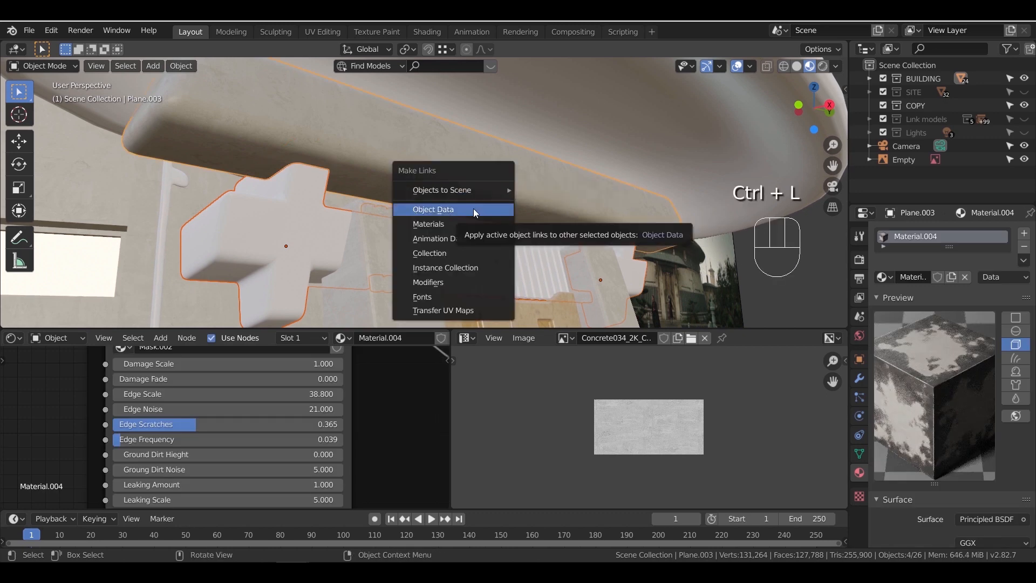
{"action": "left_click", "coordinate": [464, 224]}
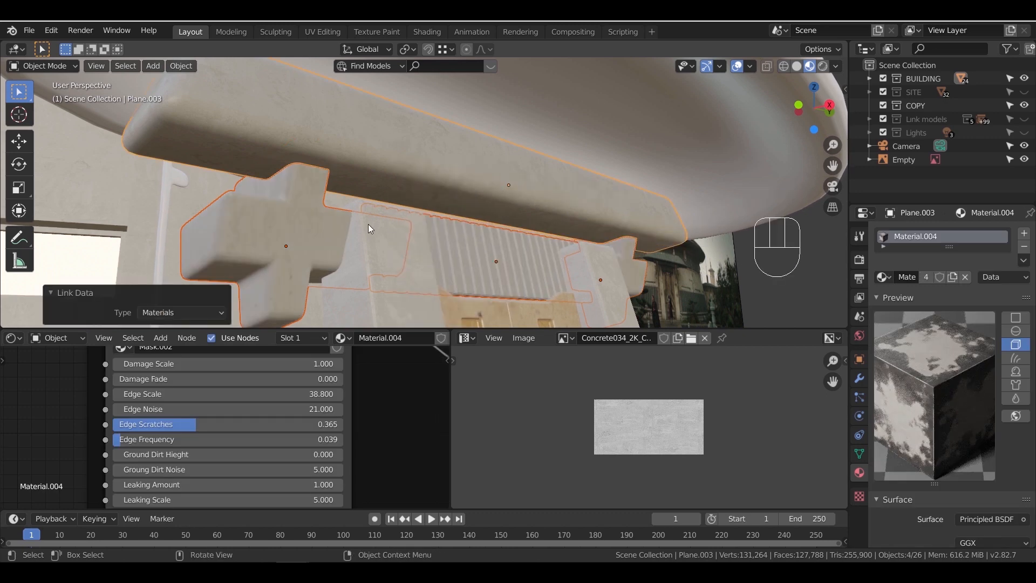
Join the two cross-shaped brackets into one object and unwrap all its faces with Smart UV Project
{"action": "left_click", "coordinate": [622, 271], "text": "shift"}
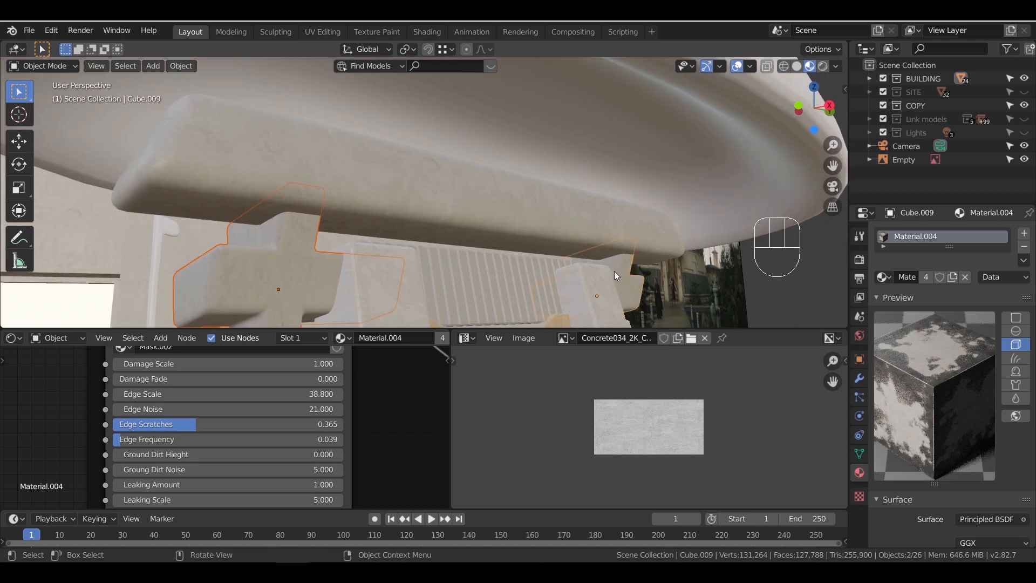
{"action": "key", "text": "ctrl+j"}
{"action": "key", "text": "Tab"}
{"action": "key", "text": "a"}
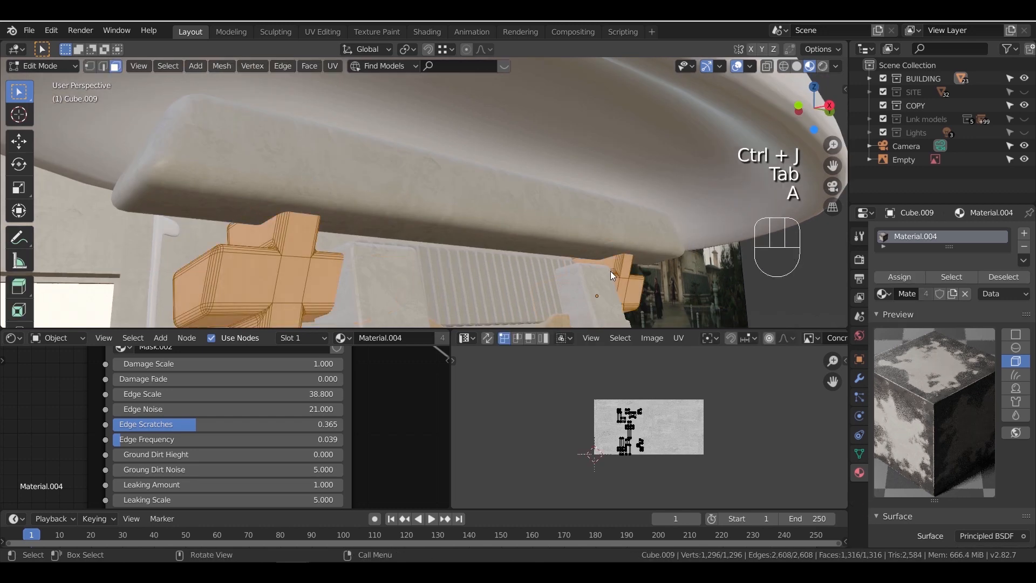
{"action": "key", "text": "u"}
{"action": "left_click", "coordinate": [585, 271]}
{"action": "left_click", "coordinate": [572, 363]}
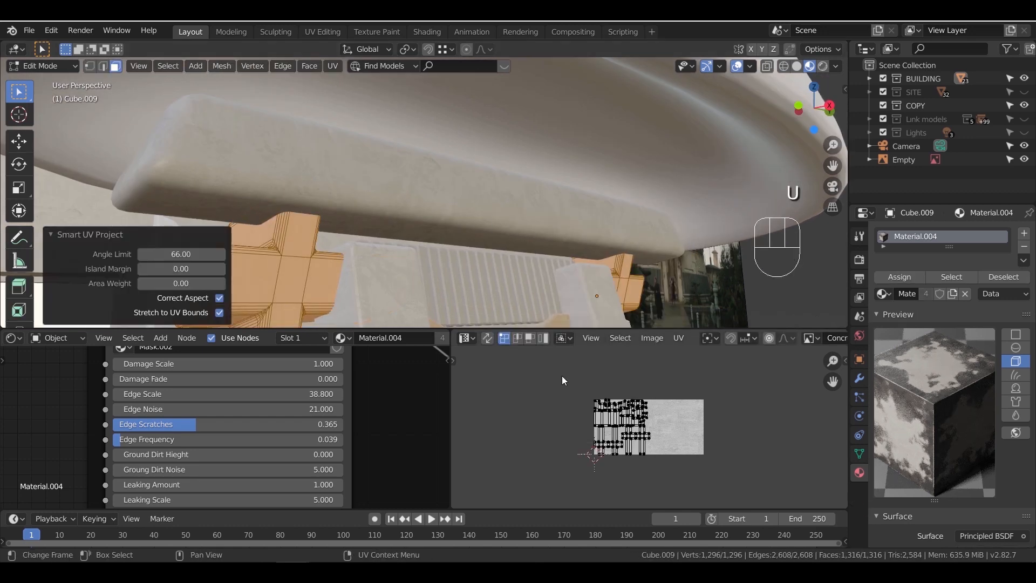
{"action": "key", "text": "Tab"}
{"action": "middle_click_drag", "start_coordinate": [399, 281], "coordinate": [412, 268]}
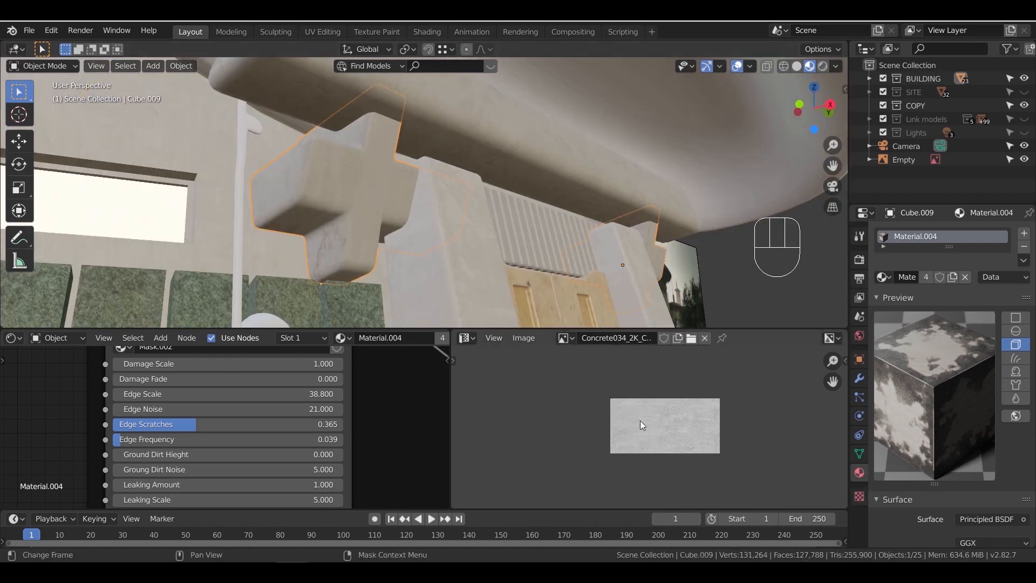
Scale up the joined brackets' whole UV layout and return to Object Mode
{"action": "key", "text": "Tab"}
{"action": "key", "text": "s"}
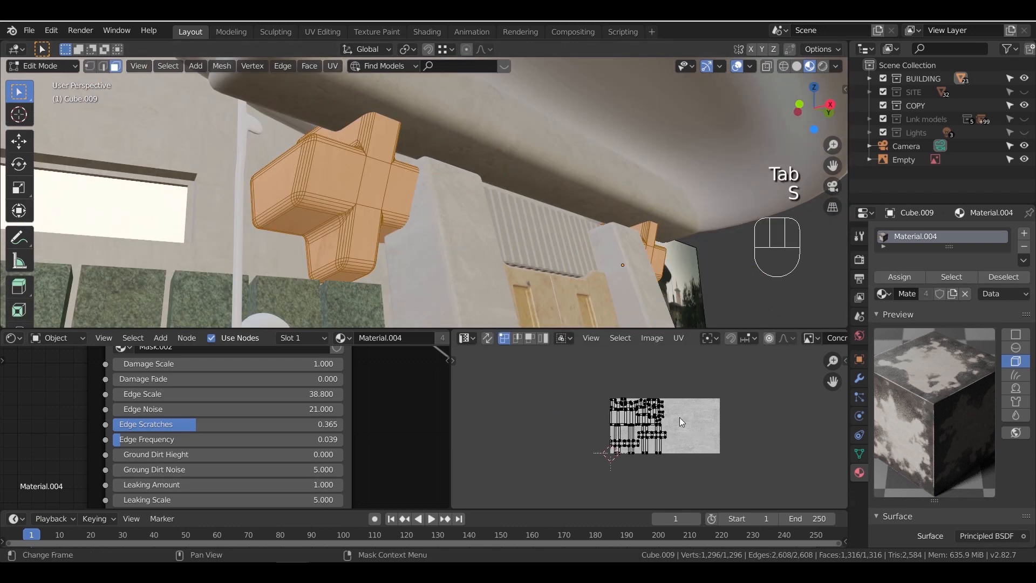
{"action": "key", "text": "a"}
{"action": "key", "text": "s"}
{"action": "left_click", "coordinate": [757, 462]}
{"action": "key", "text": "Tab"}
{"action": "middle_click_drag", "start_coordinate": [441, 264], "coordinate": [394, 248]}
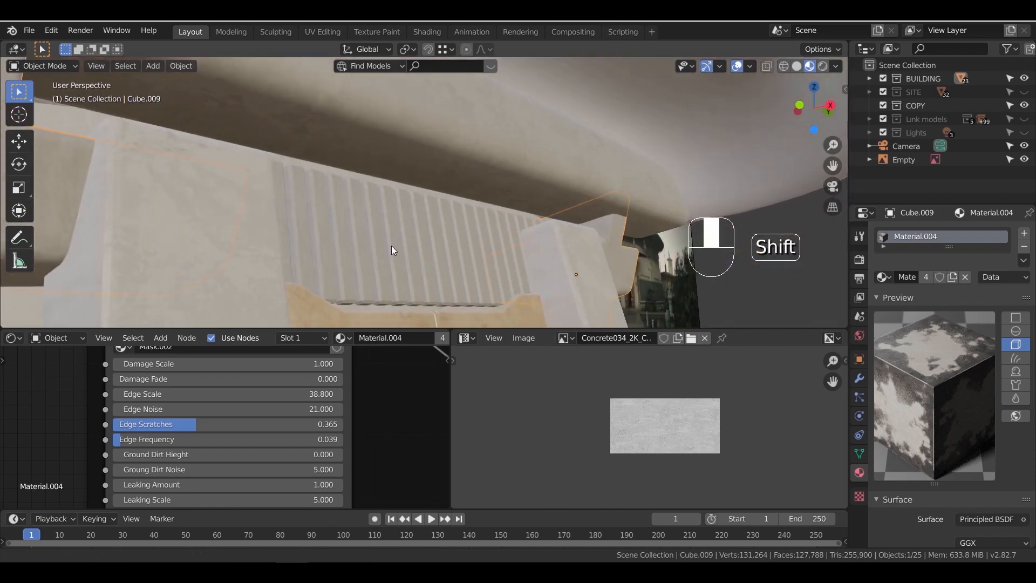
Unwrap all faces of the ribbed panel above the door with Smart UV Project
{"action": "left_click", "coordinate": [401, 247]}
{"action": "key", "text": "Tab"}
{"action": "key", "text": "a"}
{"action": "key", "text": "u"}
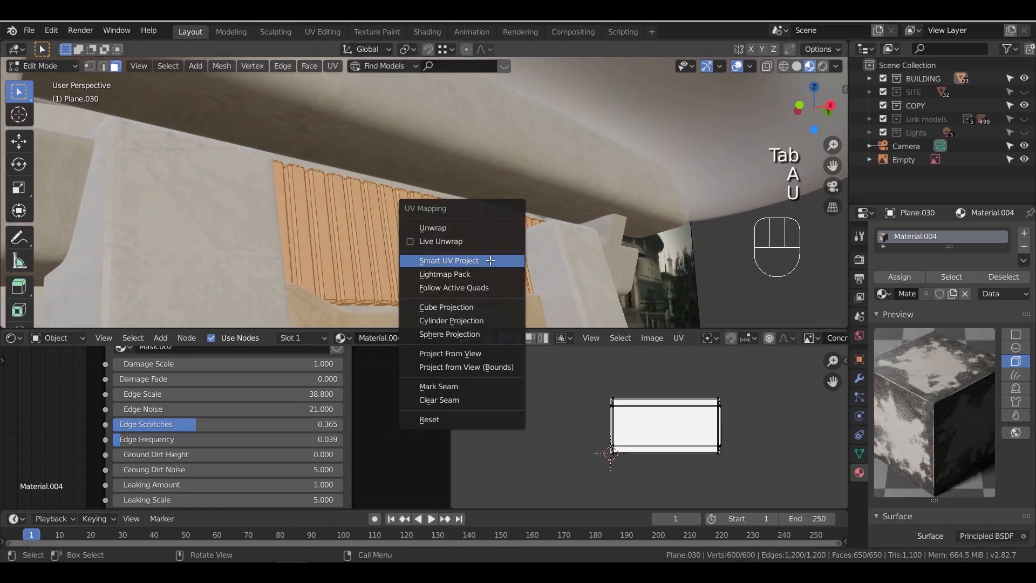
{"action": "left_click", "coordinate": [490, 261]}
{"action": "key", "text": "Return"}
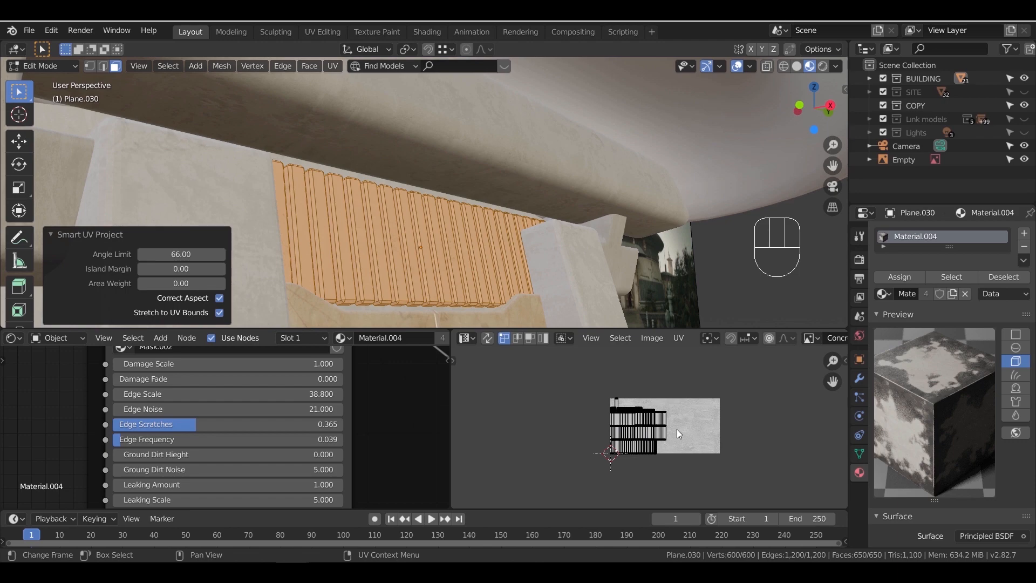
Scale up the ribbed panel's whole UV layout and return to Object Mode
{"action": "key", "text": "s"}
{"action": "key", "text": "a"}
{"action": "key", "text": "s"}
{"action": "left_click", "coordinate": [460, 273]}
{"action": "key", "text": "Tab"}
Bevel the top outer edge loops of the two boxes on the canopy roof about 0.29 m wide with four segments
{"action": "middle_click_drag", "start_coordinate": [459, 273], "coordinate": [390, 249]}
{"action": "scroll", "coordinate": [406, 226], "scroll_direction": "up", "scroll_amount": 8}
{"action": "scroll", "coordinate": [410, 228], "scroll_direction": "down", "scroll_amount": 8}
{"action": "scroll", "coordinate": [428, 215], "scroll_direction": "down", "scroll_amount": 5}
{"action": "middle_click_drag", "start_coordinate": [390, 249], "coordinate": [436, 278], "text": "shift"}
{"action": "middle_click_drag", "start_coordinate": [436, 278], "coordinate": [428, 252]}
{"action": "left_click", "coordinate": [421, 242]}
{"action": "scroll", "coordinate": [437, 237], "scroll_direction": "up", "scroll_amount": 2}
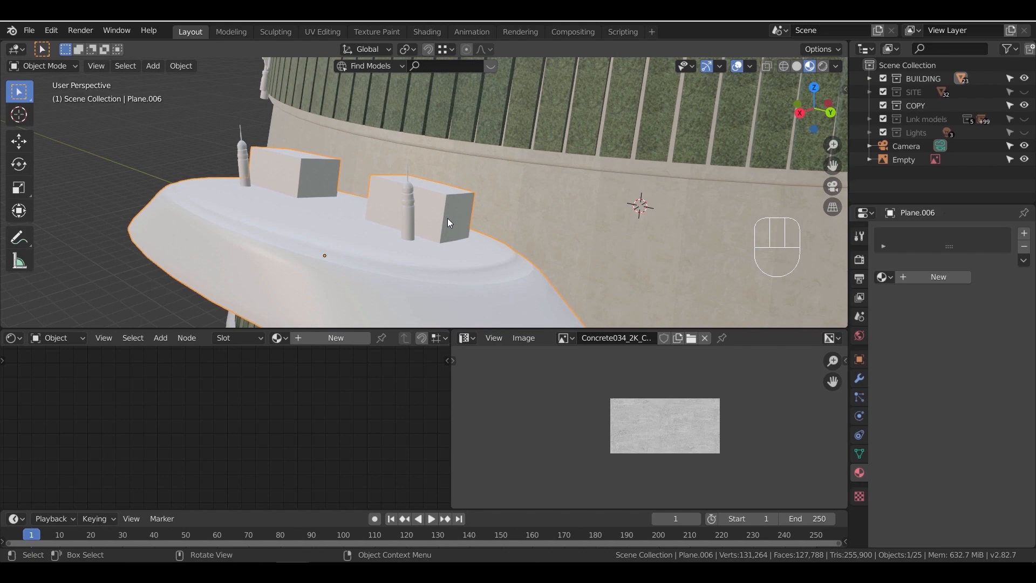
{"action": "key", "text": "Tab"}
{"action": "middle_click_drag", "start_coordinate": [447, 216], "coordinate": [410, 246]}
{"action": "key", "text": "ctrl+b"}
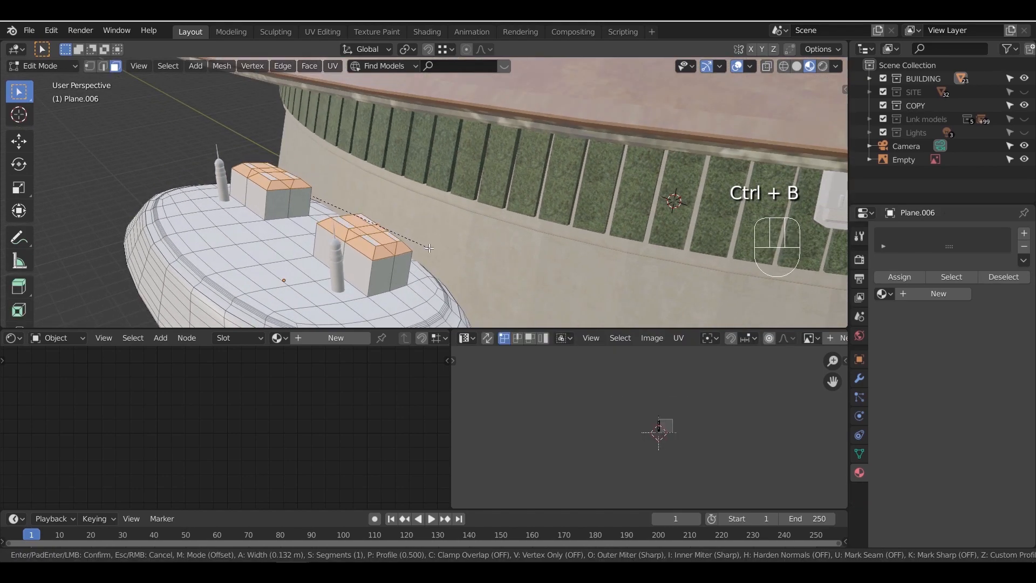
{"action": "key", "text": "Escape"}
{"action": "key", "text": "2"}
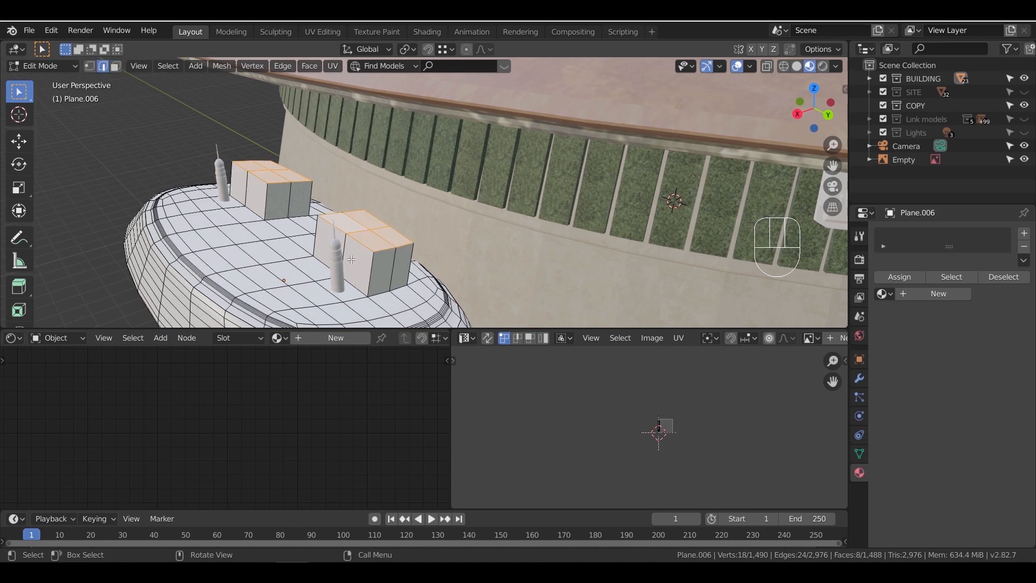
{"action": "left_click", "coordinate": [377, 252], "text": "alt"}
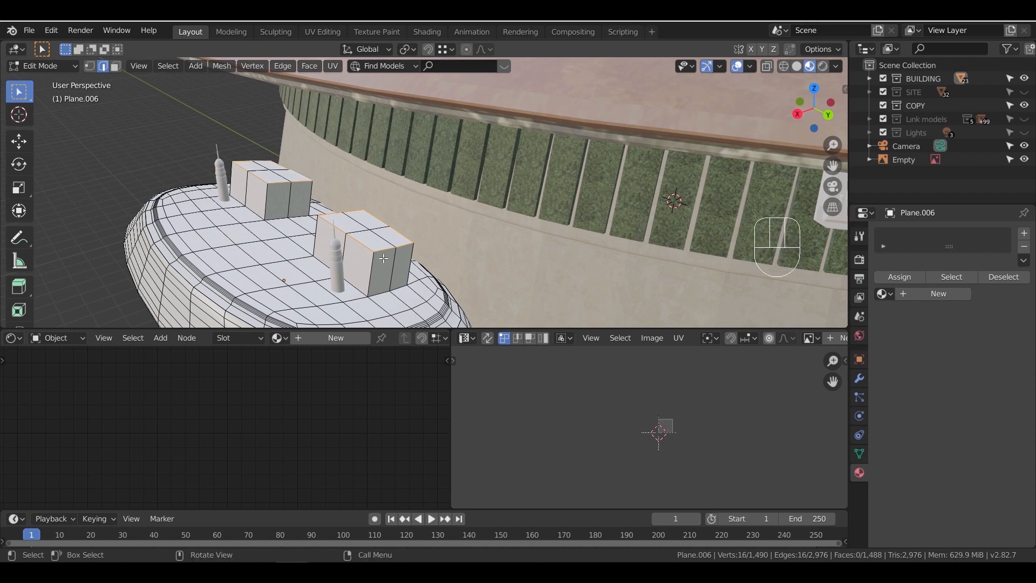
{"action": "key", "text": "ctrl+b"}
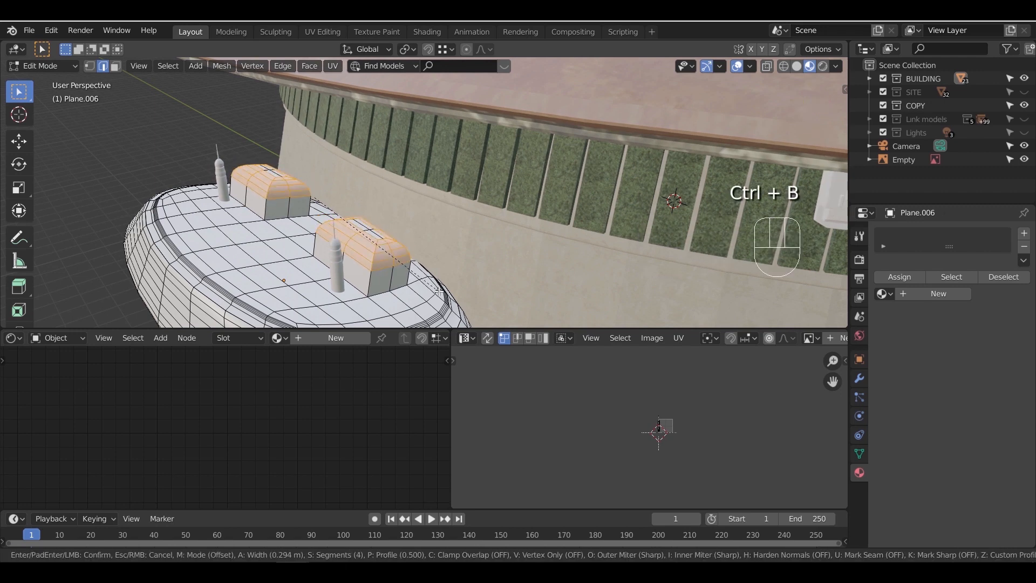
{"action": "left_click", "coordinate": [441, 291]}
{"action": "key", "text": "Tab"}
Create a new material for the canopy roof and bring its shader nodes into the node editor
{"action": "middle_click_drag", "start_coordinate": [420, 228], "coordinate": [473, 202]}
{"action": "scroll", "coordinate": [474, 202], "scroll_direction": "up", "scroll_amount": 3}
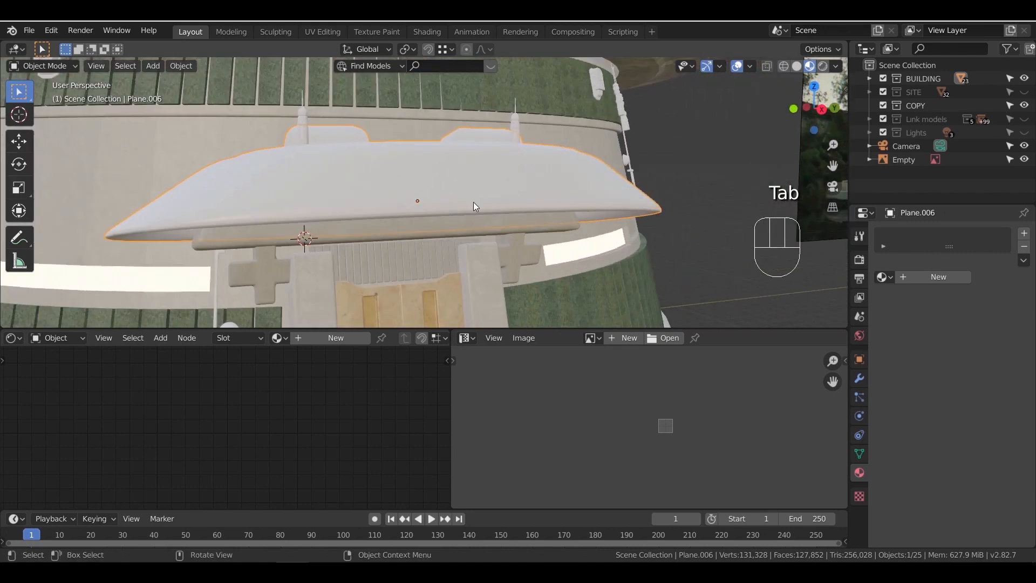
{"action": "left_click", "coordinate": [324, 338]}
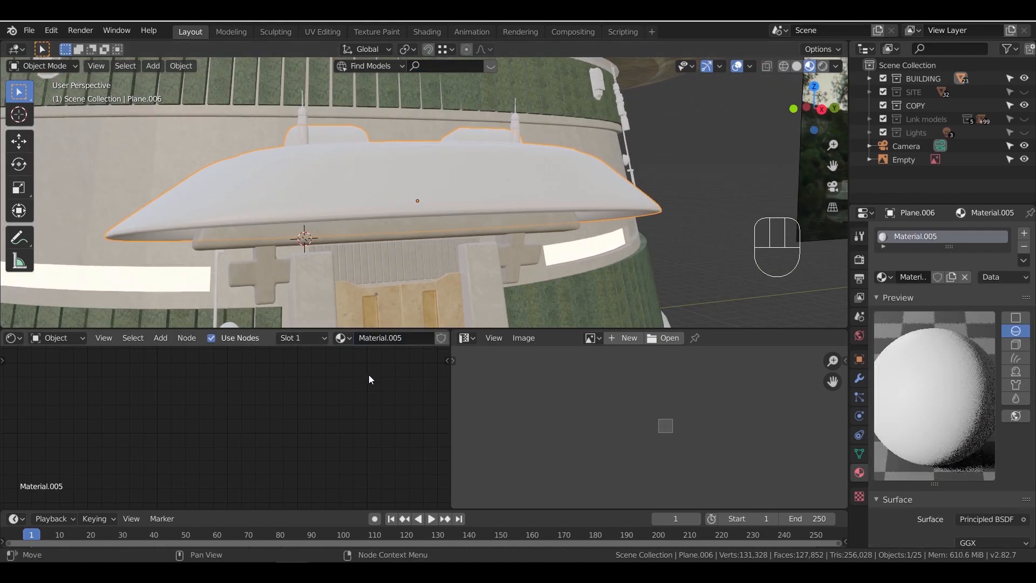
{"action": "left_click", "coordinate": [132, 338]}
{"action": "left_click", "coordinate": [104, 338]}
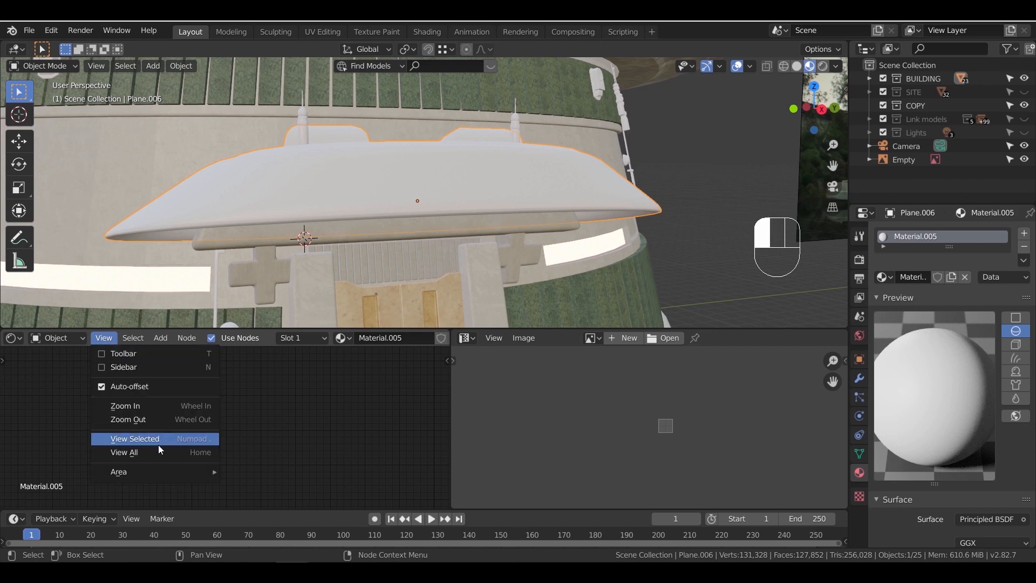
{"action": "left_click", "coordinate": [157, 446]}
{"action": "middle_click_drag", "start_coordinate": [284, 390], "coordinate": [395, 397]}
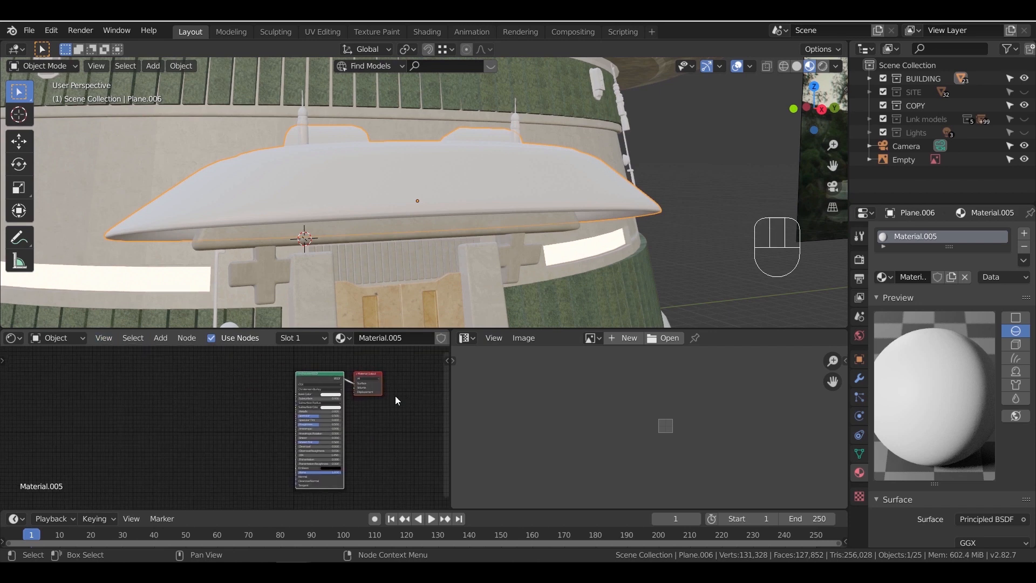
{"action": "scroll", "coordinate": [300, 390], "scroll_direction": "up", "scroll_amount": 5}
Set the canopy material's base color to the pale green B6CAAE
{"action": "left_click", "coordinate": [339, 409]}
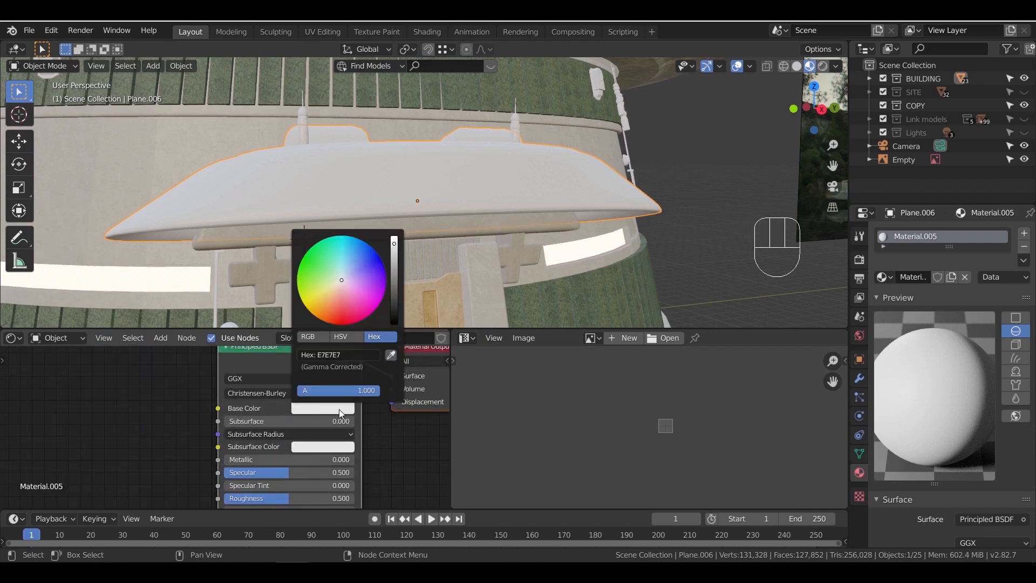
{"action": "left_click_drag", "start_coordinate": [344, 285], "coordinate": [337, 280]}
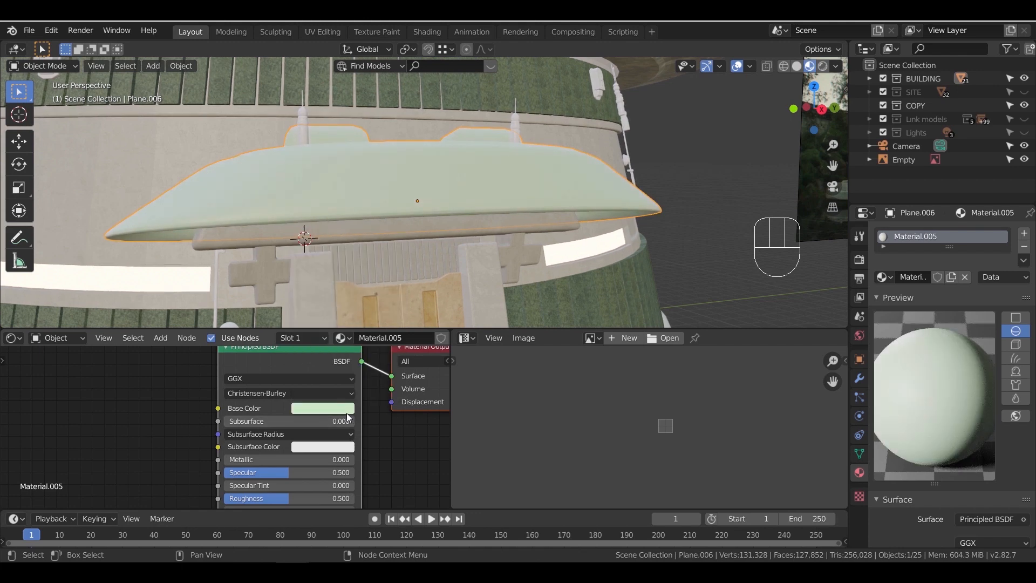
{"action": "scroll", "coordinate": [349, 416], "scroll_direction": "up", "scroll_amount": 2}
{"action": "left_click", "coordinate": [357, 403]}
{"action": "type", "text": "B6CAAE"}
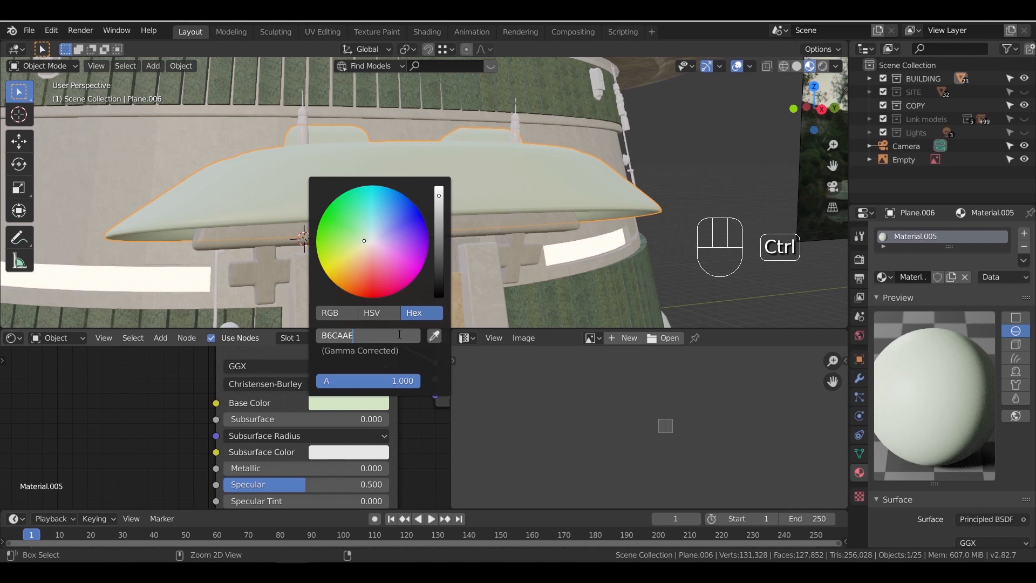
{"action": "key", "text": "Return"}
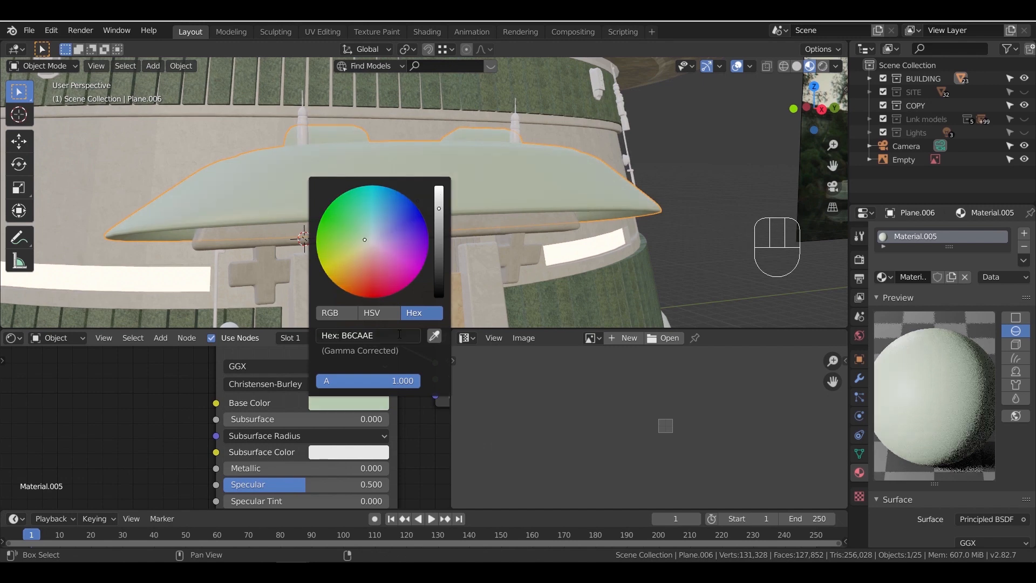
Raise the canopy material's roughness to 1.000
{"action": "middle_click_drag", "start_coordinate": [398, 445], "coordinate": [343, 424]}
{"action": "scroll", "coordinate": [224, 432], "scroll_direction": "up", "scroll_amount": 1}
{"action": "left_click_drag", "start_coordinate": [238, 434], "coordinate": [362, 439]}
Add a Noise Texture node beside the canopy material's Principled BSDF
{"action": "scroll", "coordinate": [367, 439], "scroll_direction": "down", "scroll_amount": 2}
{"action": "middle_click_drag", "start_coordinate": [370, 422], "coordinate": [376, 365]}
{"action": "middle_click_drag", "start_coordinate": [184, 434], "coordinate": [314, 435]}
{"action": "left_click_drag", "start_coordinate": [360, 439], "coordinate": [290, 438]}
{"action": "key", "text": "shift+a"}
{"action": "left_click", "coordinate": [247, 367]}
{"action": "type", "text": "no"}
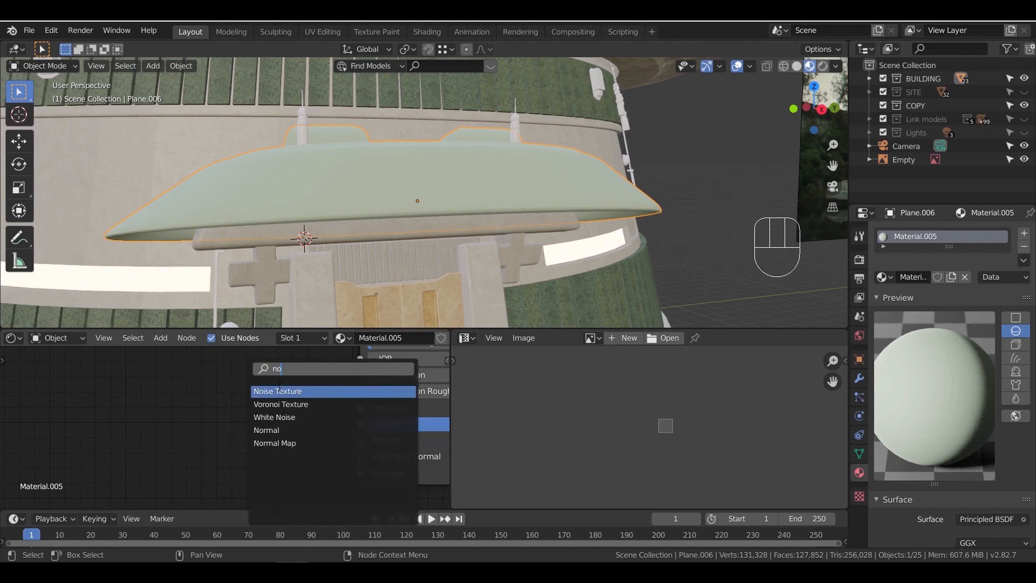
{"action": "left_click", "coordinate": [279, 390]}
{"action": "left_click", "coordinate": [244, 415]}
Add a Bump node, feeding the noise Color into its Height and its Normal output into the Principled BSDF's Normal
{"action": "key", "text": "shift+a"}
{"action": "left_click", "coordinate": [234, 402]}
{"action": "type", "text": "bump"}
{"action": "left_click", "coordinate": [254, 435]}
{"action": "left_click", "coordinate": [185, 408]}
{"action": "middle_click_drag", "start_coordinate": [184, 405], "coordinate": [222, 385]}
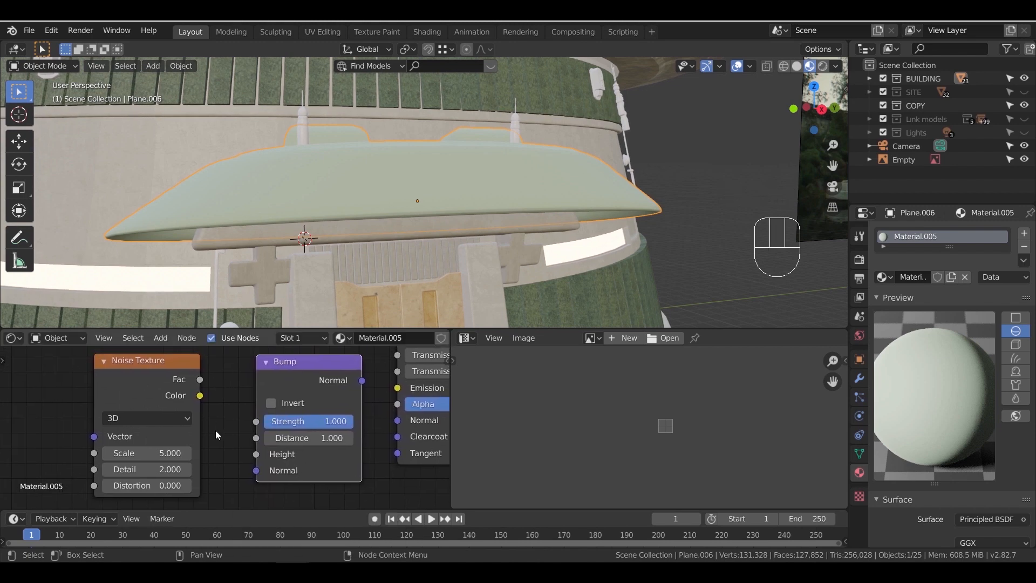
{"action": "middle_click_drag", "start_coordinate": [219, 433], "coordinate": [199, 424]}
{"action": "left_click_drag", "start_coordinate": [181, 387], "coordinate": [237, 445]}
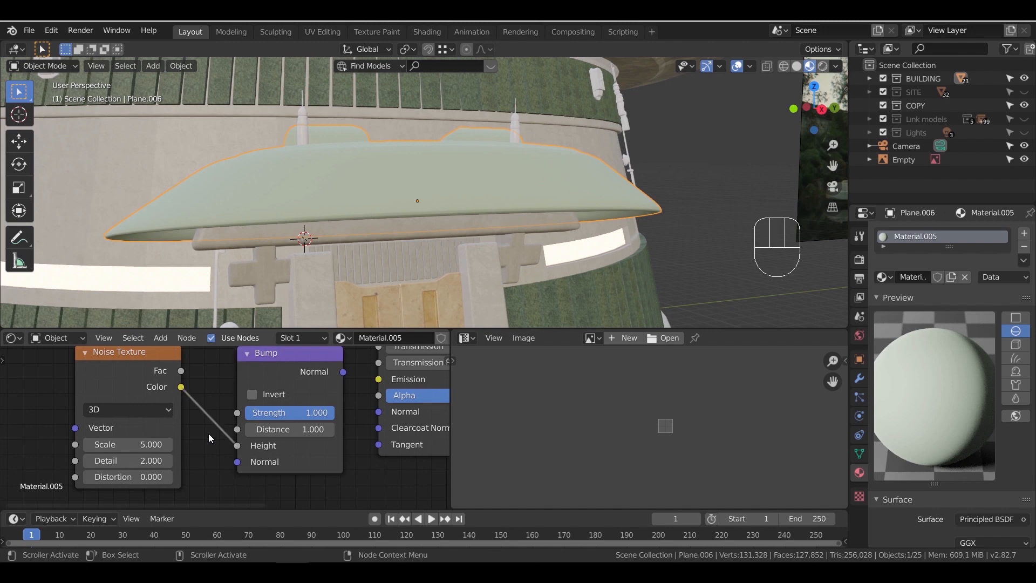
{"action": "left_click_drag", "start_coordinate": [343, 372], "coordinate": [379, 412]}
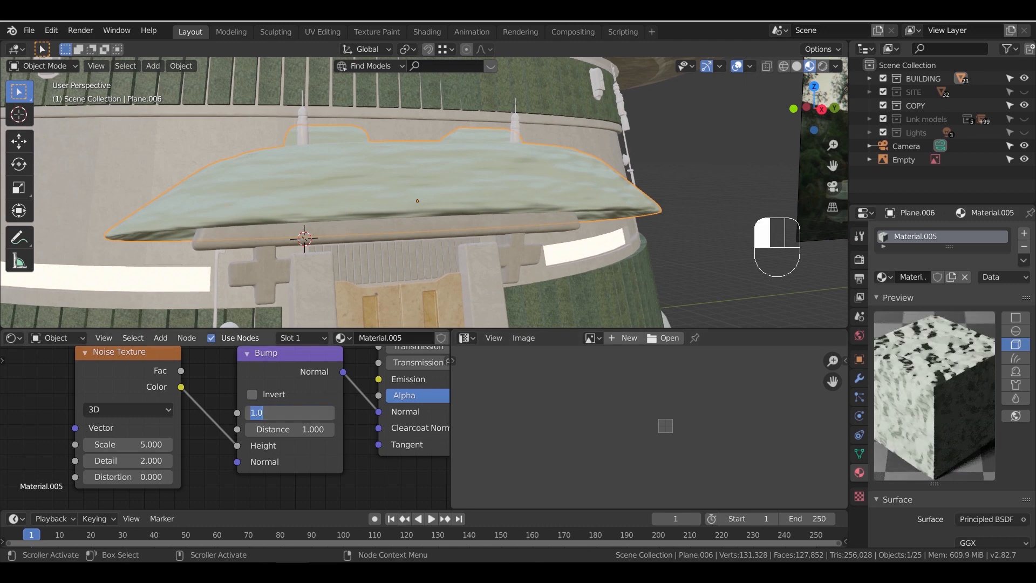
Set the Bump strength to 0.5 and the Noise Texture's scale to 10 and detail to 5
{"action": "type", "text": "5"}
{"action": "key", "text": "Return"}
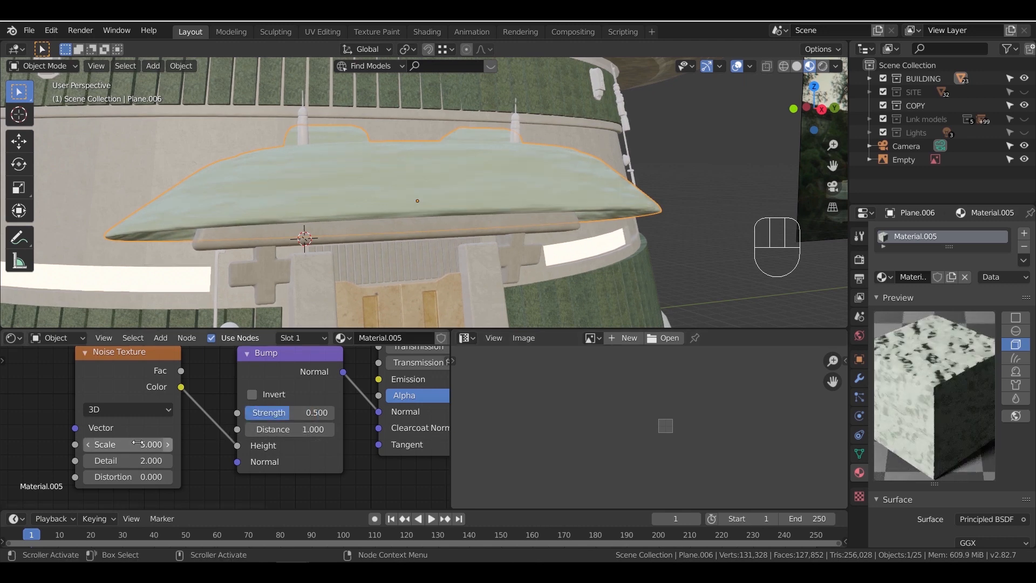
{"action": "left_click", "coordinate": [154, 443]}
{"action": "type", "text": "10"}
{"action": "key", "text": "Return"}
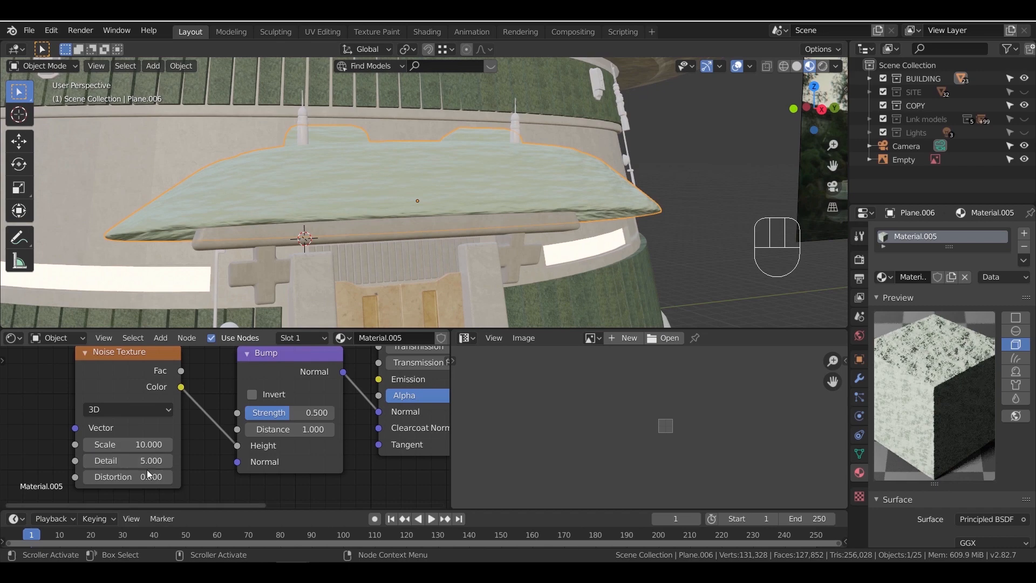
Set the Noise Texture's distortion to 30 and check the bump close up on the canopy surface
{"action": "mouse_move", "coordinate": [139, 476]}
{"action": "left_mouse_down"}
{"action": "mouse_move", "coordinate": [162, 477]}
{"action": "mouse_move", "coordinate": [116, 478]}
{"action": "left_mouse_up"}
{"action": "left_click", "coordinate": [116, 478]}
{"action": "type", "text": "20"}
{"action": "key", "text": "Return"}
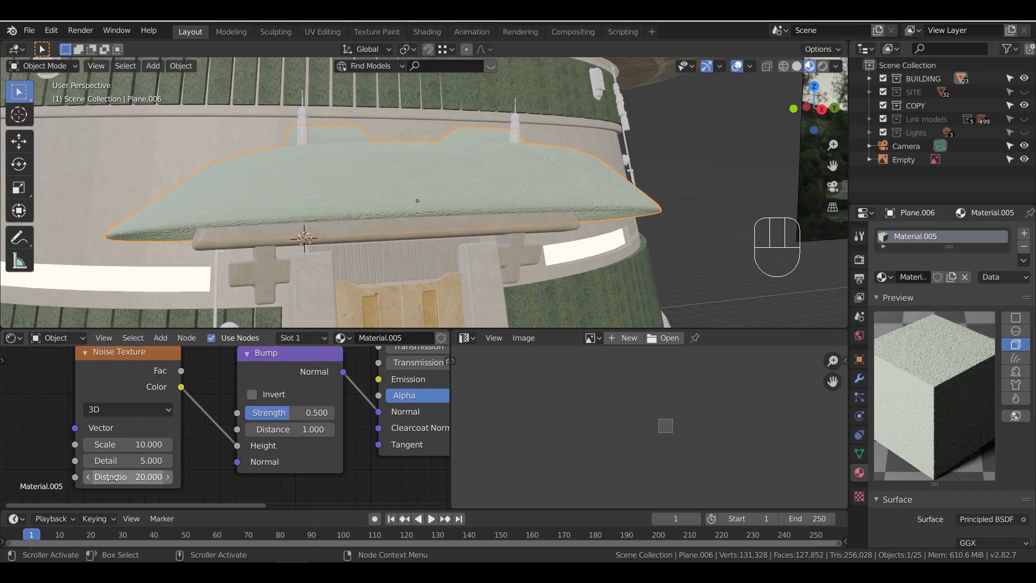
{"action": "left_click", "coordinate": [113, 478]}
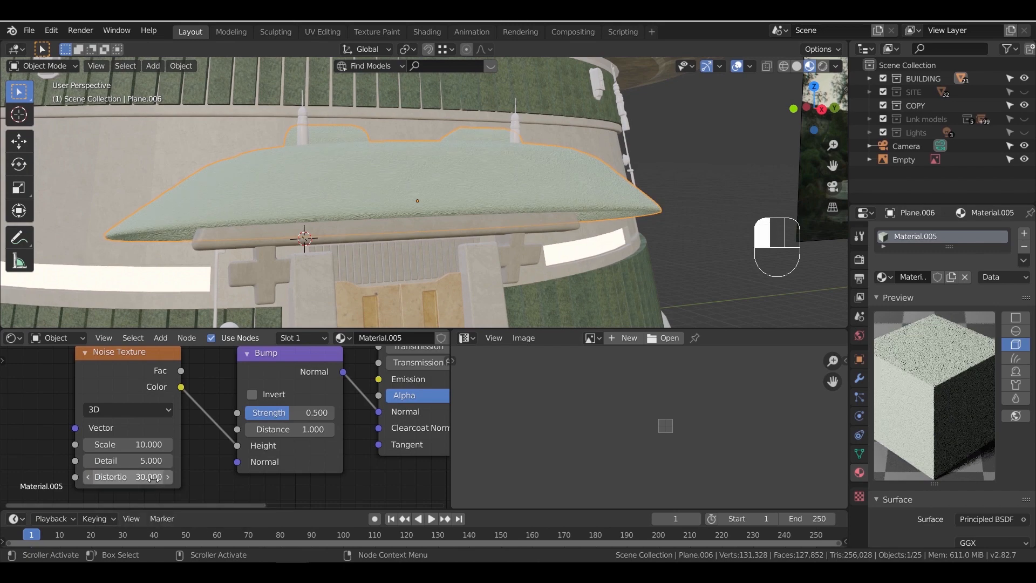
{"action": "mouse_move", "coordinate": [191, 470]}
{"action": "middle_mouse_down"}
{"action": "mouse_move", "coordinate": [187, 460]}
{"action": "mouse_move", "coordinate": [215, 449]}
{"action": "mouse_move", "coordinate": [200, 477]}
{"action": "middle_mouse_up"}
{"action": "scroll", "coordinate": [225, 455], "scroll_direction": "up", "scroll_amount": 3}
{"action": "mouse_move", "coordinate": [456, 193]}
{"action": "middle_mouse_down"}
{"action": "mouse_move", "coordinate": [449, 205]}
{"action": "mouse_move", "coordinate": [450, 188]}
{"action": "middle_mouse_up"}
{"action": "scroll", "coordinate": [455, 209], "scroll_direction": "up", "scroll_amount": 2}
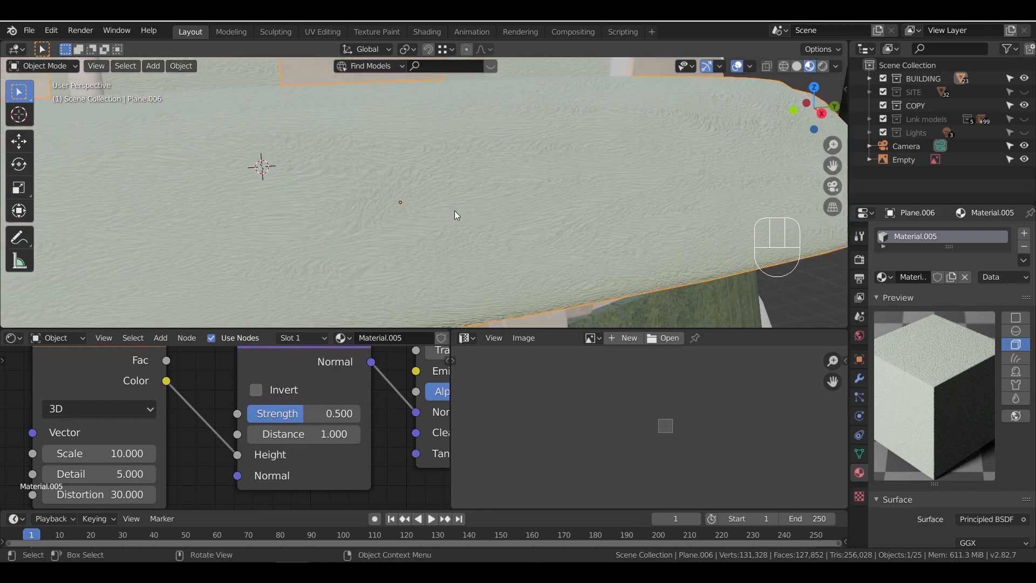
{"action": "scroll", "coordinate": [457, 216], "scroll_direction": "down", "scroll_amount": 3}
Move the Material Output node farther away and duplicate the Principled BSDF node into the free space
{"action": "middle_click_drag", "start_coordinate": [376, 390], "coordinate": [355, 399]}
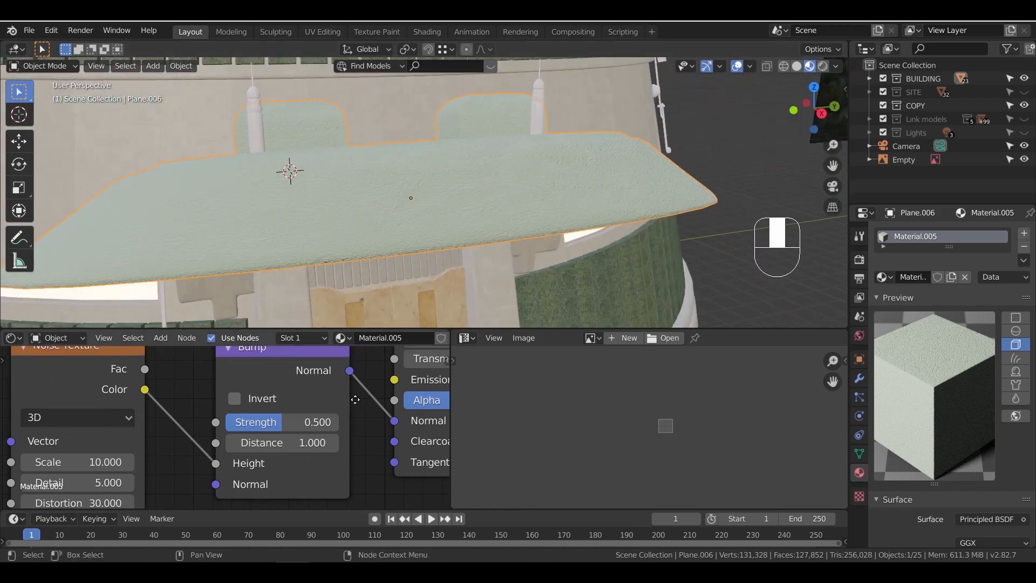
{"action": "scroll", "coordinate": [168, 436], "scroll_direction": "down", "scroll_amount": 1}
{"action": "scroll", "coordinate": [211, 435], "scroll_direction": "down", "scroll_amount": 4}
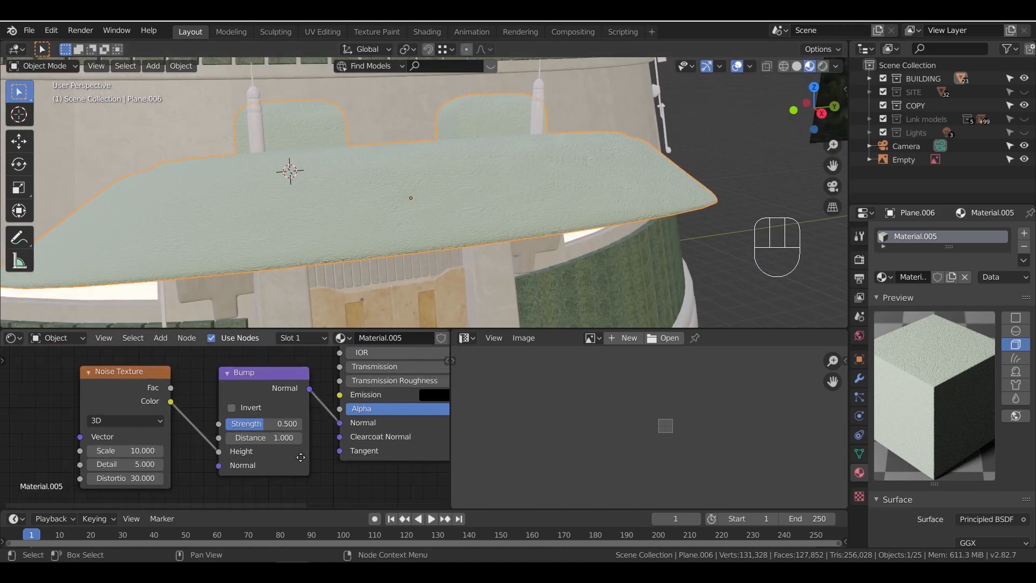
{"action": "middle_click_drag", "start_coordinate": [287, 374], "coordinate": [202, 411]}
{"action": "scroll", "coordinate": [204, 416], "scroll_direction": "down", "scroll_amount": 5}
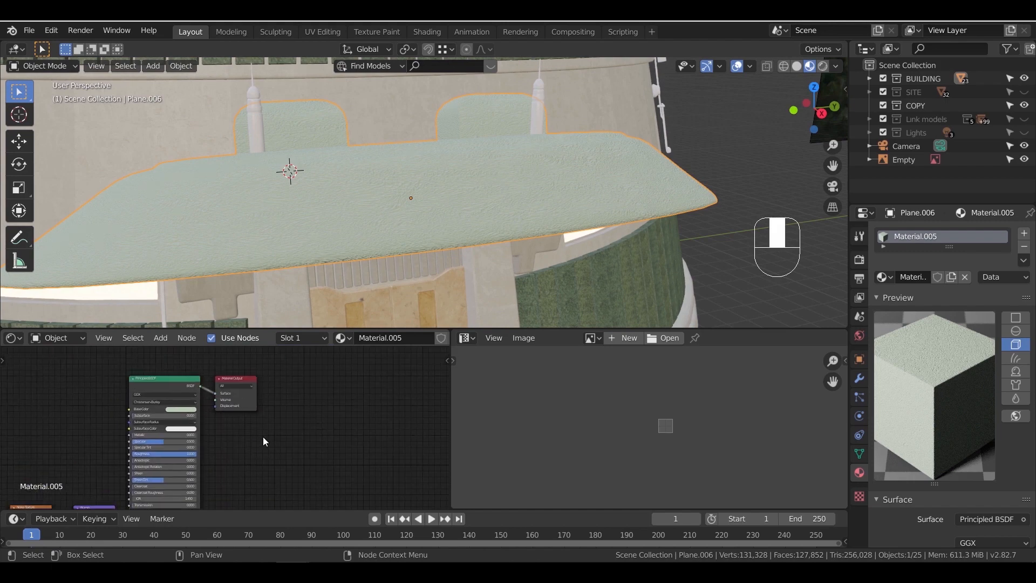
{"action": "left_click_drag", "start_coordinate": [230, 384], "coordinate": [315, 398]}
{"action": "left_click", "coordinate": [167, 388]}
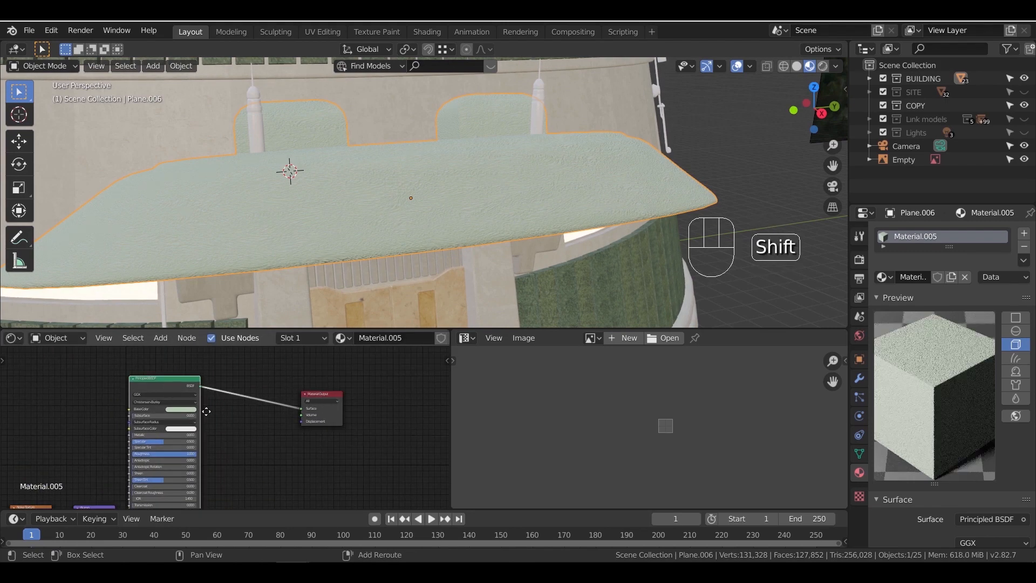
{"action": "key", "text": "shift+d"}
{"action": "left_click", "coordinate": [258, 439]}
Set the duplicated Principled BSDF's base color to white FFFFFF and its roughness to about 0.6
{"action": "scroll", "coordinate": [264, 423], "scroll_direction": "up", "scroll_amount": 3}
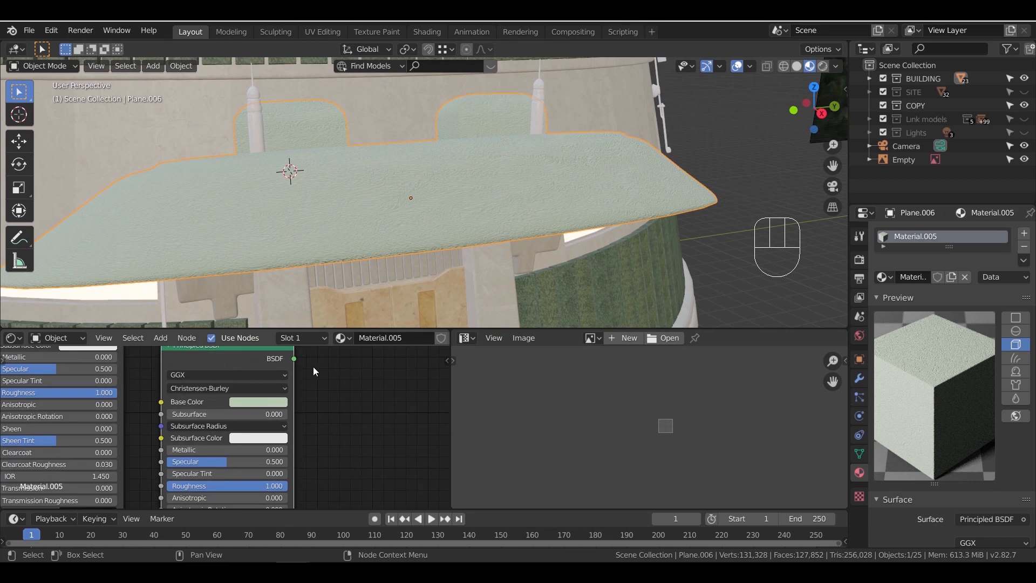
{"action": "left_click", "coordinate": [277, 404]}
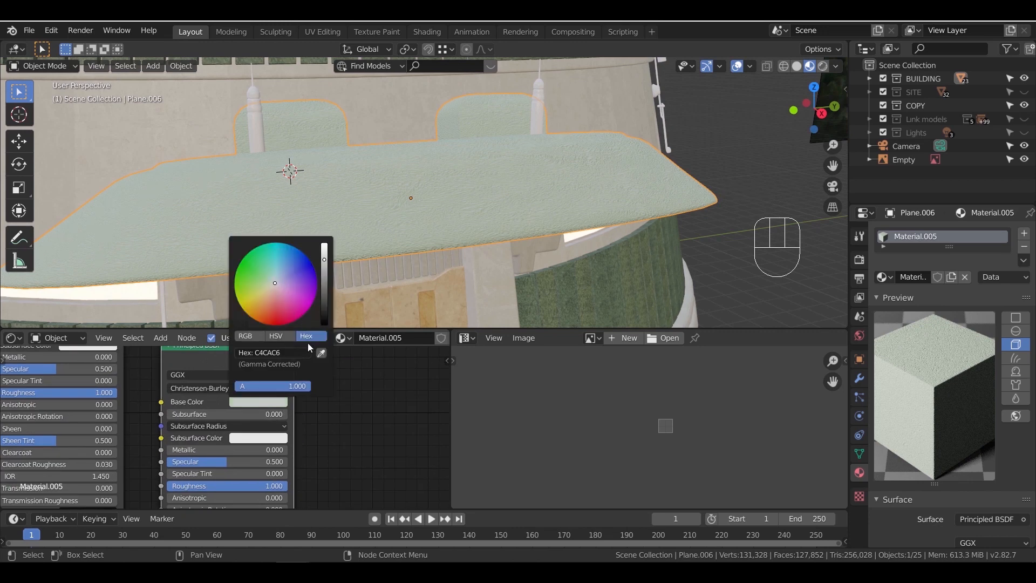
{"action": "left_click", "coordinate": [295, 352]}
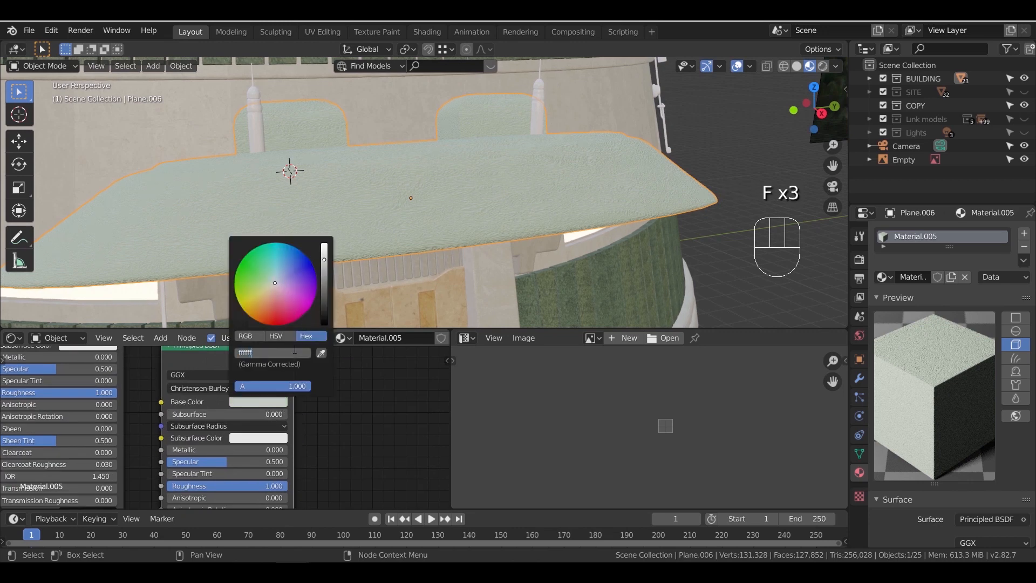
{"action": "key", "text": "Return"}
{"action": "scroll", "coordinate": [365, 384], "scroll_direction": "up", "scroll_amount": 5}
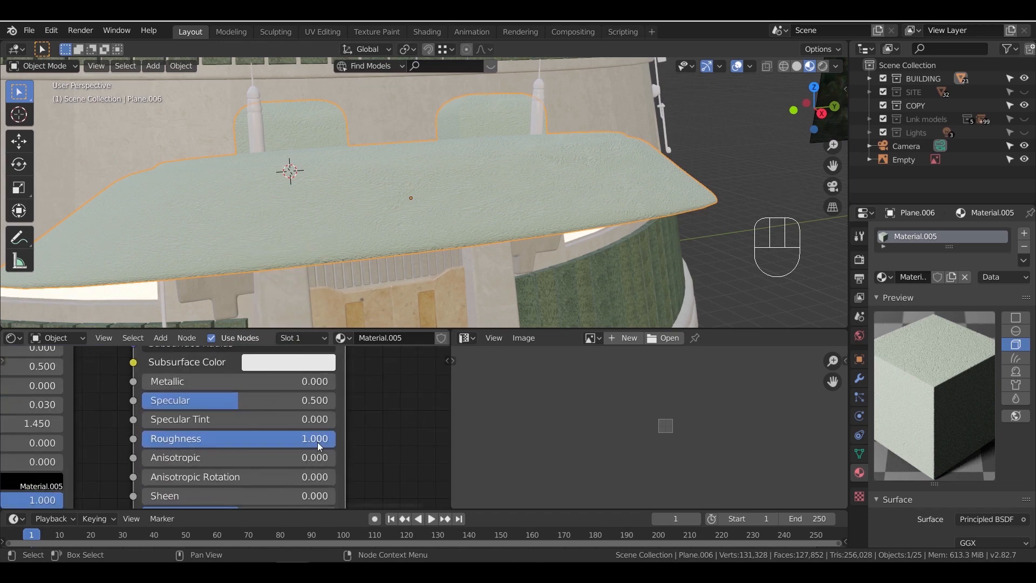
{"action": "left_click_drag", "start_coordinate": [317, 439], "coordinate": [300, 440]}
{"action": "scroll", "coordinate": [377, 410], "scroll_direction": "down", "scroll_amount": 8}
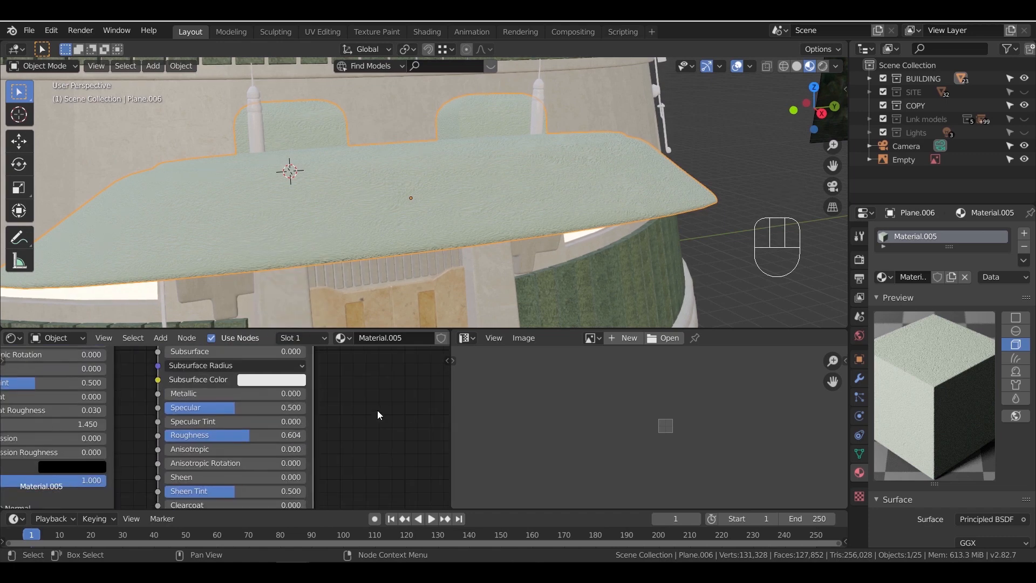
Make room before the Material Output and insert a Mix Shader between it and the green Principled BSDF
{"action": "middle_click_drag", "start_coordinate": [336, 402], "coordinate": [360, 467]}
{"action": "middle_click_drag", "start_coordinate": [356, 380], "coordinate": [289, 461]}
{"action": "left_click_drag", "start_coordinate": [319, 412], "coordinate": [388, 371]}
{"action": "key", "text": "shift+a"}
{"action": "mouse_move", "coordinate": [291, 465]}
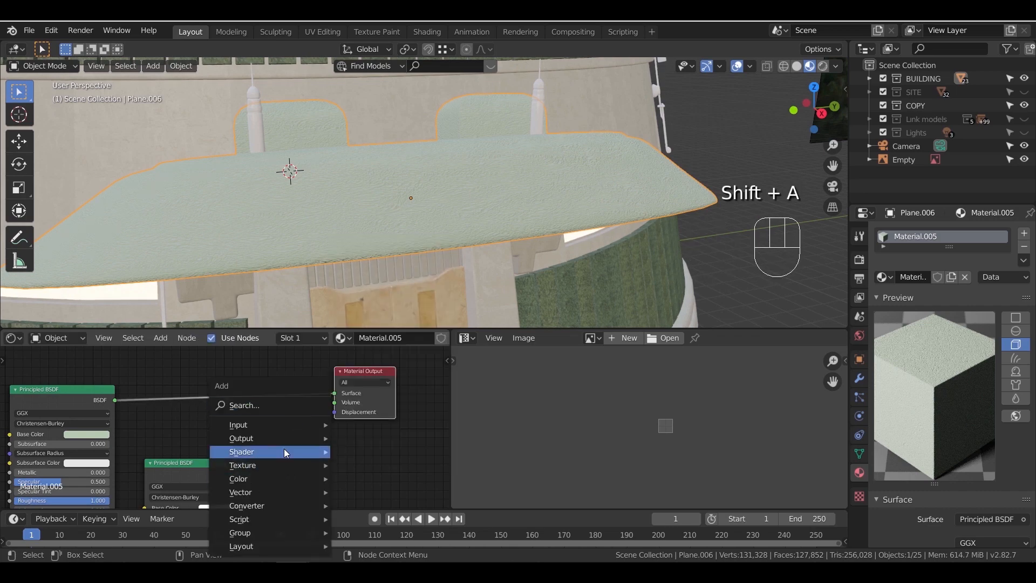
{"action": "left_click", "coordinate": [364, 290]}
{"action": "left_click", "coordinate": [227, 371]}
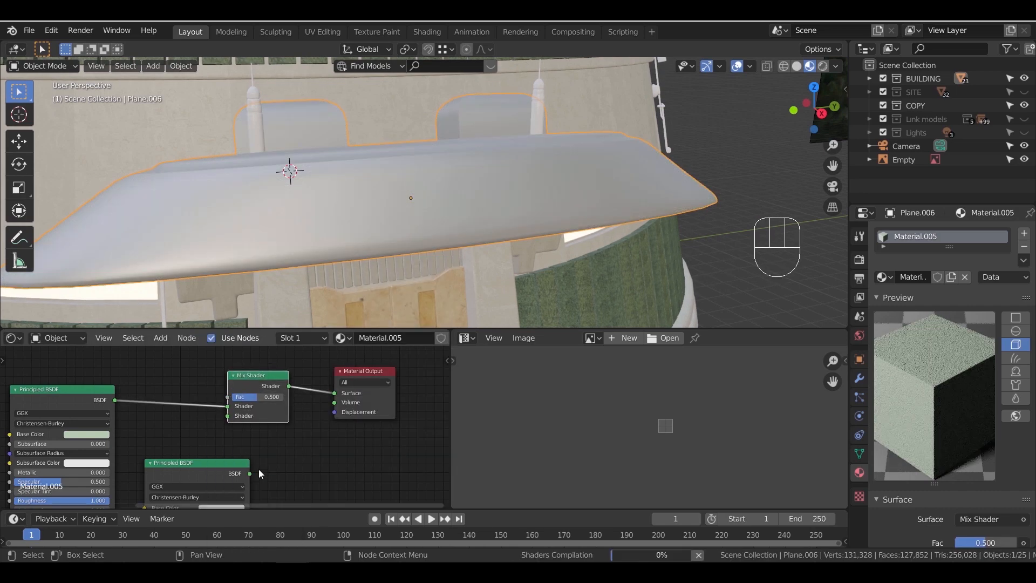
Connect the white Principled BSDF to the Mix Shader's second shader input, spacing out the Mix Shader and the white shader
{"action": "left_click_drag", "start_coordinate": [253, 474], "coordinate": [227, 416]}
{"action": "left_click_drag", "start_coordinate": [251, 467], "coordinate": [249, 470]}
{"action": "left_click_drag", "start_coordinate": [226, 463], "coordinate": [204, 453]}
{"action": "left_click_drag", "start_coordinate": [261, 376], "coordinate": [295, 378]}
{"action": "left_click_drag", "start_coordinate": [228, 464], "coordinate": [262, 417]}
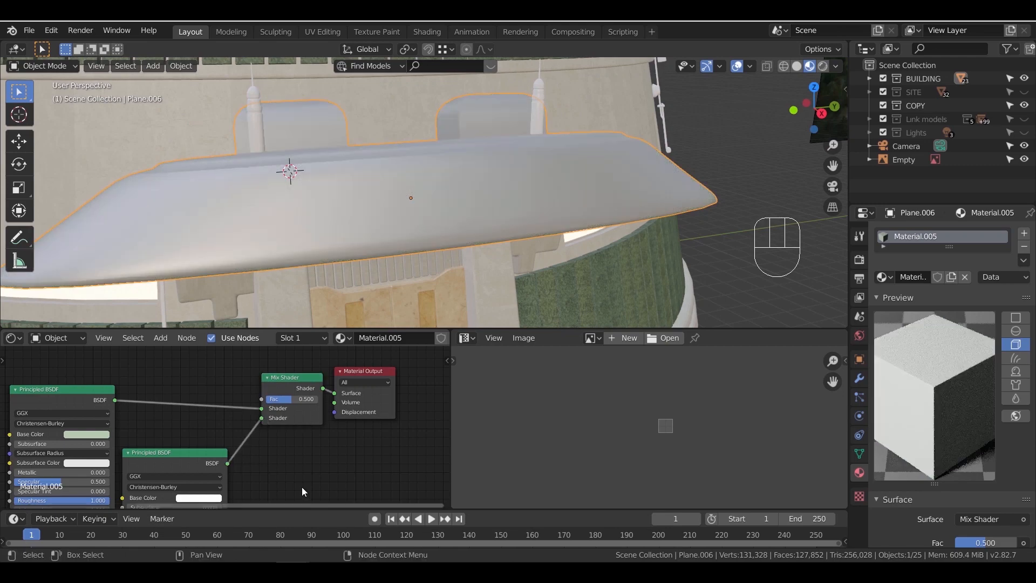
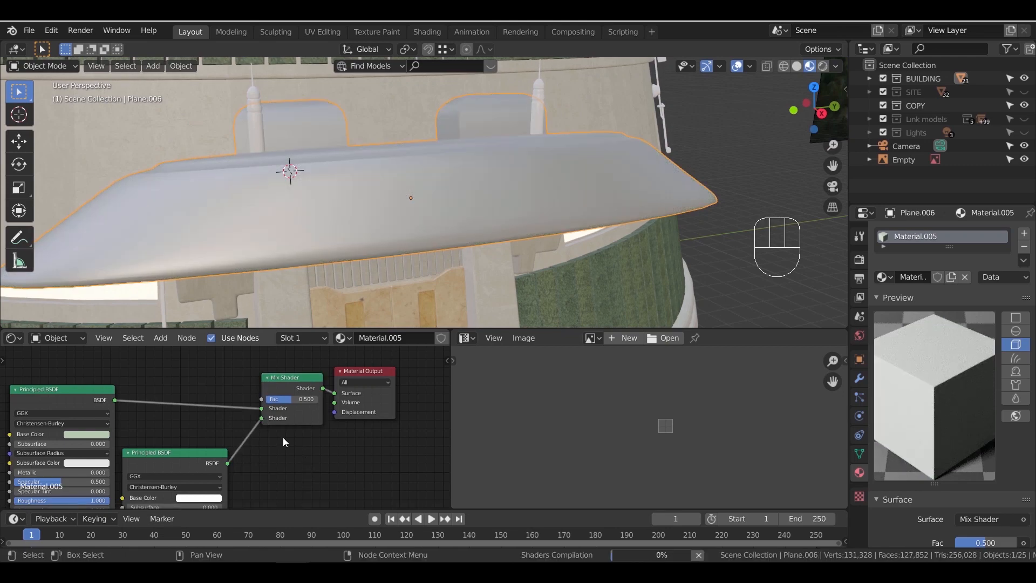
Copy the Mask node group from the door frame's walls 01.001 material into the canopy's Material.005 and place it in free space
{"action": "scroll", "coordinate": [283, 437], "scroll_direction": "down", "scroll_amount": 2}
{"action": "left_click", "coordinate": [486, 277]}
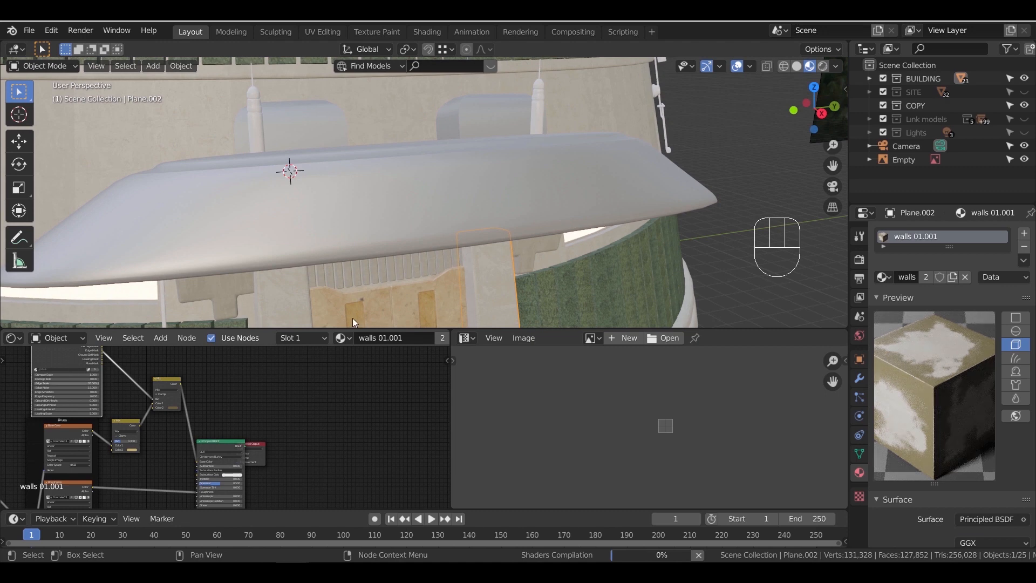
{"action": "left_click", "coordinate": [436, 215]}
{"action": "key", "text": "ctrl+c"}
{"action": "key", "text": "ctrl+v"}
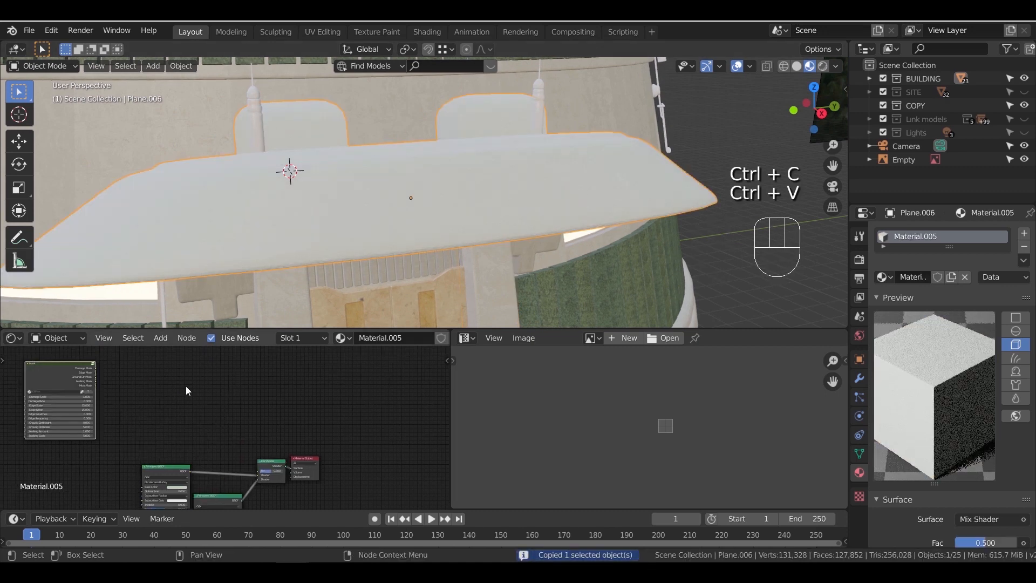
{"action": "left_click_drag", "start_coordinate": [121, 380], "coordinate": [204, 391]}
{"action": "scroll", "coordinate": [265, 425], "scroll_direction": "up", "scroll_amount": 8}
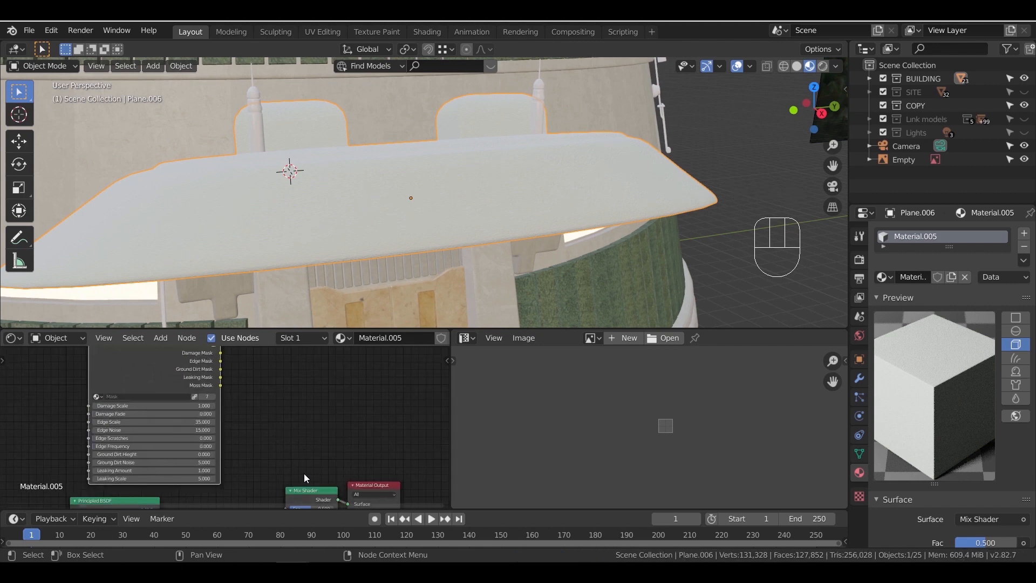
Move the Mix Shader beside the mask group and connect the Leaking Mask output to its Fac input
{"action": "left_click", "coordinate": [310, 490]}
{"action": "left_click_drag", "start_coordinate": [310, 490], "coordinate": [310, 372]}
{"action": "scroll", "coordinate": [250, 424], "scroll_direction": "up", "scroll_amount": 3}
{"action": "middle_click_drag", "start_coordinate": [250, 370], "coordinate": [262, 402]}
{"action": "scroll", "coordinate": [242, 405], "scroll_direction": "up", "scroll_amount": 1}
{"action": "left_click_drag", "start_coordinate": [212, 387], "coordinate": [246, 399]}
{"action": "left_click_drag", "start_coordinate": [337, 421], "coordinate": [337, 419]}
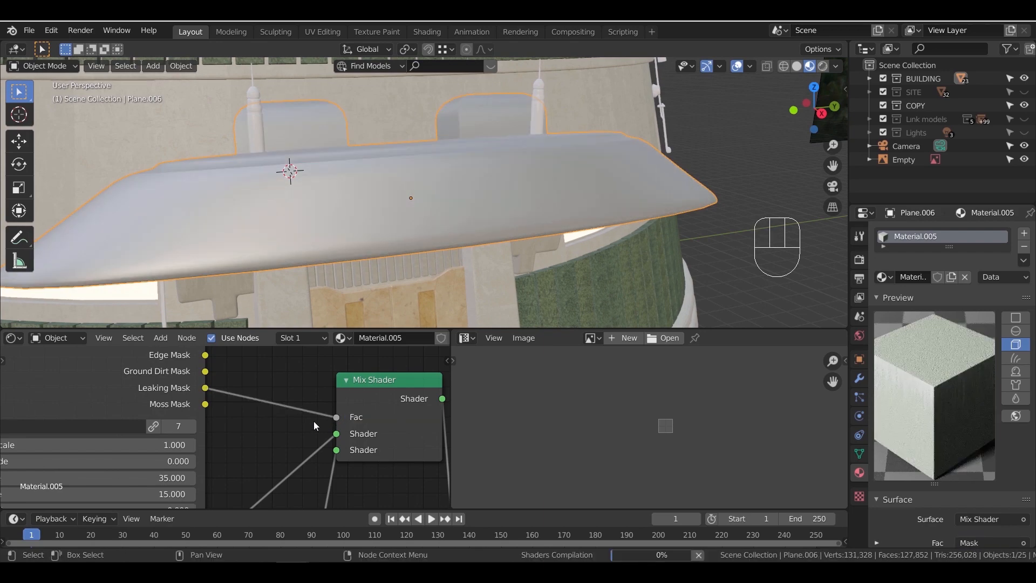
Set the canopy mask group's Leaking Amount to 2.5 and its Leaking Scale to 1.2
{"action": "middle_click_drag", "start_coordinate": [213, 439], "coordinate": [293, 388]}
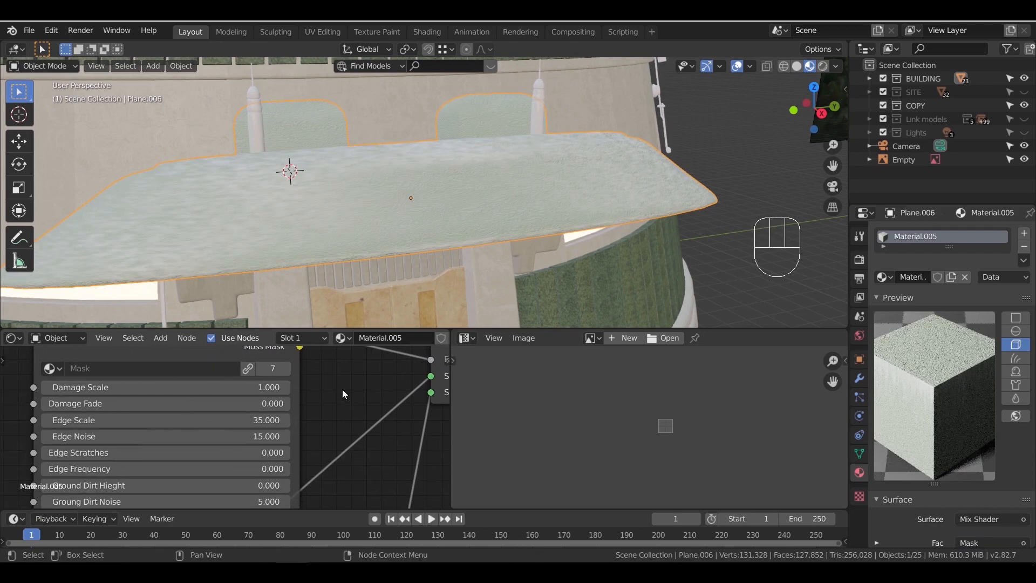
{"action": "middle_click_drag", "start_coordinate": [318, 437], "coordinate": [348, 384]}
{"action": "left_click", "coordinate": [244, 472]}
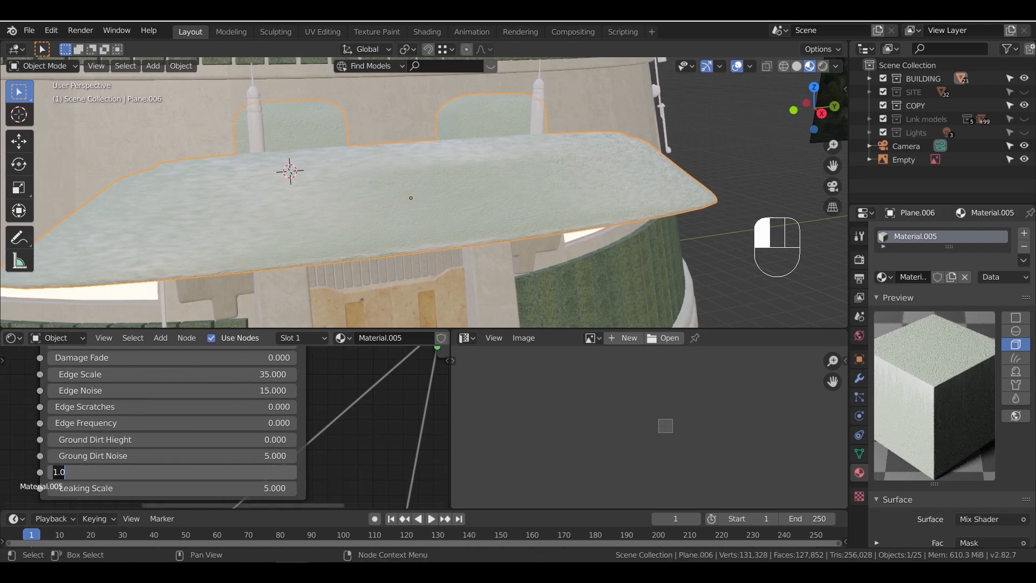
{"action": "type", "text": "2.5"}
{"action": "key", "text": "Return"}
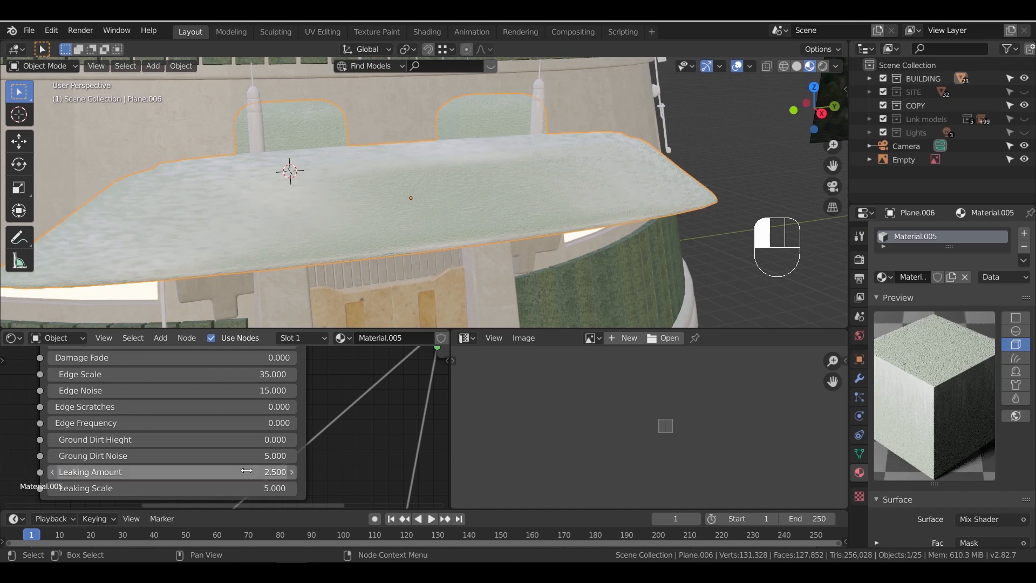
{"action": "mouse_move", "coordinate": [247, 487]}
{"action": "left_mouse_down"}
{"action": "mouse_move", "coordinate": [209, 487]}
{"action": "mouse_move", "coordinate": [229, 487]}
{"action": "left_mouse_up"}
Examine the white streaks on the canopy close up and from a distance, and look over its node setup
{"action": "mouse_move", "coordinate": [377, 248]}
{"action": "middle_mouse_down"}
{"action": "mouse_move", "coordinate": [313, 255]}
{"action": "mouse_move", "coordinate": [421, 247]}
{"action": "mouse_move", "coordinate": [374, 246]}
{"action": "middle_mouse_up"}
{"action": "scroll", "coordinate": [425, 232], "scroll_direction": "down", "scroll_amount": 5}
{"action": "scroll", "coordinate": [338, 257], "scroll_direction": "up", "scroll_amount": 5}
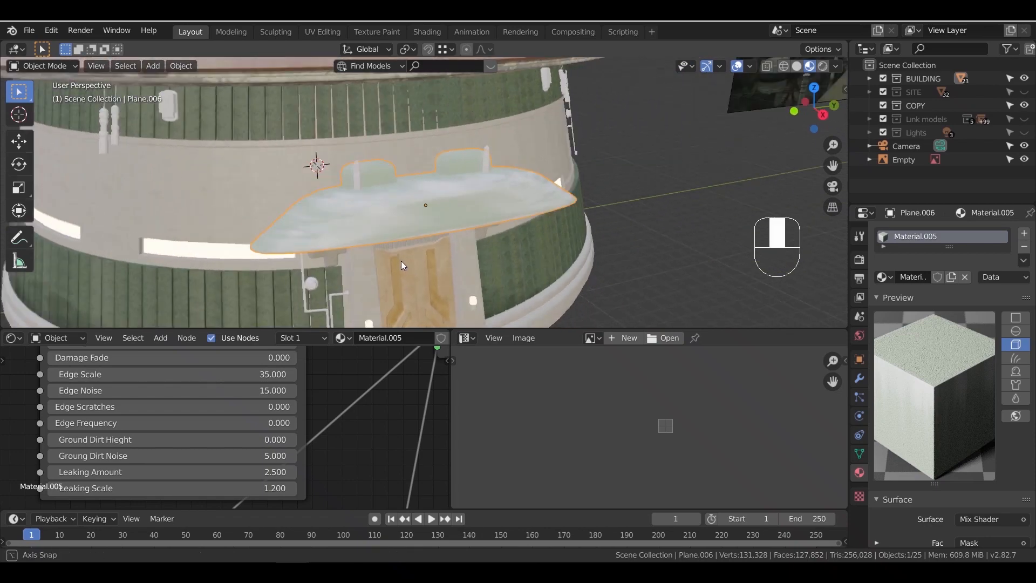
{"action": "key", "text": "Tab"}
{"action": "scroll", "coordinate": [520, 297], "scroll_direction": "up", "scroll_amount": 2}
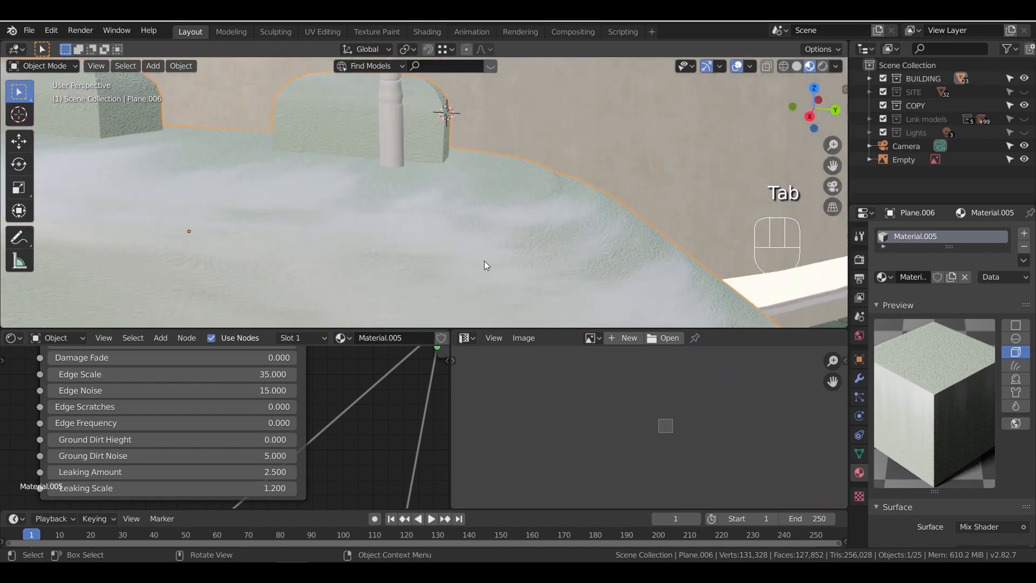
{"action": "scroll", "coordinate": [373, 397], "scroll_direction": "down", "scroll_amount": 4}
{"action": "scroll", "coordinate": [372, 395], "scroll_direction": "down", "scroll_amount": 4}
{"action": "middle_click_drag", "start_coordinate": [136, 455], "coordinate": [219, 399]}
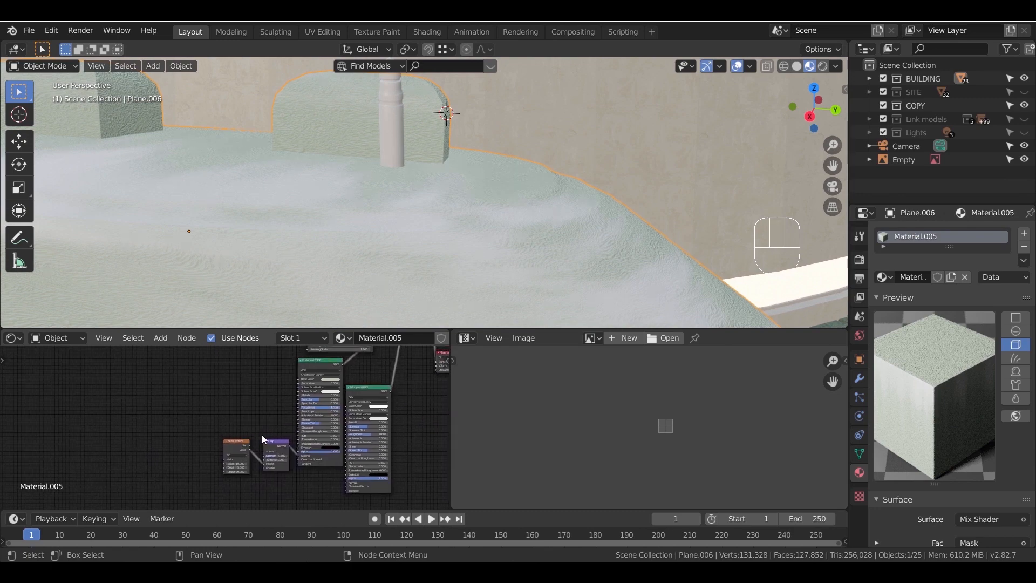
{"action": "scroll", "coordinate": [415, 241], "scroll_direction": "down", "scroll_amount": 6}
{"action": "mouse_move", "coordinate": [441, 251]}
{"action": "middle_mouse_down"}
{"action": "mouse_move", "coordinate": [395, 252]}
{"action": "mouse_move", "coordinate": [438, 242]}
{"action": "middle_mouse_up"}
Compare the whole building and its canopy with the reference photo standing beside it
{"action": "left_click", "coordinate": [575, 218]}
{"action": "scroll", "coordinate": [451, 218], "scroll_direction": "down", "scroll_amount": 2}
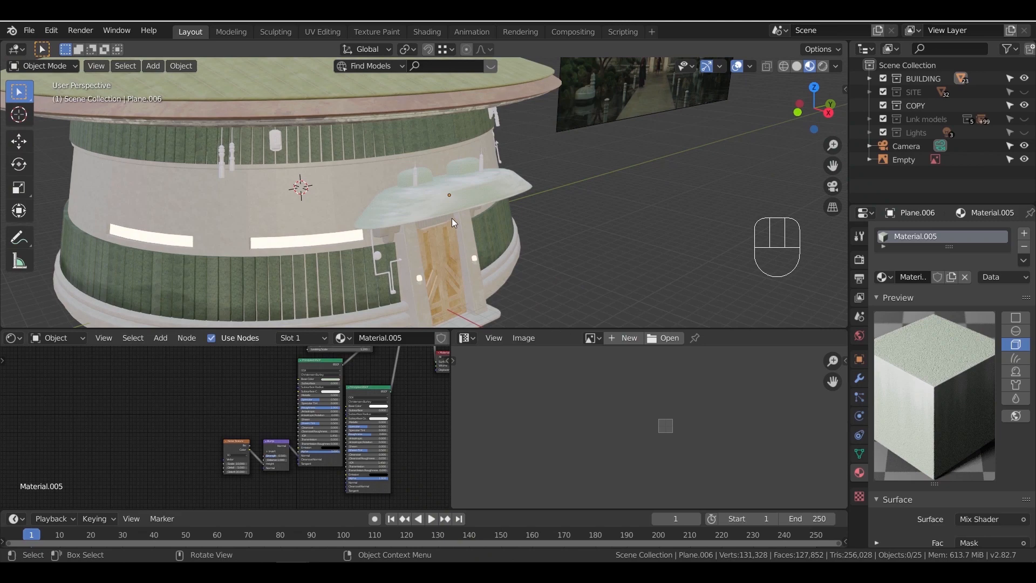
{"action": "scroll", "coordinate": [451, 218], "scroll_direction": "down", "scroll_amount": 3}
{"action": "middle_click_drag", "start_coordinate": [607, 164], "coordinate": [456, 193]}
{"action": "left_click", "coordinate": [356, 187]}
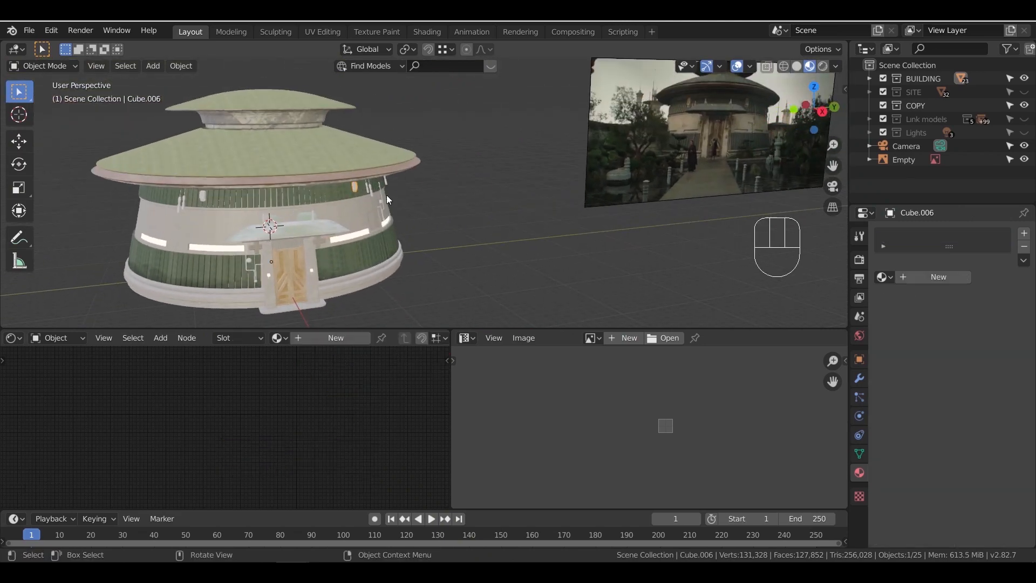
{"action": "middle_click_drag", "start_coordinate": [534, 214], "coordinate": [260, 260], "text": "shift"}
{"action": "scroll", "coordinate": [536, 138], "scroll_direction": "up", "scroll_amount": 3}
{"action": "middle_click_drag", "start_coordinate": [365, 188], "coordinate": [35, 241], "text": "shift"}
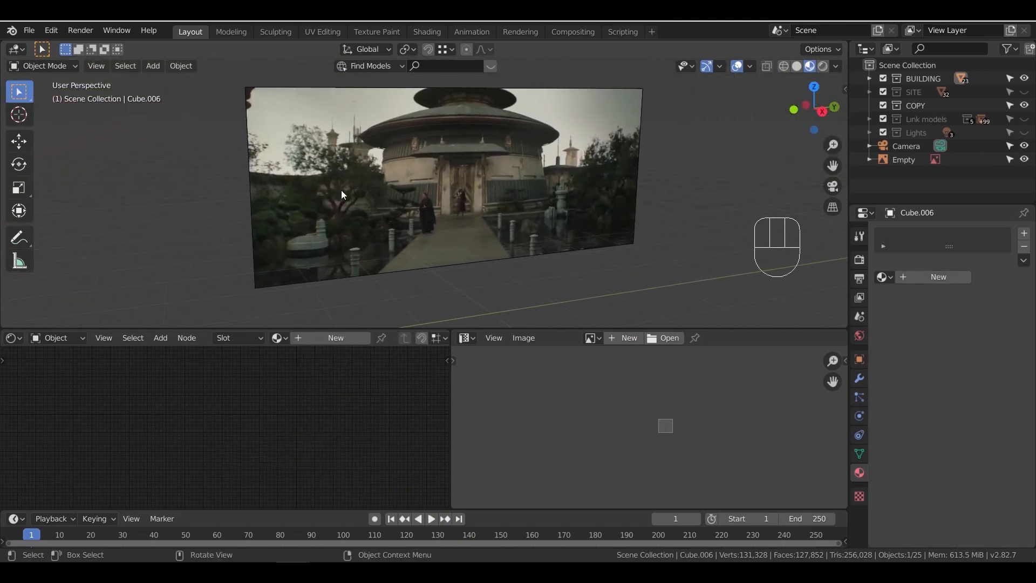
{"action": "scroll", "coordinate": [470, 204], "scroll_direction": "down", "scroll_amount": 1}
{"action": "middle_click_drag", "start_coordinate": [455, 213], "coordinate": [551, 176], "text": "shift"}
{"action": "scroll", "coordinate": [551, 176], "scroll_direction": "down", "scroll_amount": 3}
{"action": "scroll", "coordinate": [391, 209], "scroll_direction": "up", "scroll_amount": 5}
{"action": "middle_click_drag", "start_coordinate": [180, 239], "coordinate": [520, 240], "text": "shift"}
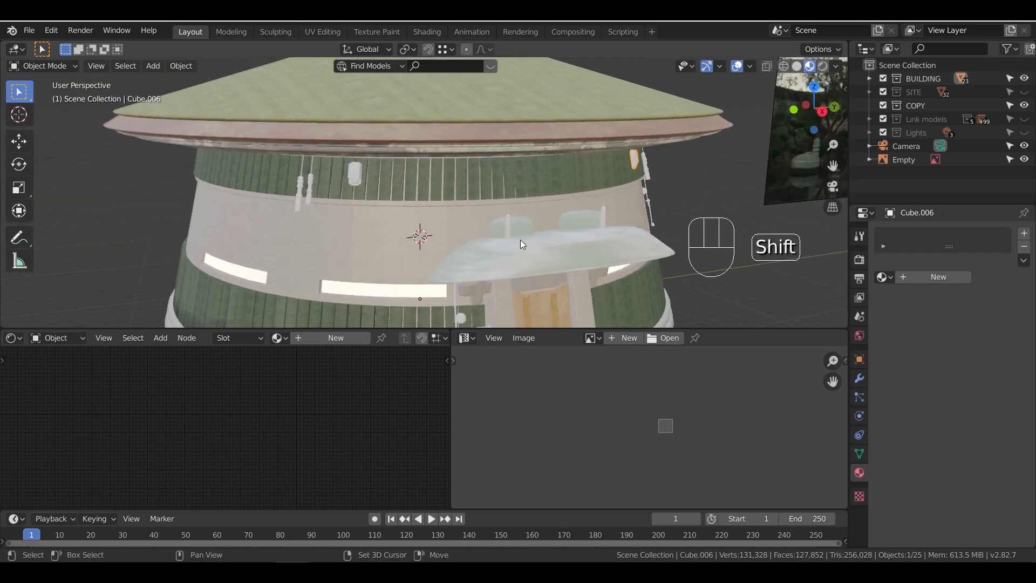
Create a new material for the small box mounted on the upper green wall band
{"action": "scroll", "coordinate": [520, 240], "scroll_direction": "up", "scroll_amount": 4}
{"action": "middle_click_drag", "start_coordinate": [346, 181], "coordinate": [430, 196], "text": "shift"}
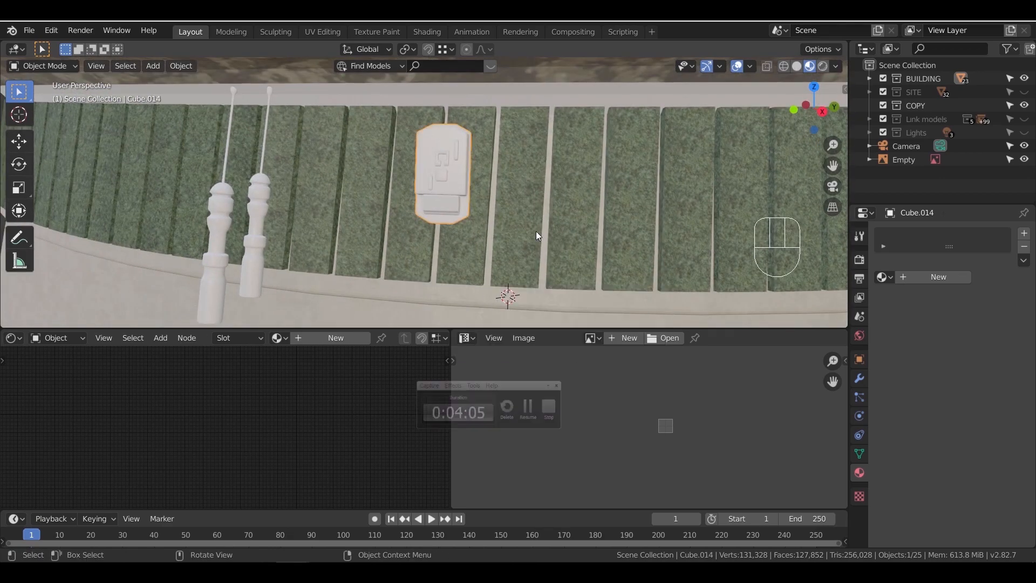
{"action": "left_click", "coordinate": [928, 276]}
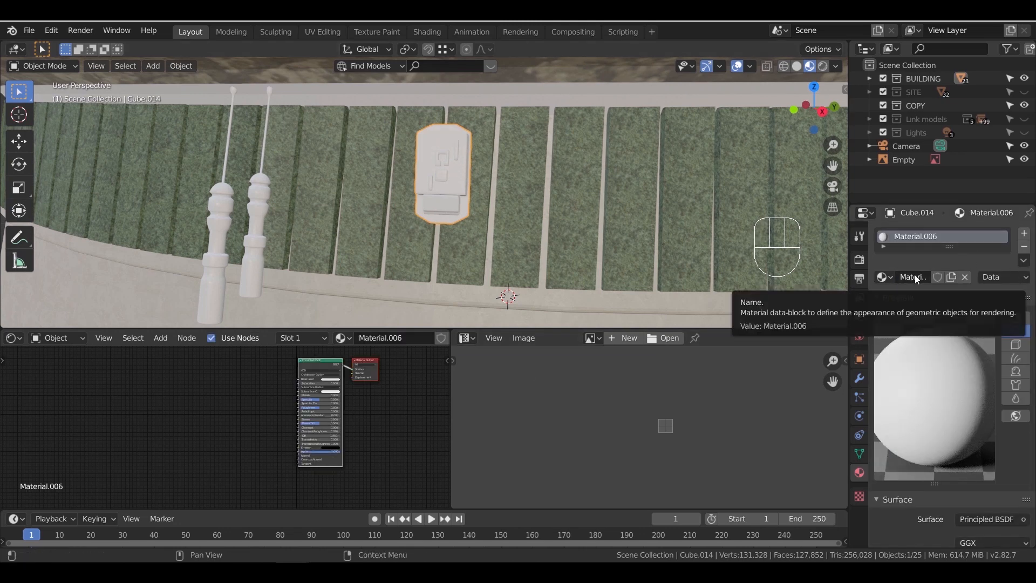
Add a MixRGB node to the wall box's material and connect its color to the Principled BSDF's base color
{"action": "scroll", "coordinate": [332, 410], "scroll_direction": "up", "scroll_amount": 5}
{"action": "middle_click_drag", "start_coordinate": [342, 418], "coordinate": [202, 417]}
{"action": "key", "text": "shift+a"}
{"action": "mouse_move", "coordinate": [165, 441]}
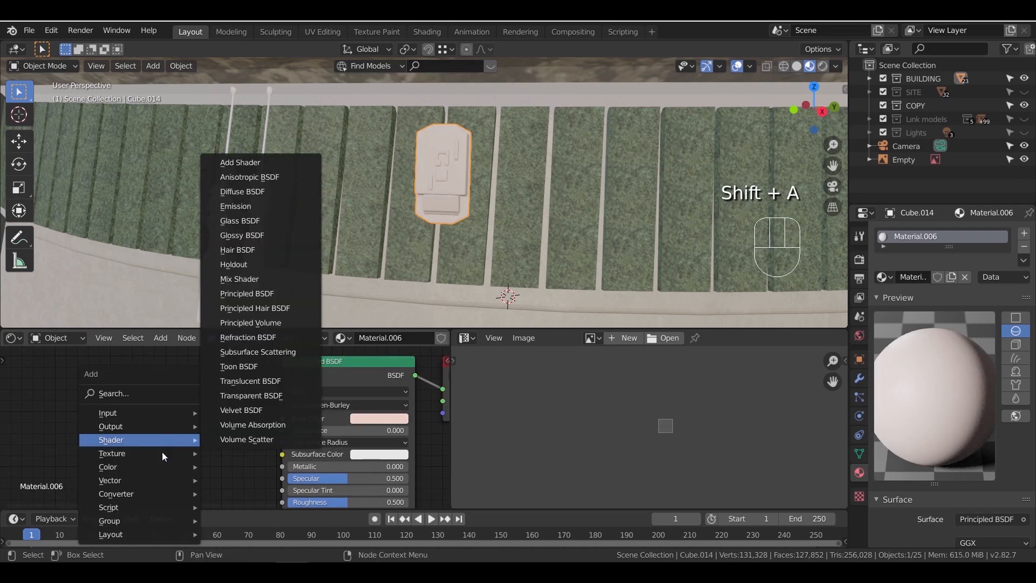
{"action": "mouse_move", "coordinate": [160, 465]}
{"action": "left_click", "coordinate": [236, 458]}
{"action": "left_click", "coordinate": [222, 393]}
{"action": "left_click_drag", "start_coordinate": [225, 392], "coordinate": [281, 419]}
{"action": "scroll", "coordinate": [287, 397], "scroll_direction": "up", "scroll_amount": 3}
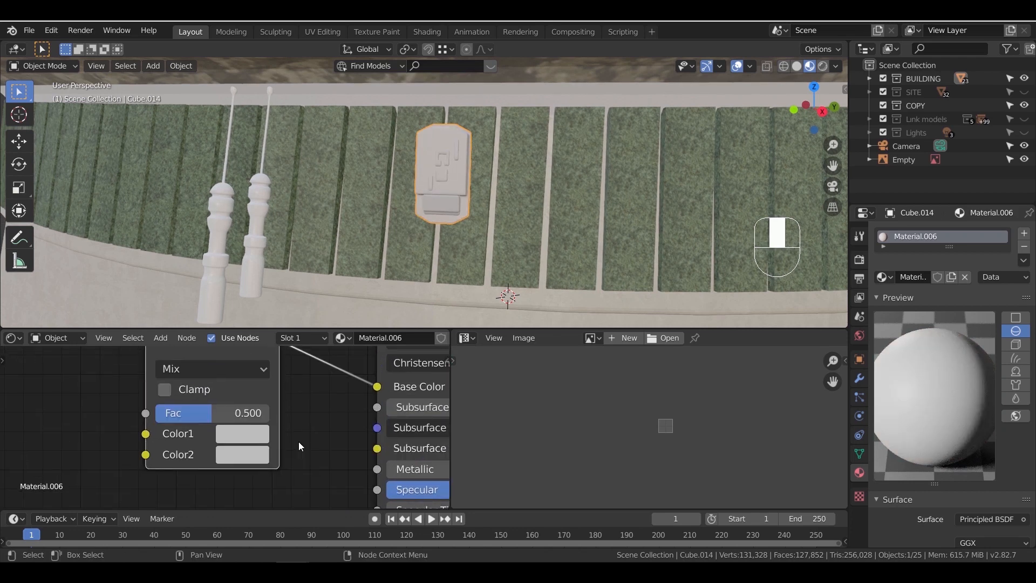
Set the Mix node's Color1 to hex D4CFBC and its Color2 to hex 343434
{"action": "left_click", "coordinate": [241, 432]}
{"action": "left_click", "coordinate": [302, 335]}
{"action": "type", "text": "D4CFBC"}
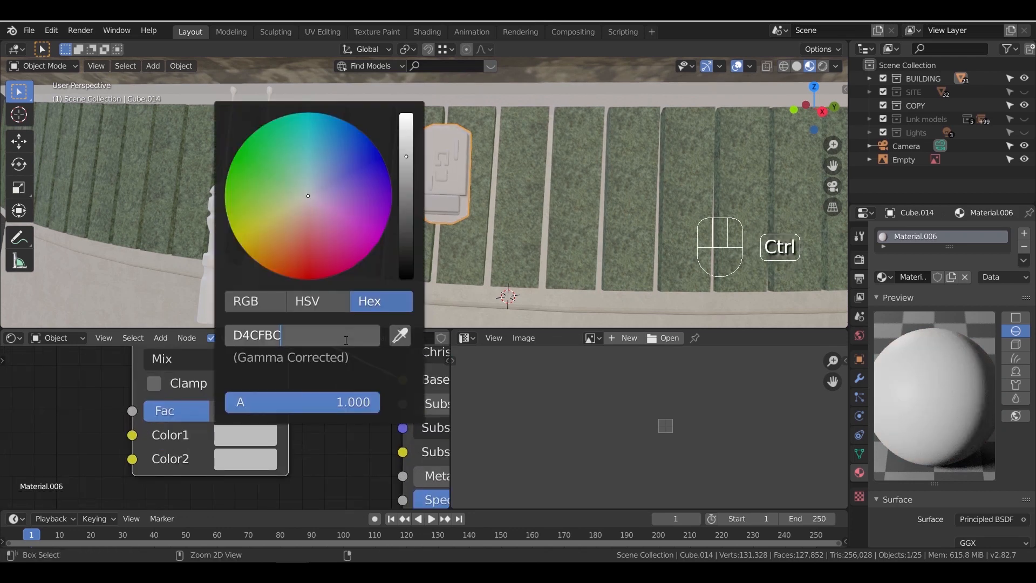
{"action": "key", "text": "Return"}
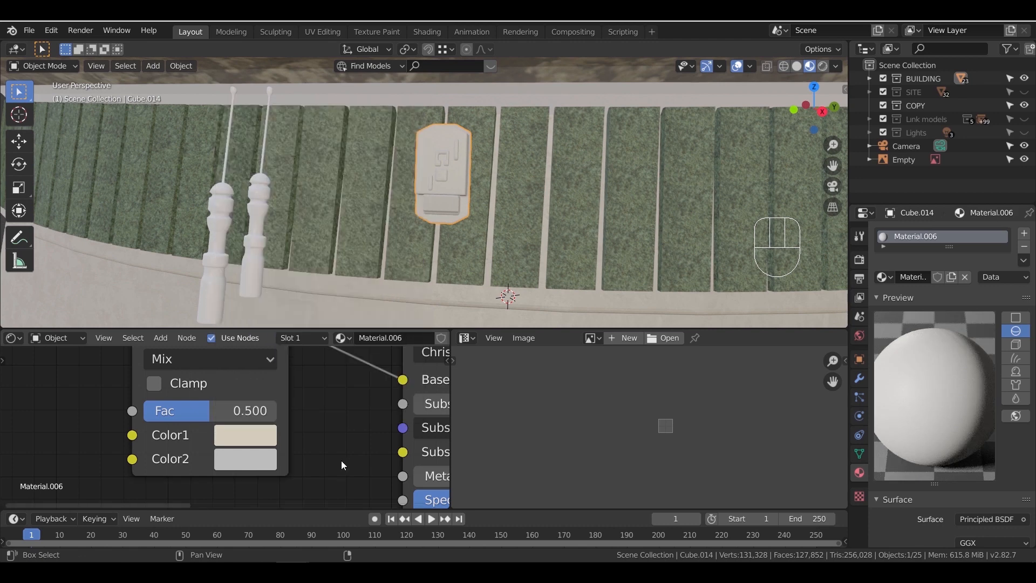
{"action": "left_click", "coordinate": [268, 456]}
{"action": "left_click", "coordinate": [333, 354]}
{"action": "type", "text": "343434"}
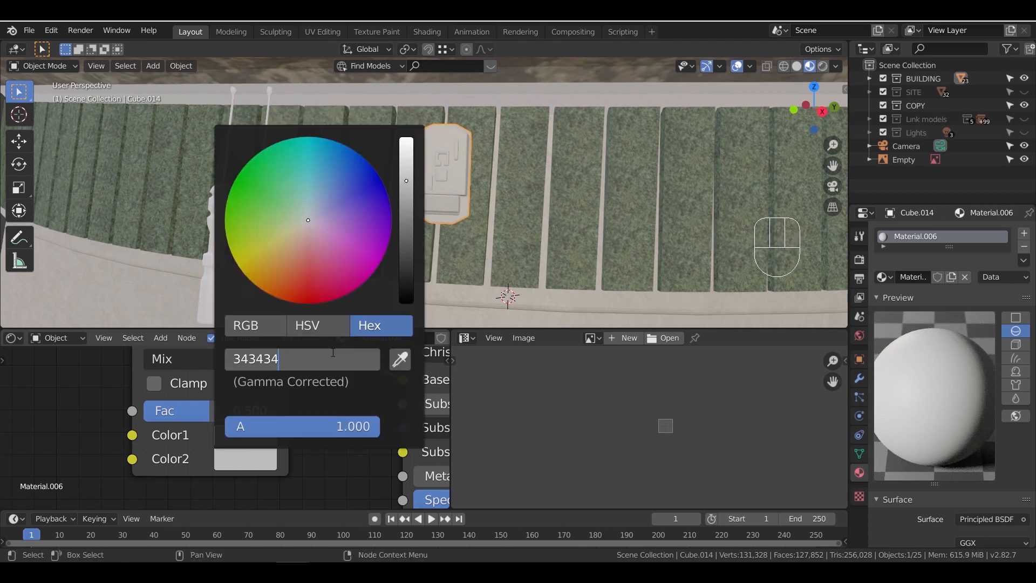
{"action": "key", "text": "Return"}
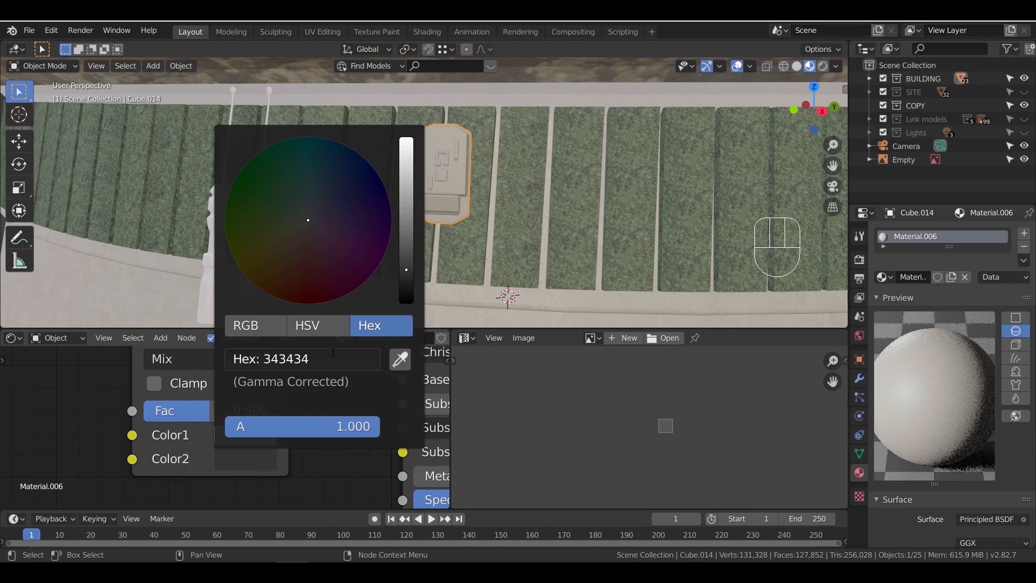
{"action": "scroll", "coordinate": [323, 484], "scroll_direction": "down", "scroll_amount": 4}
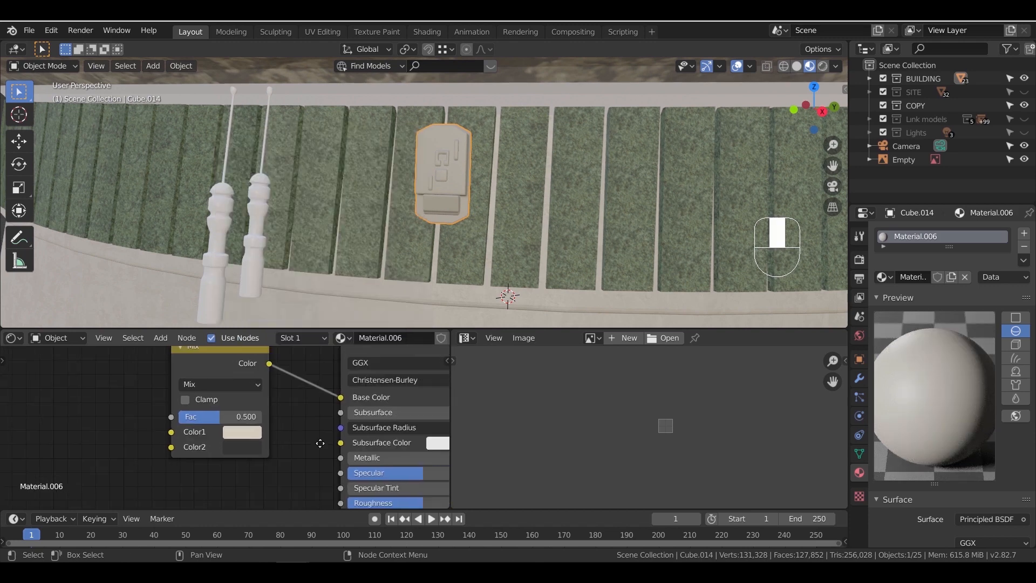
Preview the wall box's material on a cube and paste the copied mask node group beside the Mix node
{"action": "left_click", "coordinate": [1018, 343]}
{"action": "middle_click_drag", "start_coordinate": [196, 456], "coordinate": [296, 432]}
{"action": "scroll", "coordinate": [296, 433], "scroll_direction": "down", "scroll_amount": 8}
{"action": "middle_click_drag", "start_coordinate": [221, 417], "coordinate": [238, 434]}
{"action": "key", "text": "ctrl+v"}
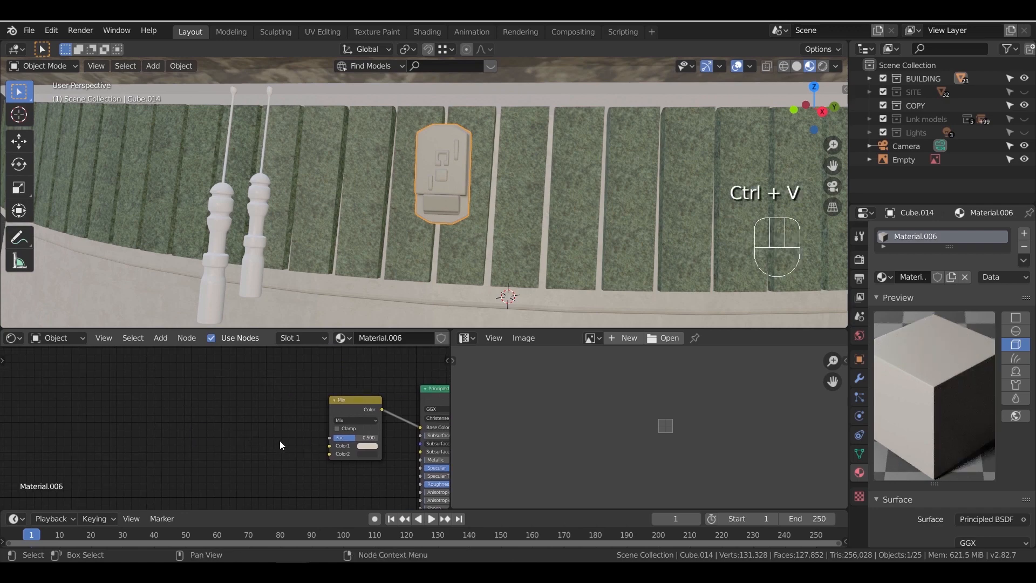
{"action": "scroll", "coordinate": [280, 440], "scroll_direction": "down", "scroll_amount": 4}
{"action": "left_click_drag", "start_coordinate": [273, 374], "coordinate": [244, 445]}
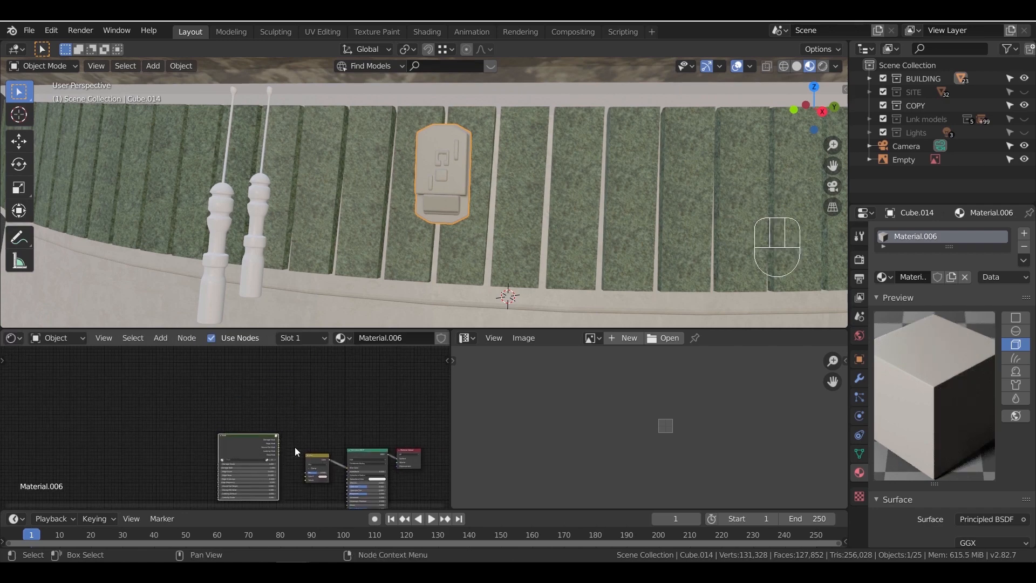
Connect the mask group's Edge Mask output to the Mix node's Fac input
{"action": "middle_click_drag", "start_coordinate": [295, 447], "coordinate": [237, 377]}
{"action": "scroll", "coordinate": [238, 379], "scroll_direction": "up", "scroll_amount": 8}
{"action": "middle_click_drag", "start_coordinate": [232, 417], "coordinate": [227, 443]}
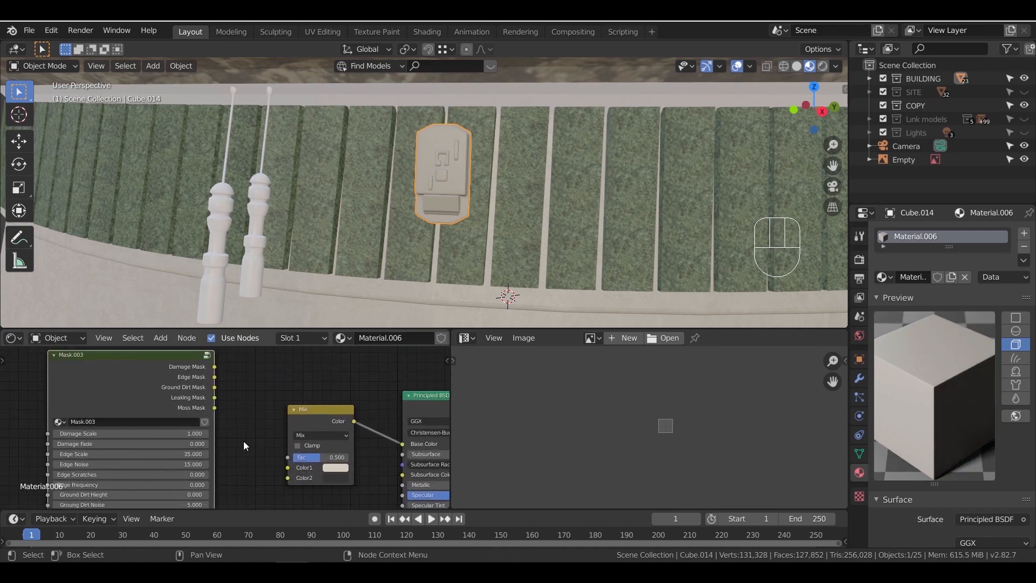
{"action": "scroll", "coordinate": [242, 445], "scroll_direction": "up", "scroll_amount": 2}
{"action": "left_click_drag", "start_coordinate": [206, 354], "coordinate": [237, 395]}
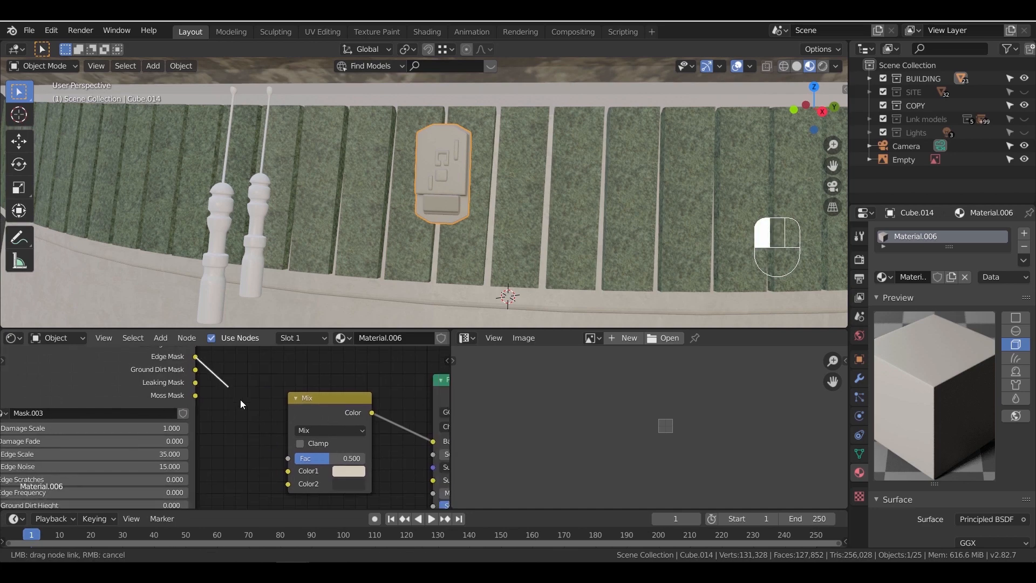
{"action": "left_click_drag", "start_coordinate": [274, 448], "coordinate": [288, 458]}
Set the wall box mask's Edge Scale to 13.7 and its Edge Noise to 12.8
{"action": "middle_click_drag", "start_coordinate": [209, 480], "coordinate": [339, 436]}
{"action": "scroll", "coordinate": [318, 403], "scroll_direction": "up", "scroll_amount": 1}
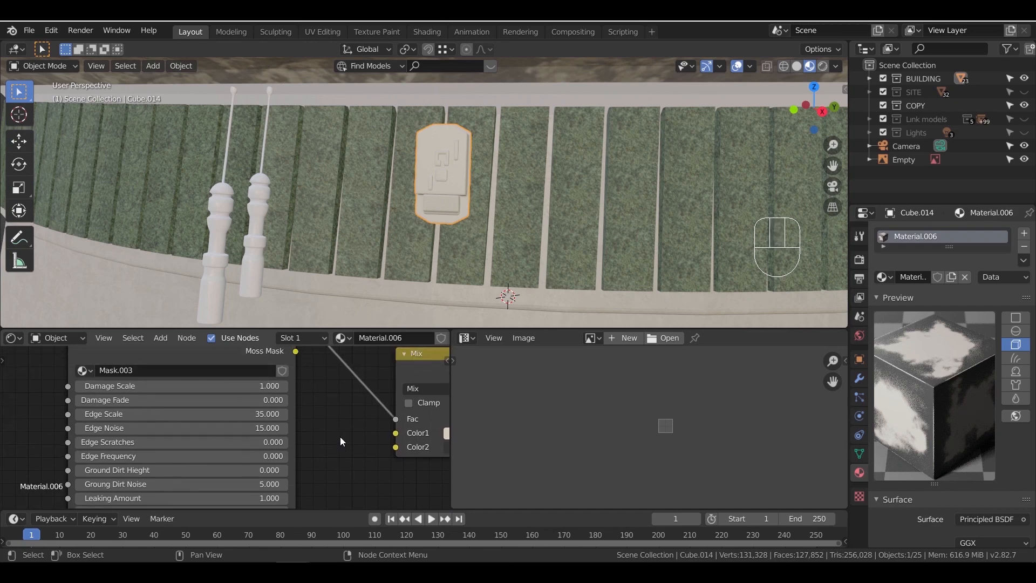
{"action": "scroll", "coordinate": [339, 436], "scroll_direction": "up", "scroll_amount": 2}
{"action": "left_click_drag", "start_coordinate": [270, 412], "coordinate": [277, 428]}
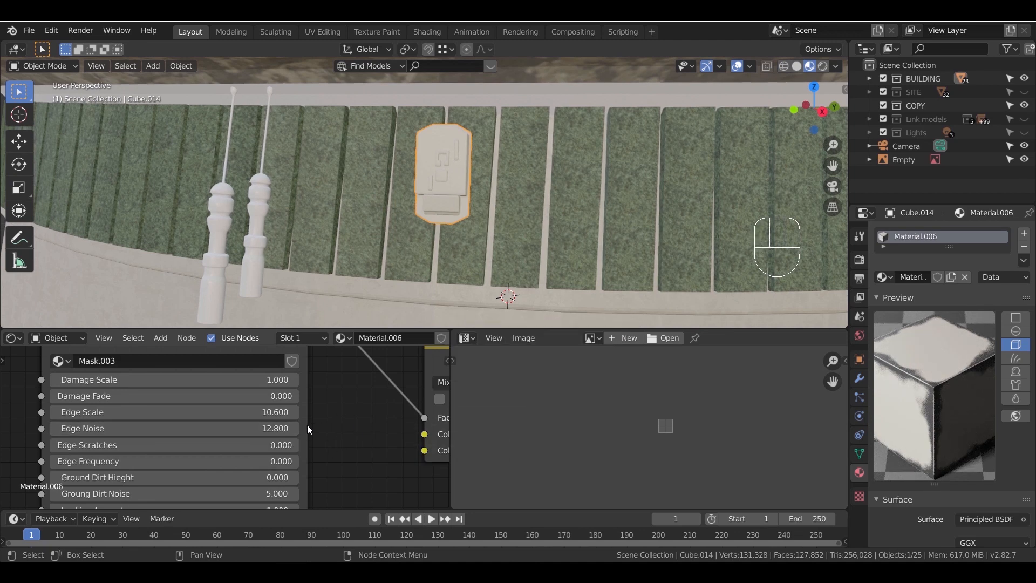
{"action": "left_click_drag", "start_coordinate": [278, 412], "coordinate": [288, 412]}
{"action": "scroll", "coordinate": [333, 419], "scroll_direction": "down", "scroll_amount": 2}
Check the wall box from another angle and set its Principled BSDF's metallic value to 0.2
{"action": "middle_click_drag", "start_coordinate": [333, 419], "coordinate": [249, 458]}
{"action": "scroll", "coordinate": [232, 443], "scroll_direction": "down", "scroll_amount": 4}
{"action": "middle_click_drag", "start_coordinate": [462, 171], "coordinate": [438, 239]}
{"action": "middle_click_drag", "start_coordinate": [354, 256], "coordinate": [474, 242]}
{"action": "scroll", "coordinate": [474, 242], "scroll_direction": "up", "scroll_amount": 4}
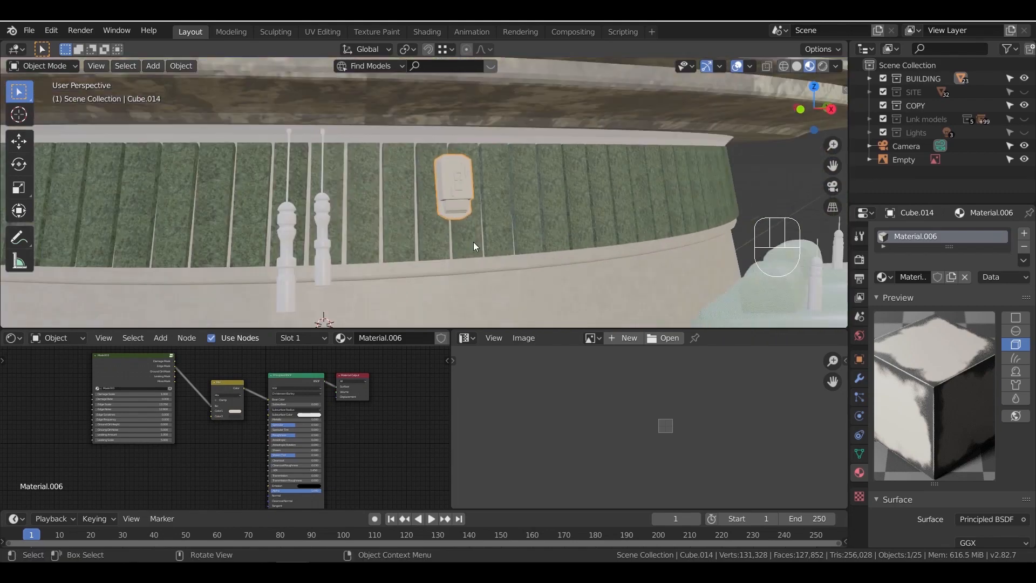
{"action": "scroll", "coordinate": [377, 410], "scroll_direction": "up", "scroll_amount": 5}
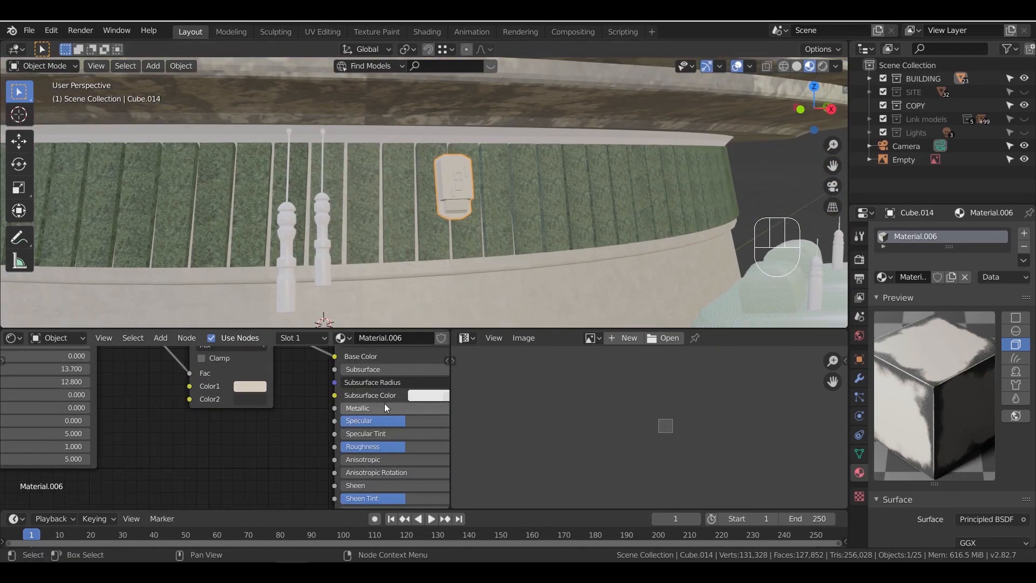
{"action": "type", "text": "0.2"}
{"action": "key", "text": "Return"}
Zoom in on the wall box and set its material's roughness to 0.4
{"action": "middle_click_drag", "start_coordinate": [474, 222], "coordinate": [429, 218]}
{"action": "scroll", "coordinate": [387, 251], "scroll_direction": "up", "scroll_amount": 8}
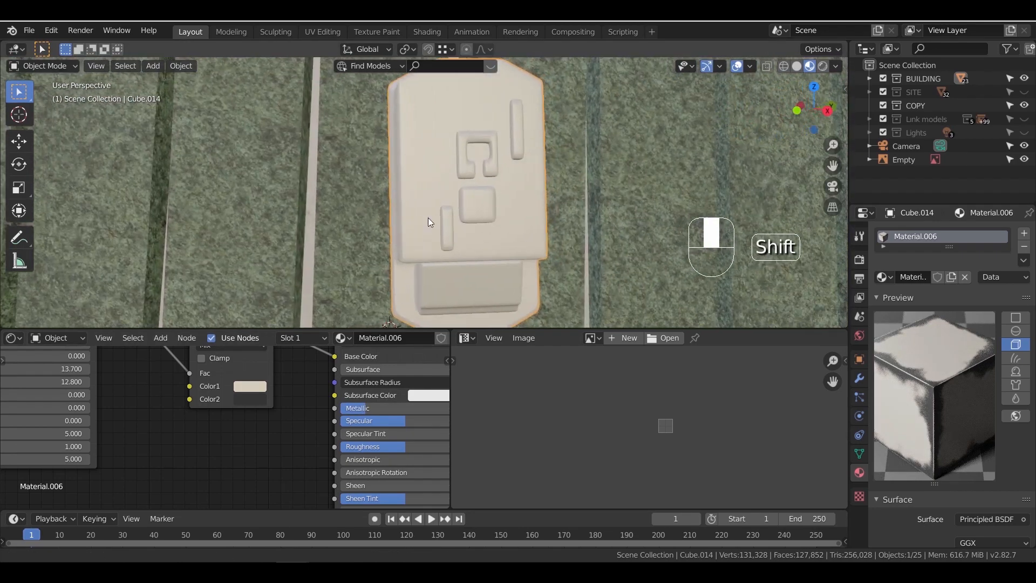
{"action": "middle_click_drag", "start_coordinate": [373, 457], "coordinate": [322, 436]}
{"action": "type", "text": "0"}
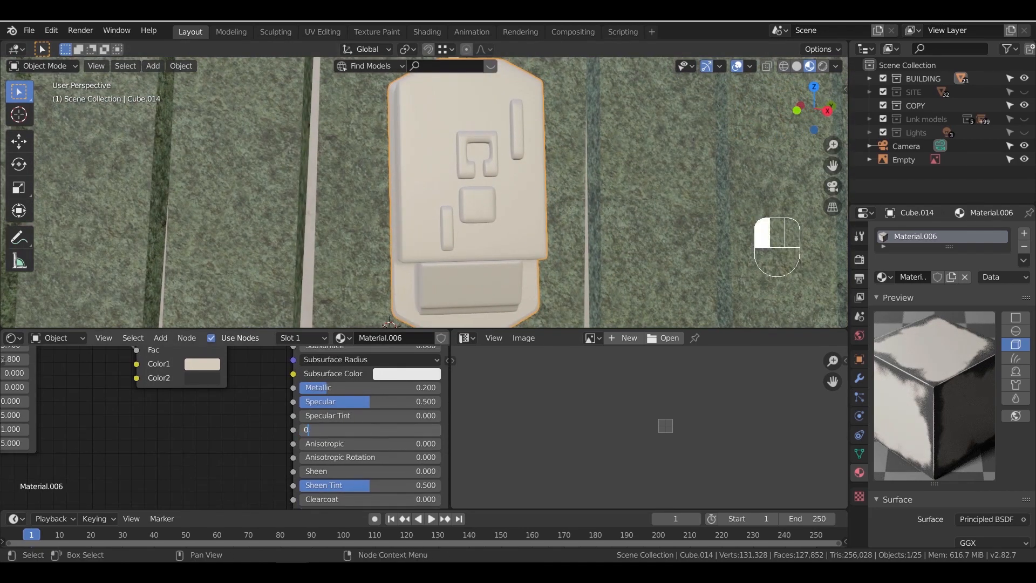
{"action": "type", "text": ".4"}
{"action": "key", "text": "Return"}
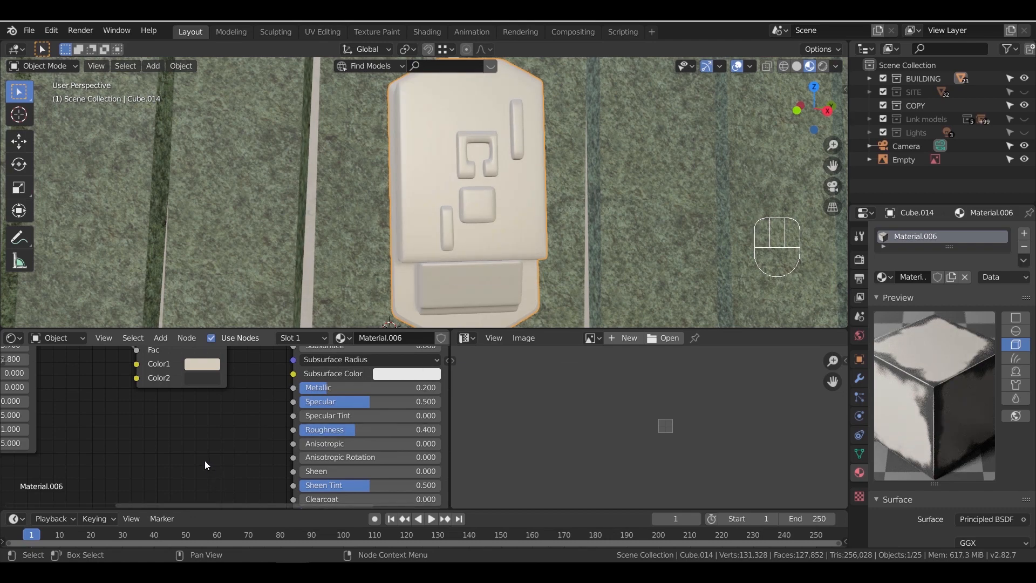
Set the wall box material's roughness to 0.3 and its metallic value to 0.15
{"action": "left_click", "coordinate": [354, 431]}
{"action": "type", "text": "0.3"}
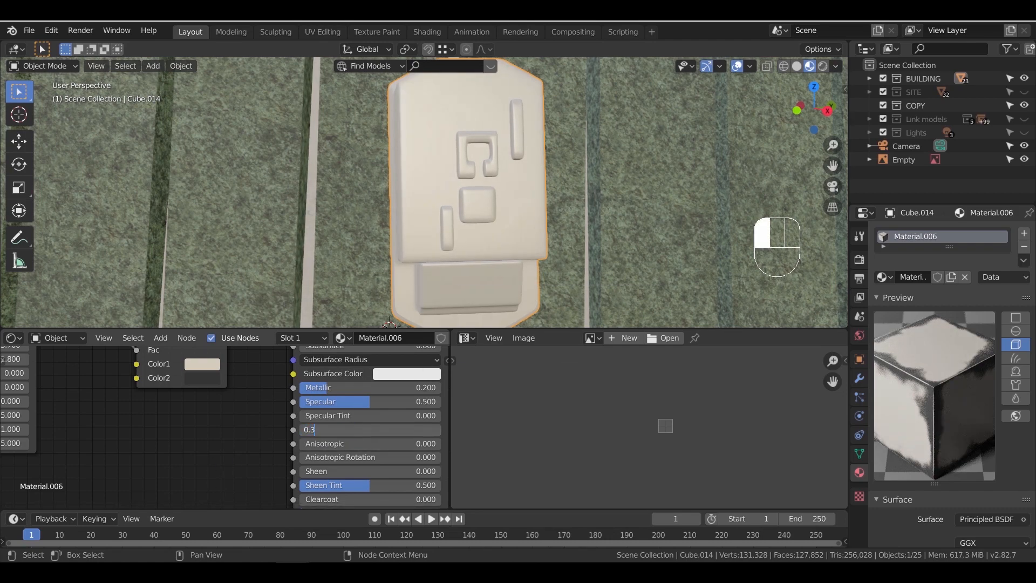
{"action": "key", "text": "Return"}
{"action": "left_click", "coordinate": [355, 390]}
{"action": "type", "text": "0.15"}
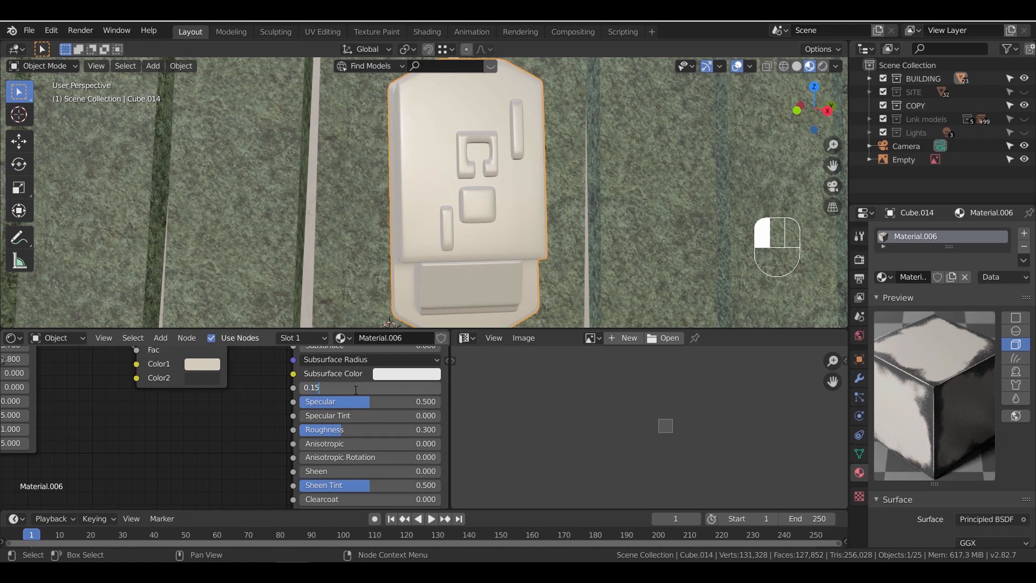
{"action": "key", "text": "Return"}
Link the wall box's material to the hanging fixtures, the canopy-top fixtures and the upper wall pipe around the building
{"action": "middle_click_drag", "start_coordinate": [341, 265], "coordinate": [355, 241]}
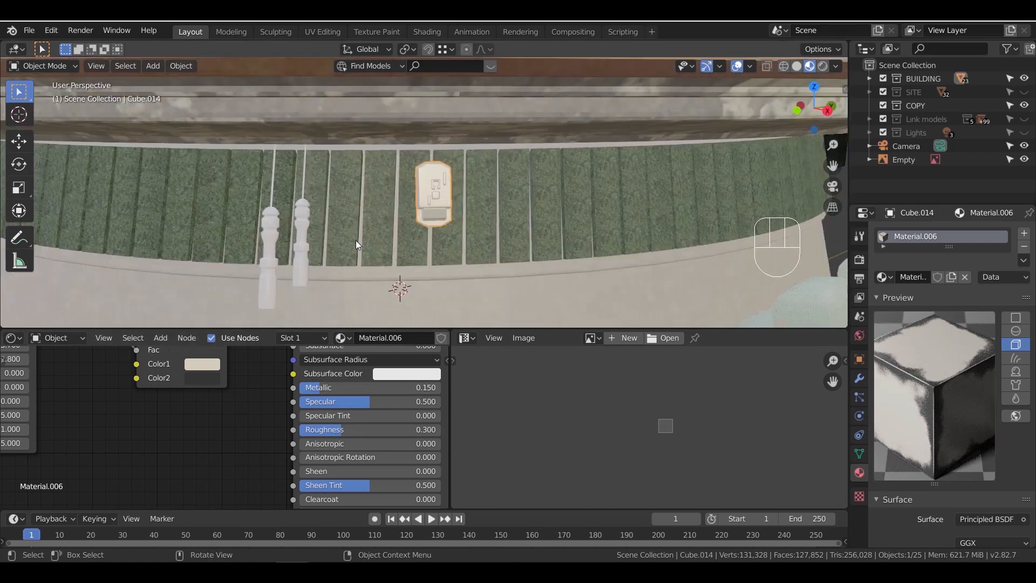
{"action": "left_click", "coordinate": [302, 233], "text": "shift"}
{"action": "middle_click_drag", "start_coordinate": [273, 237], "coordinate": [452, 277]}
{"action": "left_click", "coordinate": [452, 276], "text": "shift"}
{"action": "left_click", "coordinate": [347, 267], "text": "shift"}
{"action": "middle_click_drag", "start_coordinate": [600, 268], "coordinate": [501, 215], "text": "shift"}
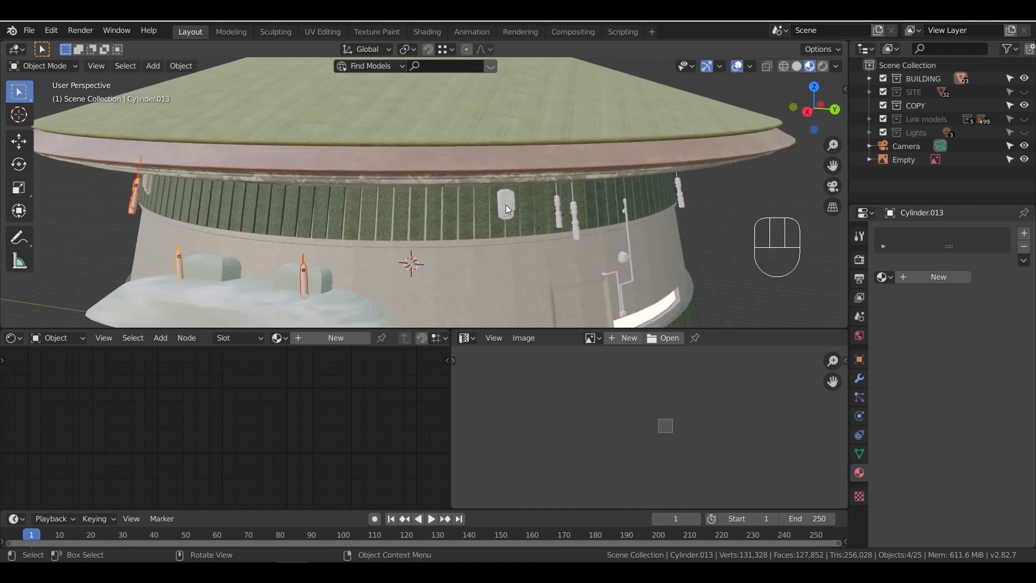
{"action": "middle_click_drag", "start_coordinate": [621, 264], "coordinate": [640, 227]}
{"action": "left_click", "coordinate": [479, 270], "text": "shift"}
{"action": "middle_click_drag", "start_coordinate": [344, 313], "coordinate": [414, 224]}
{"action": "left_click", "coordinate": [415, 233], "text": "shift"}
{"action": "middle_click_drag", "start_coordinate": [329, 231], "coordinate": [364, 236]}
{"action": "left_click_drag", "start_coordinate": [442, 228], "coordinate": [410, 252], "text": "ctrl"}
{"action": "middle_click_drag", "start_coordinate": [382, 233], "coordinate": [420, 262], "text": "shift"}
{"action": "middle_click_drag", "start_coordinate": [422, 259], "coordinate": [448, 248]}
{"action": "scroll", "coordinate": [432, 205], "scroll_direction": "up", "scroll_amount": 4}
{"action": "left_click", "coordinate": [393, 106], "text": "shift"}
{"action": "key", "text": "ctrl+l"}
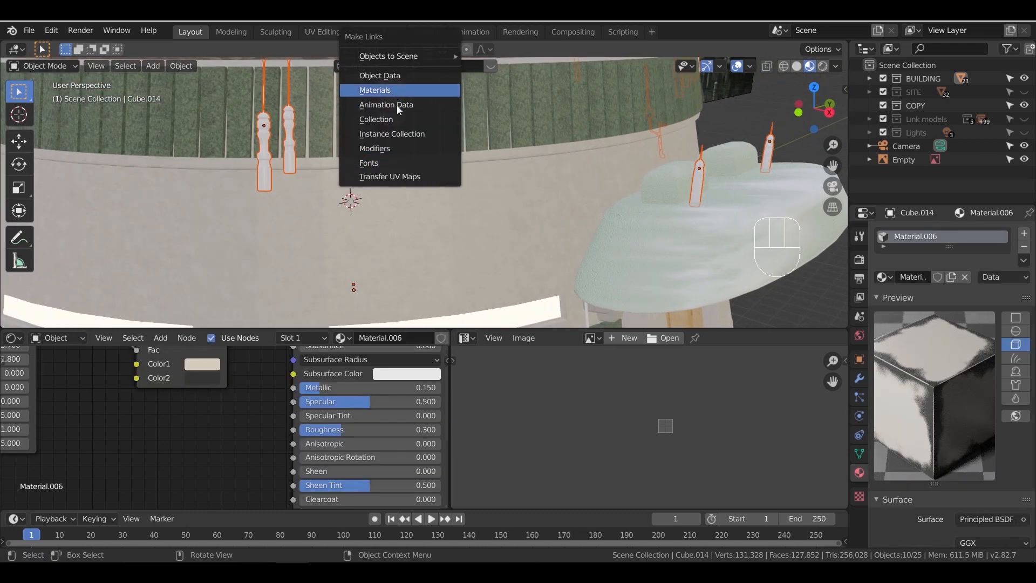
{"action": "left_click", "coordinate": [394, 90]}
Give the upper wall pipe its own copy of the material and lighten its Mix node's Color1 to E7E1CD
{"action": "scroll", "coordinate": [588, 208], "scroll_direction": "down", "scroll_amount": 4}
{"action": "middle_click_drag", "start_coordinate": [588, 208], "coordinate": [410, 205]}
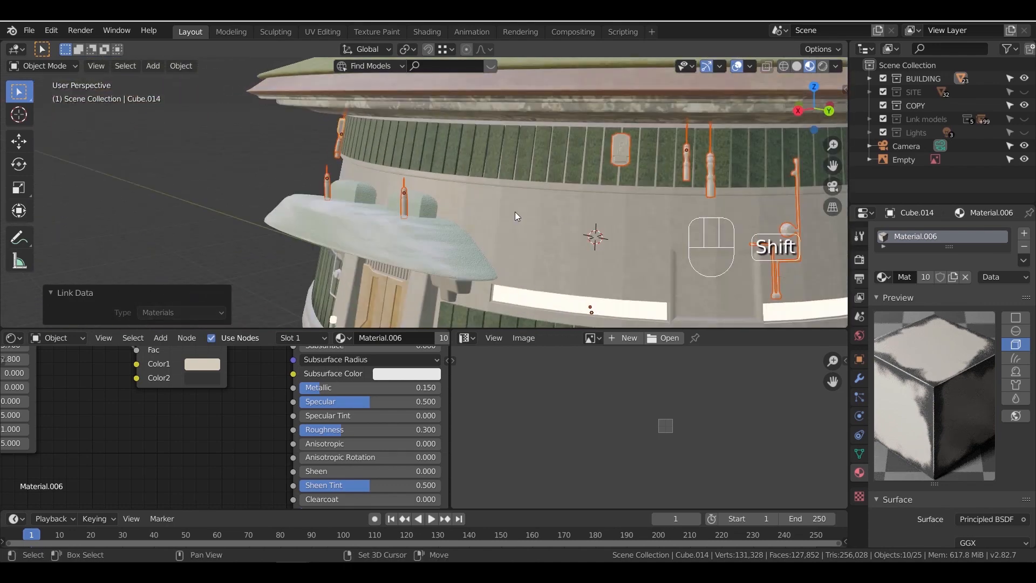
{"action": "middle_click_drag", "start_coordinate": [515, 211], "coordinate": [399, 188], "text": "shift"}
{"action": "scroll", "coordinate": [404, 202], "scroll_direction": "up", "scroll_amount": 6}
{"action": "left_click", "coordinate": [409, 218]}
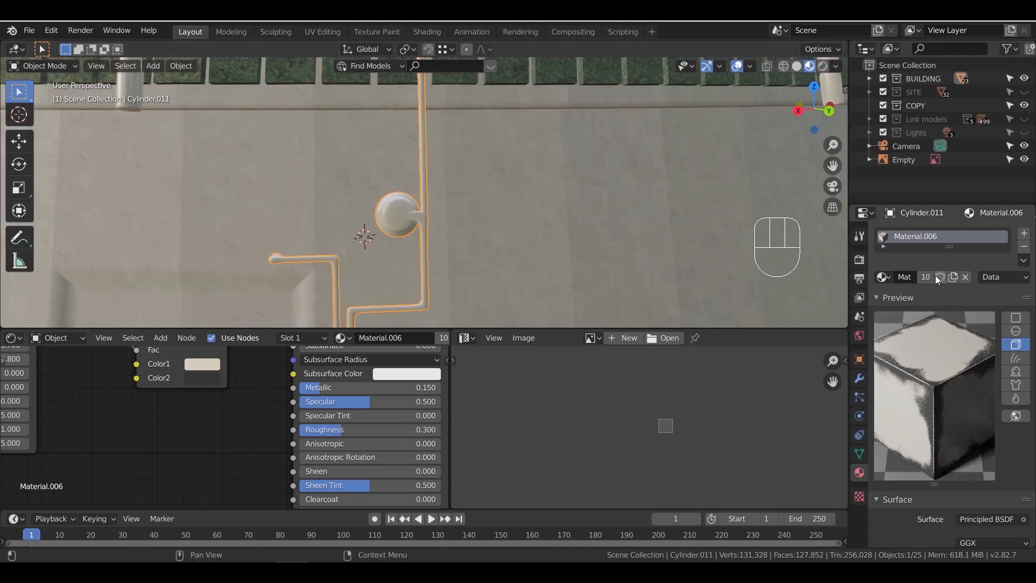
{"action": "scroll", "coordinate": [225, 419], "scroll_direction": "up", "scroll_amount": 3}
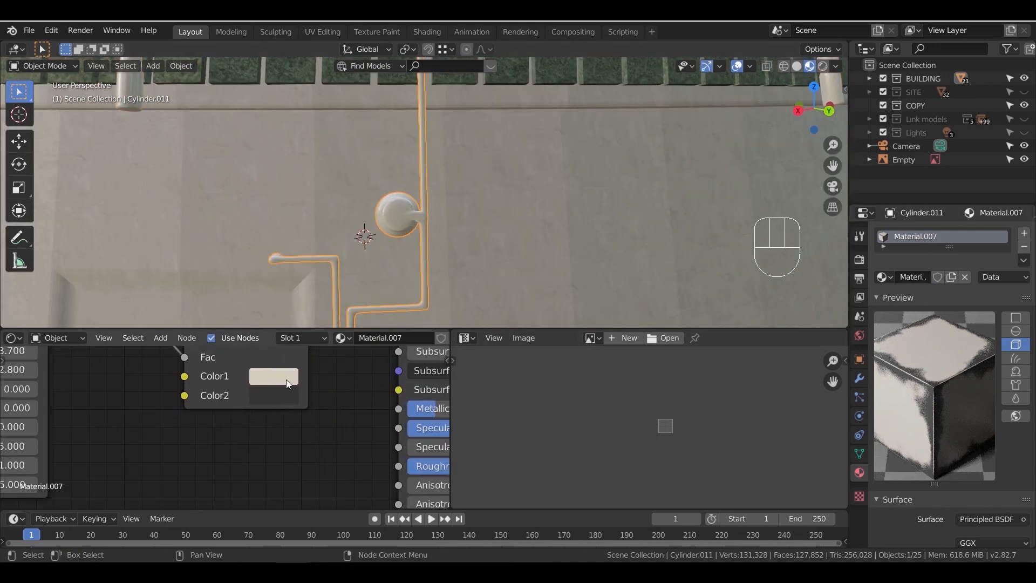
{"action": "left_click", "coordinate": [286, 378]}
{"action": "left_click_drag", "start_coordinate": [401, 136], "coordinate": [401, 134]}
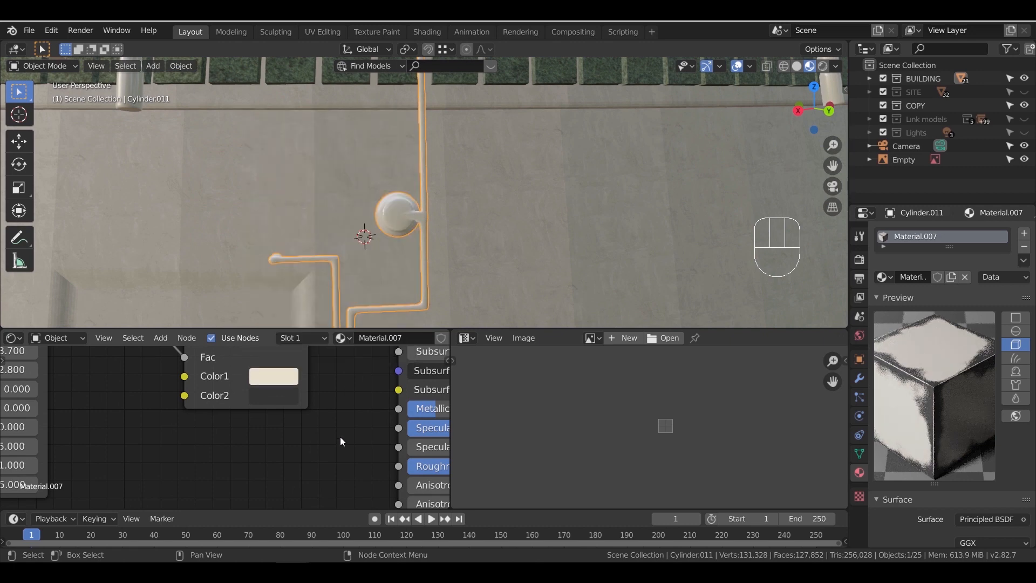
Inspect the pipe up close and lower the Edge Scale and Edge Noise of its material's mask group
{"action": "scroll", "coordinate": [448, 259], "scroll_direction": "down", "scroll_amount": 5}
{"action": "middle_click_drag", "start_coordinate": [448, 262], "coordinate": [527, 265]}
{"action": "left_click_drag", "start_coordinate": [567, 250], "coordinate": [455, 241], "text": "shift"}
{"action": "scroll", "coordinate": [455, 241], "scroll_direction": "up", "scroll_amount": 3}
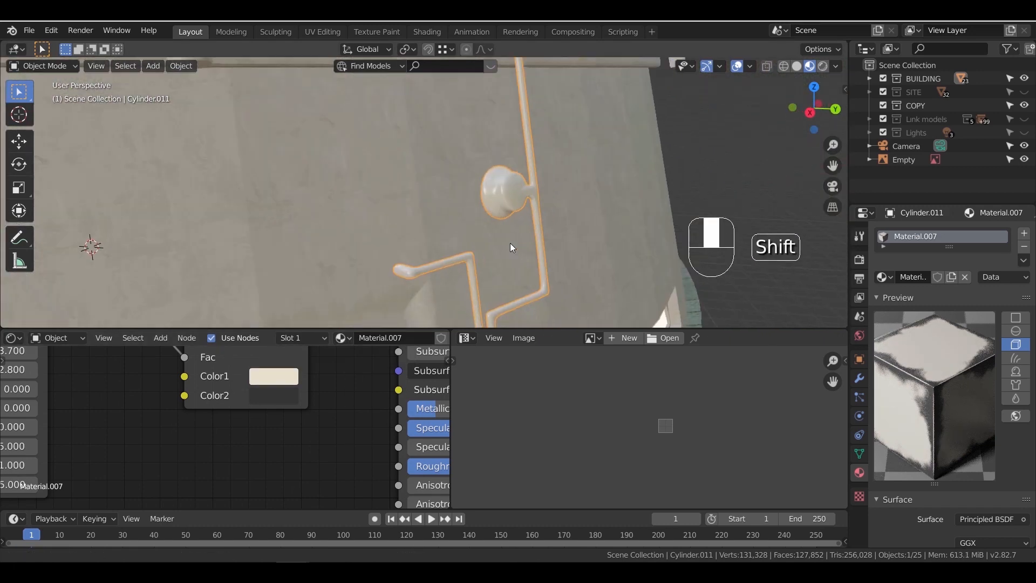
{"action": "middle_click_drag", "start_coordinate": [520, 247], "coordinate": [466, 235], "text": "shift"}
{"action": "left_click", "coordinate": [289, 379]}
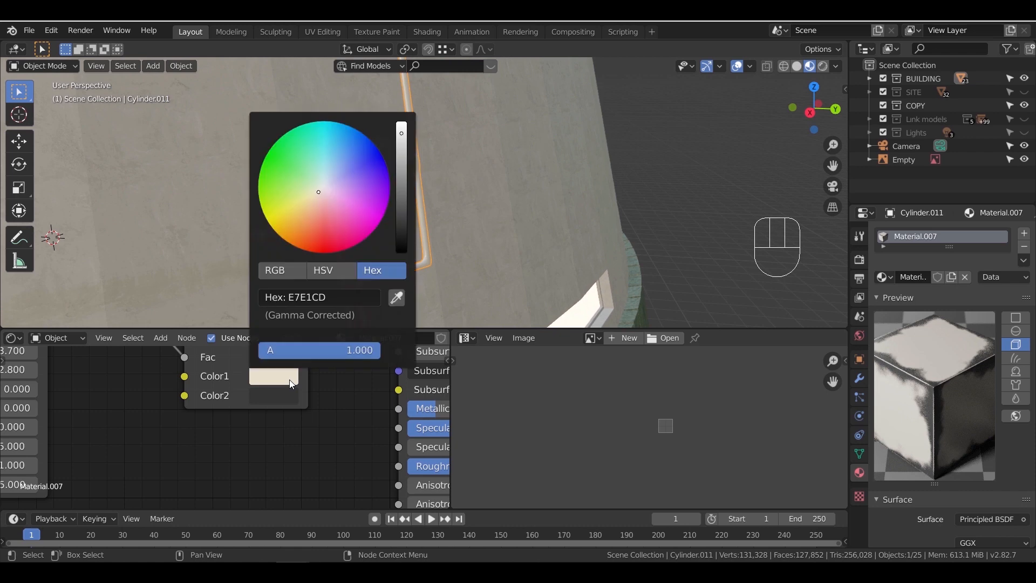
{"action": "middle_click_drag", "start_coordinate": [116, 406], "coordinate": [422, 448]}
{"action": "scroll", "coordinate": [369, 394], "scroll_direction": "down", "scroll_amount": 2}
{"action": "mouse_move", "coordinate": [369, 394]}
{"action": "middle_mouse_down"}
{"action": "mouse_move", "coordinate": [369, 481]}
{"action": "mouse_move", "coordinate": [373, 398]}
{"action": "middle_mouse_up"}
{"action": "left_click", "coordinate": [298, 411]}
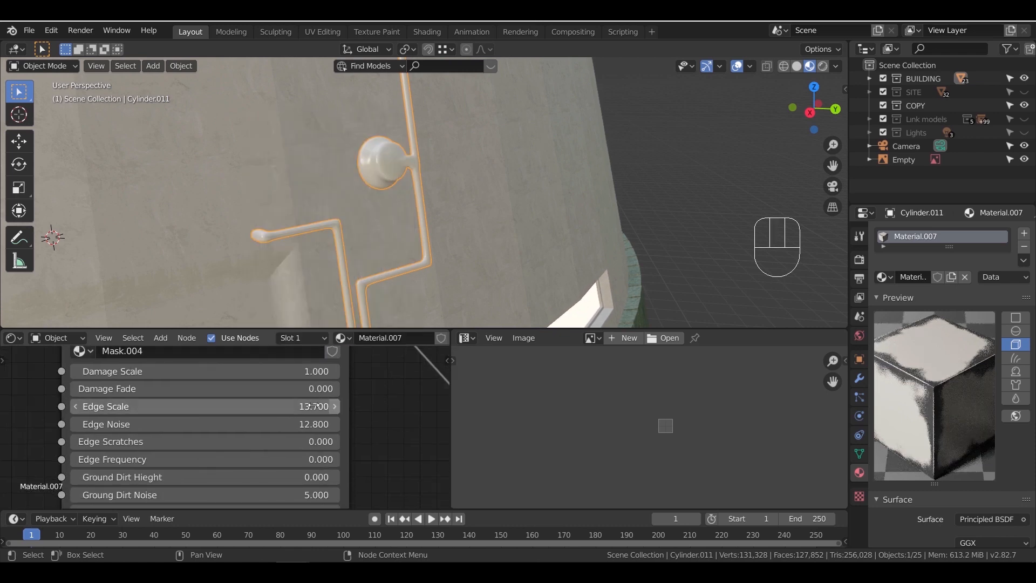
{"action": "mouse_move", "coordinate": [76, 405]}
{"action": "left_mouse_down"}
{"action": "mouse_move", "coordinate": [54, 406]}
{"action": "mouse_move", "coordinate": [64, 406]}
{"action": "left_mouse_up"}
{"action": "left_click_drag", "start_coordinate": [303, 424], "coordinate": [263, 424]}
Link the upper wall pipe's material to the matching pipe beside the entrance door
{"action": "scroll", "coordinate": [381, 414], "scroll_direction": "down", "scroll_amount": 12}
{"action": "scroll", "coordinate": [427, 234], "scroll_direction": "down", "scroll_amount": 9}
{"action": "middle_click_drag", "start_coordinate": [427, 243], "coordinate": [559, 242], "text": "shift"}
{"action": "left_click", "coordinate": [284, 270]}
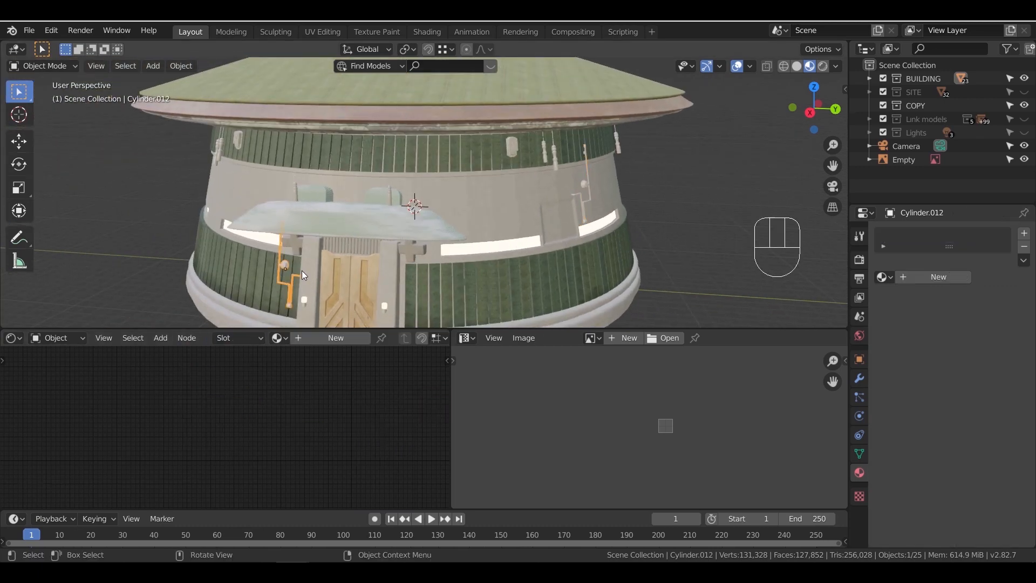
{"action": "left_click", "coordinate": [587, 186], "text": "shift"}
{"action": "key", "text": "ctrl+l"}
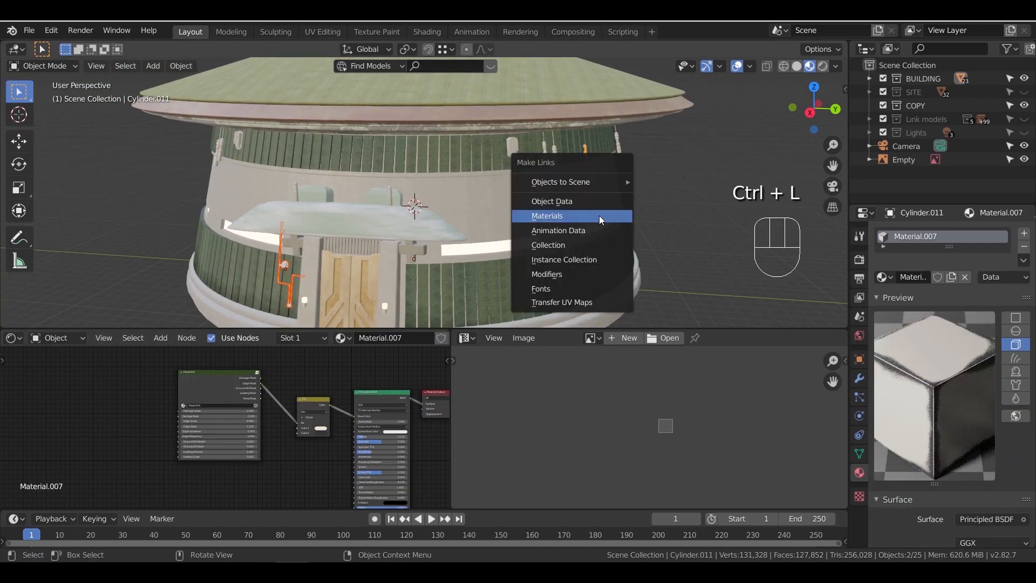
{"action": "left_click", "coordinate": [599, 215]}
Examine the lower ends of the paired hanging fixtures on the green panel band
{"action": "scroll", "coordinate": [364, 240], "scroll_direction": "up", "scroll_amount": 10}
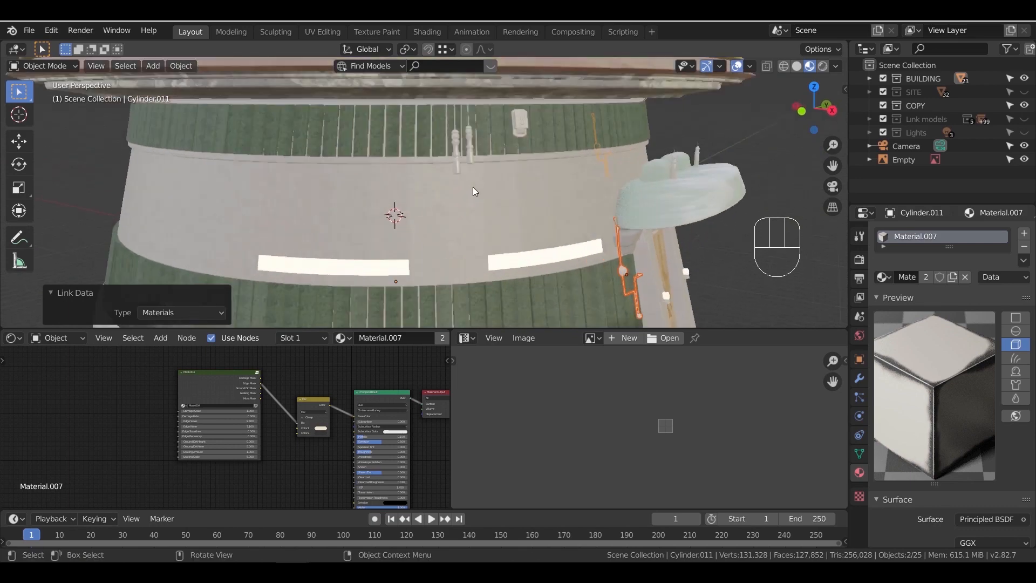
{"action": "left_click", "coordinate": [499, 133]}
{"action": "middle_click_drag", "start_coordinate": [499, 133], "coordinate": [474, 143]}
{"action": "middle_click_drag", "start_coordinate": [474, 143], "coordinate": [476, 235], "text": "shift"}
{"action": "scroll", "coordinate": [412, 216], "scroll_direction": "up", "scroll_amount": 3}
{"action": "mouse_move", "coordinate": [412, 216]}
{"action": "middle_mouse_down"}
{"action": "mouse_move", "coordinate": [400, 177]}
{"action": "mouse_move", "coordinate": [409, 216]}
{"action": "middle_mouse_up"}
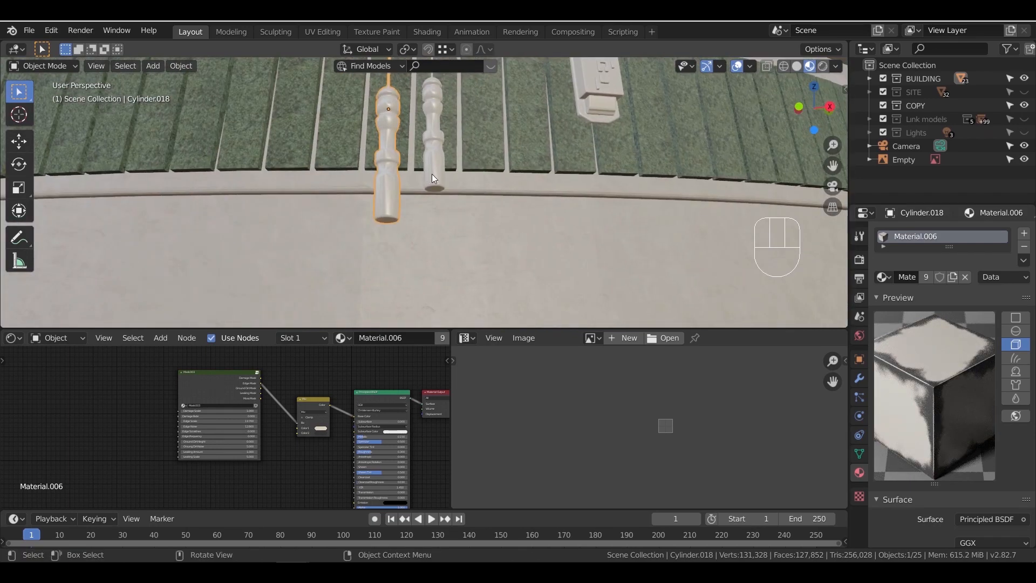
{"action": "middle_click_drag", "start_coordinate": [429, 186], "coordinate": [386, 248]}
{"action": "scroll", "coordinate": [383, 190], "scroll_direction": "down", "scroll_amount": 7}
Select the five hanging fixtures around the green panel band and open them together in Edit Mode
{"action": "left_click", "coordinate": [386, 248]}
{"action": "middle_click_drag", "start_coordinate": [557, 251], "coordinate": [465, 229]}
{"action": "scroll", "coordinate": [464, 228], "scroll_direction": "up", "scroll_amount": 3}
{"action": "left_click", "coordinate": [203, 225], "text": "shift"}
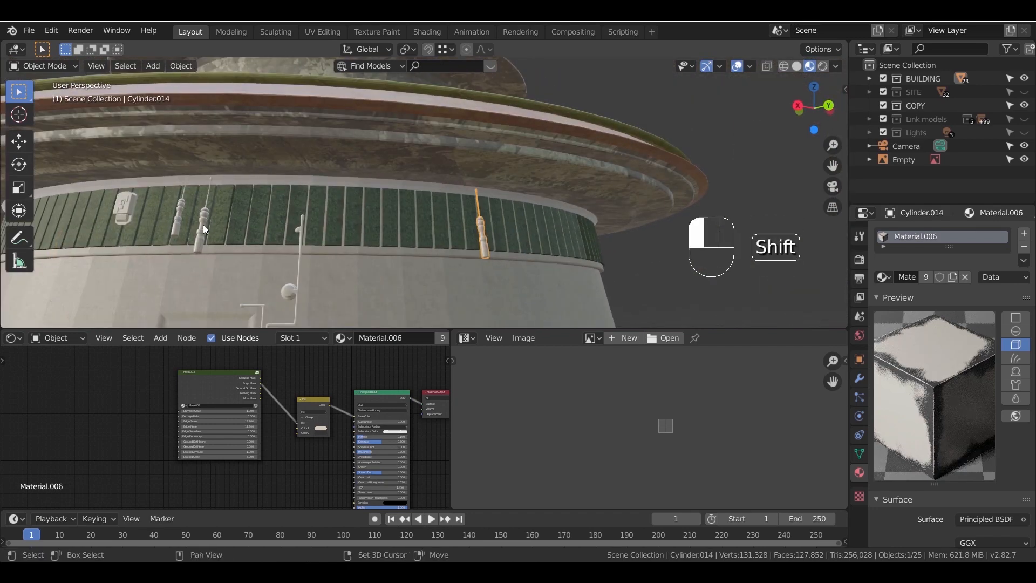
{"action": "middle_click_drag", "start_coordinate": [208, 235], "coordinate": [329, 270]}
{"action": "left_click", "coordinate": [225, 230], "text": "shift"}
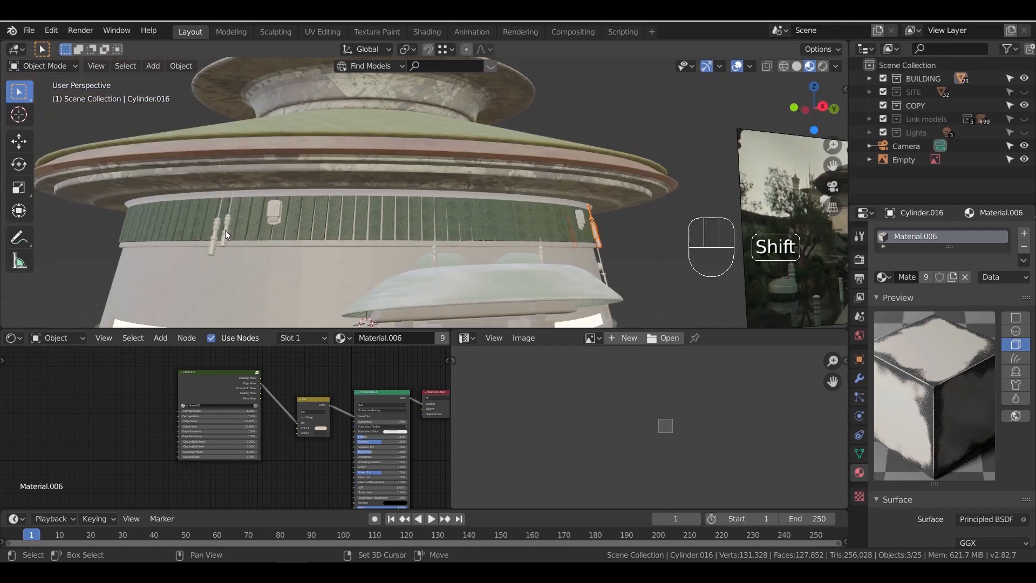
{"action": "middle_click_drag", "start_coordinate": [402, 249], "coordinate": [334, 241]}
{"action": "scroll", "coordinate": [397, 239], "scroll_direction": "up", "scroll_amount": 3}
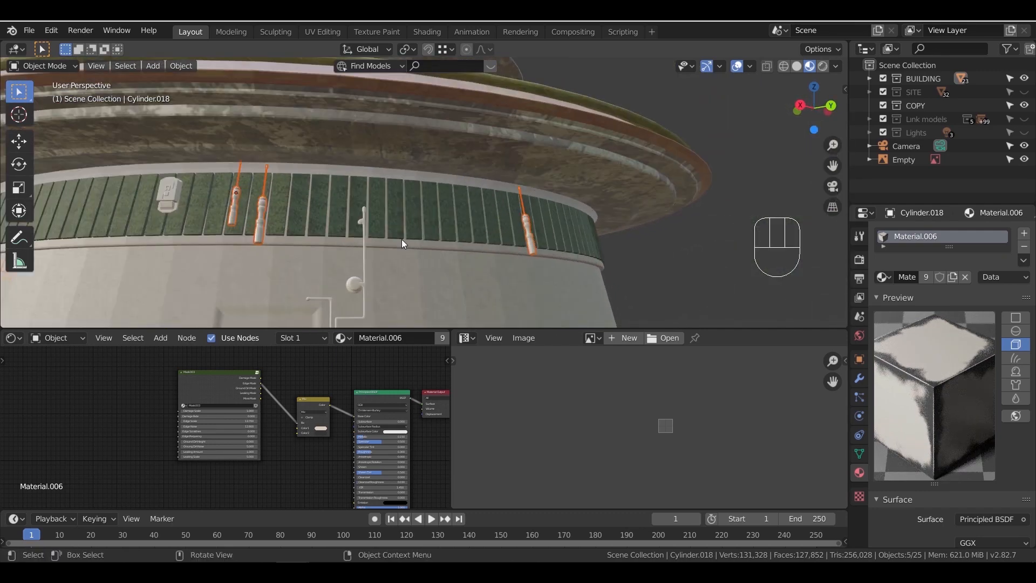
{"action": "key", "text": "Tab"}
Switch to face selection and select the round bottom face of each of the five hanging fixtures
{"action": "scroll", "coordinate": [402, 232], "scroll_direction": "up", "scroll_amount": 6}
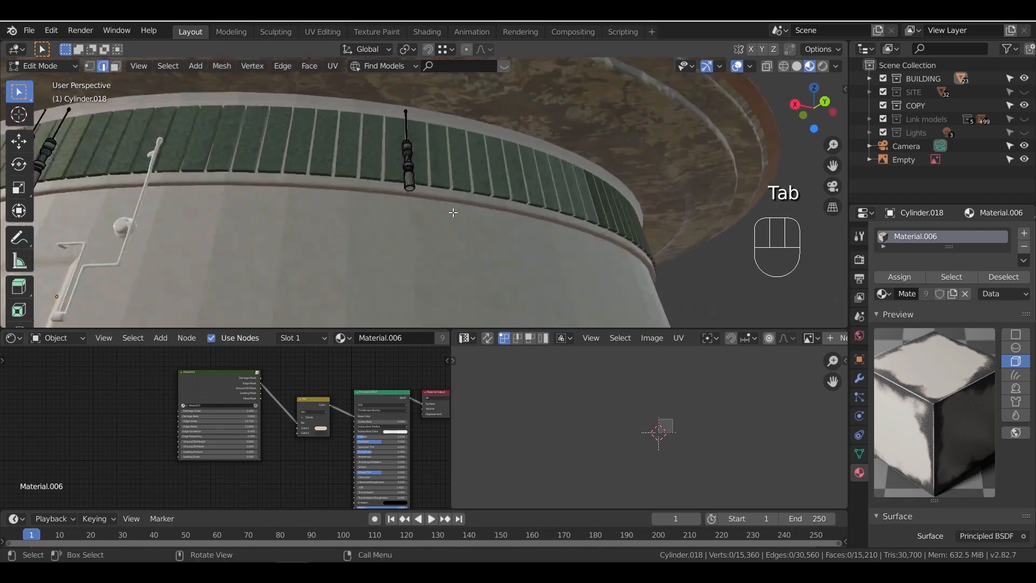
{"action": "key", "text": "ctrl+z"}
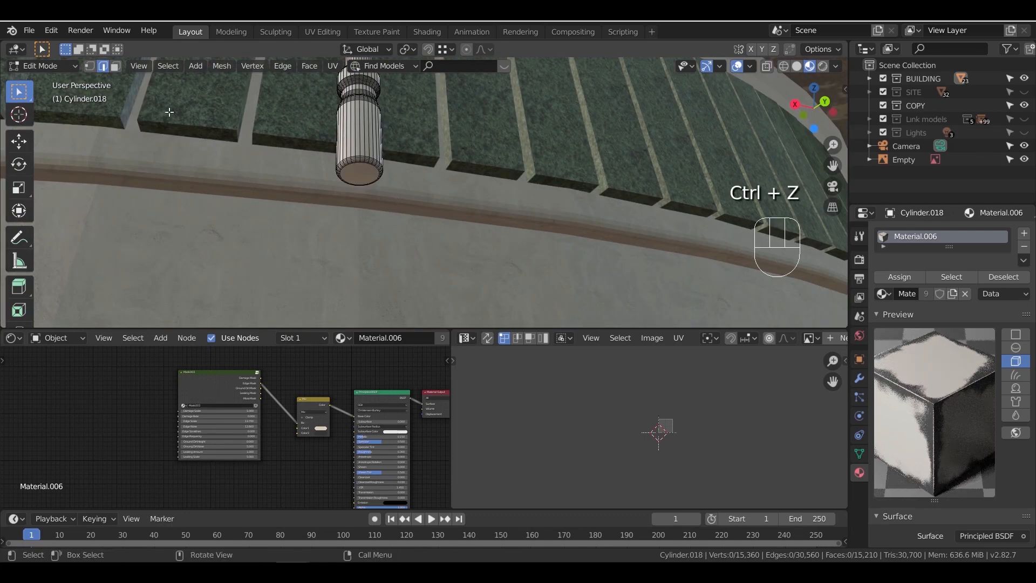
{"action": "left_click", "coordinate": [116, 66]}
{"action": "left_click", "coordinate": [349, 165]}
{"action": "scroll", "coordinate": [409, 208], "scroll_direction": "down", "scroll_amount": 4}
{"action": "middle_click_drag", "start_coordinate": [237, 184], "coordinate": [425, 199], "text": "shift"}
{"action": "scroll", "coordinate": [425, 199], "scroll_direction": "up", "scroll_amount": 3}
{"action": "left_click", "coordinate": [394, 190], "text": "shift"}
{"action": "left_click", "coordinate": [330, 156], "text": "shift"}
{"action": "scroll", "coordinate": [324, 178], "scroll_direction": "down", "scroll_amount": 3}
{"action": "middle_click_drag", "start_coordinate": [162, 211], "coordinate": [555, 225], "text": "shift"}
{"action": "scroll", "coordinate": [410, 199], "scroll_direction": "up", "scroll_amount": 3}
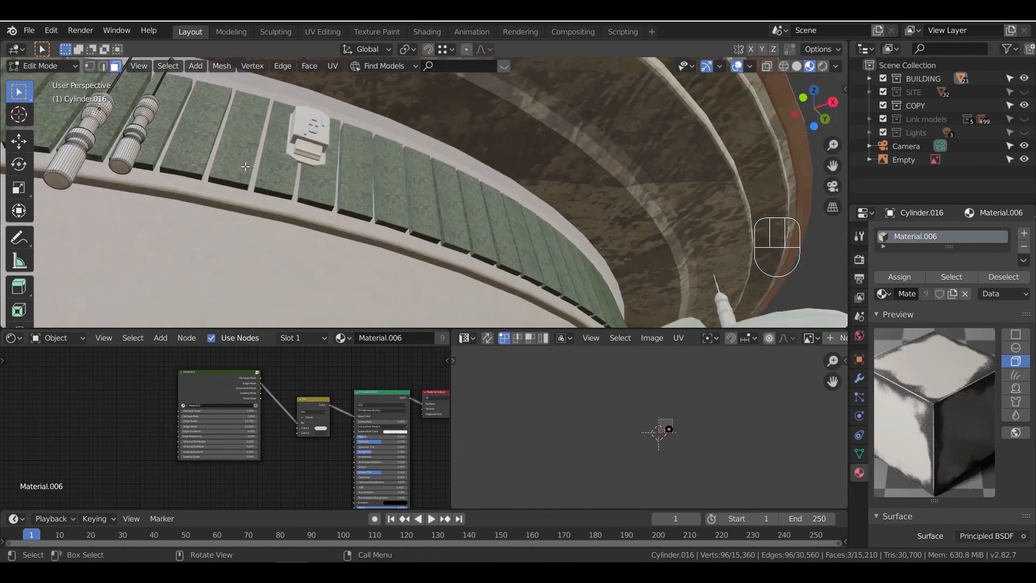
{"action": "middle_click_drag", "start_coordinate": [194, 169], "coordinate": [322, 183], "text": "shift"}
{"action": "left_click", "coordinate": [281, 186], "text": "shift"}
{"action": "left_click", "coordinate": [228, 199], "text": "shift"}
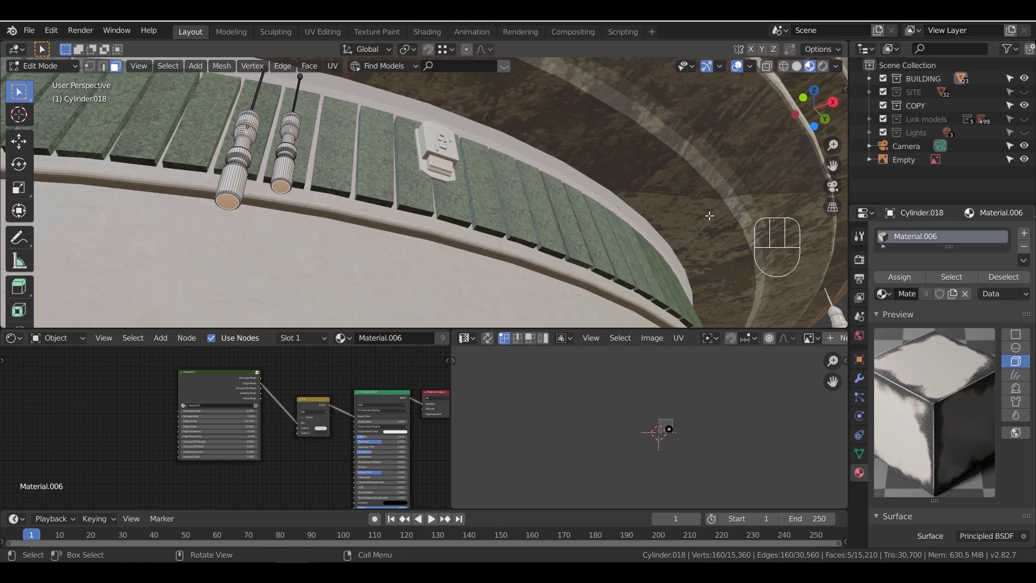
Add a second material slot with a new material to the active hanging fixture and open the list of existing materials
{"action": "left_click", "coordinate": [1024, 233]}
{"action": "left_click", "coordinate": [915, 324]}
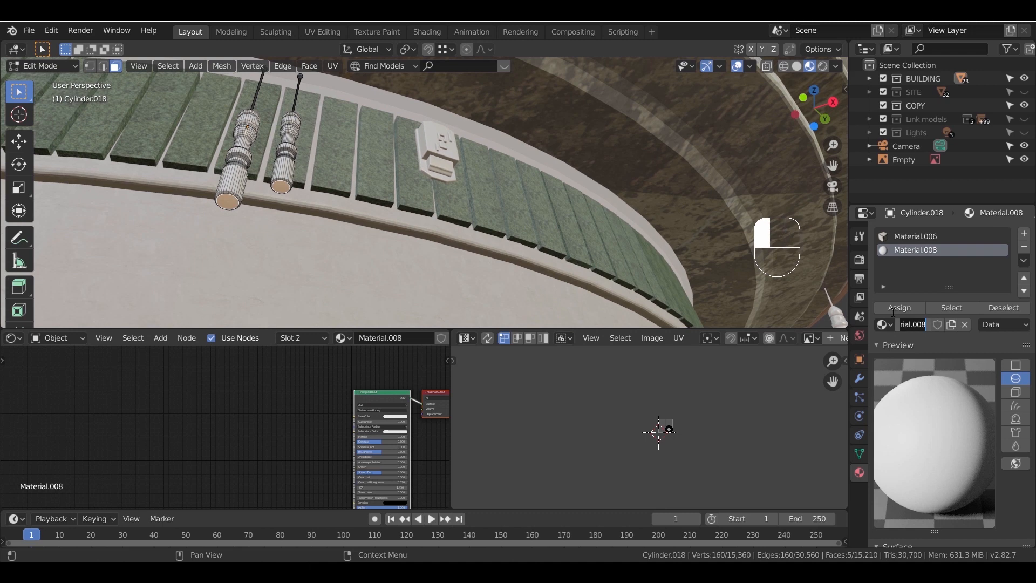
{"action": "left_click", "coordinate": [892, 323]}
{"action": "type", "text": "li"}
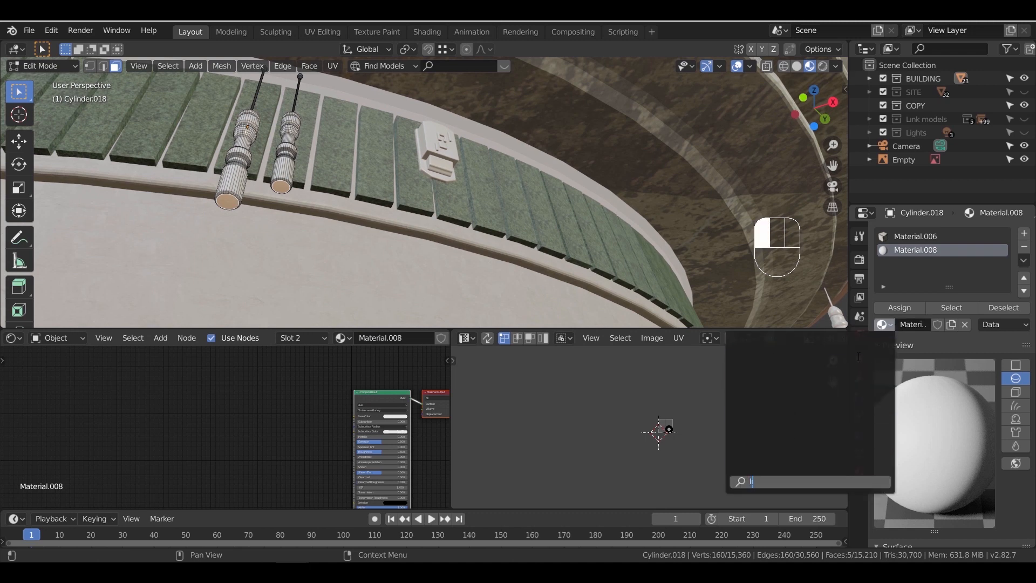
{"action": "key", "text": "BackSpace"}
{"action": "key", "text": "BackSpace"}
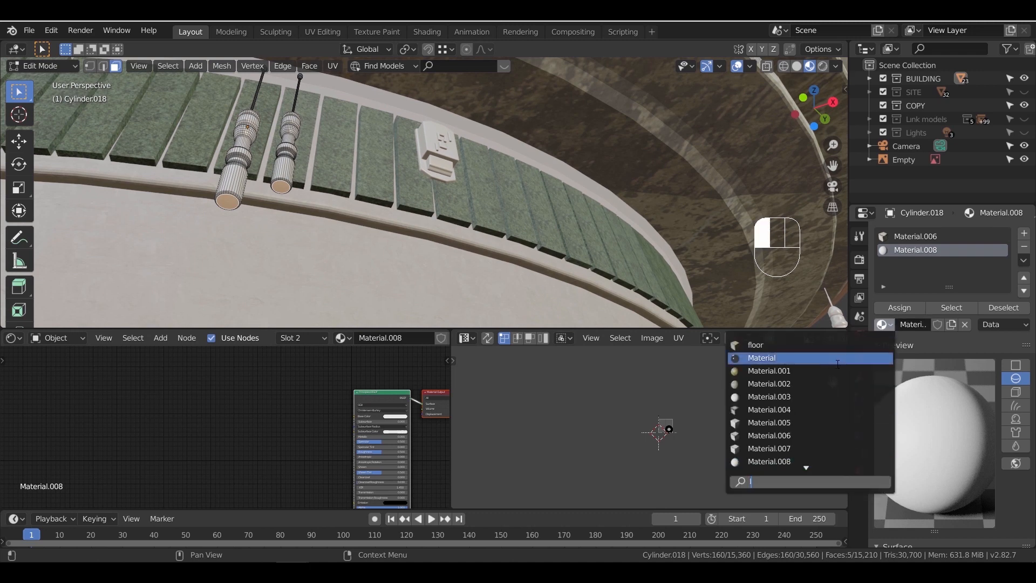
{"action": "type", "text": "li"}
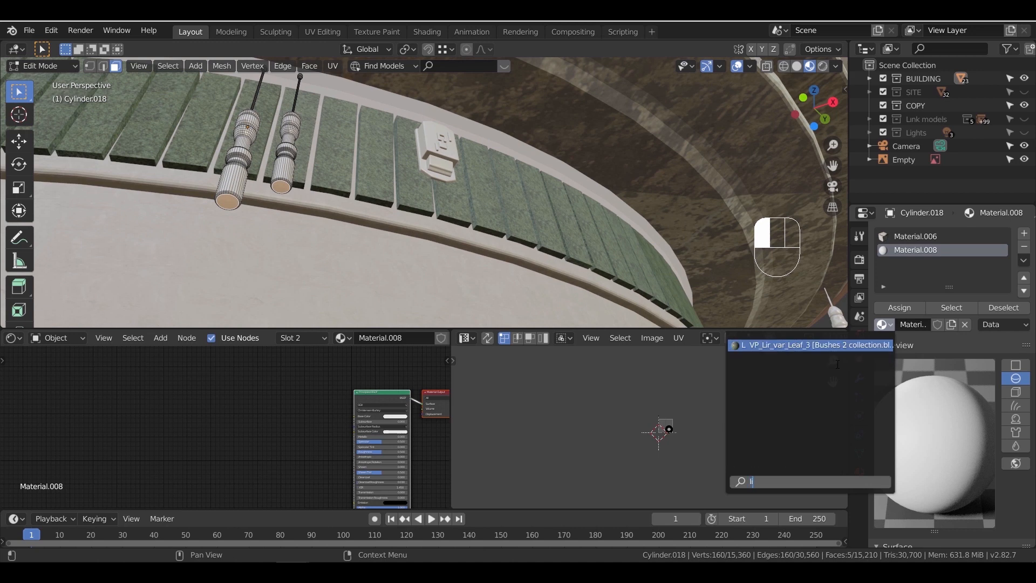
{"action": "type", "text": "gh"}
{"action": "key", "text": "BackSpace"}
{"action": "key", "text": "BackSpace"}
{"action": "key", "text": "BackSpace"}
{"action": "key", "text": "BackSpace"}
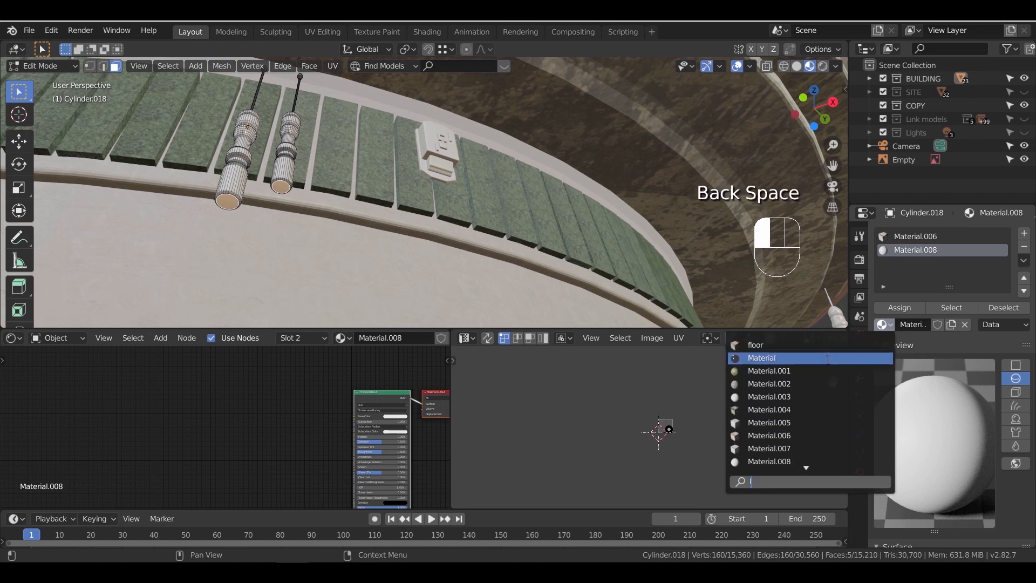
Put the existing emission material in the second slot and assign it to the active fixture's selected bottom face
{"action": "type", "text": "em"}
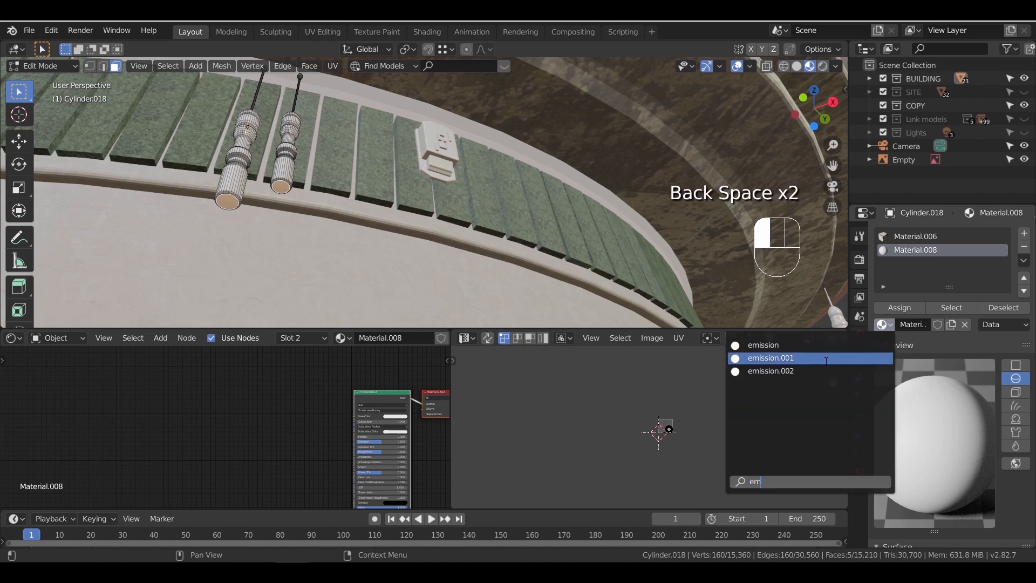
{"action": "left_click", "coordinate": [798, 345]}
{"action": "scroll", "coordinate": [917, 400], "scroll_direction": "down", "scroll_amount": 4}
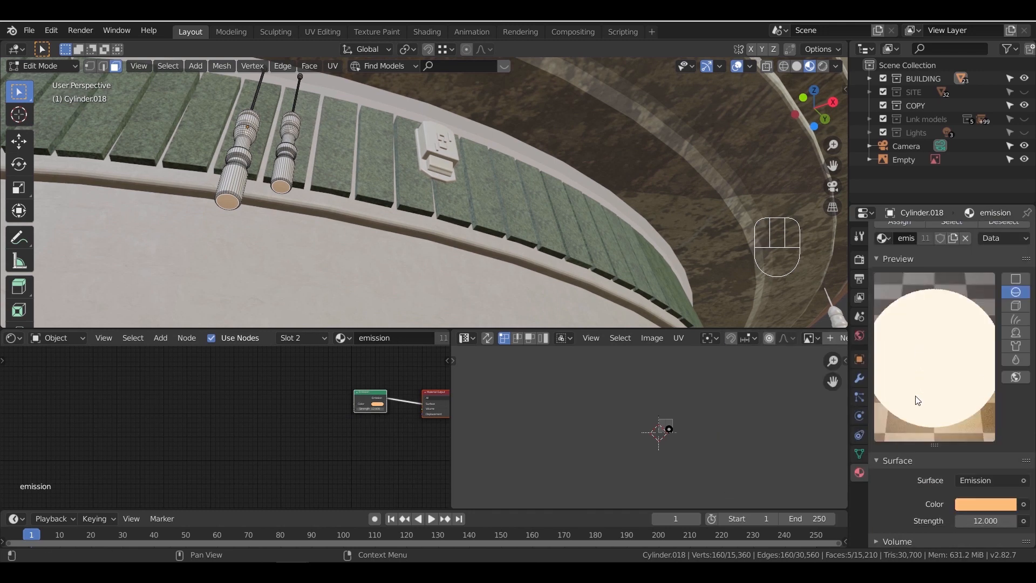
{"action": "scroll", "coordinate": [922, 301], "scroll_direction": "up", "scroll_amount": 4}
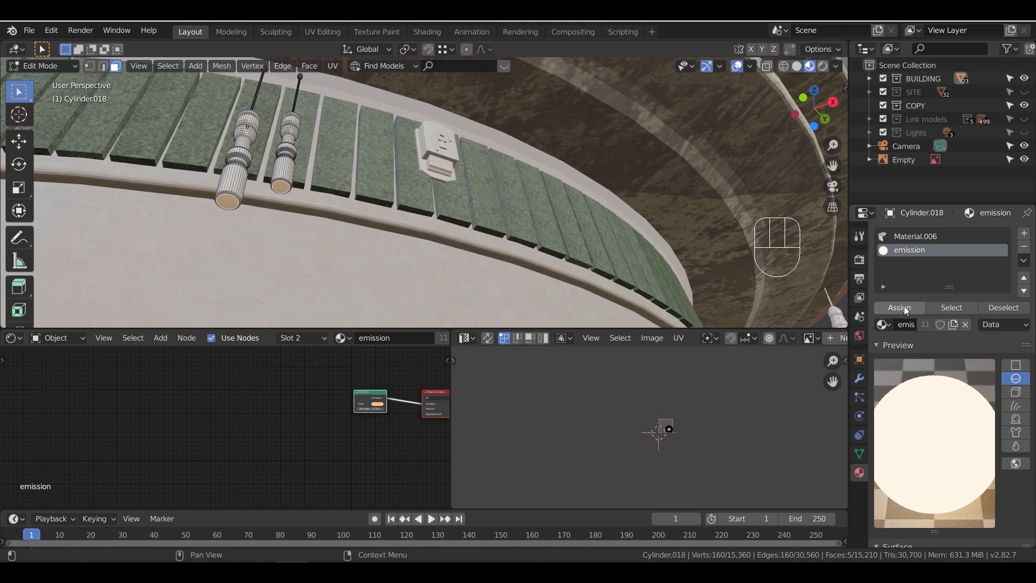
{"action": "left_click", "coordinate": [900, 307]}
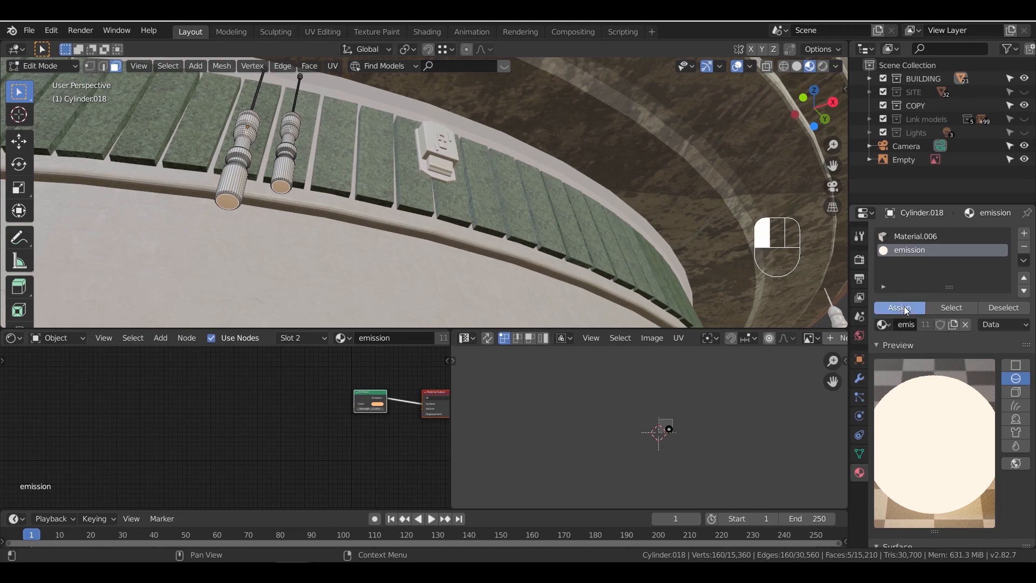
Add a second slot with the emission material to the shorter fixture beside the finished one and assign it to the bottom face
{"action": "middle_click_drag", "start_coordinate": [512, 233], "coordinate": [420, 234]}
{"action": "key", "text": "Tab"}
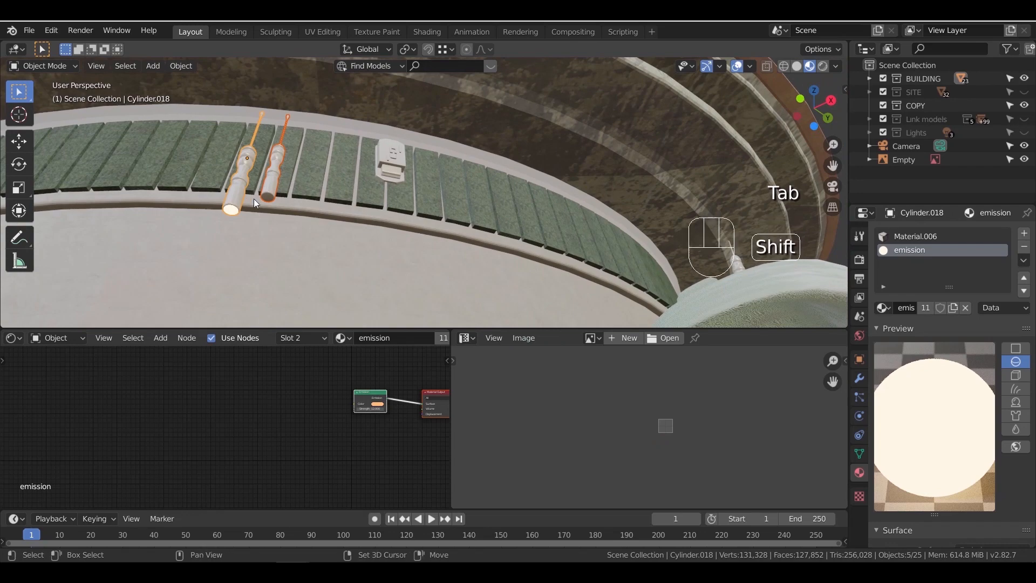
{"action": "middle_click_drag", "start_coordinate": [247, 196], "coordinate": [309, 206]}
{"action": "left_click", "coordinate": [287, 206]}
{"action": "key", "text": "Tab"}
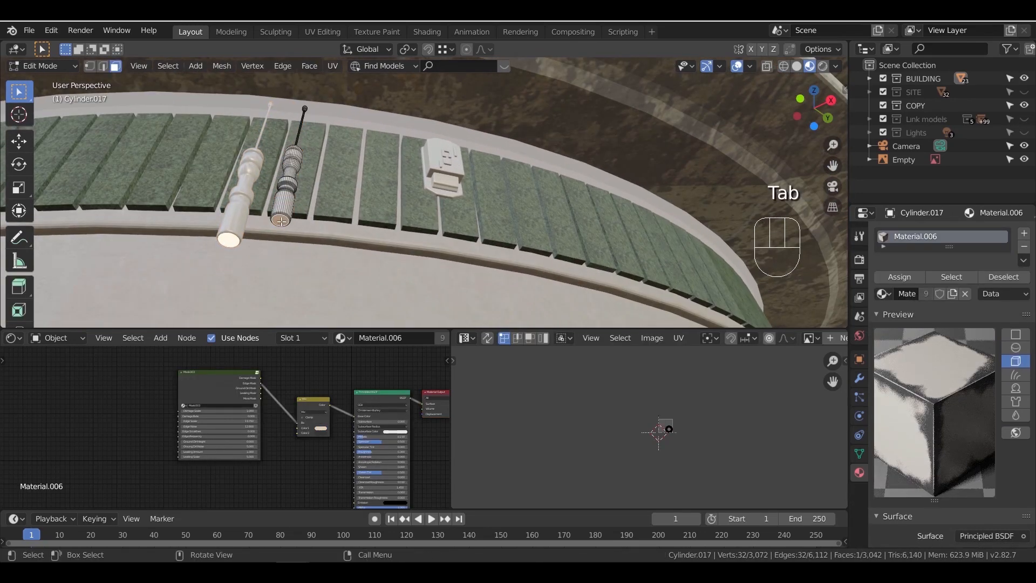
{"action": "left_click", "coordinate": [1024, 233]}
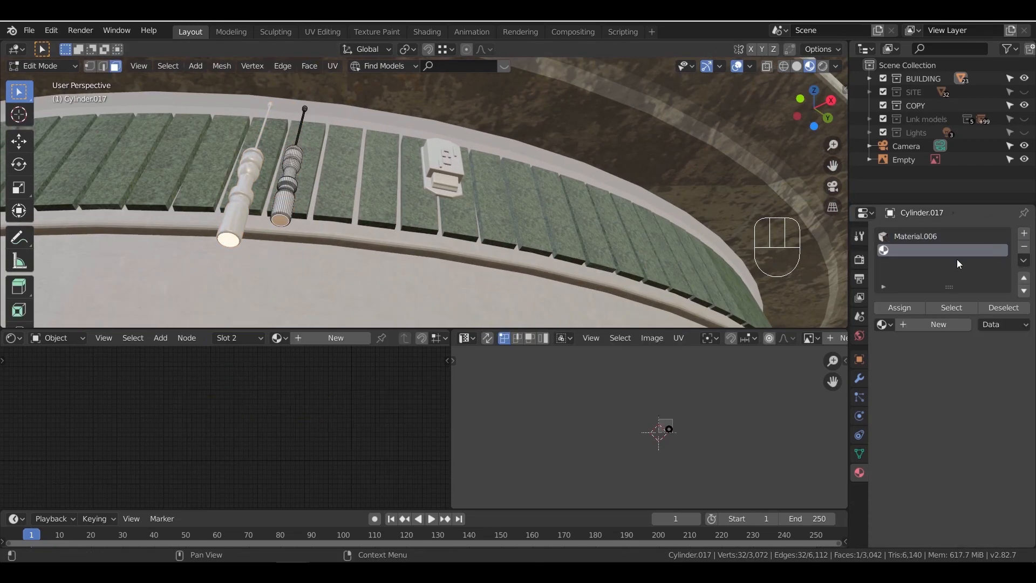
{"action": "left_click", "coordinate": [894, 325]}
{"action": "type", "text": "em"}
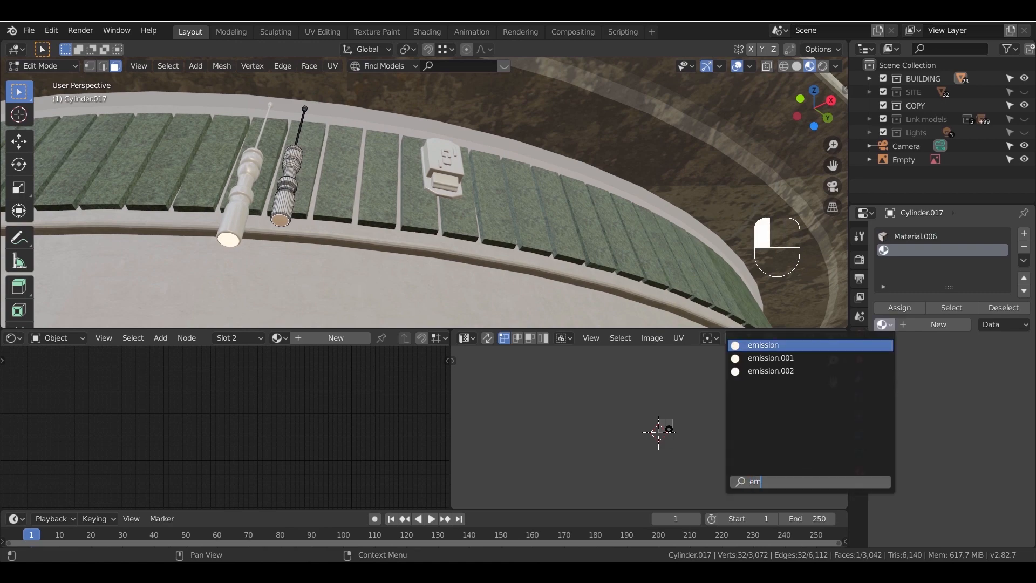
{"action": "left_click", "coordinate": [811, 345]}
{"action": "left_click", "coordinate": [899, 312]}
Give the shorter fixture of the other pair a second slot with the emission material and assign it to the bottom face
{"action": "scroll", "coordinate": [486, 232], "scroll_direction": "down", "scroll_amount": 4}
{"action": "middle_click_drag", "start_coordinate": [486, 232], "coordinate": [329, 227]}
{"action": "scroll", "coordinate": [334, 232], "scroll_direction": "up", "scroll_amount": 3}
{"action": "scroll", "coordinate": [345, 230], "scroll_direction": "up", "scroll_amount": 2}
{"action": "key", "text": "Tab"}
{"action": "left_click", "coordinate": [388, 238]}
{"action": "key", "text": "Tab"}
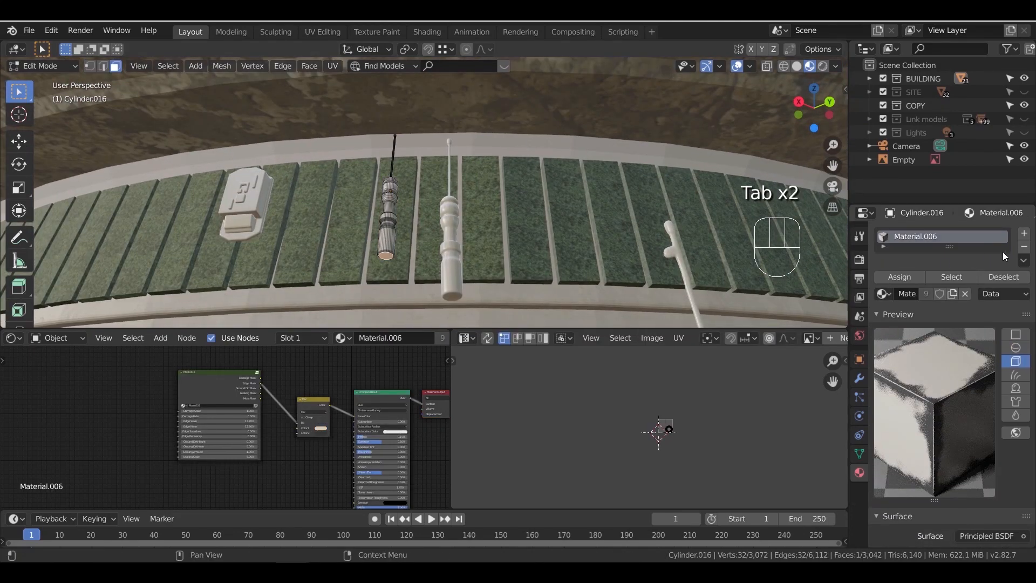
{"action": "left_click", "coordinate": [1023, 234]}
{"action": "left_click", "coordinate": [883, 324]}
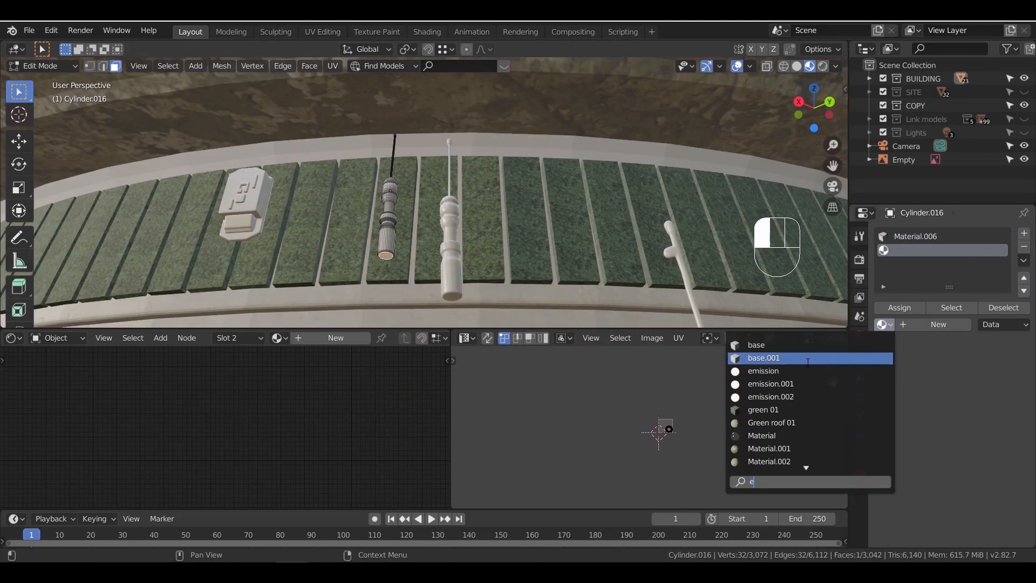
{"action": "left_click", "coordinate": [782, 358]}
{"action": "left_click", "coordinate": [907, 308]}
Add the emission material in a second slot to the longer fixture of the same pair and assign it to the bottom face
{"action": "key", "text": "Tab"}
{"action": "left_click", "coordinate": [452, 253]}
{"action": "middle_click_drag", "start_coordinate": [478, 263], "coordinate": [465, 264]}
{"action": "key", "text": "Tab"}
{"action": "left_click", "coordinate": [1024, 233]}
{"action": "left_click", "coordinate": [884, 327]}
{"action": "left_click", "coordinate": [769, 371]}
{"action": "left_click", "coordinate": [900, 308]}
Assign the emission material from a new second slot to the lone hanging fixture's bottom face and return to Object Mode
{"action": "key", "text": "Tab"}
{"action": "scroll", "coordinate": [545, 249], "scroll_direction": "down", "scroll_amount": 1}
{"action": "middle_click_drag", "start_coordinate": [548, 247], "coordinate": [528, 253]}
{"action": "middle_click_drag", "start_coordinate": [723, 234], "coordinate": [504, 254], "text": "shift"}
{"action": "left_click", "coordinate": [588, 240]}
{"action": "key", "text": "Tab"}
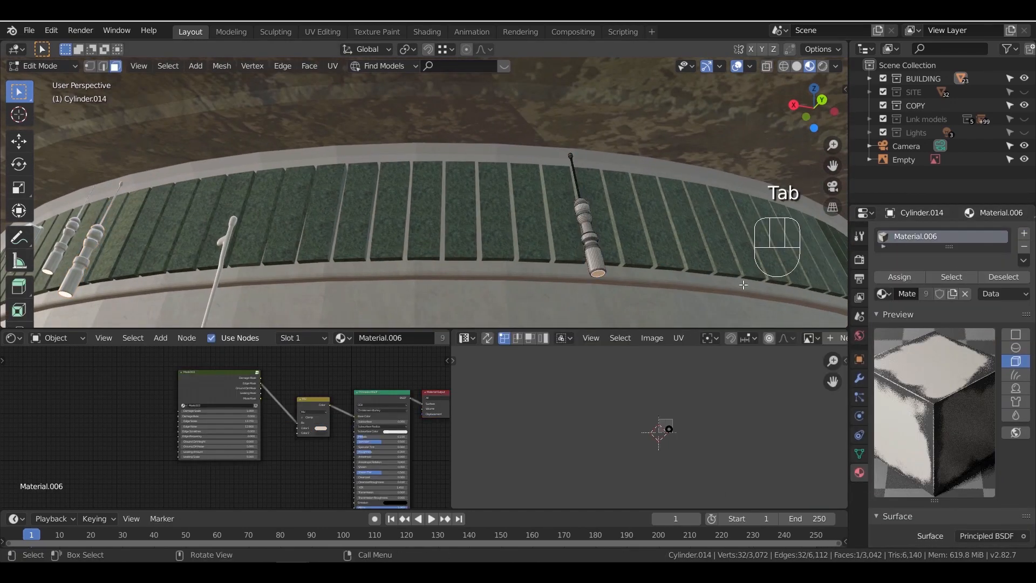
{"action": "left_click", "coordinate": [1023, 233]}
{"action": "left_click", "coordinate": [883, 325]}
{"action": "type", "text": "e"}
{"action": "left_click", "coordinate": [807, 371]}
{"action": "left_click", "coordinate": [899, 310]}
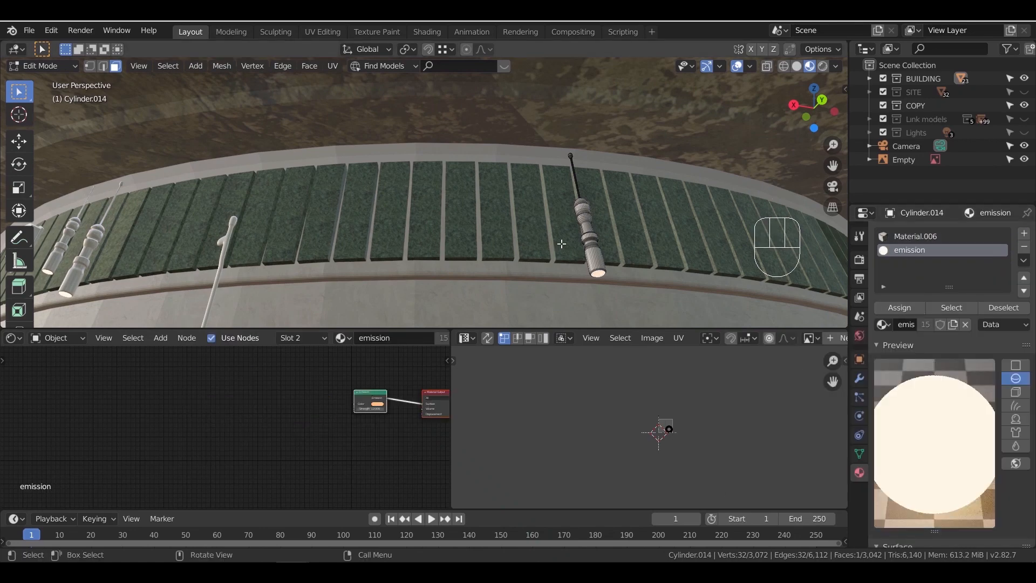
{"action": "key", "text": "Tab"}
Deselect everything and make the SITE, Link models and Lights collections visible around the building
{"action": "scroll", "coordinate": [540, 240], "scroll_direction": "down", "scroll_amount": 7}
{"action": "middle_click_drag", "start_coordinate": [402, 238], "coordinate": [544, 273]}
{"action": "left_click", "coordinate": [792, 289]}
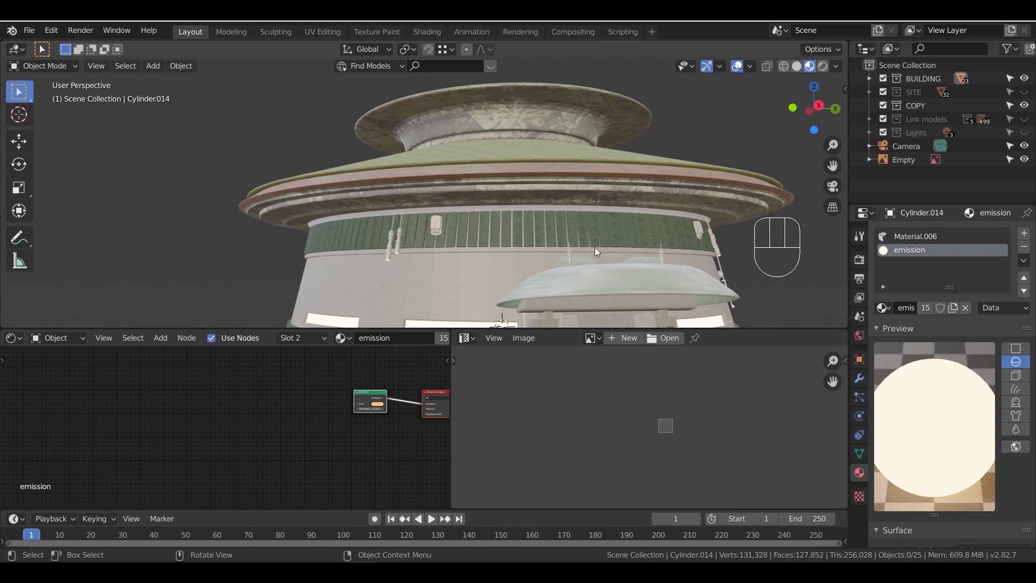
{"action": "scroll", "coordinate": [595, 247], "scroll_direction": "down", "scroll_amount": 2}
{"action": "middle_click_drag", "start_coordinate": [659, 270], "coordinate": [635, 246]}
{"action": "middle_click_drag", "start_coordinate": [634, 247], "coordinate": [707, 221], "text": "shift"}
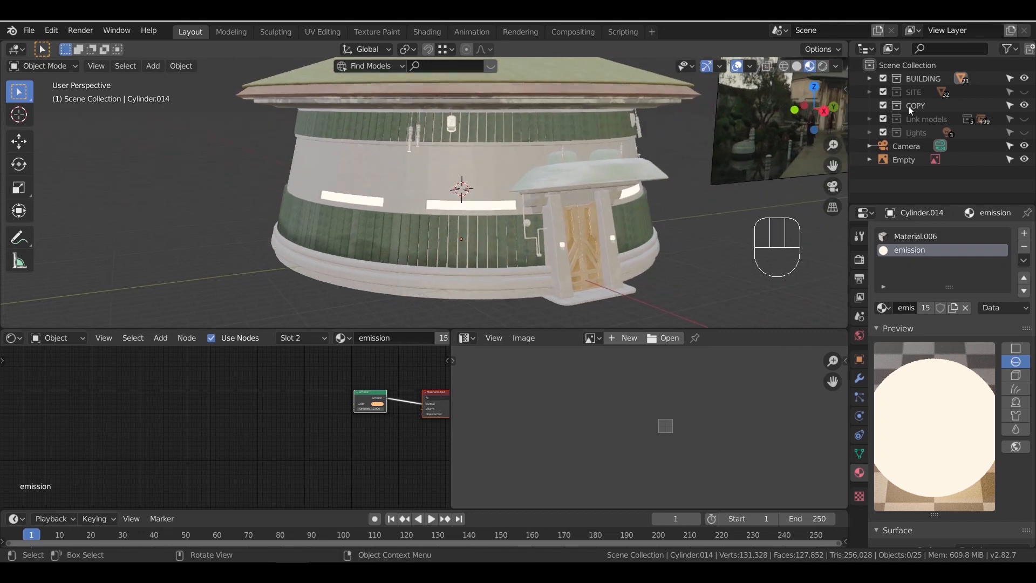
{"action": "left_click", "coordinate": [1025, 92]}
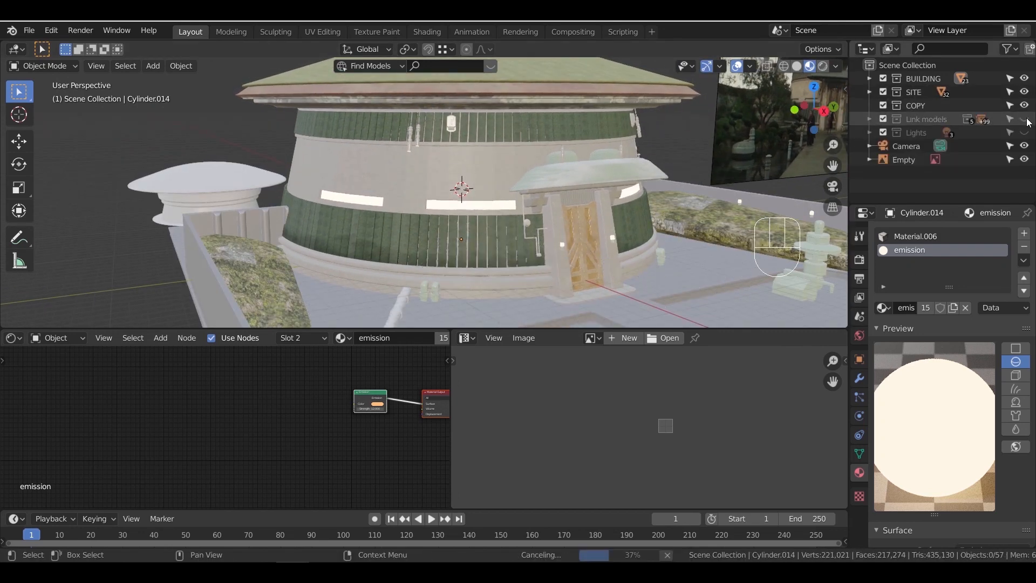
{"action": "left_click", "coordinate": [1025, 119]}
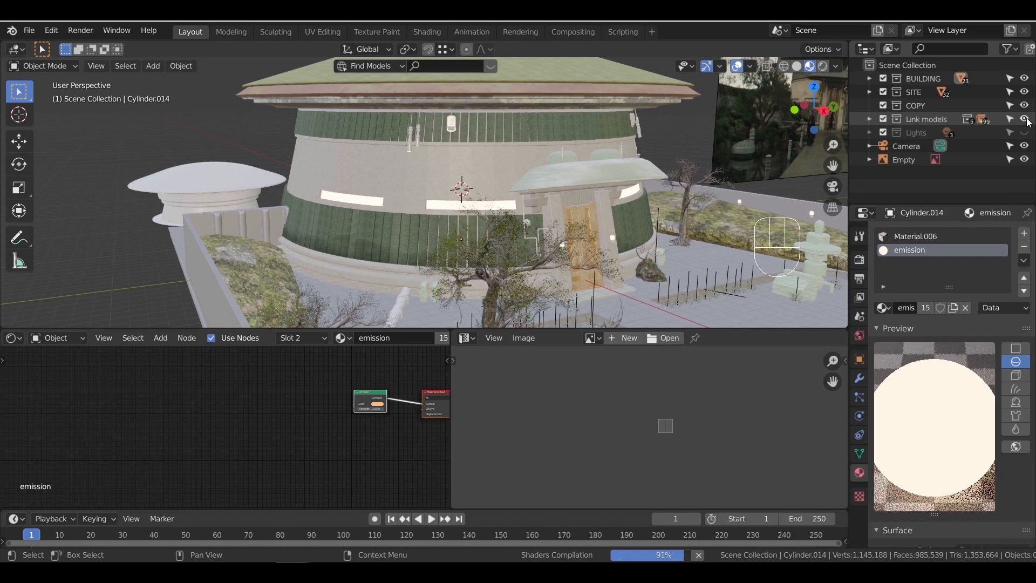
{"action": "scroll", "coordinate": [625, 186], "scroll_direction": "down", "scroll_amount": 3}
{"action": "middle_click_drag", "start_coordinate": [632, 202], "coordinate": [594, 207]}
Check the whole scene through the camera in rendered shading and return to material preview
{"action": "key", "text": "KP_0"}
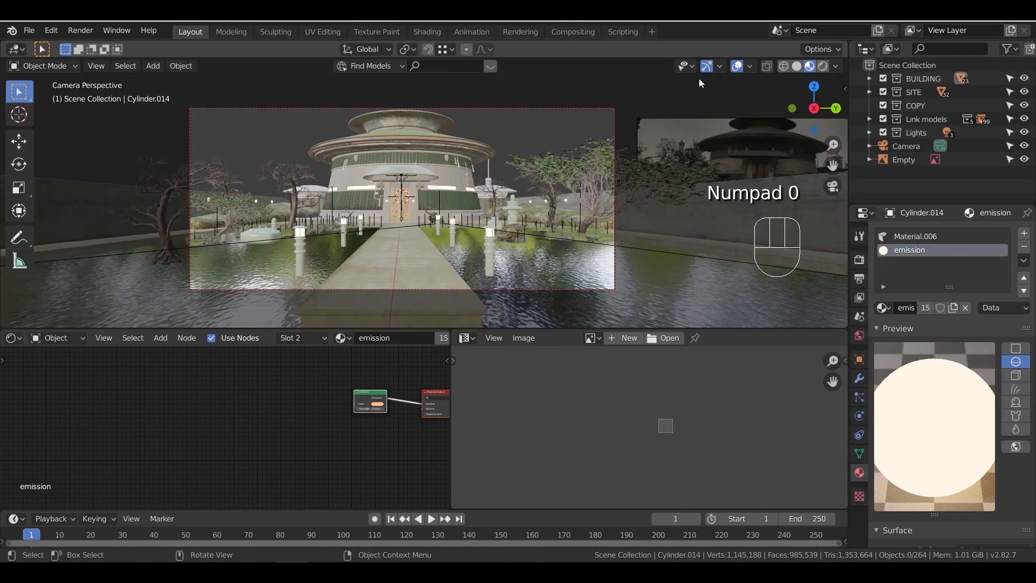
{"action": "left_click", "coordinate": [823, 66]}
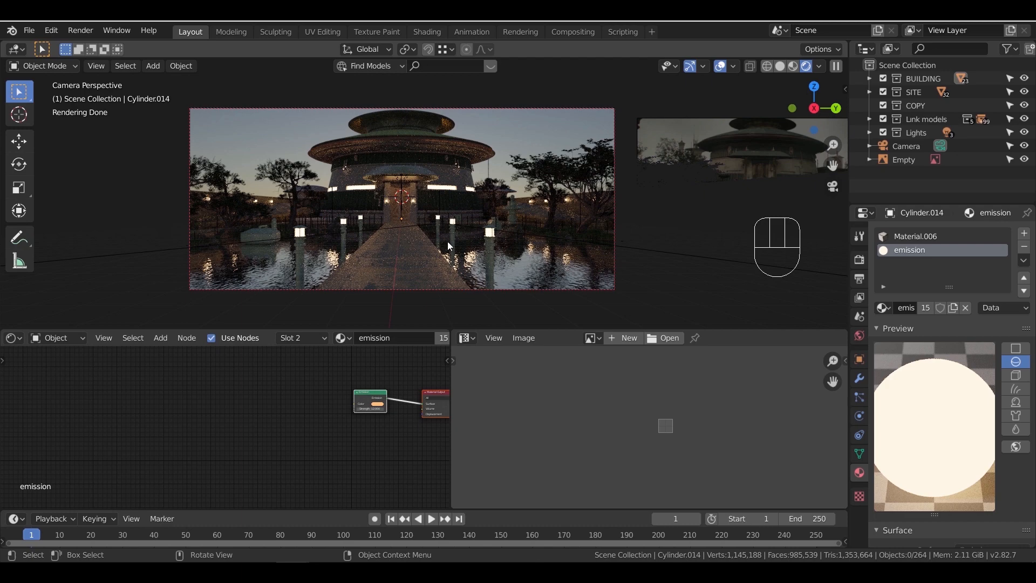
{"action": "left_click", "coordinate": [793, 66]}
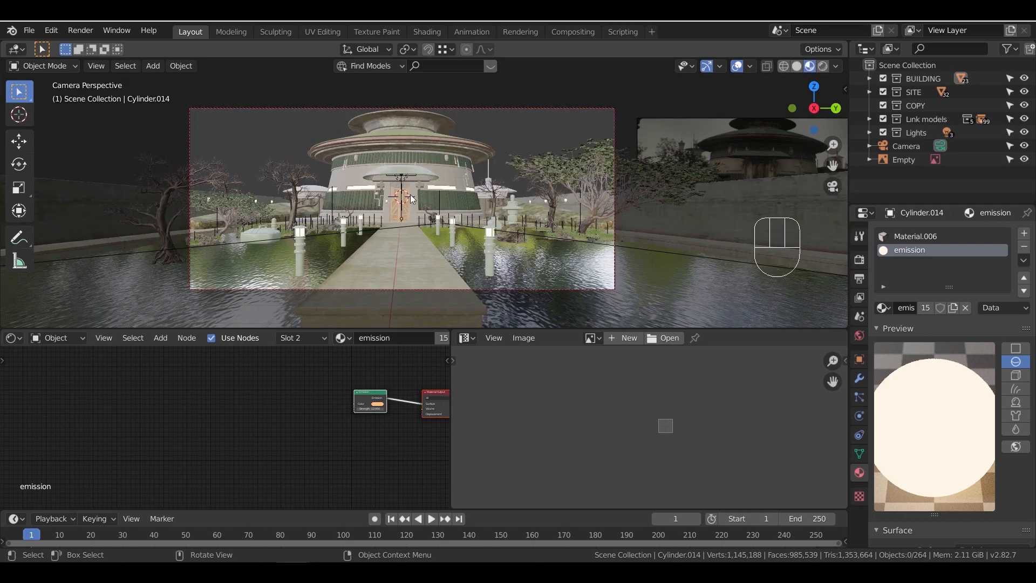
Select the three lantern posts right of the walkway and move them about 0.63 m outward along global Y
{"action": "left_click", "coordinate": [489, 260], "text": "shift"}
{"action": "left_click", "coordinate": [364, 226], "text": "shift"}
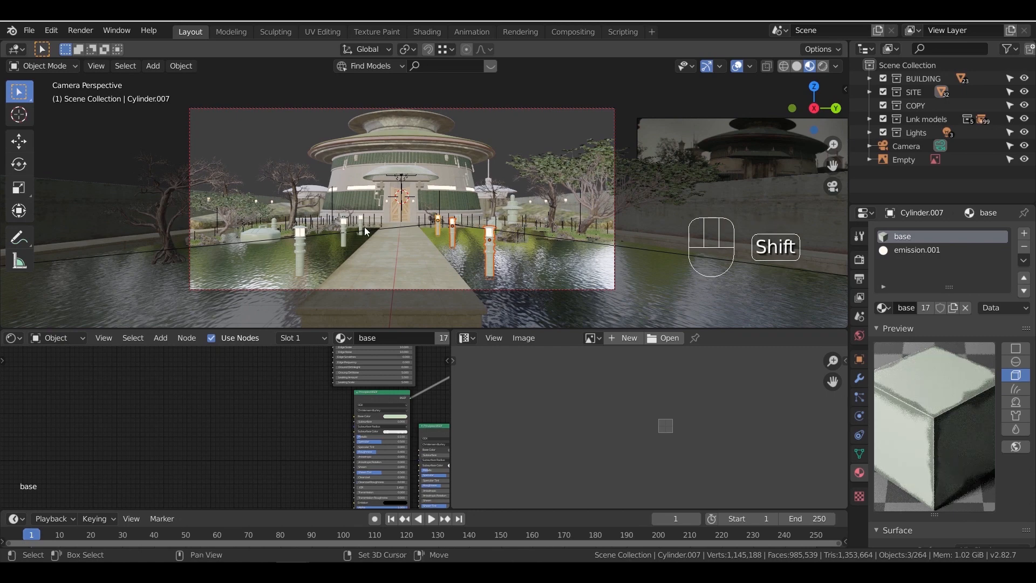
{"action": "key", "text": "g"}
{"action": "key", "text": "y"}
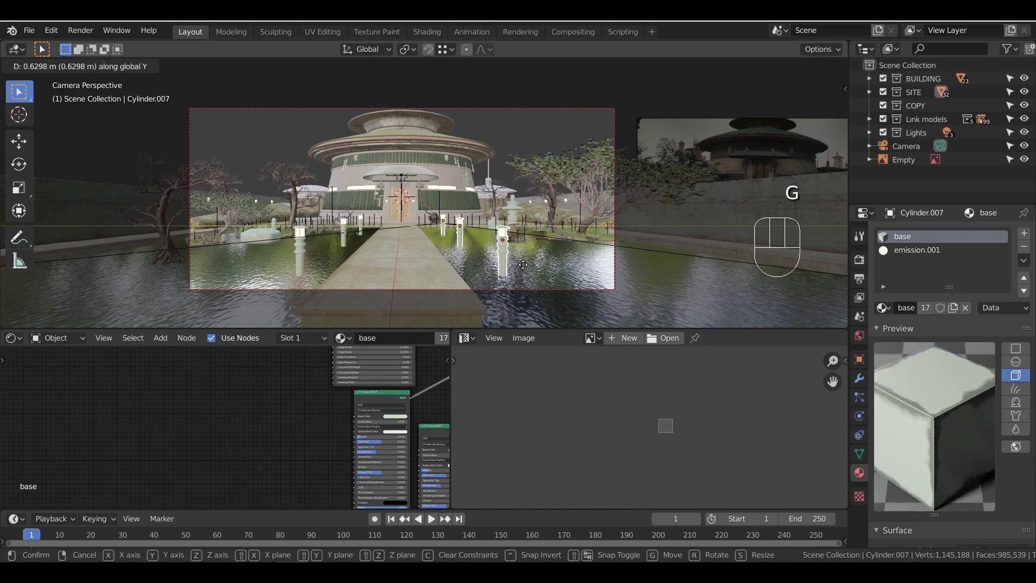
{"action": "left_click", "coordinate": [510, 235]}
Select the three lantern posts left of the walkway and move them about -0.714 m along global Y
{"action": "left_click", "coordinate": [343, 227]}
{"action": "left_click", "coordinate": [360, 222], "text": "shift"}
{"action": "left_click", "coordinate": [300, 240], "text": "shift"}
{"action": "key", "text": "g"}
{"action": "key", "text": "y"}
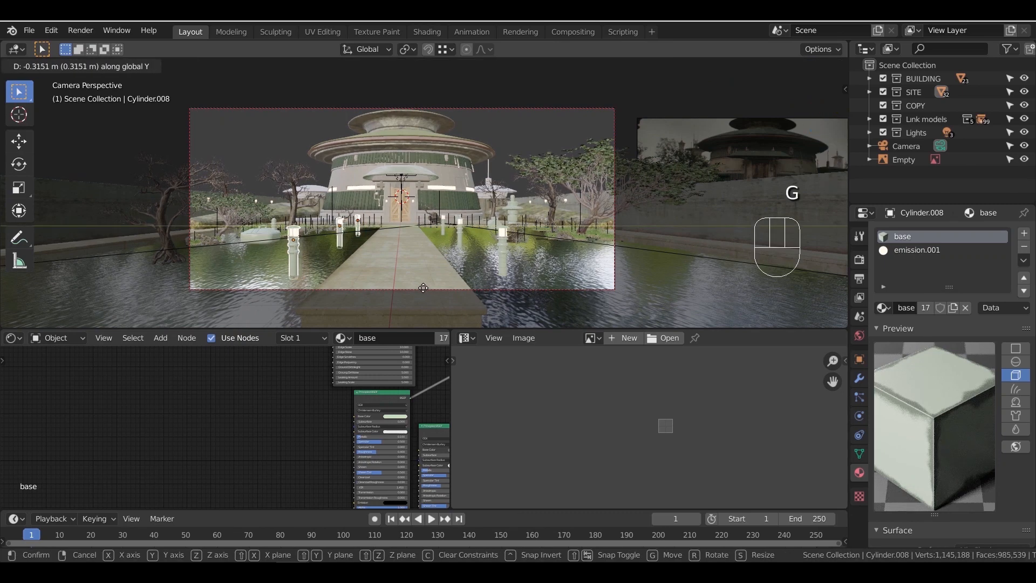
{"action": "left_click", "coordinate": [422, 288], "text": "shift"}
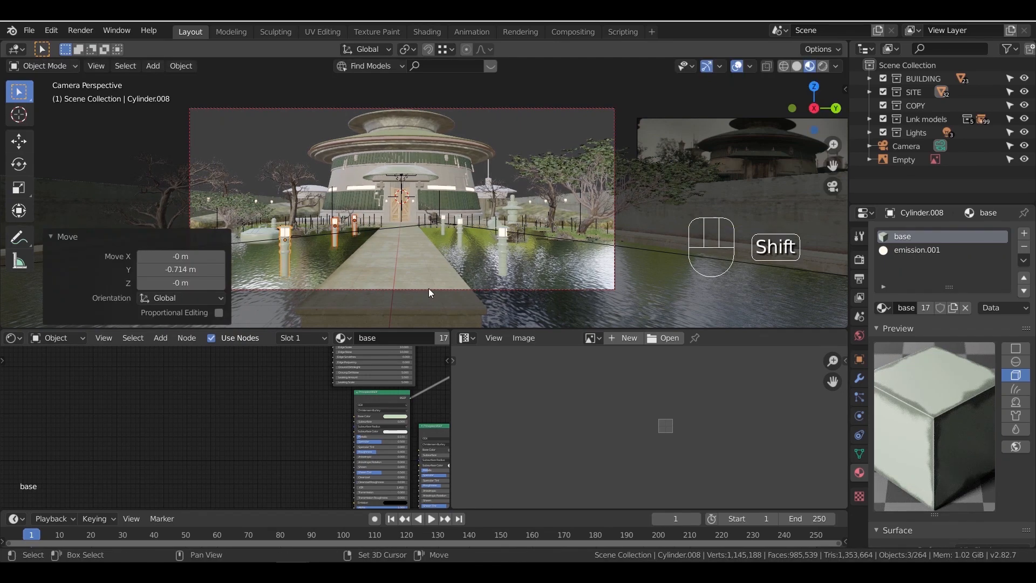
Select the small linked models in the pond near the right lantern and move them about -2.3 m along Y and -1.49 m along X
{"action": "left_click", "coordinate": [514, 235]}
{"action": "middle_click_drag", "start_coordinate": [523, 257], "coordinate": [515, 302]}
{"action": "middle_click_drag", "start_coordinate": [515, 302], "coordinate": [494, 175], "text": "shift"}
{"action": "scroll", "coordinate": [494, 175], "scroll_direction": "up", "scroll_amount": 6}
{"action": "left_click", "coordinate": [640, 137], "text": "shift"}
{"action": "left_click", "coordinate": [611, 148], "text": "shift"}
{"action": "left_click", "coordinate": [517, 114], "text": "shift"}
{"action": "key", "text": "KP_0"}
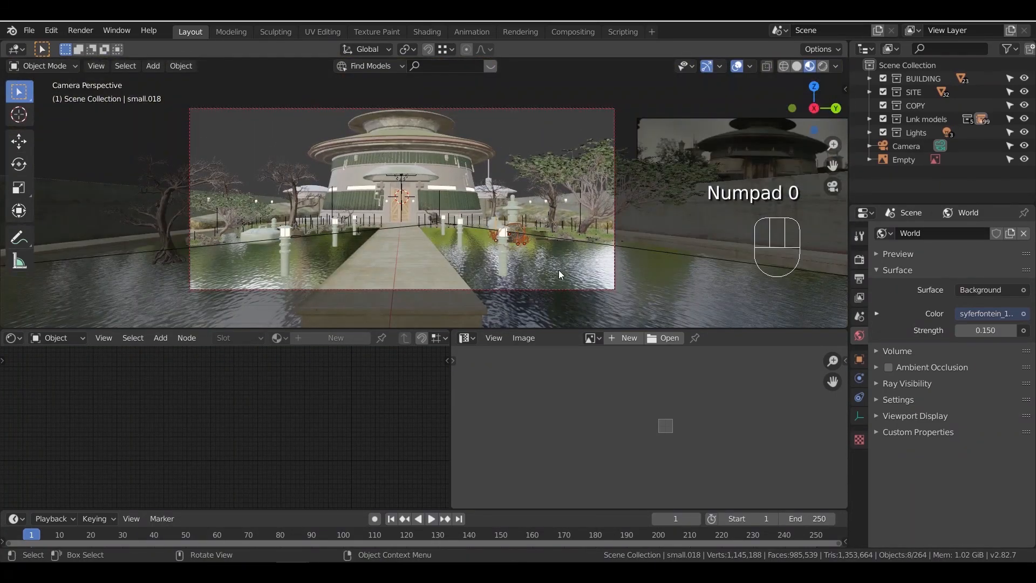
{"action": "key", "text": "g"}
{"action": "key", "text": "y"}
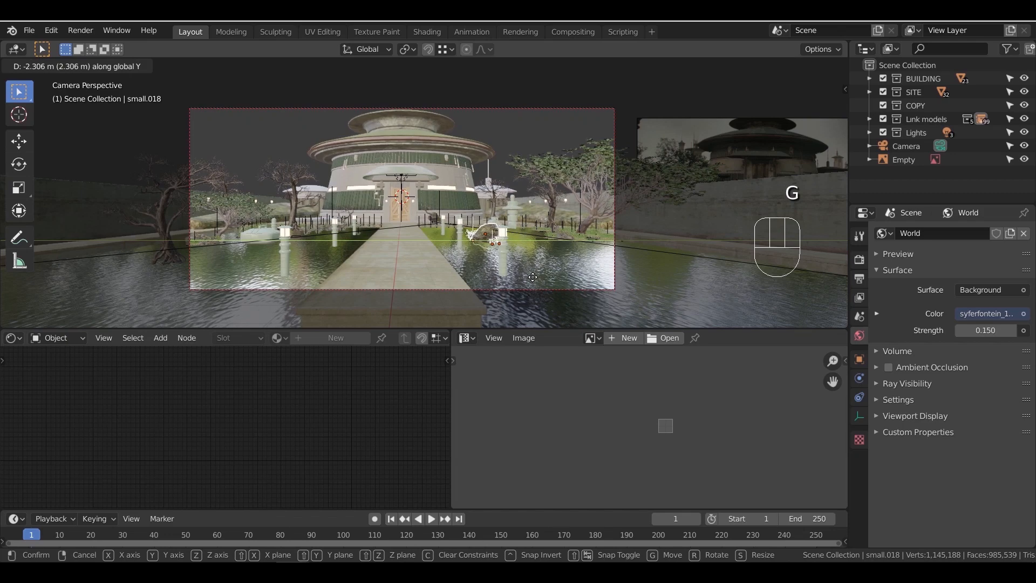
{"action": "left_click", "coordinate": [533, 277]}
{"action": "key", "text": "g"}
{"action": "key", "text": "x"}
{"action": "left_click", "coordinate": [551, 291]}
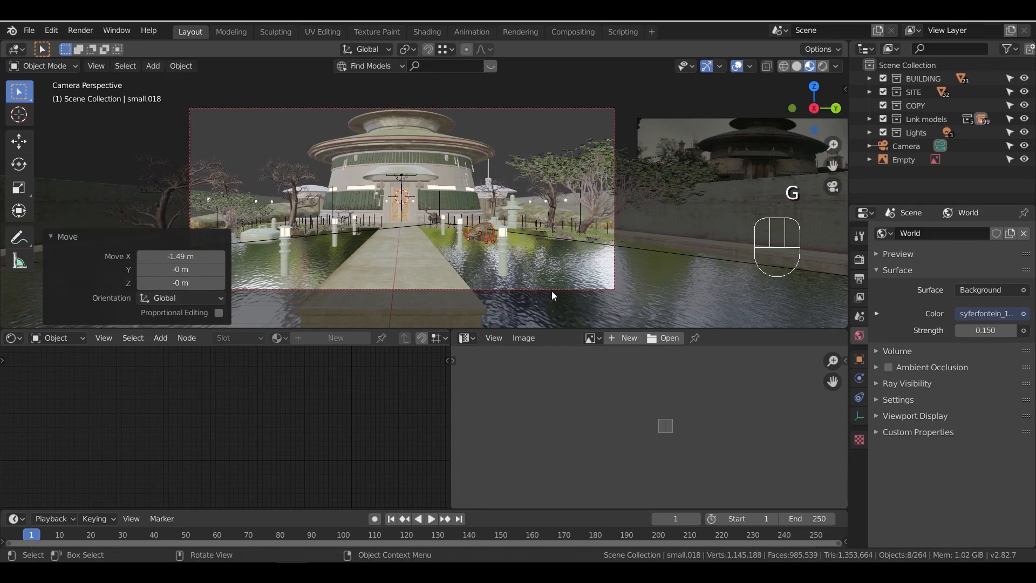
Set the Gamma node of the roof's Green roof 01 material to 0.4
{"action": "middle_click_drag", "start_coordinate": [432, 132], "coordinate": [435, 150]}
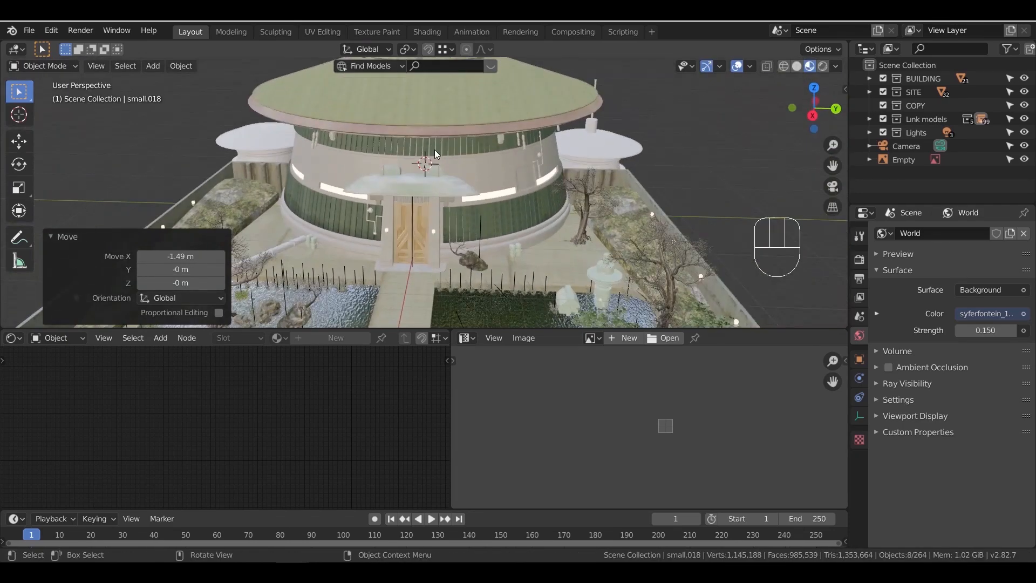
{"action": "left_click", "coordinate": [445, 118]}
{"action": "key", "text": "Tab"}
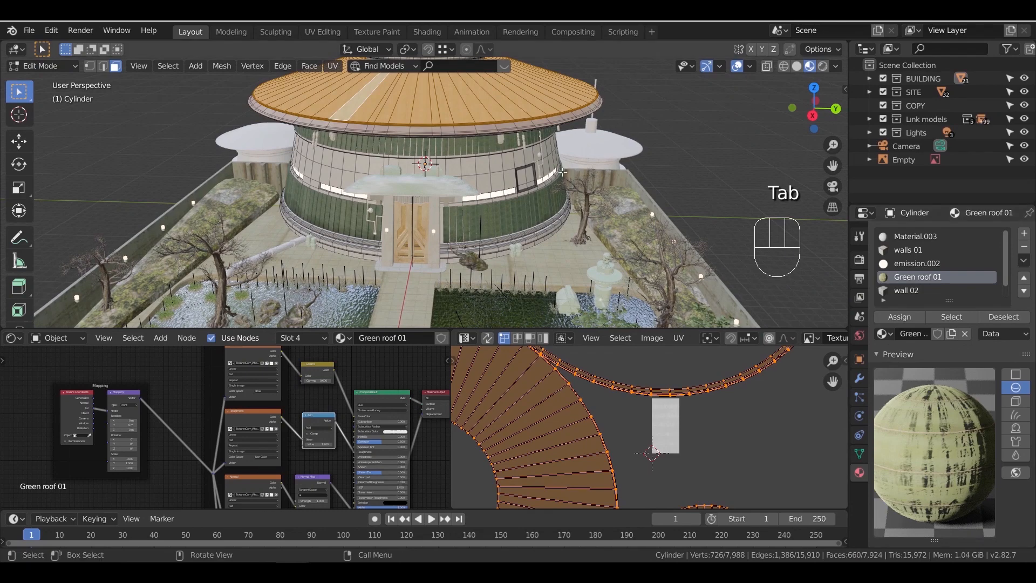
{"action": "scroll", "coordinate": [332, 442], "scroll_direction": "up", "scroll_amount": 3}
{"action": "scroll", "coordinate": [332, 441], "scroll_direction": "up", "scroll_amount": 3}
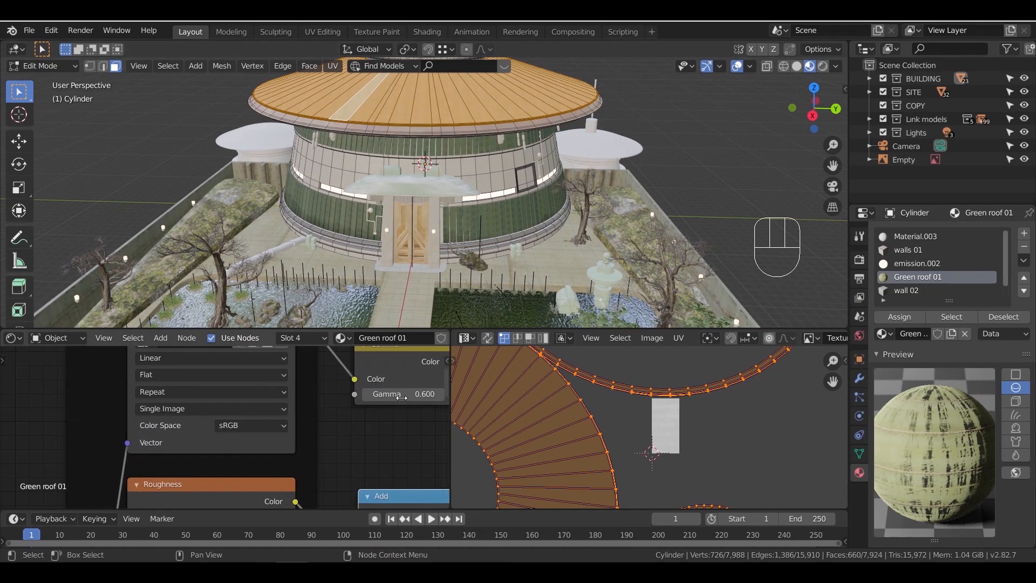
{"action": "left_click", "coordinate": [402, 394]}
{"action": "type", "text": "4"}
{"action": "key", "text": "Return"}
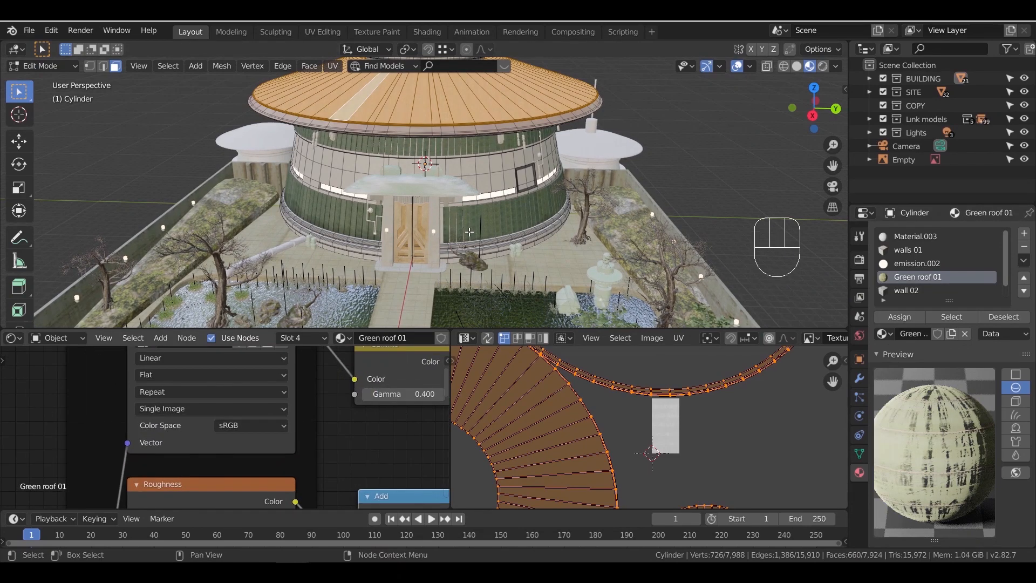
{"action": "key", "text": "Tab"}
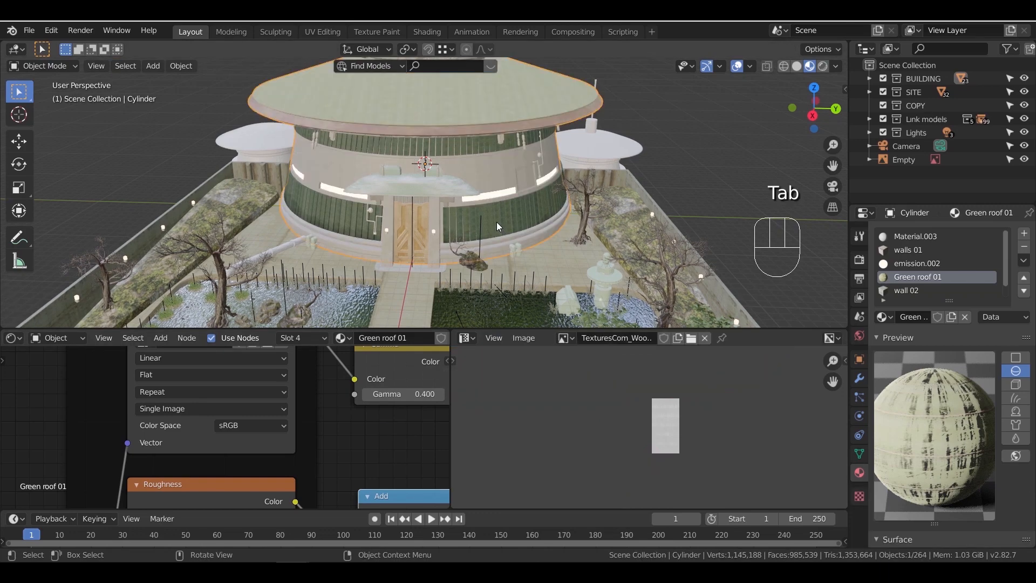
Select the green wall panels and set the Value of the green 01 material's upper Hue Saturation Value node to 1.7
{"action": "left_click", "coordinate": [496, 222]}
{"action": "scroll", "coordinate": [289, 432], "scroll_direction": "down", "scroll_amount": 3}
{"action": "middle_click_drag", "start_coordinate": [289, 433], "coordinate": [306, 474]}
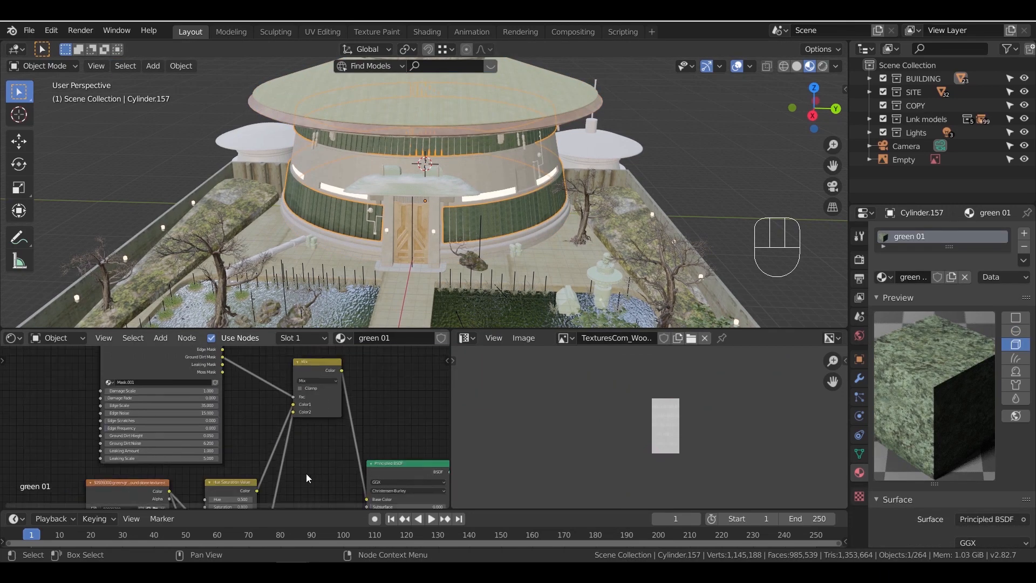
{"action": "scroll", "coordinate": [348, 366], "scroll_direction": "up", "scroll_amount": 2}
{"action": "scroll", "coordinate": [370, 388], "scroll_direction": "up", "scroll_amount": 2}
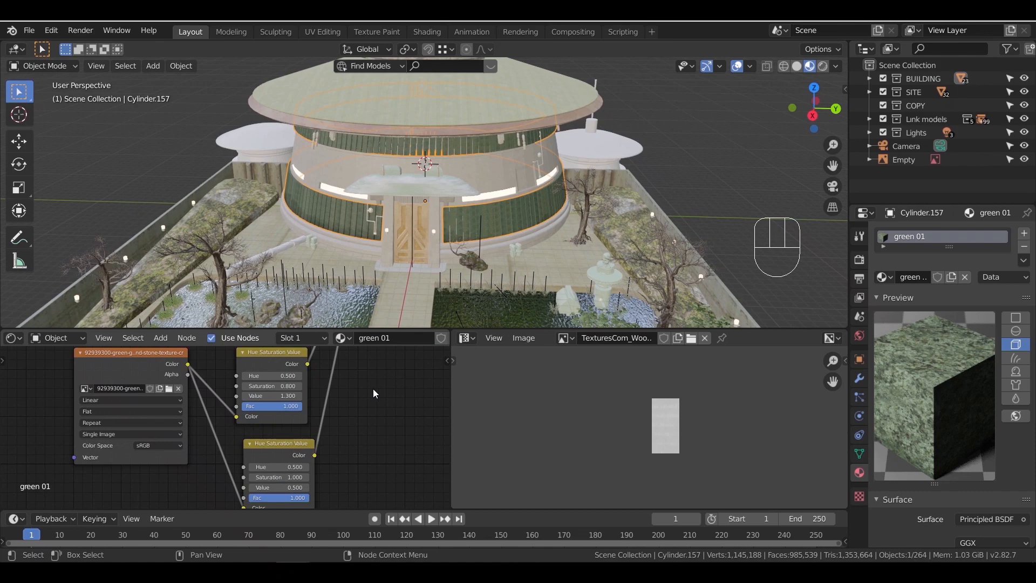
{"action": "scroll", "coordinate": [377, 384], "scroll_direction": "up", "scroll_amount": 1}
{"action": "scroll", "coordinate": [380, 385], "scroll_direction": "up", "scroll_amount": 1}
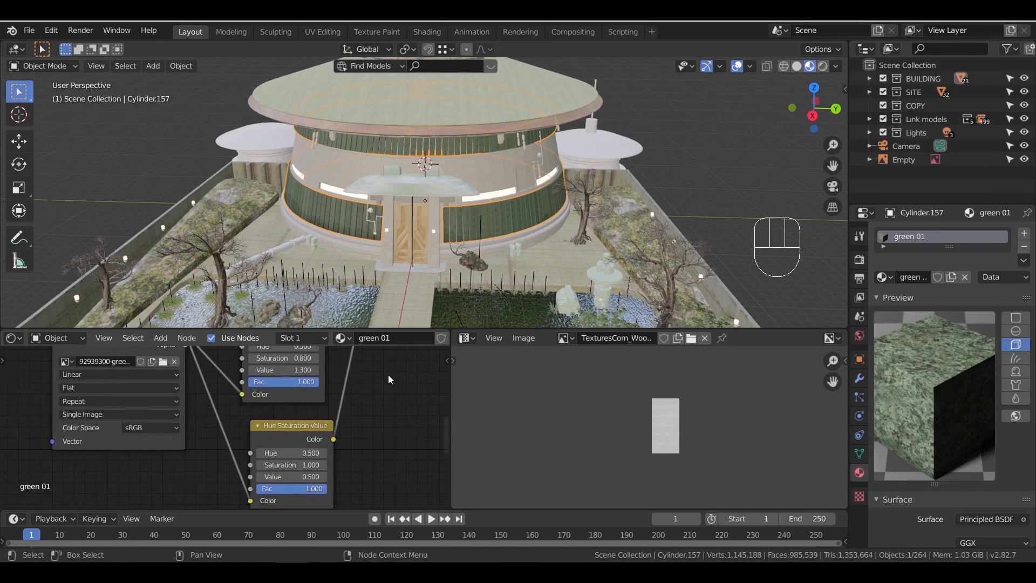
{"action": "middle_click_drag", "start_coordinate": [388, 374], "coordinate": [409, 473]}
{"action": "scroll", "coordinate": [386, 421], "scroll_direction": "up", "scroll_amount": 3}
{"action": "middle_click_drag", "start_coordinate": [412, 428], "coordinate": [419, 463]}
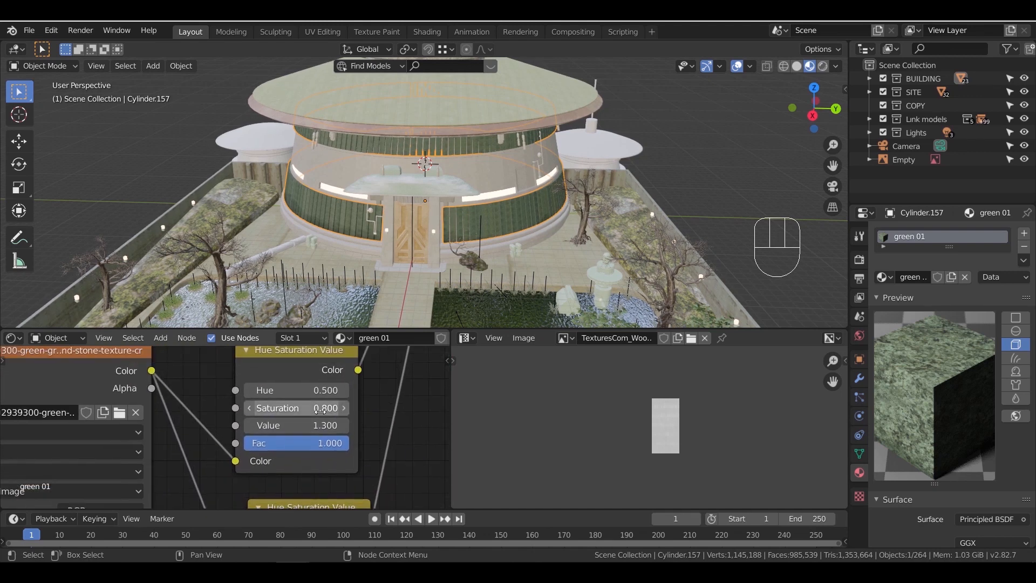
{"action": "left_click_drag", "start_coordinate": [296, 390], "coordinate": [324, 390]}
{"action": "left_click_drag", "start_coordinate": [324, 425], "coordinate": [294, 425]}
Examine the brightened roof and wall panels through the camera in rendered shading with nothing selected
{"action": "mouse_move", "coordinate": [565, 242]}
{"action": "middle_mouse_down"}
{"action": "mouse_move", "coordinate": [555, 237]}
{"action": "mouse_move", "coordinate": [600, 278]}
{"action": "mouse_move", "coordinate": [559, 230]}
{"action": "middle_mouse_up"}
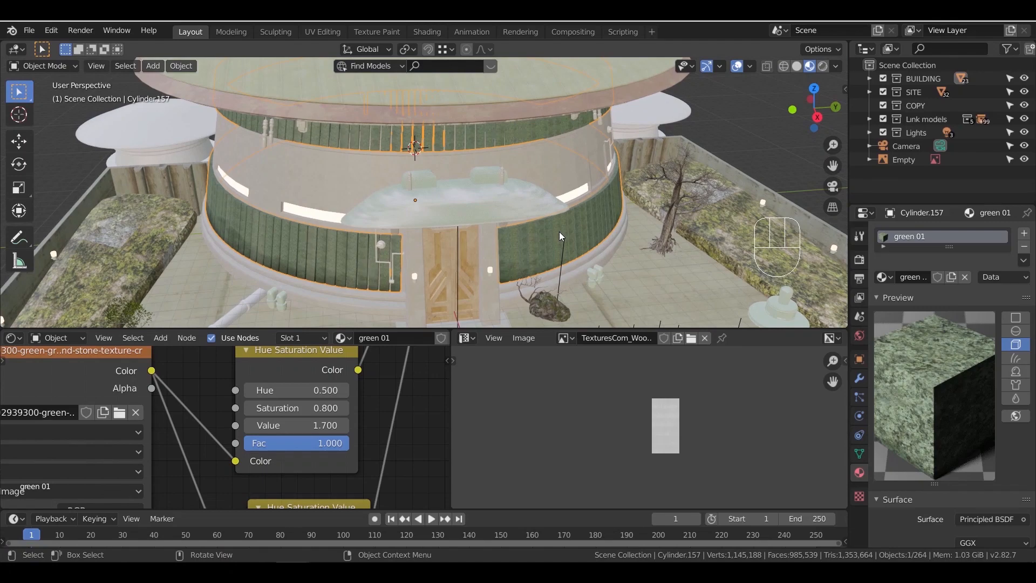
{"action": "key", "text": "KP_0"}
{"action": "left_click", "coordinate": [823, 66]}
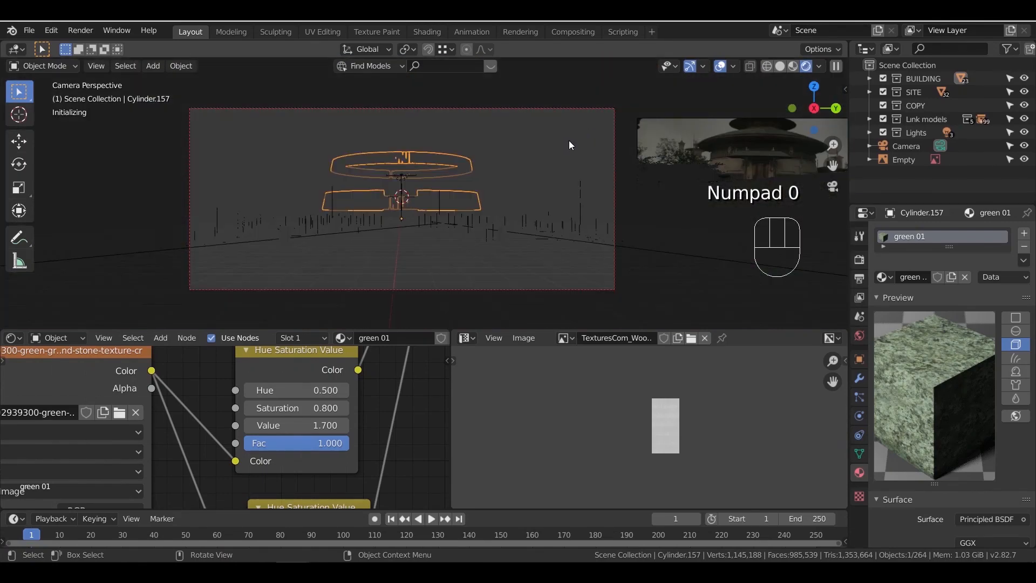
{"action": "left_click", "coordinate": [565, 140]}
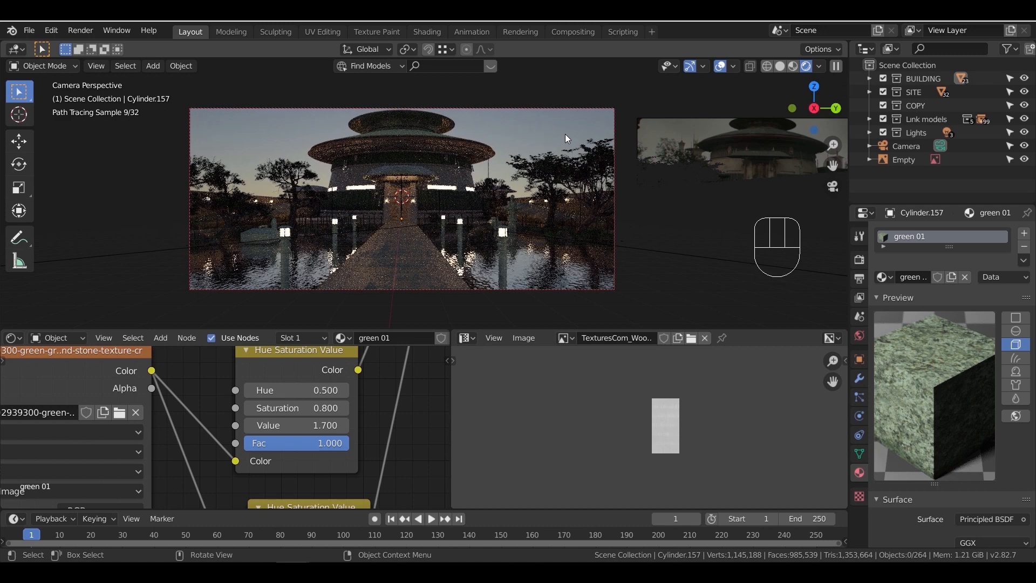
Set the Value of the green 01 material's upper Hue Saturation Value node to 2
{"action": "left_click", "coordinate": [321, 428]}
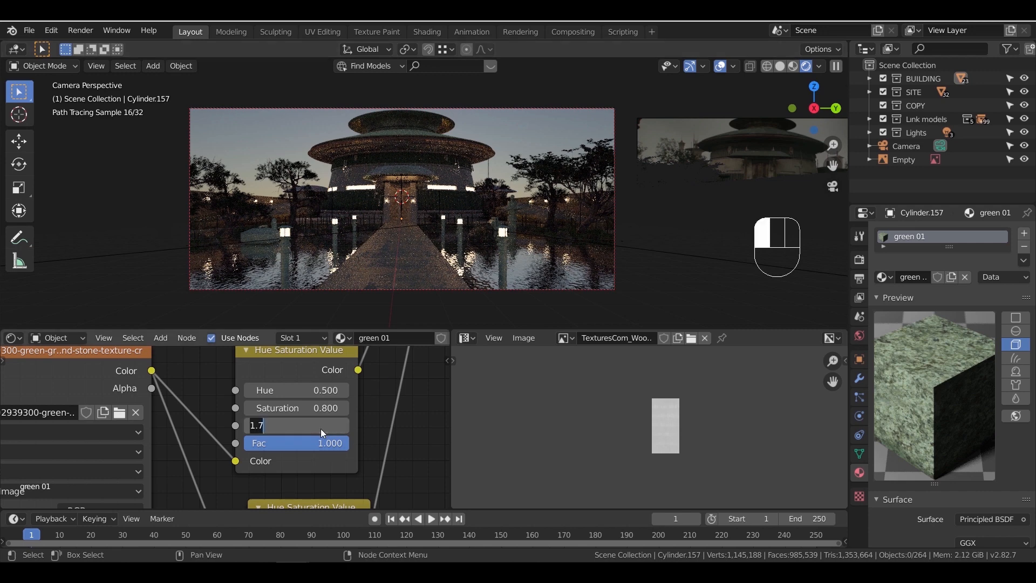
{"action": "type", "text": "2"}
{"action": "key", "text": "Return"}
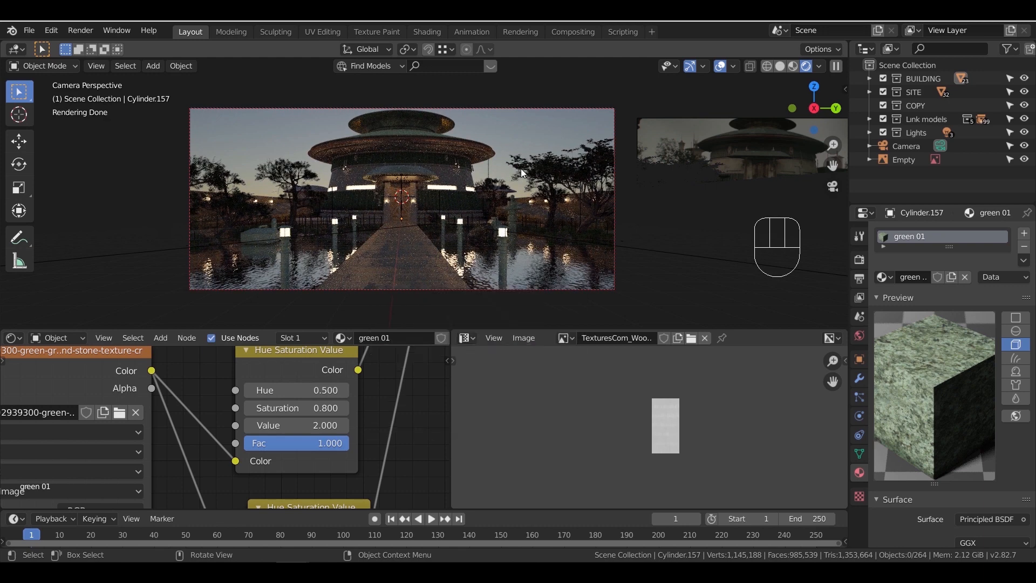
In material preview shading, move the camera about -5.64 m along X toward the building and about -0.883 m along Z
{"action": "left_click", "coordinate": [792, 67]}
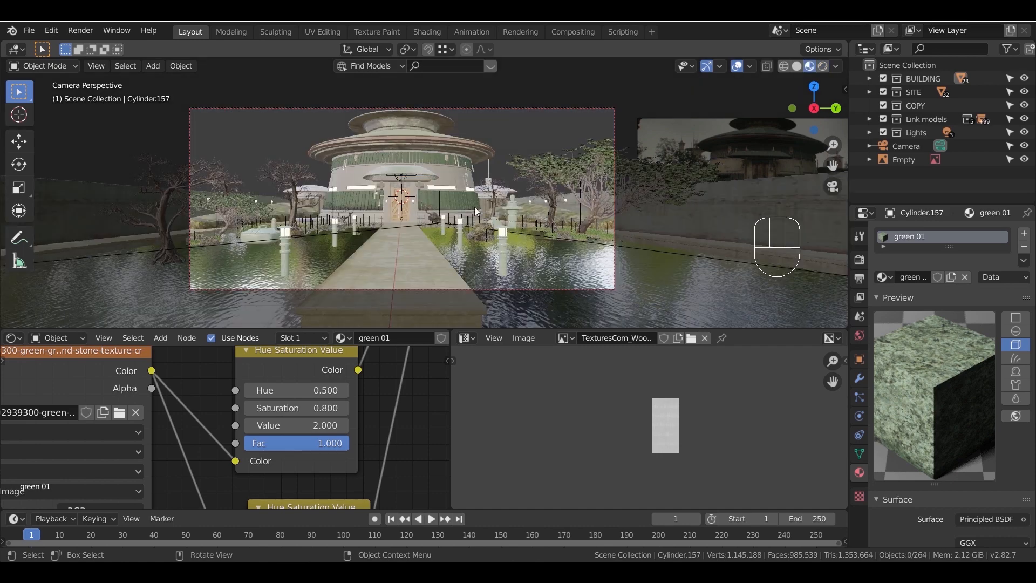
{"action": "left_click", "coordinate": [614, 142]}
{"action": "key", "text": "g"}
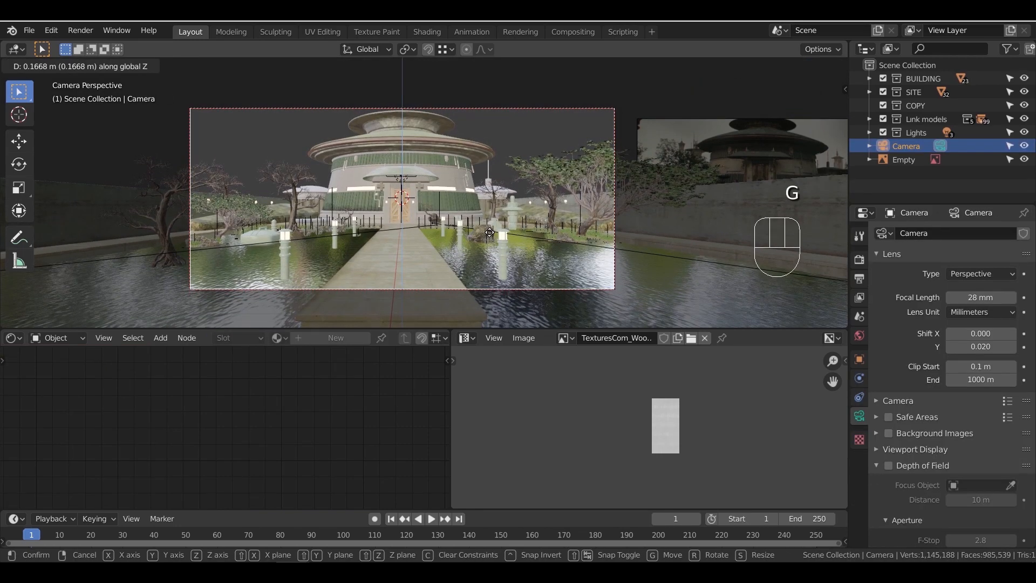
{"action": "key", "text": "x"}
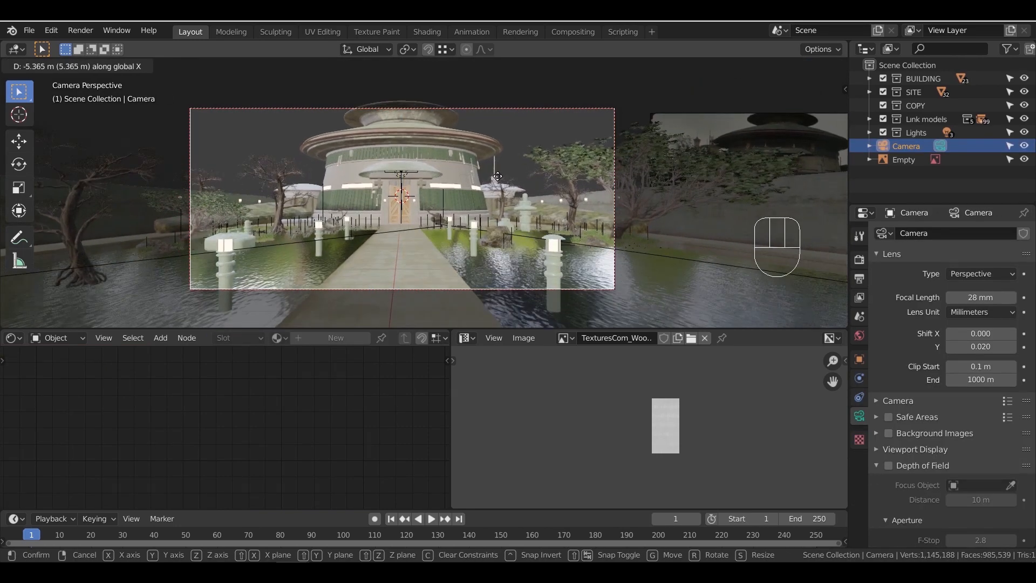
{"action": "left_click", "coordinate": [497, 176]}
{"action": "key", "text": "g"}
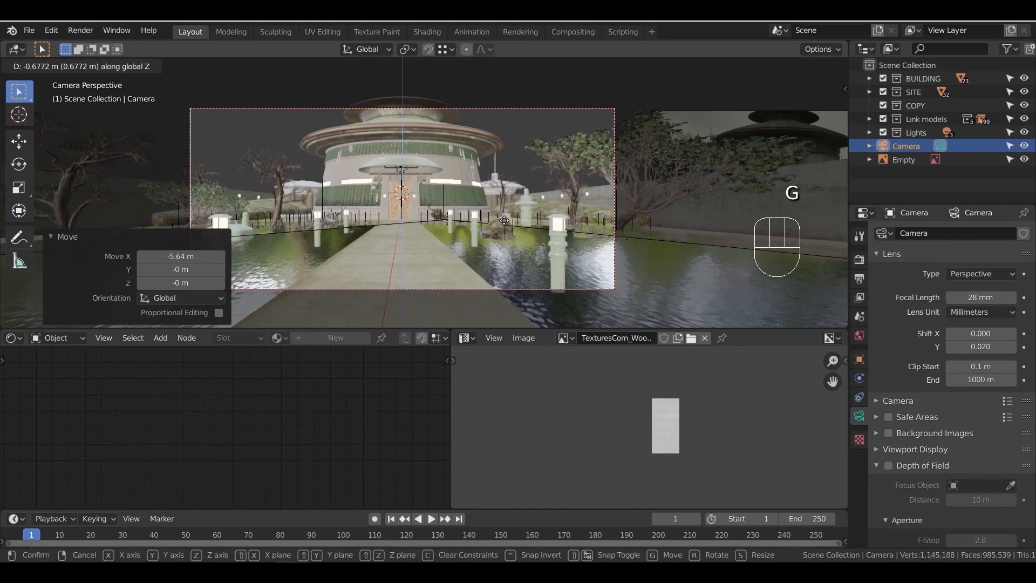
{"action": "left_click", "coordinate": [504, 227]}
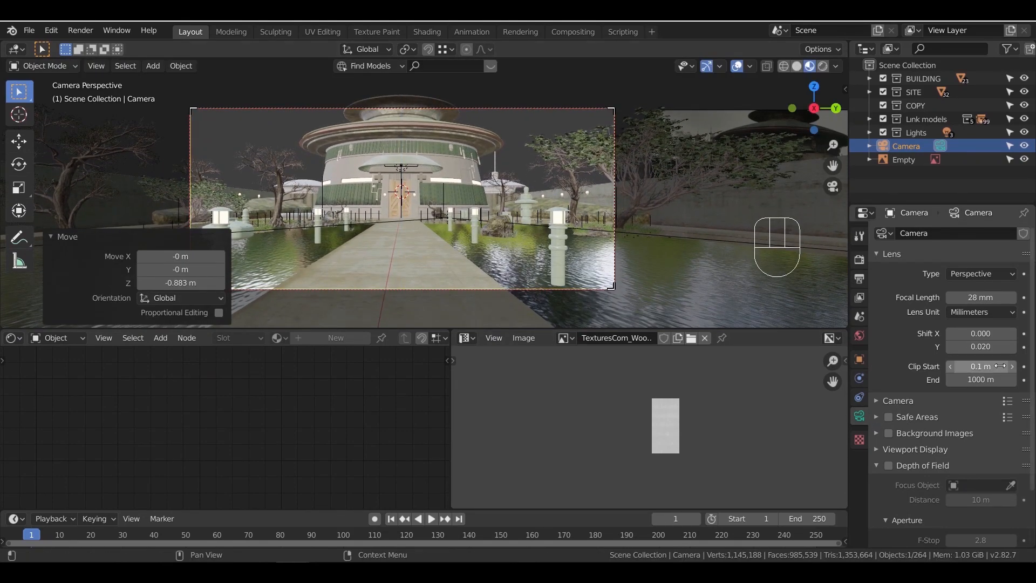
Set the camera's vertical lens shift to 0.05 and lower the camera about 0.0687 m along Z
{"action": "left_click", "coordinate": [1012, 347]}
{"action": "left_click", "coordinate": [1012, 347]}
{"action": "left_click", "coordinate": [1012, 346]}
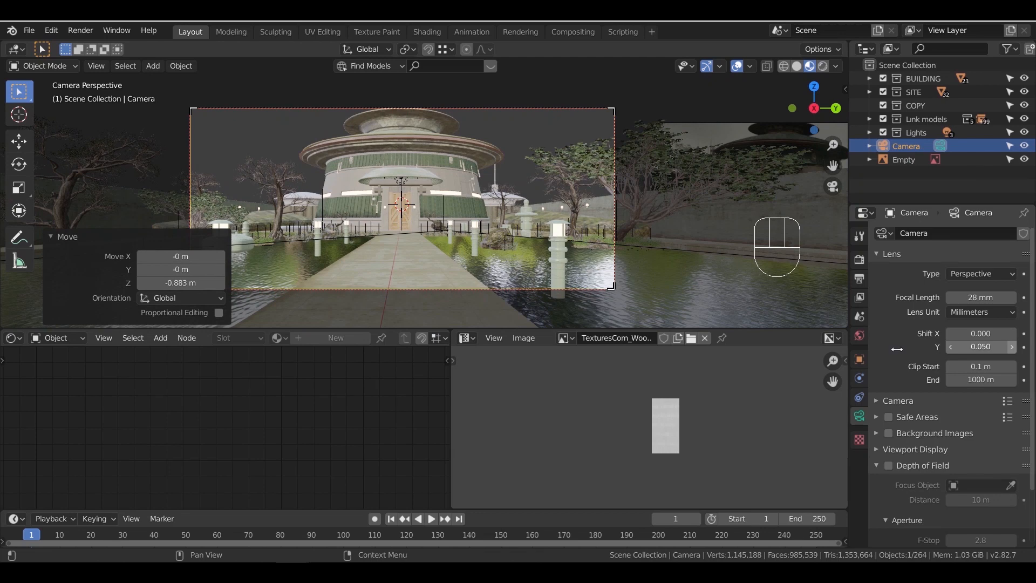
{"action": "key", "text": "g"}
{"action": "key", "text": "z"}
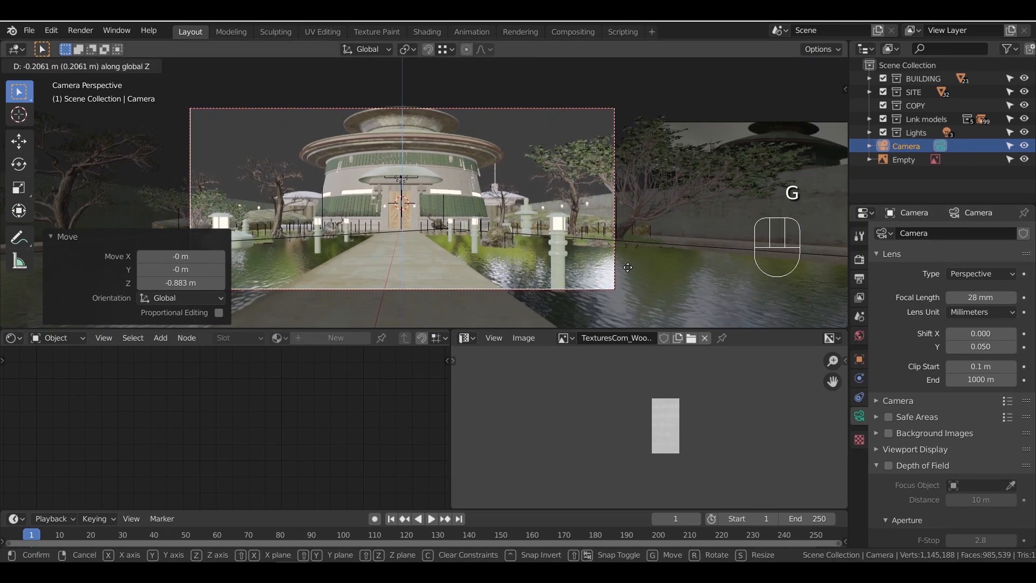
{"action": "left_click", "coordinate": [625, 264]}
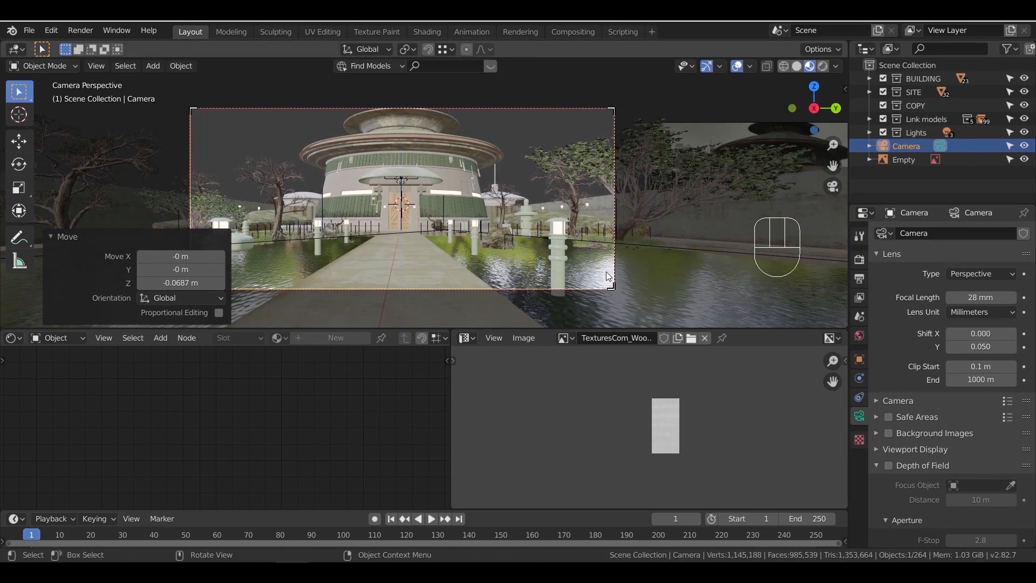
Duplicate the pond tree near the building about -3.27 m along X and -13.3 m along Y, rotating the copy about Z and scaling it to 1.133
{"action": "left_click", "coordinate": [267, 180]}
{"action": "left_click", "coordinate": [580, 166]}
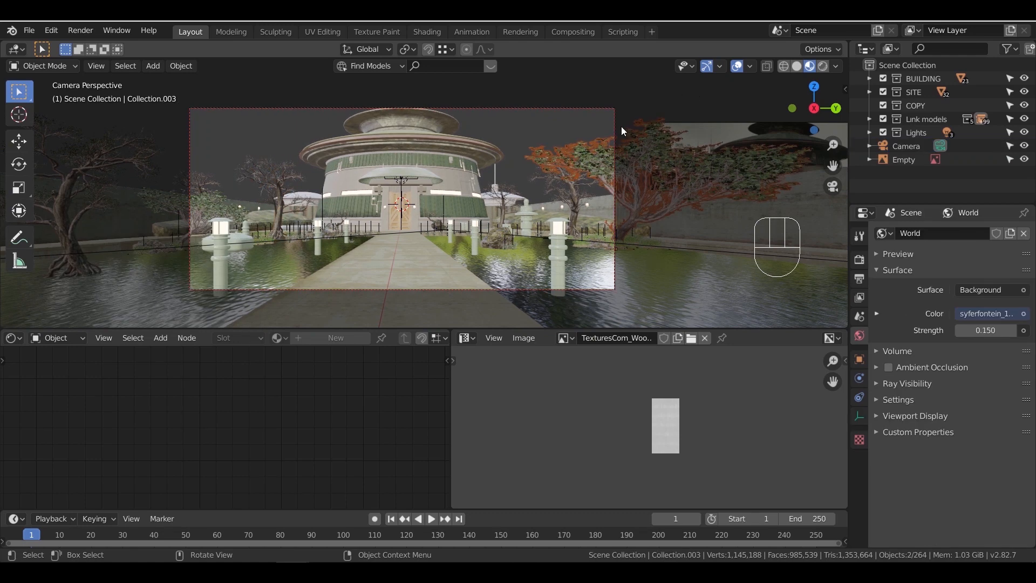
{"action": "middle_click_drag", "start_coordinate": [486, 263], "coordinate": [532, 295]}
{"action": "middle_click_drag", "start_coordinate": [532, 296], "coordinate": [447, 131], "text": "shift"}
{"action": "scroll", "coordinate": [513, 218], "scroll_direction": "down", "scroll_amount": 4}
{"action": "middle_click_drag", "start_coordinate": [373, 238], "coordinate": [408, 263], "text": "shift"}
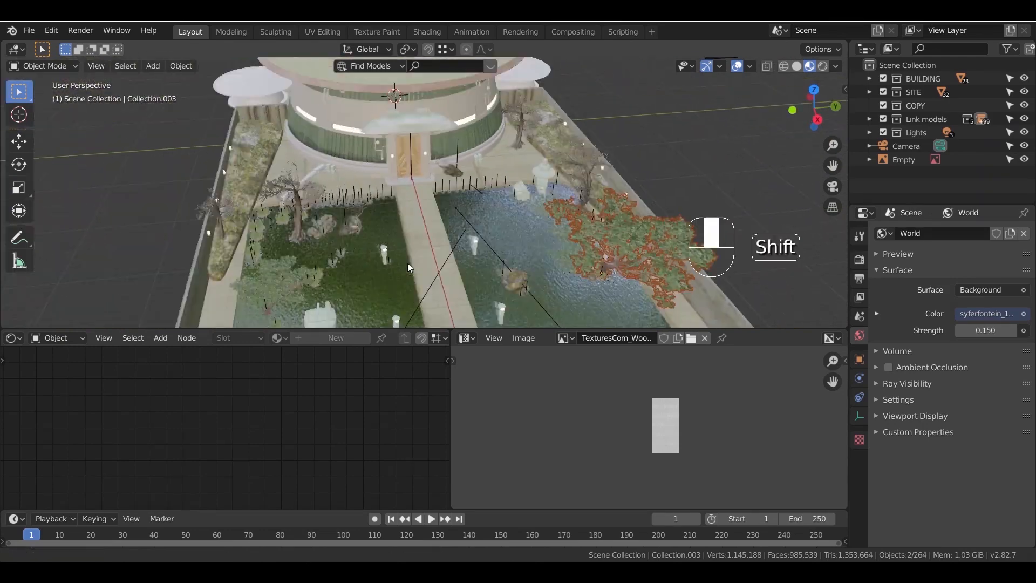
{"action": "scroll", "coordinate": [368, 225], "scroll_direction": "up", "scroll_amount": 3}
{"action": "left_click", "coordinate": [357, 245]}
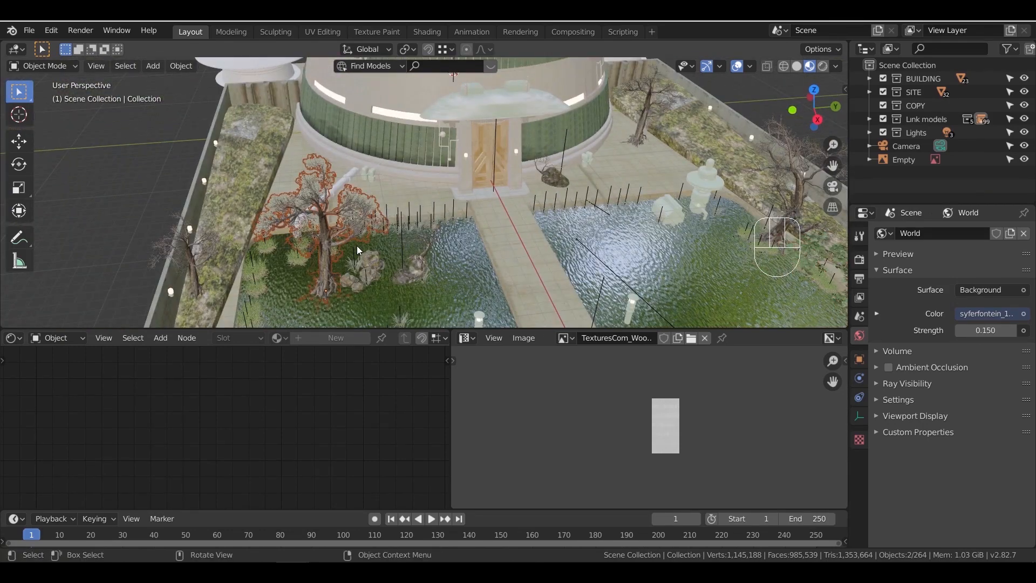
{"action": "key", "text": "shift+d"}
{"action": "left_click", "coordinate": [247, 157]}
{"action": "key", "text": "r"}
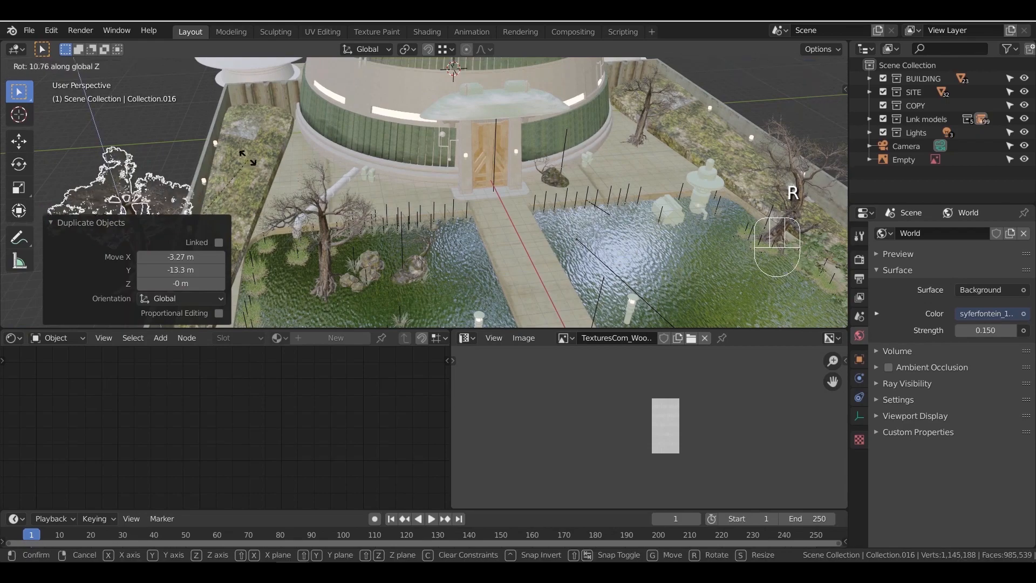
{"action": "left_click", "coordinate": [247, 158]}
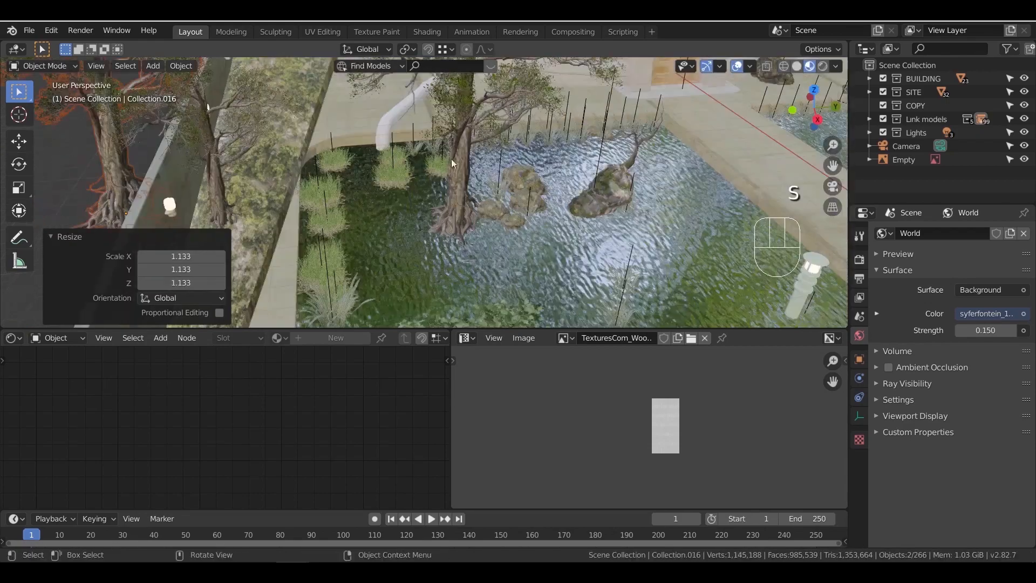
Place three duplicates of the small reed clump along the pond's planted edge, keeping their height locked
{"action": "left_click", "coordinate": [400, 186]}
{"action": "key", "text": "g"}
{"action": "key", "text": "shift+z"}
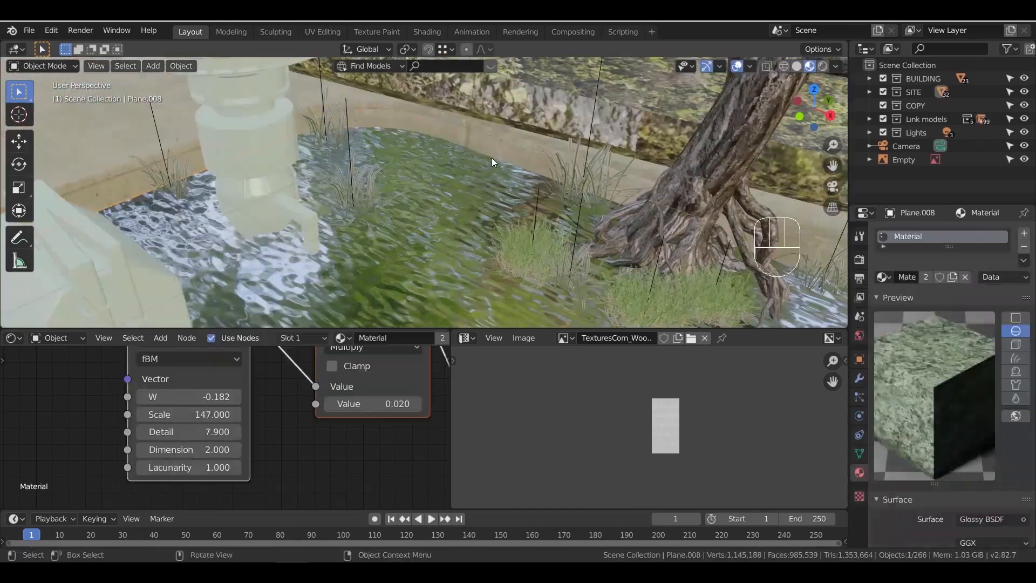
{"action": "key", "text": "shift+d"}
{"action": "key", "text": "shift+d"}
{"action": "key", "text": "shift+d"}
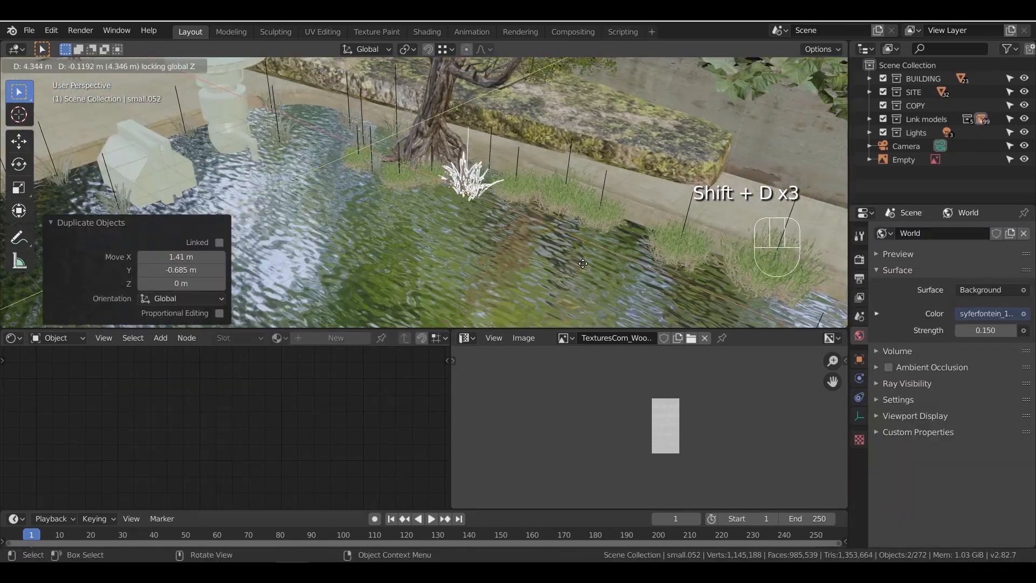
{"action": "left_click", "coordinate": [598, 261]}
Add a loop cut across the floor mesh's strip beside the leafy tree at the pond, sliding it to a factor of 0.832
{"action": "middle_click_drag", "start_coordinate": [408, 175], "coordinate": [588, 270], "text": "shift"}
{"action": "scroll", "coordinate": [497, 191], "scroll_direction": "up", "scroll_amount": 4}
{"action": "left_click", "coordinate": [484, 173]}
{"action": "key", "text": "Tab"}
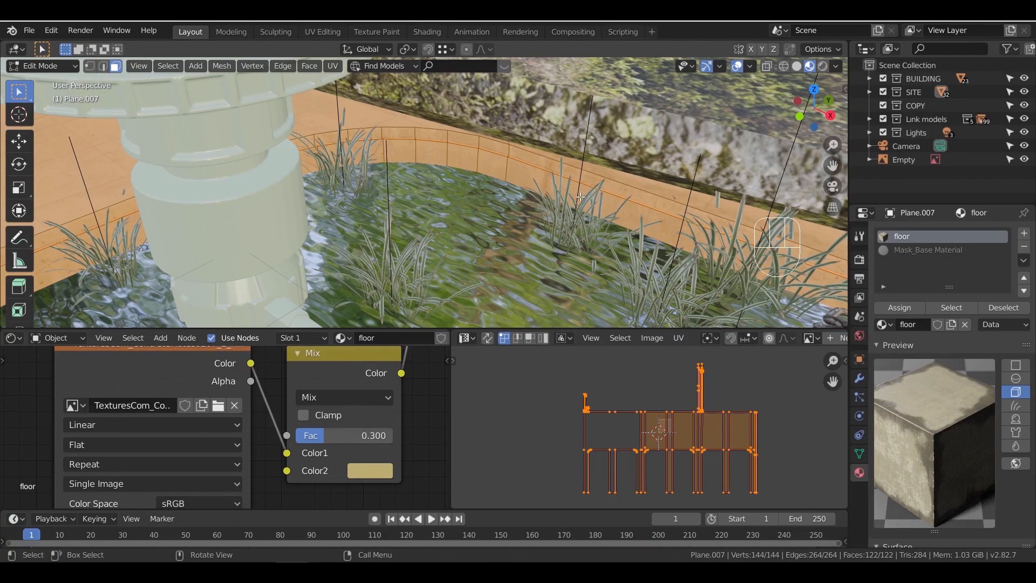
{"action": "scroll", "coordinate": [583, 195], "scroll_direction": "down", "scroll_amount": 8}
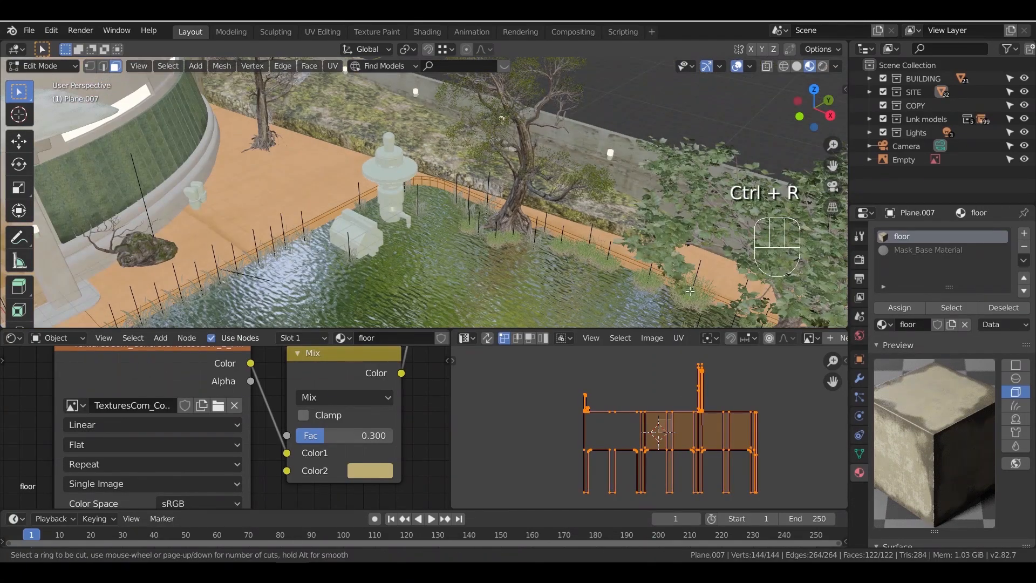
{"action": "middle_click_drag", "start_coordinate": [483, 192], "coordinate": [475, 197], "text": "shift"}
{"action": "key", "text": "ctrl+r"}
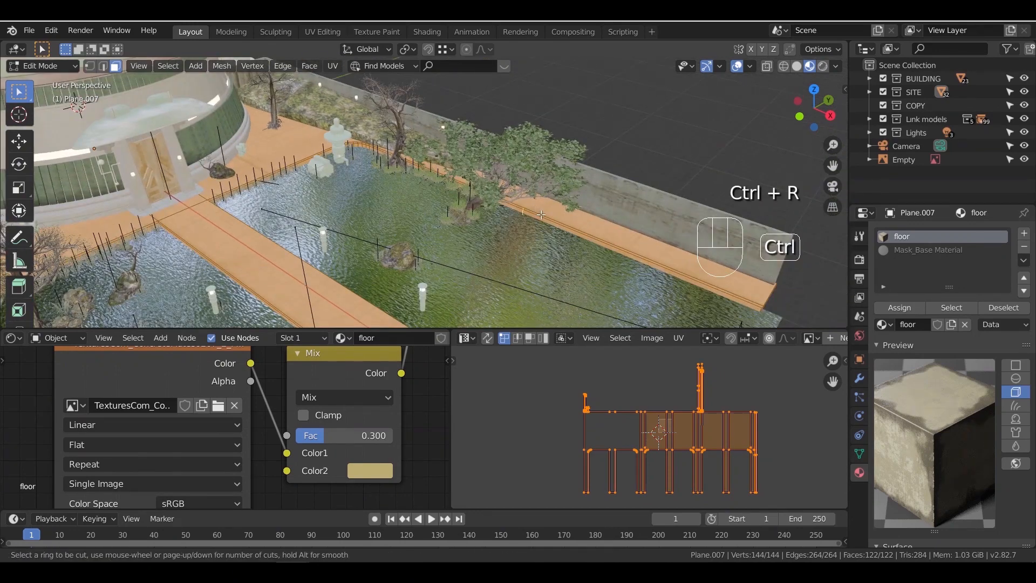
{"action": "left_click", "coordinate": [474, 197]}
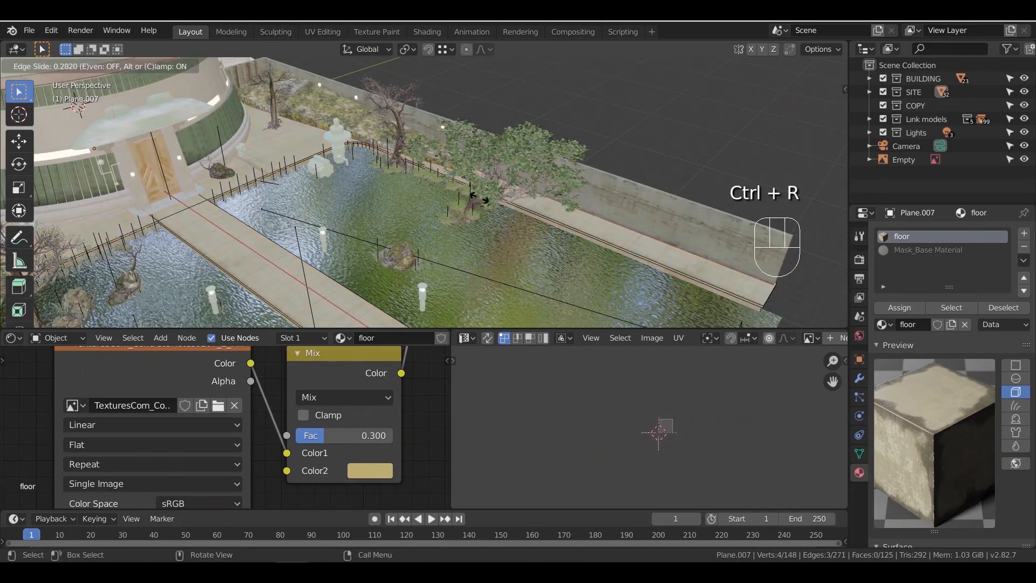
{"action": "left_click", "coordinate": [367, 171]}
In solid shading, add two lengthwise loop cuts along the pond's curved curb, sliding the first and leaving the second centred
{"action": "key", "text": "KP_Decimal"}
{"action": "scroll", "coordinate": [434, 197], "scroll_direction": "down", "scroll_amount": 5}
{"action": "mouse_move", "coordinate": [434, 197]}
{"action": "middle_mouse_down"}
{"action": "mouse_move", "coordinate": [432, 213]}
{"action": "mouse_move", "coordinate": [507, 210]}
{"action": "middle_mouse_up"}
{"action": "key", "text": "z"}
{"action": "left_click", "coordinate": [421, 216]}
{"action": "scroll", "coordinate": [421, 216], "scroll_direction": "up", "scroll_amount": 3}
{"action": "key", "text": "z"}
{"action": "left_click", "coordinate": [521, 209]}
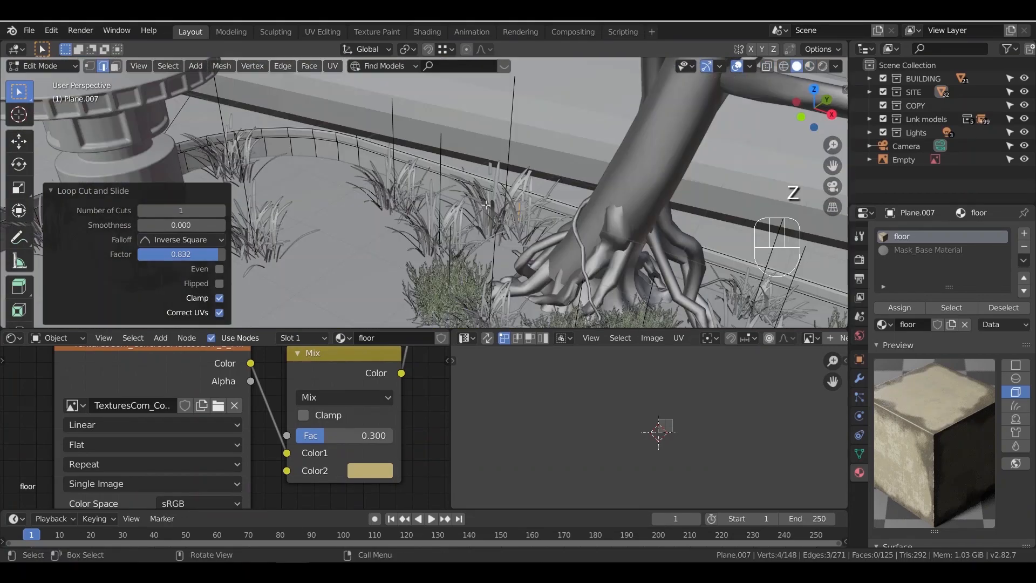
{"action": "scroll", "coordinate": [521, 209], "scroll_direction": "up", "scroll_amount": 2}
{"action": "key", "text": "ctrl+r"}
{"action": "left_click", "coordinate": [537, 210]}
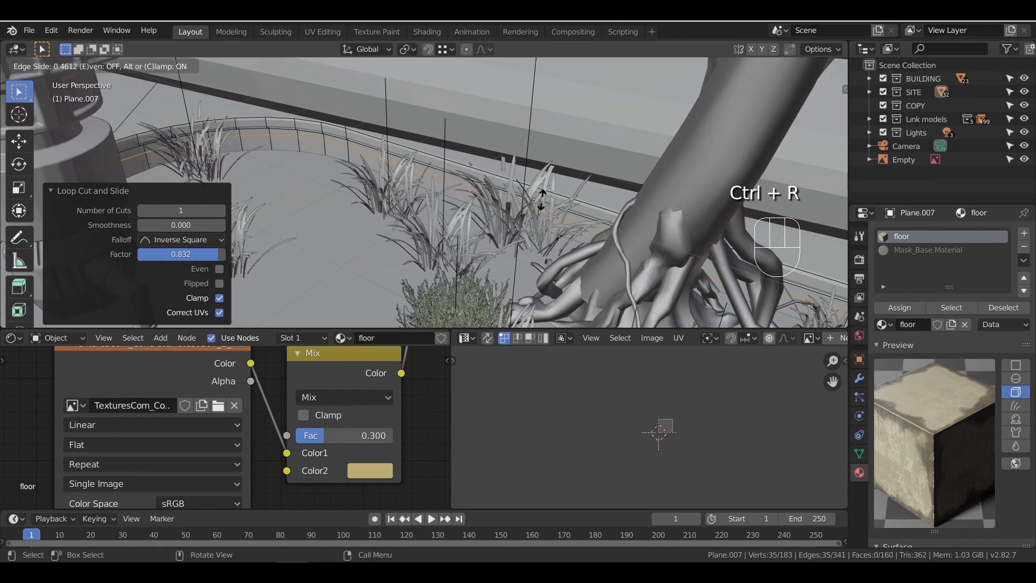
{"action": "left_click", "coordinate": [541, 193]}
{"action": "key", "text": "ctrl+r"}
{"action": "left_click", "coordinate": [532, 219]}
{"action": "right_click", "coordinate": [532, 219]}
Extrude a long narrow face on the pond's curb behind the reeds and leave mesh editing
{"action": "key", "text": "3"}
{"action": "left_click", "coordinate": [177, 93]}
{"action": "left_click", "coordinate": [438, 178]}
{"action": "key", "text": "e"}
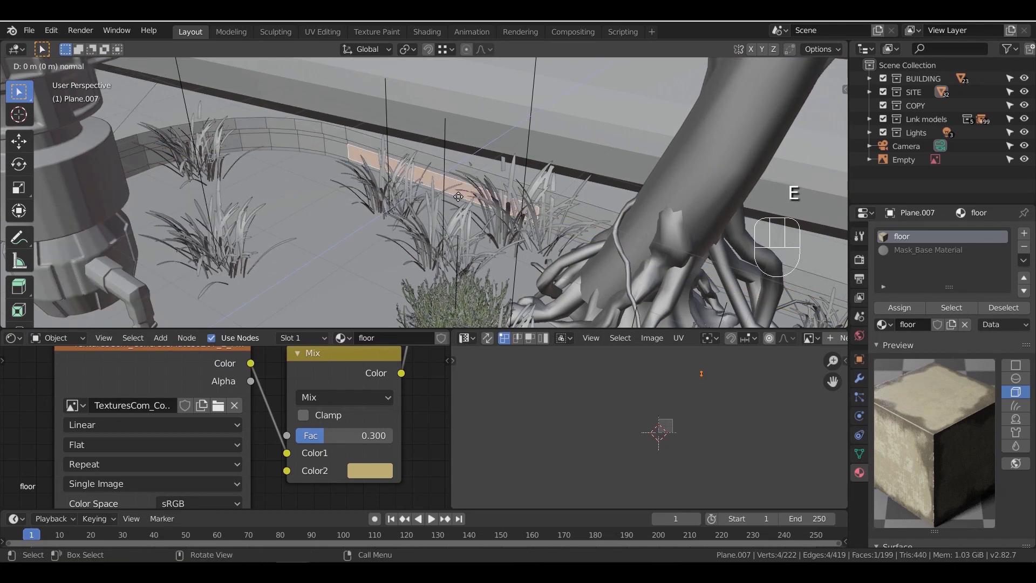
{"action": "left_click", "coordinate": [467, 191]}
{"action": "key", "text": "Tab"}
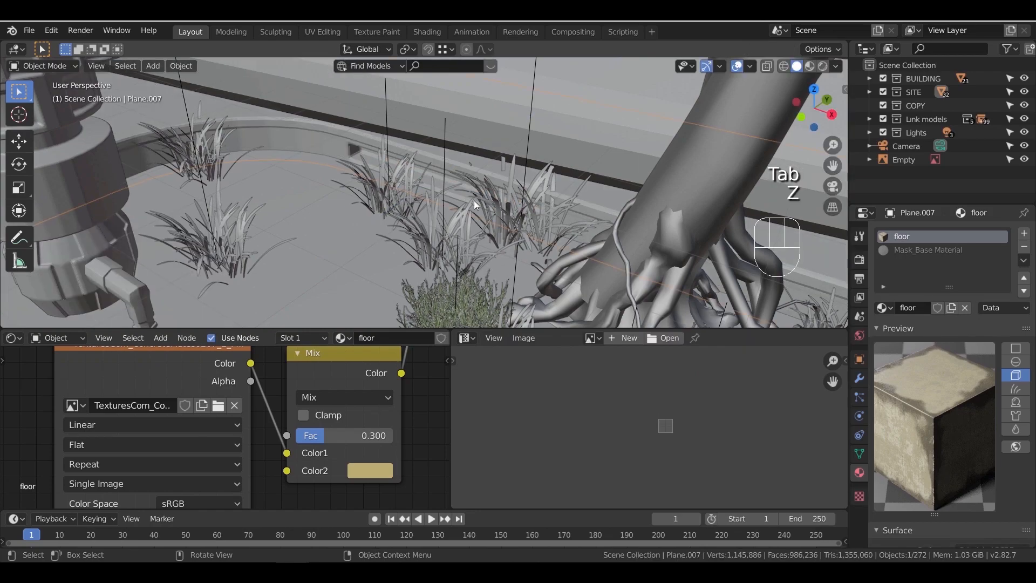
Examine the whole building and its planted pond garden in material preview shading
{"action": "key", "text": "z"}
{"action": "left_click", "coordinate": [433, 277]}
{"action": "mouse_move", "coordinate": [432, 277]}
{"action": "middle_mouse_down"}
{"action": "mouse_move", "coordinate": [385, 262]}
{"action": "mouse_move", "coordinate": [430, 254]}
{"action": "mouse_move", "coordinate": [385, 262]}
{"action": "mouse_move", "coordinate": [372, 246]}
{"action": "mouse_move", "coordinate": [426, 266]}
{"action": "middle_mouse_up"}
{"action": "scroll", "coordinate": [429, 254], "scroll_direction": "down", "scroll_amount": 2}
{"action": "scroll", "coordinate": [419, 242], "scroll_direction": "down", "scroll_amount": 5}
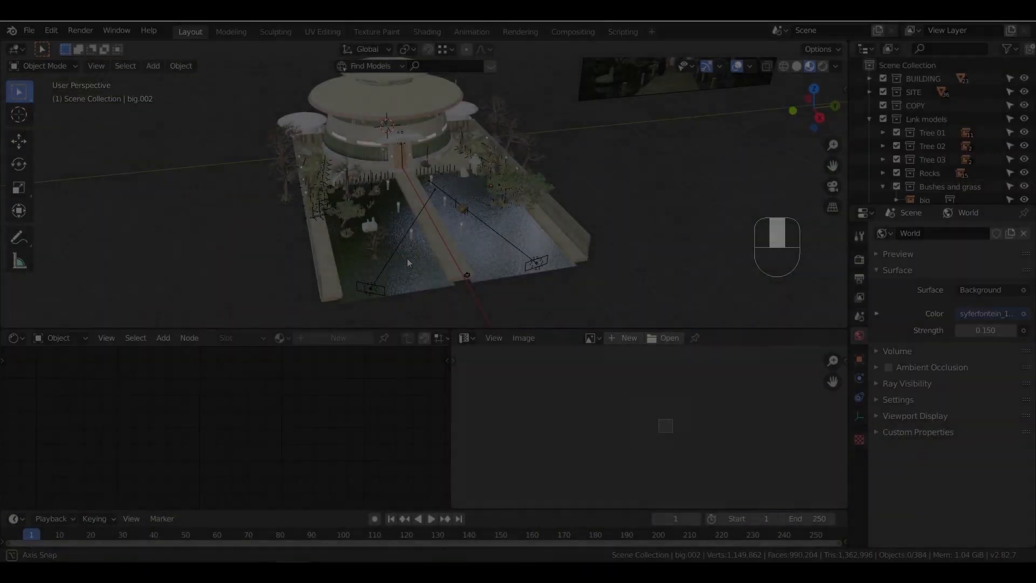
{"action": "middle_click_drag", "start_coordinate": [407, 258], "coordinate": [419, 251]}
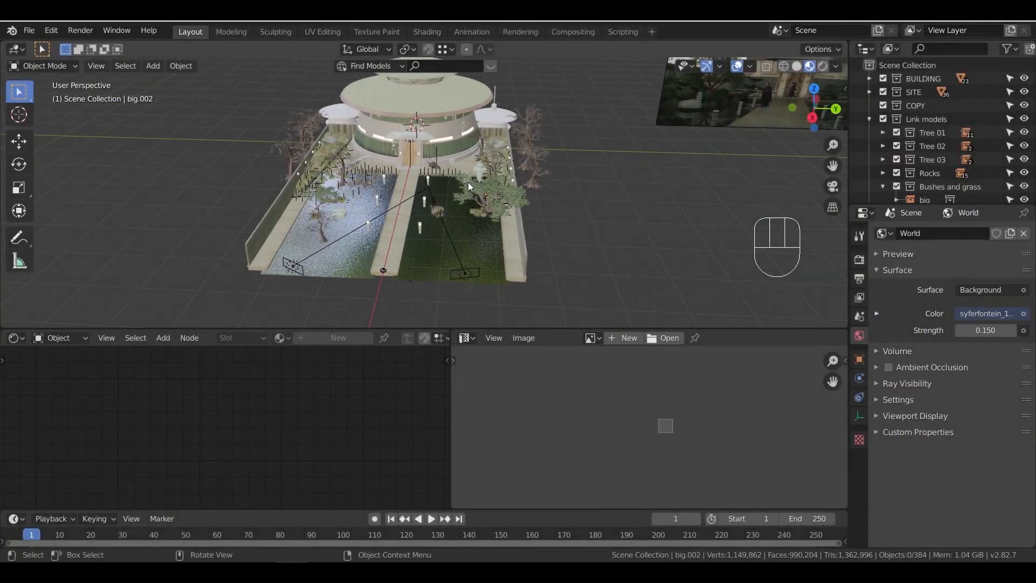
{"action": "middle_click_drag", "start_coordinate": [537, 230], "coordinate": [450, 161]}
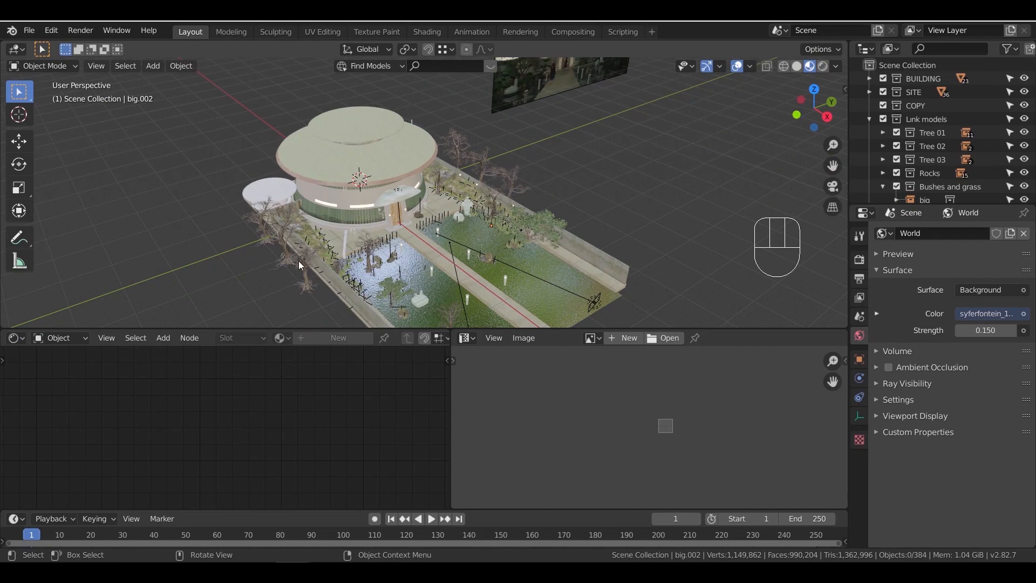
Apply the main building's walls 01 material to the untextured mushroom-shaped side structure next to the building
{"action": "middle_click_drag", "start_coordinate": [378, 271], "coordinate": [497, 261], "text": "shift"}
{"action": "scroll", "coordinate": [455, 241], "scroll_direction": "up", "scroll_amount": 4}
{"action": "left_click", "coordinate": [258, 198]}
{"action": "middle_click_drag", "start_coordinate": [292, 202], "coordinate": [314, 186], "text": "shift"}
{"action": "scroll", "coordinate": [402, 242], "scroll_direction": "up", "scroll_amount": 4}
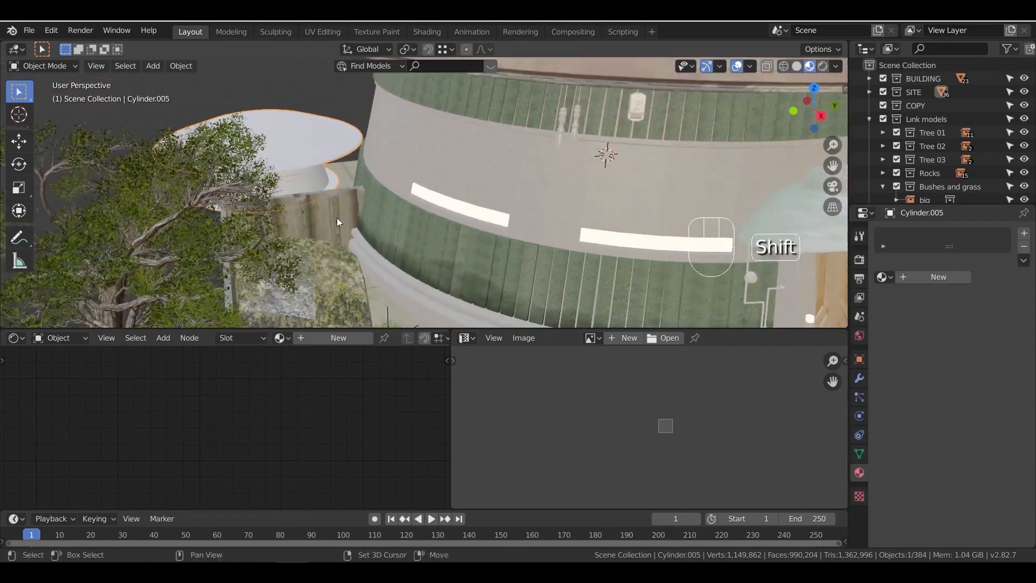
{"action": "scroll", "coordinate": [392, 216], "scroll_direction": "up", "scroll_amount": 3}
{"action": "left_click", "coordinate": [451, 192]}
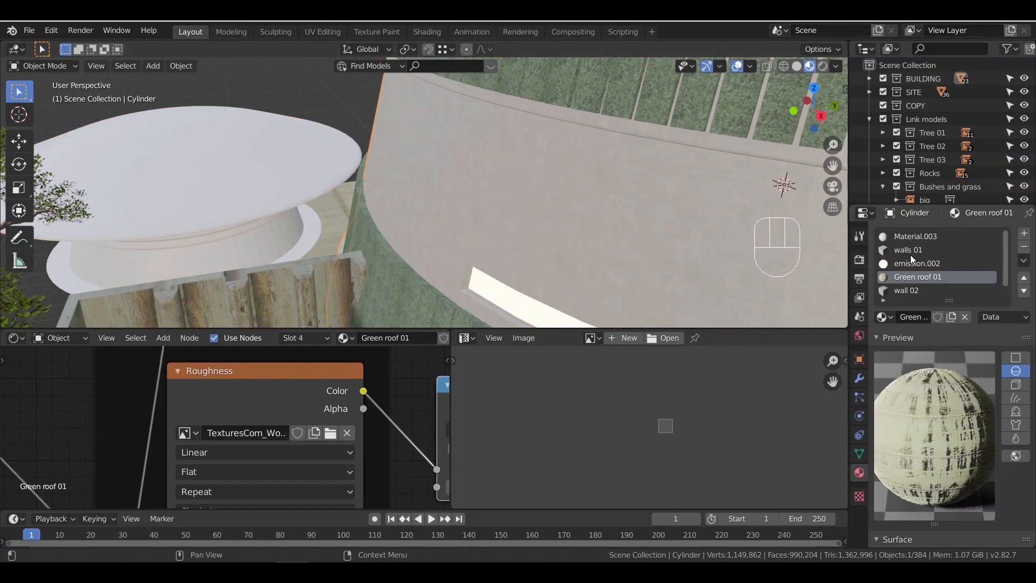
{"action": "left_click_drag", "start_coordinate": [902, 250], "coordinate": [251, 173]}
{"action": "scroll", "coordinate": [320, 178], "scroll_direction": "up", "scroll_amount": 2}
{"action": "middle_click_drag", "start_coordinate": [251, 173], "coordinate": [403, 217], "text": "shift"}
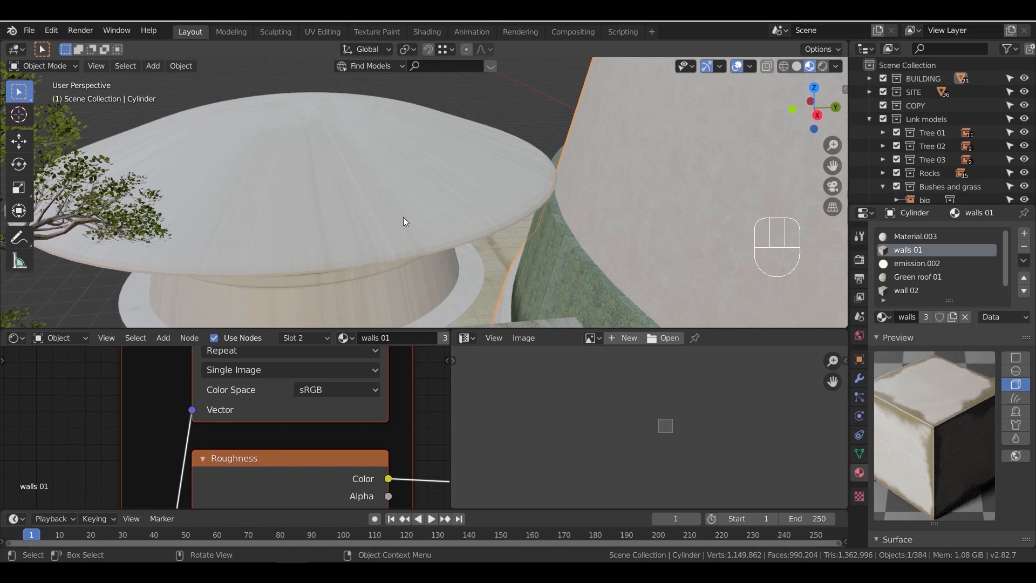
Unwrap the whole side structure mesh with Smart UV Project at an angle limit of 66
{"action": "key", "text": "Tab"}
{"action": "key", "text": "Tab"}
{"action": "left_click", "coordinate": [390, 210]}
{"action": "key", "text": "Tab"}
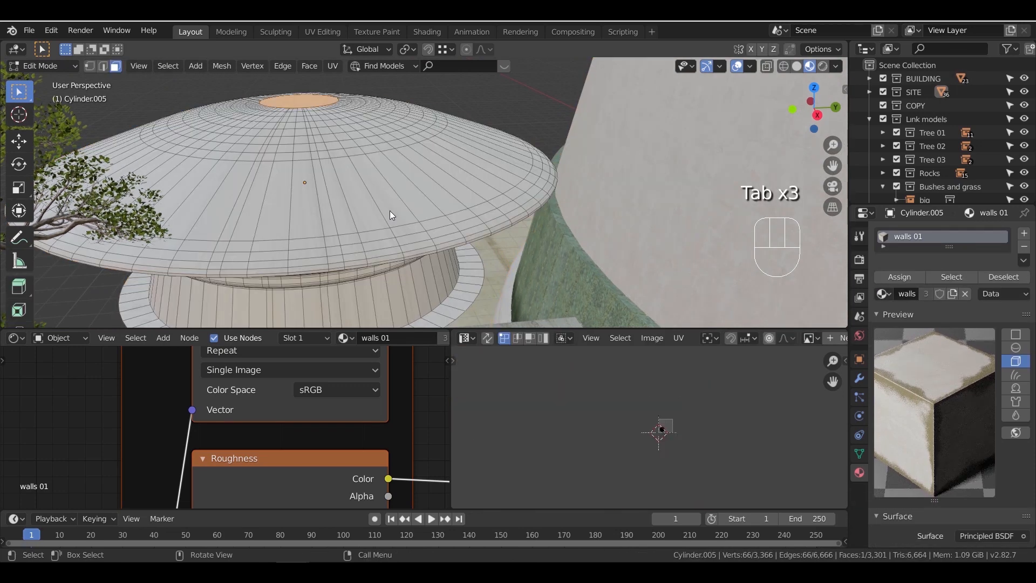
{"action": "key", "text": "a"}
{"action": "key", "text": "u"}
{"action": "left_click", "coordinate": [390, 209]}
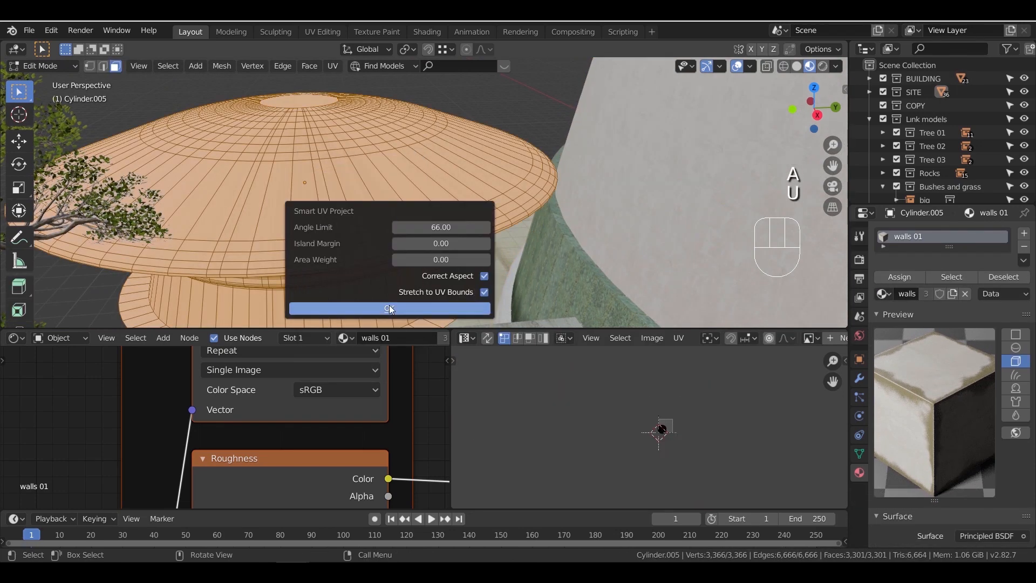
{"action": "left_click", "coordinate": [481, 305]}
{"action": "key", "text": "Tab"}
Select every other face of the tall face ring on the side structure's neck below the roof, using Checker Deselect
{"action": "middle_click_drag", "start_coordinate": [412, 247], "coordinate": [381, 180]}
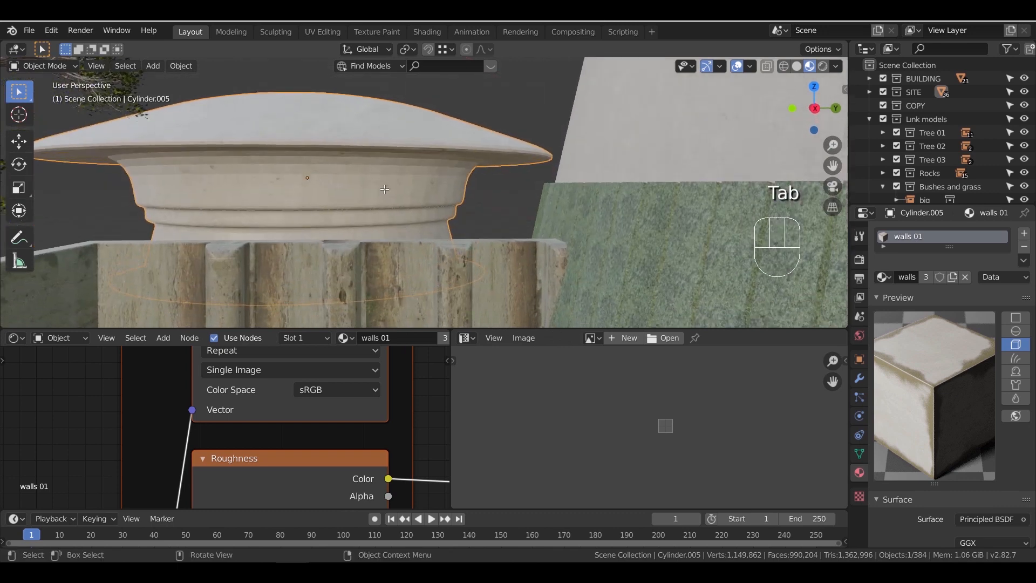
{"action": "key", "text": "Tab"}
{"action": "left_click", "coordinate": [376, 179]}
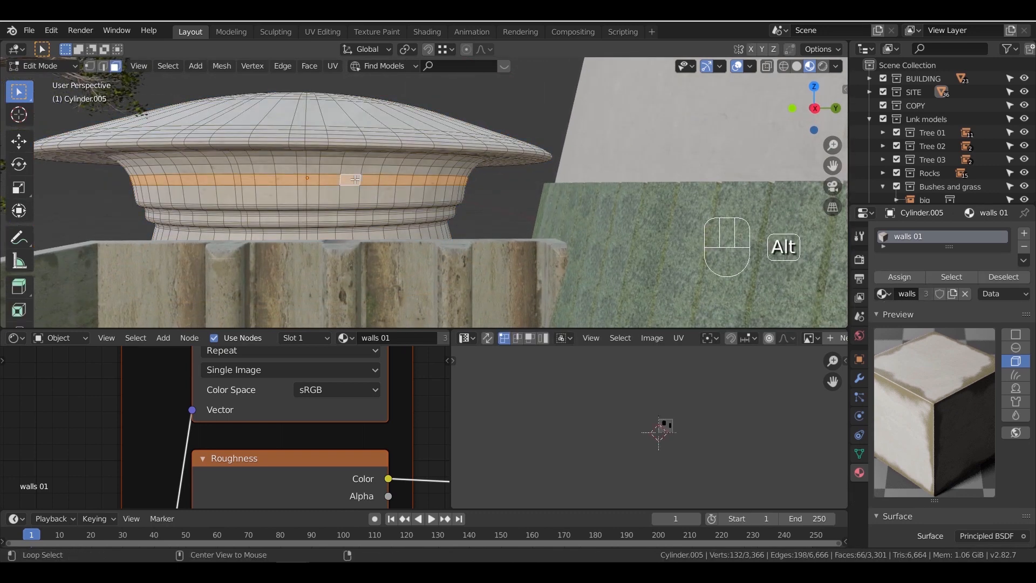
{"action": "left_click", "coordinate": [357, 195]}
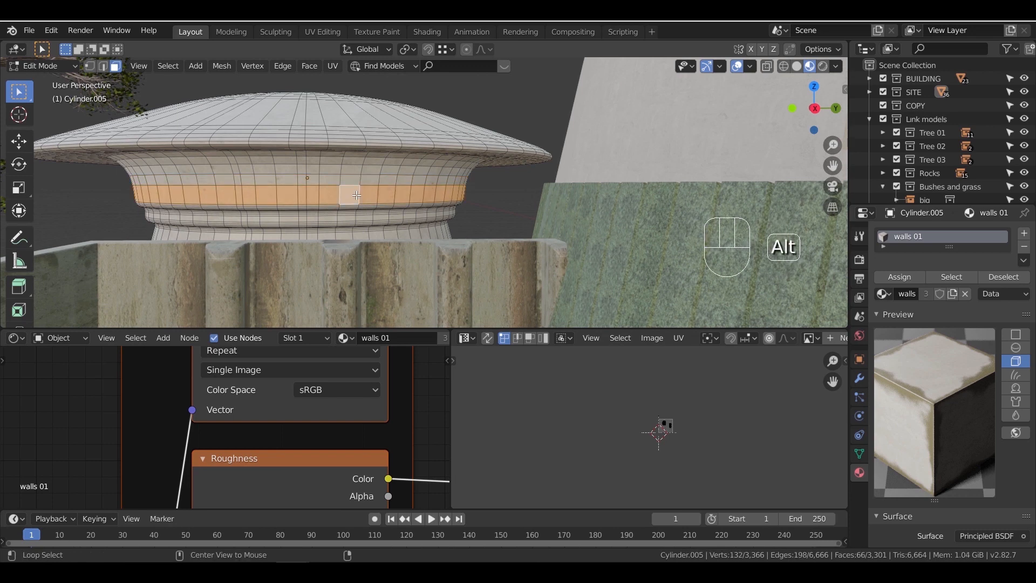
{"action": "left_click", "coordinate": [168, 66]}
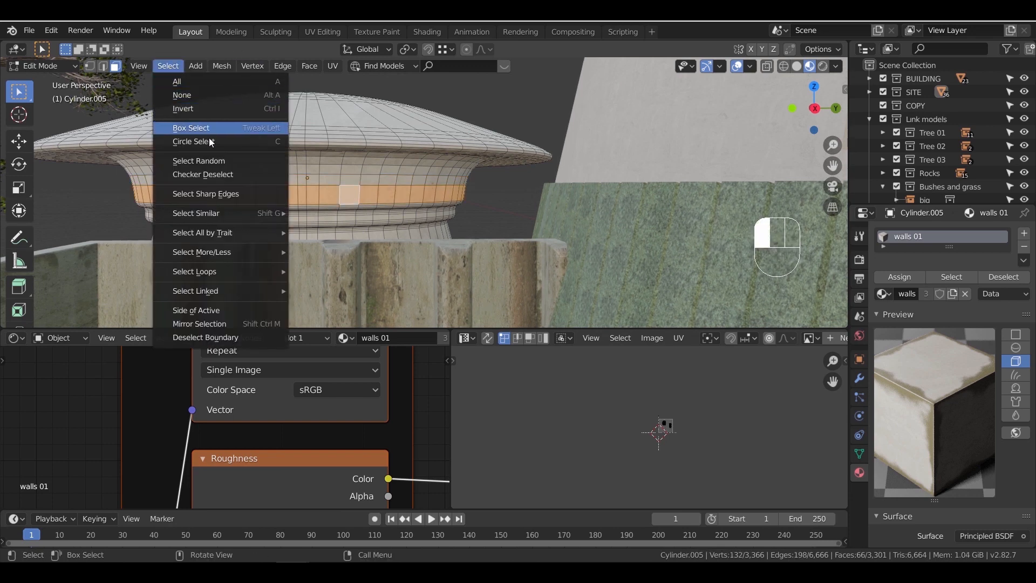
{"action": "left_click", "coordinate": [218, 173]}
{"action": "mouse_move", "coordinate": [314, 198]}
{"action": "middle_mouse_down"}
{"action": "mouse_move", "coordinate": [366, 197]}
{"action": "mouse_move", "coordinate": [320, 196]}
{"action": "middle_mouse_up"}
{"action": "scroll", "coordinate": [320, 196], "scroll_direction": "up", "scroll_amount": 1}
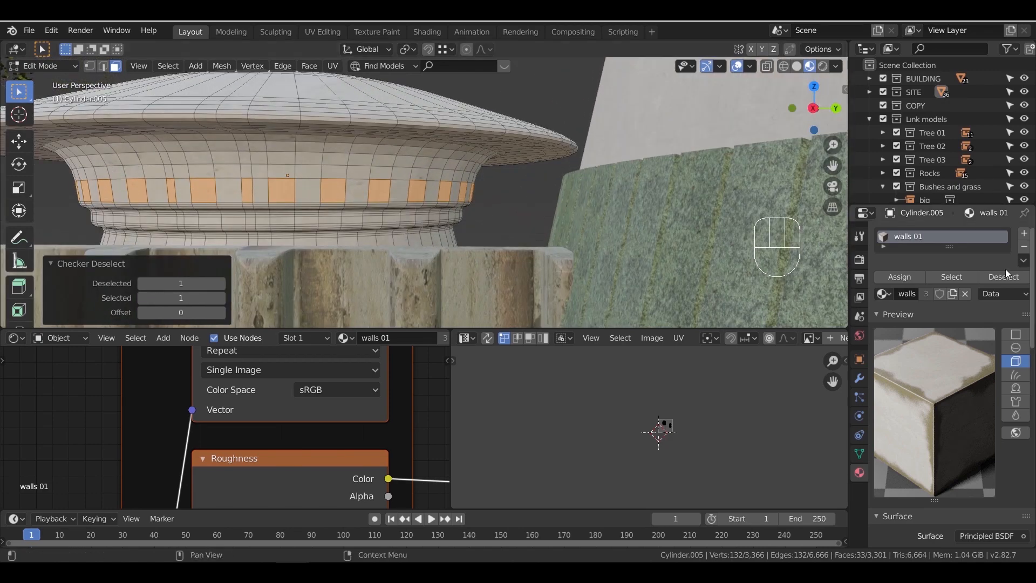
Add a second material slot to the side structure and assign the existing emission material to the selected window faces
{"action": "left_click", "coordinate": [1024, 235]}
{"action": "left_click", "coordinate": [884, 324]}
{"action": "type", "text": "er"}
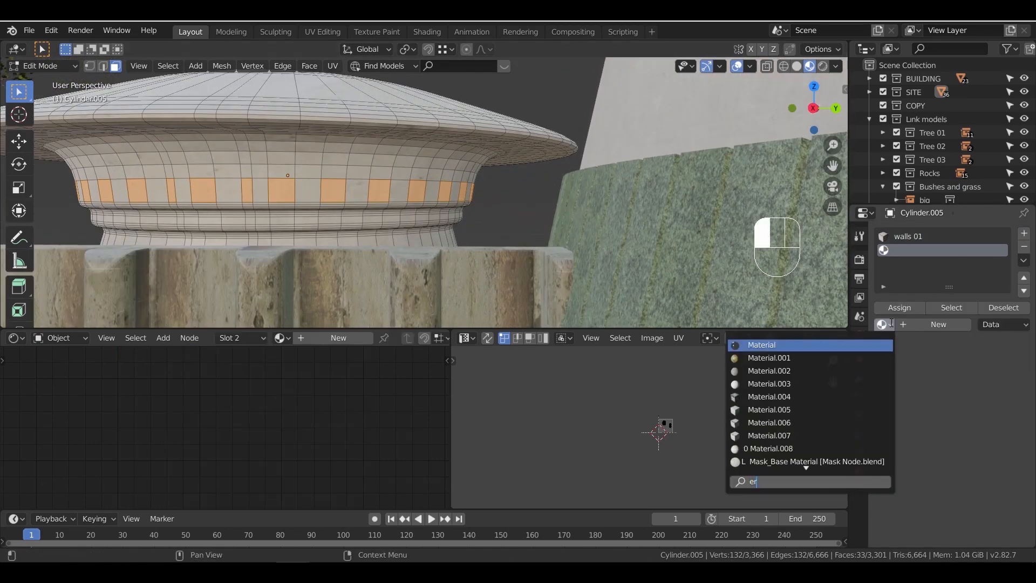
{"action": "key", "text": "BackSpace"}
{"action": "type", "text": "em"}
{"action": "key", "text": "BackSpace"}
{"action": "key", "text": "BackSpace"}
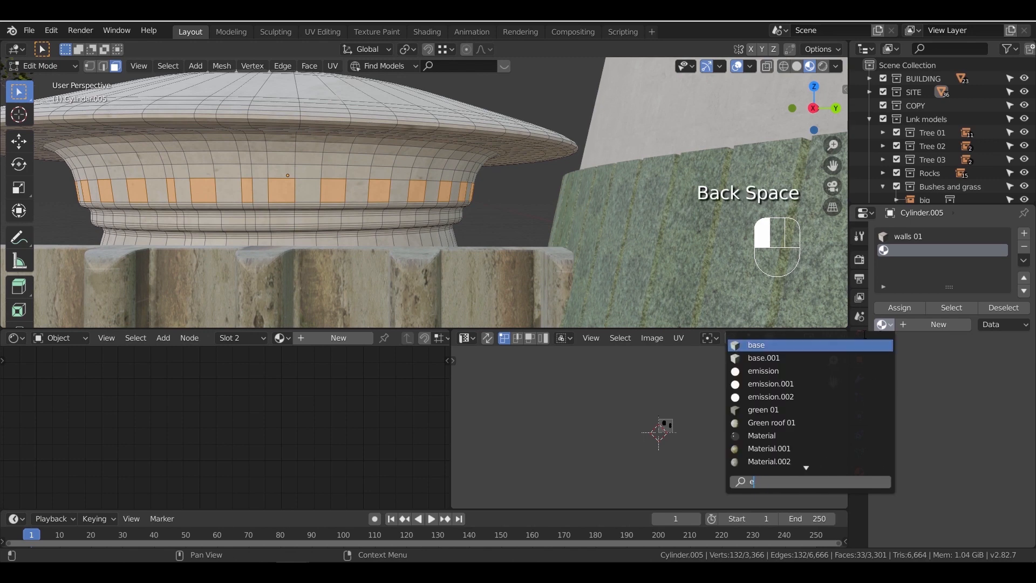
{"action": "left_click", "coordinate": [824, 345]}
{"action": "left_click", "coordinate": [901, 307]}
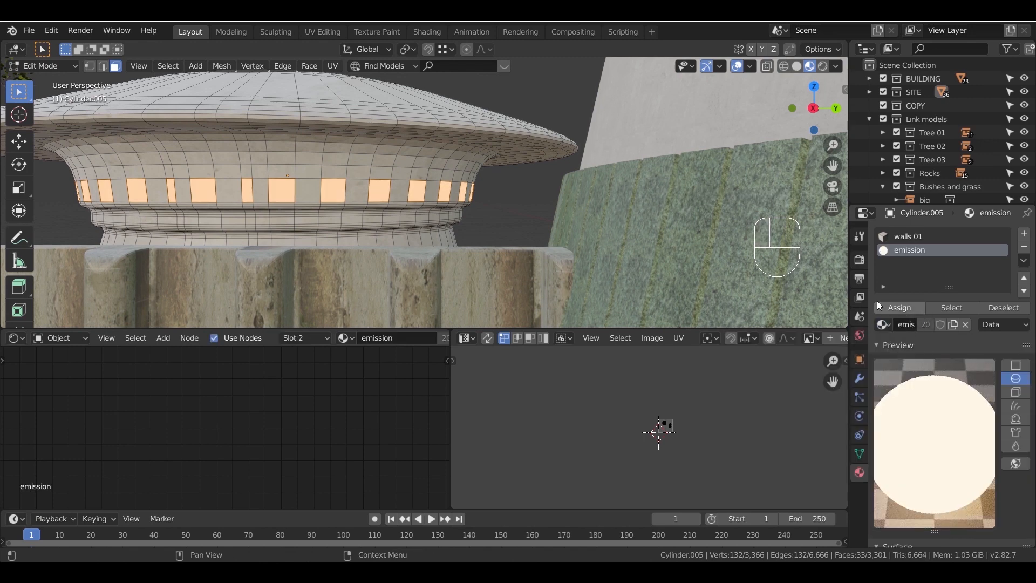
Extrude the glowing window faces 0.1 m inward along their normals and leave mesh editing
{"action": "right_click", "coordinate": [372, 193]}
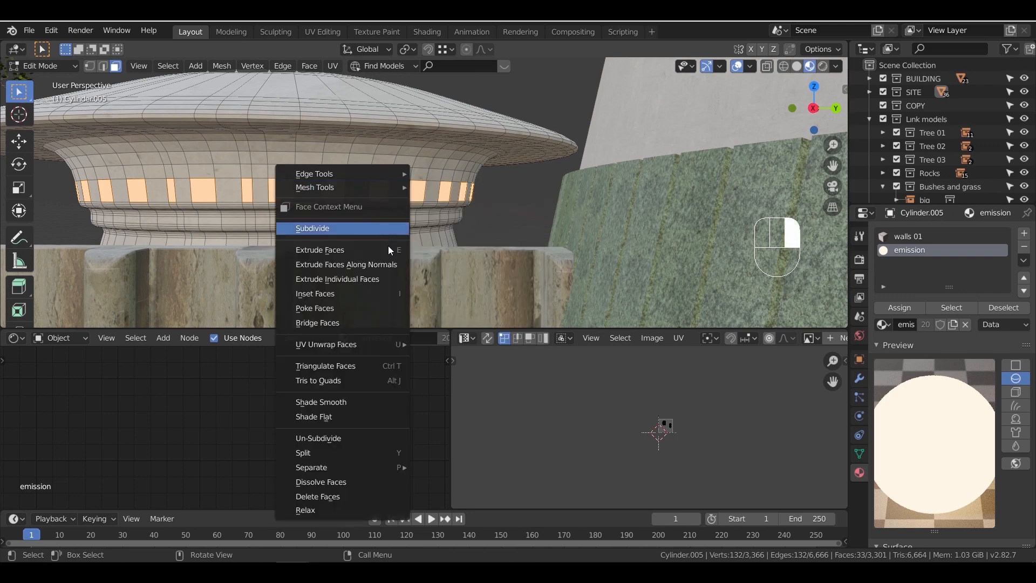
{"action": "left_click", "coordinate": [382, 264]}
{"action": "left_click", "coordinate": [383, 264]}
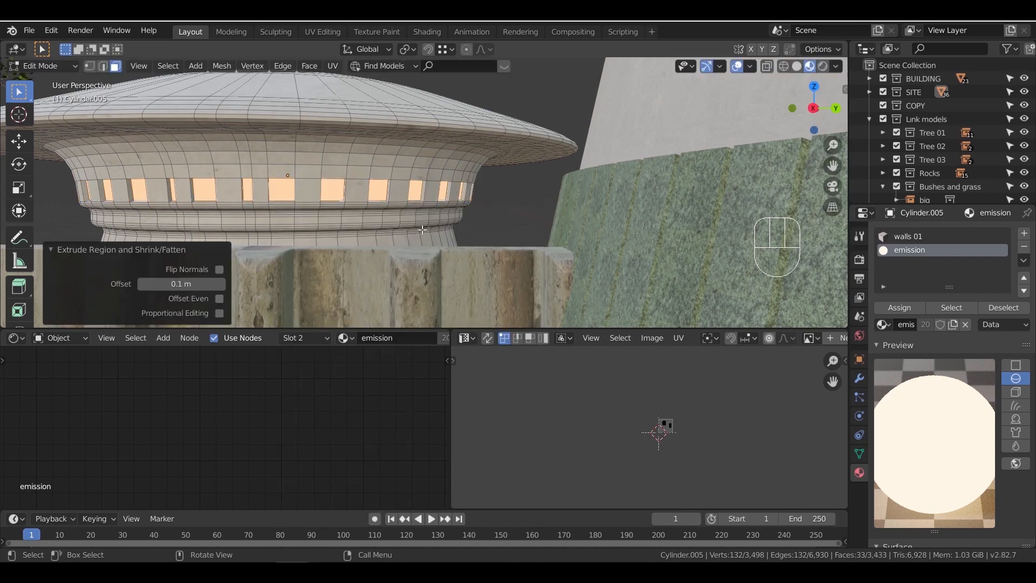
{"action": "key", "text": "Tab"}
Apply the main building's walls 01 material to the untextured side structure on the building's opposite side
{"action": "middle_click_drag", "start_coordinate": [426, 226], "coordinate": [372, 256]}
{"action": "scroll", "coordinate": [368, 232], "scroll_direction": "down", "scroll_amount": 7}
{"action": "middle_click_drag", "start_coordinate": [464, 245], "coordinate": [406, 224], "text": "shift"}
{"action": "scroll", "coordinate": [406, 221], "scroll_direction": "down", "scroll_amount": 4}
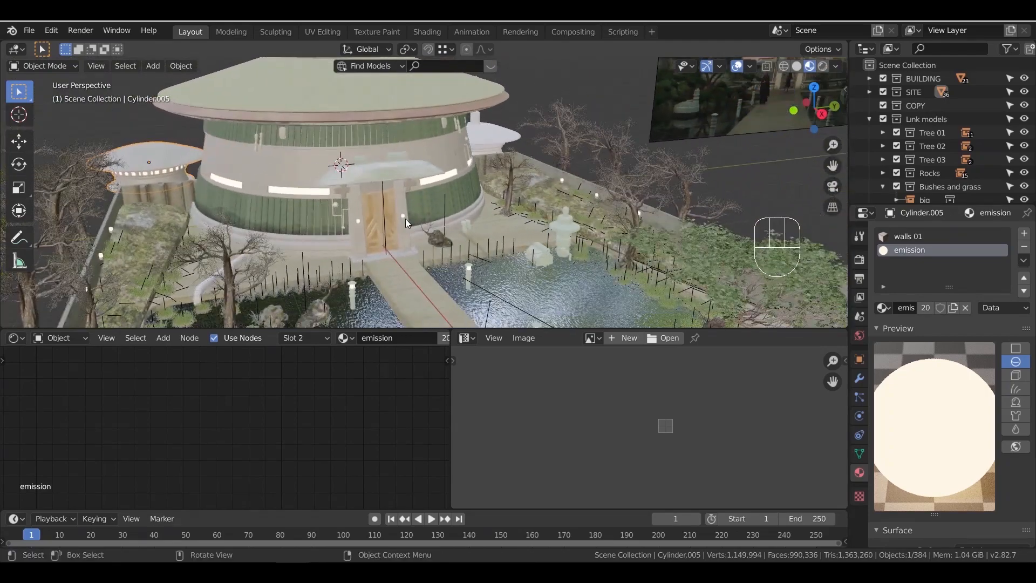
{"action": "middle_click_drag", "start_coordinate": [534, 173], "coordinate": [464, 176]}
{"action": "scroll", "coordinate": [464, 176], "scroll_direction": "up", "scroll_amount": 6}
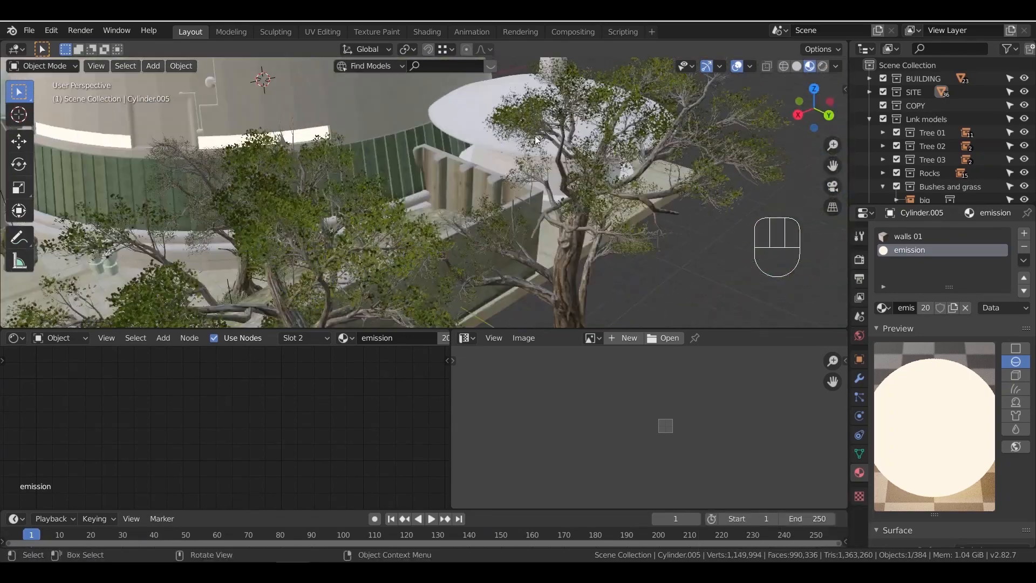
{"action": "middle_click_drag", "start_coordinate": [538, 135], "coordinate": [467, 202], "text": "shift"}
{"action": "scroll", "coordinate": [467, 202], "scroll_direction": "up", "scroll_amount": 3}
{"action": "left_click", "coordinate": [399, 184]}
{"action": "left_click", "coordinate": [198, 146]}
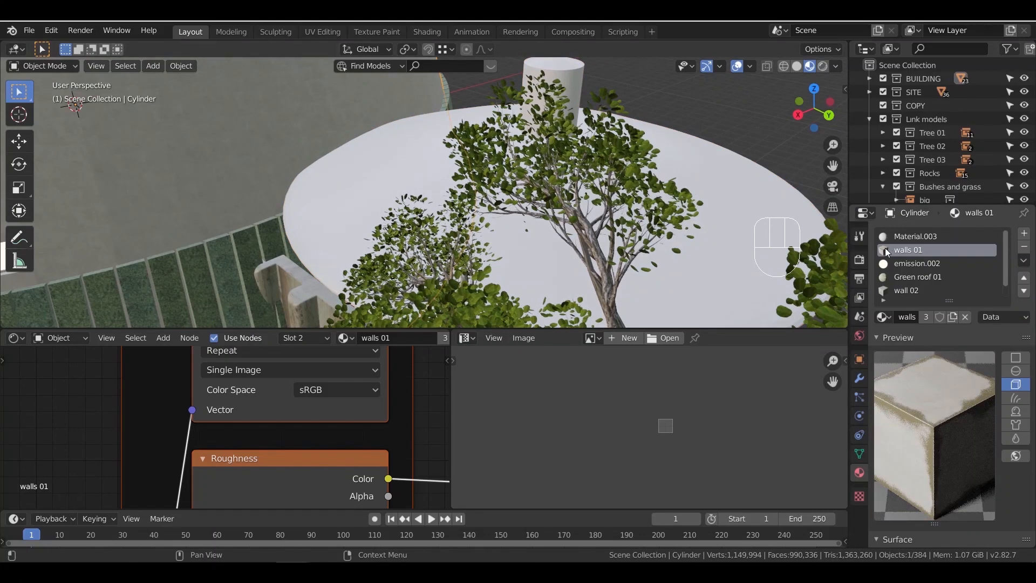
{"action": "left_click_drag", "start_coordinate": [863, 318], "coordinate": [381, 185]}
Unwrap the second side structure's whole mesh with Smart UV Project at an angle limit of 66 and leave mesh editing
{"action": "middle_click_drag", "start_coordinate": [600, 125], "coordinate": [515, 246], "text": "shift"}
{"action": "key", "text": "Tab"}
{"action": "key", "text": "Tab"}
{"action": "left_click", "coordinate": [551, 259]}
{"action": "key", "text": "Tab"}
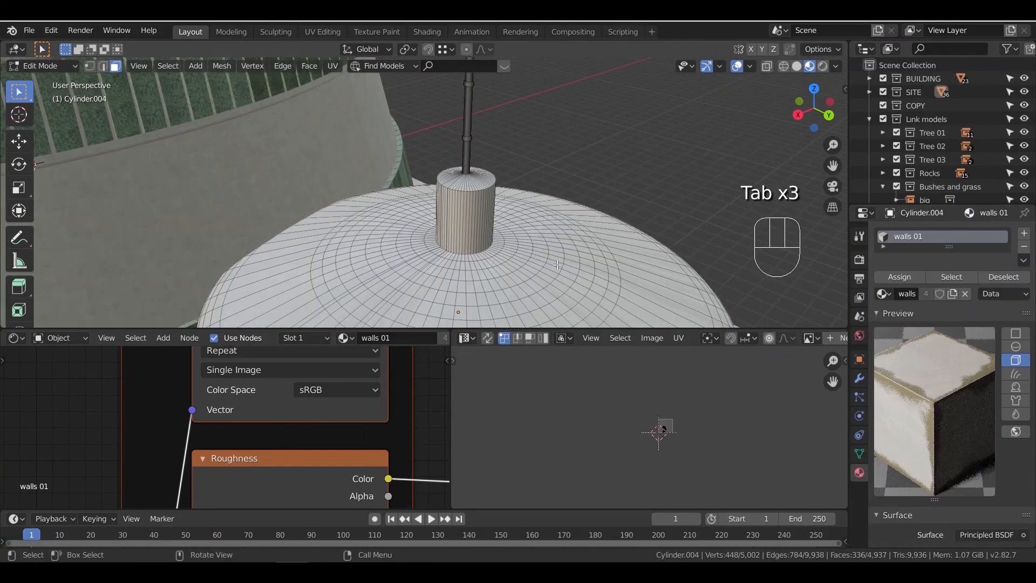
{"action": "key", "text": "u"}
{"action": "key", "text": "Escape"}
{"action": "key", "text": "a"}
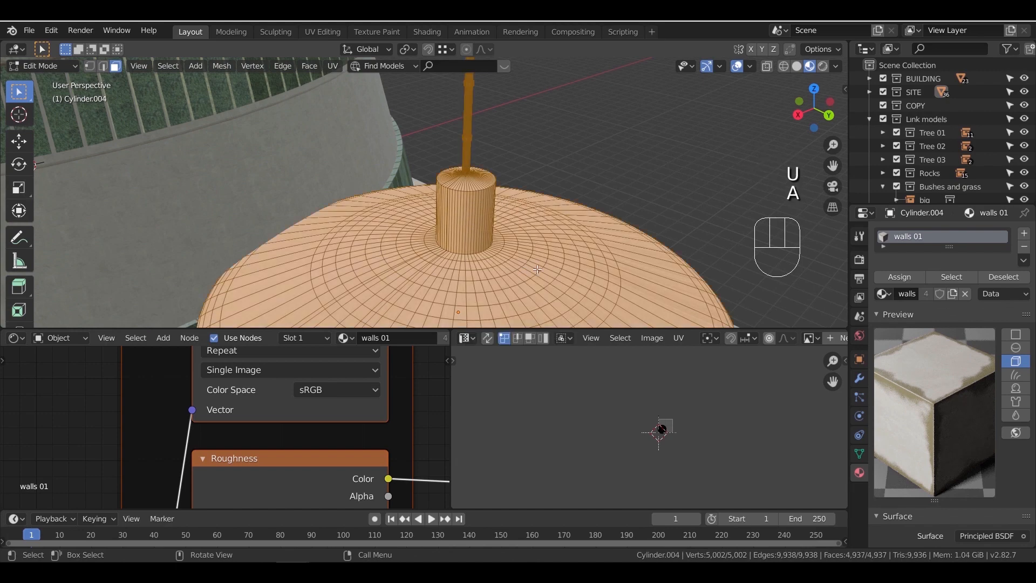
{"action": "key", "text": "u"}
{"action": "left_click", "coordinate": [536, 269]}
{"action": "left_click", "coordinate": [531, 366]}
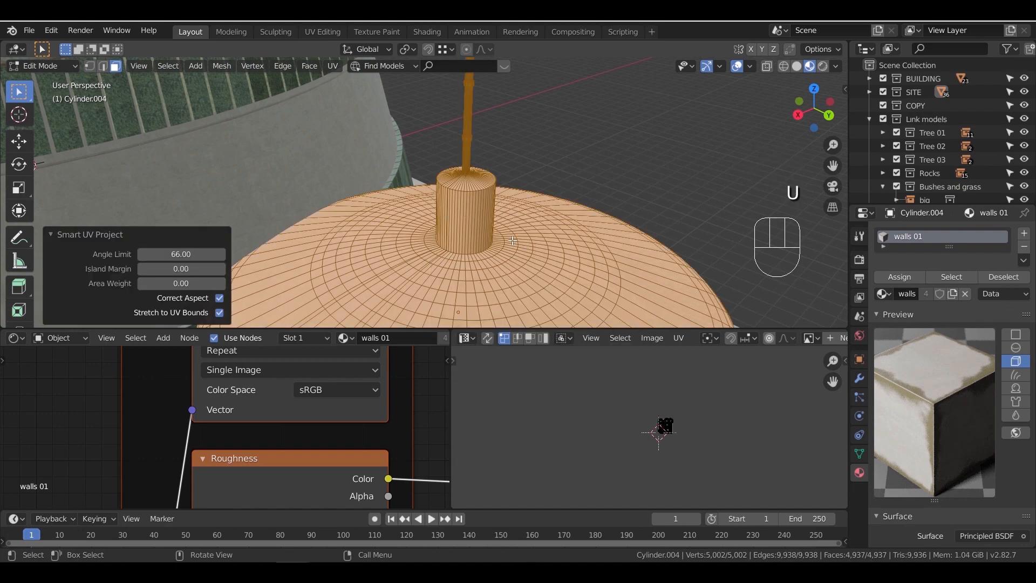
{"action": "key", "text": "Tab"}
Examine the scene through the camera in rendered shading
{"action": "scroll", "coordinate": [510, 239], "scroll_direction": "down", "scroll_amount": 4}
{"action": "middle_click_drag", "start_coordinate": [510, 240], "coordinate": [582, 215]}
{"action": "scroll", "coordinate": [561, 226], "scroll_direction": "down", "scroll_amount": 2}
{"action": "middle_click_drag", "start_coordinate": [521, 256], "coordinate": [519, 118], "text": "shift"}
{"action": "scroll", "coordinate": [517, 123], "scroll_direction": "down", "scroll_amount": 5}
{"action": "mouse_move", "coordinate": [499, 168]}
{"action": "middle_mouse_down"}
{"action": "mouse_move", "coordinate": [488, 186]}
{"action": "mouse_move", "coordinate": [531, 172]}
{"action": "mouse_move", "coordinate": [492, 186]}
{"action": "middle_mouse_up"}
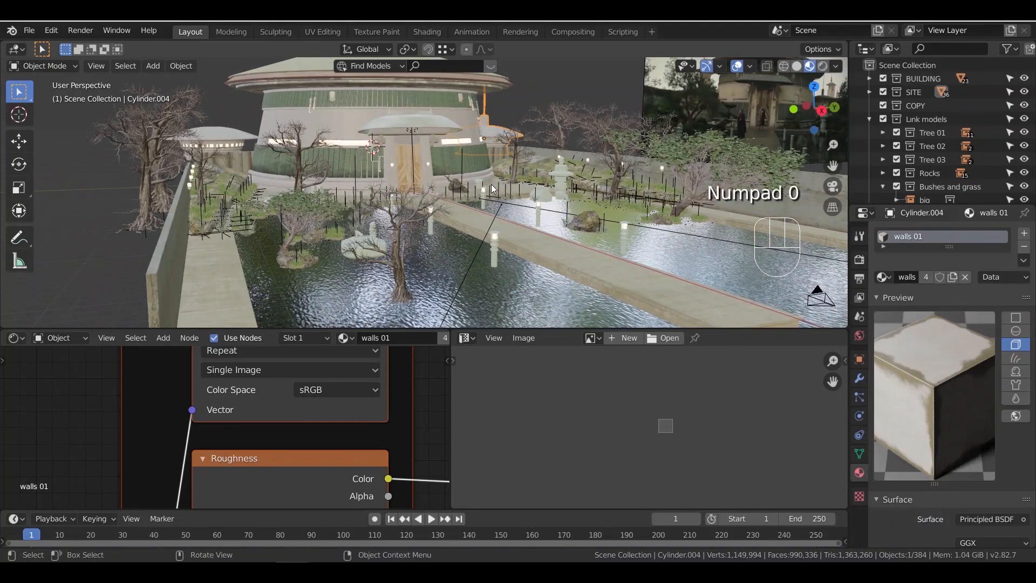
{"action": "key", "text": "KP_0"}
{"action": "left_click", "coordinate": [823, 67]}
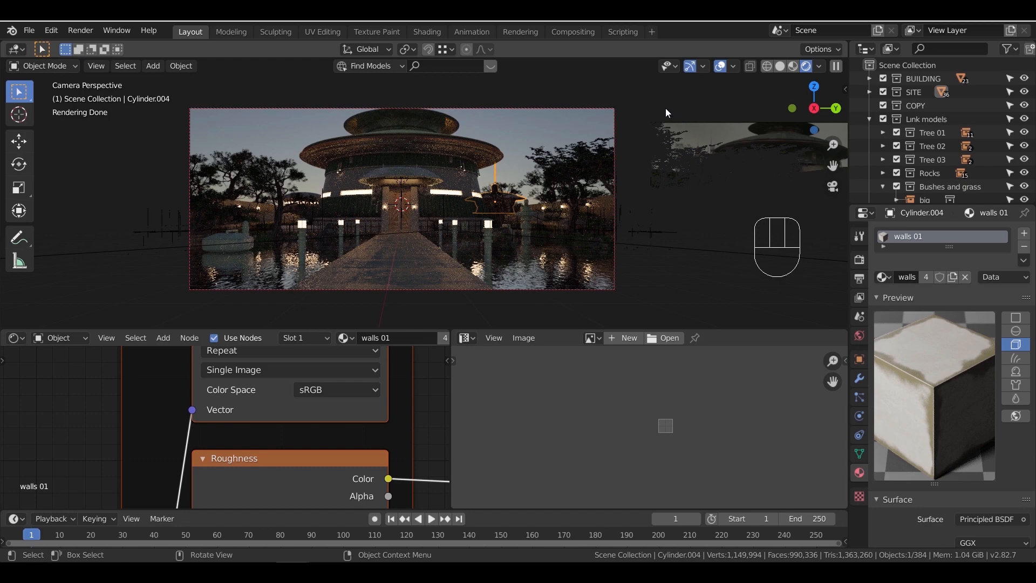
Compare the rendered camera view with the three area lights in the Lights collection hidden and shown again
{"action": "scroll", "coordinate": [959, 162], "scroll_direction": "down", "scroll_amount": 3}
{"action": "left_click", "coordinate": [883, 121]}
{"action": "left_click", "coordinate": [869, 164]}
{"action": "scroll", "coordinate": [950, 166], "scroll_direction": "down", "scroll_amount": 2}
{"action": "left_click_drag", "start_coordinate": [1025, 164], "coordinate": [1026, 152]}
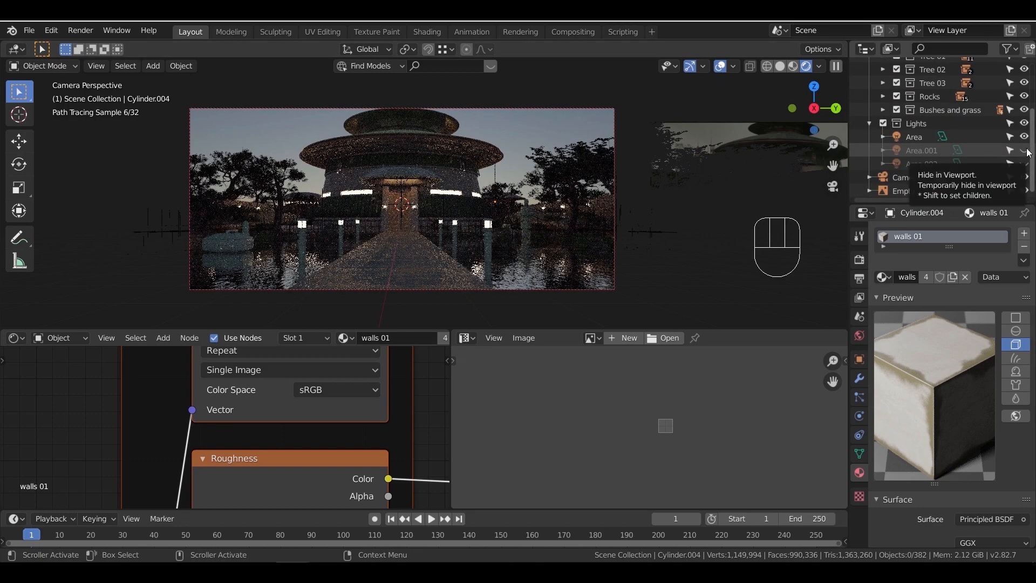
{"action": "left_click", "coordinate": [1025, 137]}
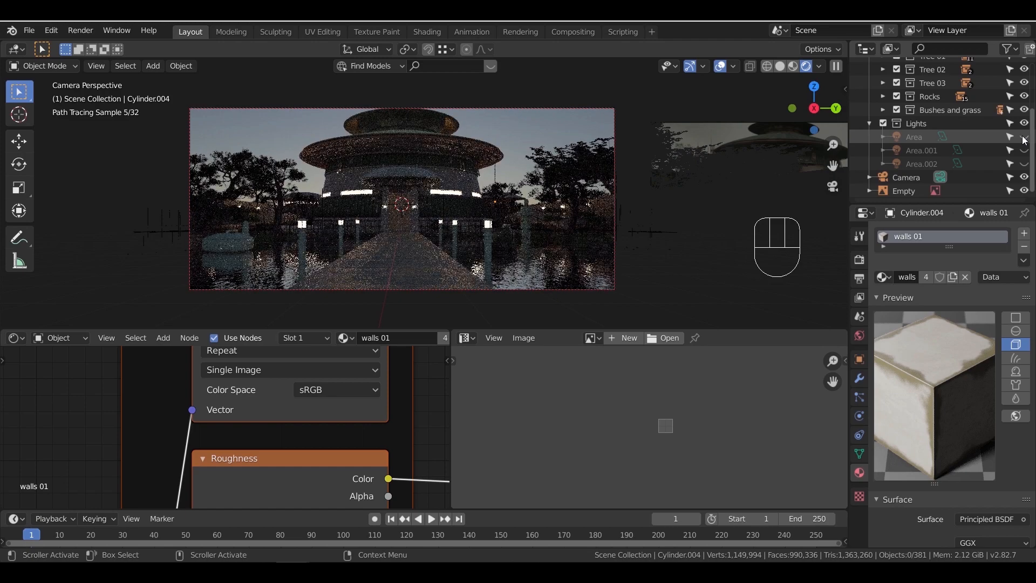
{"action": "left_click_drag", "start_coordinate": [1024, 138], "coordinate": [1025, 164]}
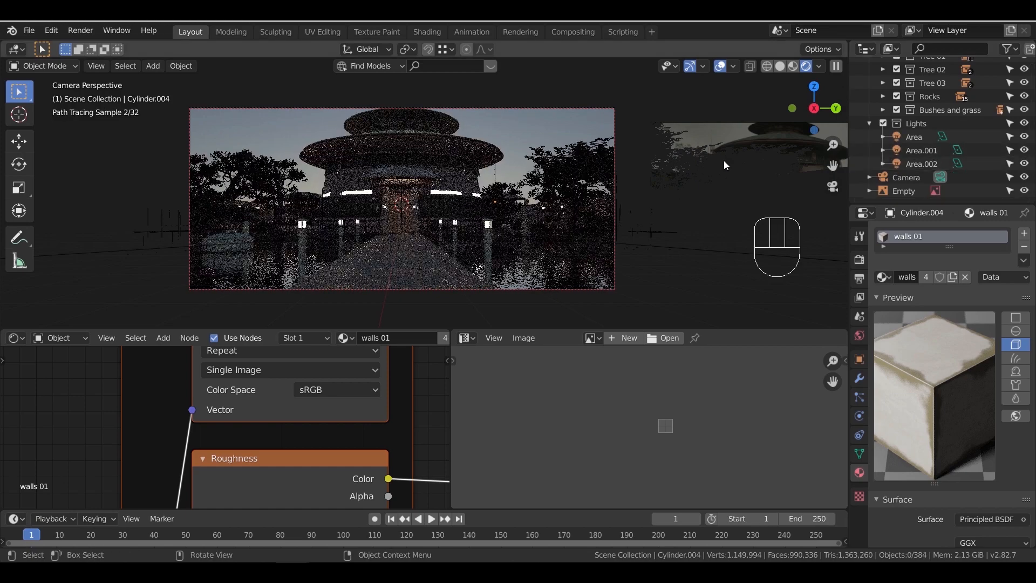
Leave rendered shading and open the main building's mesh for editing near the strip windows beside the entrance
{"action": "left_click", "coordinate": [698, 156]}
{"action": "left_click", "coordinate": [649, 120]}
{"action": "left_click", "coordinate": [777, 69]}
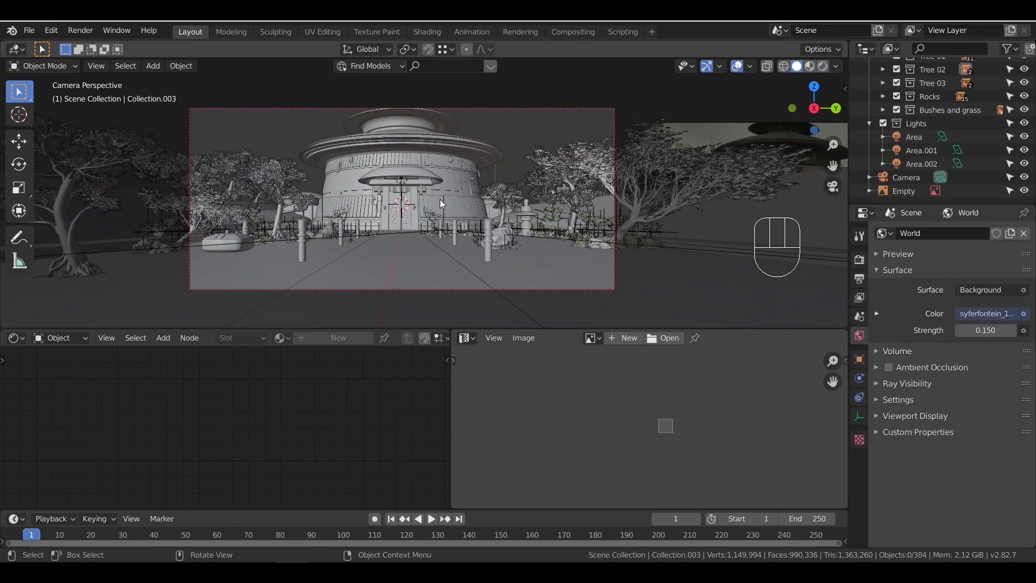
{"action": "middle_click_drag", "start_coordinate": [502, 183], "coordinate": [507, 201]}
{"action": "scroll", "coordinate": [507, 201], "scroll_direction": "up", "scroll_amount": 5}
{"action": "left_click", "coordinate": [568, 199]}
{"action": "key", "text": "z"}
{"action": "left_click", "coordinate": [491, 202]}
{"action": "key", "text": "z"}
{"action": "left_click", "coordinate": [667, 203]}
{"action": "middle_click_drag", "start_coordinate": [669, 205], "coordinate": [510, 205]}
{"action": "key", "text": "Tab"}
{"action": "scroll", "coordinate": [511, 217], "scroll_direction": "up", "scroll_amount": 5}
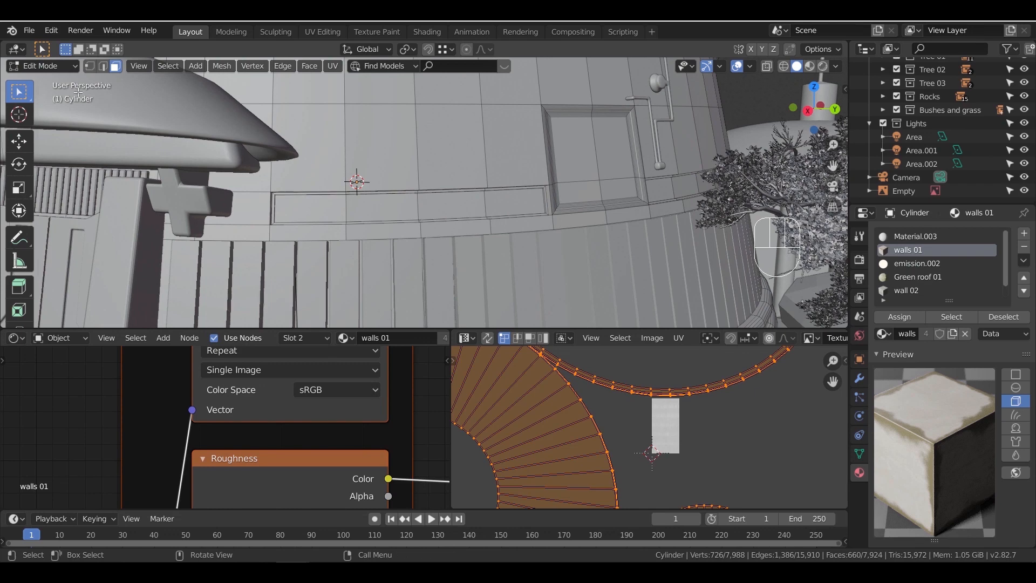
In material preview shading, clear the mesh selection and select all faces that use the emission.002 material
{"action": "key", "text": "z"}
{"action": "left_click", "coordinate": [410, 259]}
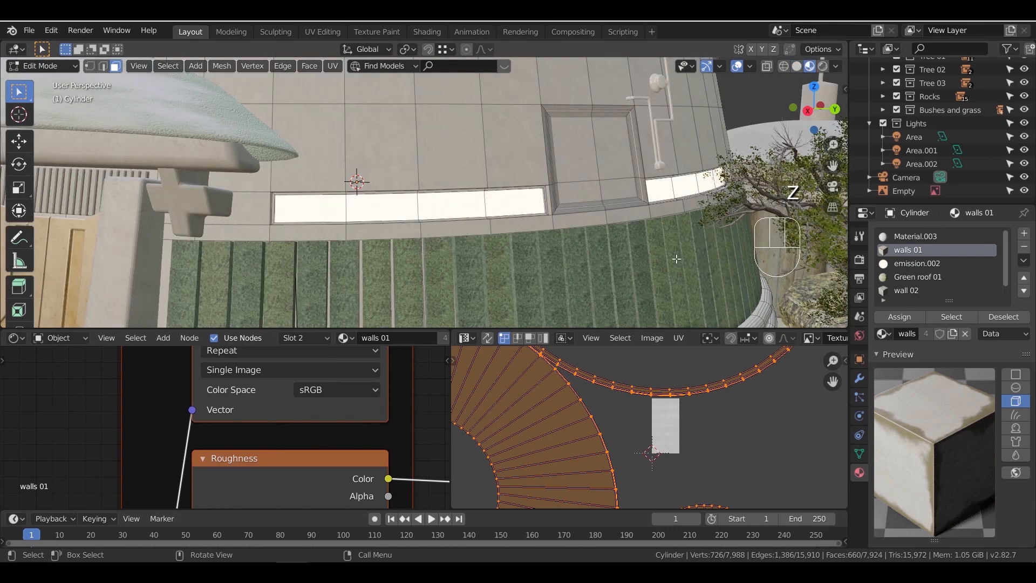
{"action": "left_click", "coordinate": [912, 263]}
{"action": "key", "text": "Tab"}
{"action": "key", "text": "Tab"}
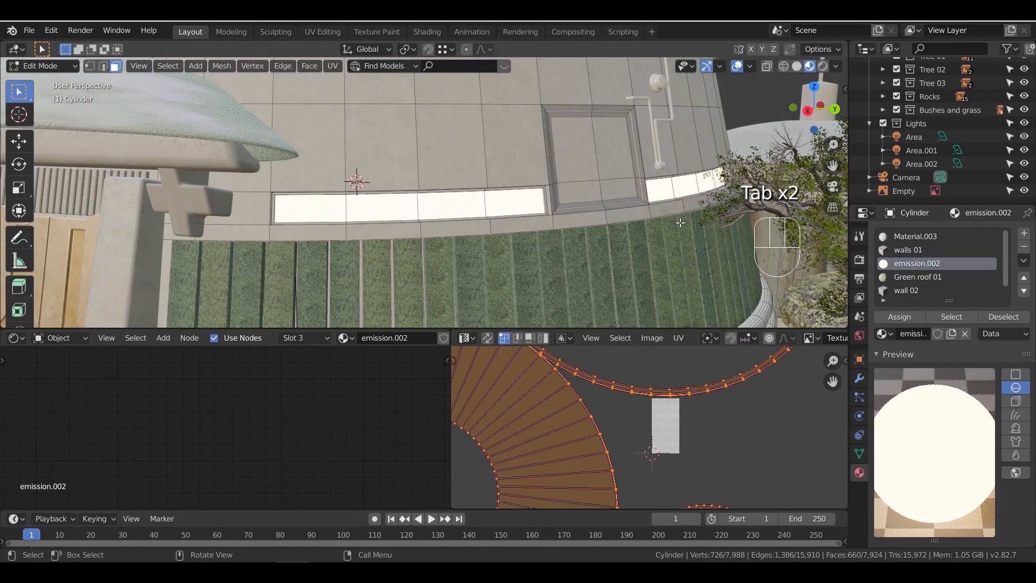
{"action": "left_click", "coordinate": [168, 66]}
{"action": "left_click", "coordinate": [184, 96]}
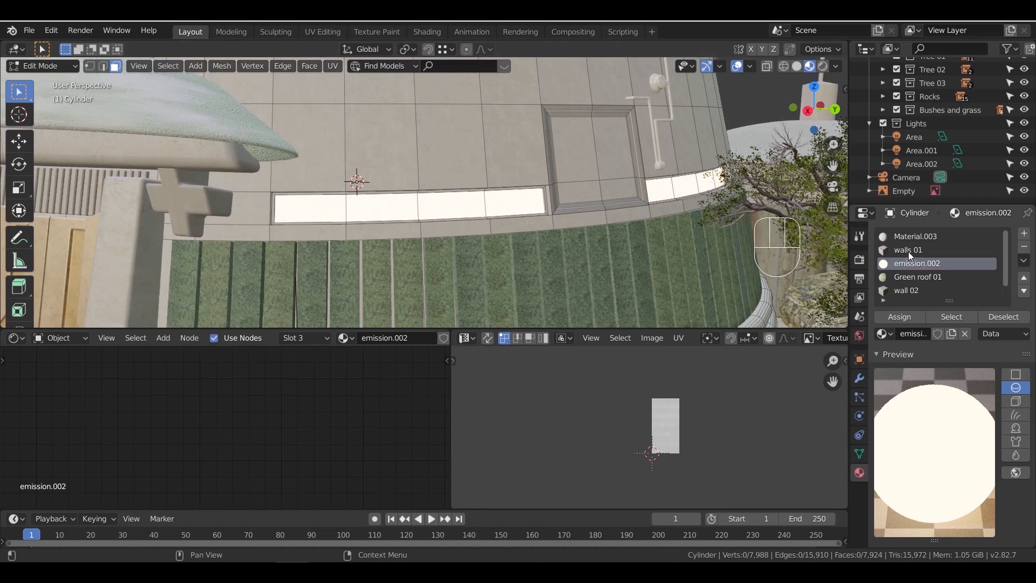
{"action": "left_click", "coordinate": [937, 315]}
{"action": "scroll", "coordinate": [582, 232], "scroll_direction": "up", "scroll_amount": 3}
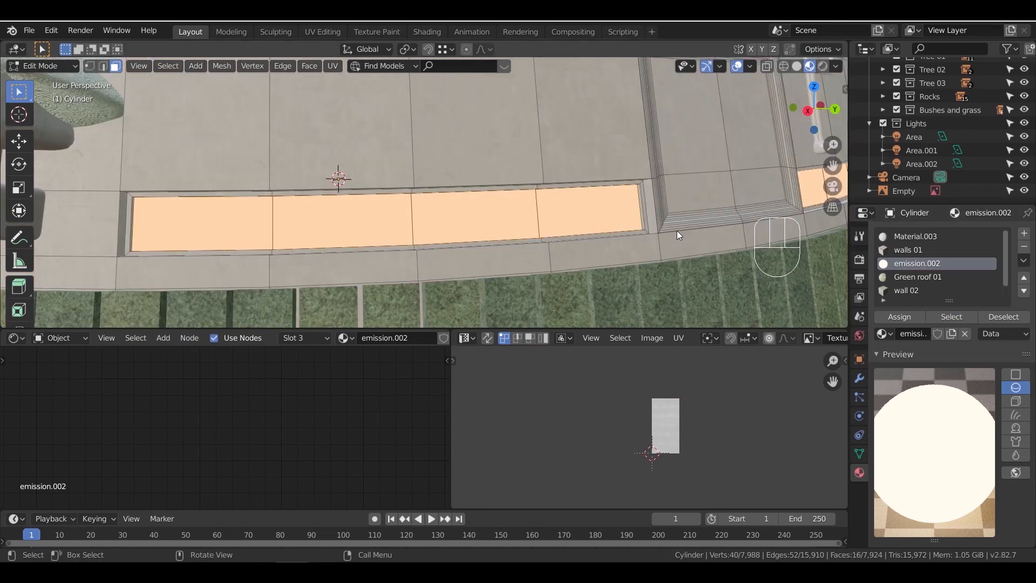
Inset the glowing strip window faces by about 0.084 m and extrude them about 0.089 m inward along their normals
{"action": "key", "text": "i"}
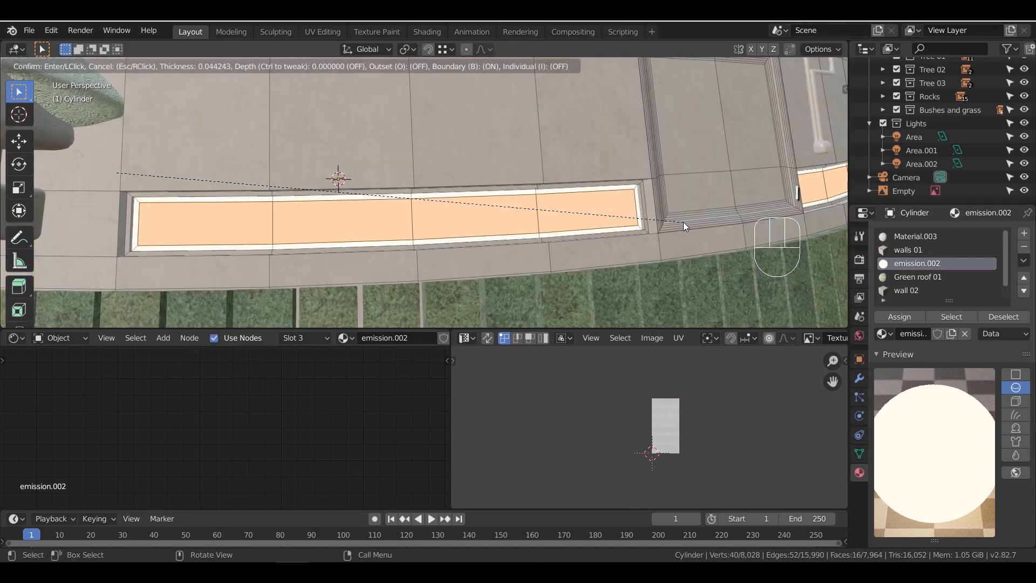
{"action": "left_click", "coordinate": [681, 222]}
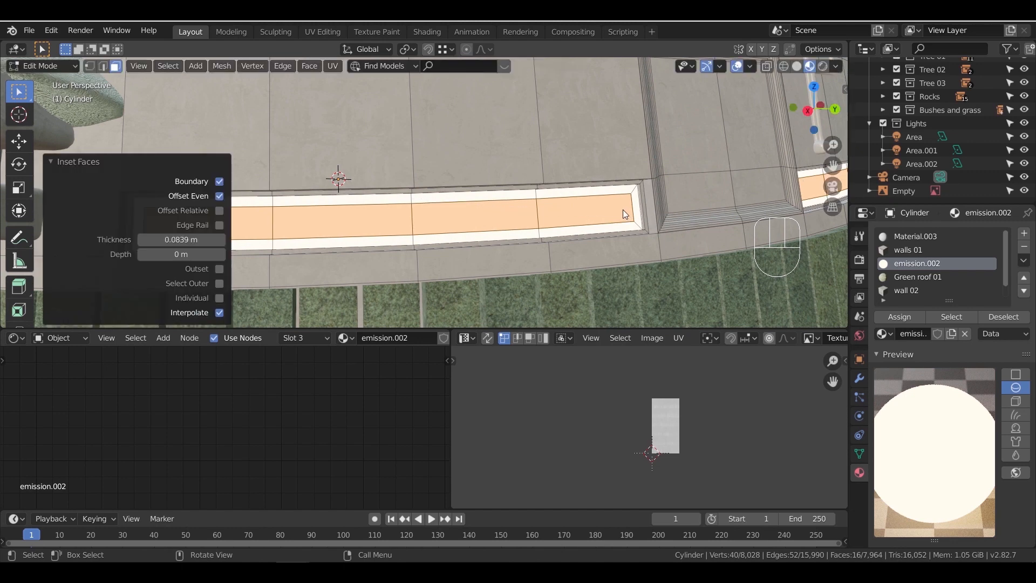
{"action": "right_click", "coordinate": [624, 214]}
{"action": "left_click", "coordinate": [623, 213]}
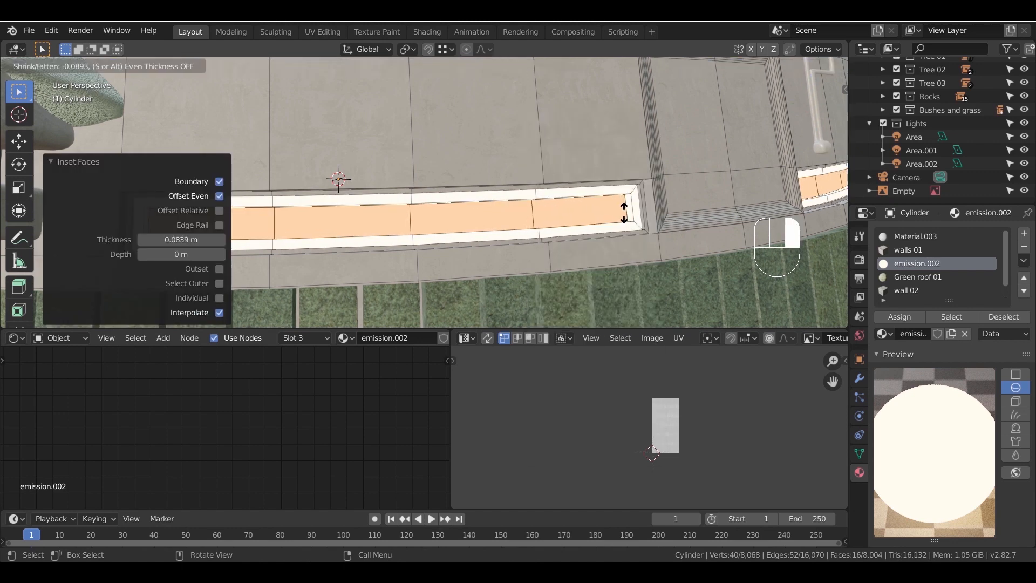
{"action": "left_click", "coordinate": [624, 213]}
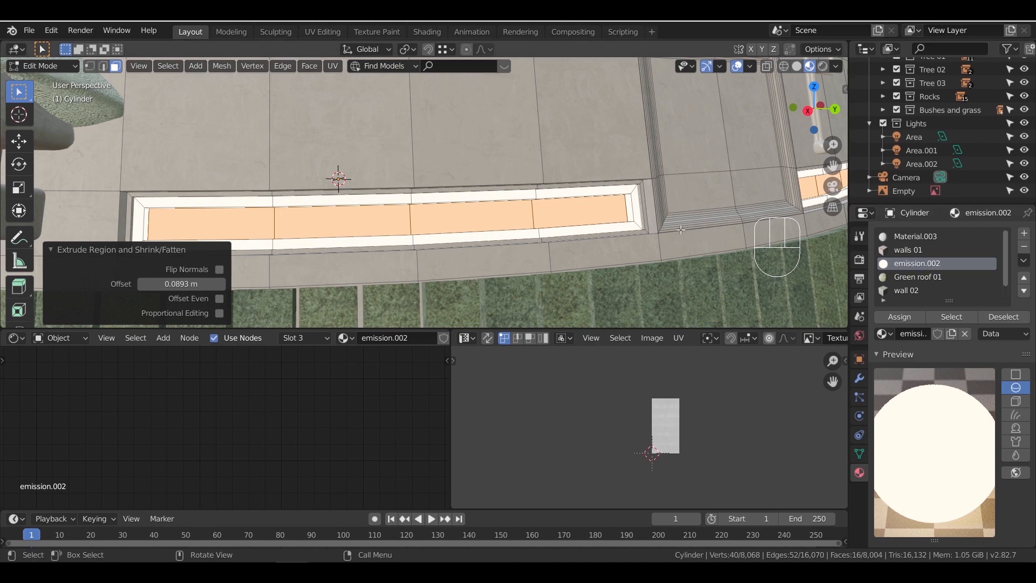
Grow the selection twice to include the window frames and circle-deselect the inner pane faces of the first two strip windows
{"action": "key", "text": "ctrl+KP_Add"}
{"action": "key", "text": "ctrl+KP_Add"}
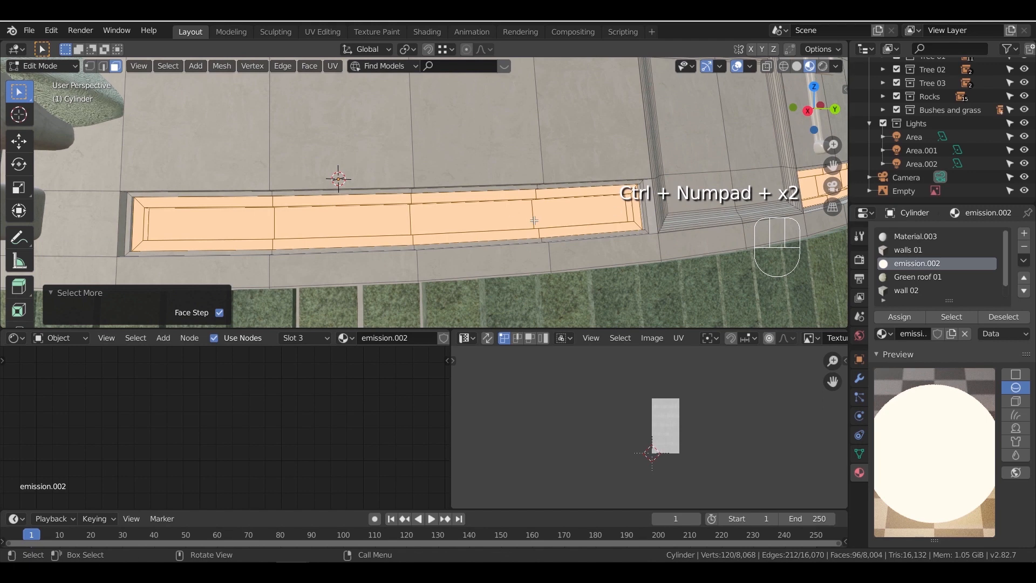
{"action": "left_click_drag", "start_coordinate": [31, 98], "coordinate": [99, 147]}
{"action": "left_click_drag", "start_coordinate": [545, 210], "coordinate": [278, 227], "text": "ctrl"}
{"action": "middle_click_drag", "start_coordinate": [277, 227], "coordinate": [463, 208]}
{"action": "scroll", "coordinate": [462, 216], "scroll_direction": "up", "scroll_amount": 6}
{"action": "middle_click_drag", "start_coordinate": [462, 254], "coordinate": [468, 267], "text": "shift"}
{"action": "left_click_drag", "start_coordinate": [468, 267], "coordinate": [75, 317], "text": "ctrl"}
Circle-deselect the inner pane faces of the third strip window, leaving its frame faces in the selection
{"action": "scroll", "coordinate": [551, 199], "scroll_direction": "down", "scroll_amount": 4}
{"action": "middle_click_drag", "start_coordinate": [550, 199], "coordinate": [607, 203]}
{"action": "scroll", "coordinate": [607, 203], "scroll_direction": "down", "scroll_amount": 2}
{"action": "middle_click_drag", "start_coordinate": [535, 236], "coordinate": [453, 248], "text": "shift"}
{"action": "scroll", "coordinate": [454, 247], "scroll_direction": "up", "scroll_amount": 7}
{"action": "left_click_drag", "start_coordinate": [780, 168], "coordinate": [528, 167], "text": "ctrl"}
{"action": "key", "text": "Escape"}
{"action": "key", "text": "ctrl+z"}
{"action": "left_click_drag", "start_coordinate": [659, 167], "coordinate": [526, 167], "text": "ctrl"}
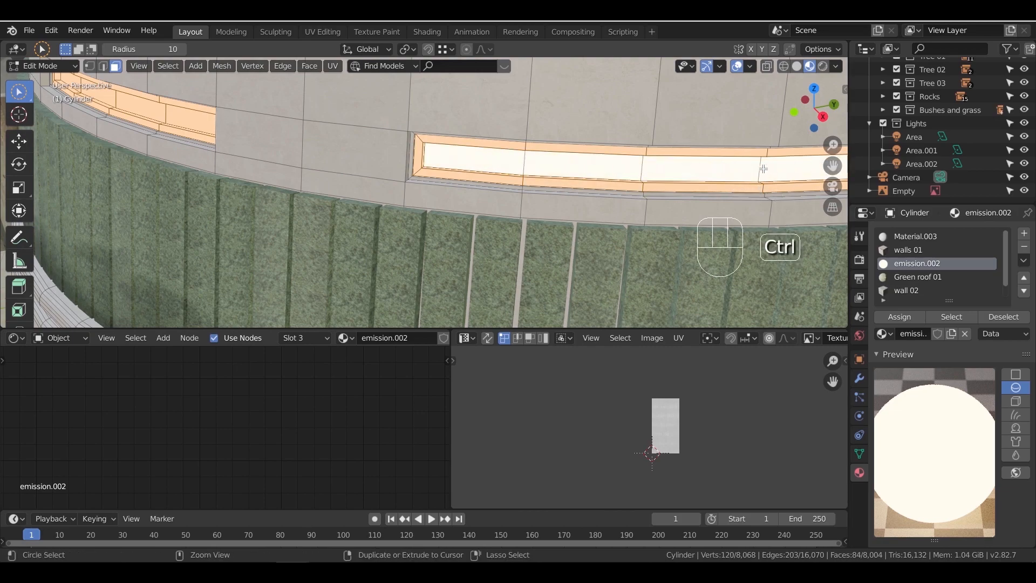
Deselect the inner pane faces of the remaining strip window around the wall, keeping its frame faces selected
{"action": "scroll", "coordinate": [764, 169], "scroll_direction": "down", "scroll_amount": 6}
{"action": "middle_click_drag", "start_coordinate": [763, 169], "coordinate": [508, 214]}
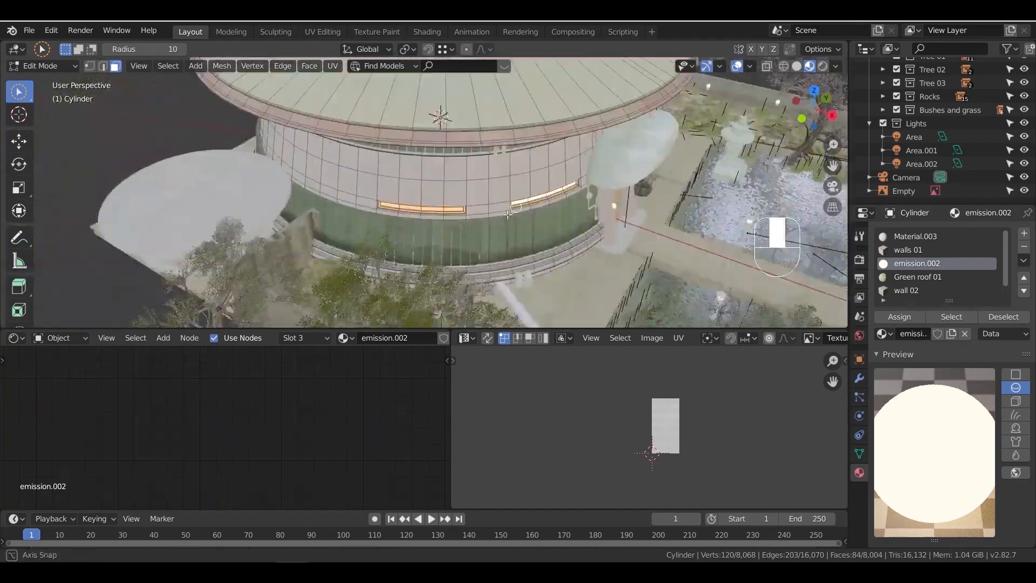
{"action": "scroll", "coordinate": [508, 214], "scroll_direction": "up", "scroll_amount": 10}
{"action": "key", "text": "c"}
{"action": "mouse_move", "coordinate": [436, 193]}
{"action": "left_mouse_down", "text": "ctrl"}
{"action": "mouse_move", "coordinate": [136, 171]}
{"action": "mouse_move", "coordinate": [394, 184]}
{"action": "mouse_move", "coordinate": [296, 191]}
{"action": "left_mouse_up", "text": "ctrl"}
{"action": "key", "text": "ctrl+z"}
{"action": "scroll", "coordinate": [295, 191], "scroll_direction": "down", "scroll_amount": 7}
{"action": "middle_click_drag", "start_coordinate": [420, 183], "coordinate": [374, 181]}
{"action": "scroll", "coordinate": [373, 180], "scroll_direction": "up", "scroll_amount": 9}
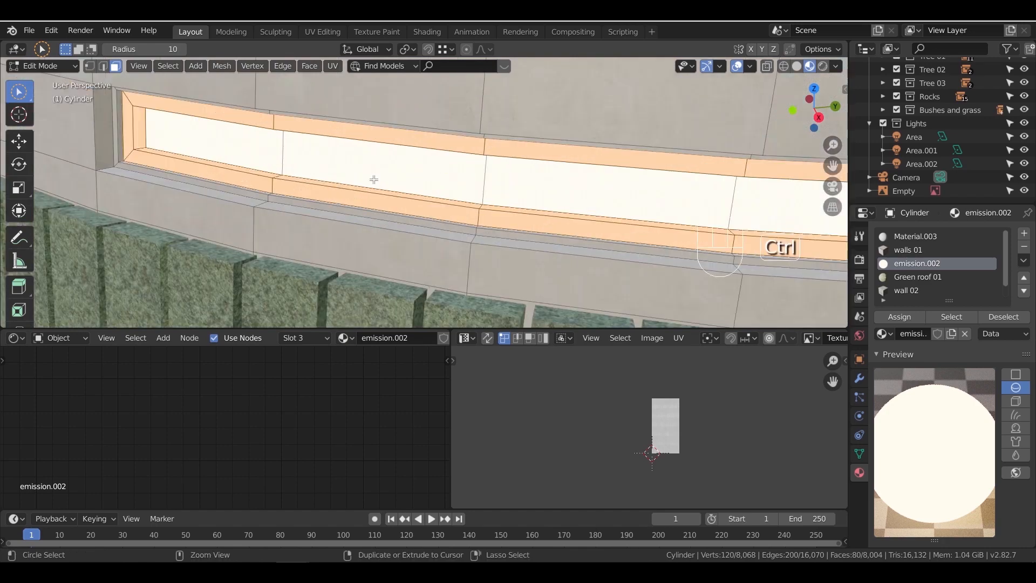
Bevel the selected strip window frame faces by about 0.03 m with 4 segments
{"action": "key", "text": "ctrl+b"}
{"action": "scroll", "coordinate": [372, 182], "scroll_direction": "up", "scroll_amount": 3}
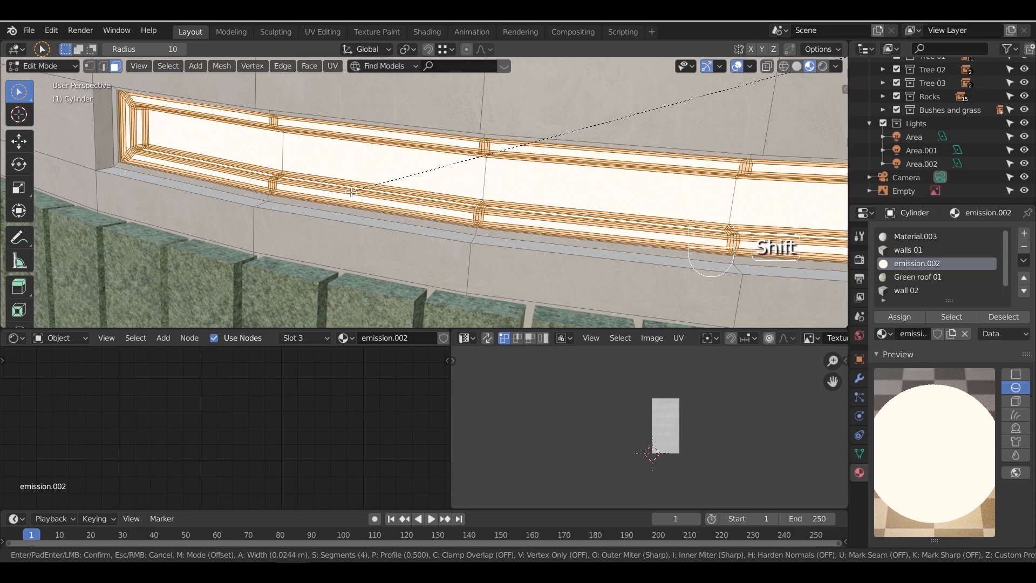
{"action": "left_click", "coordinate": [351, 192]}
{"action": "scroll", "coordinate": [373, 187], "scroll_direction": "down", "scroll_amount": 8}
{"action": "scroll", "coordinate": [426, 194], "scroll_direction": "up", "scroll_amount": 8}
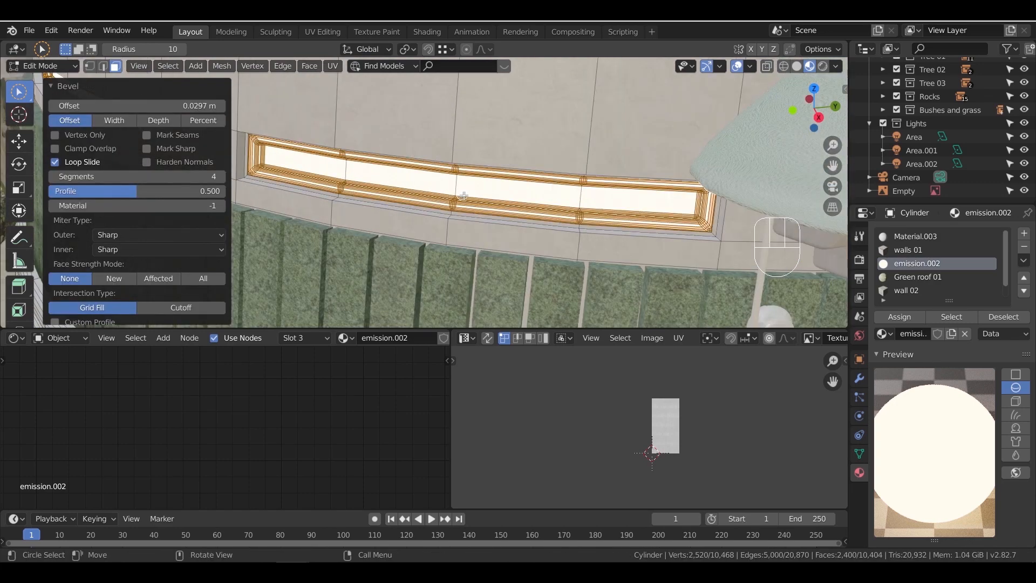
Make walls 01 the active material slot, grow the frame selection once and circle-deselect the first strip window's glowing panes
{"action": "left_click", "coordinate": [941, 251]}
{"action": "middle_click_drag", "start_coordinate": [421, 211], "coordinate": [471, 225]}
{"action": "key", "text": "Tab"}
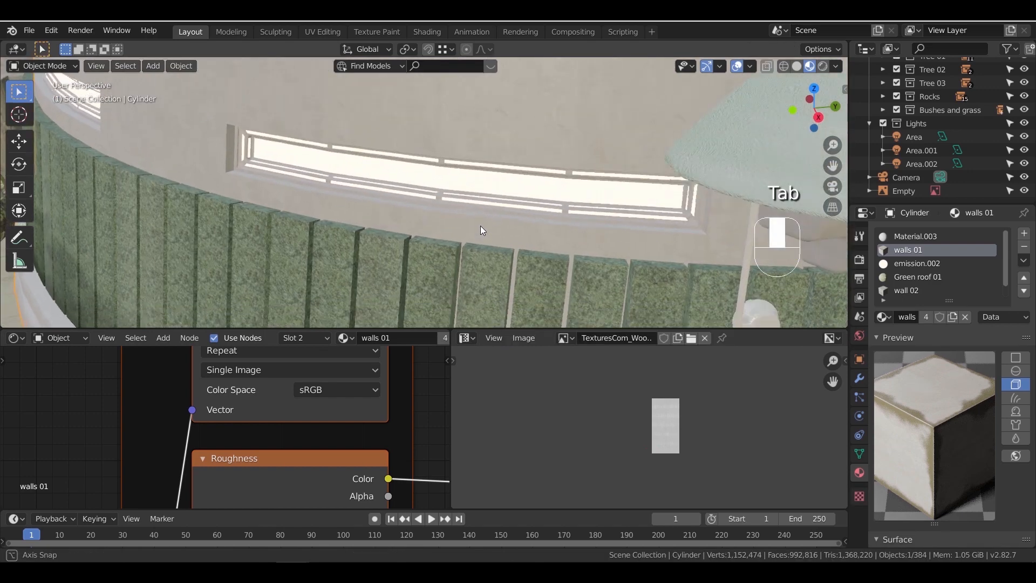
{"action": "scroll", "coordinate": [481, 226], "scroll_direction": "up", "scroll_amount": 6}
{"action": "key", "text": "Tab"}
{"action": "scroll", "coordinate": [510, 224], "scroll_direction": "down", "scroll_amount": 4}
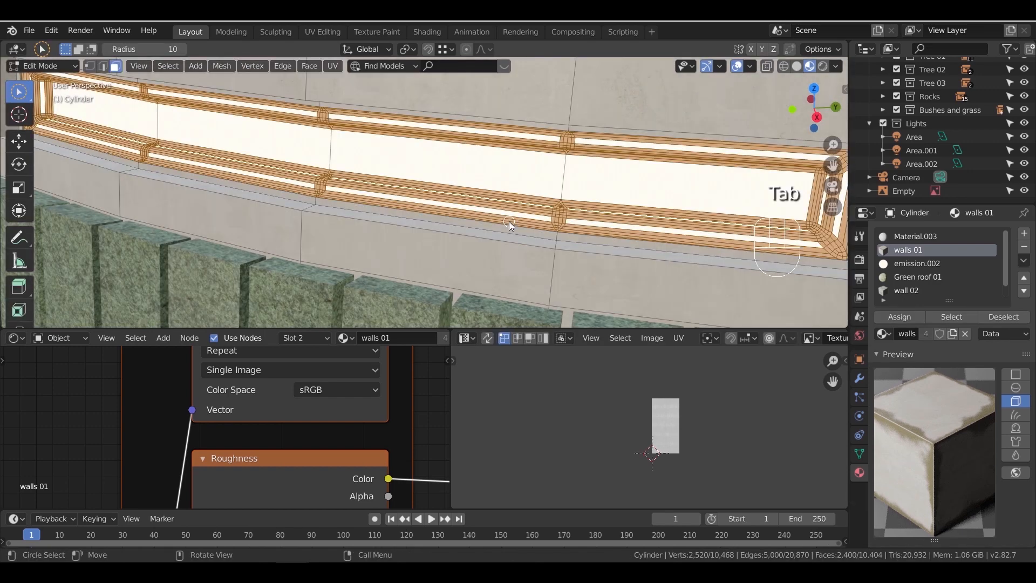
{"action": "key", "text": "ctrl+KP_Add"}
{"action": "left_click_drag", "start_coordinate": [685, 186], "coordinate": [190, 131], "text": "ctrl"}
{"action": "scroll", "coordinate": [194, 132], "scroll_direction": "down", "scroll_amount": 5}
Circle-deselect the glowing pane faces of the second strip window, redoing the stroke at closer range to keep its whole frame selected
{"action": "middle_click_drag", "start_coordinate": [237, 134], "coordinate": [387, 139]}
{"action": "scroll", "coordinate": [387, 139], "scroll_direction": "up", "scroll_amount": 2}
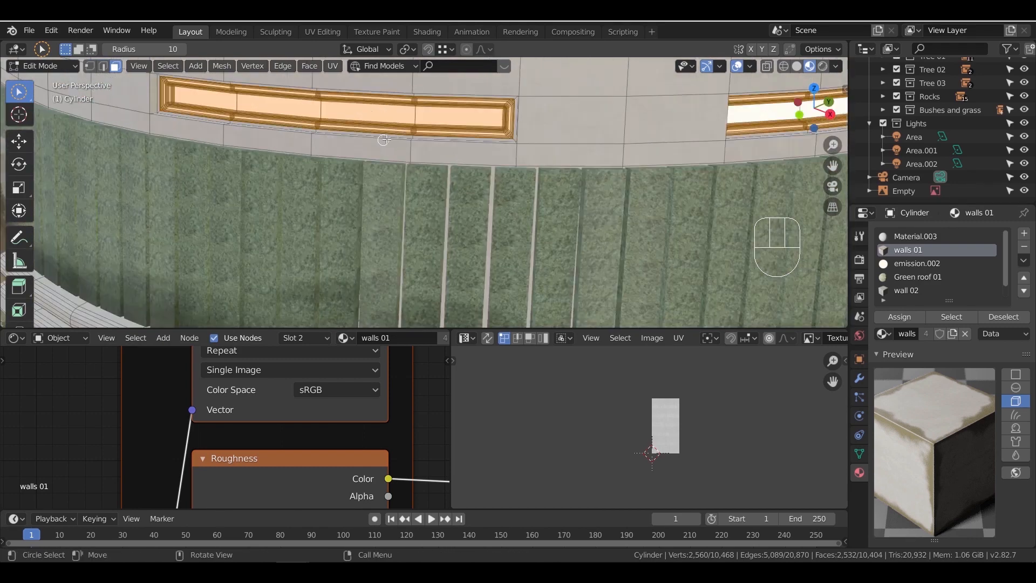
{"action": "left_click_drag", "start_coordinate": [424, 113], "coordinate": [324, 113], "text": "ctrl"}
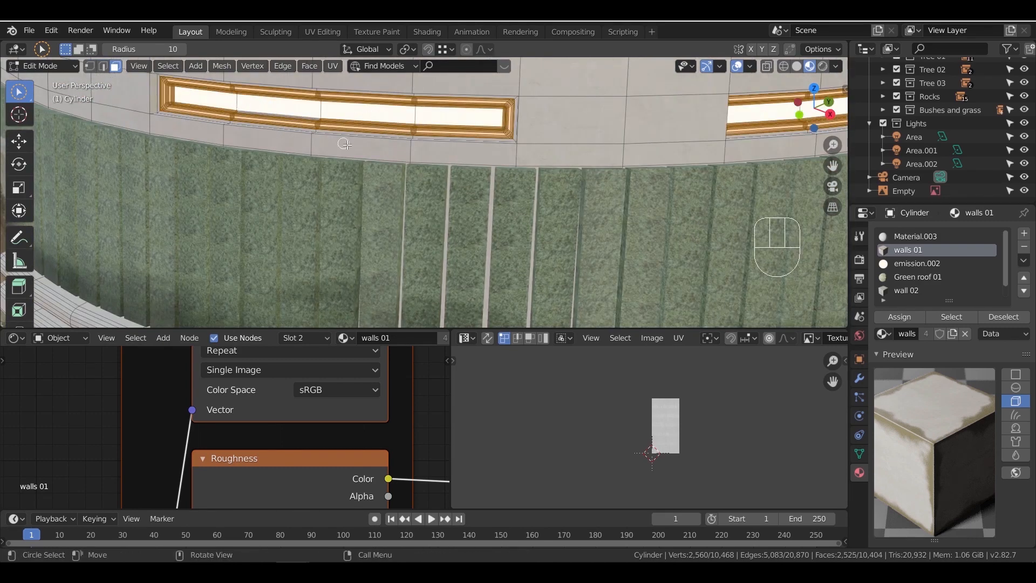
{"action": "scroll", "coordinate": [344, 144], "scroll_direction": "up", "scroll_amount": 4}
{"action": "middle_click_drag", "start_coordinate": [318, 160], "coordinate": [324, 190], "text": "shift"}
{"action": "key", "text": "ctrl+z"}
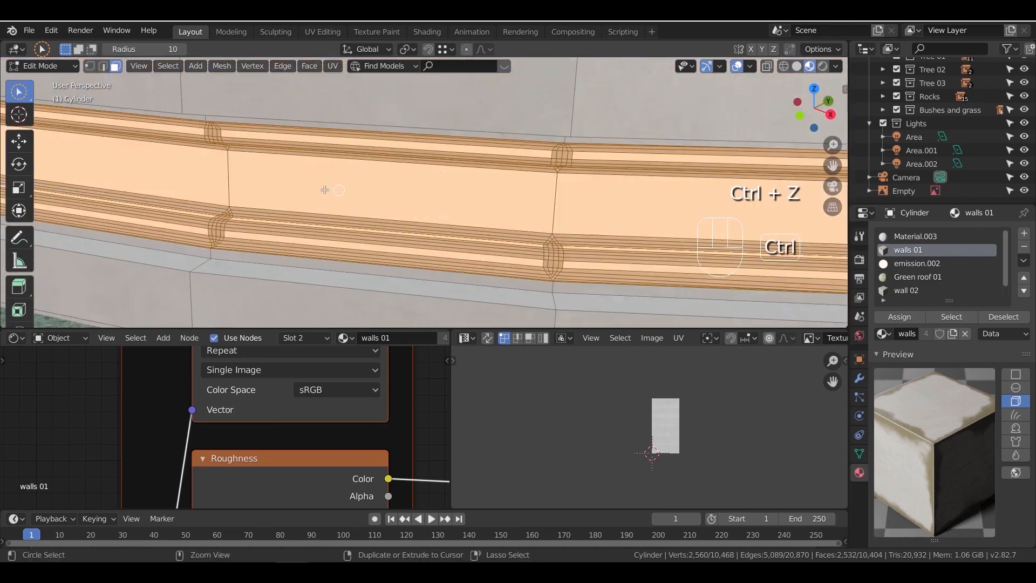
{"action": "scroll", "coordinate": [321, 188], "scroll_direction": "down", "scroll_amount": 3}
{"action": "left_click_drag", "start_coordinate": [184, 168], "coordinate": [510, 193], "text": "ctrl"}
Circle-deselect the glowing pane faces of the third strip window, between the entrance canopy and the recessed wall panel
{"action": "scroll", "coordinate": [512, 179], "scroll_direction": "down", "scroll_amount": 7}
{"action": "middle_click_drag", "start_coordinate": [515, 153], "coordinate": [478, 153]}
{"action": "middle_click_drag", "start_coordinate": [414, 142], "coordinate": [444, 153]}
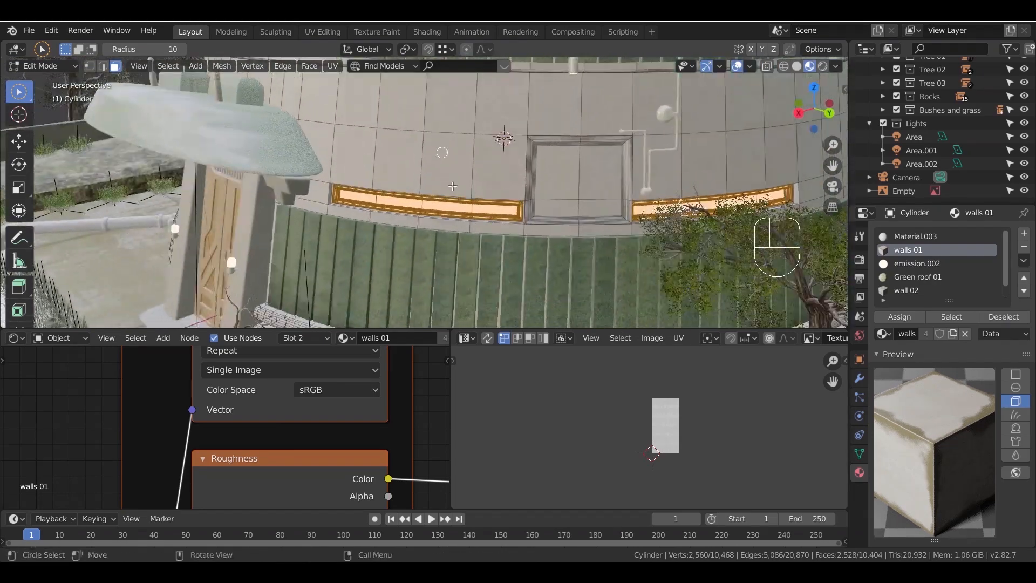
{"action": "scroll", "coordinate": [378, 175], "scroll_direction": "up", "scroll_amount": 5}
{"action": "left_click_drag", "start_coordinate": [297, 206], "coordinate": [696, 240], "text": "ctrl"}
{"action": "middle_click_drag", "start_coordinate": [696, 240], "coordinate": [455, 206]}
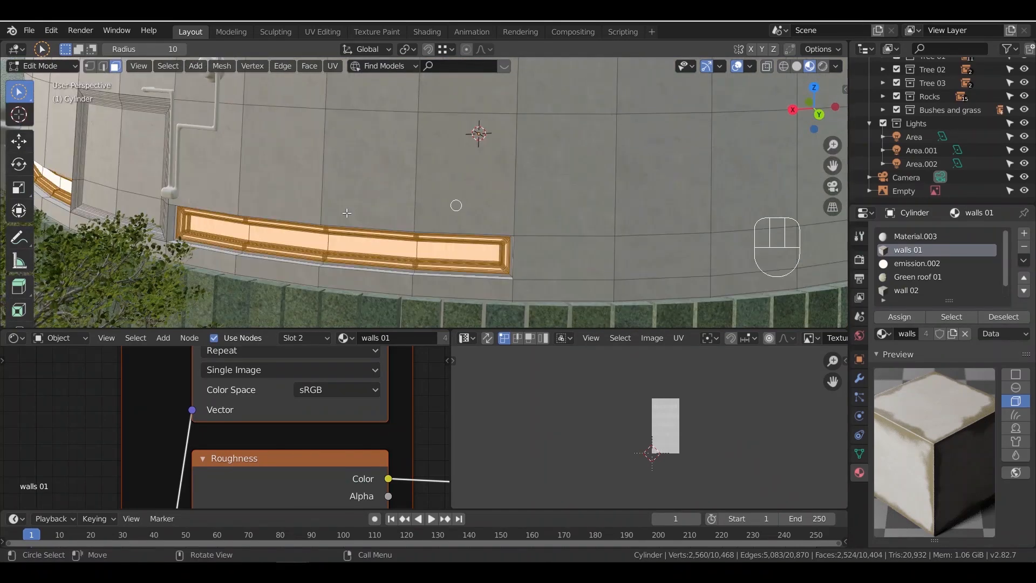
Circle-deselect the pane faces of the fourth strip window, beyond the recessed wall panel, repeating the stroke to spare the frame
{"action": "left_click_drag", "start_coordinate": [246, 233], "coordinate": [421, 250], "text": "ctrl"}
{"action": "middle_click_drag", "start_coordinate": [421, 250], "coordinate": [415, 188], "text": "shift"}
{"action": "scroll", "coordinate": [389, 234], "scroll_direction": "up", "scroll_amount": 4}
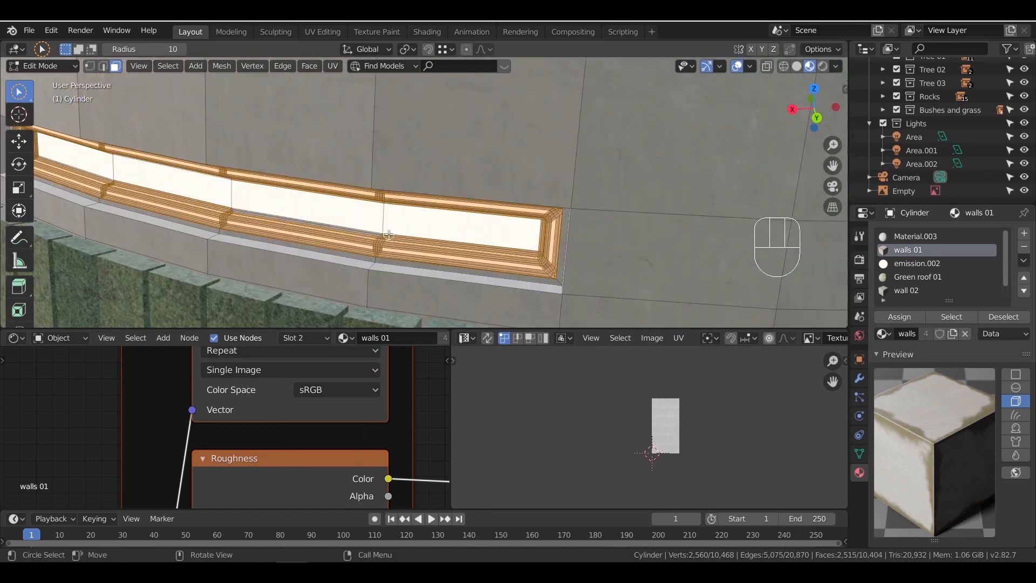
{"action": "key", "text": "ctrl+z"}
{"action": "left_click_drag", "start_coordinate": [104, 168], "coordinate": [442, 227], "text": "ctrl"}
Add all walls 01 faces to the selection, assign the walls 01 material to it and leave Edit Mode
{"action": "left_click", "coordinate": [935, 315]}
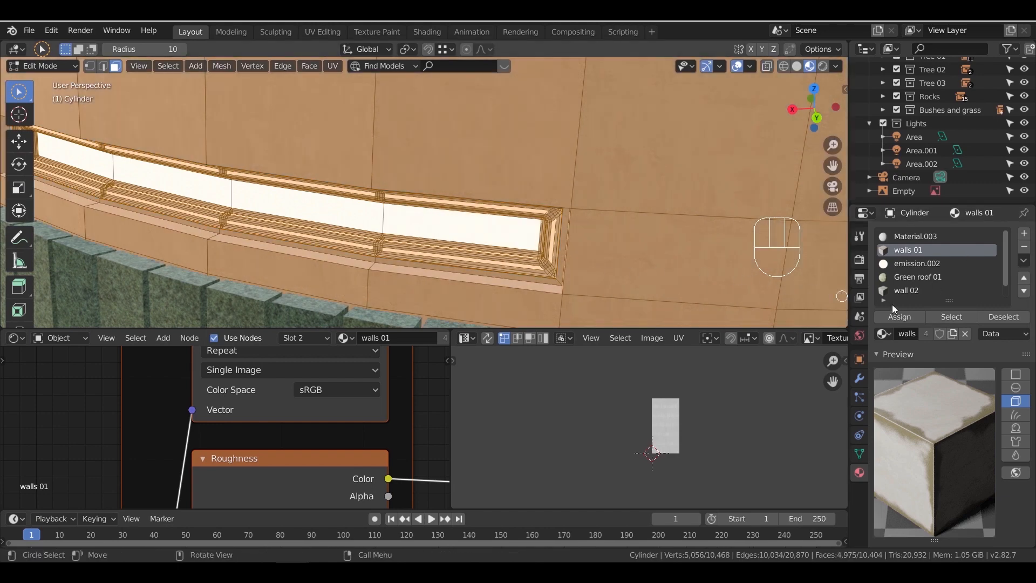
{"action": "left_click", "coordinate": [910, 317]}
{"action": "scroll", "coordinate": [514, 227], "scroll_direction": "down", "scroll_amount": 4}
{"action": "key", "text": "Tab"}
Look through the camera in rendered shading to check the framed windows on the round building
{"action": "middle_click_drag", "start_coordinate": [424, 250], "coordinate": [535, 238]}
{"action": "key", "text": "KP_0"}
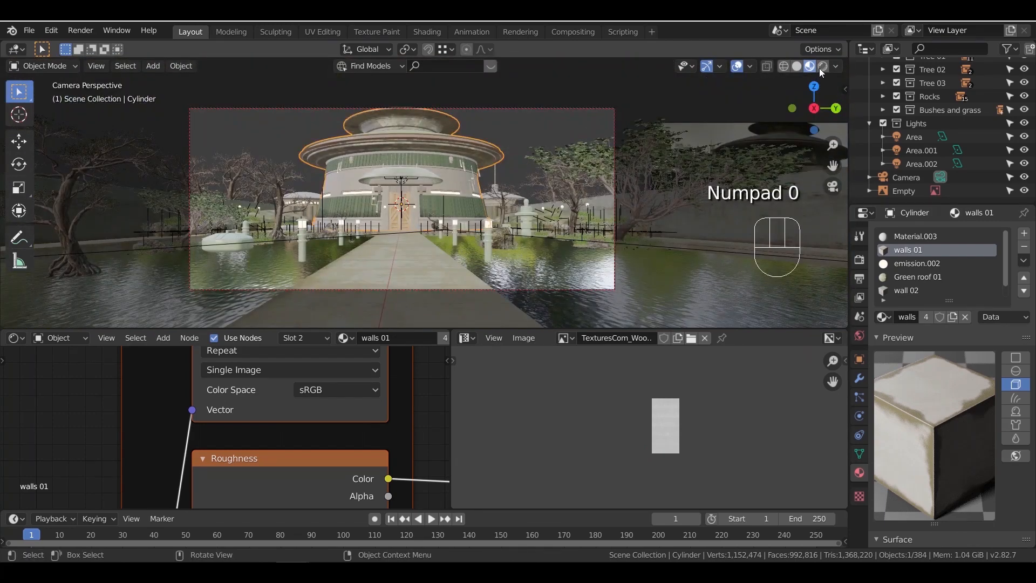
{"action": "left_click", "coordinate": [820, 67]}
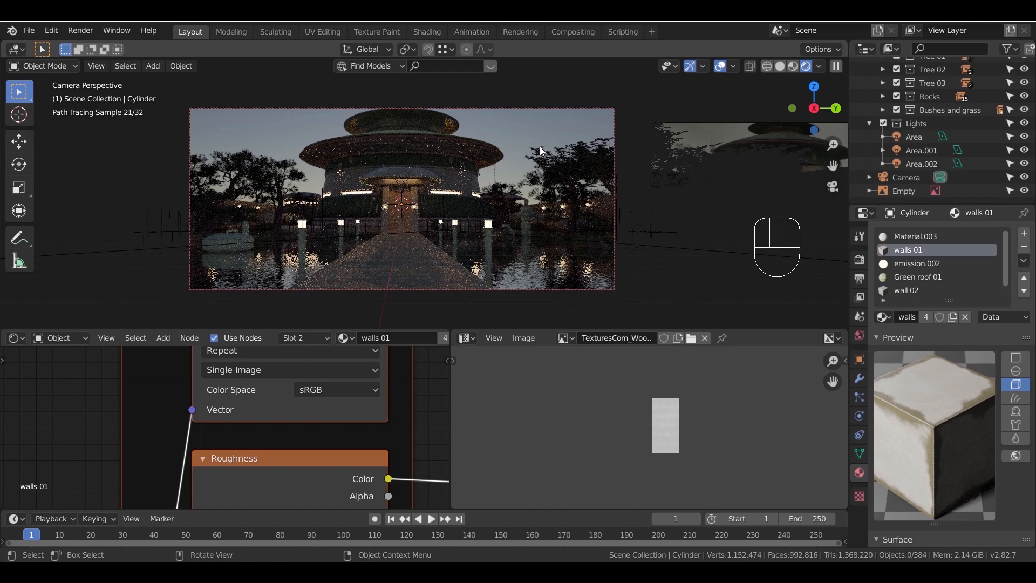
{"action": "scroll", "coordinate": [541, 147], "scroll_direction": "up", "scroll_amount": 2}
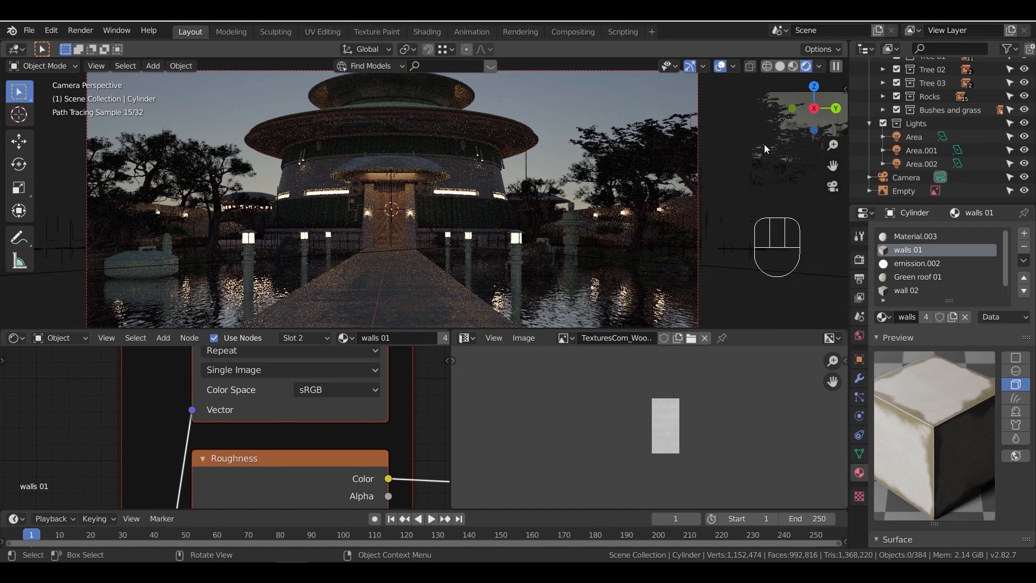
Move the pond rock near the stone lantern horizontally by about 2.41 m in X and 0.70 m in Y
{"action": "left_click", "coordinate": [558, 277]}
{"action": "key", "text": "g"}
{"action": "key", "text": "shift+z"}
{"action": "left_click", "coordinate": [585, 278]}
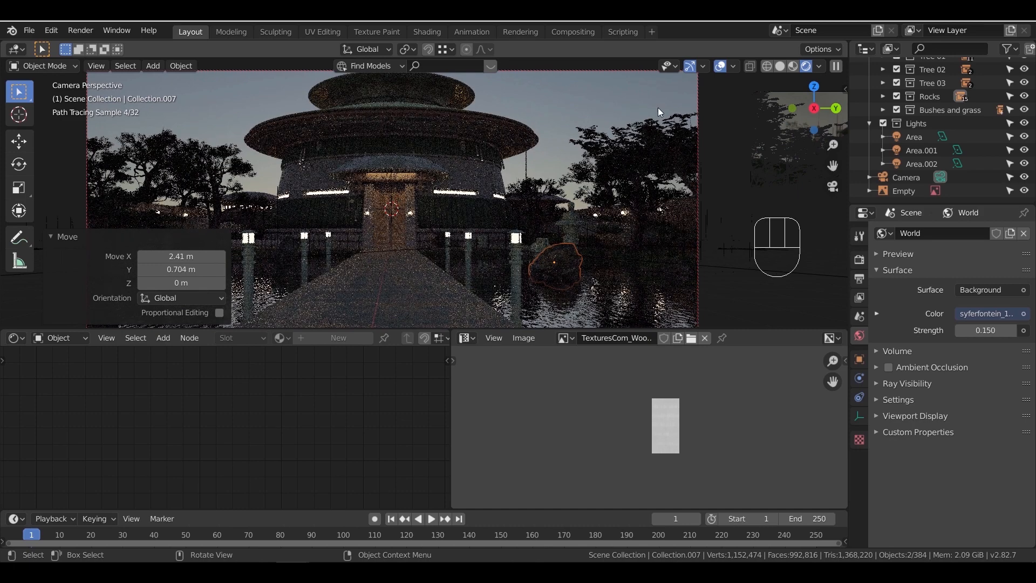
Switch to solid shading, frame the moved pond rock and scale it along the Z axis
{"action": "left_click", "coordinate": [789, 65]}
{"action": "left_click", "coordinate": [784, 65]}
{"action": "left_click", "coordinate": [796, 65]}
{"action": "mouse_move", "coordinate": [561, 203]}
{"action": "middle_mouse_down"}
{"action": "mouse_move", "coordinate": [552, 214]}
{"action": "mouse_move", "coordinate": [578, 221]}
{"action": "middle_mouse_up"}
{"action": "middle_click_drag", "start_coordinate": [578, 220], "coordinate": [527, 190], "text": "shift"}
{"action": "key", "text": "KP_Decimal"}
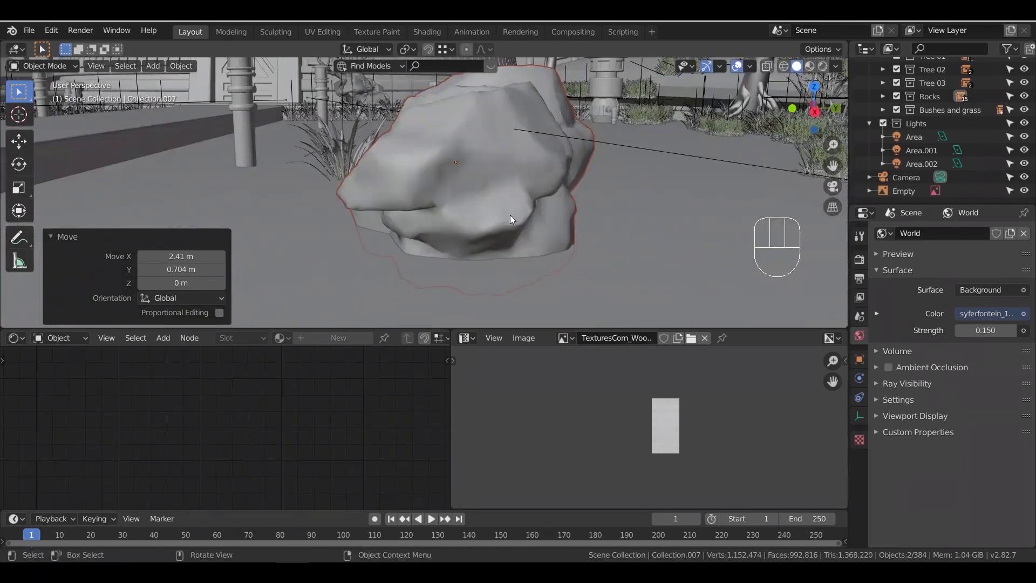
{"action": "scroll", "coordinate": [509, 215], "scroll_direction": "down", "scroll_amount": 5}
{"action": "key", "text": "s"}
{"action": "key", "text": "z"}
{"action": "left_click", "coordinate": [505, 200]}
Reposition the pond rock freely, then adjust its height along Z and its placement in the horizontal plane
{"action": "mouse_move", "coordinate": [507, 201]}
{"action": "middle_mouse_down"}
{"action": "mouse_move", "coordinate": [505, 225]}
{"action": "mouse_move", "coordinate": [512, 199]}
{"action": "middle_mouse_up"}
{"action": "key", "text": "g"}
{"action": "left_click", "coordinate": [497, 169]}
{"action": "key", "text": "g"}
{"action": "key", "text": "z"}
{"action": "left_click", "coordinate": [492, 212]}
{"action": "key", "text": "g"}
{"action": "key", "text": "shift+z"}
{"action": "left_click", "coordinate": [462, 244]}
Select the small plants together with the pond rock and move the group horizontally toward the walkway, between the lamp posts
{"action": "left_click", "coordinate": [448, 257]}
{"action": "left_click", "coordinate": [422, 264], "text": "shift"}
{"action": "left_click", "coordinate": [387, 220], "text": "shift"}
{"action": "key", "text": "KP_0"}
{"action": "key", "text": "g"}
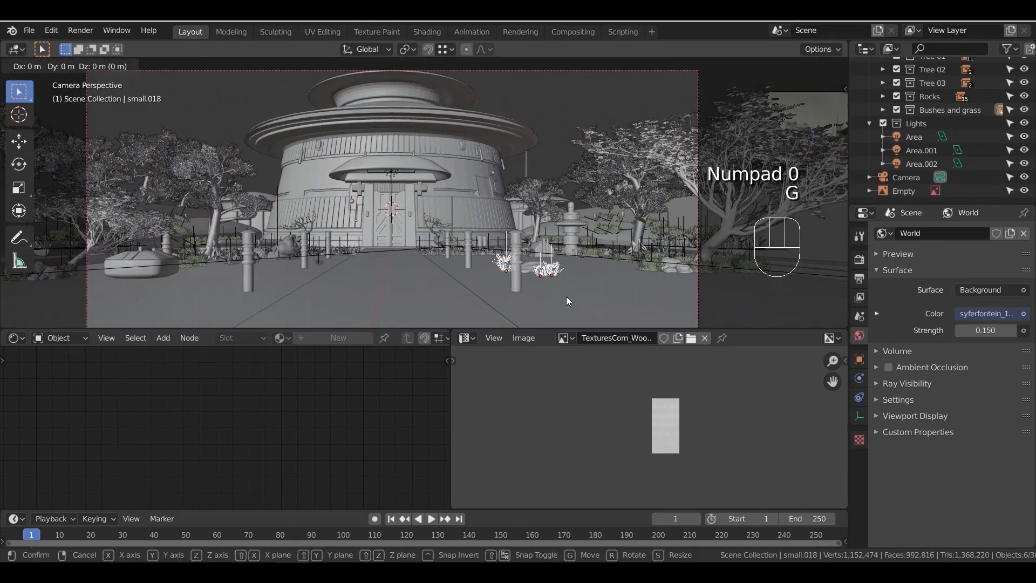
{"action": "left_click", "coordinate": [544, 281]}
{"action": "left_click", "coordinate": [544, 283], "text": "shift"}
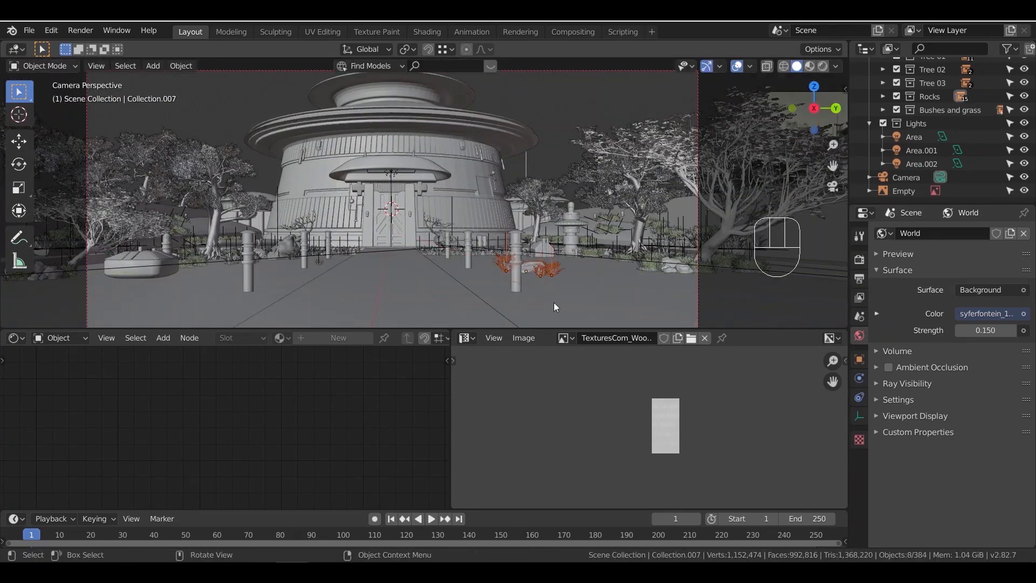
{"action": "key", "text": "g"}
{"action": "key", "text": "shift+z"}
{"action": "left_click", "coordinate": [518, 293]}
{"action": "left_click", "coordinate": [555, 137]}
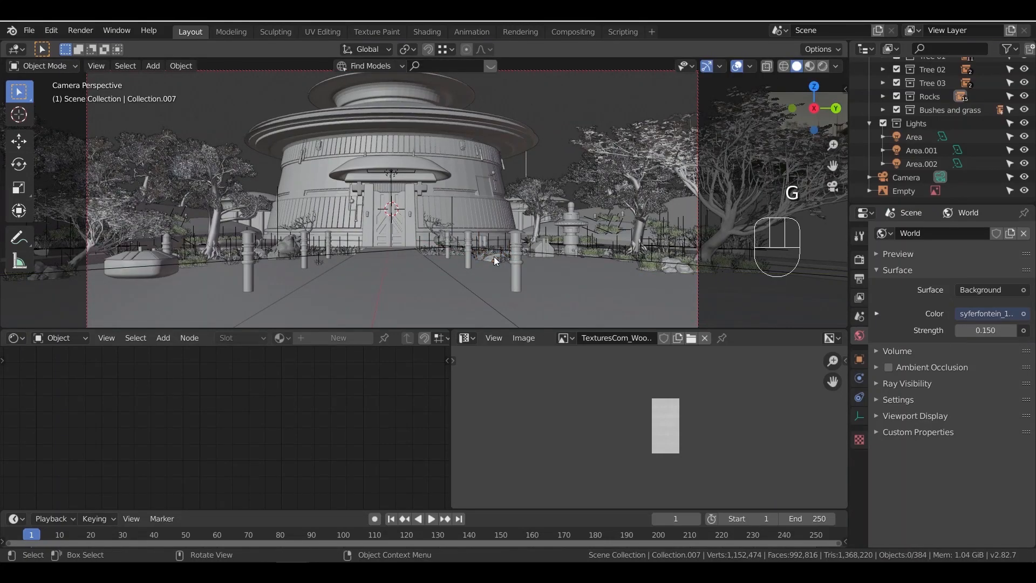
Move the pond rock along global Z by about 0.53 m and clear the selection
{"action": "key", "text": "g"}
{"action": "key", "text": "z"}
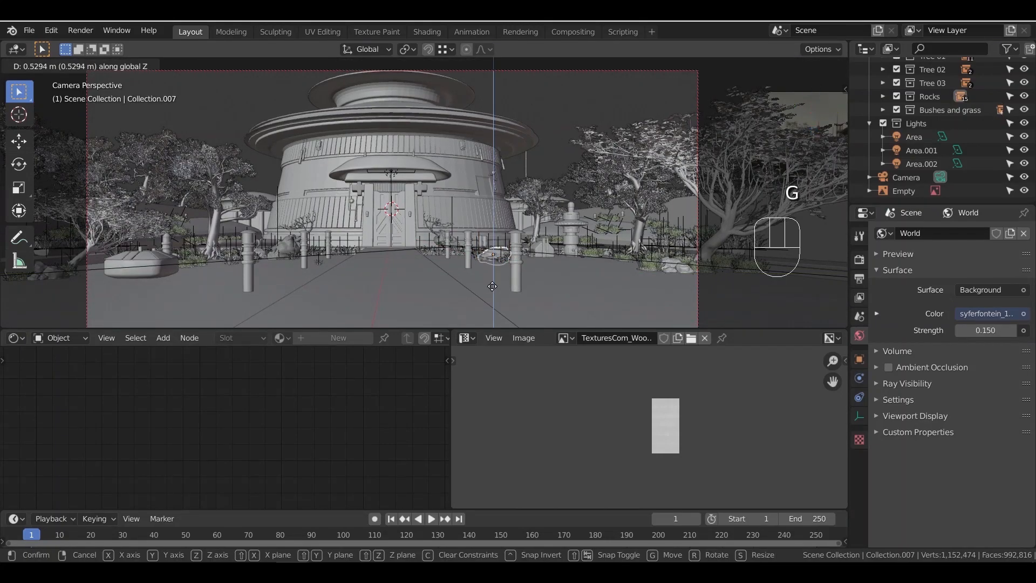
{"action": "left_click", "coordinate": [492, 287]}
{"action": "left_click", "coordinate": [573, 126]}
{"action": "left_click", "coordinate": [575, 102]}
Switch to material preview and duplicate a small grass clump from the pond edge onto the paving beside the entrance door
{"action": "left_click", "coordinate": [810, 65]}
{"action": "middle_click_drag", "start_coordinate": [494, 163], "coordinate": [471, 186]}
{"action": "scroll", "coordinate": [470, 188], "scroll_direction": "up", "scroll_amount": 3}
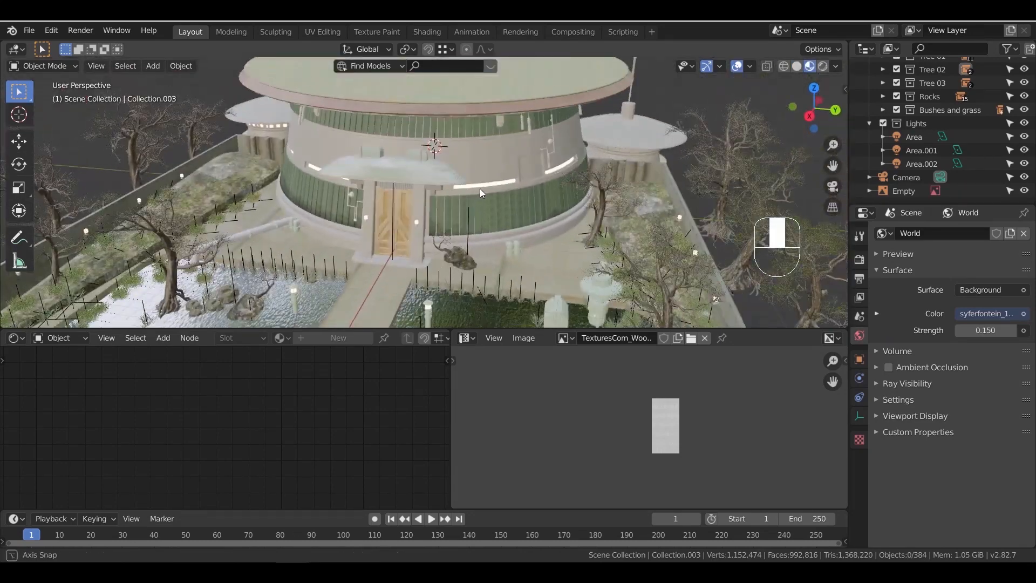
{"action": "scroll", "coordinate": [485, 189], "scroll_direction": "up", "scroll_amount": 4}
{"action": "middle_click_drag", "start_coordinate": [562, 261], "coordinate": [505, 273], "text": "shift"}
{"action": "left_click", "coordinate": [487, 296]}
{"action": "key", "text": "shift+d"}
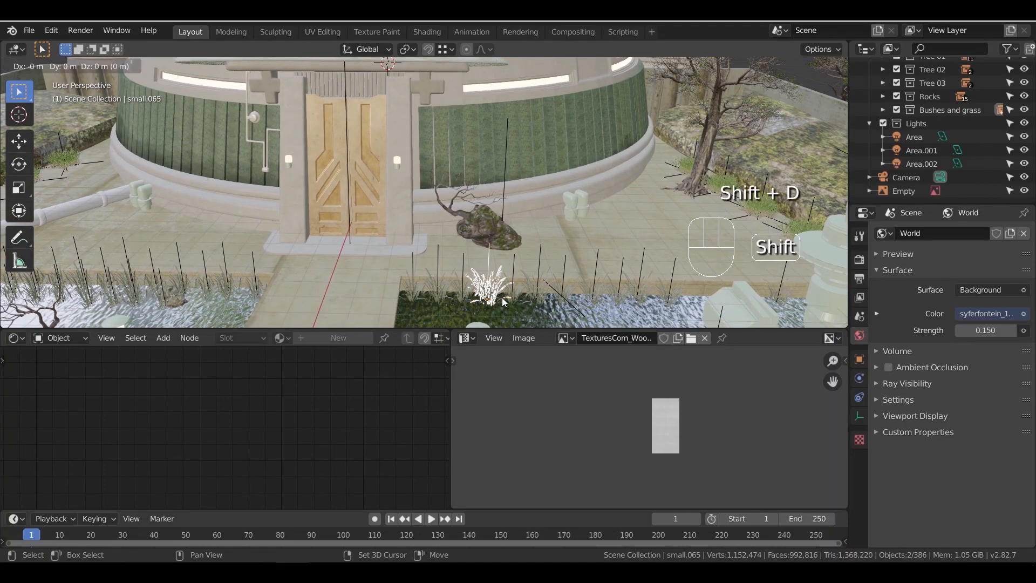
{"action": "left_click", "coordinate": [447, 232]}
Adjust the copied grass clump's height to the paving and shift it horizontally to the doorstep beside the door frame
{"action": "scroll", "coordinate": [447, 232], "scroll_direction": "up", "scroll_amount": 8}
{"action": "key", "text": "g"}
{"action": "key", "text": "z"}
{"action": "left_click", "coordinate": [515, 203]}
{"action": "key", "text": "g"}
{"action": "key", "text": "shift+z"}
{"action": "left_click", "coordinate": [520, 287]}
{"action": "middle_click_drag", "start_coordinate": [520, 287], "coordinate": [459, 261]}
{"action": "key", "text": "g"}
{"action": "key", "text": "shift+z"}
{"action": "left_click", "coordinate": [510, 293]}
{"action": "key", "text": "g"}
{"action": "key", "text": "z"}
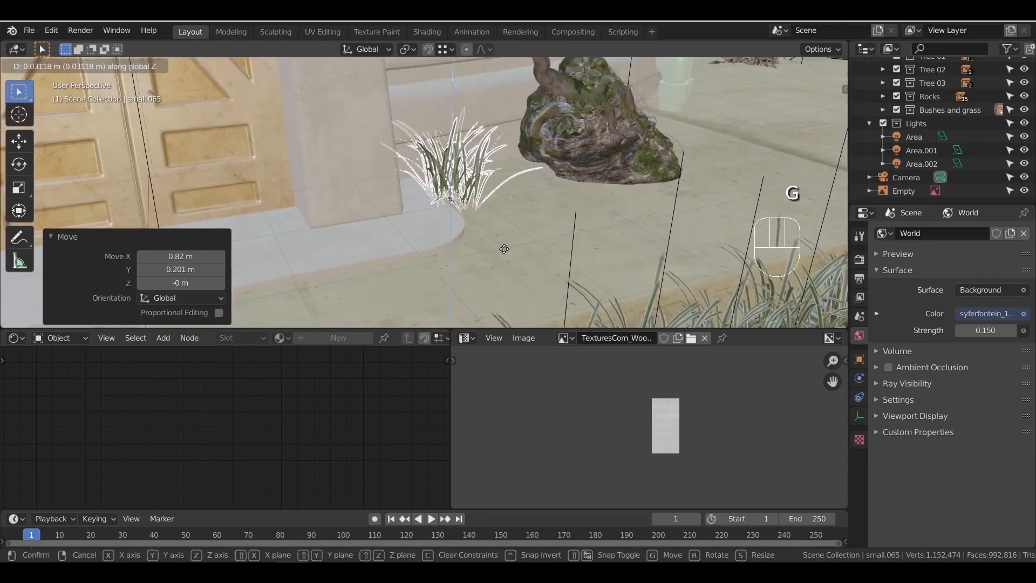
{"action": "left_click", "coordinate": [505, 247]}
Duplicate the doorstep grass clump horizontally to the base of the mossy rock and resize the copy
{"action": "key", "text": "shift+d"}
{"action": "key", "text": "shift+z"}
{"action": "left_click", "coordinate": [588, 264]}
{"action": "key", "text": "s"}
{"action": "left_click", "coordinate": [541, 279]}
Place three more small grass copies on the paving, behind the mossy rock and along the building's curved base
{"action": "key", "text": "shift+d"}
{"action": "key", "text": "shift+z"}
{"action": "left_click", "coordinate": [597, 194]}
{"action": "key", "text": "shift+d"}
{"action": "key", "text": "shift+z"}
{"action": "left_click", "coordinate": [708, 173]}
{"action": "key", "text": "shift+d"}
{"action": "key", "text": "shift+z"}
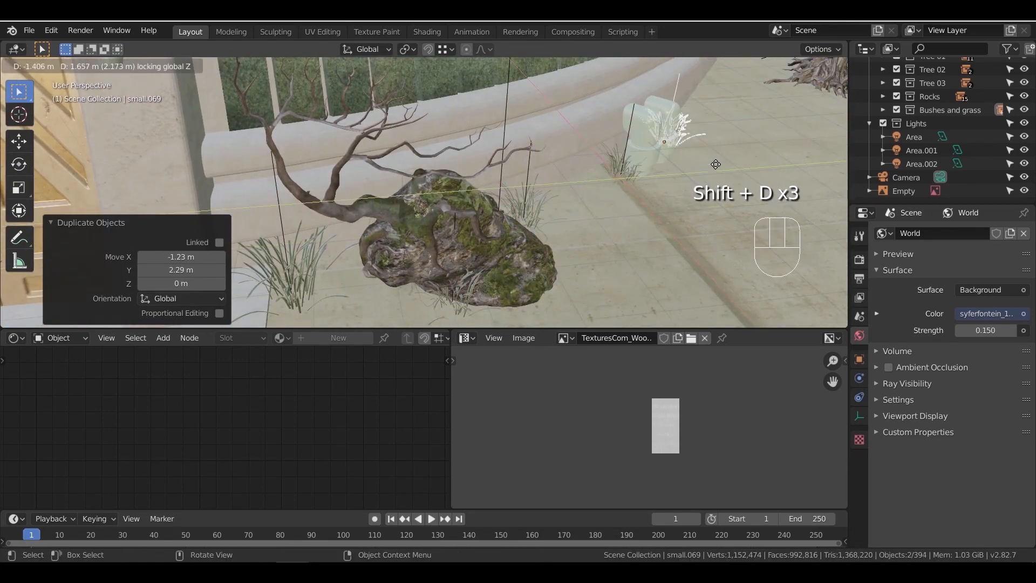
{"action": "left_click", "coordinate": [744, 137]}
Duplicate the small grass clump three more times across the paving, working back past the mossy rock toward the doorstep
{"action": "key", "text": "shift+d"}
{"action": "key", "text": "shift+z"}
{"action": "left_click", "coordinate": [646, 222]}
{"action": "key", "text": "shift+d"}
{"action": "key", "text": "shift+z"}
{"action": "left_click", "coordinate": [283, 304]}
{"action": "key", "text": "shift+d"}
{"action": "key", "text": "shift+z"}
{"action": "left_click", "coordinate": [151, 282]}
Duplicate a large grass clump onto the paving near the building's base and scale the copy by about 1.215
{"action": "middle_click_drag", "start_coordinate": [486, 302], "coordinate": [381, 226], "text": "shift"}
{"action": "left_click", "coordinate": [609, 227]}
{"action": "key", "text": "shift+d"}
{"action": "key", "text": "shift+z"}
{"action": "left_click", "coordinate": [490, 167]}
{"action": "key", "text": "s"}
{"action": "left_click", "coordinate": [495, 172]}
Place two further copies of the large grass clump on the paving, one by the building's base and one nearer the pond
{"action": "key", "text": "shift+d"}
{"action": "key", "text": "shift+z"}
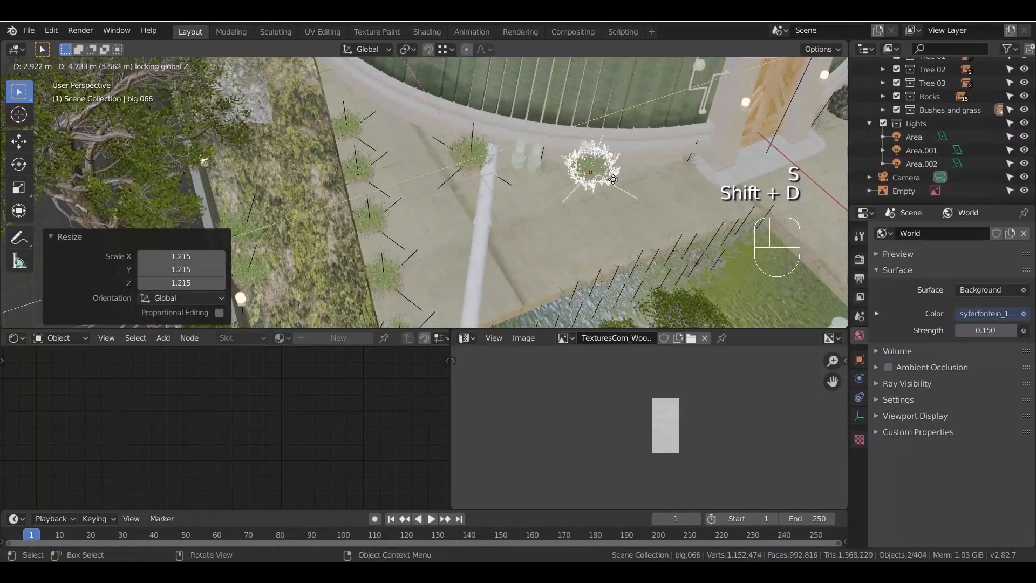
{"action": "left_click", "coordinate": [620, 182]}
{"action": "key", "text": "shift+d"}
{"action": "key", "text": "shift+z"}
{"action": "left_click", "coordinate": [506, 273]}
Duplicate large grass clumps horizontally onto the paving on the other side of the entrance, resizing one of the copies
{"action": "left_click", "coordinate": [575, 121]}
{"action": "middle_click_drag", "start_coordinate": [581, 192], "coordinate": [486, 254]}
{"action": "key", "text": "shift+d"}
{"action": "key", "text": "shift+z"}
{"action": "left_click", "coordinate": [496, 238]}
{"action": "key", "text": "shift+d"}
{"action": "key", "text": "shift+z"}
{"action": "key", "text": "s"}
{"action": "key", "text": "shift+d"}
{"action": "key", "text": "shift+z"}
{"action": "left_click", "coordinate": [588, 297]}
Return to the camera view, clear the selection and enlarge the 3D viewport over the shader and image editors
{"action": "key", "text": "KP_0"}
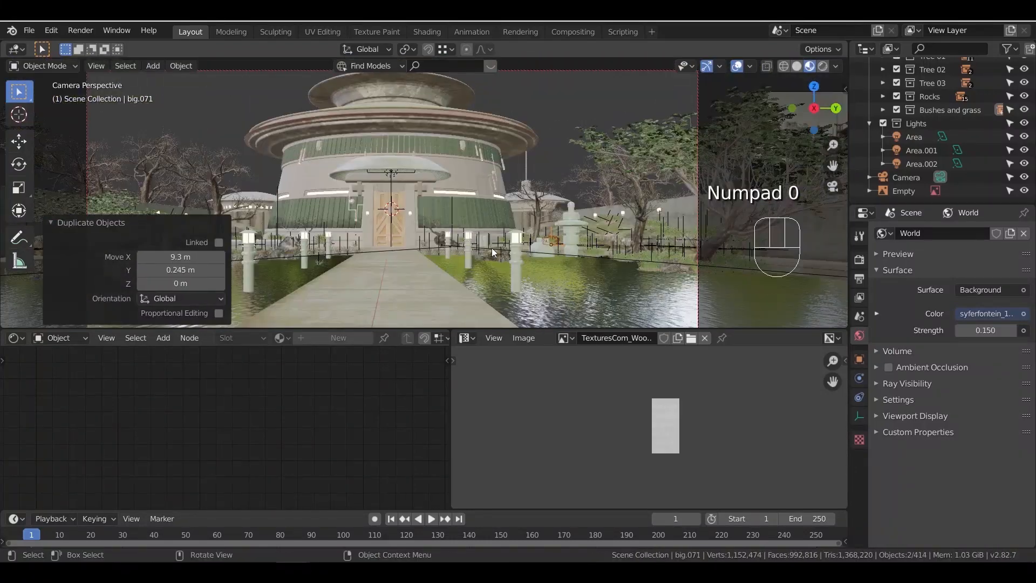
{"action": "left_click", "coordinate": [570, 114]}
{"action": "scroll", "coordinate": [495, 192], "scroll_direction": "down", "scroll_amount": 1}
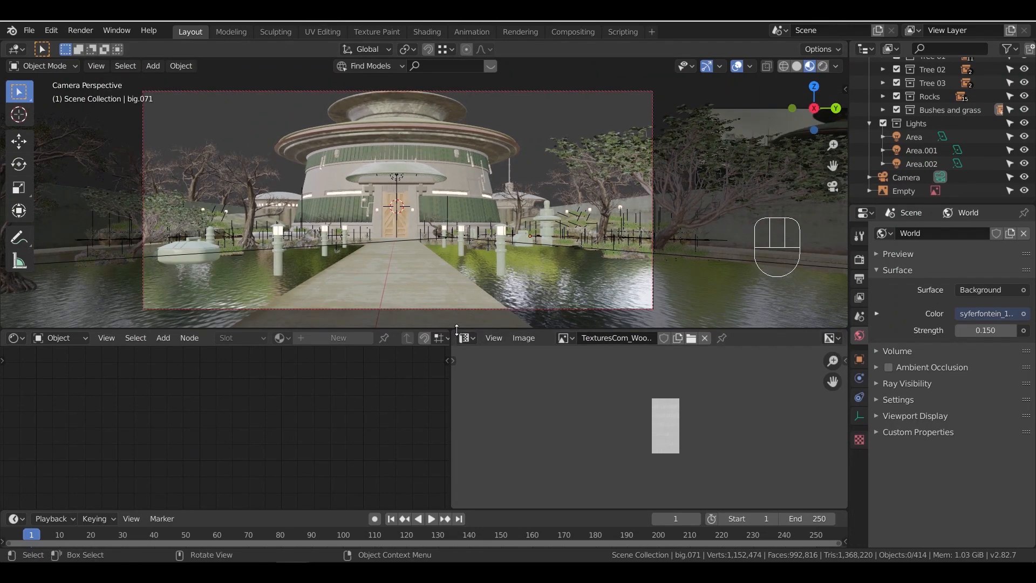
{"action": "left_click_drag", "start_coordinate": [454, 331], "coordinate": [421, 336]}
{"action": "left_click_drag", "start_coordinate": [843, 325], "coordinate": [555, 427]}
Check the garden through the camera in rendered shading, then return to material preview and view the entrance from above
{"action": "scroll", "coordinate": [475, 339], "scroll_direction": "up", "scroll_amount": 2}
{"action": "middle_click_drag", "start_coordinate": [477, 344], "coordinate": [507, 335], "text": "shift"}
{"action": "left_click", "coordinate": [823, 66]}
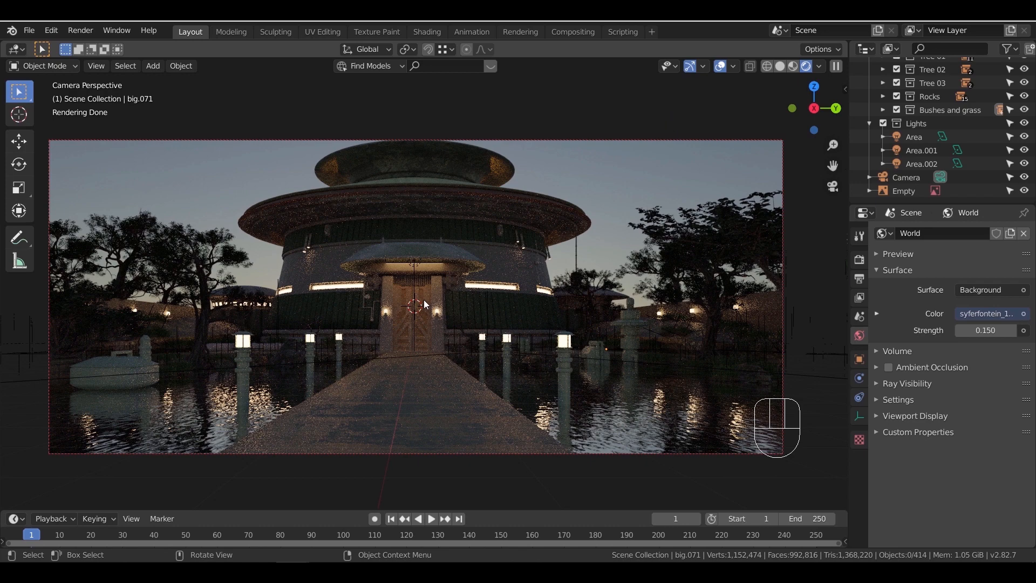
{"action": "left_click", "coordinate": [793, 66]}
{"action": "mouse_move", "coordinate": [597, 180]}
{"action": "middle_mouse_down"}
{"action": "mouse_move", "coordinate": [575, 237]}
{"action": "mouse_move", "coordinate": [422, 303]}
{"action": "middle_mouse_up"}
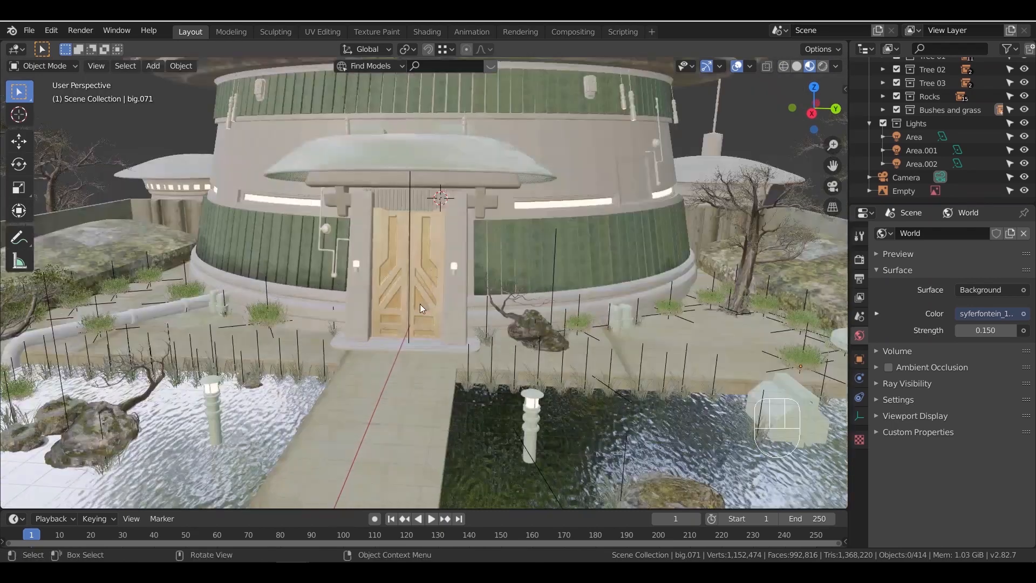
Select the entrance doors and show their back material's Hue Saturation Value node in a shader editor beside the viewport
{"action": "scroll", "coordinate": [422, 304], "scroll_direction": "up", "scroll_amount": 4}
{"action": "left_click", "coordinate": [448, 258]}
{"action": "left_click", "coordinate": [859, 472]}
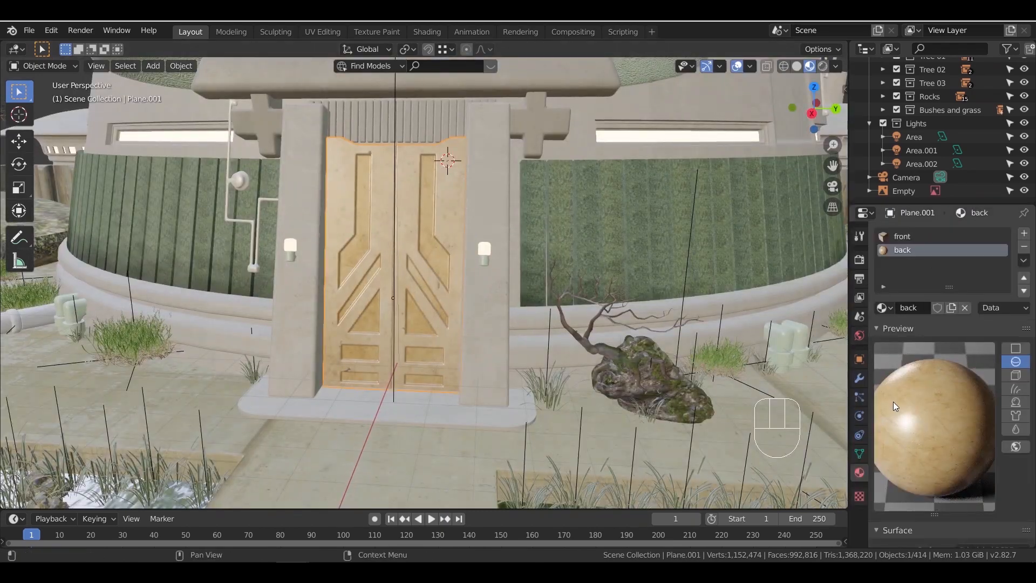
{"action": "scroll", "coordinate": [894, 406], "scroll_direction": "down", "scroll_amount": 10}
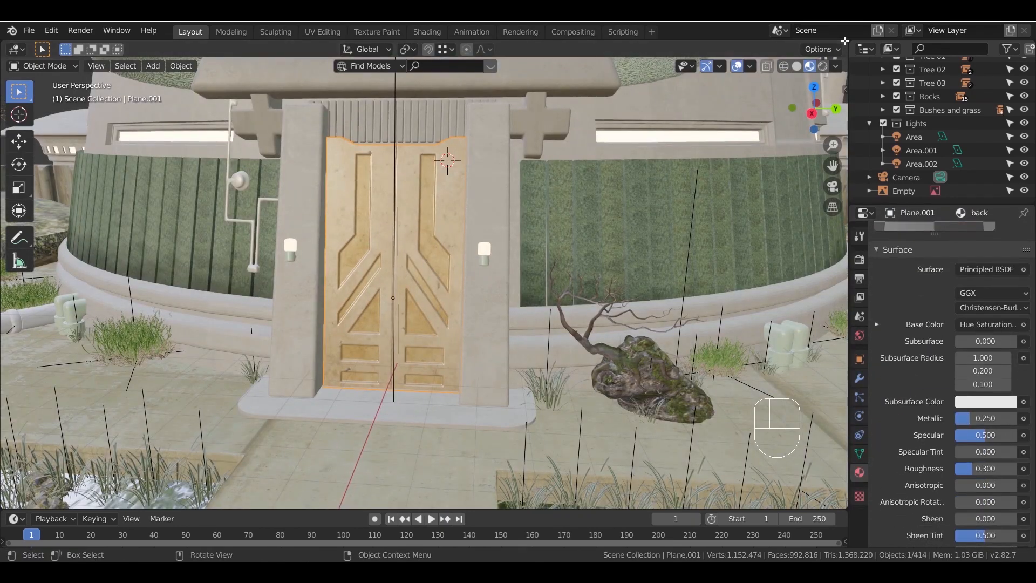
{"action": "left_click_drag", "start_coordinate": [844, 40], "coordinate": [493, 108]}
{"action": "left_click", "coordinate": [507, 49]}
{"action": "left_click", "coordinate": [532, 142]}
{"action": "middle_click_drag", "start_coordinate": [534, 256], "coordinate": [606, 328]}
{"action": "scroll", "coordinate": [610, 304], "scroll_direction": "up", "scroll_amount": 7}
{"action": "middle_click_drag", "start_coordinate": [588, 252], "coordinate": [619, 347]}
{"action": "scroll", "coordinate": [619, 347], "scroll_direction": "up", "scroll_amount": 7}
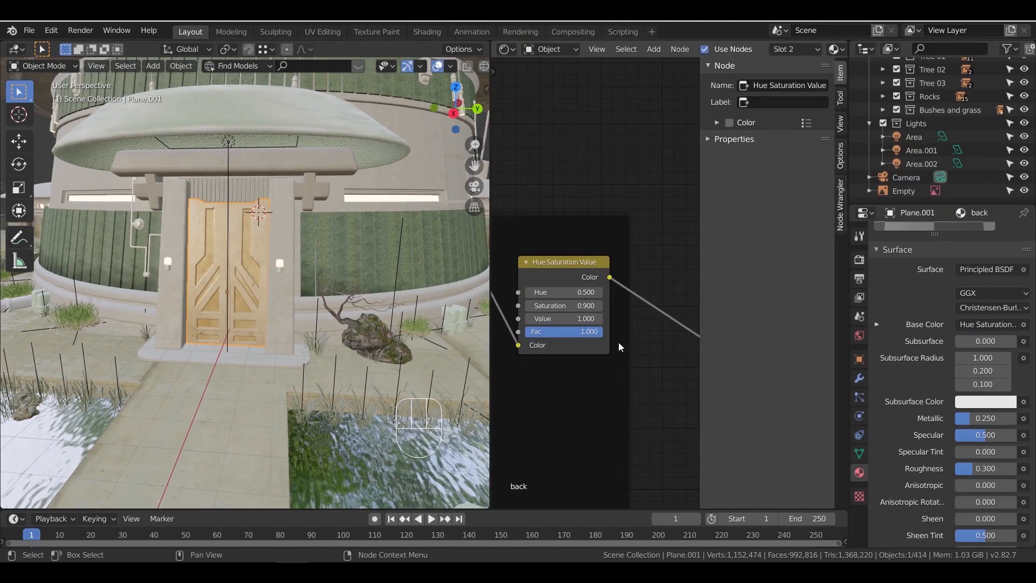
Tone down the doors' back material, trying different levels and settling on saturation 0.7 and value 0.6
{"action": "scroll", "coordinate": [619, 346], "scroll_direction": "up", "scroll_amount": 1}
{"action": "left_click", "coordinate": [556, 311]}
{"action": "type", "text": "0.7"}
{"action": "key", "text": "Return"}
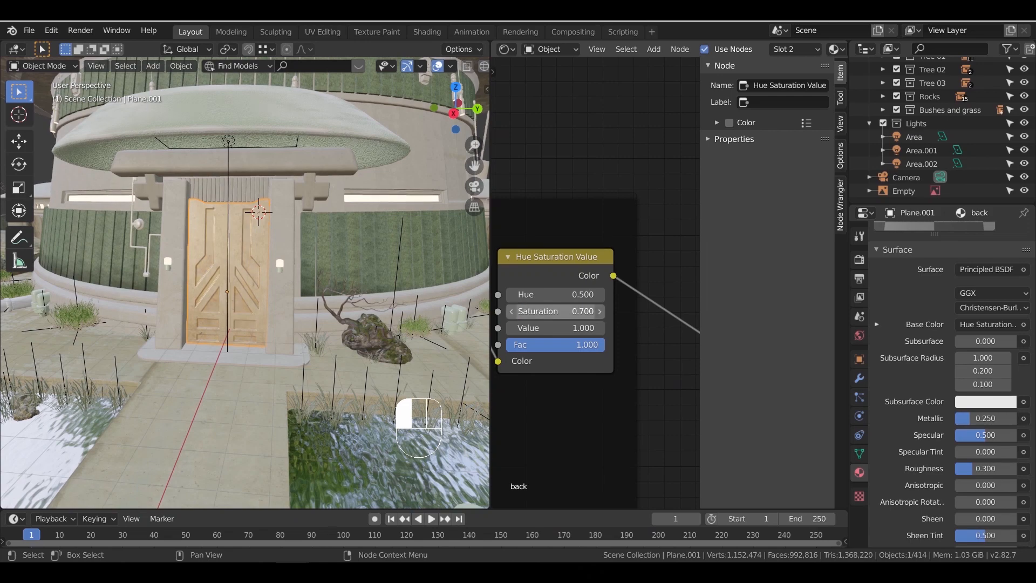
{"action": "left_click", "coordinate": [556, 311]}
{"action": "type", "text": "0.8"}
{"action": "key", "text": "Return"}
{"action": "scroll", "coordinate": [357, 289], "scroll_direction": "up", "scroll_amount": 3}
{"action": "scroll", "coordinate": [293, 298], "scroll_direction": "up", "scroll_amount": 2}
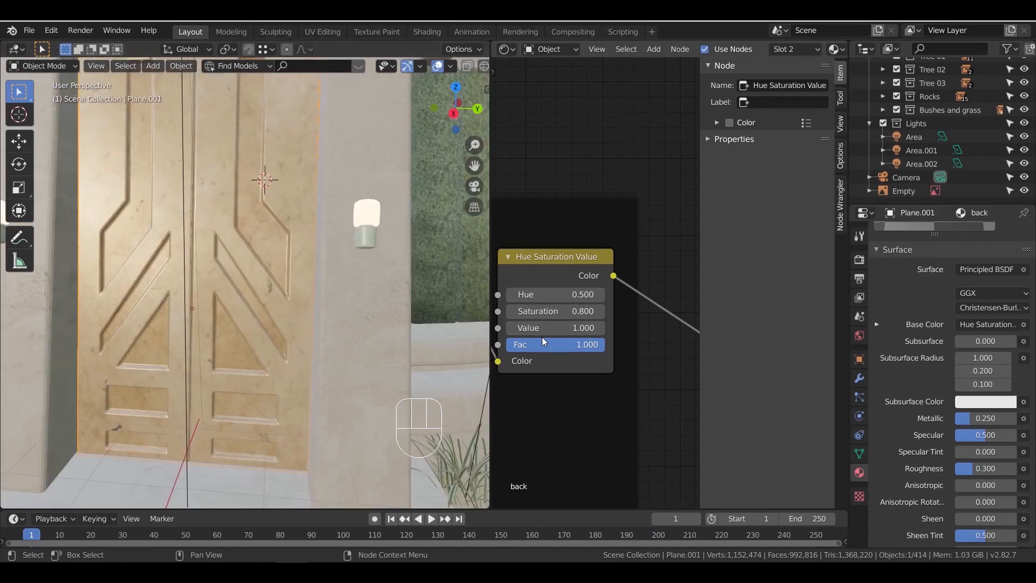
{"action": "left_click", "coordinate": [511, 328]}
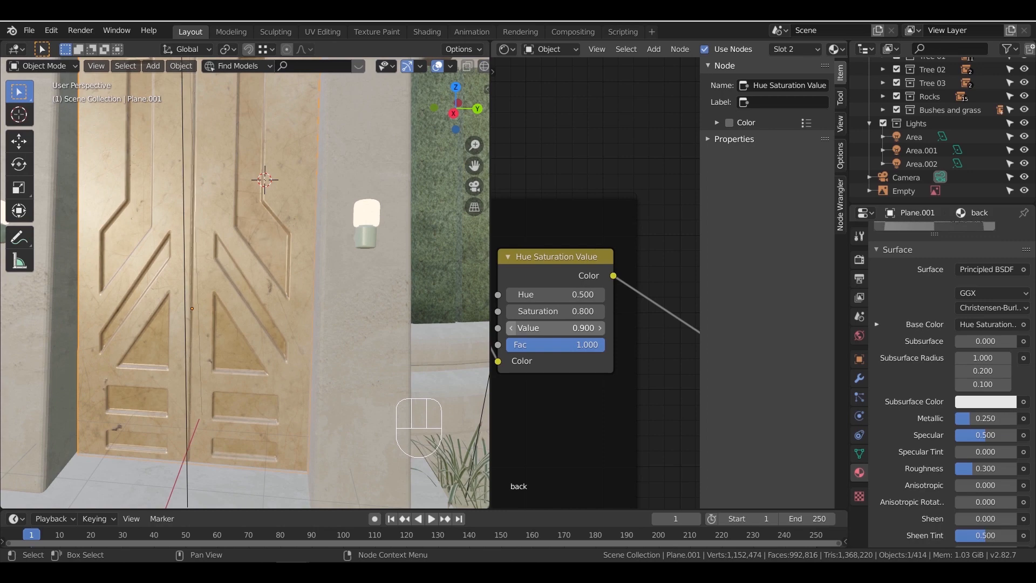
{"action": "left_click", "coordinate": [510, 310]}
{"action": "left_click", "coordinate": [514, 326]}
Select the box fixture on the upper green wall and set its origin to its geometry
{"action": "scroll", "coordinate": [300, 302], "scroll_direction": "down", "scroll_amount": 6}
{"action": "middle_click_drag", "start_coordinate": [359, 284], "coordinate": [270, 251]}
{"action": "scroll", "coordinate": [306, 302], "scroll_direction": "down", "scroll_amount": 3}
{"action": "scroll", "coordinate": [354, 294], "scroll_direction": "up", "scroll_amount": 3}
{"action": "scroll", "coordinate": [292, 248], "scroll_direction": "up", "scroll_amount": 2}
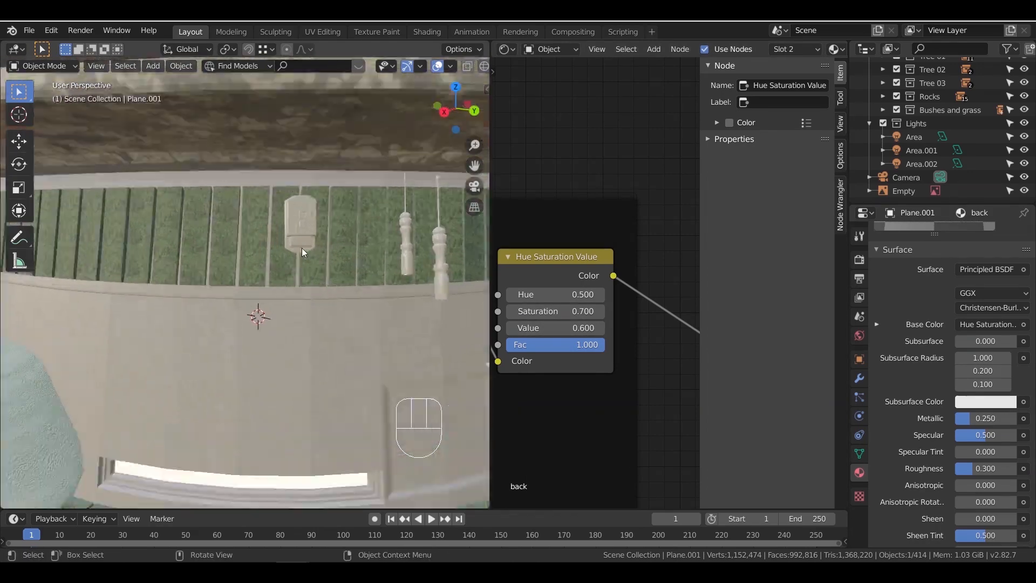
{"action": "left_click", "coordinate": [302, 248]}
{"action": "middle_click_drag", "start_coordinate": [340, 254], "coordinate": [313, 287]}
{"action": "scroll", "coordinate": [313, 287], "scroll_direction": "up", "scroll_amount": 3}
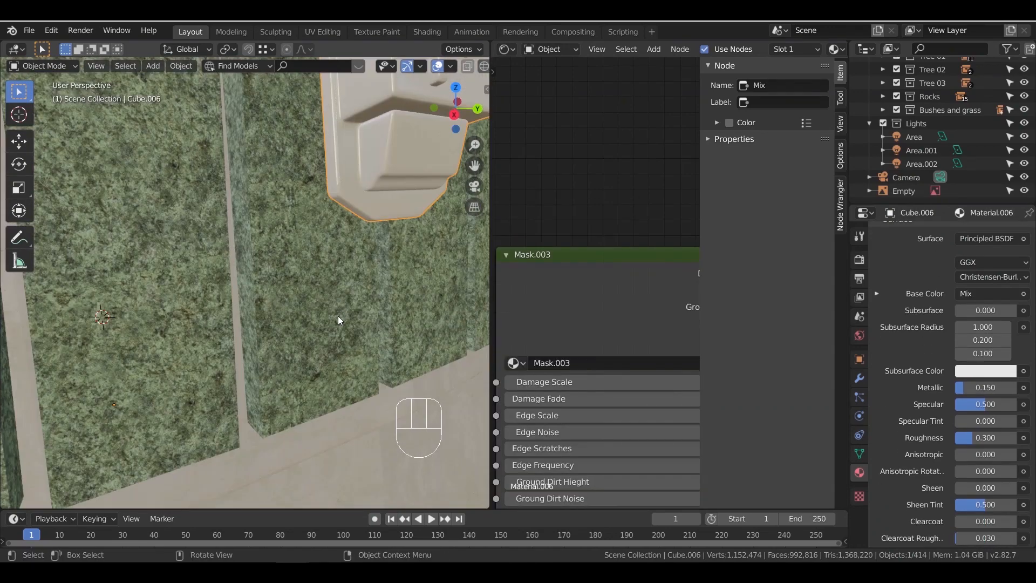
{"action": "scroll", "coordinate": [338, 316], "scroll_direction": "down", "scroll_amount": 2}
{"action": "key", "text": "s"}
{"action": "right_click", "coordinate": [355, 329]}
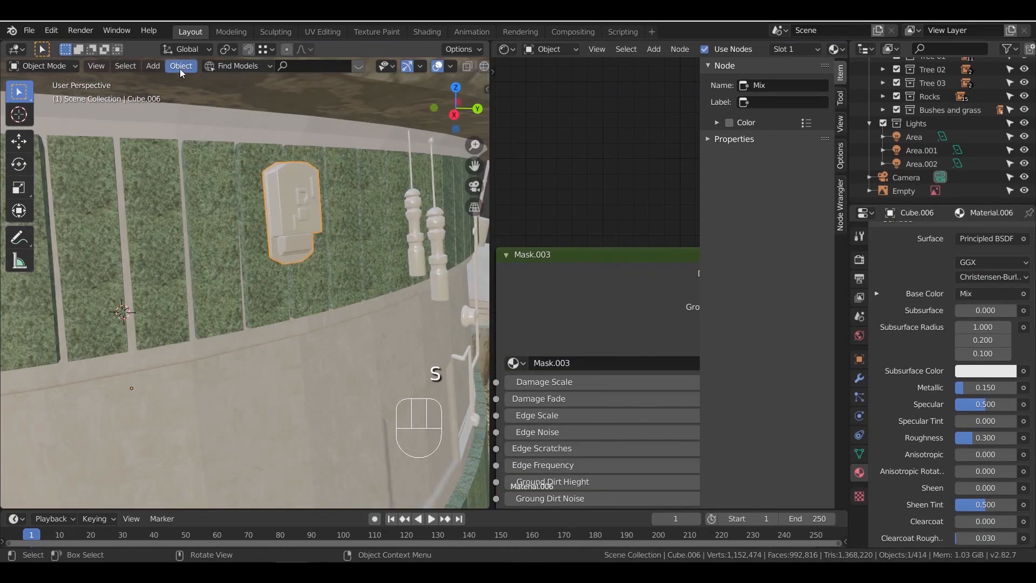
{"action": "left_click", "coordinate": [180, 66]}
{"action": "mouse_move", "coordinate": [201, 93]}
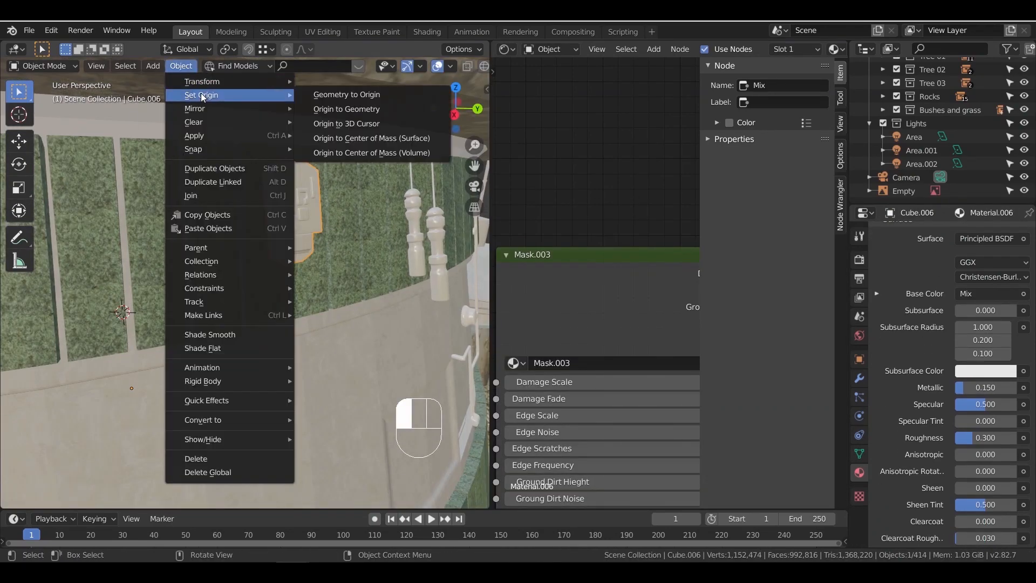
{"action": "left_click", "coordinate": [364, 108]}
Resize the wall box and move it into a new position against the upper green panels
{"action": "key", "text": "s"}
{"action": "left_click", "coordinate": [334, 279]}
{"action": "middle_click_drag", "start_coordinate": [335, 279], "coordinate": [279, 242]}
{"action": "key", "text": "g"}
{"action": "left_click", "coordinate": [278, 262]}
{"action": "key", "text": "g"}
{"action": "left_click", "coordinate": [257, 284]}
{"action": "middle_click_drag", "start_coordinate": [257, 284], "coordinate": [128, 273]}
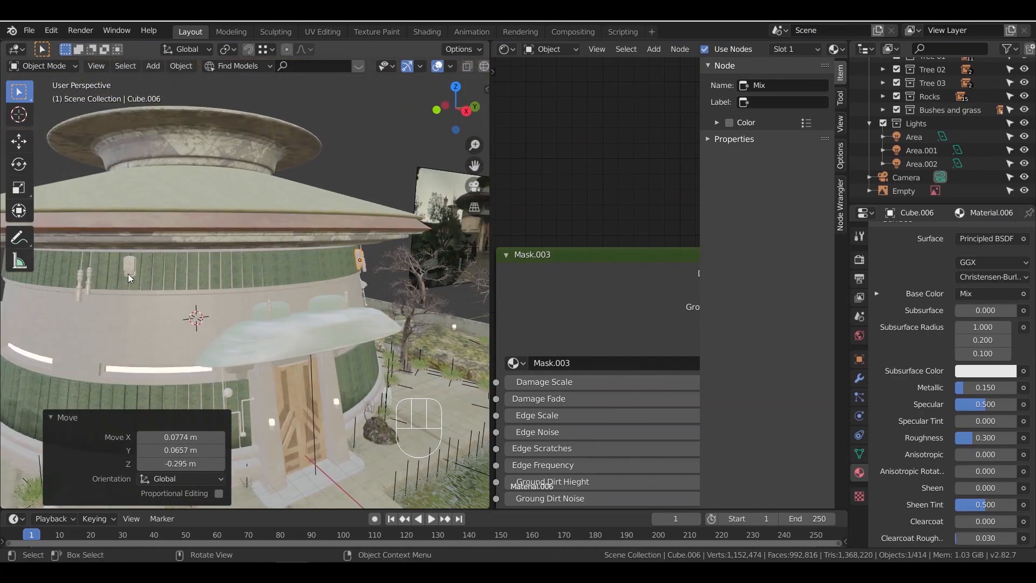
Delete the adjusted wall box and set the origin of the matching box across the entrance to the 3D cursor
{"action": "key", "text": "Delete"}
{"action": "mouse_move", "coordinate": [286, 300]}
{"action": "middle_mouse_down"}
{"action": "mouse_move", "coordinate": [215, 306]}
{"action": "mouse_move", "coordinate": [269, 302]}
{"action": "middle_mouse_up"}
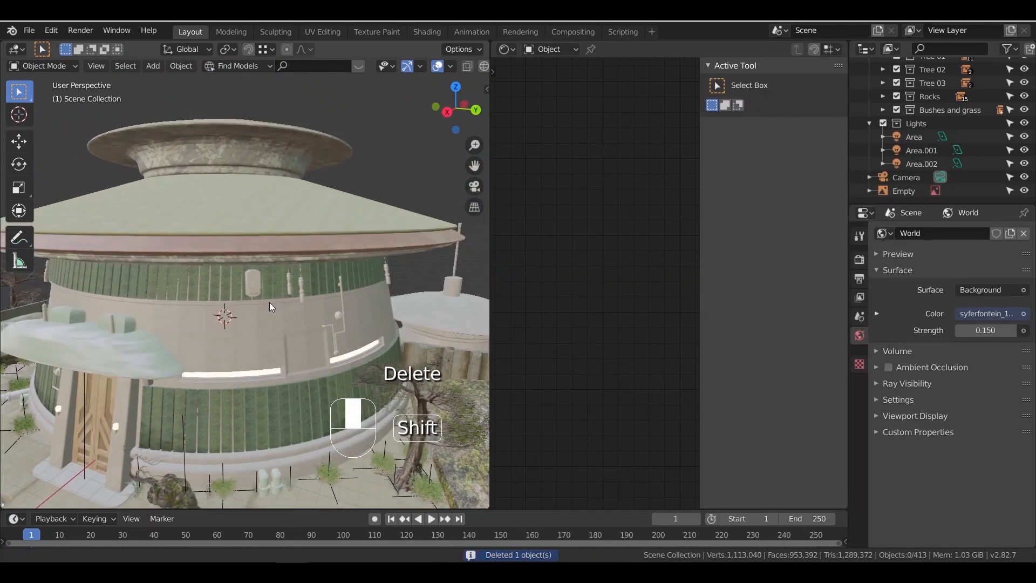
{"action": "scroll", "coordinate": [273, 297], "scroll_direction": "up", "scroll_amount": 8}
{"action": "left_click", "coordinate": [277, 294]}
{"action": "scroll", "coordinate": [287, 304], "scroll_direction": "down", "scroll_amount": 8}
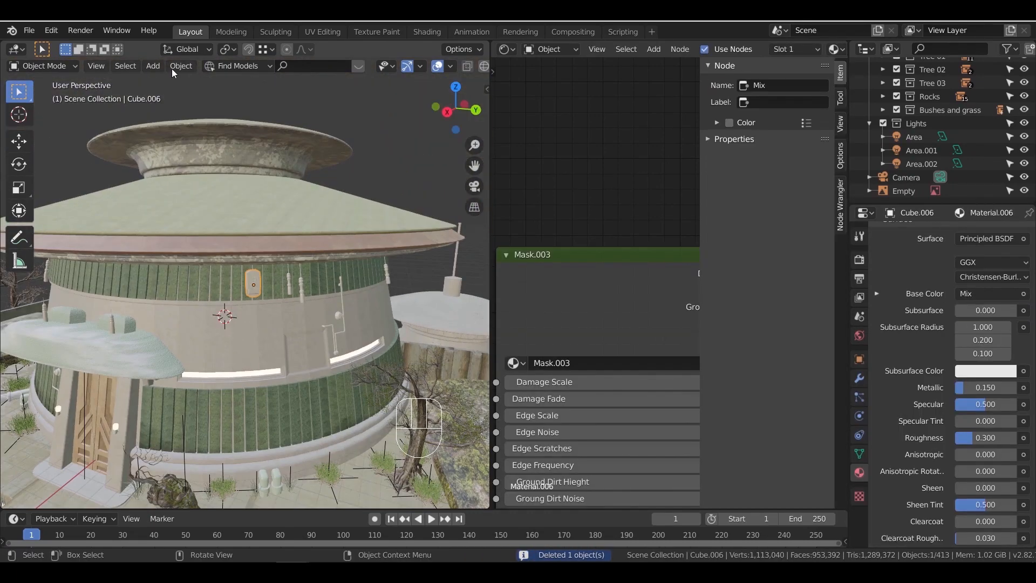
{"action": "left_click", "coordinate": [172, 69]}
{"action": "mouse_move", "coordinate": [209, 91]}
{"action": "left_click", "coordinate": [326, 122]}
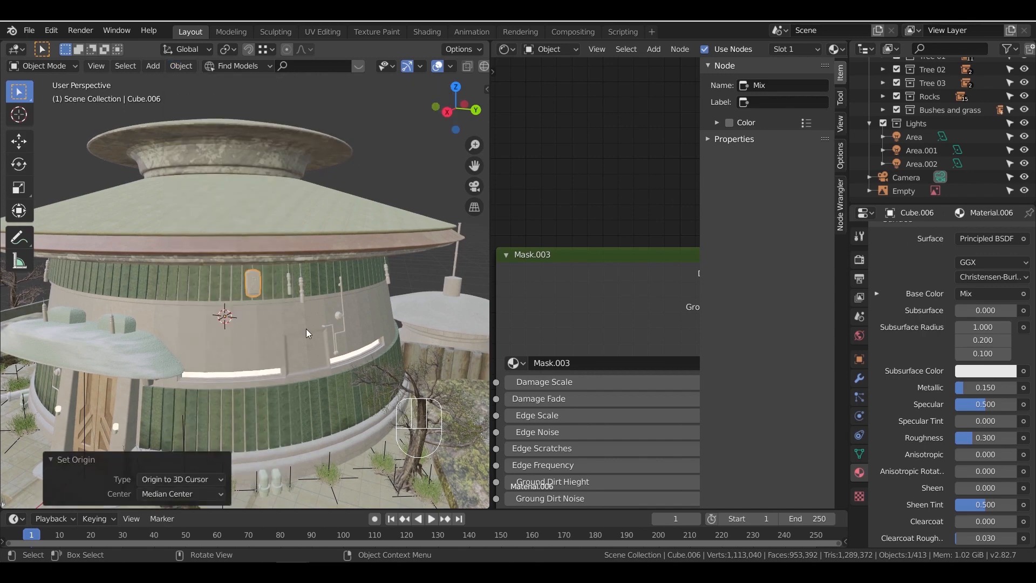
Duplicate the wall box and rotate the copy about the Z axis to the other side of the entrance, leaving nothing selected
{"action": "key", "text": "shift+d"}
{"action": "key", "text": "r"}
{"action": "key", "text": "z"}
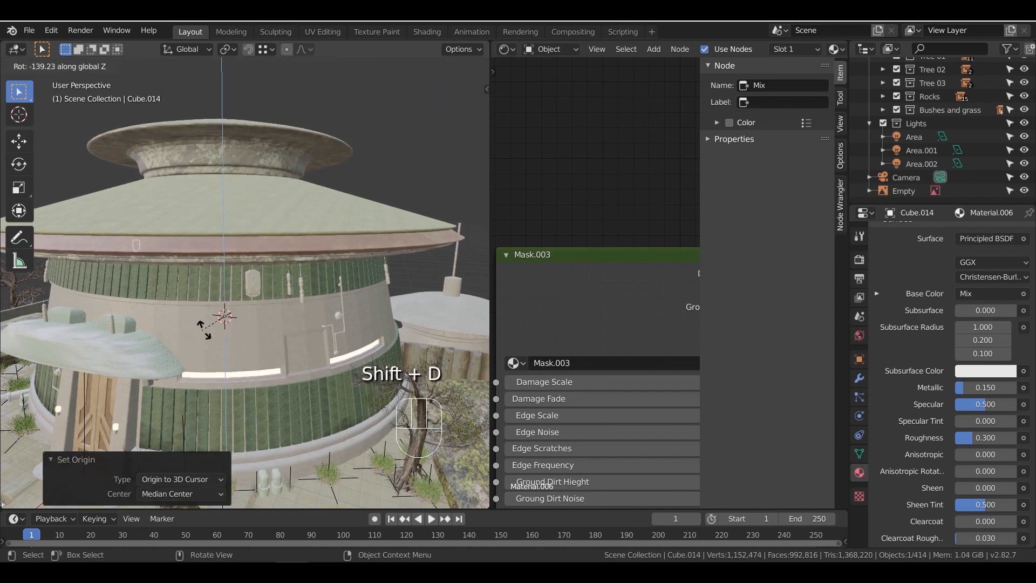
{"action": "left_click", "coordinate": [163, 348]}
{"action": "middle_click_drag", "start_coordinate": [163, 348], "coordinate": [256, 318], "text": "shift"}
{"action": "key", "text": "r"}
{"action": "key", "text": "z"}
{"action": "left_click", "coordinate": [241, 311]}
{"action": "scroll", "coordinate": [289, 327], "scroll_direction": "down", "scroll_amount": 6}
{"action": "left_click", "coordinate": [325, 215]}
{"action": "middle_click_drag", "start_coordinate": [315, 363], "coordinate": [335, 337], "text": "shift"}
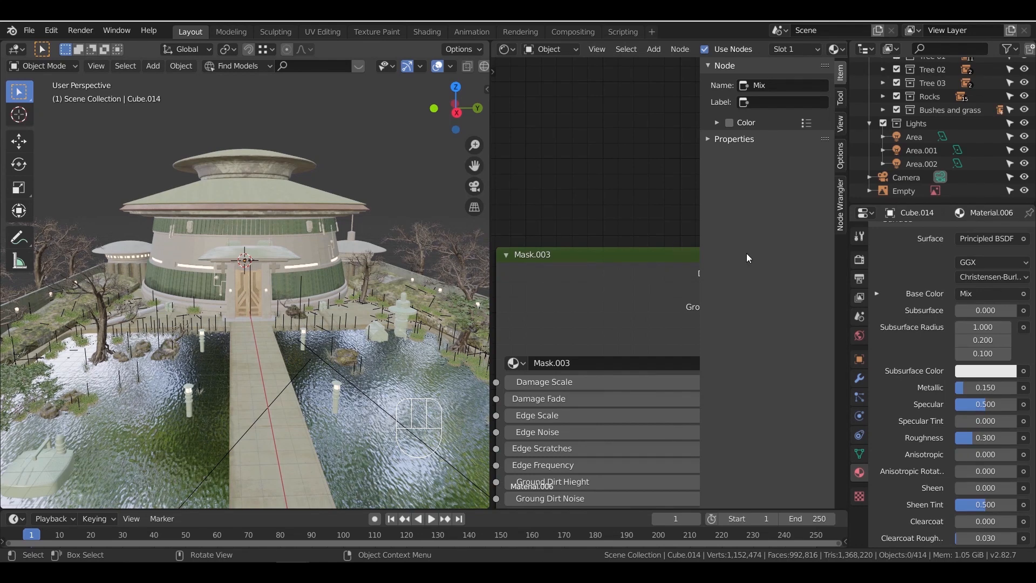
Set the Cycles render samples to 1200 and turn off hair rendering
{"action": "left_click", "coordinate": [859, 260]}
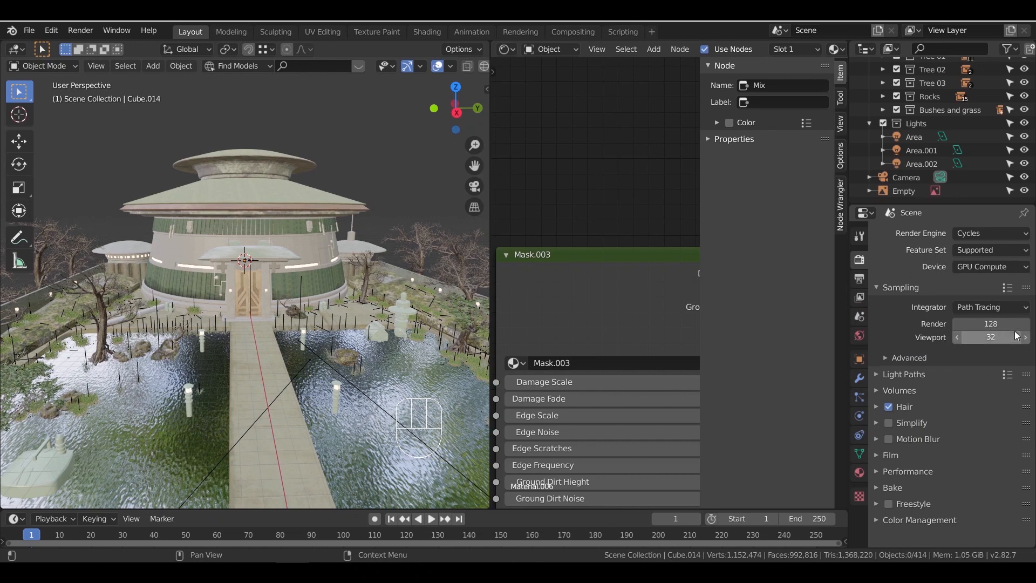
{"action": "left_click", "coordinate": [969, 324]}
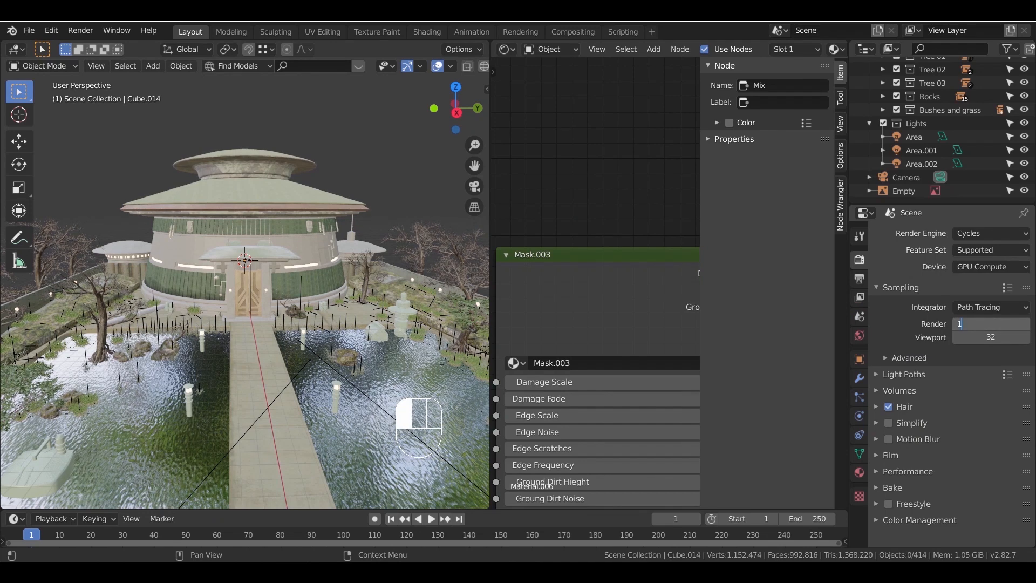
{"action": "key", "text": "Return"}
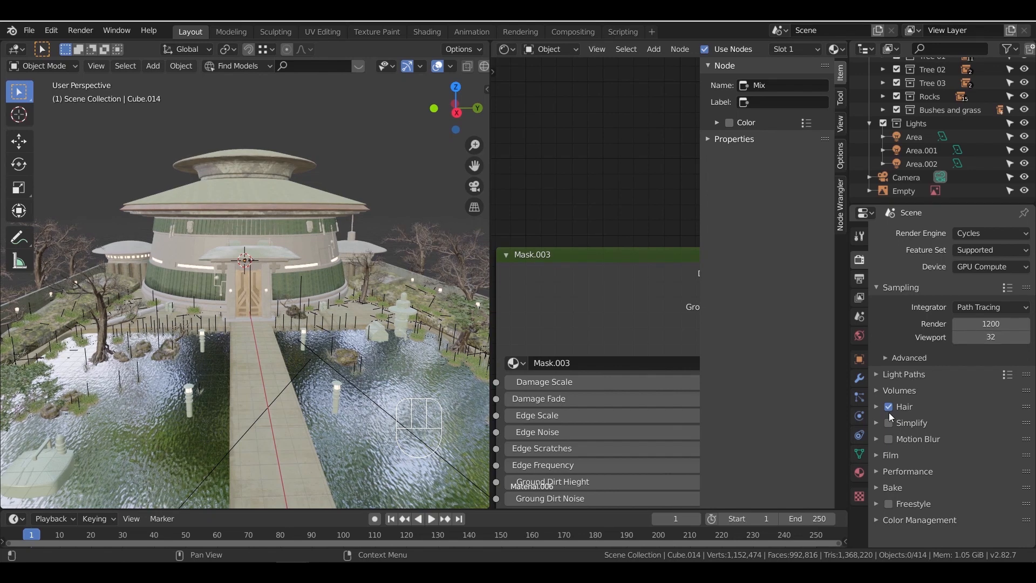
{"action": "left_click", "coordinate": [902, 358]}
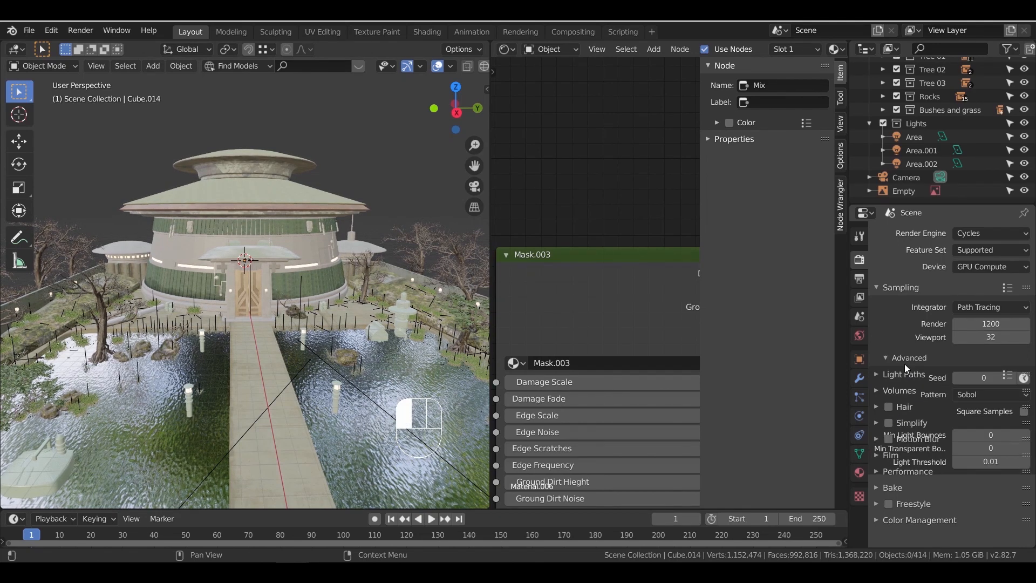
Review the light path, caustics, performance tile and color management settings for the render
{"action": "left_click", "coordinate": [896, 482]}
{"action": "scroll", "coordinate": [908, 458], "scroll_direction": "down", "scroll_amount": 10}
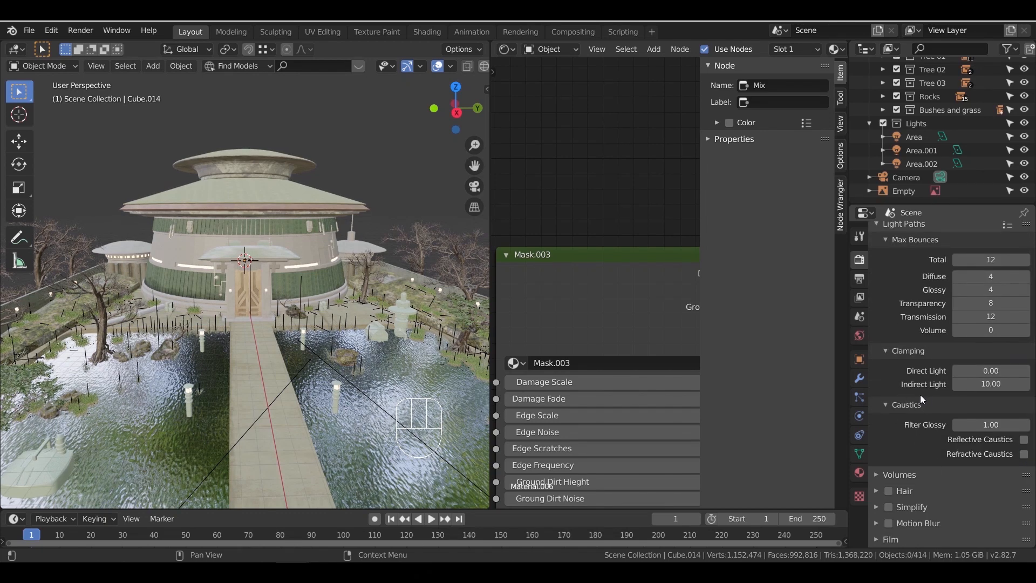
{"action": "scroll", "coordinate": [923, 398], "scroll_direction": "down", "scroll_amount": 3}
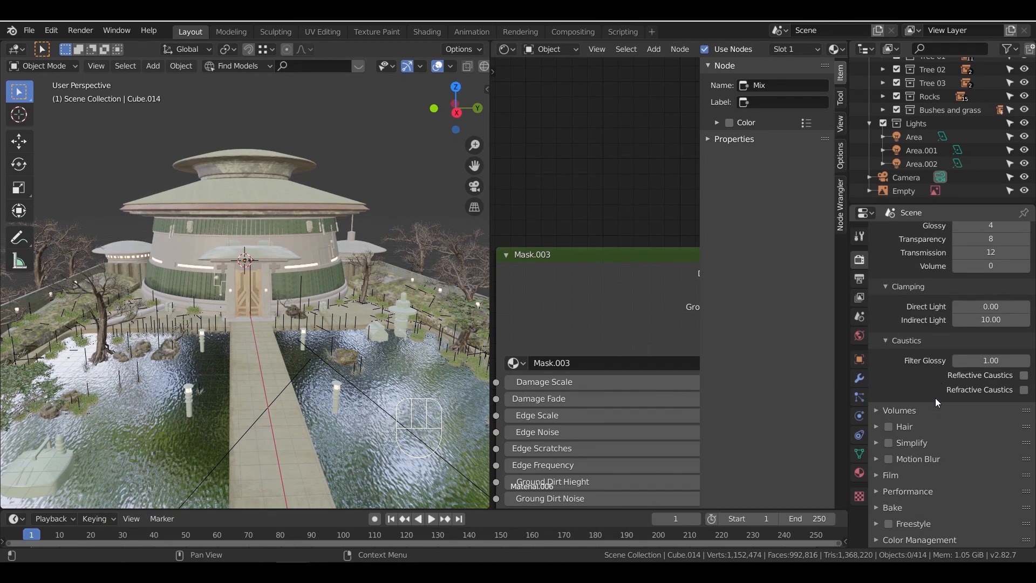
{"action": "left_click", "coordinate": [928, 491]}
{"action": "scroll", "coordinate": [937, 484], "scroll_direction": "down", "scroll_amount": 5}
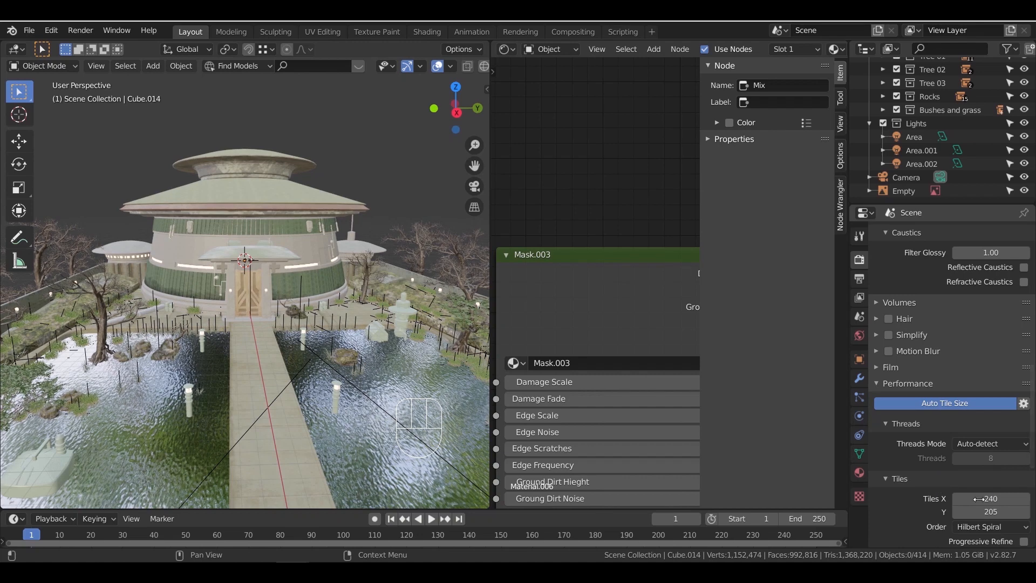
{"action": "left_click", "coordinate": [882, 383]}
{"action": "left_click", "coordinate": [891, 540]}
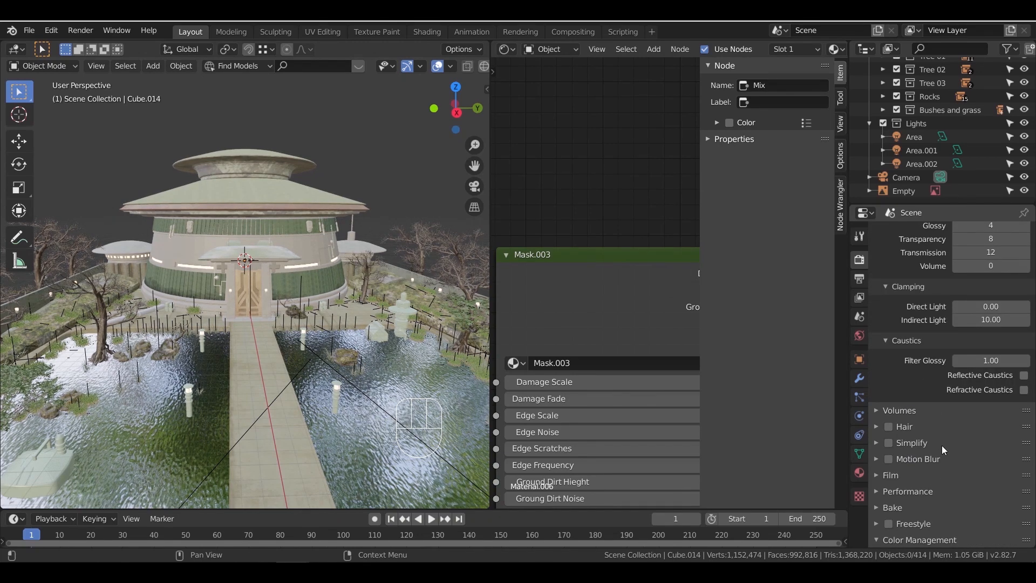
{"action": "scroll", "coordinate": [941, 446], "scroll_direction": "down", "scroll_amount": 5}
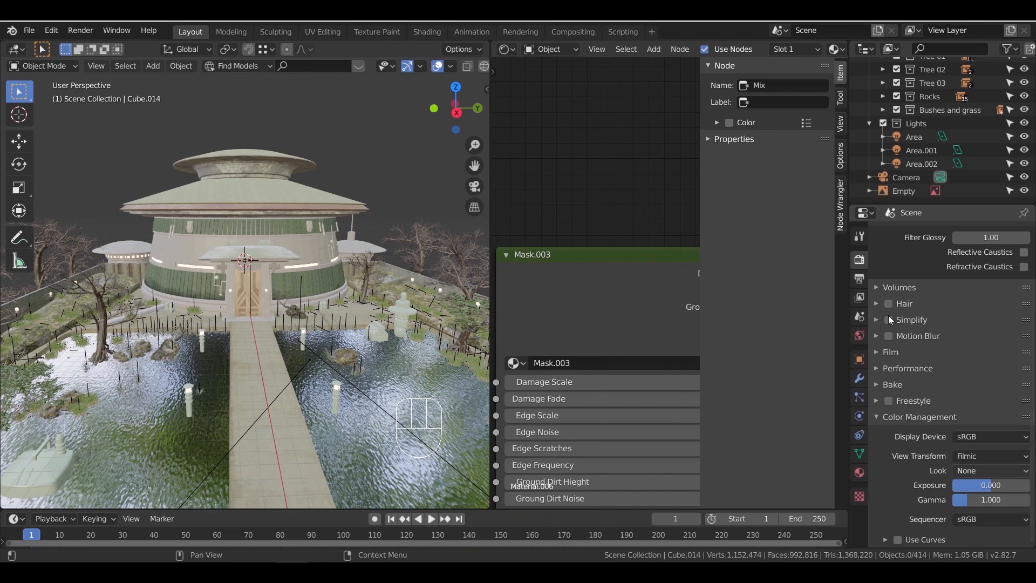
Check the output resolution and the view layer's denoising settings, and render the image
{"action": "left_click", "coordinate": [860, 277]}
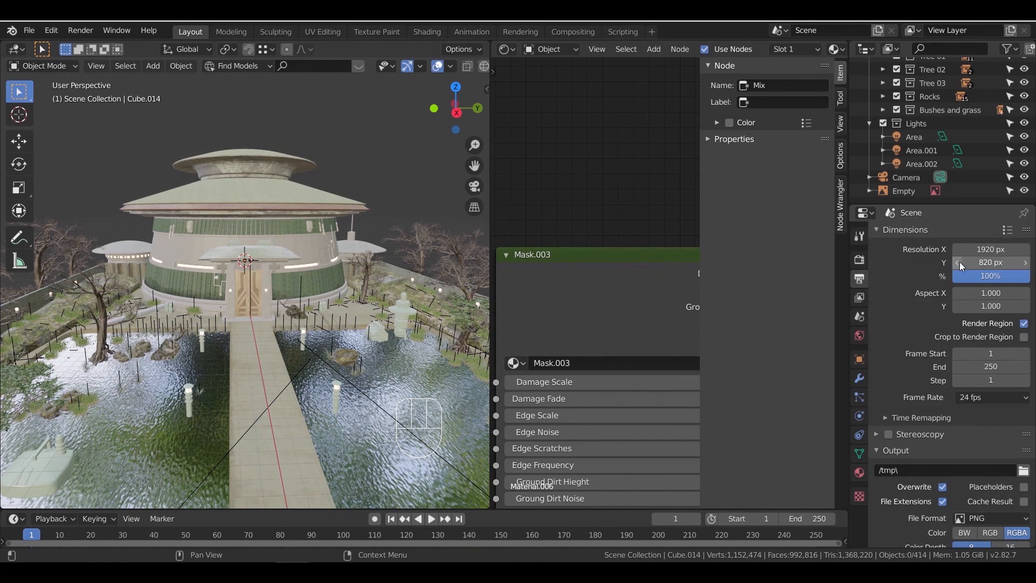
{"action": "left_click", "coordinate": [860, 297]}
{"action": "scroll", "coordinate": [914, 400], "scroll_direction": "down", "scroll_amount": 9}
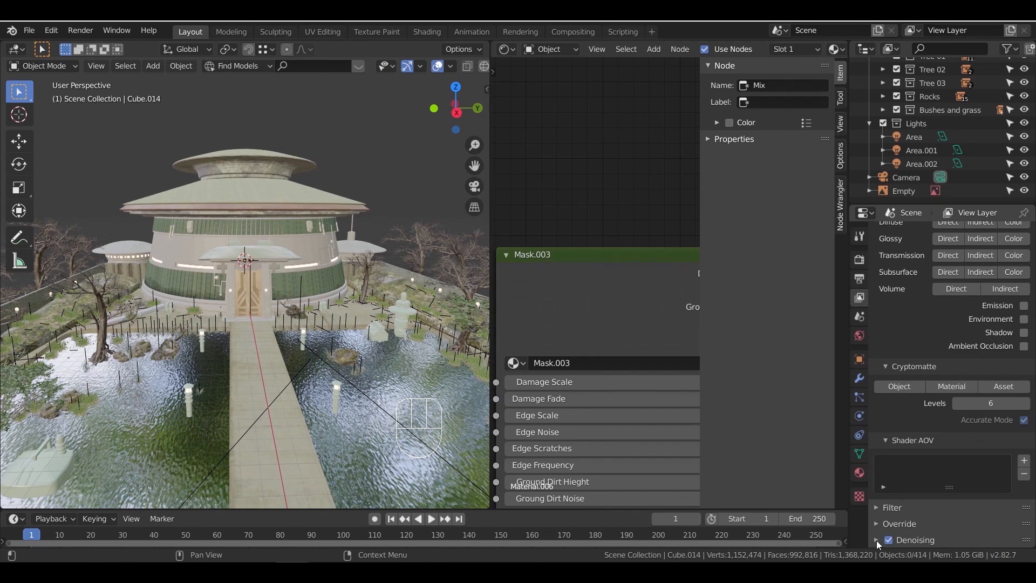
{"action": "left_click", "coordinate": [877, 540]}
{"action": "scroll", "coordinate": [936, 487], "scroll_direction": "down", "scroll_amount": 5}
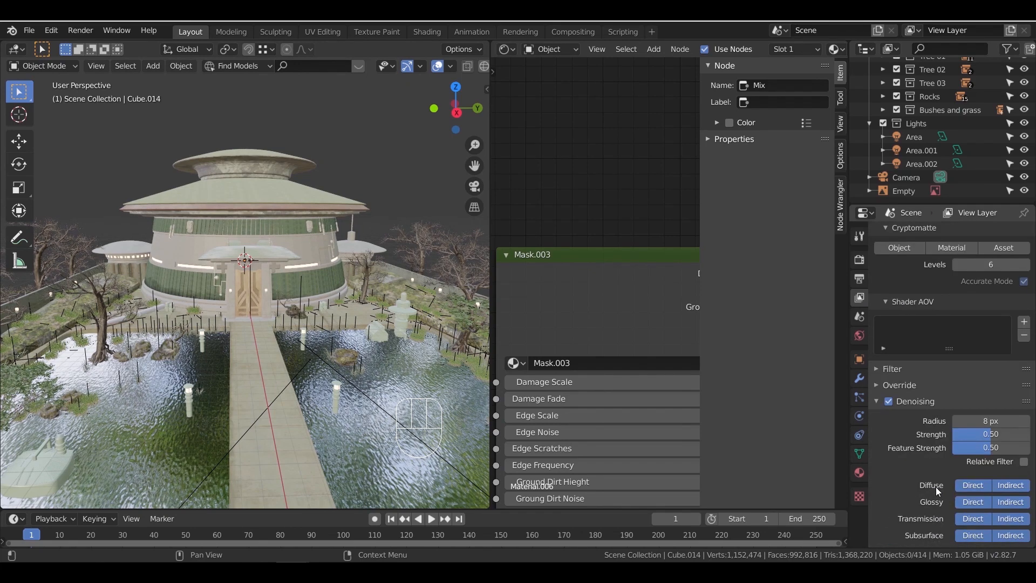
{"action": "left_click", "coordinate": [80, 30]}
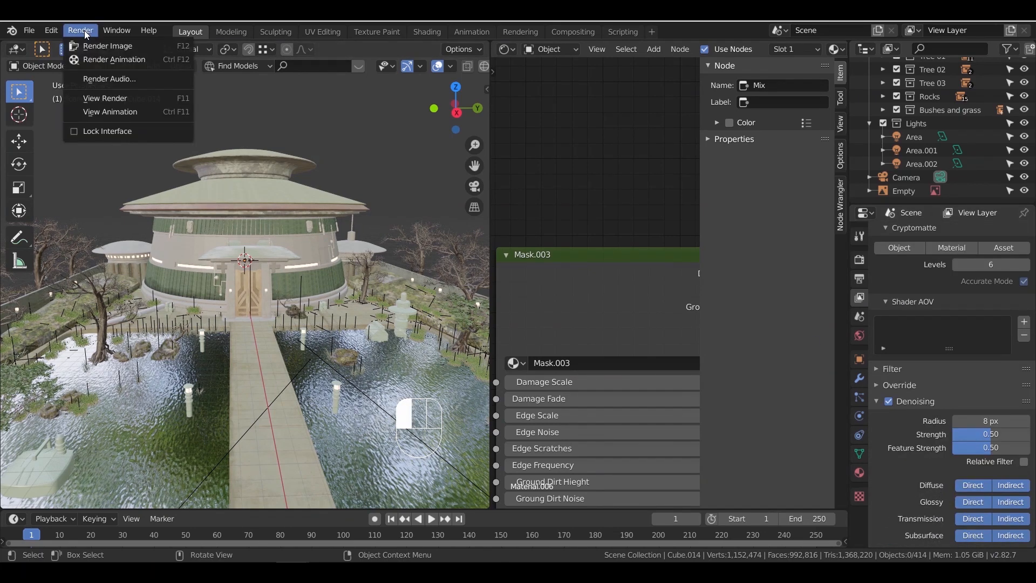
{"action": "left_click", "coordinate": [123, 48]}
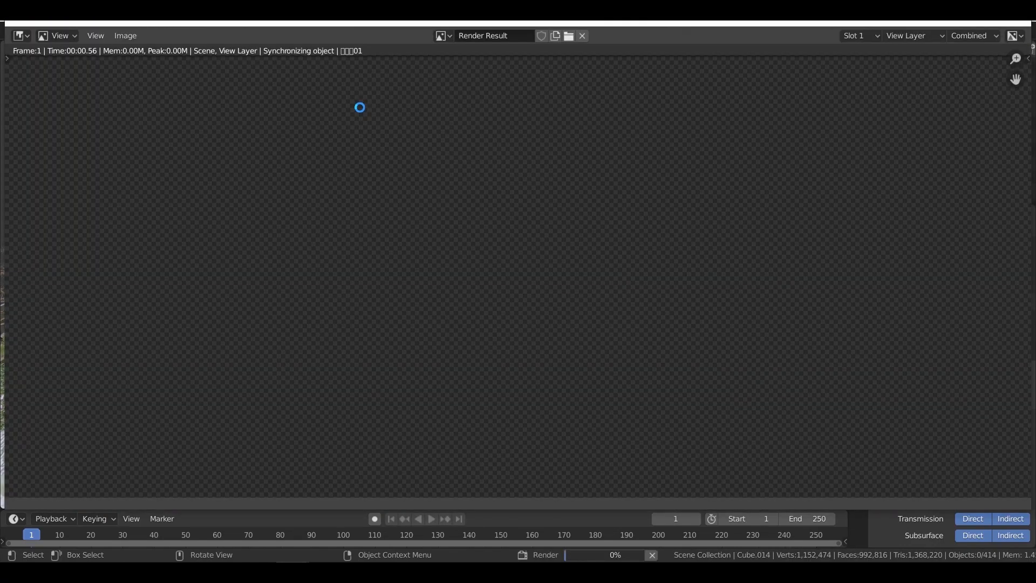